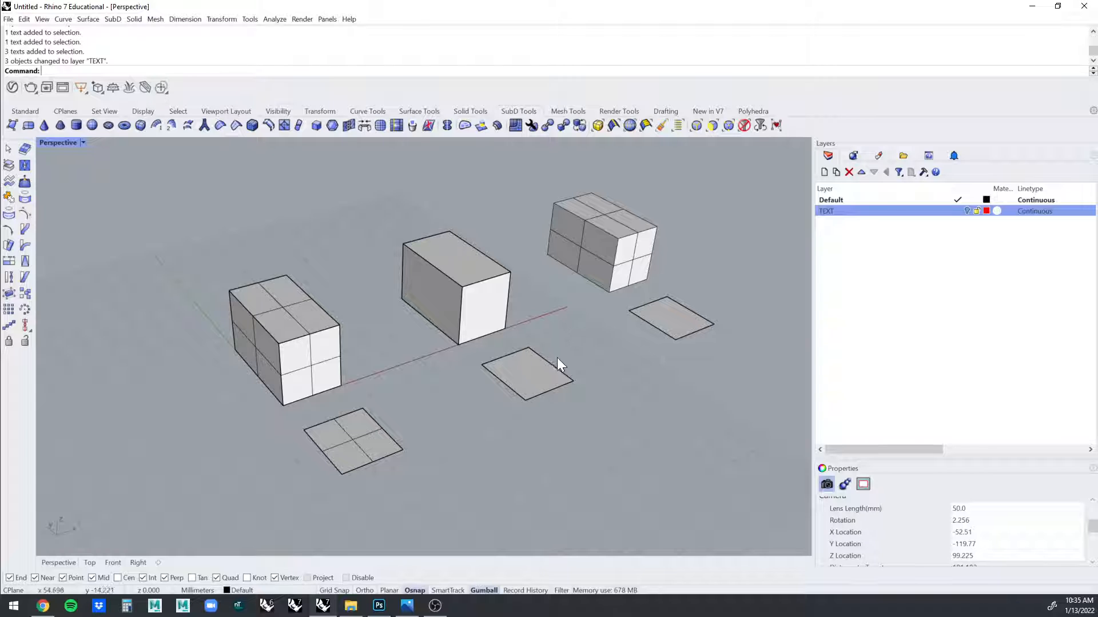
Examine each of the three boxes and the flat surface in front of it in the perspective view.
scroll(566, 354, up, 2)
right_drag(593, 348, 604, 391)
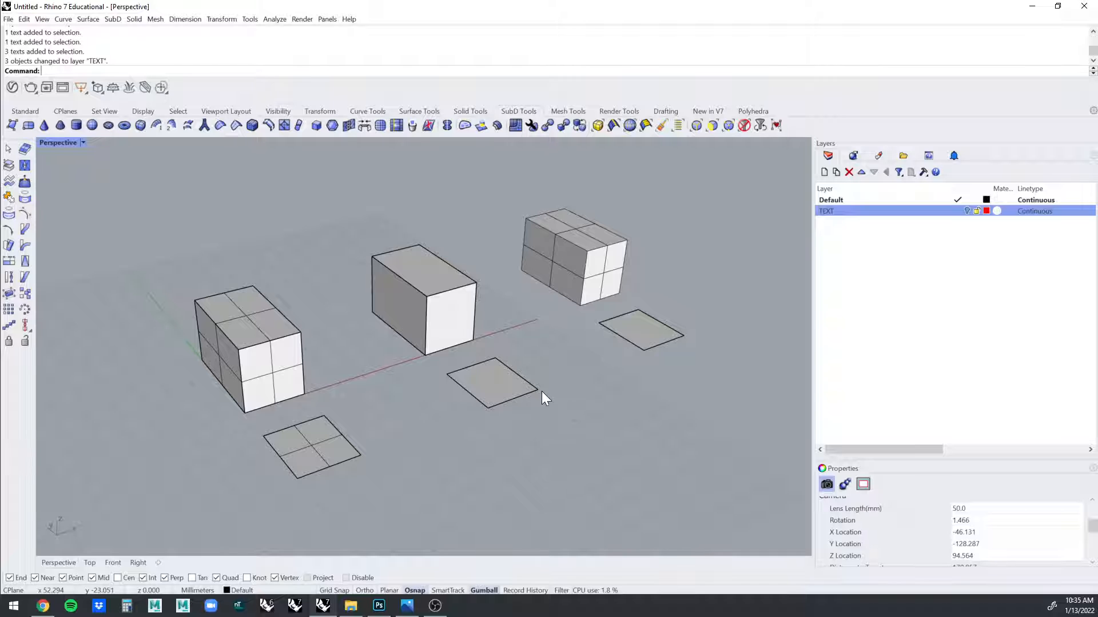
right_drag(476, 327, 376, 332)
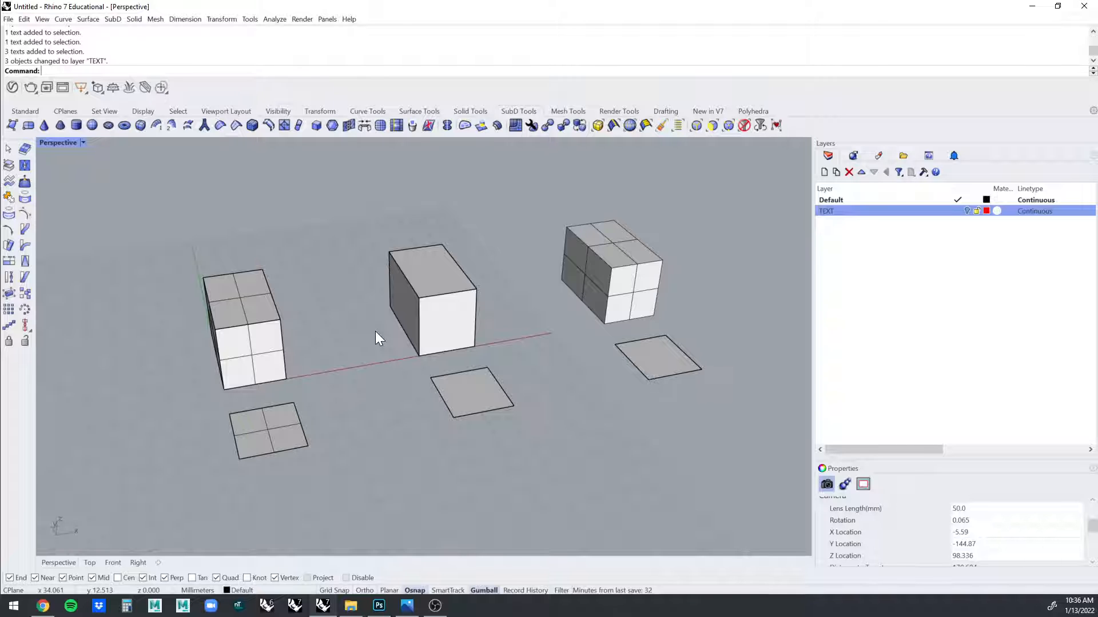
right_drag(372, 331, 318, 371)
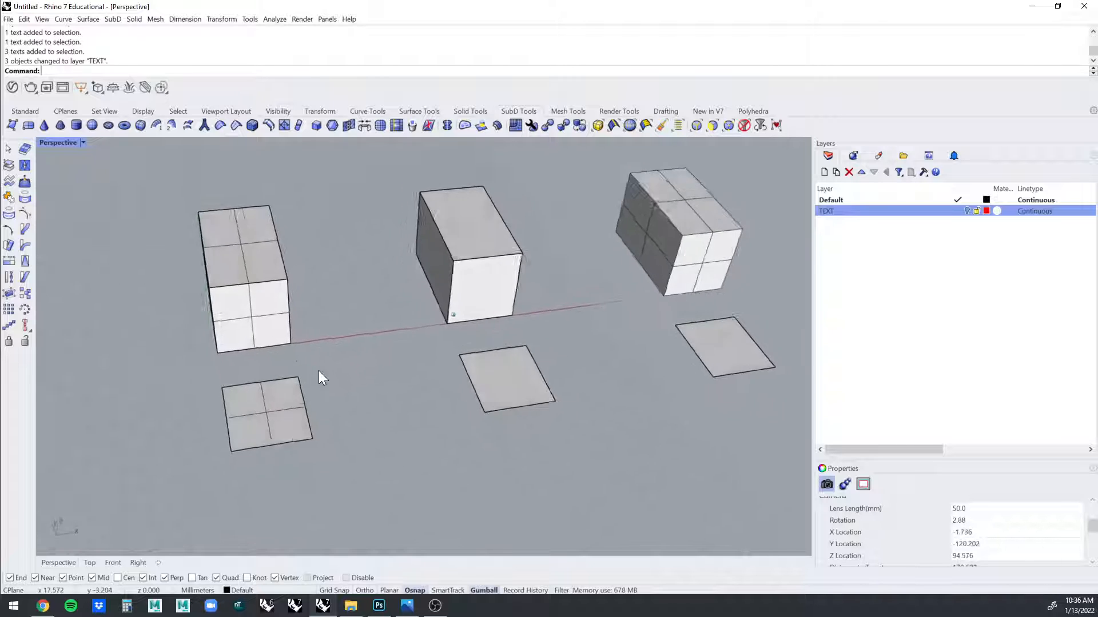
scroll(285, 257, up, 3)
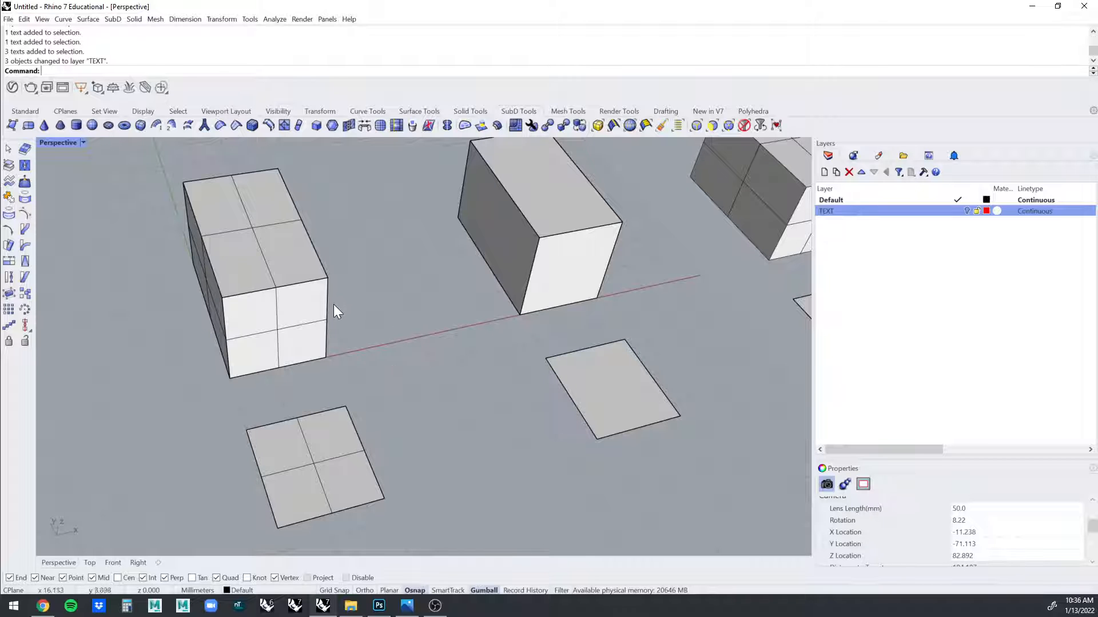
shift+right_drag(337, 314, 143, 337)
scroll(337, 314, down, 2)
right_drag(126, 400, 246, 343)
scroll(629, 310, up, 5)
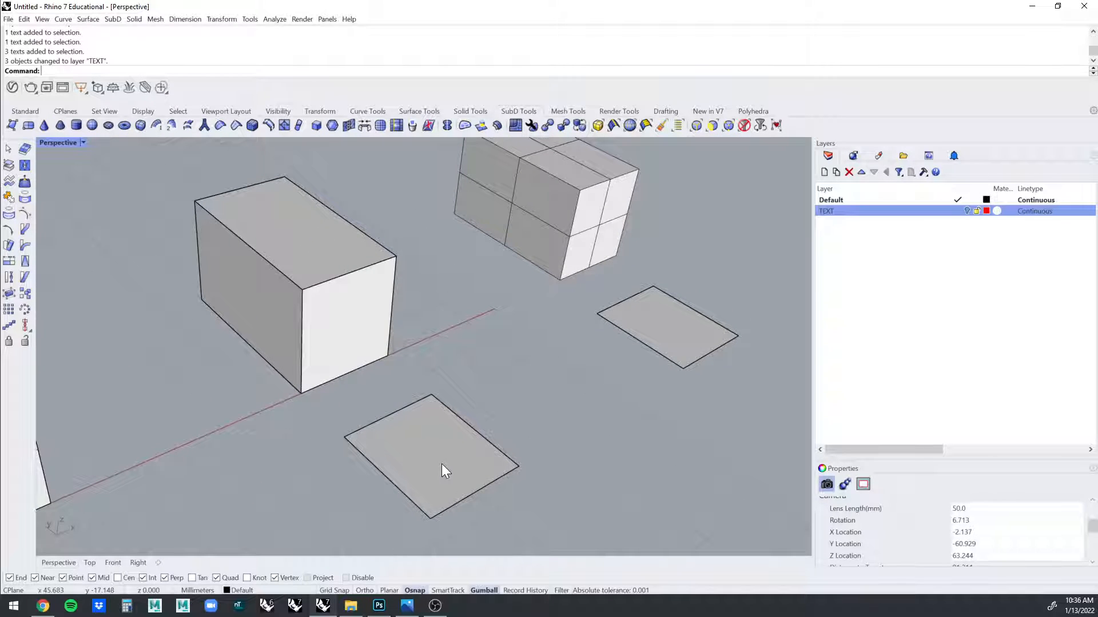
right_drag(262, 341, 549, 332)
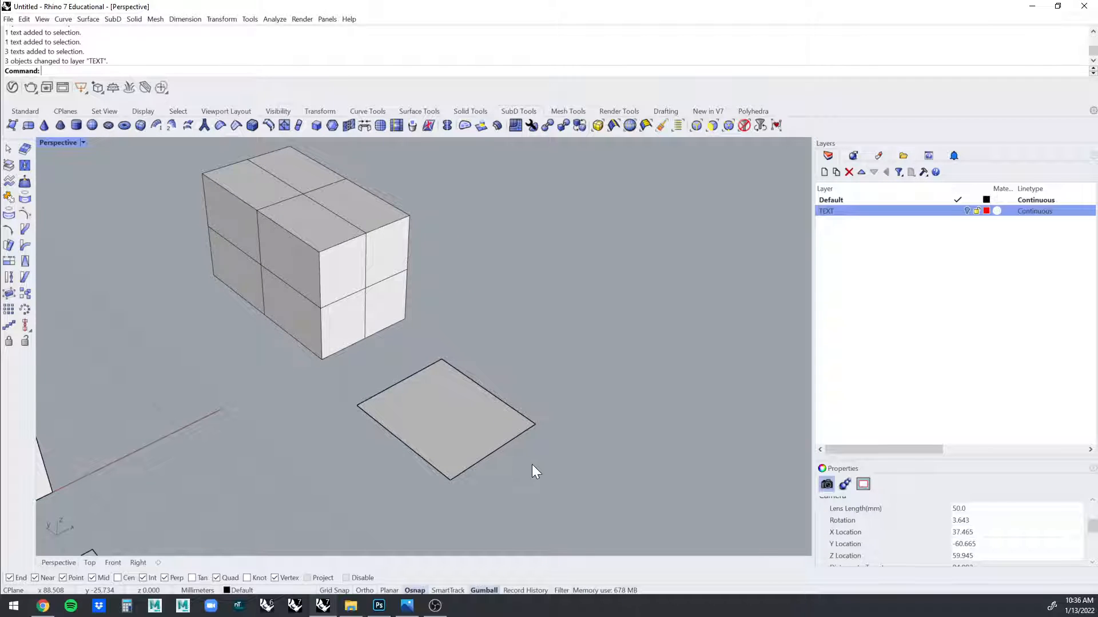
right_drag(532, 465, 446, 378)
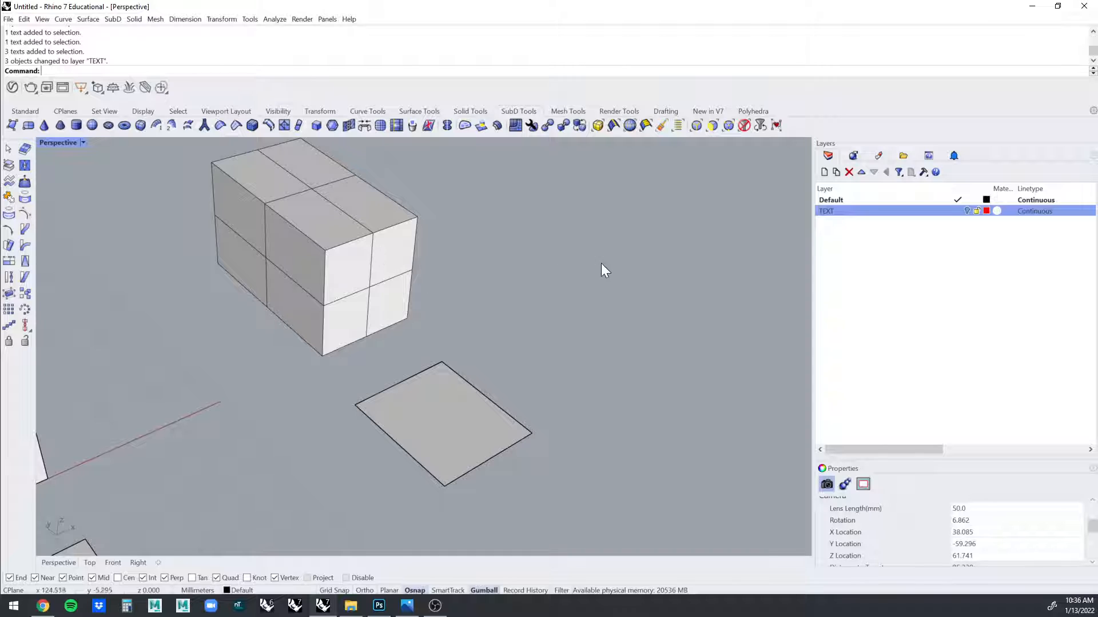
scroll(575, 274, down, 3)
right_drag(575, 274, 337, 343)
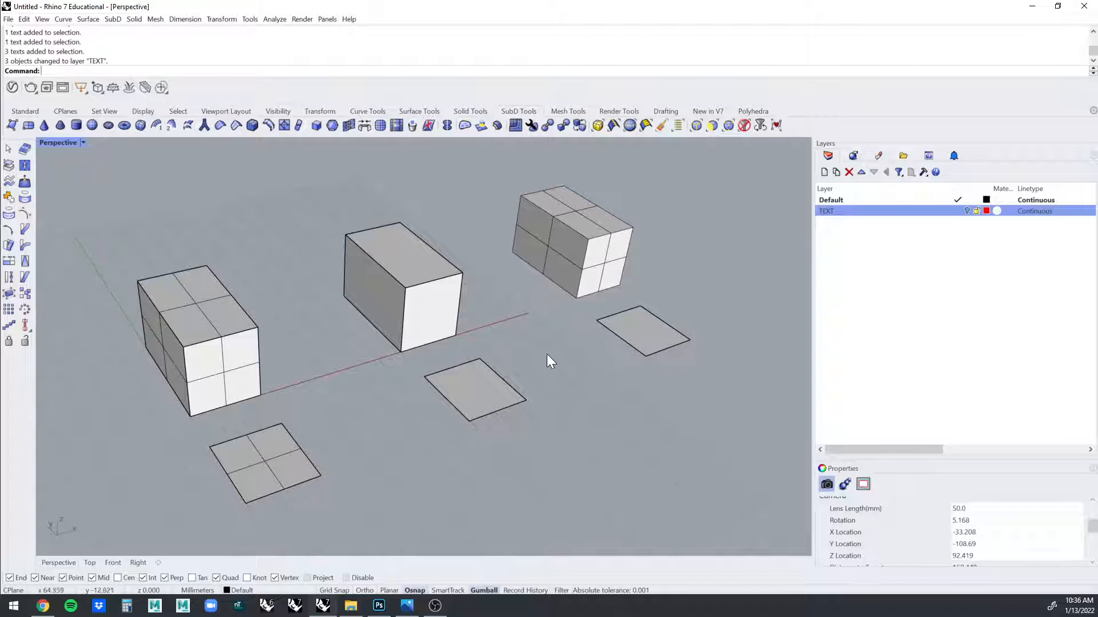
Try panning, zooming and orbiting the perspective view around the whole row of boxes.
scroll(547, 355, down, 2)
shift+right_drag(532, 356, 600, 357)
scroll(500, 361, up, 2)
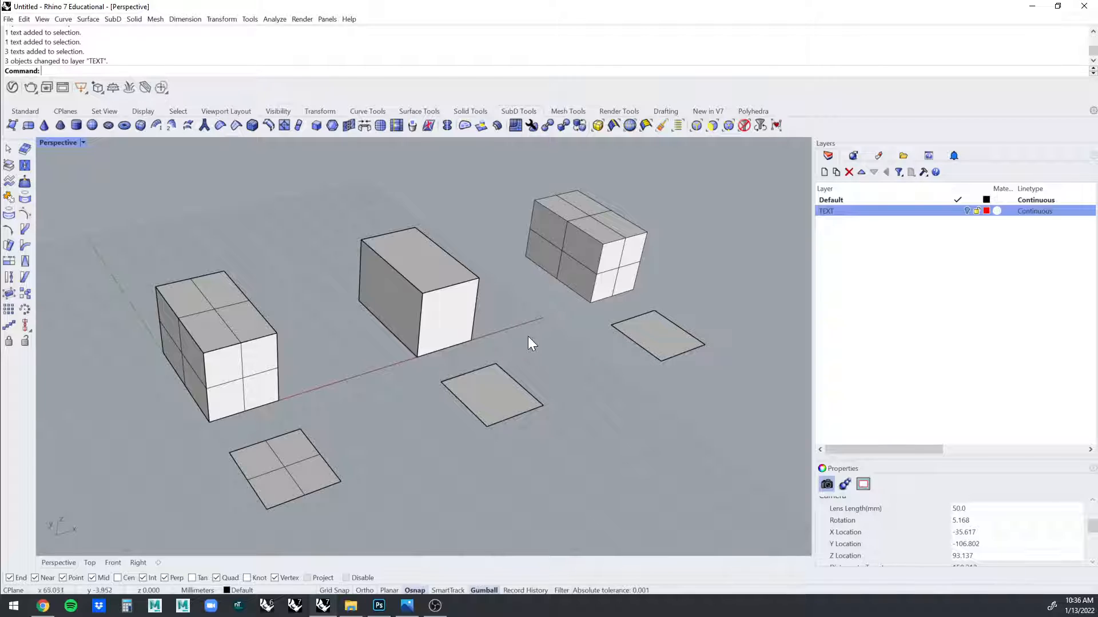
mouse_move(477, 346)
right_down()
mouse_move(604, 340)
mouse_move(483, 357)
mouse_move(475, 335)
mouse_move(497, 350)
mouse_move(466, 338)
mouse_move(482, 343)
mouse_move(474, 335)
mouse_move(497, 400)
mouse_move(481, 332)
right_up()
scroll(481, 331, down, 3)
scroll(485, 341, up, 5)
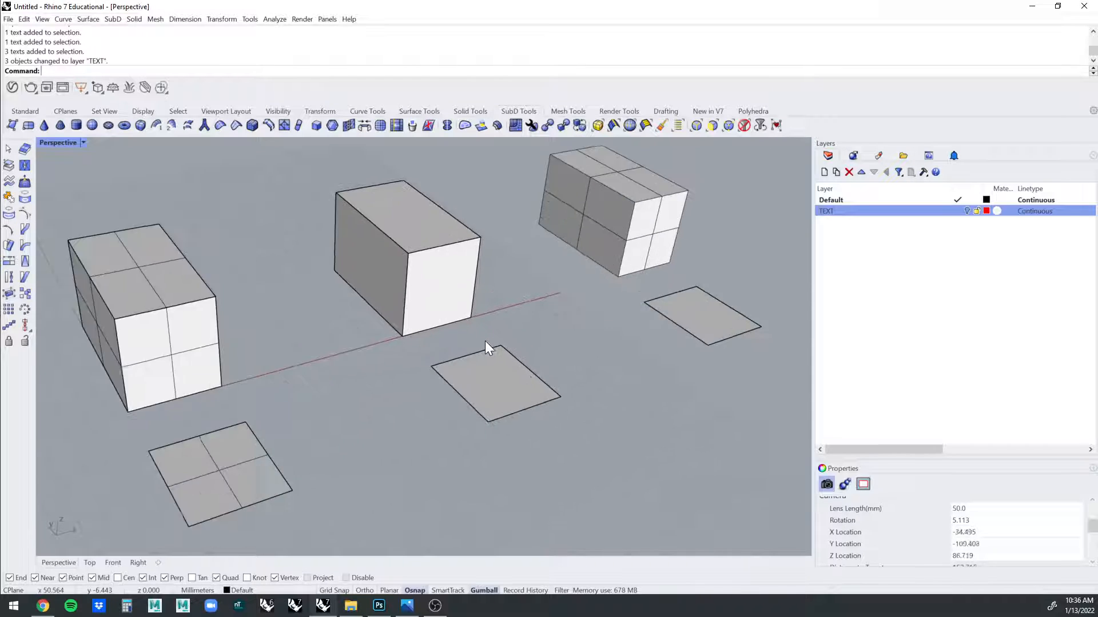
scroll(484, 342, down, 3)
mouse_move(514, 330)
right_down()
mouse_move(455, 343)
mouse_move(541, 331)
mouse_move(517, 336)
right_up()
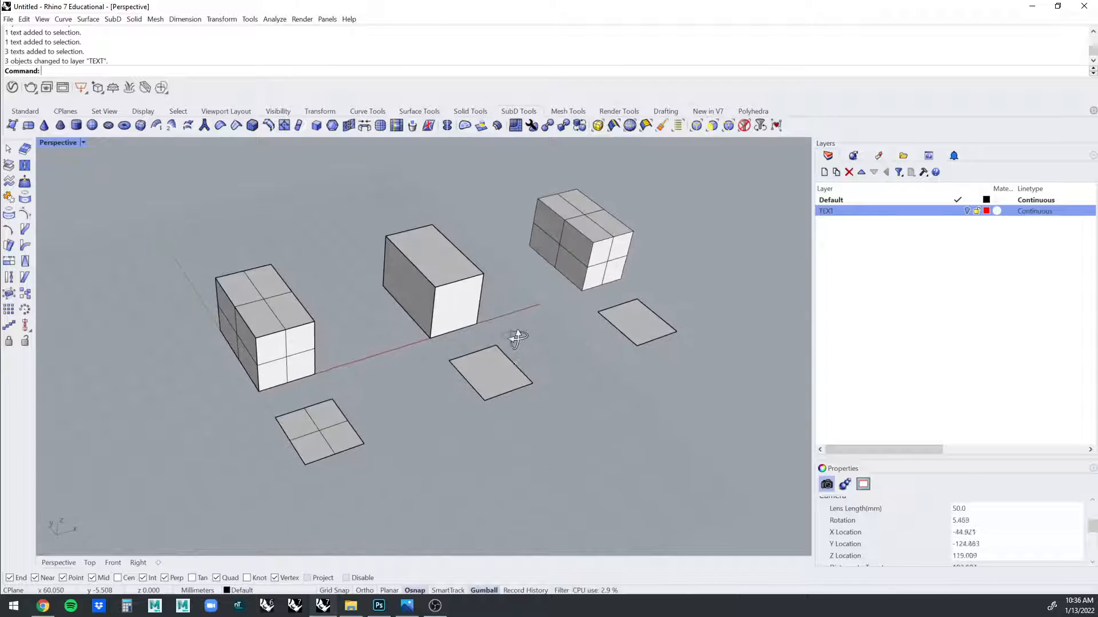
scroll(515, 336, up, 2)
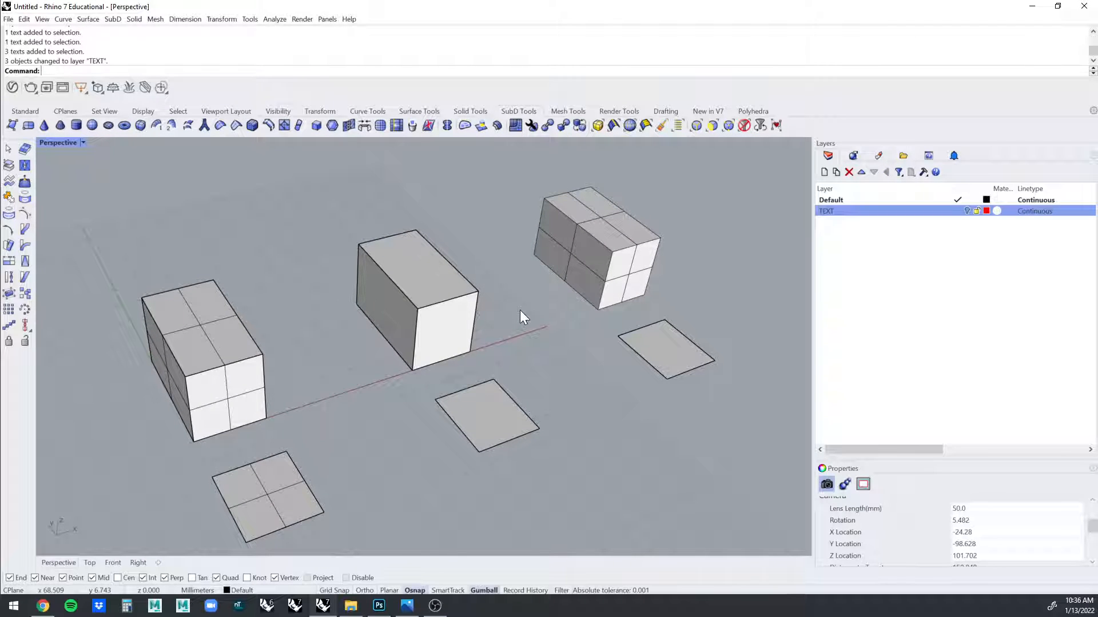
Review the Mouse page of the Rhino options, including the middle mouse button's view manipulation settings.
text(ptions)
key(Return)
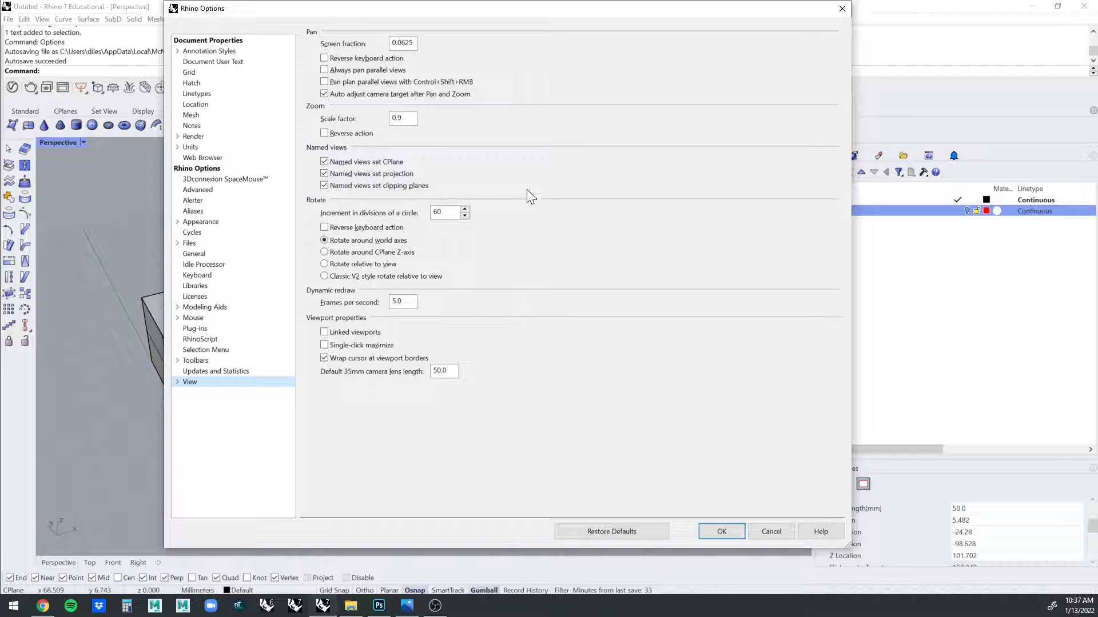
click(198, 321)
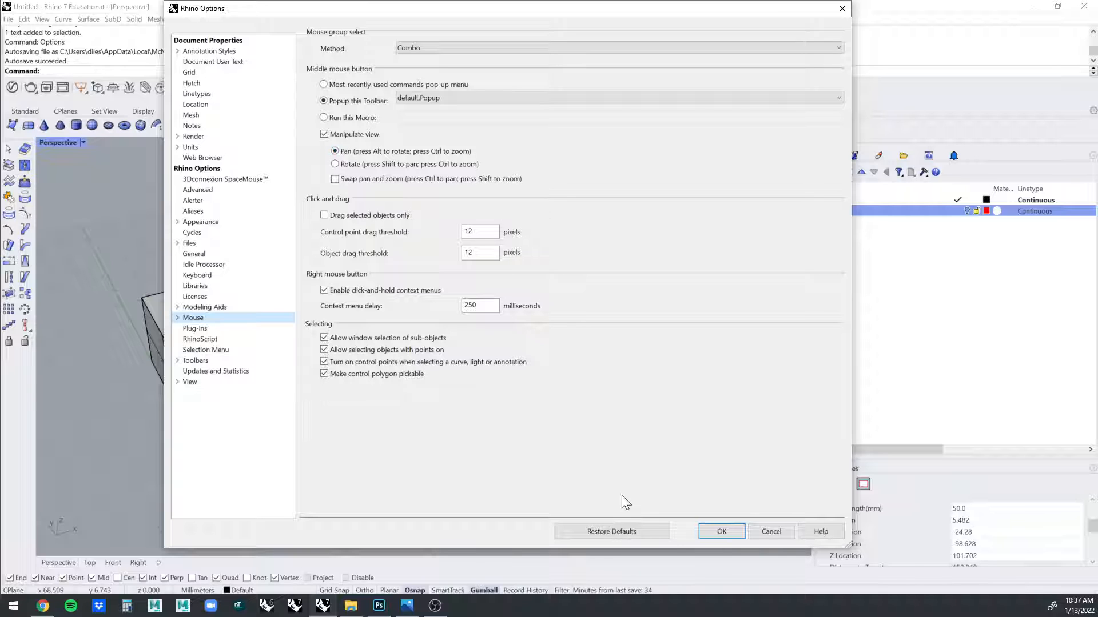
click(730, 533)
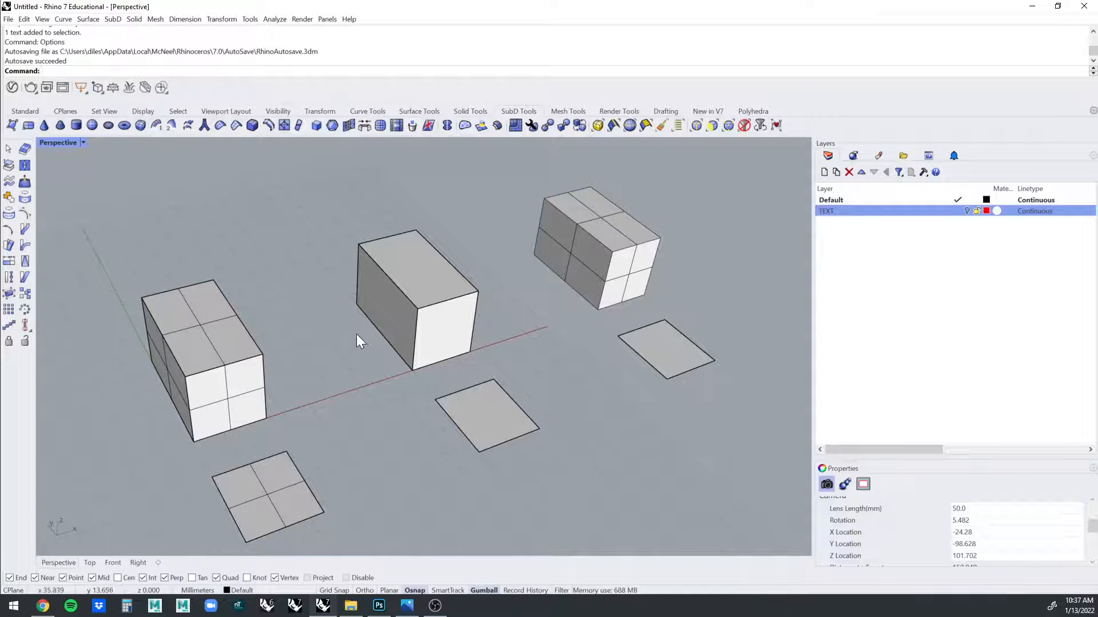
Test the mouse navigation by panning, orbiting and zooming the perspective view.
middle_drag(355, 334, 409, 320)
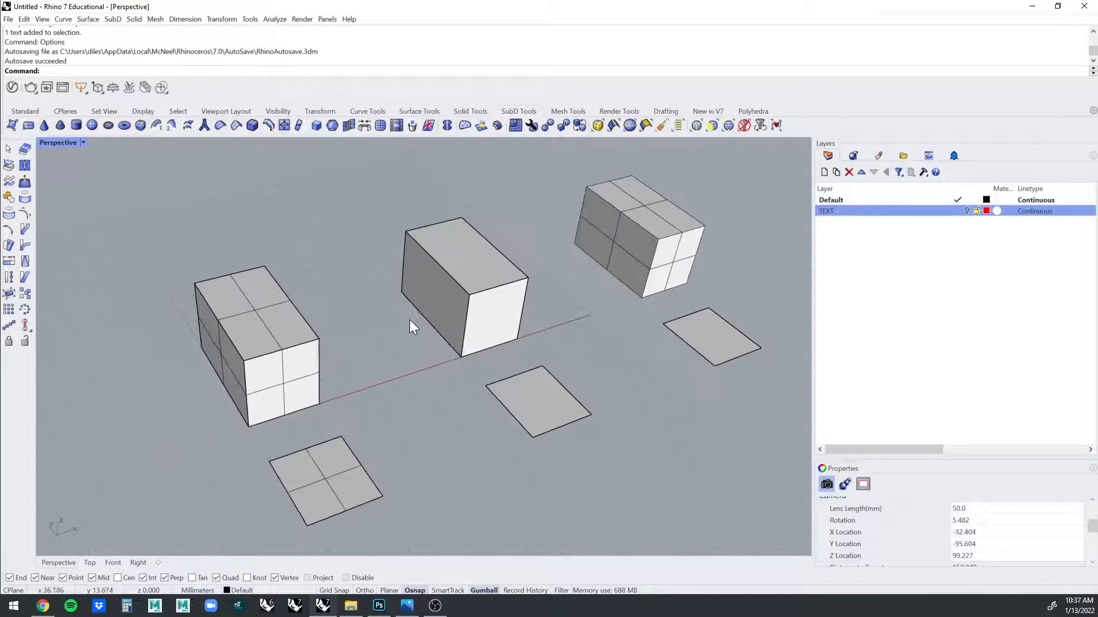
right_drag(598, 396, 546, 361)
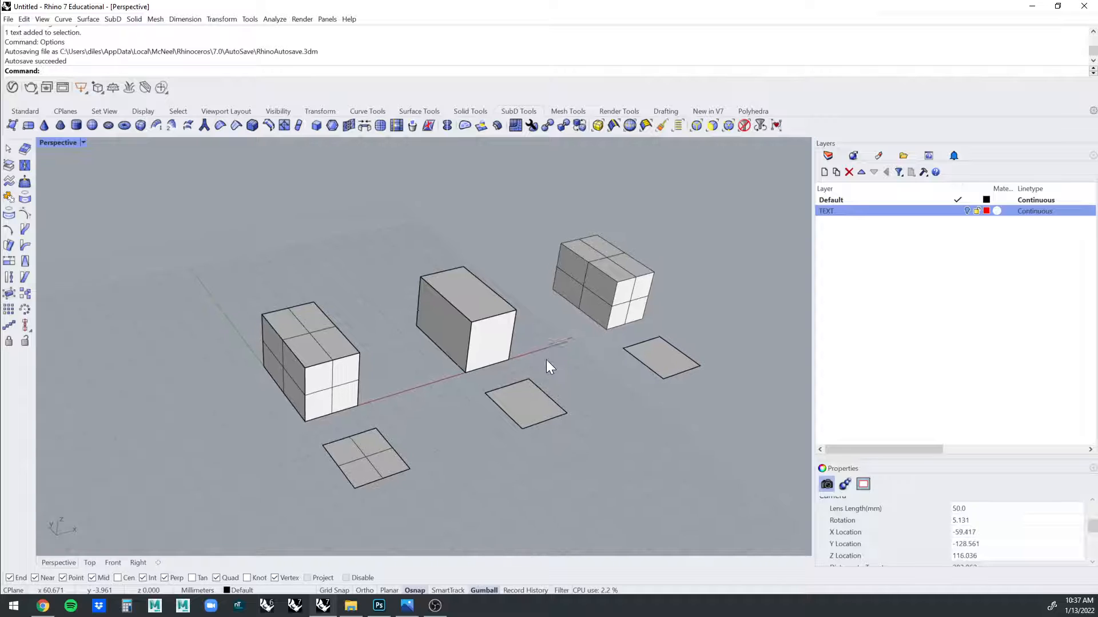
scroll(547, 360, up, 2)
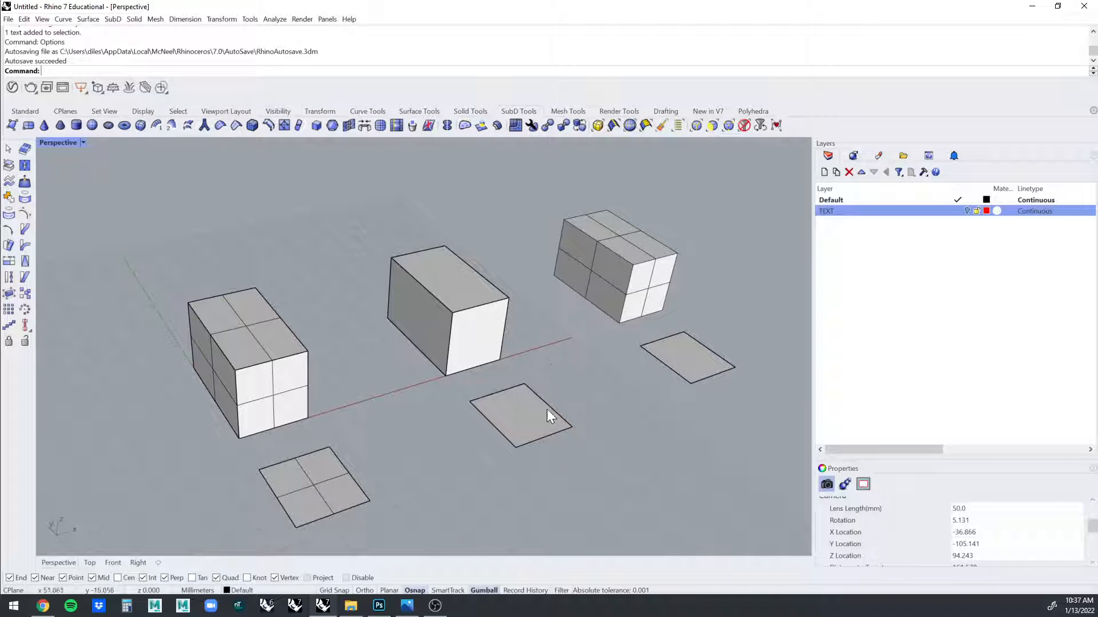
right_drag(609, 376, 794, 441)
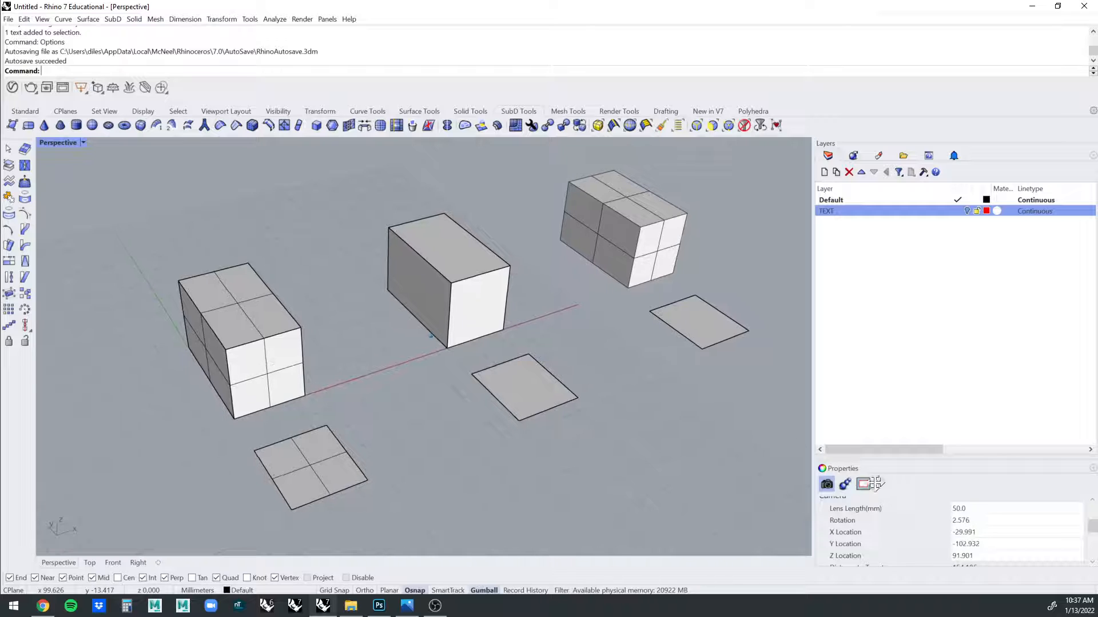
Switch to Chrome to view the 3Dconnexion SpaceMouse Compact product page, and return to Rhino.
click(43, 606)
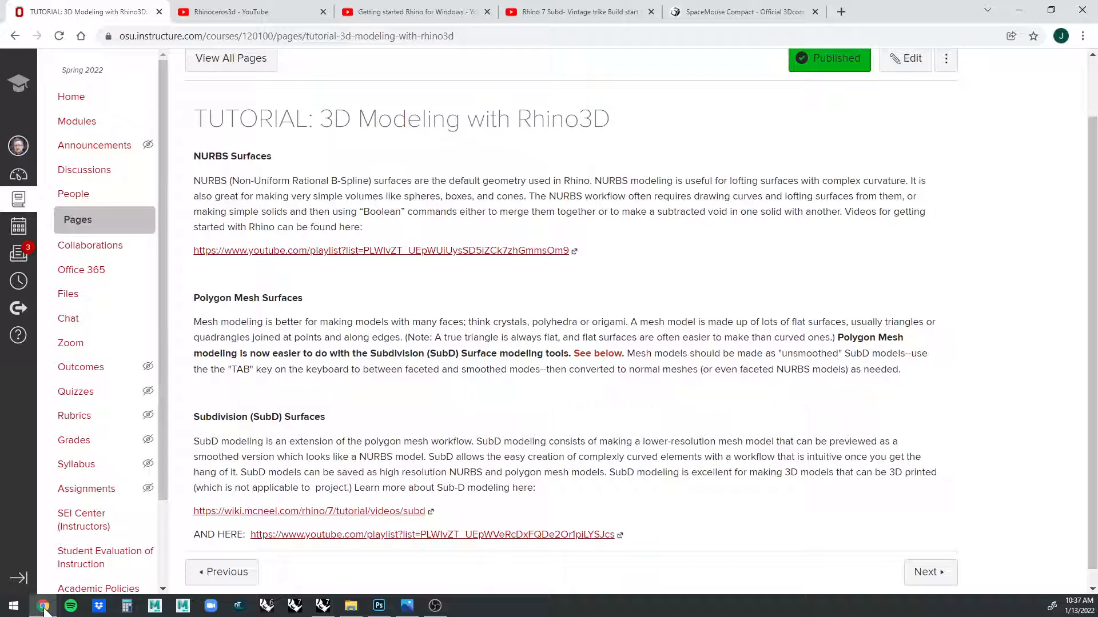
click(729, 13)
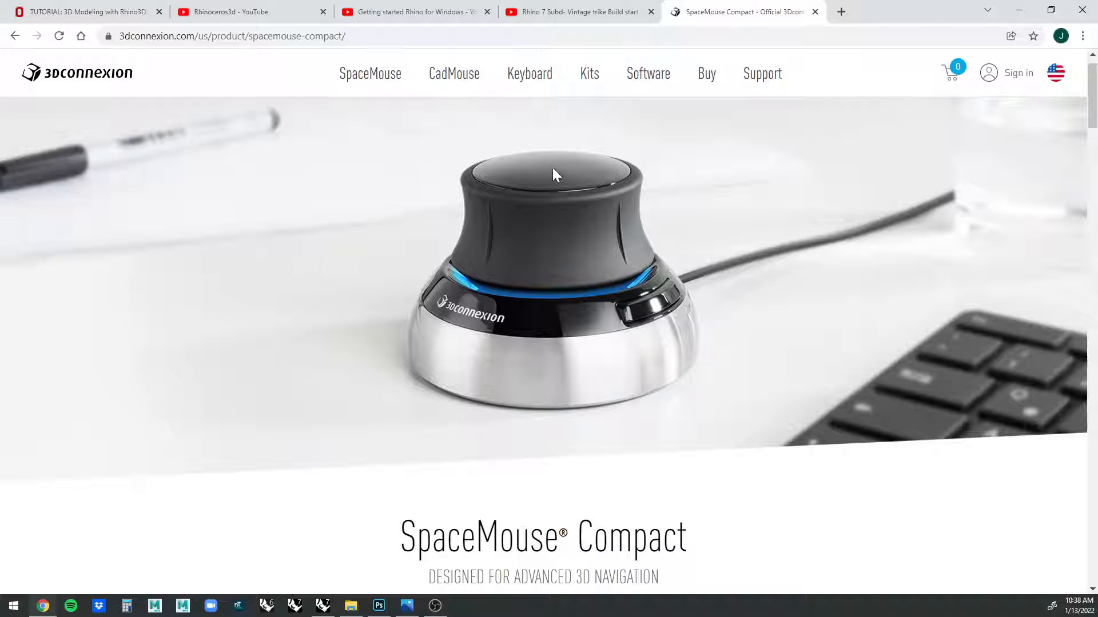
click(1019, 9)
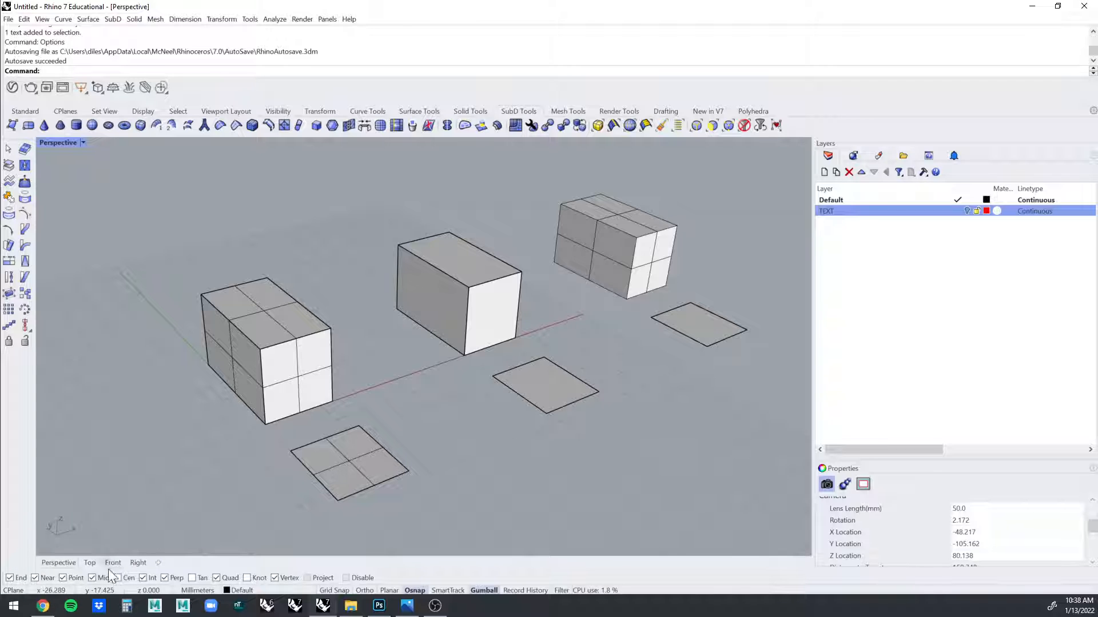
Switch back to Chrome and review the course page "TUTORIAL: 3D Modeling with Rhino3D".
mouse_move(46, 610)
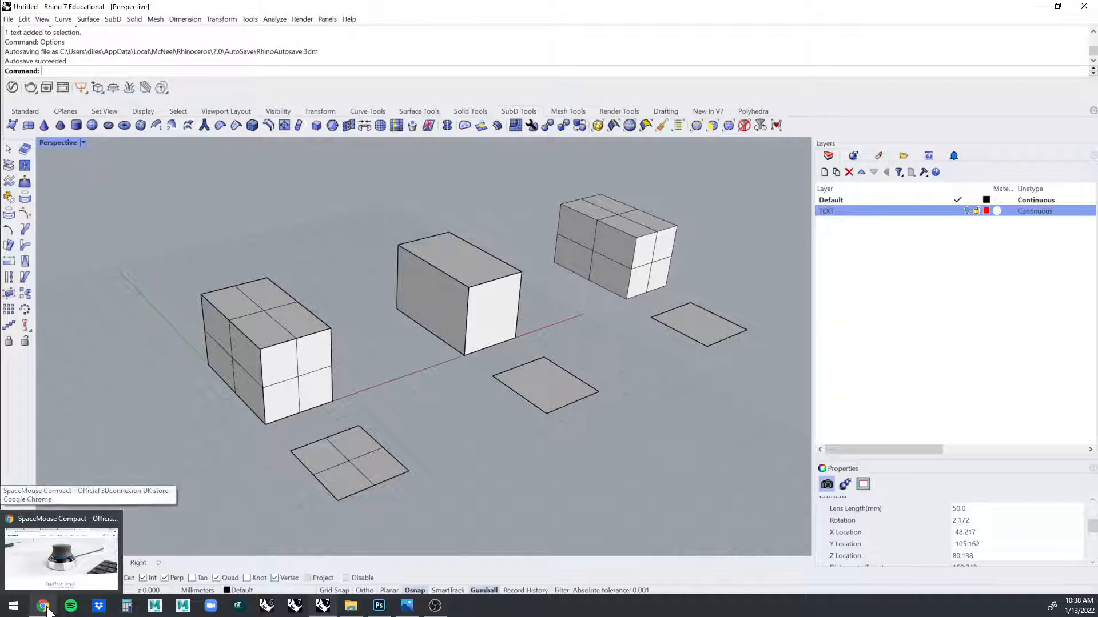
click(83, 560)
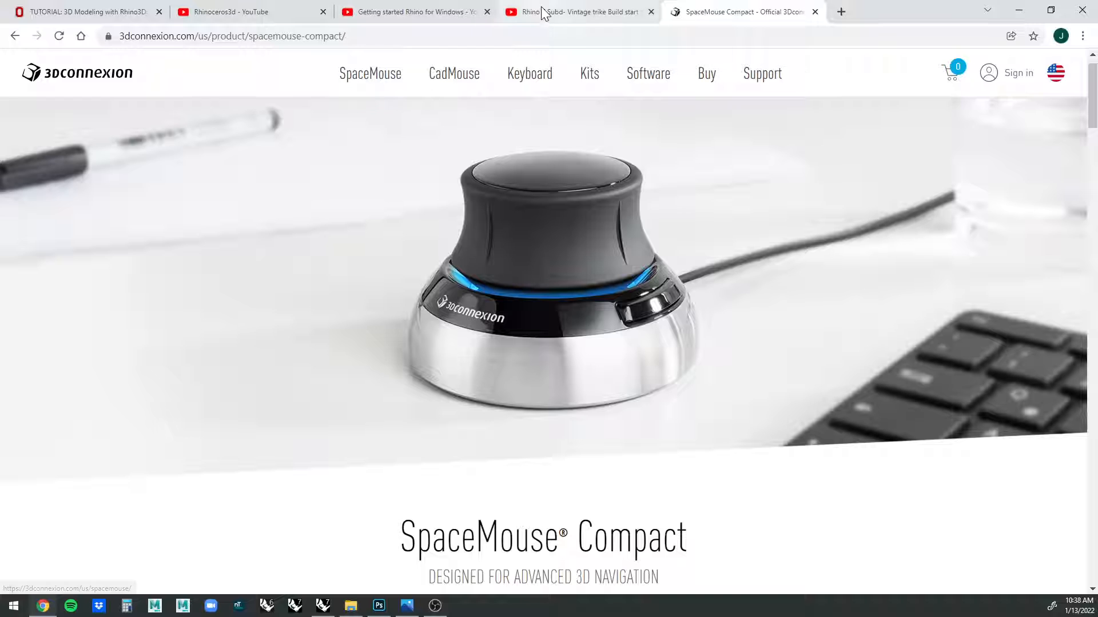
click(108, 12)
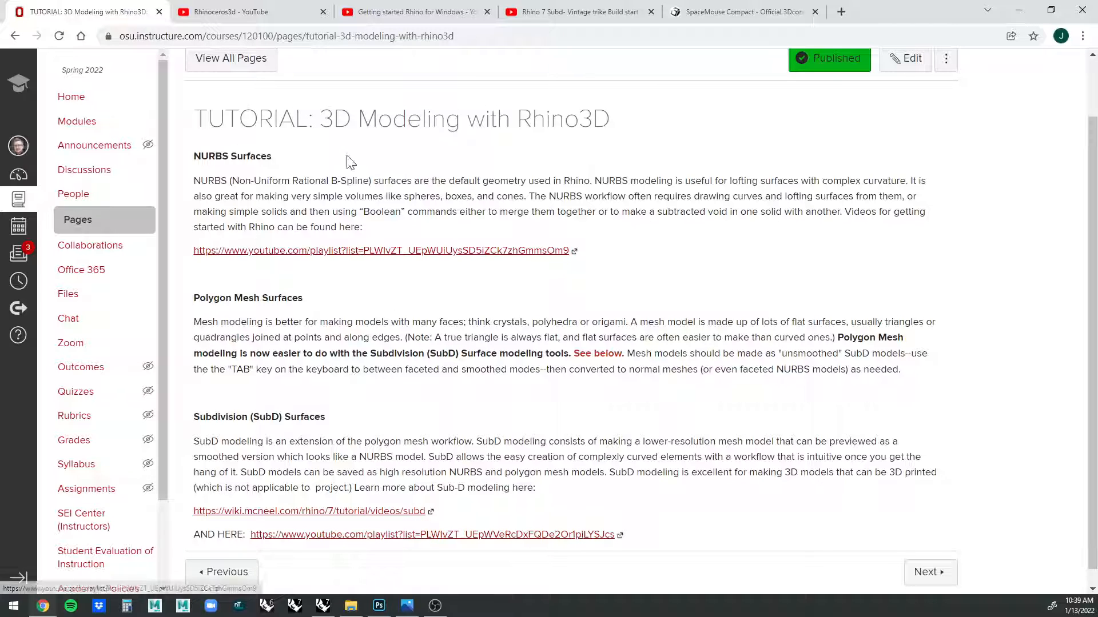
Browse the Rhinoceros3d YouTube channel's home page and its playlists.
click(286, 13)
click(378, 12)
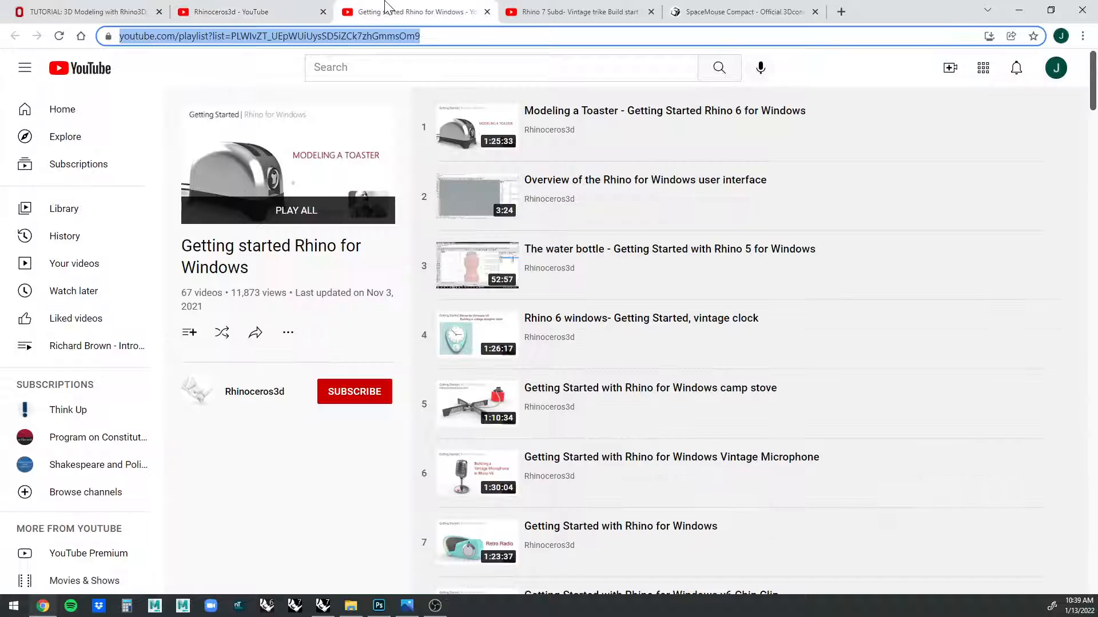
click(294, 14)
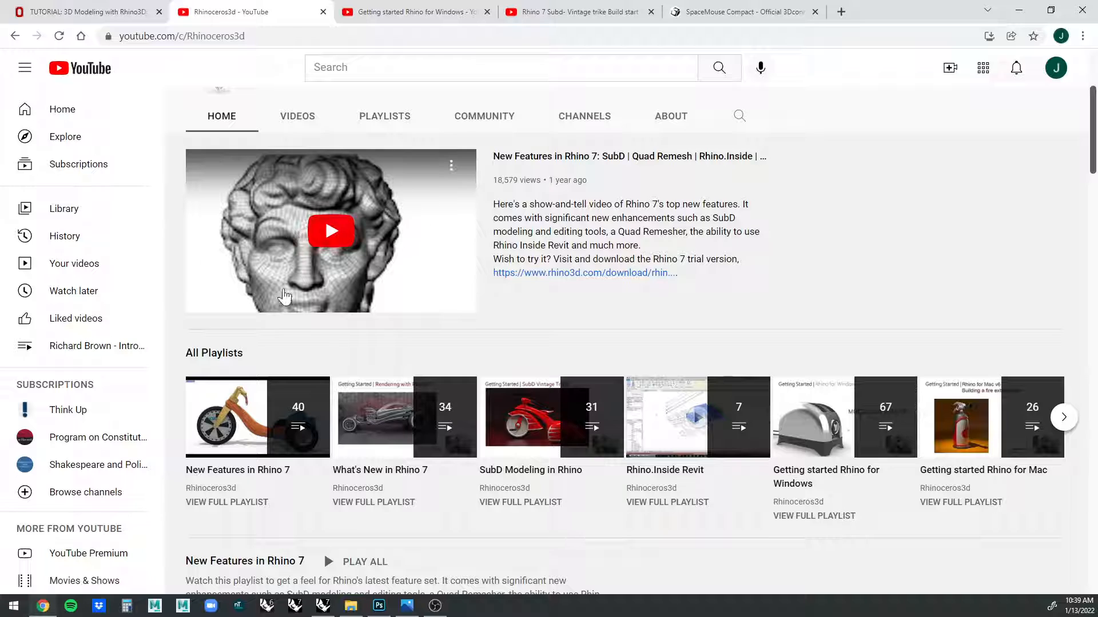
scroll(473, 213, up, 3)
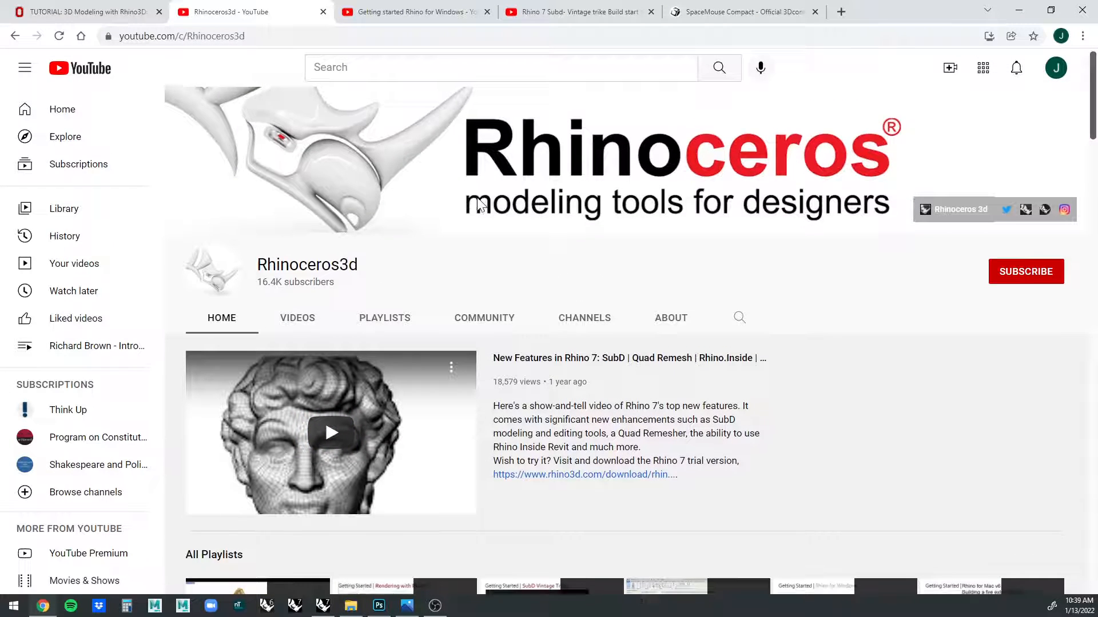
scroll(496, 220, down, 4)
scroll(522, 269, up, 4)
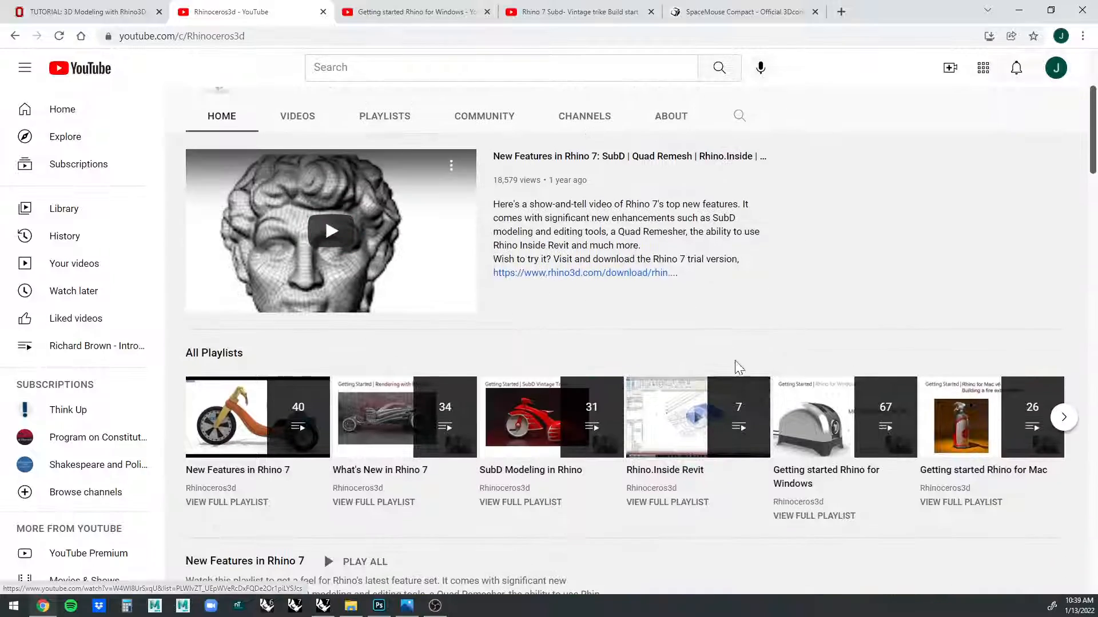
scroll(769, 449, down, 4)
scroll(760, 454, down, 6)
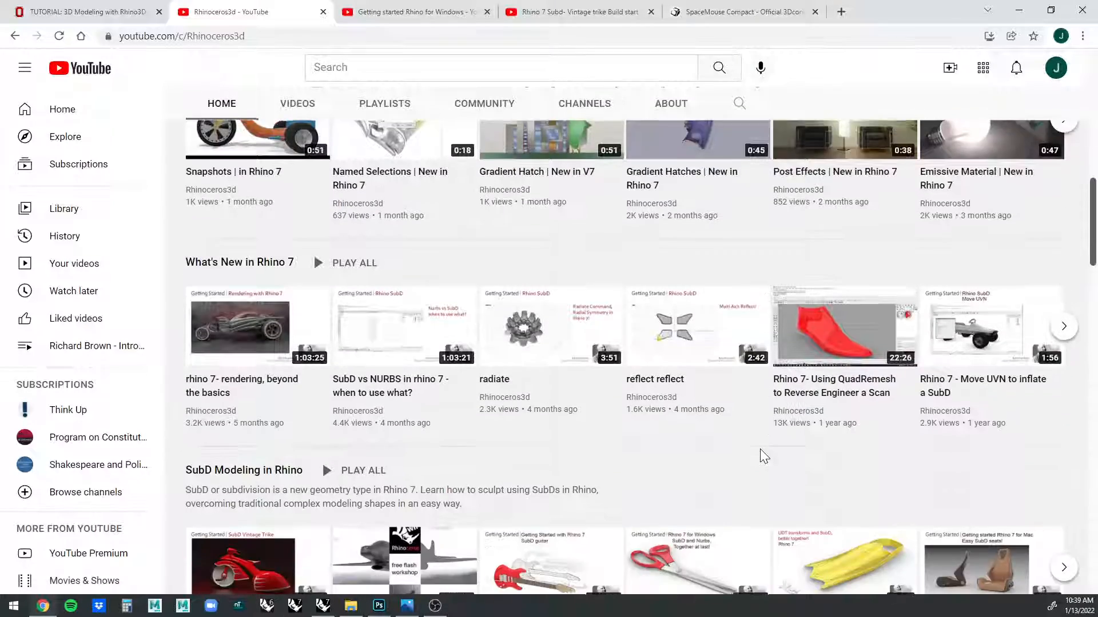
scroll(760, 453, up, 14)
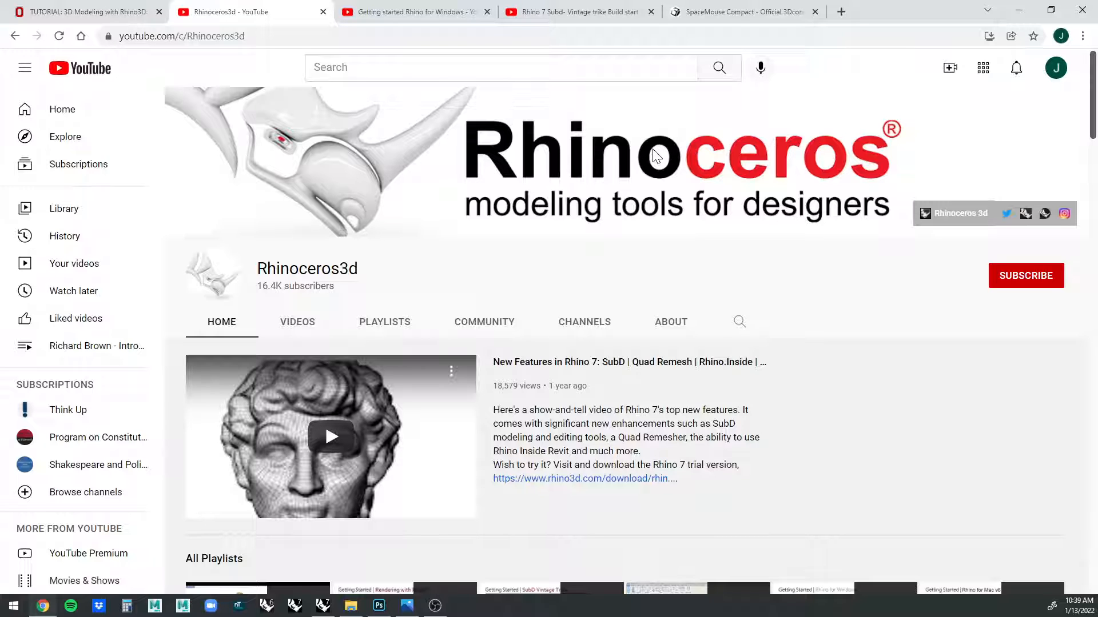
View the "Getting started Rhino for Windows" playlist and open the McNeel wiki SubD tutorials from the course page, then return to that page.
click(438, 18)
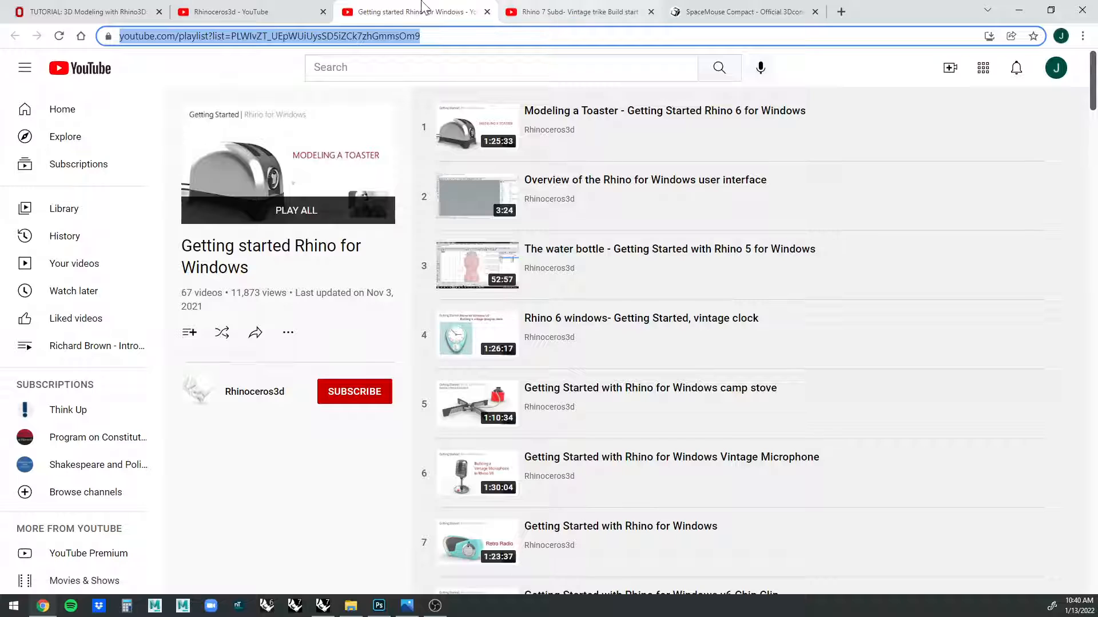
click(249, 12)
click(91, 11)
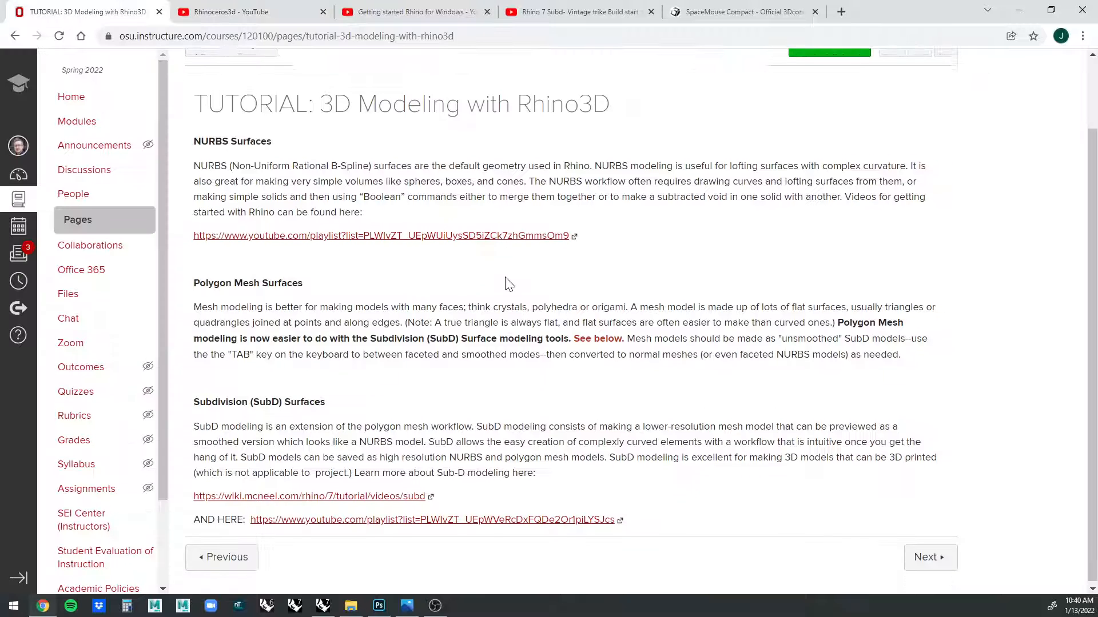
click(398, 497)
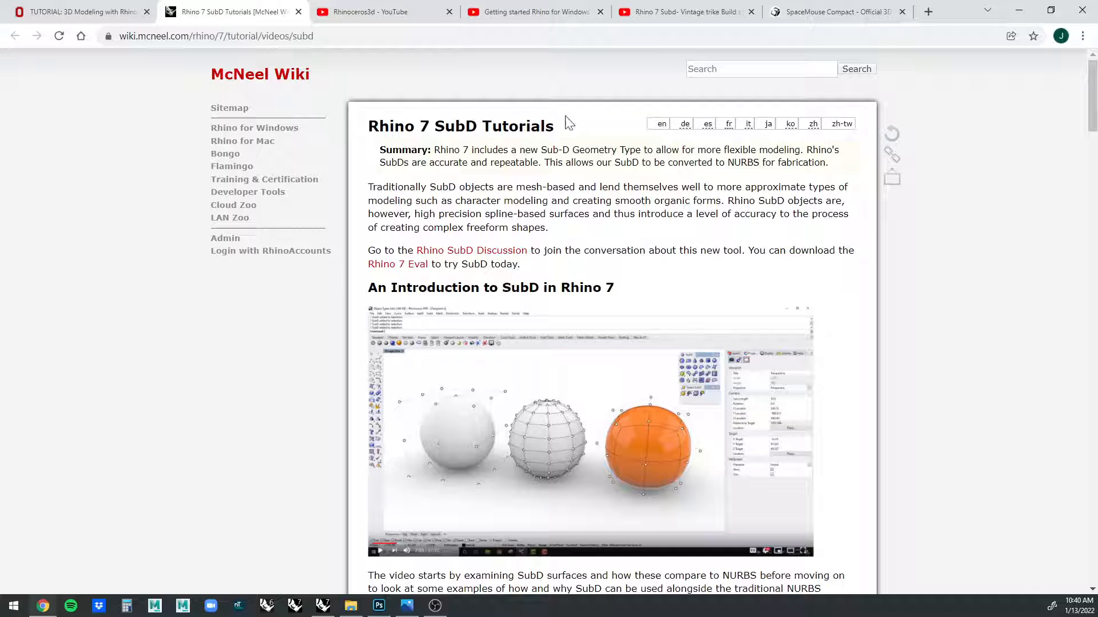
click(122, 14)
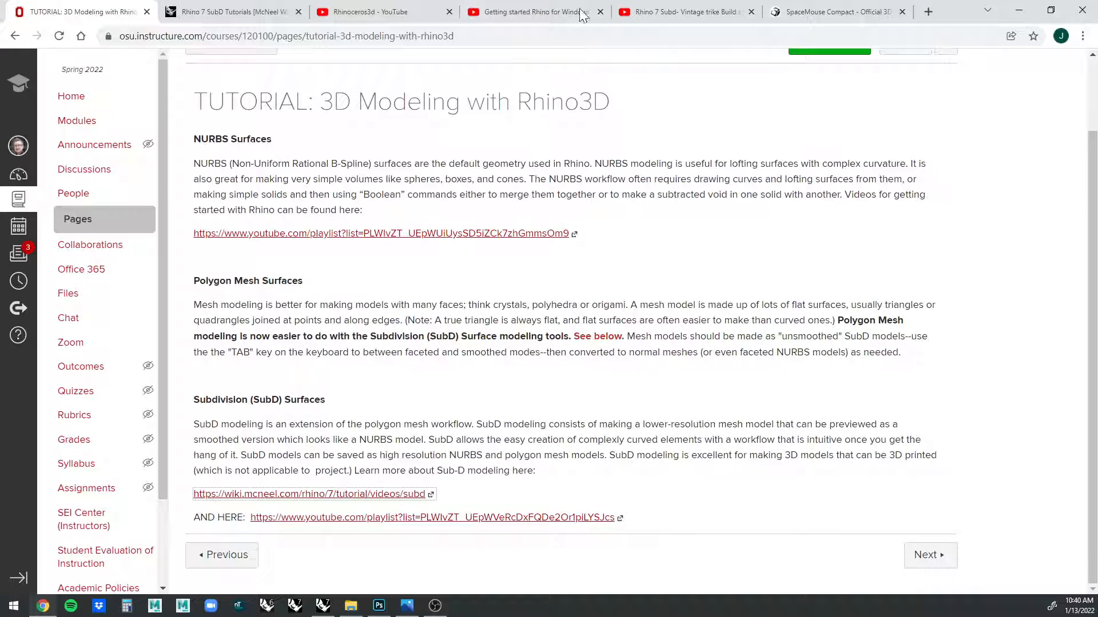
View the "Rhino 7 Subd- Vintage trike Build start to finish" video page, close it, and return to the course page.
click(657, 18)
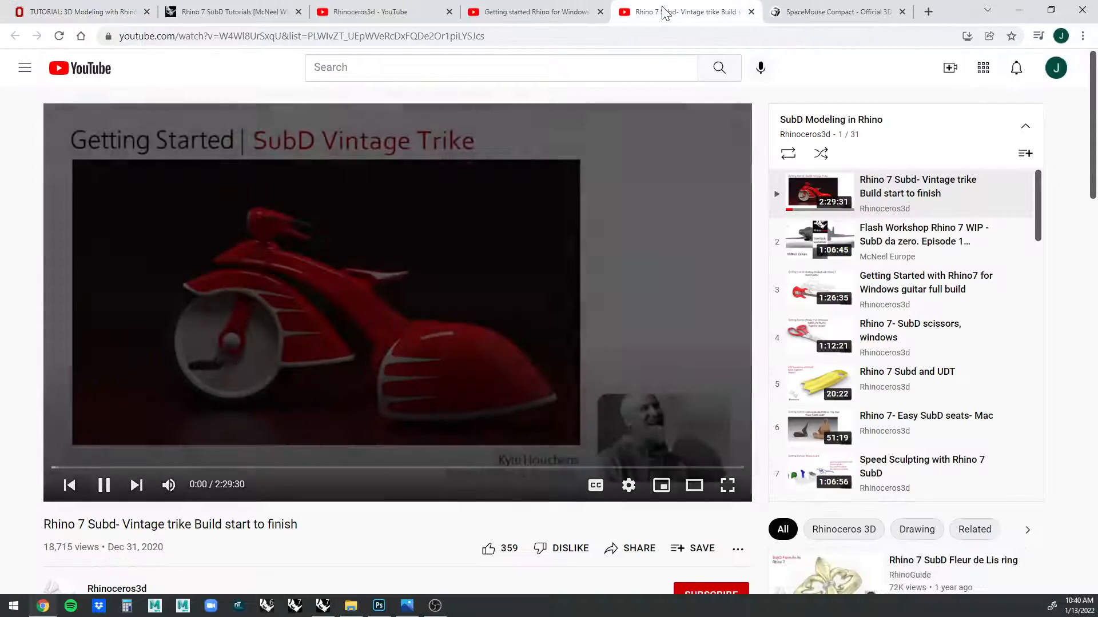
click(548, 16)
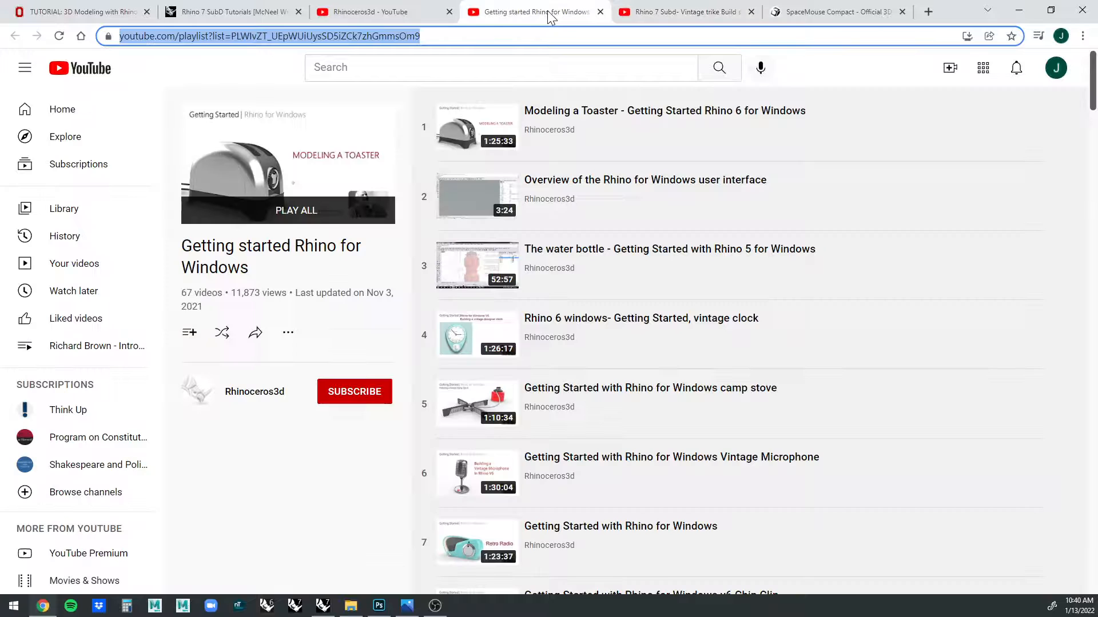
click(680, 12)
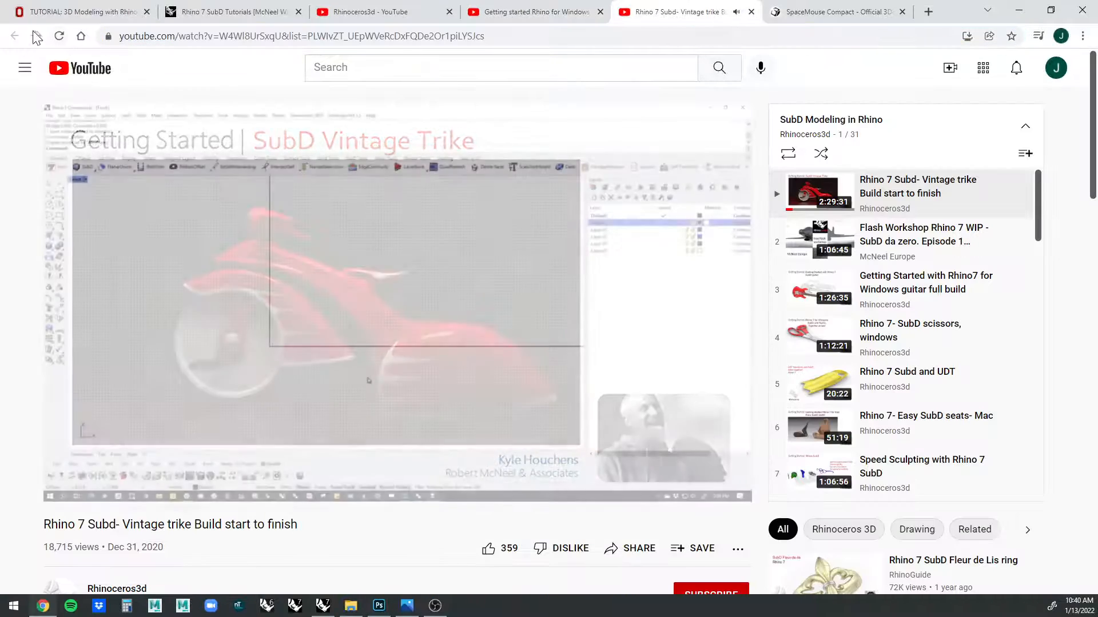
click(751, 12)
click(262, 12)
click(114, 12)
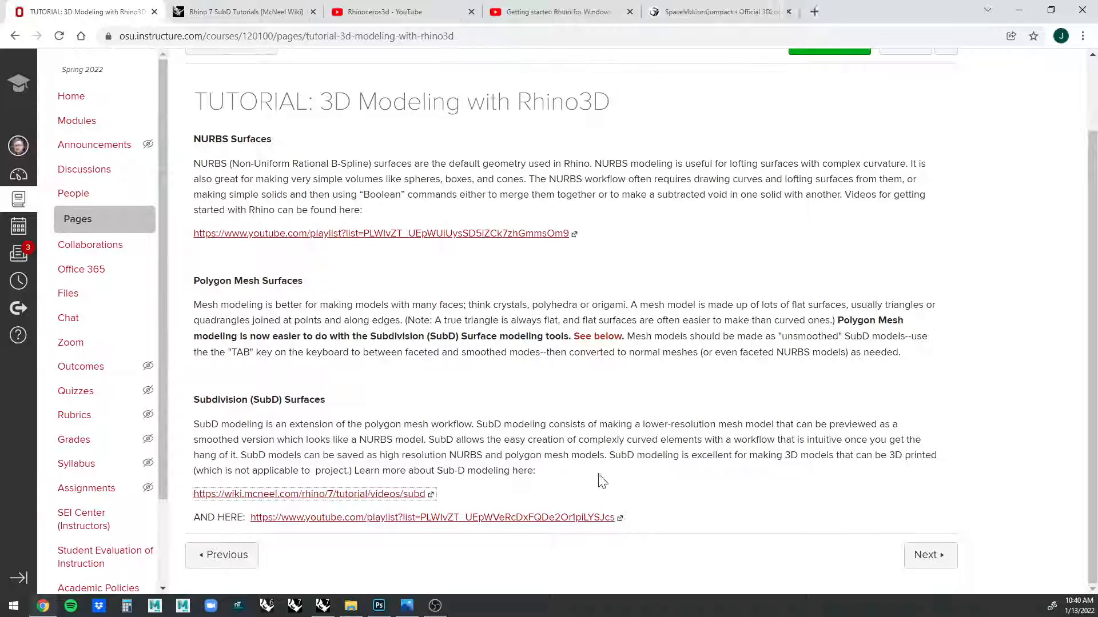
Open the "SubD Modeling in Rhino" playlist from the course page and browse its list of videos to the end.
click(570, 518)
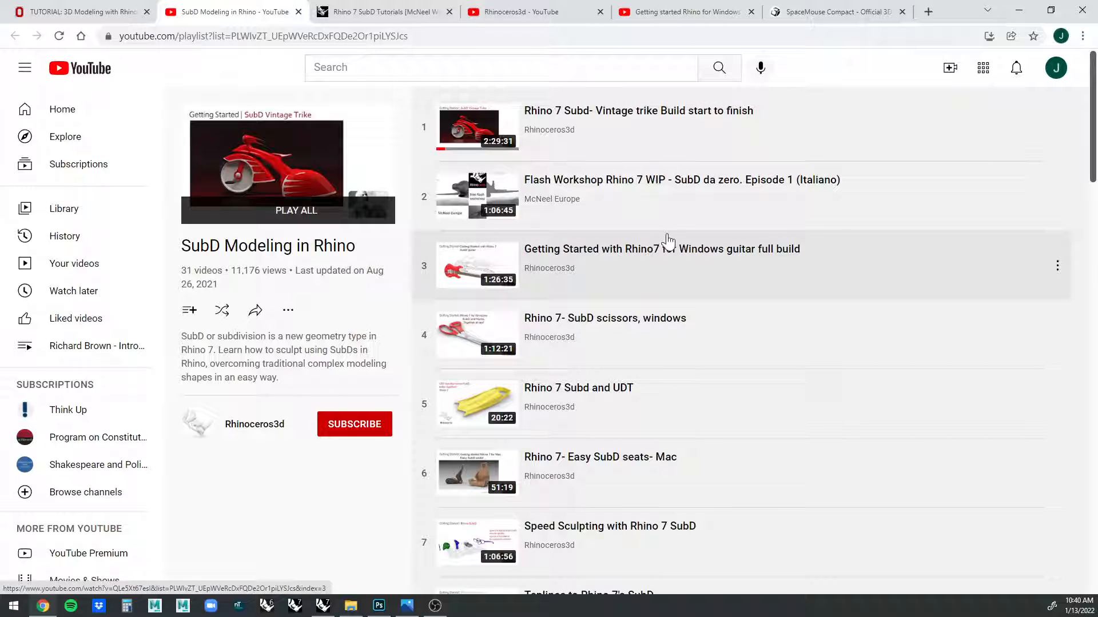
scroll(666, 246, down, 3)
scroll(856, 237, down, 8)
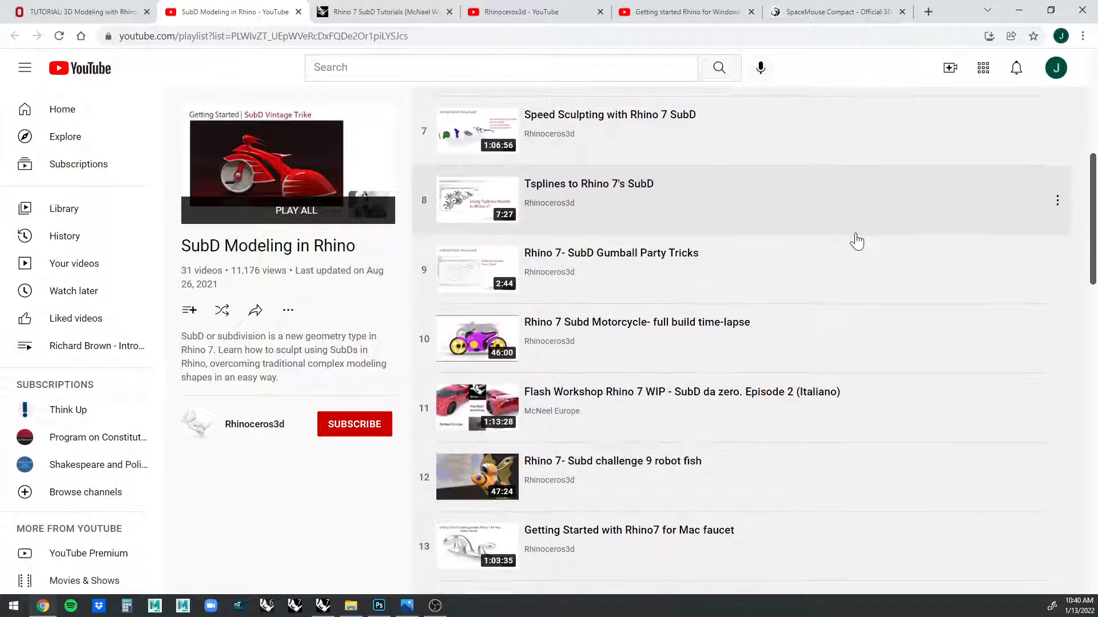
scroll(856, 238, down, 1)
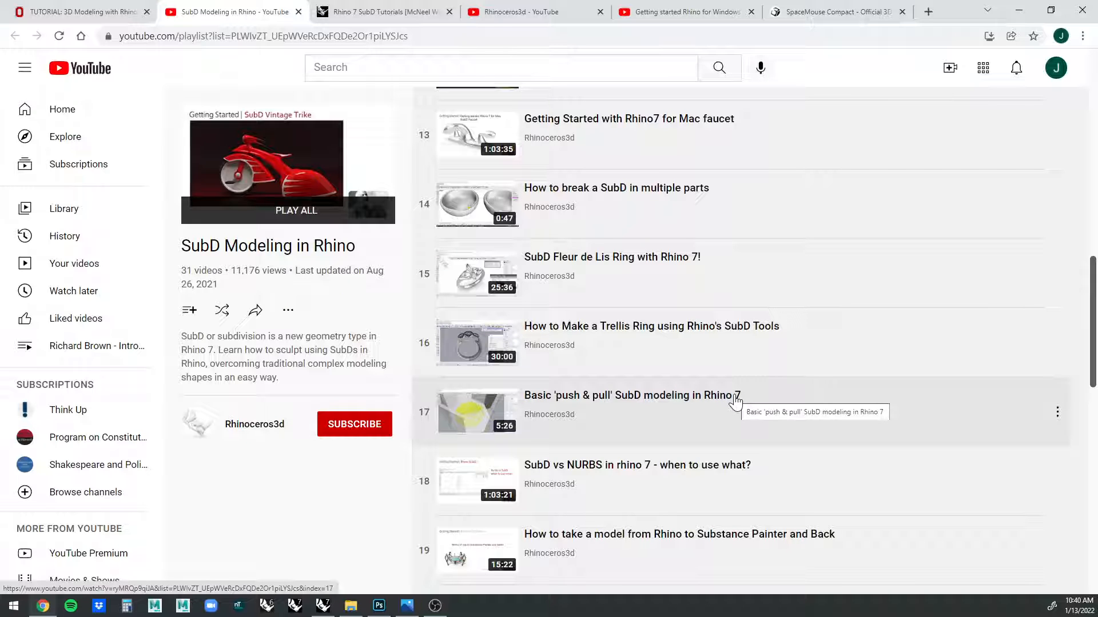
scroll(735, 403, up, 6)
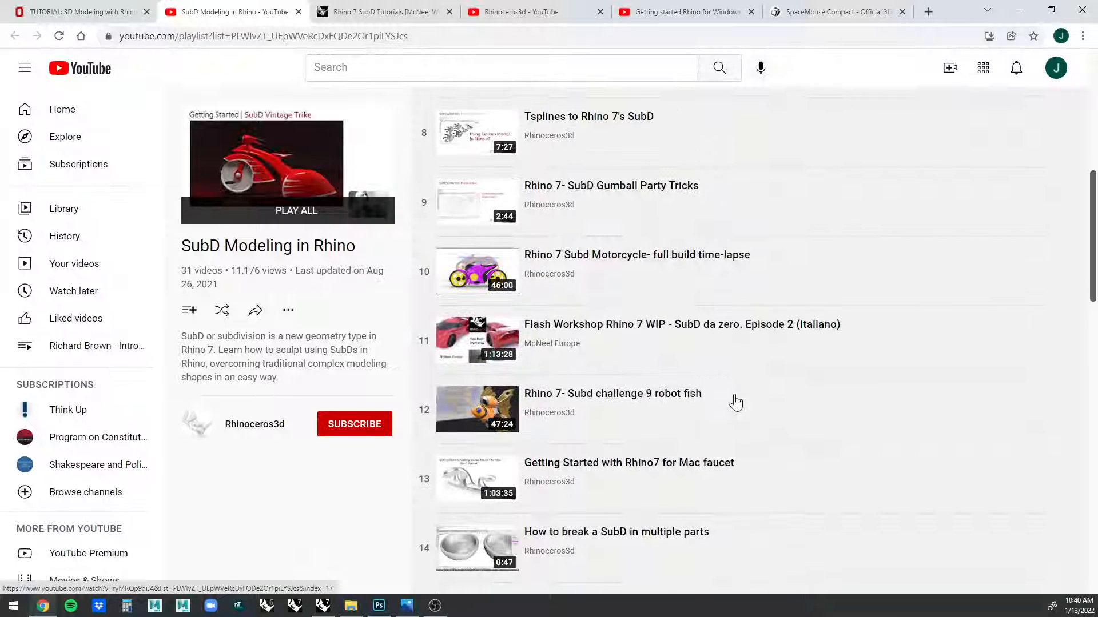
scroll(736, 403, up, 6)
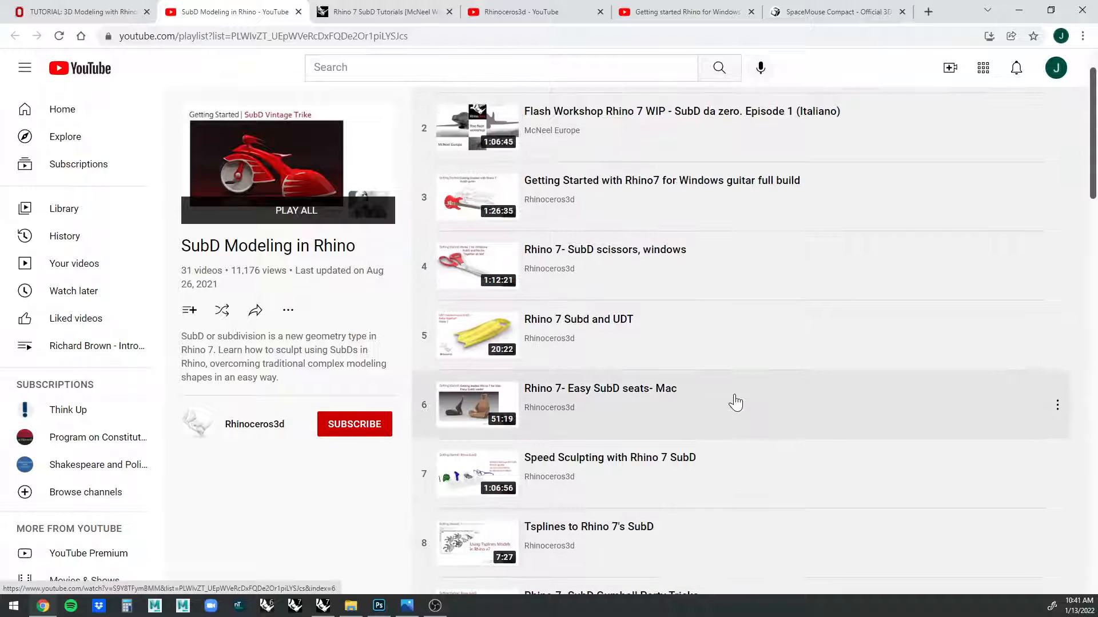
scroll(736, 403, up, 1)
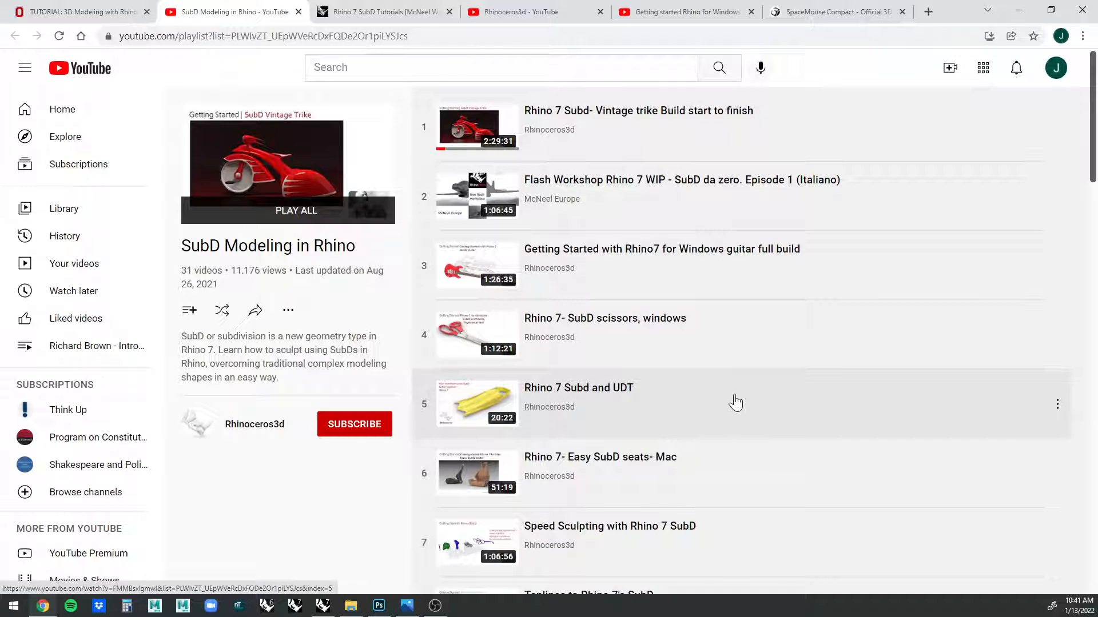
scroll(735, 394, down, 7)
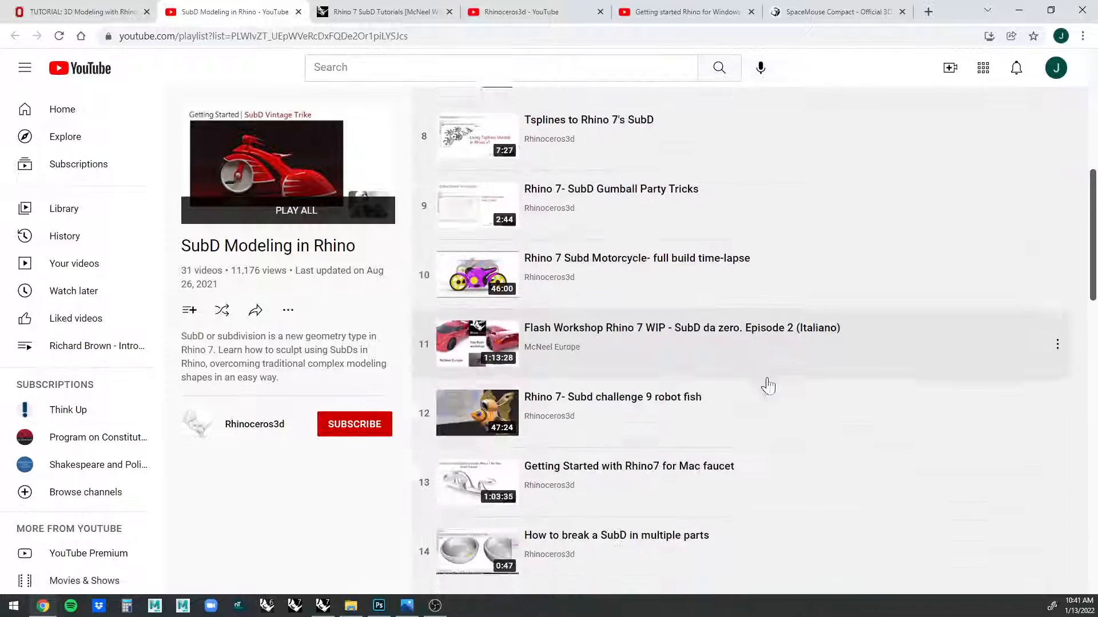
scroll(768, 385, down, 4)
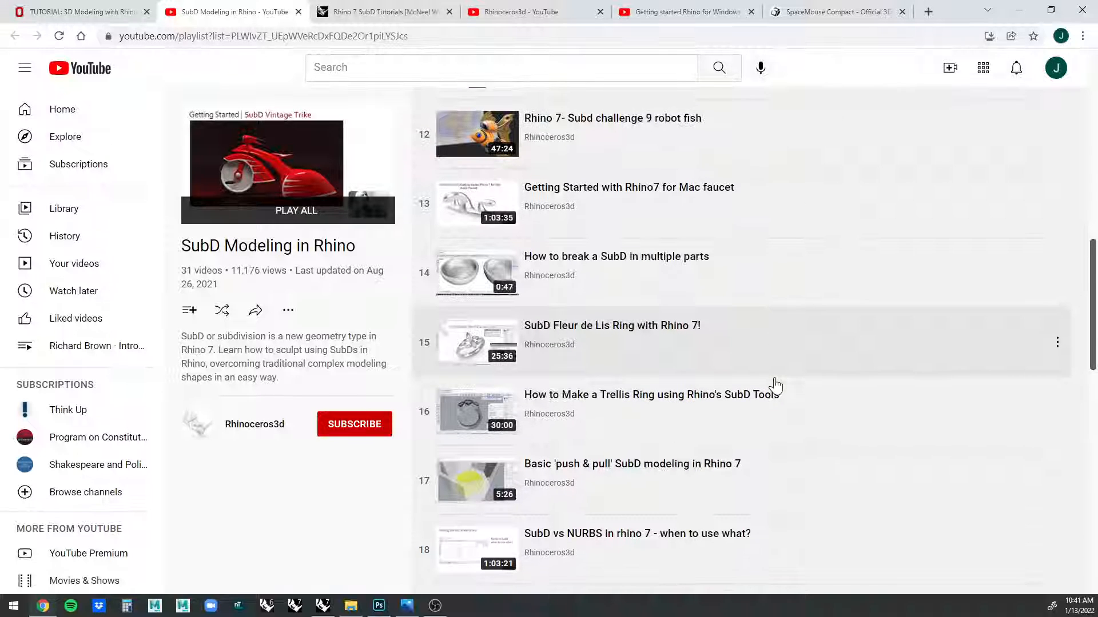
scroll(775, 386, down, 3)
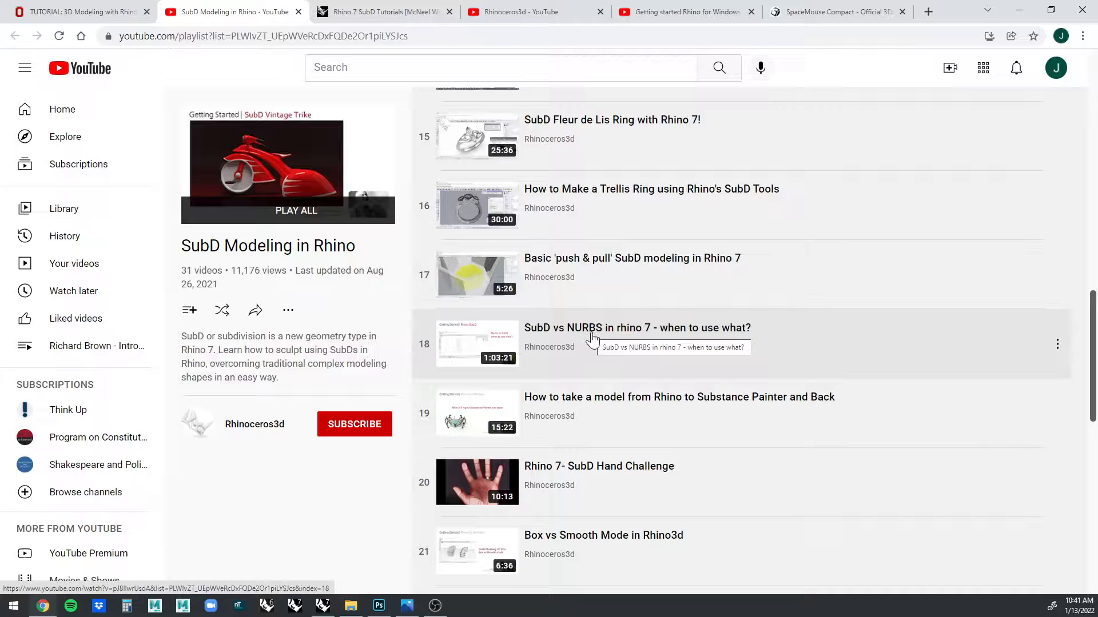
scroll(629, 343, down, 4)
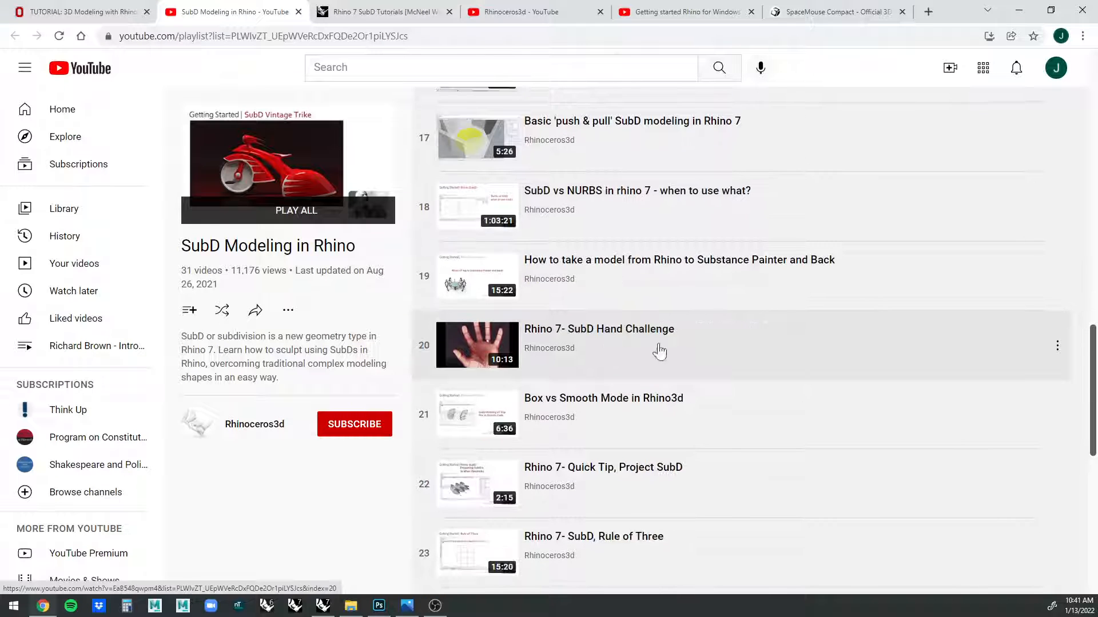
scroll(838, 298, down, 2)
scroll(838, 299, down, 3)
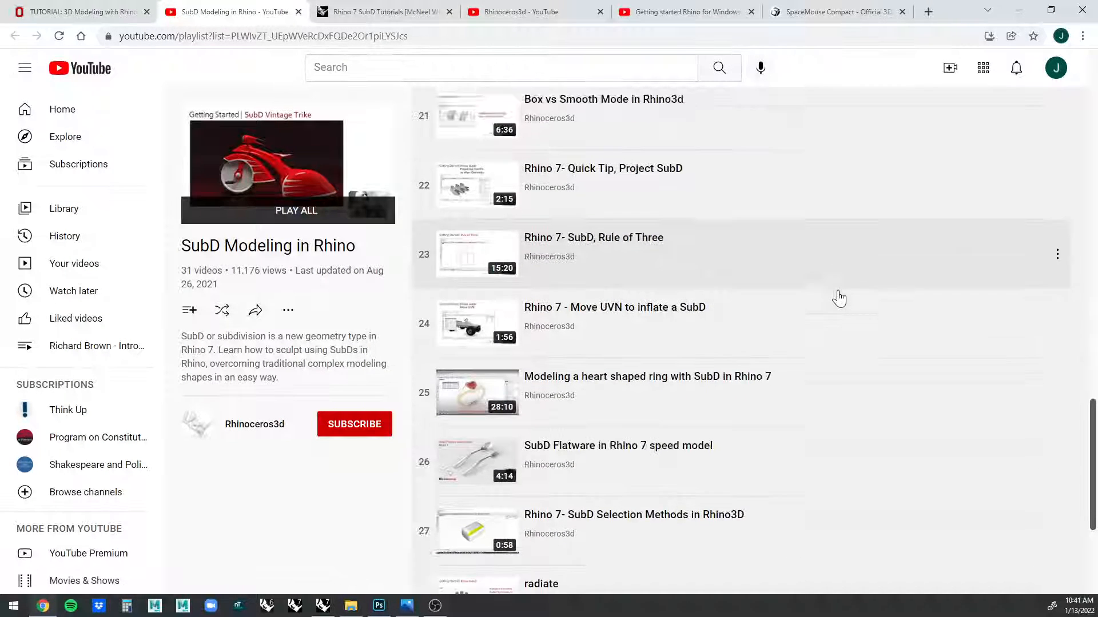
scroll(839, 299, down, 1)
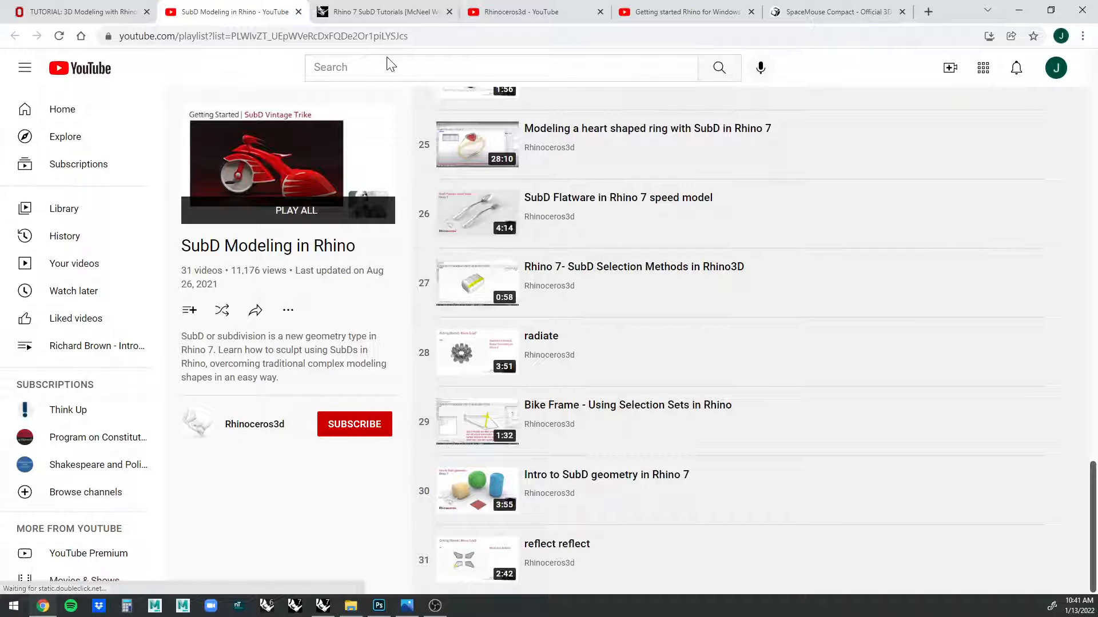
Switch back to Rhino and turn on the TEXT layer to show the geometry labels.
click(1018, 9)
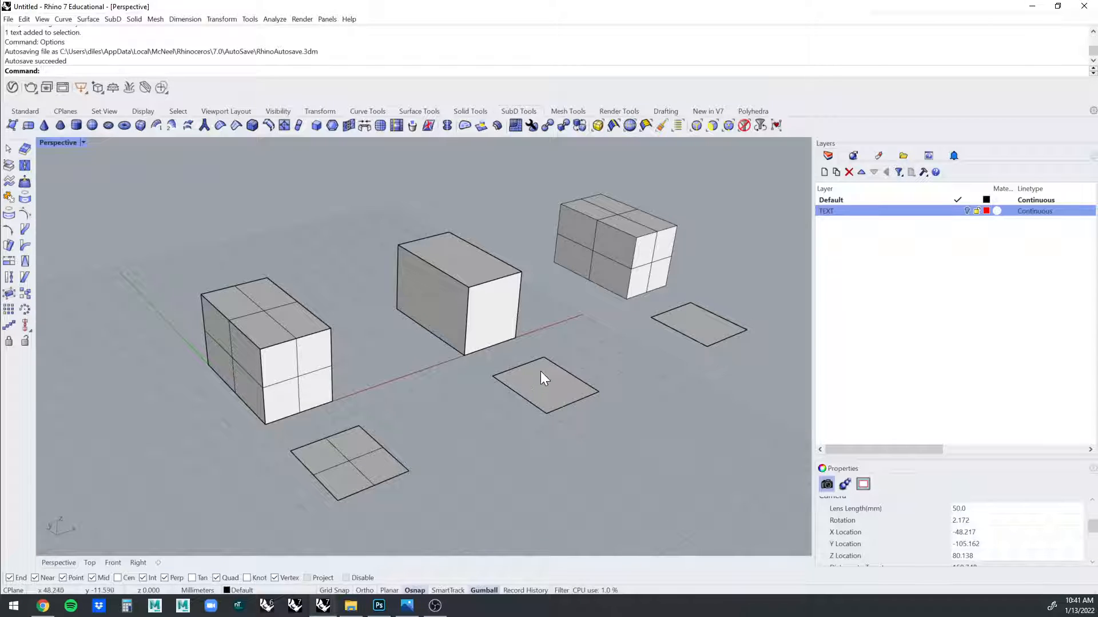
shift+right_drag(540, 372, 661, 499)
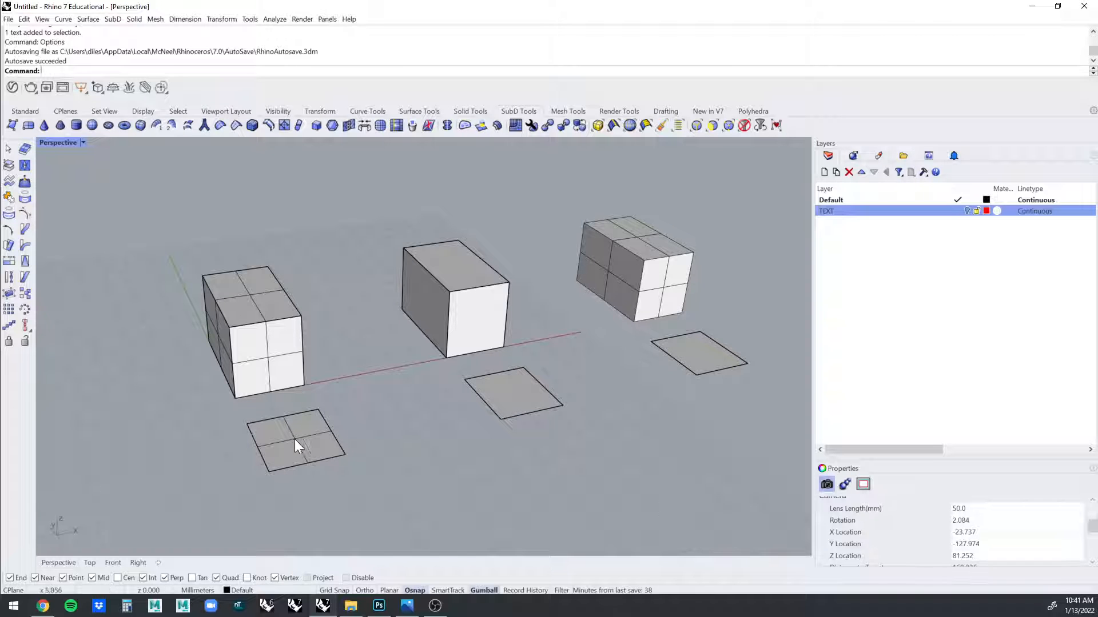
scroll(314, 339, up, 5)
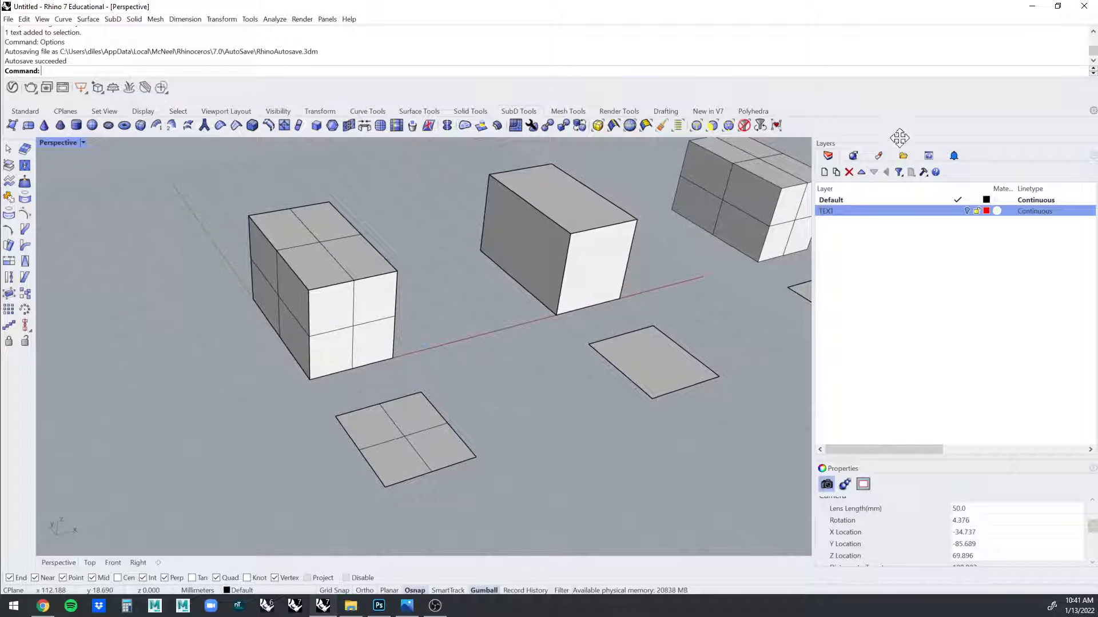
click(967, 211)
scroll(548, 352, down, 5)
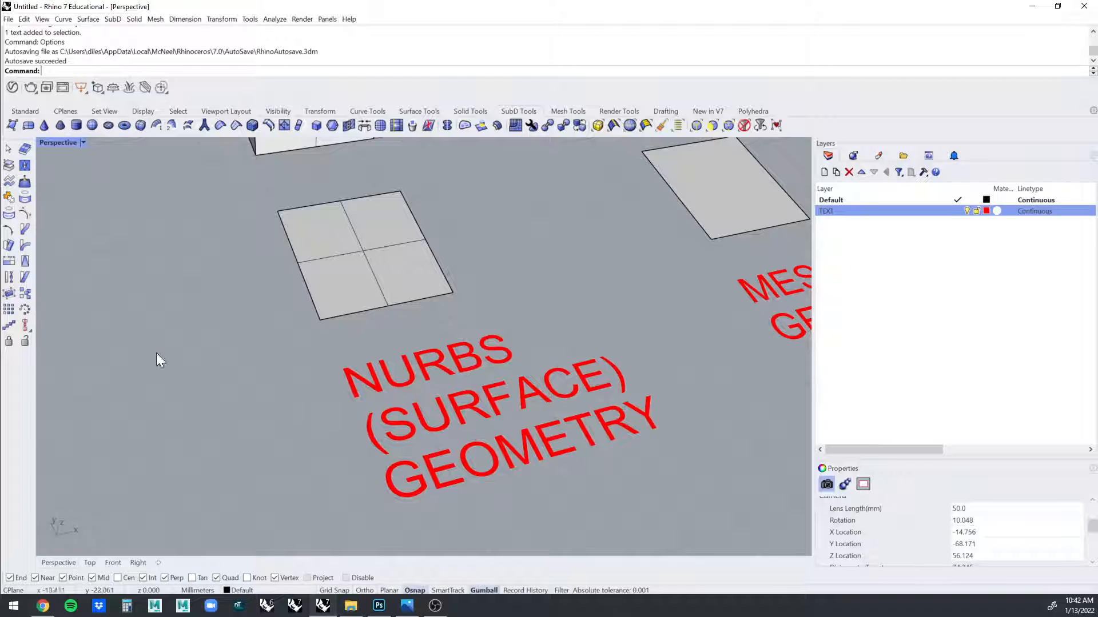
Draw an S-shaped, degree 3 control point curve with four points on the ground beside the NURBS plane.
click(25, 111)
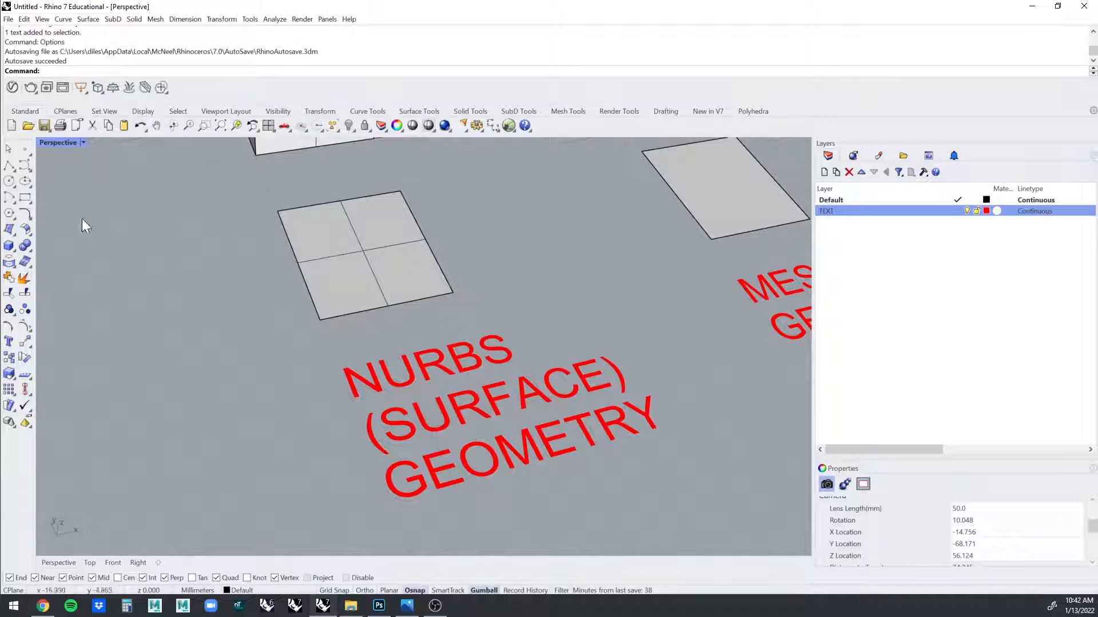
click(24, 166)
click(121, 307)
click(182, 258)
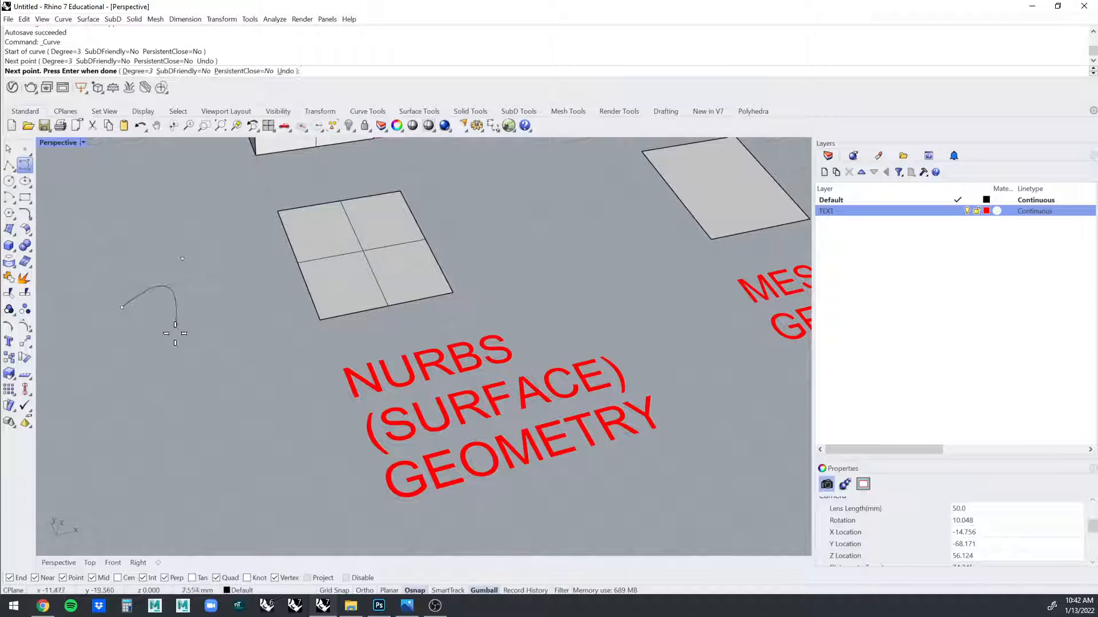
click(179, 354)
click(253, 332)
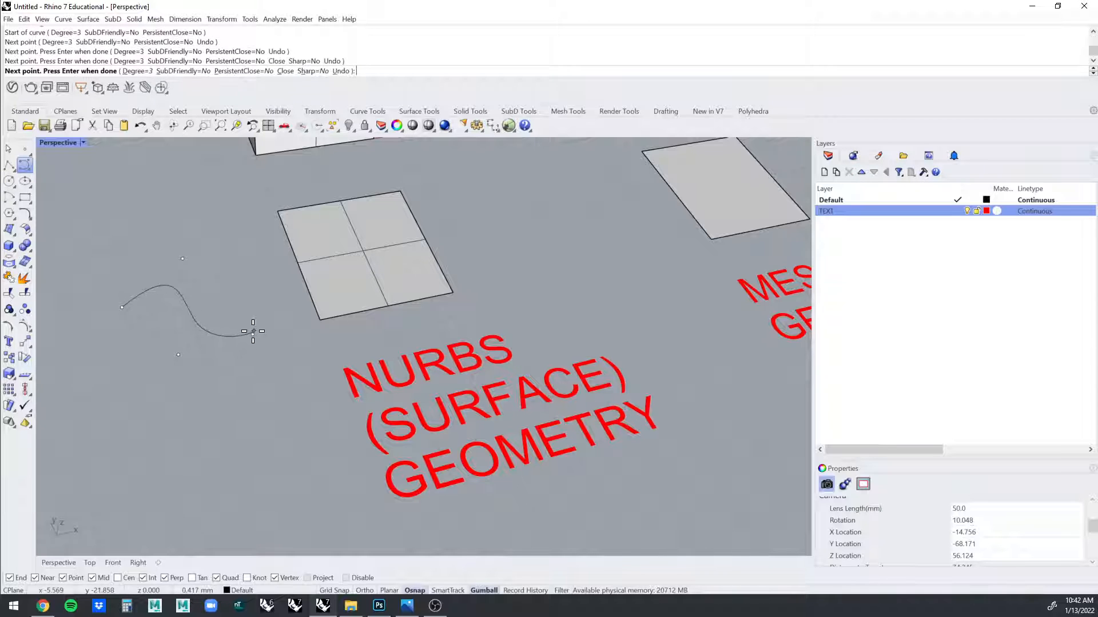
key(Return)
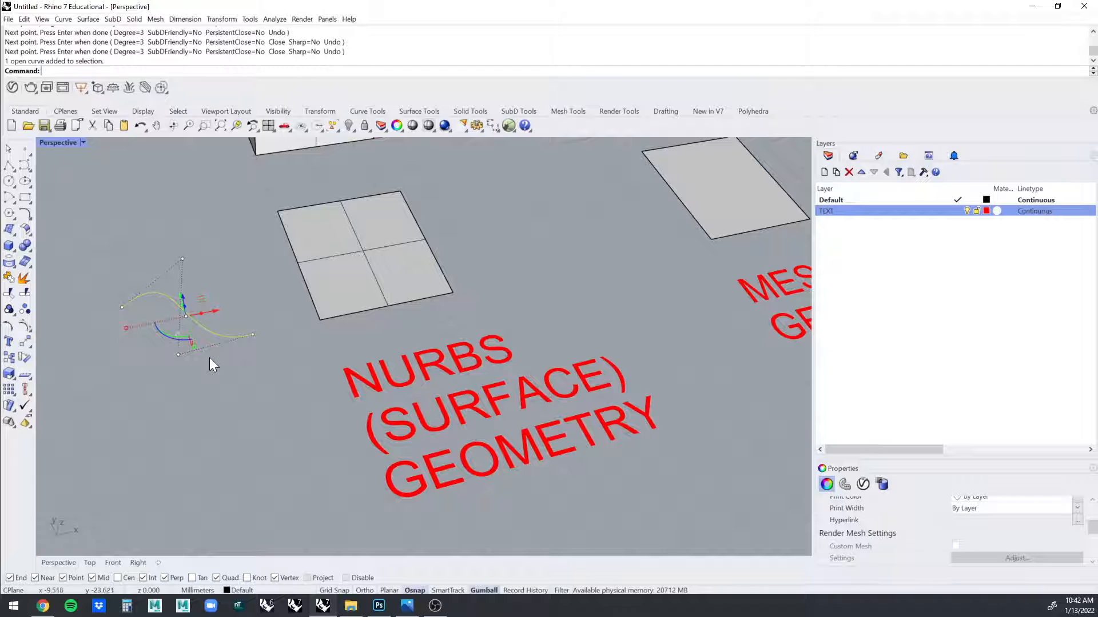
Duplicate the S-shaped curve straight up so the copy sits above the original.
right_drag(255, 339, 216, 331)
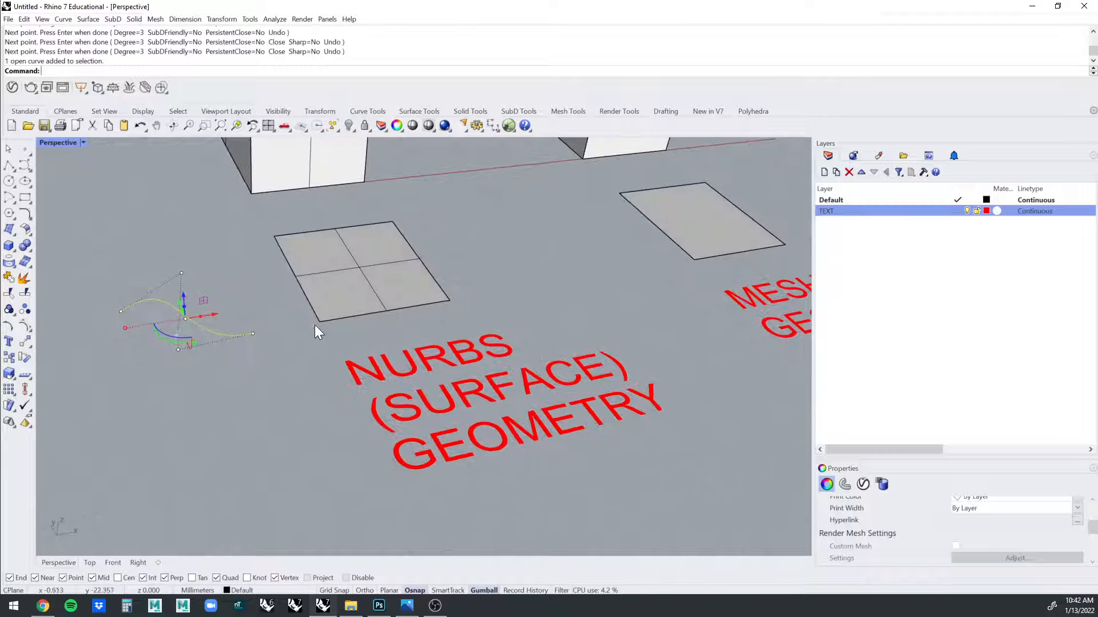
shift+right_drag(304, 323, 346, 330)
scroll(338, 323, up, 1)
drag(296, 279, 111, 410)
scroll(242, 329, up, 2)
right_drag(407, 379, 276, 328)
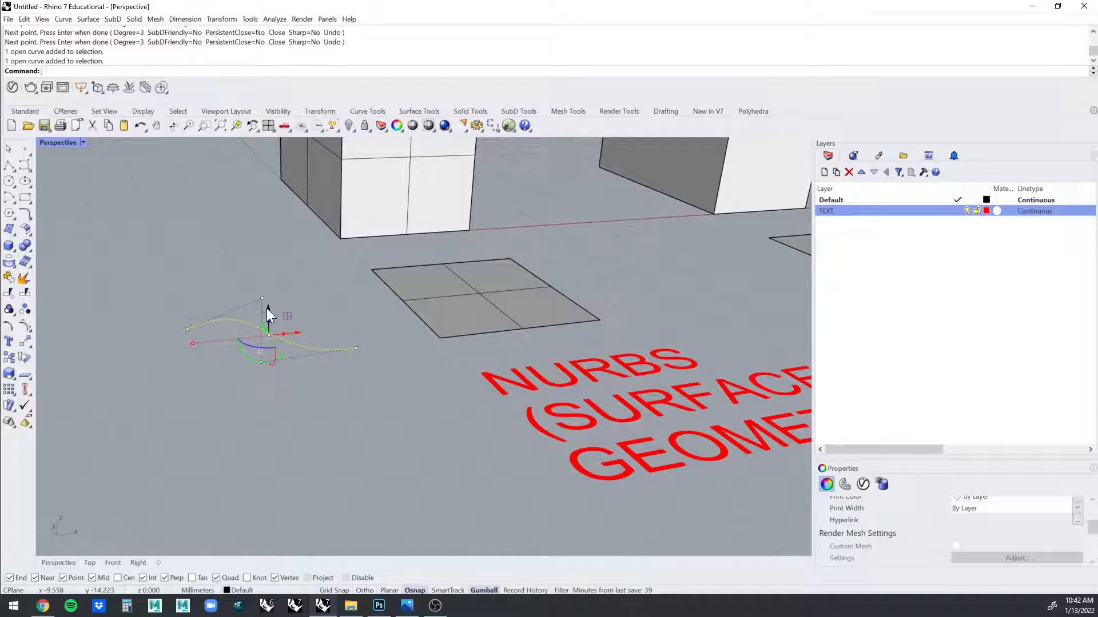
drag(267, 309, 264, 184)
key(alt)
Flip the upper copy of the curve along its X axis with a negative scale and reselect it.
right_drag(301, 235, 284, 284)
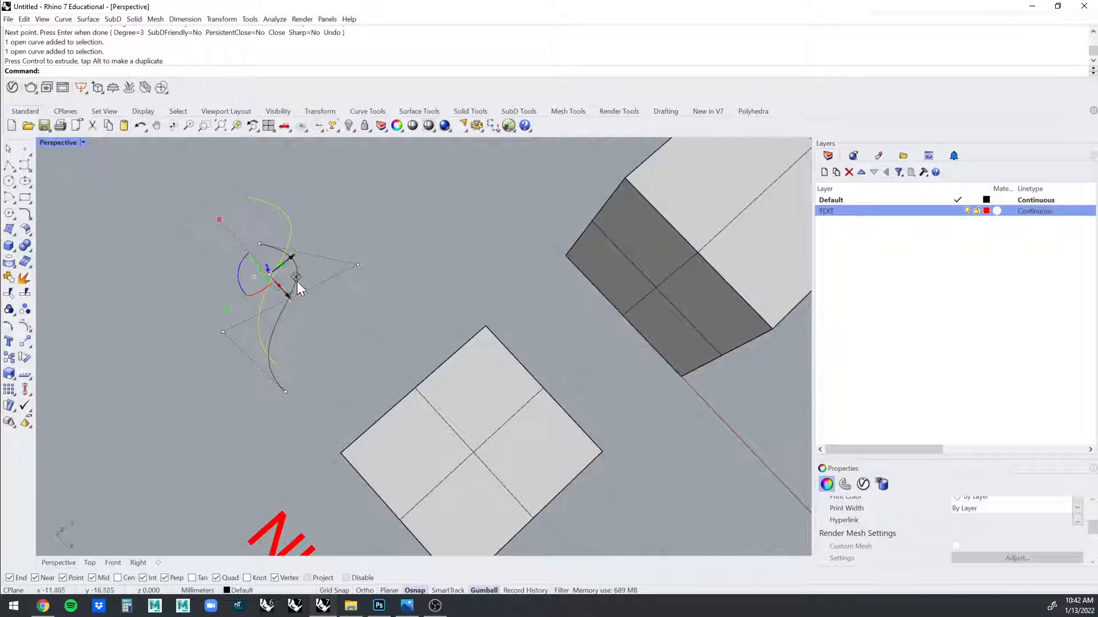
drag(219, 219, 377, 283)
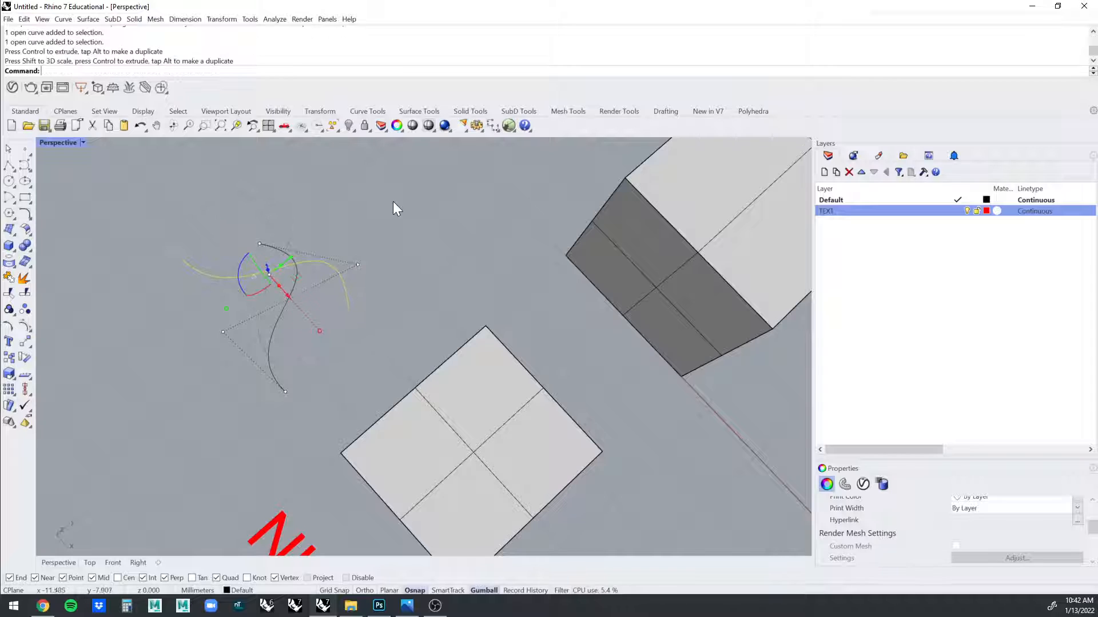
drag(392, 203, 336, 293)
click(332, 299)
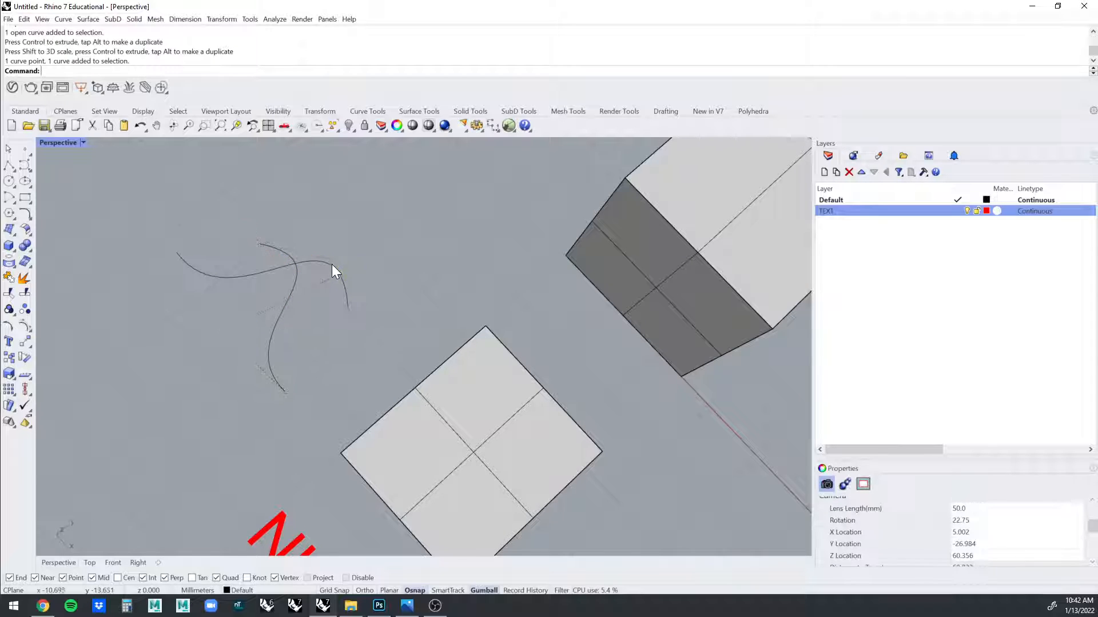
click(331, 264)
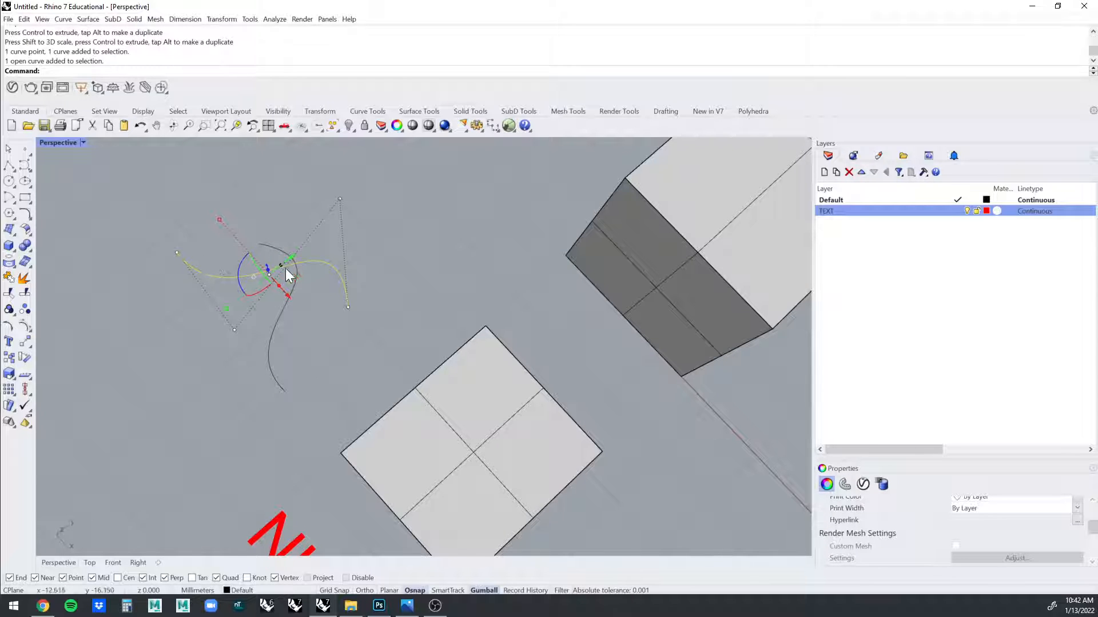
Rotate the upper curve about a quarter turn around the vertical axis and shift it slightly over the lower curve.
drag(244, 259, 296, 221)
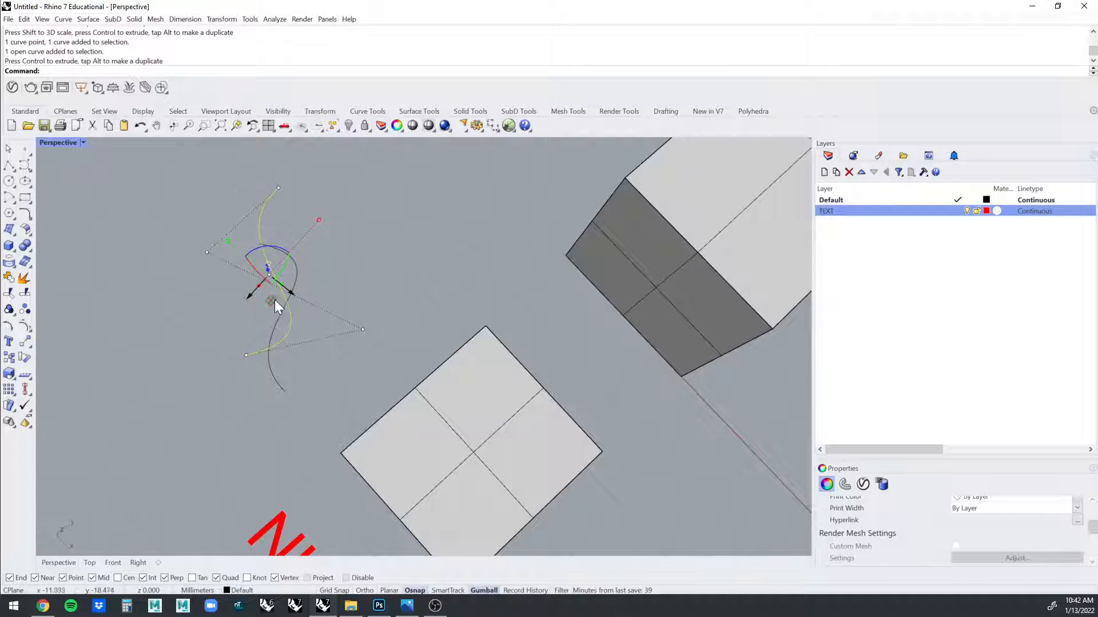
mouse_move(275, 300)
mouse_down()
mouse_move(280, 327)
mouse_move(280, 318)
mouse_up()
right_drag(280, 318, 458, 296)
click(364, 373)
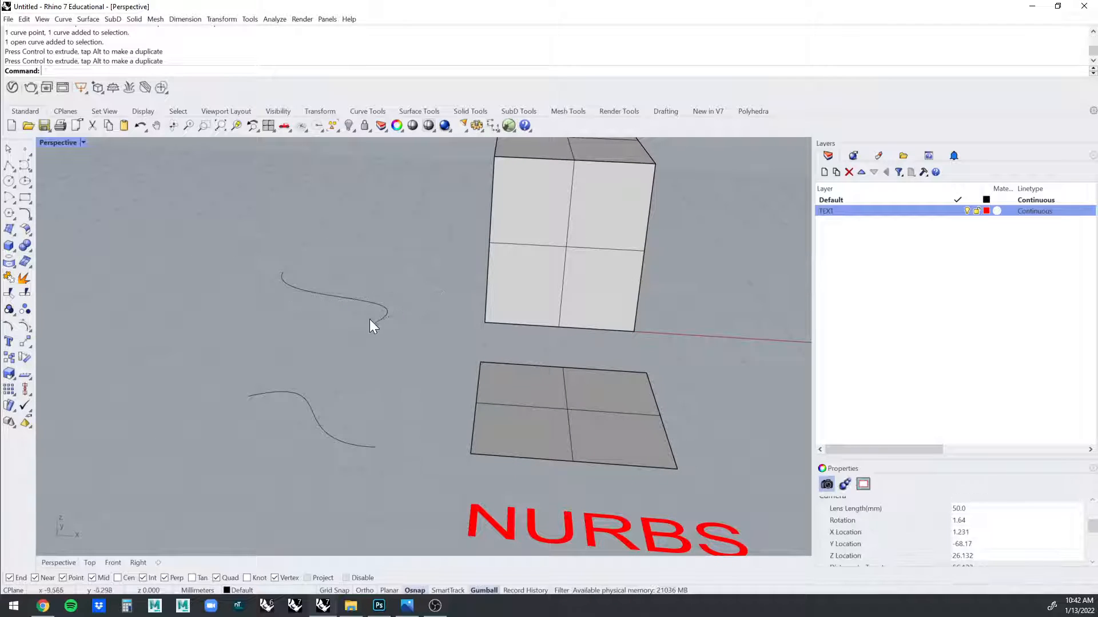
Examine the two stacked curves together from several angles.
drag(367, 264, 251, 432)
right_drag(251, 432, 260, 389)
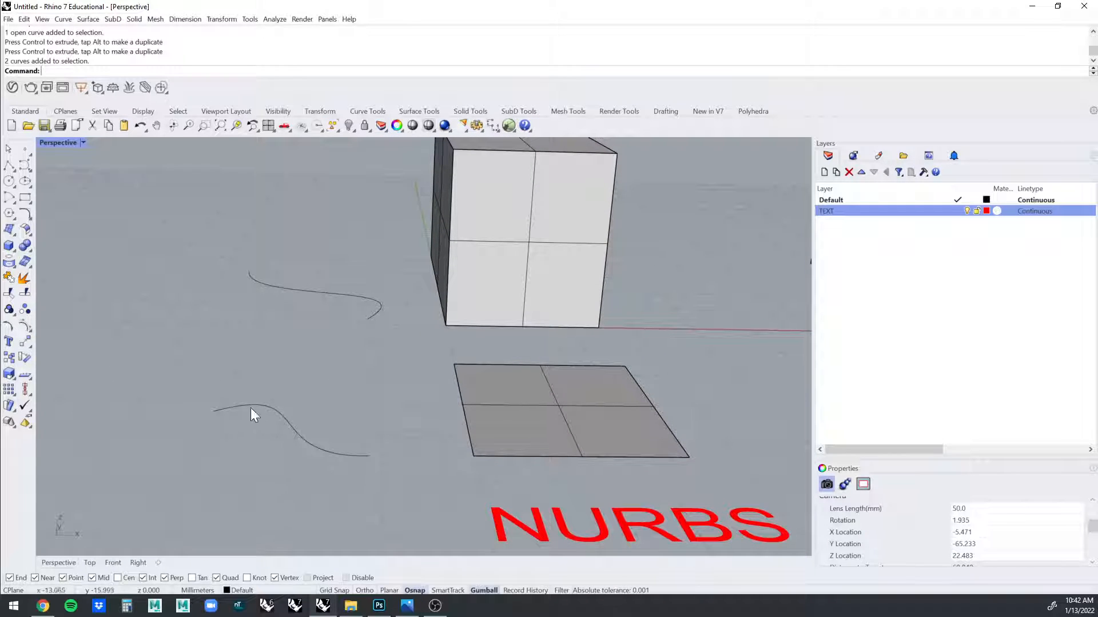
right_drag(380, 443, 366, 354)
drag(306, 238, 131, 508)
right_drag(314, 425, 356, 400)
key(Escape)
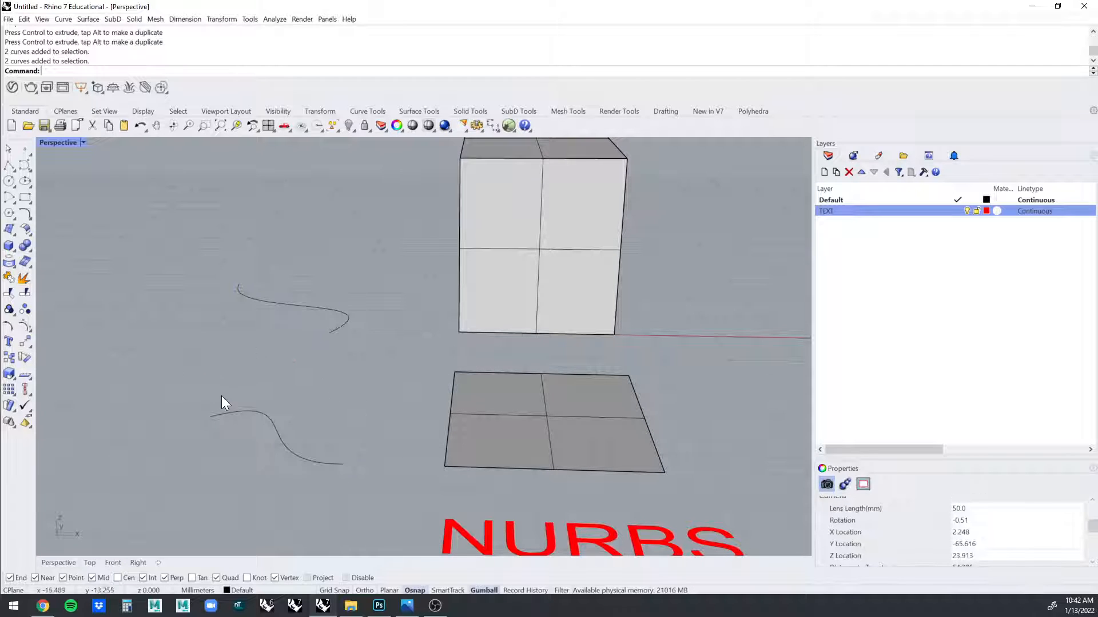
Loft a surface between the lower S-shaped curve and the rotated upper curve.
click(271, 421)
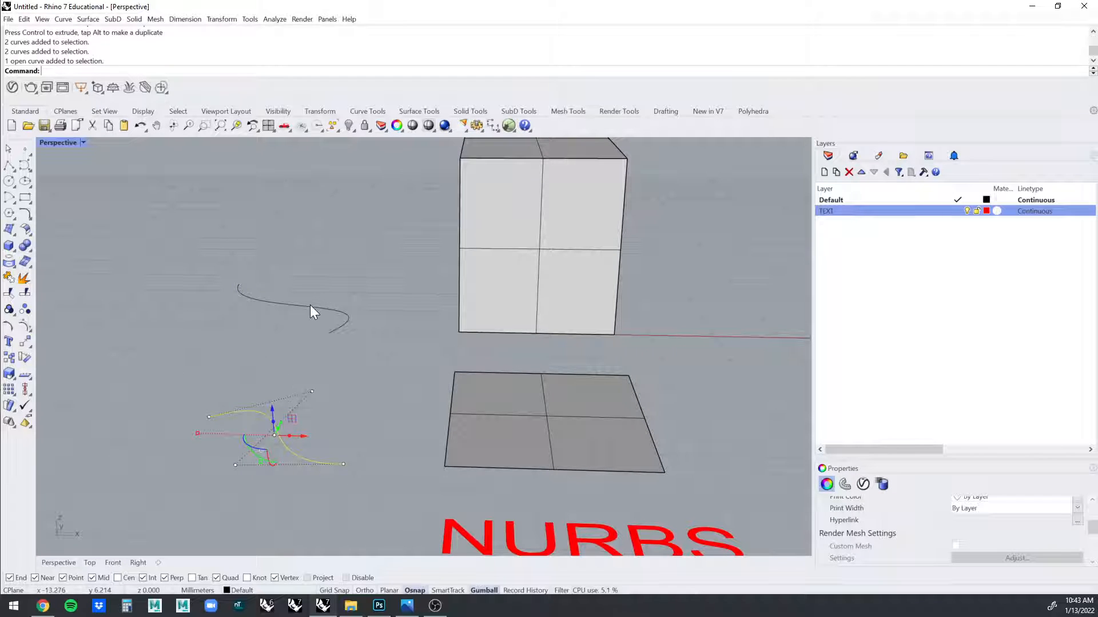
shift+click(311, 308)
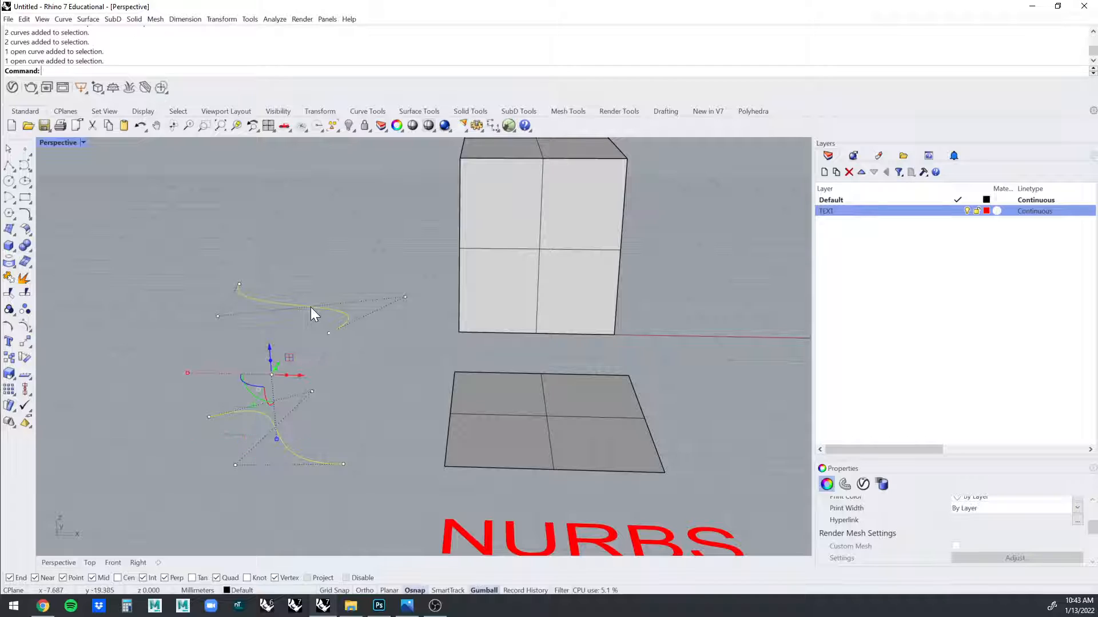
text(Love)
key(BackSpace)
key(BackSpace)
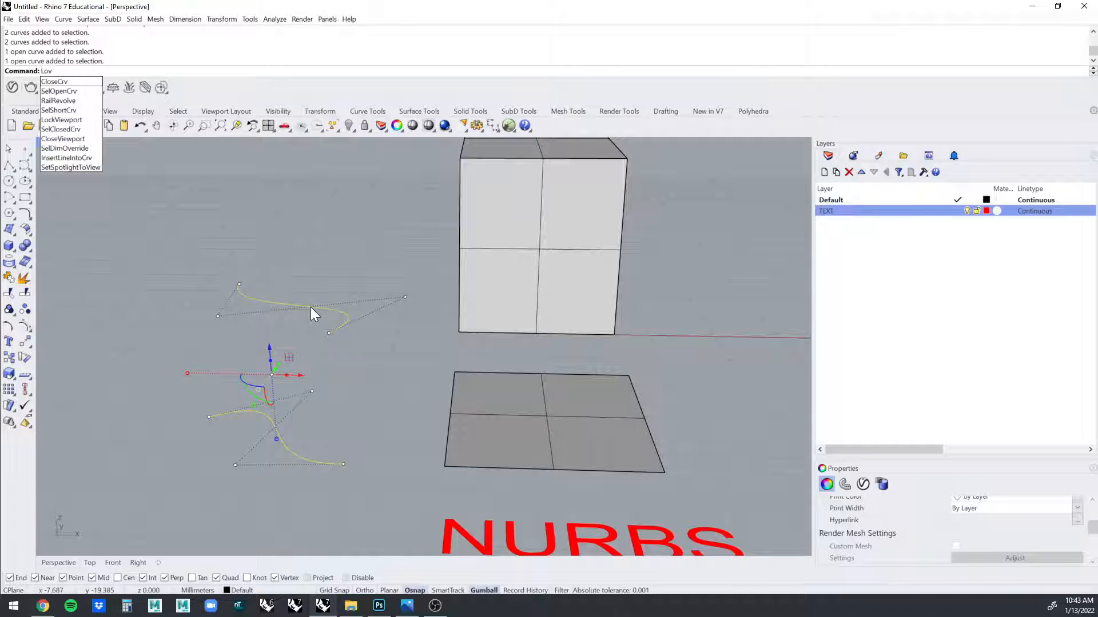
text(ft)
key(Return)
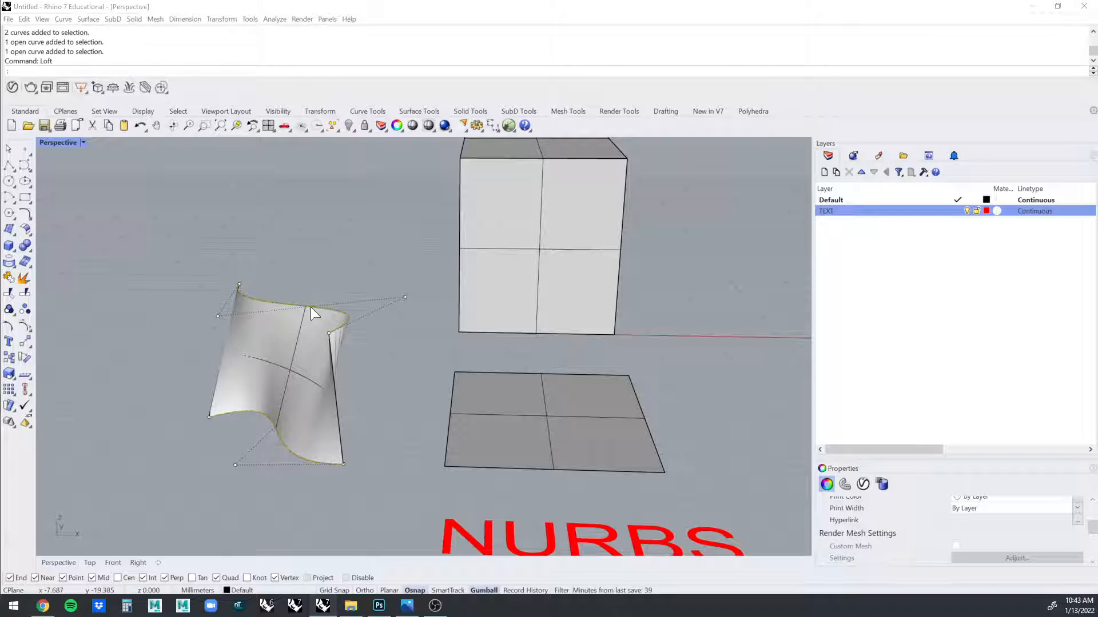
key(Return)
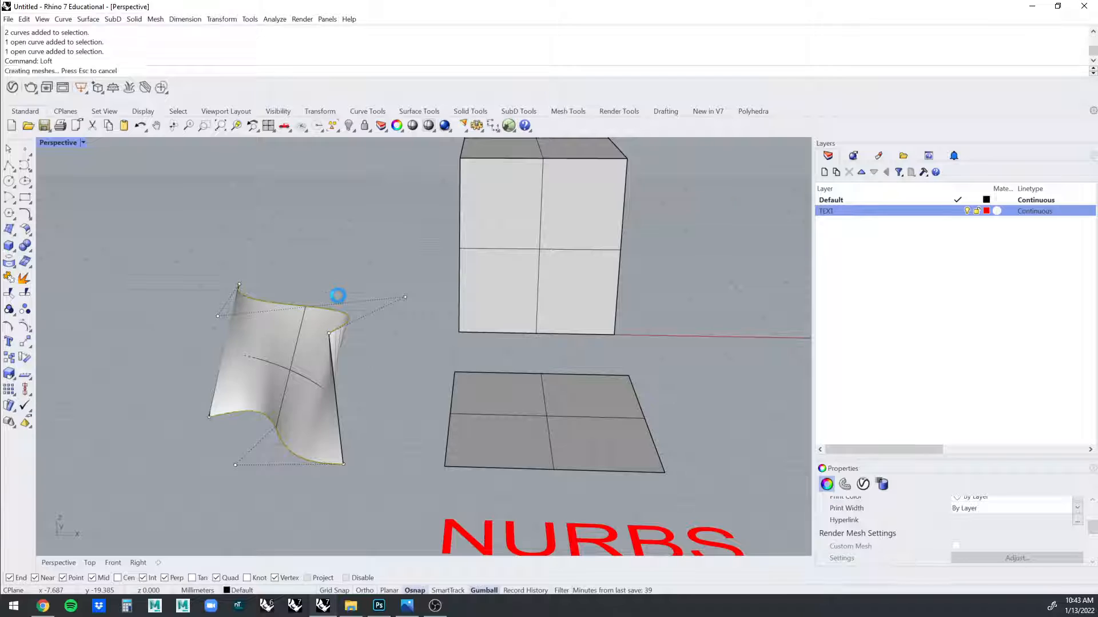
Examine the lofted surface from several angles, selecting it together with its two source curves.
right_drag(398, 377, 430, 404)
click(372, 410)
click(479, 286)
scroll(479, 286, down, 2)
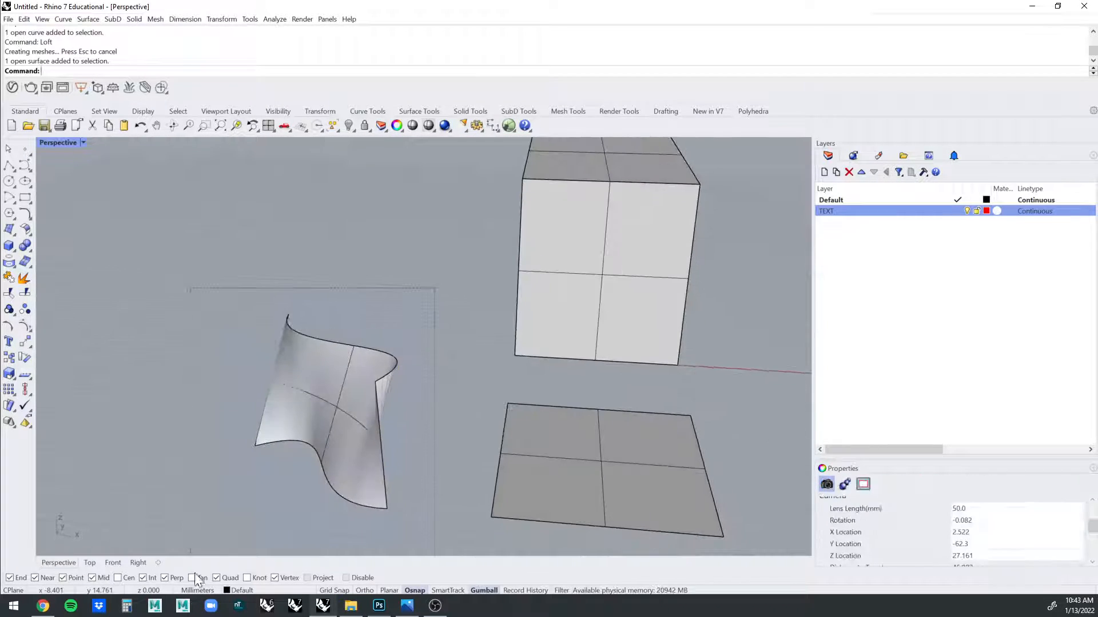
click(301, 470)
right_drag(301, 470, 388, 264)
scroll(414, 431, down, 3)
scroll(389, 264, up, 3)
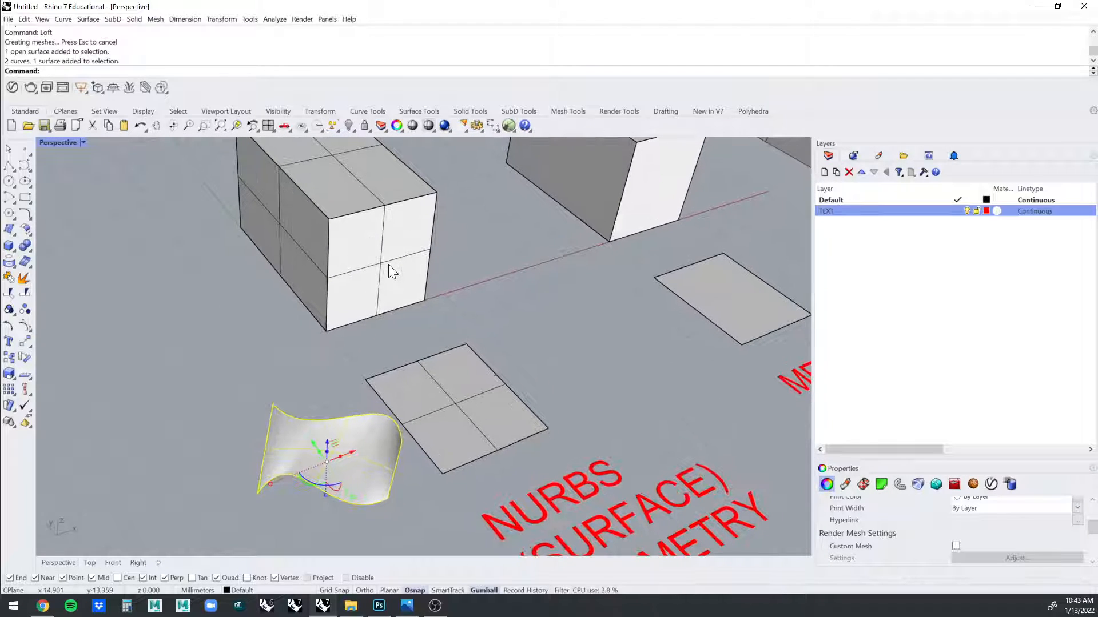
scroll(389, 265, down, 3)
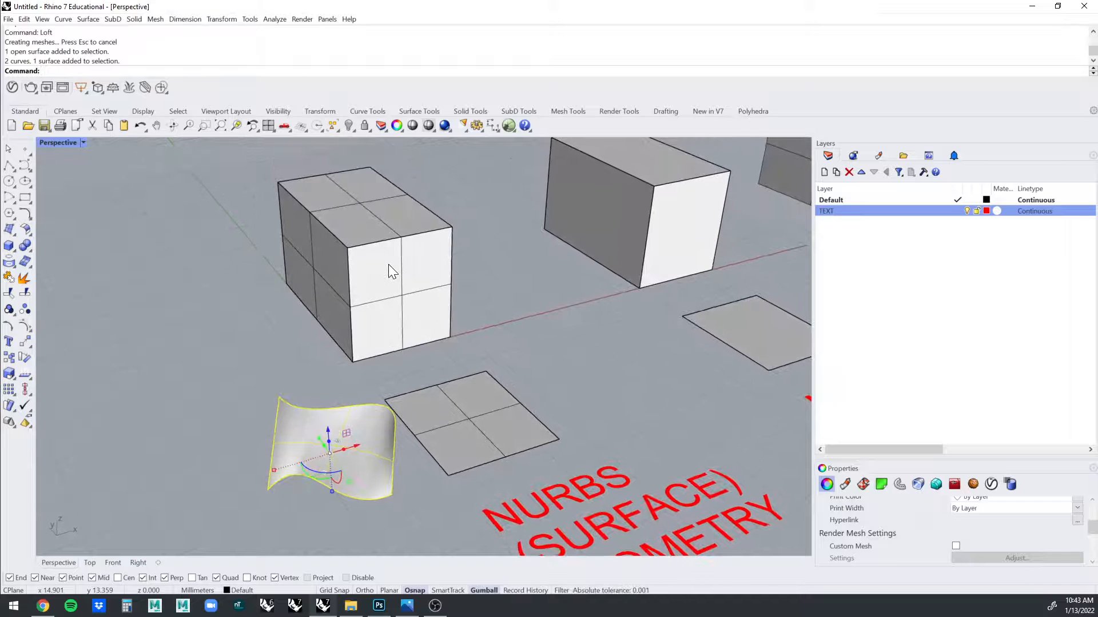
scroll(389, 264, up, 3)
scroll(389, 264, down, 2)
right_drag(389, 264, 321, 375)
right_drag(421, 373, 310, 394)
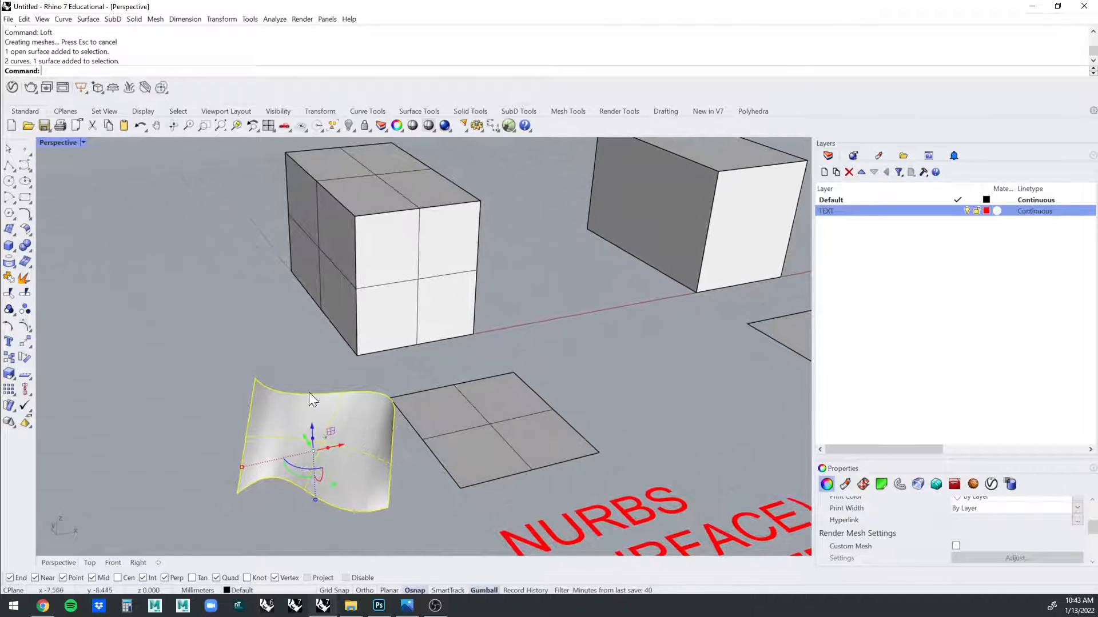
Select the lofted surface with both source curves and delete them.
click(298, 375)
drag(292, 433, 218, 517)
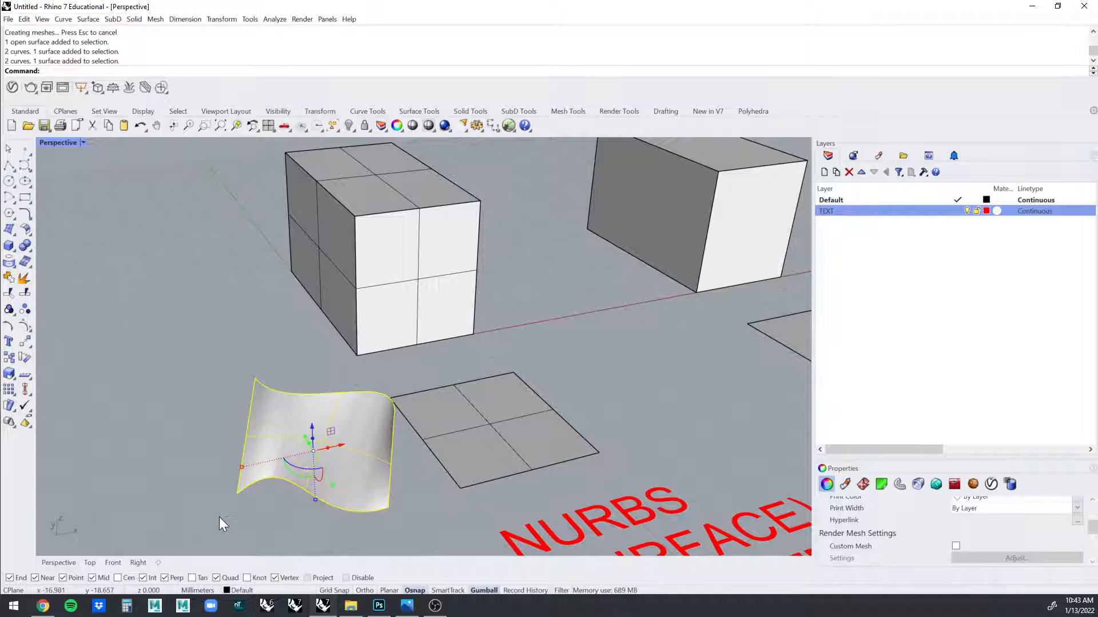
key(Delete)
scroll(218, 524, down, 4)
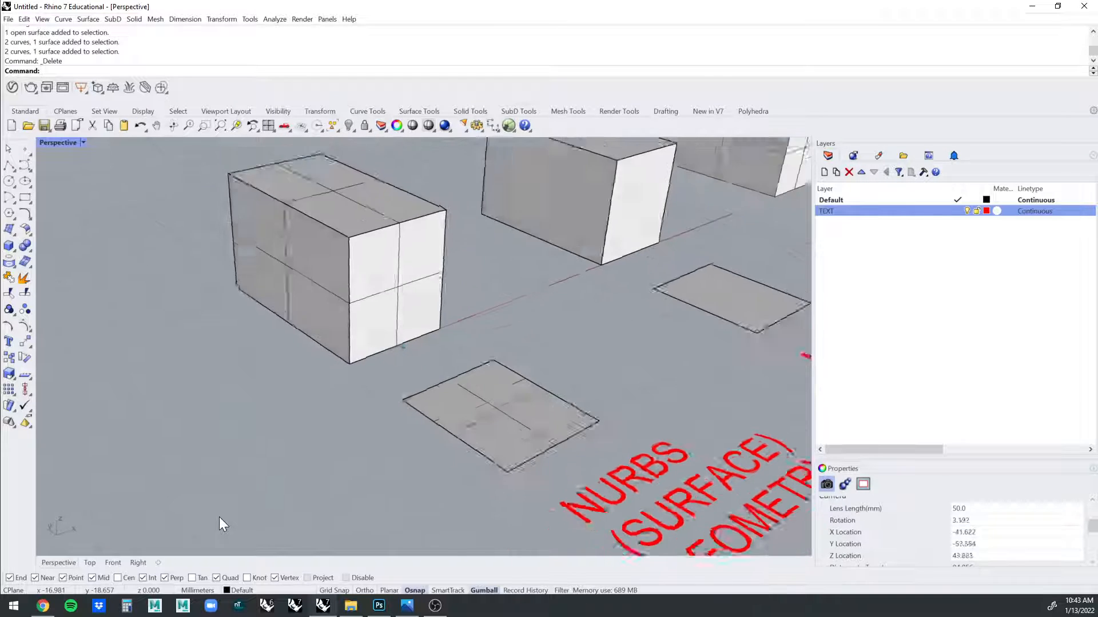
scroll(391, 351, up, 2)
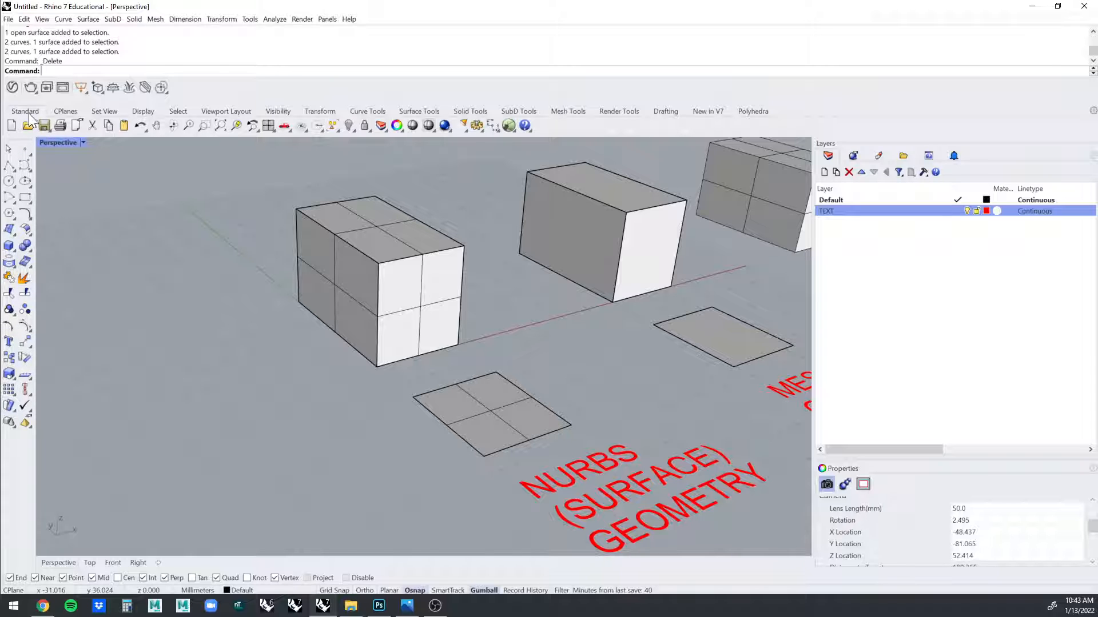
Enlarge the properties area below the layer list so more object details fit.
right_drag(503, 424, 449, 359)
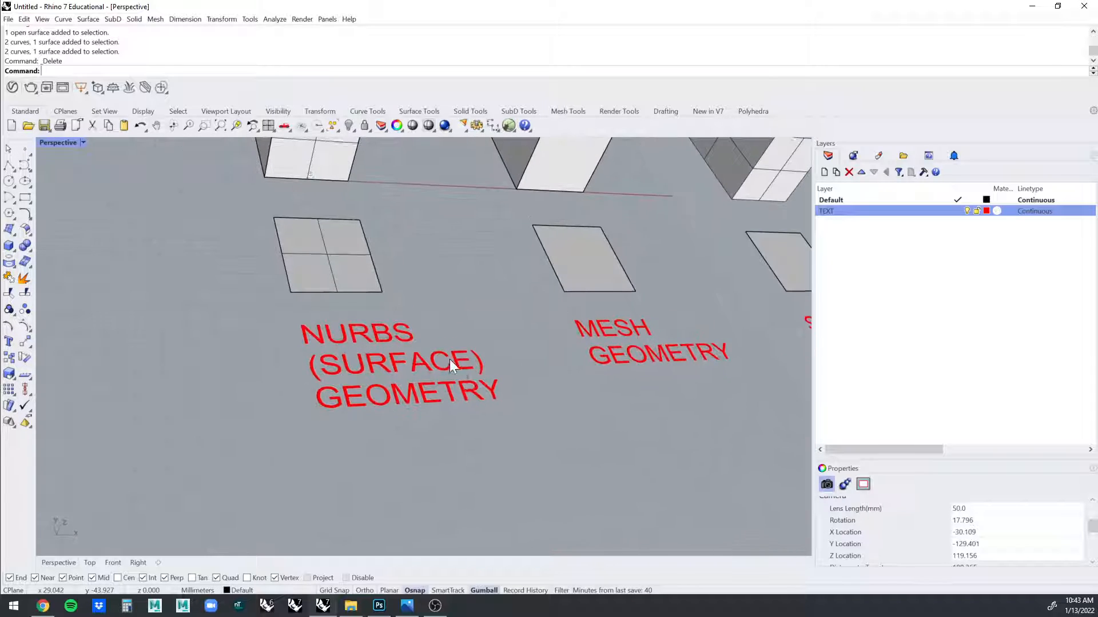
scroll(449, 359, up, 5)
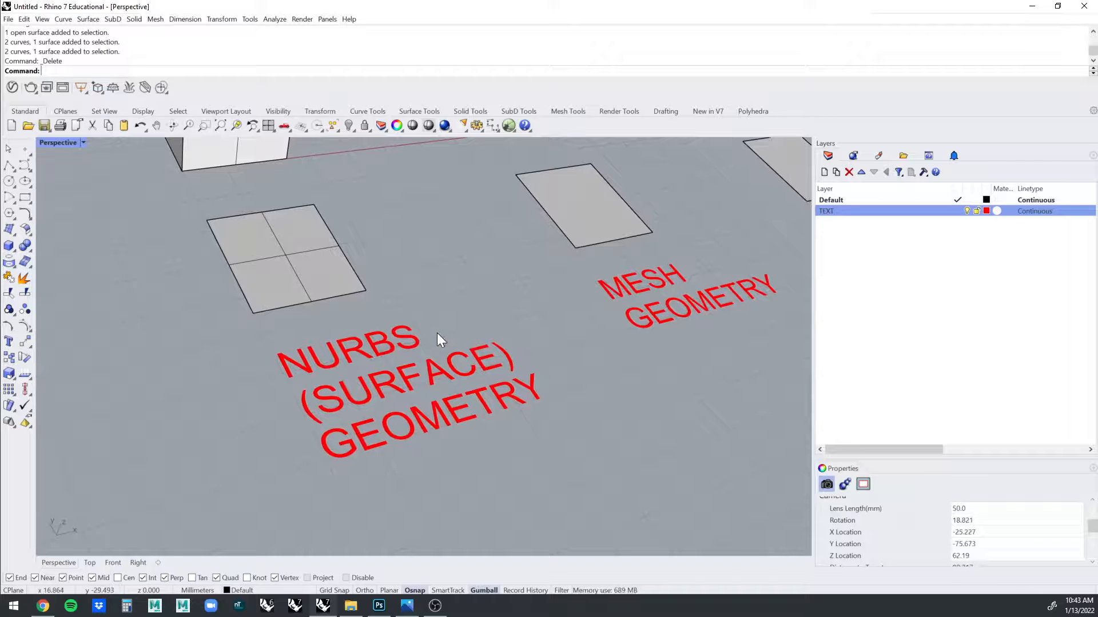
scroll(437, 332, down, 2)
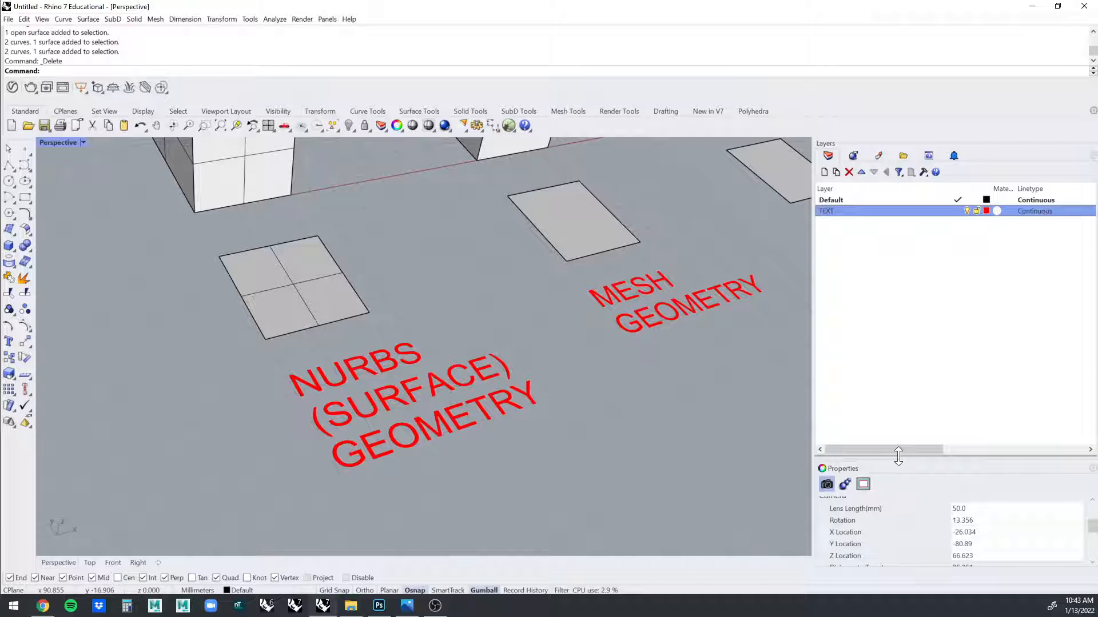
drag(898, 458, 897, 368)
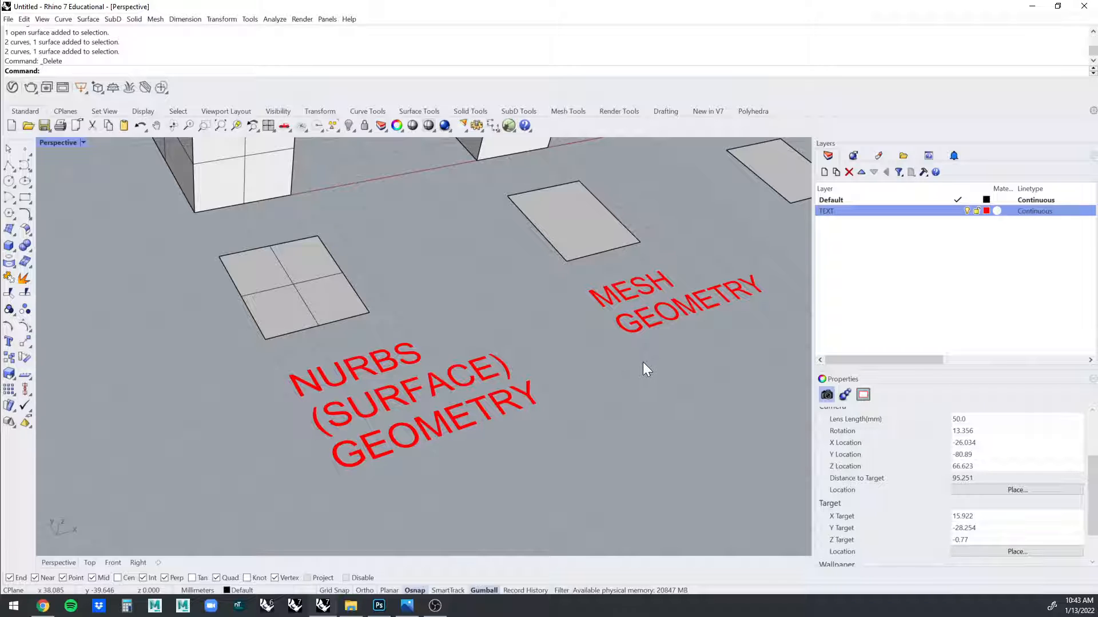
Hide the TEXT layer while keeping all three boxes and planes in view.
scroll(410, 321, down, 5)
right_drag(411, 320, 430, 307)
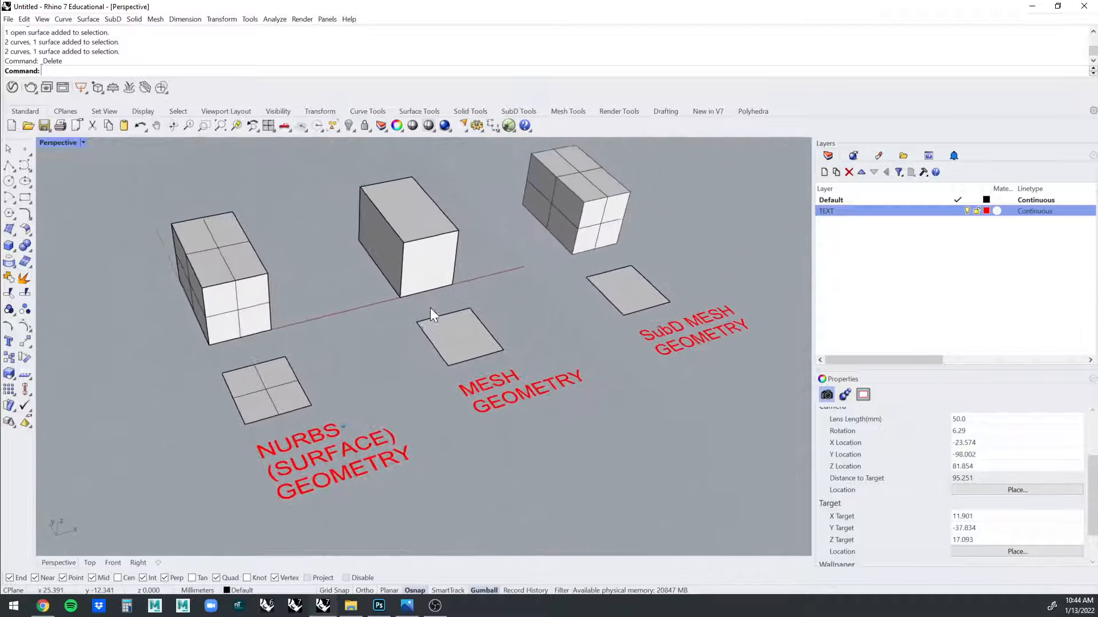
click(967, 211)
right_drag(629, 355, 238, 389)
right_drag(748, 293, 543, 399)
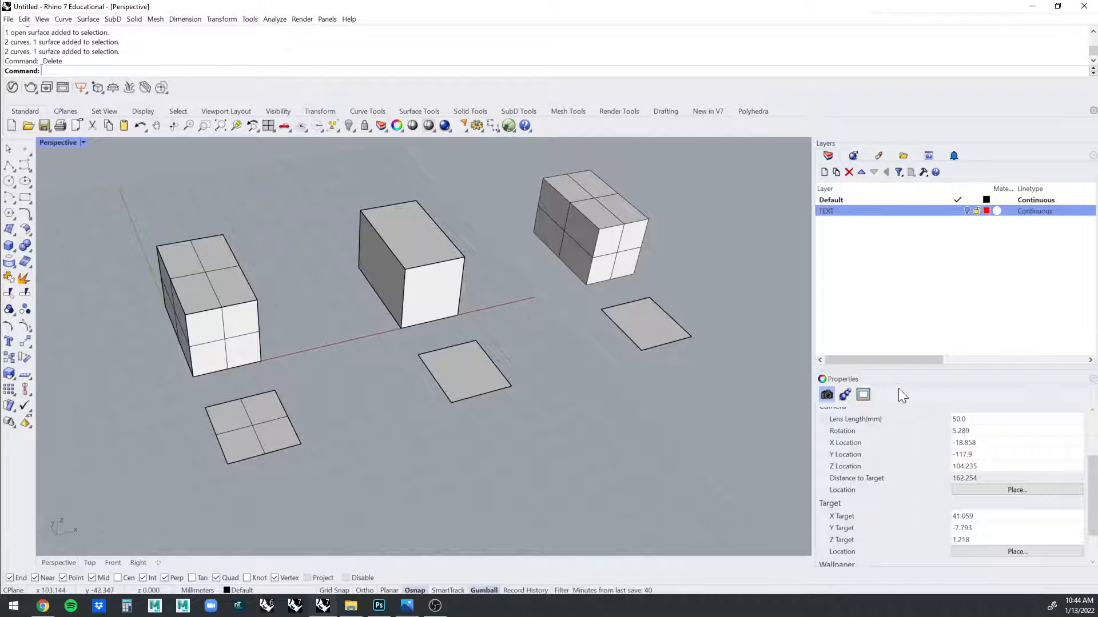
Check the object type of the NURBS, mesh and SubD planes one after another in their properties.
click(269, 426)
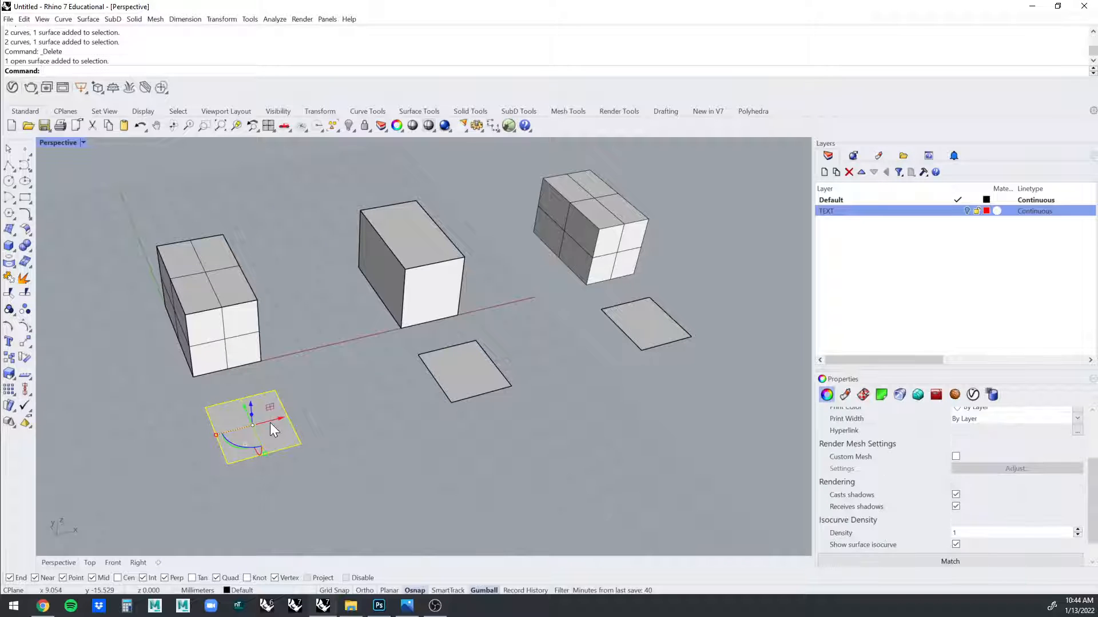
drag(1096, 501, 1096, 457)
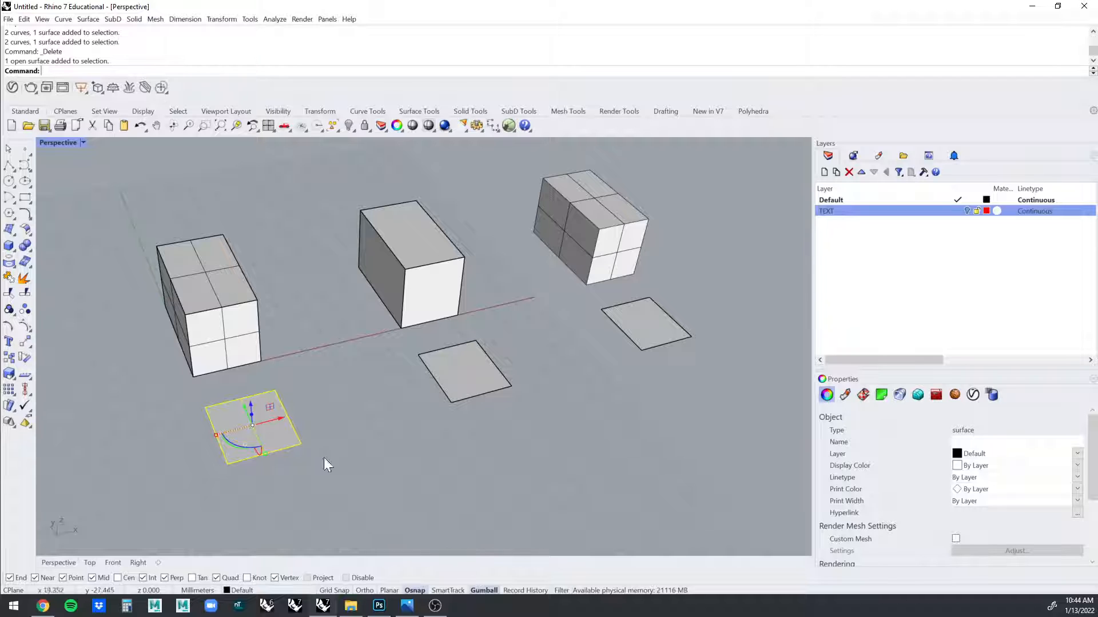
click(461, 376)
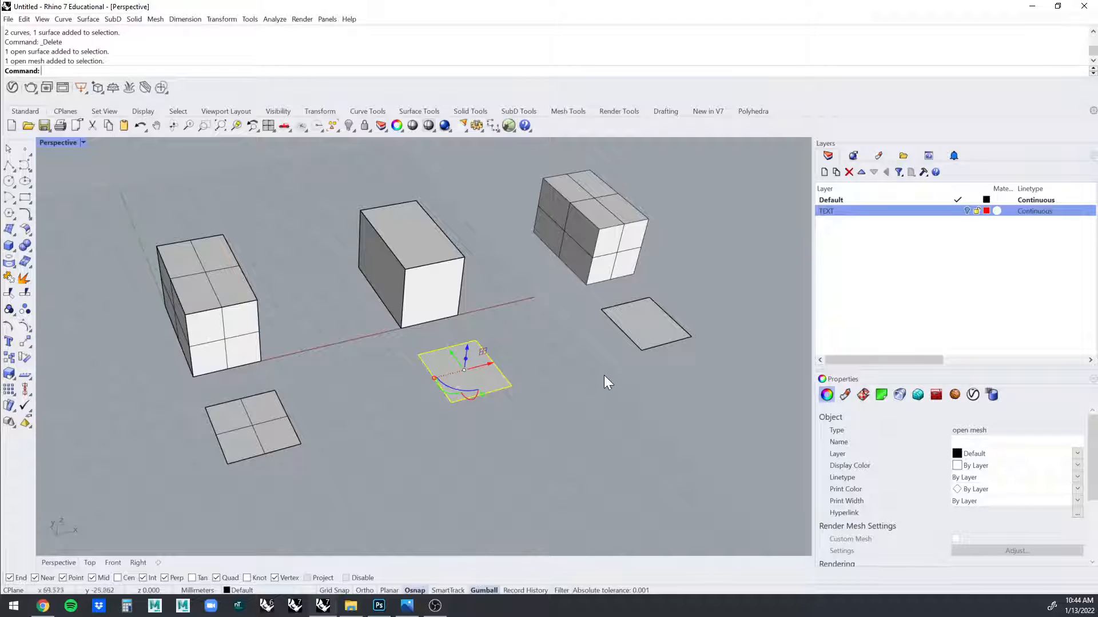
click(646, 337)
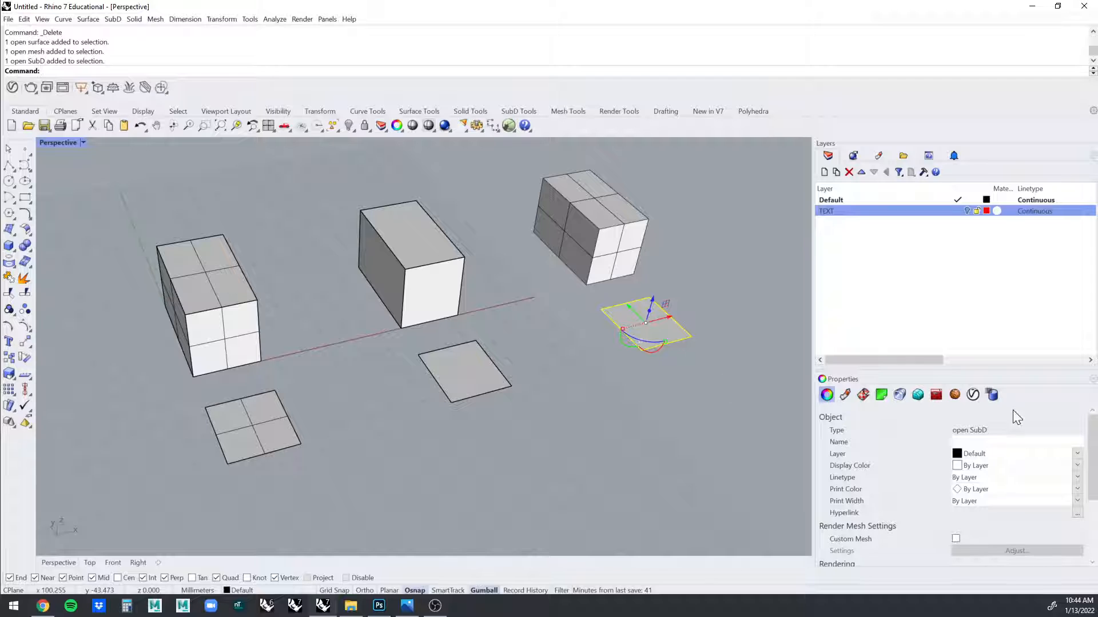
Check the object type of the NURBS, mesh and SubD boxes one after another in their properties.
click(224, 320)
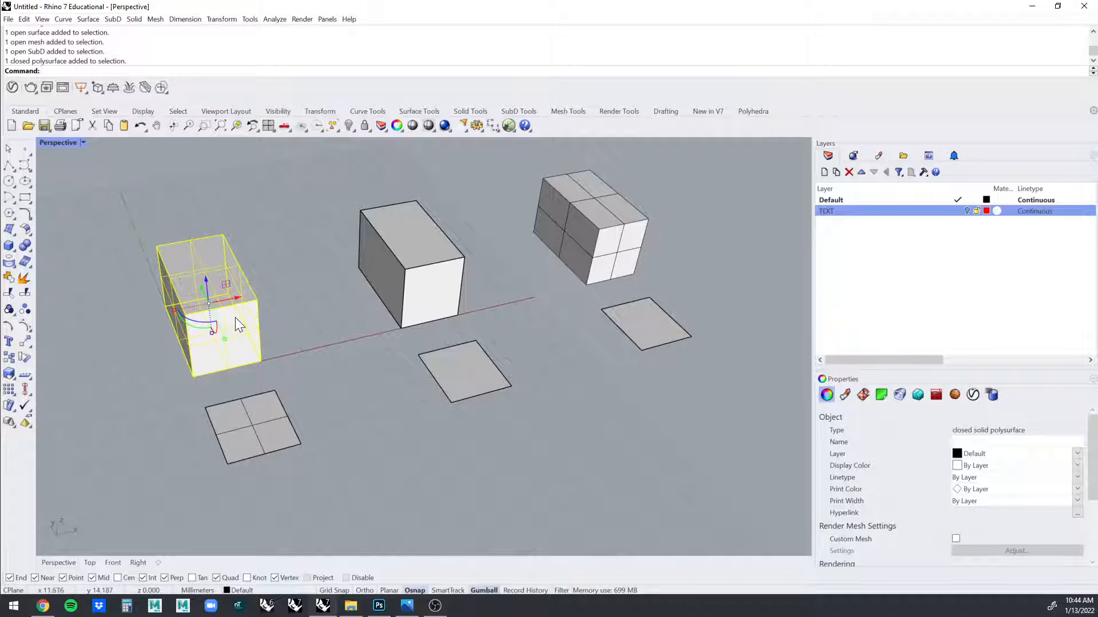
click(423, 280)
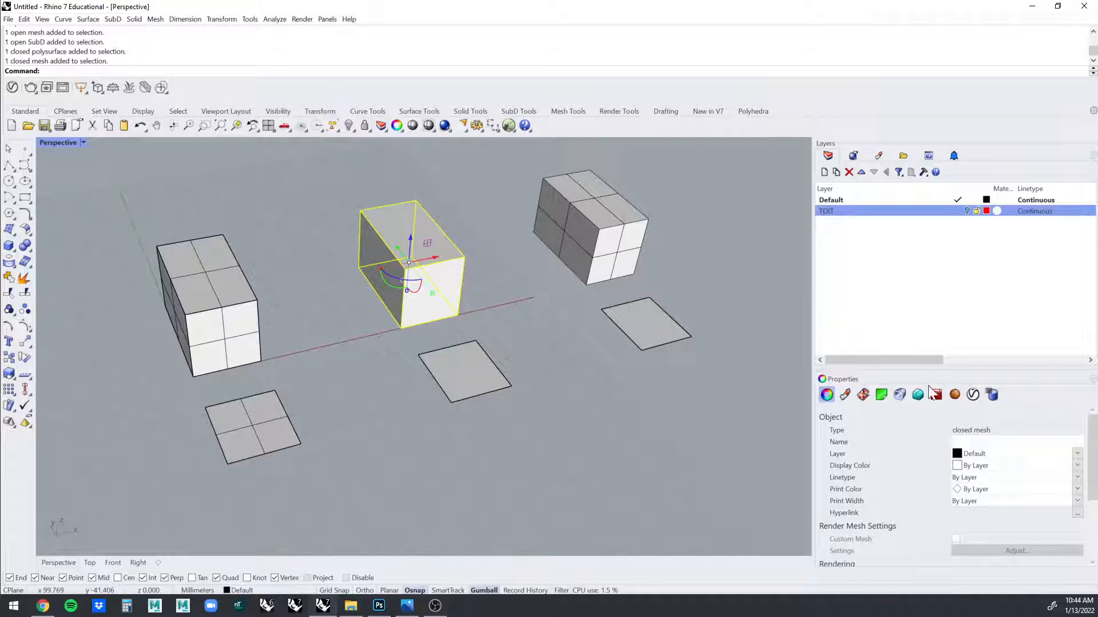
click(592, 238)
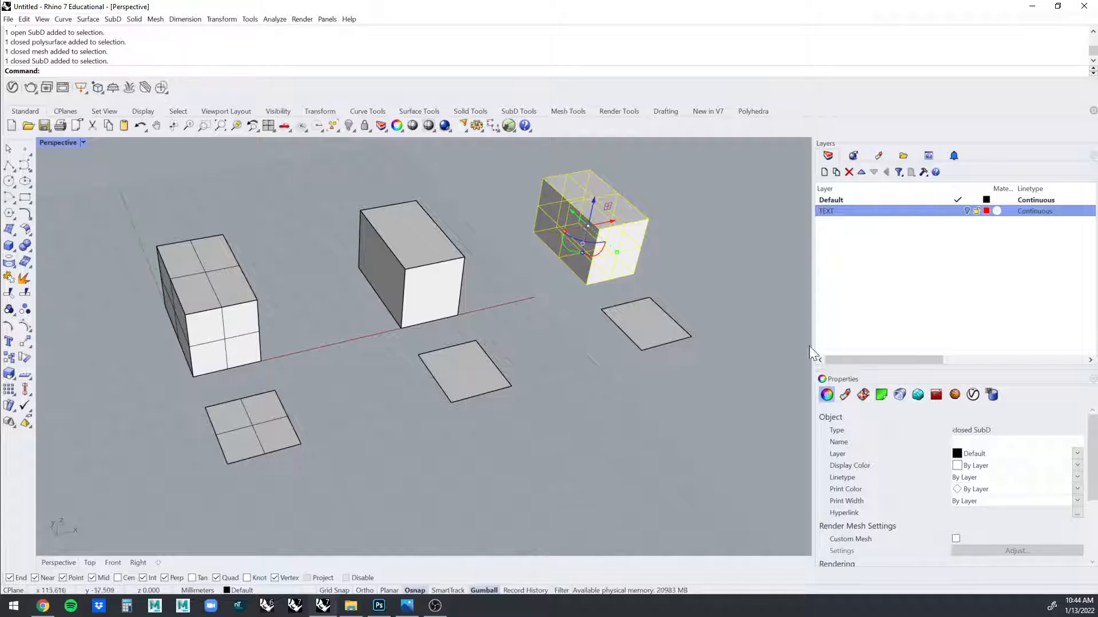
Show the TEXT layer again and clear the selection of the SubD box.
click(967, 211)
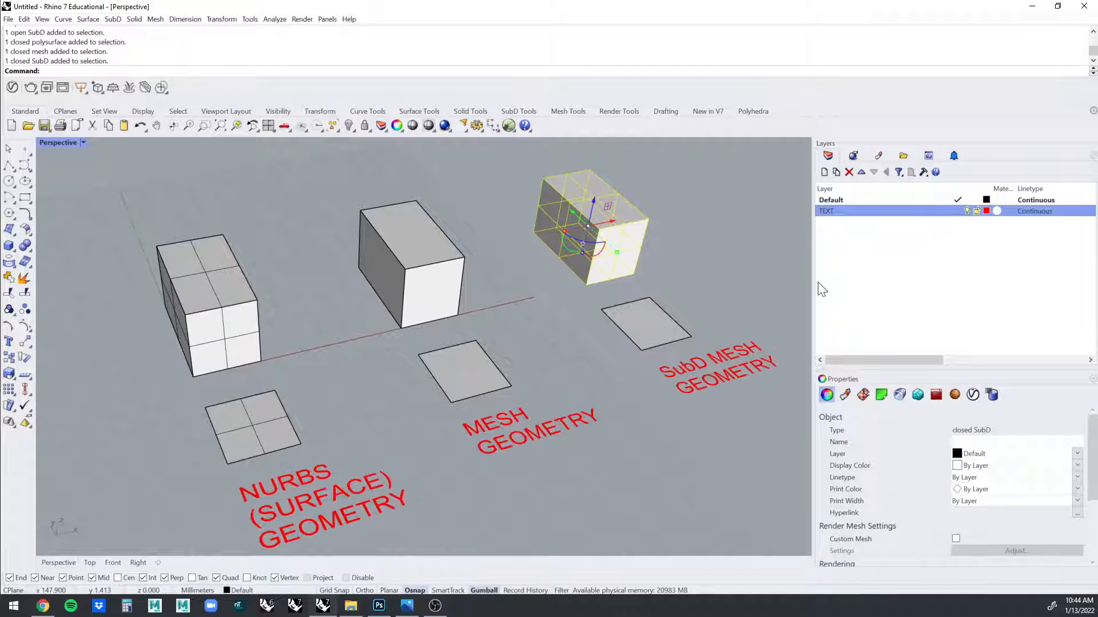
key(Escape)
scroll(371, 407, down, 3)
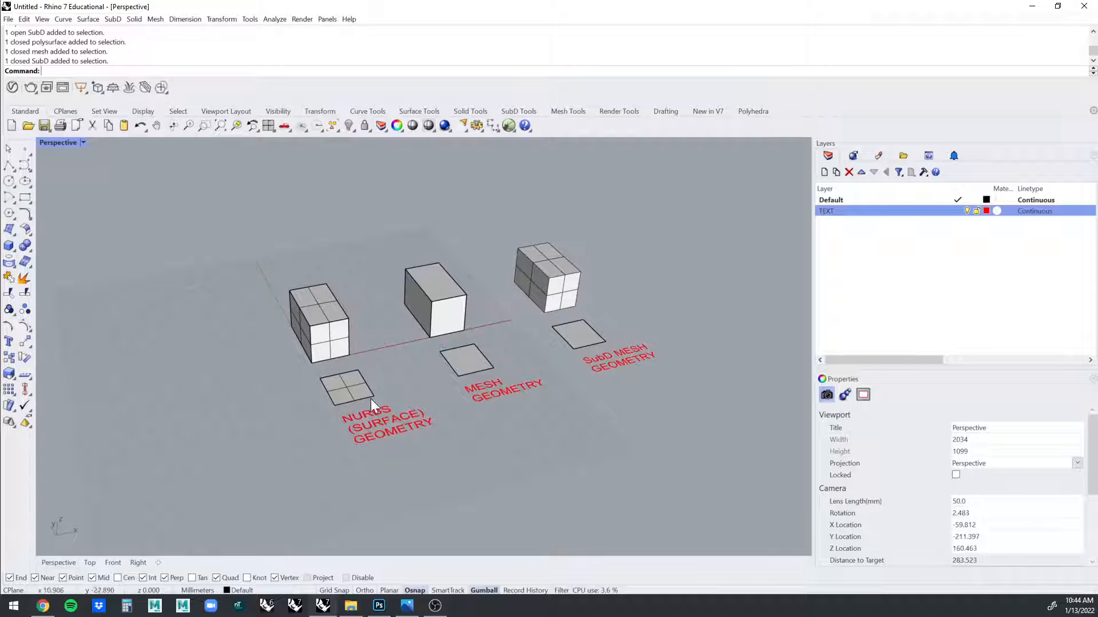
Create a corner-to-corner rectangular plane surface on the ground, beside the NURBS sample plane and somewhat larger than it.
scroll(374, 402, up, 3)
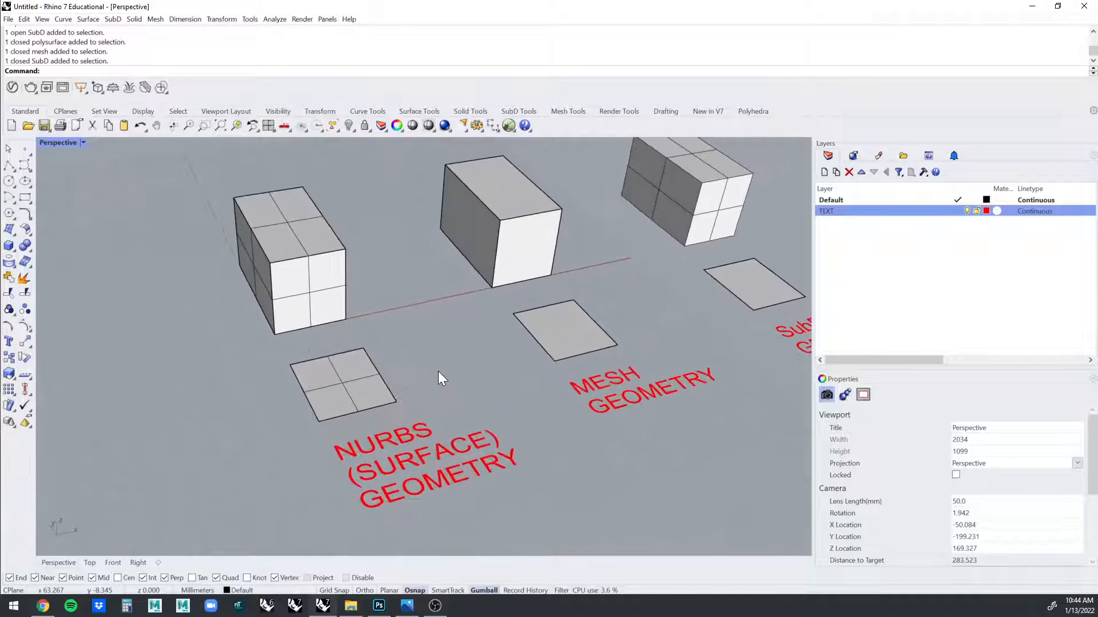
scroll(431, 374, up, 5)
scroll(430, 372, up, 2)
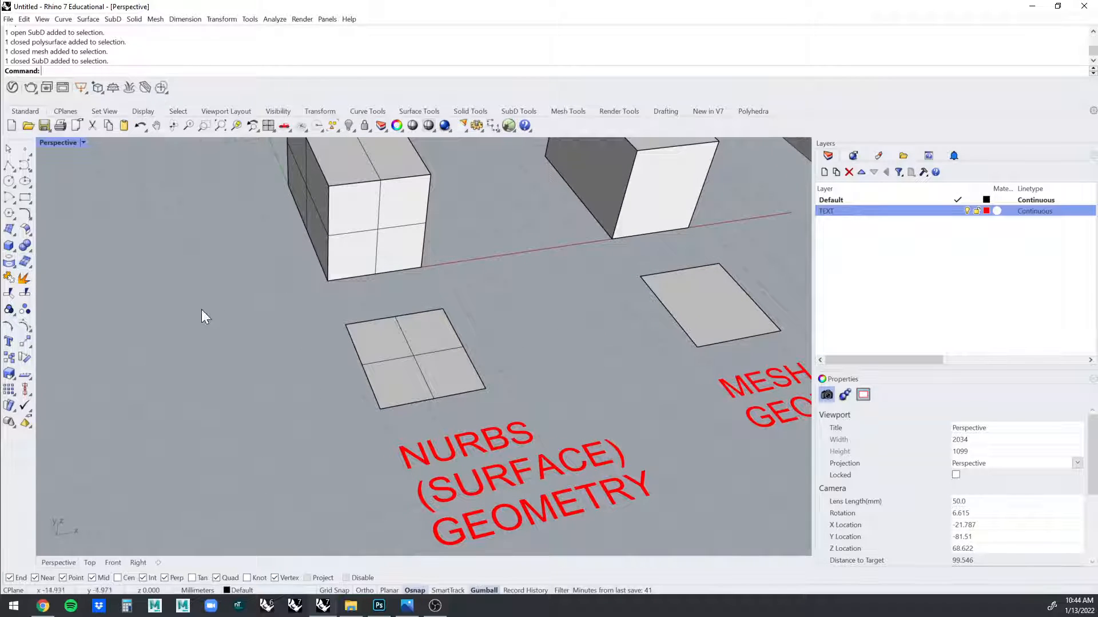
click(8, 228)
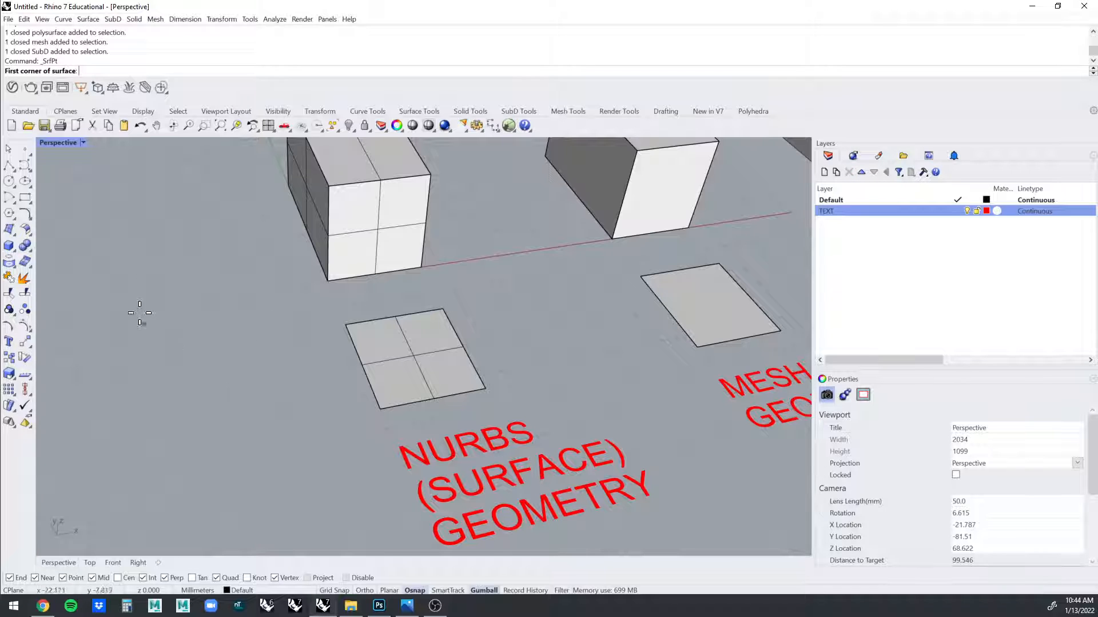
click(11, 233)
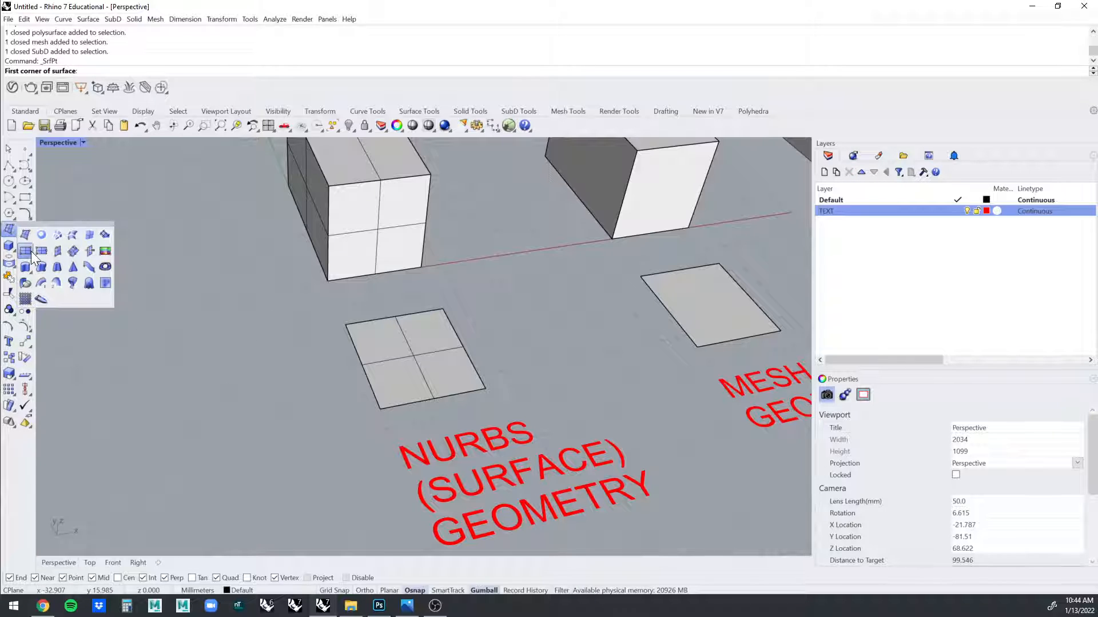
click(29, 254)
click(135, 353)
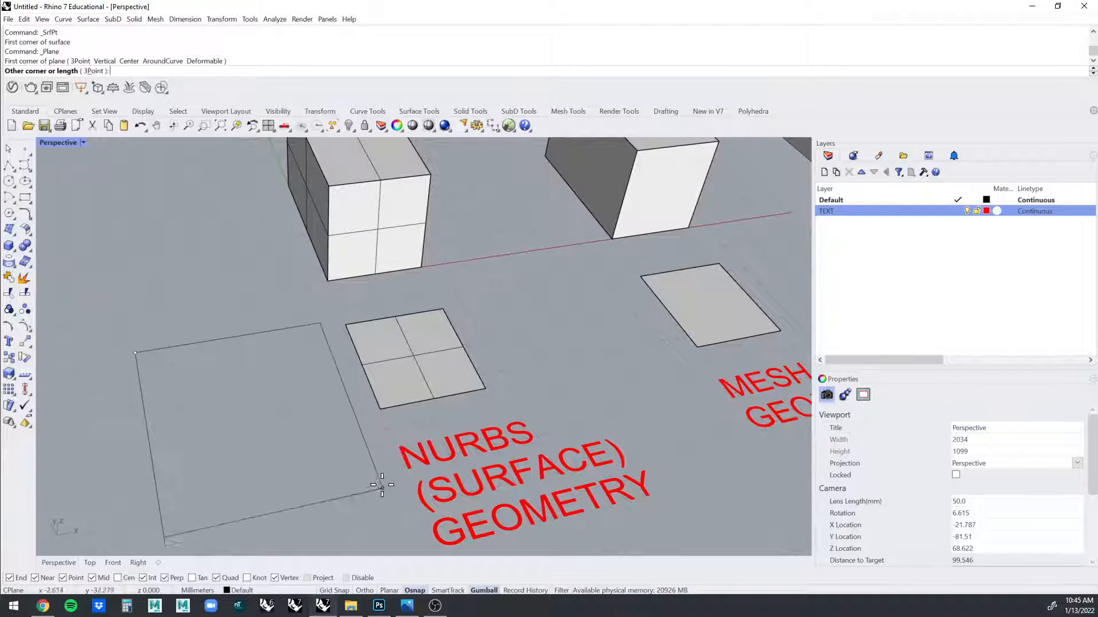
click(332, 454)
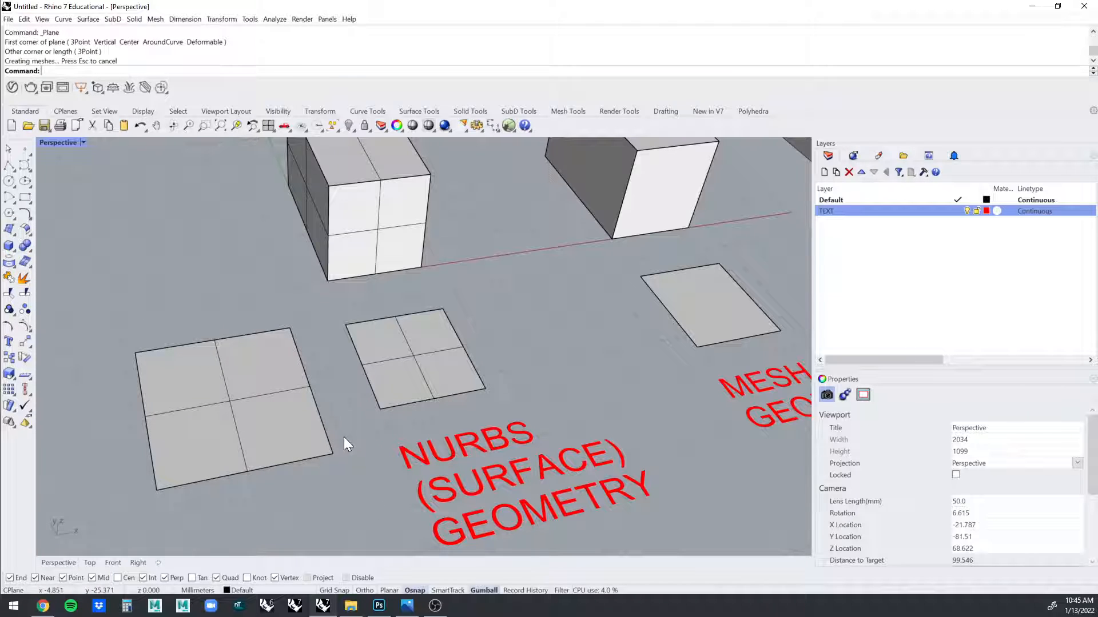
Select the new plane to check its object type, examine it beside the NURBS samples, and clear the selection.
click(268, 403)
right_drag(399, 386, 537, 340)
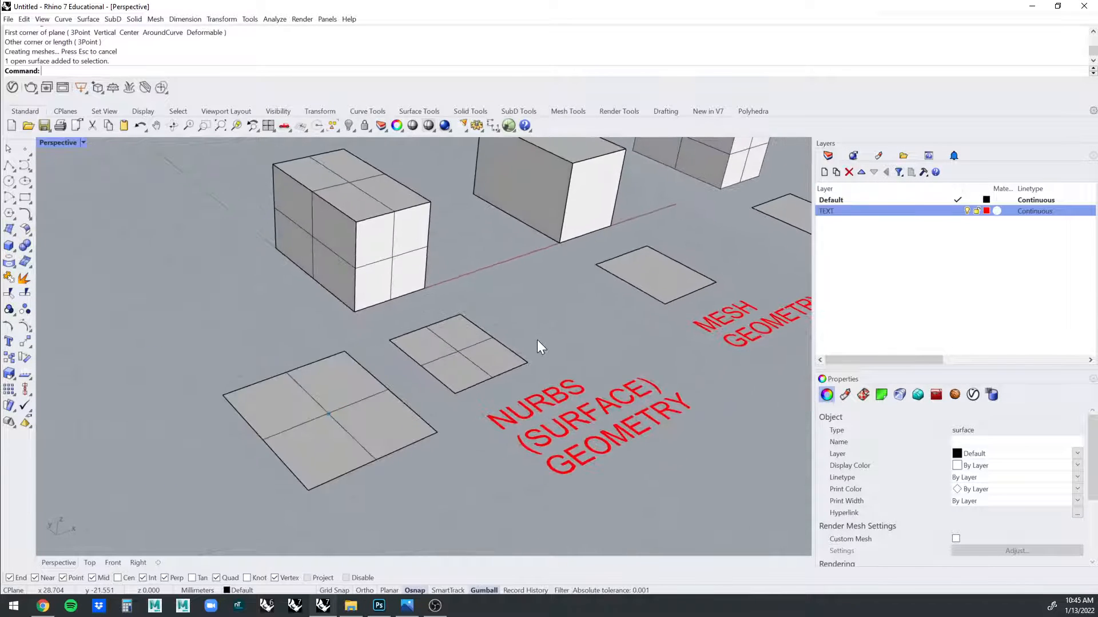
click(537, 340)
scroll(565, 323, up, 2)
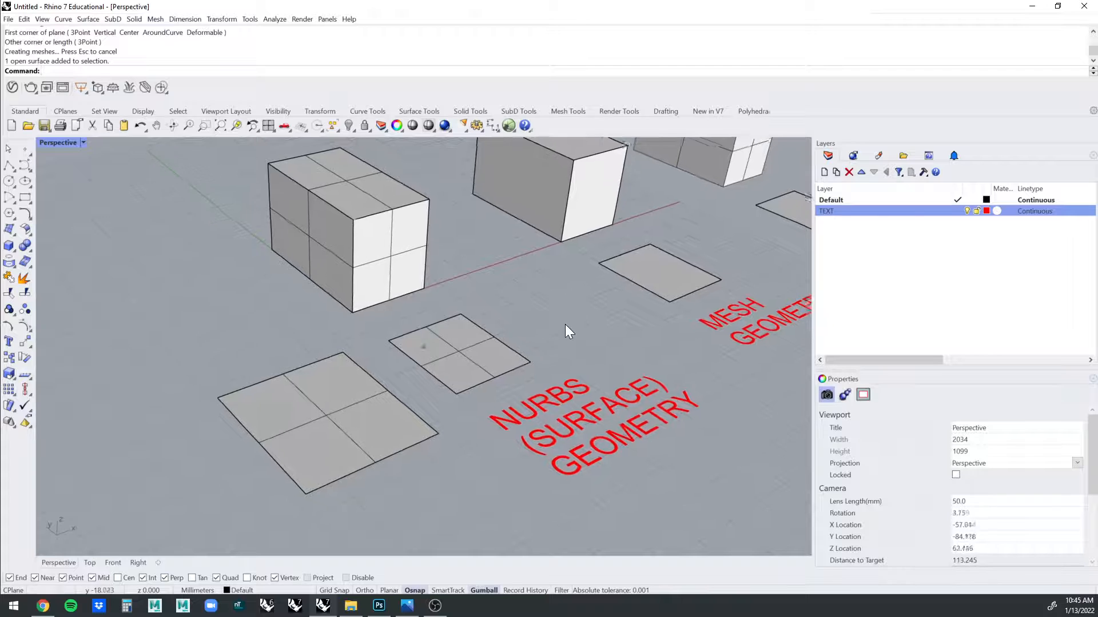
Turn on the control points of the large plane surface beside the NURBS sample plane.
click(361, 410)
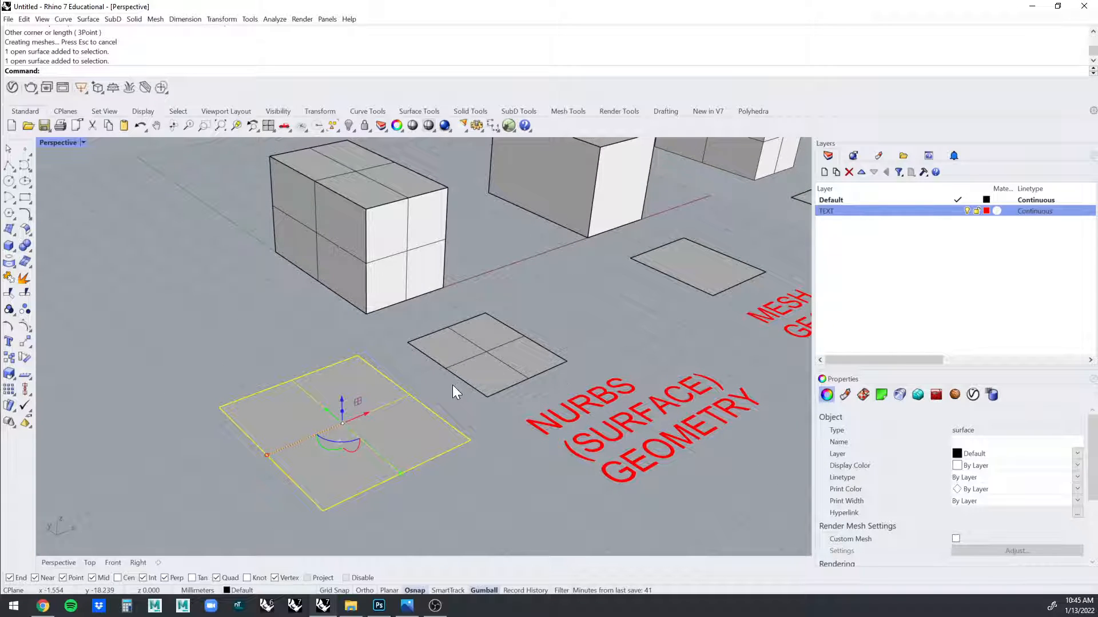
scroll(455, 389, up, 3)
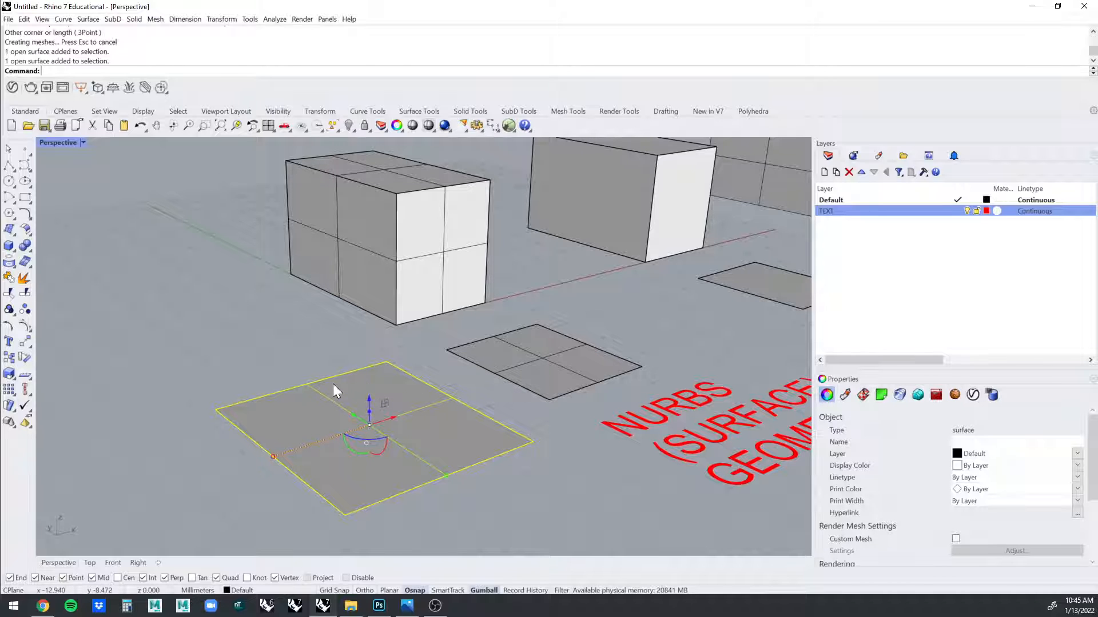
key(F10)
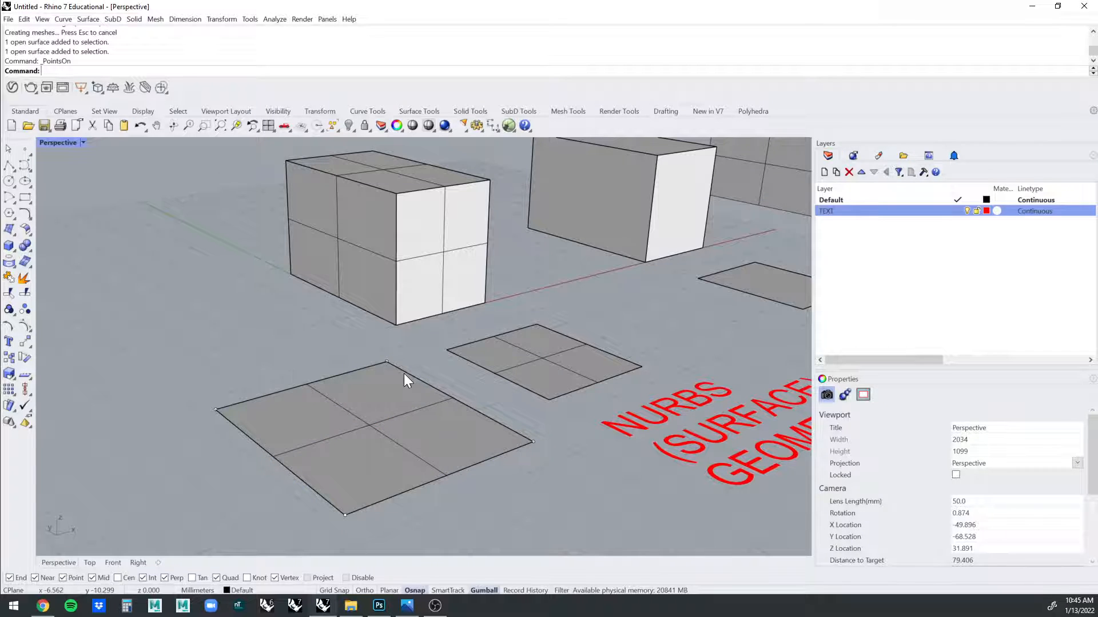
Duplicate the NURBS (SURFACE) GEOMETRY label just below the original and select the copy.
right_drag(405, 374, 532, 269)
click(532, 422)
alt+drag(461, 228, 484, 296)
click(652, 287)
click(533, 322)
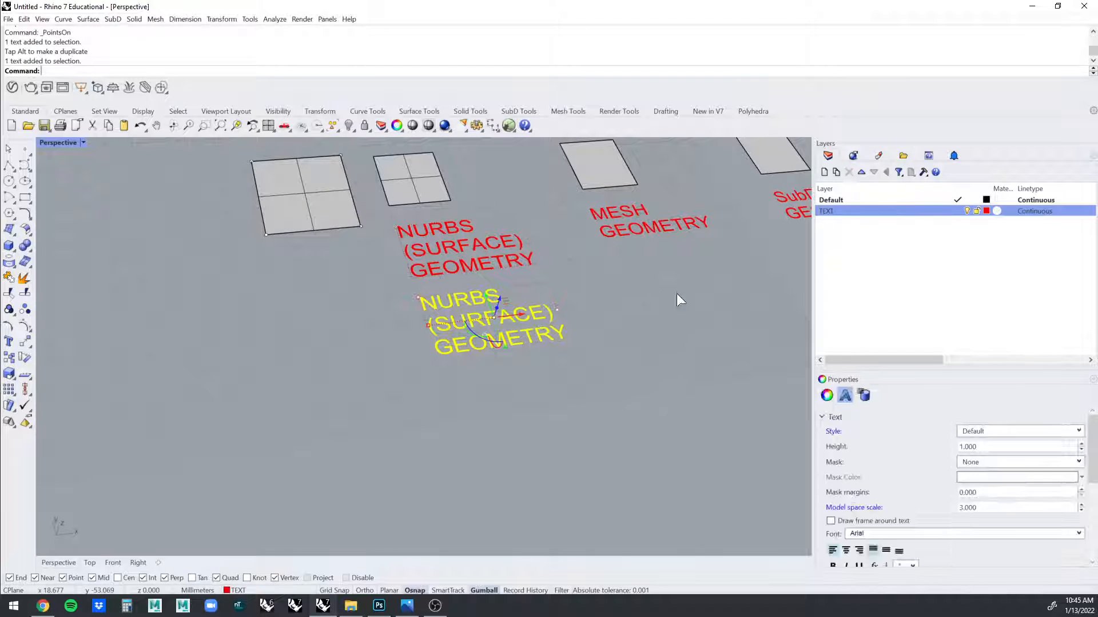
double_click(532, 321)
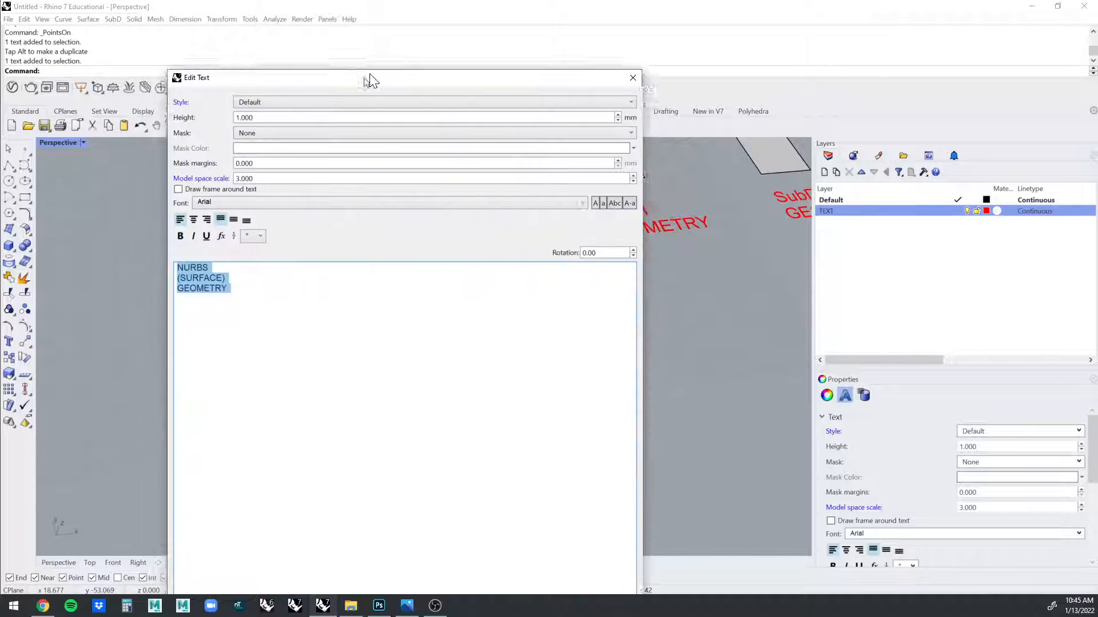
drag(367, 80, 546, 64)
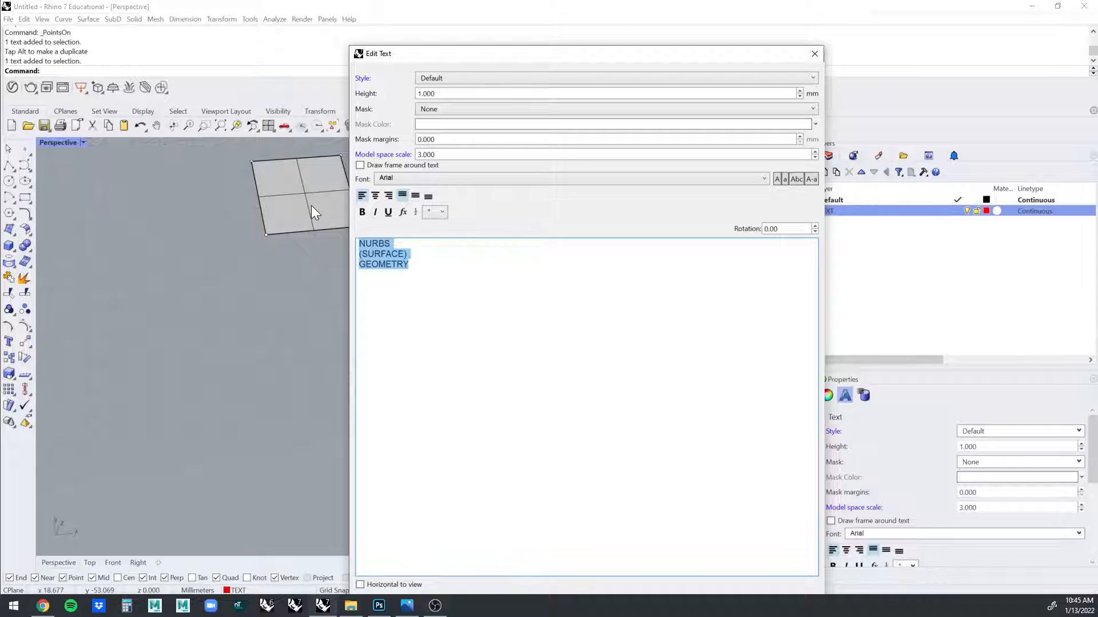
text(f10)
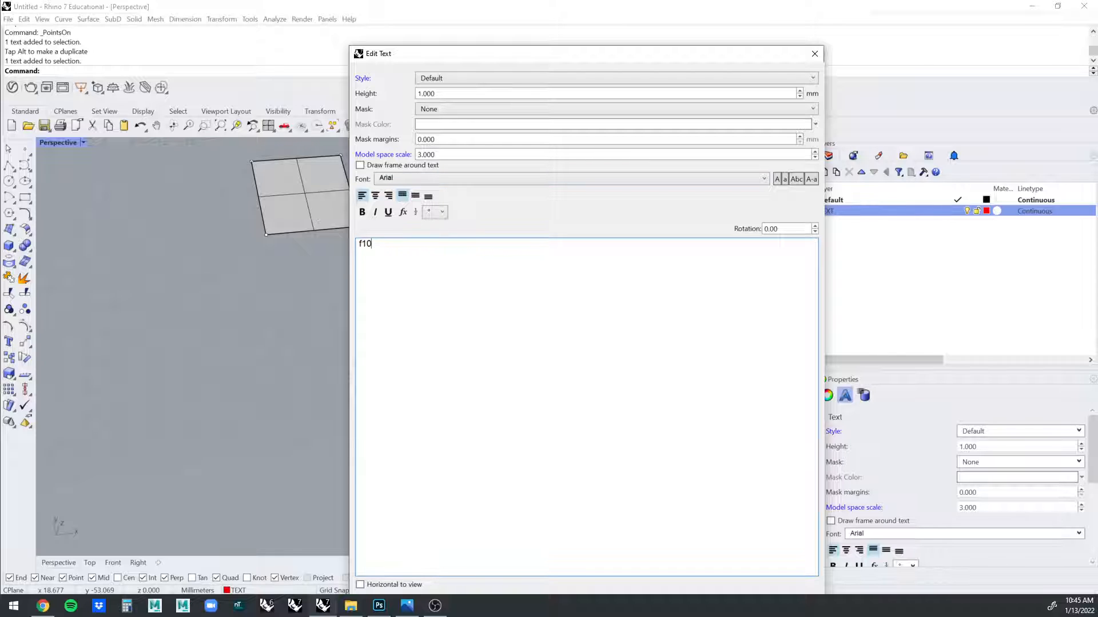
text(10)
click(815, 54)
double_click(482, 327)
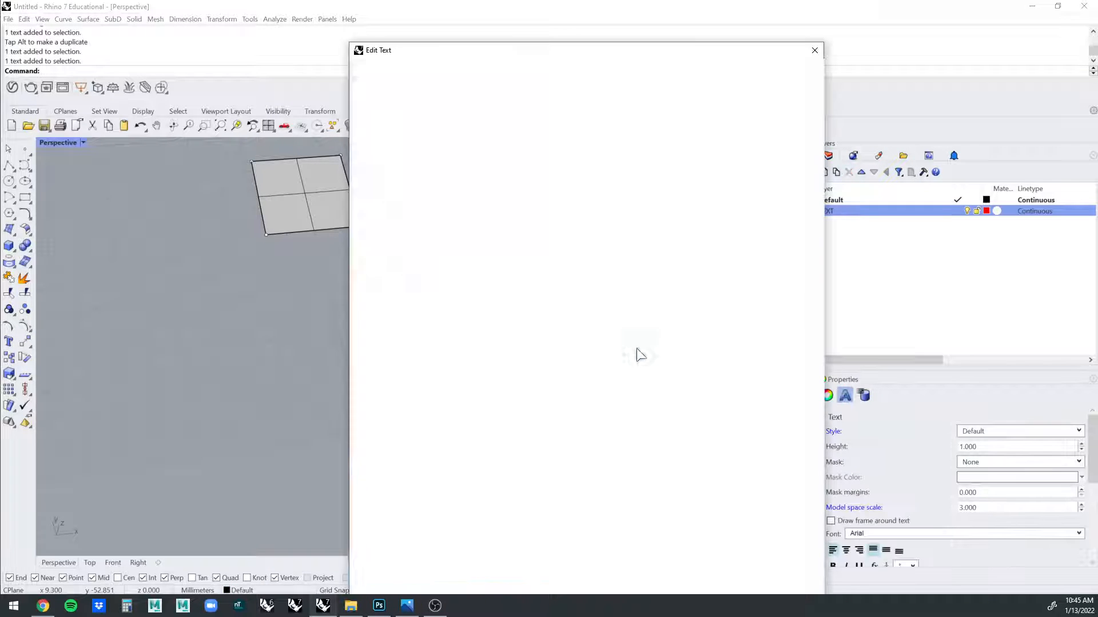
key(Escape)
Replace the wording of the copied label with F10 and clear the selection.
click(451, 336)
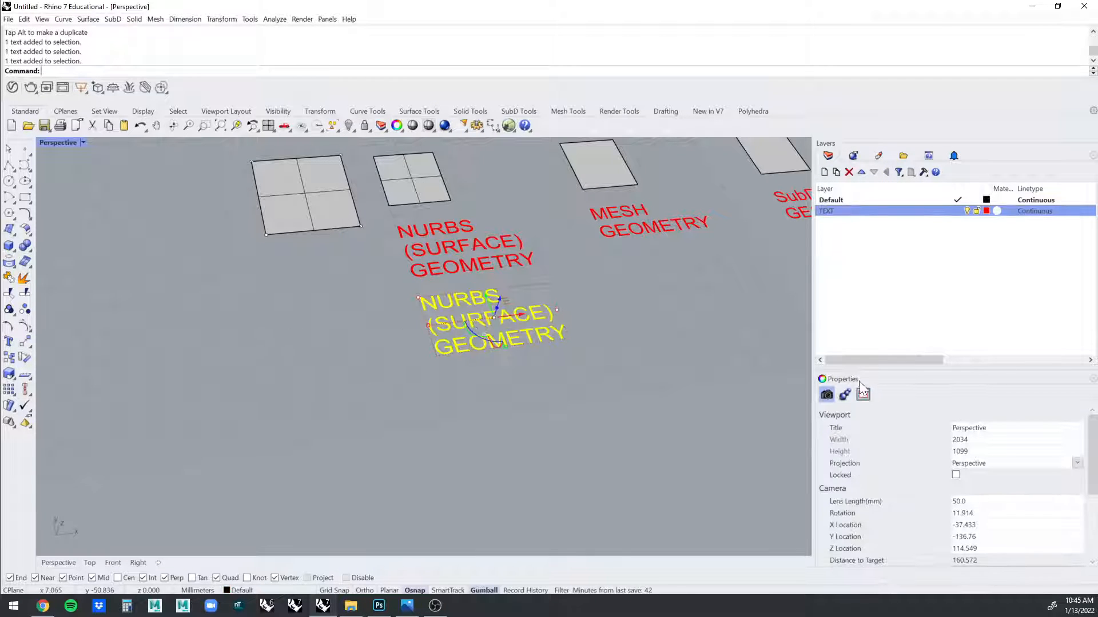
scroll(915, 458, down, 3)
drag(879, 466, 820, 455)
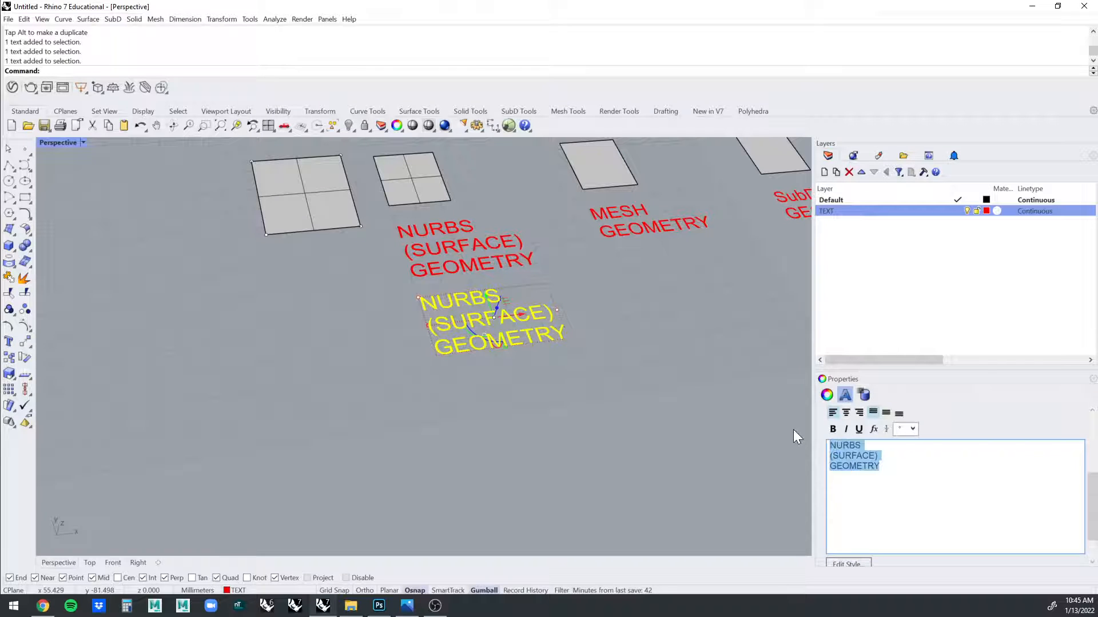
key(BackSpace)
text(F10)
key(Return)
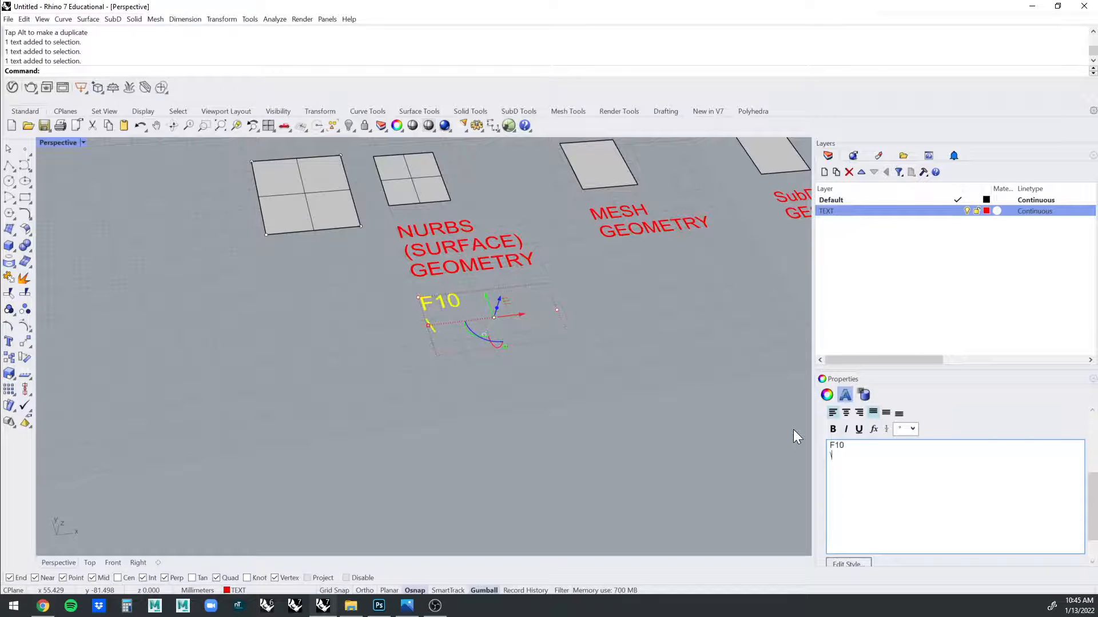
click(794, 430)
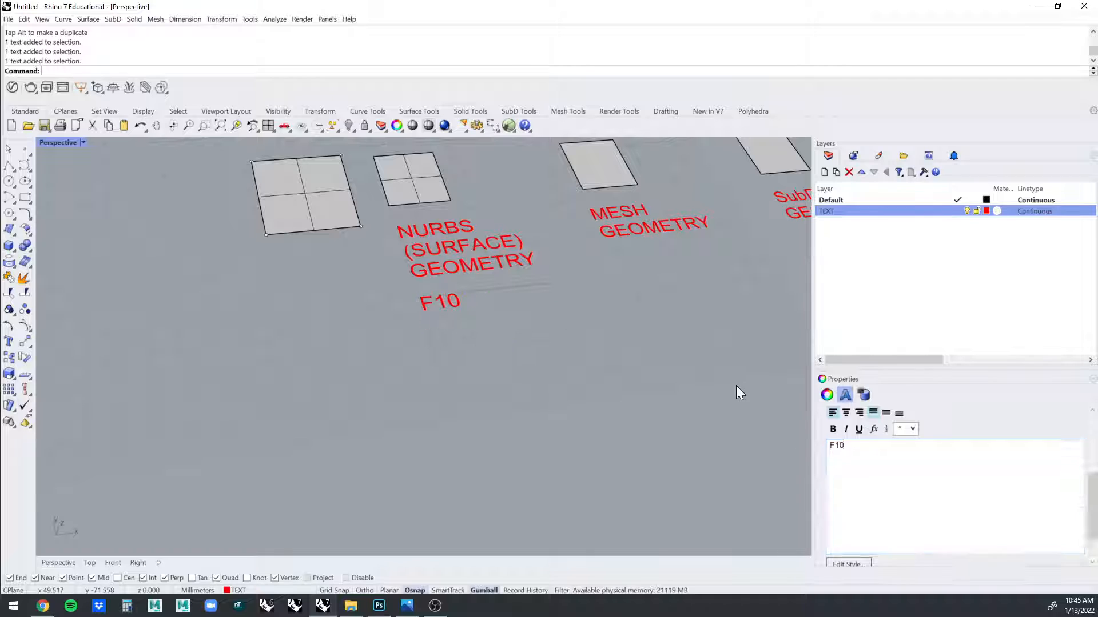
Turn on the large plane's control points again and examine them at its corners.
click(327, 216)
right_drag(326, 212, 337, 214)
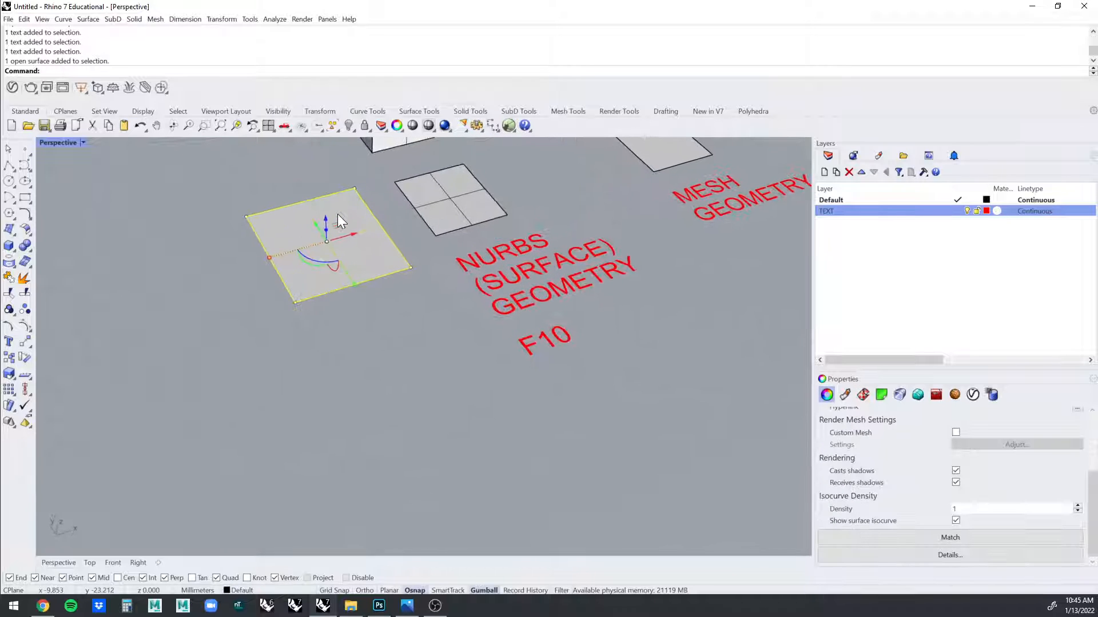
key(F10)
scroll(338, 214, up, 5)
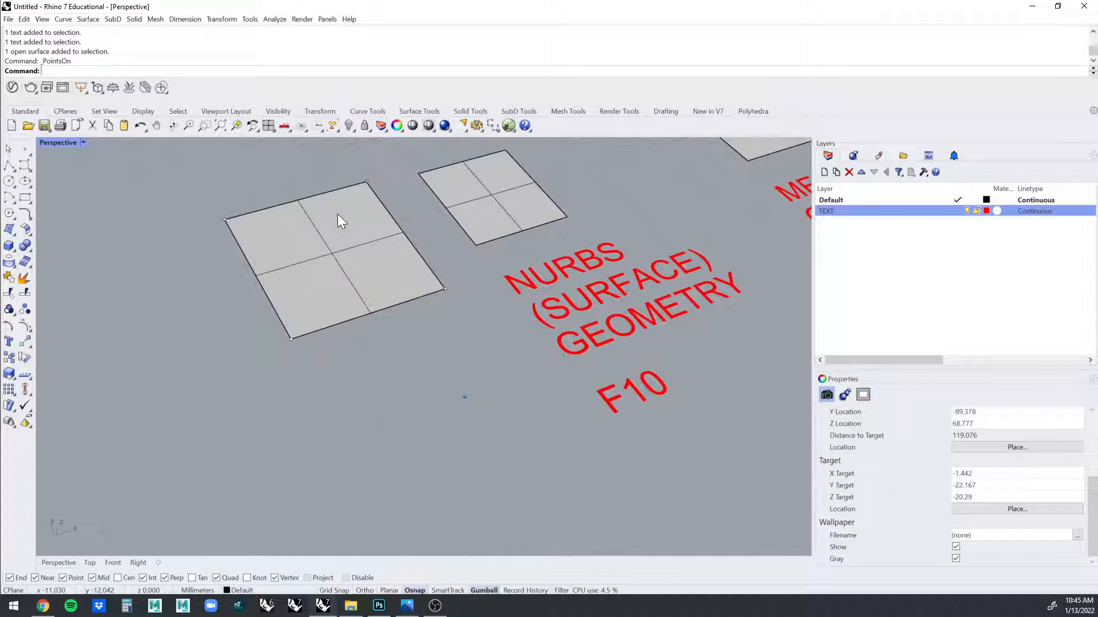
click(362, 249)
right_drag(526, 266, 570, 348)
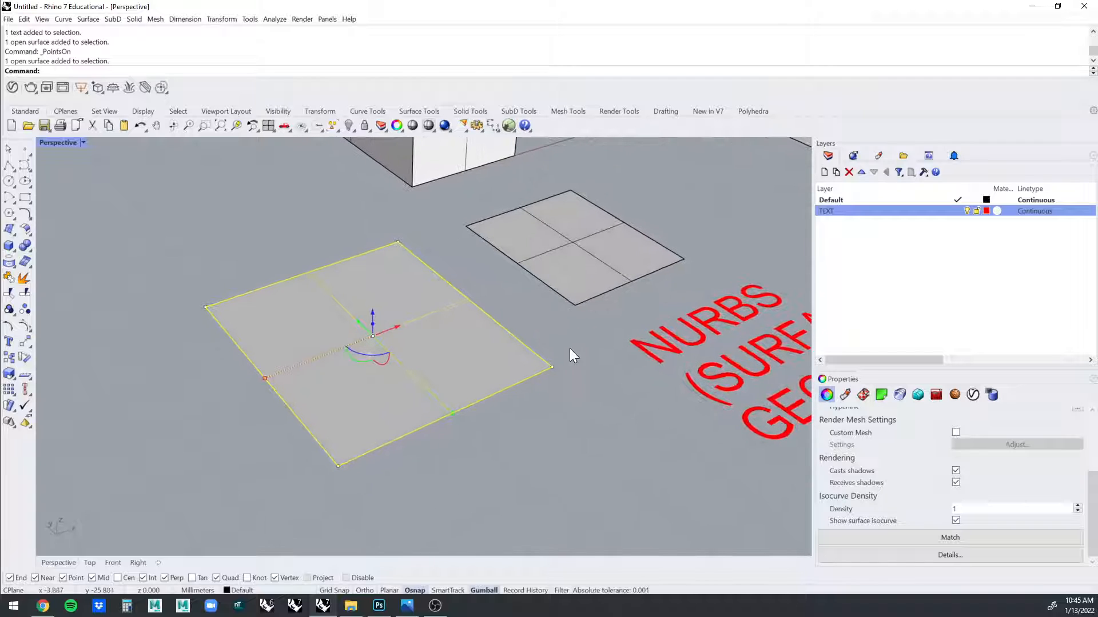
click(544, 325)
click(469, 342)
right_drag(468, 342, 586, 342)
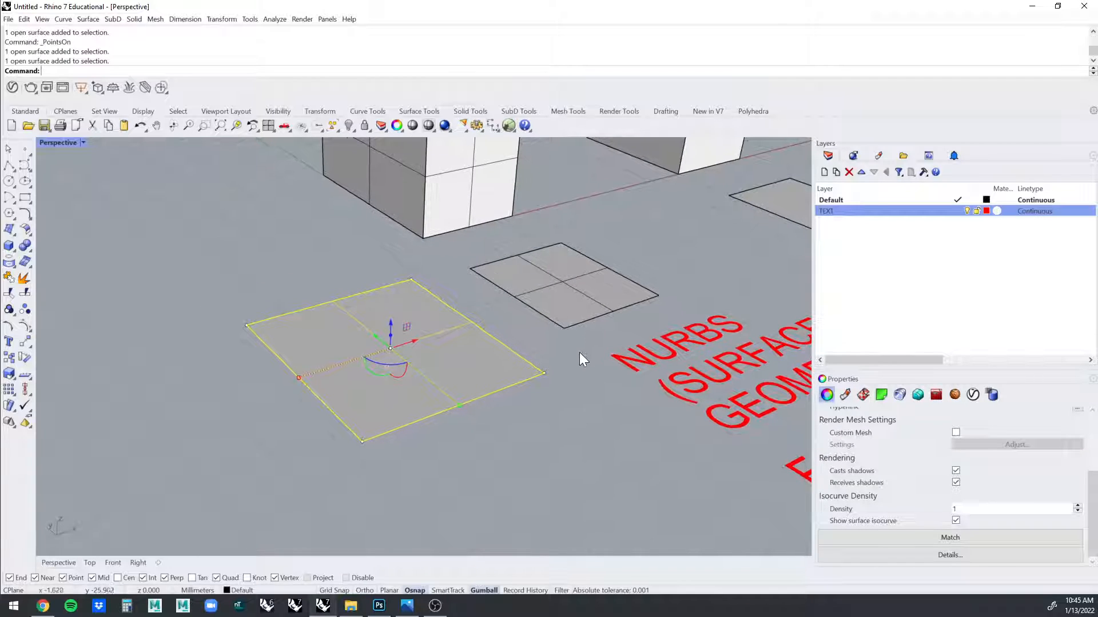
Raise two opposite corner control points of the large plane vertically to warp it into a saddle surface.
drag(578, 352, 535, 397)
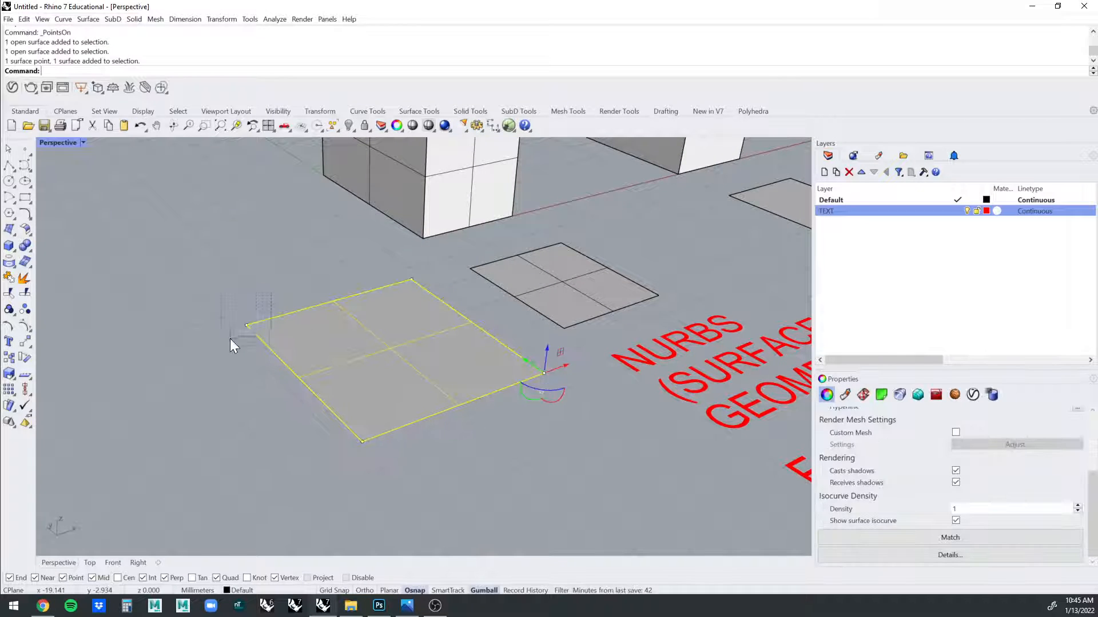
shift+drag(230, 339, 220, 350)
drag(388, 321, 352, 184)
right_drag(352, 184, 391, 277)
key(Escape)
right_drag(409, 348, 478, 338)
click(478, 338)
click(595, 424)
right_drag(595, 416, 538, 389)
Contour the warped surface across its width, with a distance of 1.000 between contours.
click(472, 368)
right_drag(472, 368, 502, 378)
scroll(497, 379, up, 3)
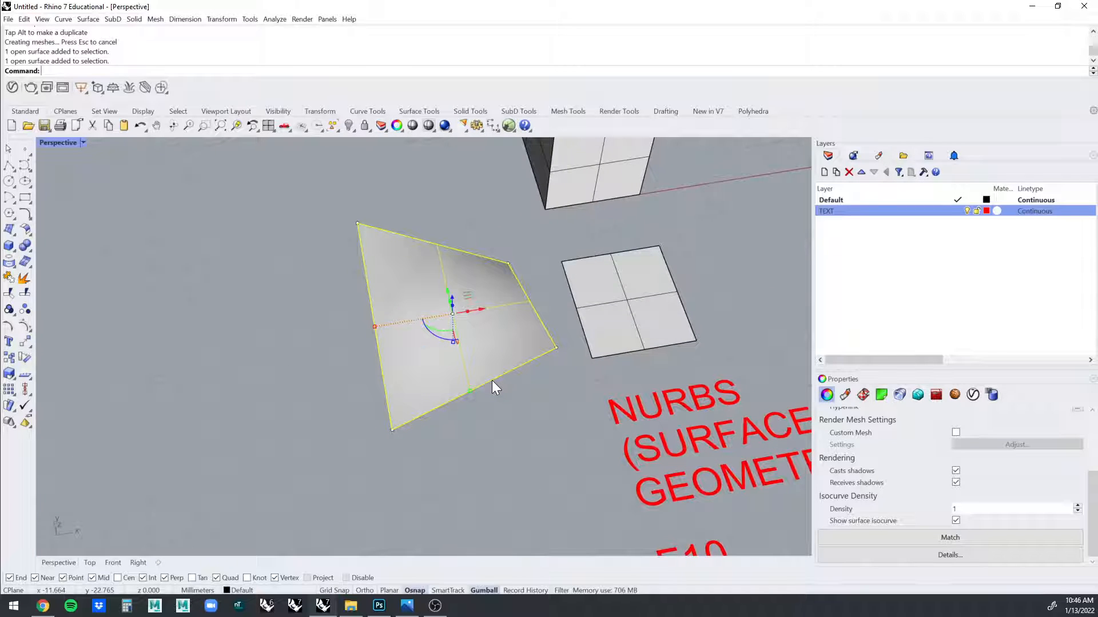
text(COn)
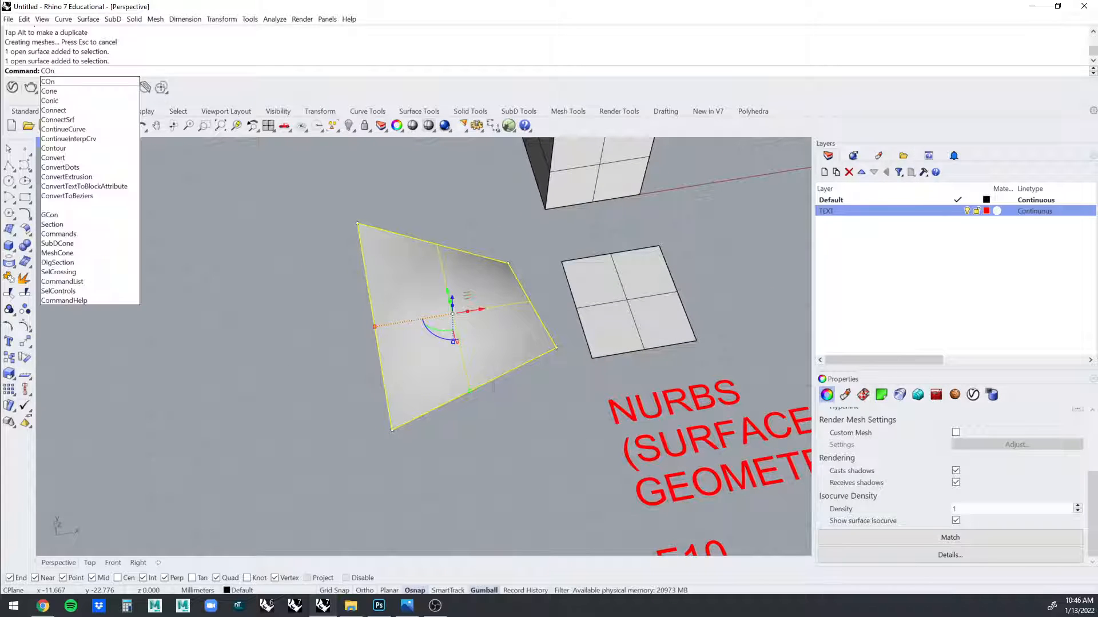
text(tour)
key(Return)
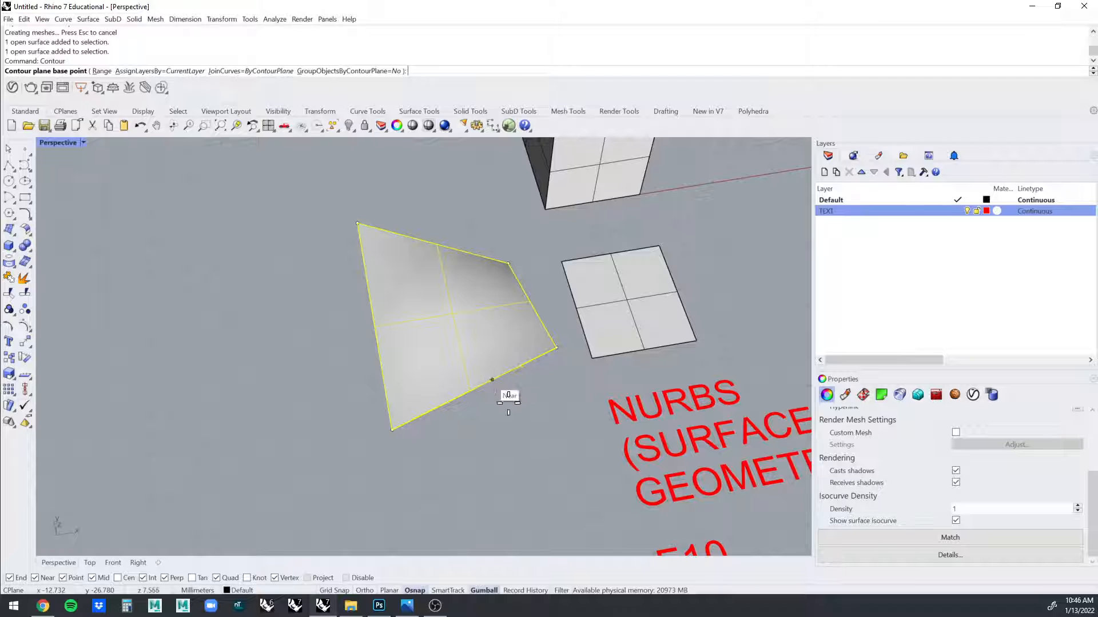
click(403, 460)
click(583, 425)
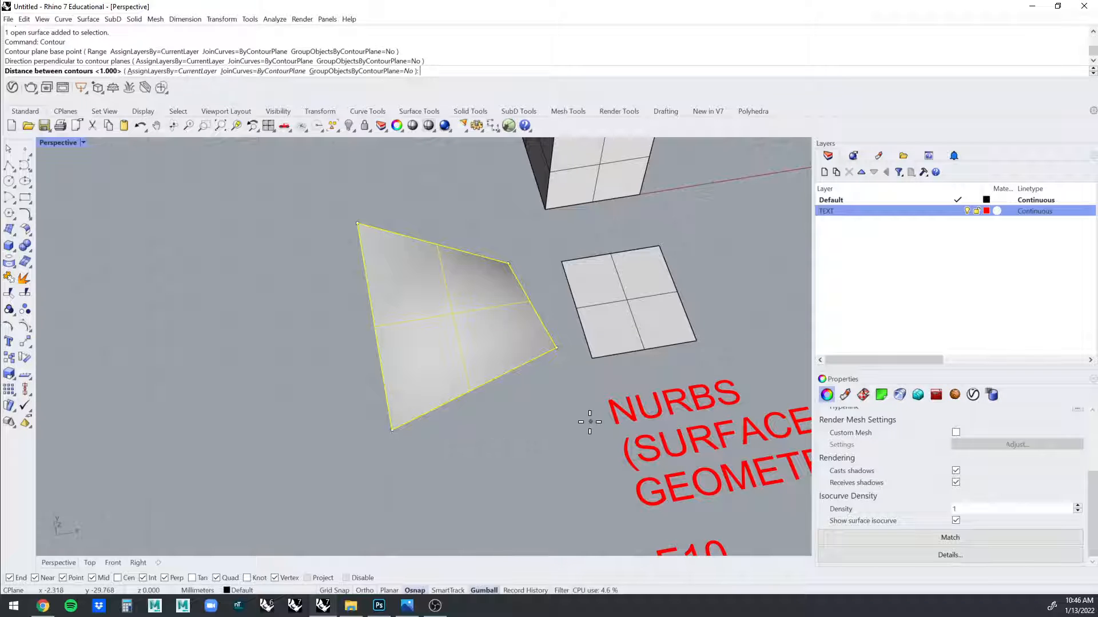
key(Return)
Examine from several angles how the straight contour lines describe the curved saddle surface.
click(482, 472)
right_drag(482, 472, 659, 225)
click(536, 406)
scroll(537, 406, up, 3)
key(Escape)
scroll(651, 235, up, 5)
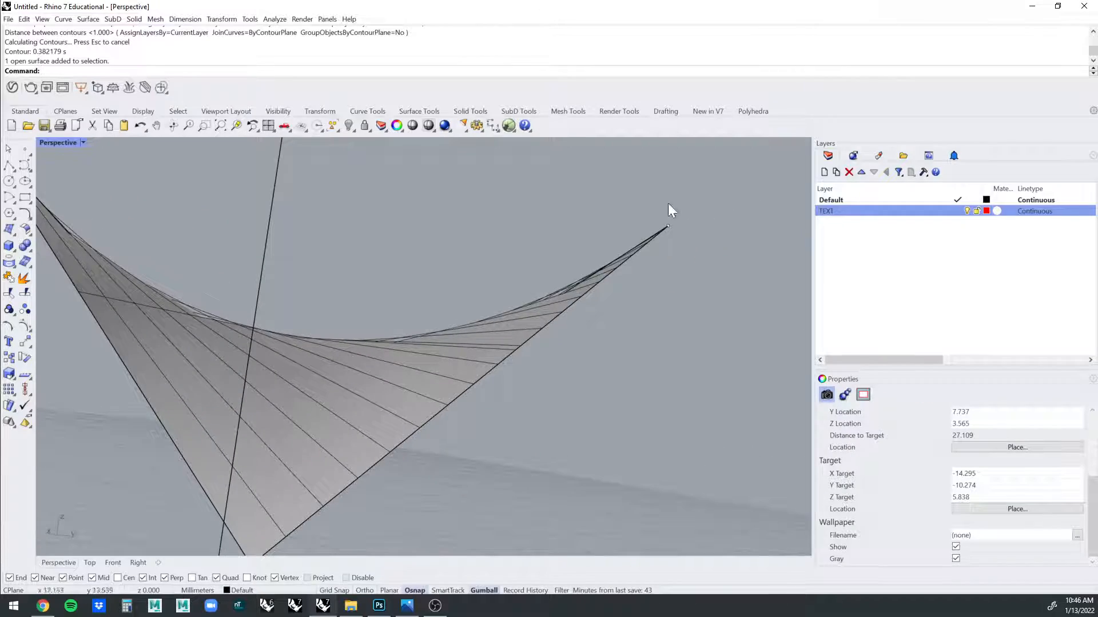
right_drag(287, 365, 404, 421)
scroll(448, 317, down, 3)
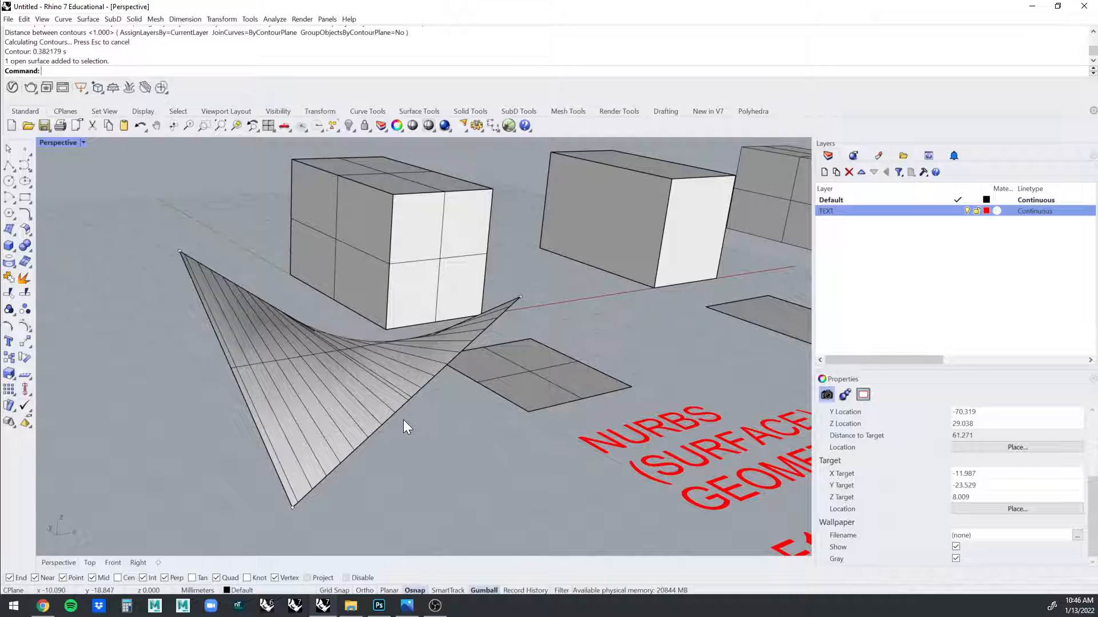
Undo the contours and the lifting of the two corner points.
key(ctrl+z)
key(ctrl+z)
click(480, 476)
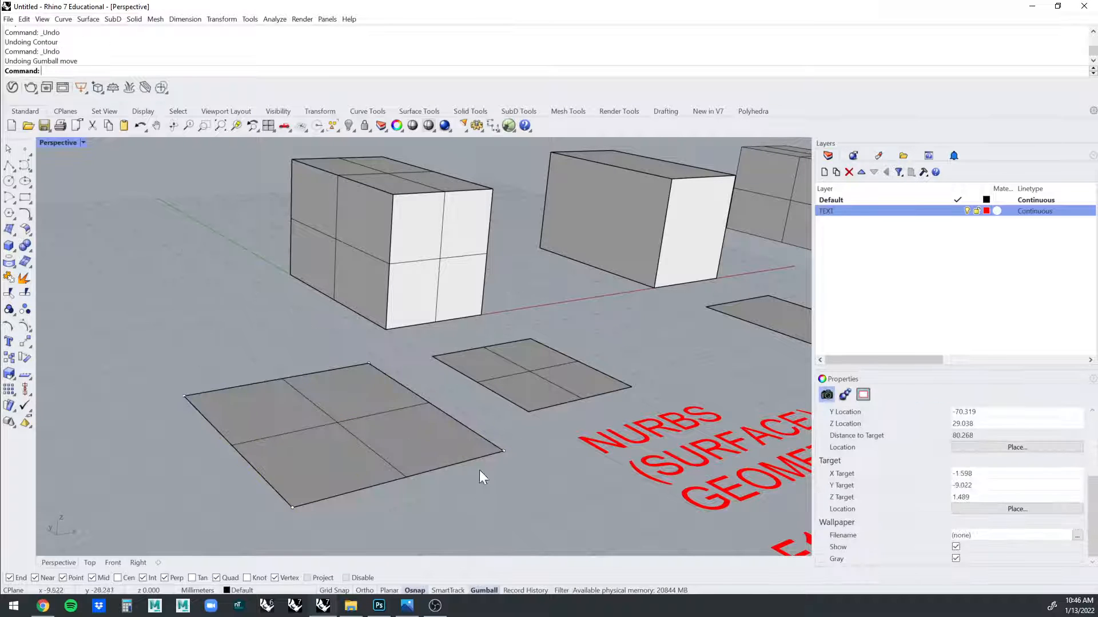
Try moving a single corner control point of the large plane, and undo the move.
scroll(477, 459, up, 5)
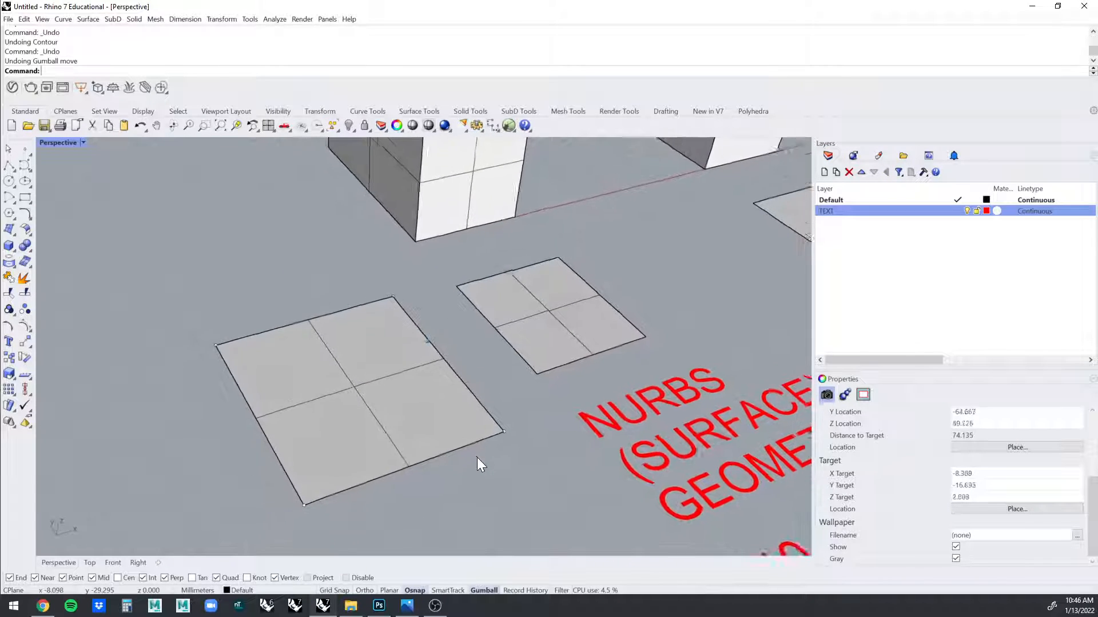
right_drag(476, 457, 492, 426)
click(500, 435)
right_drag(470, 468, 503, 405)
drag(503, 405, 500, 482)
right_drag(500, 482, 513, 335)
key(ctrl+z)
Delete the large plane surface, keeping the smaller NURBS sample plane with nothing selected.
click(486, 369)
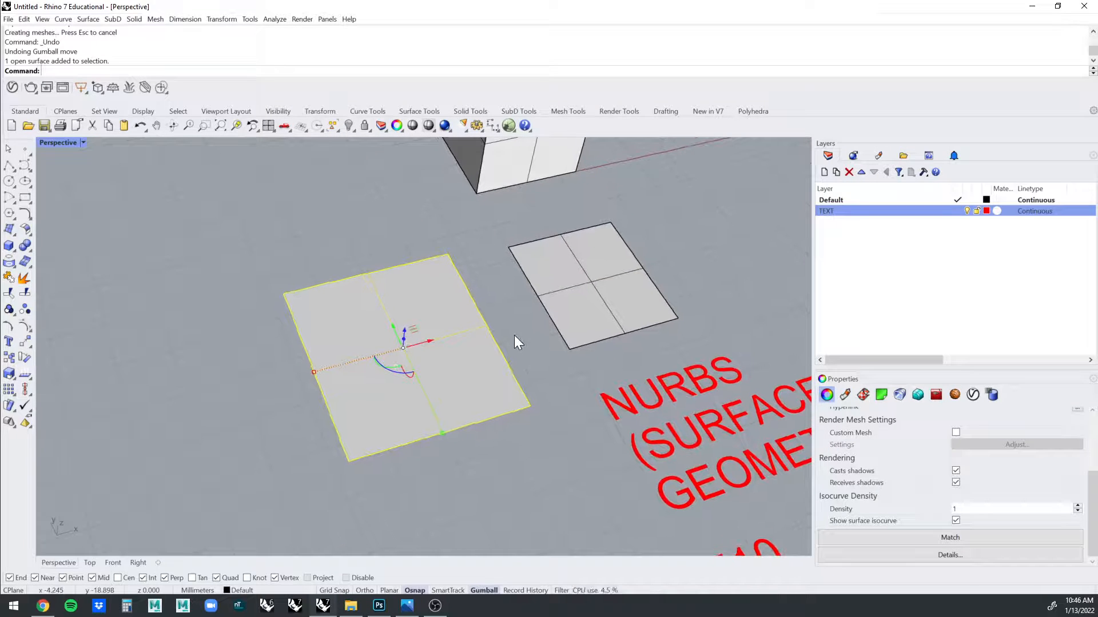
key(Delete)
click(561, 298)
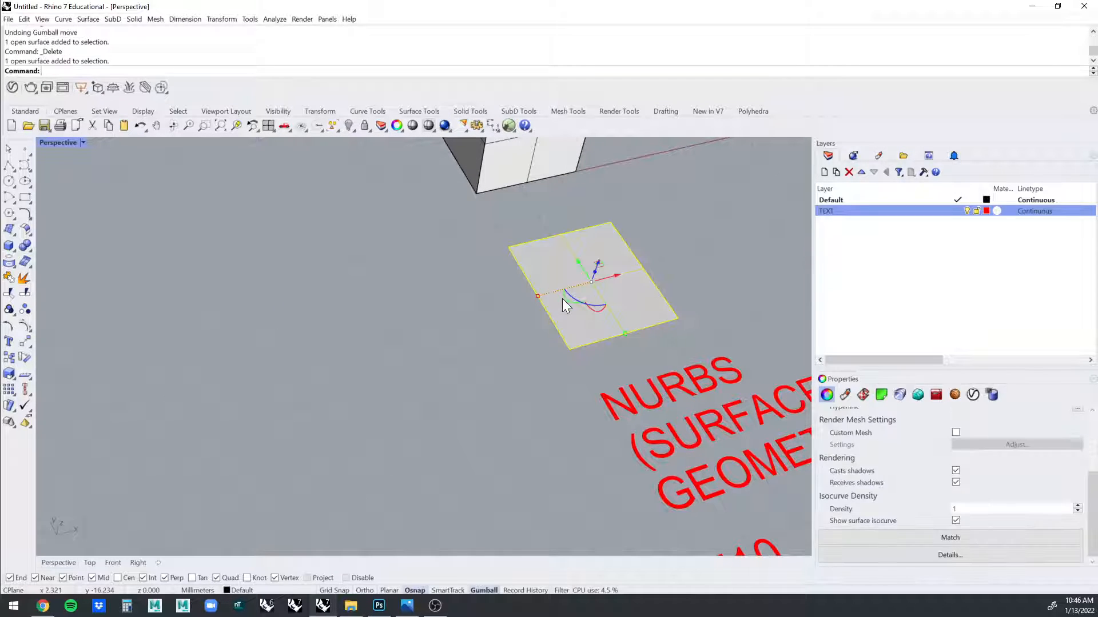
key(Escape)
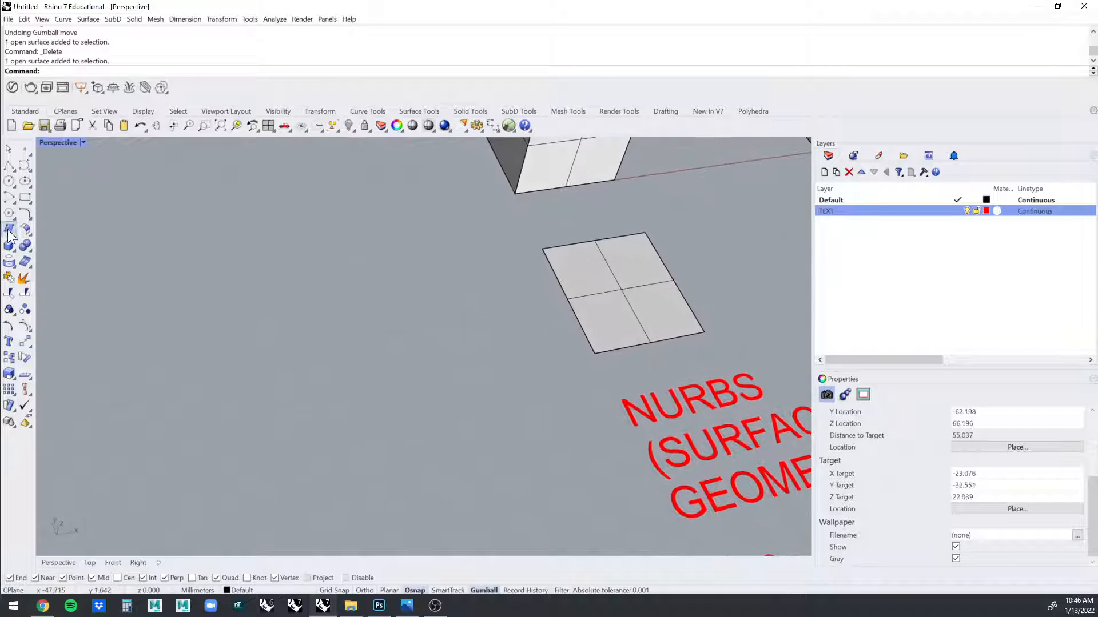
click(9, 230)
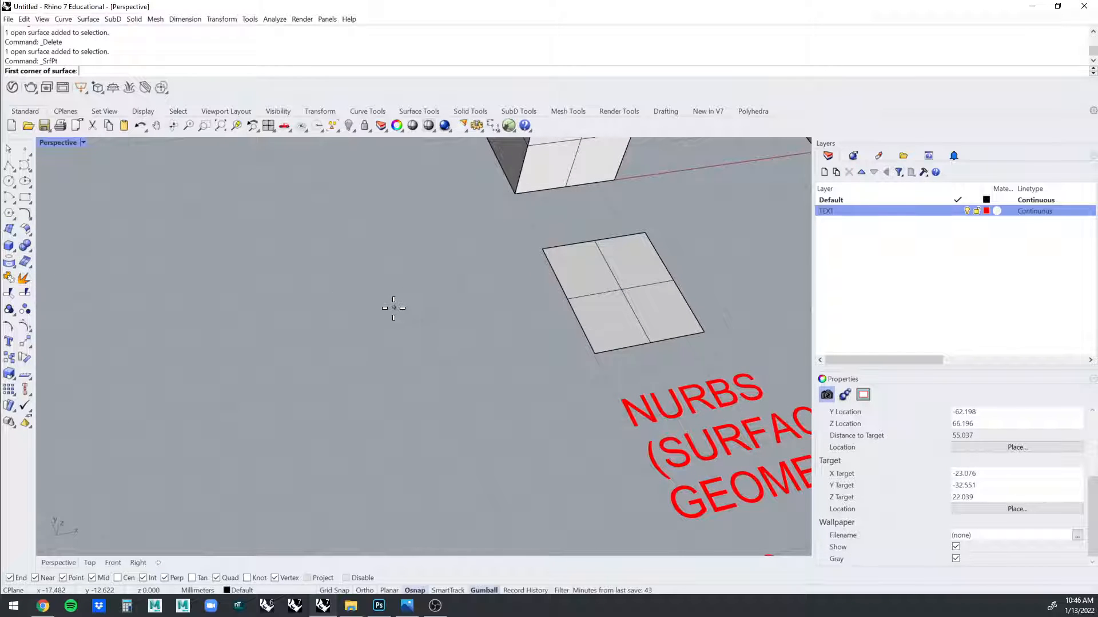
key(Escape)
Draw a circle on the ground overlapping the near corner of the NURBS sample plane, and select it.
shift+right_drag(722, 259, 381, 325)
scroll(467, 338, down, 6)
right_drag(466, 338, 506, 297)
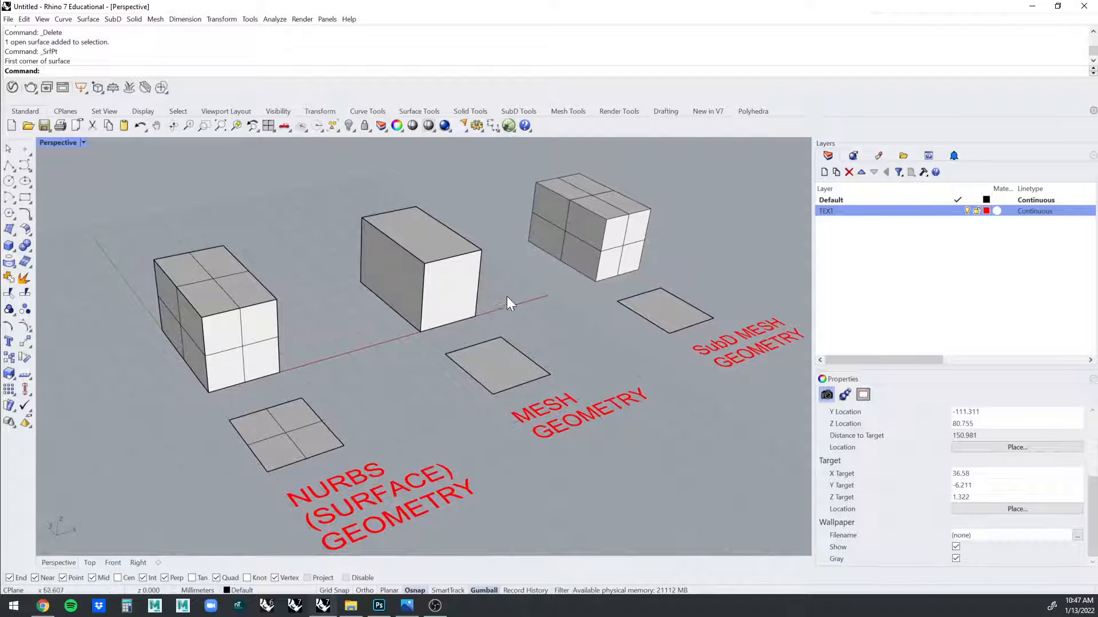
scroll(512, 313, up, 2)
scroll(512, 314, down, 2)
scroll(434, 334, up, 6)
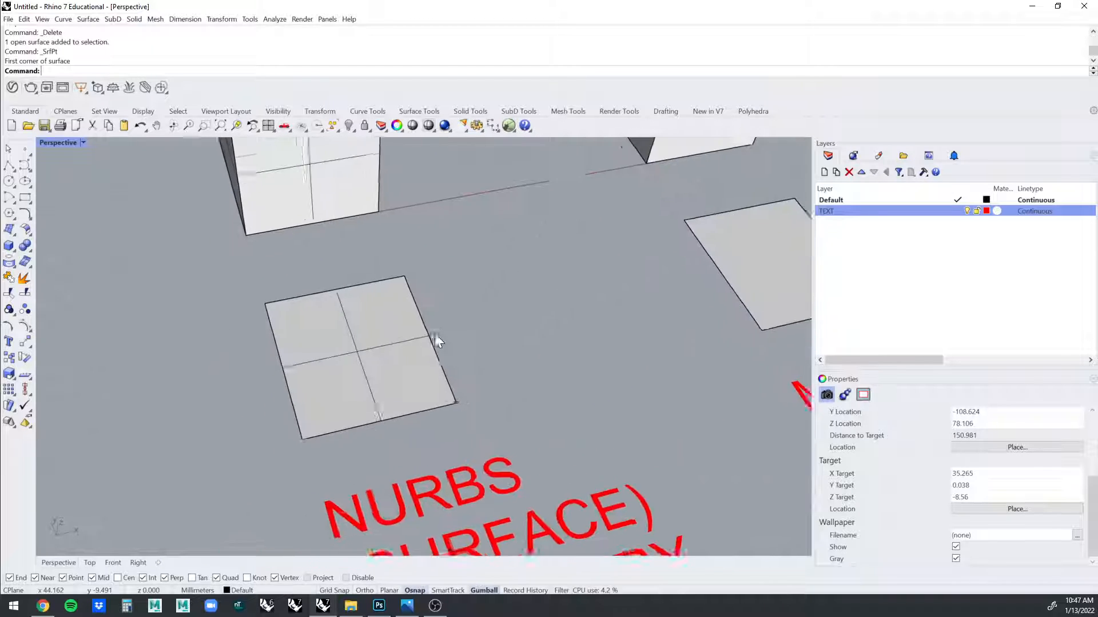
scroll(49, 195, down, 1)
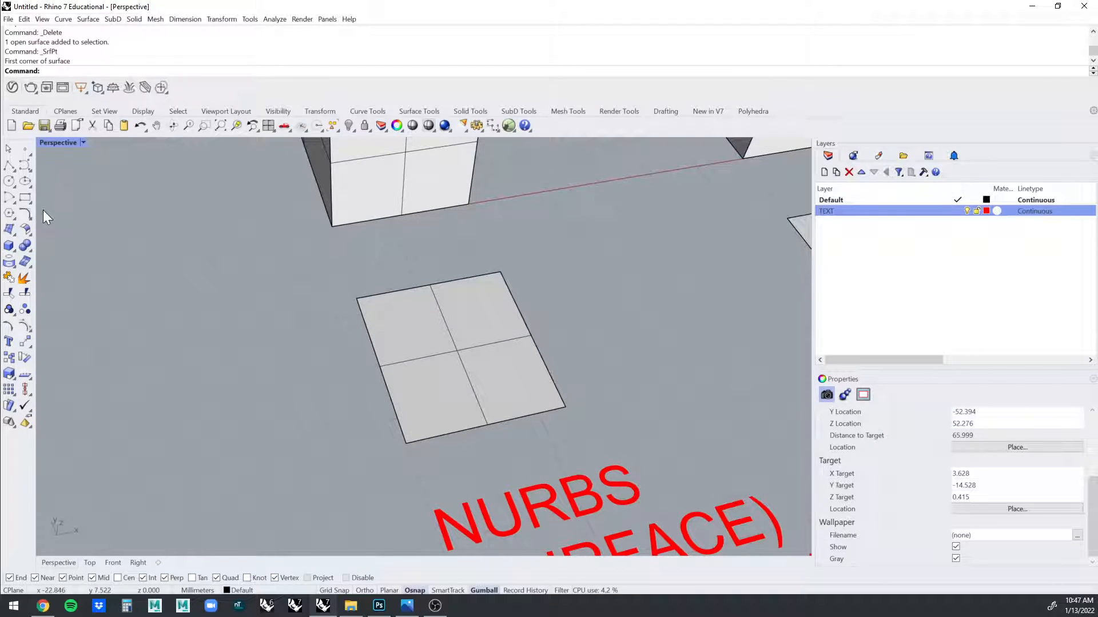
click(9, 181)
click(420, 404)
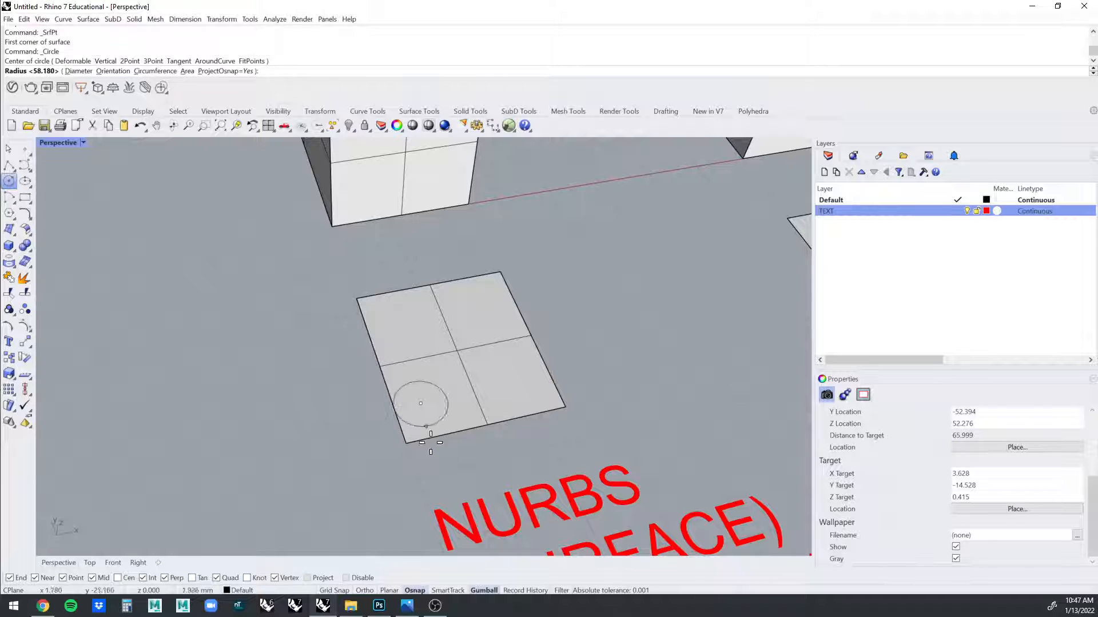
click(453, 478)
right_drag(536, 467, 553, 413)
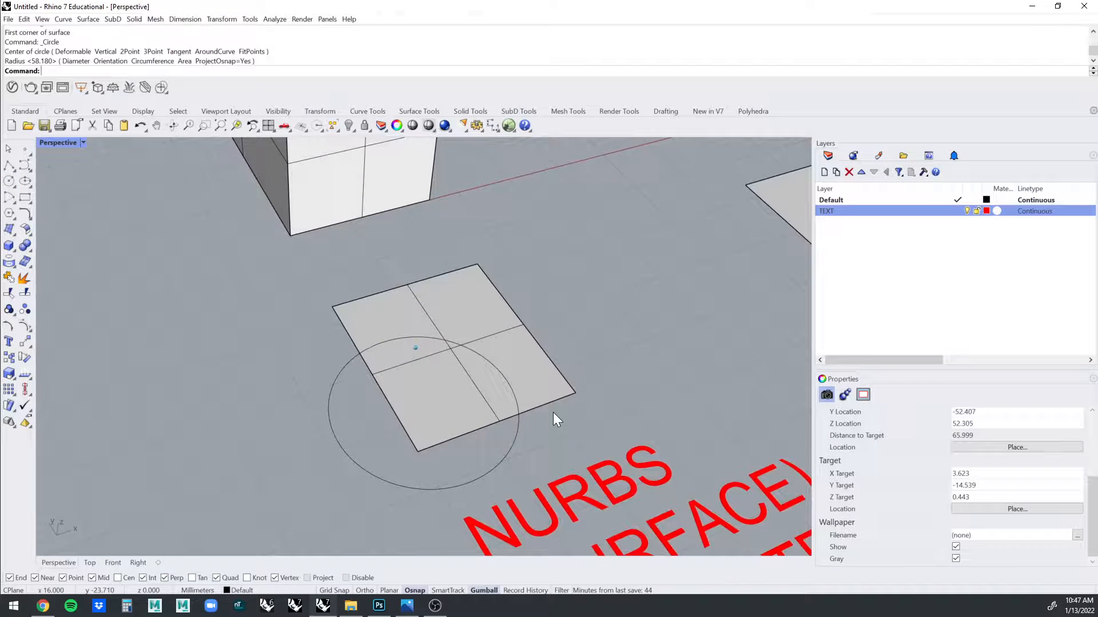
click(520, 426)
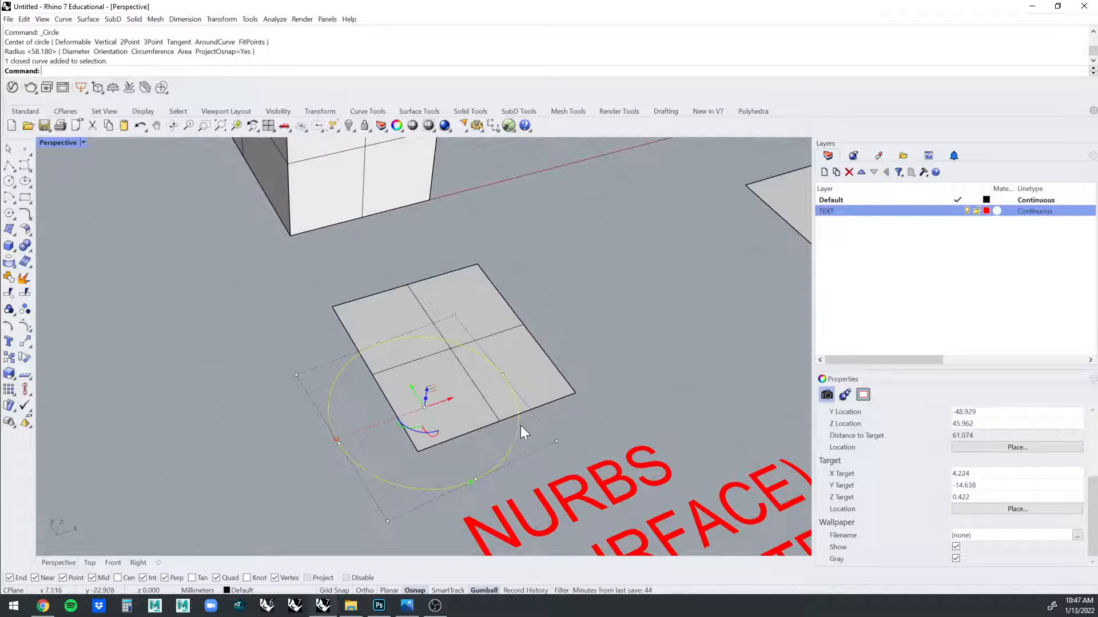
Build a triangular surface from three corner points on the ground beside the NURBS sample plane, and select it.
click(601, 405)
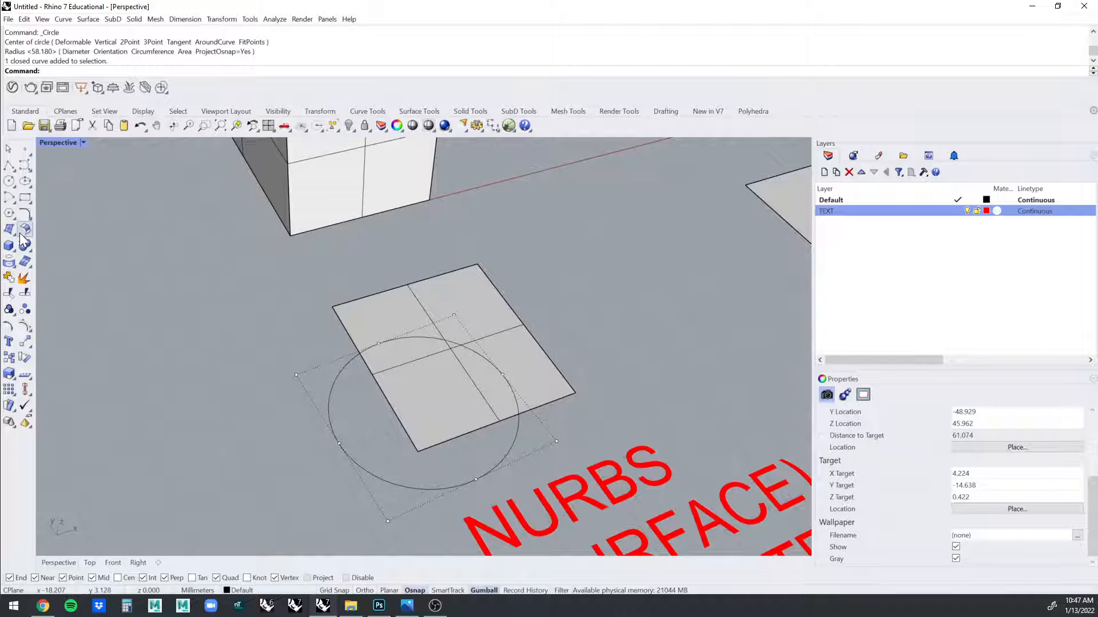
click(9, 229)
click(158, 341)
click(285, 291)
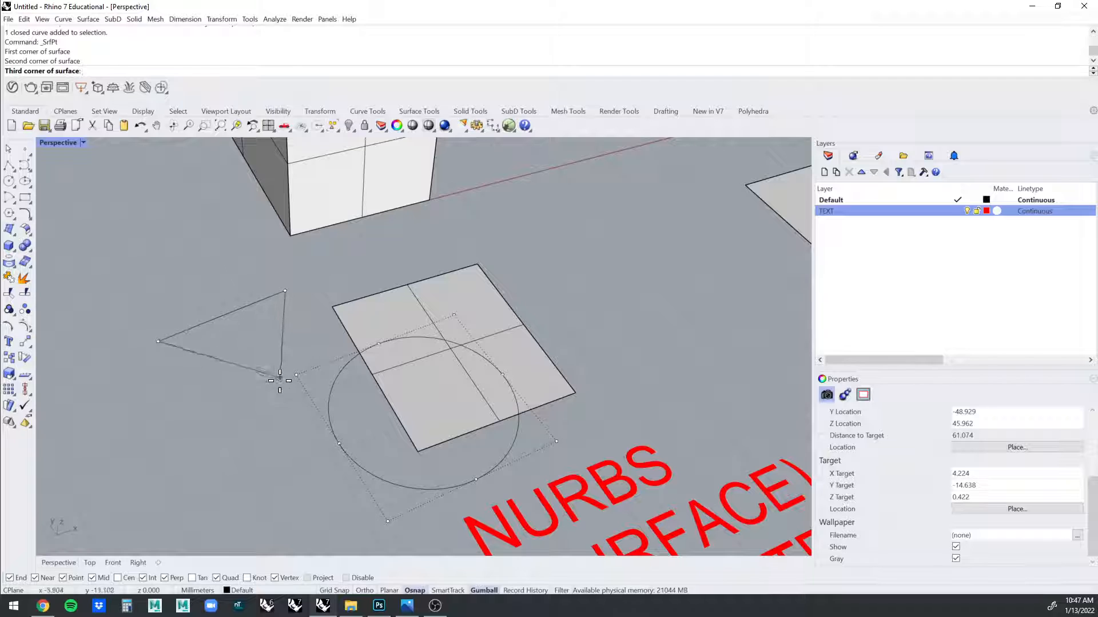
click(273, 423)
key(Return)
right_drag(275, 361, 269, 372)
click(263, 365)
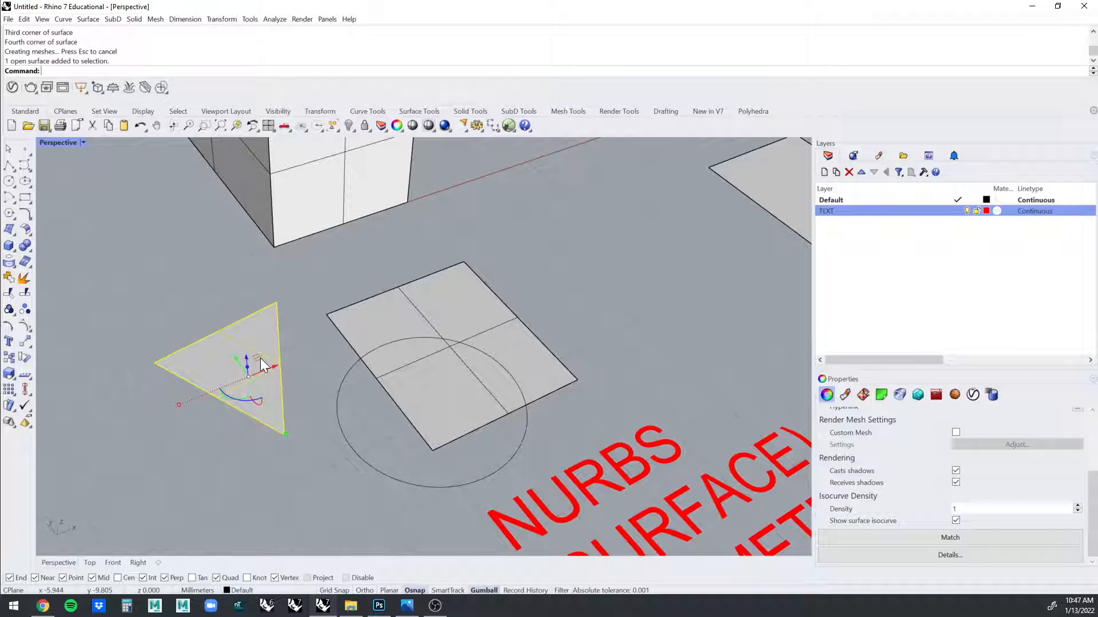
Display the triangular surface's control points, and move the surface farther away from the NURBS sample plane.
key(F10)
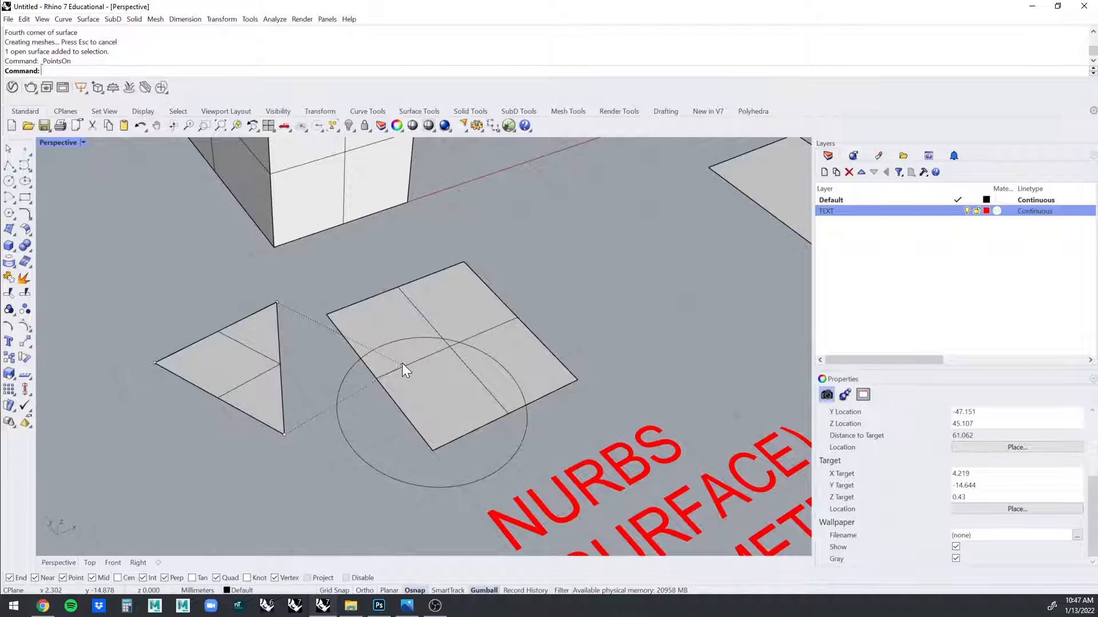
right_drag(402, 364, 554, 297)
click(516, 323)
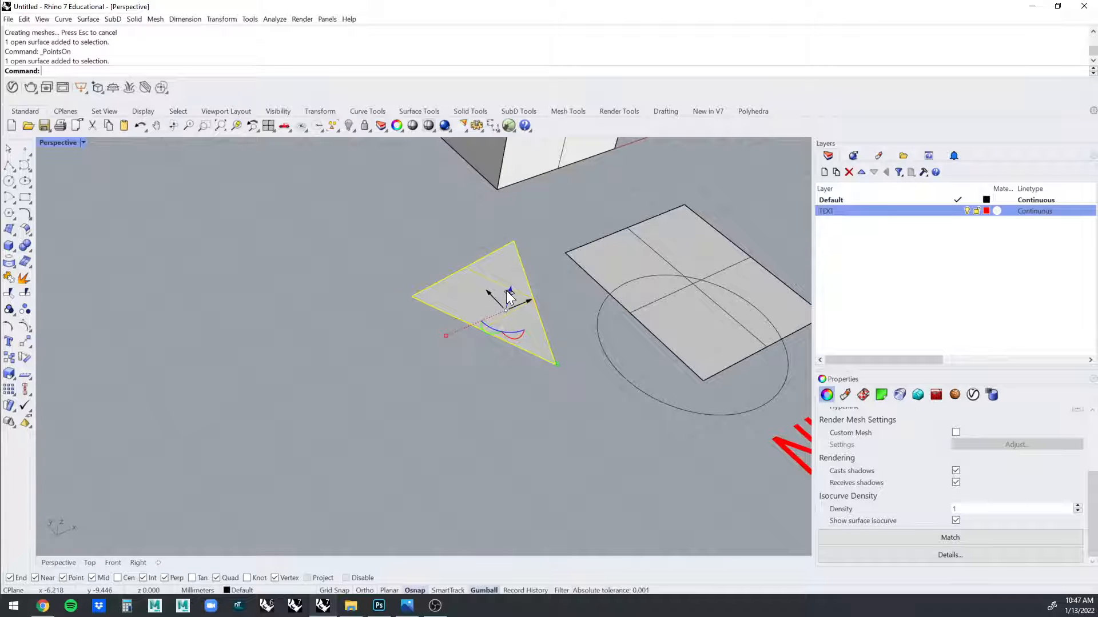
drag(506, 291, 318, 365)
key(Escape)
right_drag(358, 358, 324, 351)
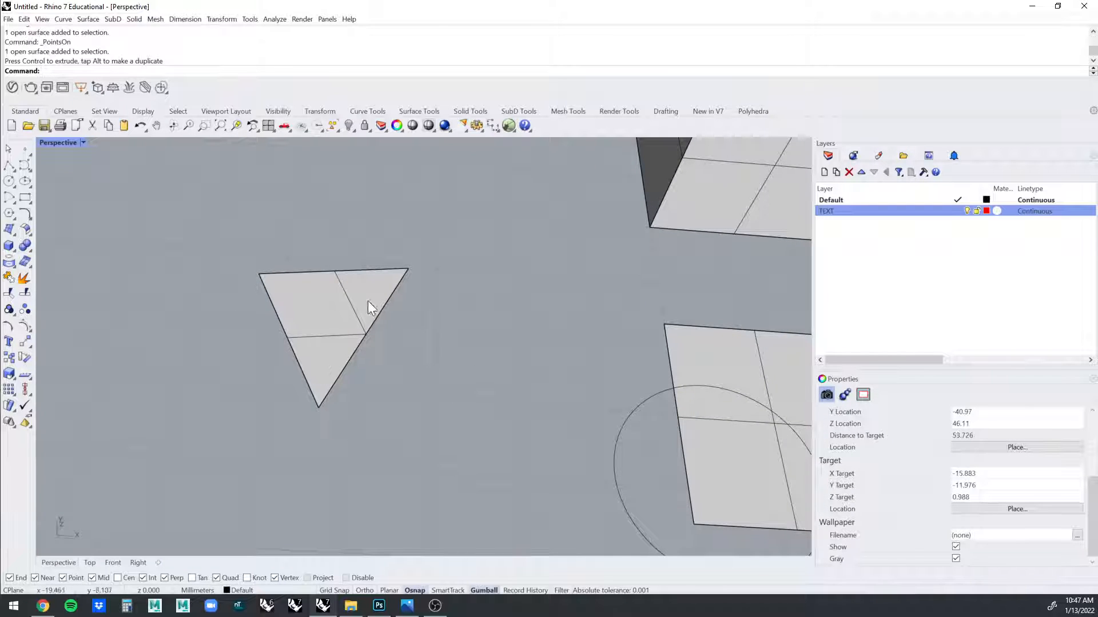
Display the moved triangular surface's control points again and examine where they lie relative to its edges.
right_drag(368, 308, 328, 369)
click(329, 373)
key(F10)
scroll(328, 368, down, 4)
scroll(328, 368, up, 3)
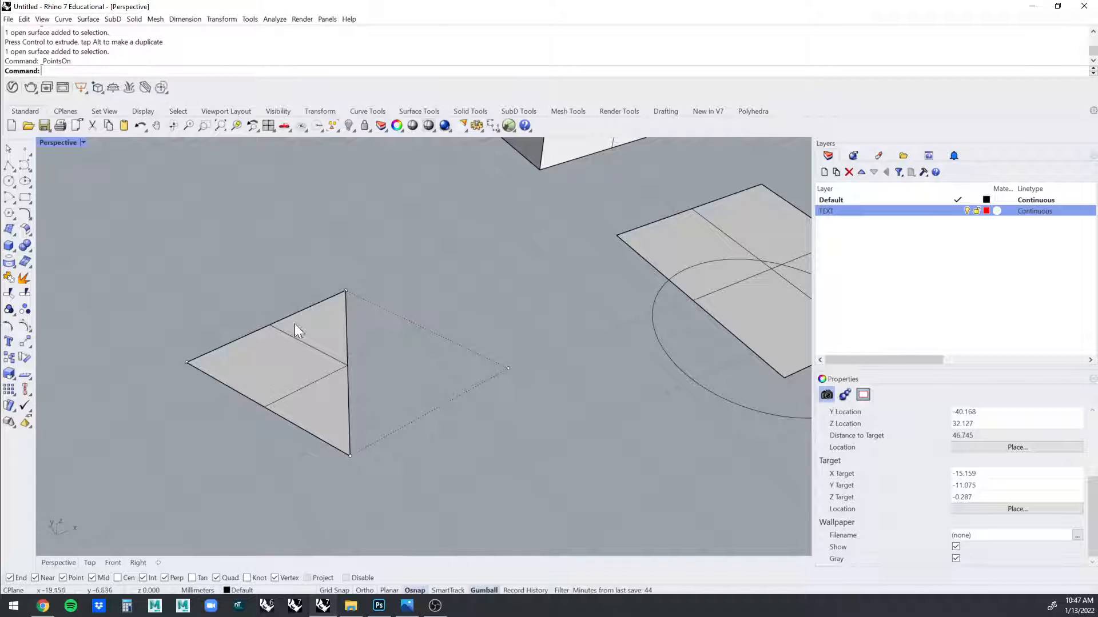
click(326, 362)
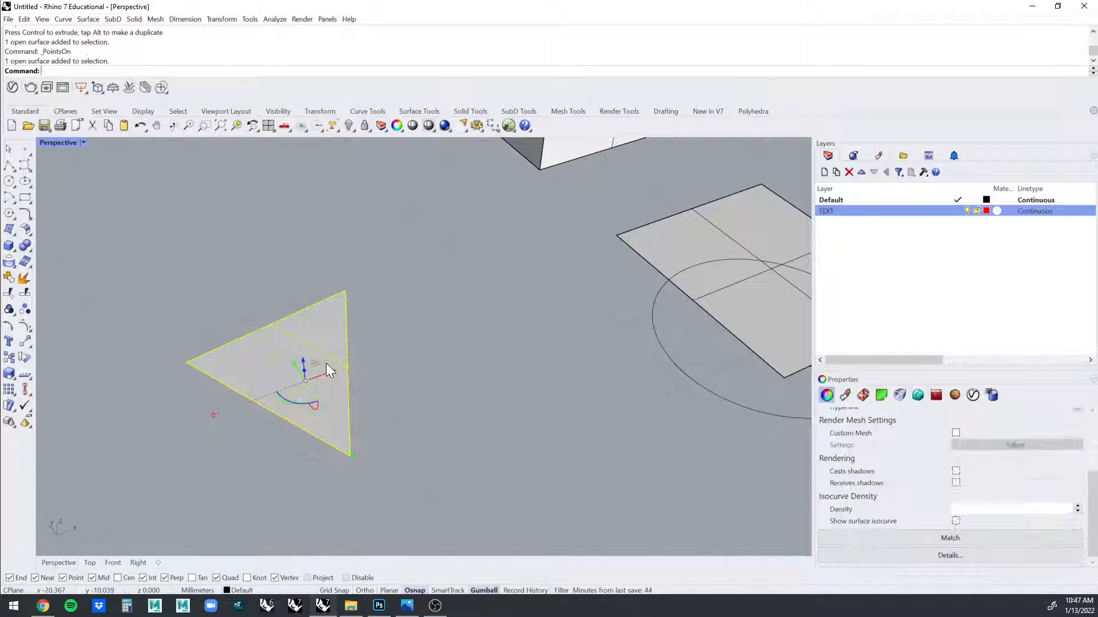
Untrim the triangular surface's edge that faces the NURBS sample plane.
click(390, 349)
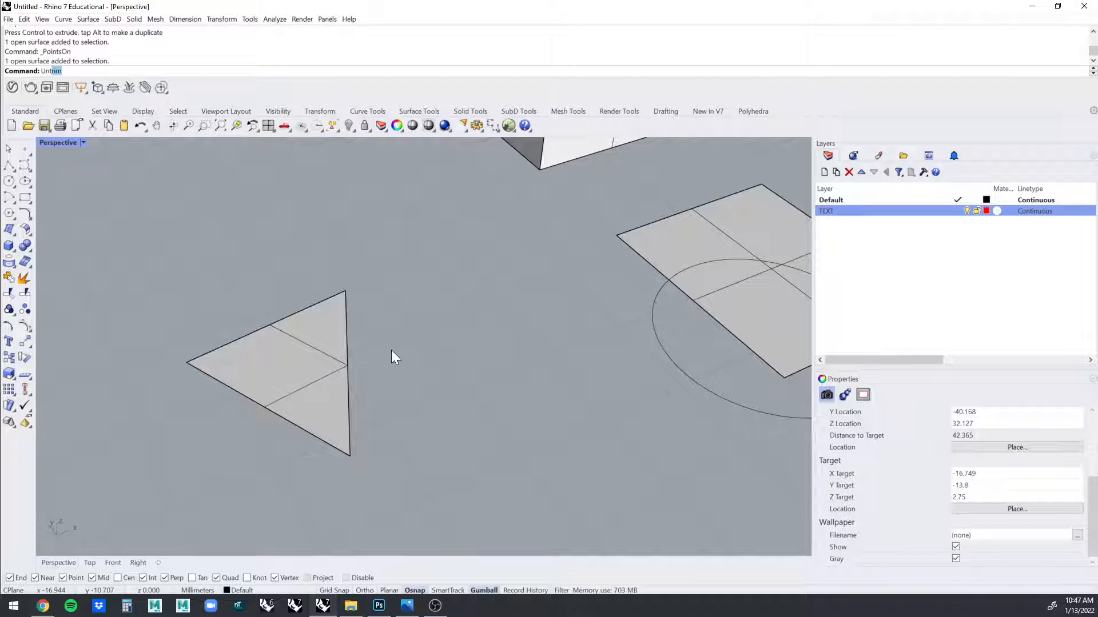
key(Return)
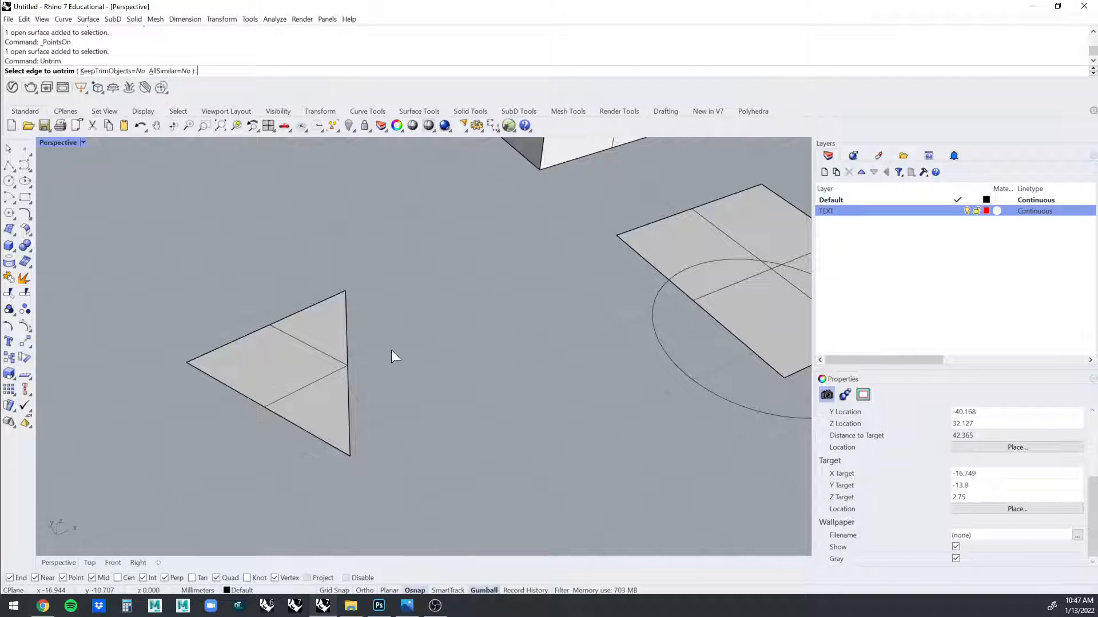
click(345, 325)
right_drag(472, 334, 488, 342)
scroll(488, 342, down, 8)
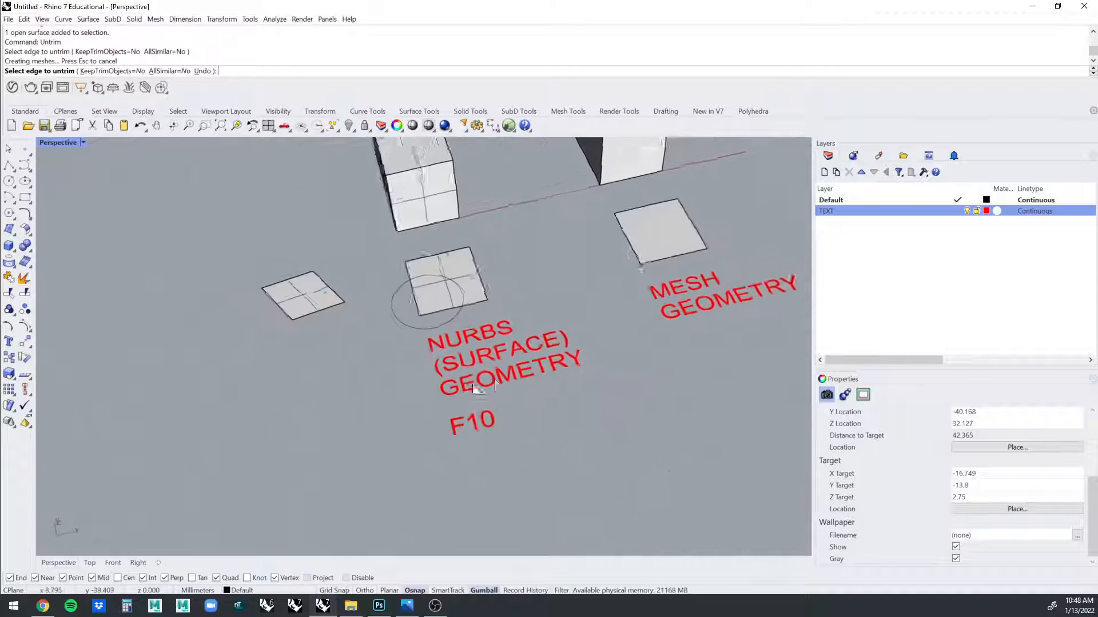
scroll(473, 385, up, 2)
scroll(489, 440, down, 6)
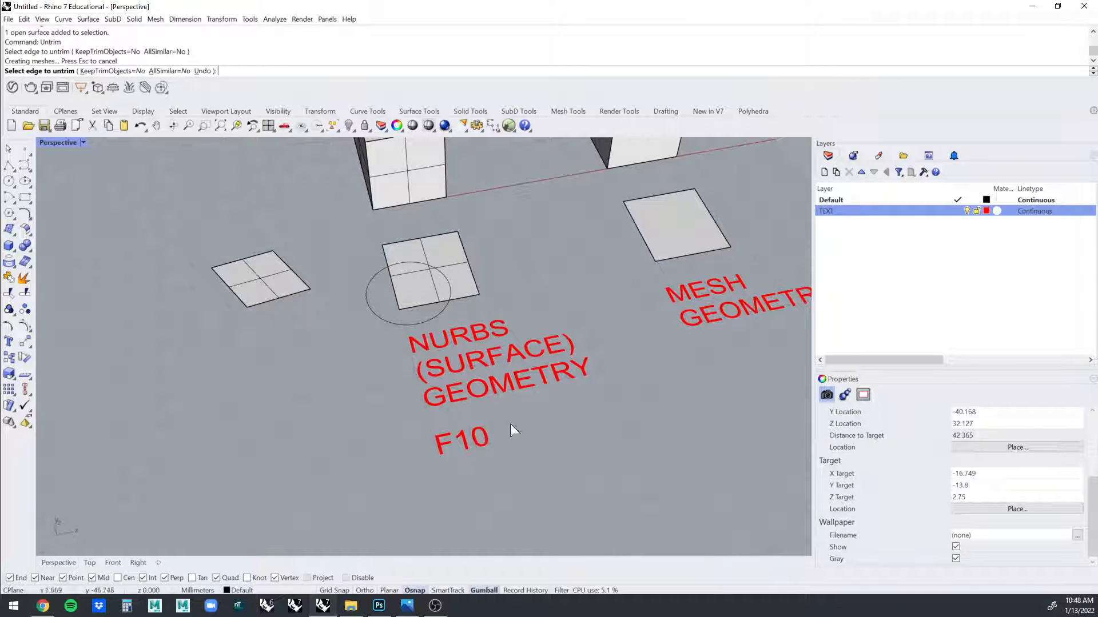
key(Escape)
Add a second line reading UNTRIM to the F10 text below the NURBS label.
click(503, 387)
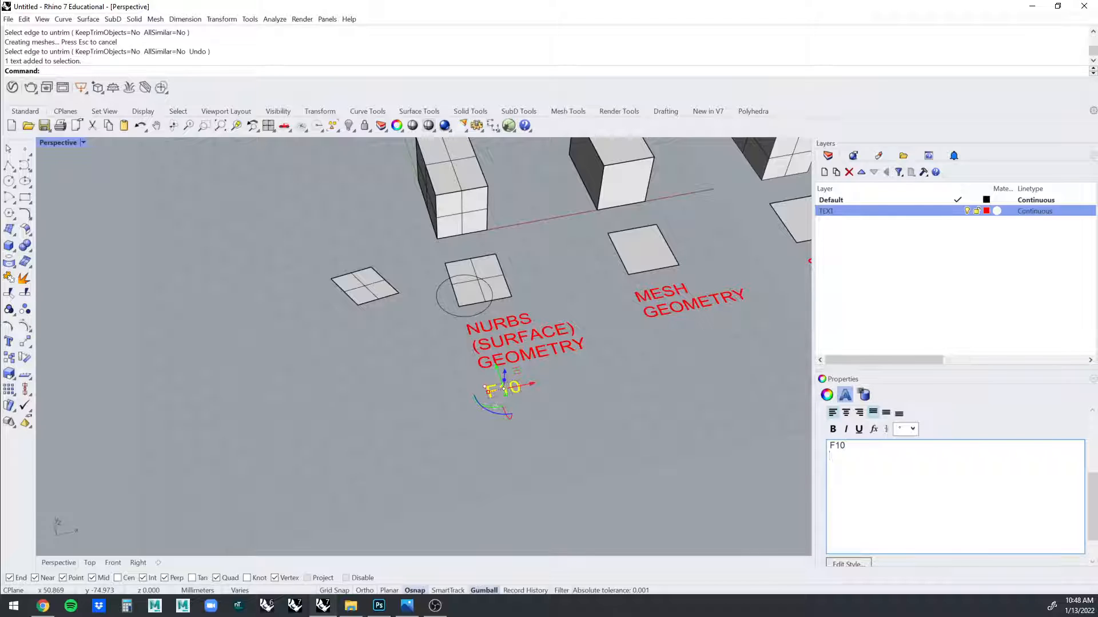
text(RIM)
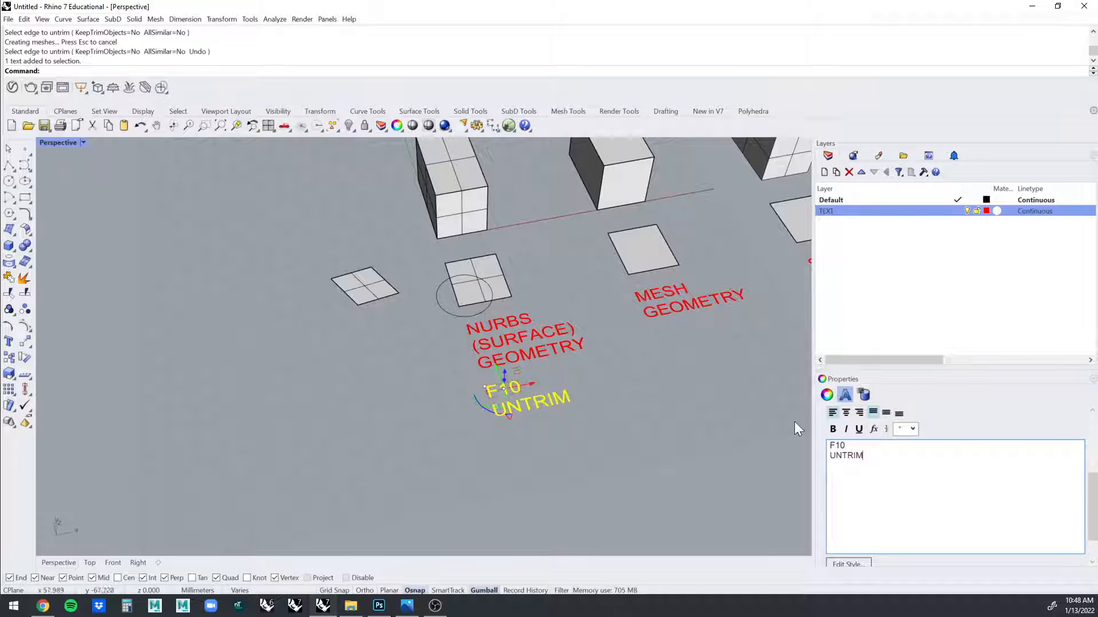
click(678, 387)
Draw a straight line across the untrimmed four-sided surface so that it crosses the corner nearest the sample plane.
scroll(473, 374, up, 6)
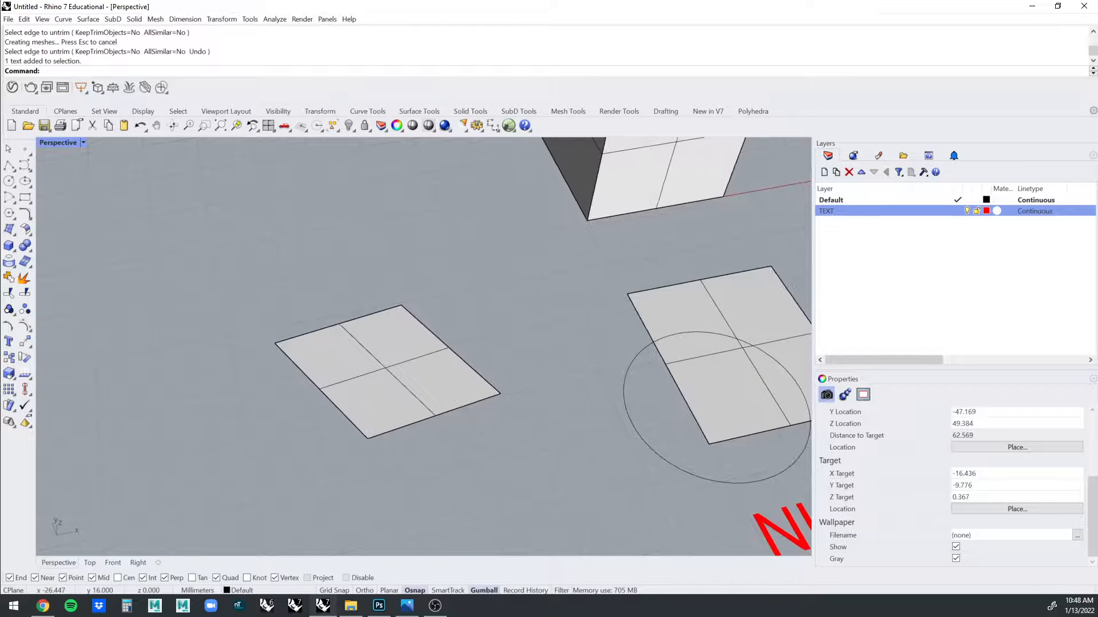
click(8, 166)
click(451, 276)
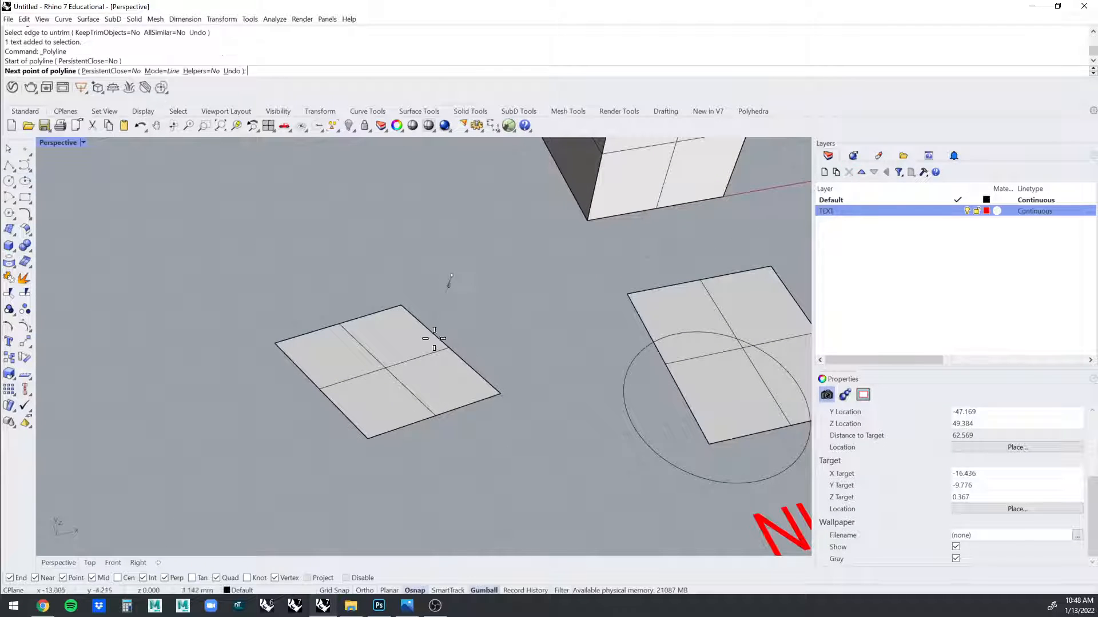
click(389, 510)
key(Return)
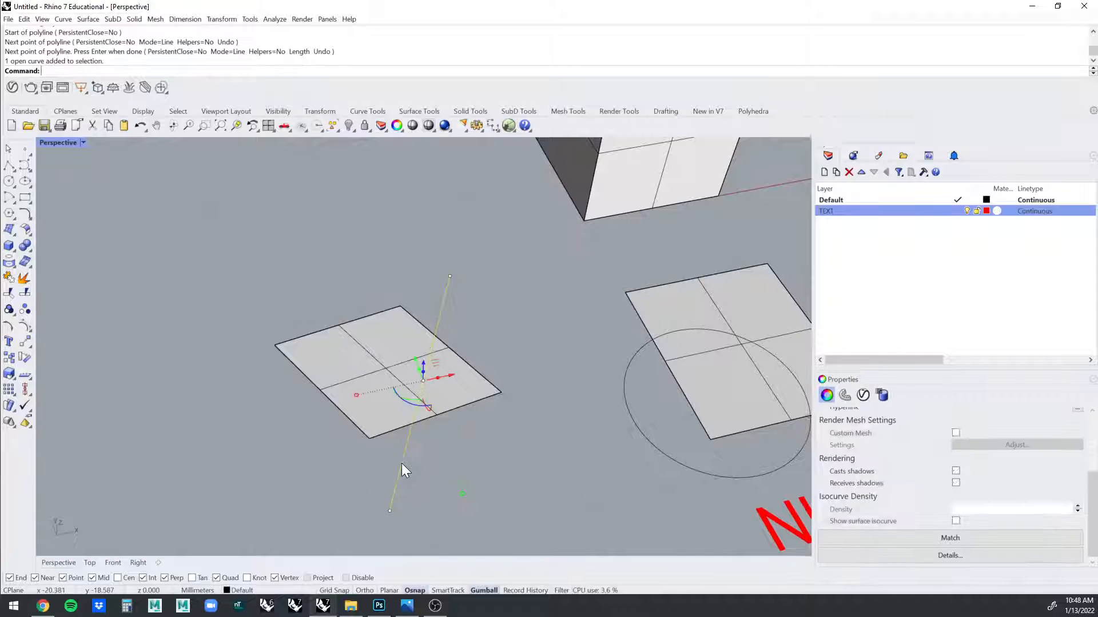
Trim off the surface's corner beyond the line, and delete the cutting line.
key(Return)
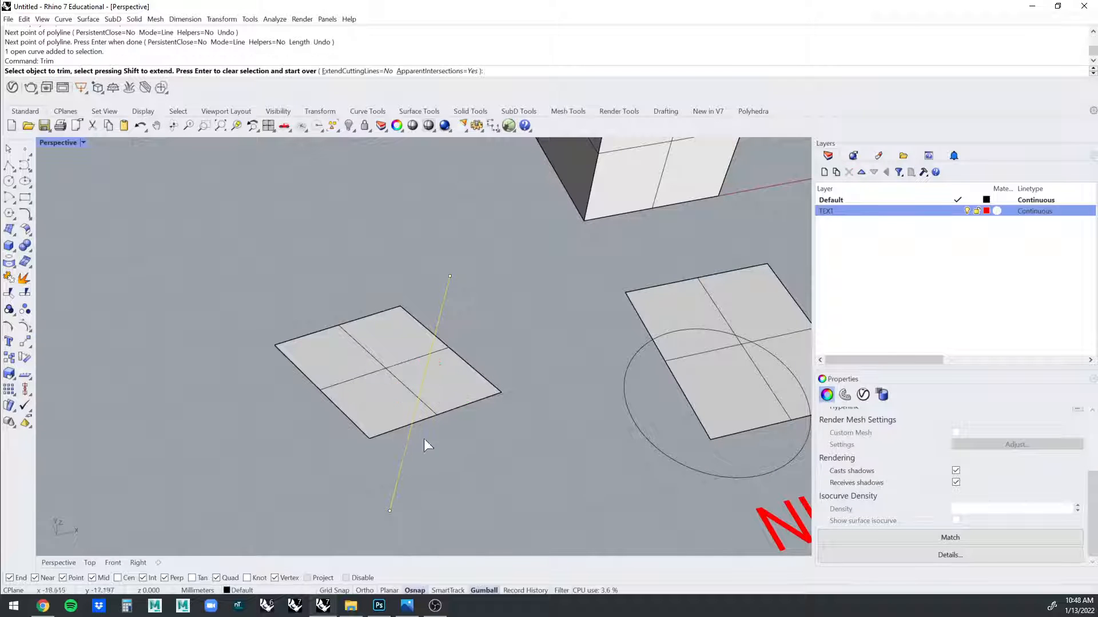
click(438, 398)
key(Return)
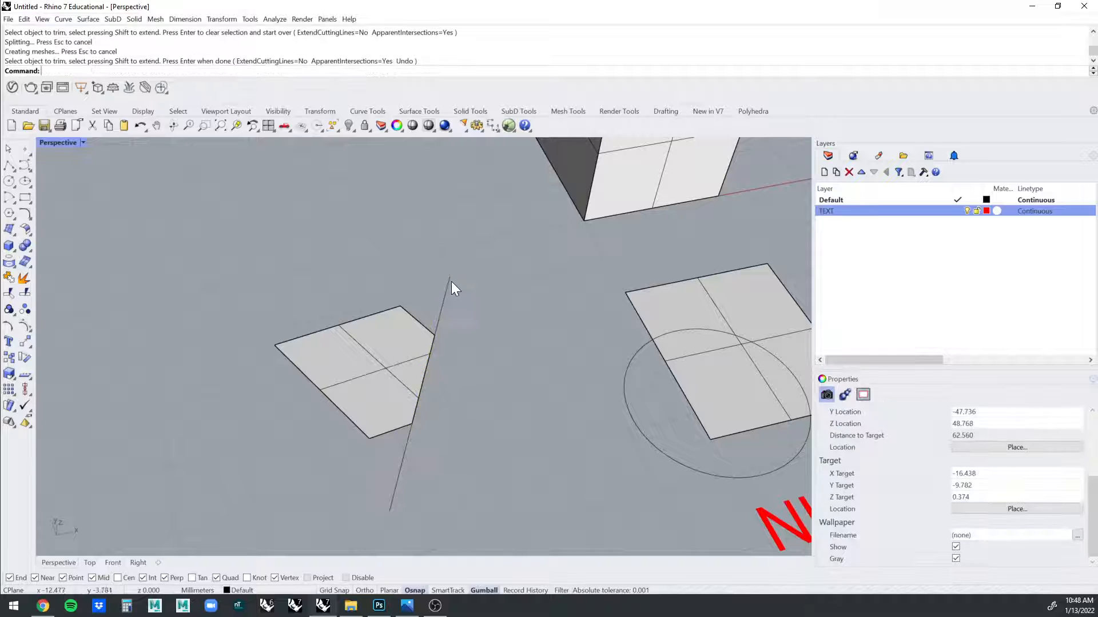
key(Delete)
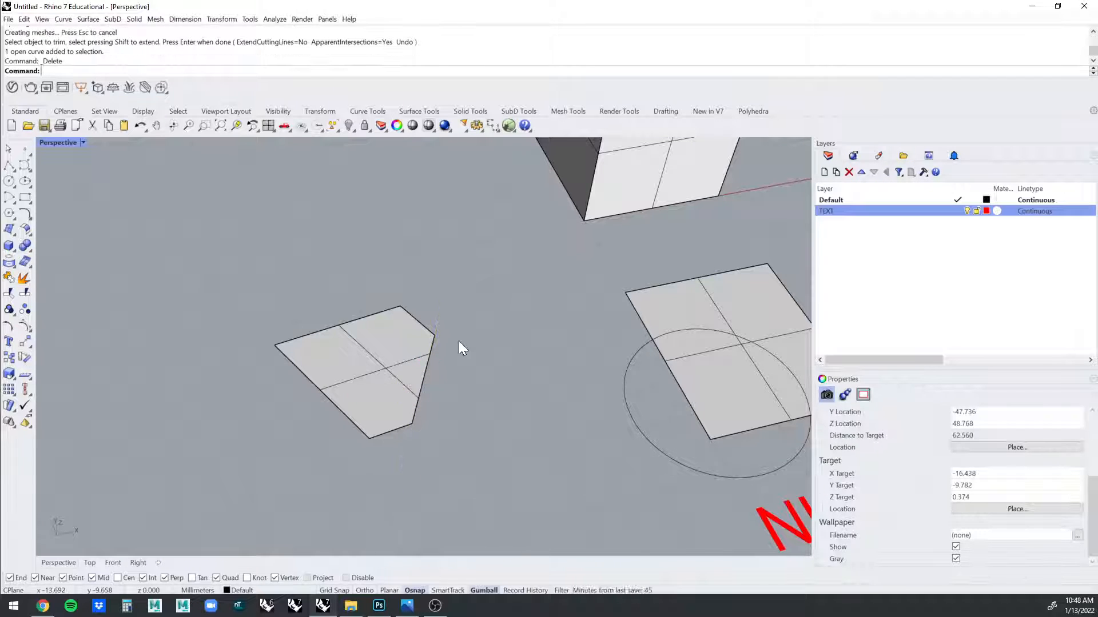
Display the trimmed surface's control points to examine them, and hide them again.
click(378, 363)
key(F10)
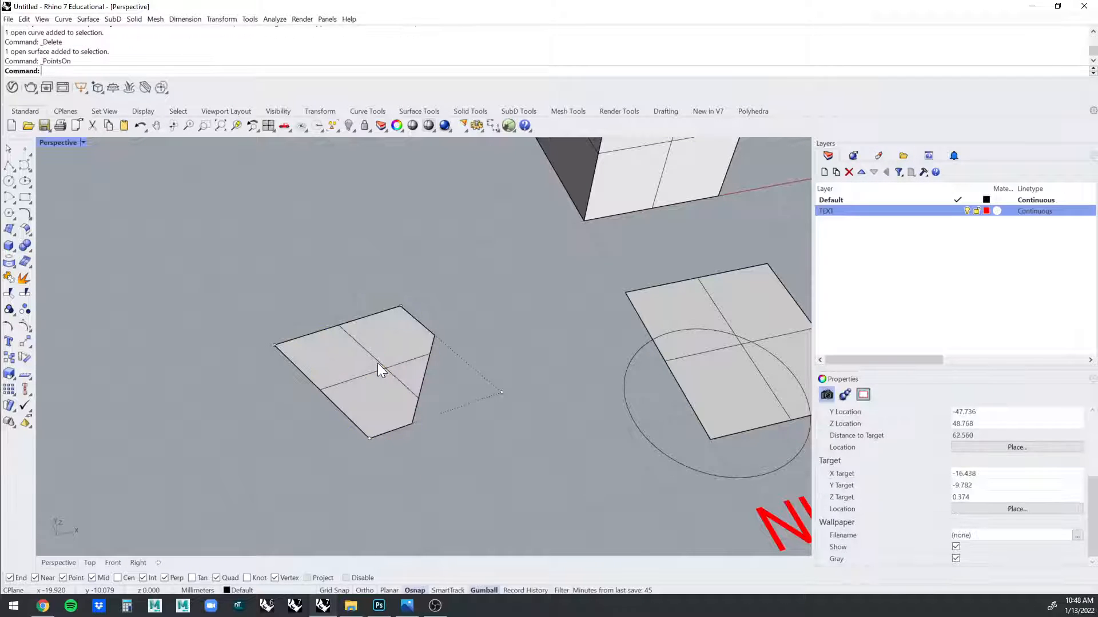
key(Escape)
click(403, 369)
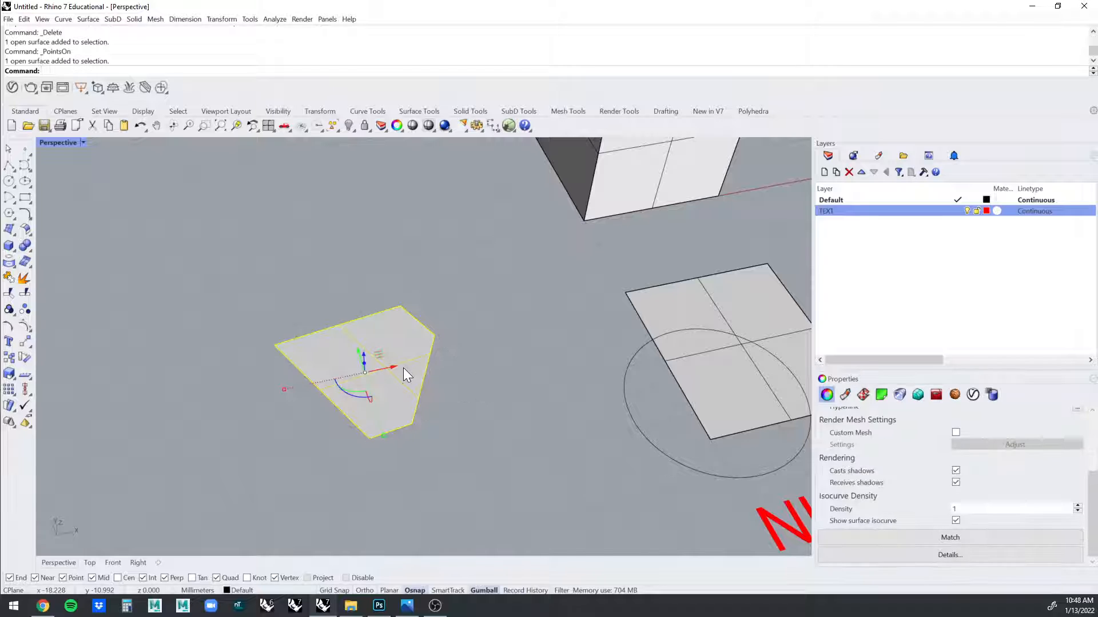
text(Untrim)
key(Return)
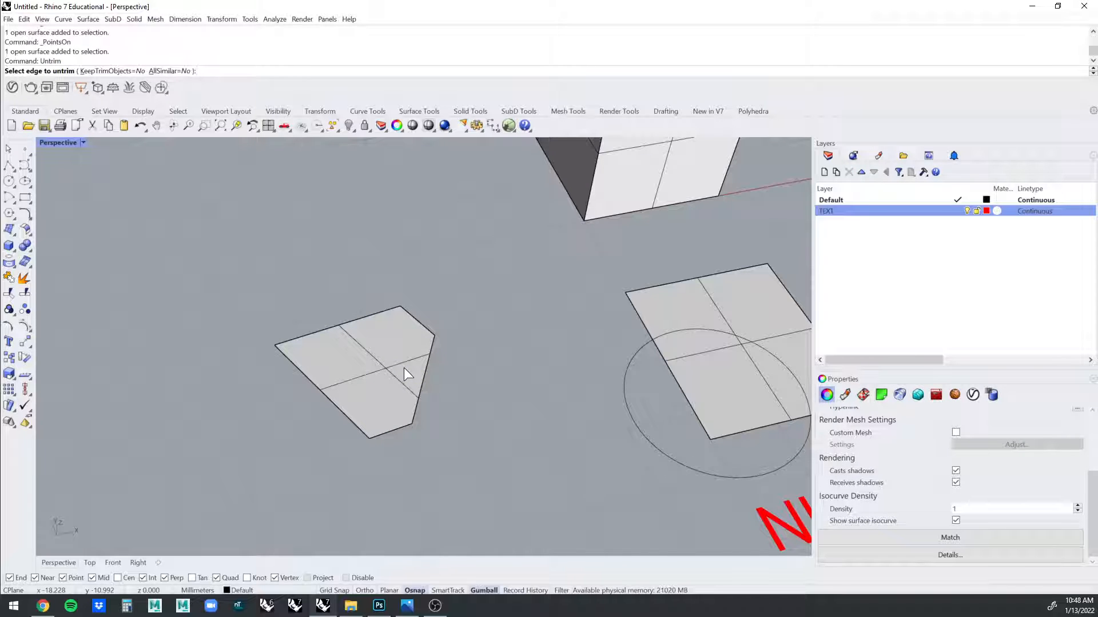
key(Escape)
Check the control points of the five-sided trimmed surface once more, and turn them off.
click(420, 358)
key(F10)
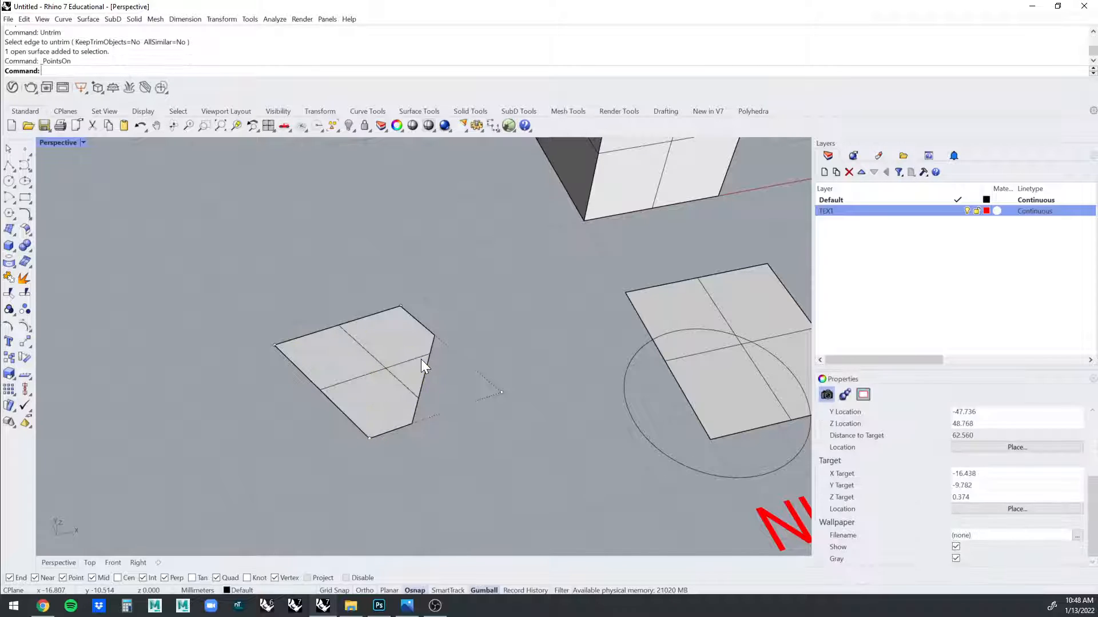
key(F10)
key(Escape)
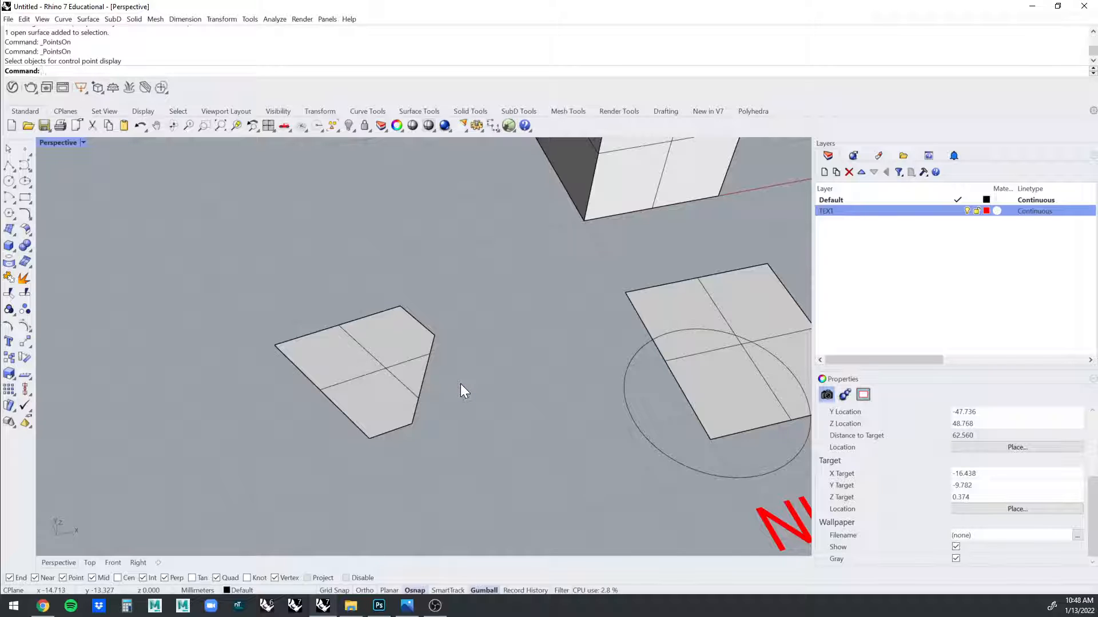
Untrim the surface's cut edge to restore its missing corner, and delete that surface.
key(Return)
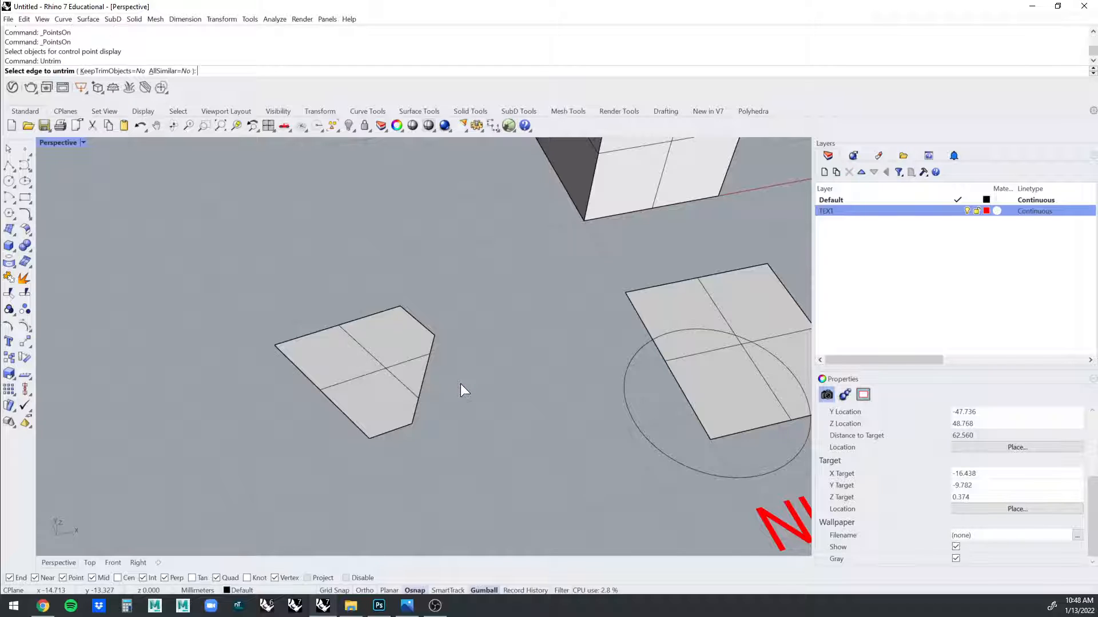
click(422, 371)
scroll(497, 388, up, 3)
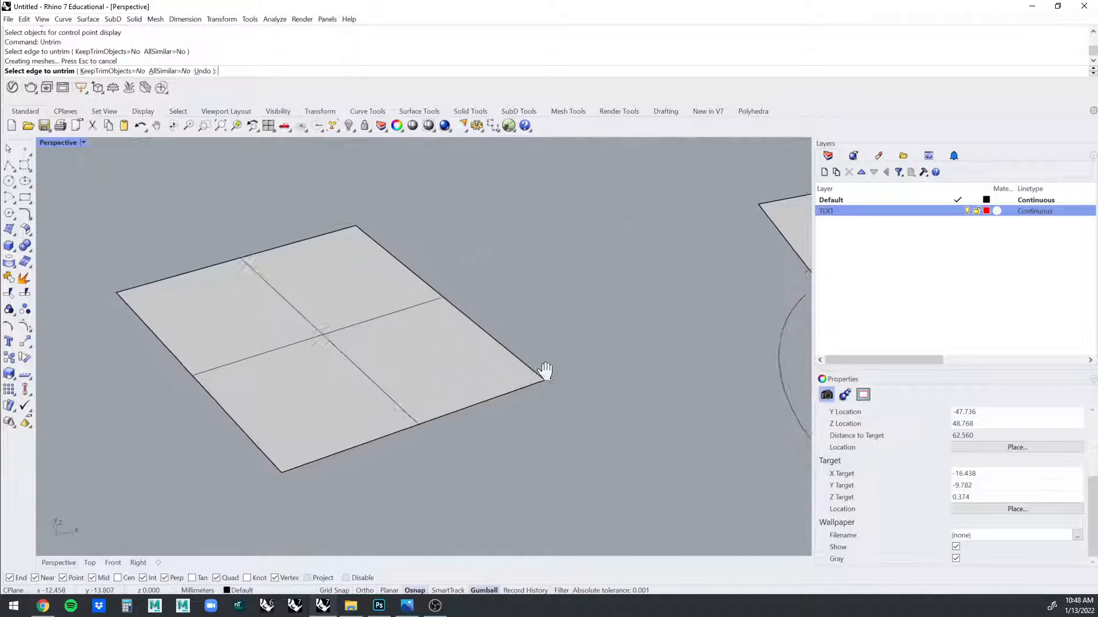
key(Escape)
click(443, 376)
key(Delete)
Draw a small circle inside the far quarter of the NURBS sample plane.
shift+right_drag(455, 379, 37, 387)
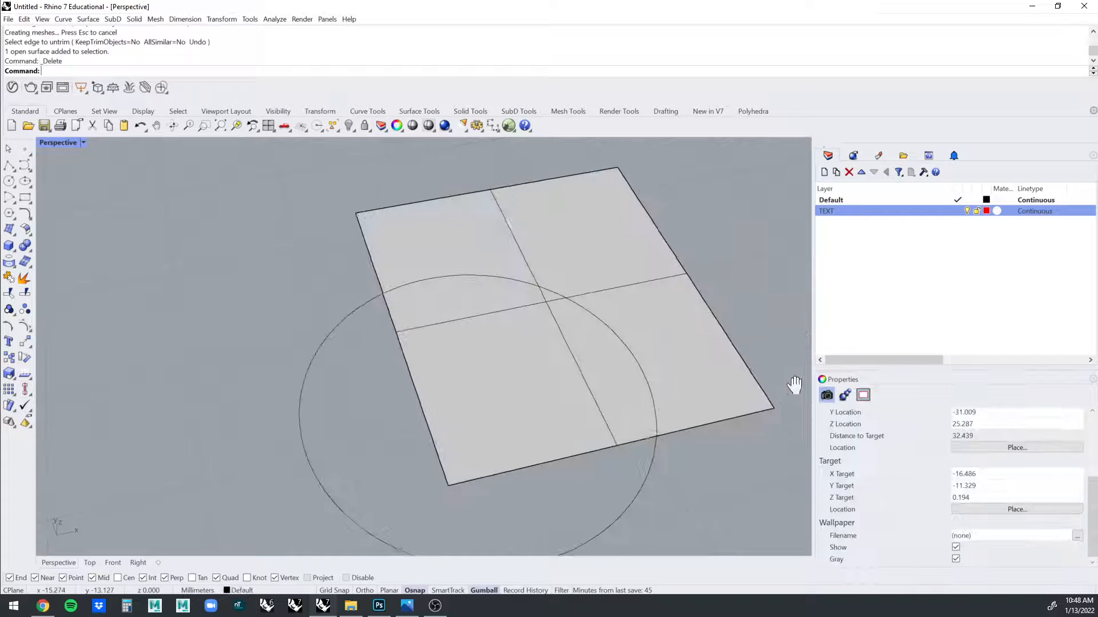
shift+right_drag(795, 387, 914, 308)
scroll(804, 389, down, 4)
click(9, 181)
scroll(457, 286, up, 5)
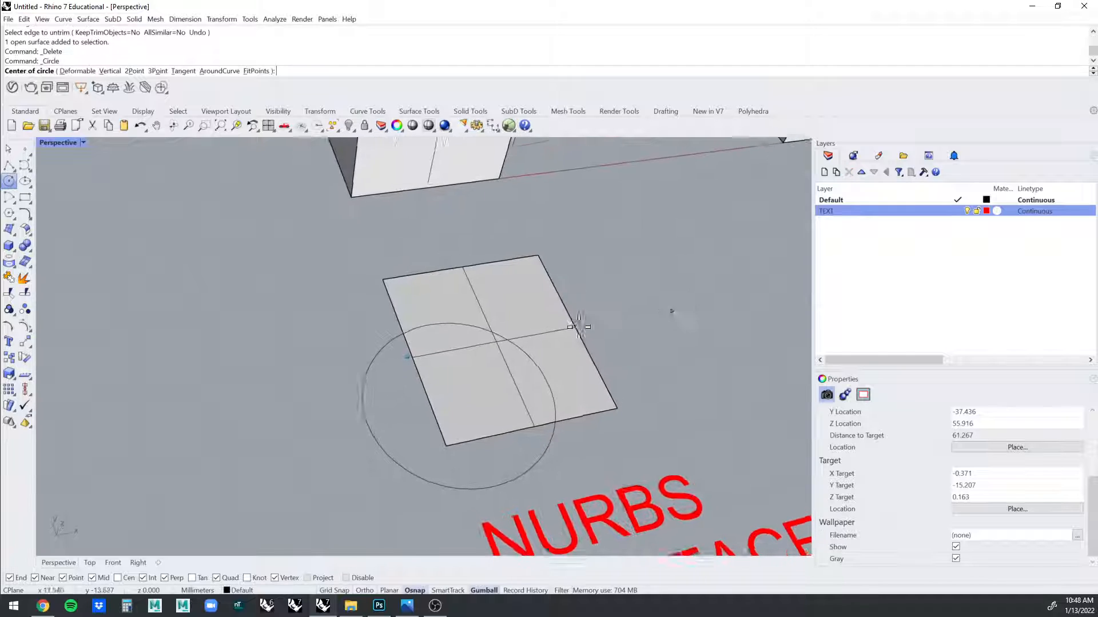
click(476, 267)
click(492, 282)
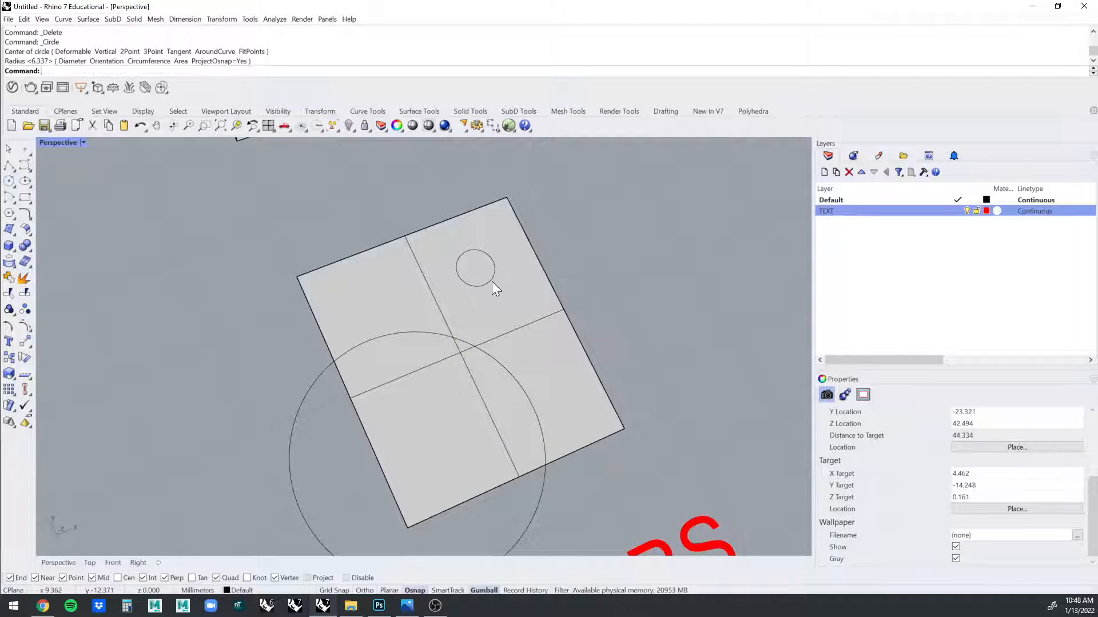
Duplicate the small circle into the two neighbouring quarters of the sample plane, making three small circles.
right_drag(491, 281, 504, 287)
click(503, 288)
click(553, 306)
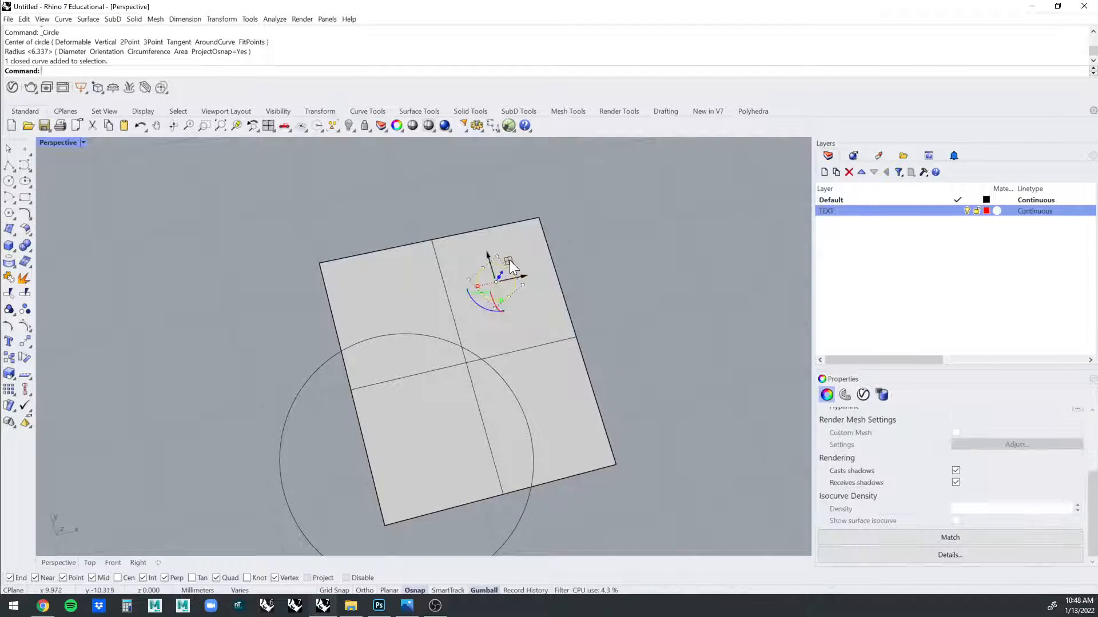
drag(509, 260, 546, 340)
click(629, 361)
right_drag(629, 361, 638, 347)
Trim the sample plane with the large circle and three small circles, removing the near corner and cutting three round holes.
drag(225, 453, 622, 220)
click(549, 494)
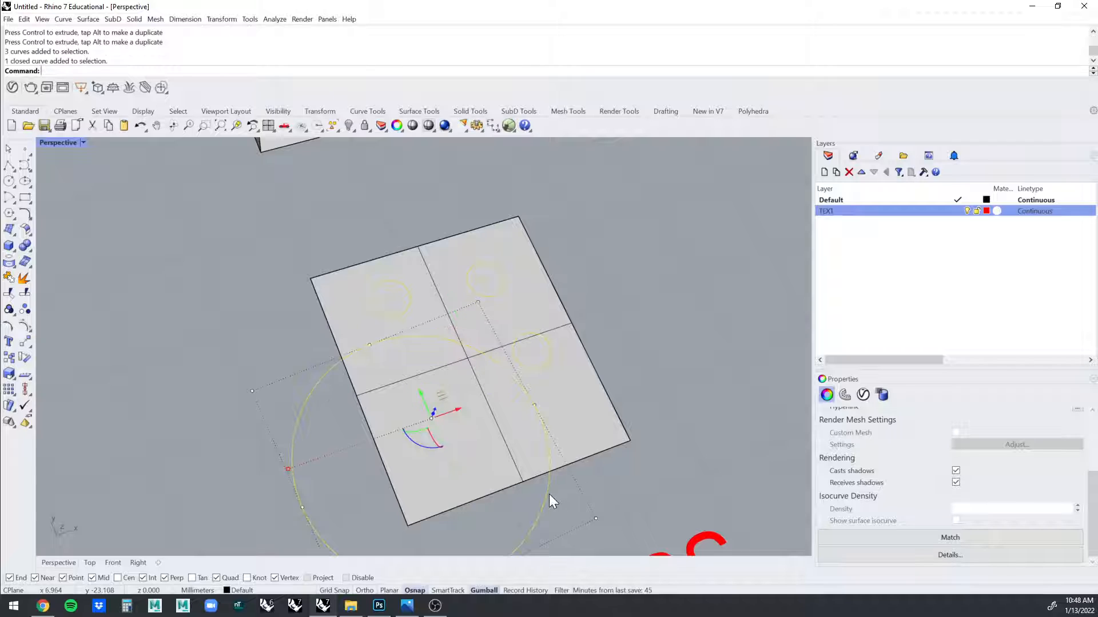
key(Return)
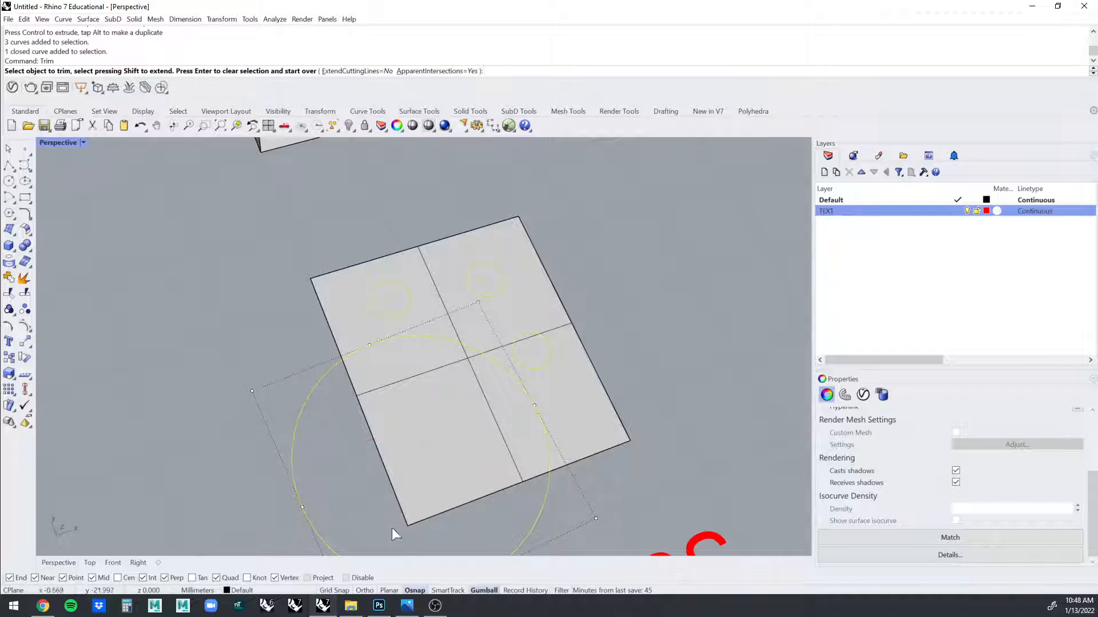
click(439, 460)
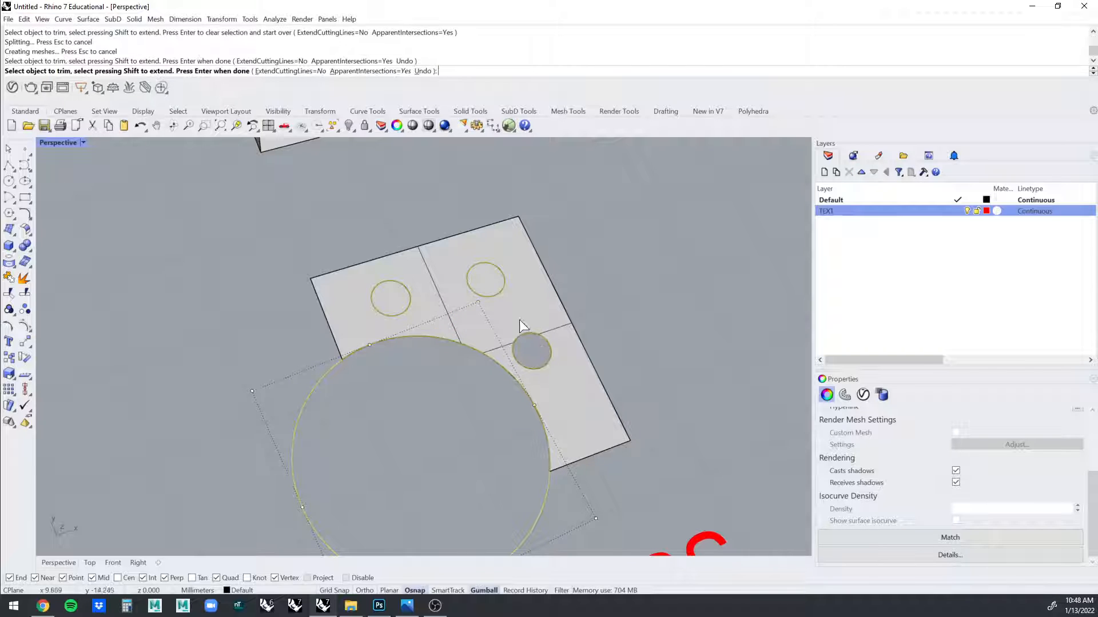
click(495, 285)
click(393, 283)
key(Return)
click(307, 385)
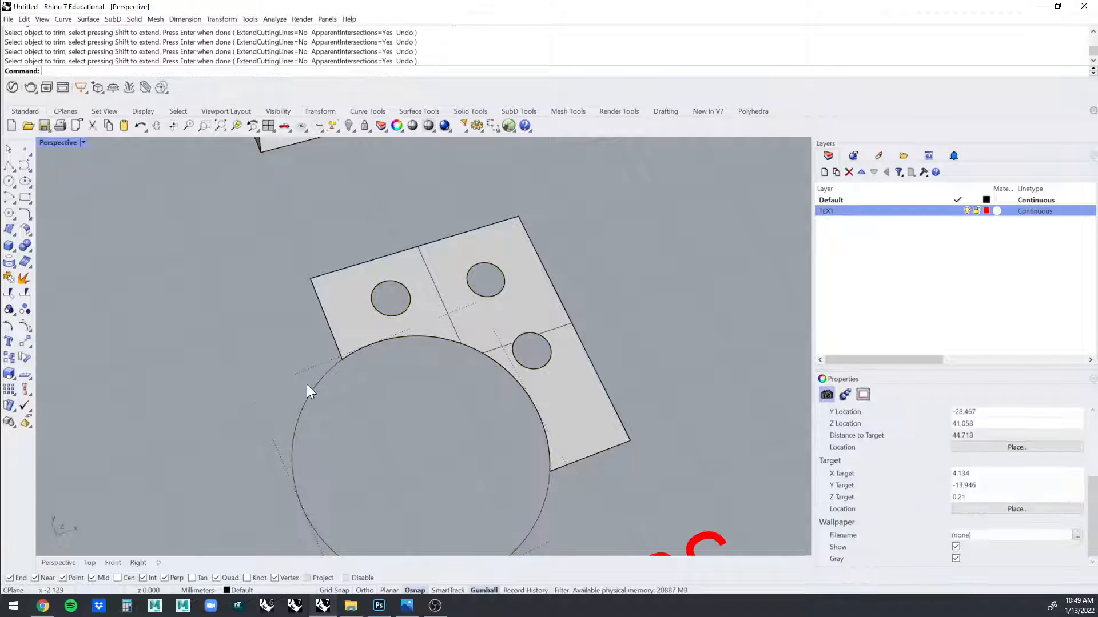
Delete the large circle used as a cutter on the trimmed NURBS sample plane.
key(Delete)
right_drag(313, 385, 434, 434)
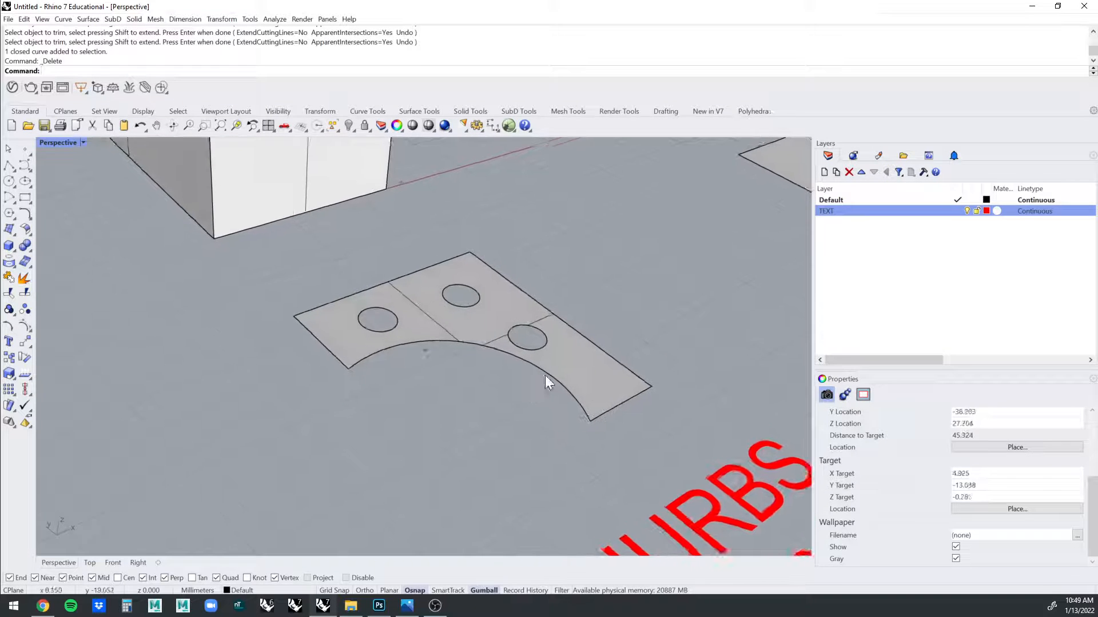
right_drag(545, 375, 656, 319)
scroll(656, 319, up, 2)
scroll(656, 319, up, 1)
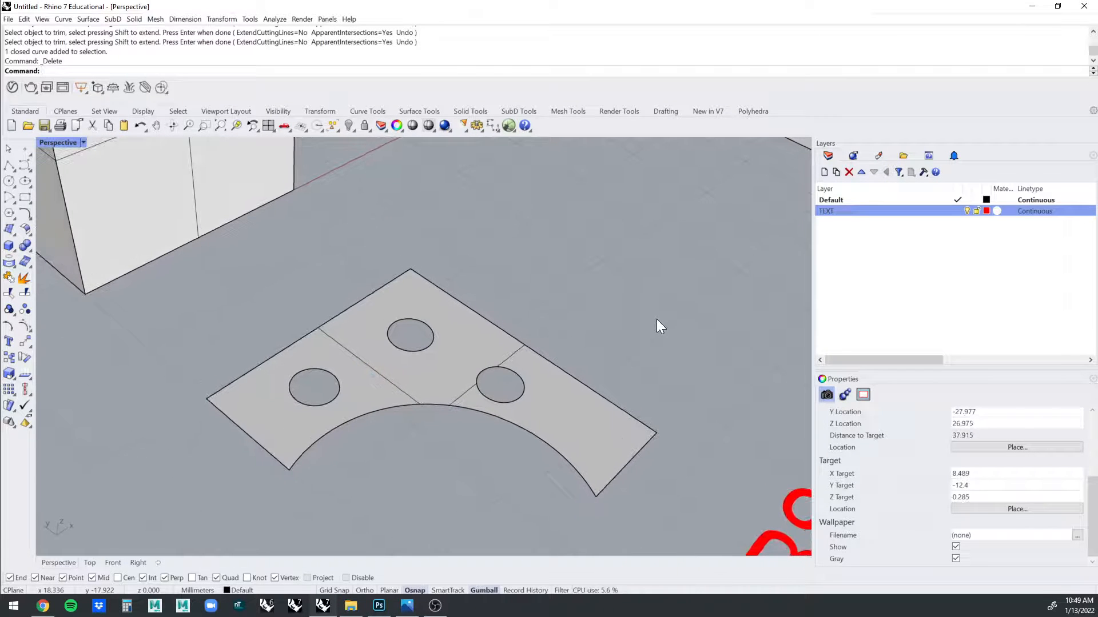
Untrim the edges of the three round holes in the NURBS sample plane.
key(Return)
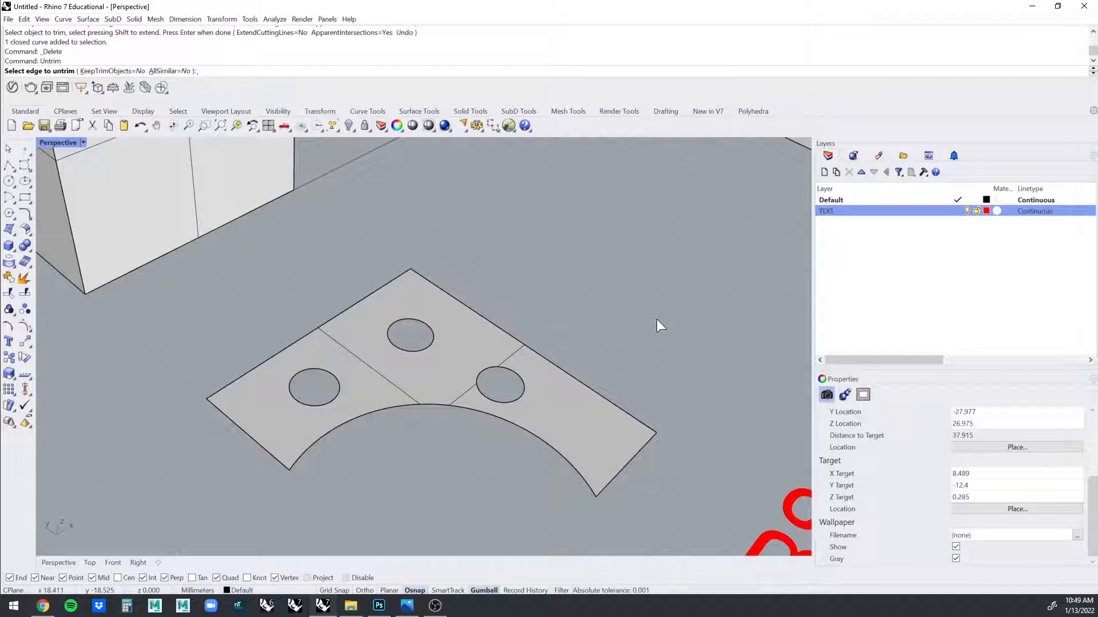
click(514, 398)
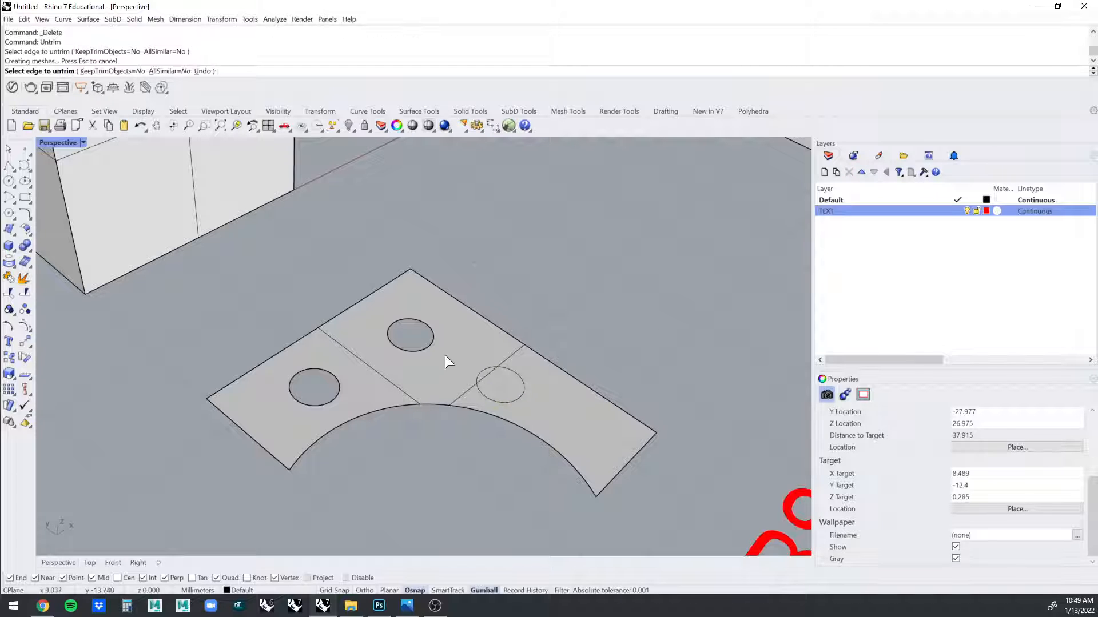
click(431, 345)
click(341, 389)
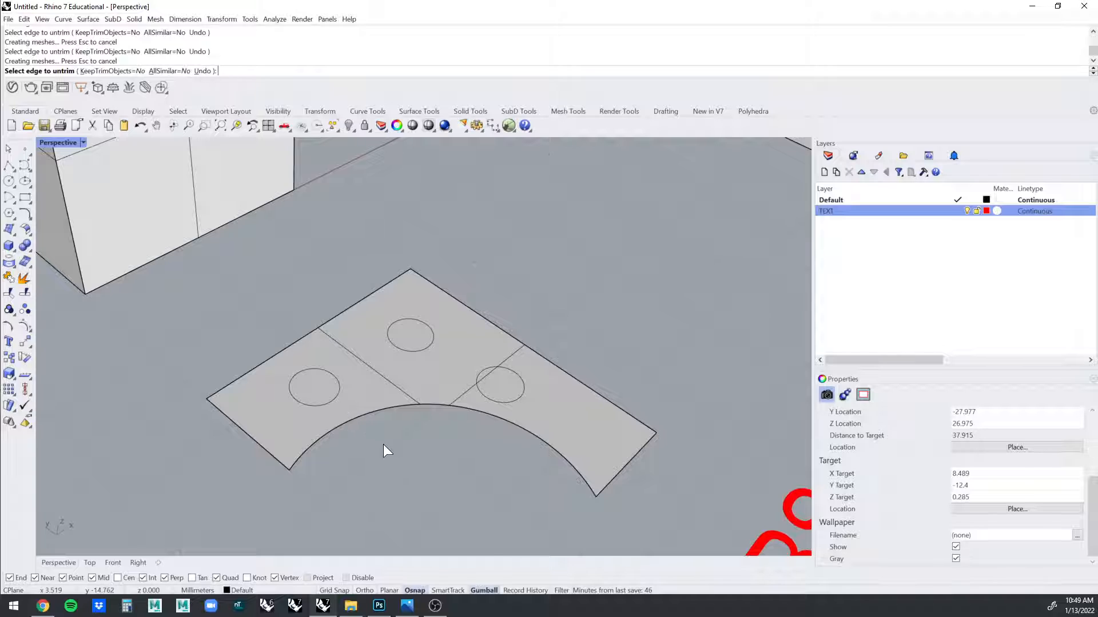
Untrim the sample plane's large curved edge, undo that untrim, and end the Untrim command.
scroll(383, 444, down, 5)
click(432, 439)
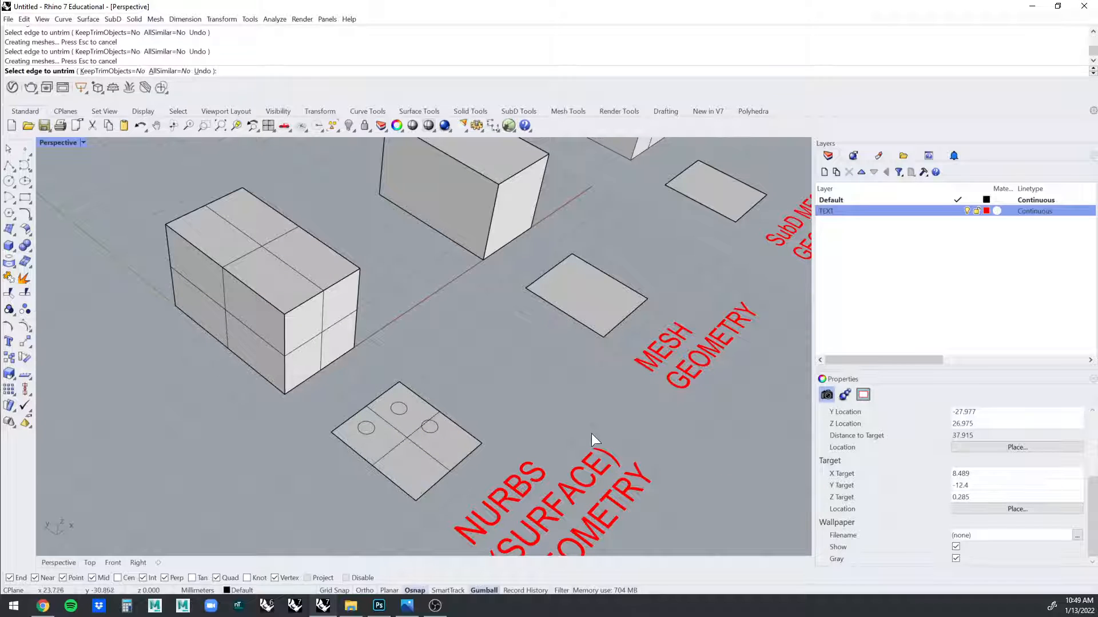
key(ctrl+z)
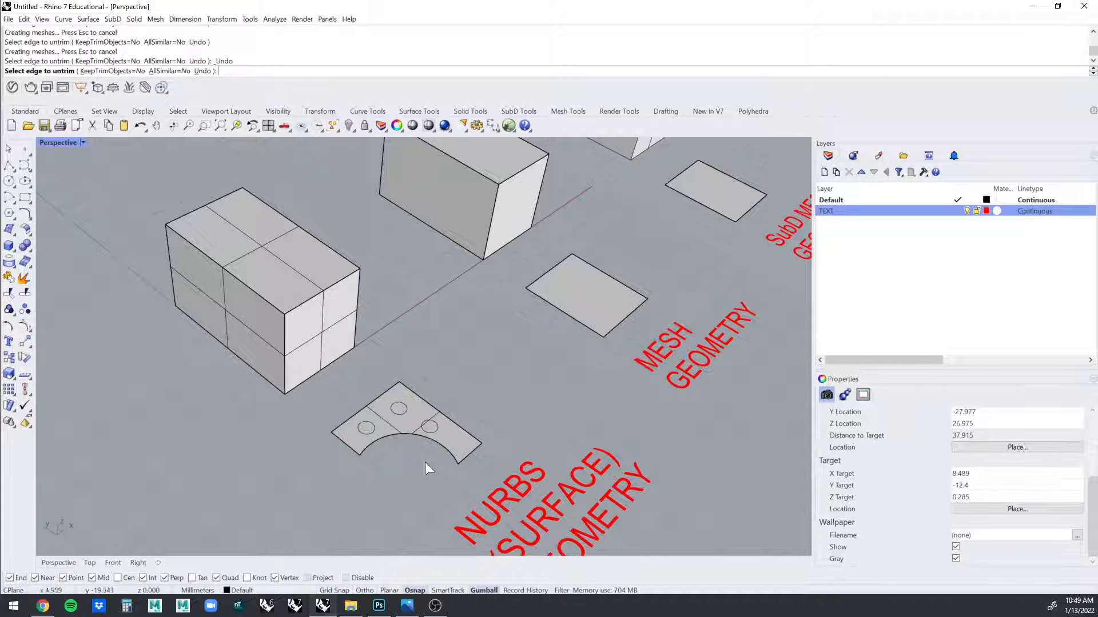
key(Escape)
Delete the partly trimmed NURBS sample plane together with its three small circles.
click(400, 431)
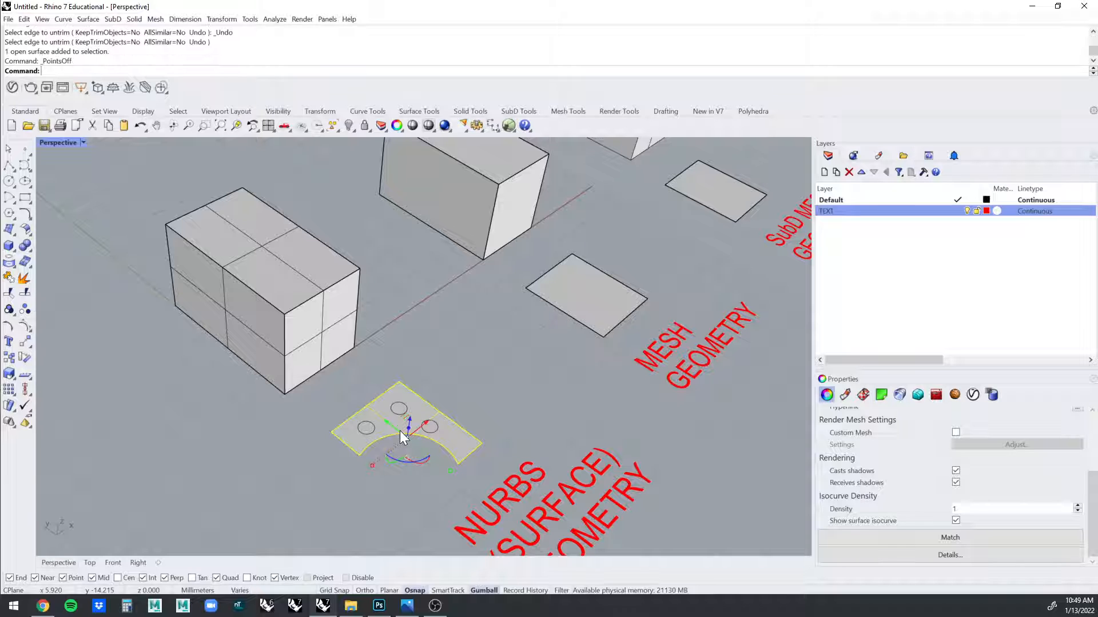
key(Escape)
scroll(429, 422, up, 2)
shift+right_drag(403, 433, 481, 366)
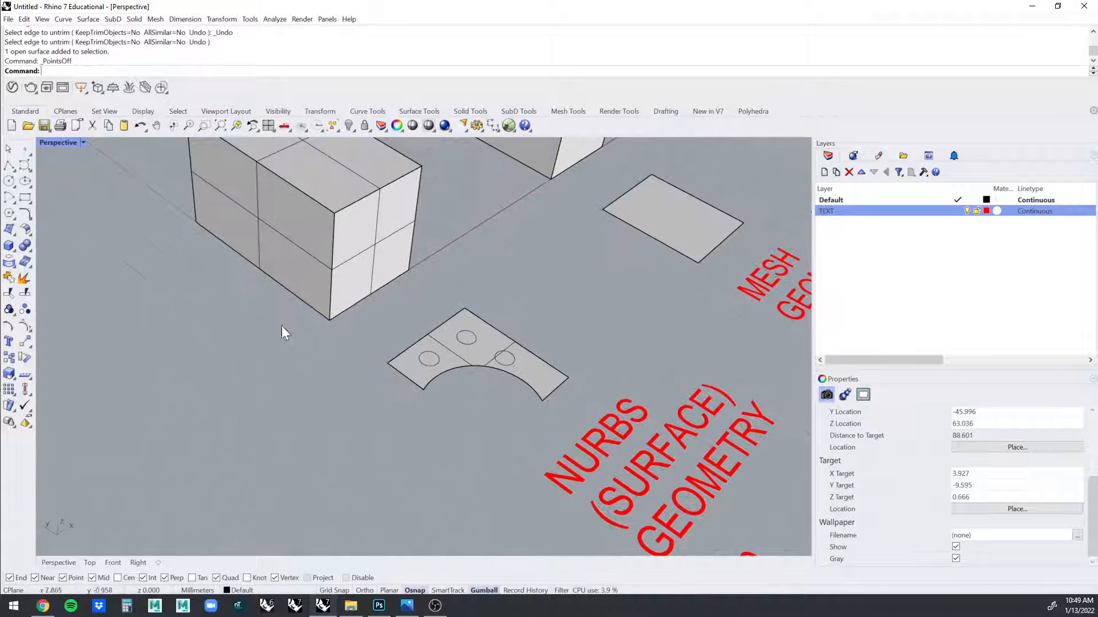
scroll(445, 312, up, 10)
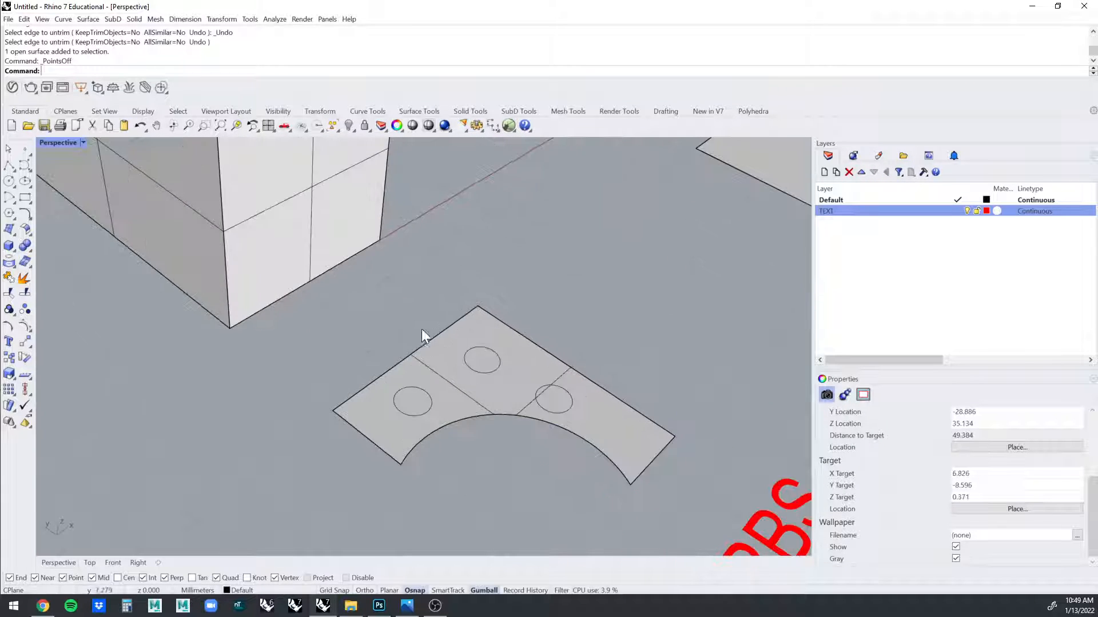
shift+right_drag(555, 392, 515, 359)
scroll(575, 428, down, 6)
shift+right_drag(575, 428, 550, 390)
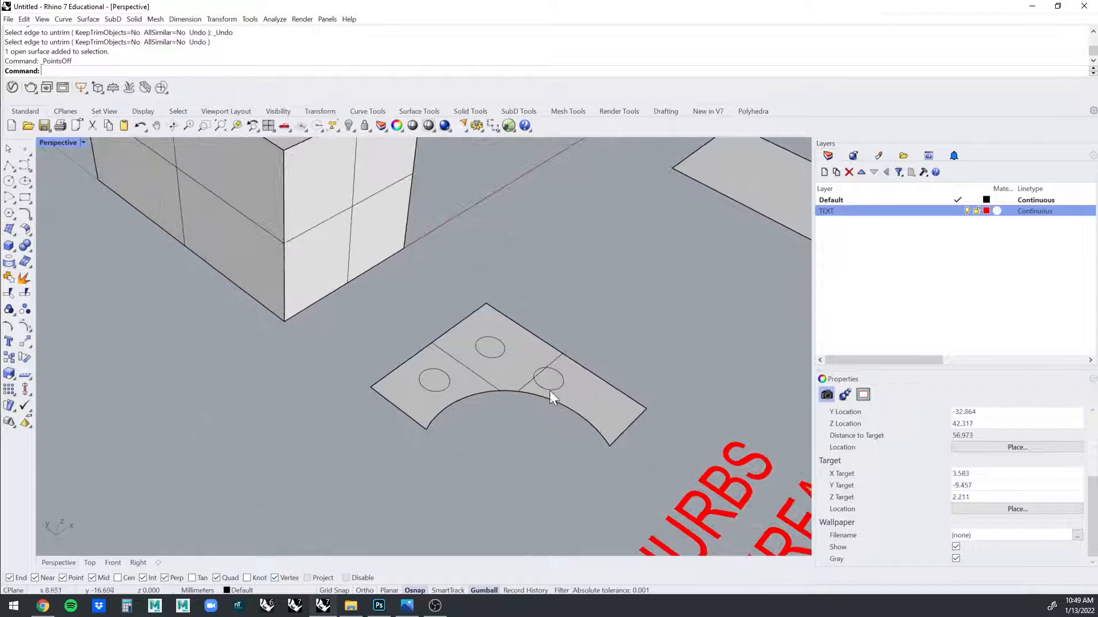
drag(601, 316, 376, 470)
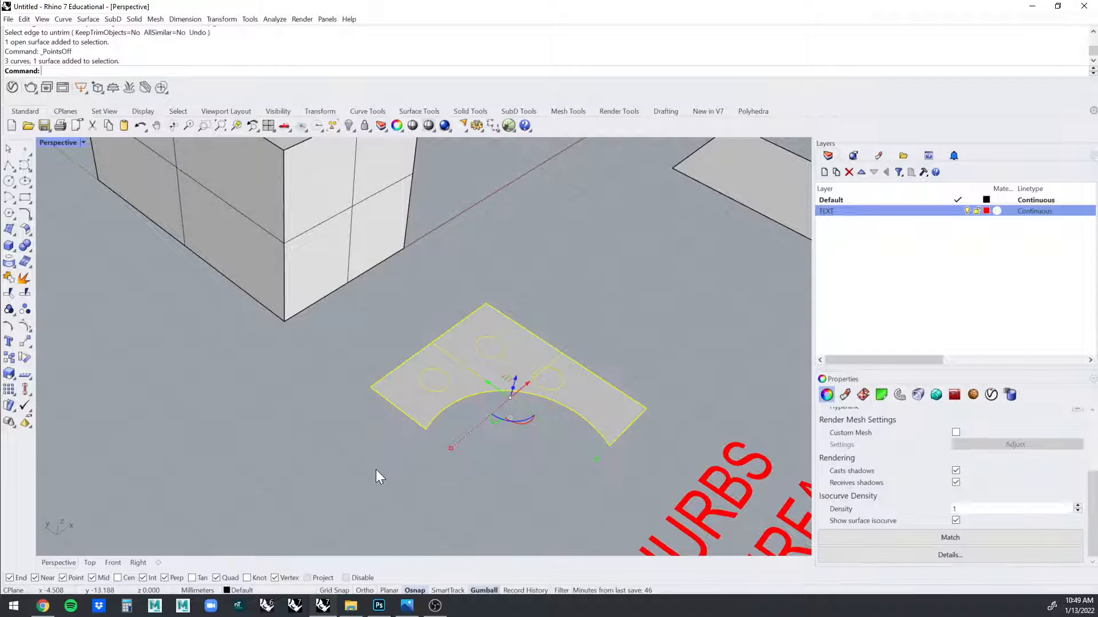
key(Delete)
Undo the deletions, untrims and trims to bring back the full NURBS sample plane with its large and small circles.
shift+right_drag(472, 423, 430, 357)
scroll(447, 366, down, 5)
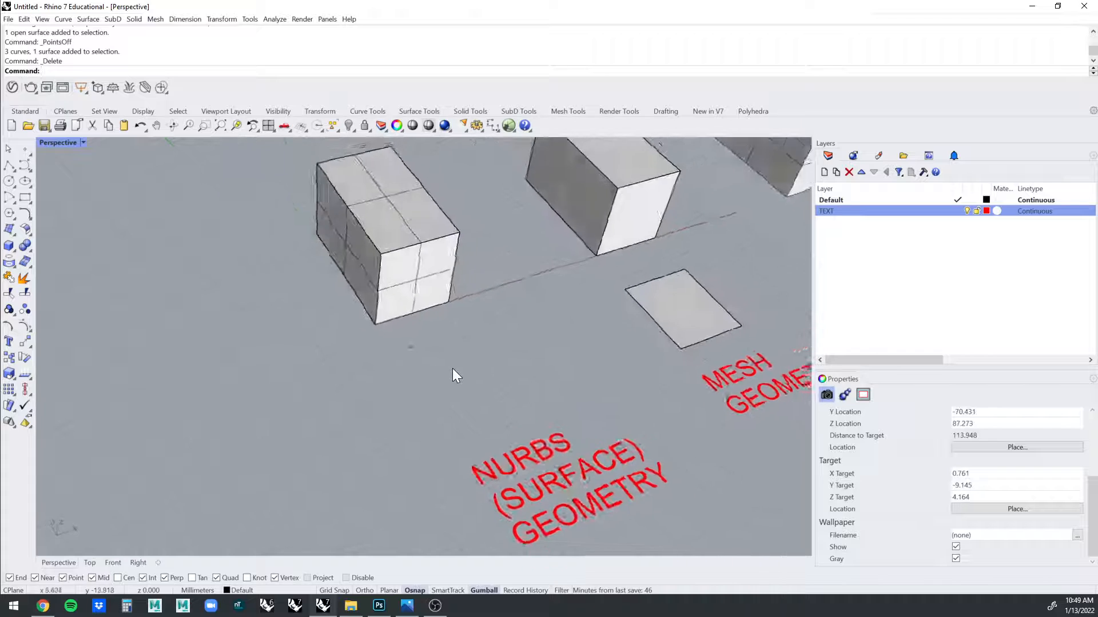
scroll(455, 372, down, 3)
scroll(458, 369, up, 3)
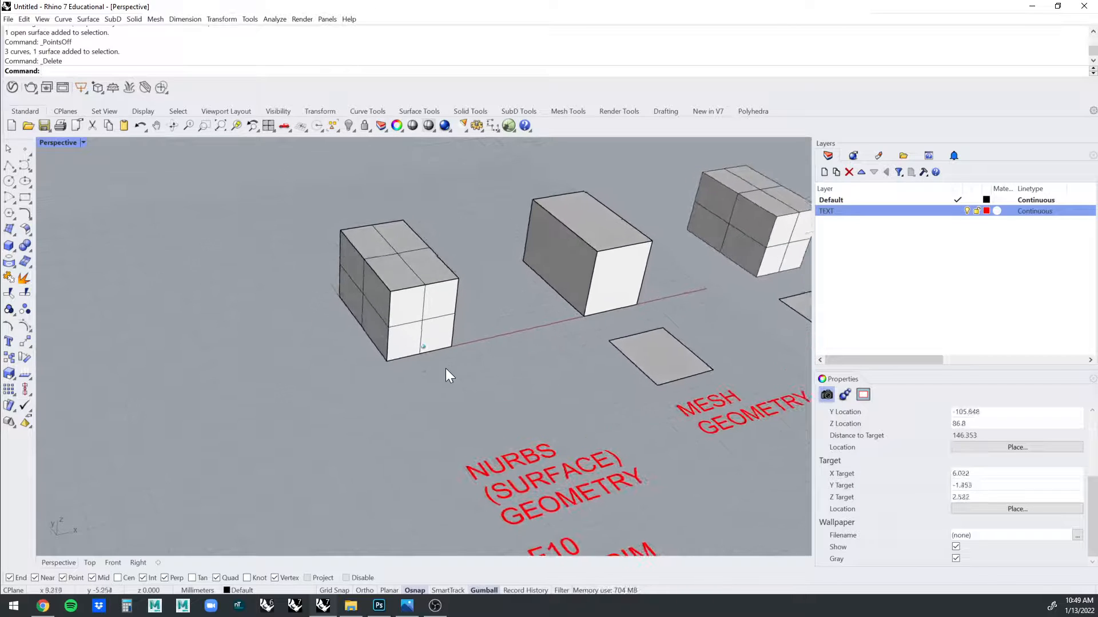
scroll(449, 375, up, 1)
click(409, 318)
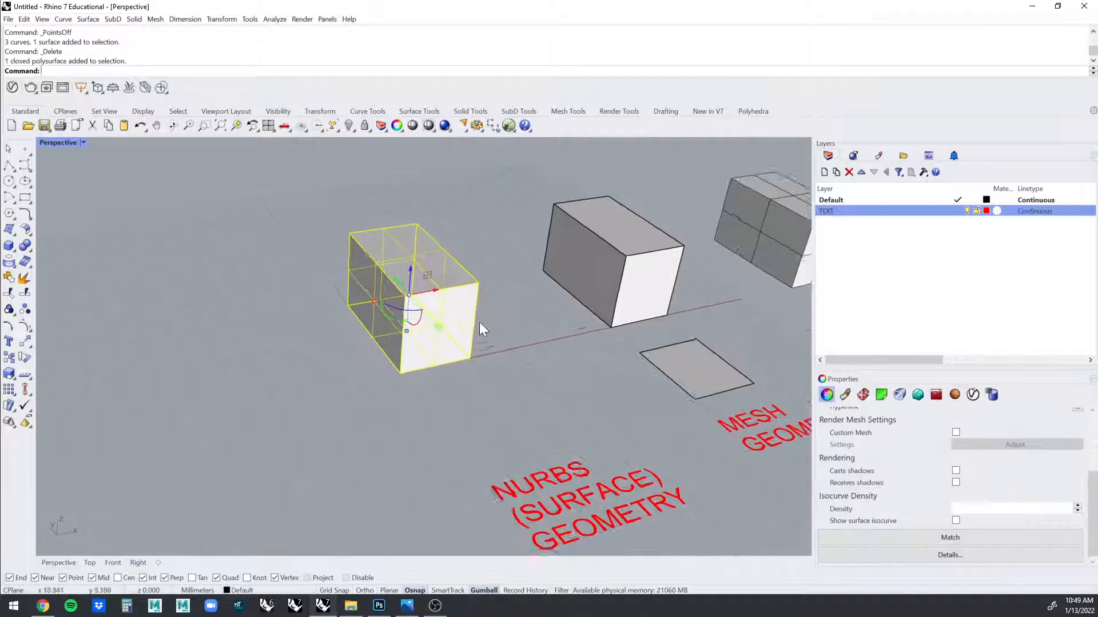
scroll(479, 321, up, 3)
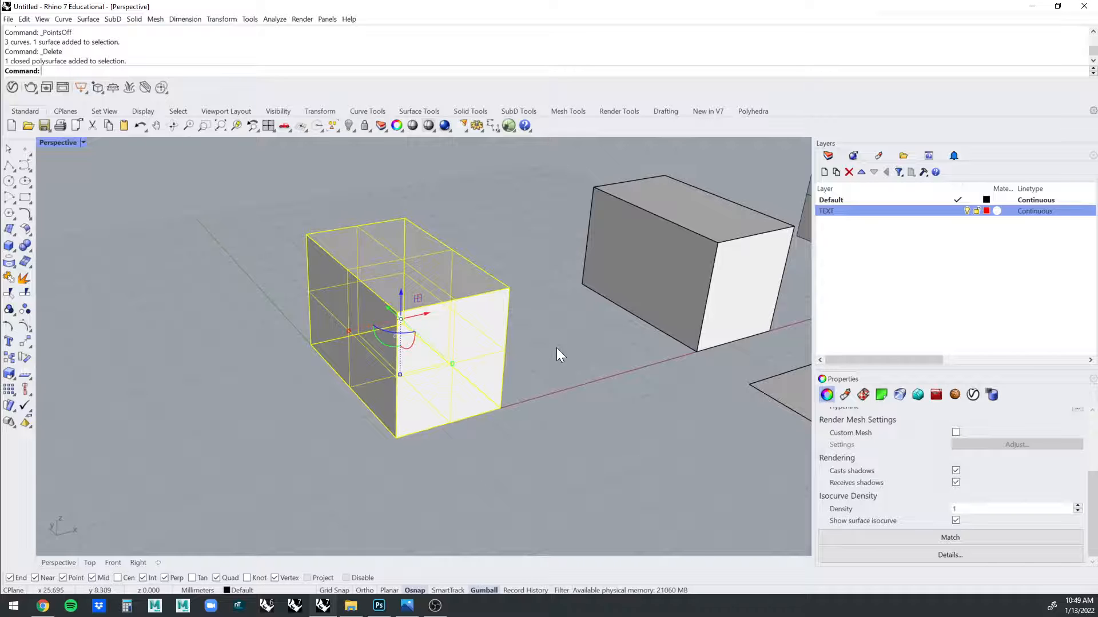
key(ctrl+z)
key(ctrl+z)
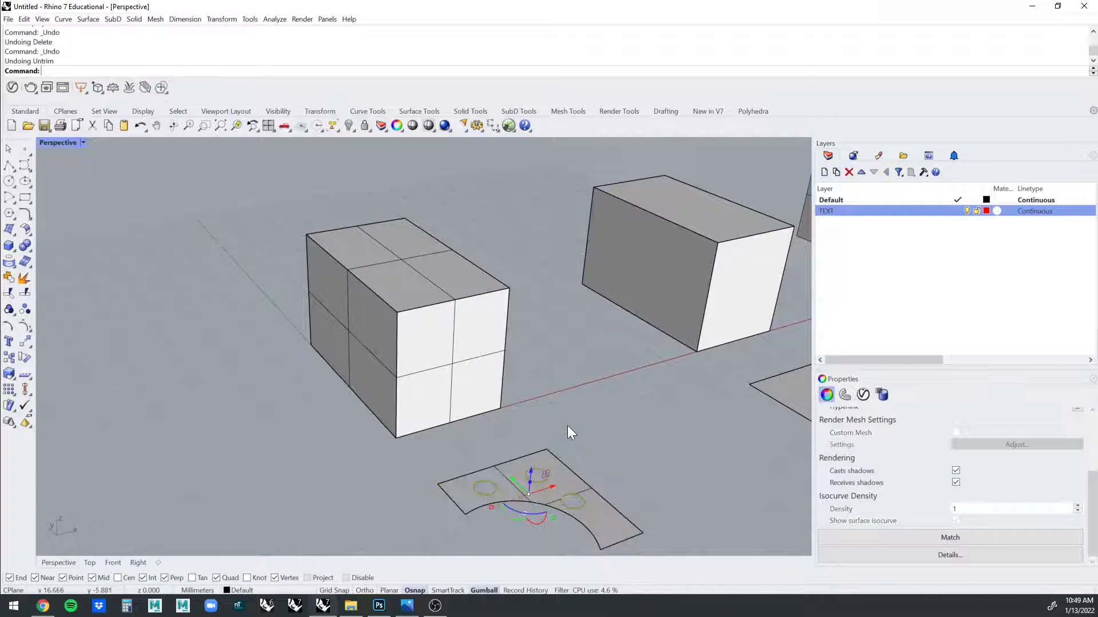
shift+right_drag(600, 446, 519, 314)
key(Escape)
Delete the sample plane together with the circles and selected curve points, and undo that deletion.
drag(392, 454, 402, 427)
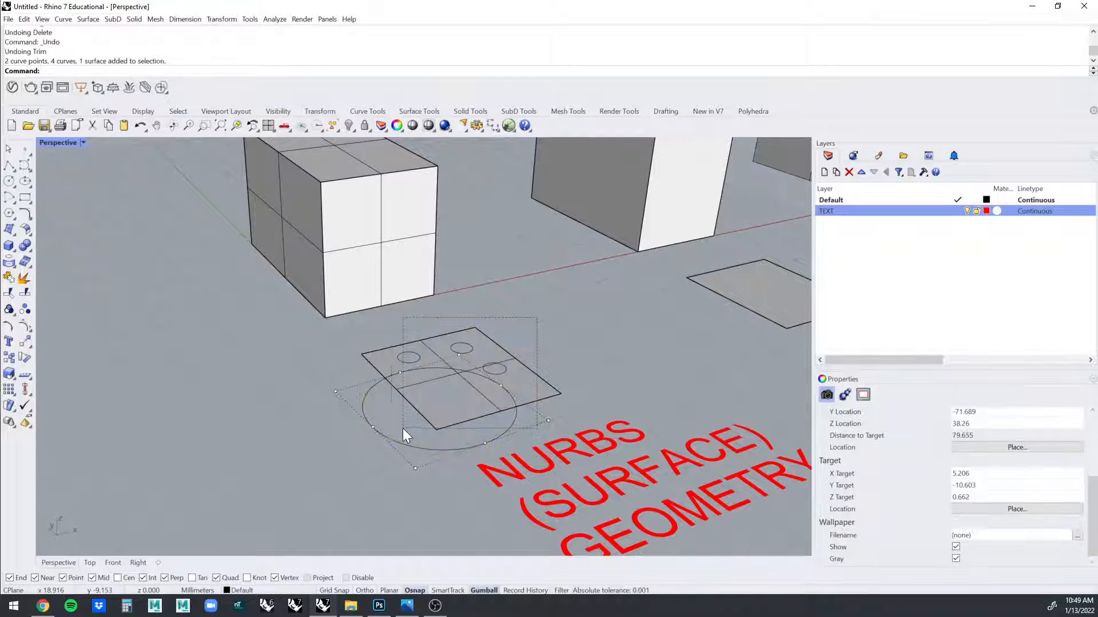
key(Delete)
key(Escape)
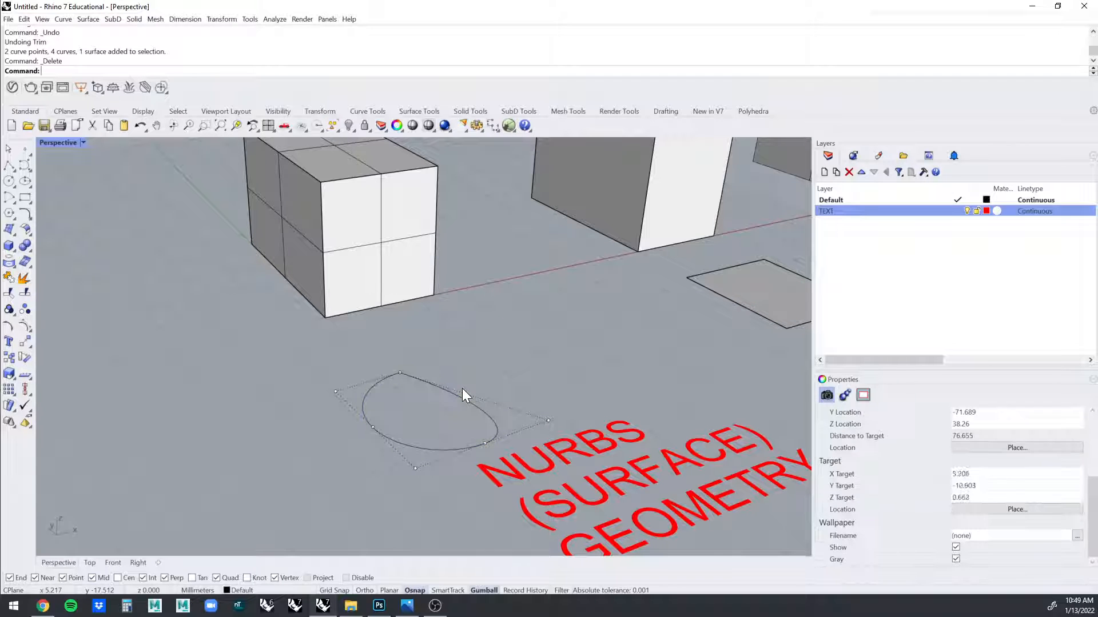
key(ctrl+z)
Delete the large circle and the three small circles, keeping the NURBS sample plane.
click(498, 435)
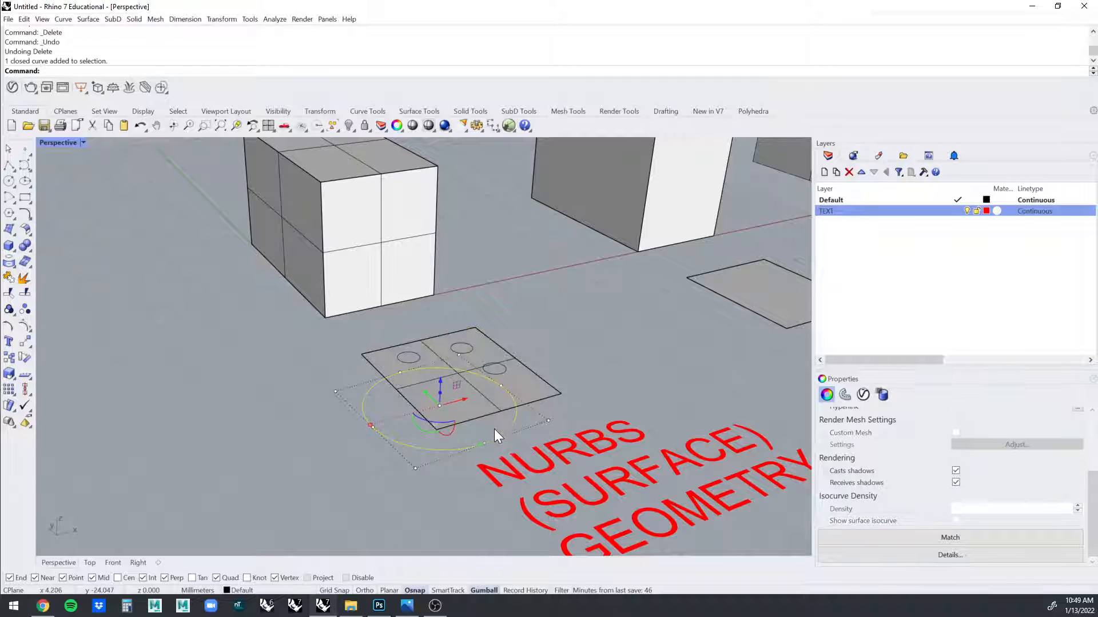
key(Delete)
shift+right_drag(494, 429, 308, 421)
scroll(276, 432, down, 2)
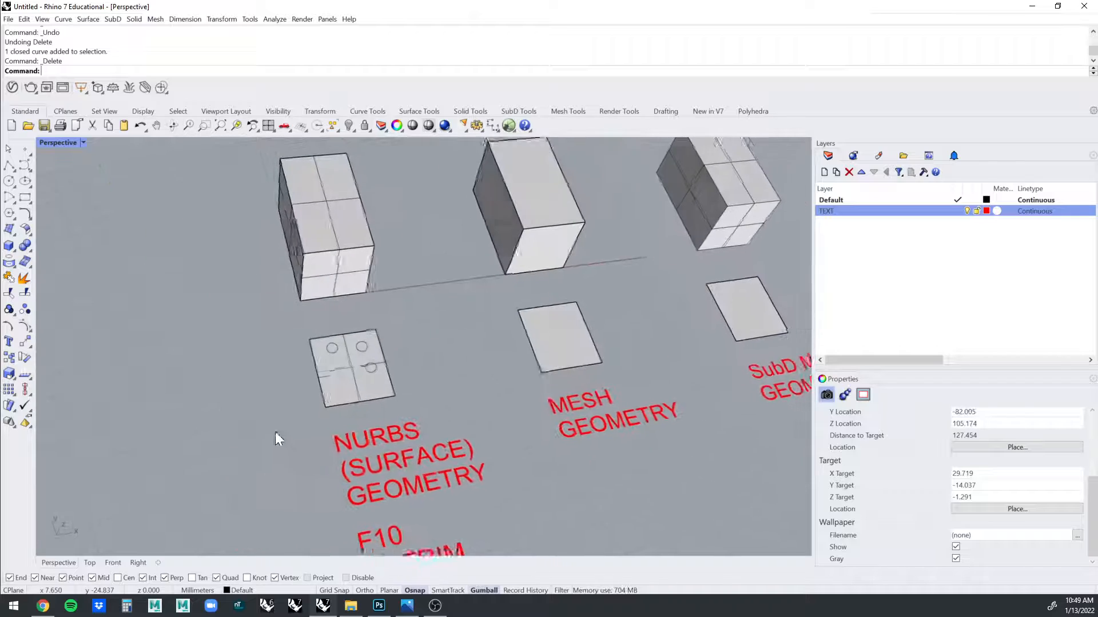
drag(269, 416, 437, 334)
scroll(237, 460, up, 4)
scroll(267, 417, down, 2)
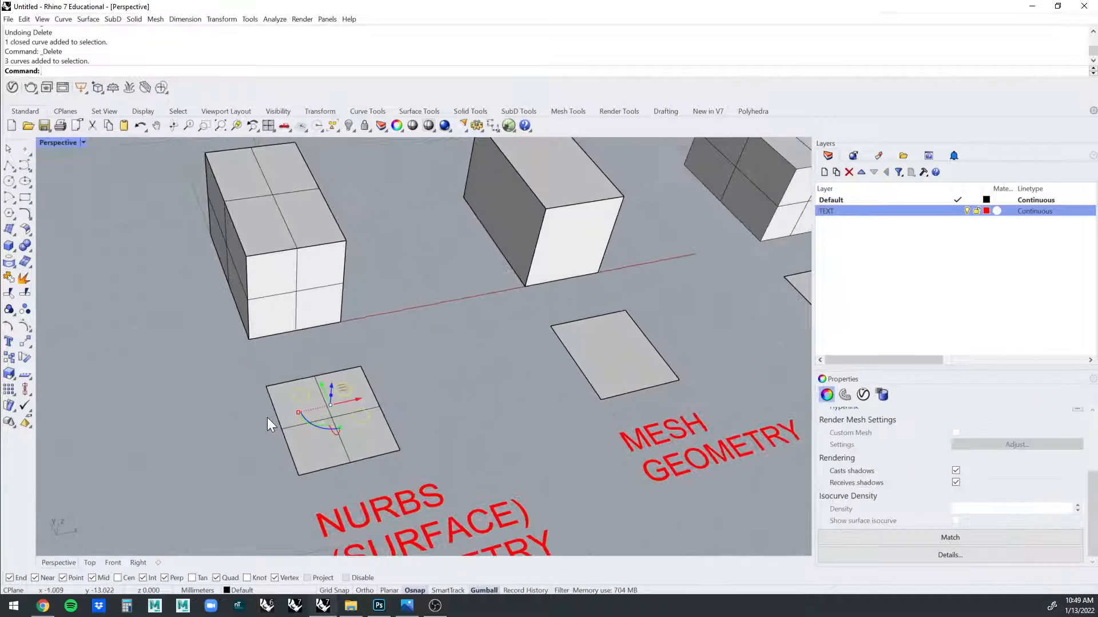
key(Delete)
right_drag(266, 417, 386, 375)
scroll(442, 359, down, 5)
scroll(385, 375, down, 3)
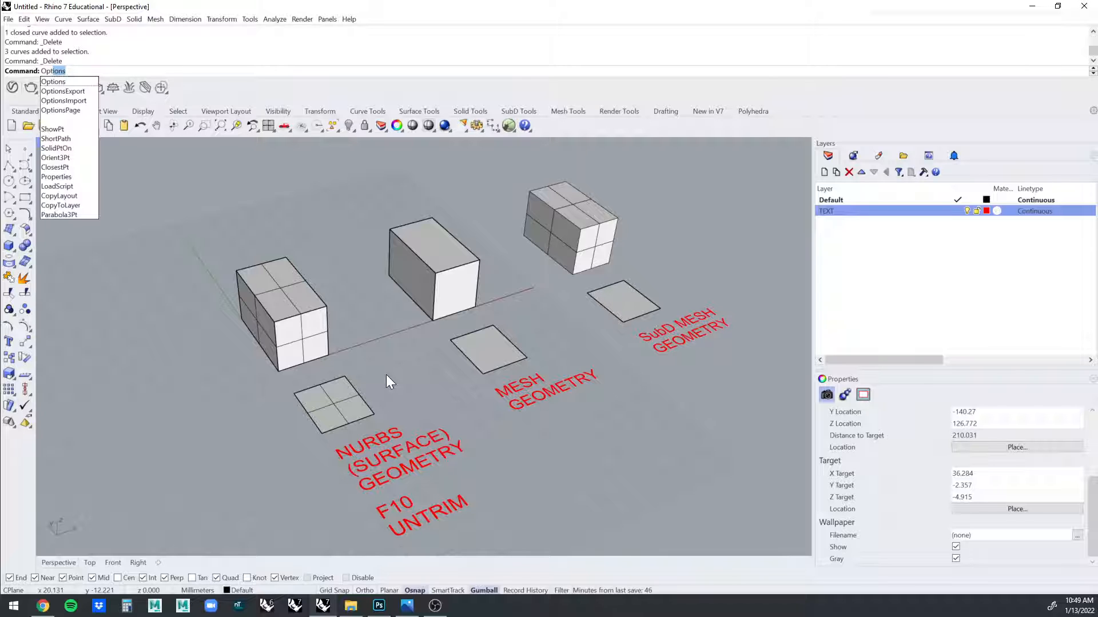
key(Return)
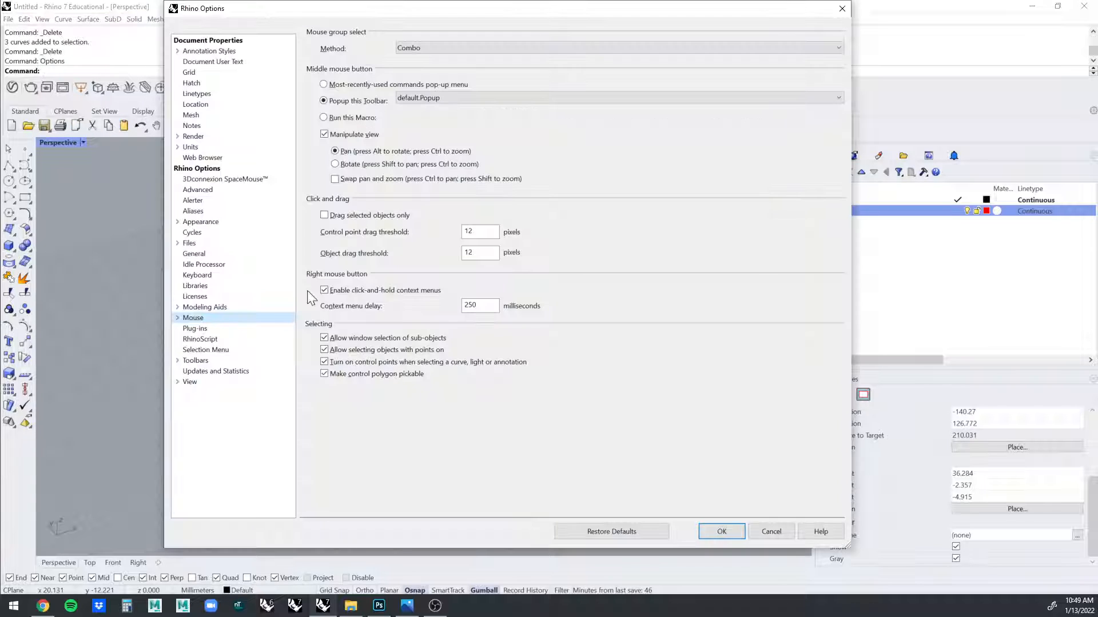
click(842, 8)
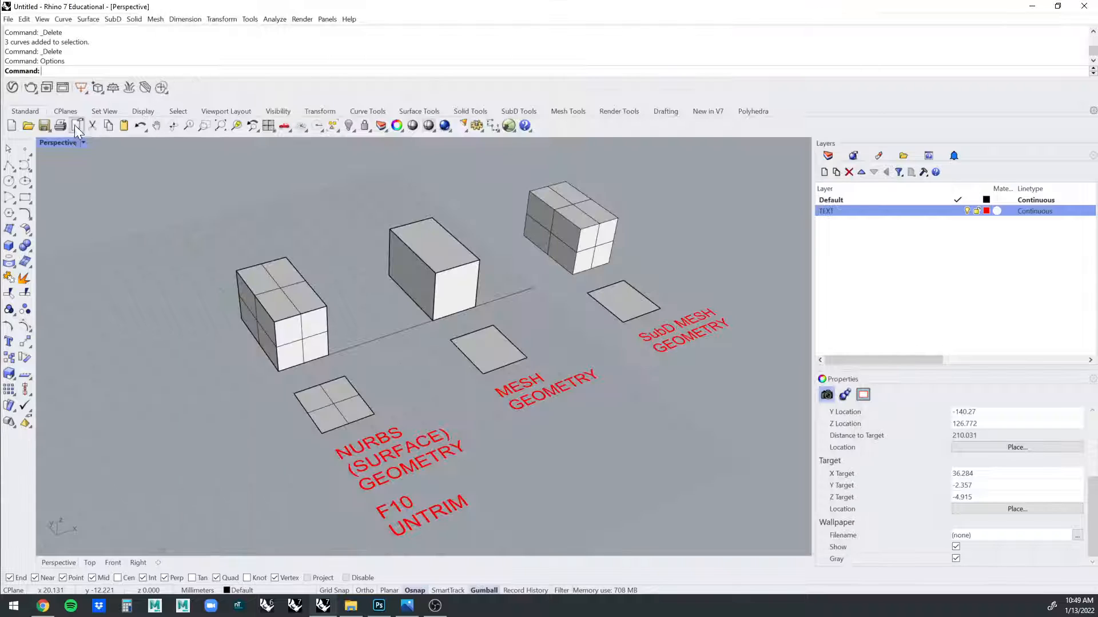
Open the Perspective viewport's display options for the Shaded display mode.
click(83, 143)
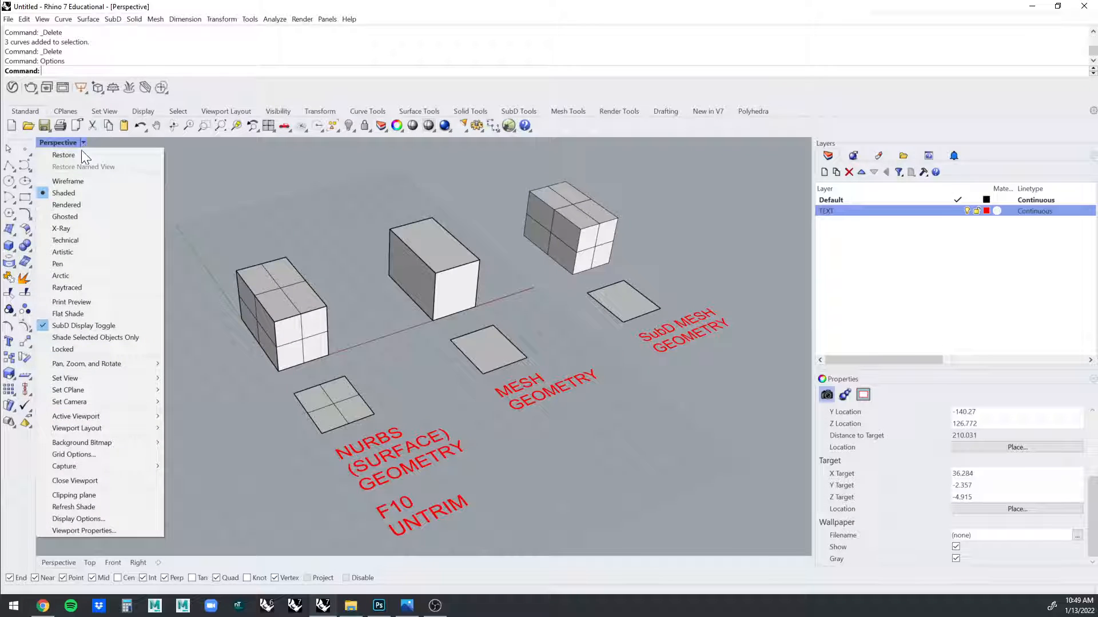
click(103, 519)
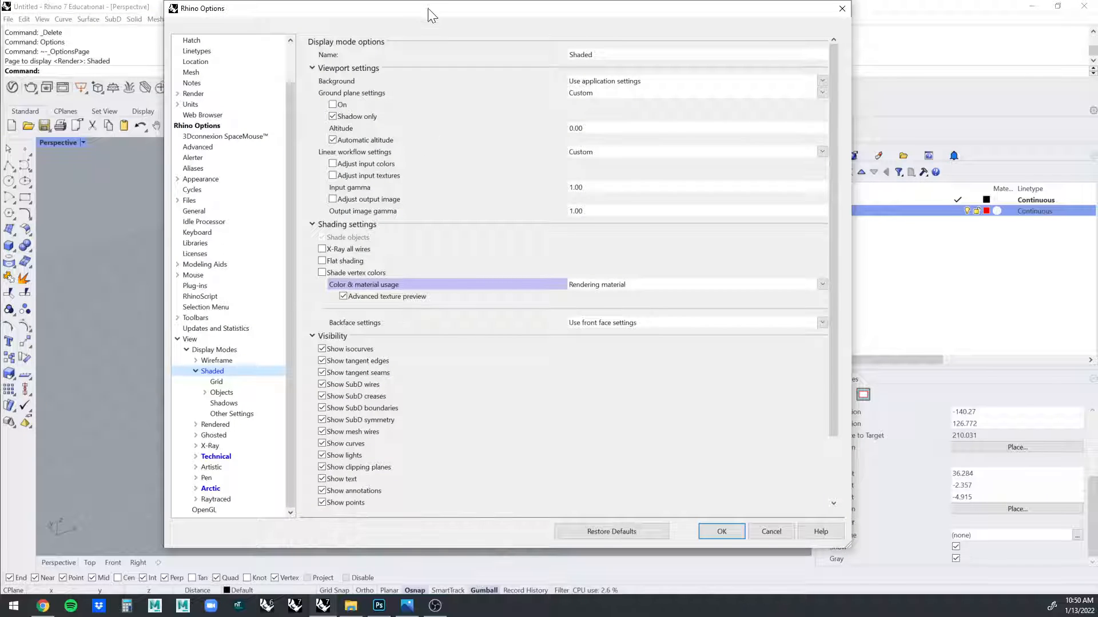
drag(427, 8, 713, 101)
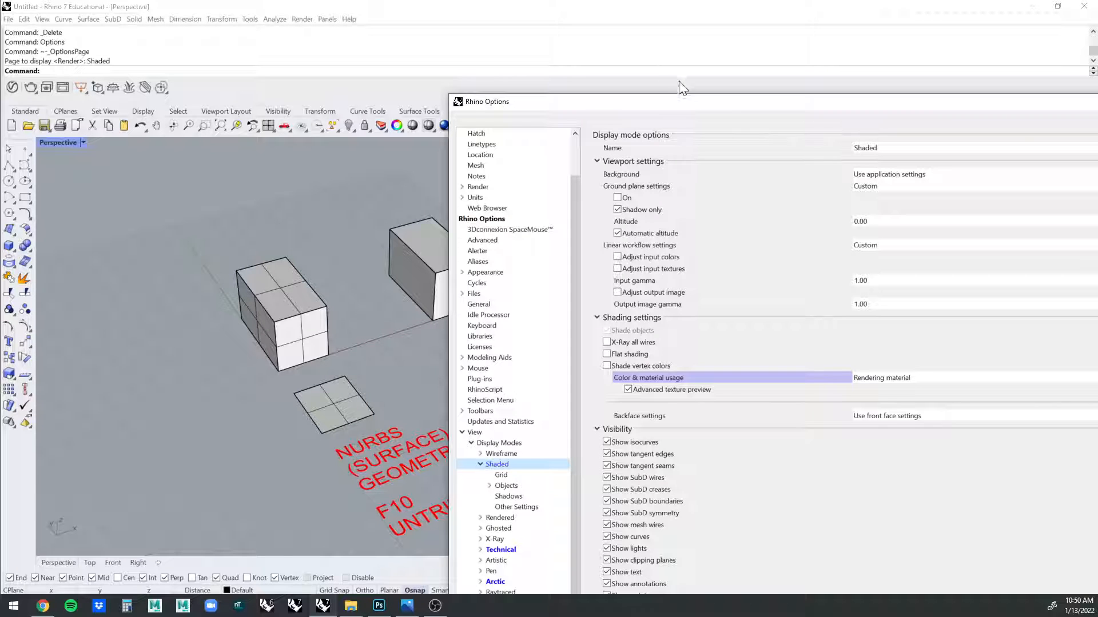
drag(683, 100, 508, 20)
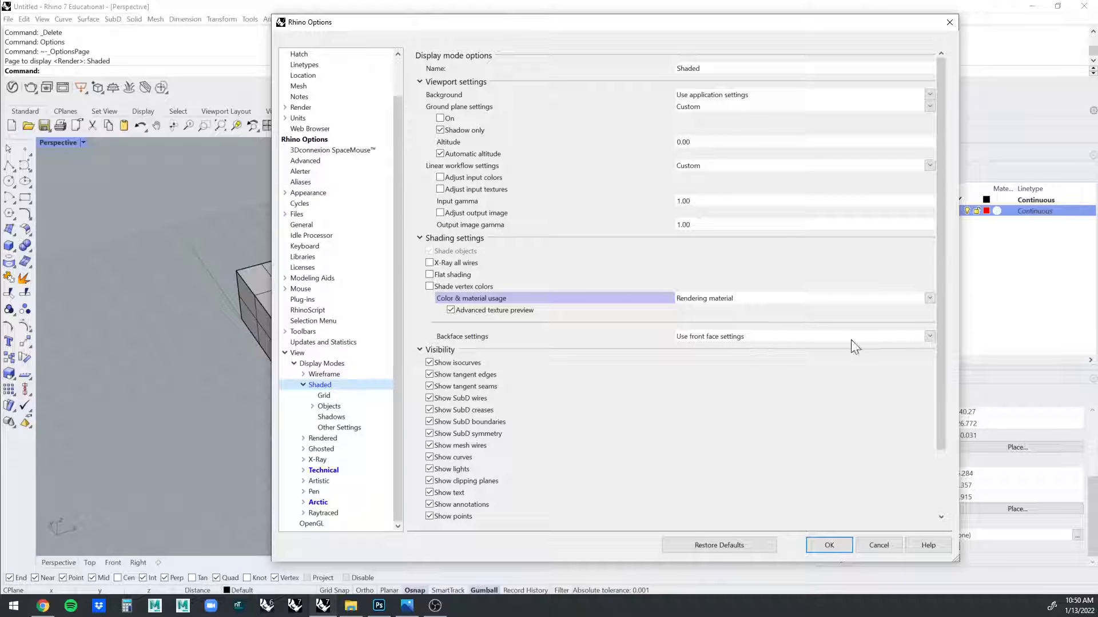
Set the Shaded mode's backface settings to "Single color for all backfaces" and make that colour red.
click(929, 337)
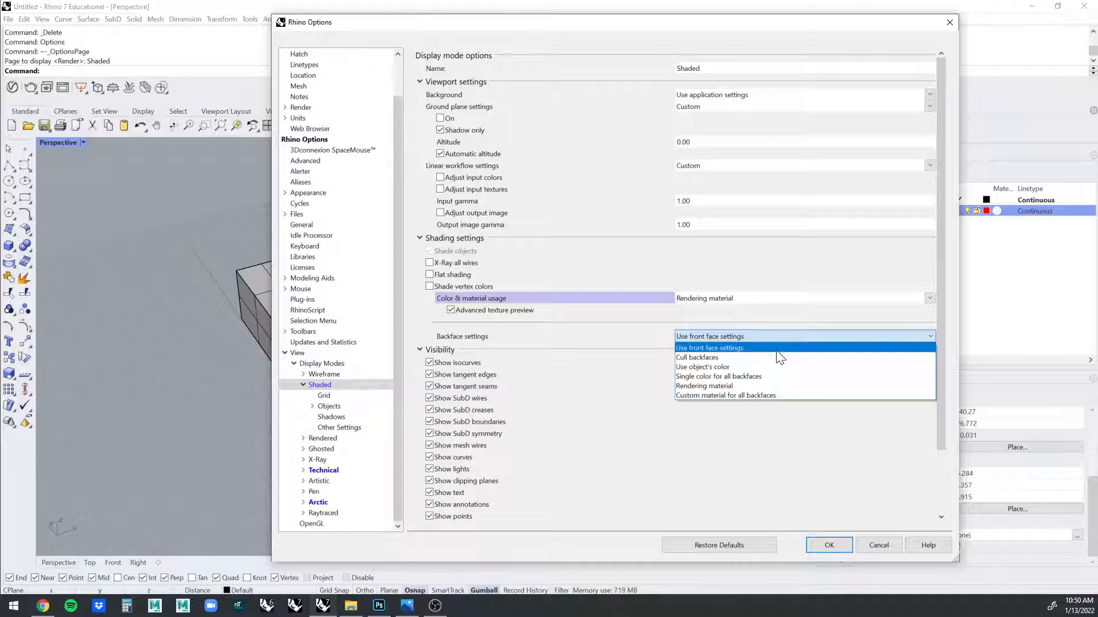
click(773, 377)
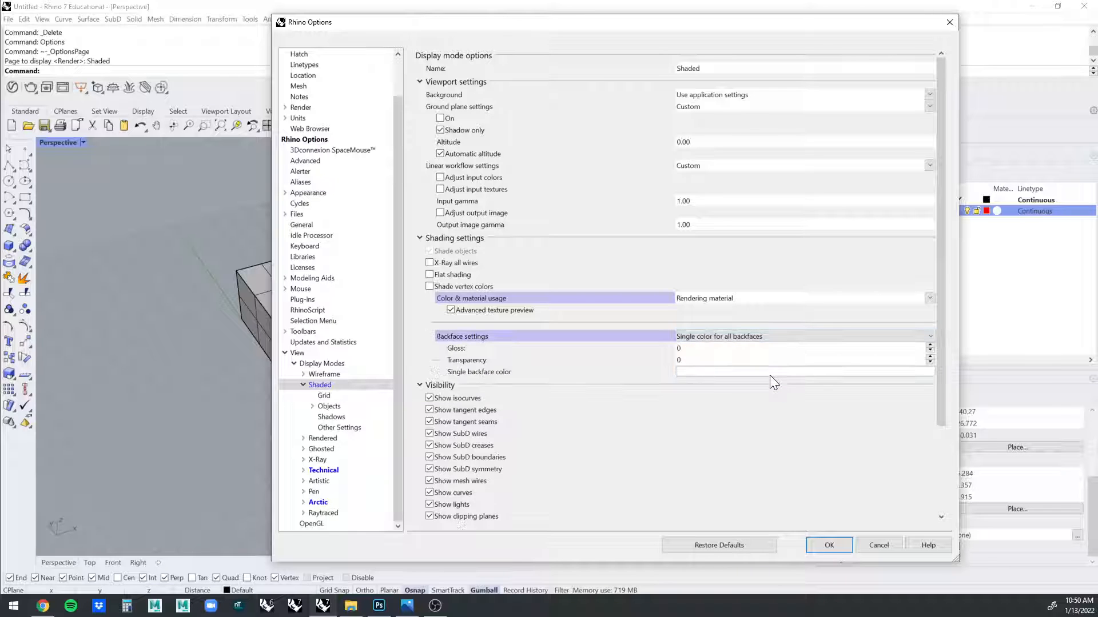
click(704, 371)
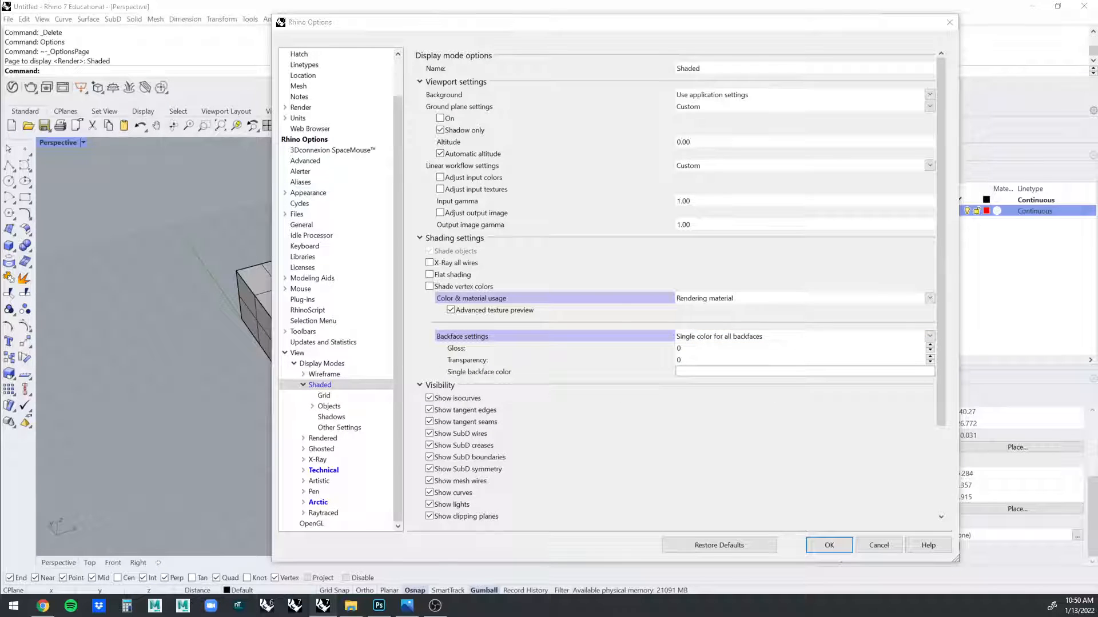
drag(249, 279, 613, 215)
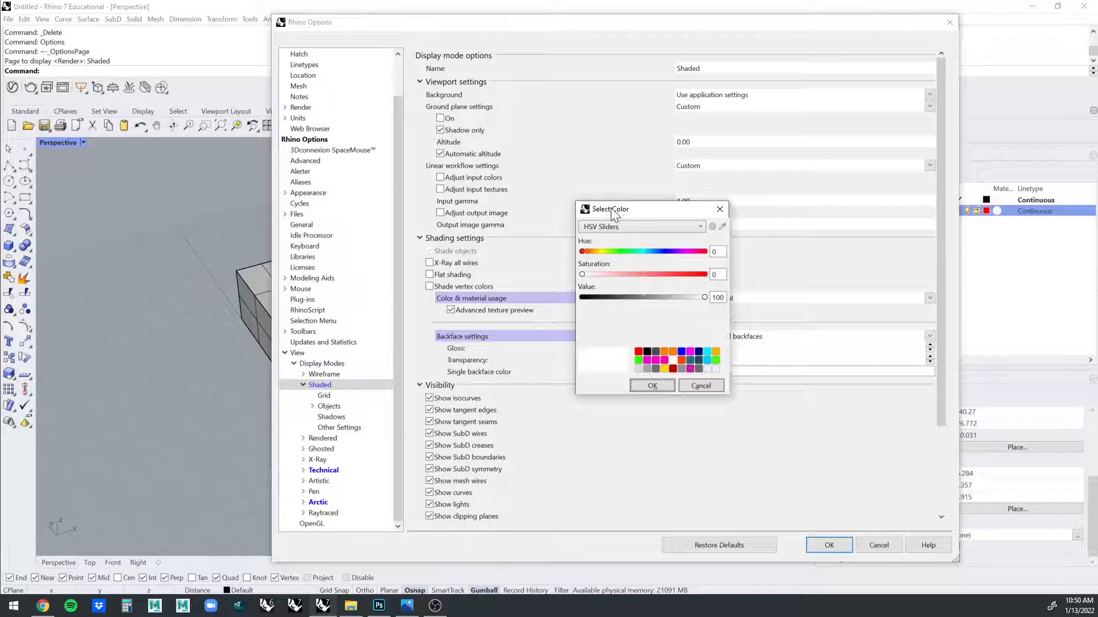
click(689, 369)
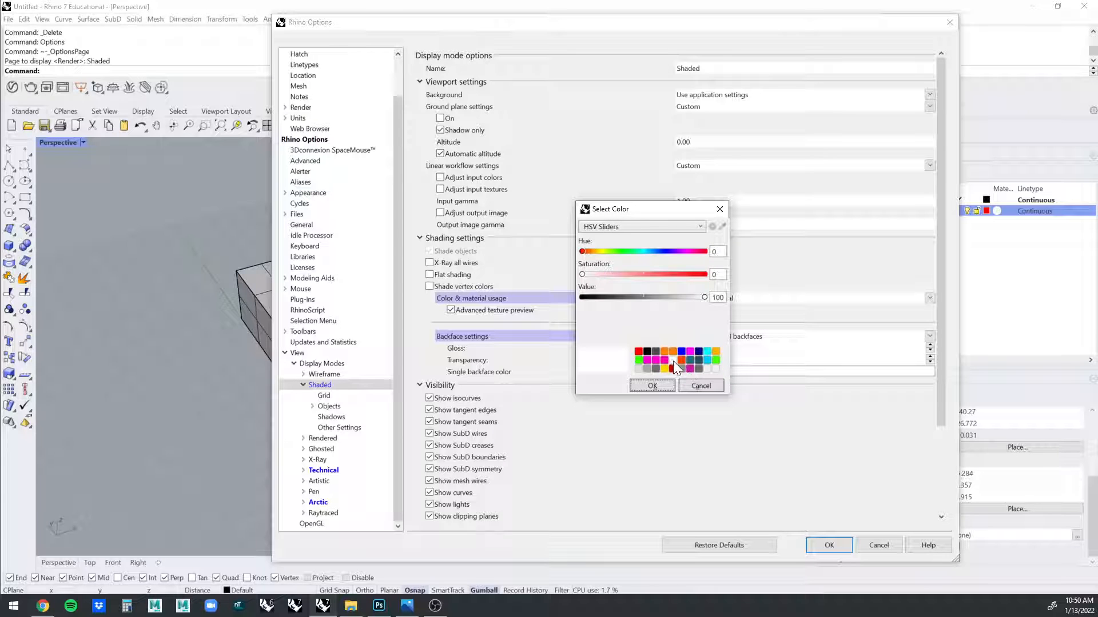
click(638, 352)
click(652, 385)
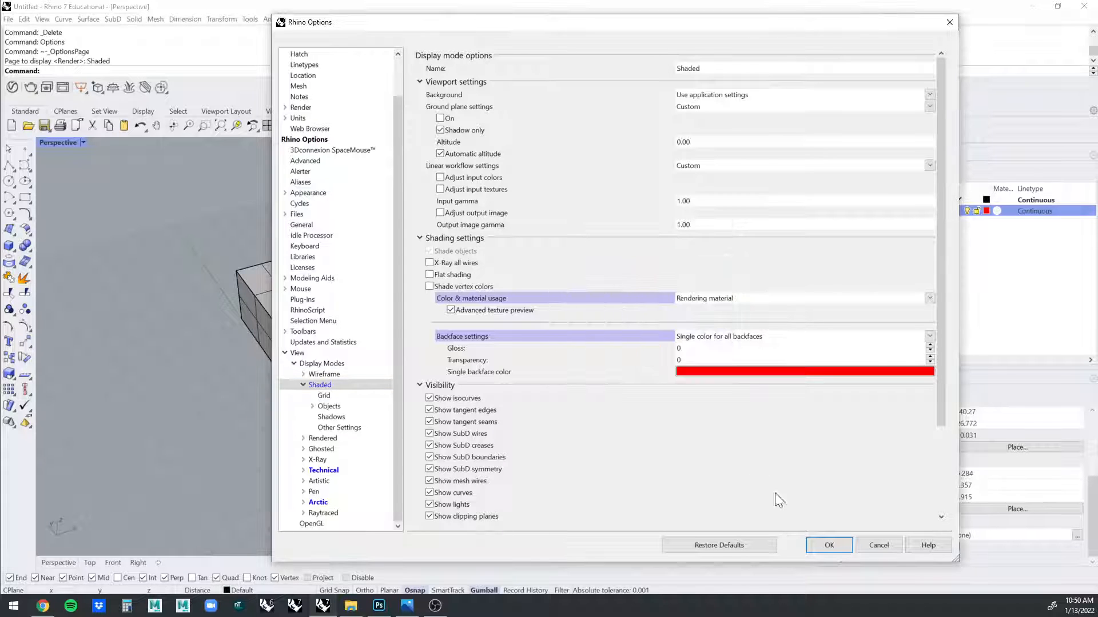
Apply the Shaded mode display options and examine the sample planes and boxes from below for backfaces.
click(828, 545)
right_drag(474, 388, 322, 245)
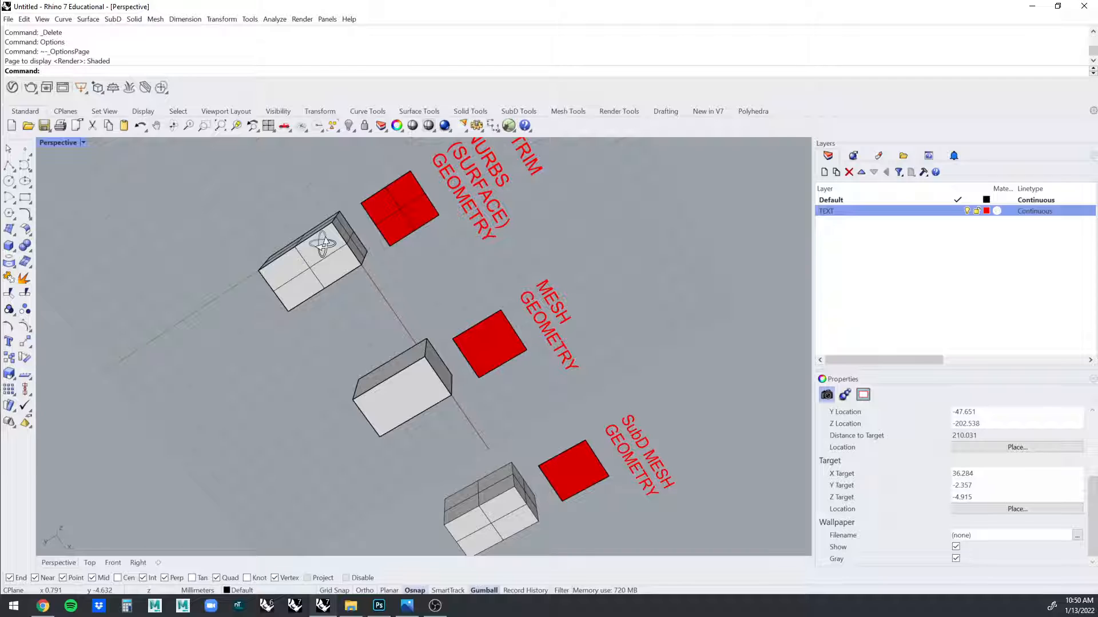
right_drag(323, 245, 588, 333)
scroll(342, 357, up, 3)
scroll(508, 324, up, 2)
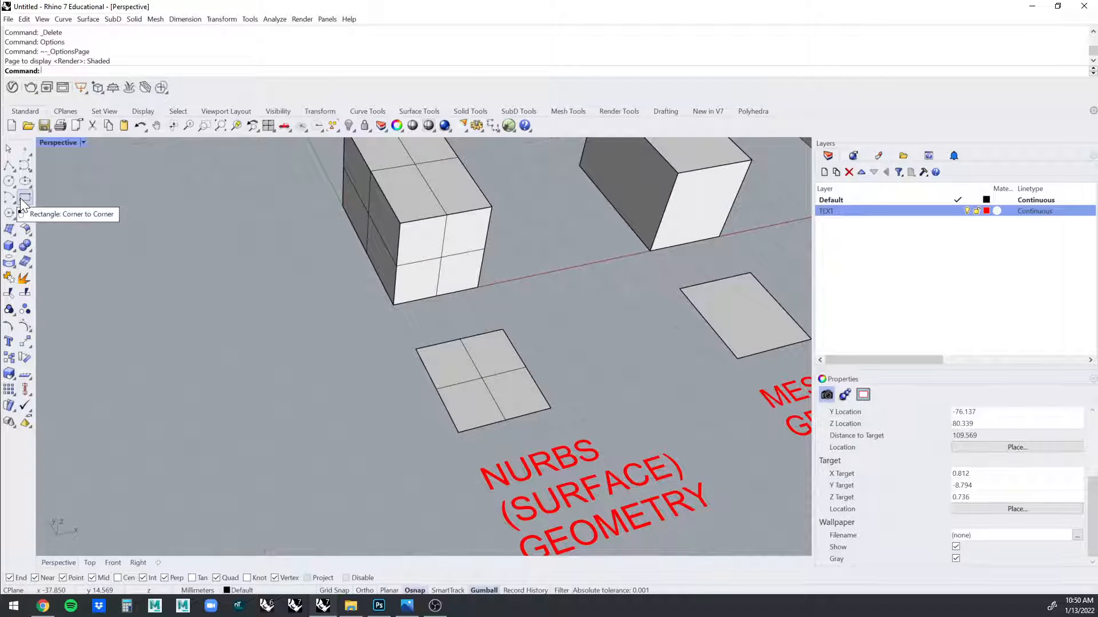
Rotate the NURBS sample plane upside down with the gumball to examine its backface, and undo the rotation.
click(440, 403)
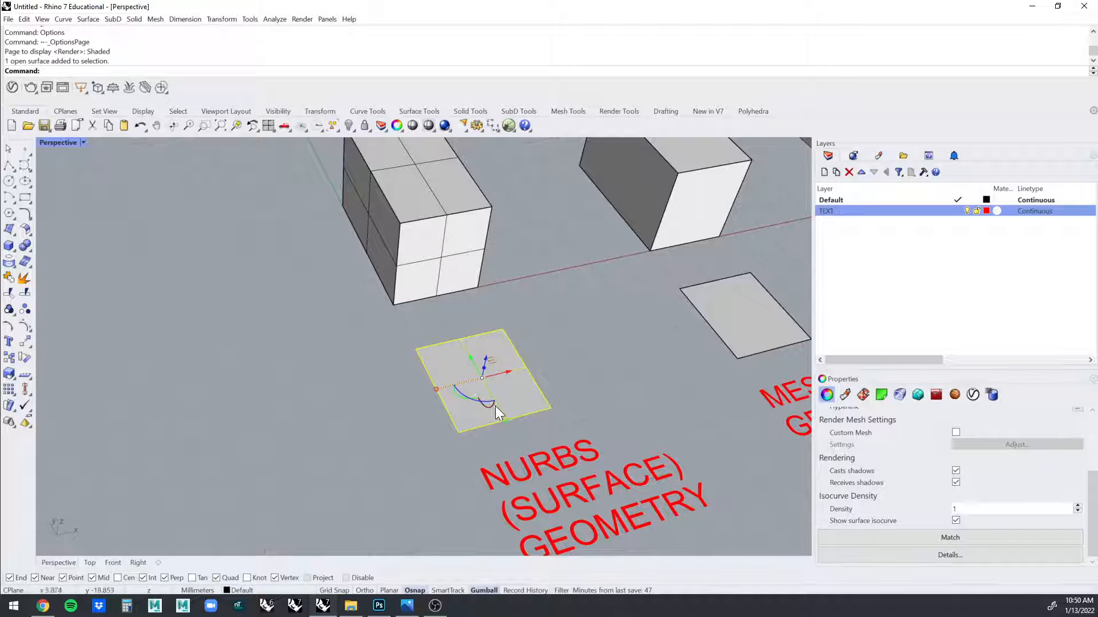
drag(458, 400, 500, 366)
click(573, 356)
right_drag(573, 357, 583, 355)
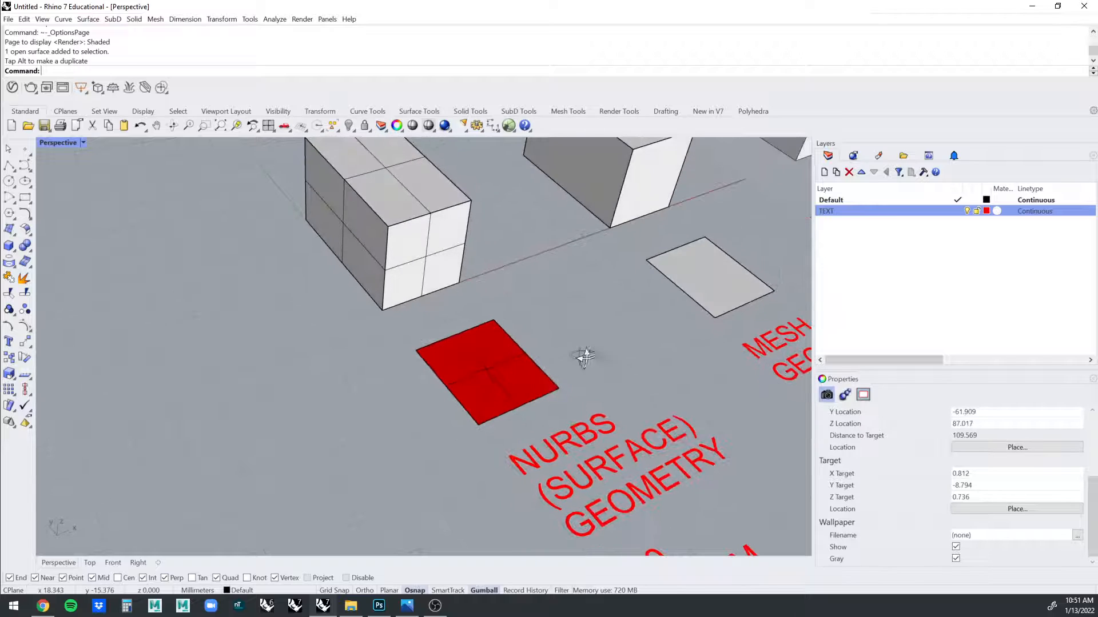
scroll(583, 356, down, 5)
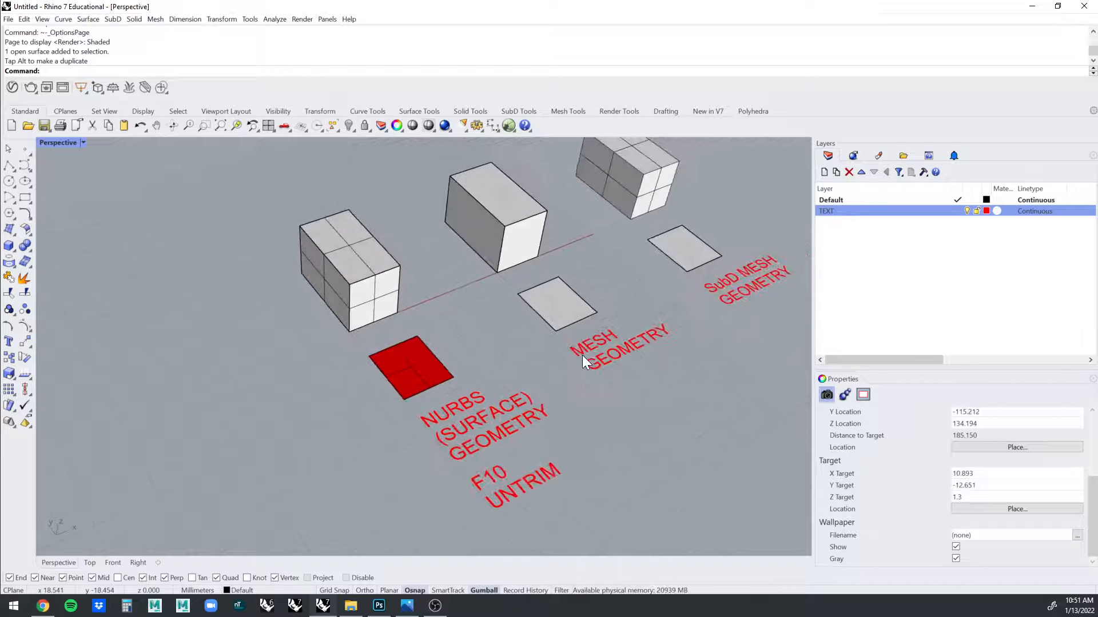
scroll(582, 355, up, 5)
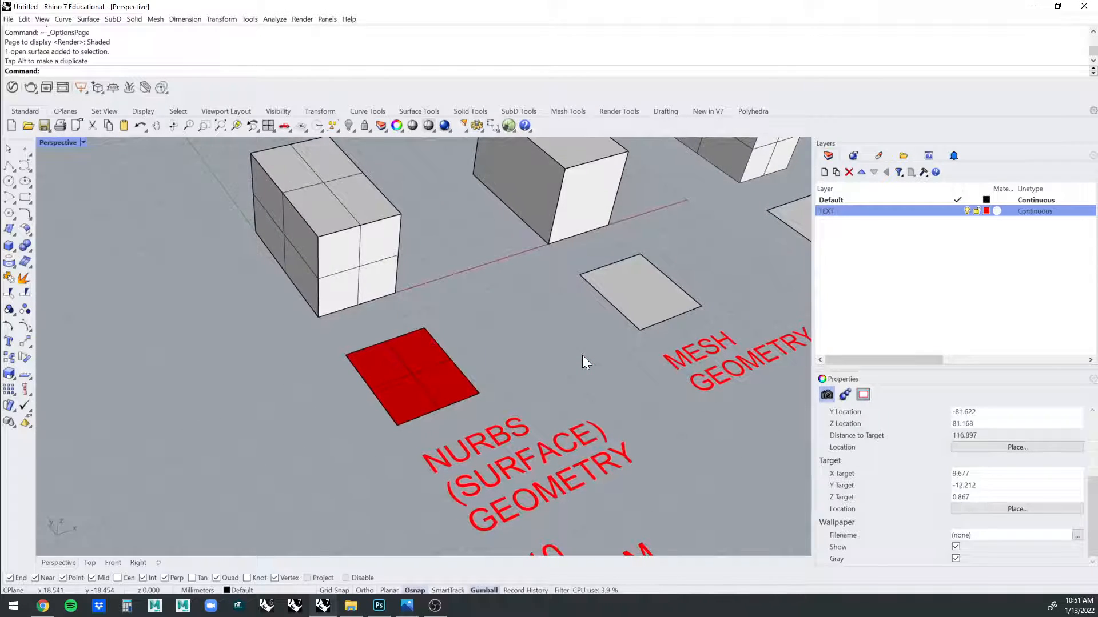
shift+right_drag(578, 354, 599, 356)
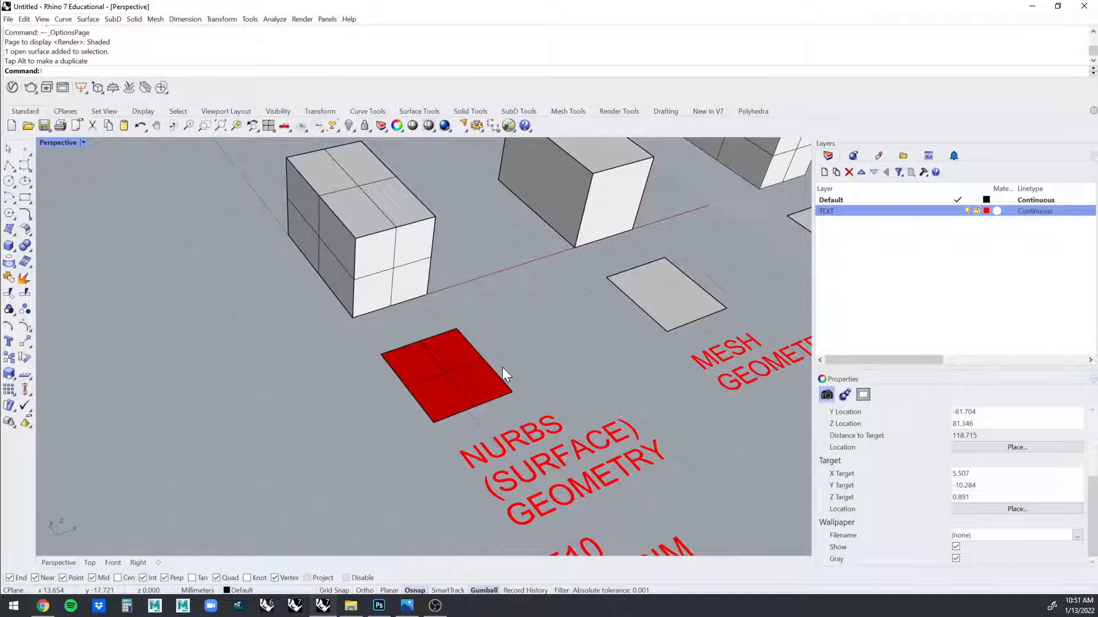
scroll(502, 367, down, 1)
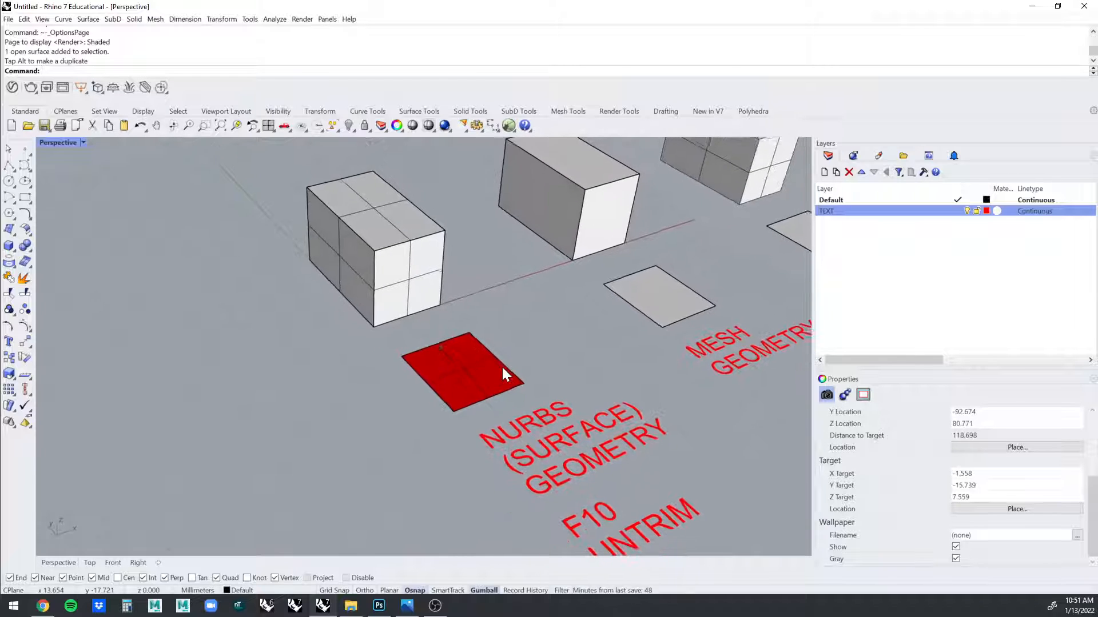
right_drag(541, 382, 544, 373)
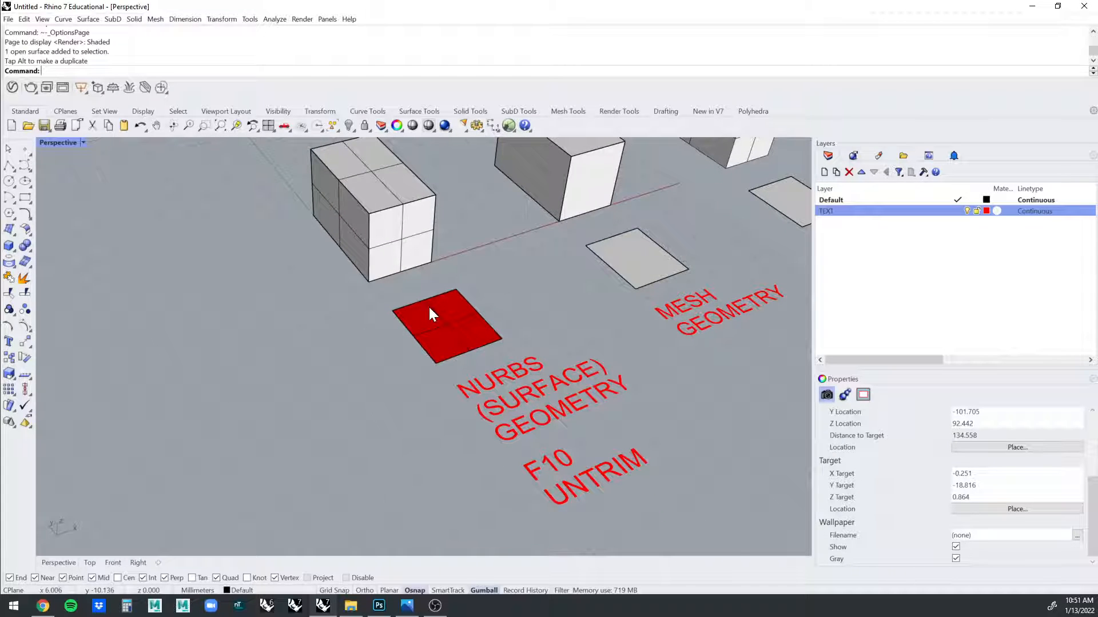
key(ctrl+z)
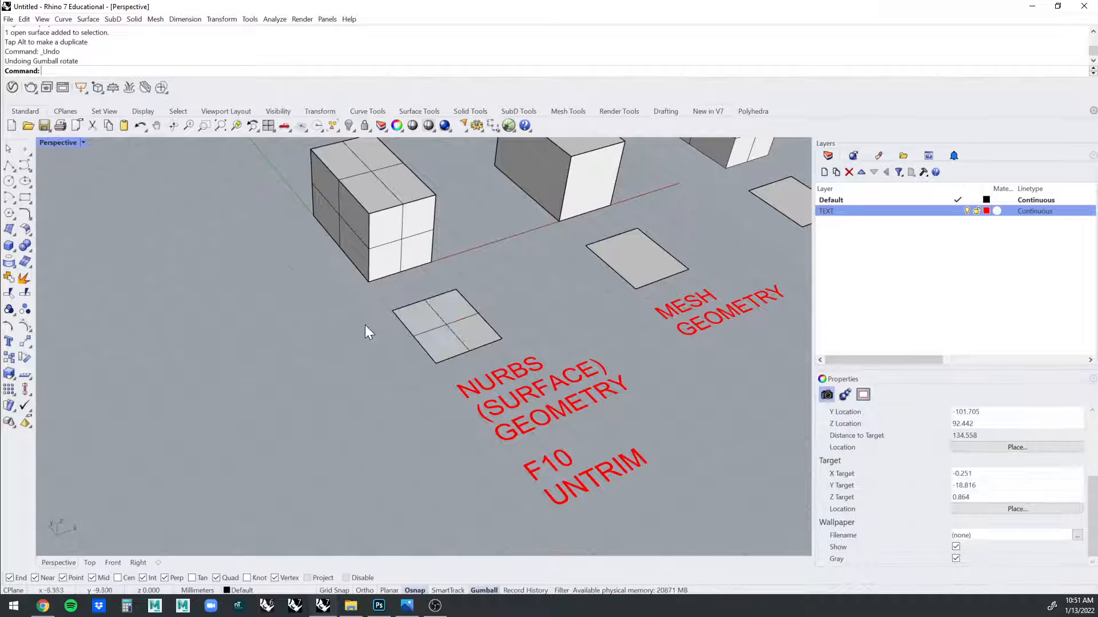
Draw a four-corner surface beside the NURBS sample plane, picking its corner points in clockwise order.
shift+right_drag(365, 325, 423, 321)
scroll(423, 320, up, 2)
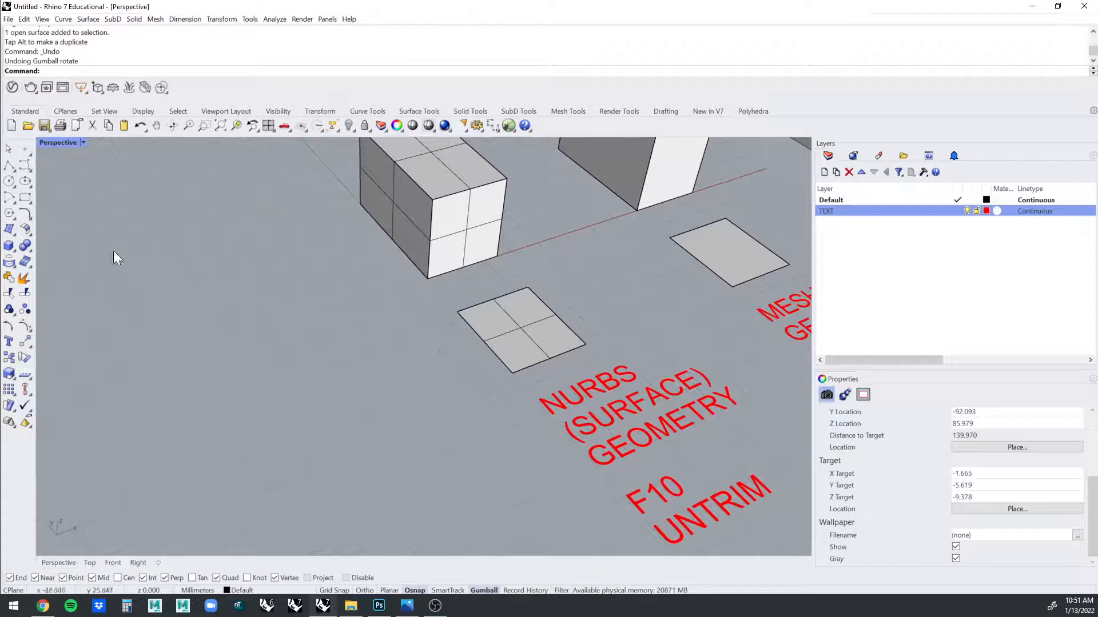
click(9, 229)
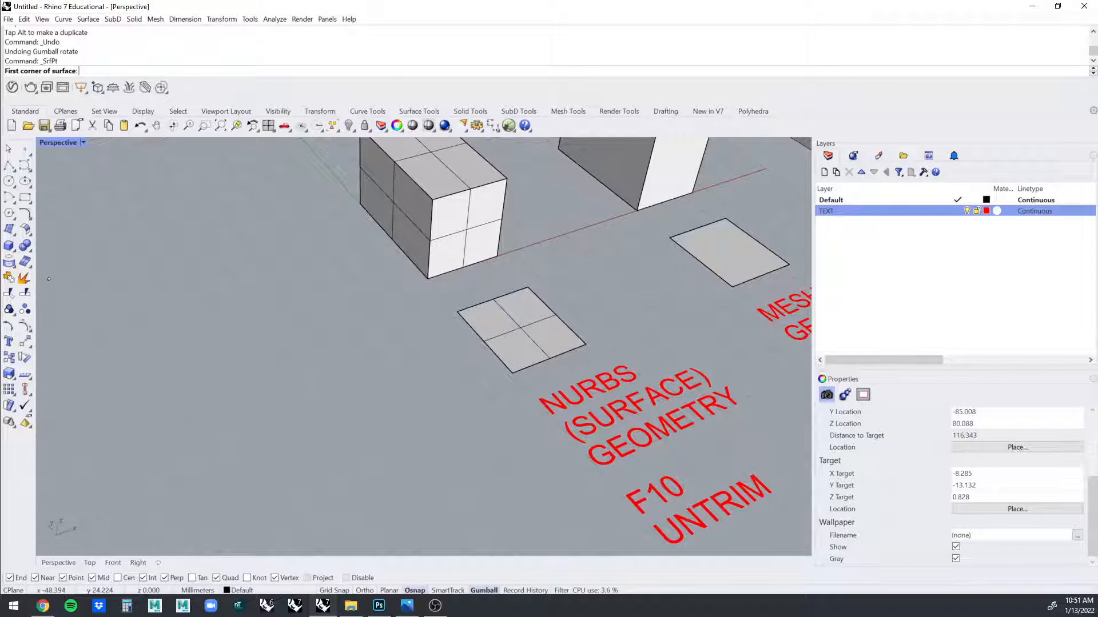
click(230, 377)
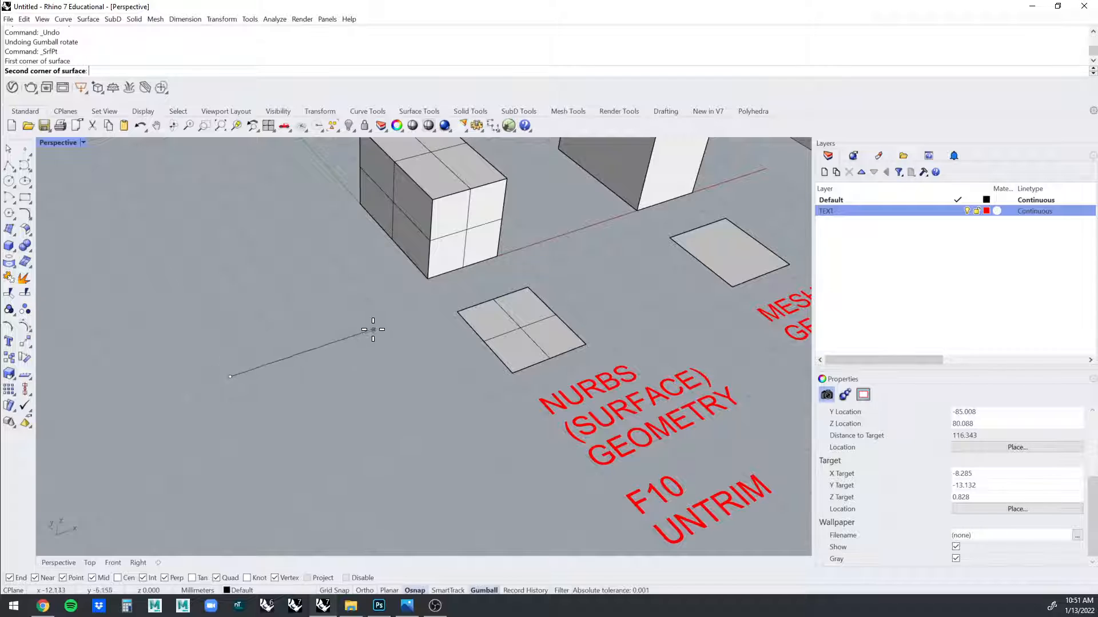
click(373, 329)
click(429, 392)
click(324, 466)
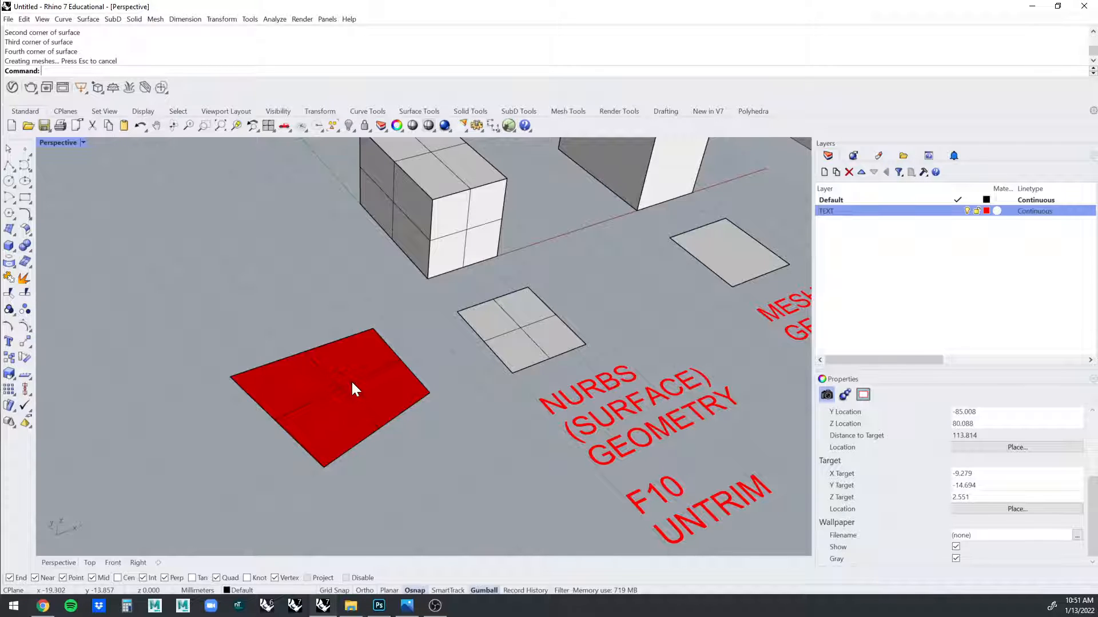
Draw a second clockwise corner-point surface in the empty area behind the first one, beside the NURBS box.
click(14, 222)
click(110, 306)
click(332, 227)
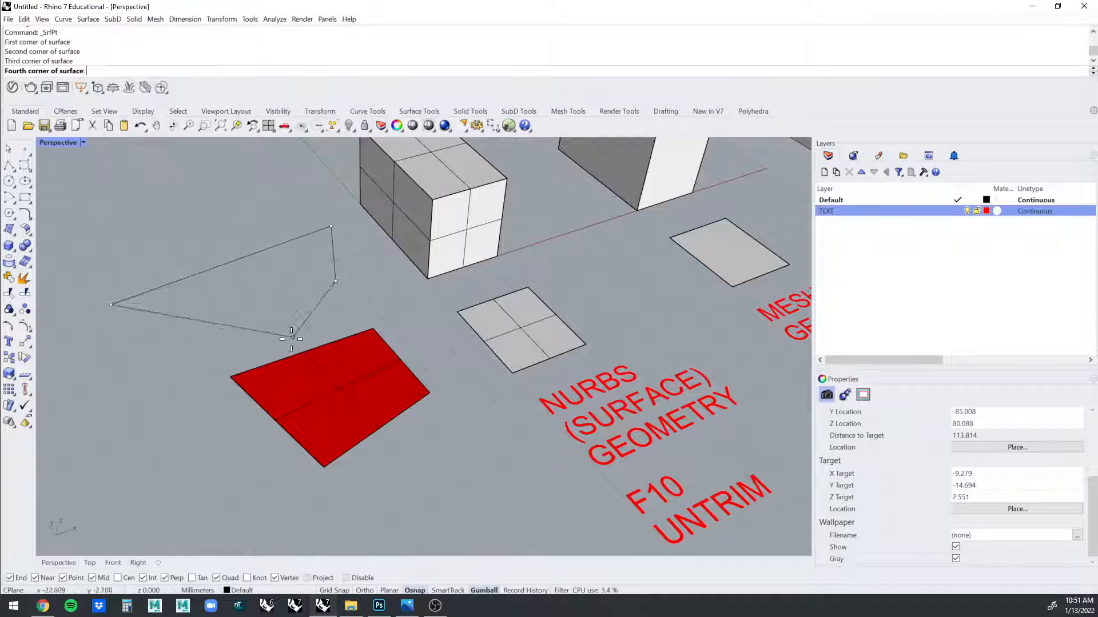
click(336, 280)
click(211, 357)
right_click(210, 359)
key(Escape)
right_drag(294, 337, 425, 392)
Draw a third corner-point surface in front of the other two, picking its corners in counterclockwise order.
click(10, 228)
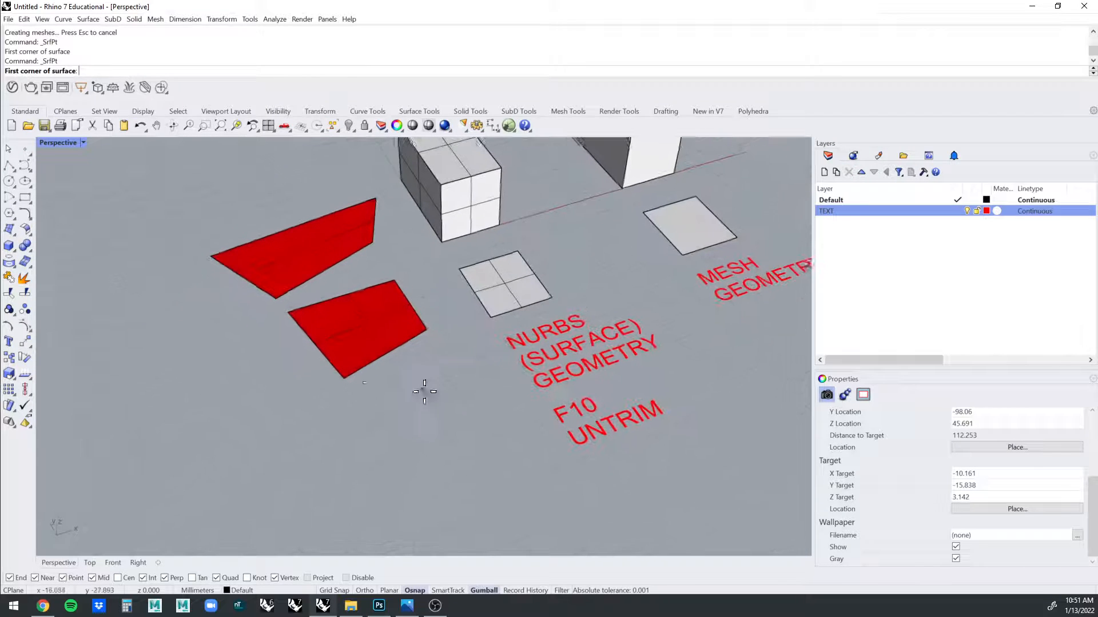
click(411, 406)
click(318, 448)
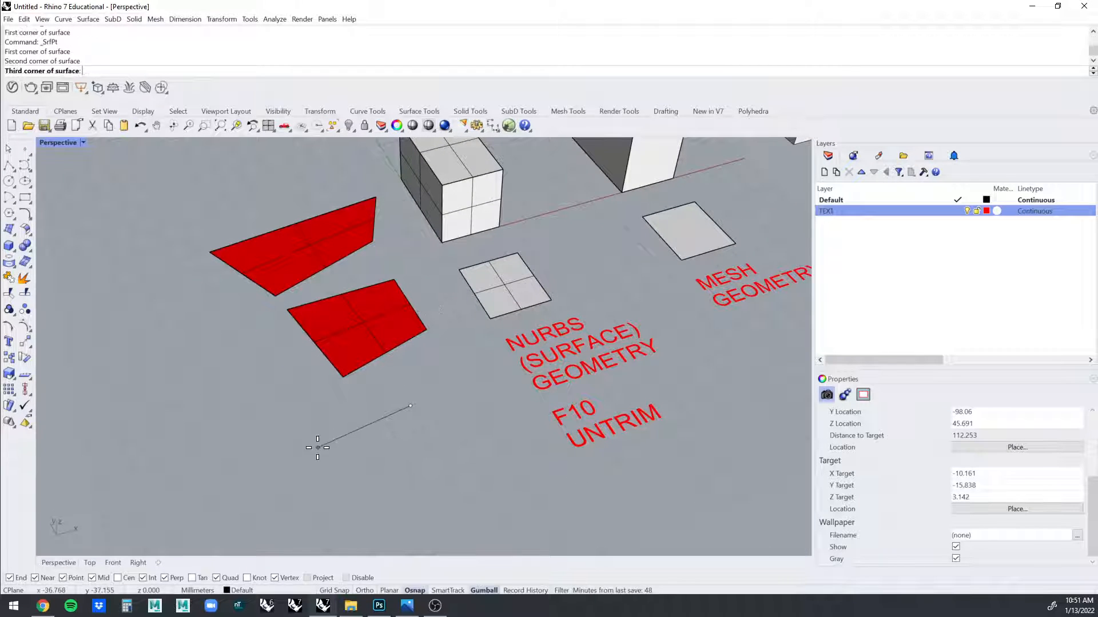
click(351, 519)
click(469, 472)
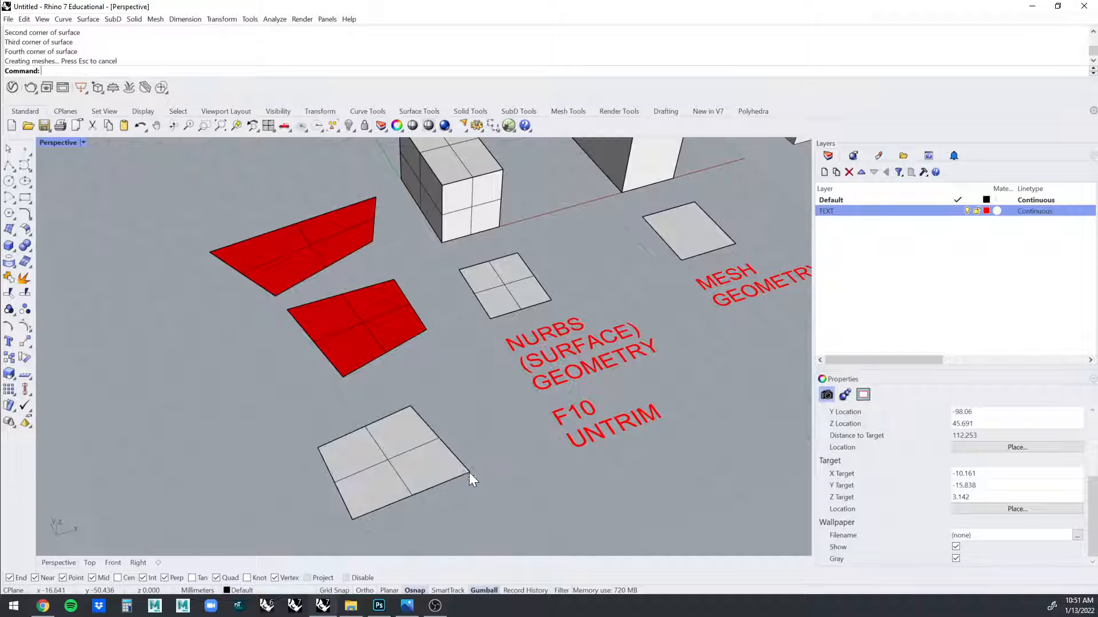
Move the front-facing third surface by its back corner onto the outer corner of the nearer red surface.
right_drag(469, 472, 406, 452)
click(461, 479)
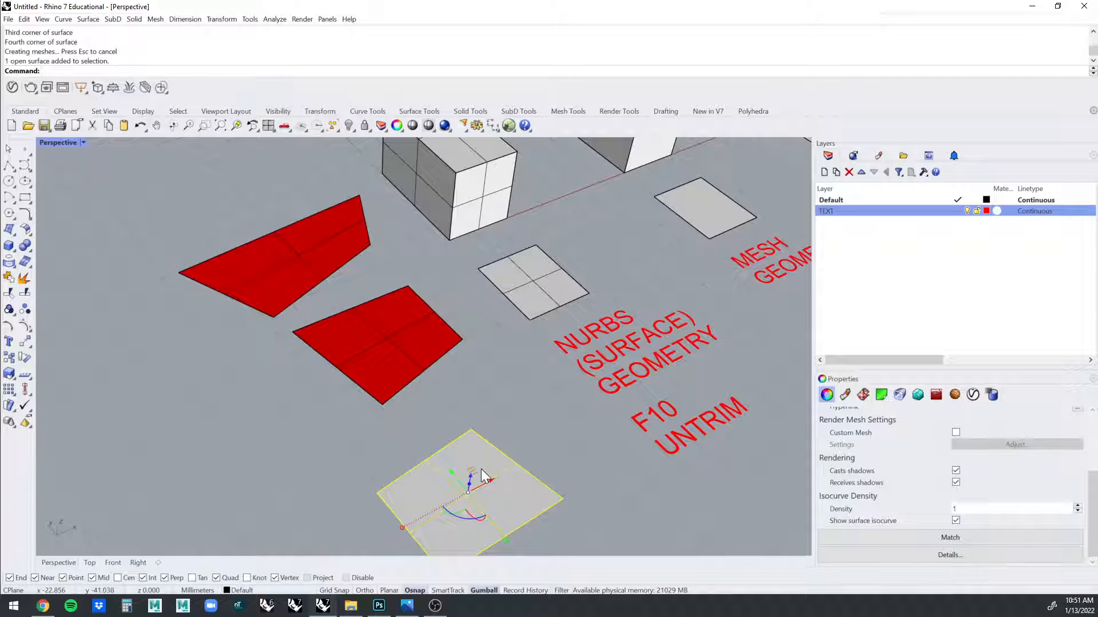
key(Return)
click(471, 429)
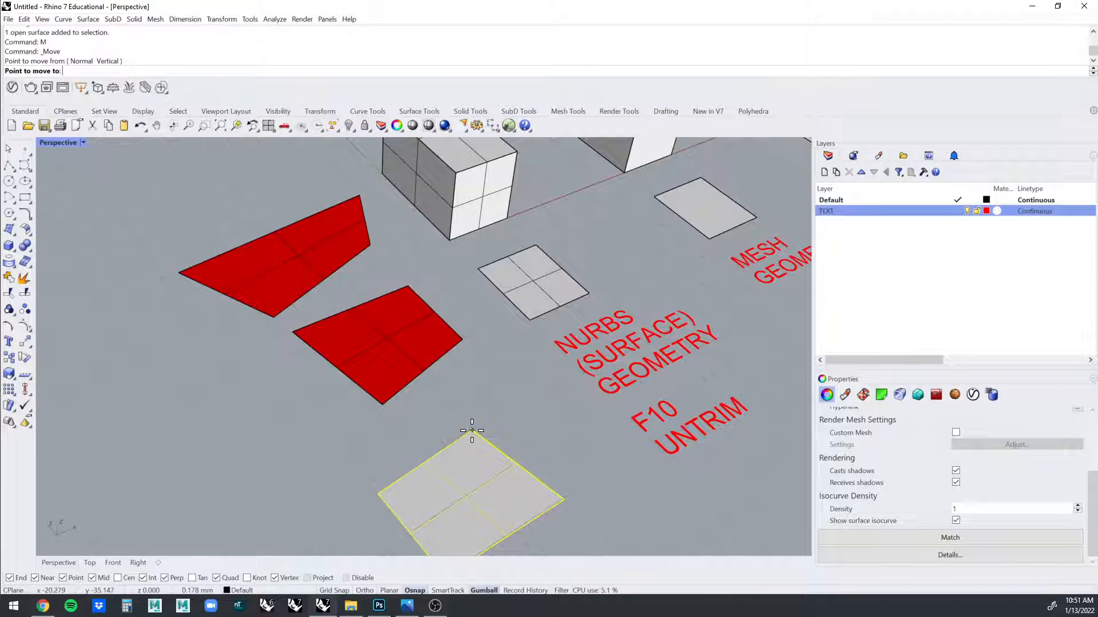
click(294, 334)
scroll(337, 386, up, 3)
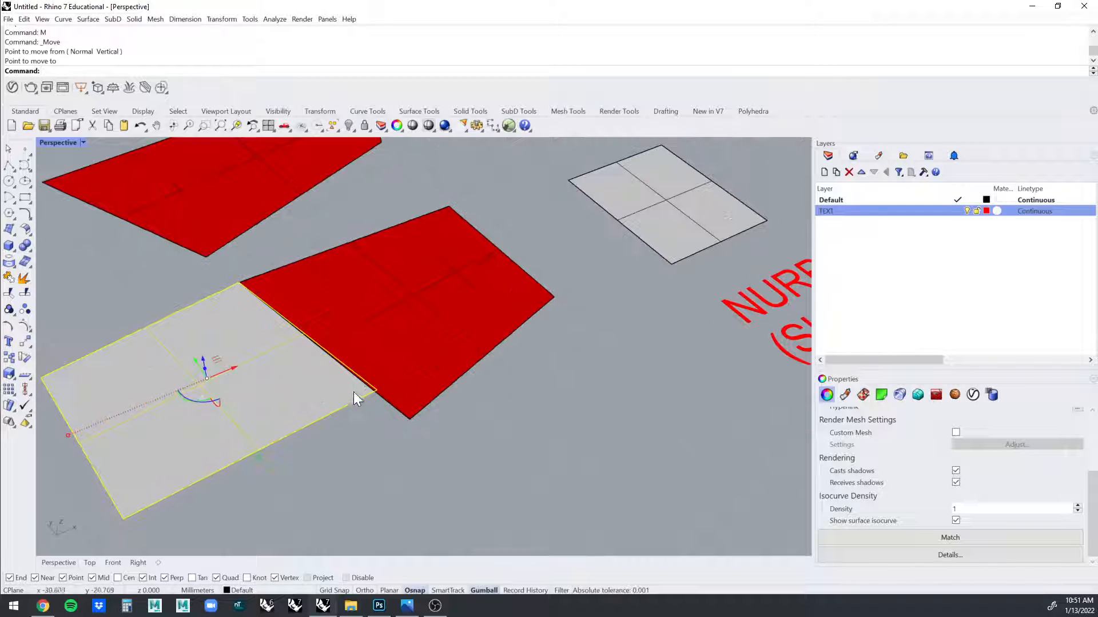
Turn on the moved surface's control points and move its loose corner point onto the red surface's matching corner, closing the shared edge.
key(F10)
click(376, 390)
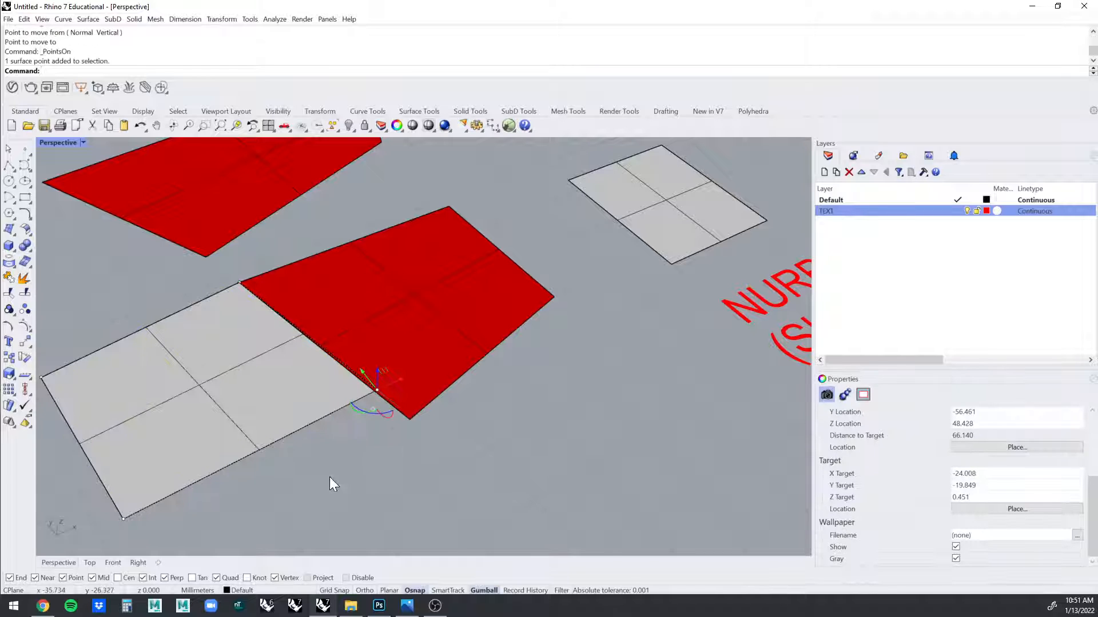
text(M)
key(Return)
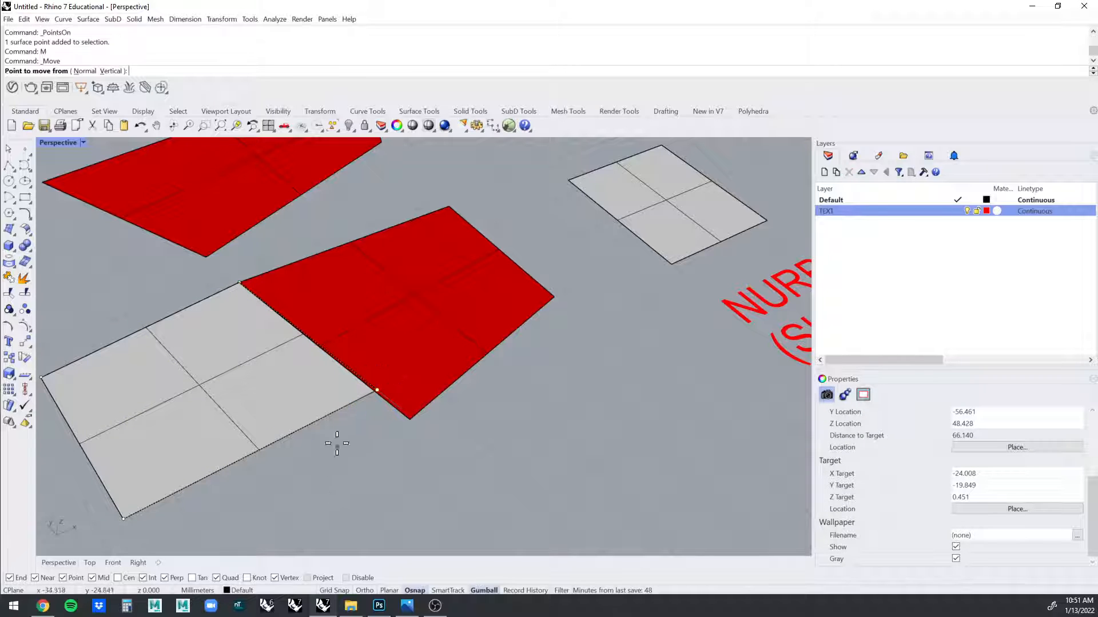
click(377, 390)
click(411, 419)
text(M)
key(Return)
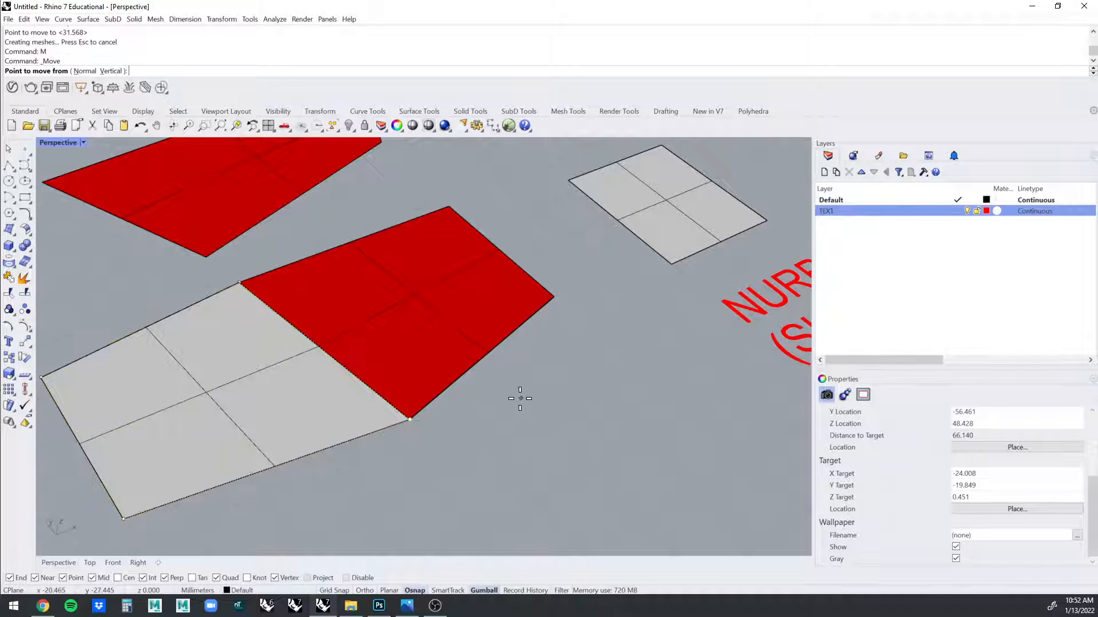
key(Escape)
scroll(513, 401, down, 8)
right_drag(509, 405, 487, 403)
key(Escape)
key(Escape)
Join the adjoining grey and red surfaces into one polysurface and inspect its faces.
scroll(487, 400, up, 6)
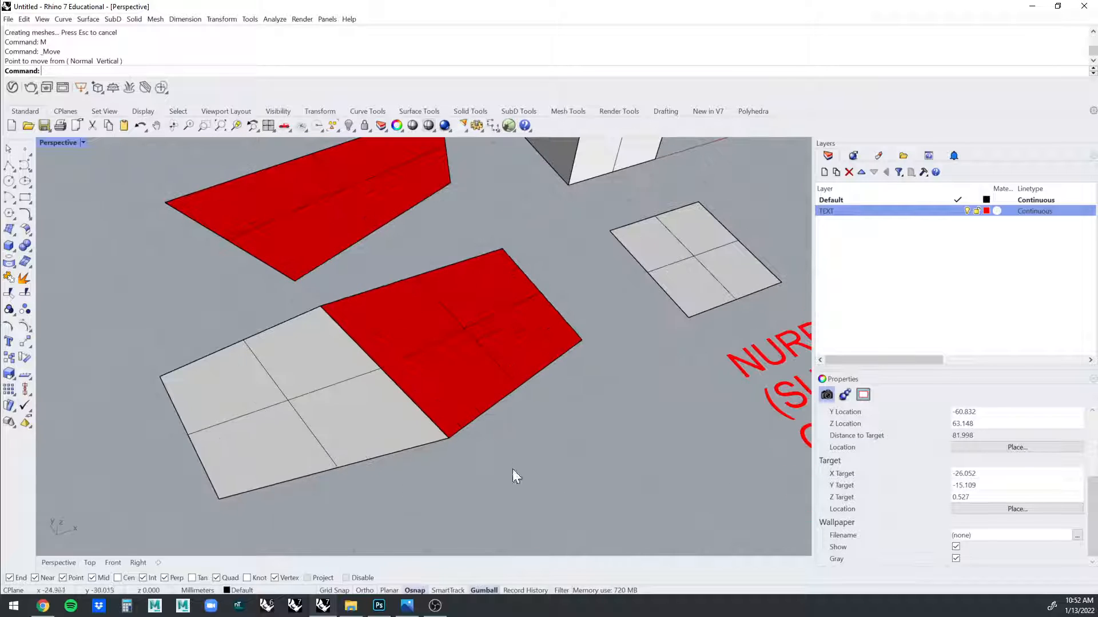
drag(512, 469, 366, 374)
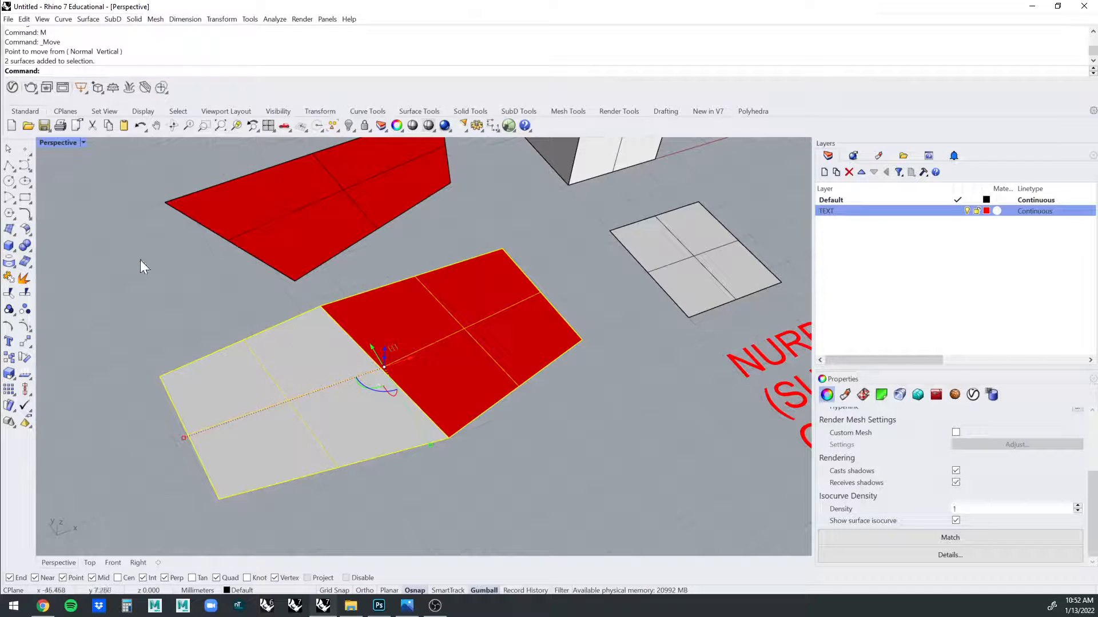
click(8, 279)
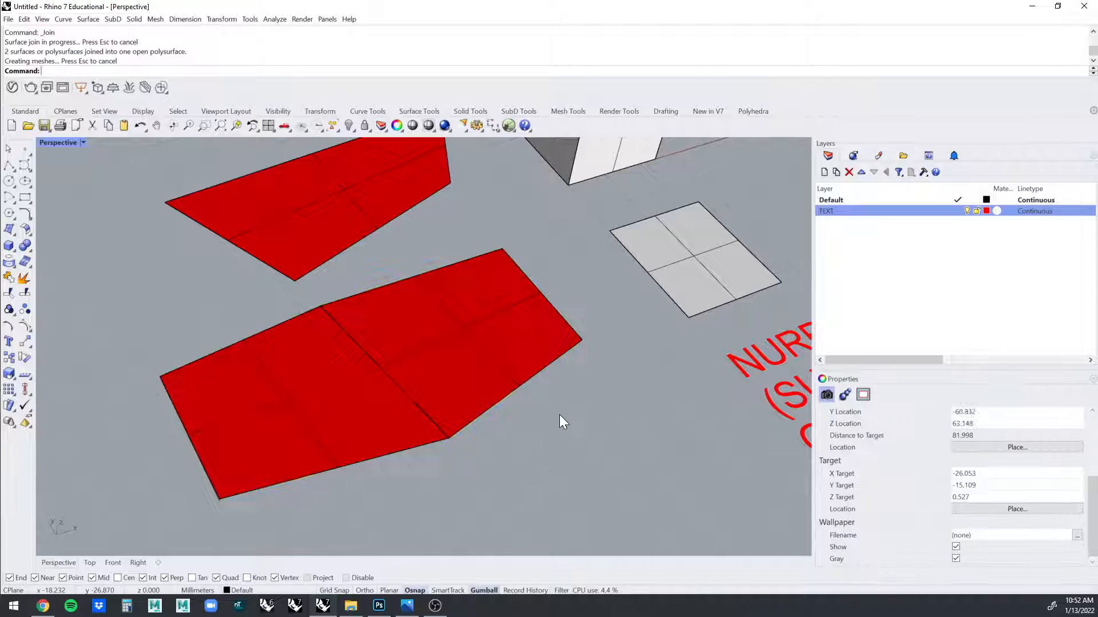
right_drag(559, 414, 529, 387)
scroll(525, 389, up, 1)
scroll(524, 389, down, 6)
scroll(530, 387, up, 6)
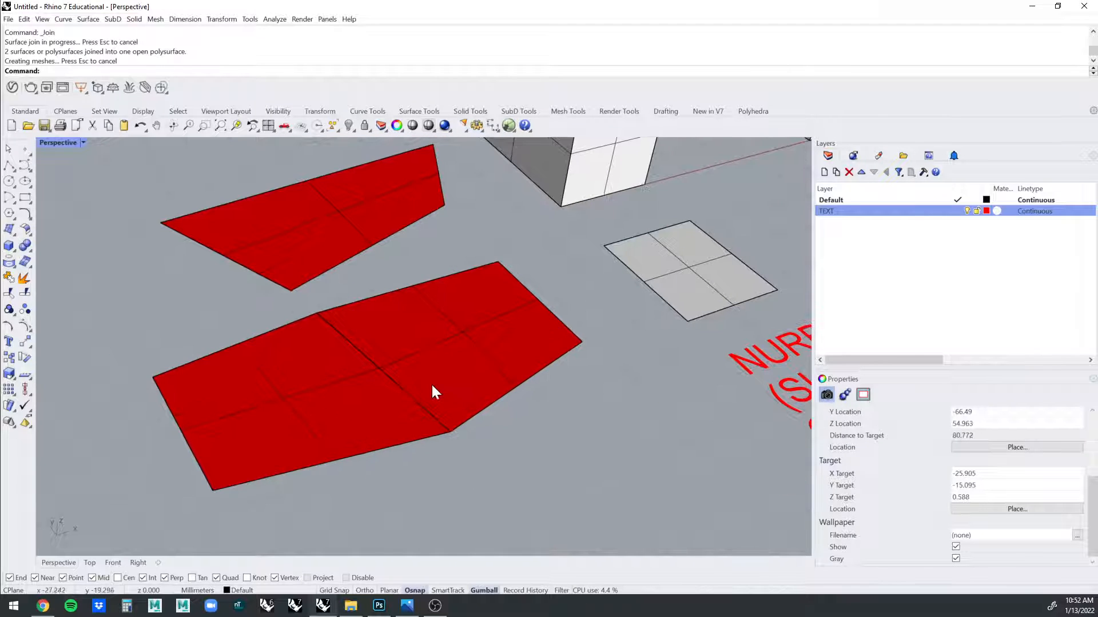
click(432, 386)
key(Escape)
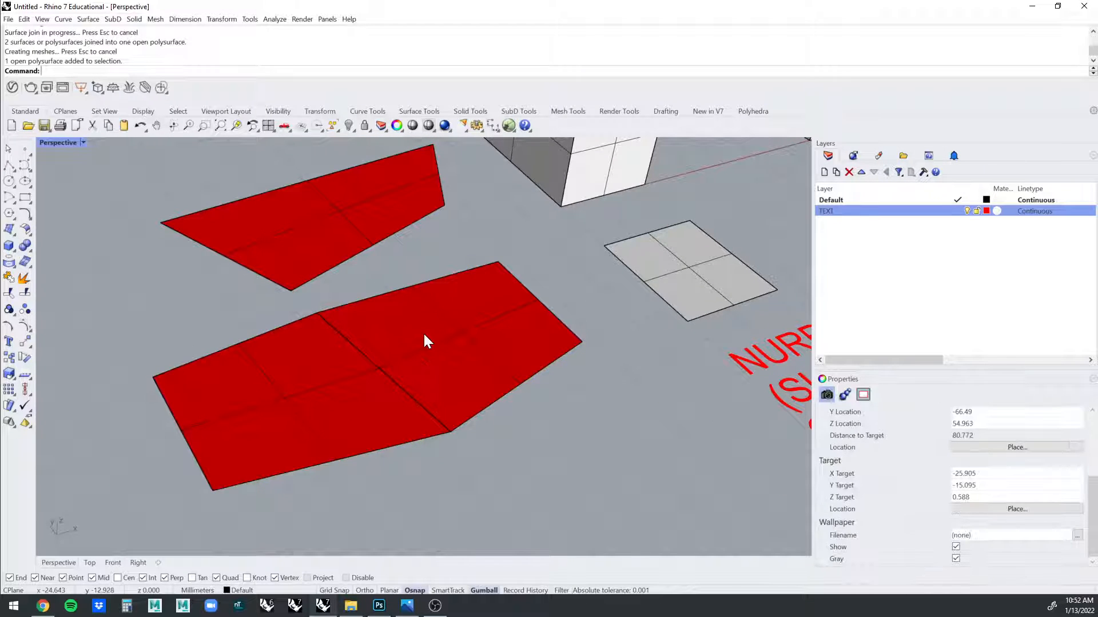
Flip the normal direction of the joined polysurface with the Flip command.
mouse_move(423, 340)
right_down()
mouse_move(417, 316)
mouse_move(444, 334)
right_up()
scroll(444, 366, up, 4)
scroll(457, 394, down, 4)
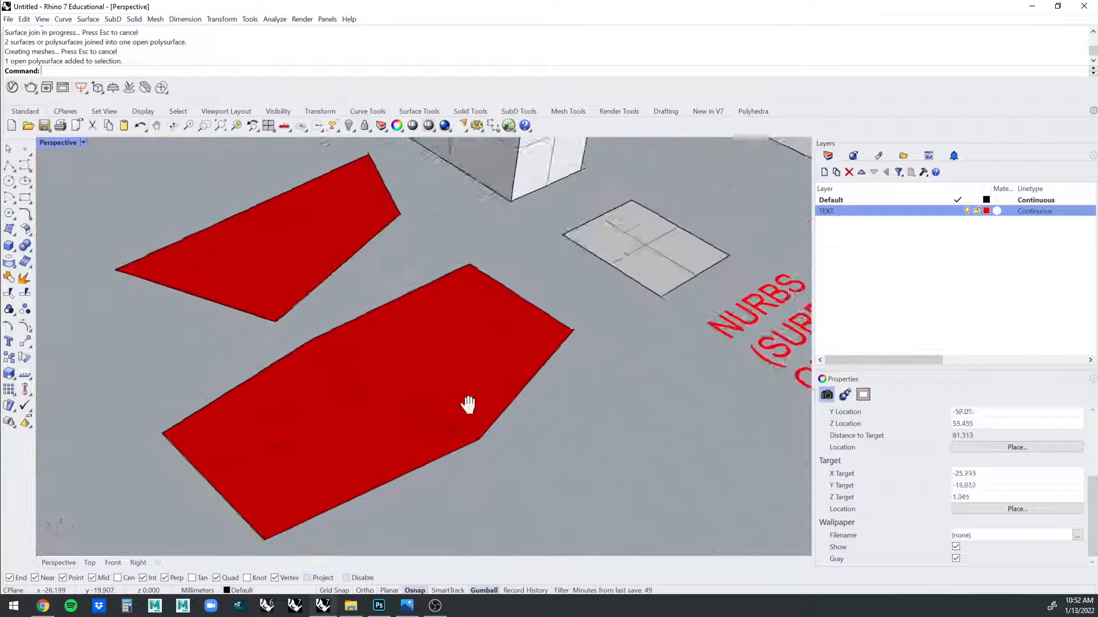
right_drag(471, 404, 480, 348)
click(479, 346)
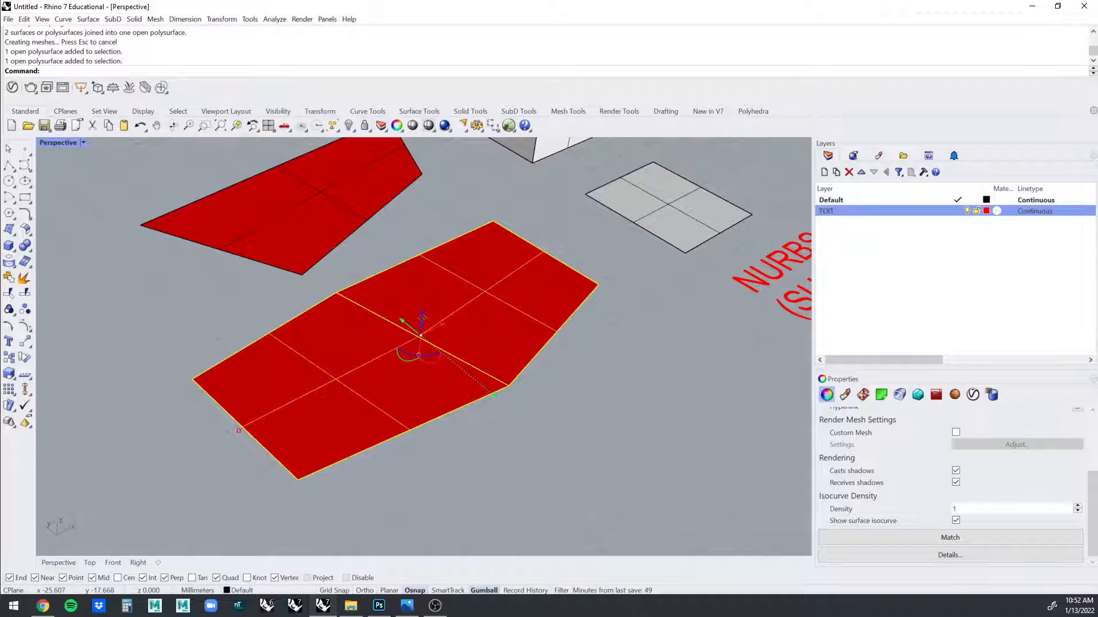
key(Return)
scroll(474, 329, down, 2)
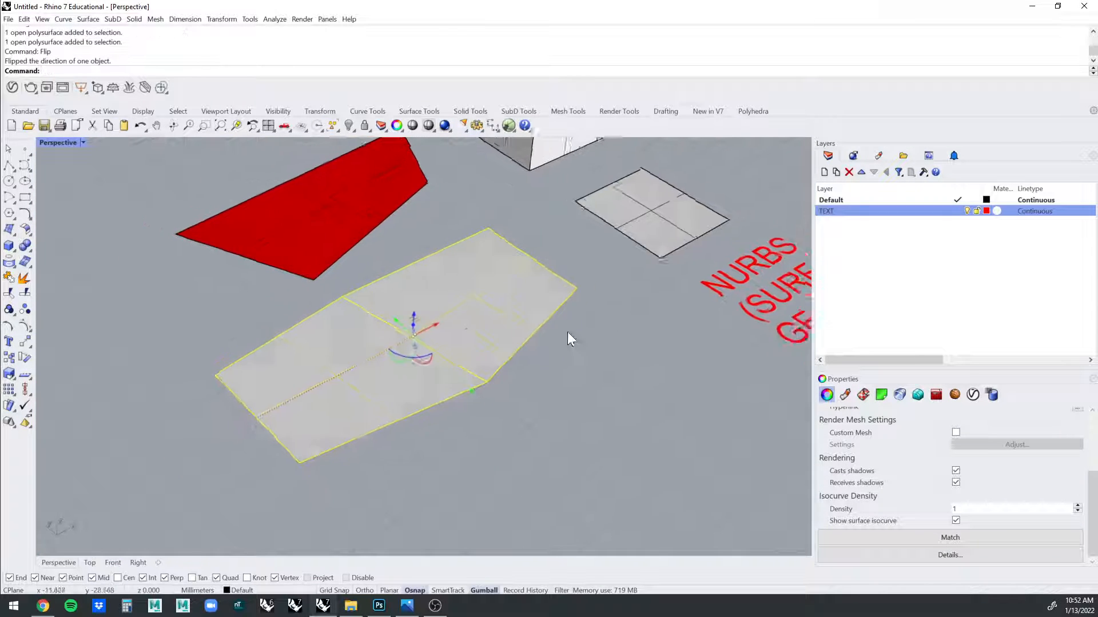
click(567, 335)
Add a third line reading "FLIP" to the "F10 UNTRIM" text note.
right_drag(567, 334, 468, 390)
click(468, 392)
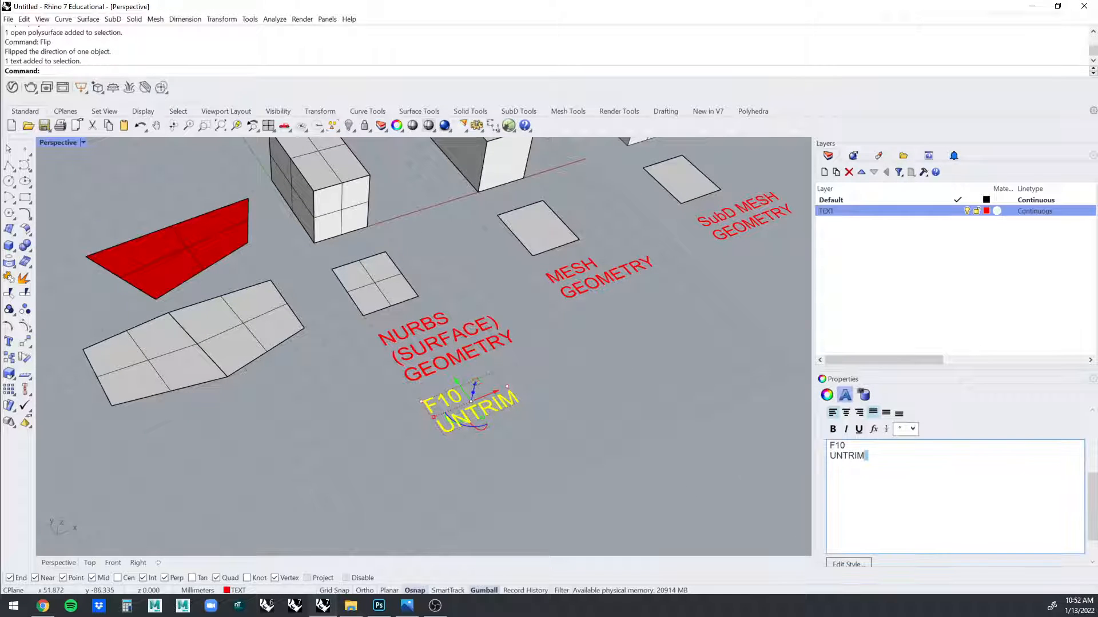
text(fl)
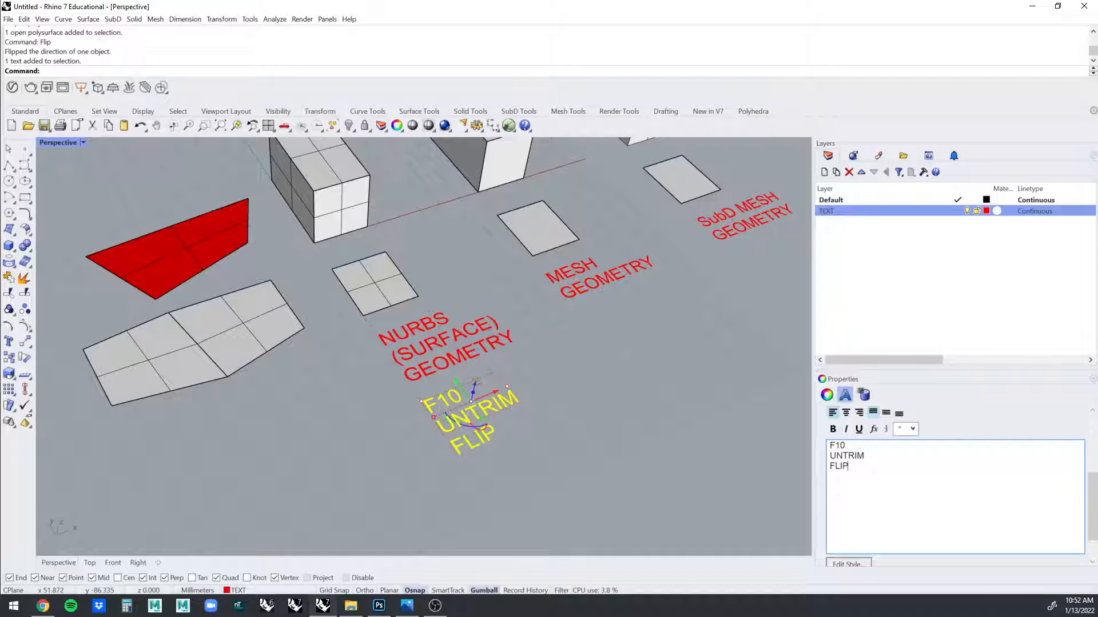
click(585, 437)
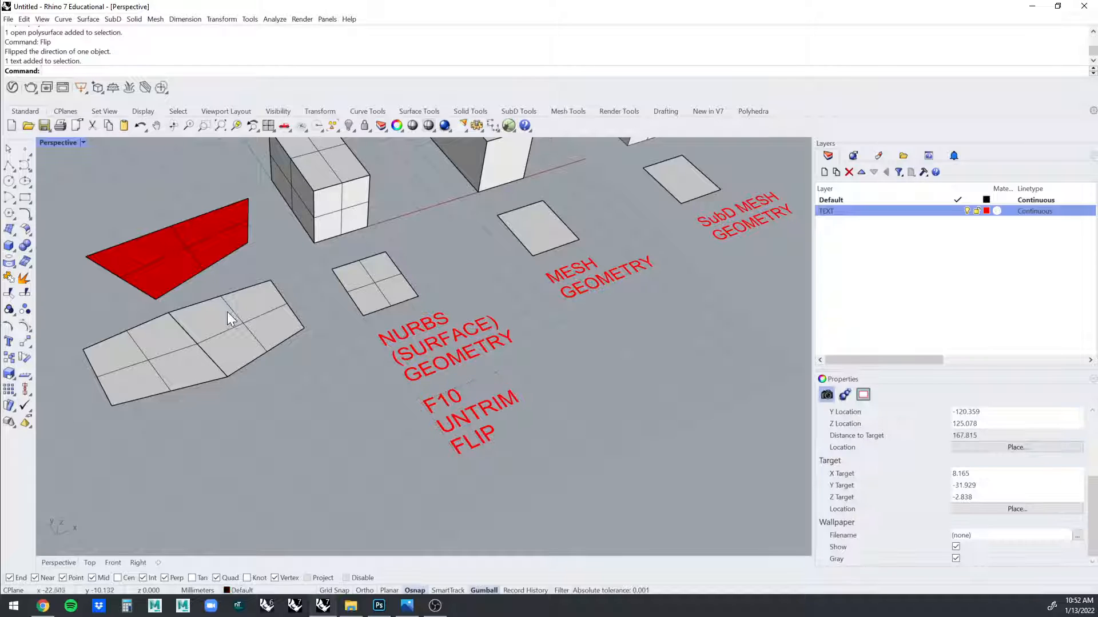
Select the flipped grey polysurface and examine its faces from several angles.
scroll(430, 363, up, 4)
scroll(455, 399, down, 3)
scroll(387, 417, up, 4)
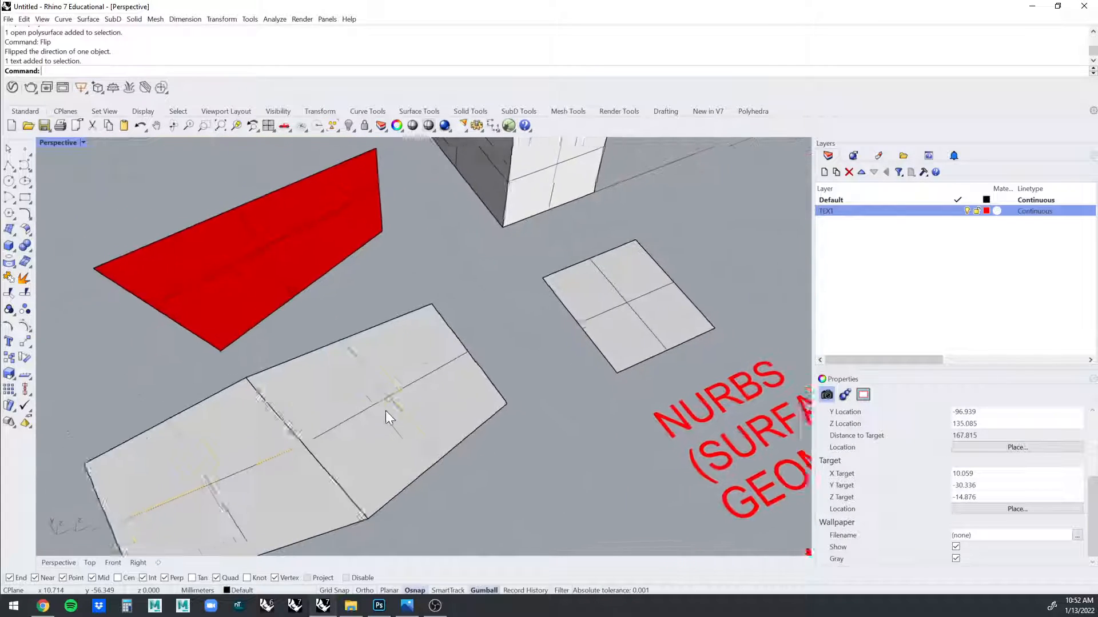
click(429, 379)
scroll(440, 358, up, 1)
scroll(441, 356, down, 2)
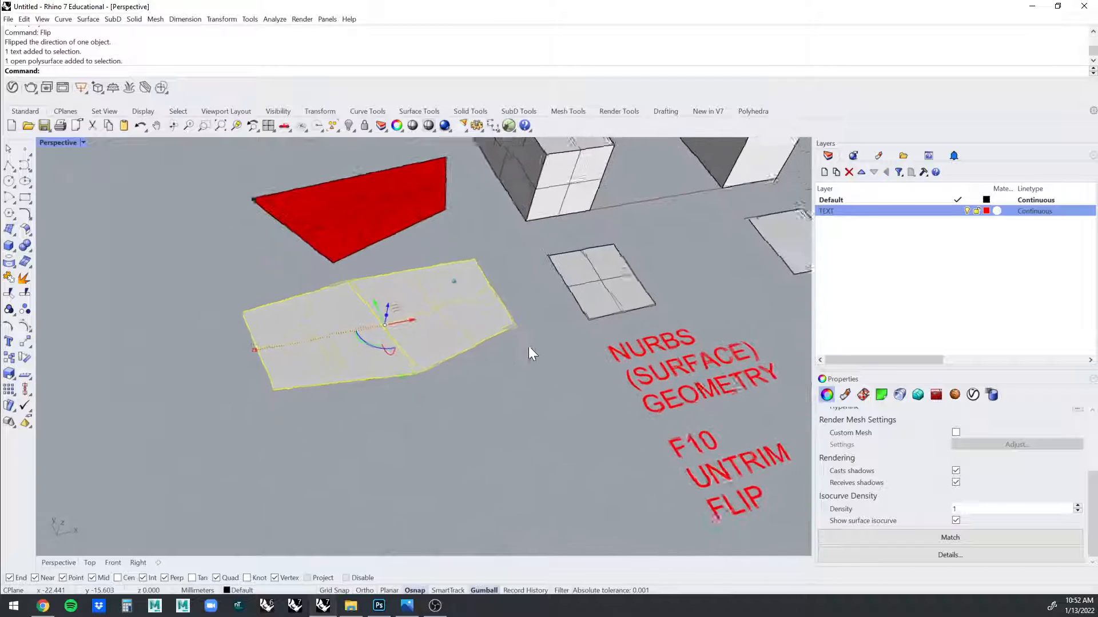
scroll(458, 240, up, 3)
right_drag(455, 235, 575, 403)
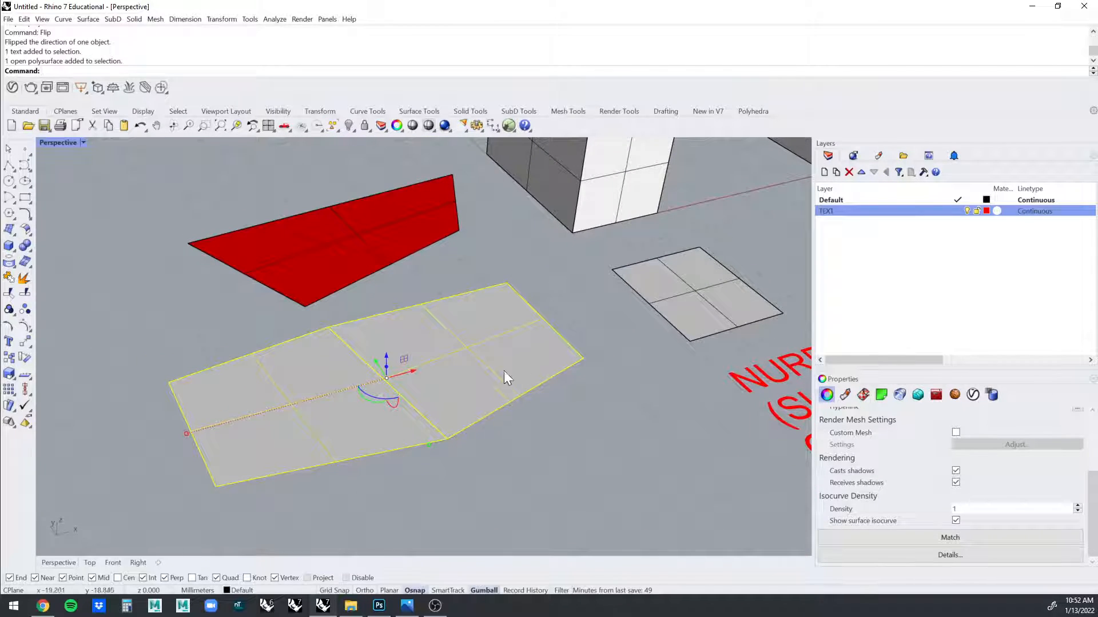
right_drag(503, 370, 552, 391)
Delete the red surface and the joined grey polysurface together.
drag(450, 257, 390, 393)
drag(420, 269, 260, 458)
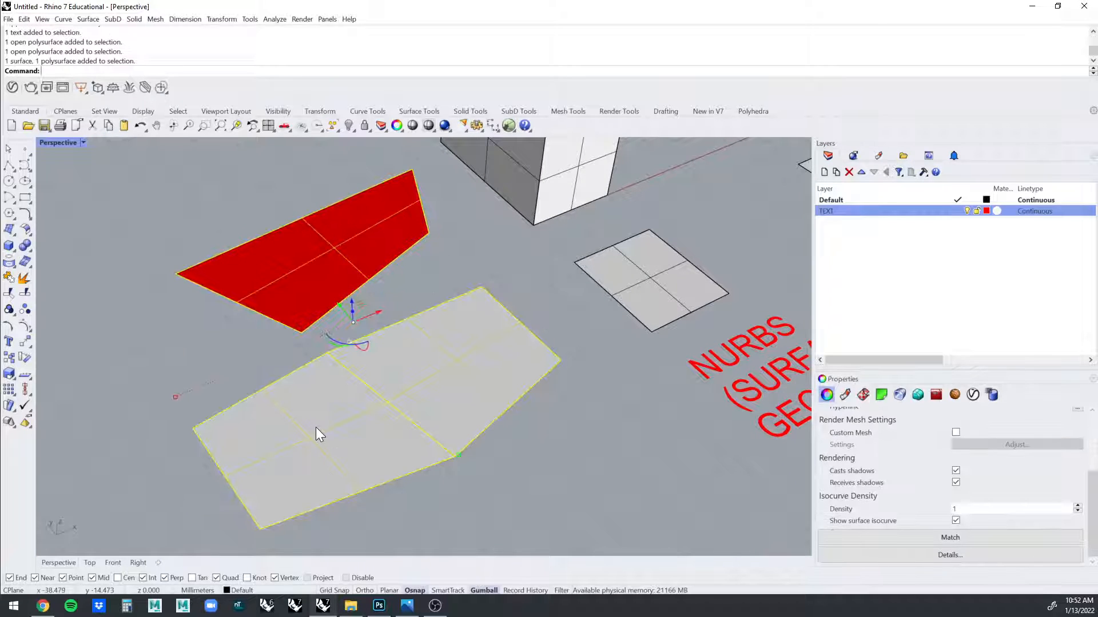
key(Delete)
scroll(316, 427, down, 5)
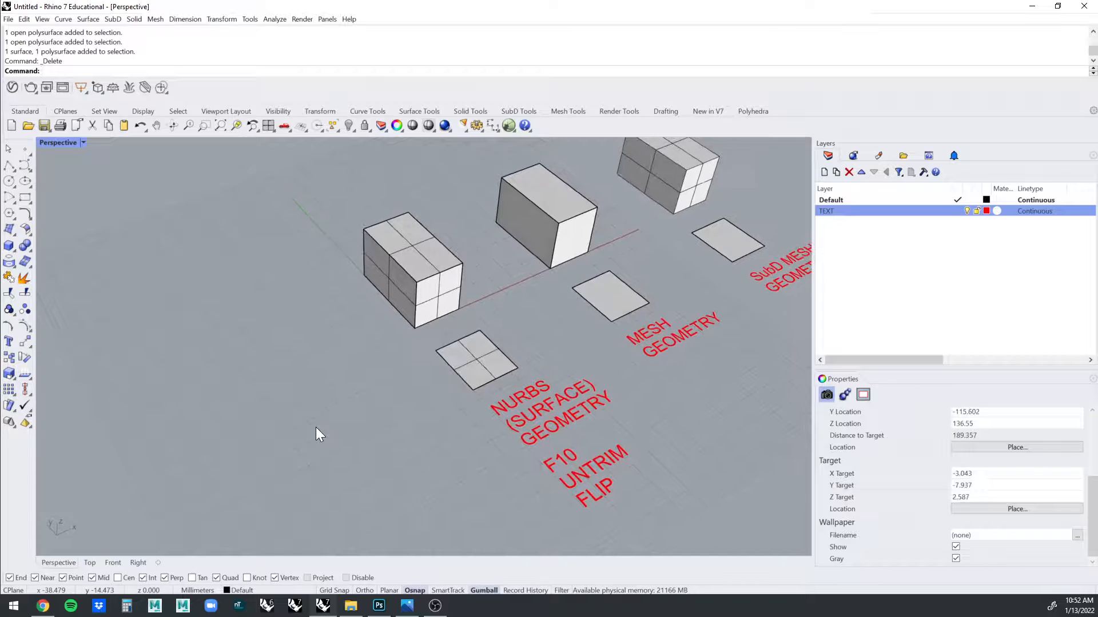
Set the Shaded display mode's backface settings to "Use front face settings" in the Rhino options.
key(Return)
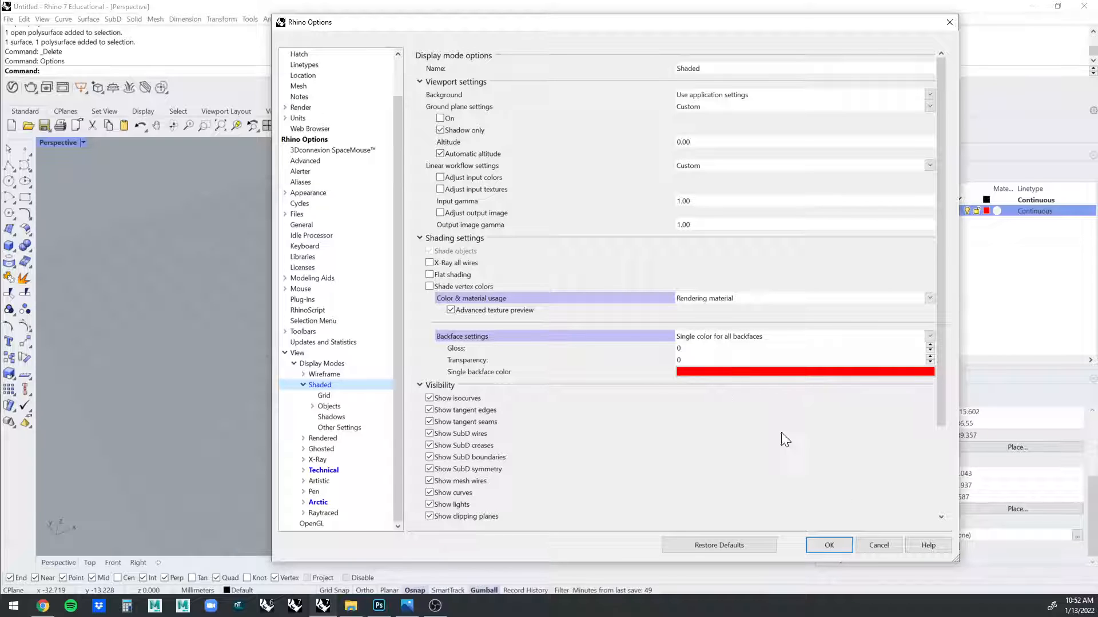
click(828, 542)
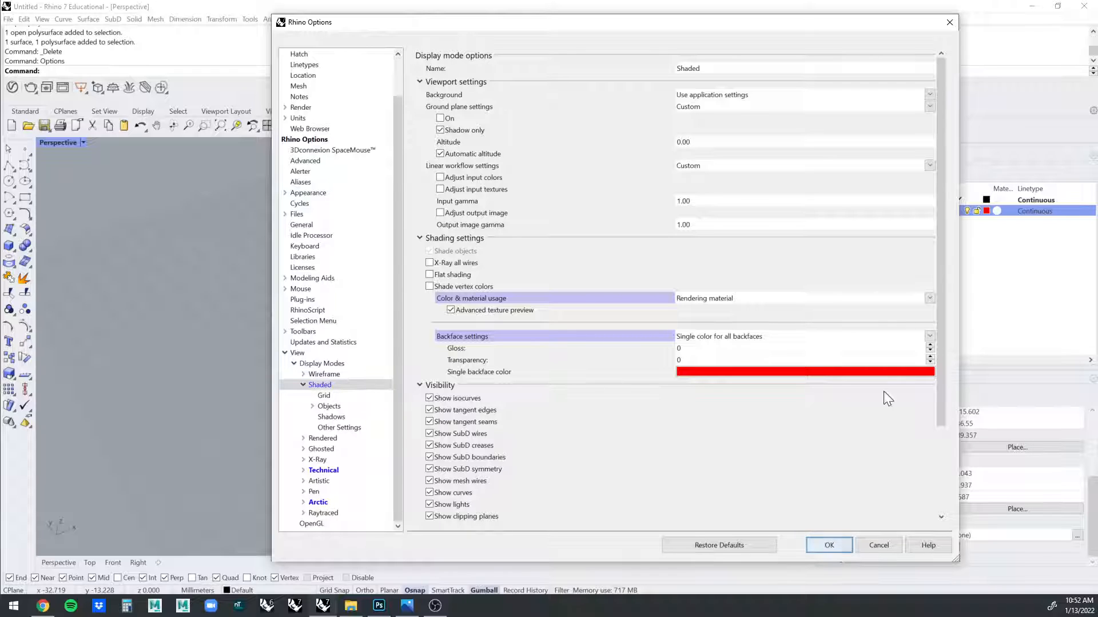
click(928, 336)
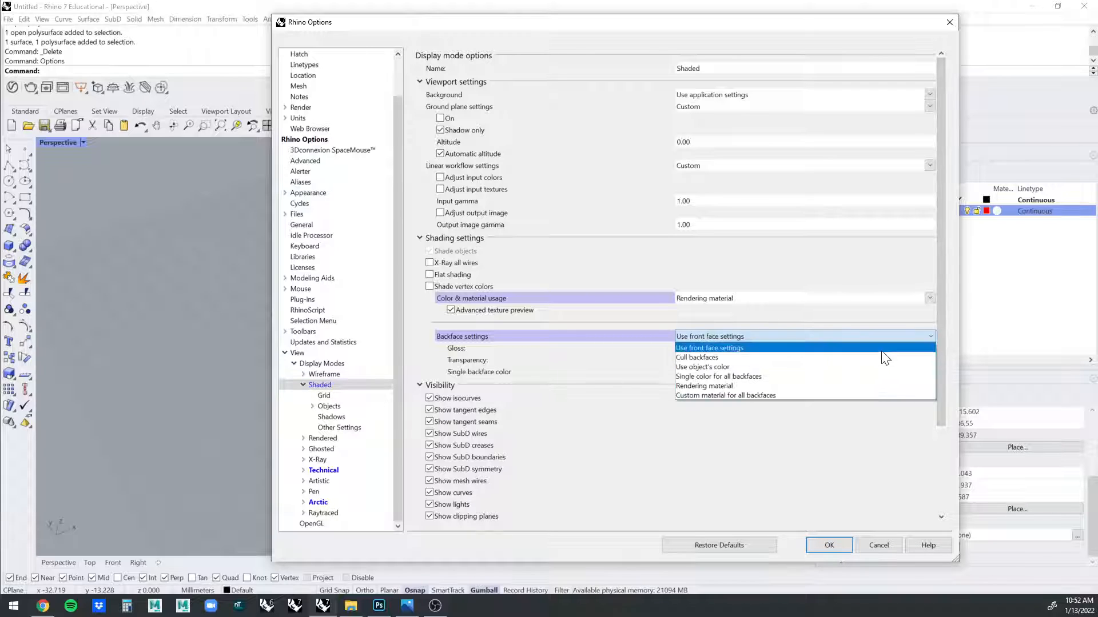
click(885, 348)
click(838, 542)
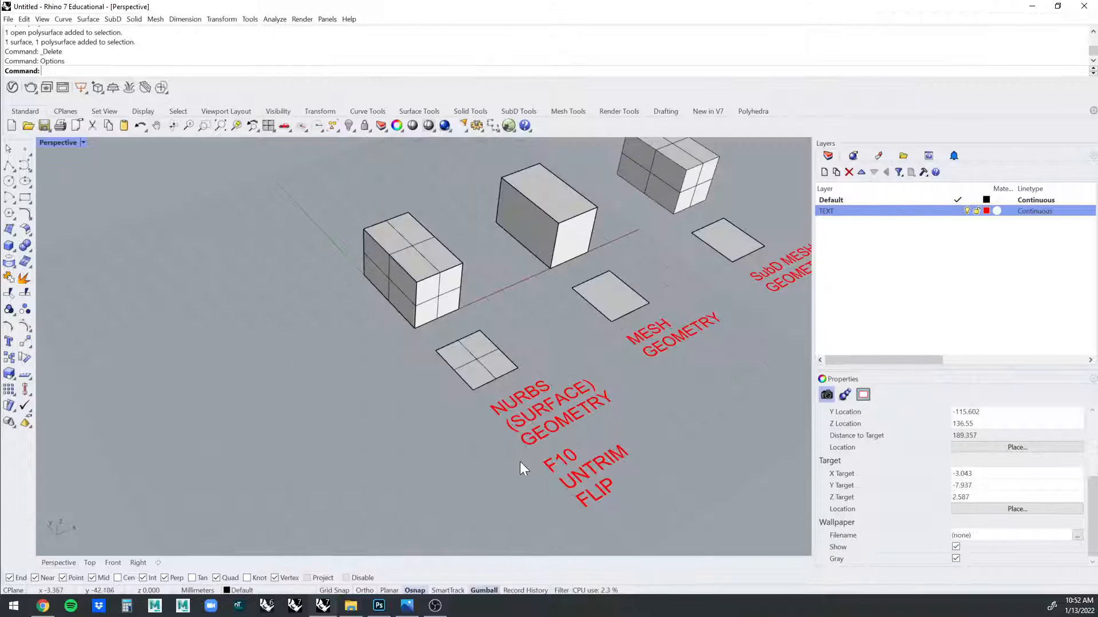
Examine the NURBS box with it selected and undo the accidental drag that moves it.
right_drag(496, 409, 527, 335)
click(482, 314)
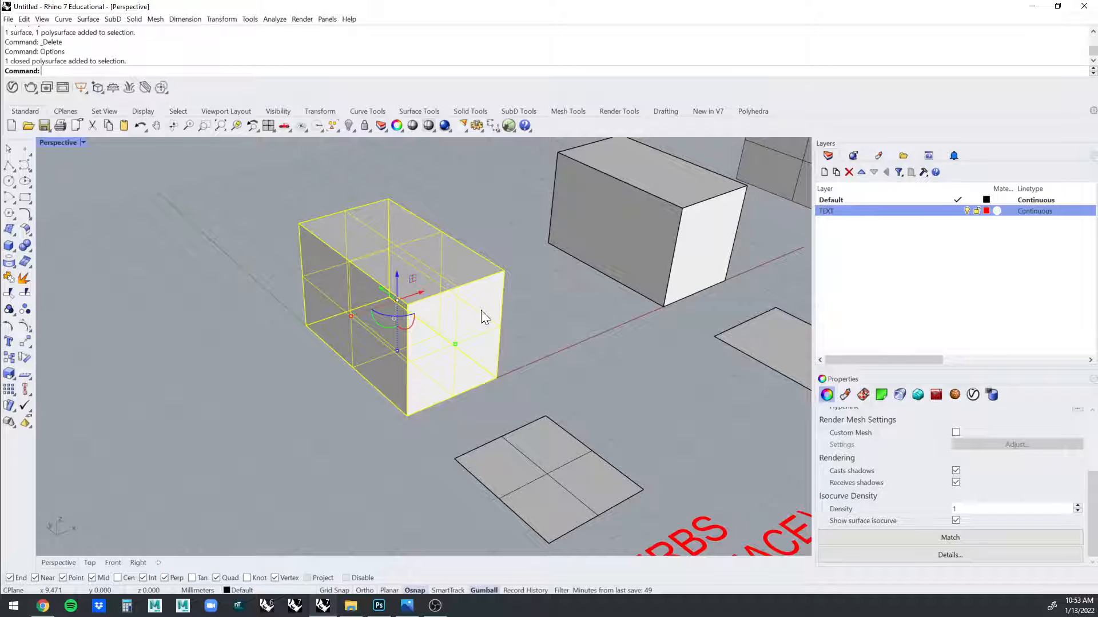
mouse_move(481, 310)
right_down()
mouse_move(569, 314)
mouse_move(485, 325)
right_up()
key(Escape)
drag(487, 325, 532, 329)
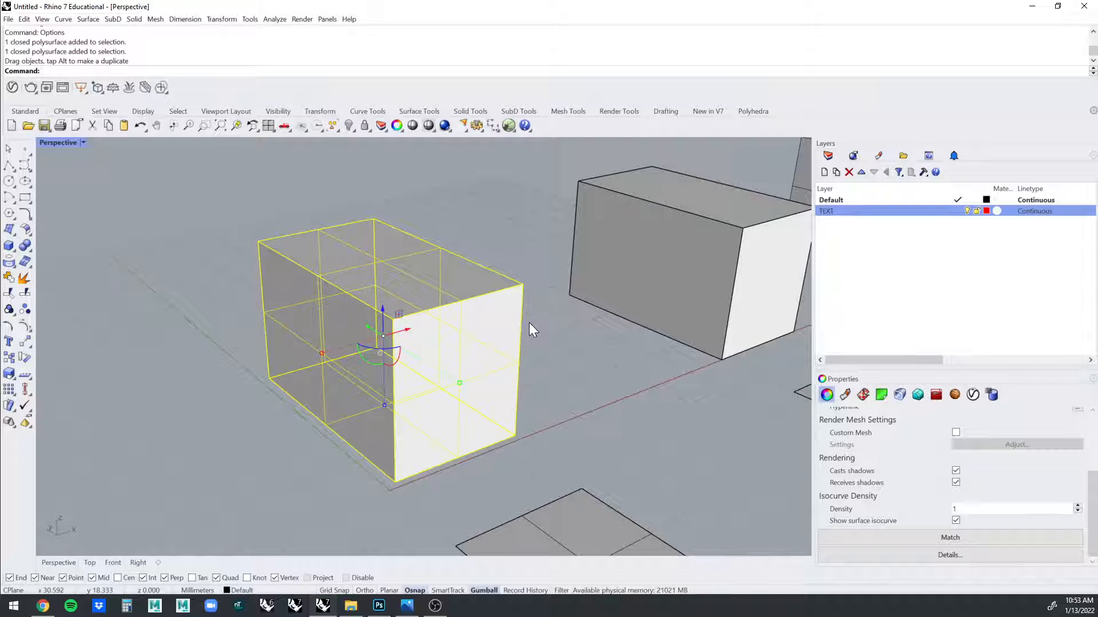
key(ctrl+z)
right_drag(483, 371, 9, 247)
key(Escape)
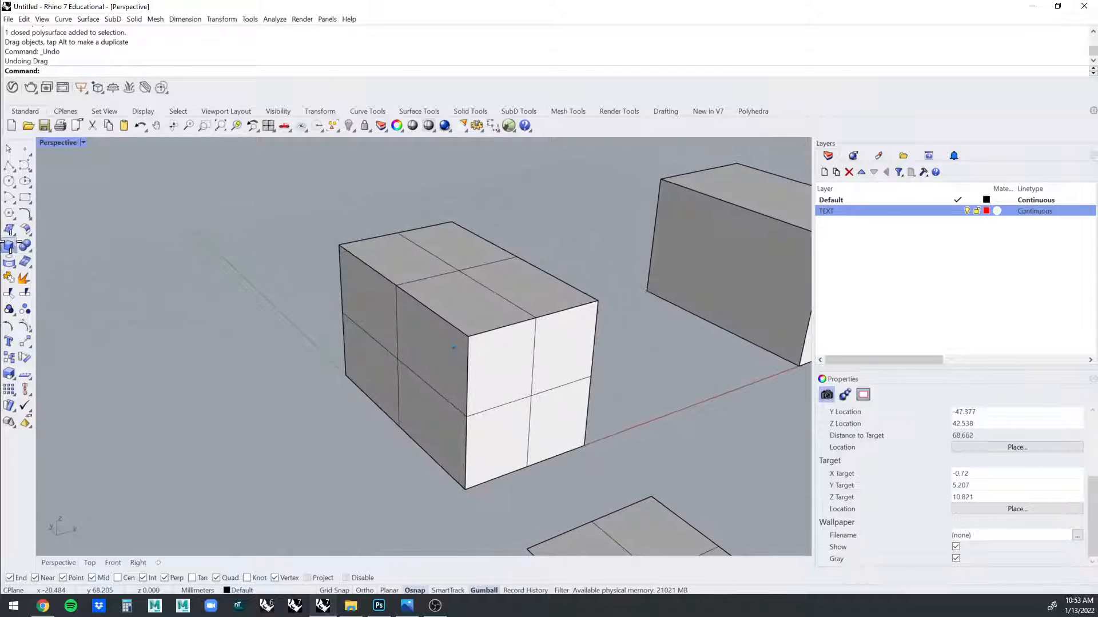
Create a solid box of similar size on the open ground beside the NURBS box.
click(9, 246)
click(239, 395)
click(455, 452)
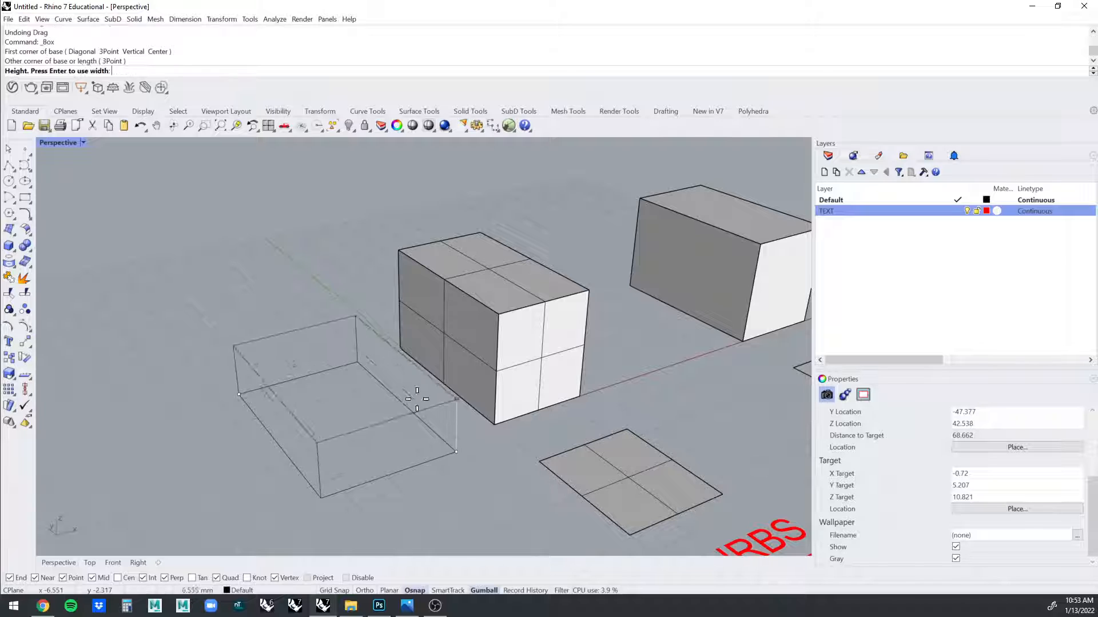
click(367, 385)
Select the new box and examine its object type and missing isocurves against the NURBS box.
click(372, 386)
right_drag(372, 386, 402, 327)
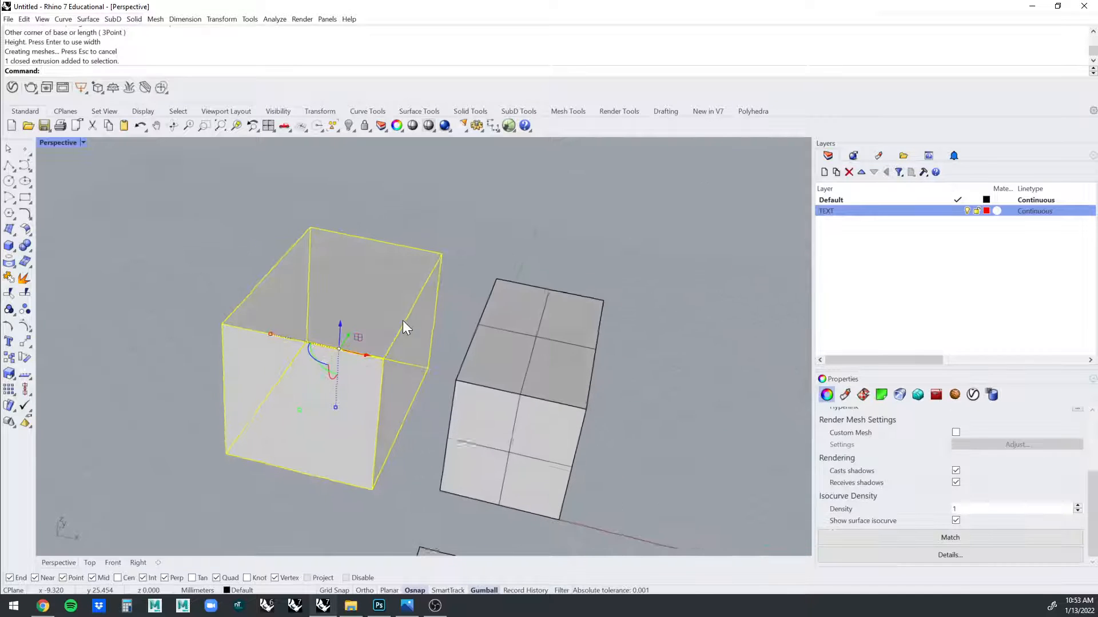
scroll(1094, 517, up, 5)
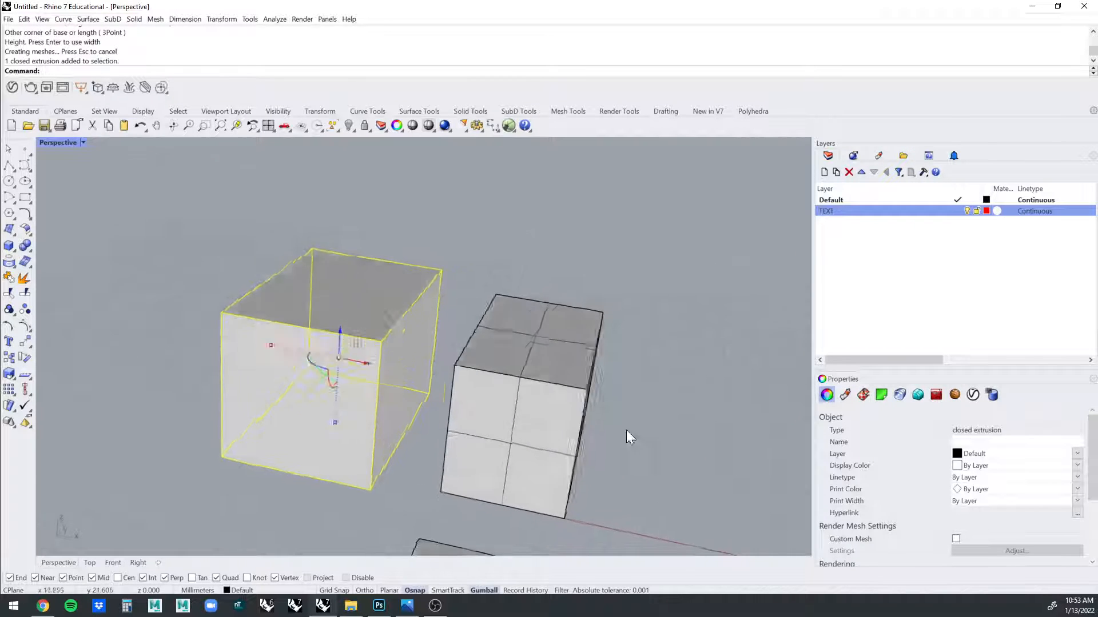
right_drag(626, 430, 421, 413)
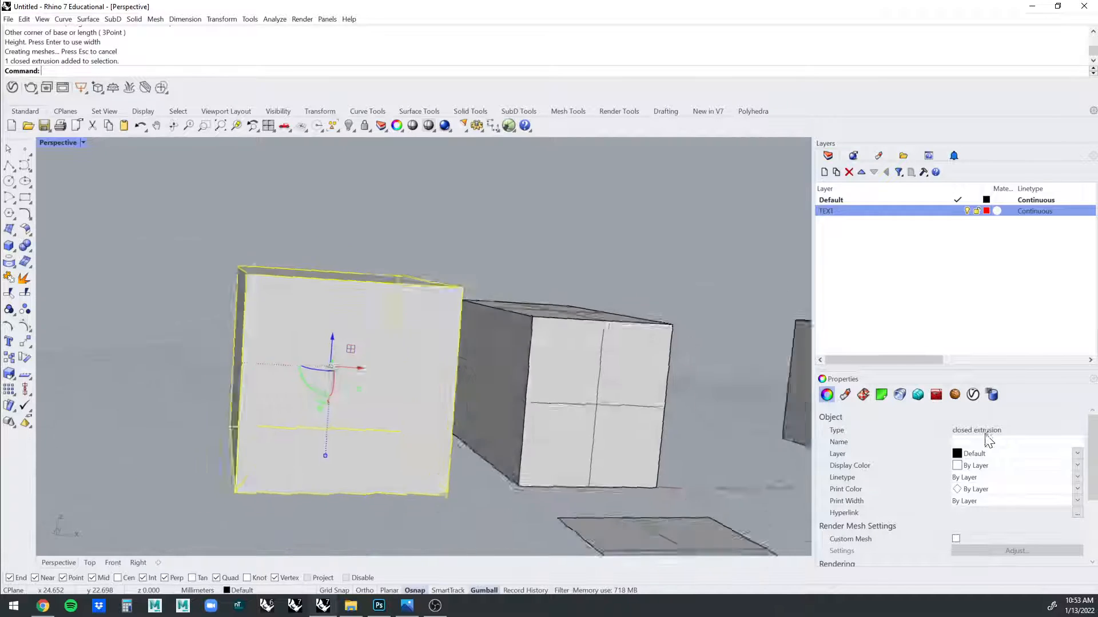
scroll(462, 468, down, 5)
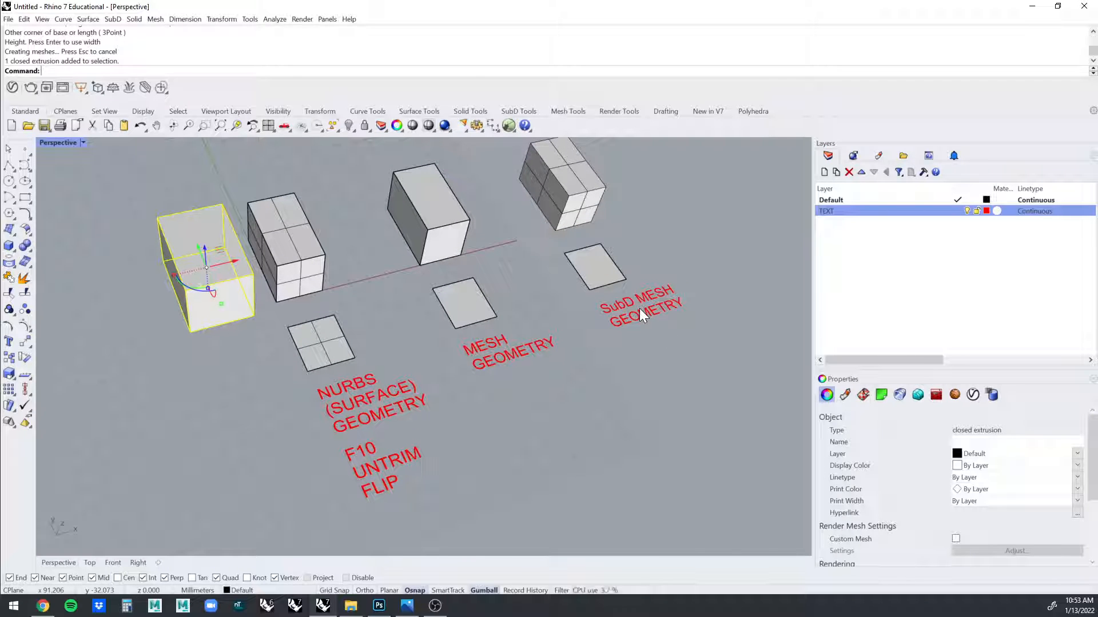
key(ctrl+shift+e)
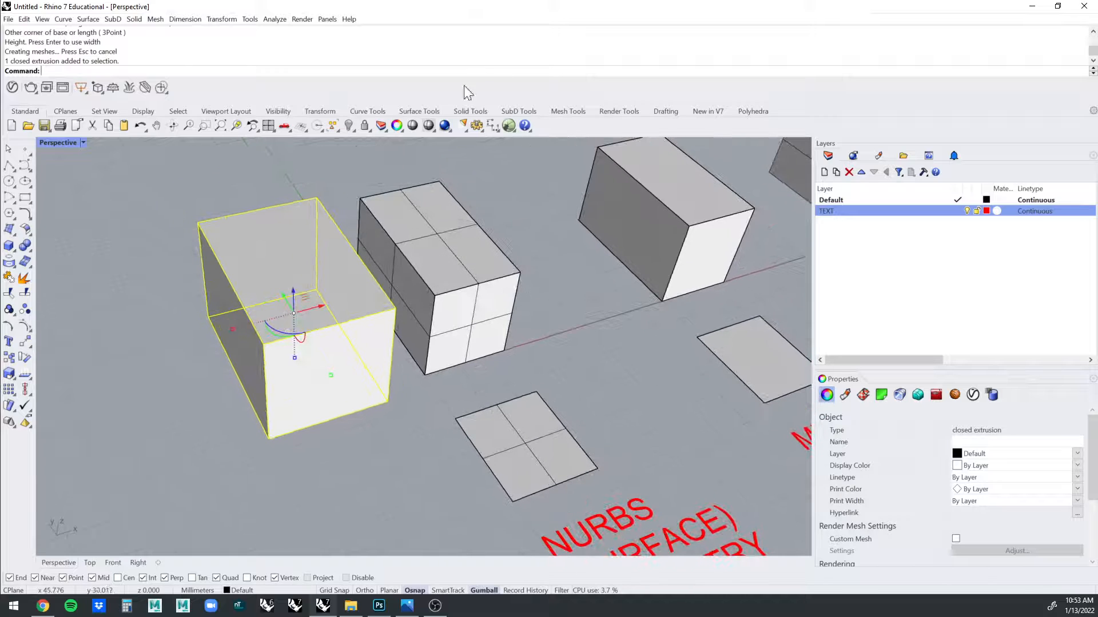
click(385, 413)
click(378, 374)
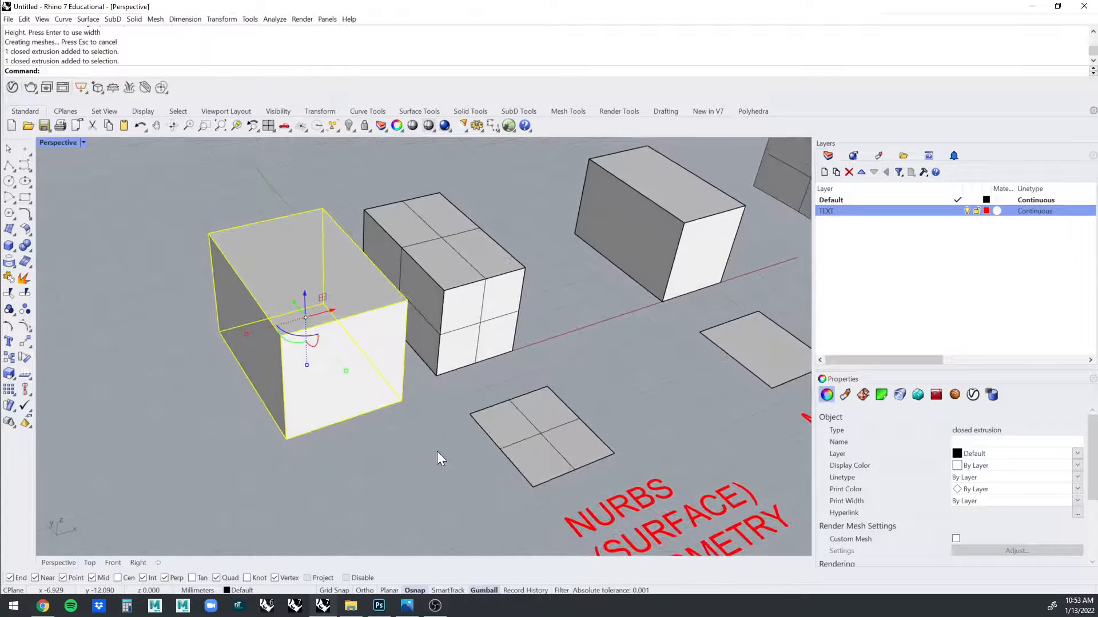
scroll(390, 400, down, 2)
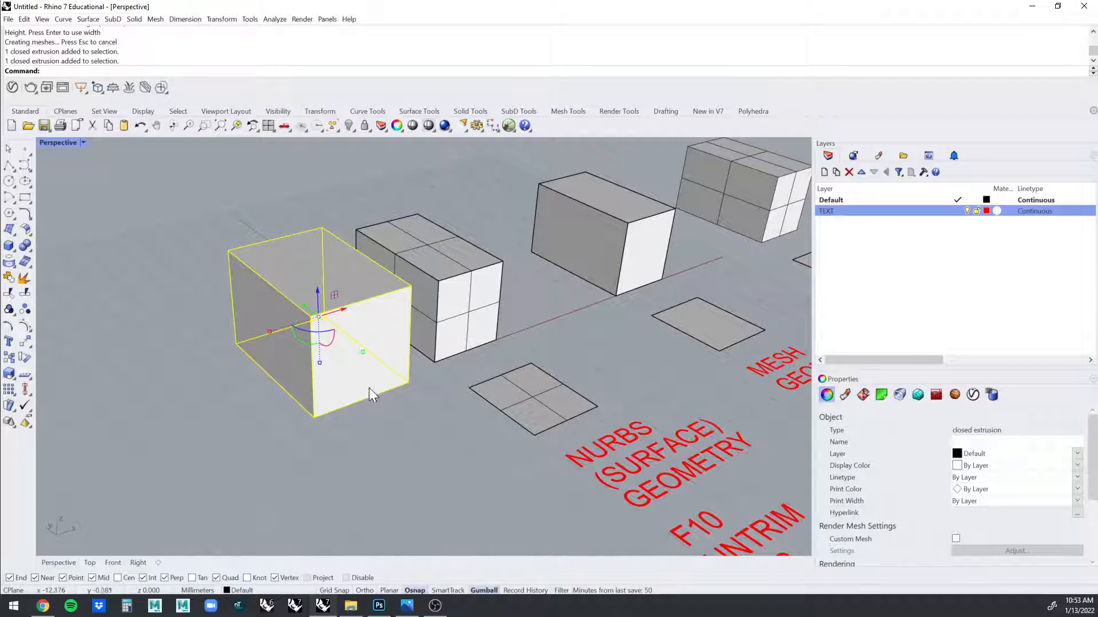
scroll(400, 407, up, 3)
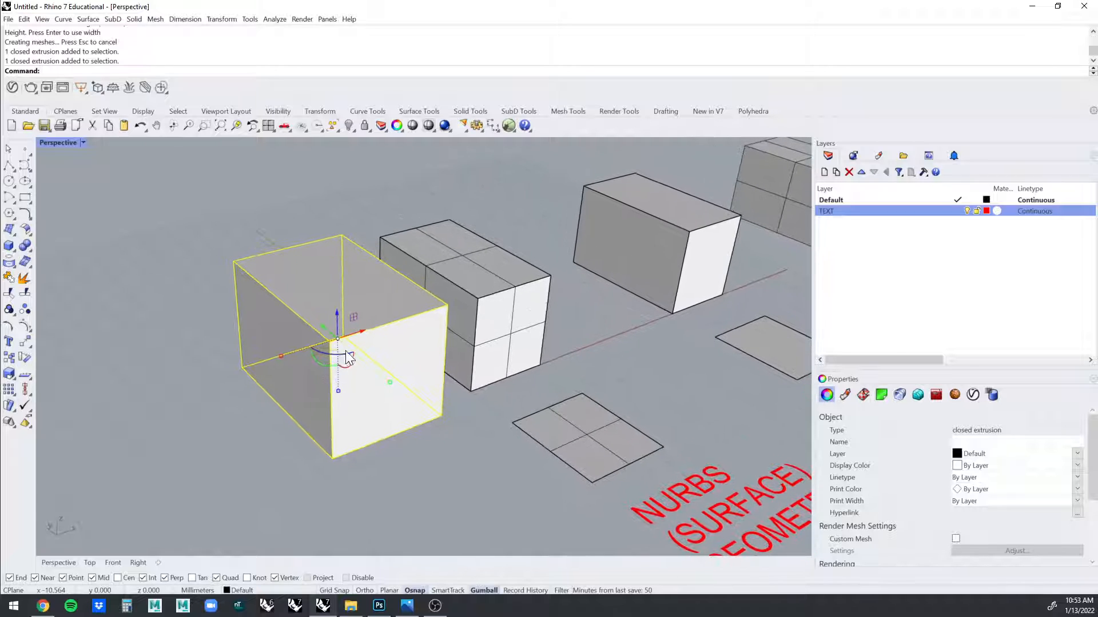
Duplicate the new box with the gumball, offsetting one box upward and backward so the two partly overlap.
drag(337, 311, 357, 324)
drag(341, 225, 282, 217)
right_drag(457, 299, 474, 369)
scroll(484, 375, down, 2)
click(483, 375)
Subtract the raised box from the lower box with BooleanDifference, keeping the input objects, and delete the raised cutting box.
click(25, 250)
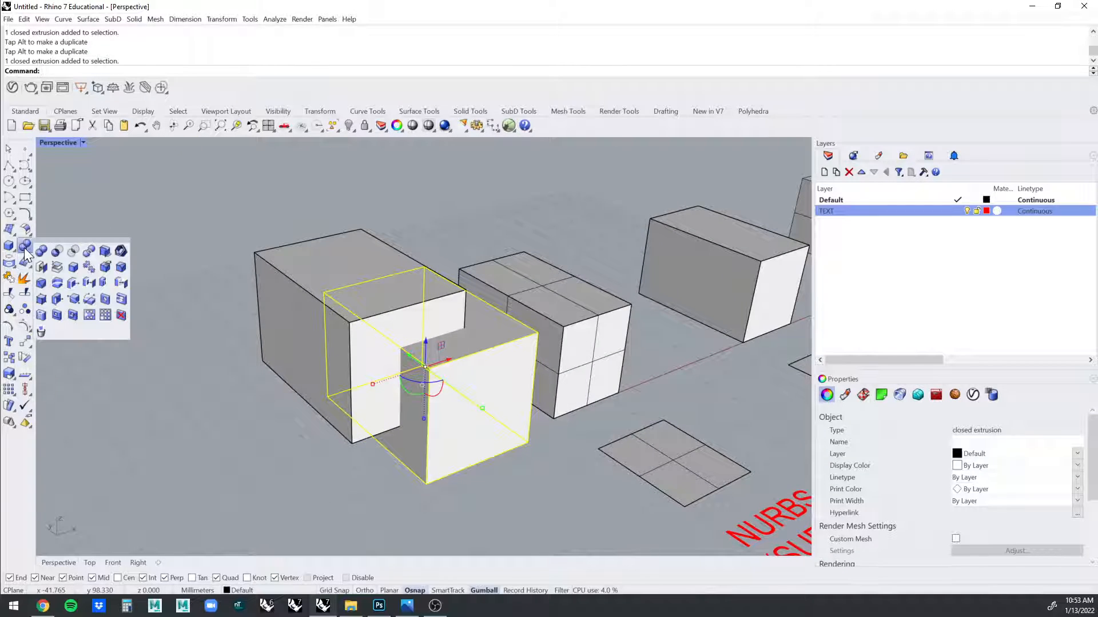
click(56, 250)
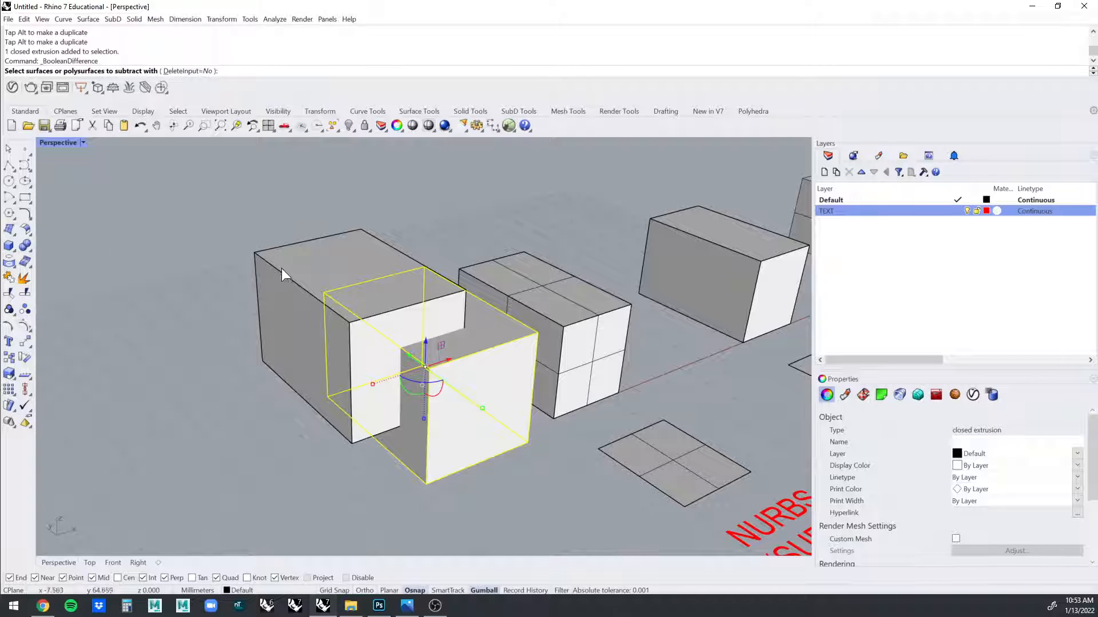
click(300, 266)
key(Return)
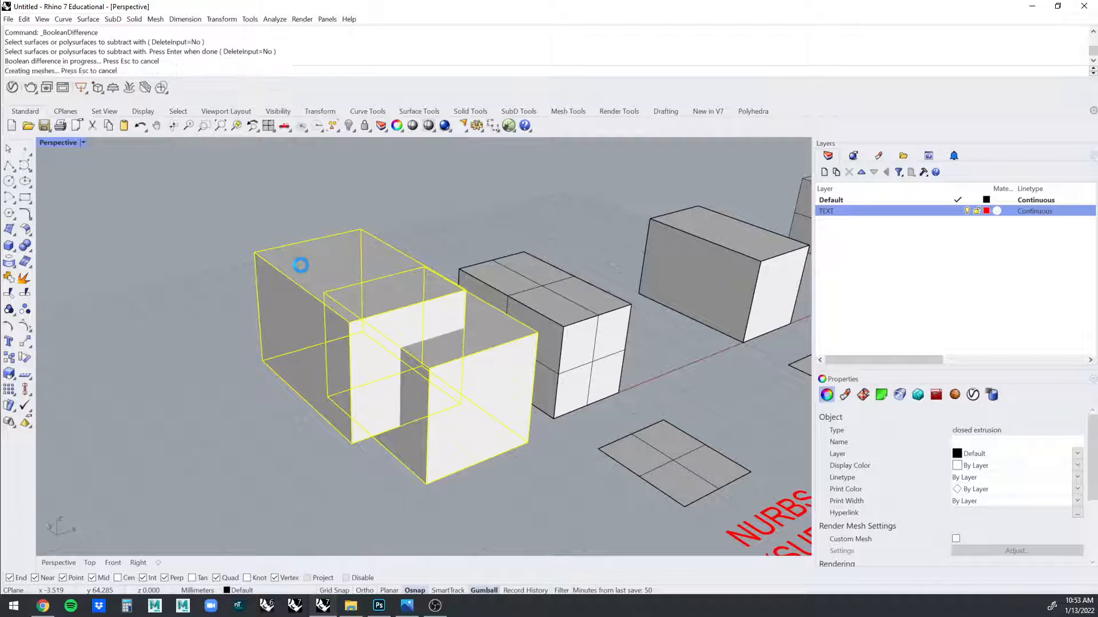
click(303, 266)
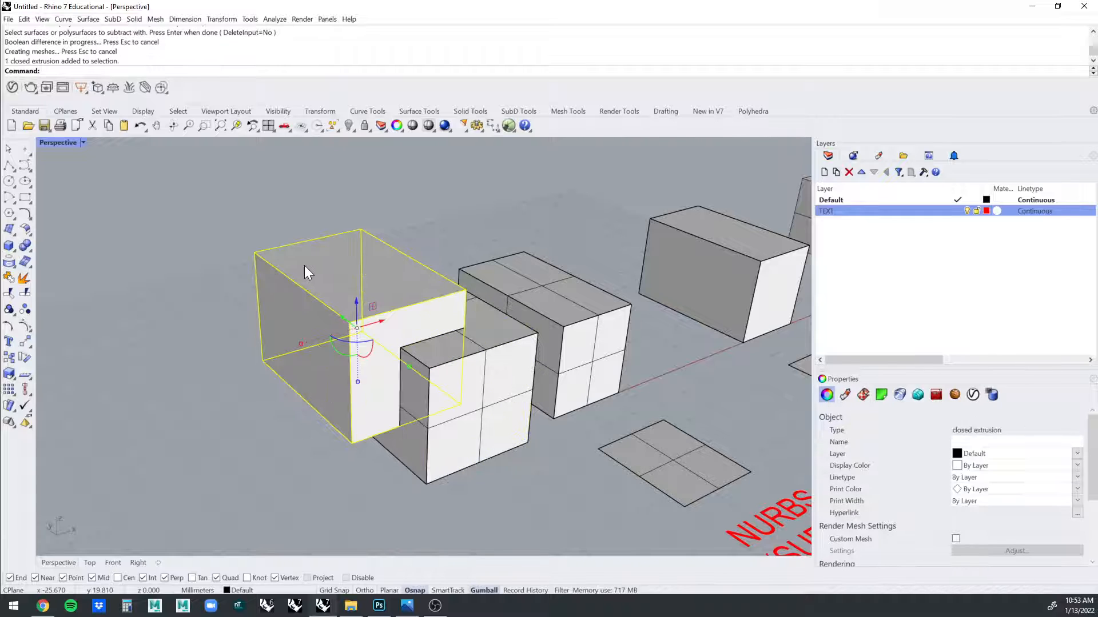
key(Delete)
Select the notched box and check its object type in the properties.
click(482, 376)
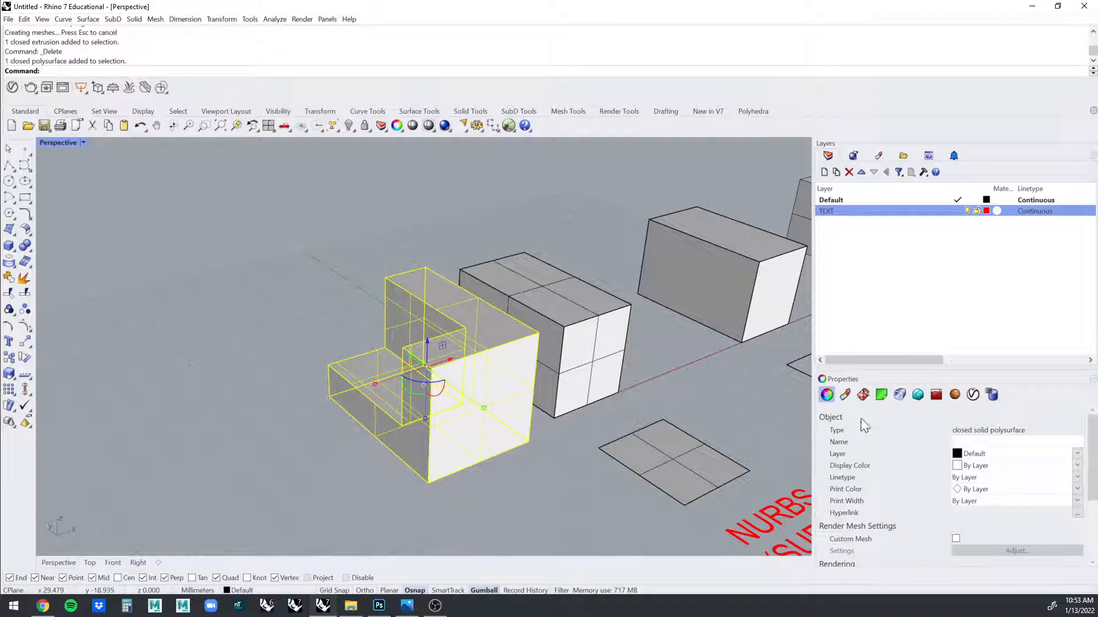
scroll(502, 372, up, 1)
right_drag(502, 372, 470, 339)
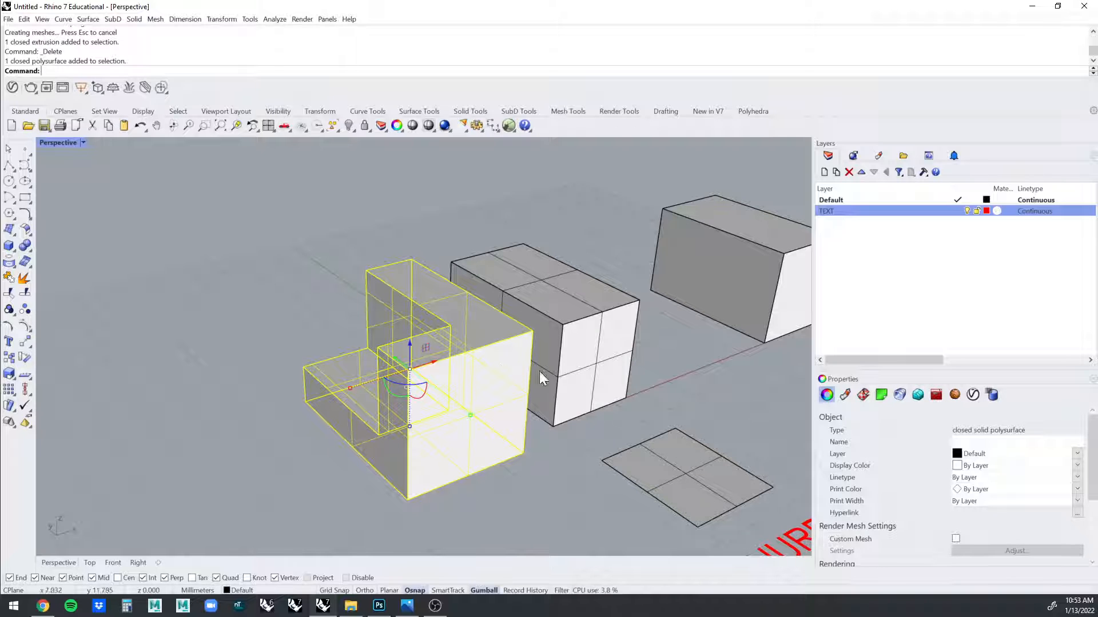
Undo the cutter's deletion and the Boolean difference, and delete the raised overlapping box.
key(ctrl+z)
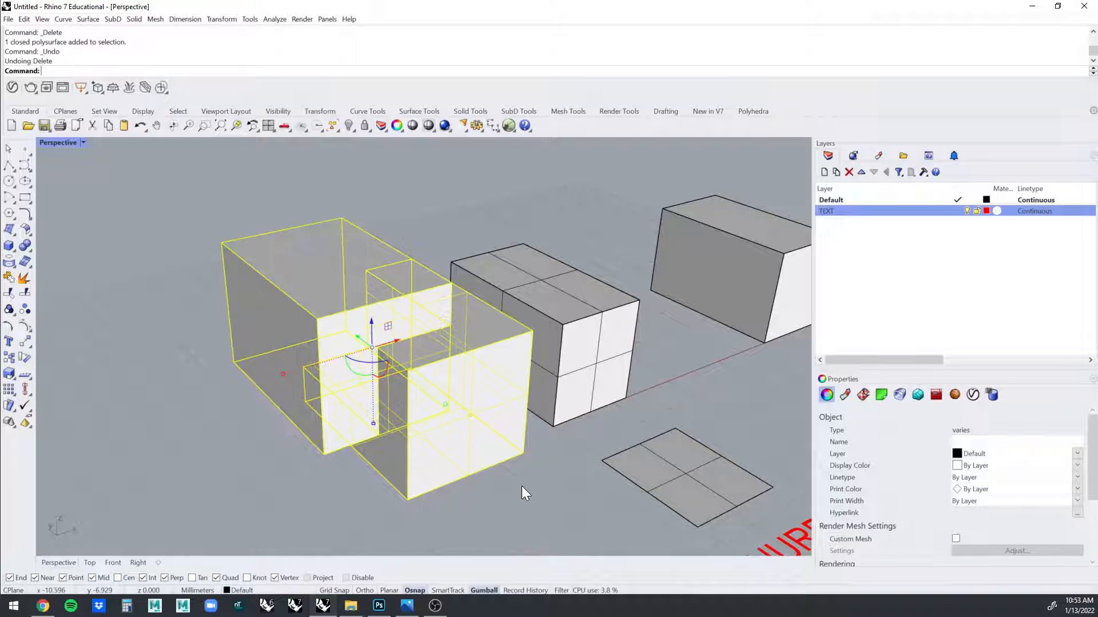
key(ctrl+z)
click(489, 495)
click(314, 301)
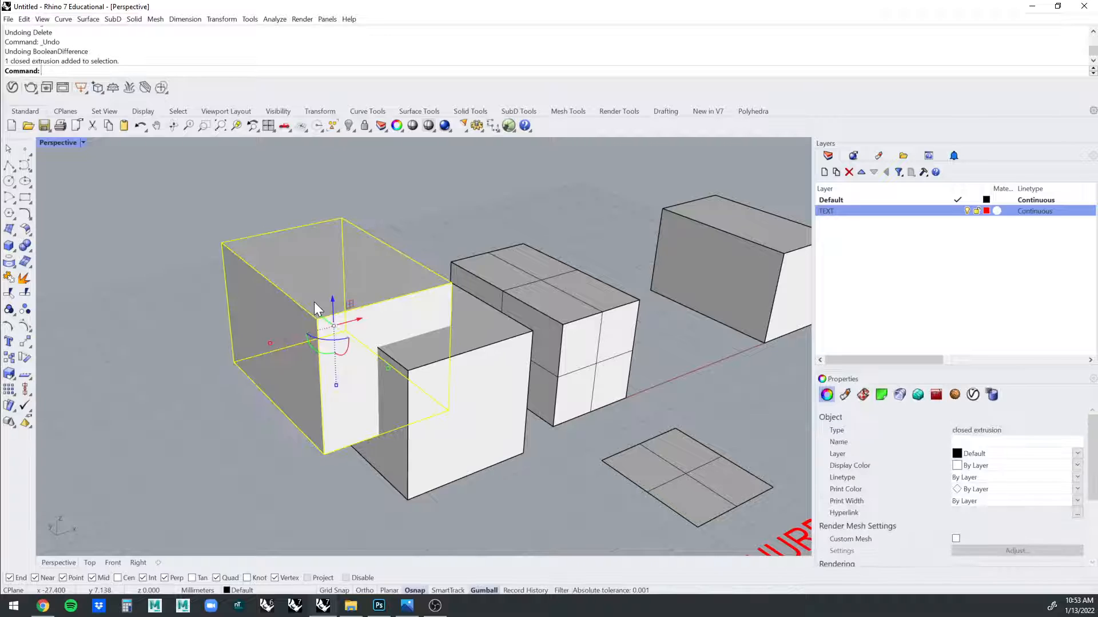
key(Delete)
Explode the remaining extruded box into separate surfaces.
click(396, 356)
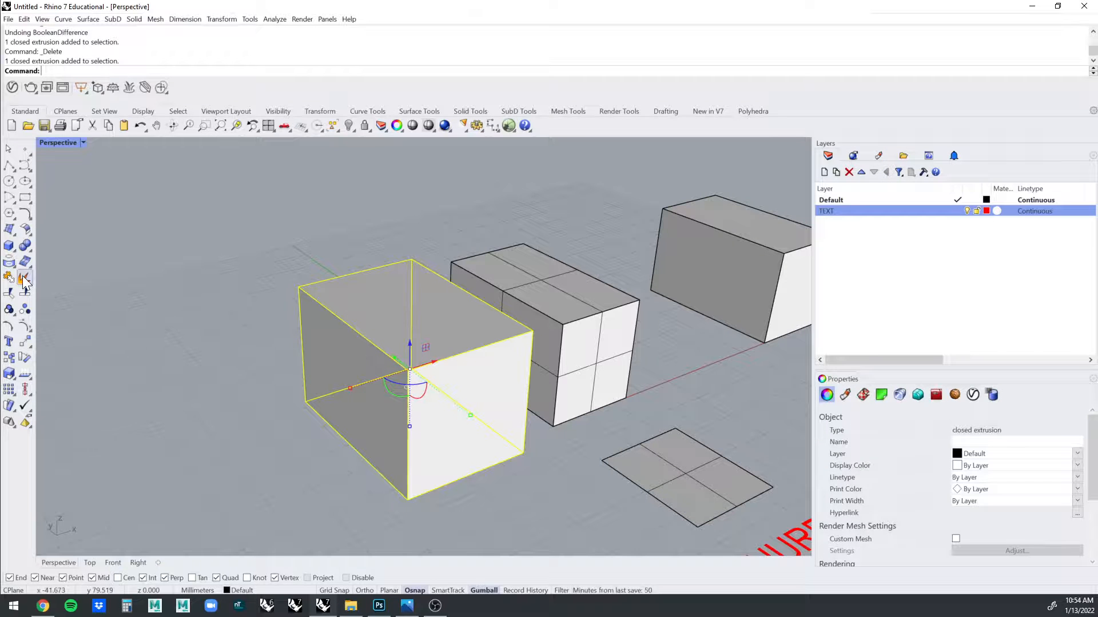
click(25, 280)
click(558, 478)
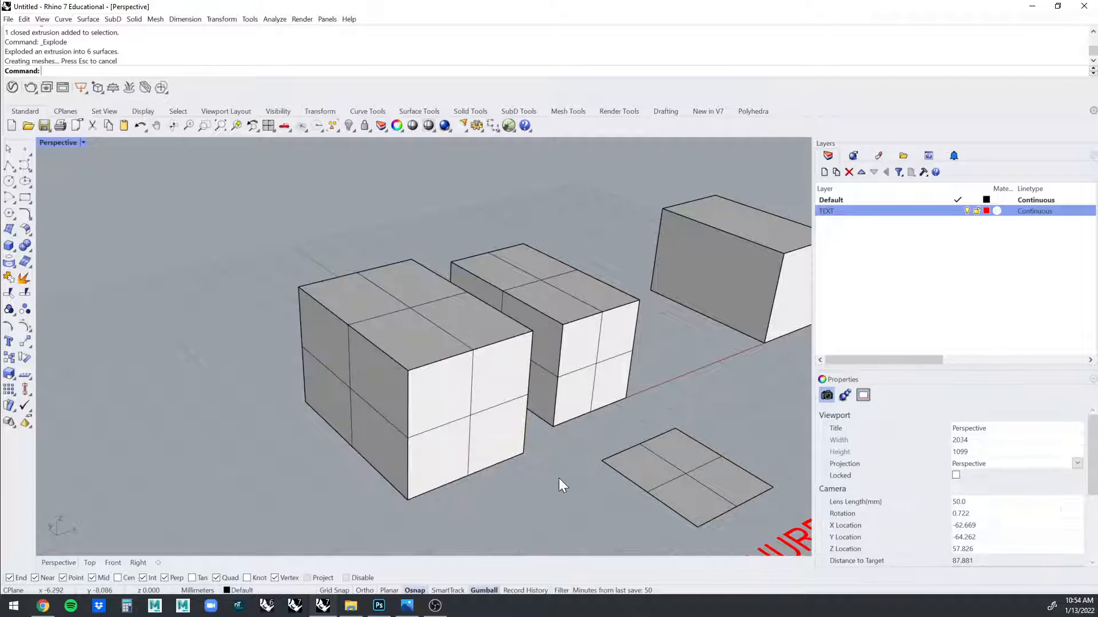
Try pulling the exploded box's front and top faces away from the others, and undo both moves.
click(464, 409)
drag(464, 409, 497, 437)
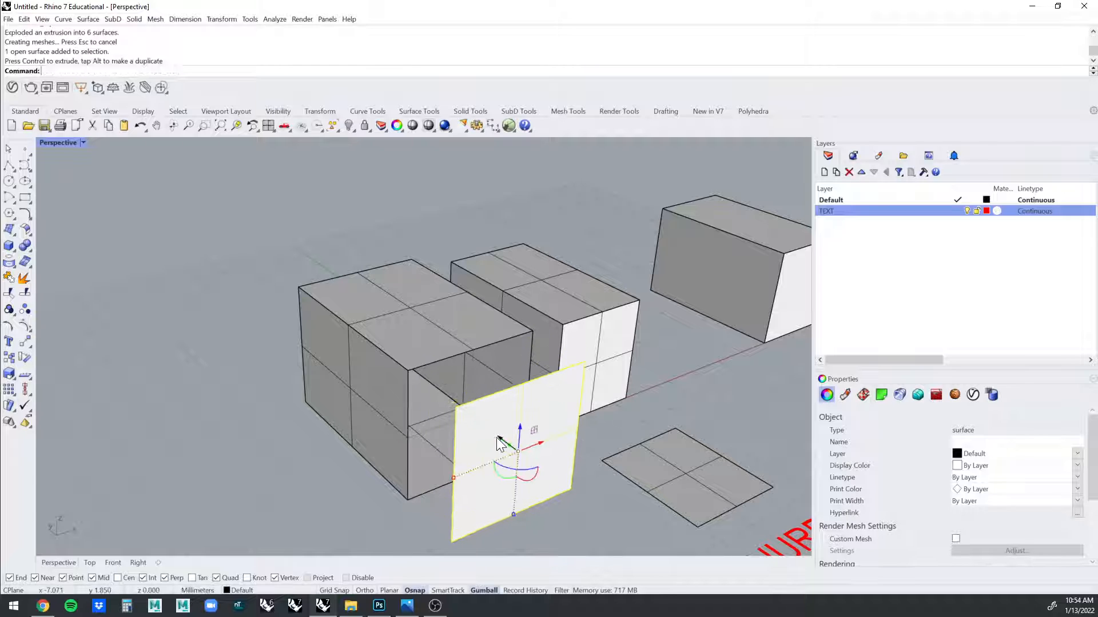
click(430, 342)
drag(410, 280, 410, 236)
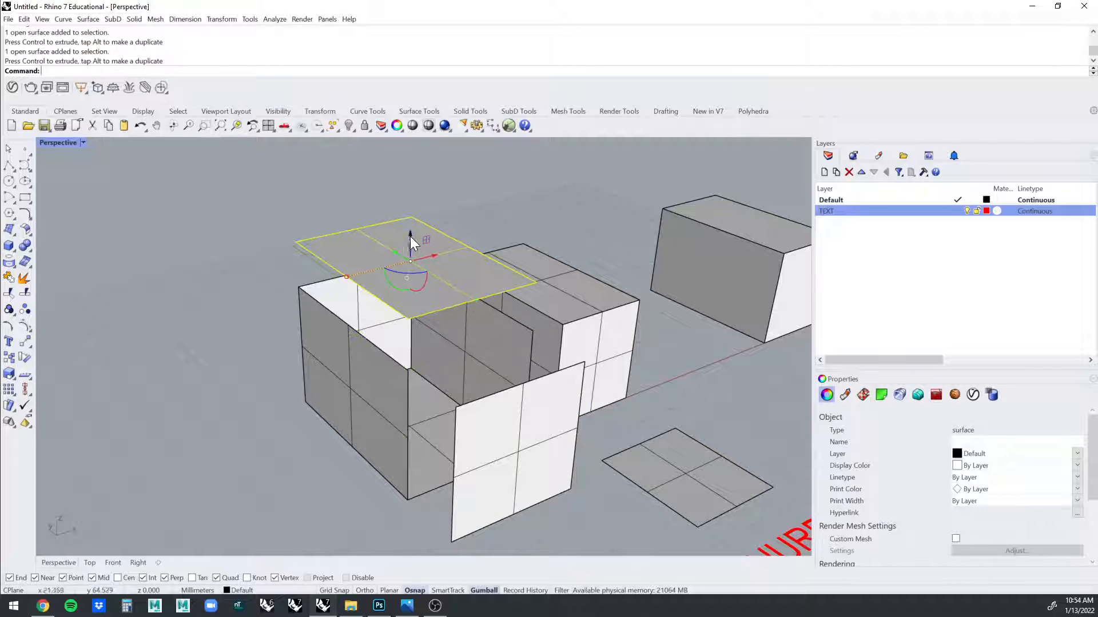
key(ctrl+z)
key(ctrl+z)
Join all six surfaces of the exploded box into one closed polysurface.
right_drag(507, 423, 574, 235)
drag(594, 194, 413, 389)
right_drag(413, 389, 325, 526)
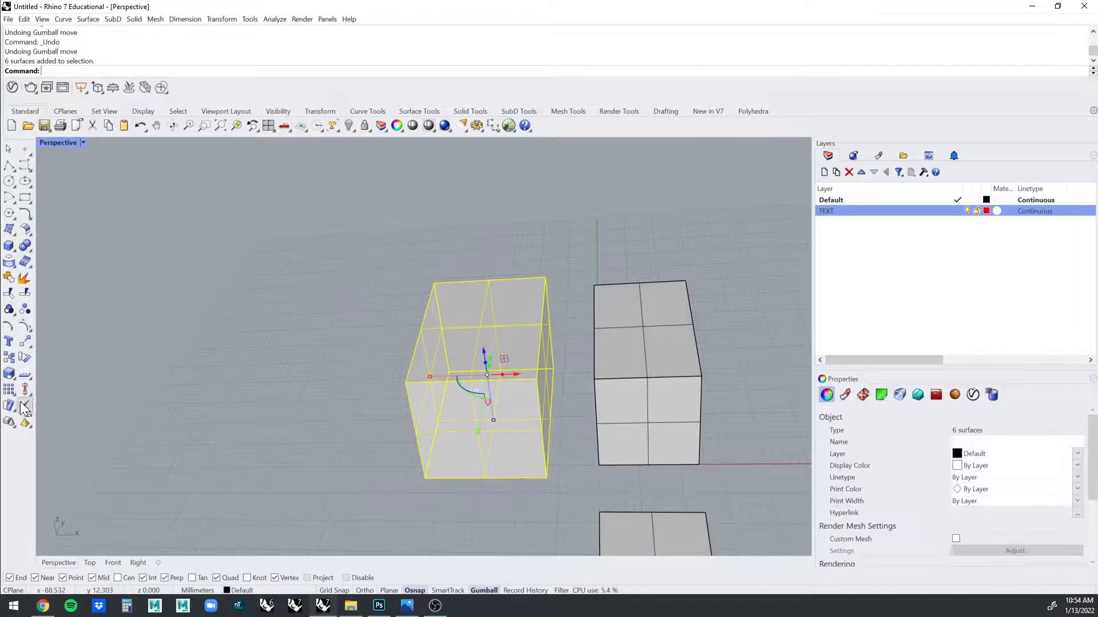
click(11, 280)
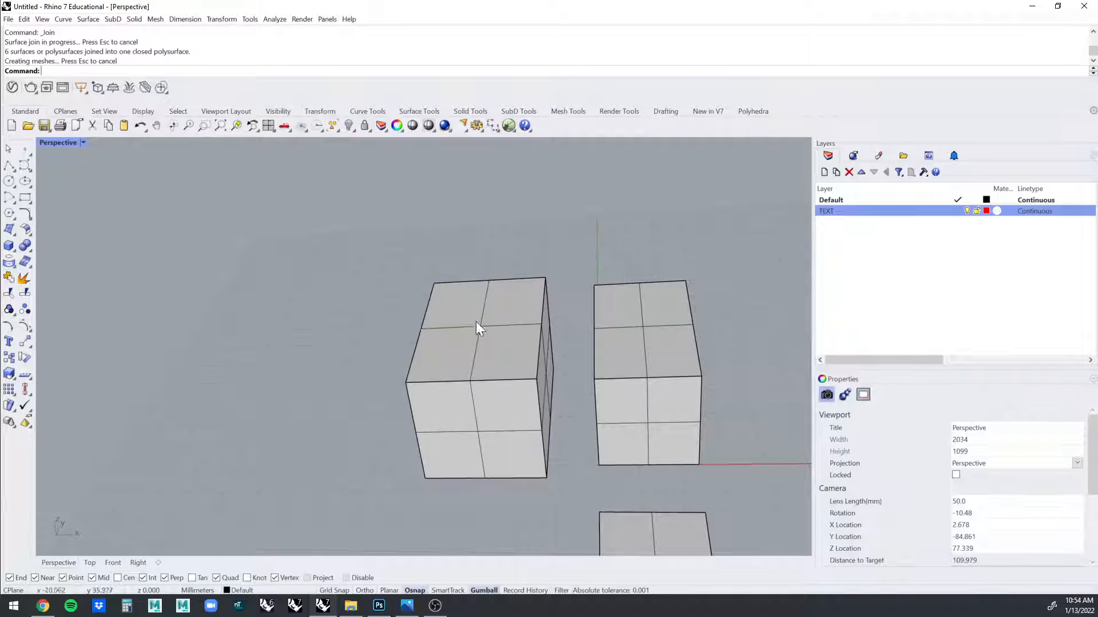
Undo the Join and Explode on the extruded box, and delete the restored extrusion.
right_drag(476, 321, 964, 435)
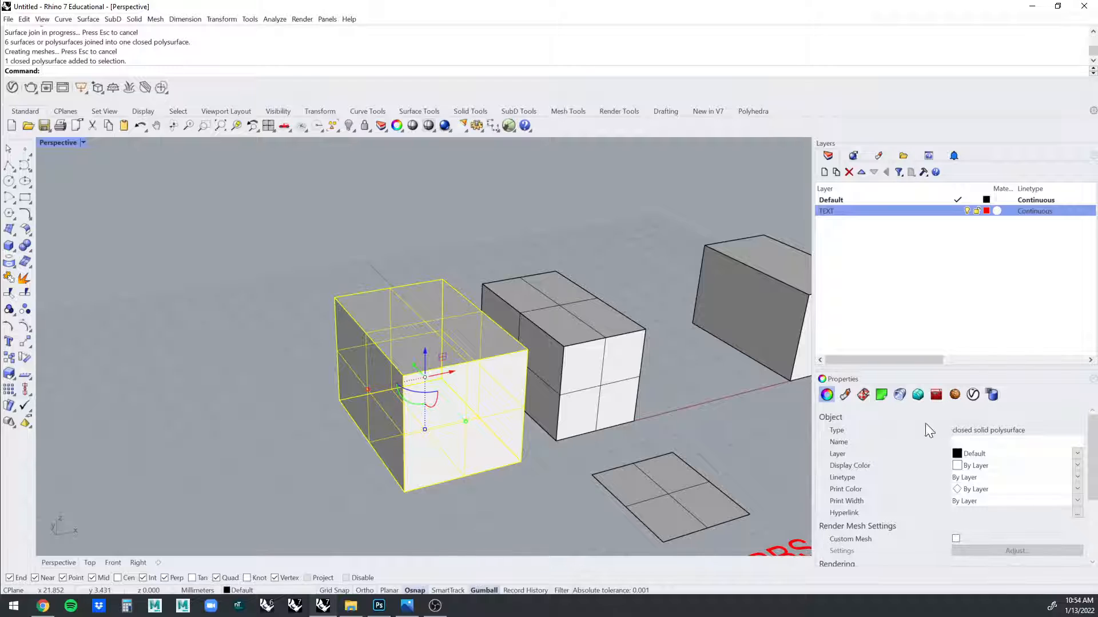
click(620, 379)
click(492, 416)
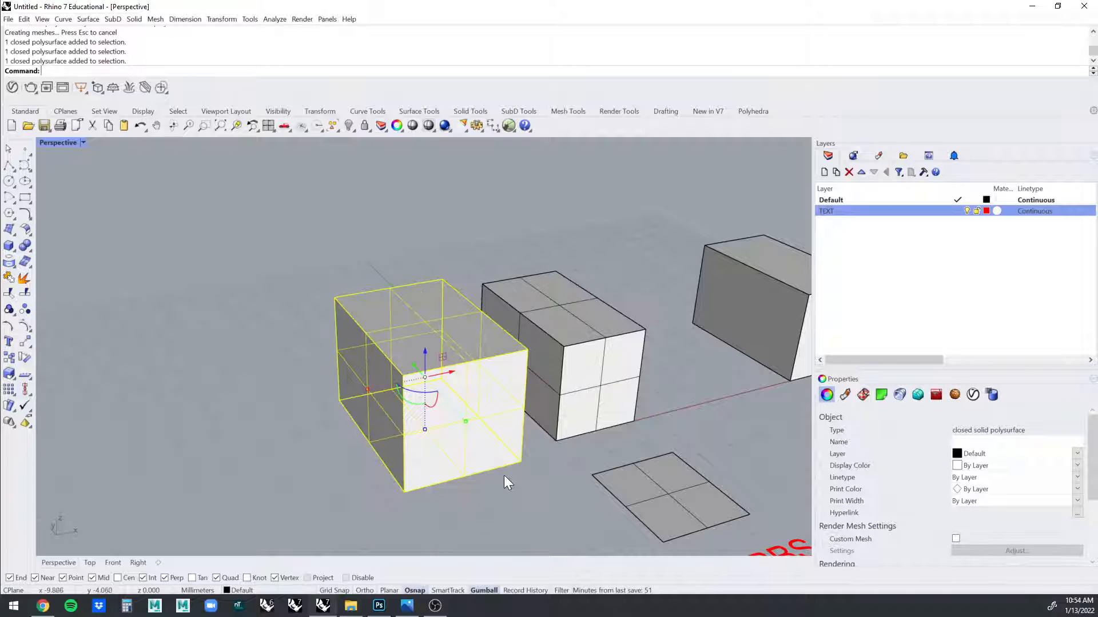
key(ctrl+z)
key(ctrl+z)
click(479, 462)
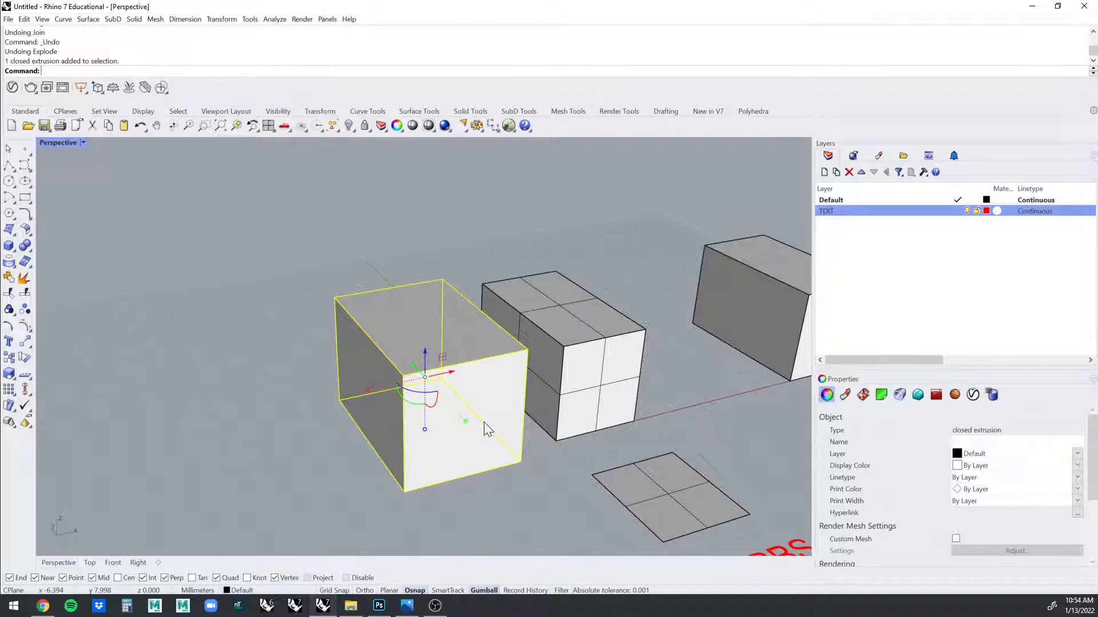
key(Delete)
Examine the remaining box in the NURBS column and its object type from several angles.
scroll(484, 421, up, 5)
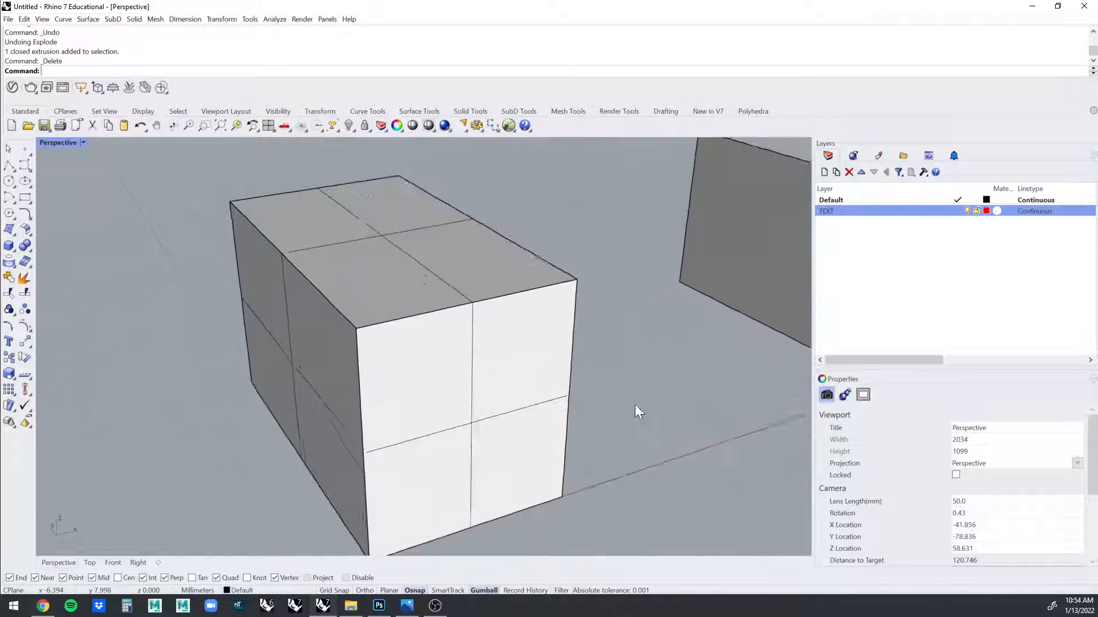
scroll(634, 406, down, 6)
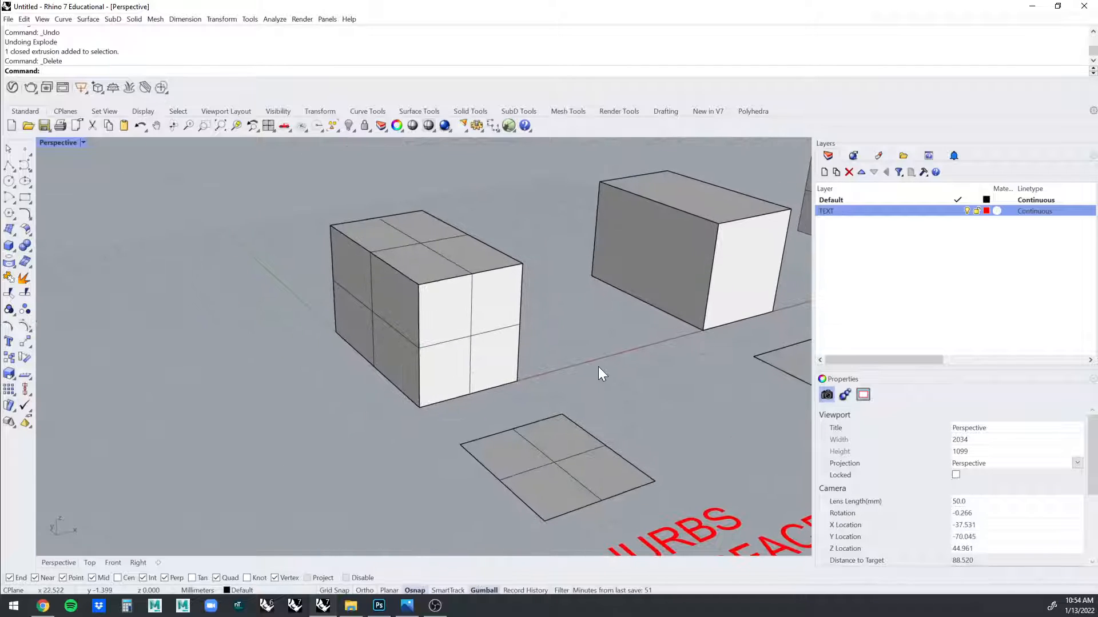
scroll(599, 369, up, 5)
click(427, 376)
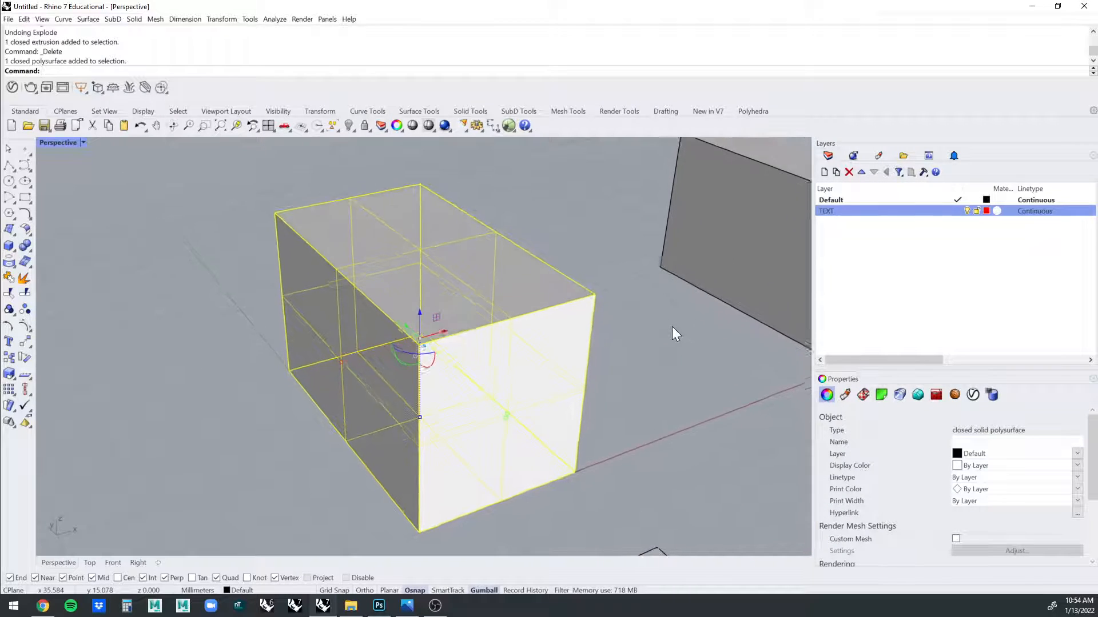
scroll(629, 361, down, 3)
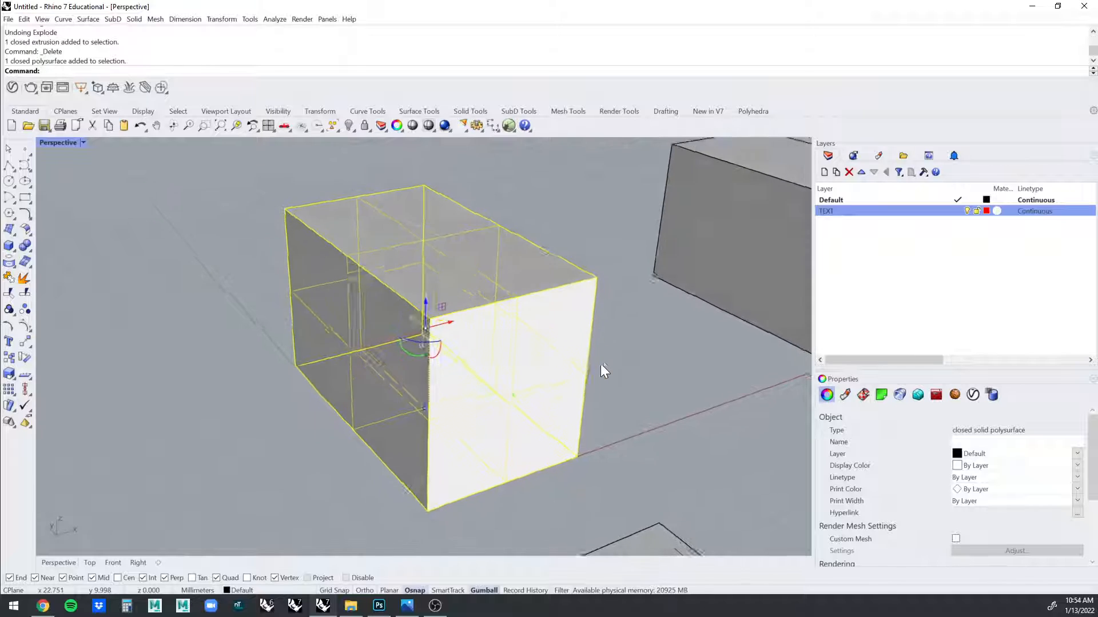
scroll(601, 363, down, 2)
click(643, 365)
click(526, 357)
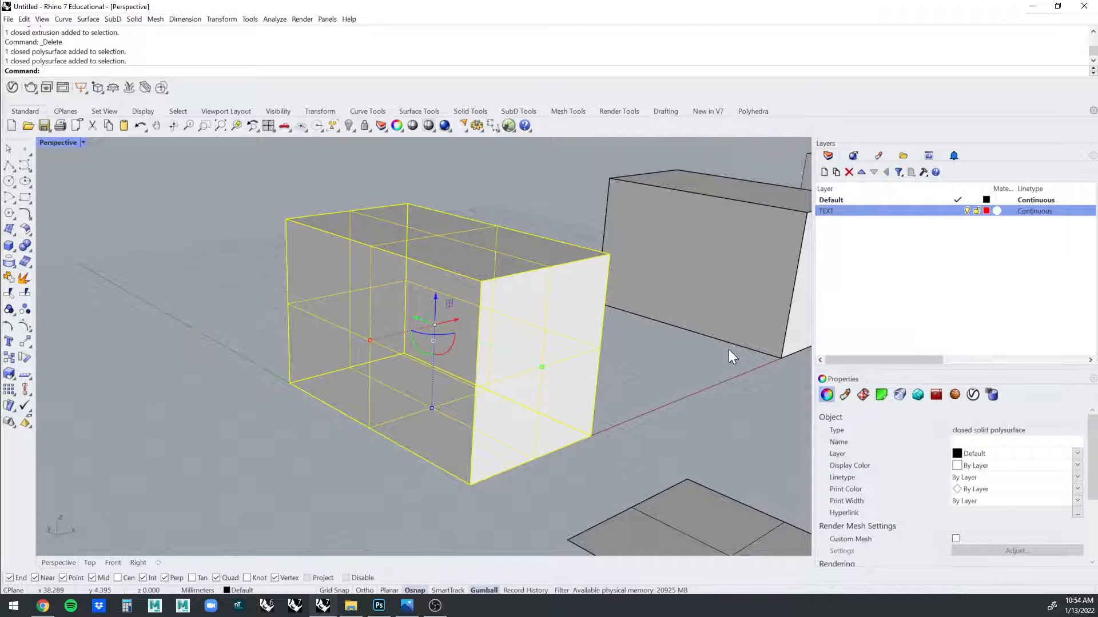
right_drag(728, 349, 106, 275)
Cancel the Join command and explode the NURBS box into separate surfaces.
click(25, 261)
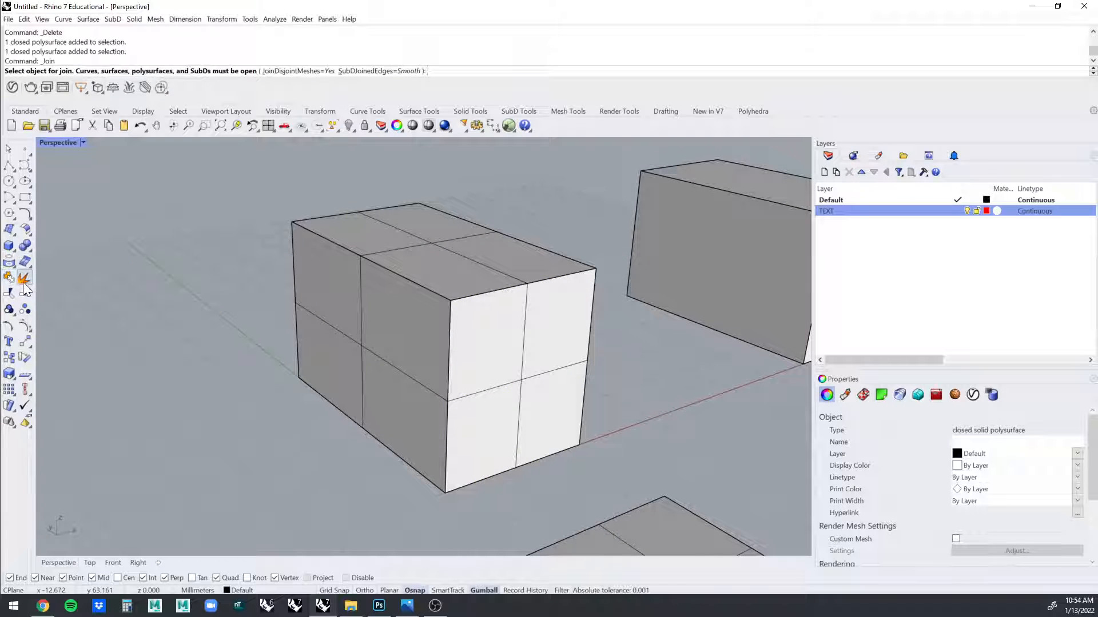
right_drag(228, 286, 421, 297)
click(421, 297)
right_drag(159, 300, 52, 286)
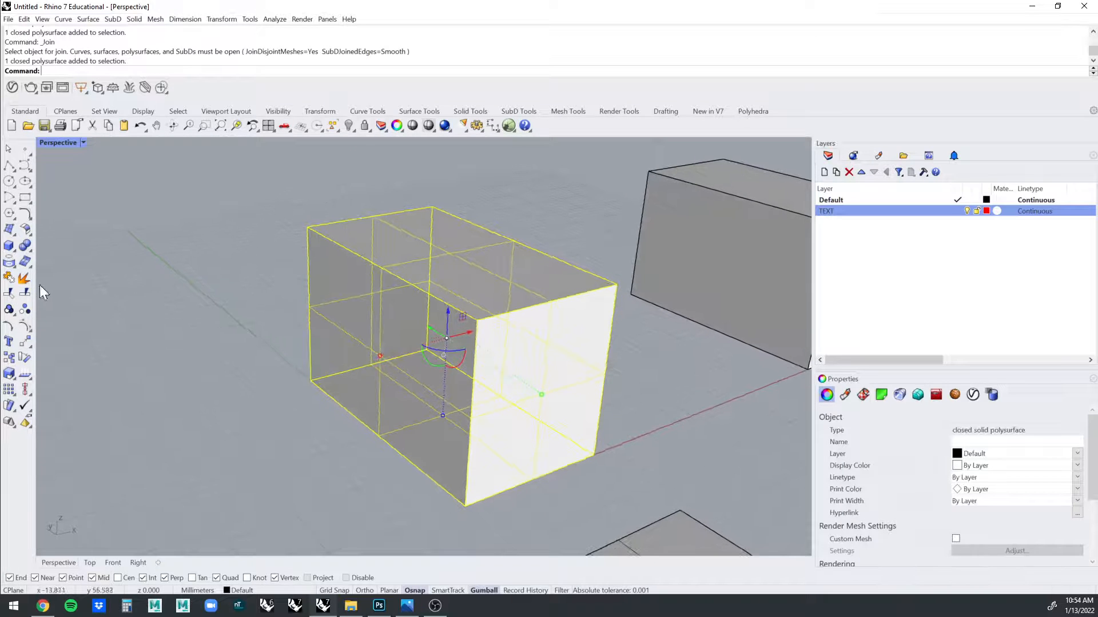
click(25, 277)
Try pulling the exploded box's top face up and side face outward, and undo both moves and the Explode.
right_drag(488, 248, 455, 255)
click(454, 256)
drag(449, 243, 450, 187)
click(439, 352)
drag(407, 353, 324, 376)
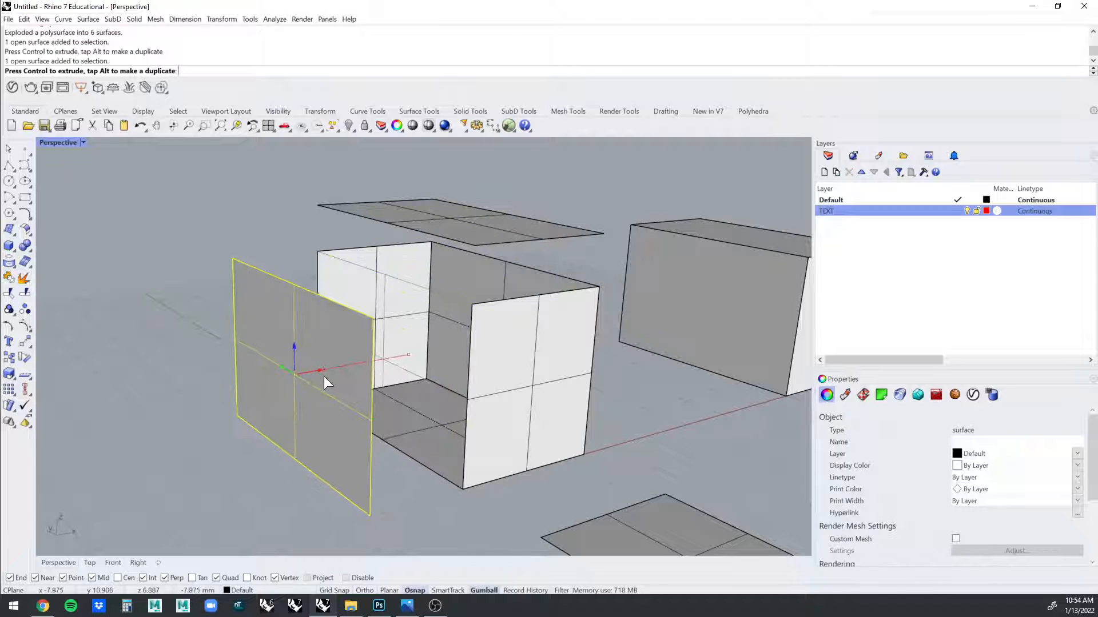
key(ctrl+z)
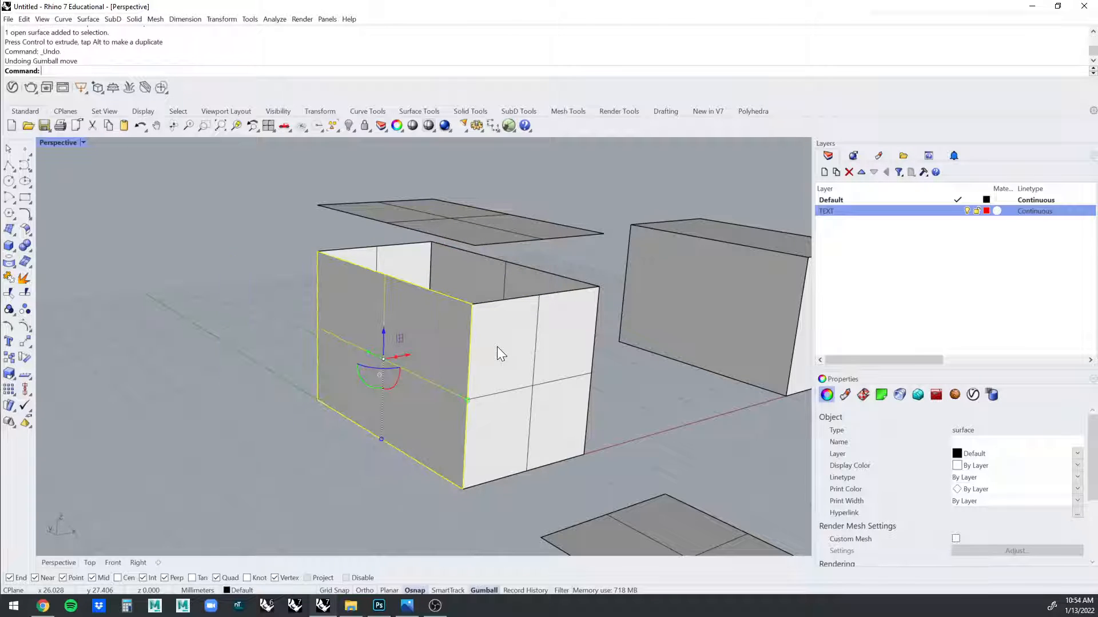
key(ctrl+z)
key(Escape)
key(ctrl+z)
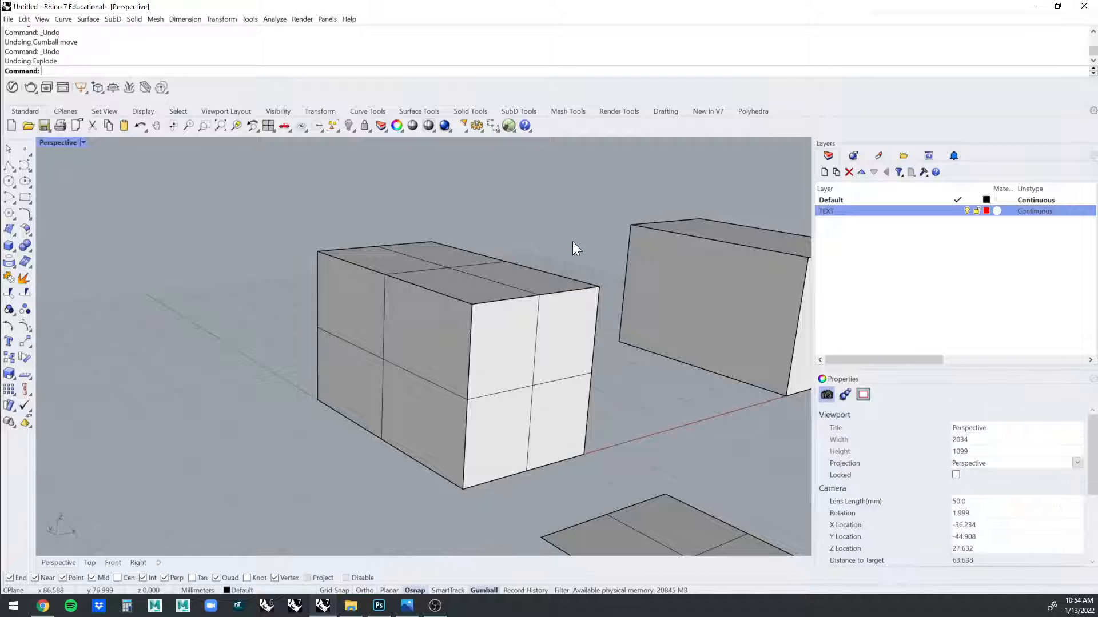
Explode the closed NURBS polysurface box into its six surfaces.
click(541, 280)
key(Left)
key(Left)
key(Left)
key(Left)
key(Left)
key(Left)
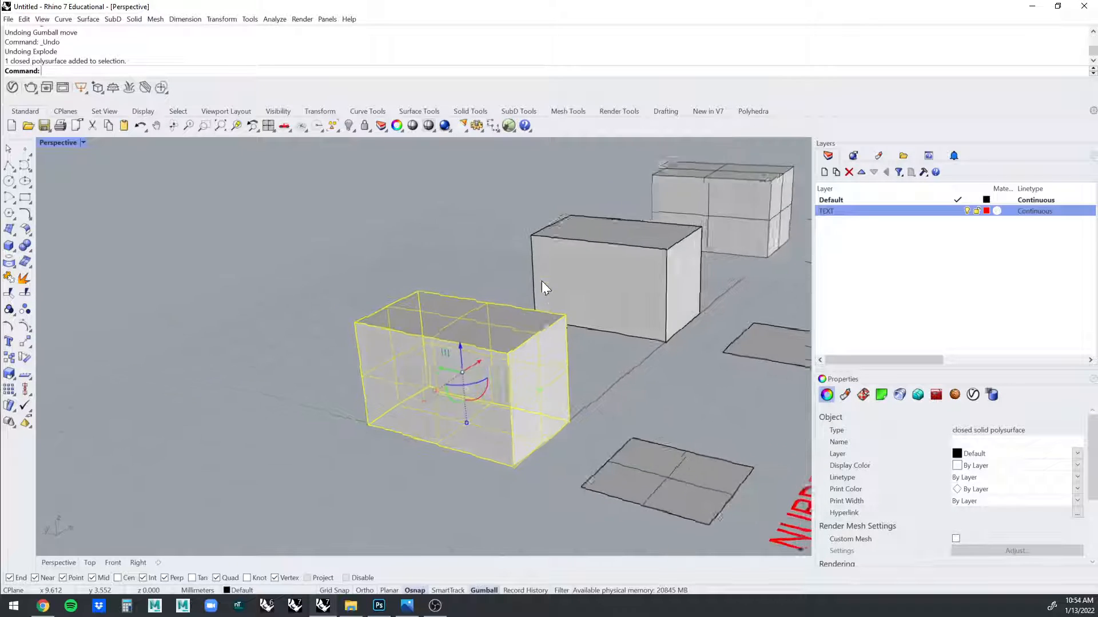
click(23, 278)
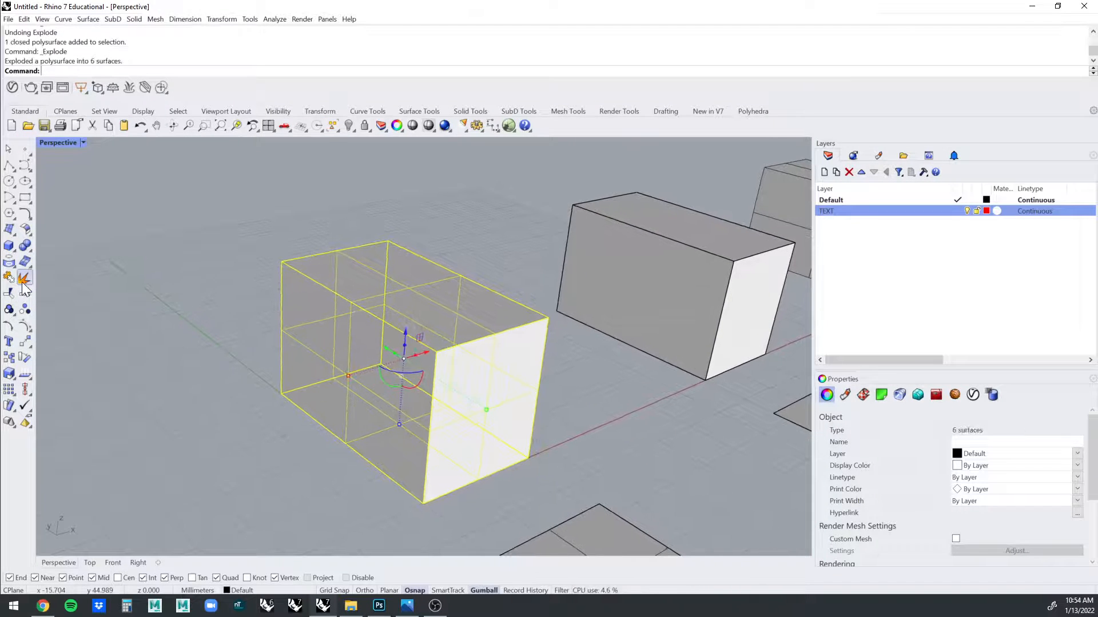
Join the six box surfaces into one closed polysurface, undo the Join, and select a single face.
click(8, 278)
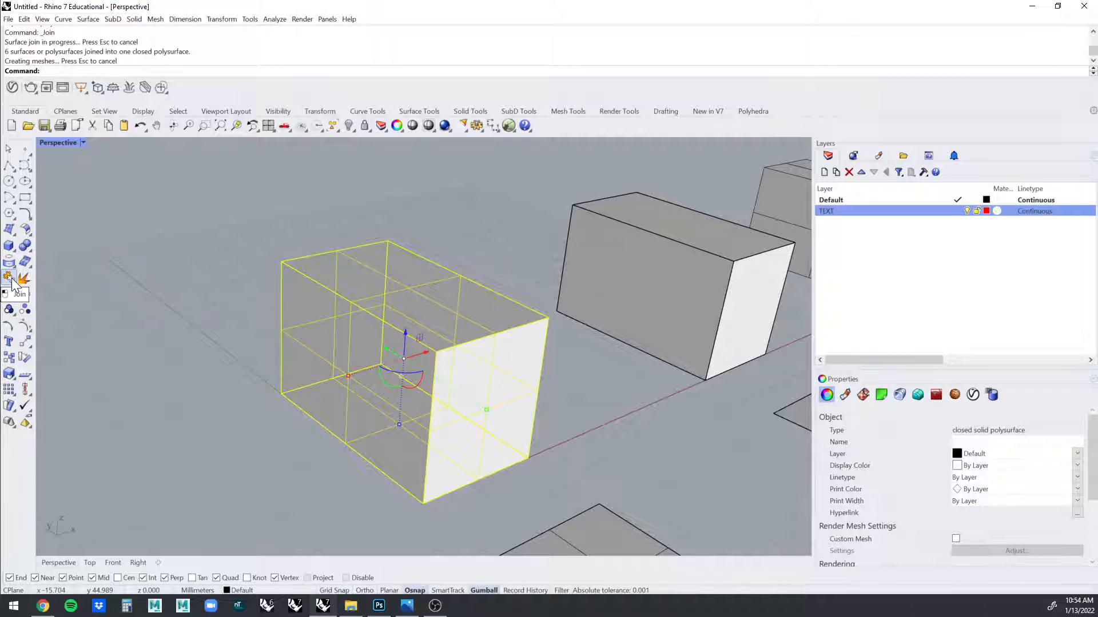
key(ctrl+z)
click(388, 248)
click(448, 242)
Add the lines EXPLODE and JOIN below FLIP in the note under the NURBS (SURFACE) GEOMETRY label.
scroll(525, 355, down, 5)
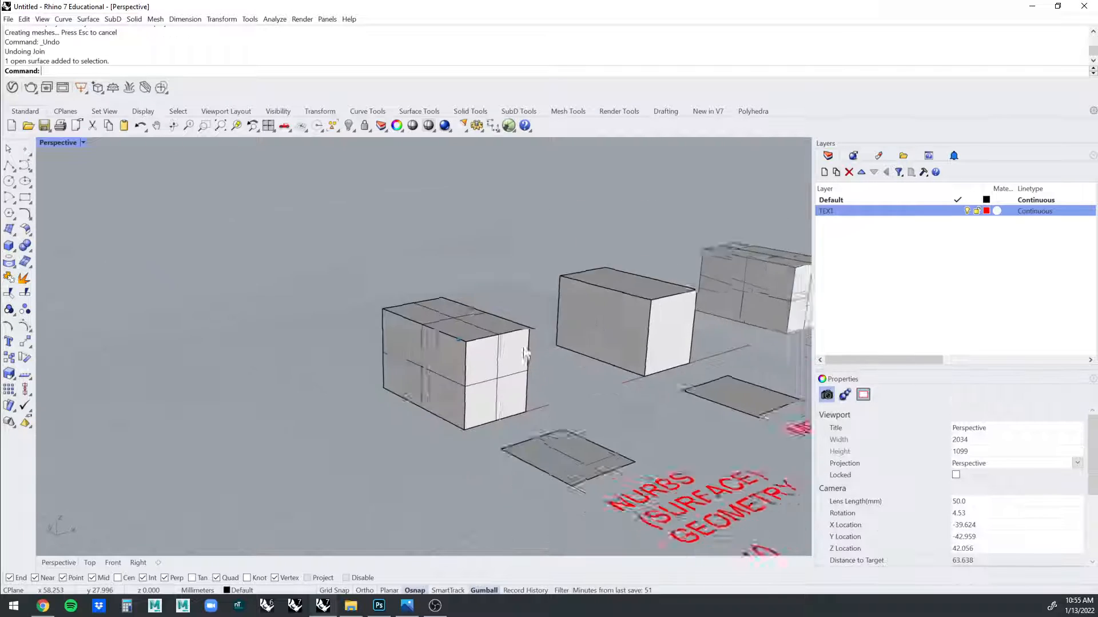
right_drag(525, 355, 483, 311)
click(480, 323)
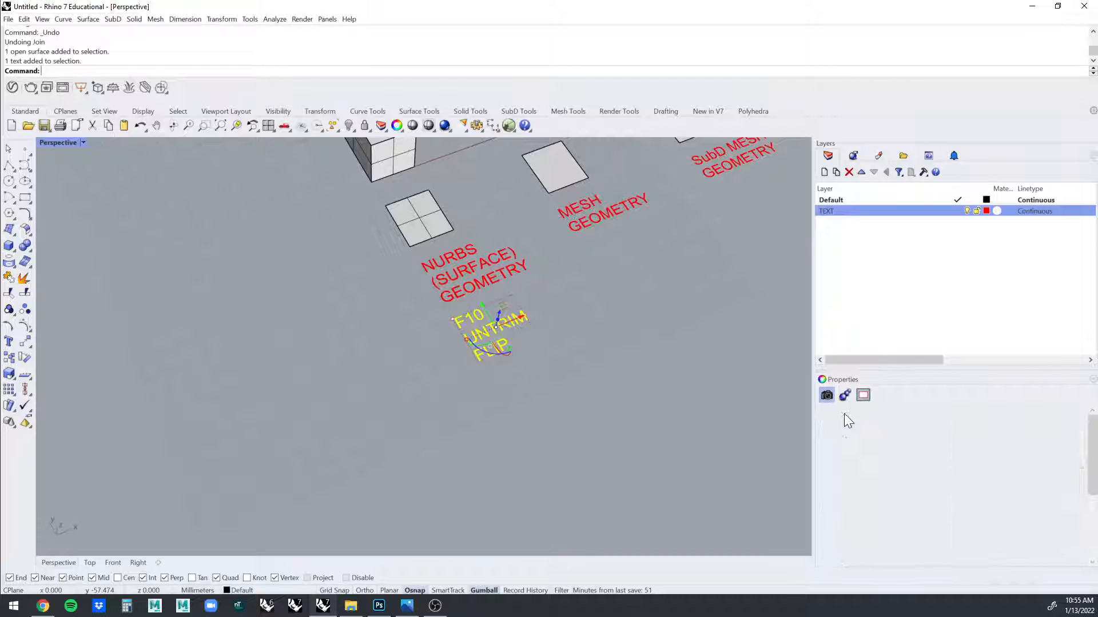
scroll(1066, 448, down, 3)
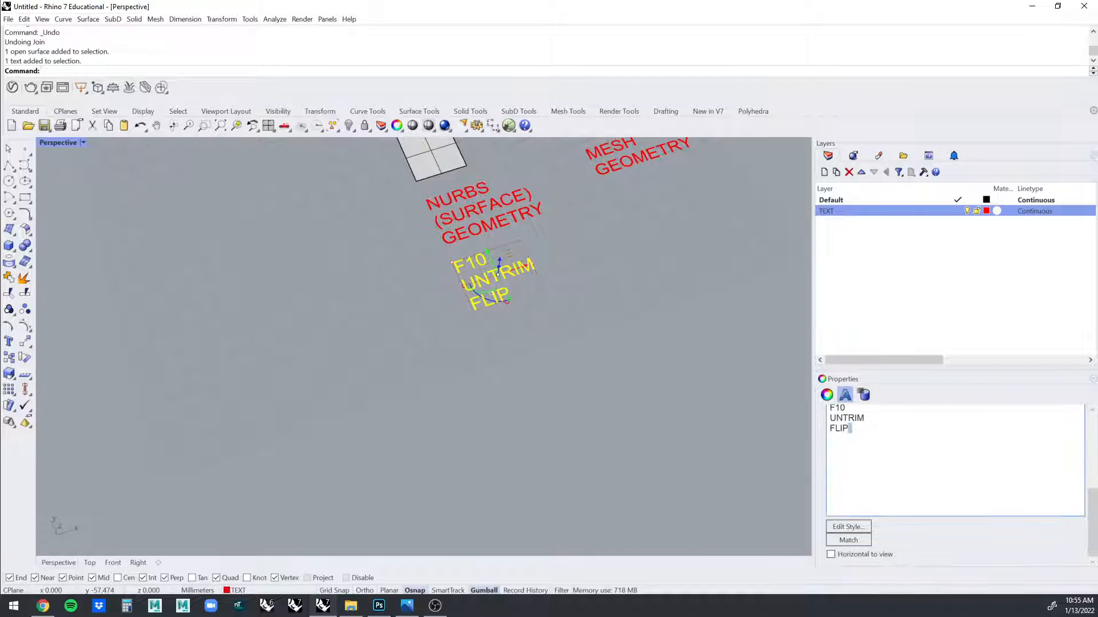
key(BackSpace)
text(E)
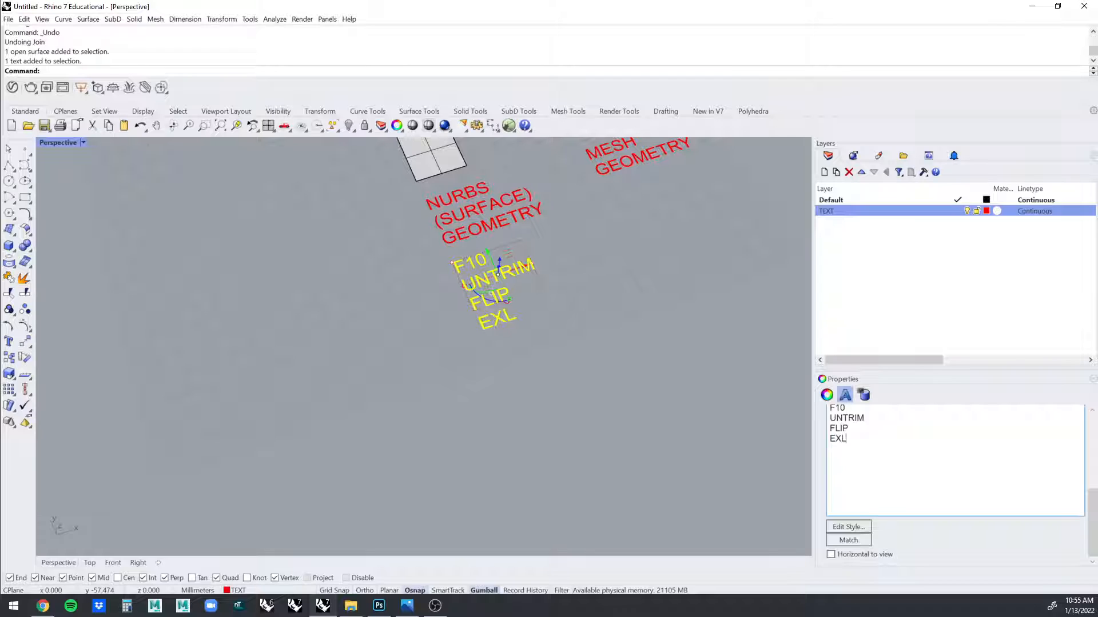
text(XPLODE)
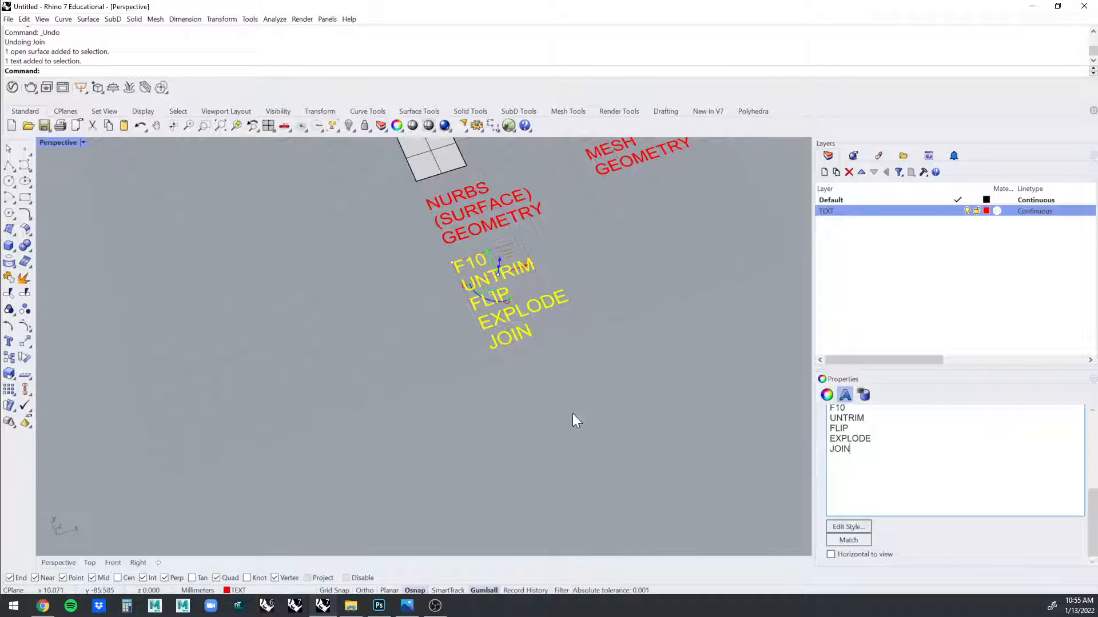
click(572, 413)
Select all six surfaces of the exploded NURBS box and join them into one closed polysurface.
click(452, 370)
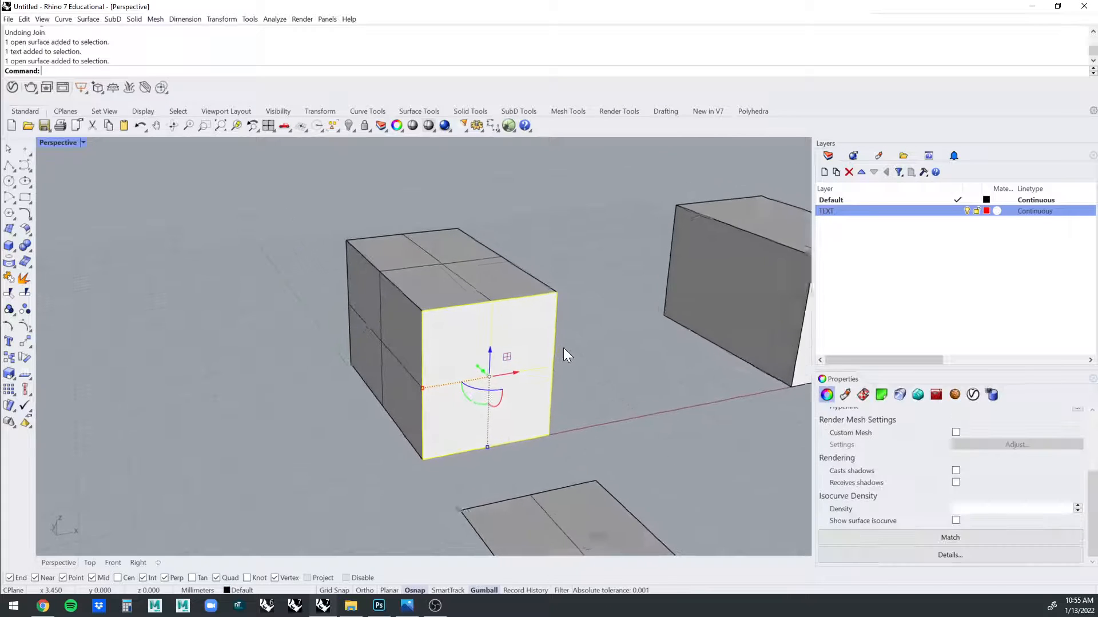
scroll(563, 347, up, 1)
scroll(400, 250, down, 2)
click(349, 245)
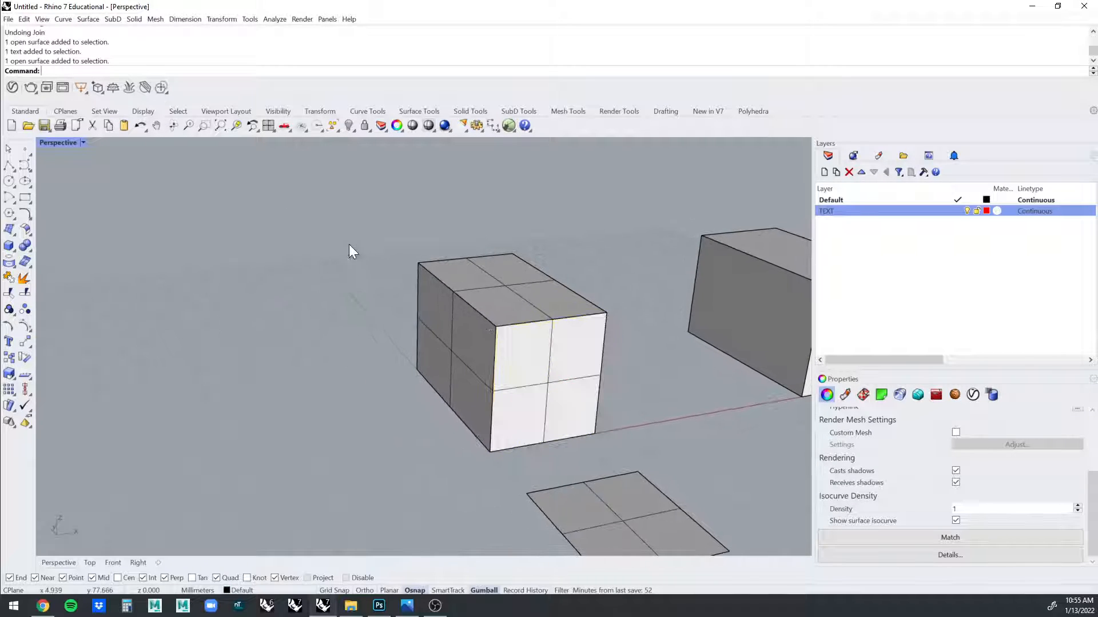
drag(340, 247, 661, 463)
scroll(549, 354, down, 3)
right_drag(548, 354, 516, 341)
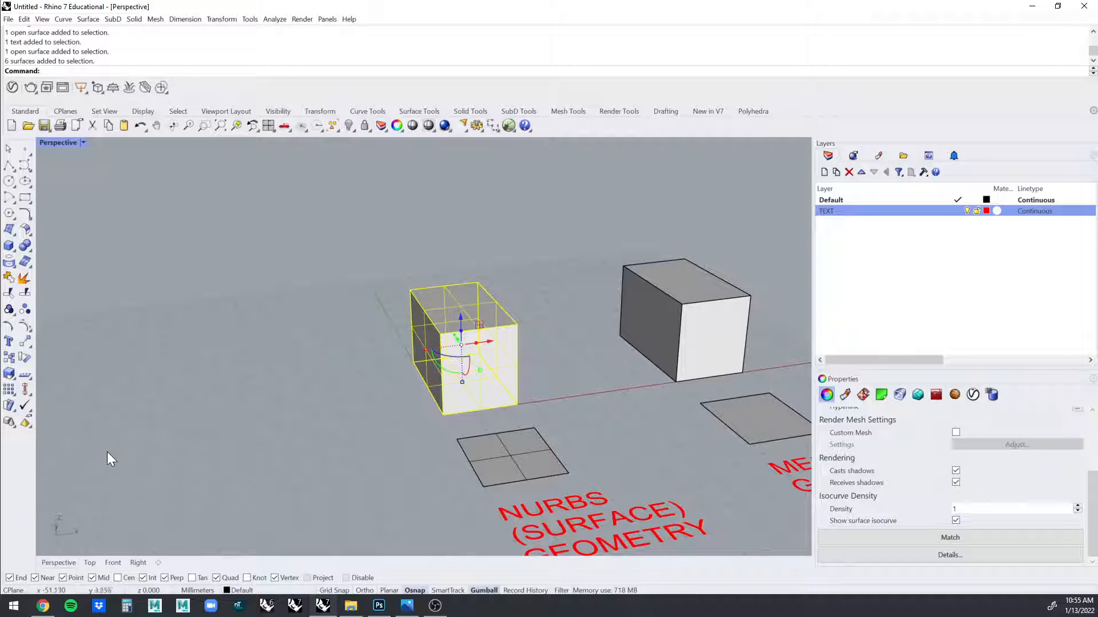
click(25, 295)
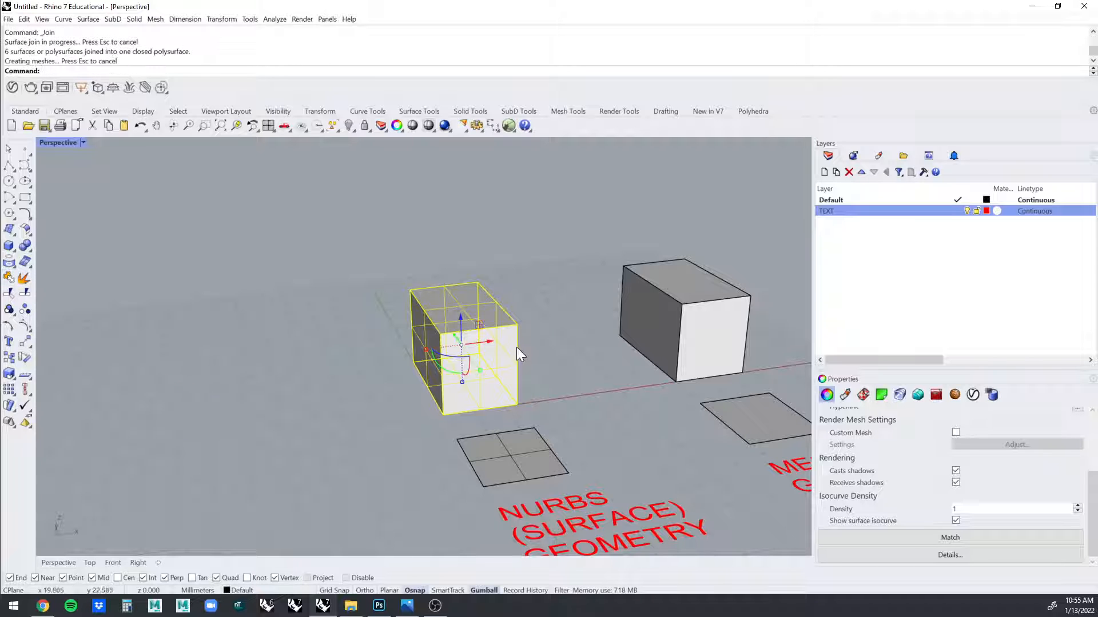
Select the joined NURBS box and try to turn on its control points with PointsOn.
key(Escape)
scroll(533, 337, up, 3)
click(488, 355)
scroll(497, 379, up, 4)
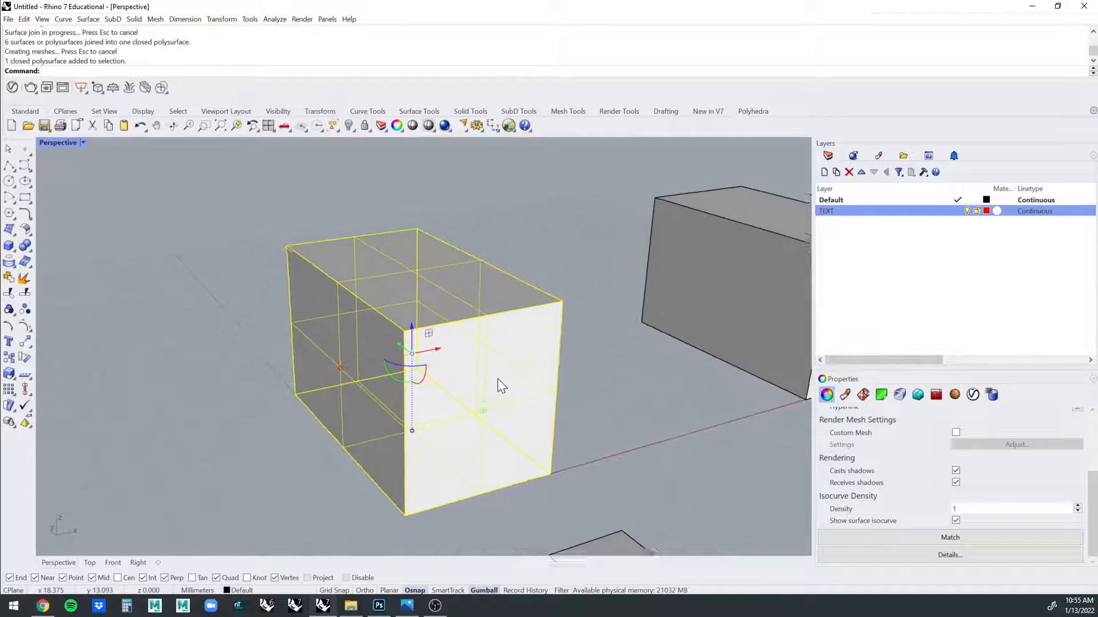
right_drag(497, 378, 497, 377)
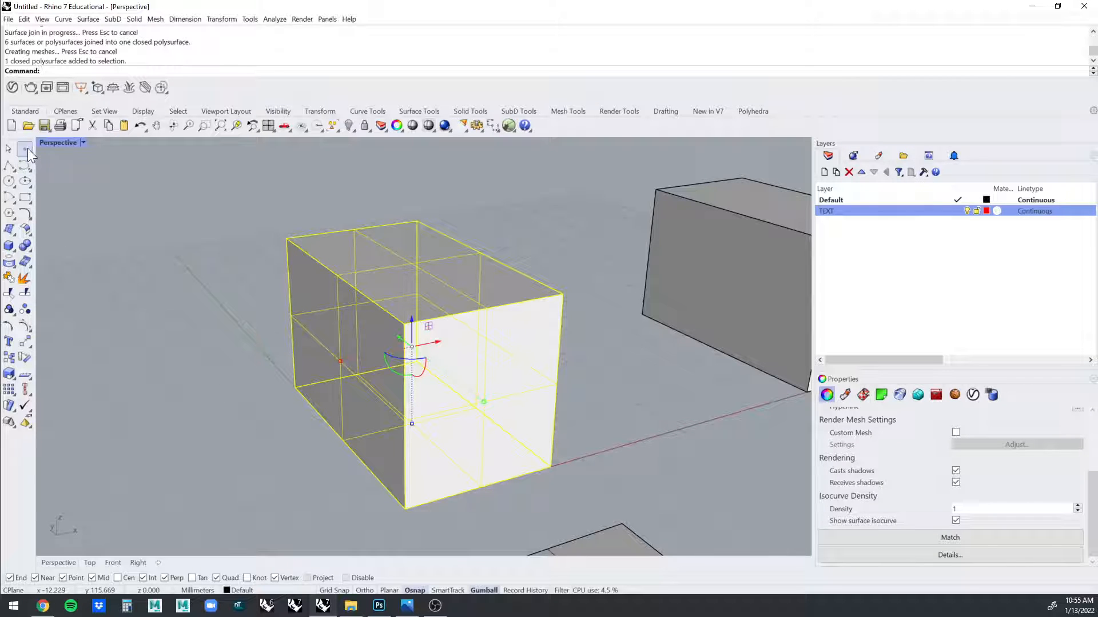
click(532, 235)
click(472, 271)
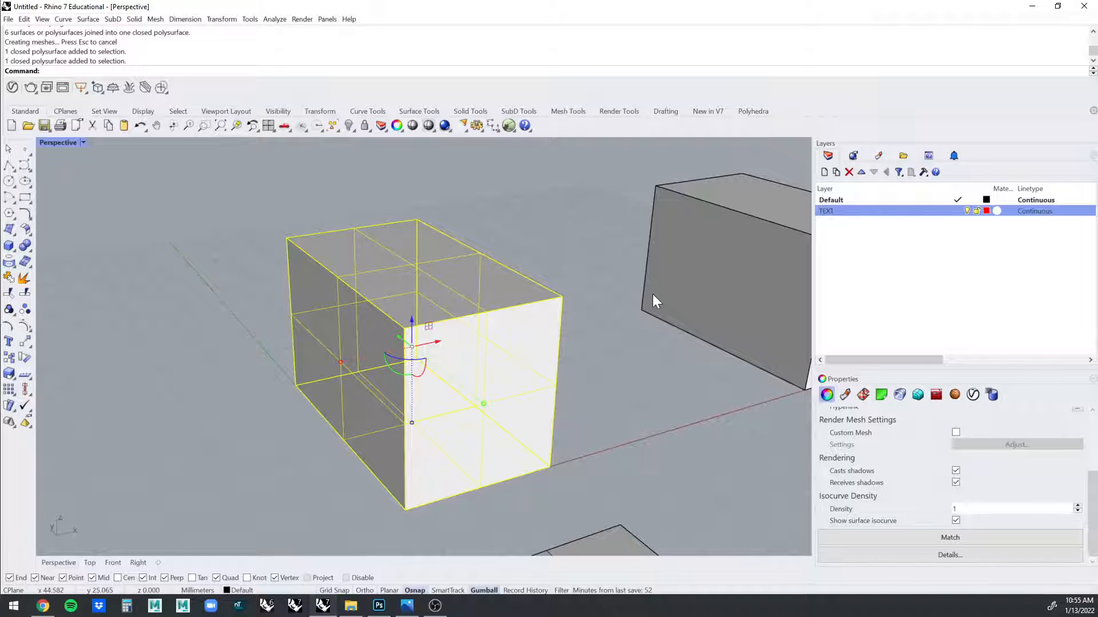
key(F10)
key(F10)
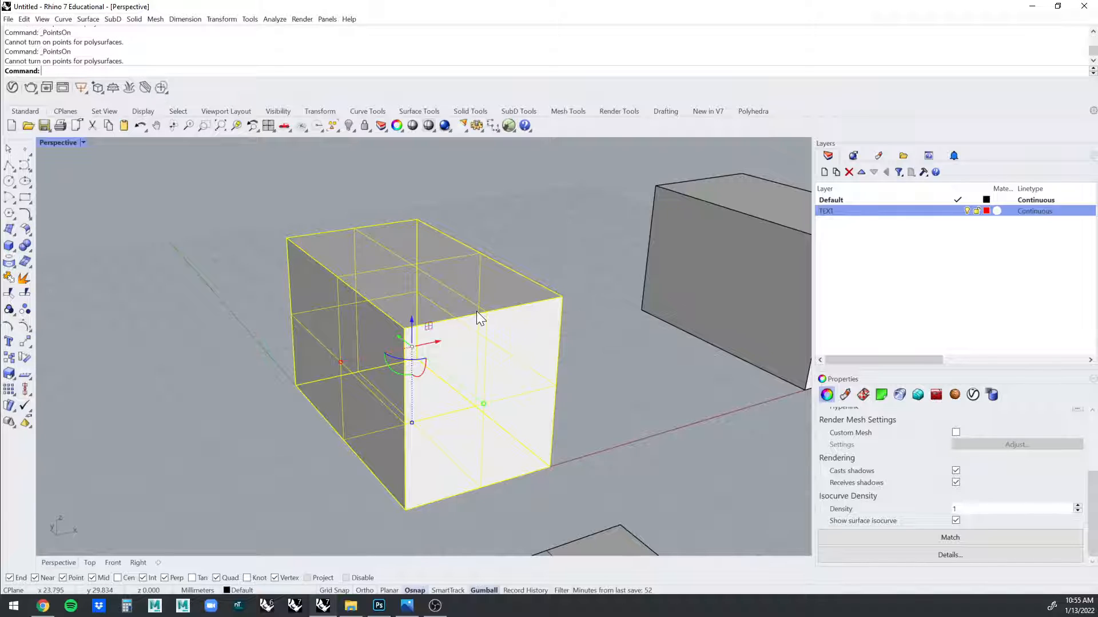
Turn on the NURBS box's solid edit points with SolidPtOn.
click(489, 235)
click(456, 269)
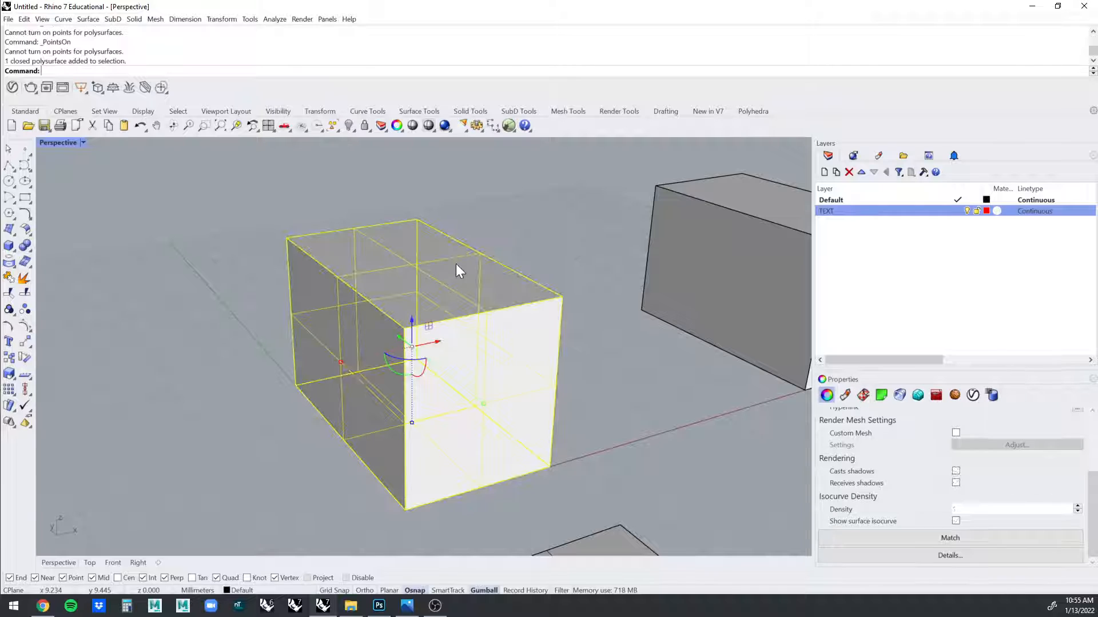
text(SolidPtOn)
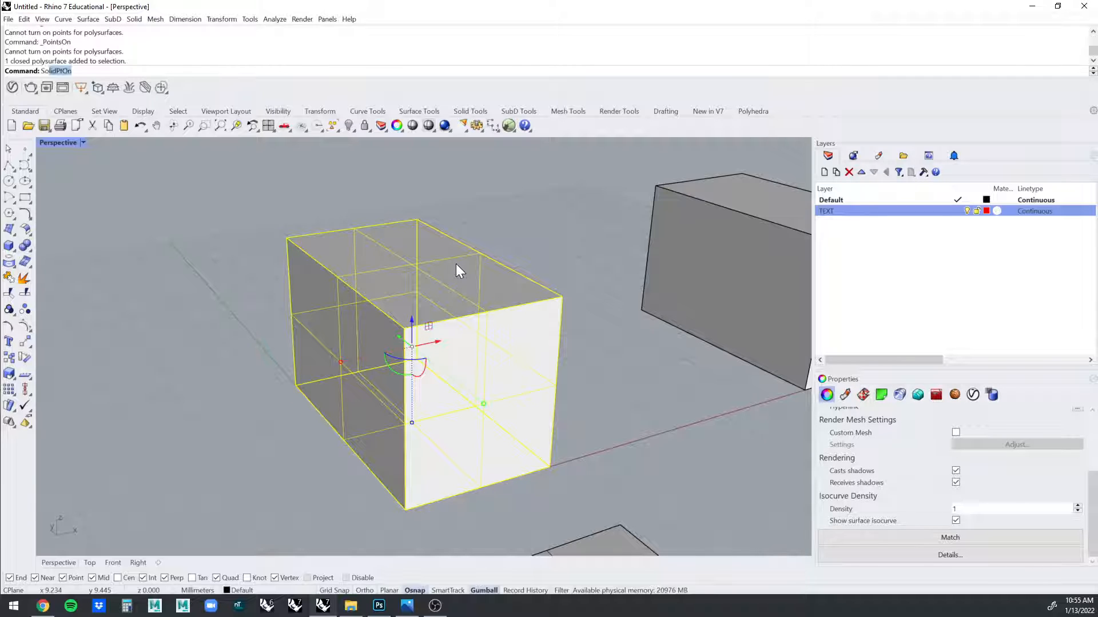
key(Return)
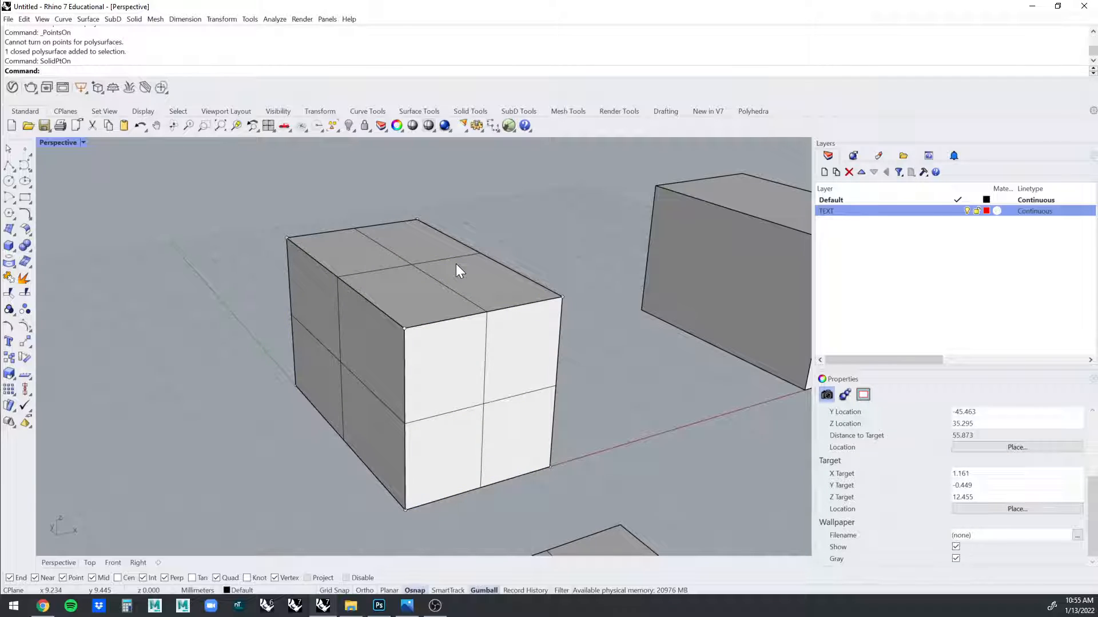
Raise two diagonally opposite top corners of the NURBS box by moving their solid edit points straight up.
key(Down)
key(Down)
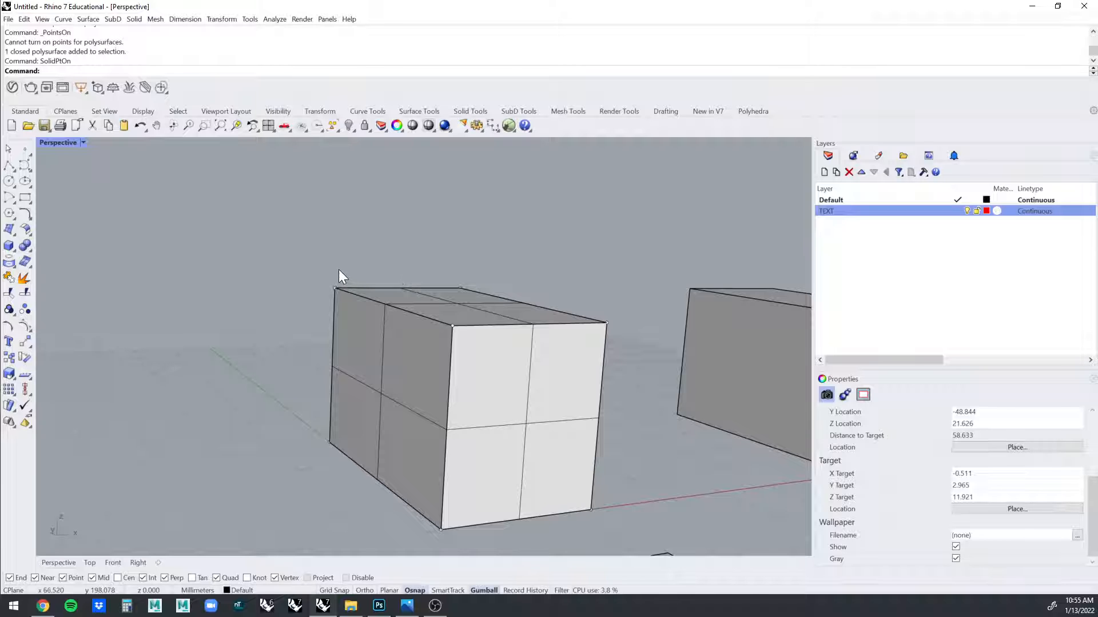
right_drag(338, 269, 311, 265)
click(331, 290)
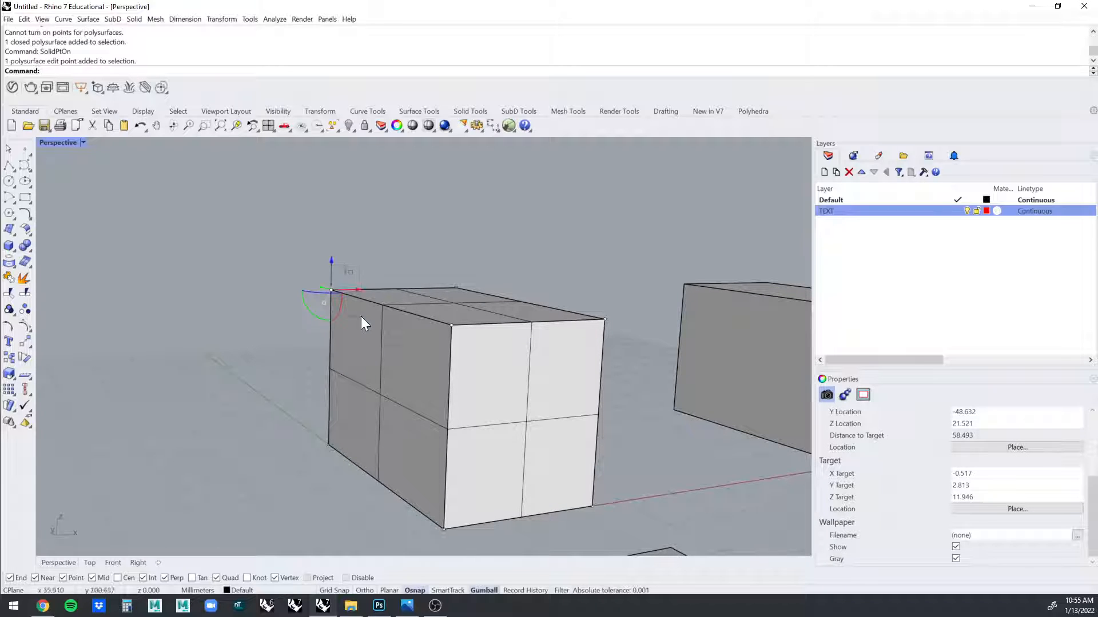
drag(335, 262, 334, 171)
right_drag(334, 171, 510, 268)
click(499, 323)
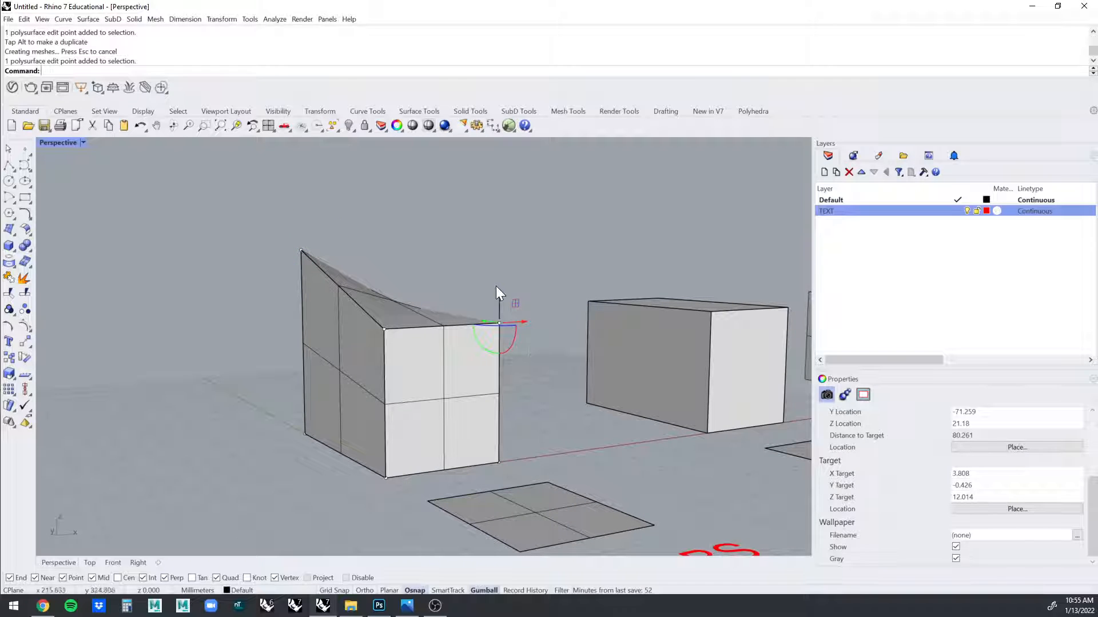
drag(496, 286, 495, 230)
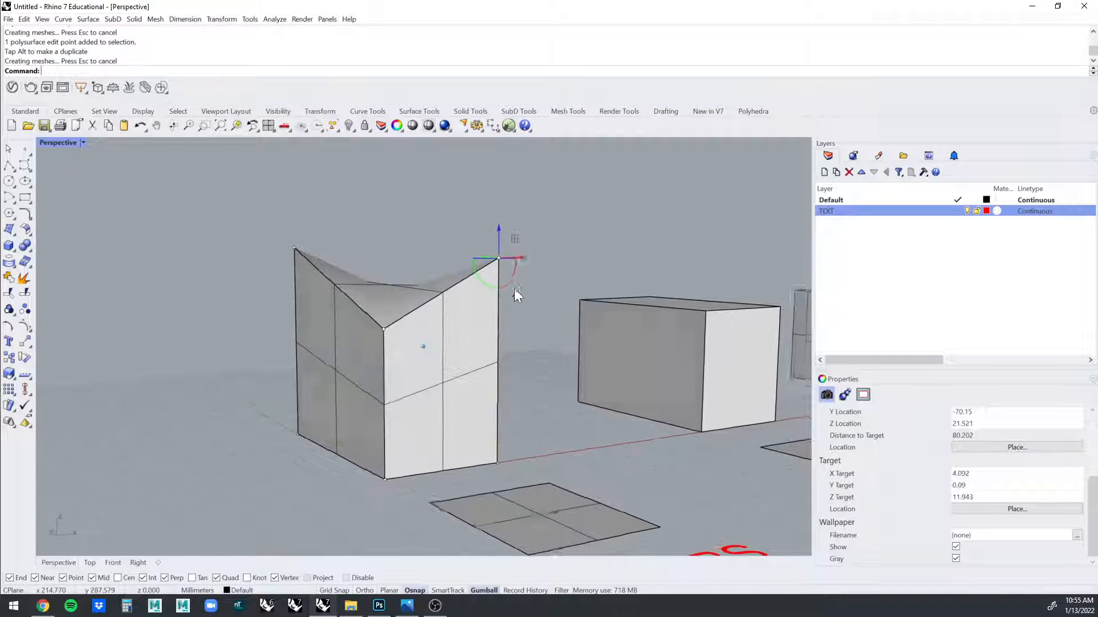
Raise the NURBS box's bottom front corner by moving its solid edit point straight up along the vertical edge.
right_drag(513, 288, 499, 483)
right_drag(607, 503, 568, 428)
right_drag(559, 529, 573, 484)
scroll(386, 304, up, 2)
scroll(387, 304, up, 3)
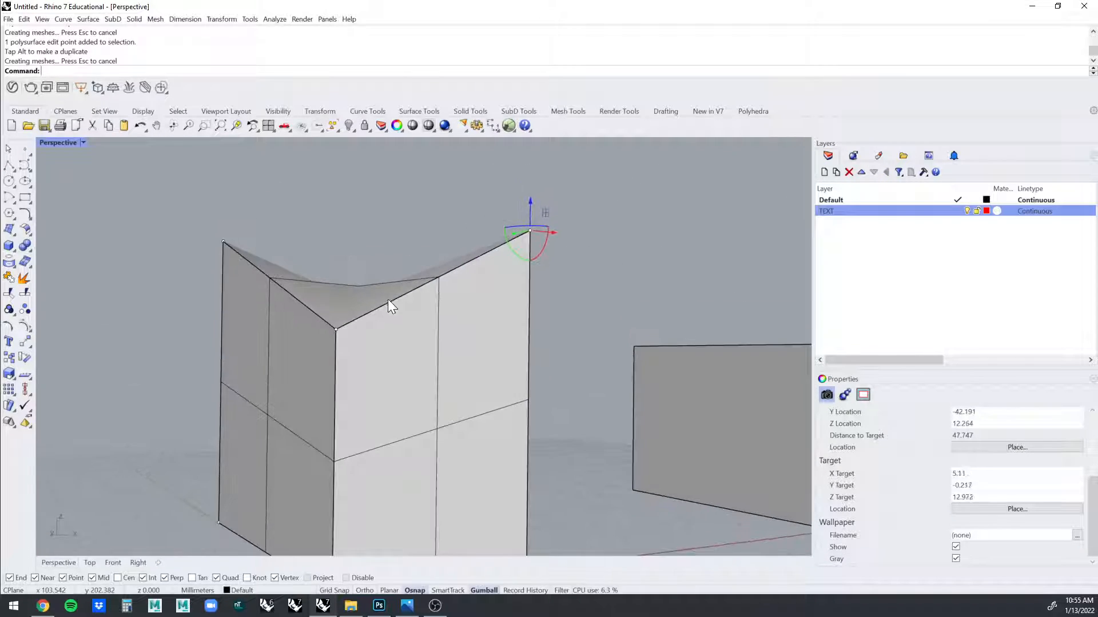
right_drag(387, 300, 336, 515)
drag(337, 515, 377, 461)
right_drag(377, 461, 376, 461)
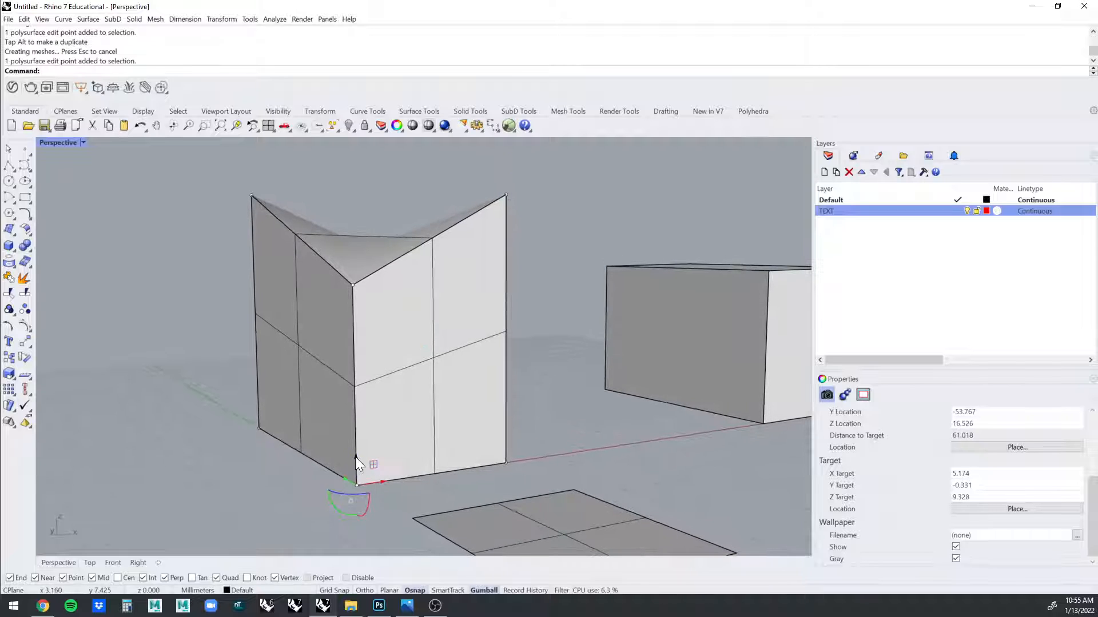
drag(355, 458, 360, 345)
Examine the warped top and bottom faces of the deformed NURBS box and select it to check its object type.
right_drag(360, 350, 196, 172)
scroll(380, 465, up, 6)
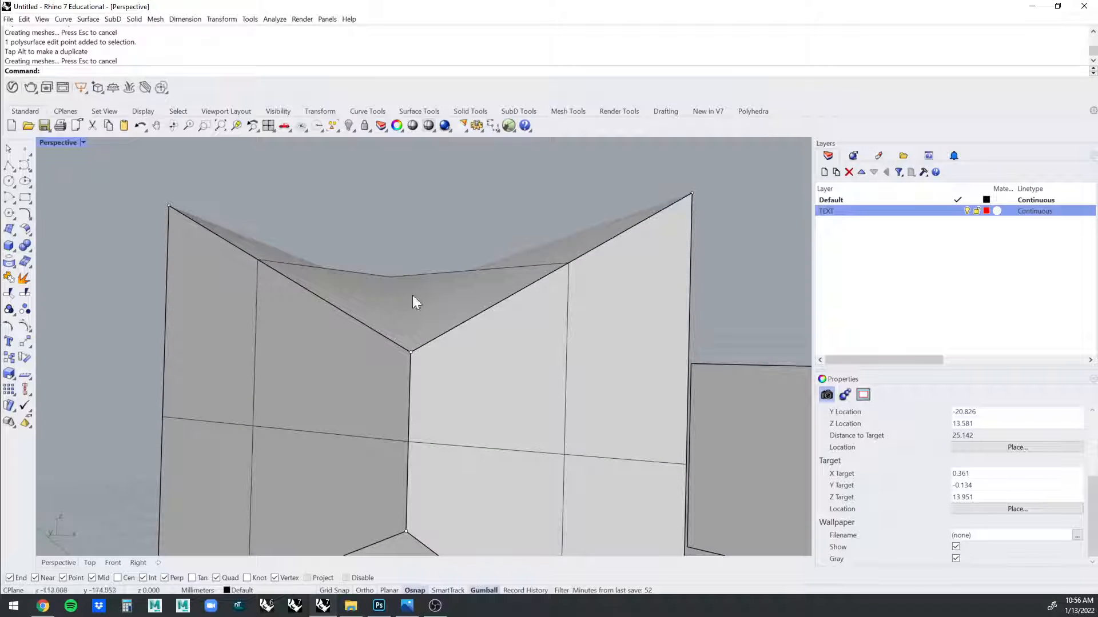
right_drag(550, 254, 409, 273)
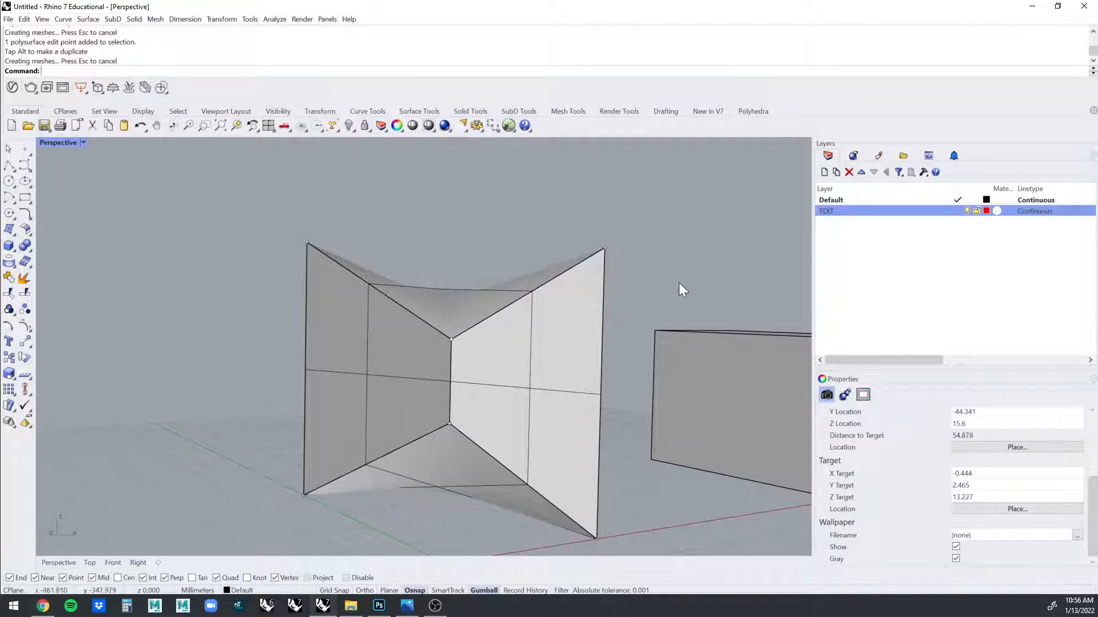
right_drag(678, 283, 580, 315)
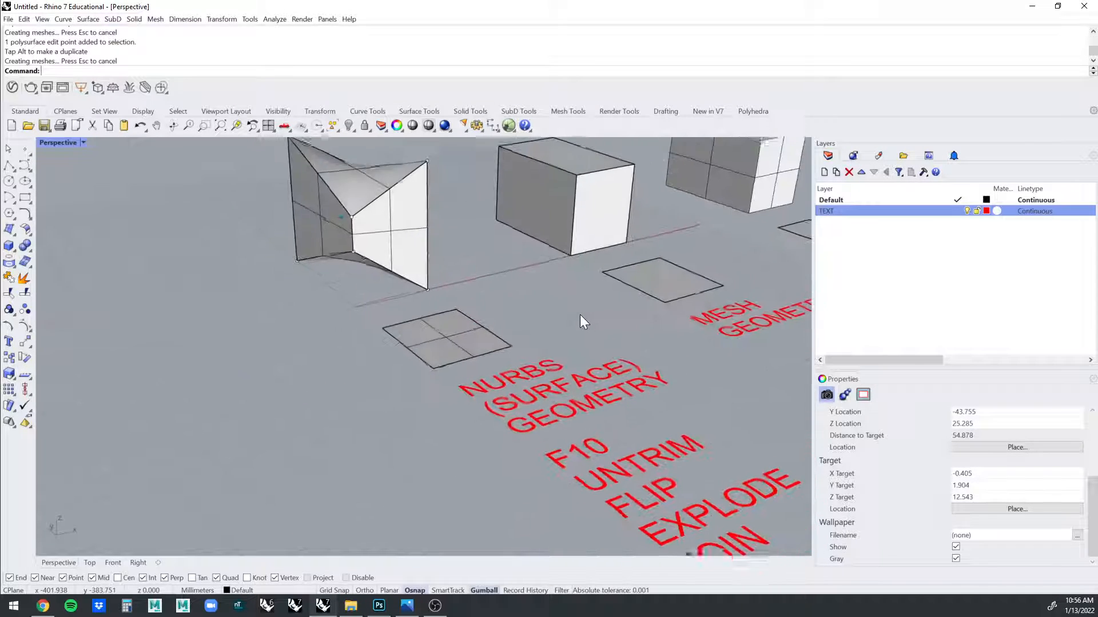
scroll(522, 304, up, 5)
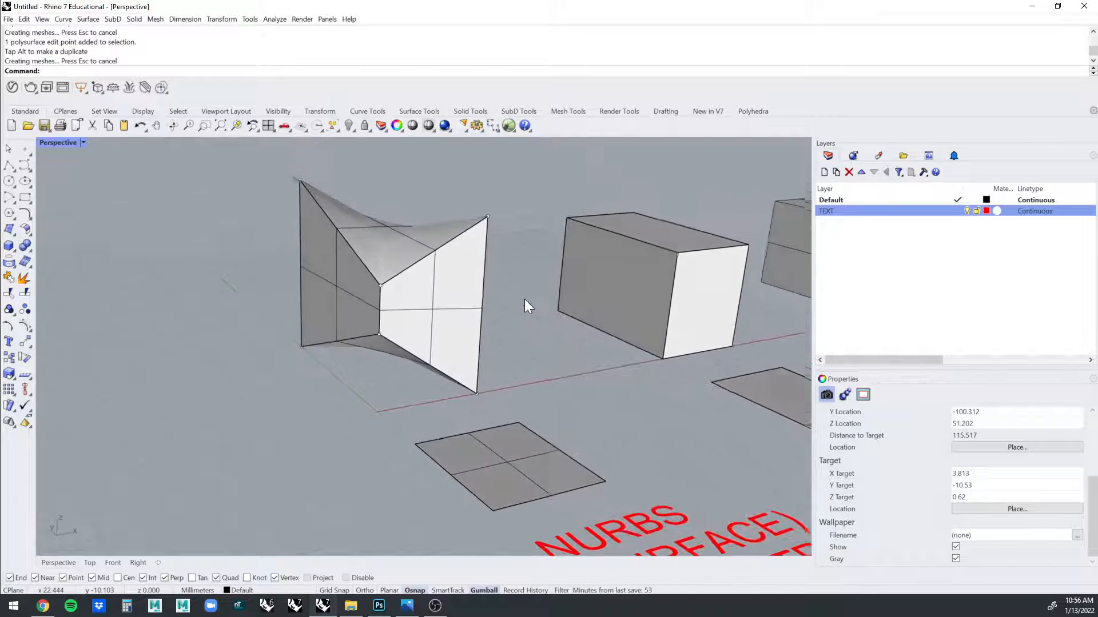
right_drag(459, 256, 502, 258)
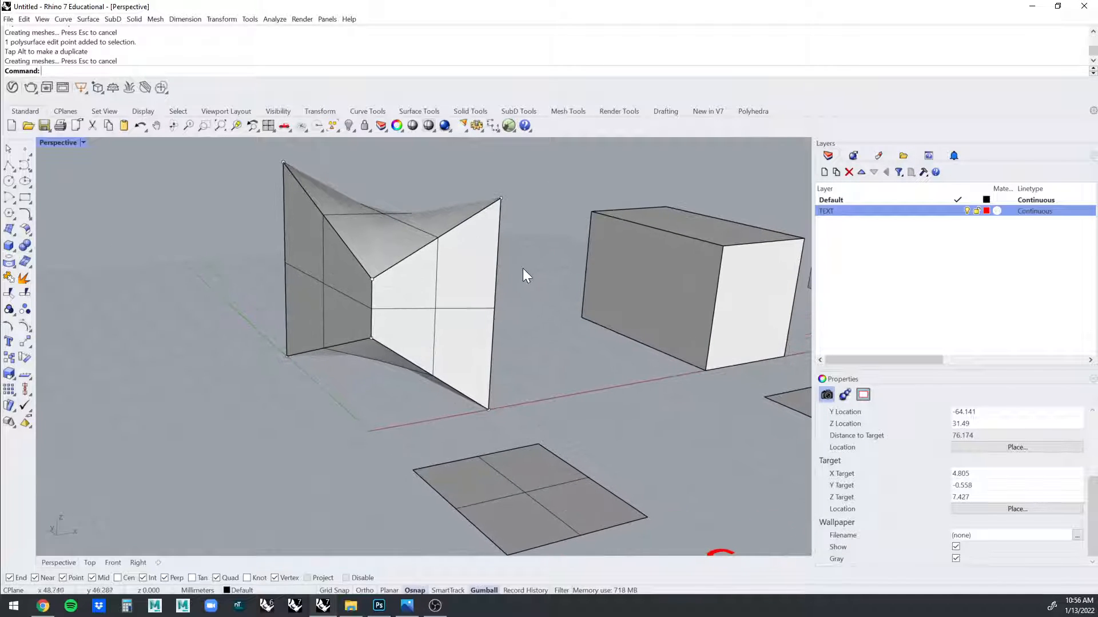
click(439, 262)
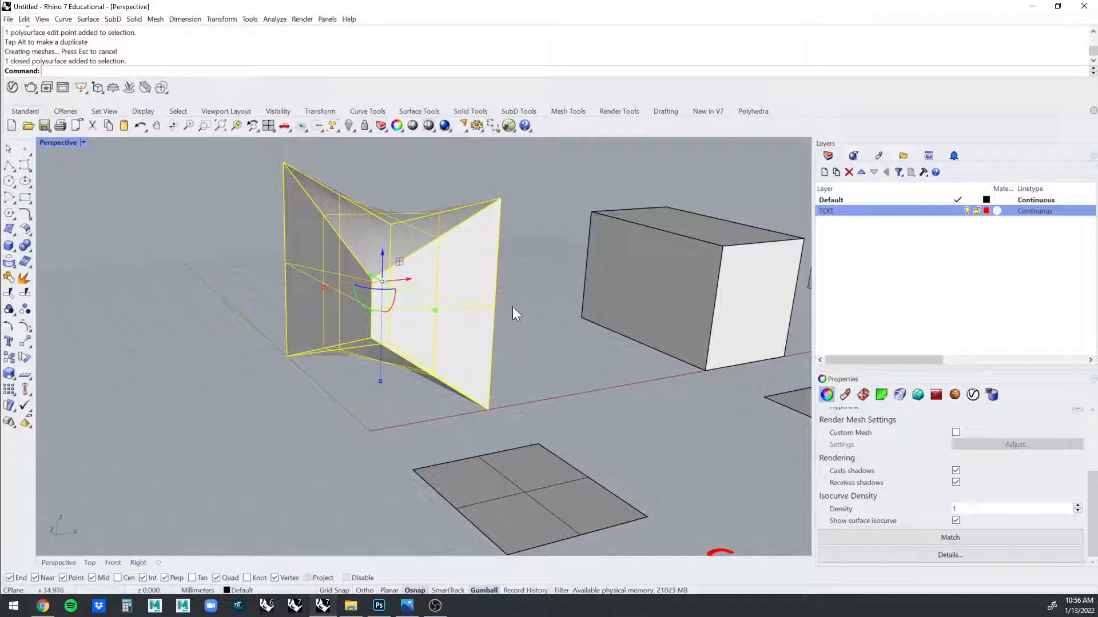
click(549, 326)
Add the line SOLIDPTON below JOIN in the note under the NURBS (SURFACE) GEOMETRY label.
scroll(547, 341, down, 3)
right_drag(546, 340, 454, 207)
drag(454, 207, 294, 540)
right_drag(294, 540, 420, 465)
click(518, 426)
click(420, 466)
scroll(515, 466, up, 3)
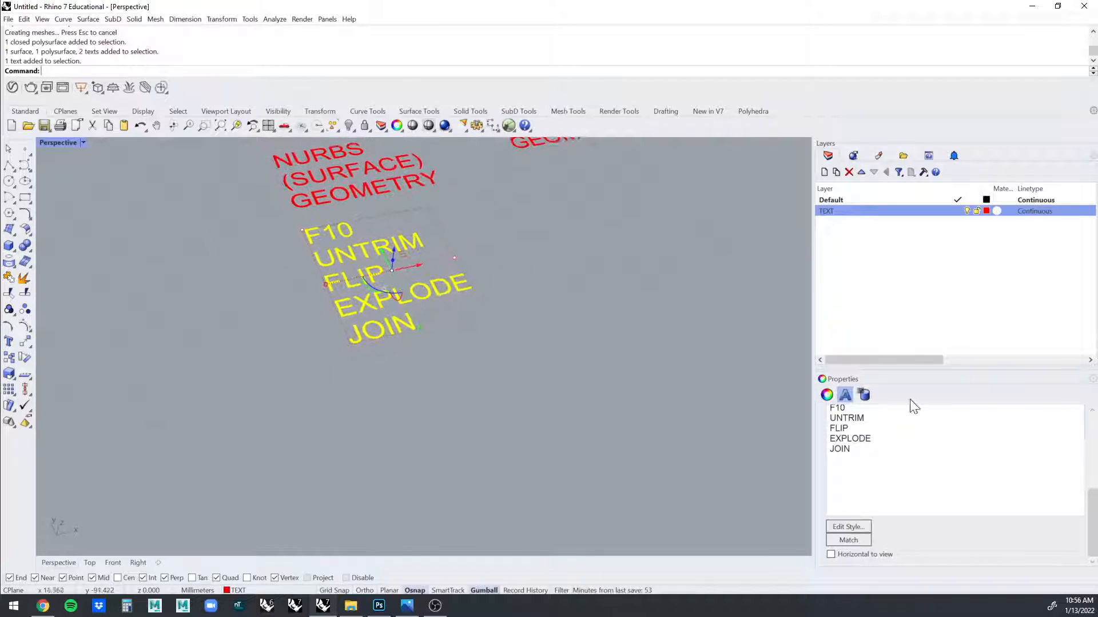
click(903, 457)
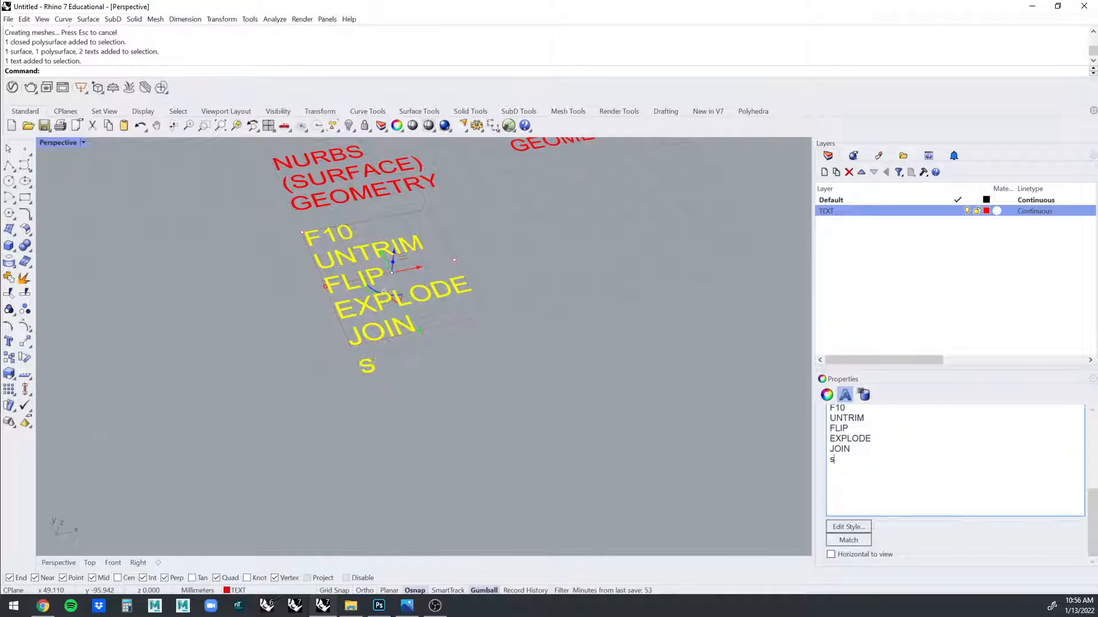
text(SOLIDPTON)
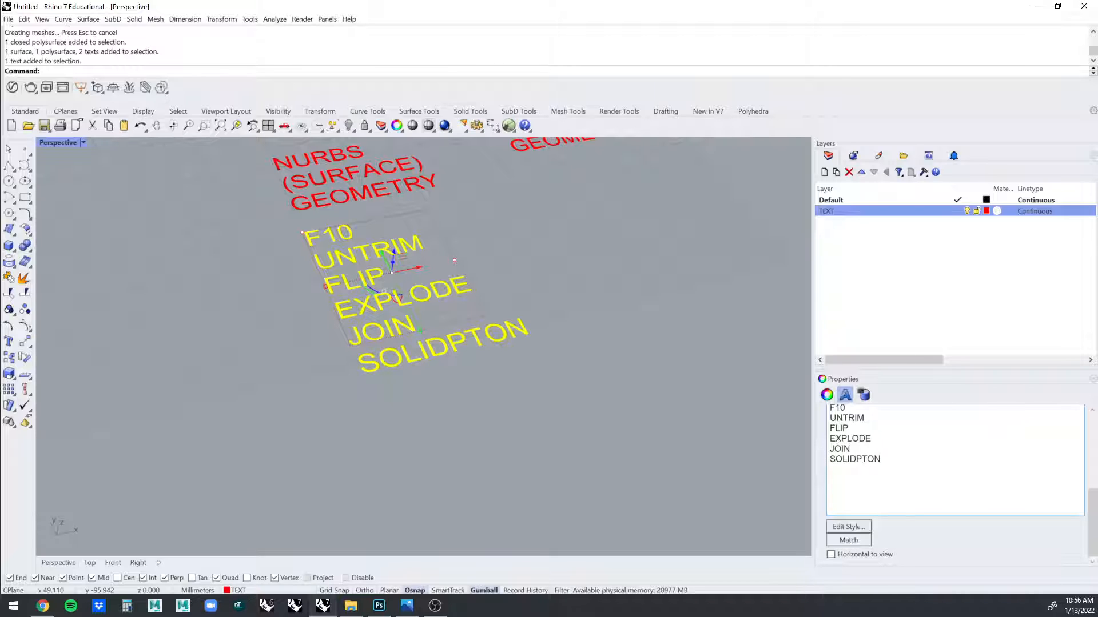
click(641, 409)
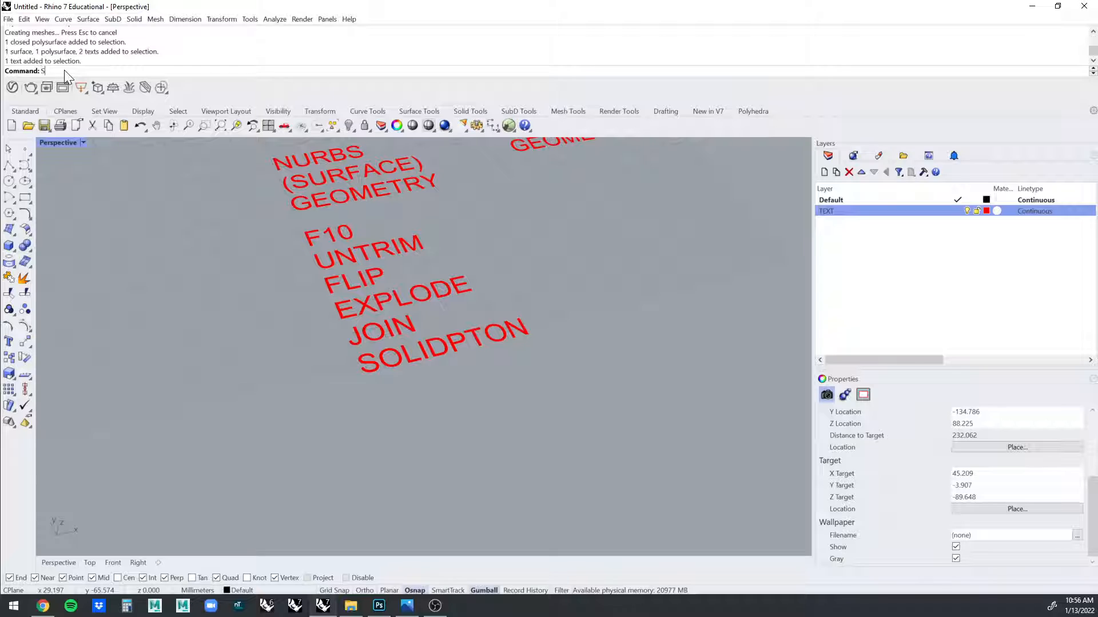
text(o)
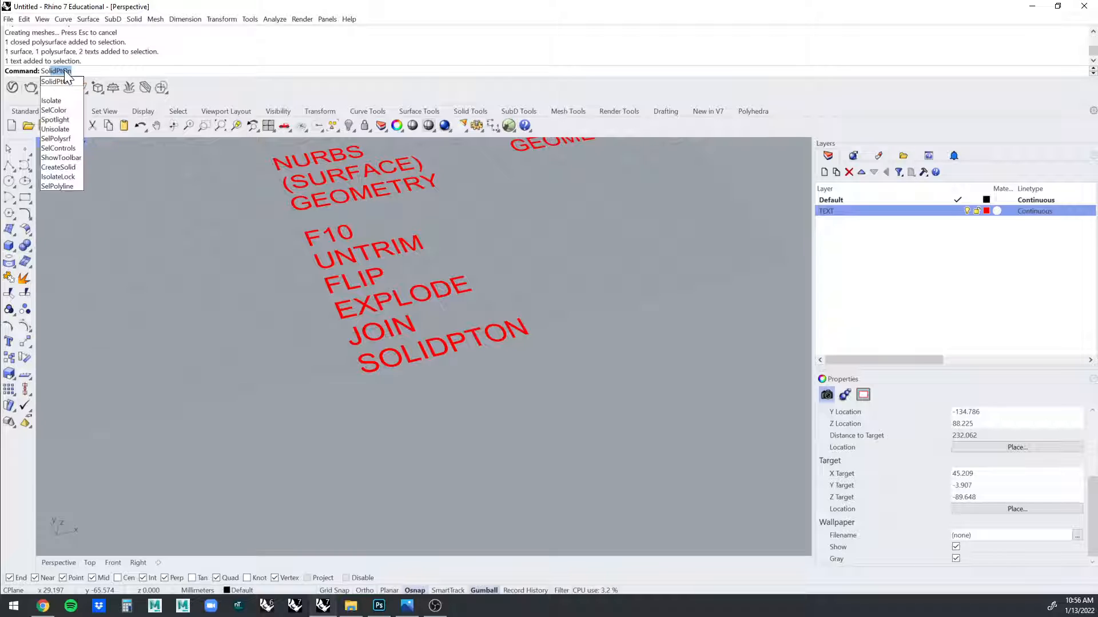
text(l)
key(Escape)
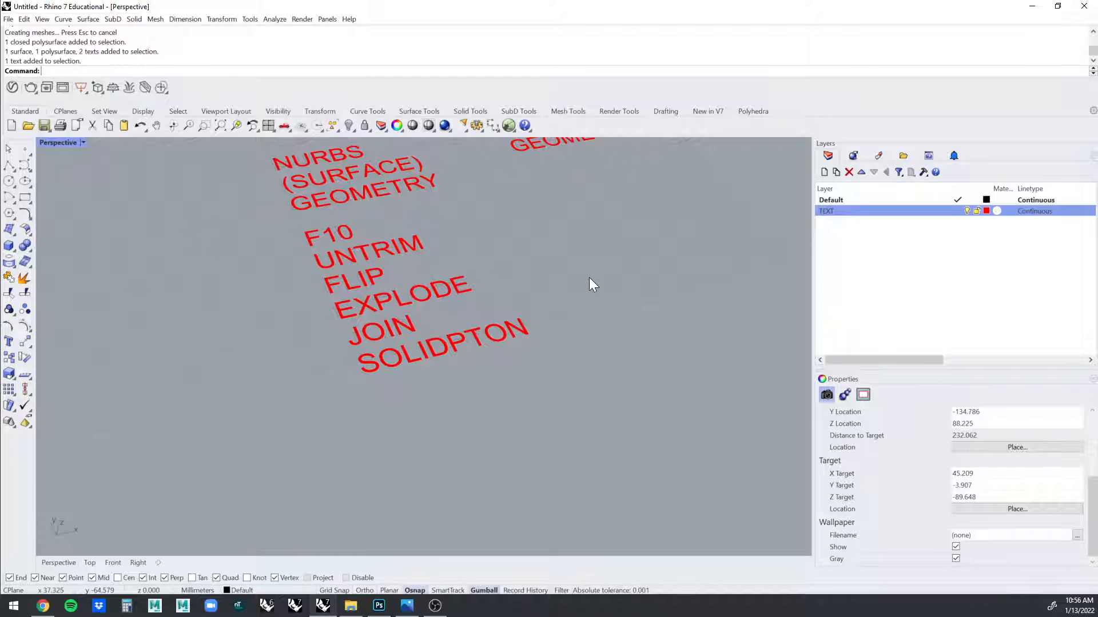
Review the NURBS column by selecting its deformed box, flat surface and both texts together, and clear the selection.
shift+right_drag(590, 278, 404, 229)
scroll(449, 478, down, 5)
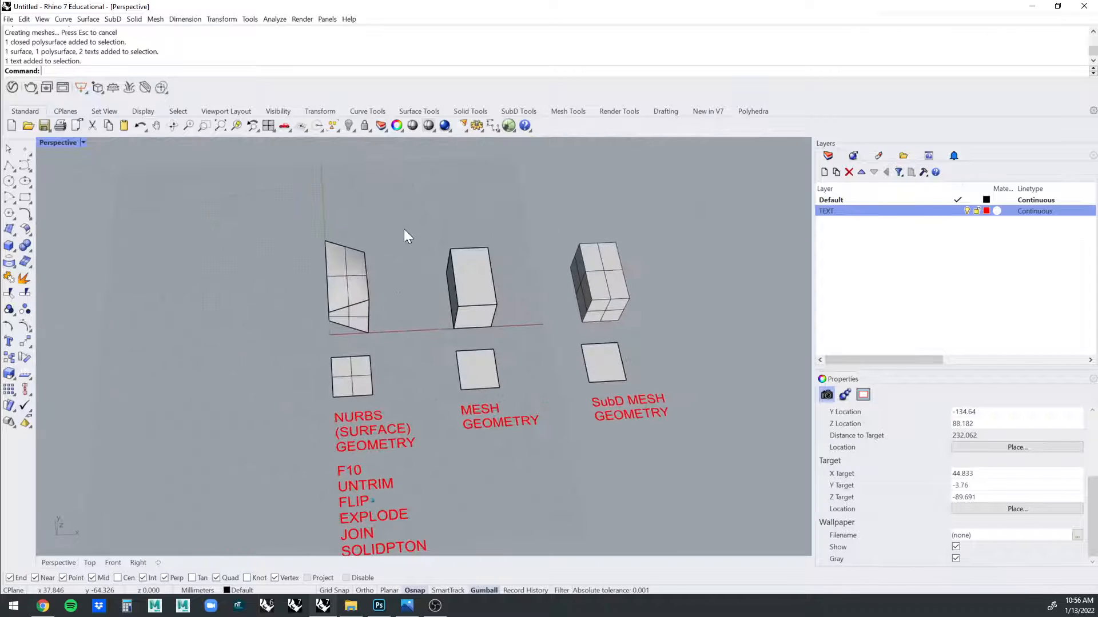
drag(406, 217, 303, 514)
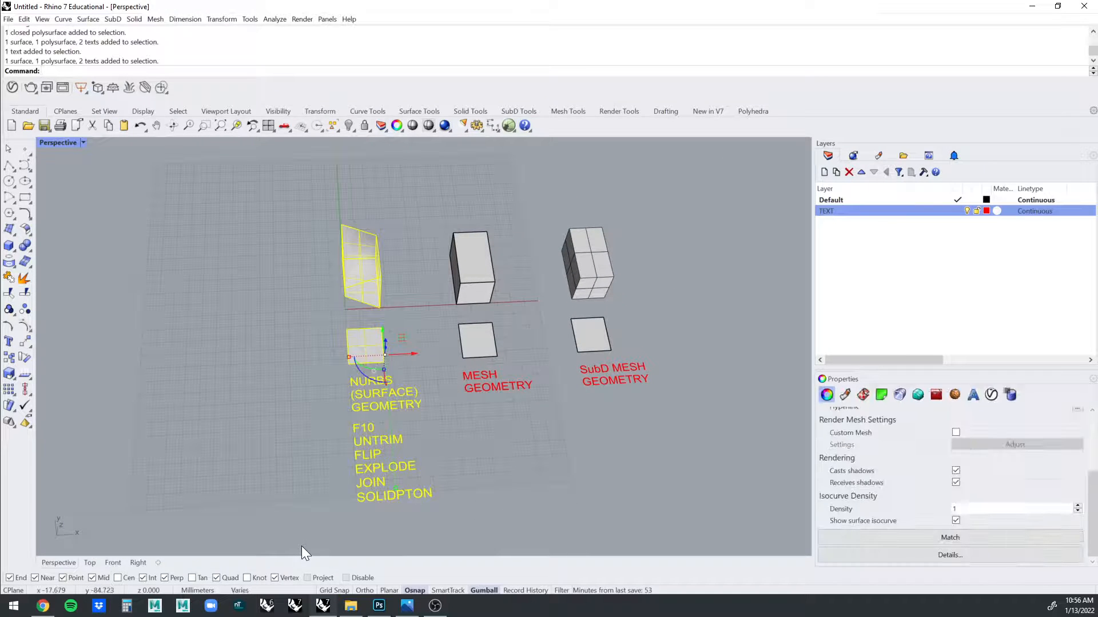
right_drag(462, 436, 437, 451)
click(437, 451)
scroll(360, 286, up, 7)
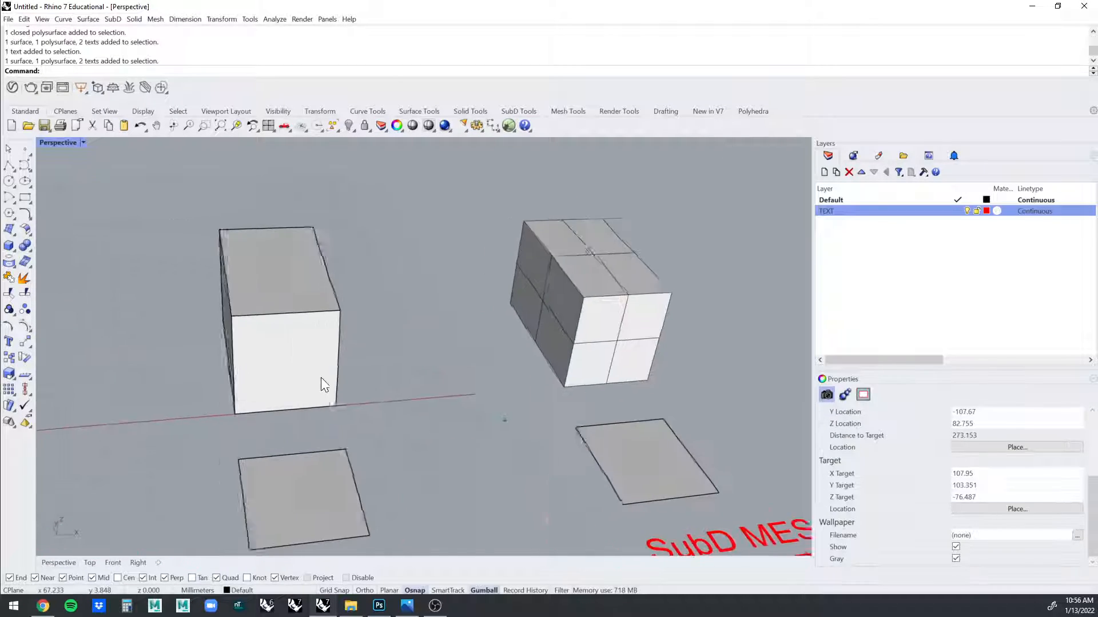
Examine the mesh box, selecting it to check its object type and comparing it with the NURBS and SubD examples.
click(322, 385)
right_drag(561, 395, 601, 345)
click(490, 355)
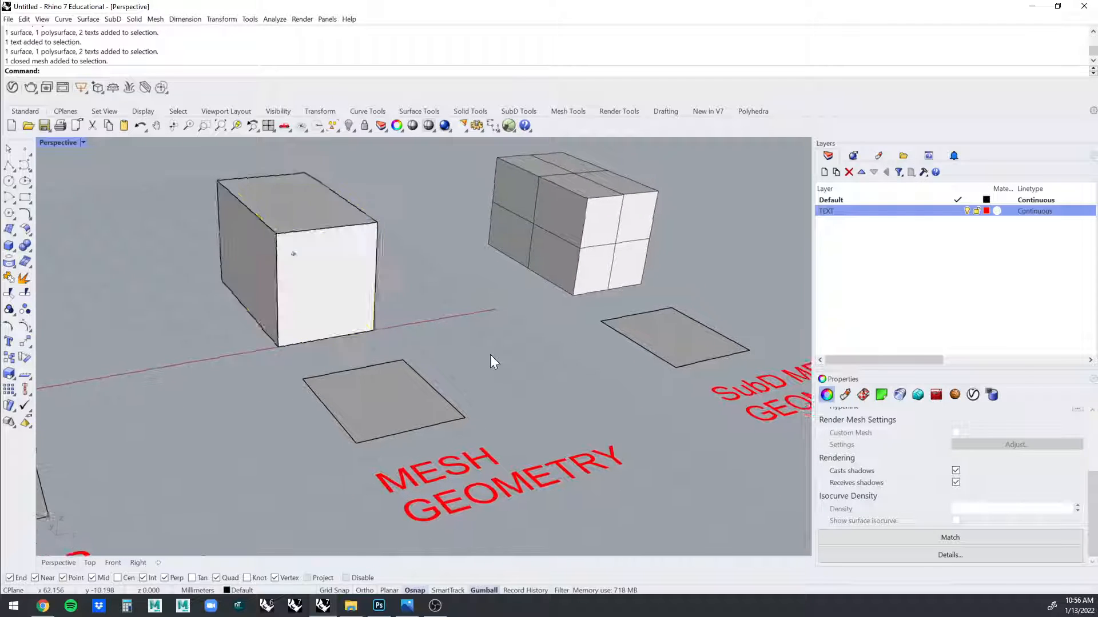
scroll(489, 354, up, 3)
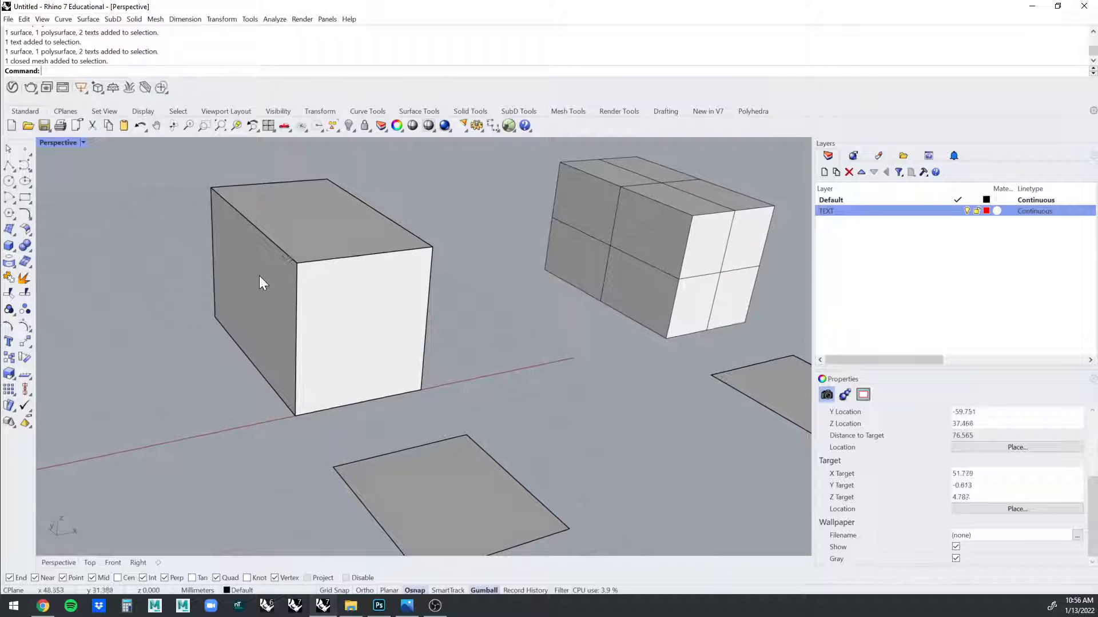
right_drag(259, 276, 291, 296)
scroll(291, 300, down, 5)
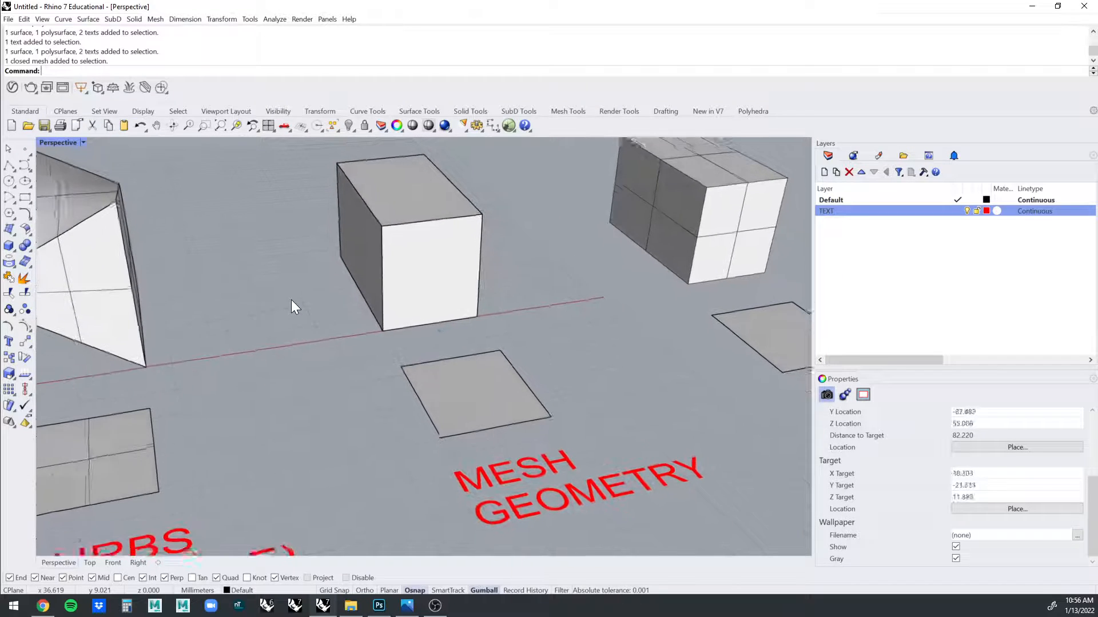
scroll(349, 403, down, 5)
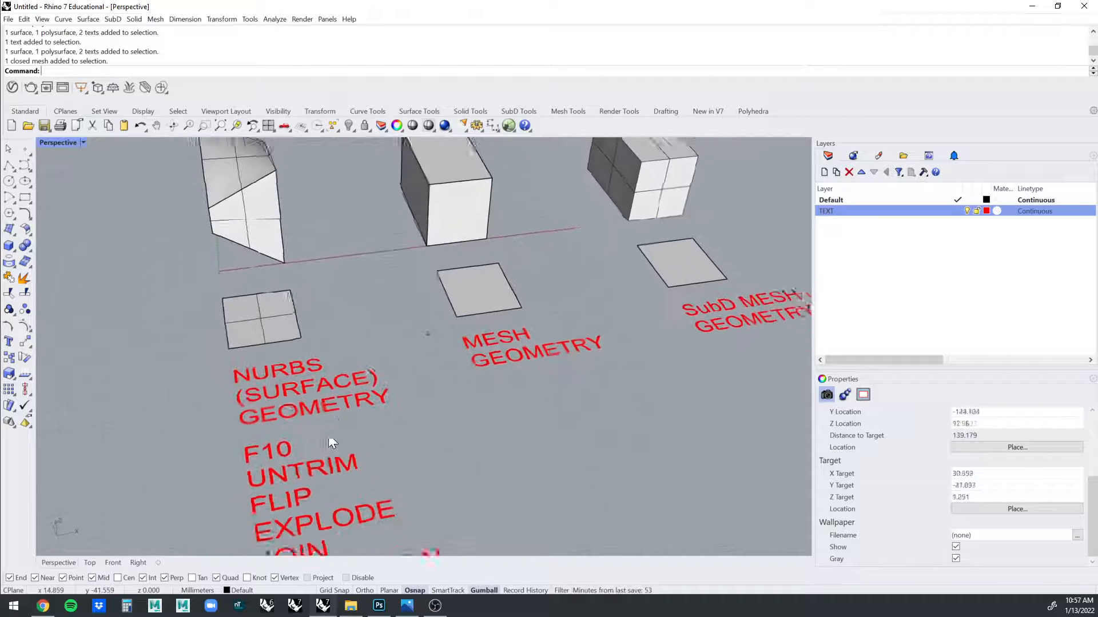
scroll(294, 227, down, 5)
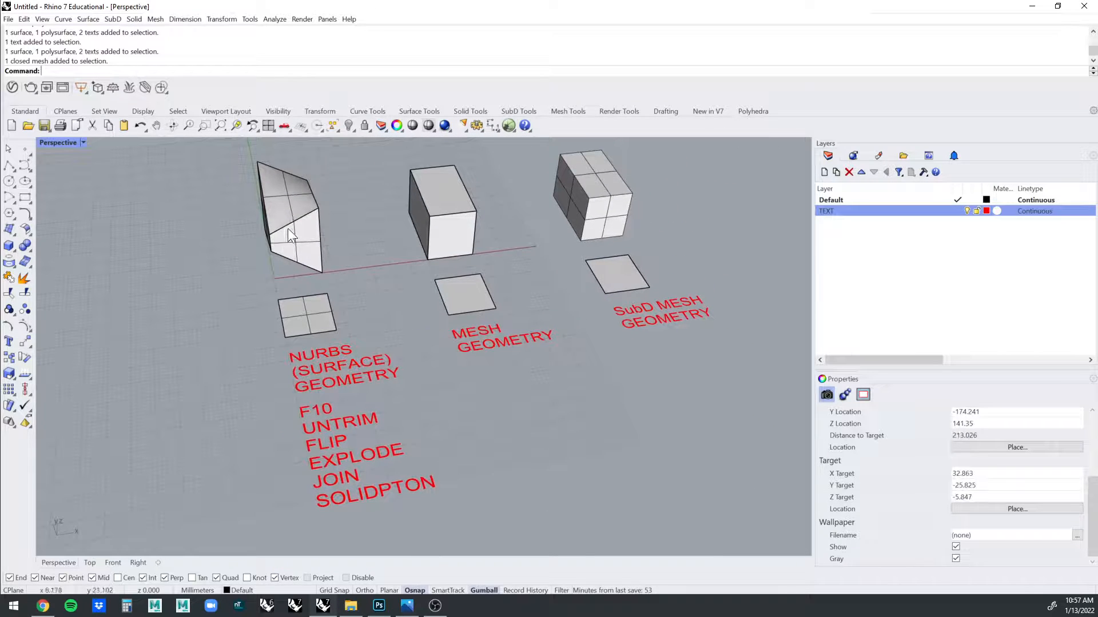
right_drag(477, 252, 501, 252)
scroll(548, 267, up, 2)
scroll(548, 267, up, 8)
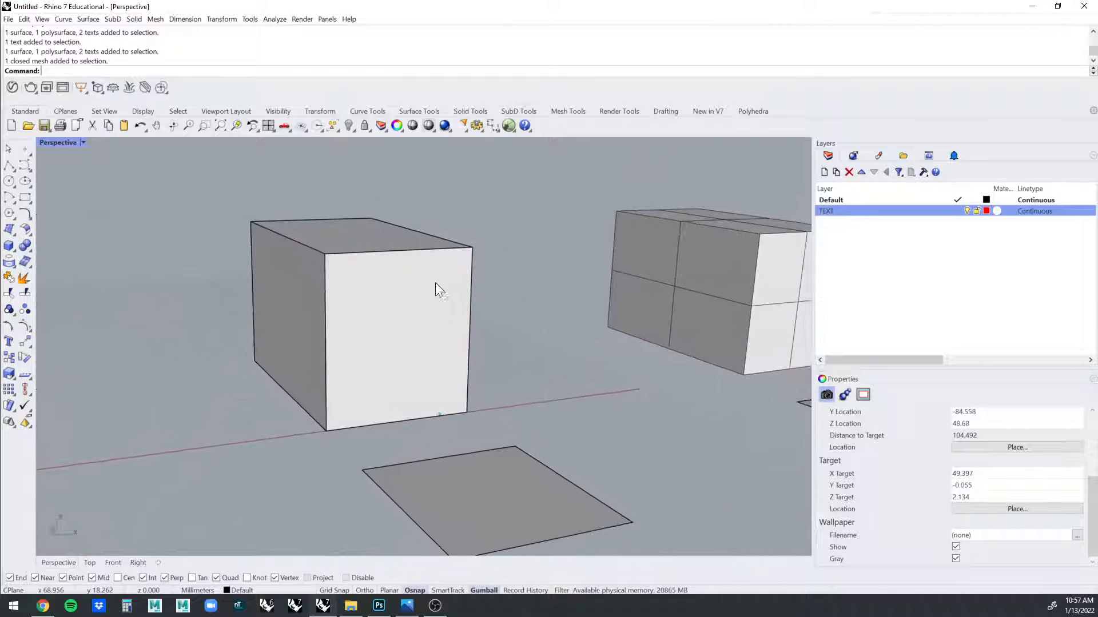
click(571, 111)
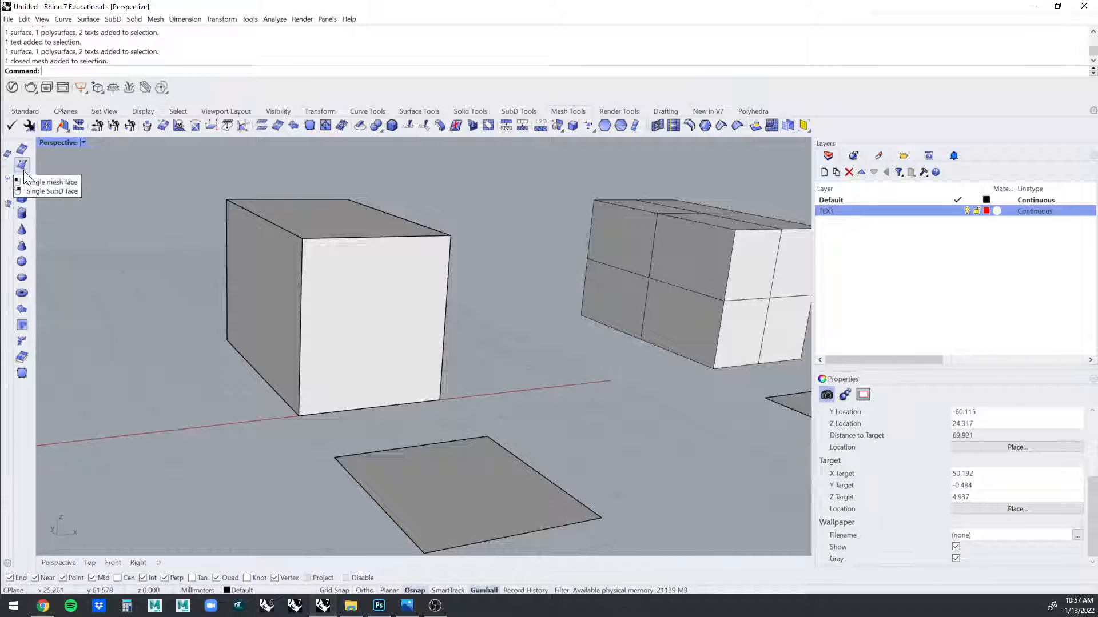
click(23, 197)
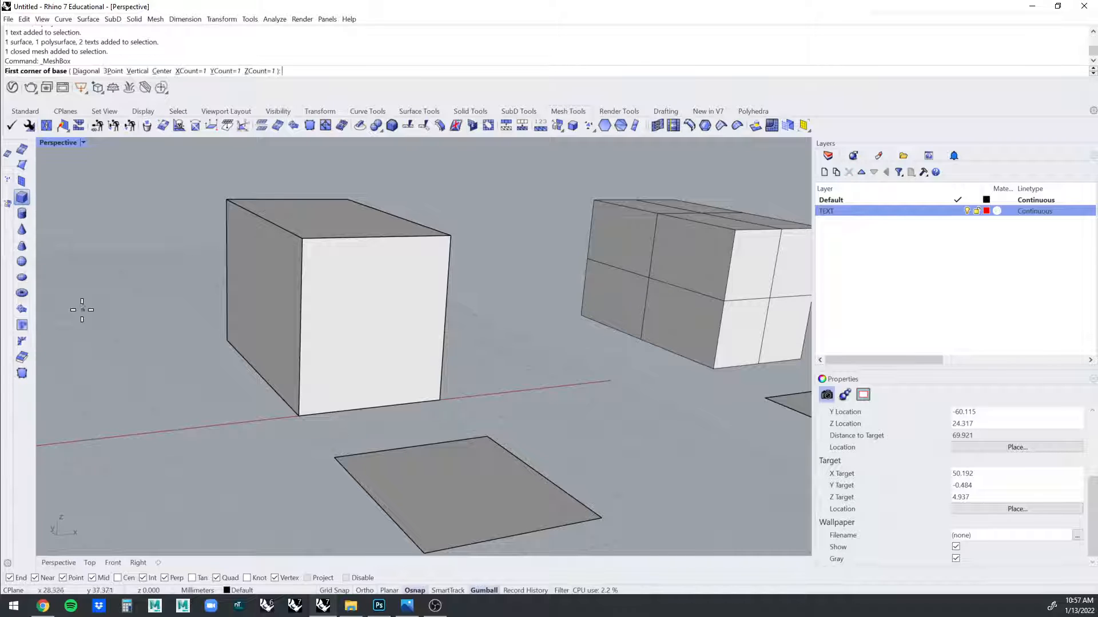
click(246, 454)
key(Escape)
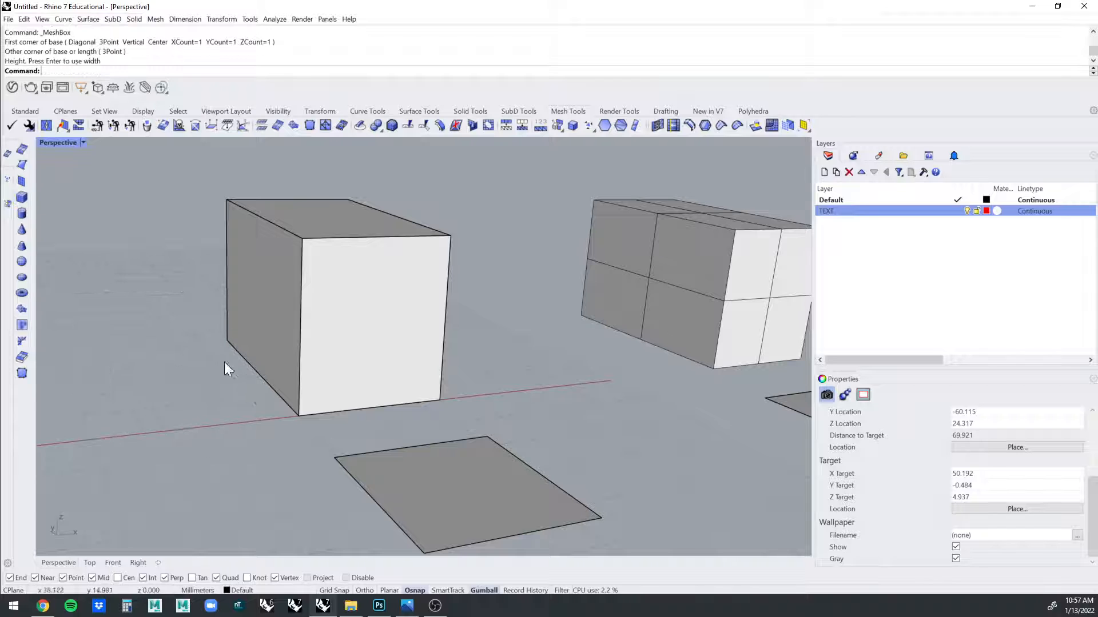
Draw a mesh box with X, Y and Z face counts of 1 in the empty space beyond the SubD box.
scroll(208, 381, down, 6)
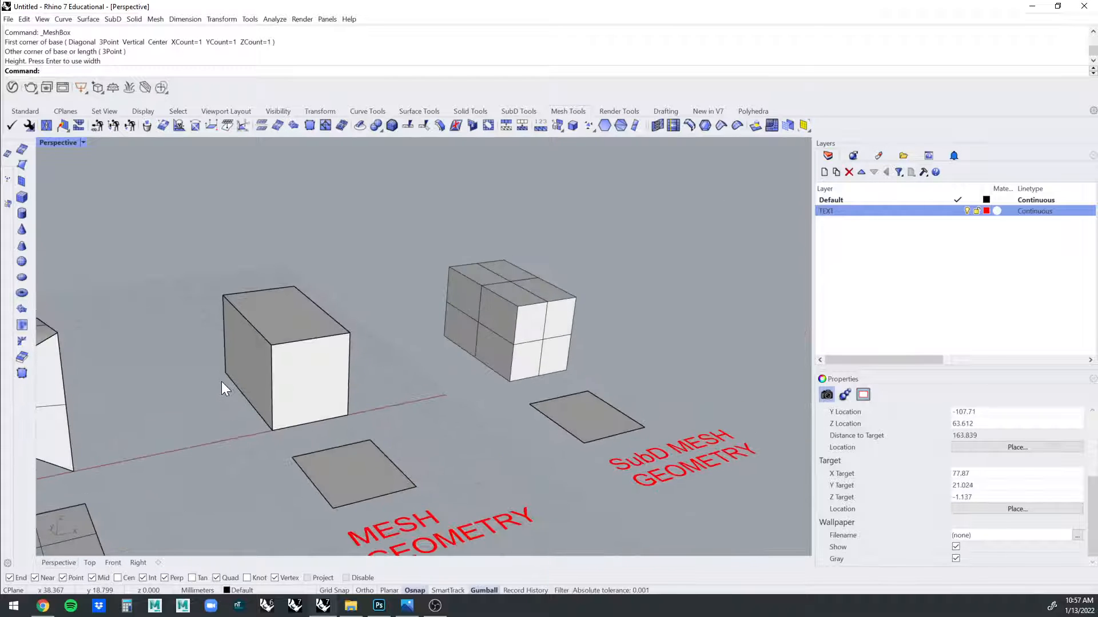
right_drag(232, 379, 162, 232)
key(Return)
click(491, 354)
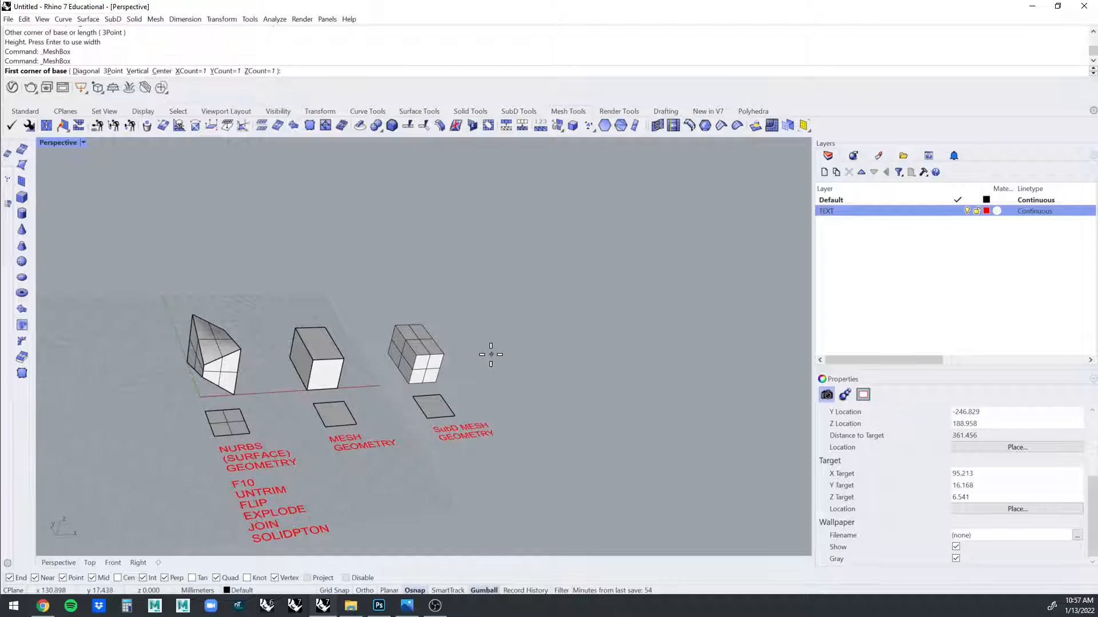
click(594, 395)
click(600, 347)
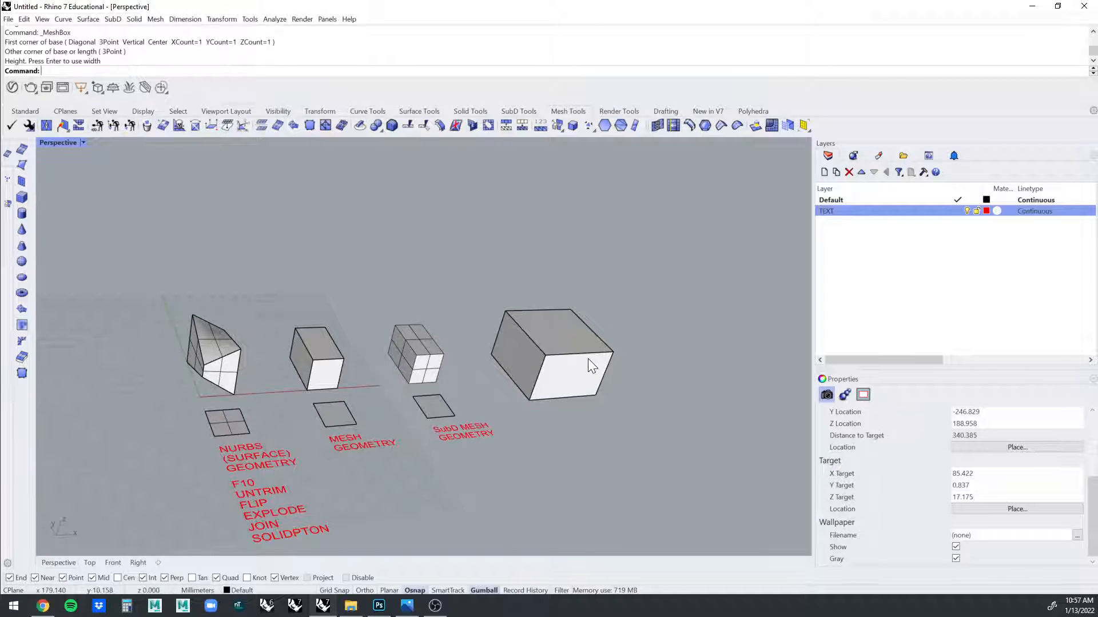
Delete the large mesh box beyond the SubD box.
click(588, 359)
right_drag(668, 373, 625, 353)
key(Delete)
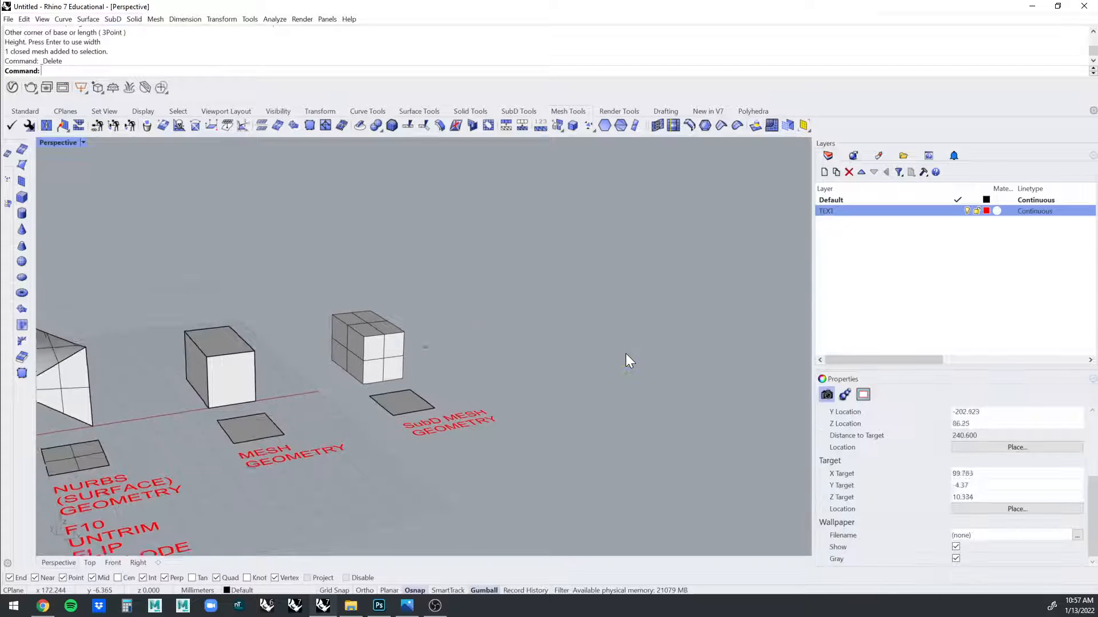
key(Up)
Turn on the control points of the mesh box above the MESH GEOMETRY label.
scroll(354, 318, up, 6)
click(345, 319)
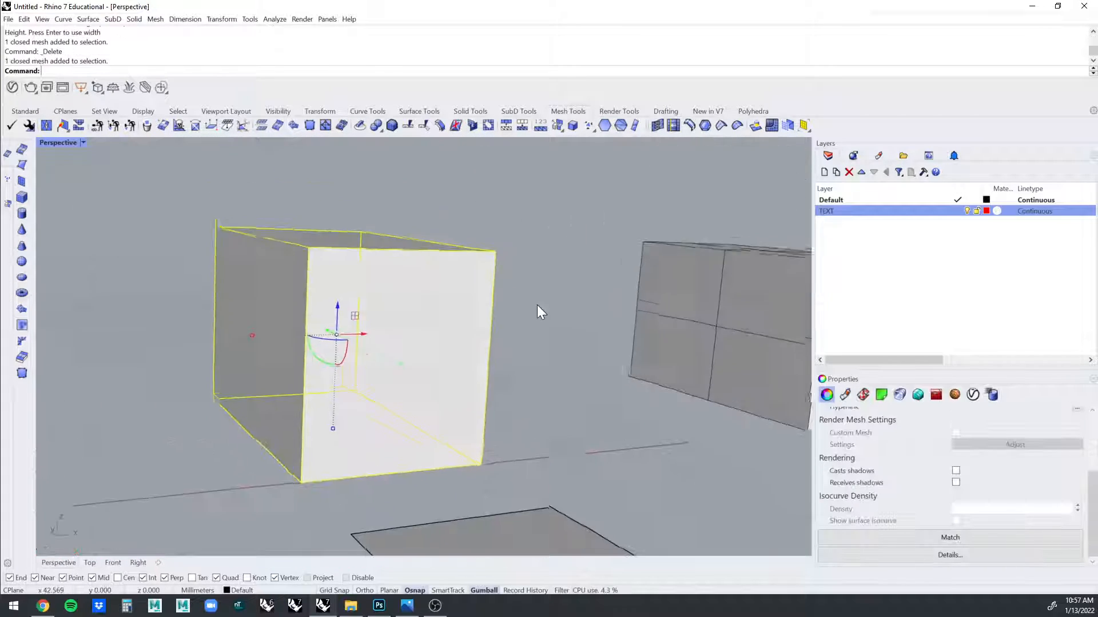
right_drag(537, 305, 537, 305)
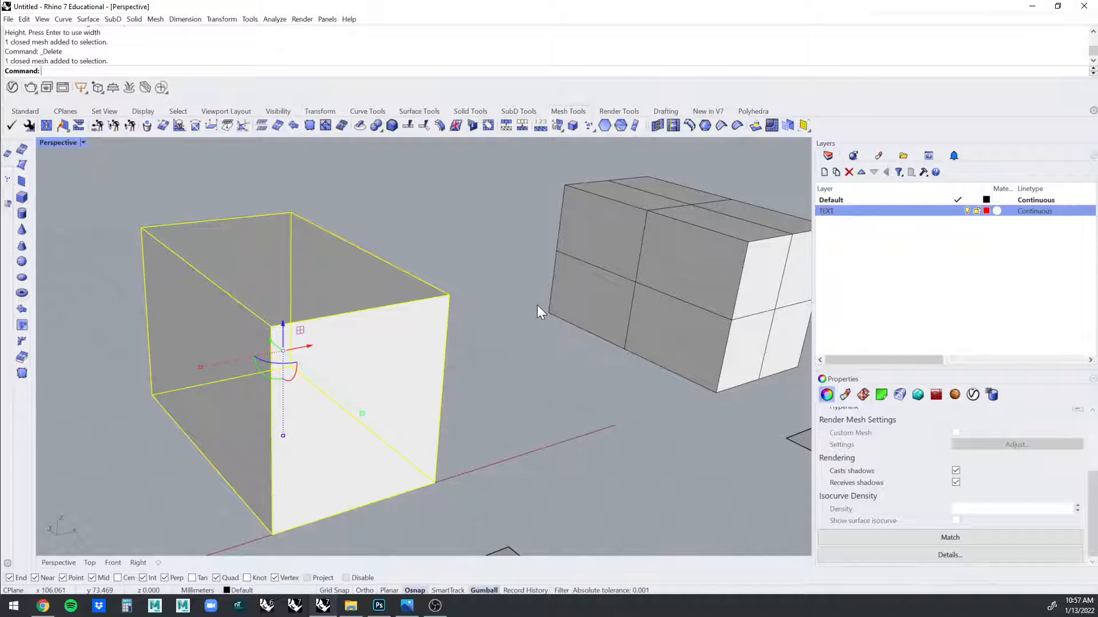
key(F10)
scroll(537, 305, down, 1)
right_drag(536, 305, 572, 382)
key(Escape)
scroll(572, 382, down, 3)
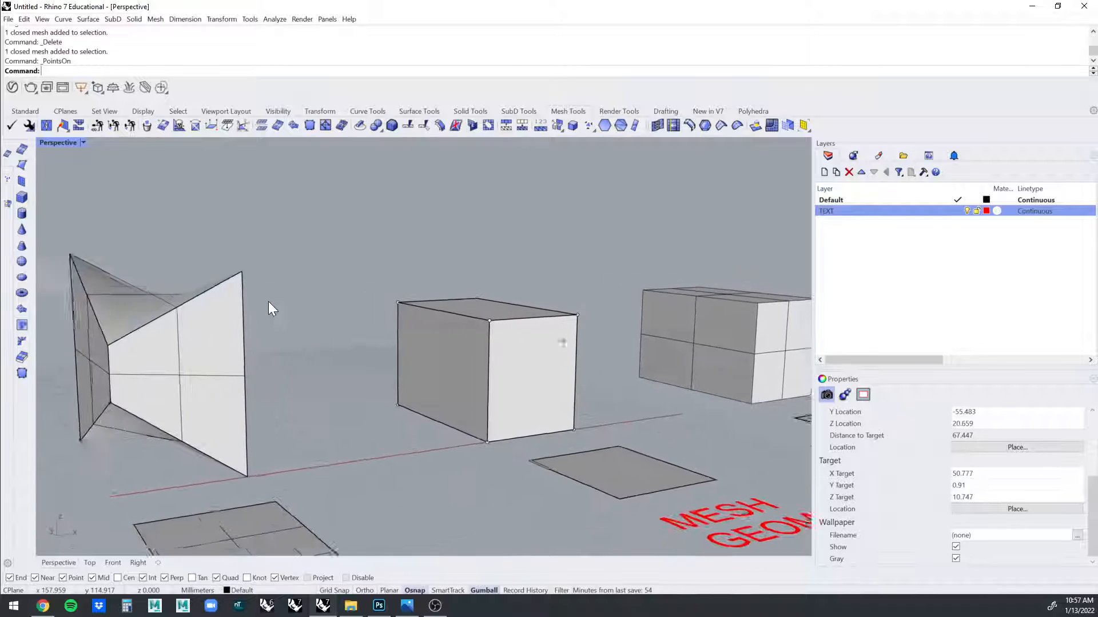
Try to turn on control points for the deformed NURBS polysurface.
click(182, 342)
key(F10)
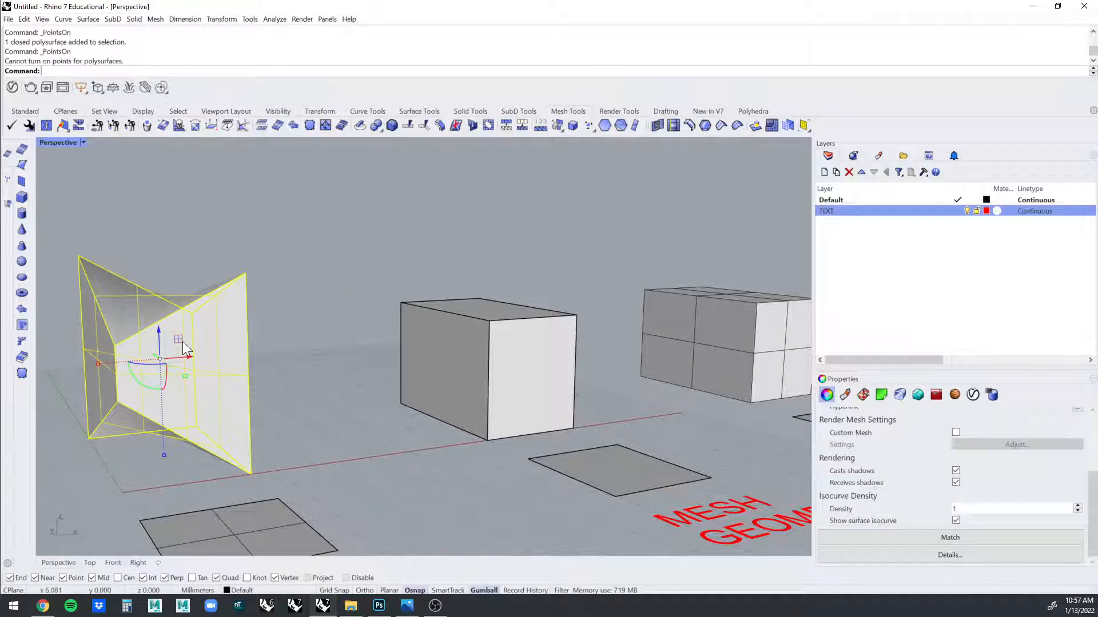
key(Escape)
Show the mesh box's control points and raise two diagonally opposite top corners straight up.
click(491, 336)
scroll(574, 279, up, 2)
scroll(574, 279, up, 1)
right_drag(574, 279, 430, 285)
key(F10)
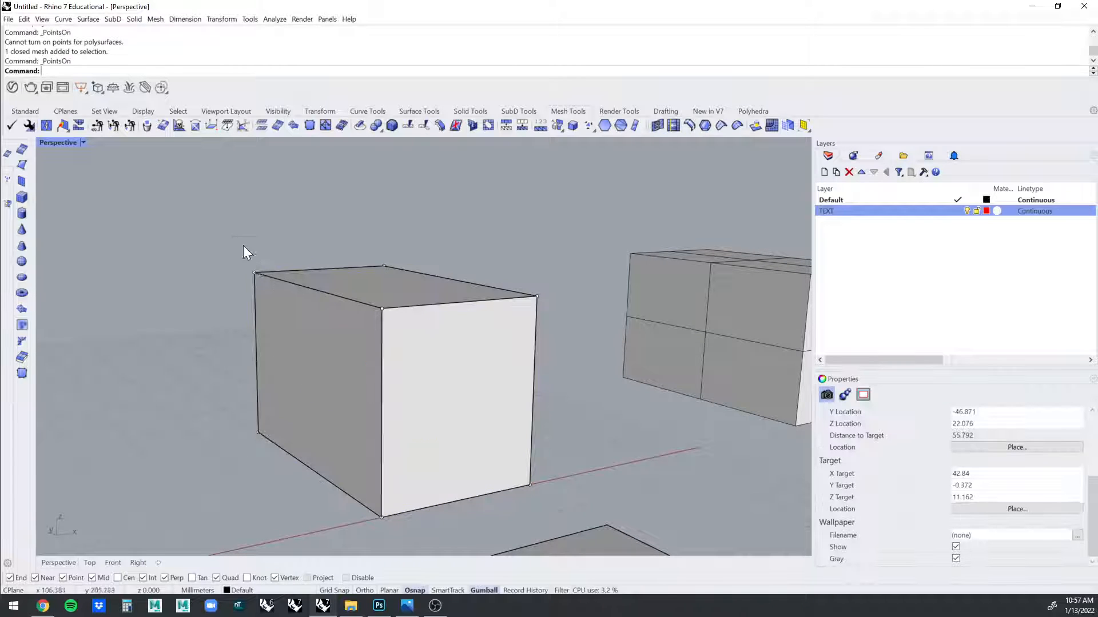
drag(242, 245, 283, 301)
shift+drag(547, 297, 527, 287)
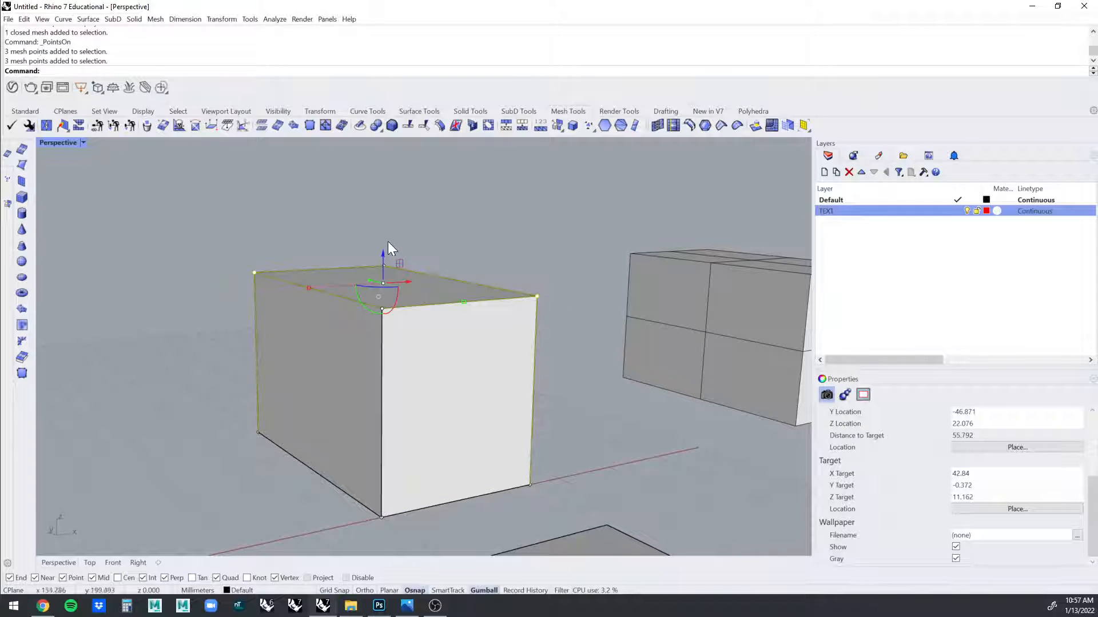
drag(383, 253, 382, 160)
key(Escape)
Examine the non-planar top face of the raised mesh box from several angles.
shift+right_drag(456, 227, 114, 295)
scroll(191, 266, up, 7)
scroll(470, 276, down, 10)
scroll(629, 303, up, 5)
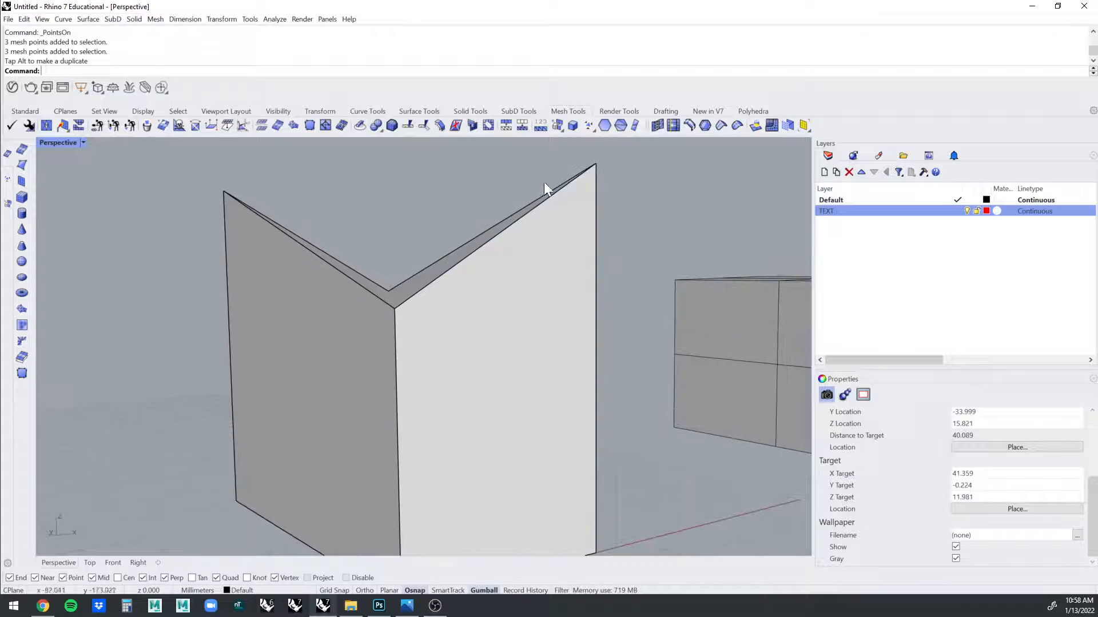
scroll(537, 212, down, 2)
right_drag(532, 224, 579, 278)
scroll(579, 270, down, 3)
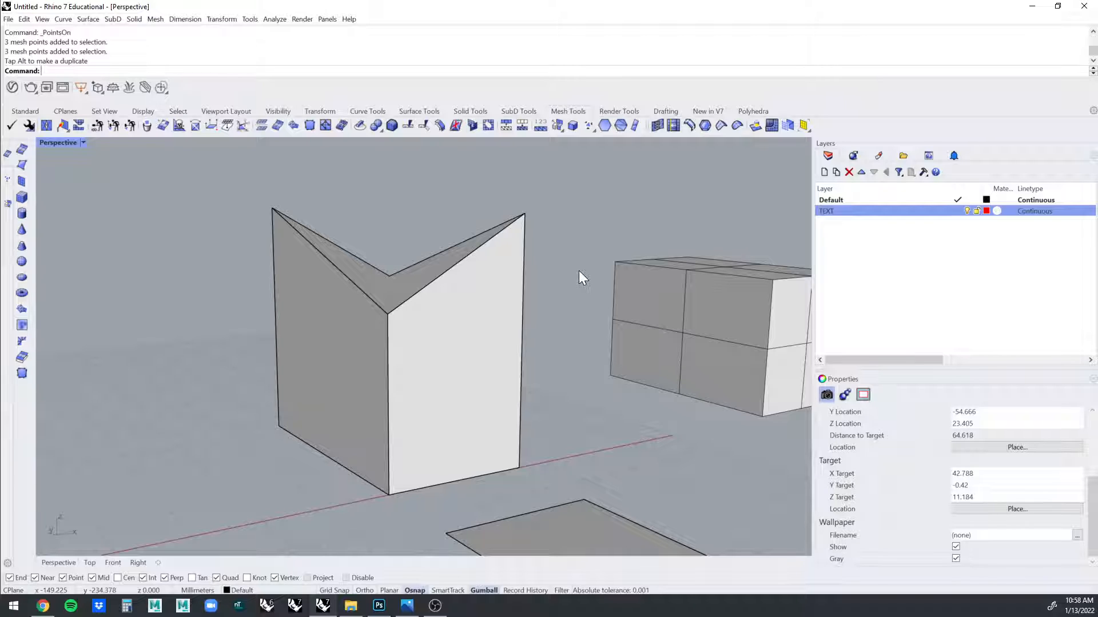
right_drag(625, 321, 534, 333)
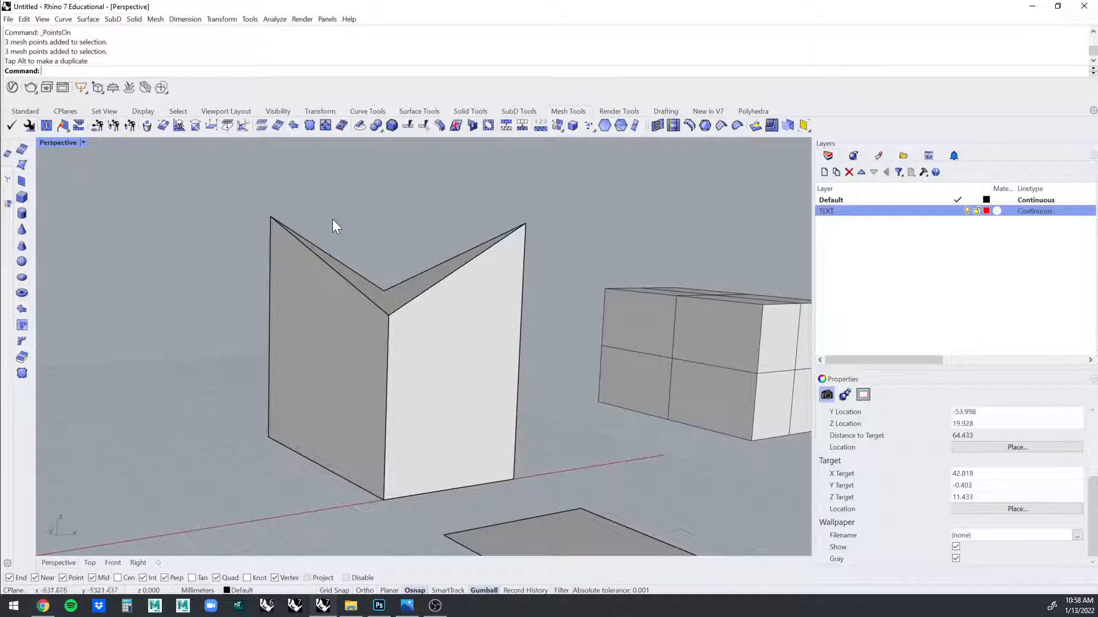
right_drag(561, 214, 553, 271)
Undo the vertical move of the mesh box's two top corners.
click(465, 253)
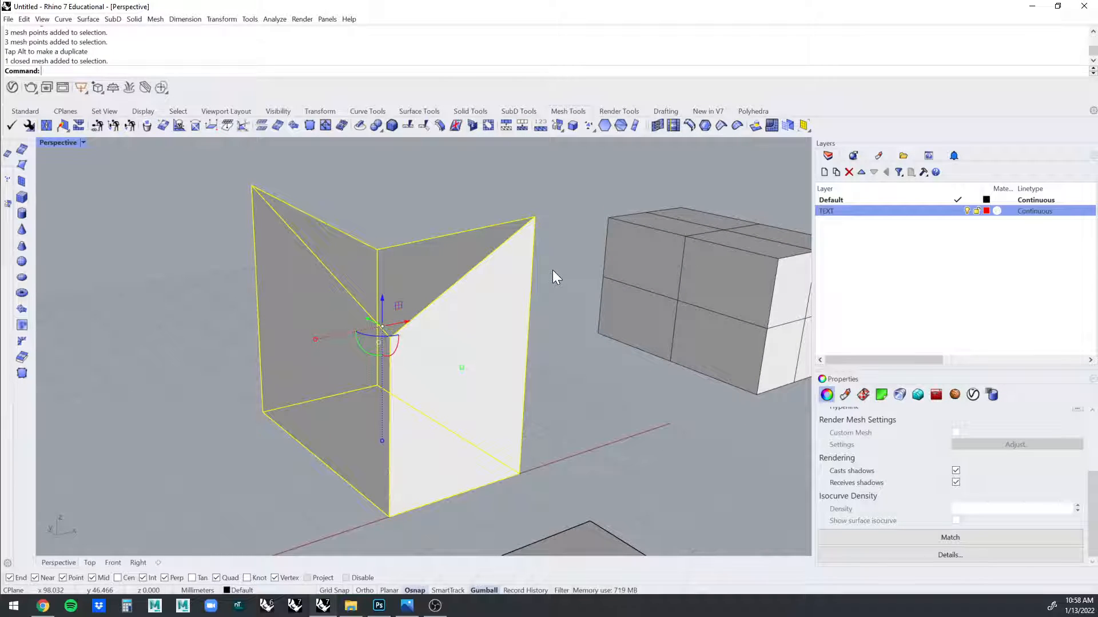
key(ctrl+z)
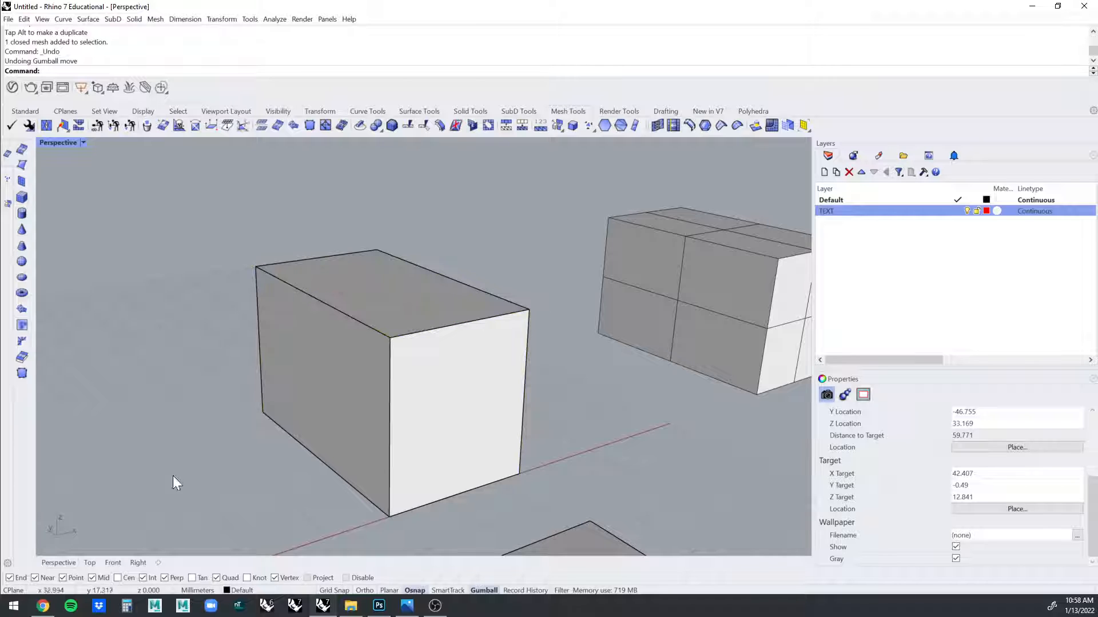
Turn on the mesh box's control points again and lift its two diagonally opposite top corners vertically.
right_drag(173, 476, 453, 306)
click(451, 301)
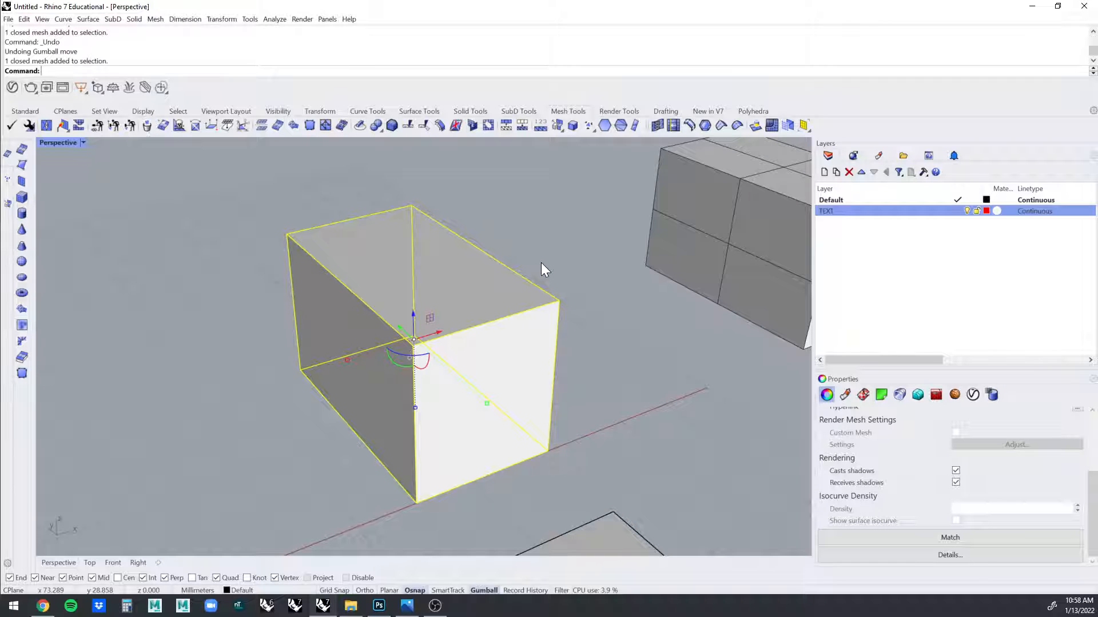
right_drag(546, 252, 547, 252)
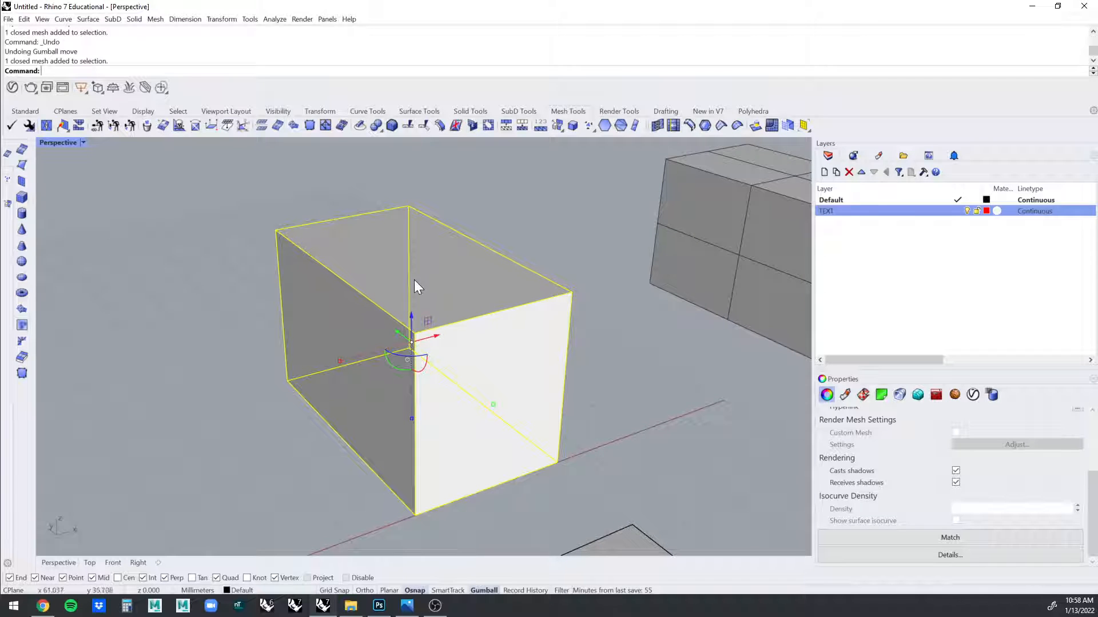
key(F10)
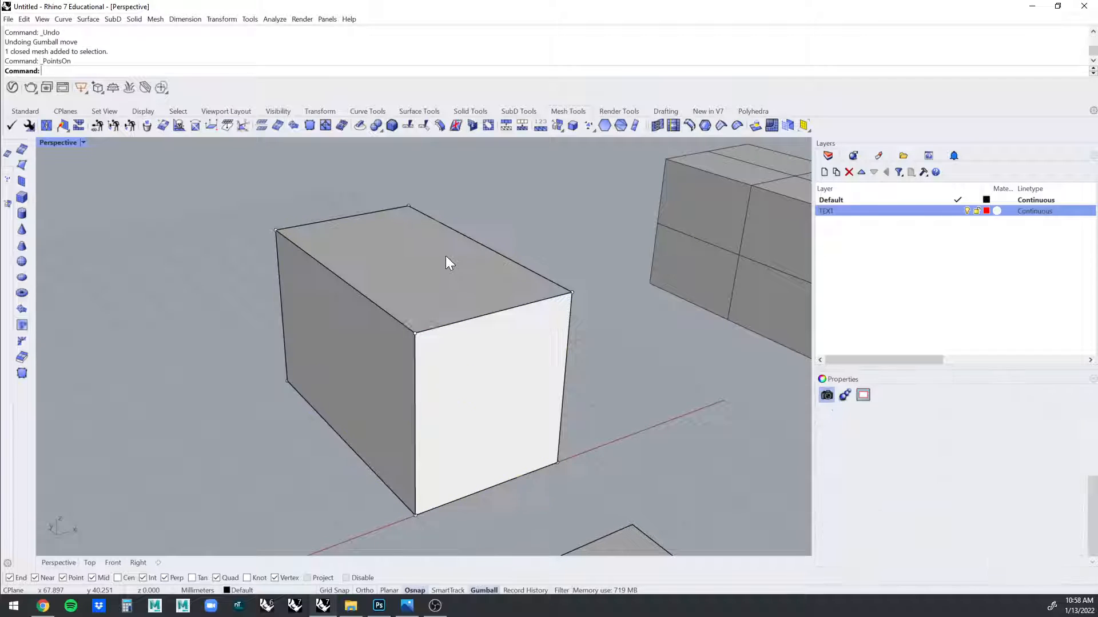
drag(263, 180, 293, 249)
shift+drag(538, 251, 617, 336)
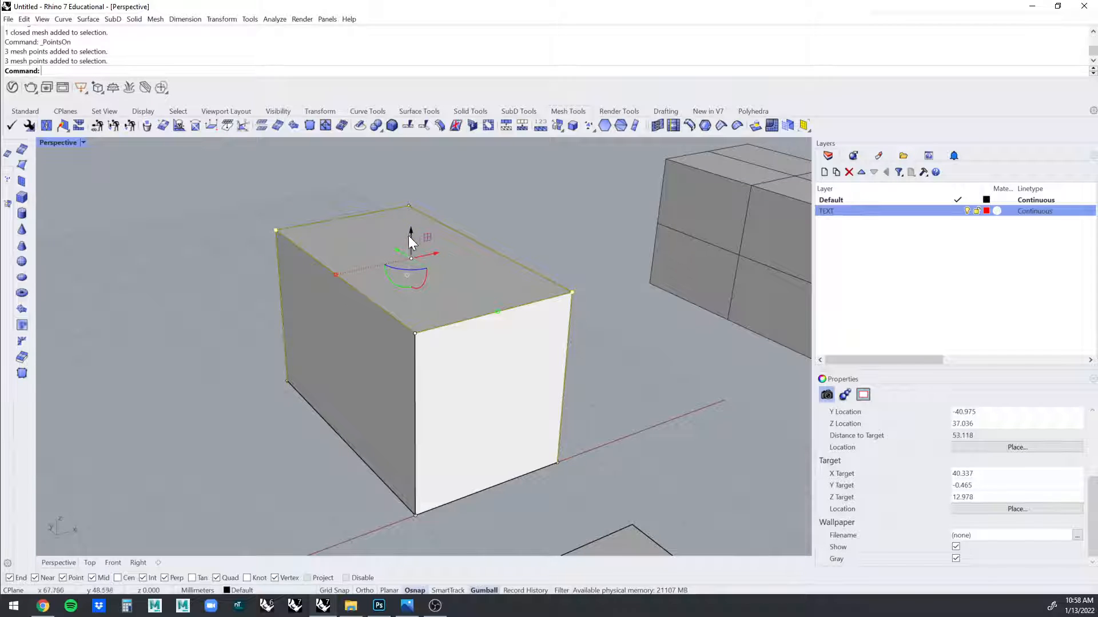
mouse_move(413, 232)
mouse_down()
mouse_move(403, 138)
mouse_move(426, 239)
mouse_up()
Triangulate all faces of the deformed mesh box with TriangulateMesh.
click(499, 281)
right_drag(499, 282, 475, 281)
click(530, 211)
click(479, 327)
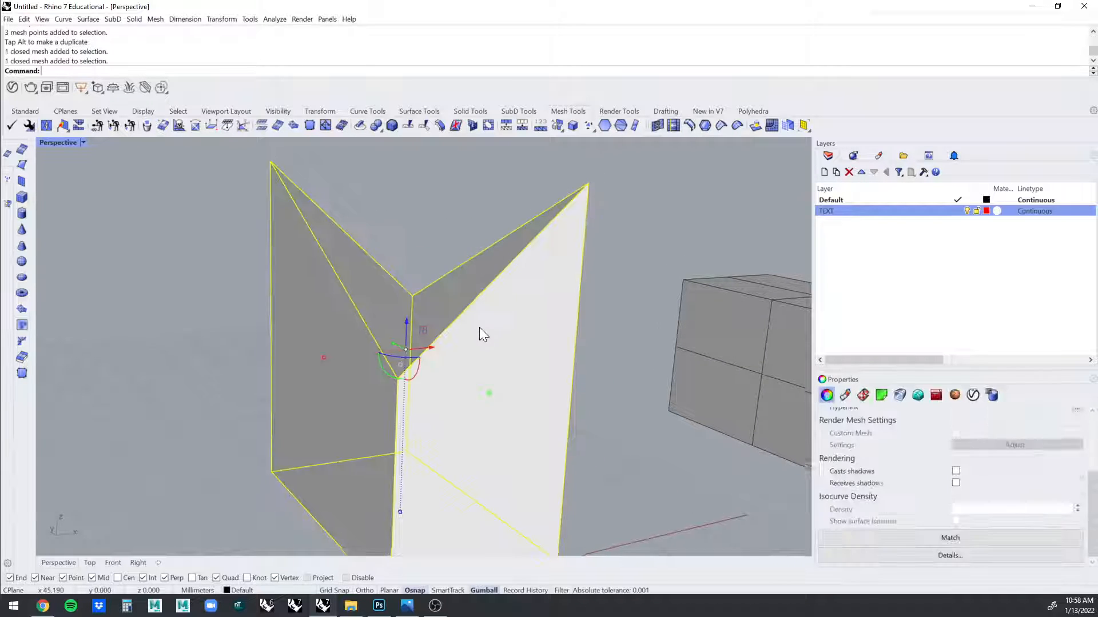
right_drag(479, 327, 578, 300)
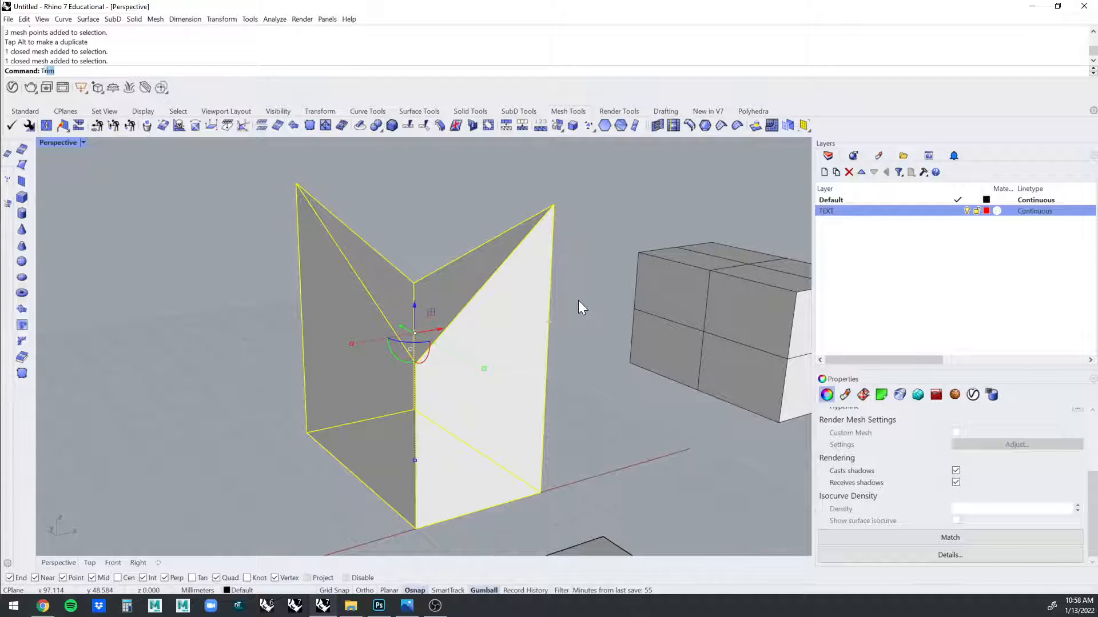
key(Return)
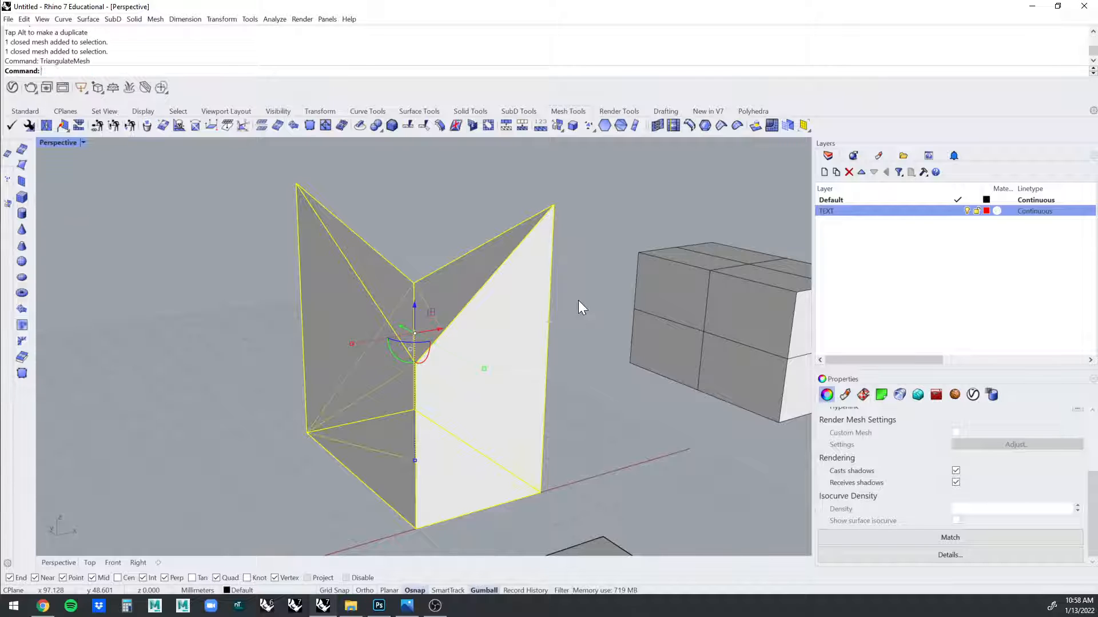
click(632, 345)
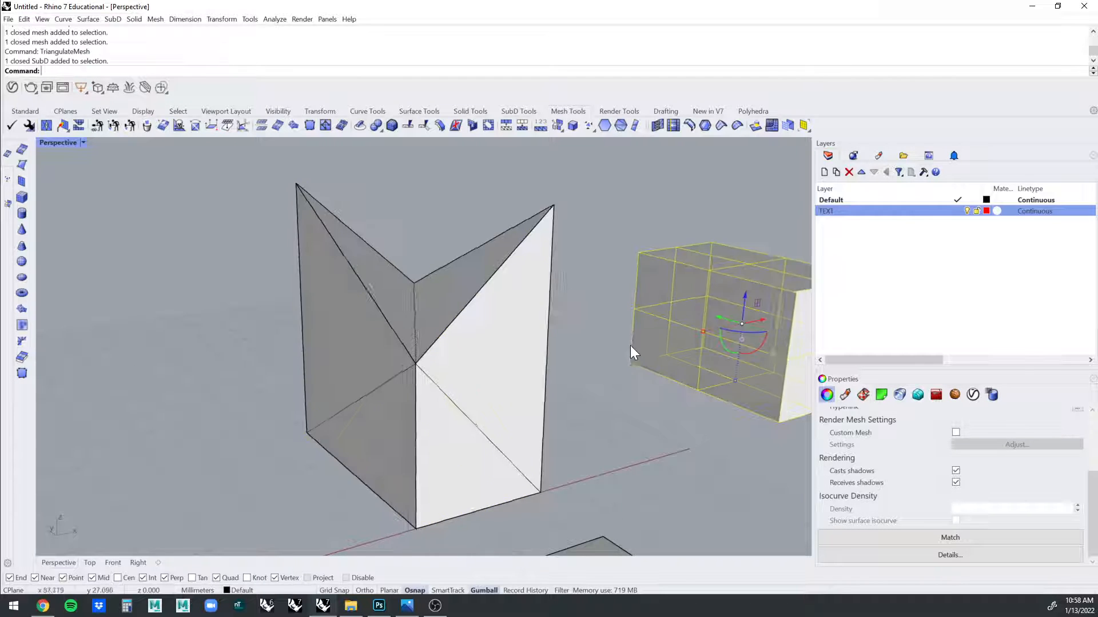
right_drag(632, 345, 427, 338)
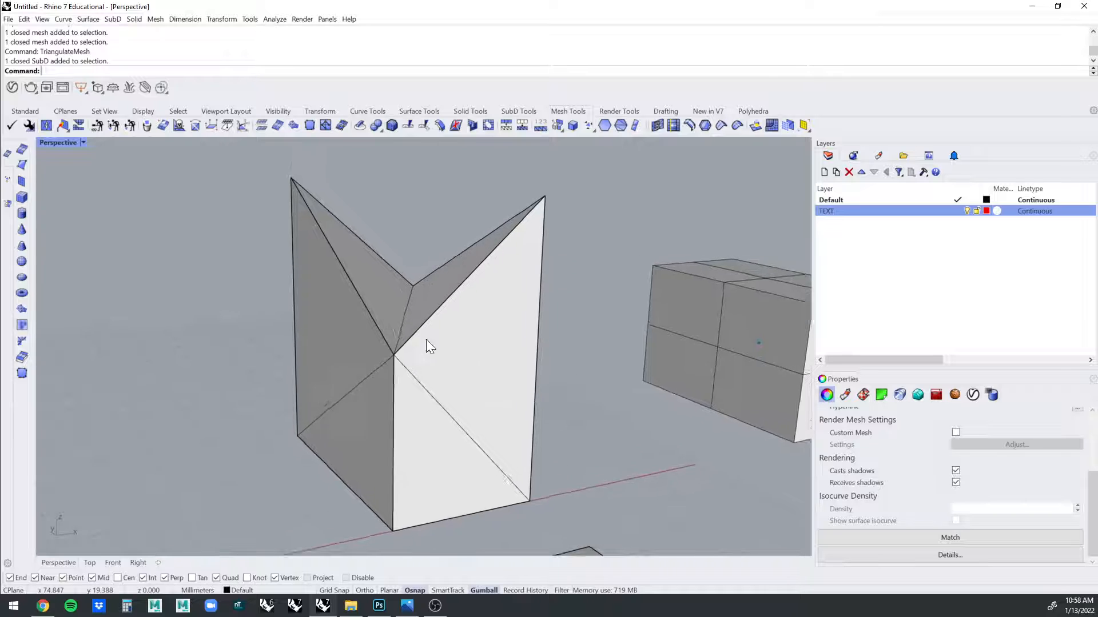
click(412, 298)
right_drag(550, 223, 525, 249)
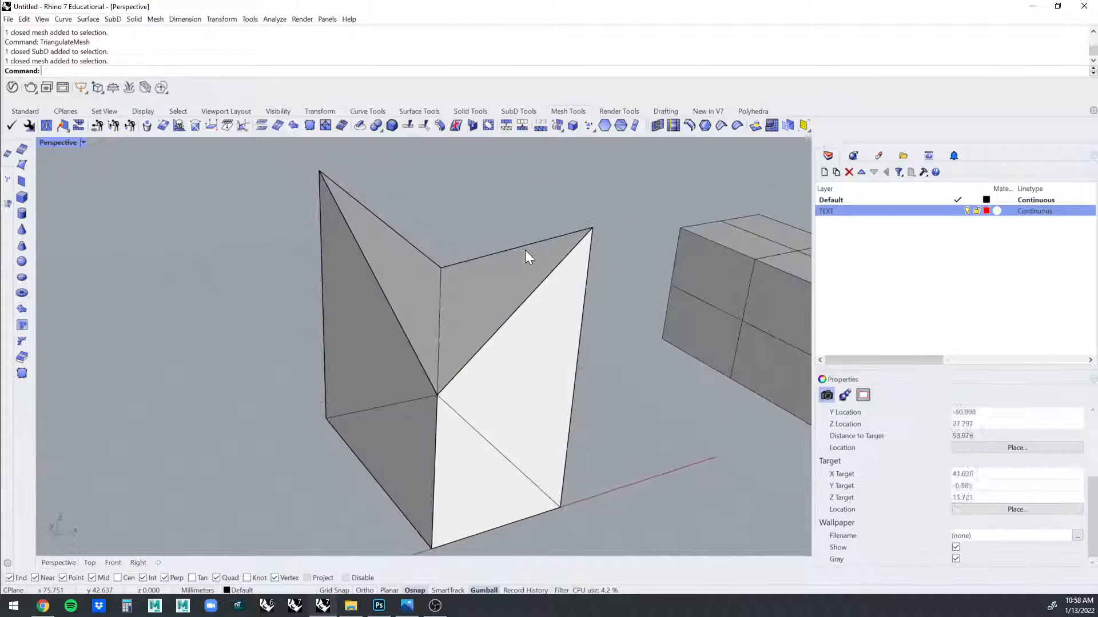
key(Escape)
scroll(525, 250, down, 2)
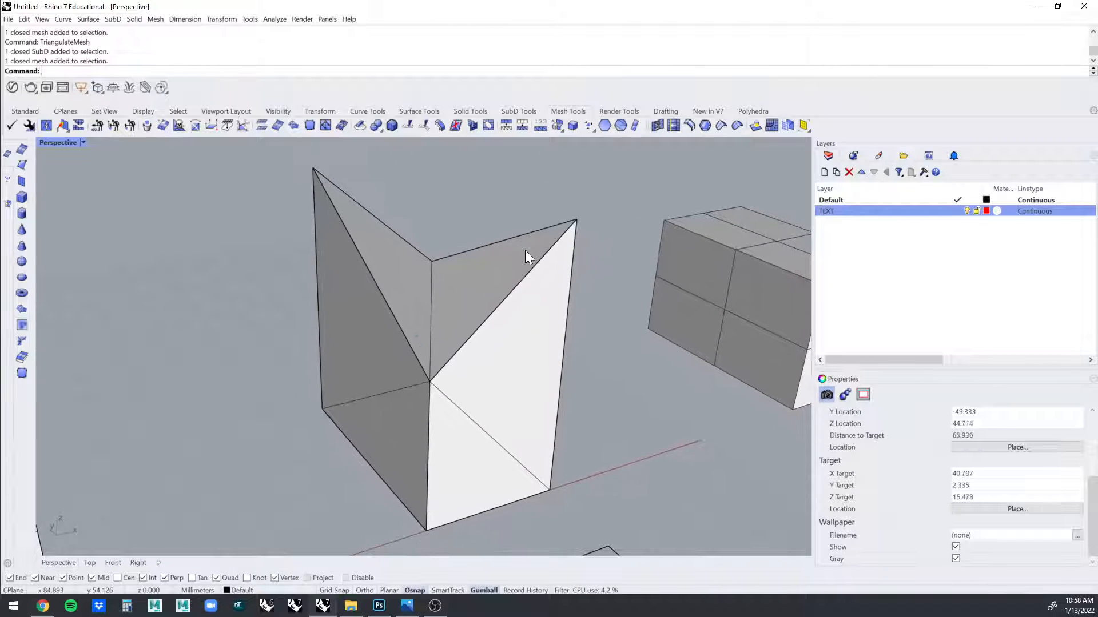
Start SwapMeshEdge and flip the diagonal across the mesh's top back and forth, ending with the valley fold.
click(194, 125)
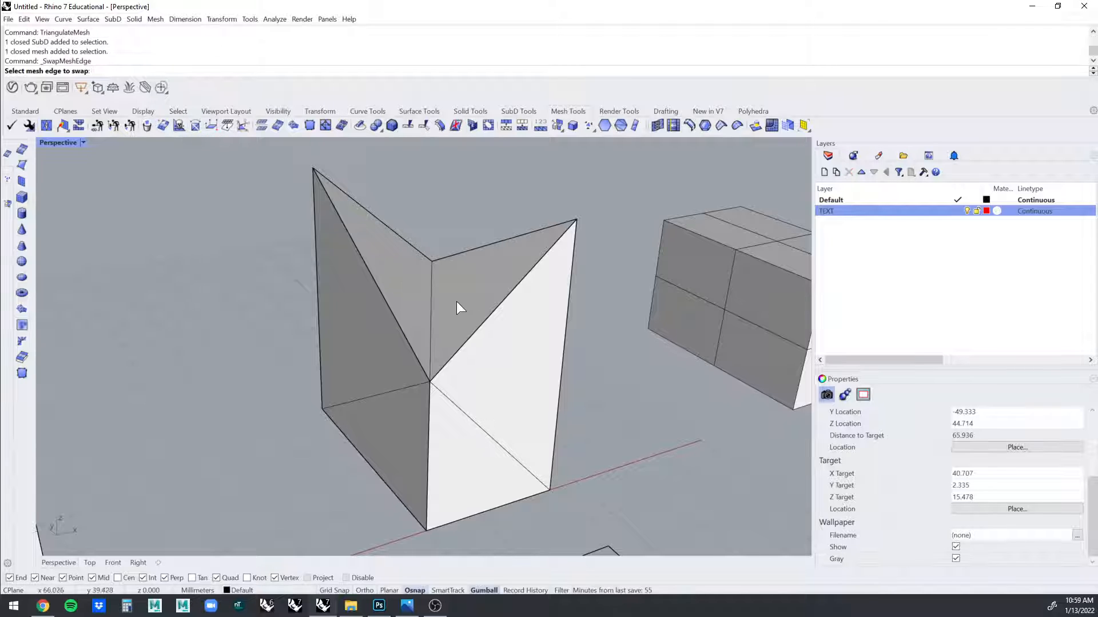
right_drag(456, 302, 577, 237)
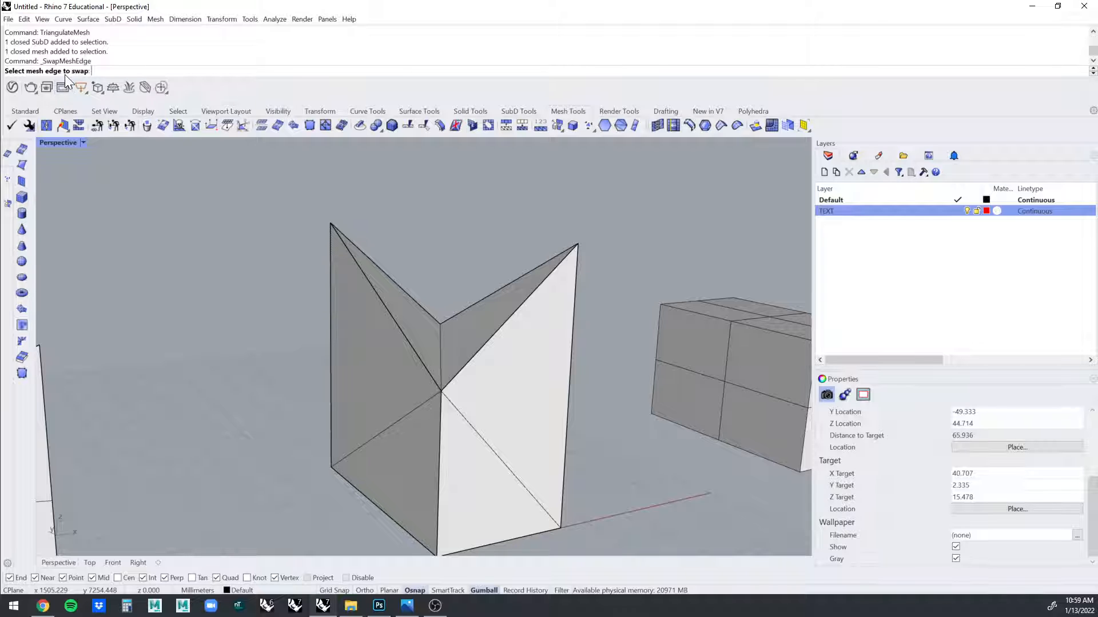
click(440, 345)
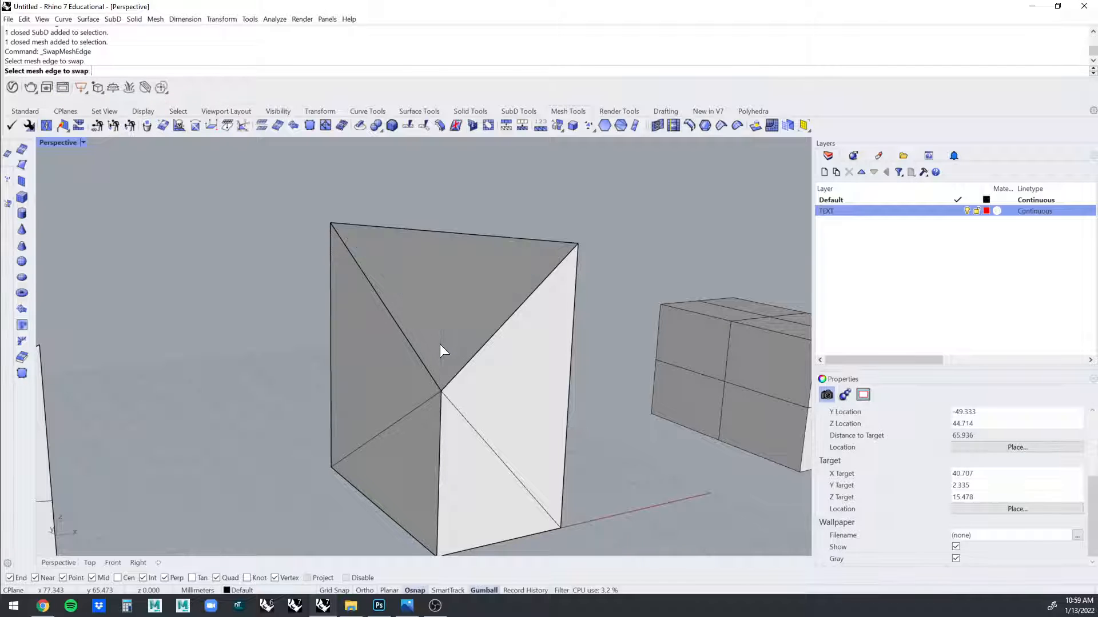
right_drag(440, 344, 473, 241)
click(473, 239)
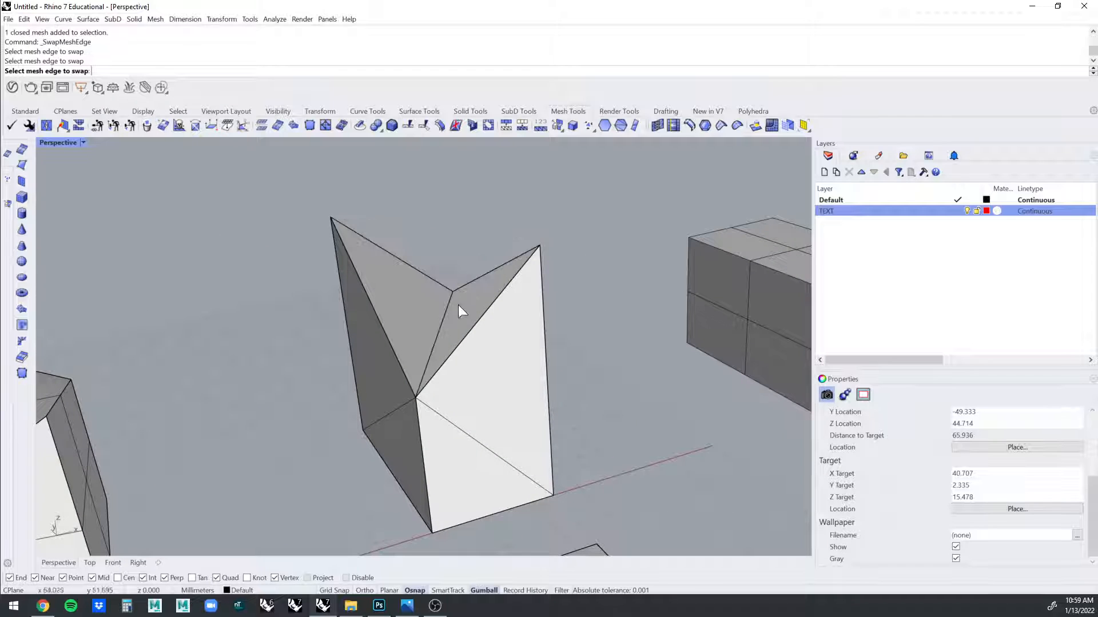
click(443, 323)
click(471, 236)
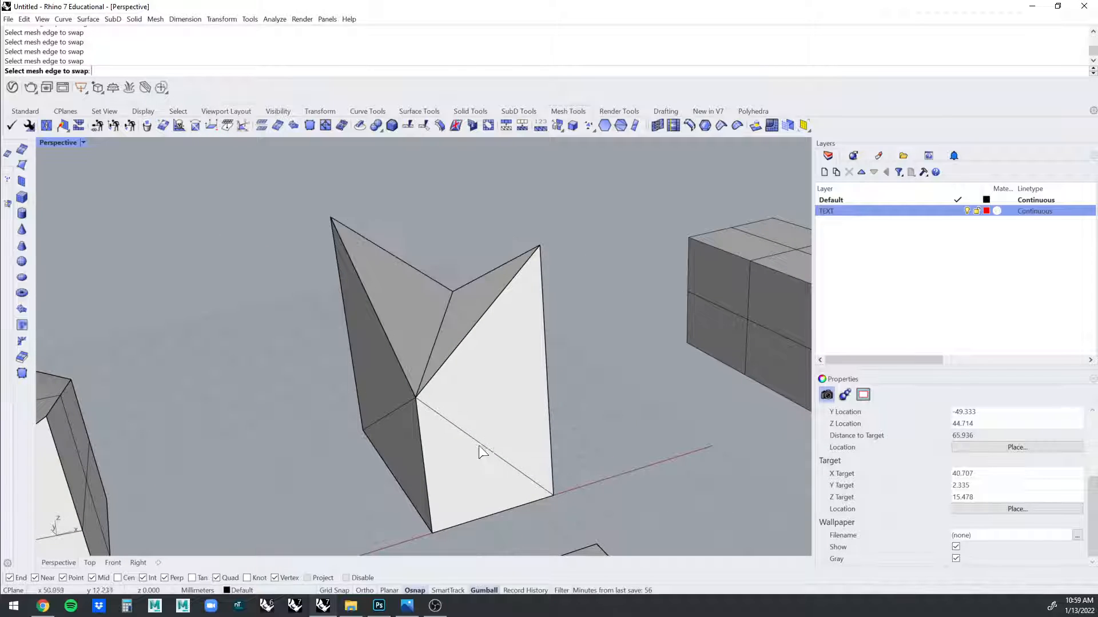
Swap the diagonal edge of the mesh's front face and end the SwapMeshEdge command.
right_drag(480, 448, 594, 481)
click(472, 425)
right_drag(545, 437, 503, 455)
key(Escape)
Show the mesh's control points and move its front right bottom corner inward, off the X axis.
click(502, 452)
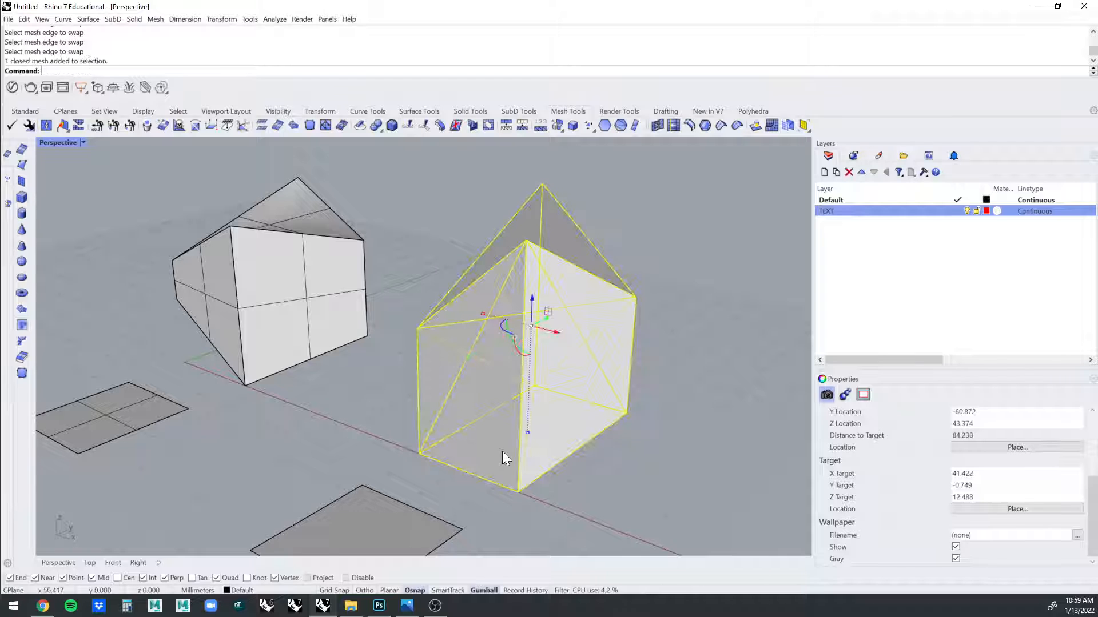
key(F10)
drag(507, 476, 529, 498)
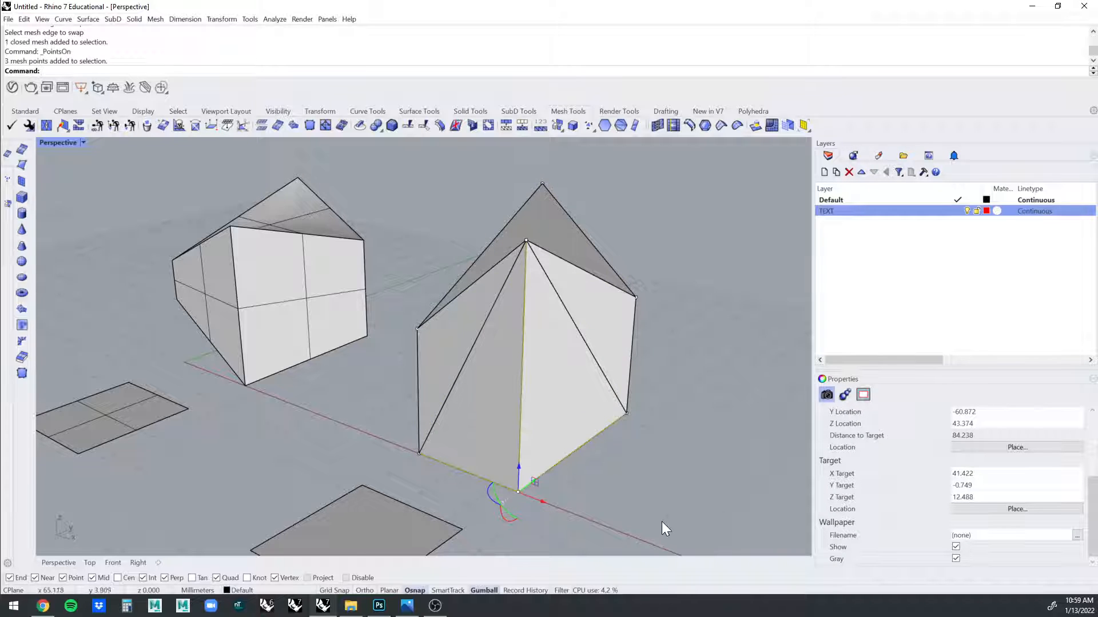
right_drag(661, 522, 556, 379)
drag(555, 379, 526, 345)
Select a single mesh point at the mesh box's moved bottom corner, toggling the gumball off and back on.
right_drag(584, 345, 513, 414)
scroll(513, 409, up, 5)
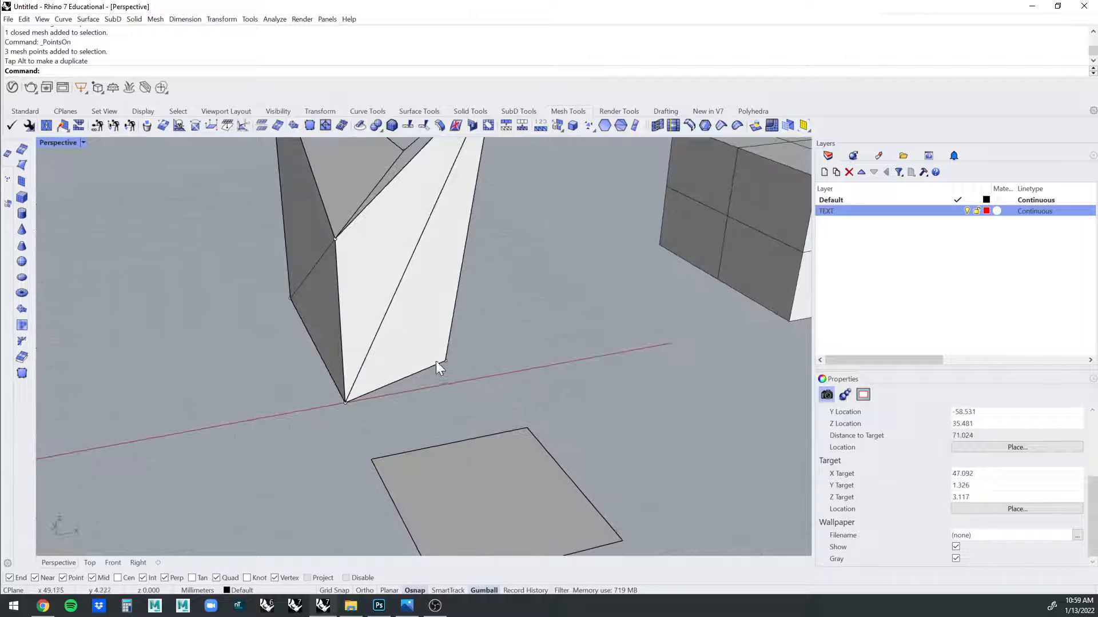
click(445, 361)
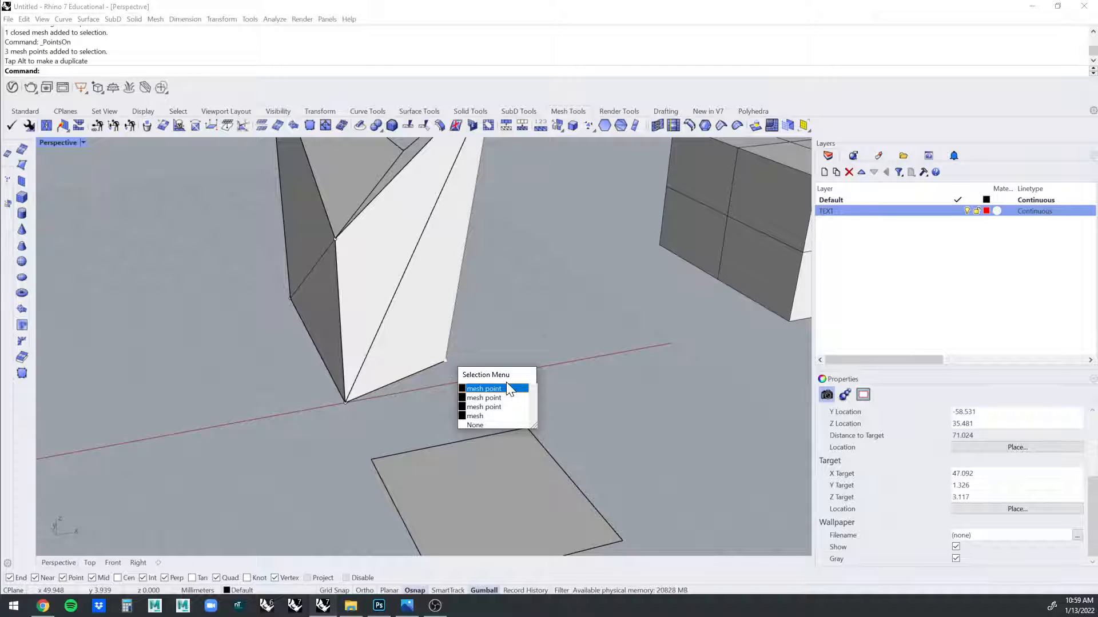
click(484, 389)
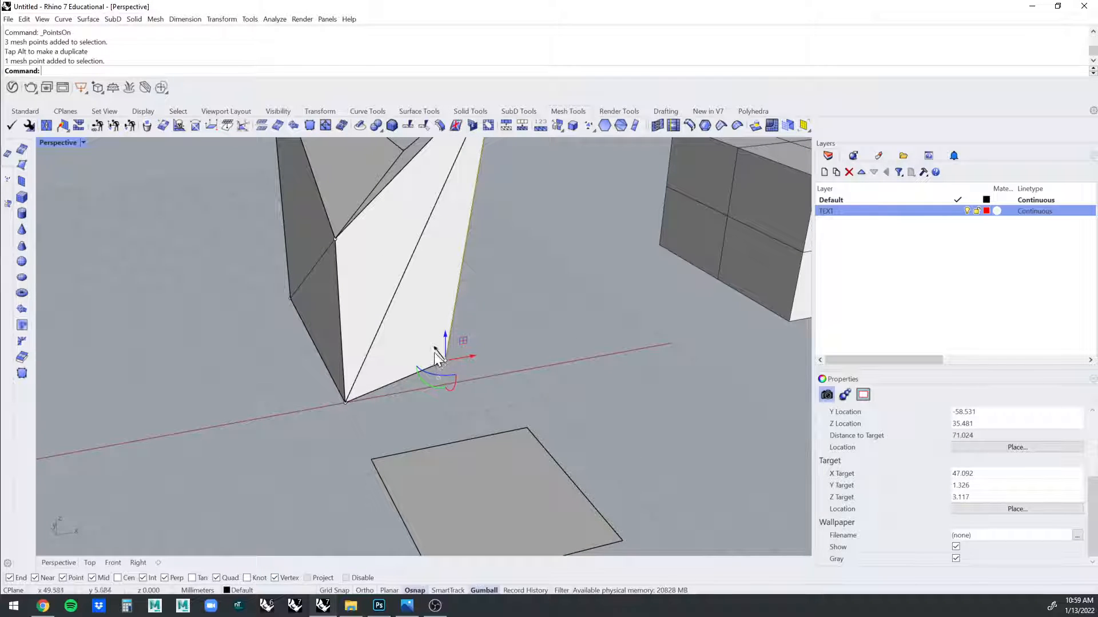
right_drag(448, 340, 492, 346)
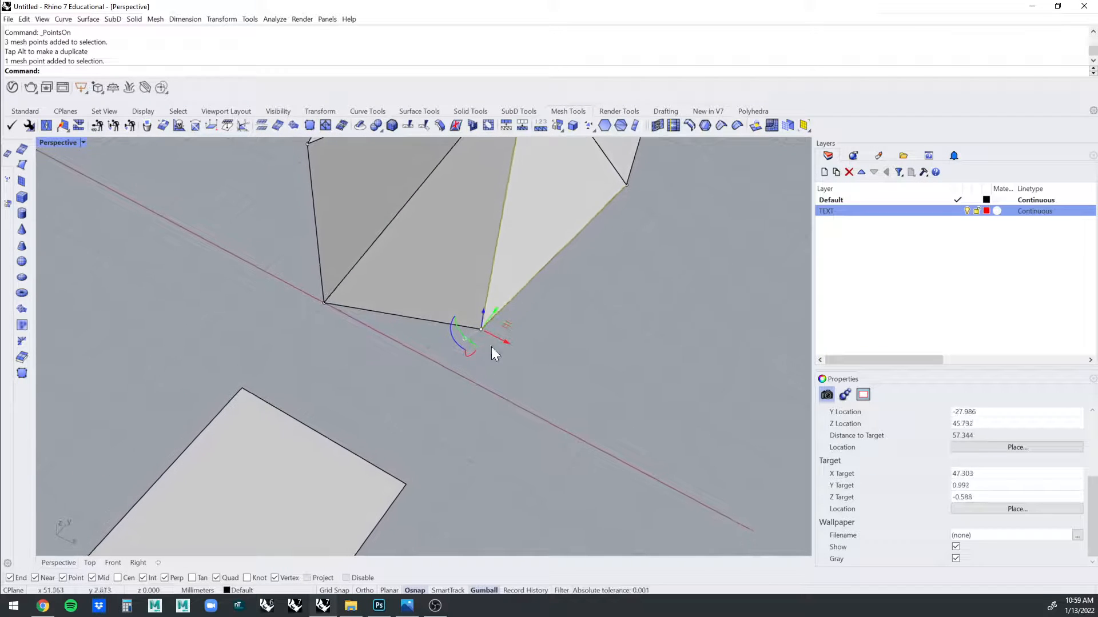
click(483, 590)
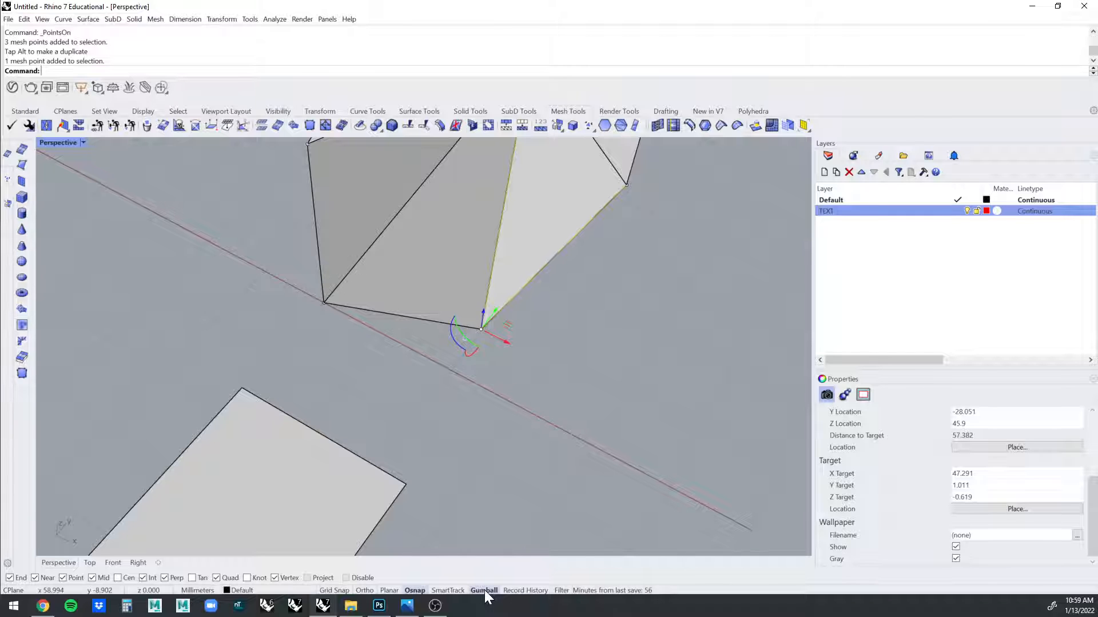
click(484, 590)
Try to move the mesh points at the box's bottom corner with the Move command, using that corner as base point.
right_drag(529, 449, 485, 309)
click(512, 282)
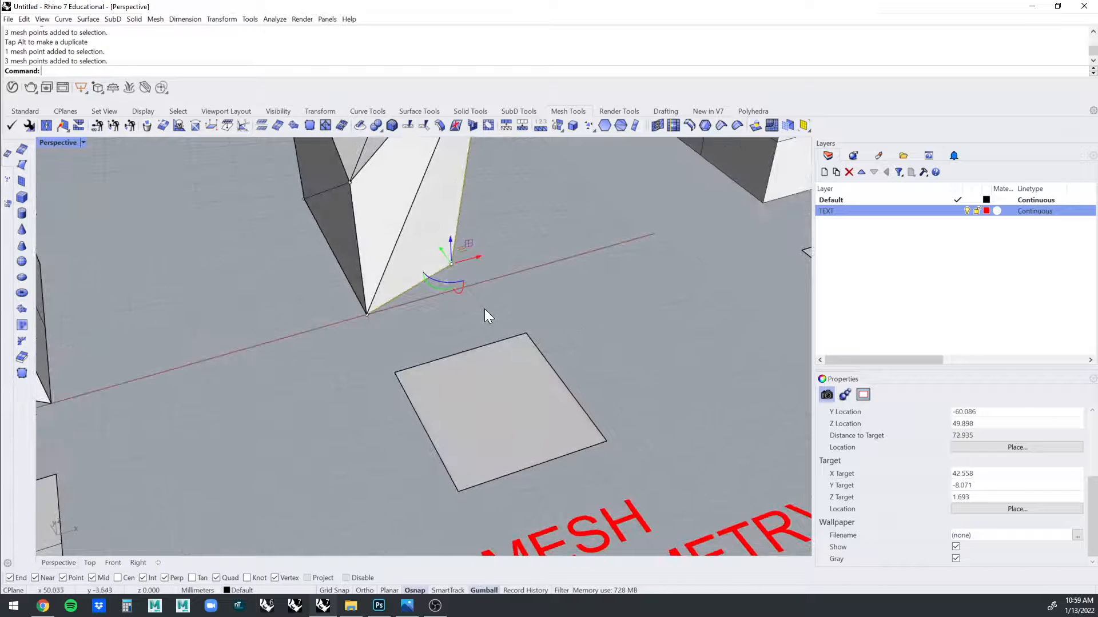
text(m)
key(Return)
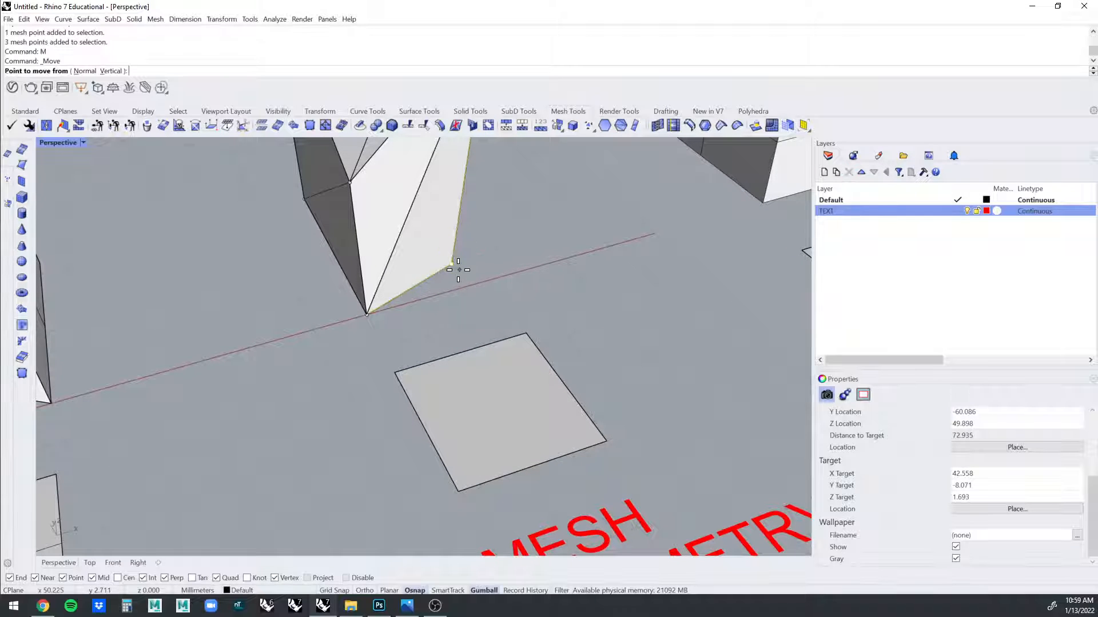
click(452, 263)
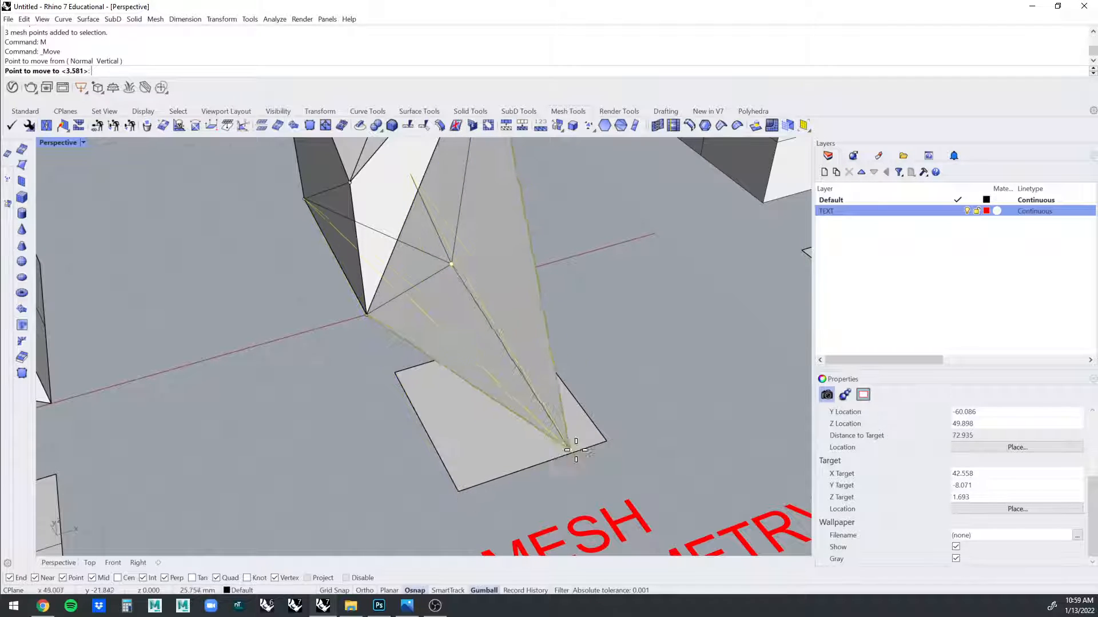
key(Escape)
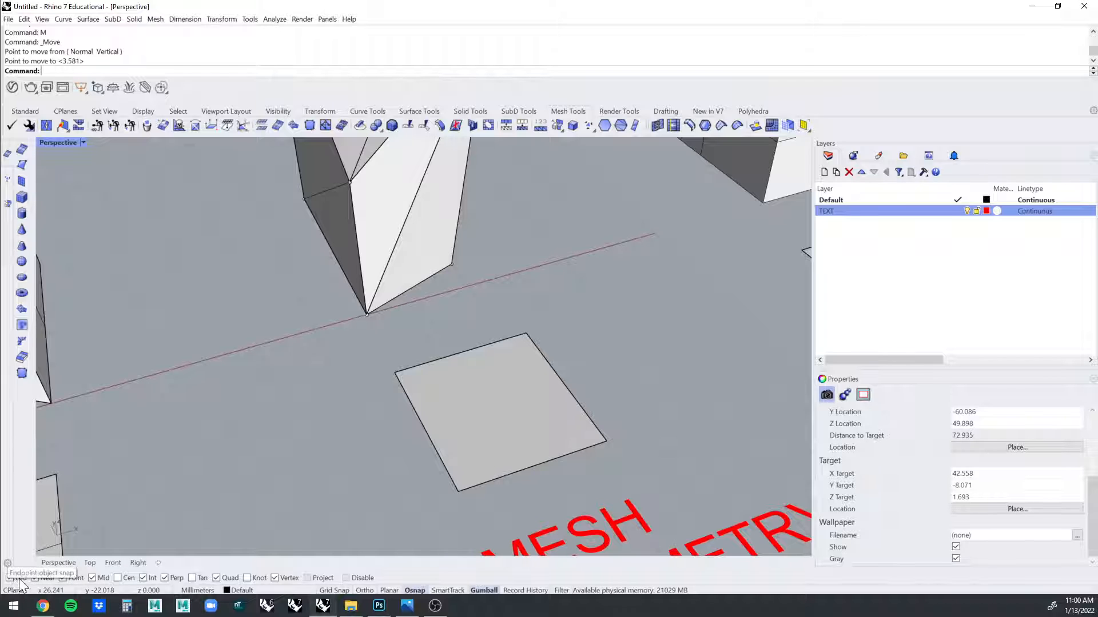
click(63, 577)
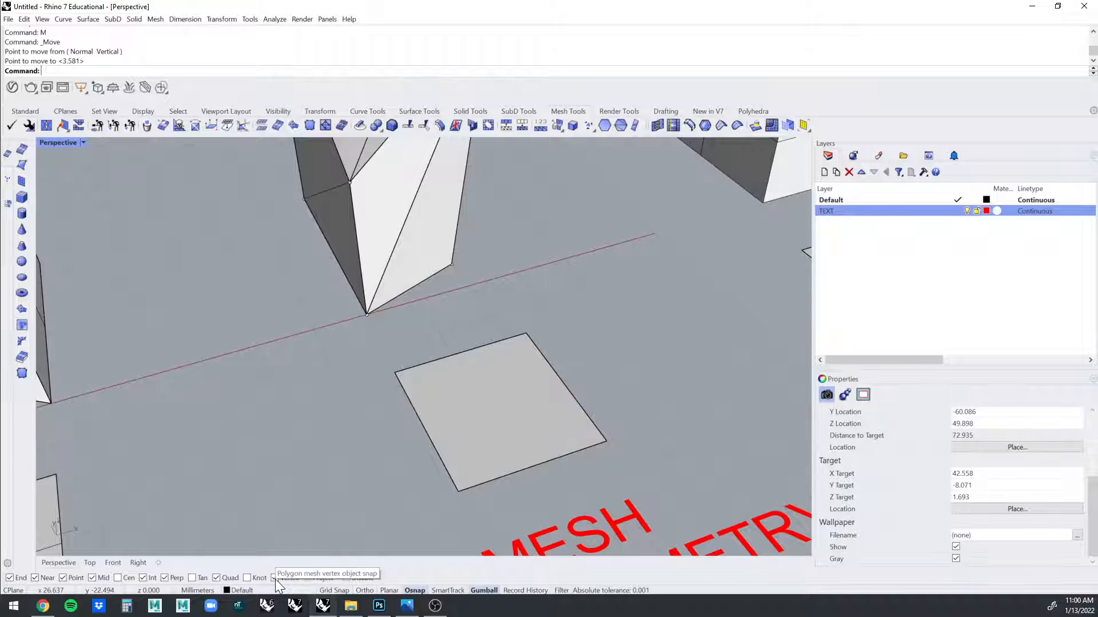
Select the flat mesh plane above the MESH GEOMETRY label and show its control points.
click(497, 358)
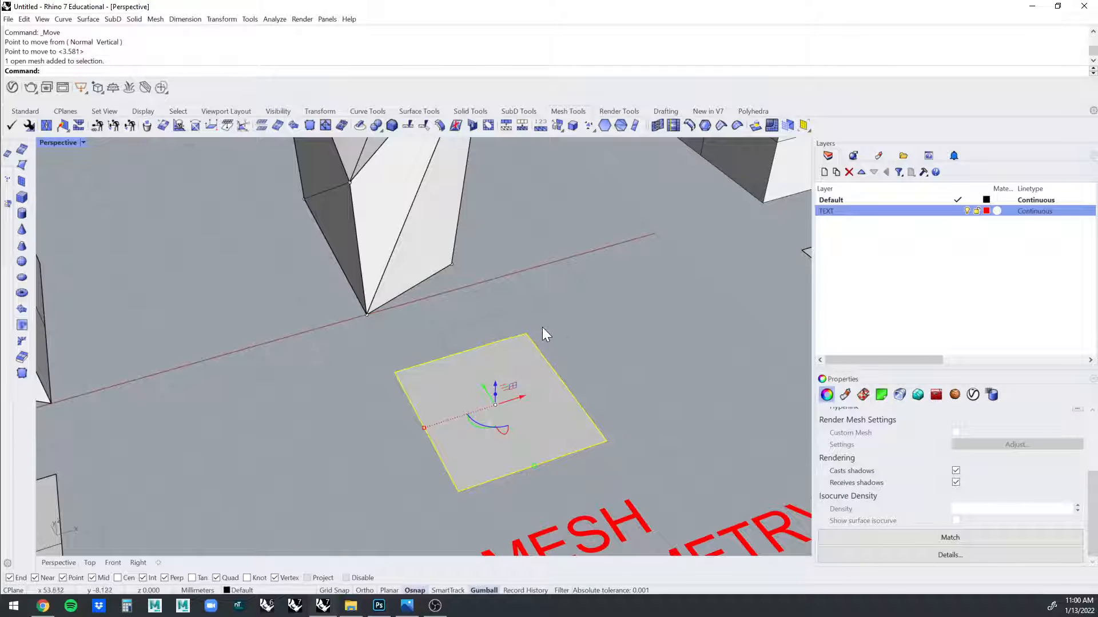
click(539, 334)
click(509, 362)
right_drag(624, 382, 582, 374)
scroll(582, 372, up, 5)
key(F10)
Select two diagonally opposite corner points of the mesh plane and raise them vertically about 7 mm.
drag(657, 274, 615, 355)
click(274, 285)
drag(274, 285, 330, 219)
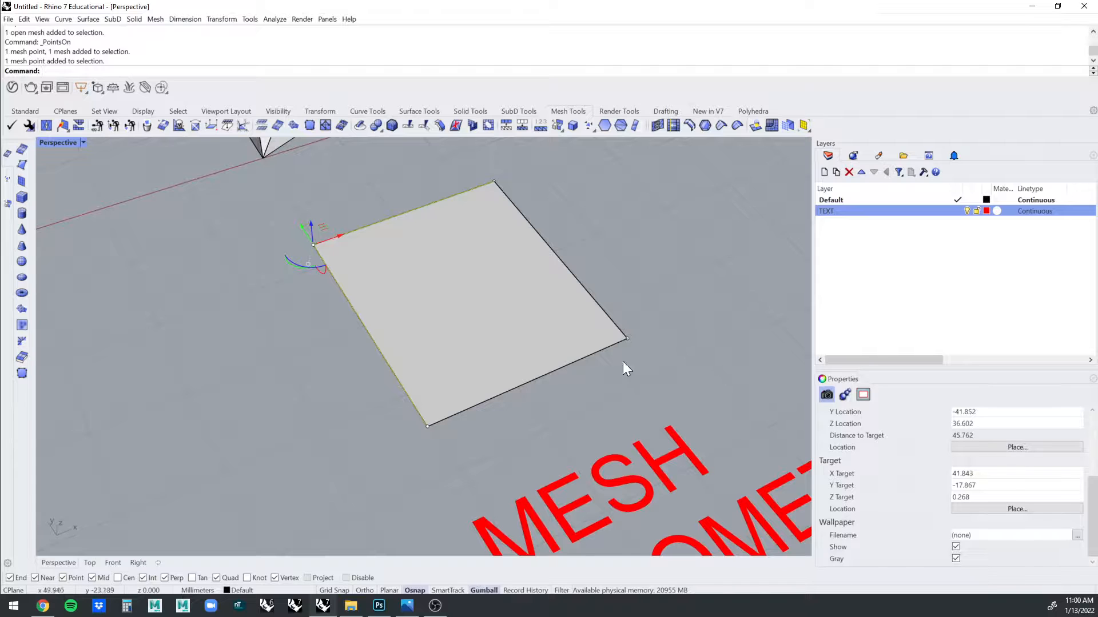
shift+click(626, 337)
right_drag(572, 342, 534, 335)
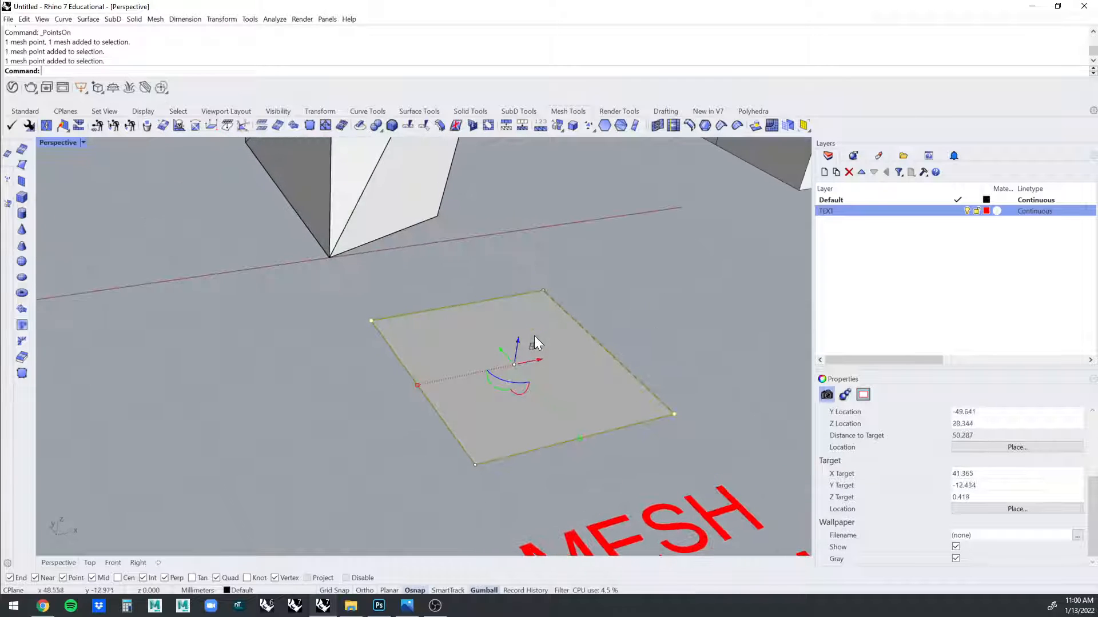
drag(520, 337, 514, 220)
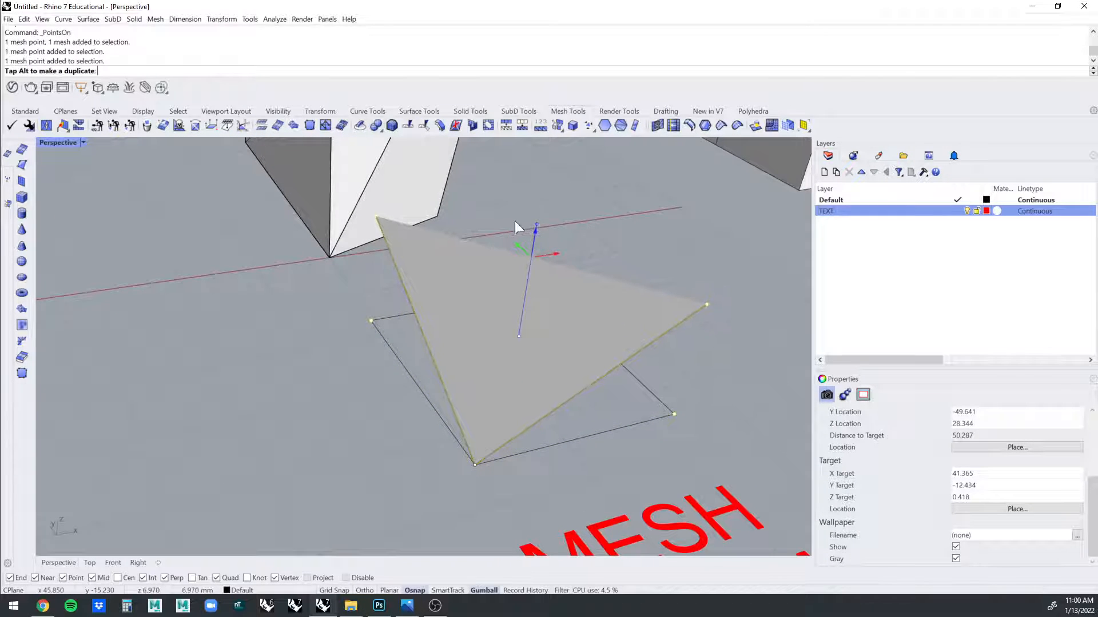
Triangulate the folded mesh plane with TriangulateMesh and clear the selection.
right_drag(515, 221, 507, 367)
click(507, 368)
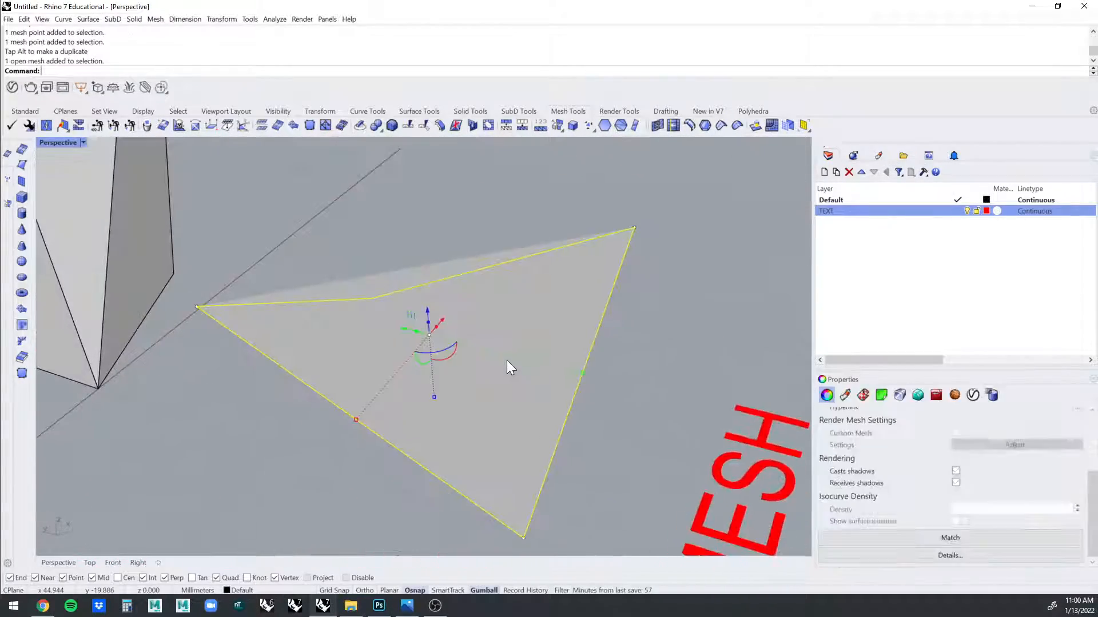
text(angulateMesh)
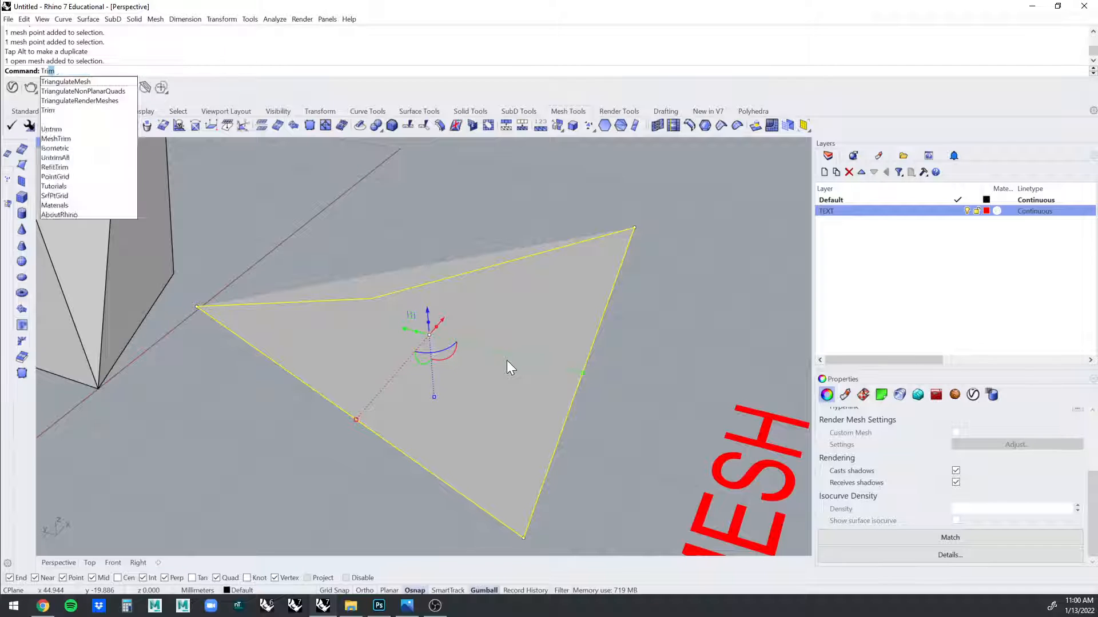
key(Return)
scroll(507, 360, down, 5)
right_drag(506, 360, 544, 385)
click(653, 280)
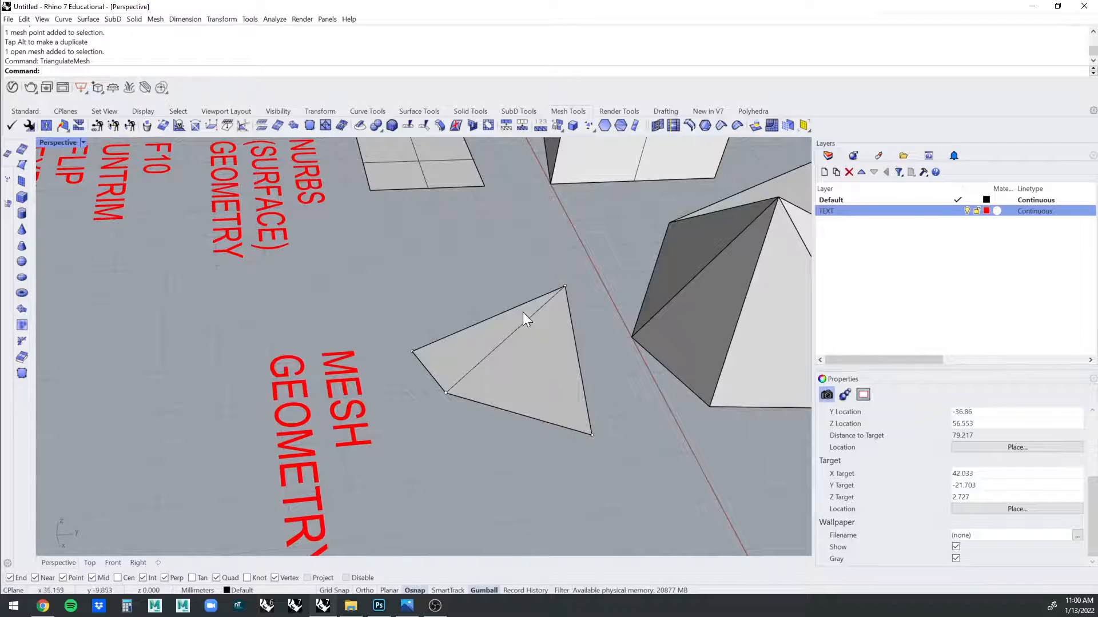
Copy the NURBS command list text along the X axis to below the MESH GEOMETRY label.
right_drag(522, 312, 466, 420)
click(352, 397)
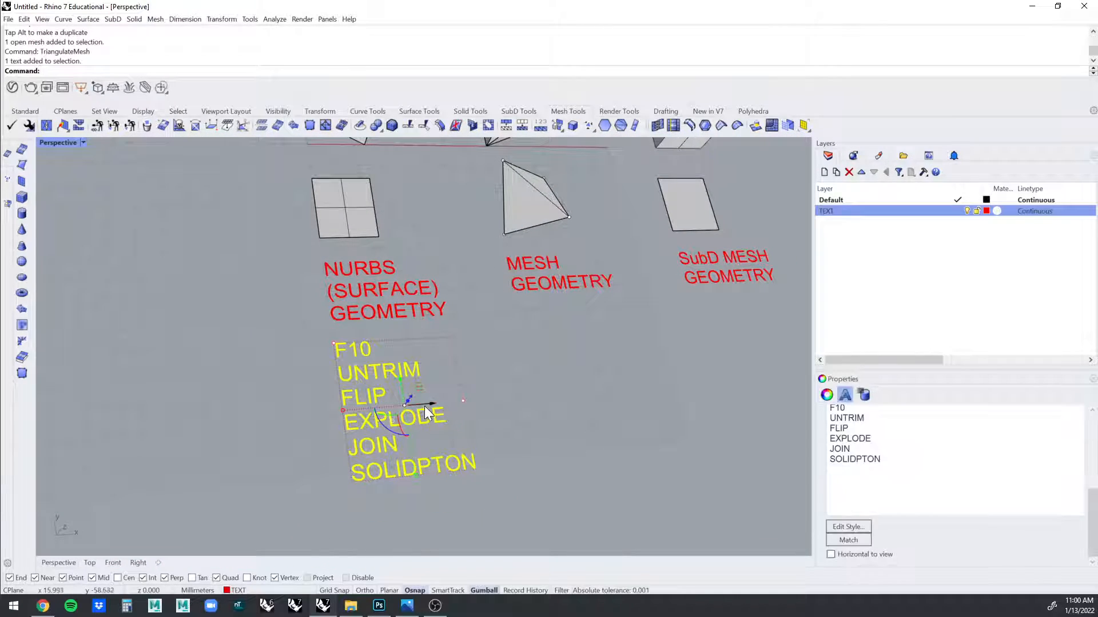
drag(425, 407, 616, 383)
key(alt)
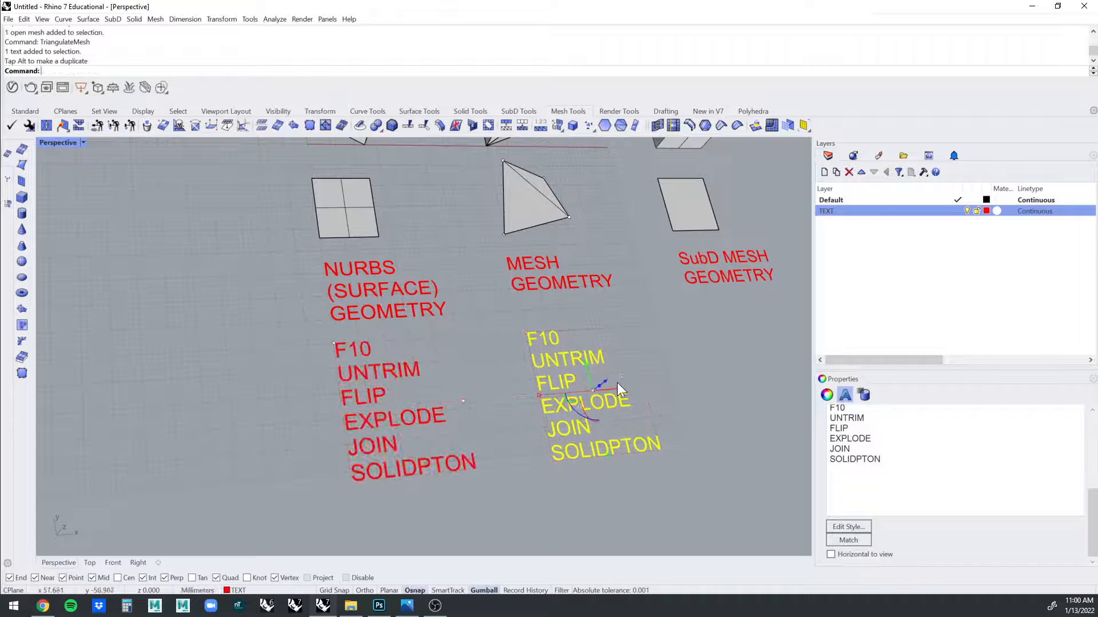
click(642, 372)
Edit the copied text list, keeping F10 and replacing the remaining lines with SWAPMESHEDGE.
click(594, 359)
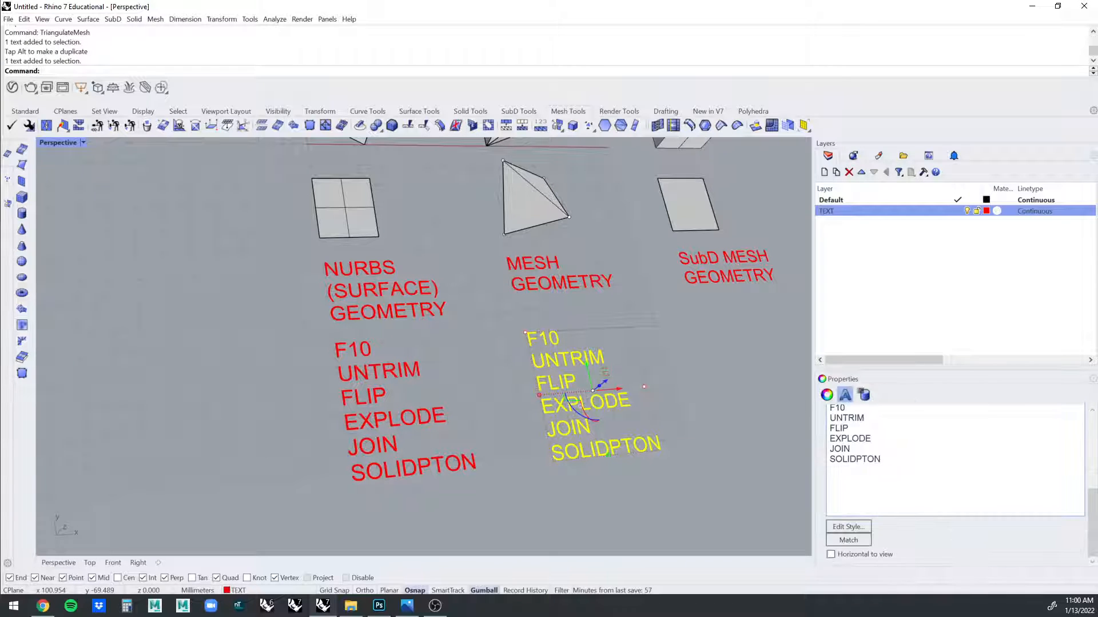
drag(880, 459, 774, 426)
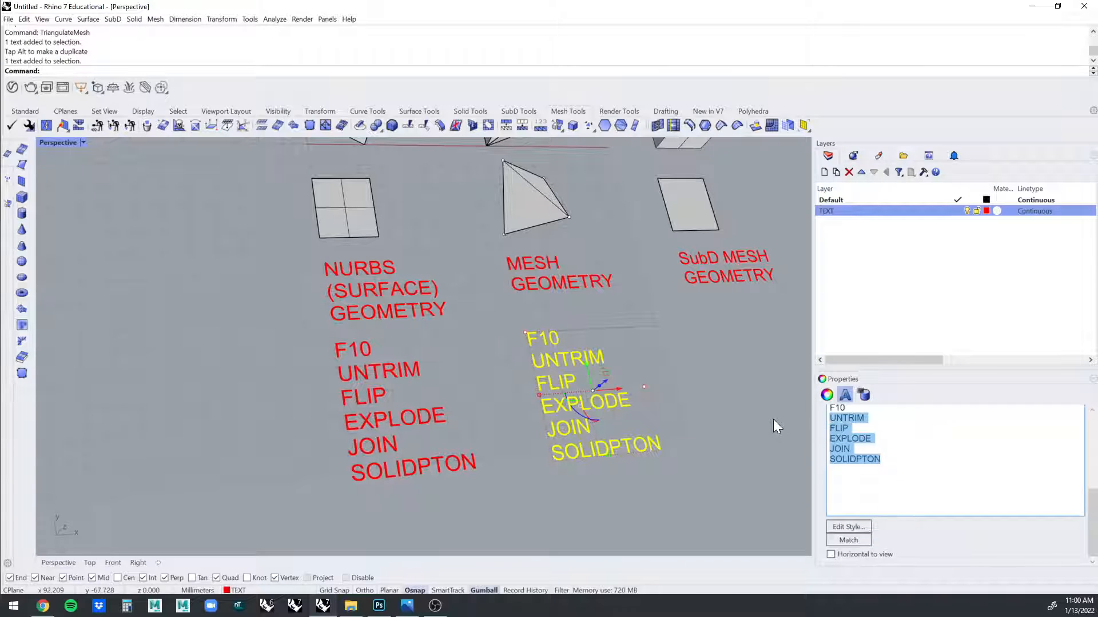
key(BackSpace)
text(SWAP)
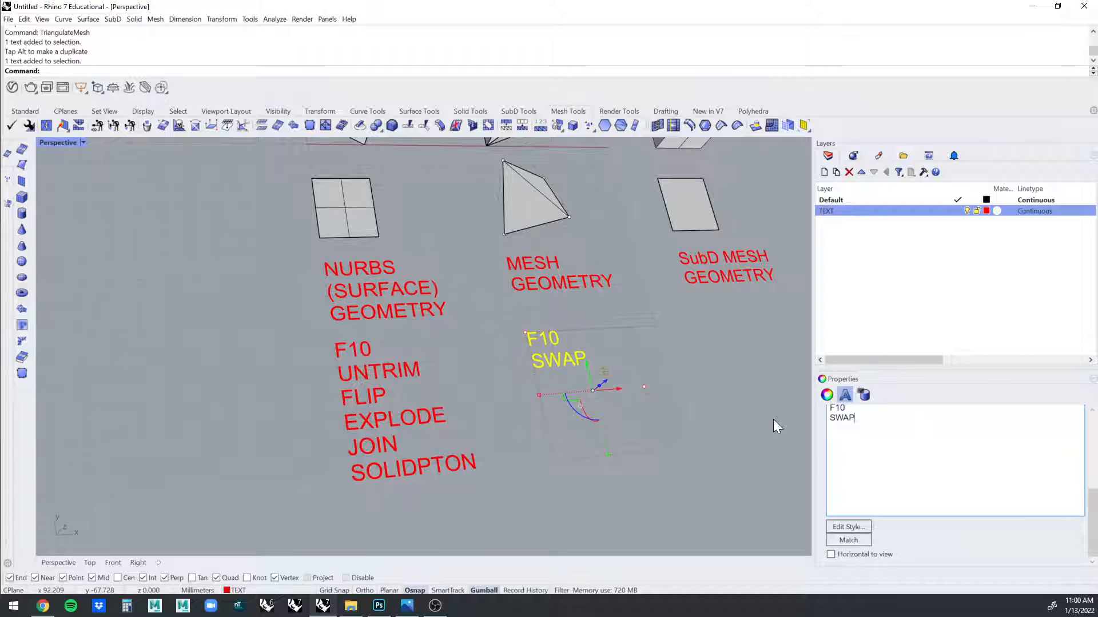
text(MESHED)
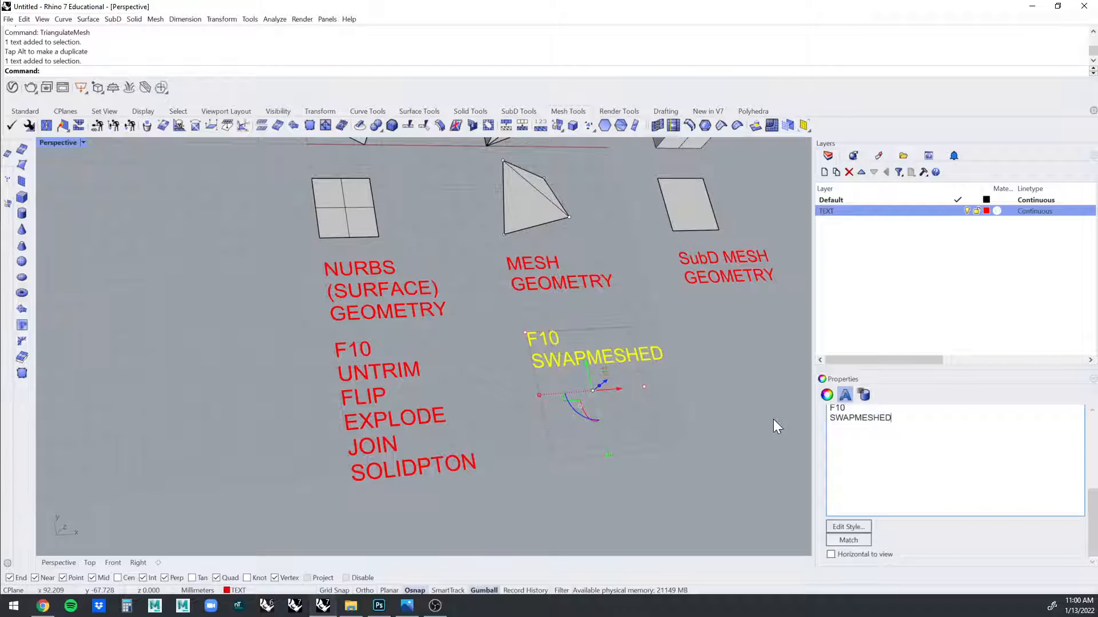
key(BackSpace)
text(DE)
key(BackSpace)
text(G)
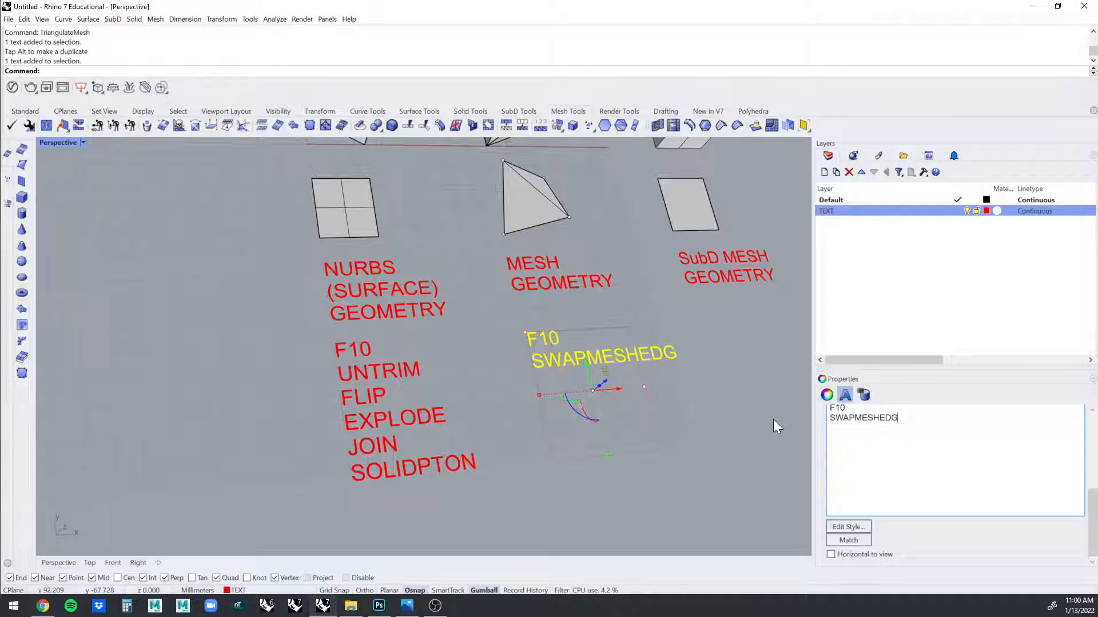
text(E)
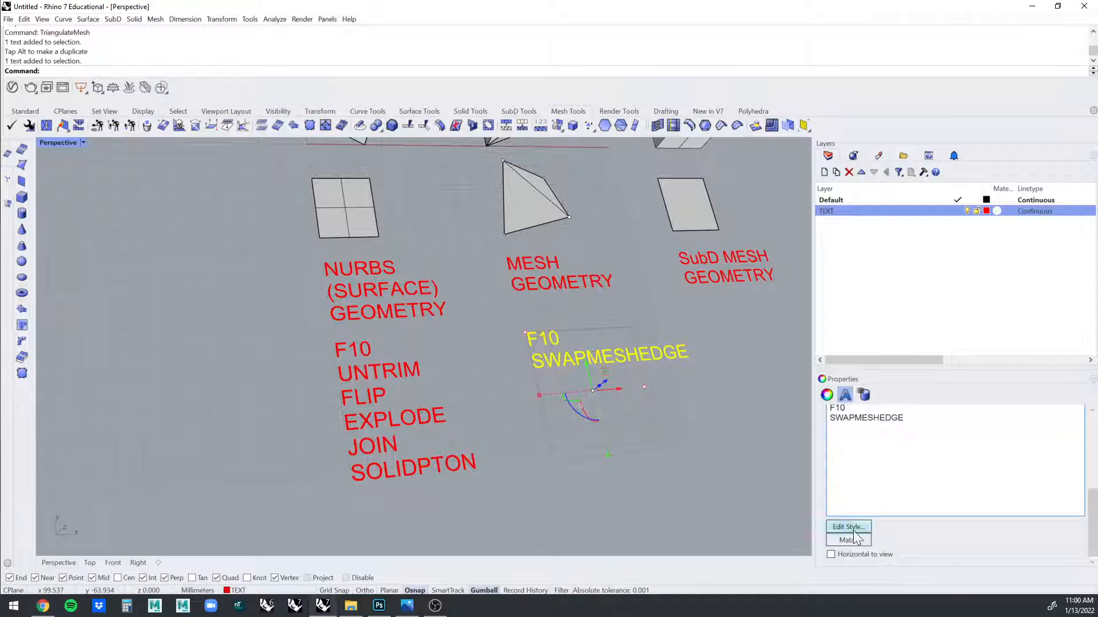
click(683, 421)
Examine the folded mesh plane and the twisted faces of the deformed NURBS box from several angles.
right_drag(519, 224, 760, 397)
scroll(507, 426, up, 4)
click(410, 411)
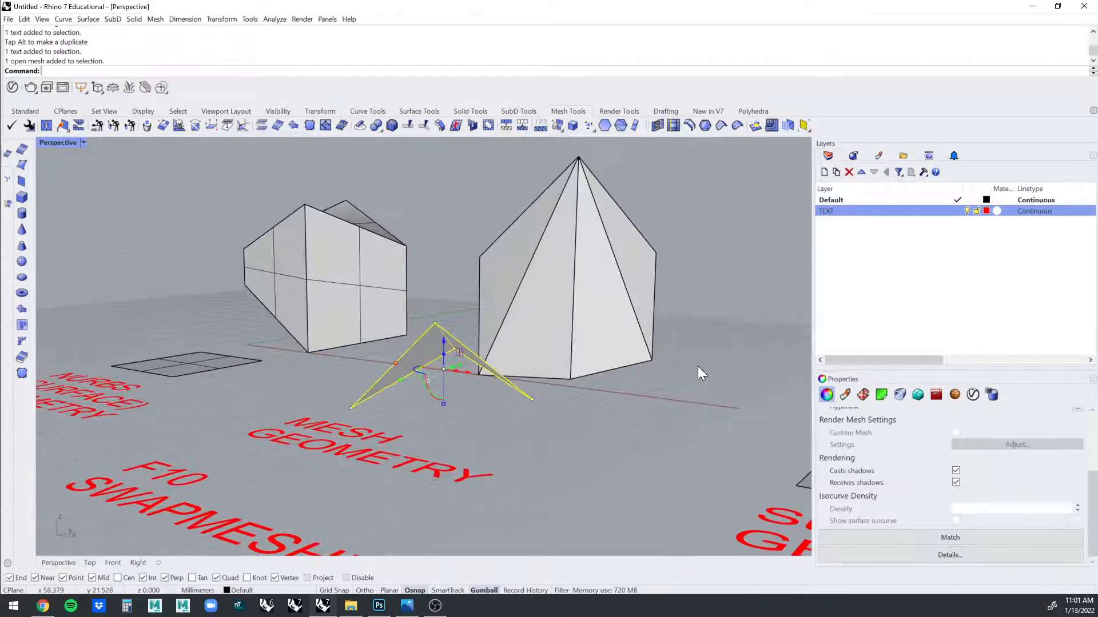
right_drag(698, 366, 488, 259)
scroll(487, 259, down, 2)
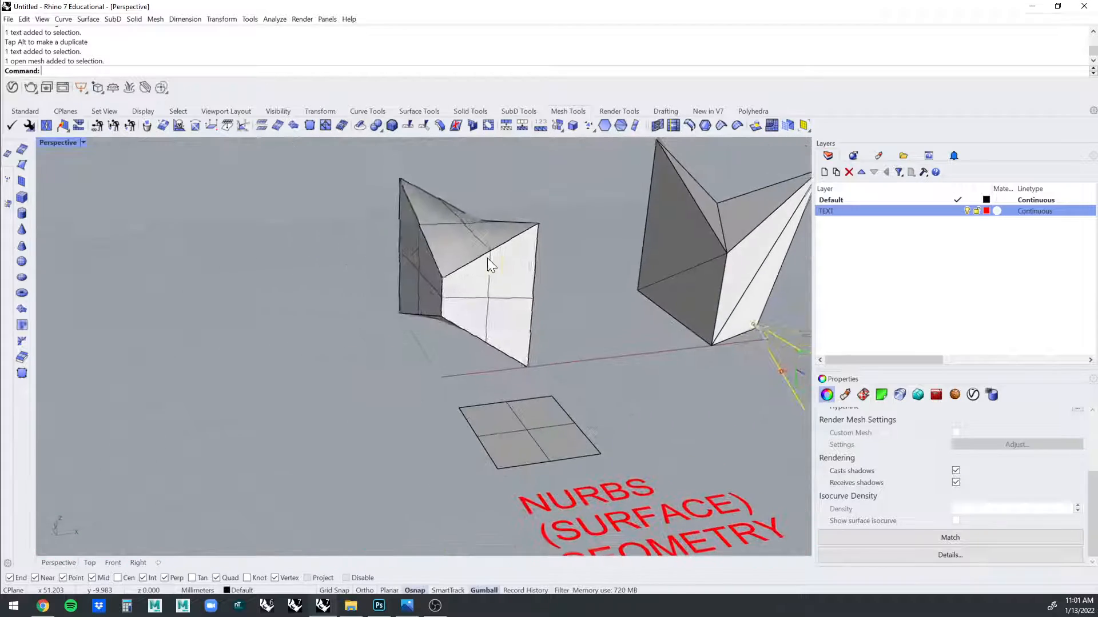
click(488, 259)
right_drag(633, 331, 573, 323)
scroll(632, 330, up, 3)
scroll(618, 338, down, 1)
scroll(500, 325, up, 2)
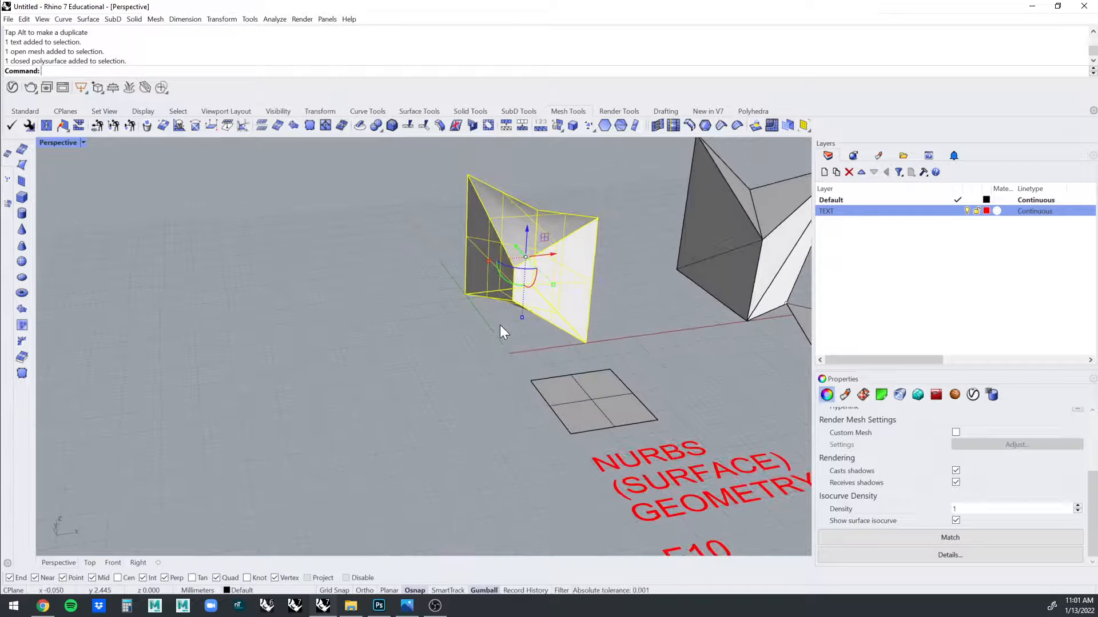
scroll(500, 324, up, 2)
scroll(499, 325, up, 2)
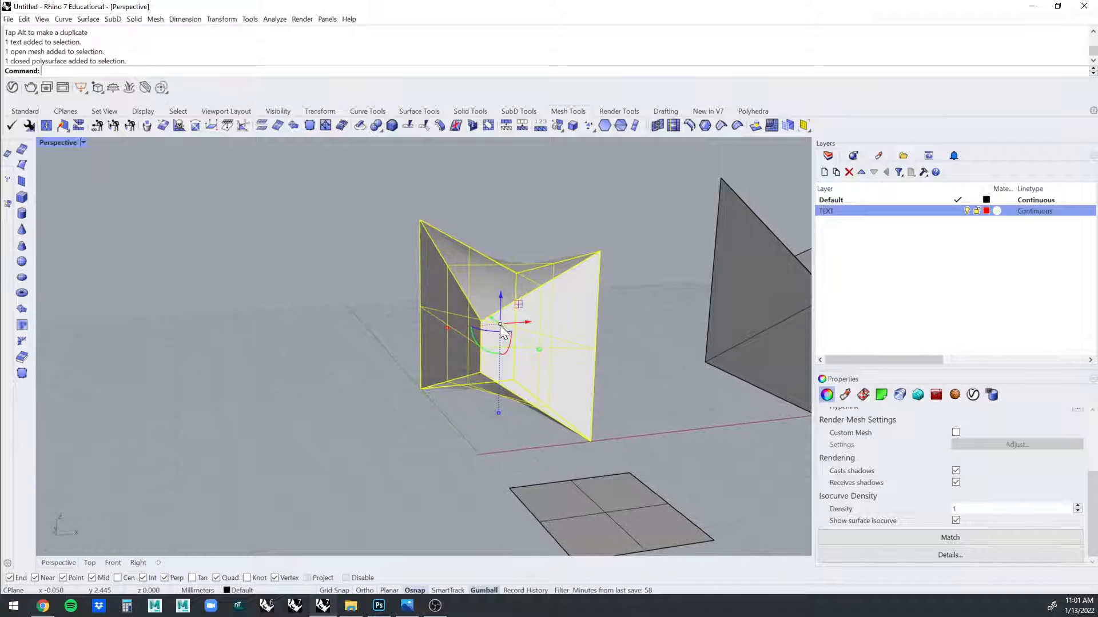
right_drag(500, 325, 599, 362)
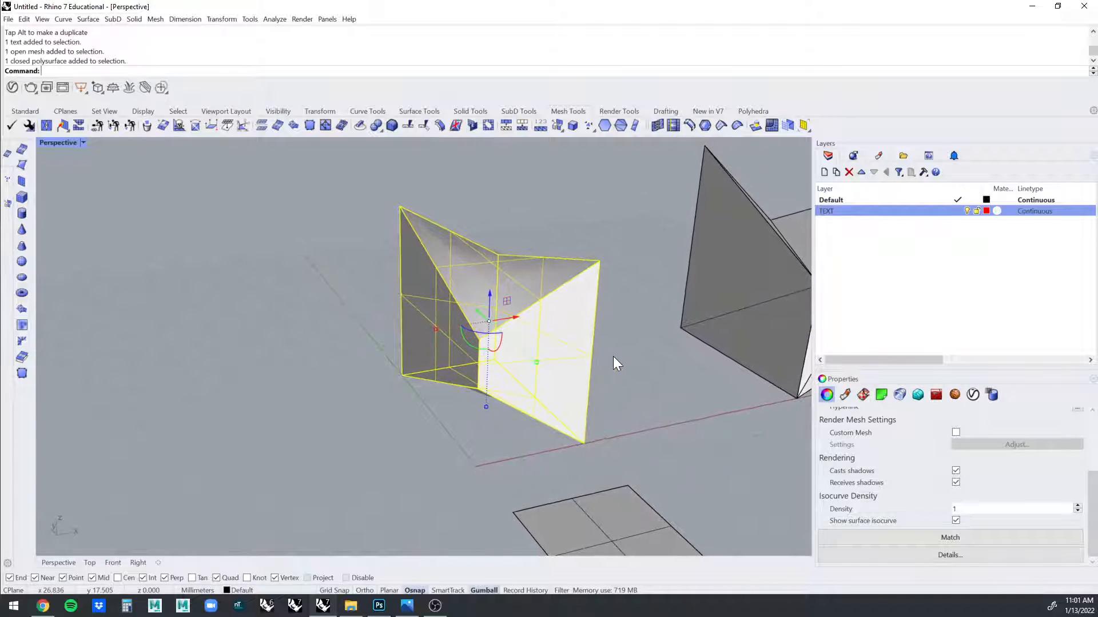
Compare the deformed NURBS box with the triangulated mesh box, selecting each in turn and clearing the selection.
click(613, 358)
click(572, 345)
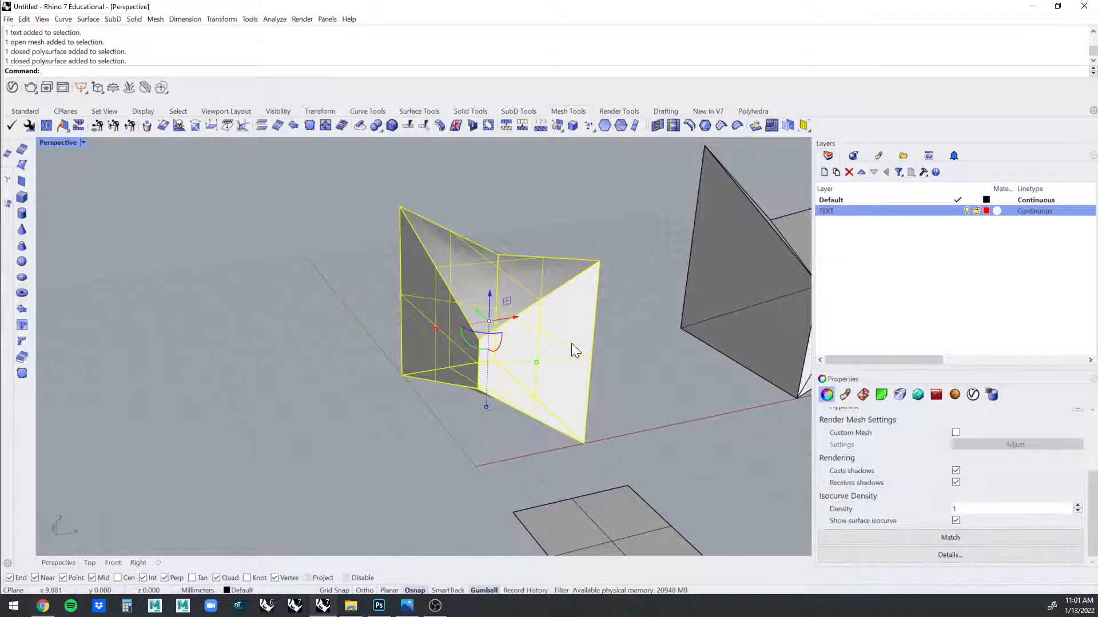
click(660, 386)
scroll(660, 385, down, 7)
right_drag(660, 386, 581, 338)
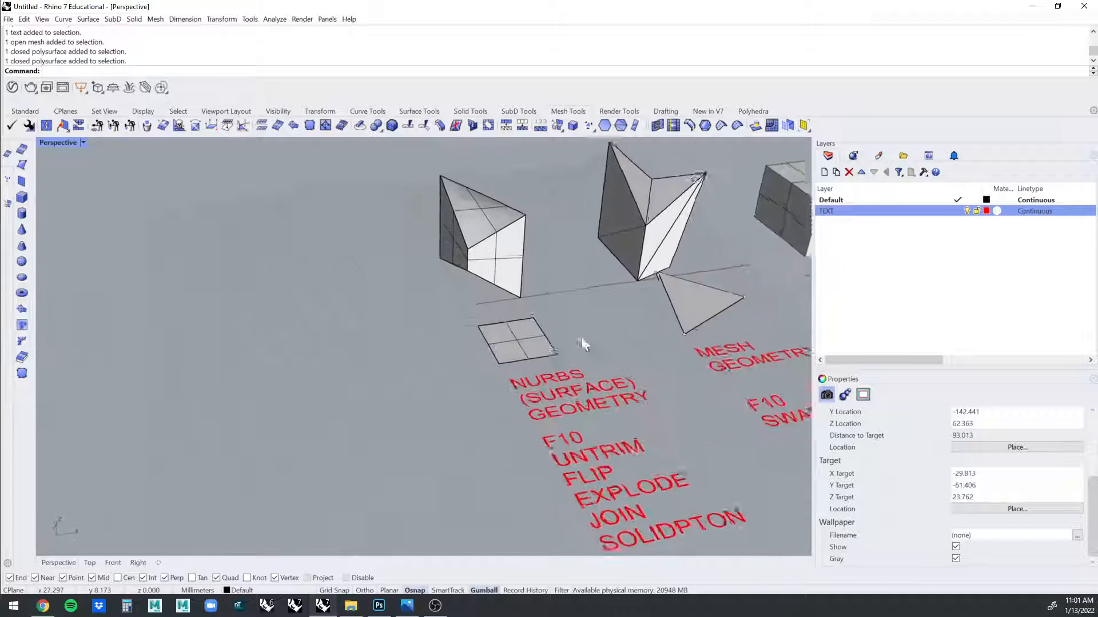
scroll(455, 229, up, 5)
click(524, 273)
right_drag(715, 294, 714, 294)
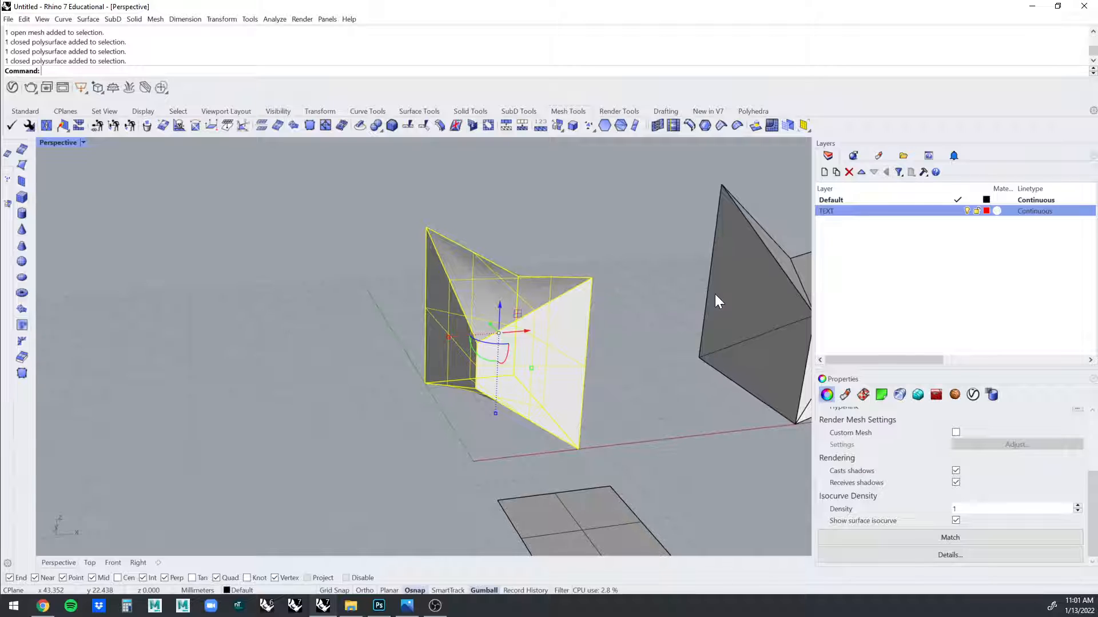
click(694, 385)
click(463, 367)
scroll(491, 366, down, 3)
scroll(492, 366, down, 2)
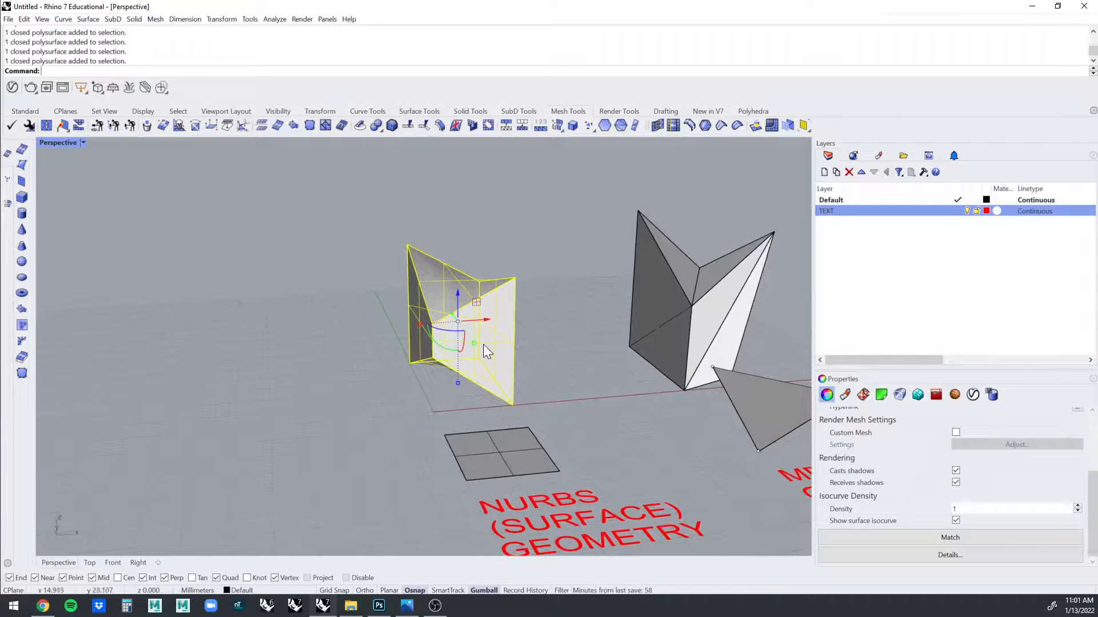
click(722, 322)
click(605, 351)
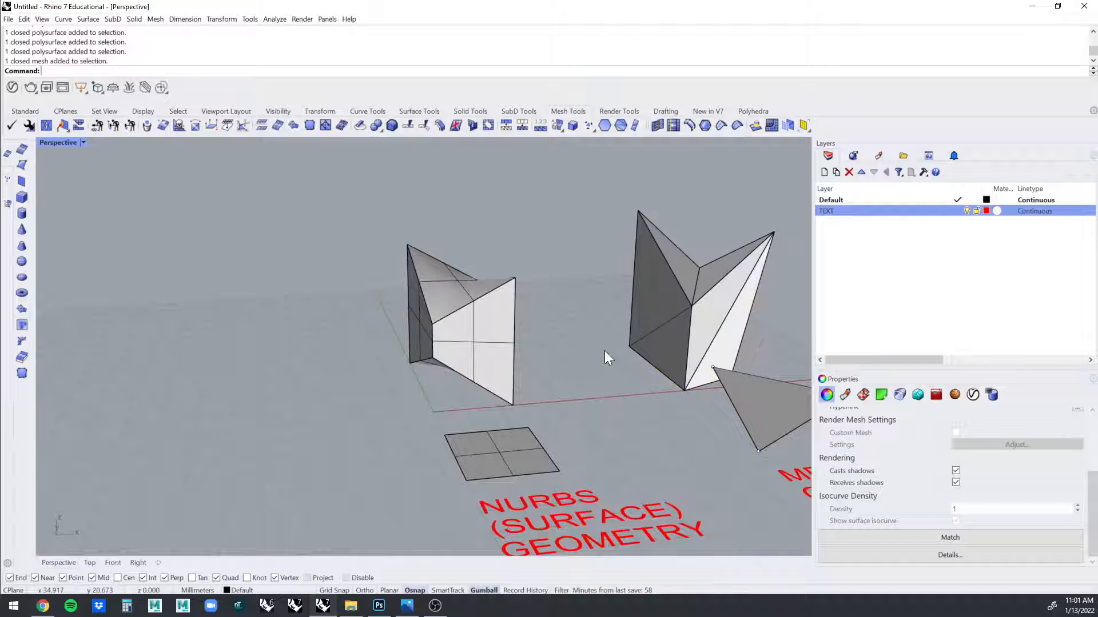
Convert the deformed NURBS box to a mesh using the current simple polygon mesh settings.
click(423, 338)
scroll(506, 354, up, 2)
scroll(521, 349, up, 2)
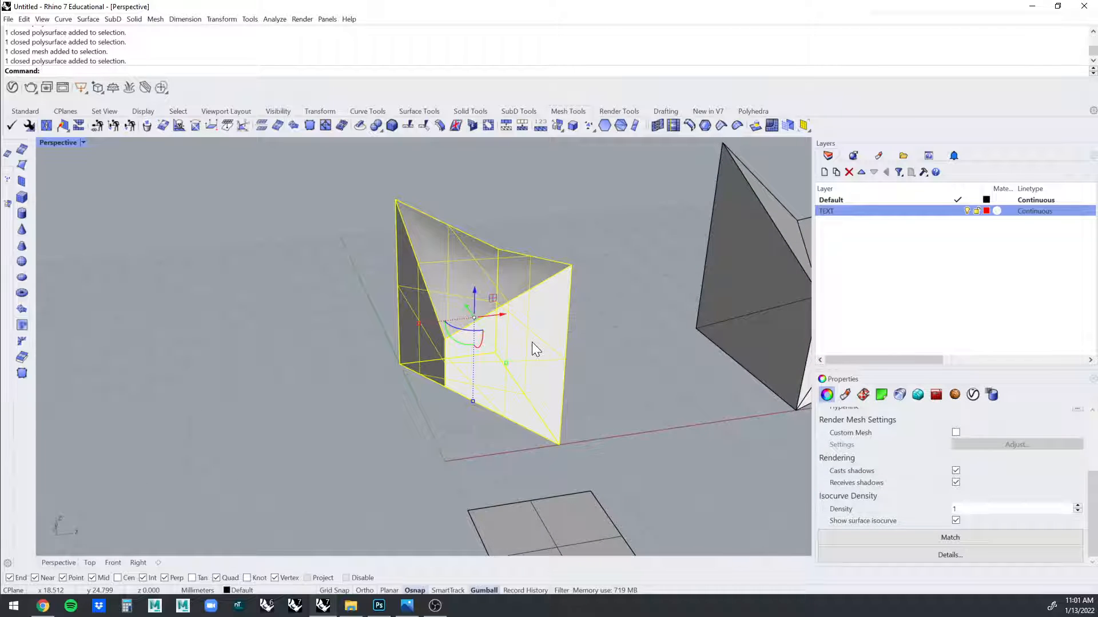
key(Return)
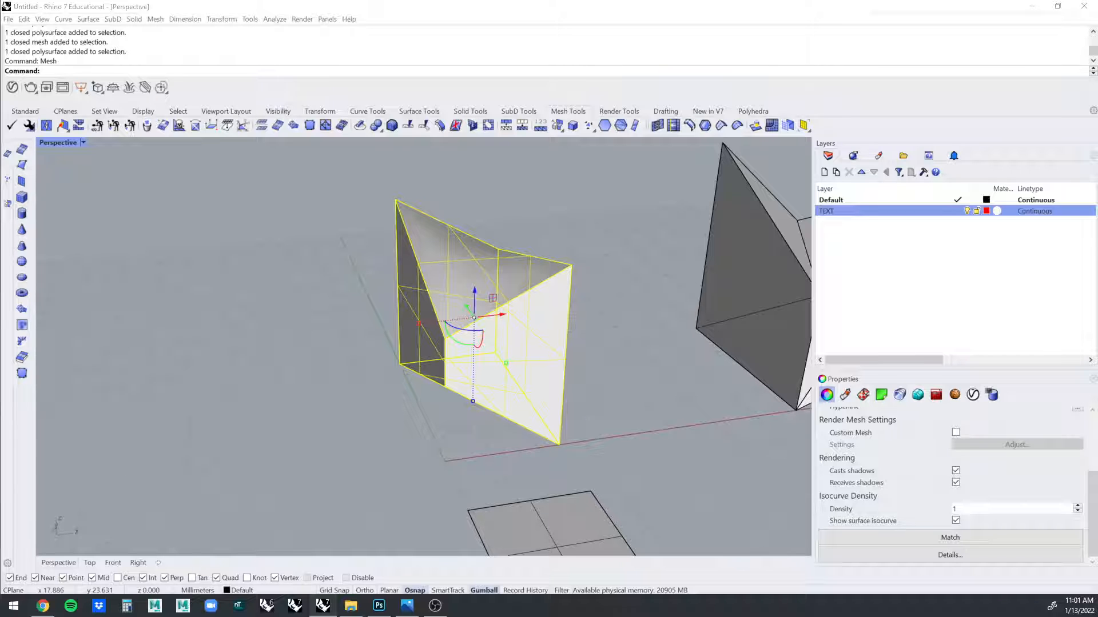
drag(601, 307, 710, 162)
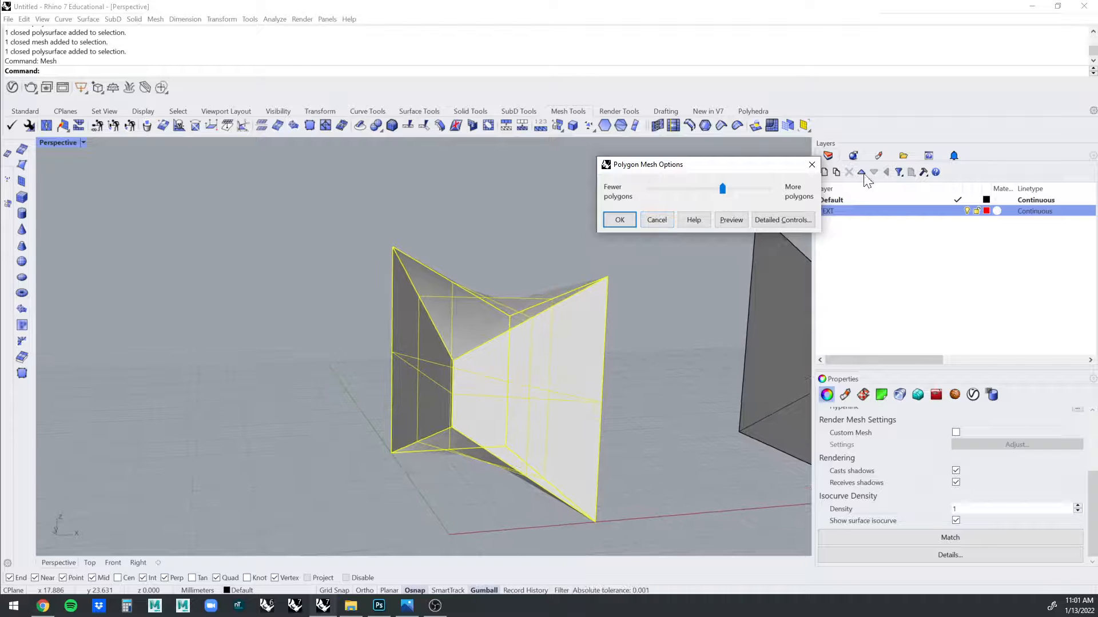
click(620, 219)
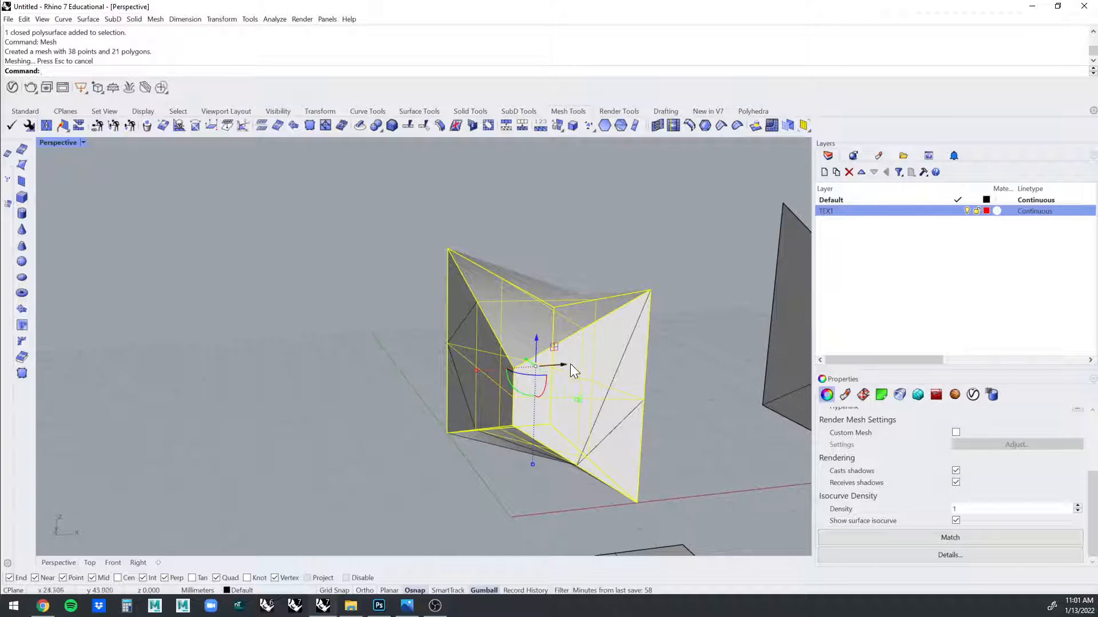
Move the deformed NURBS box along the X axis away from its mesh copy and inspect the mesh.
drag(572, 370, 233, 417)
click(527, 342)
click(679, 263)
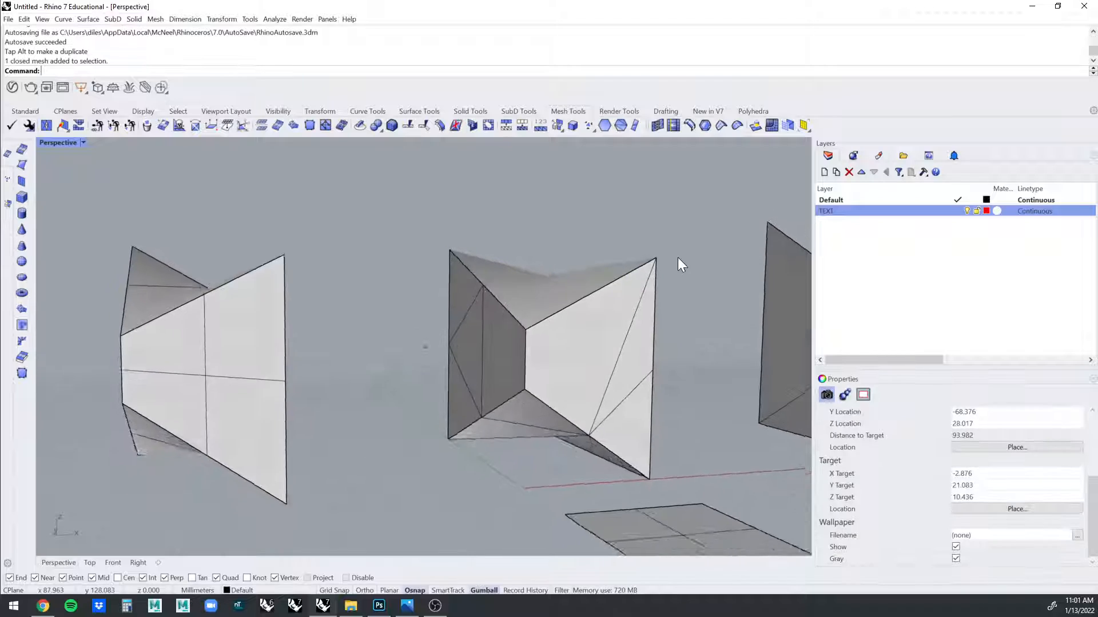
click(605, 311)
click(606, 243)
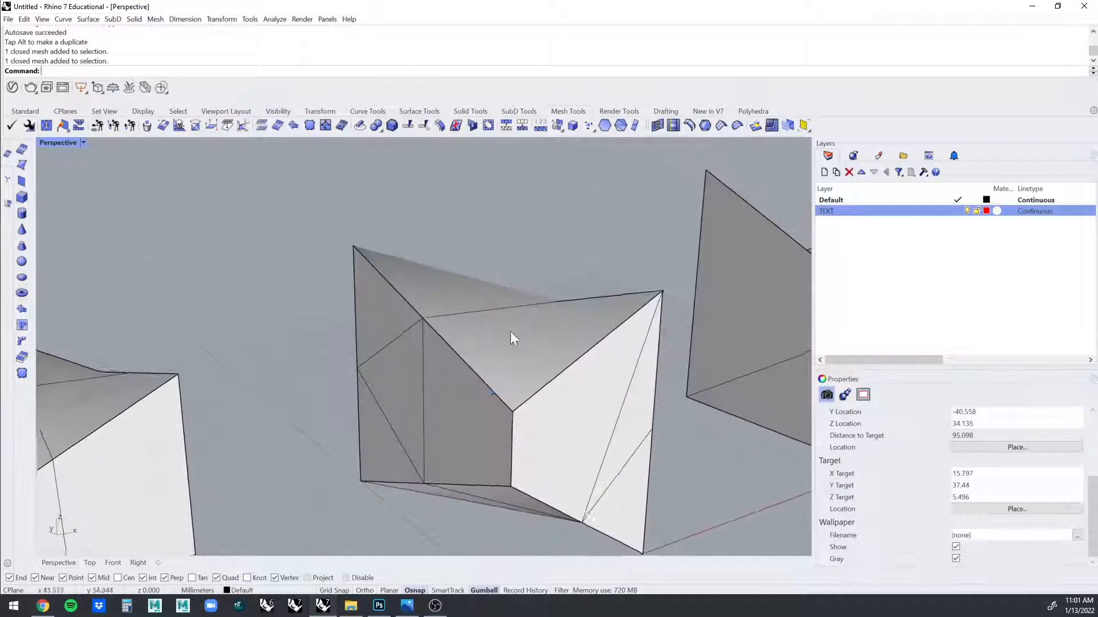
Triangulate the coarse mesh copy of the NURBS box with TriangulateMesh and delete that mesh.
click(524, 326)
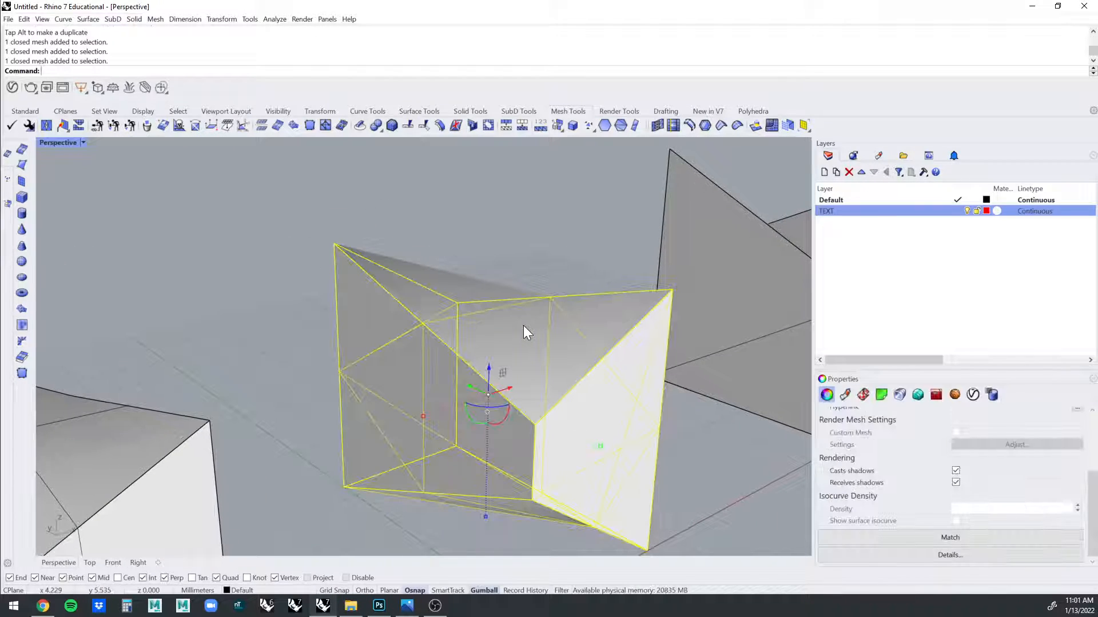
text(ia)
key(Return)
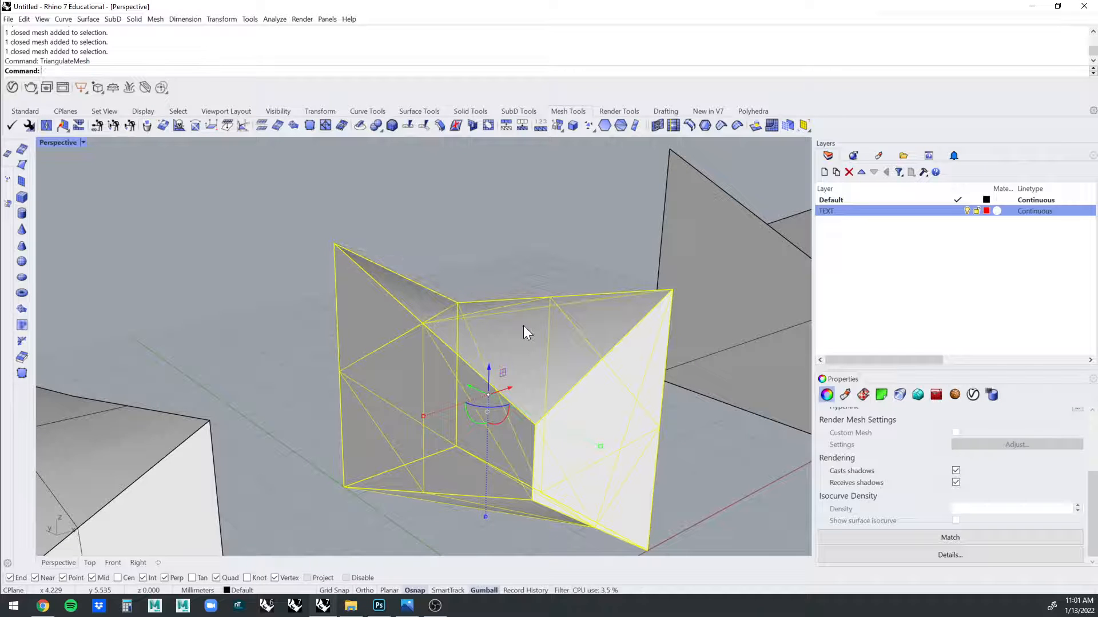
click(608, 260)
scroll(608, 259, down, 5)
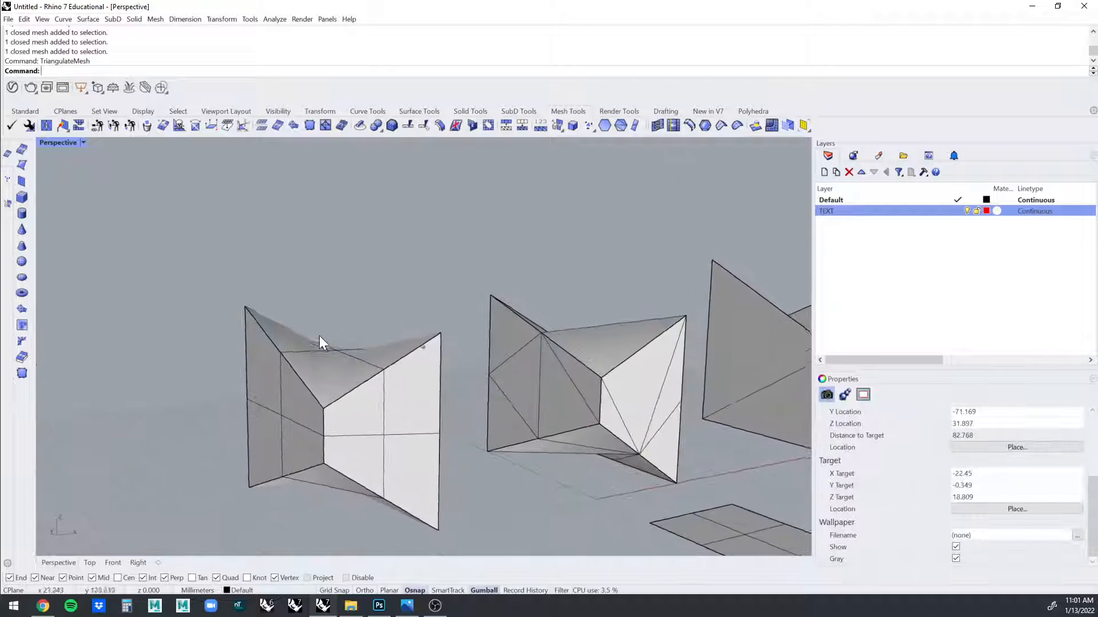
click(506, 357)
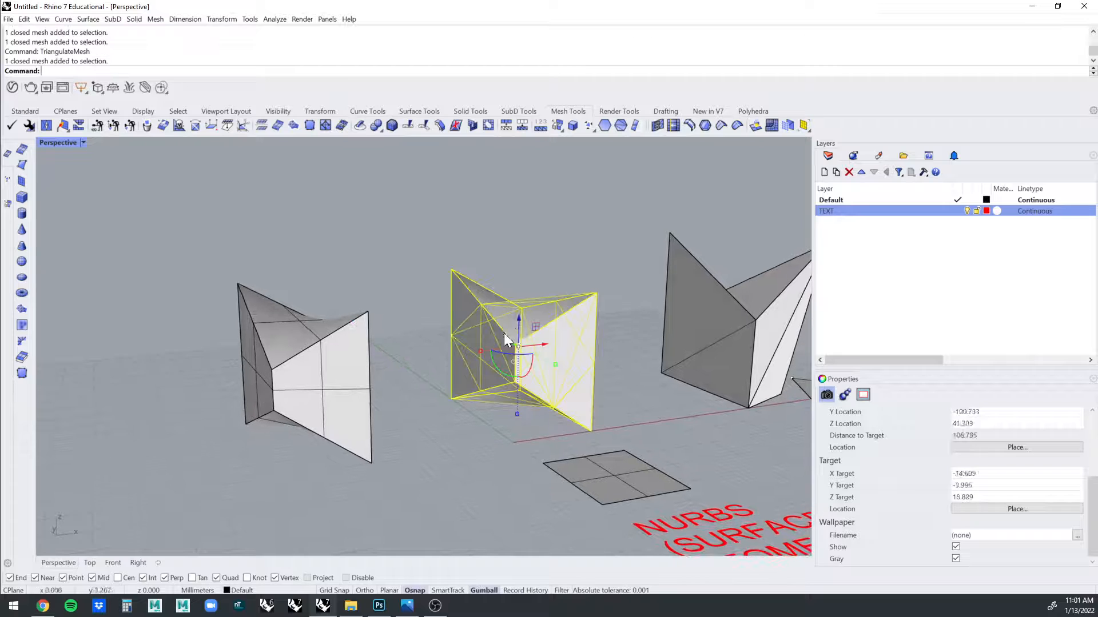
key(Delete)
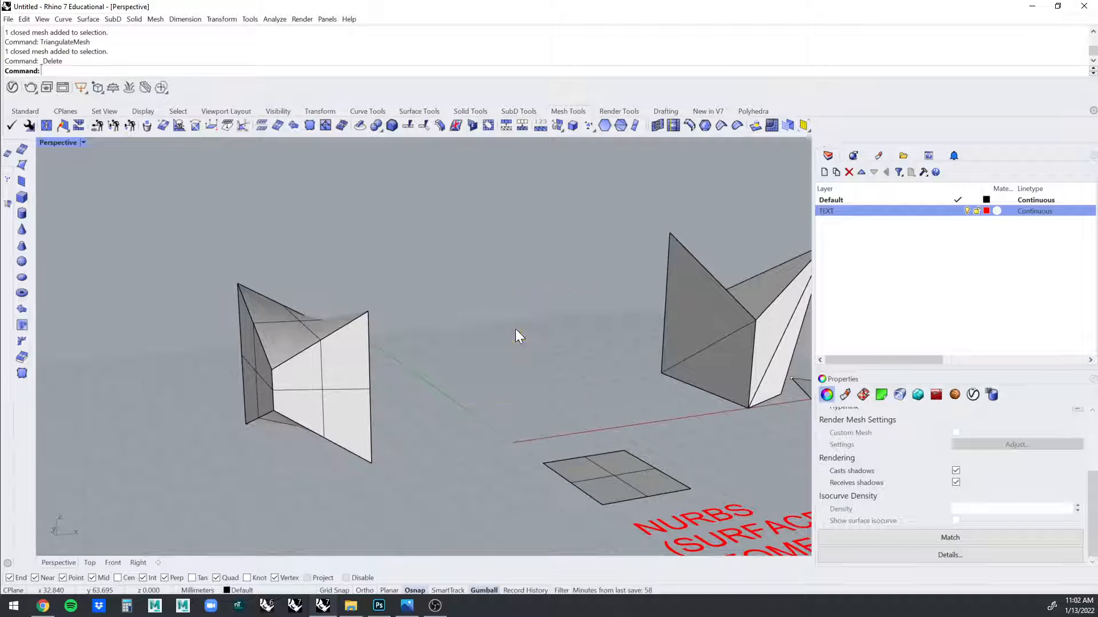
scroll(342, 236, up, 5)
click(372, 410)
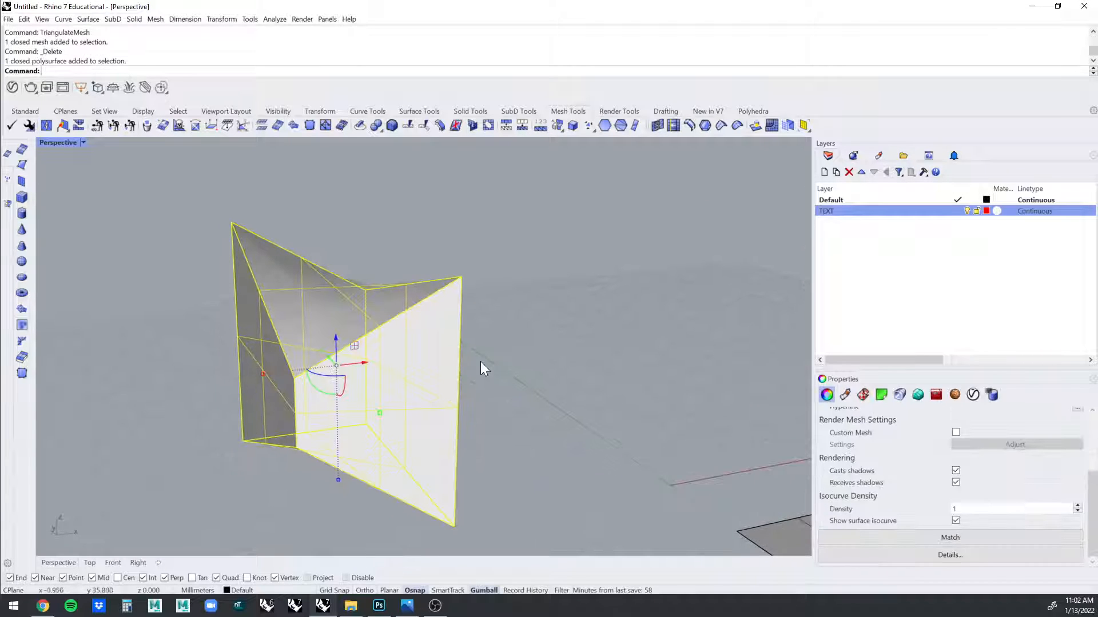
text(Me)
text(sh)
key(Return)
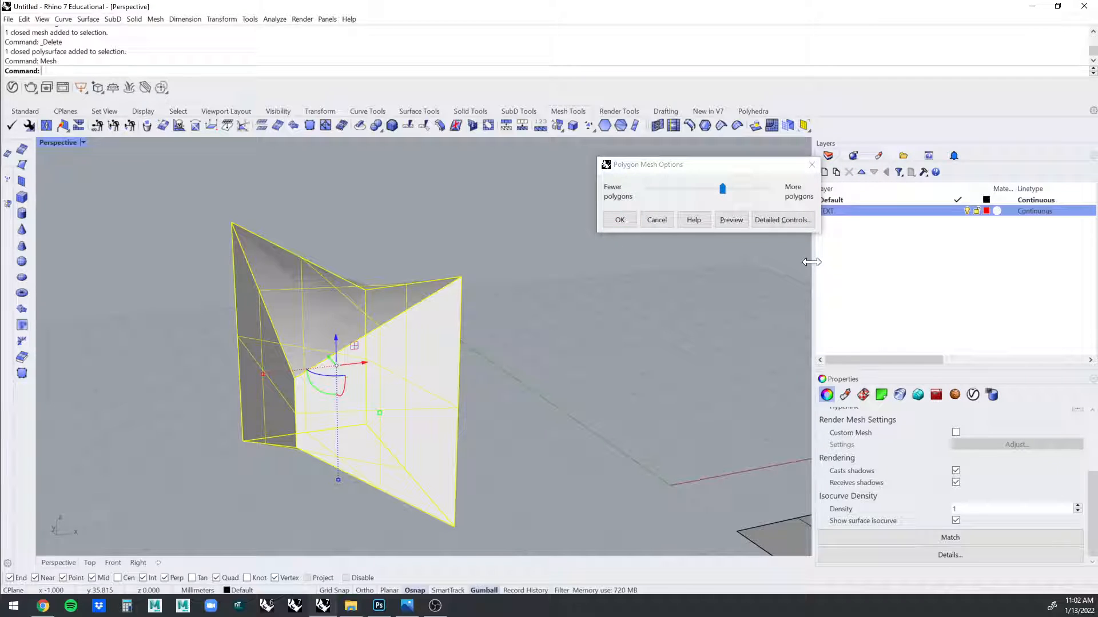
click(781, 221)
drag(524, 170, 642, 174)
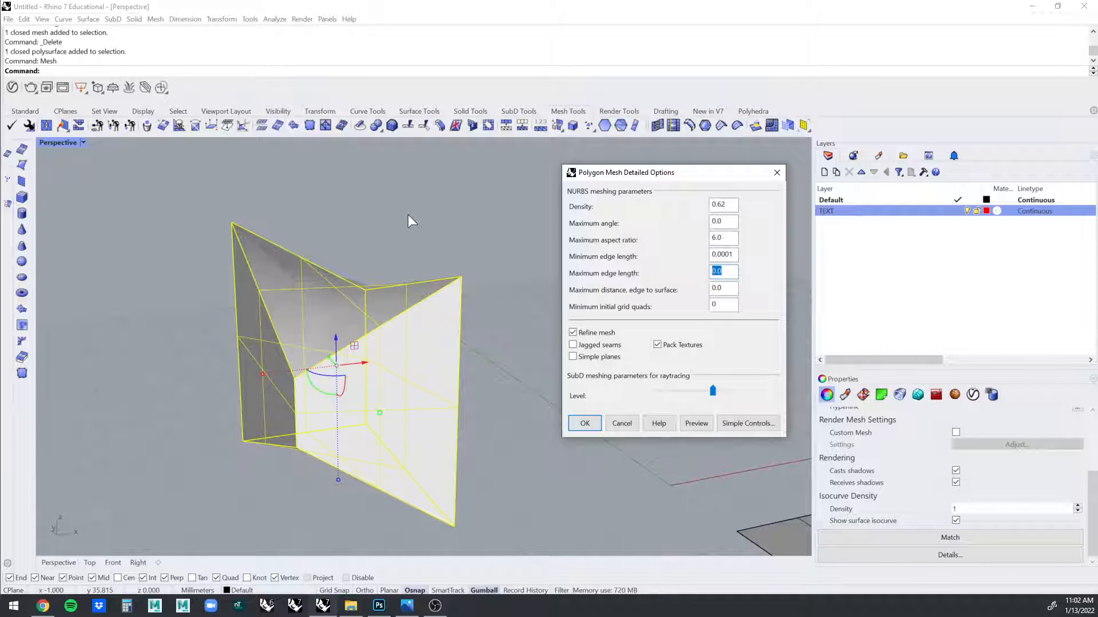
key(Return)
Measure the distance between the lower and upper ends of the deformed NURBS box's front vertical edge.
text(Distance)
key(Return)
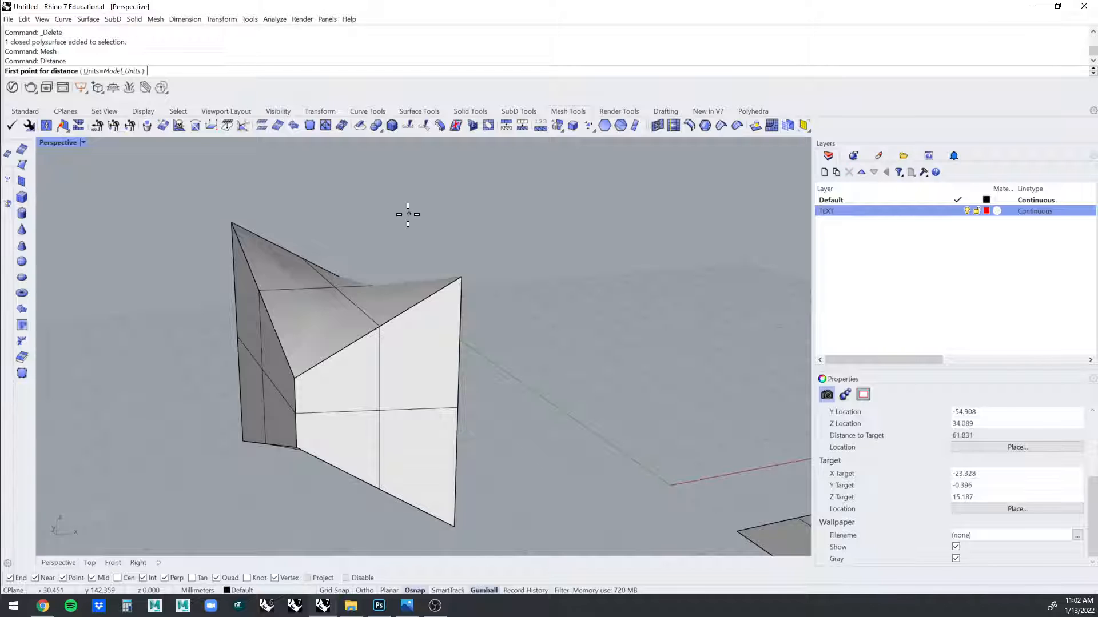
click(456, 527)
click(460, 278)
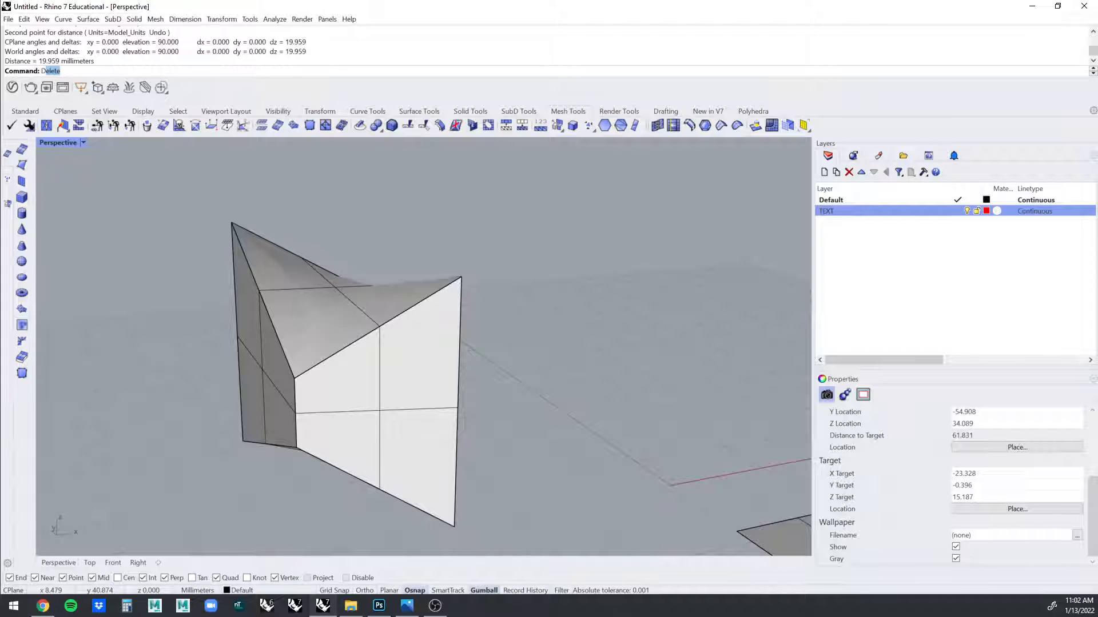
text(st)
key(Escape)
Mesh the deformed NURBS box with a maximum edge length of 1 and move the original aside along the X axis.
click(457, 352)
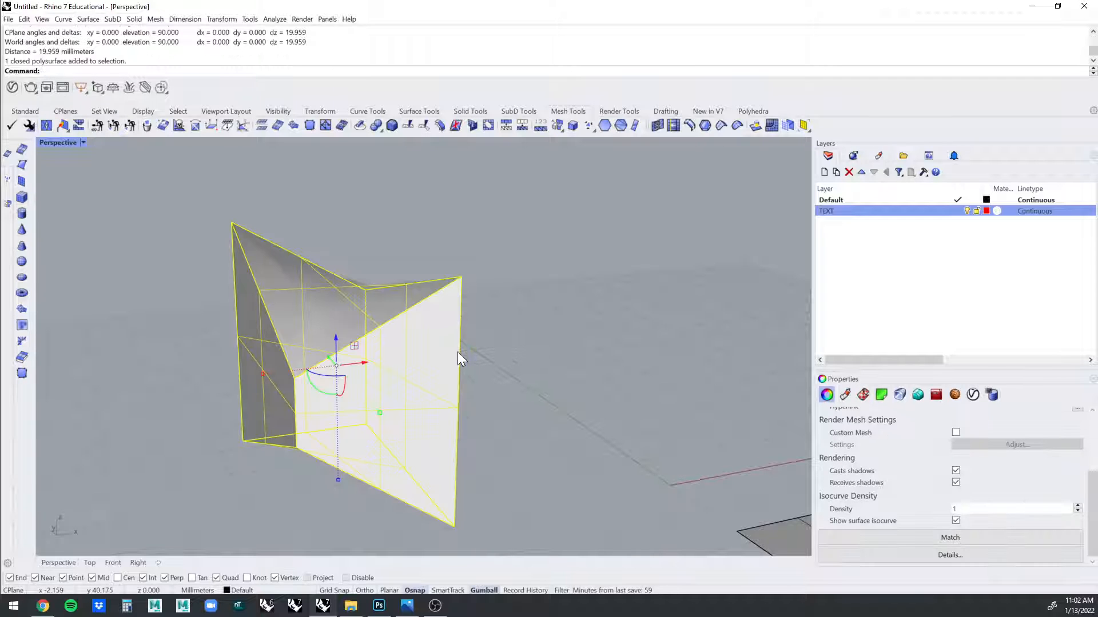
text(Mesh)
key(Return)
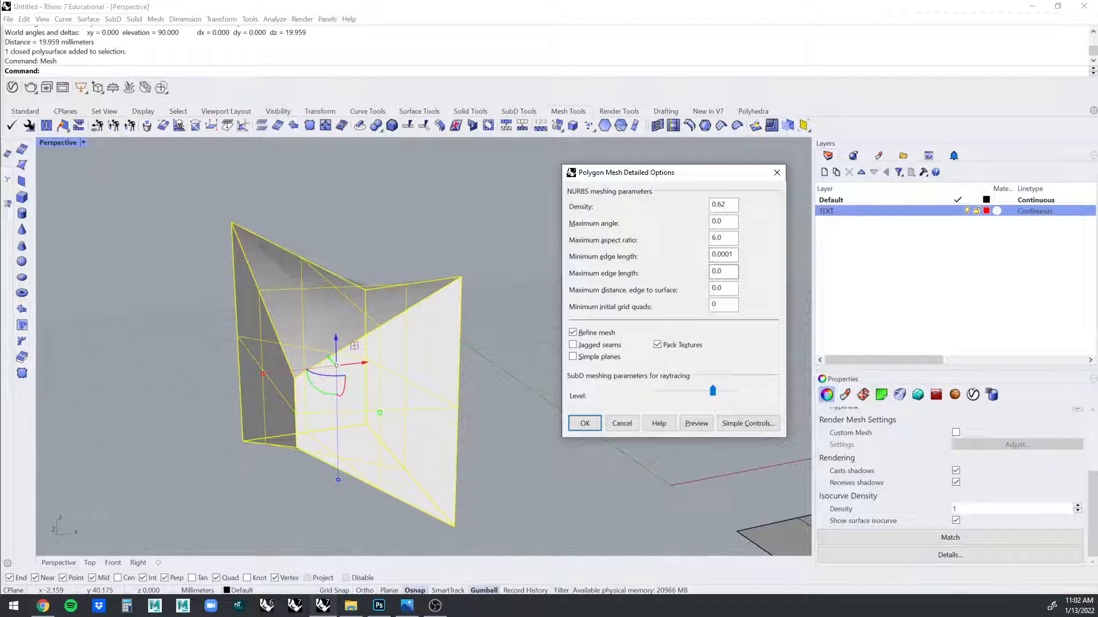
double_click(709, 272)
text(1)
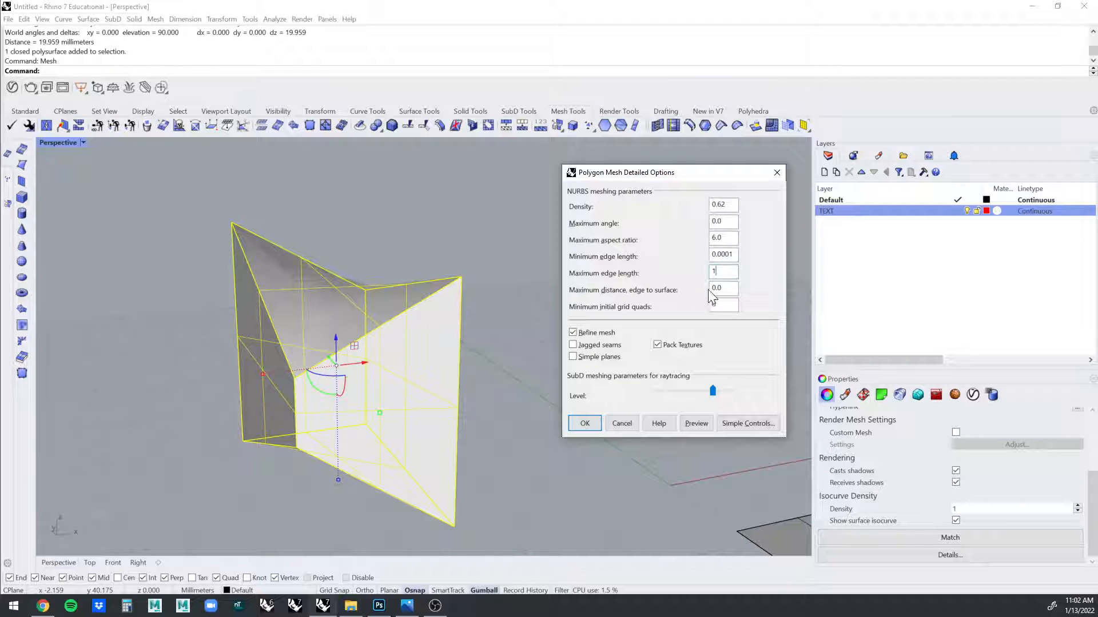
click(584, 423)
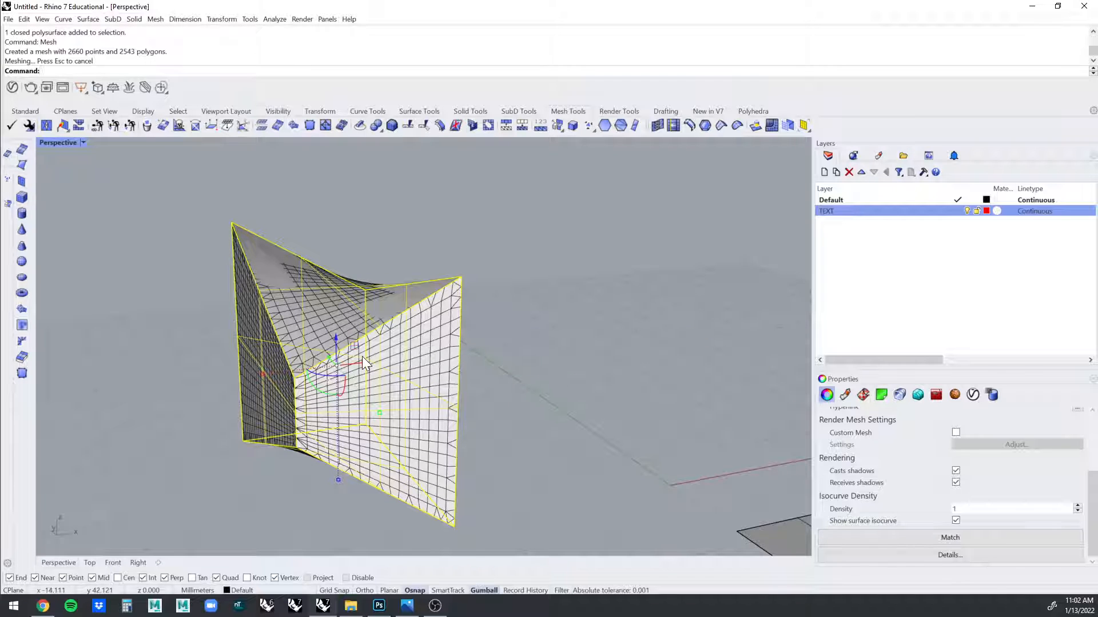
drag(362, 356, 630, 304)
Triangulate the dense mesh copy with TriangulateMesh, then delete it.
click(350, 331)
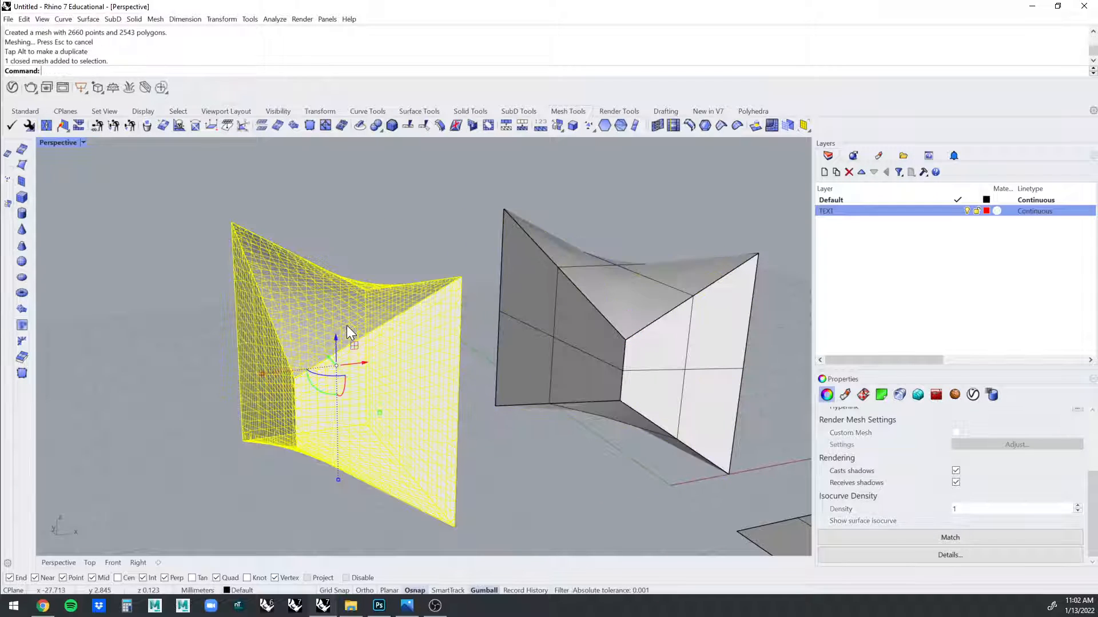
text(Trim)
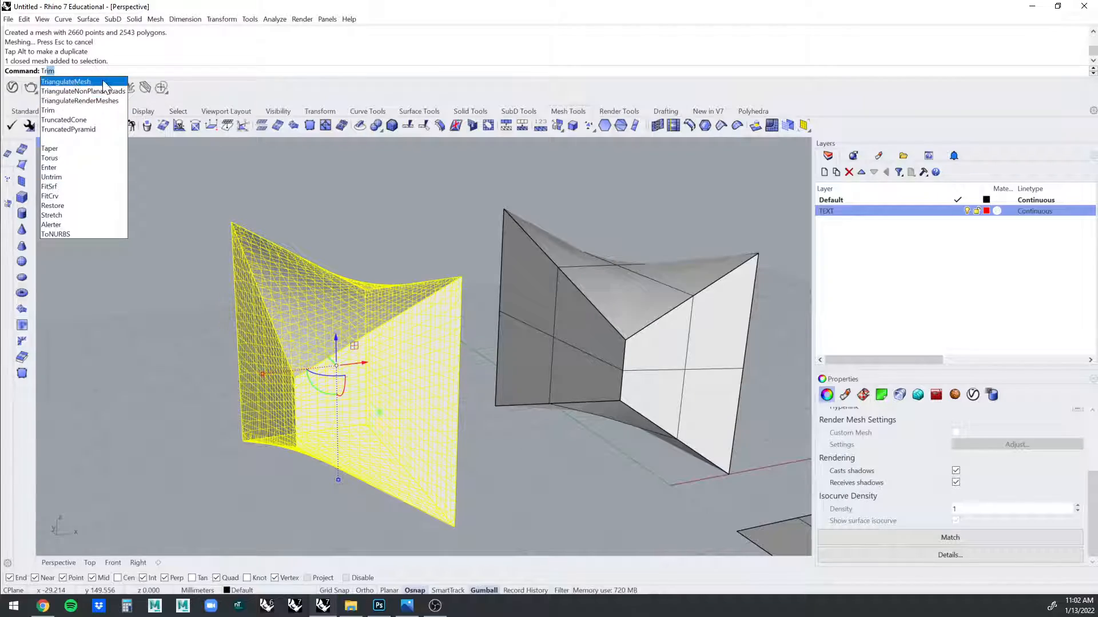
click(66, 82)
right_drag(343, 210, 498, 263)
scroll(407, 211, up, 2)
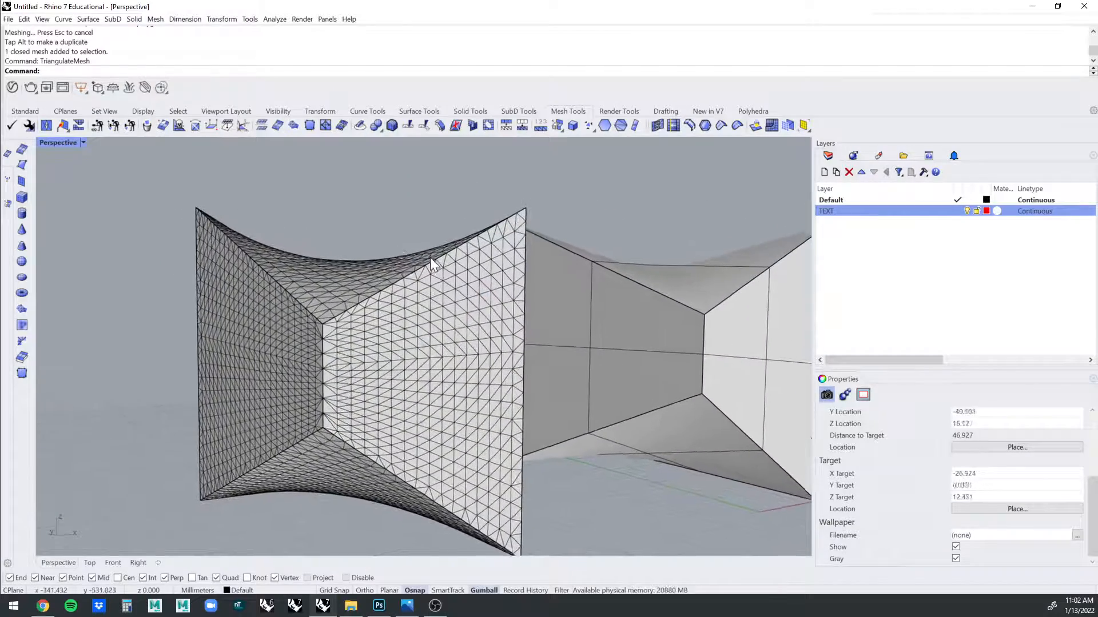
right_drag(430, 257, 512, 265)
scroll(421, 251, down, 3)
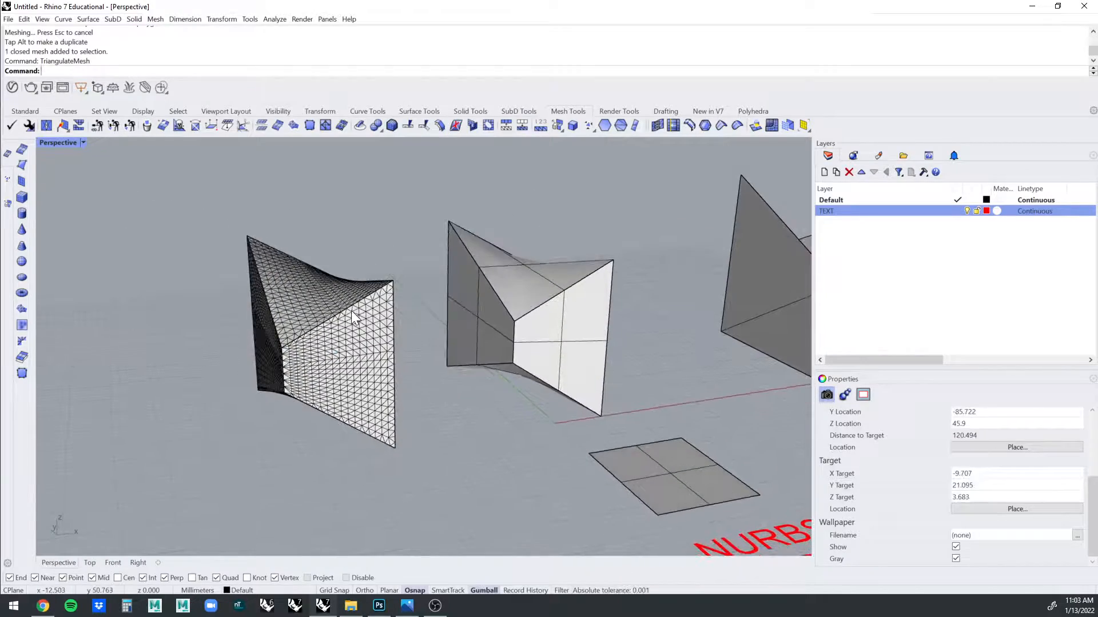
click(351, 310)
key(Delete)
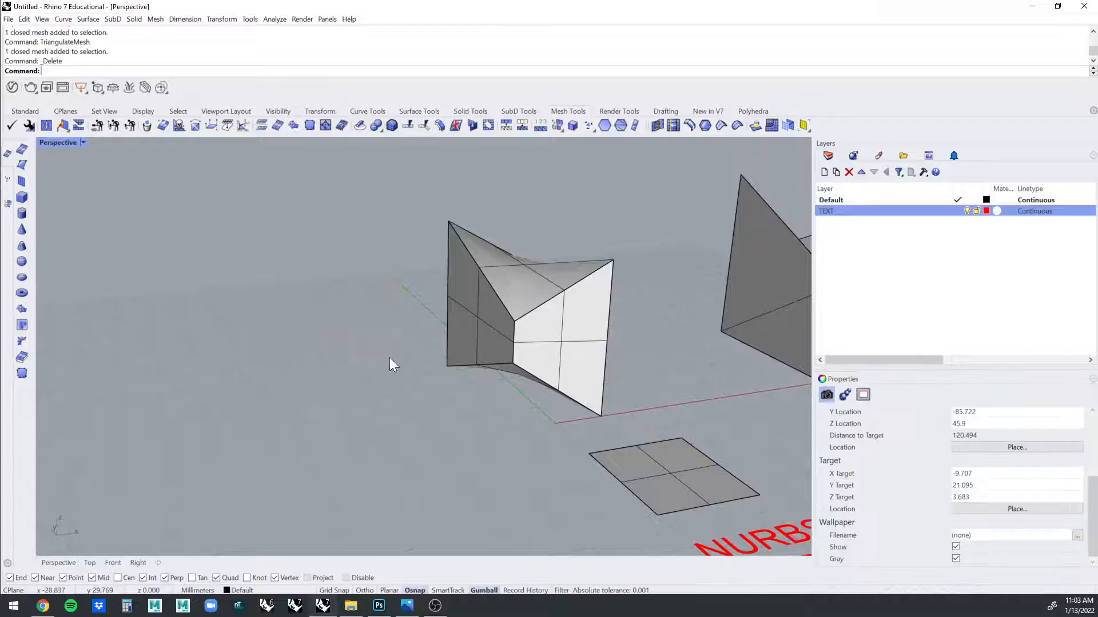
Compare the triangulated mesh box and folded mesh plane with the deformed NURBS box, selecting them in turn.
right_drag(389, 358, 563, 310)
scroll(563, 310, down, 3)
scroll(382, 329, up, 3)
click(382, 330)
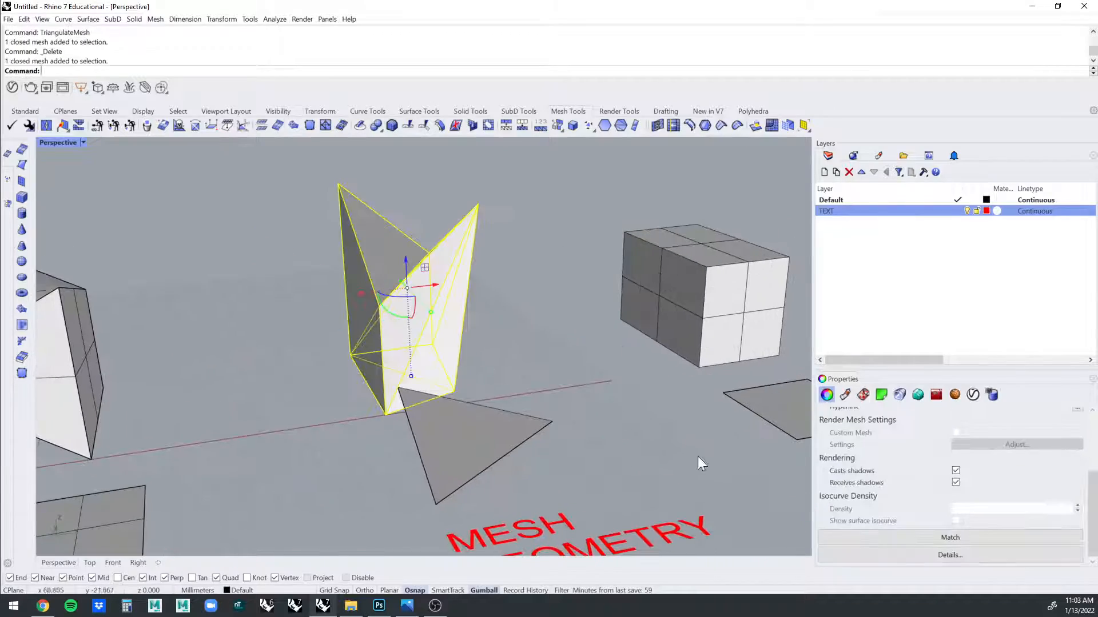
click(465, 441)
right_drag(466, 441, 232, 362)
click(639, 375)
click(233, 363)
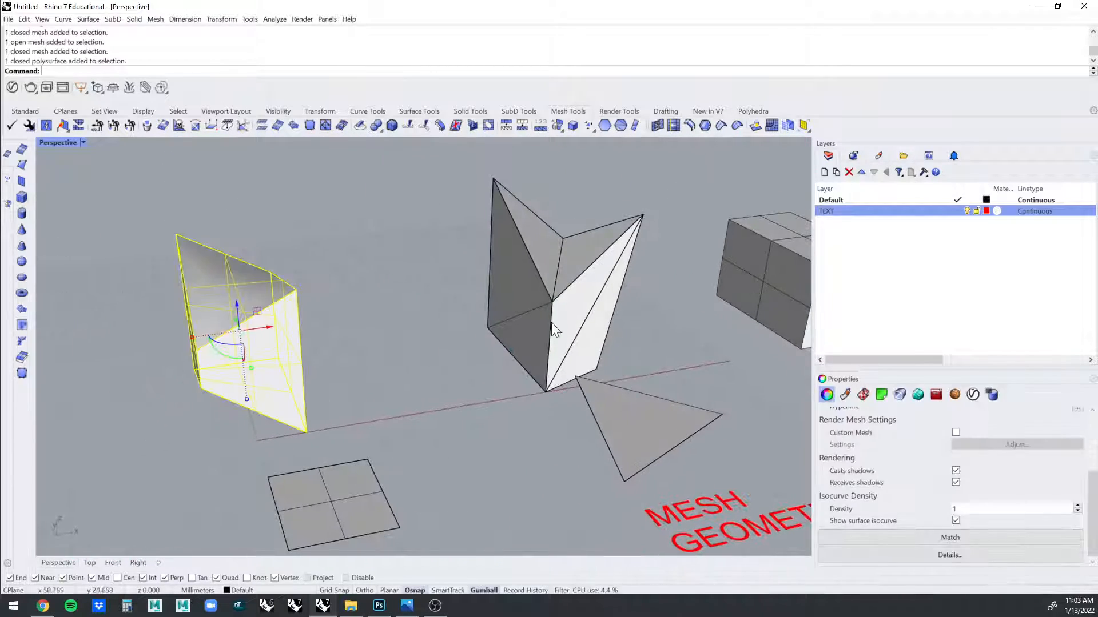
click(556, 320)
click(495, 349)
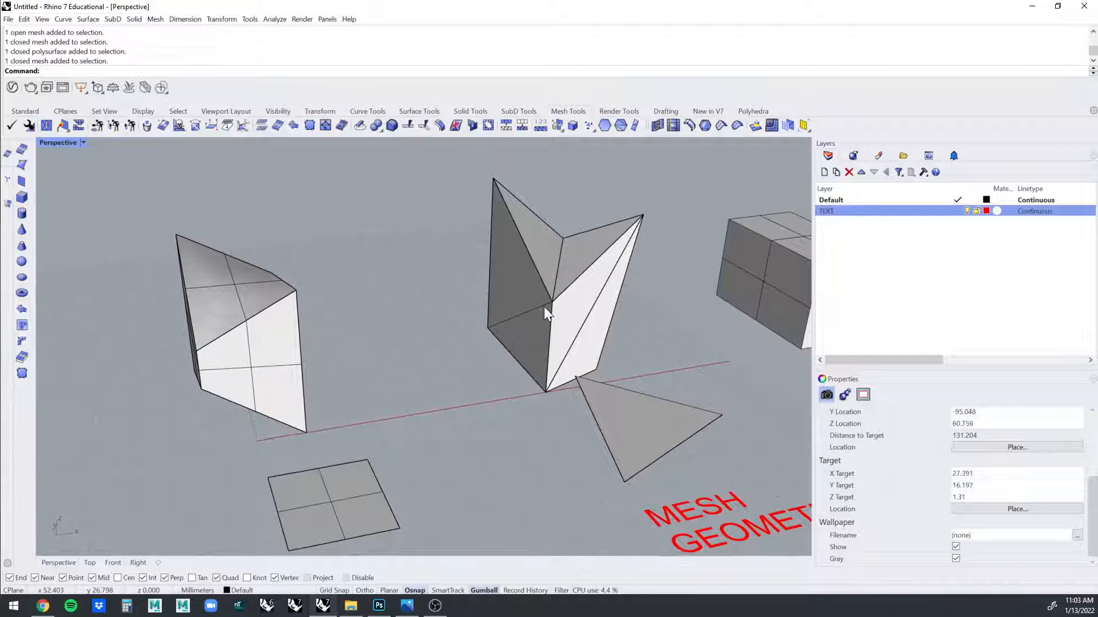
right_drag(544, 306, 629, 305)
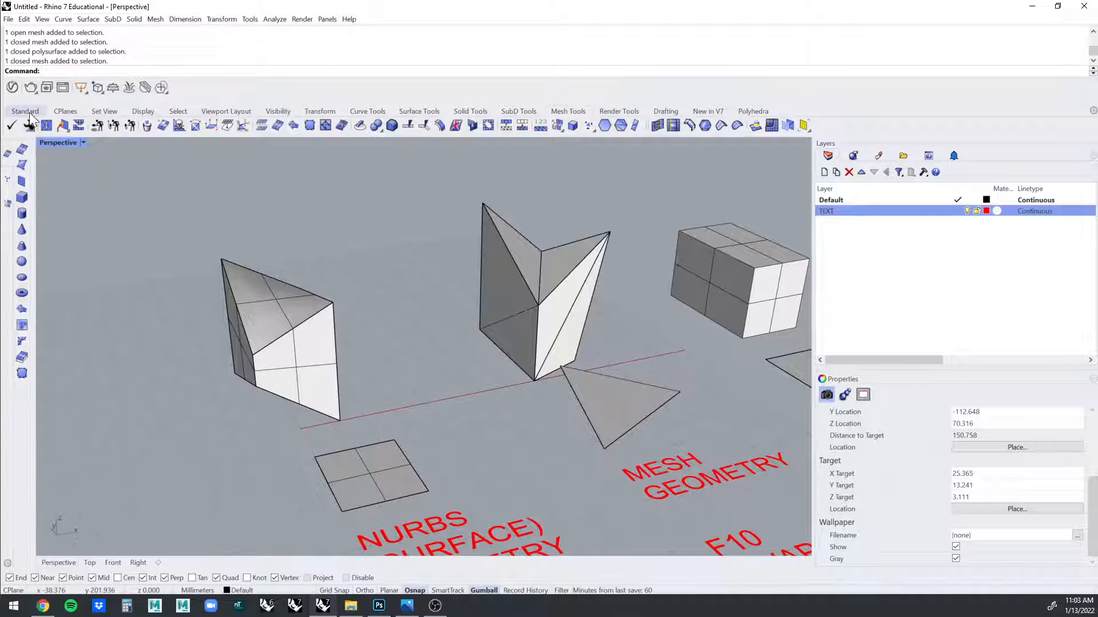
Create a small solid box between the deformed NURBS box and the triangulated mesh box.
click(25, 112)
click(9, 245)
click(439, 387)
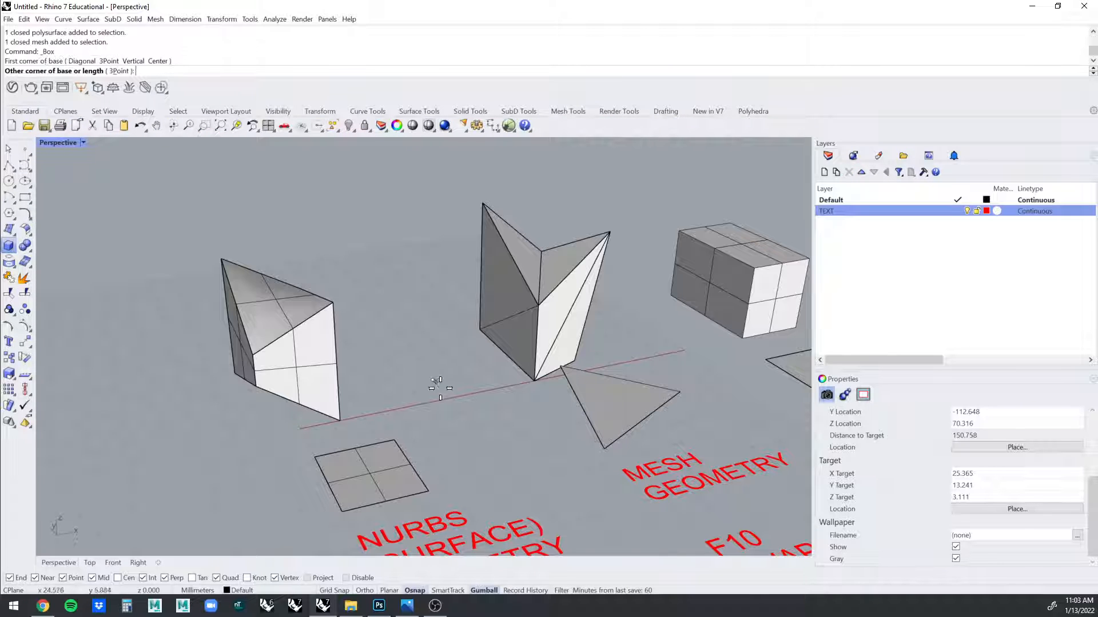
click(500, 395)
click(498, 334)
Move the small solid box into the side of the triangulated mesh box so that they intersect.
scroll(479, 374, up, 2)
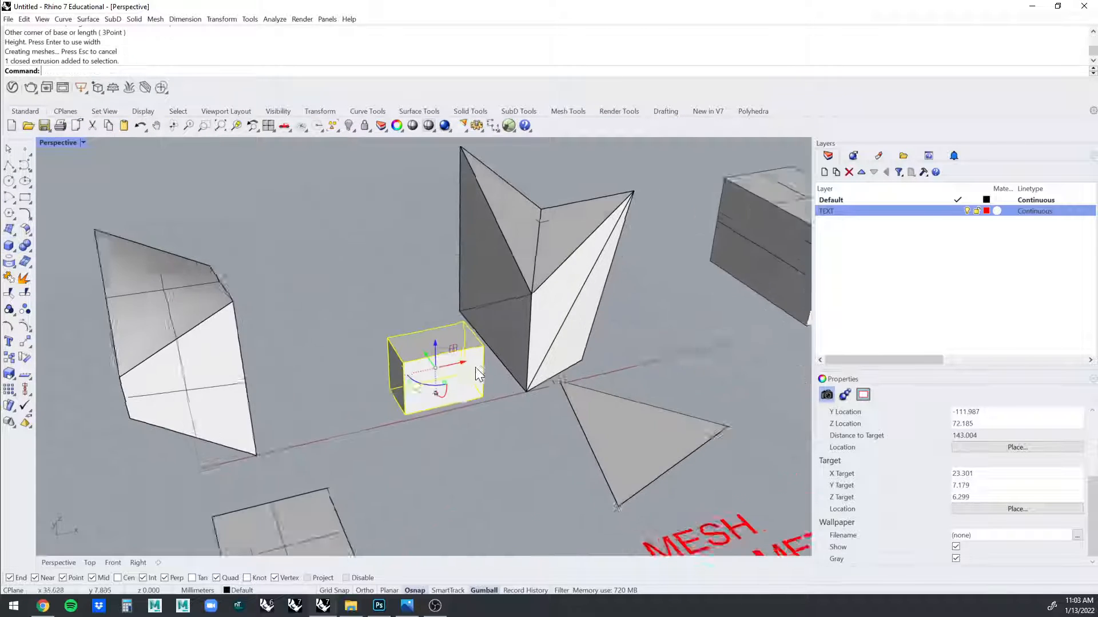
scroll(443, 387, up, 1)
drag(464, 369, 475, 342)
click(440, 433)
scroll(471, 407, up, 3)
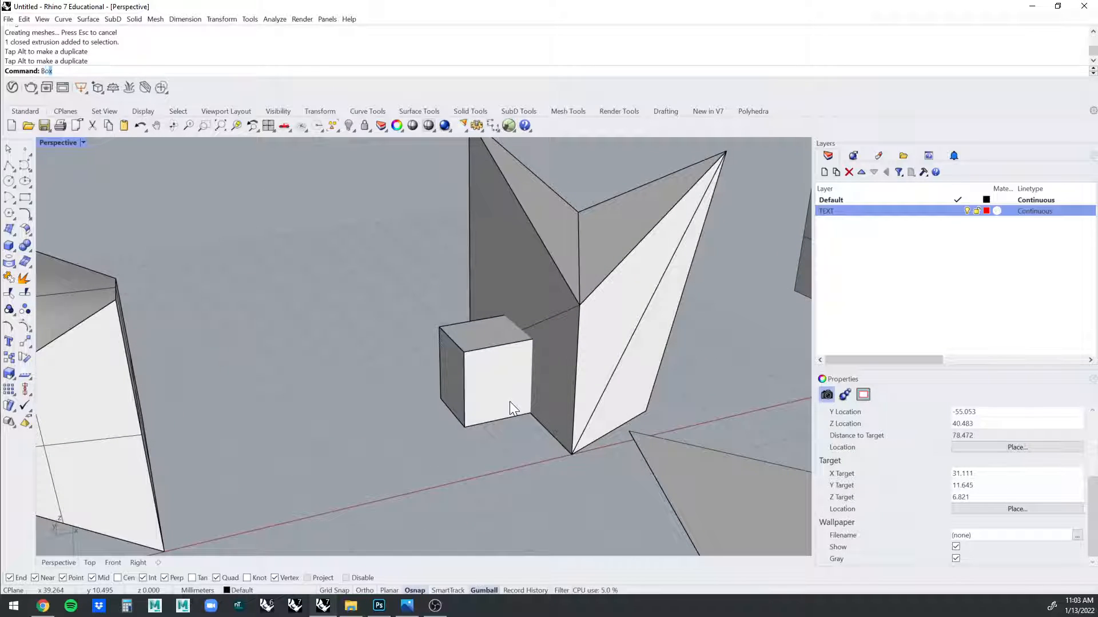
Try to subtract from the triangulated mesh box with BooleanDifference.
text(BooleanDifference)
key(Return)
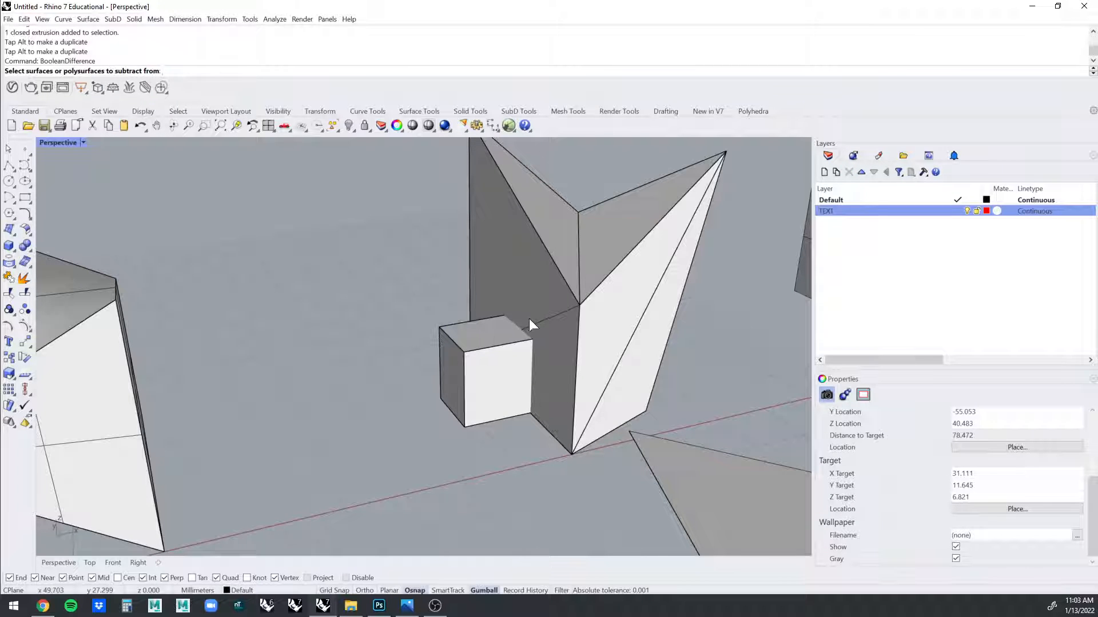
click(648, 220)
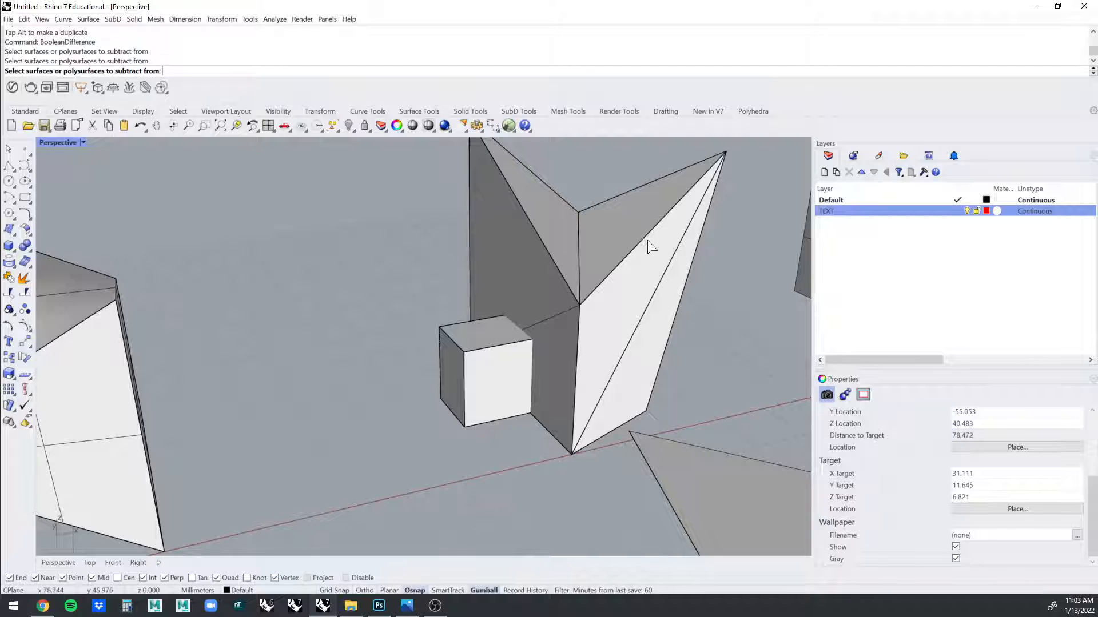
click(577, 249)
click(549, 243)
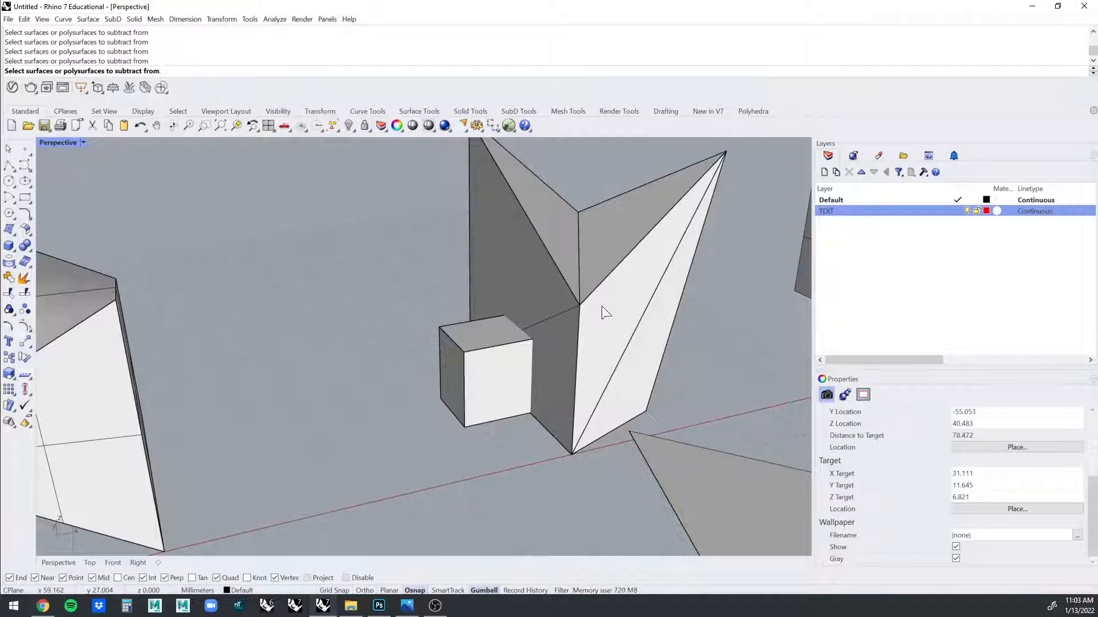
key(Escape)
Inspect the triangulated mesh box and the small intersecting solid box, selecting each to check its object type.
right_drag(601, 307, 537, 333)
scroll(664, 347, down, 3)
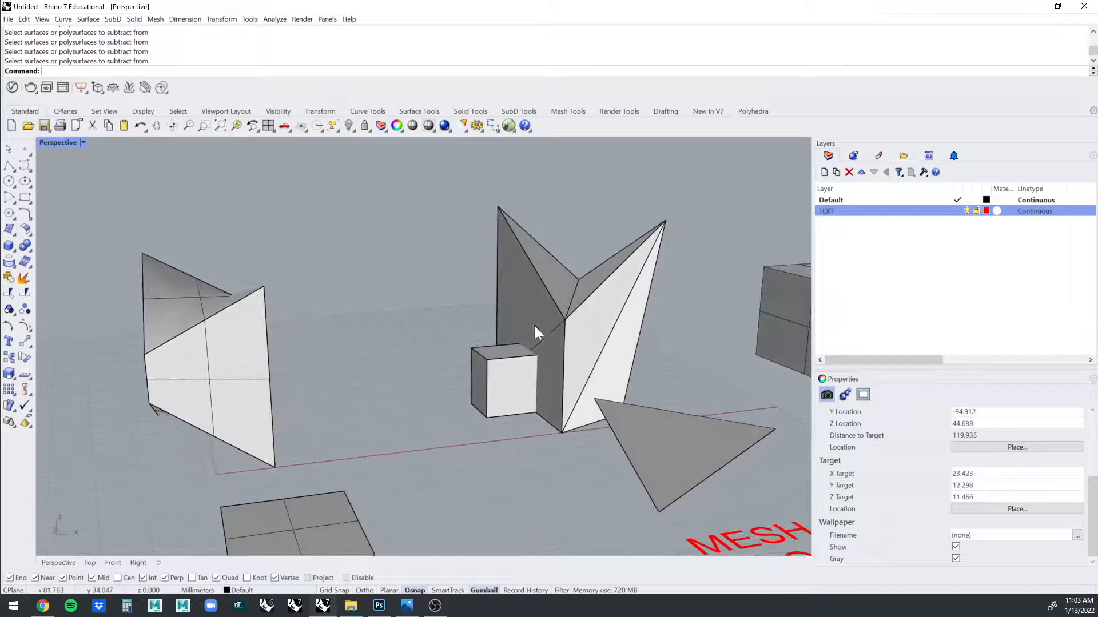
scroll(666, 331, up, 3)
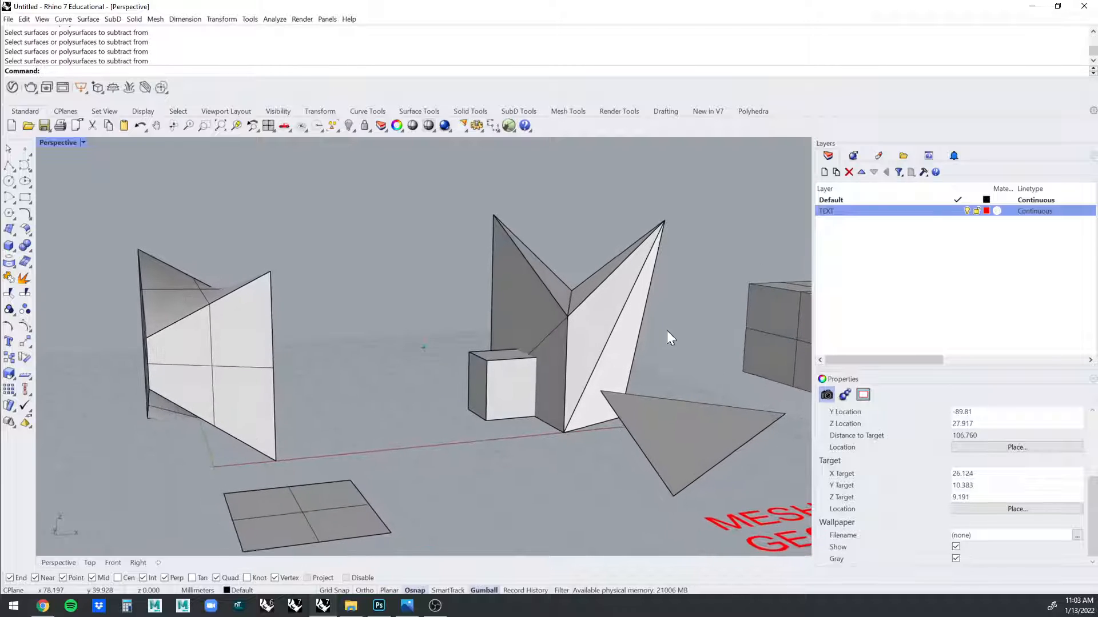
click(583, 341)
click(501, 420)
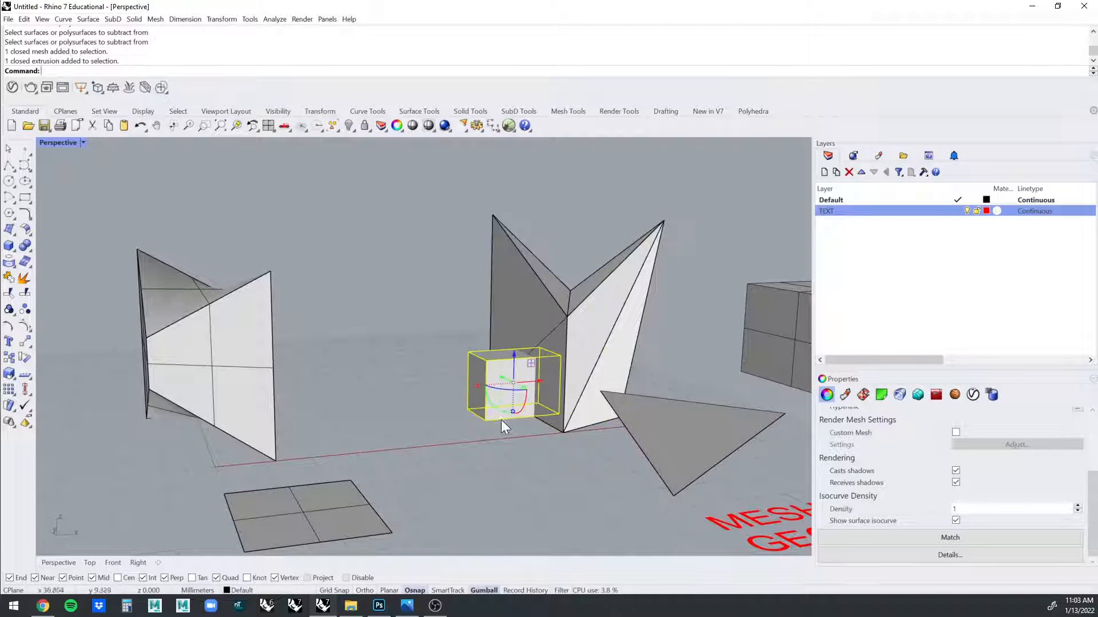
key(Escape)
right_drag(571, 398, 567, 221)
drag(602, 213, 544, 313)
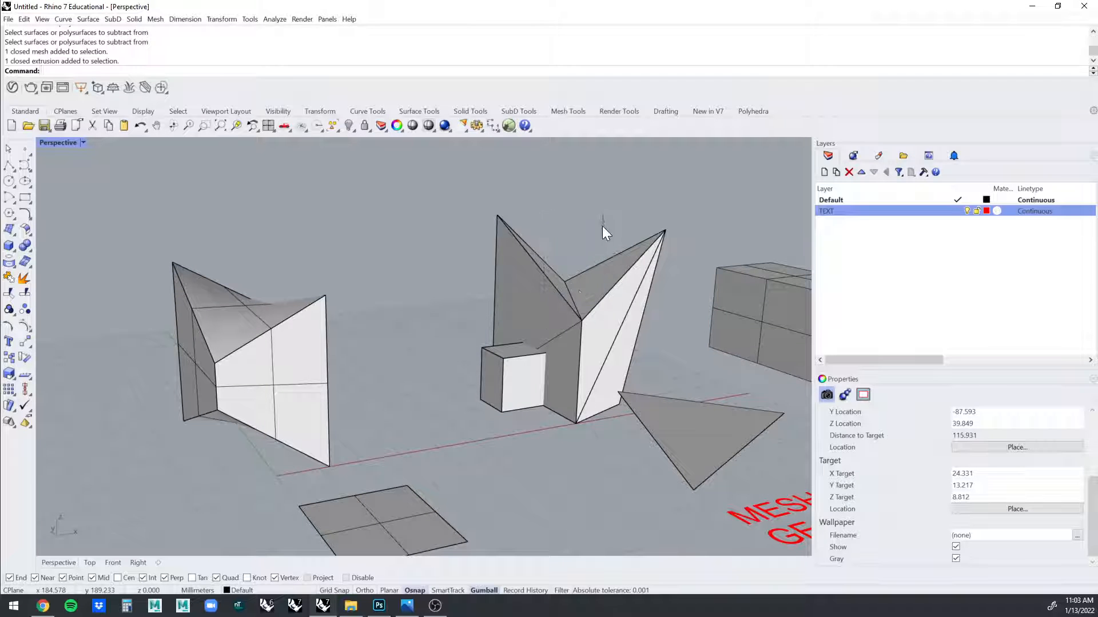
click(578, 289)
scroll(592, 287, up, 5)
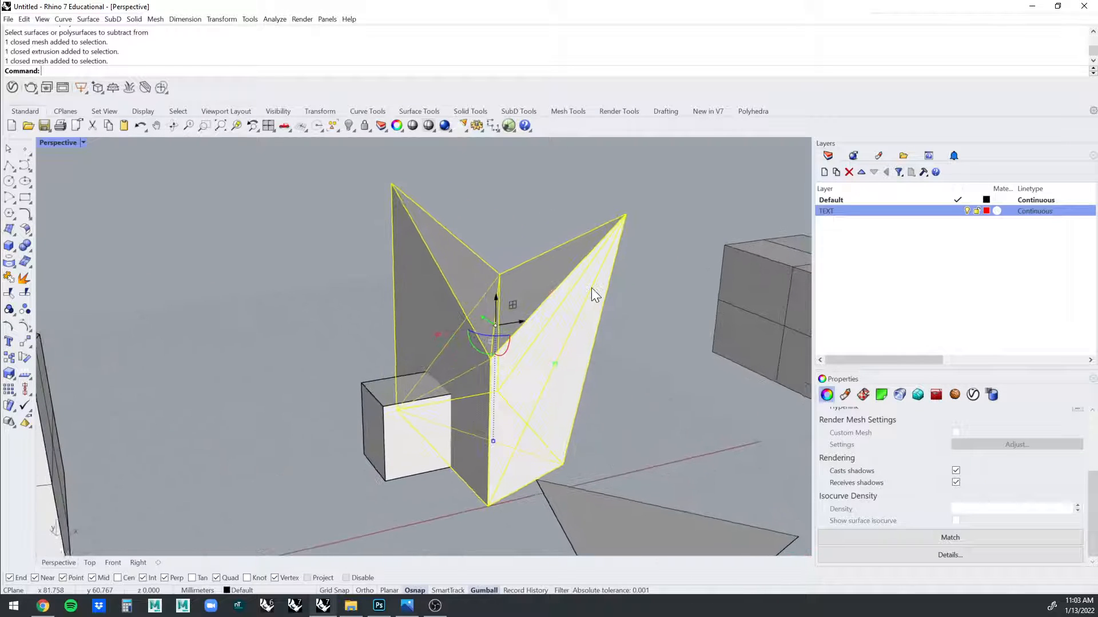
text(Mesh)
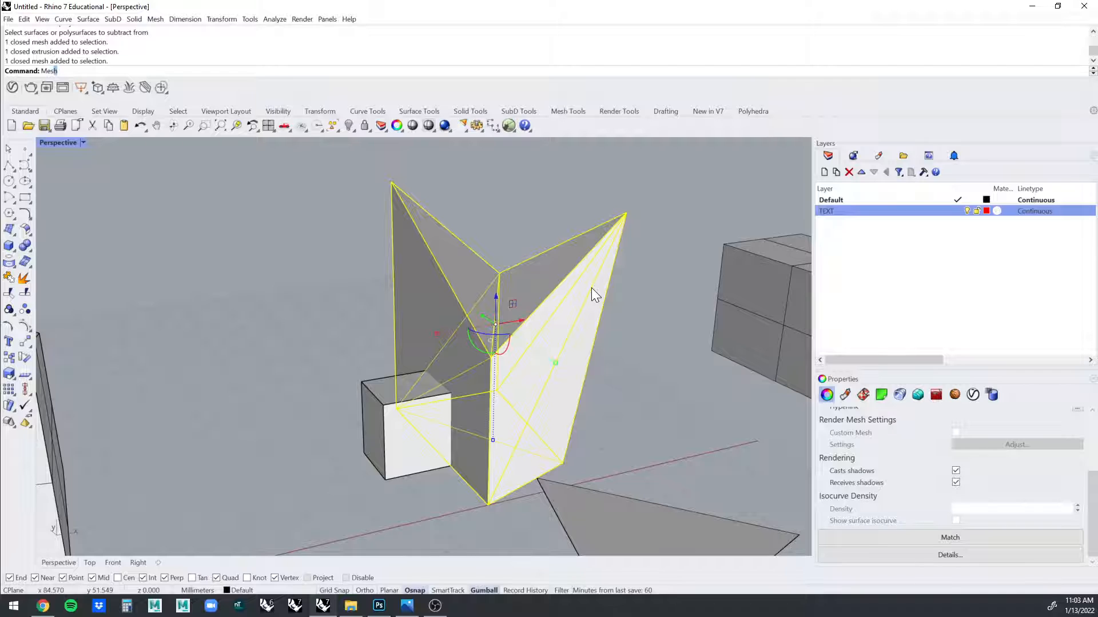
key(Escape)
Add the line MESH to the end of the command list under the NURBS geometry label.
scroll(591, 287, down, 5)
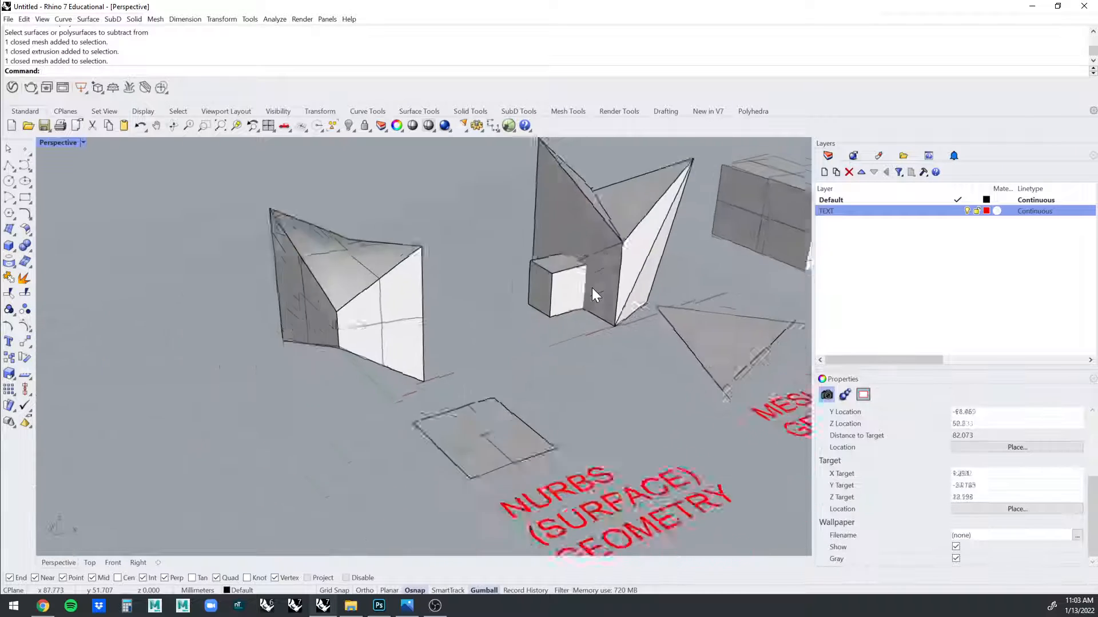
click(407, 260)
scroll(409, 264, down, 3)
shift+right_drag(623, 480, 552, 438)
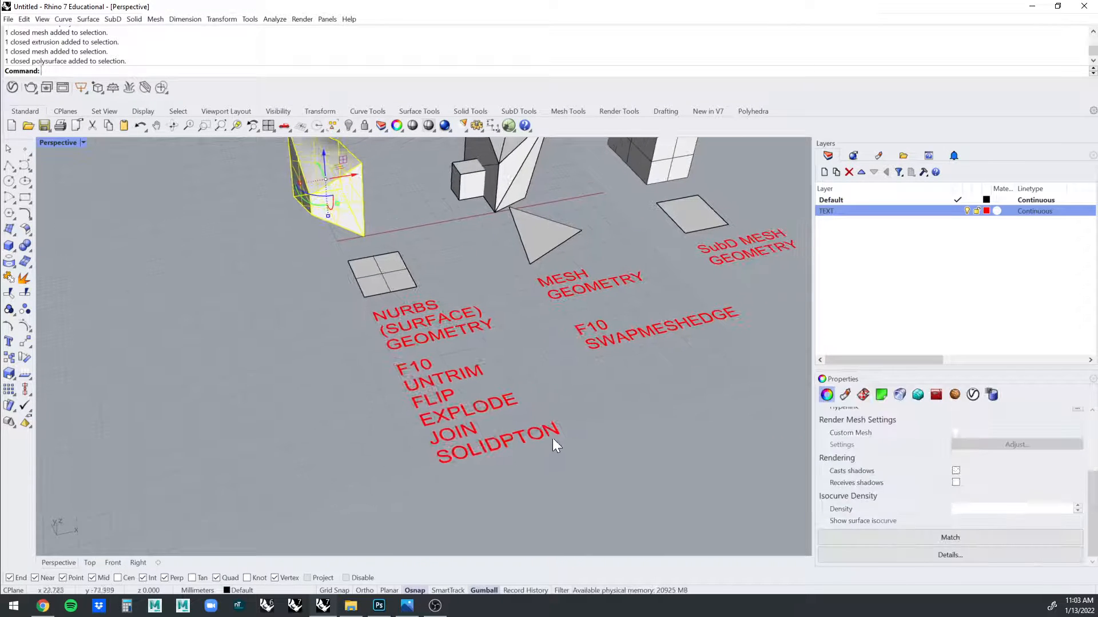
click(553, 438)
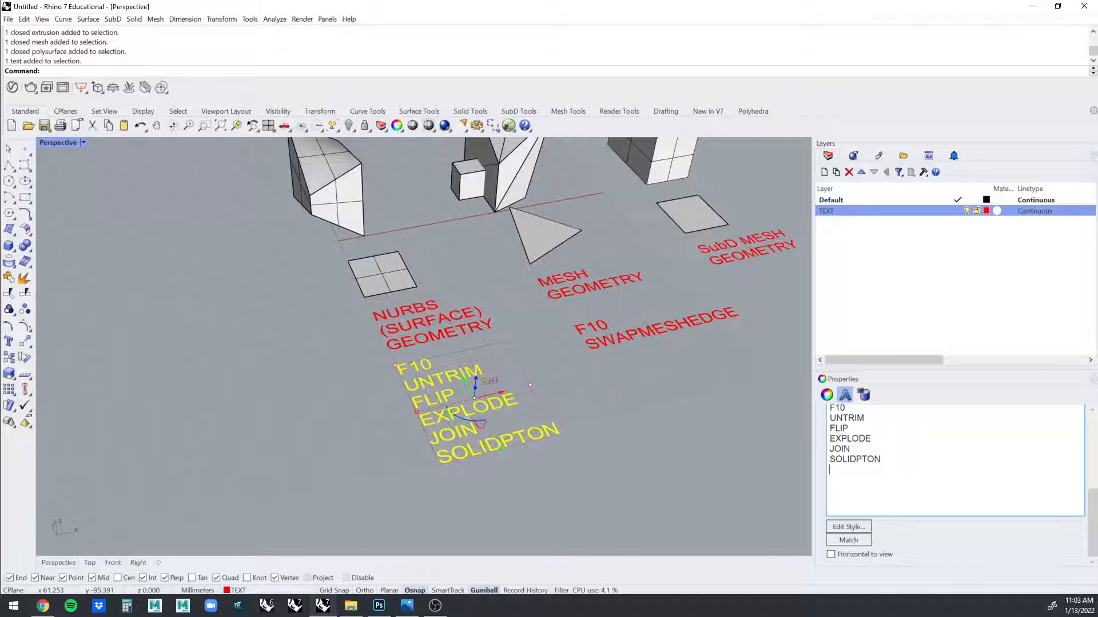
text(SH)
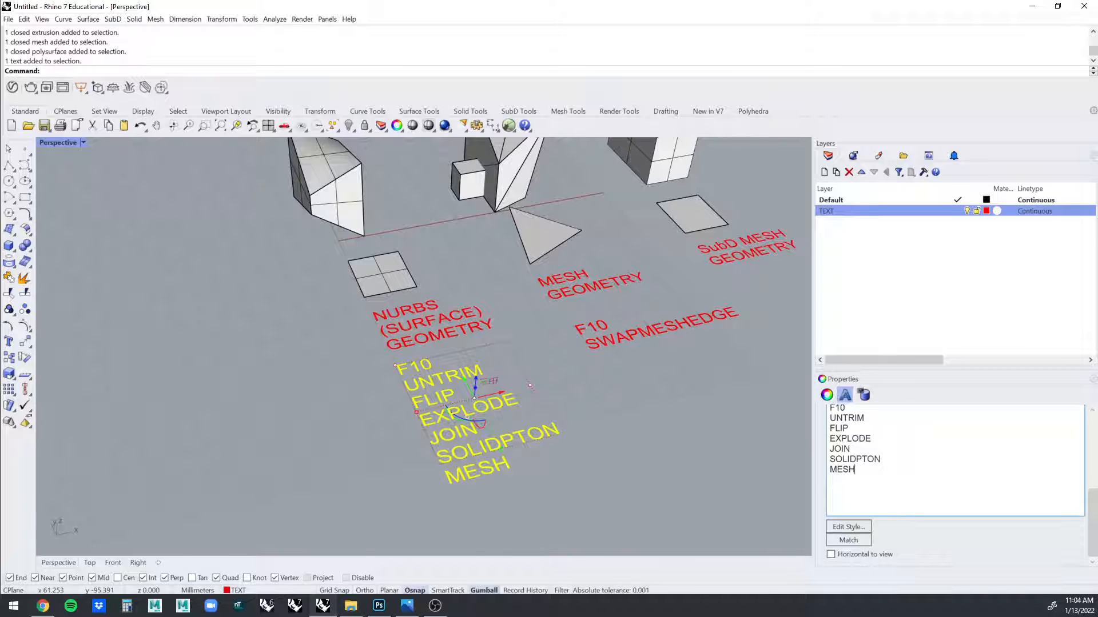
click(640, 450)
Run Mesh on the deformed NURBS box to view the detailed meshing options, and dismiss them without creating a mesh.
right_drag(641, 450, 469, 324)
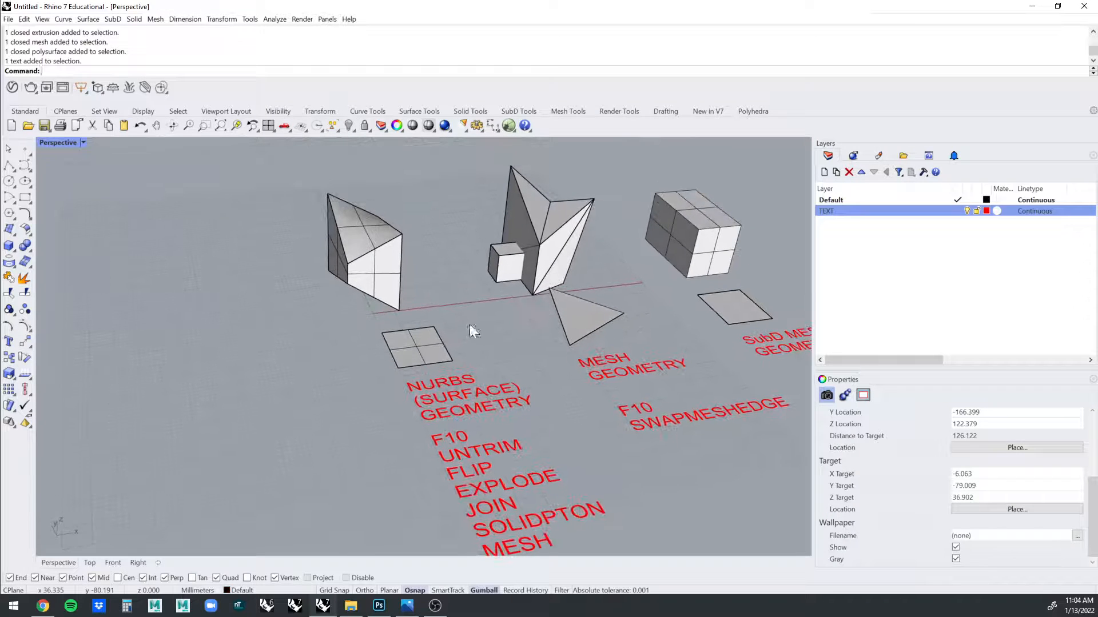
click(387, 259)
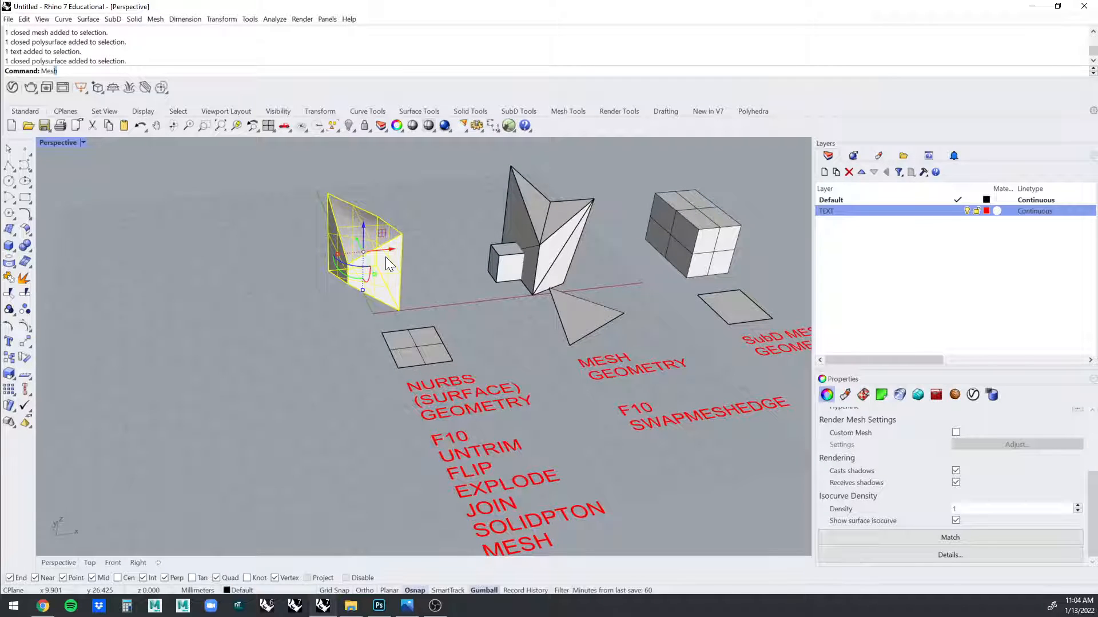
key(Return)
click(821, 223)
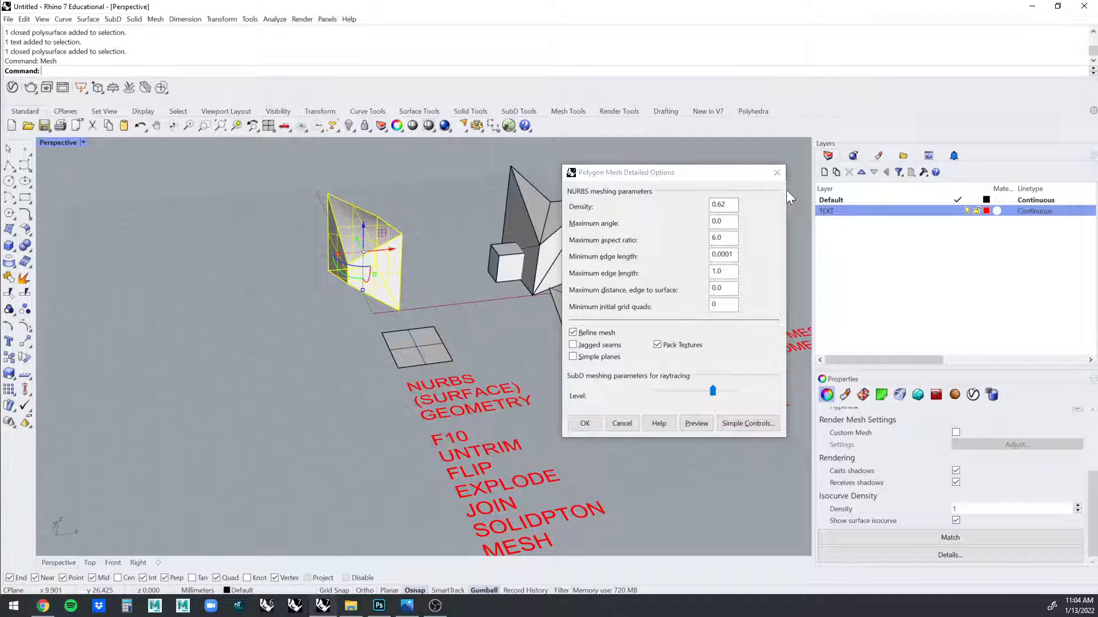
click(776, 178)
Convert the triangulated mesh box to a NURBS polysurface with MeshToNURB.
click(571, 250)
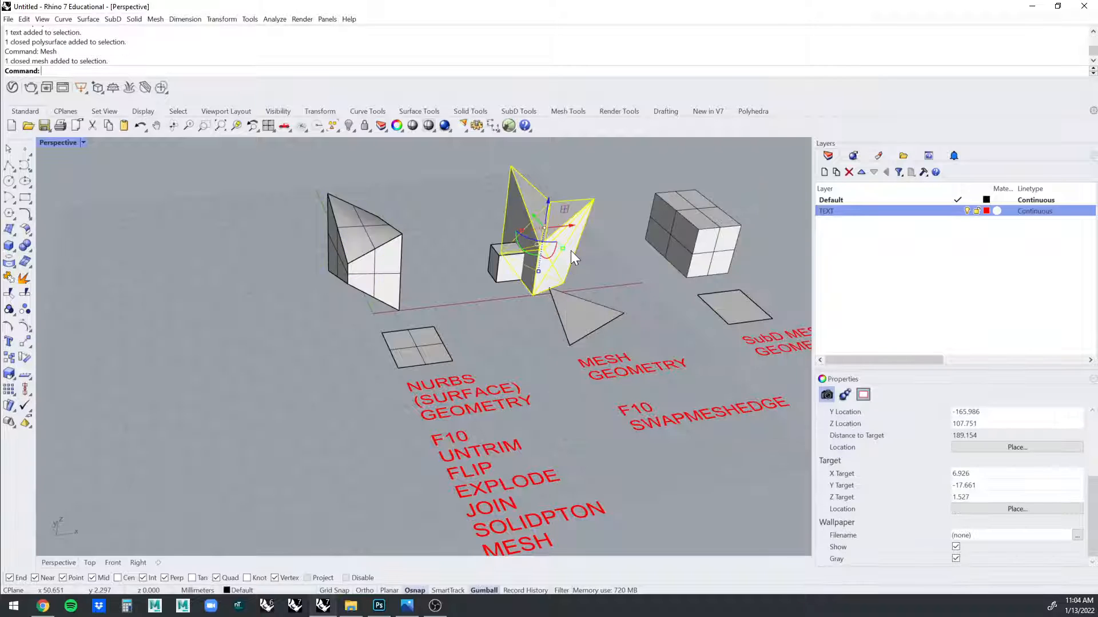
scroll(614, 248, up, 2)
scroll(561, 287, up, 5)
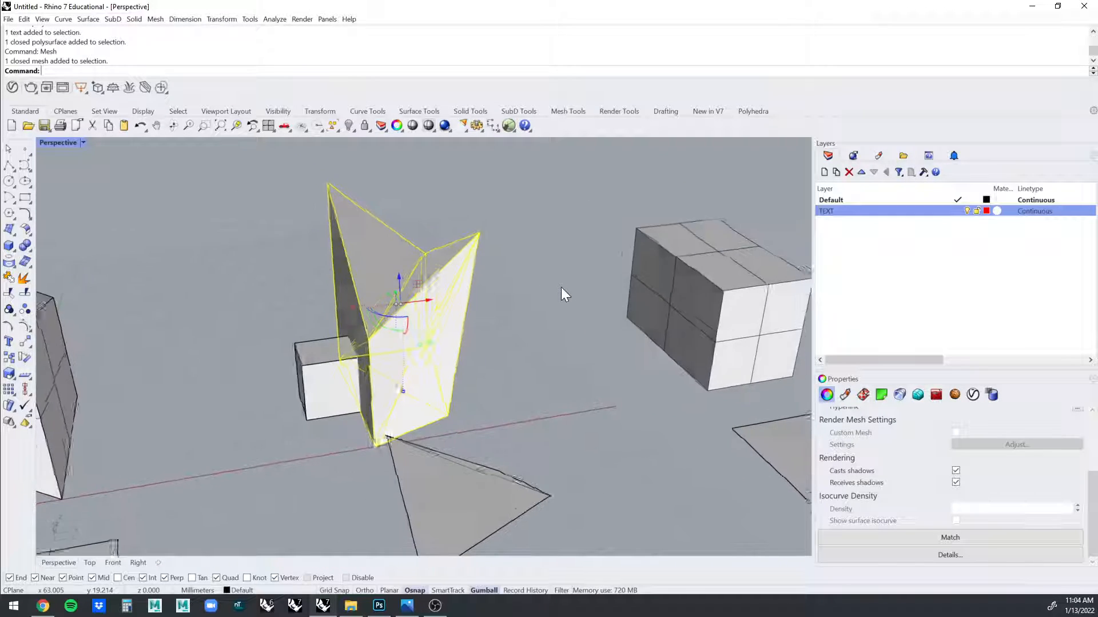
text(MeshToNURB)
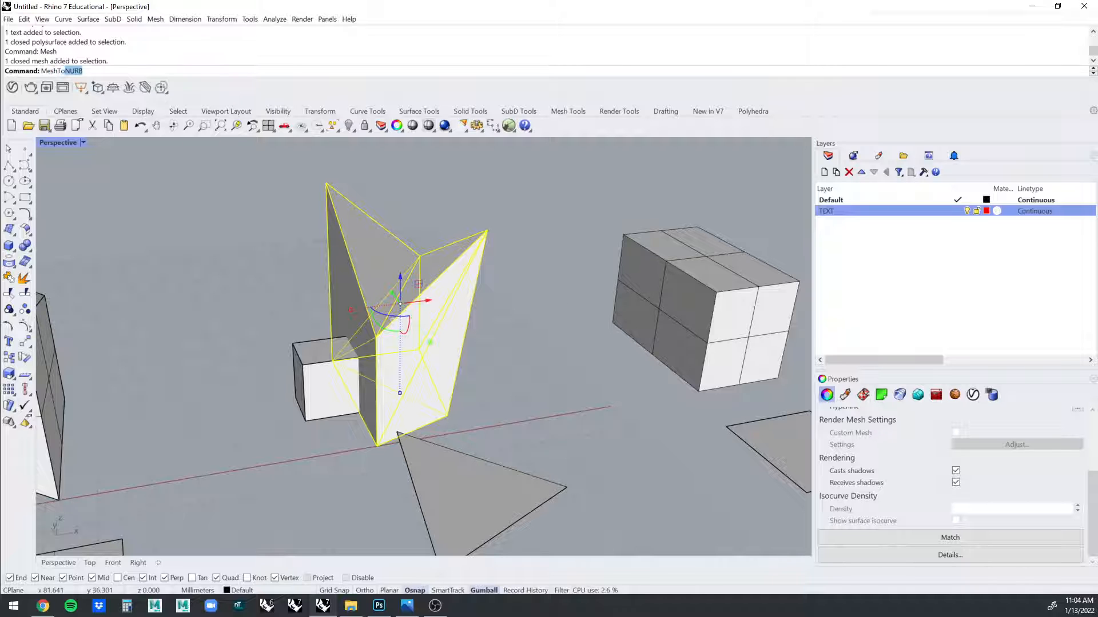
key(Return)
right_drag(561, 287, 526, 299)
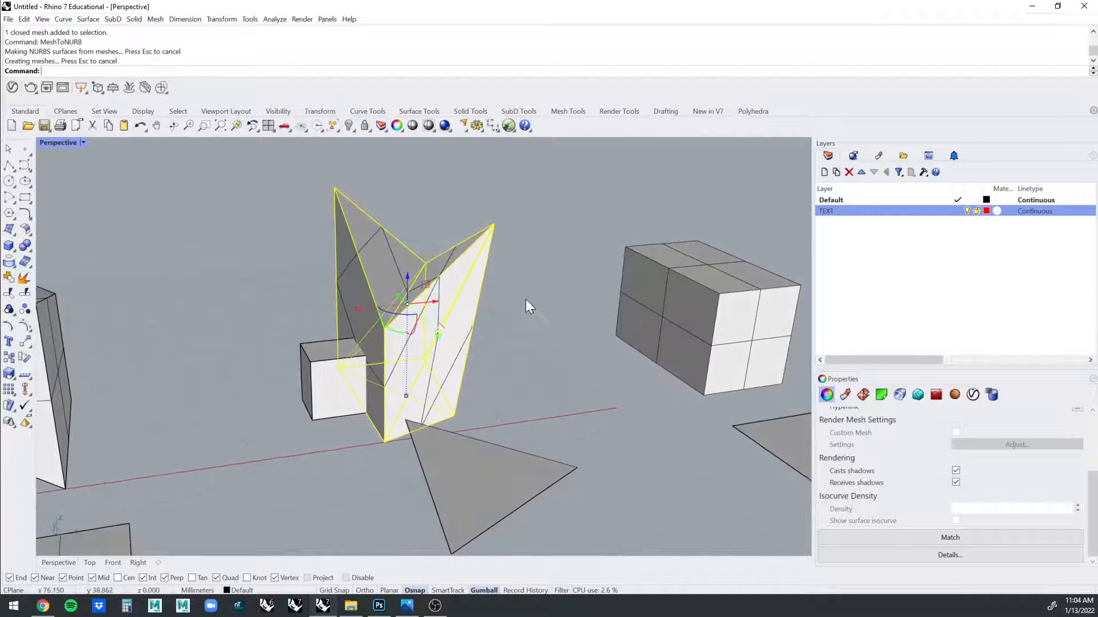
Move the original triangulated mesh box back, clear of its converted NURBS copy.
right_drag(436, 306, 450, 300)
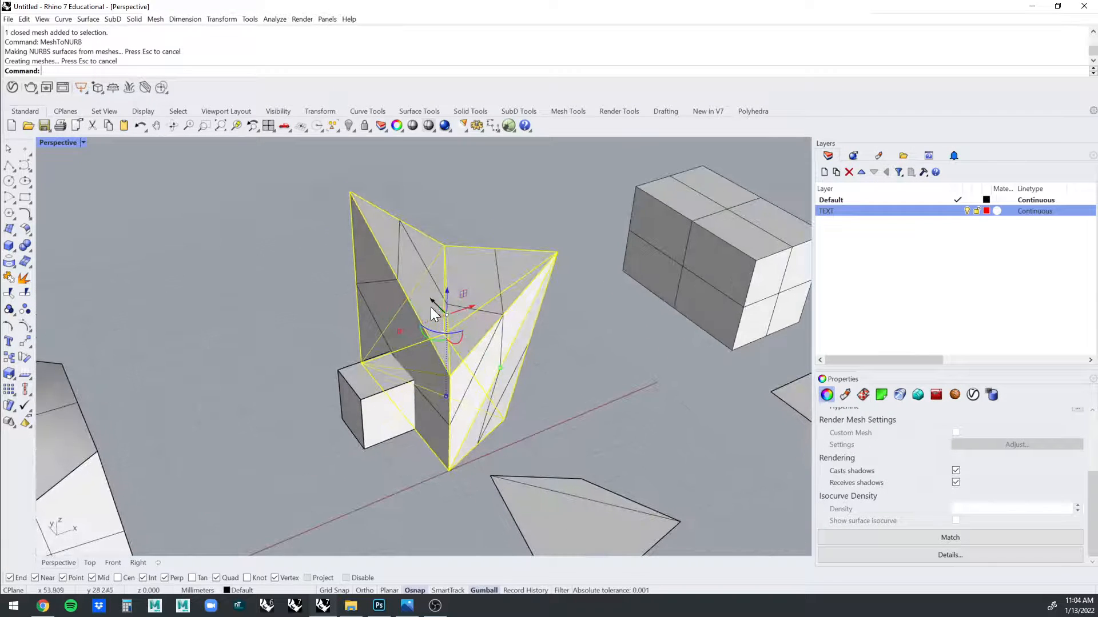
drag(431, 306, 240, 180)
click(509, 208)
right_drag(510, 209, 548, 238)
scroll(548, 238, down, 5)
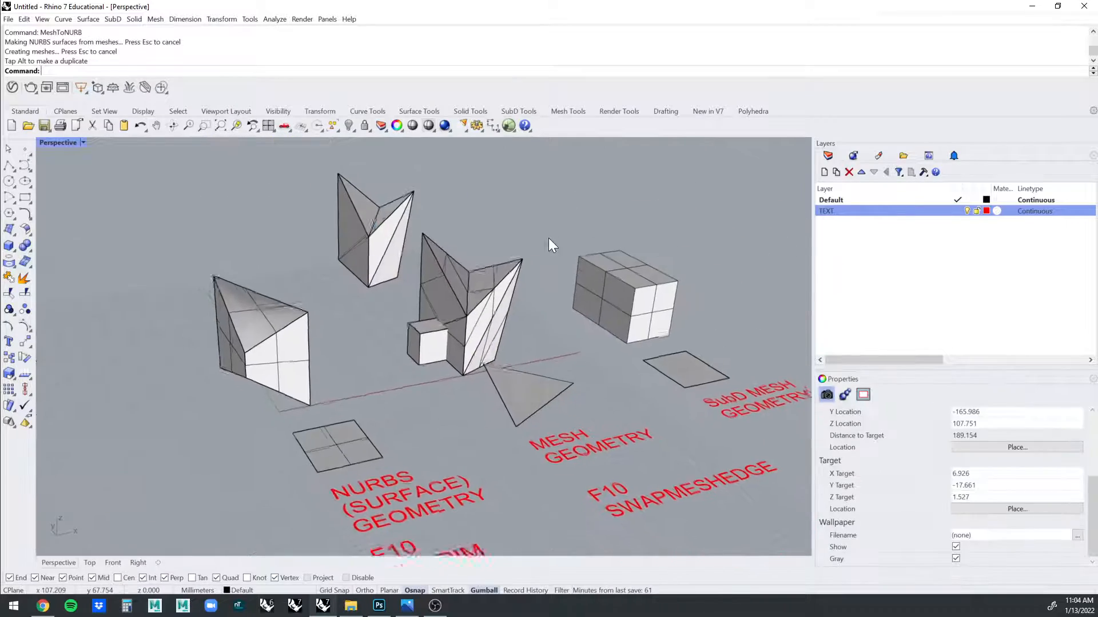
Turn off the surface isocurve display for the converted NURBS polysurface.
click(493, 298)
scroll(537, 299, up, 2)
right_drag(536, 299, 582, 293)
scroll(582, 294, up, 3)
click(558, 303)
scroll(558, 303, up, 3)
right_drag(440, 418, 414, 323)
click(414, 323)
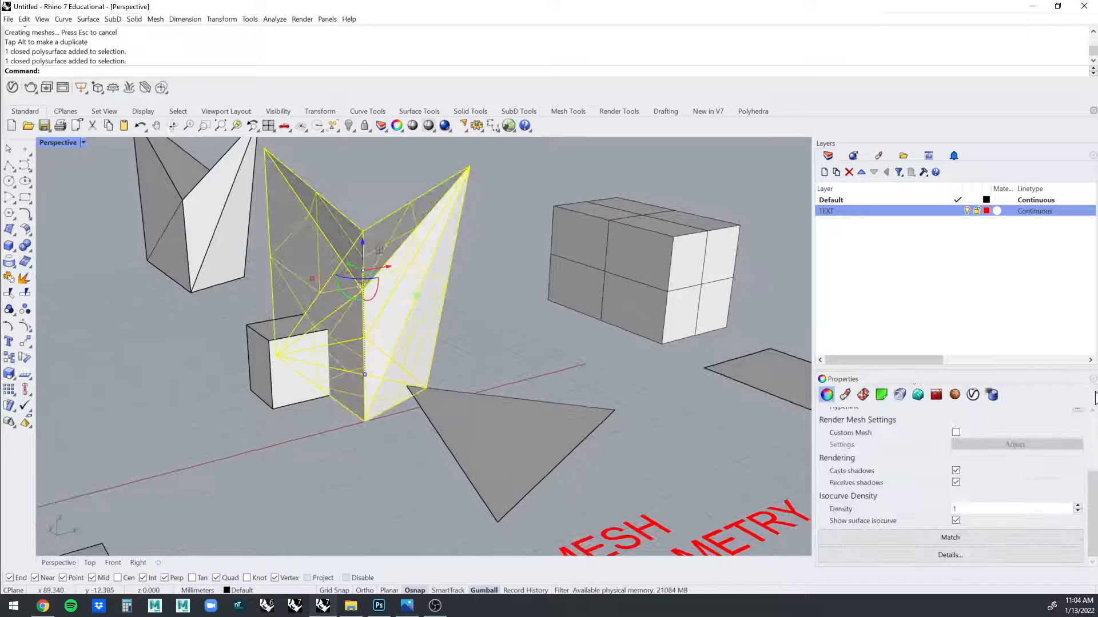
click(955, 521)
click(558, 320)
Subtract the small solid box from the converted NURBS polysurface with BooleanDifference, keeping the input, and delete the small box.
right_drag(558, 320, 558, 320)
scroll(402, 377, up, 3)
click(402, 378)
right_drag(422, 485, 424, 506)
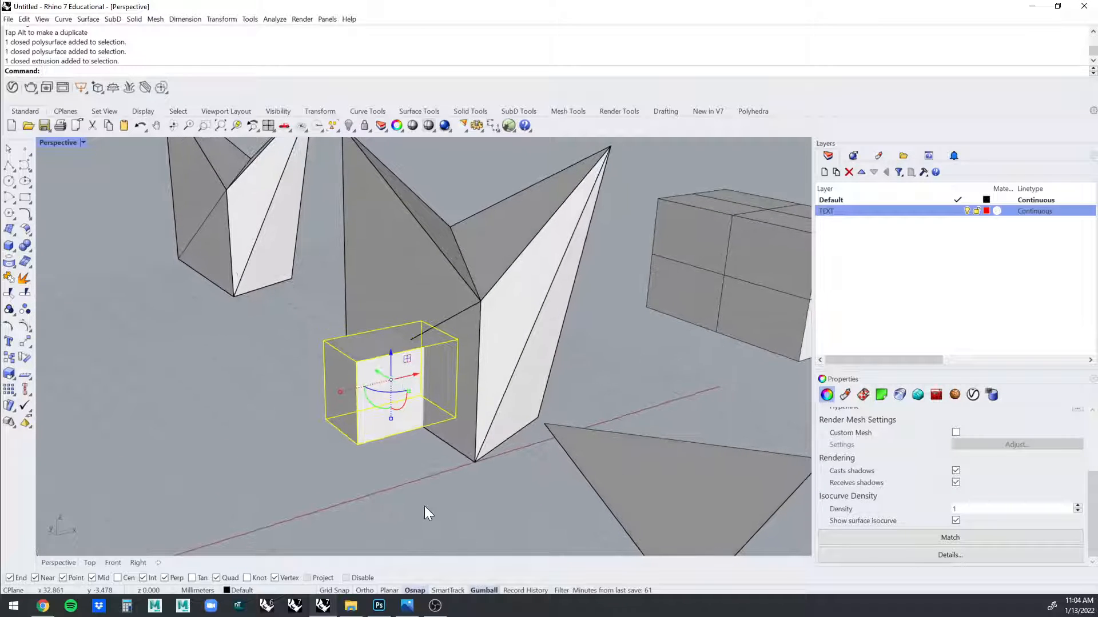
scroll(426, 504, up, 1)
click(426, 496)
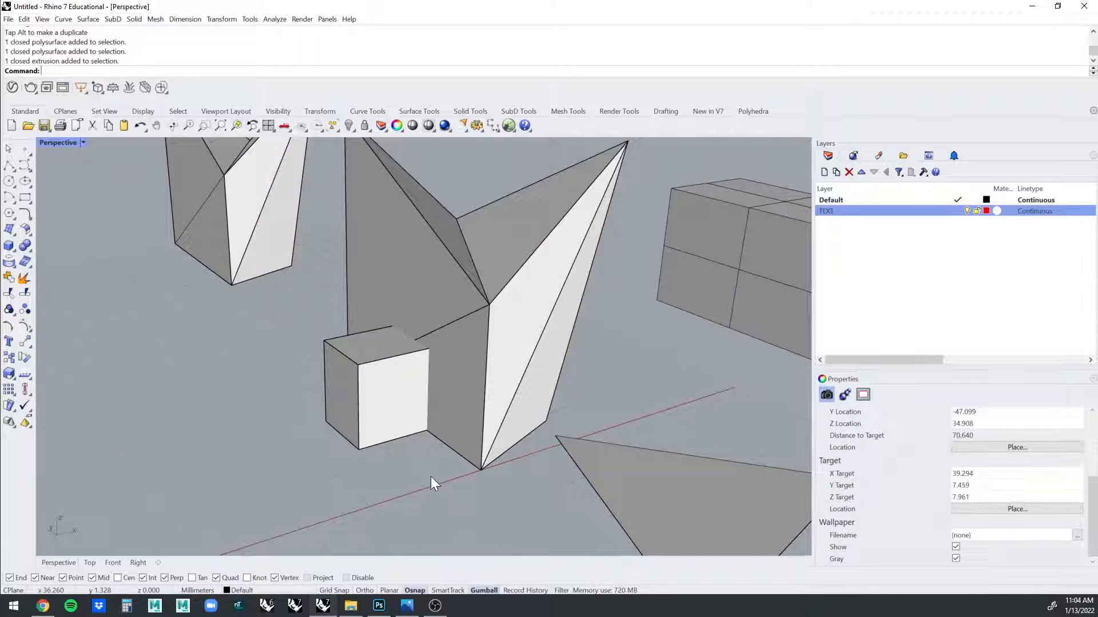
text(BooleanDifference)
key(Return)
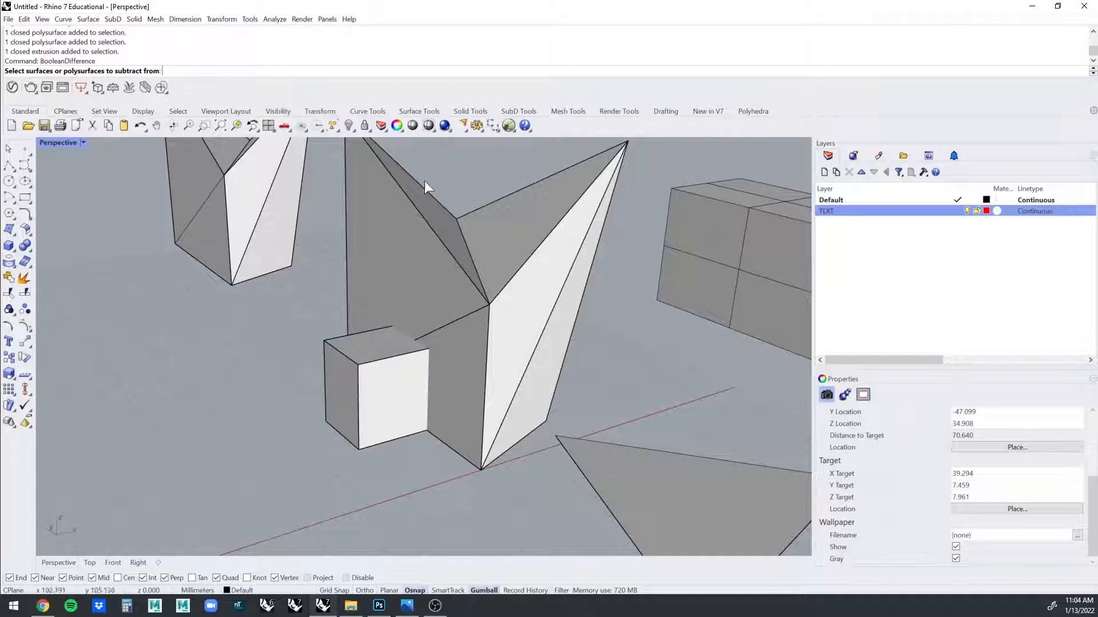
click(410, 279)
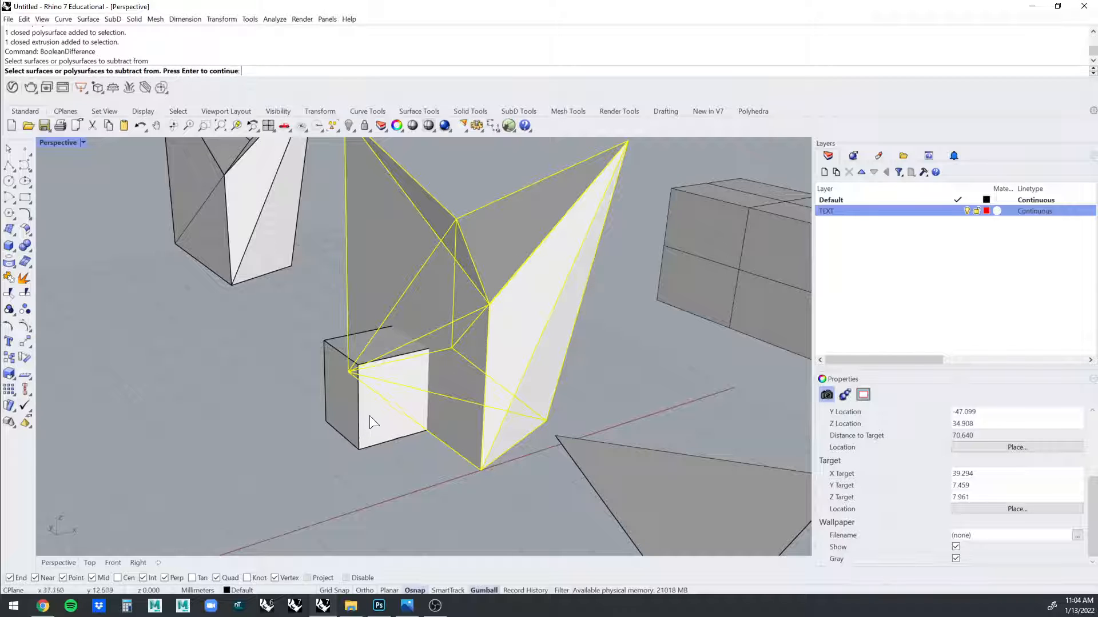
key(Return)
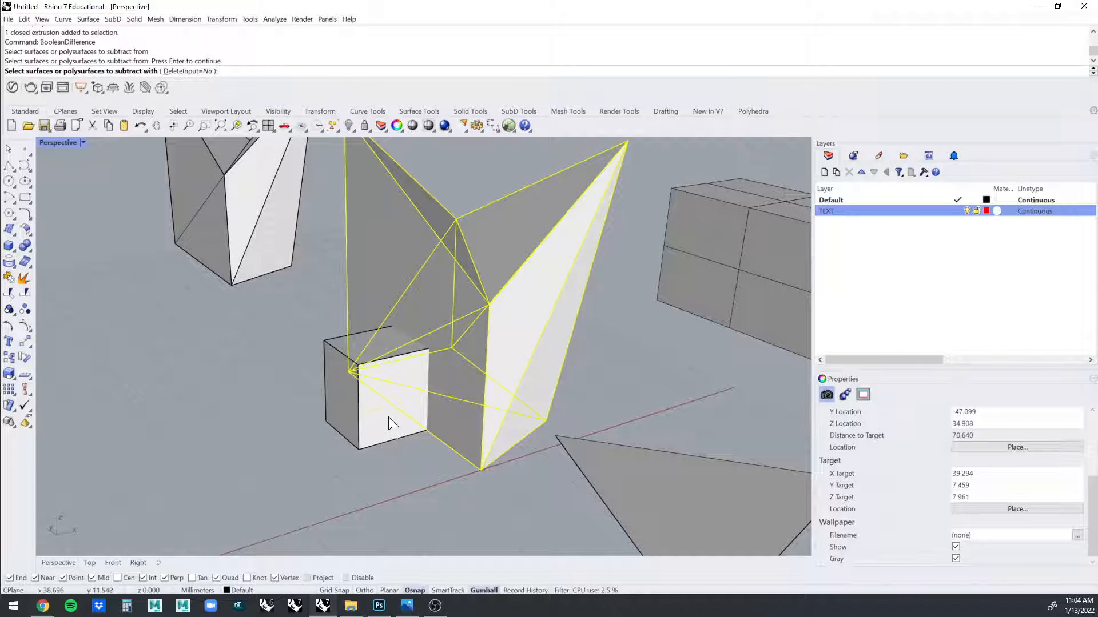
click(382, 417)
key(Return)
click(382, 420)
key(Delete)
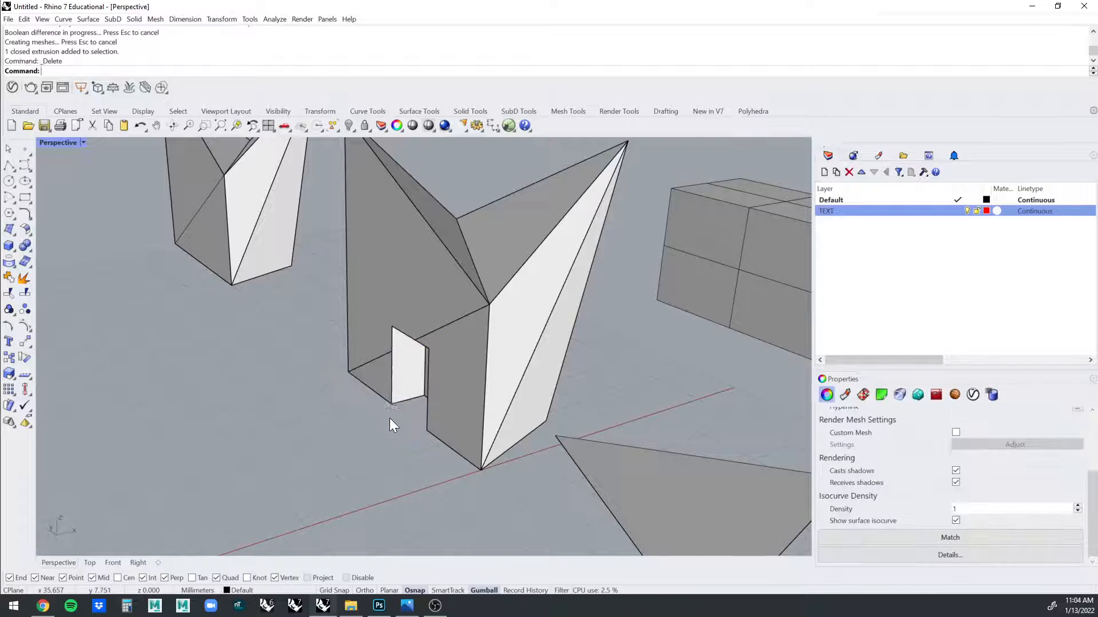
Place a copy of the notched NURBS polysurface on the far side of the deformed NURBS box.
right_drag(390, 420, 618, 242)
click(588, 257)
scroll(595, 269, down, 3)
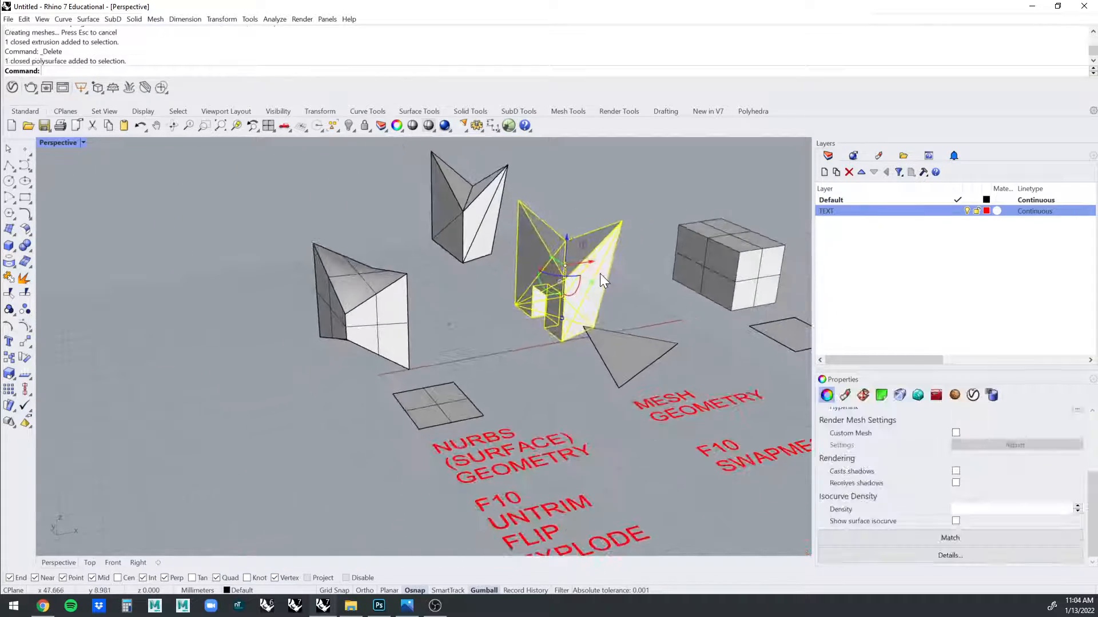
key(alt)
drag(591, 262, 297, 339)
key(Escape)
Delete the original notched polysurface and move the triangulated mesh box back into its place behind the mesh plane.
click(554, 266)
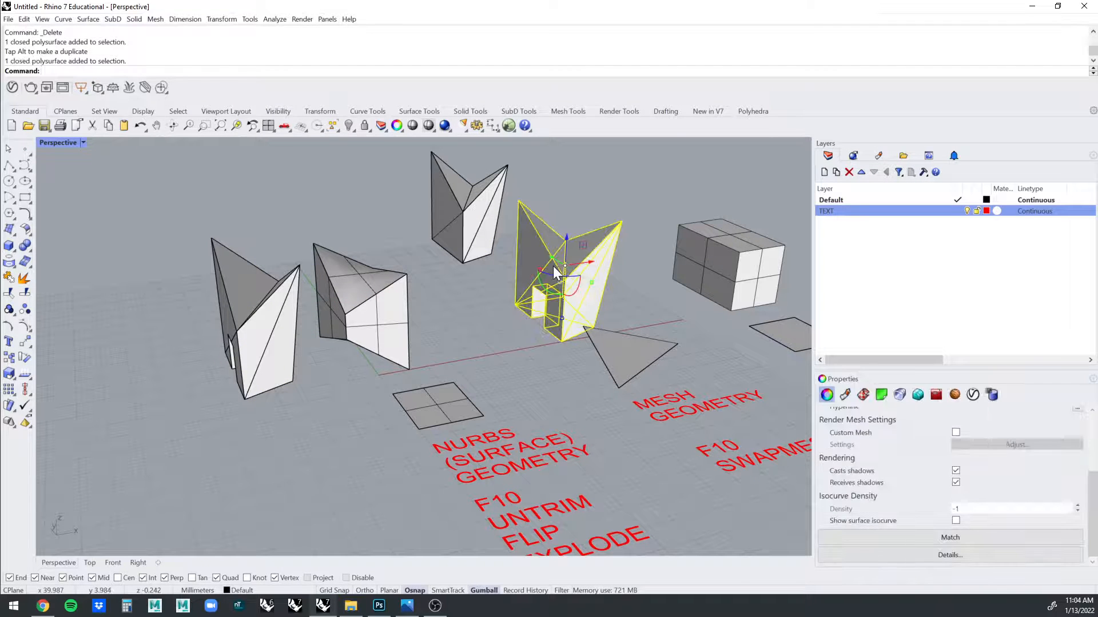
key(Delete)
click(470, 223)
drag(454, 193, 534, 266)
click(534, 329)
Compare the notched NURBS polysurface with the triangulated mesh box, selecting each in turn.
right_drag(534, 330, 434, 300)
click(265, 297)
right_drag(274, 297, 514, 337)
click(631, 329)
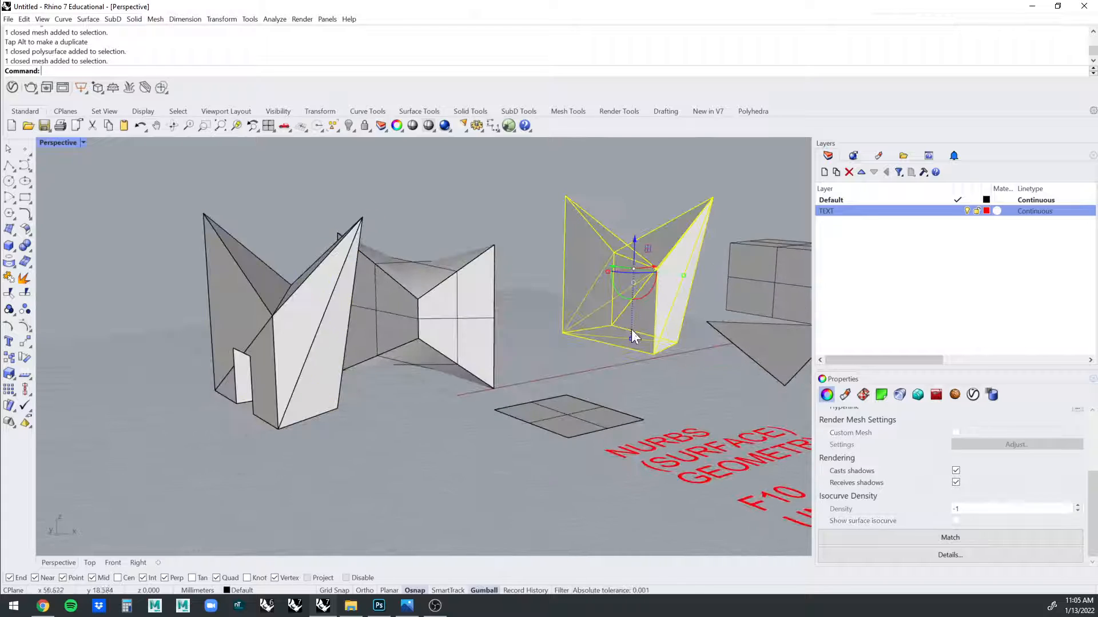
Add a MeshToNURB line below SWAPMESHEDGE in the command notes under the MESH GEOMETRY label.
right_drag(314, 369, 472, 321)
scroll(475, 321, down, 6)
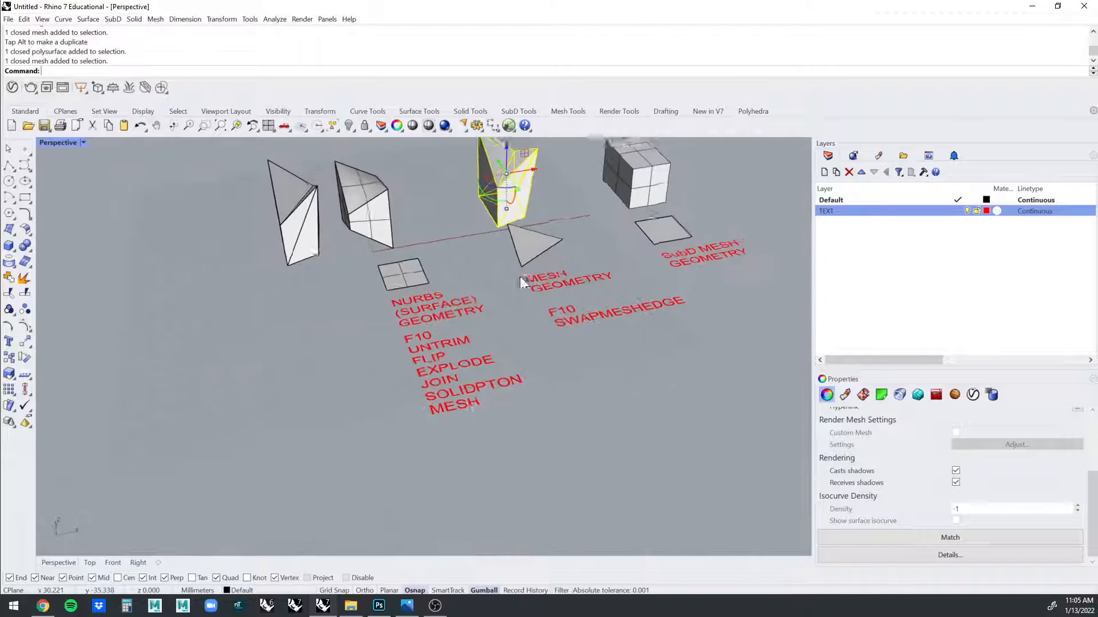
right_drag(520, 280, 551, 383)
click(571, 404)
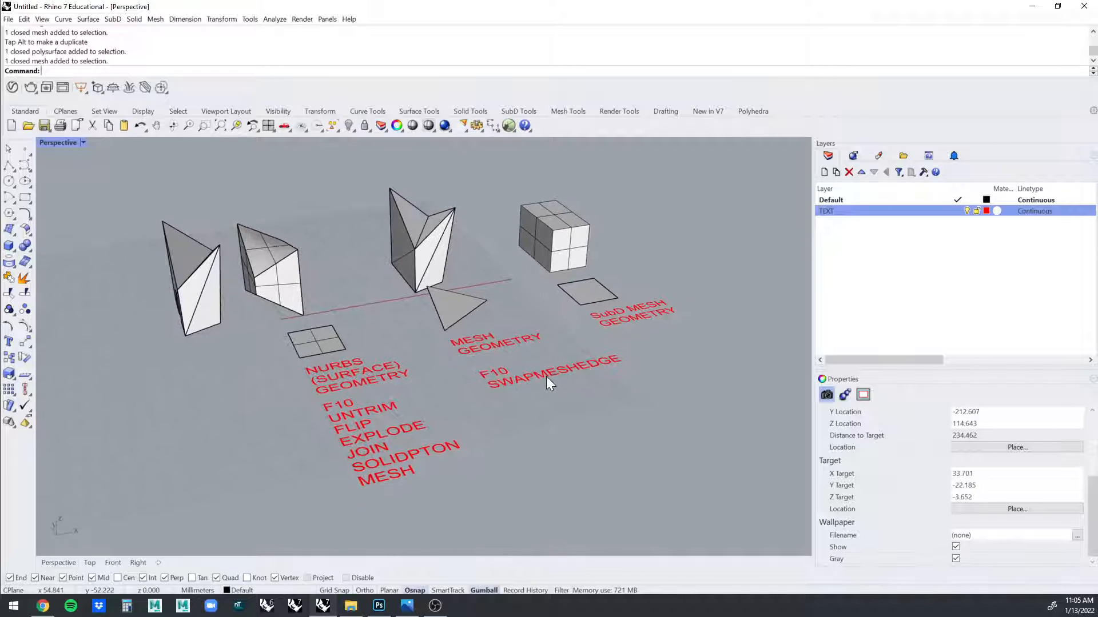
click(546, 376)
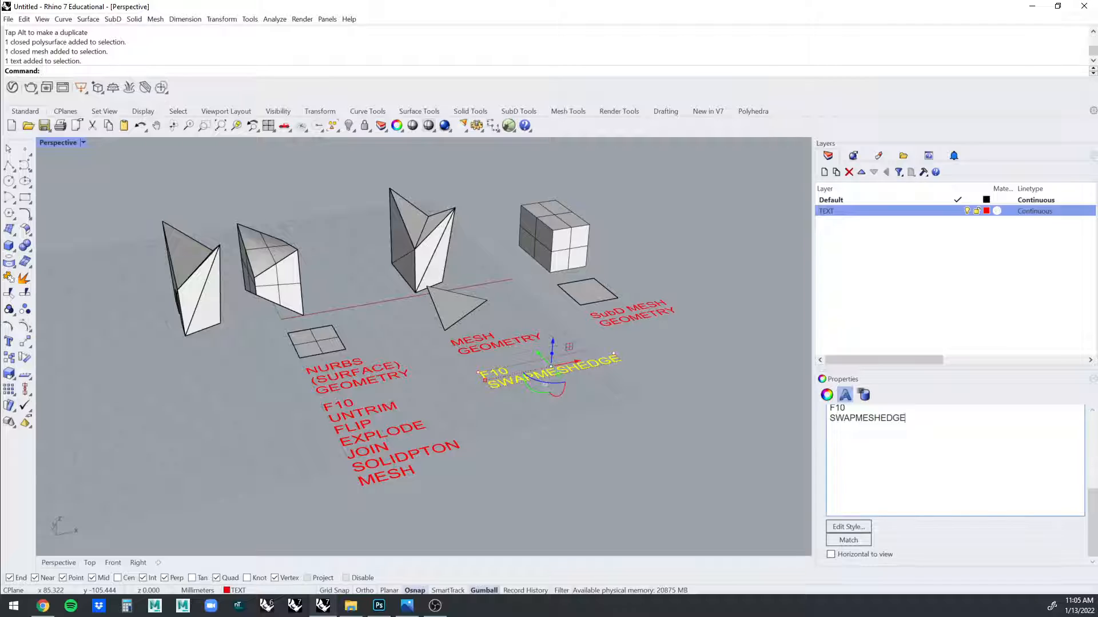
text(es)
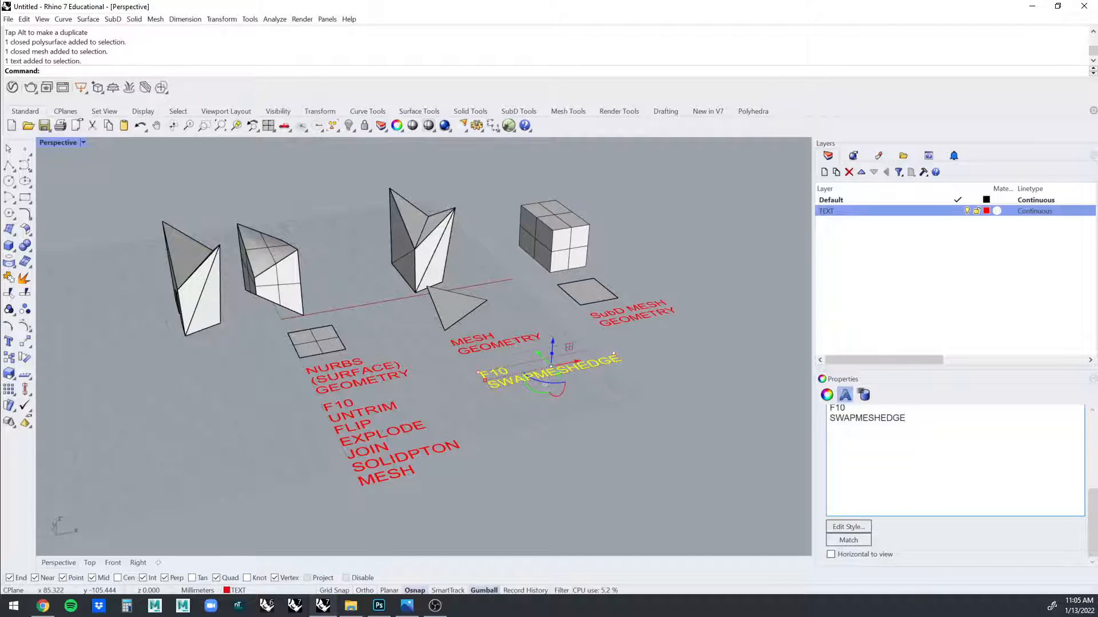
text(ESH)
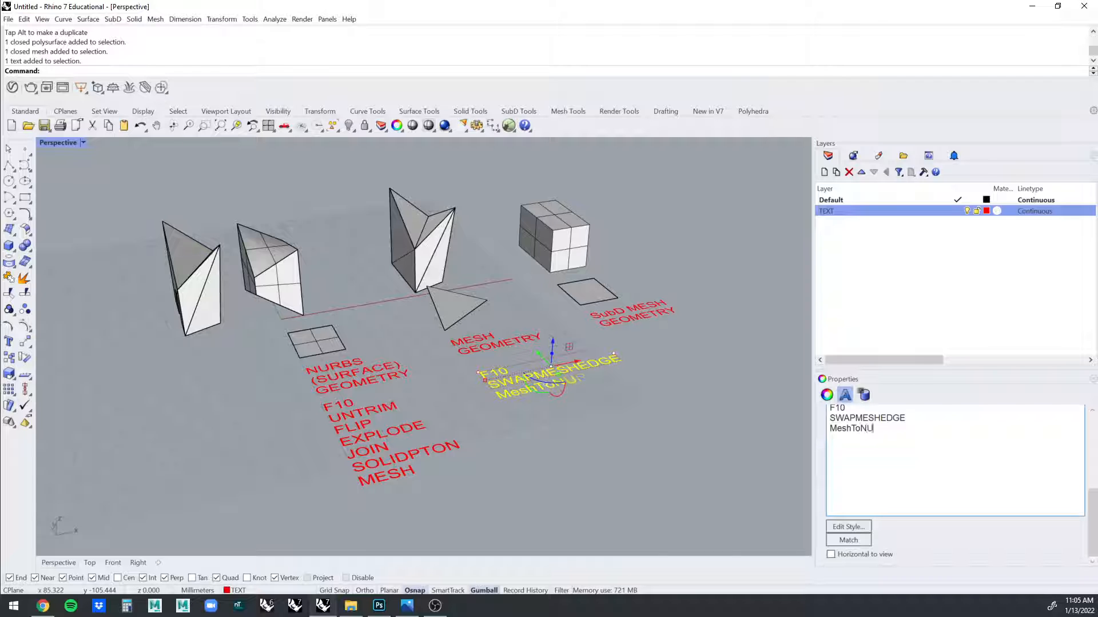
click(666, 475)
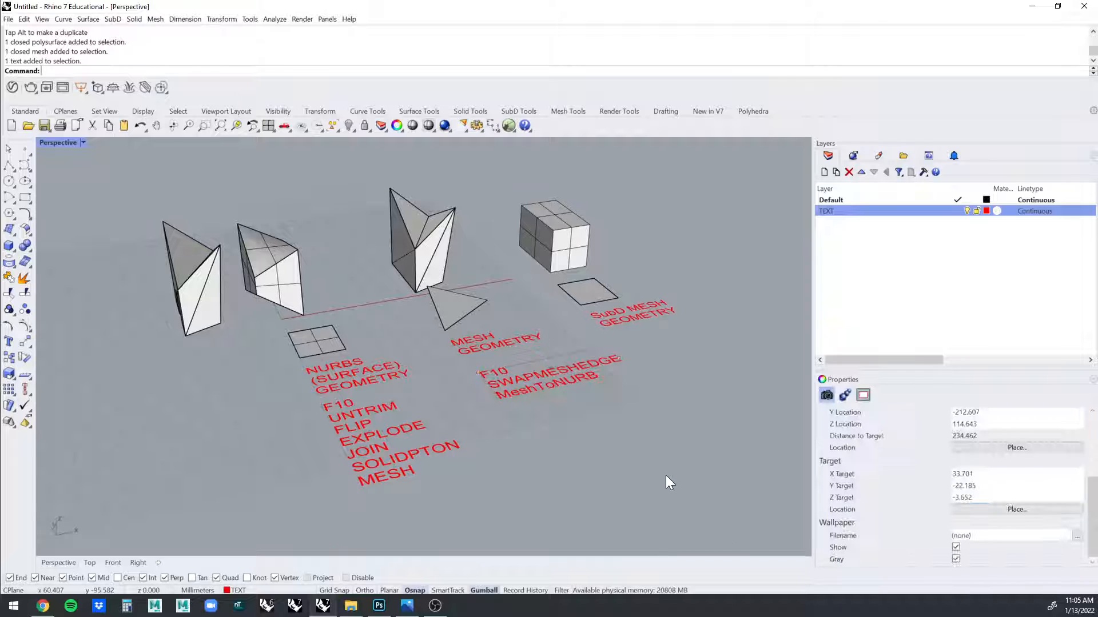
Delete the triangular mesh face above the MESH GEOMETRY label.
scroll(666, 476, up, 6)
click(446, 317)
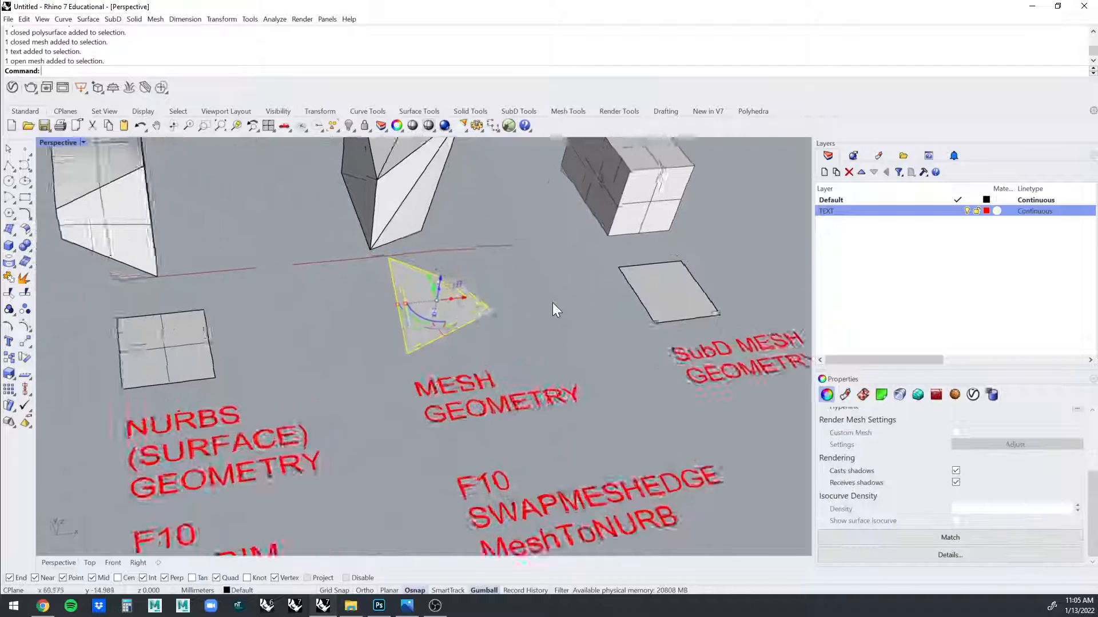
scroll(553, 305, up, 5)
key(Delete)
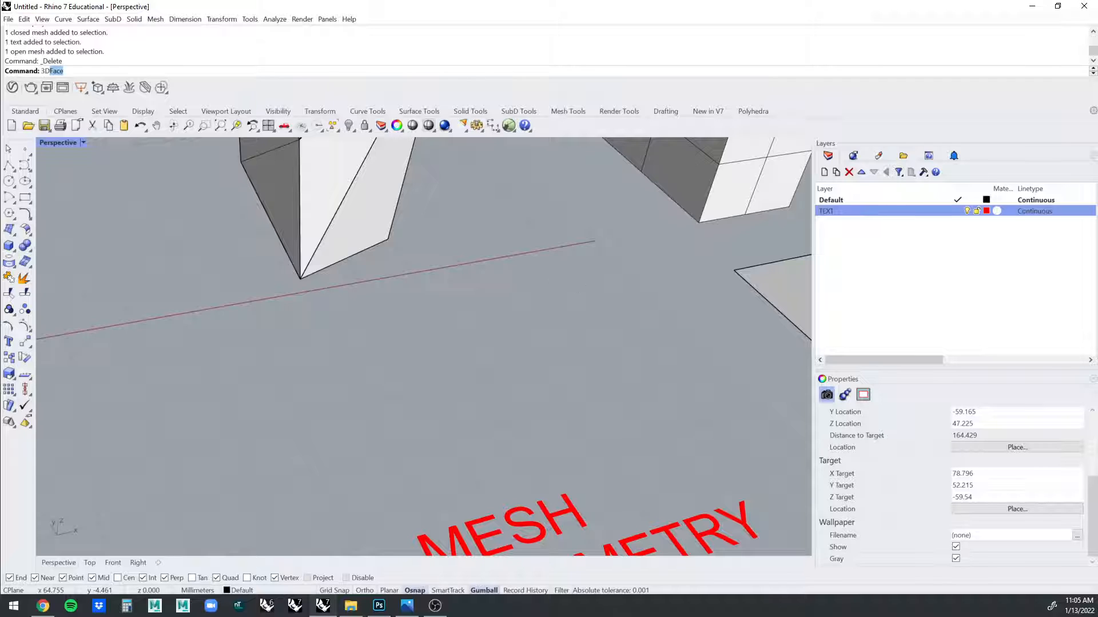
Create a three-point mesh face with 3DFace, output set to Mesh, above the MESH GEOMETRY label and turn on its control points.
key(Return)
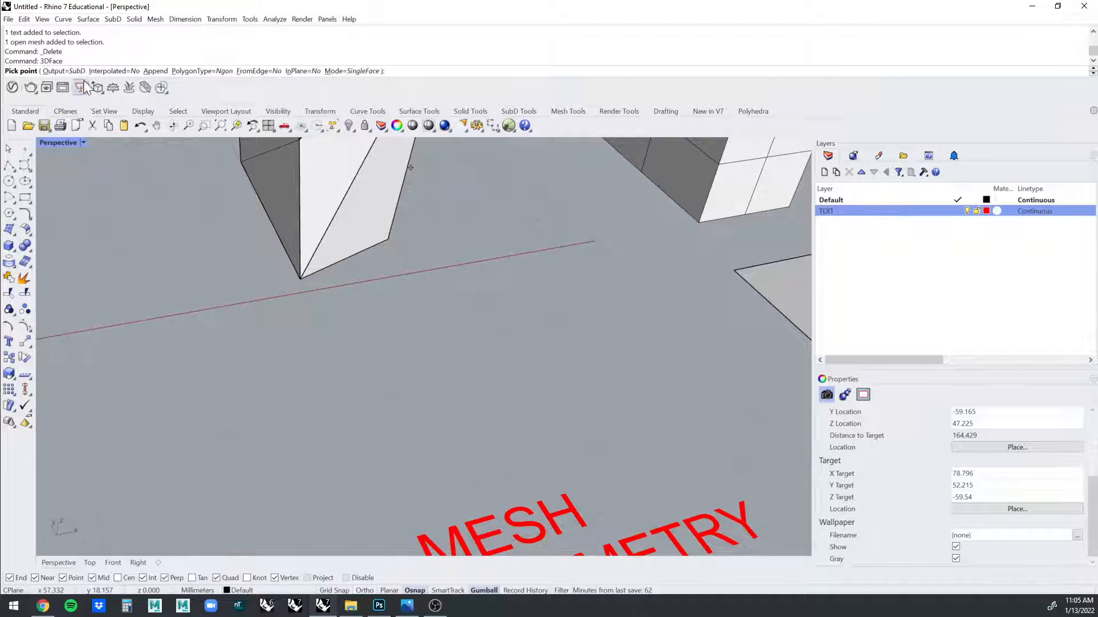
click(69, 72)
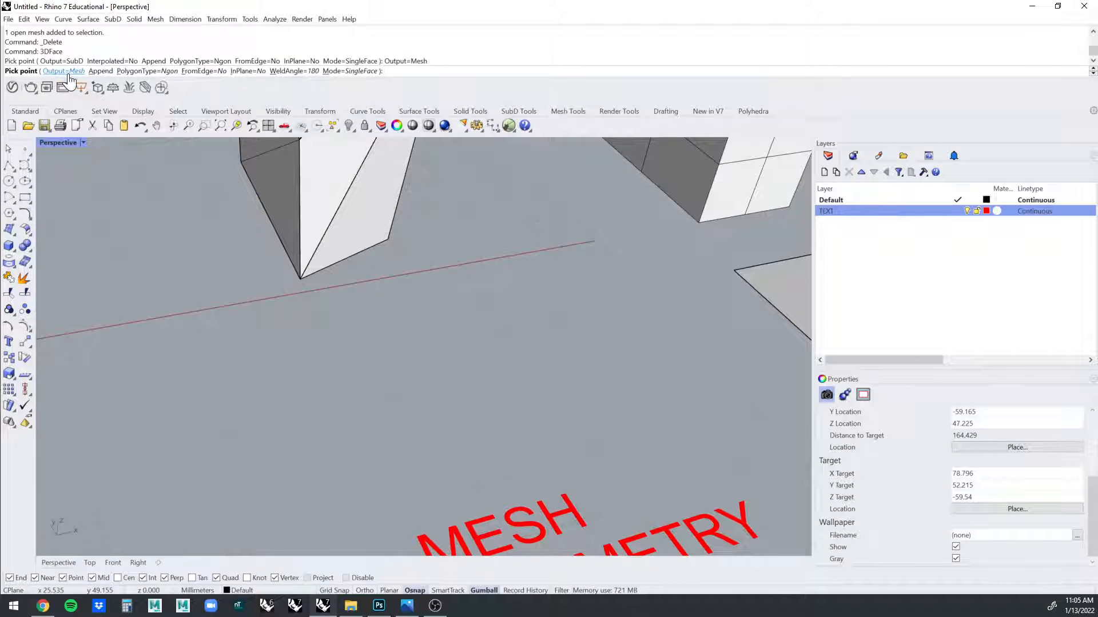
click(321, 391)
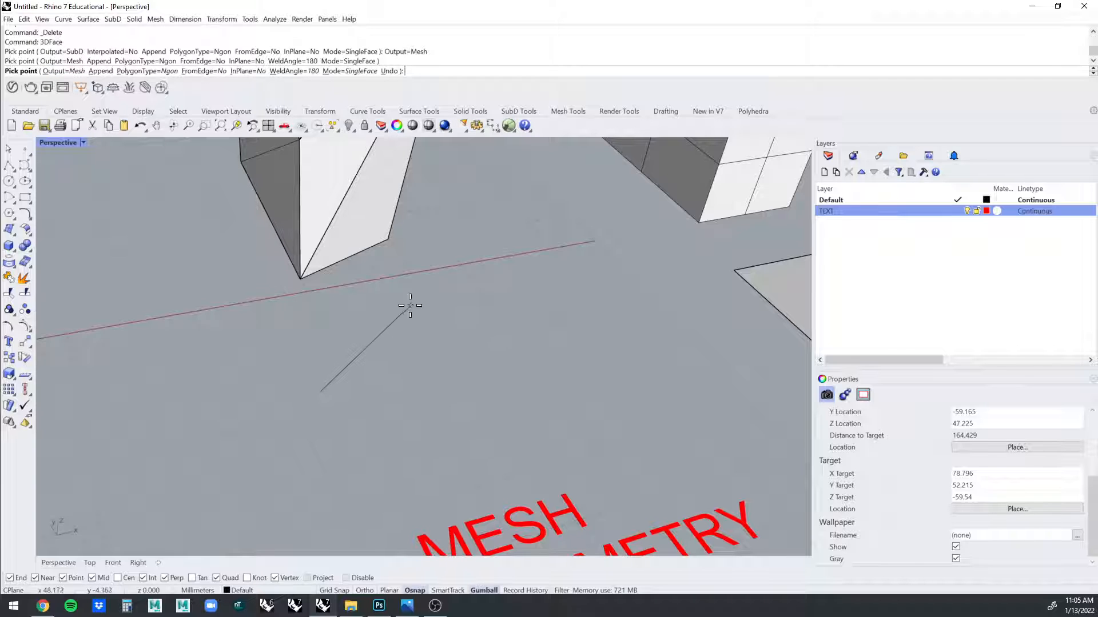
click(415, 303)
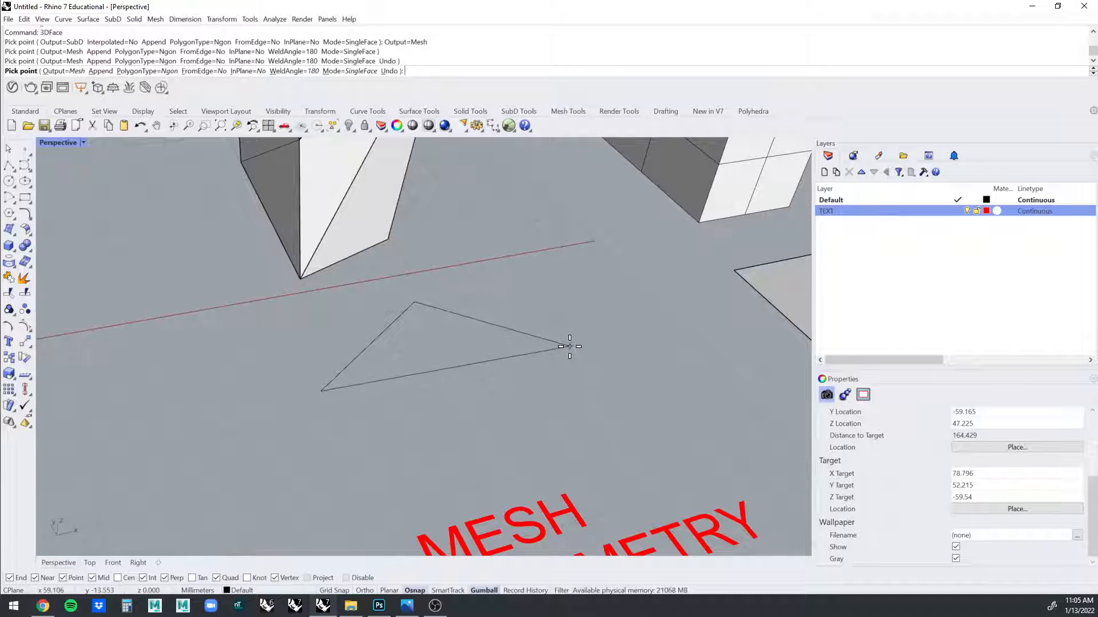
click(568, 347)
key(Return)
click(577, 434)
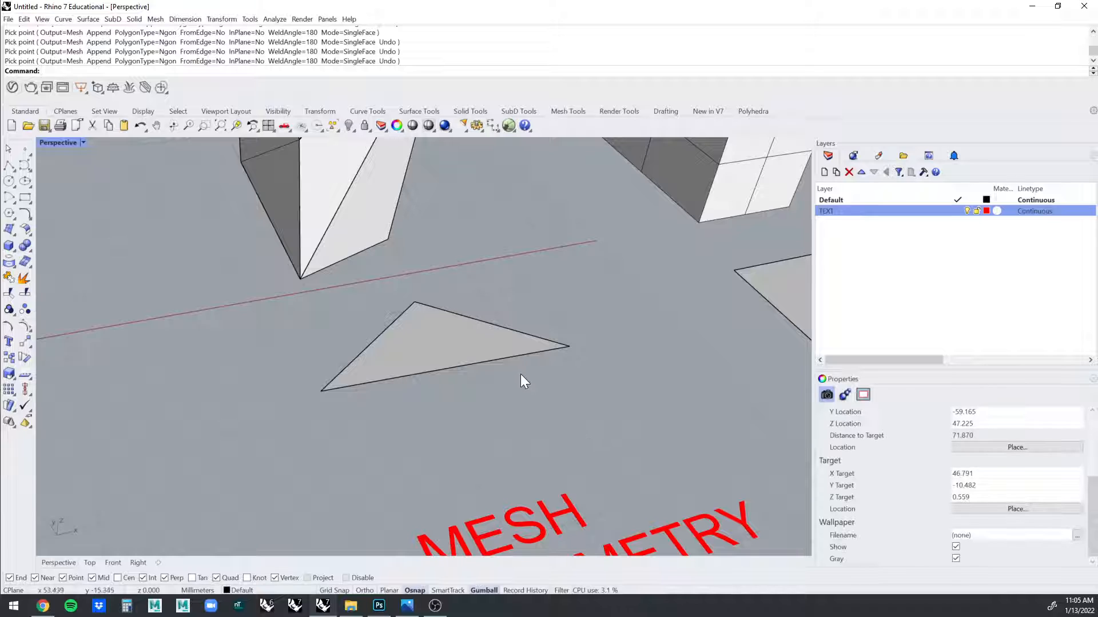
click(475, 333)
key(F10)
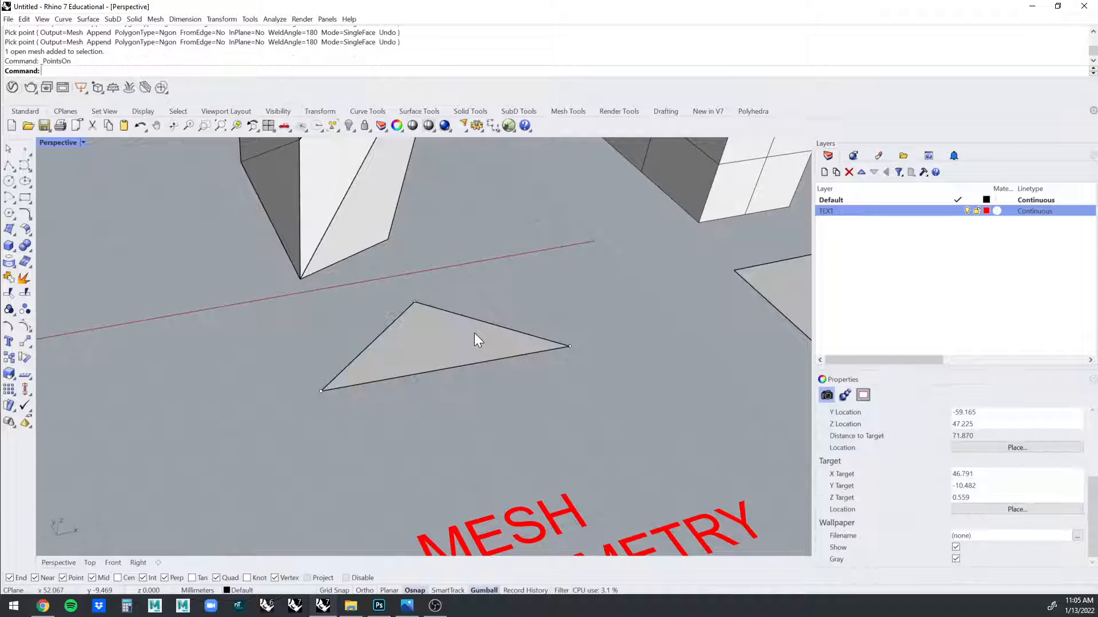
Create a small triangular NURBS surface from corner points between the NURBS plane and the mesh triangle.
right_drag(474, 332, 51, 213)
click(28, 234)
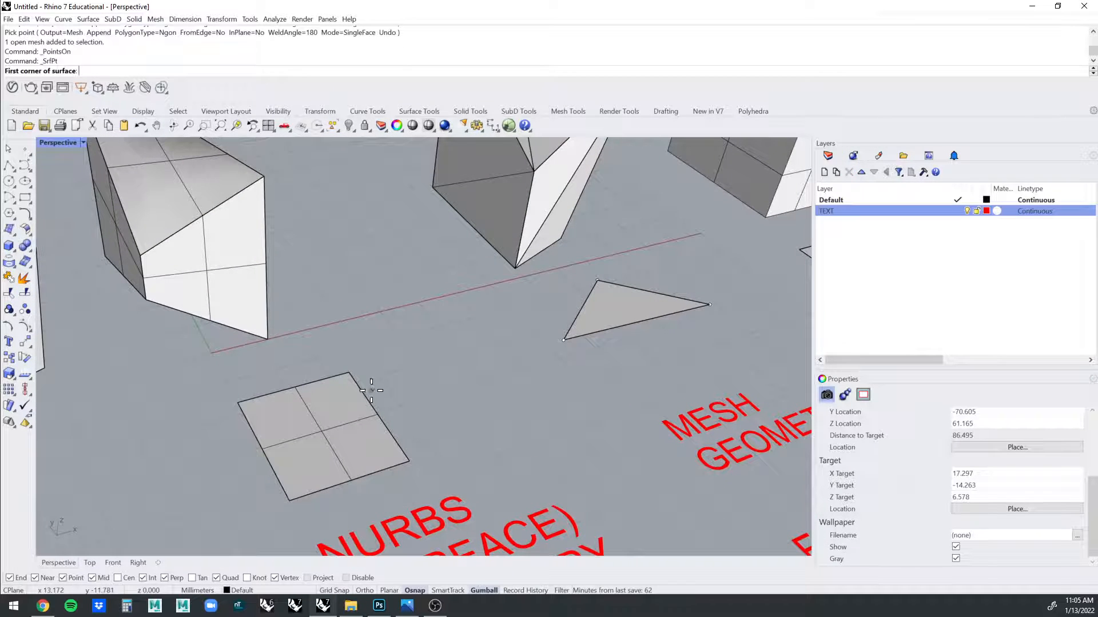
click(410, 351)
click(381, 392)
click(494, 383)
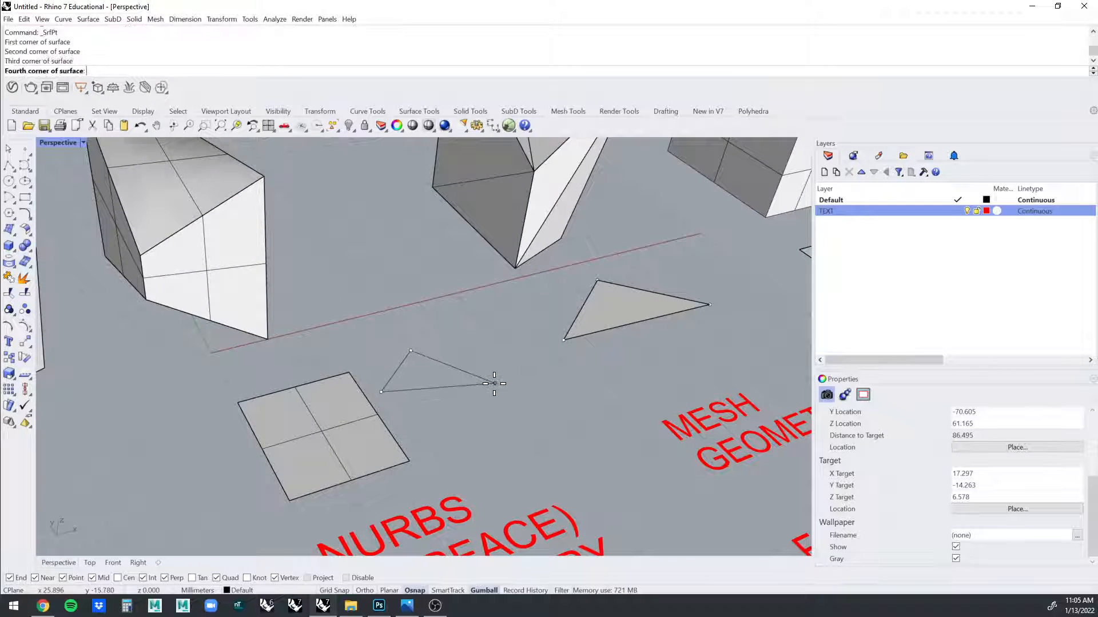
click(457, 368)
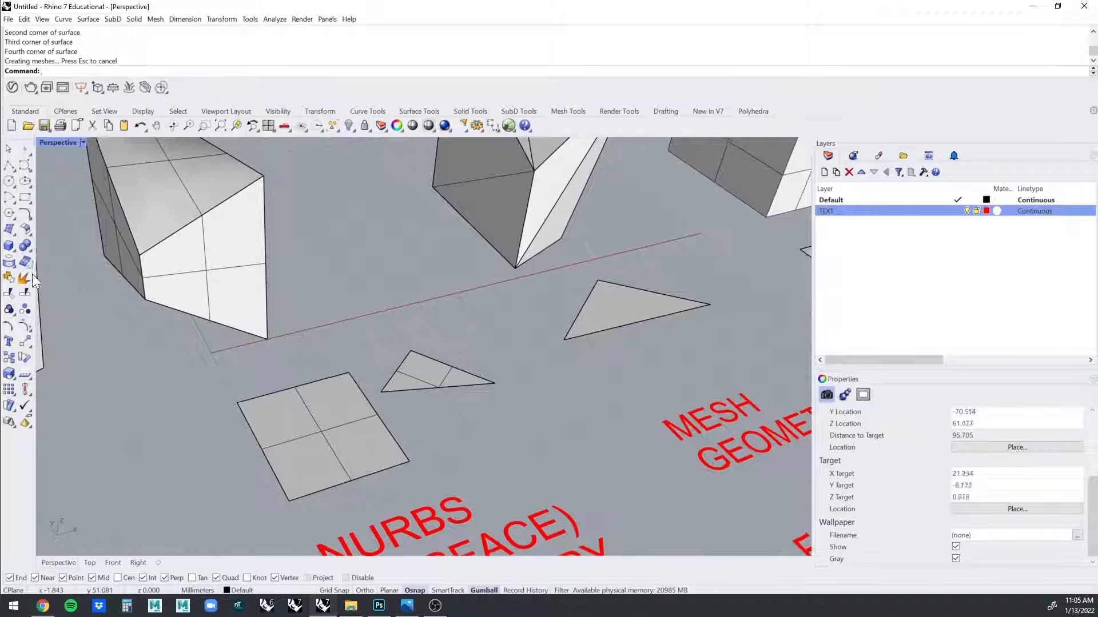
Turn on the control points of the new triangular NURBS surface.
scroll(459, 380, up, 3)
click(459, 380)
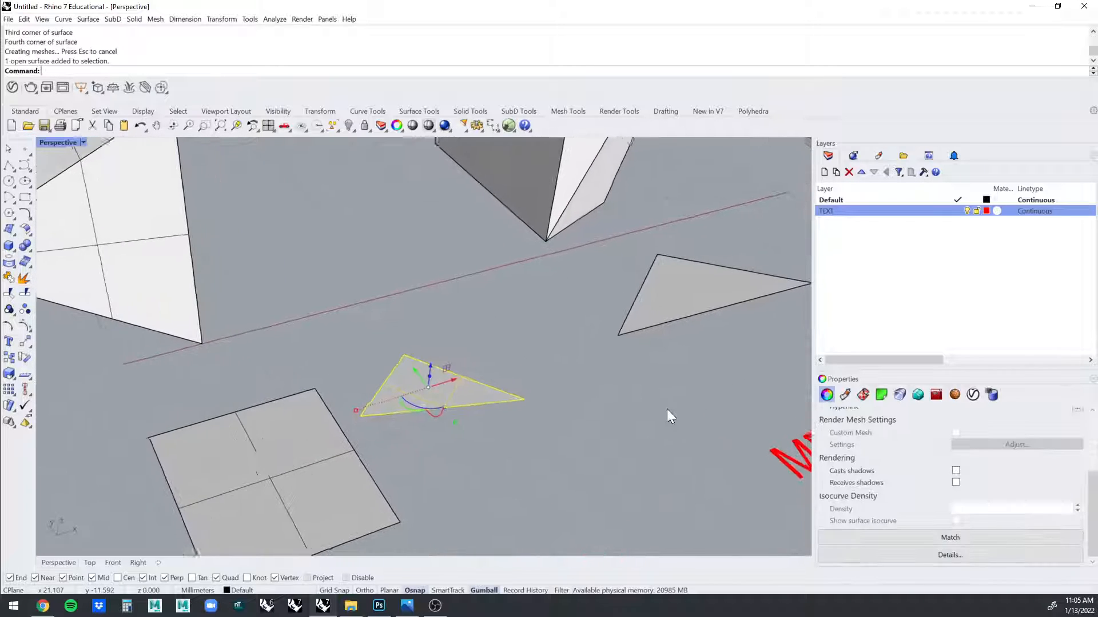
key(F10)
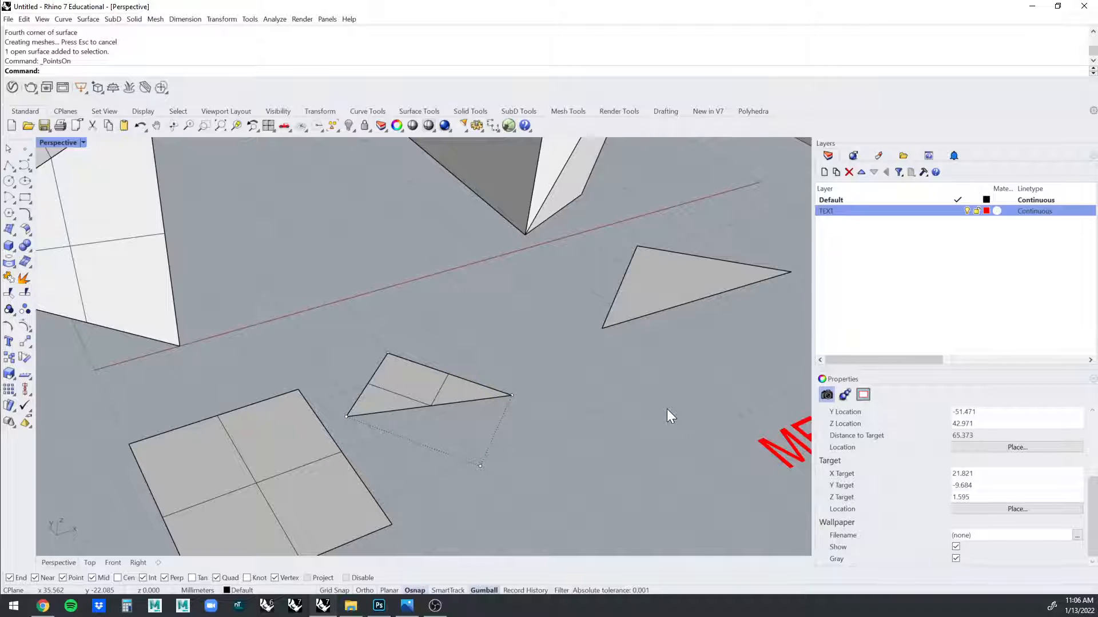
Draw a circle at the triangular NURBS surface's long edge and shift it inward so it overlaps the surface.
click(8, 181)
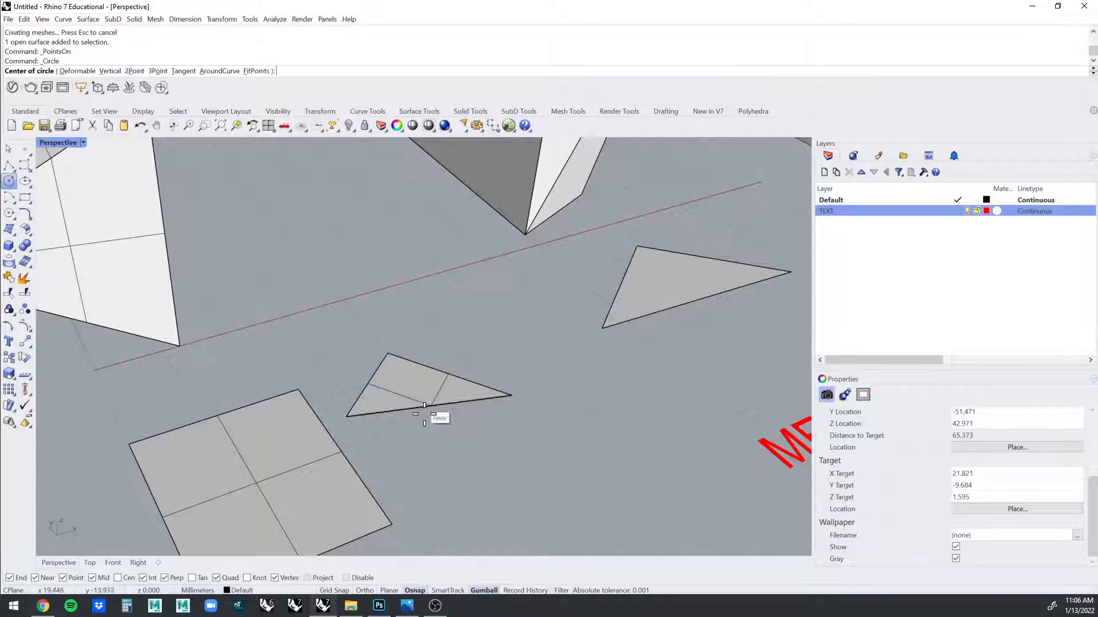
click(430, 422)
click(447, 433)
click(455, 435)
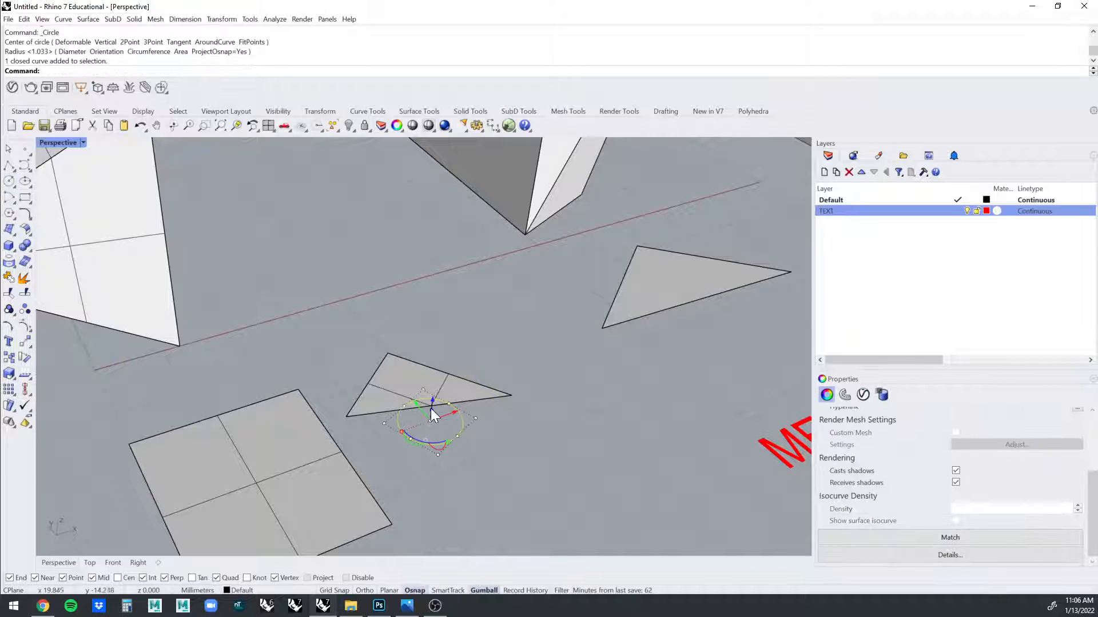
right_drag(434, 427, 460, 420)
drag(444, 411, 432, 390)
Trim away the part of the triangular NURBS surface inside the circle, using the circle as the cutting object.
click(483, 411)
click(483, 410)
text(trim)
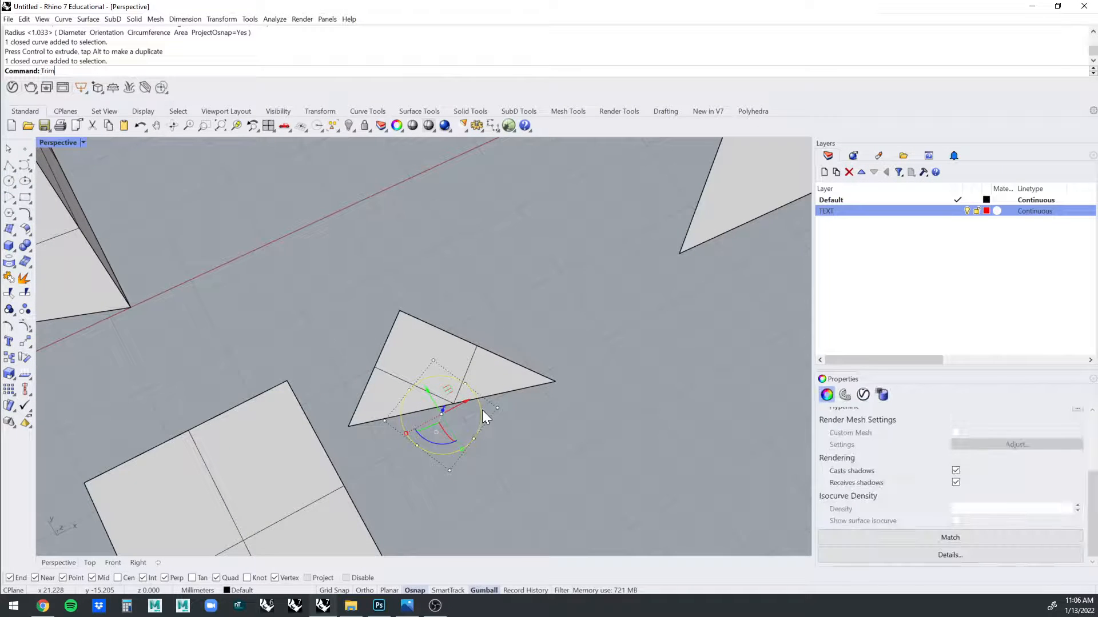
key(Return)
click(445, 404)
key(Return)
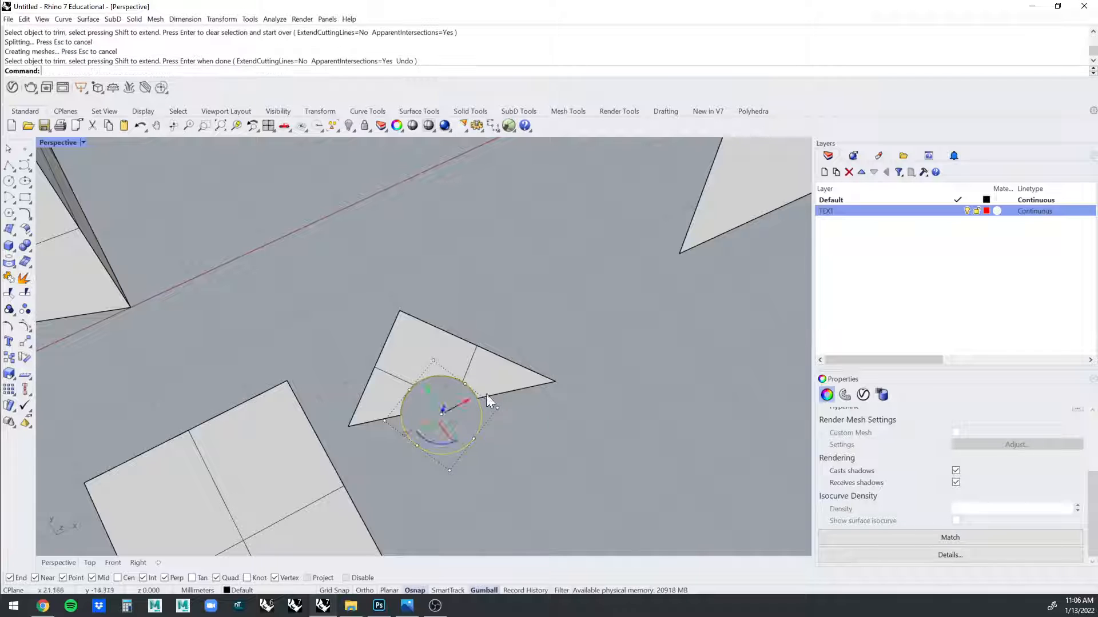
Display the control points of the trimmed triangular NURBS surface.
right_drag(557, 396, 475, 369)
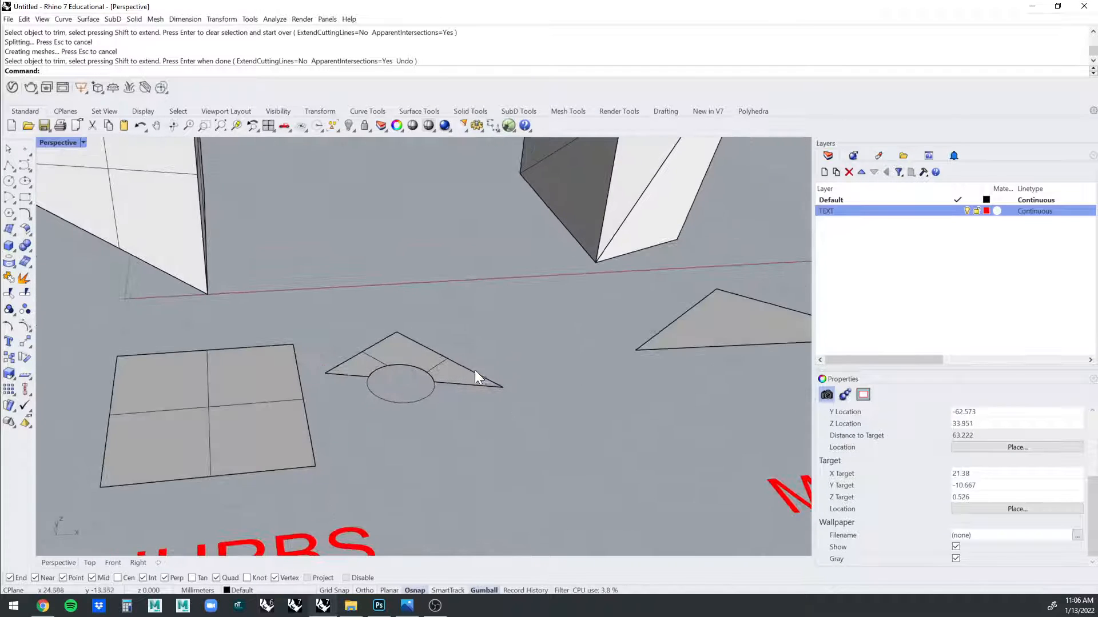
click(472, 369)
key(F10)
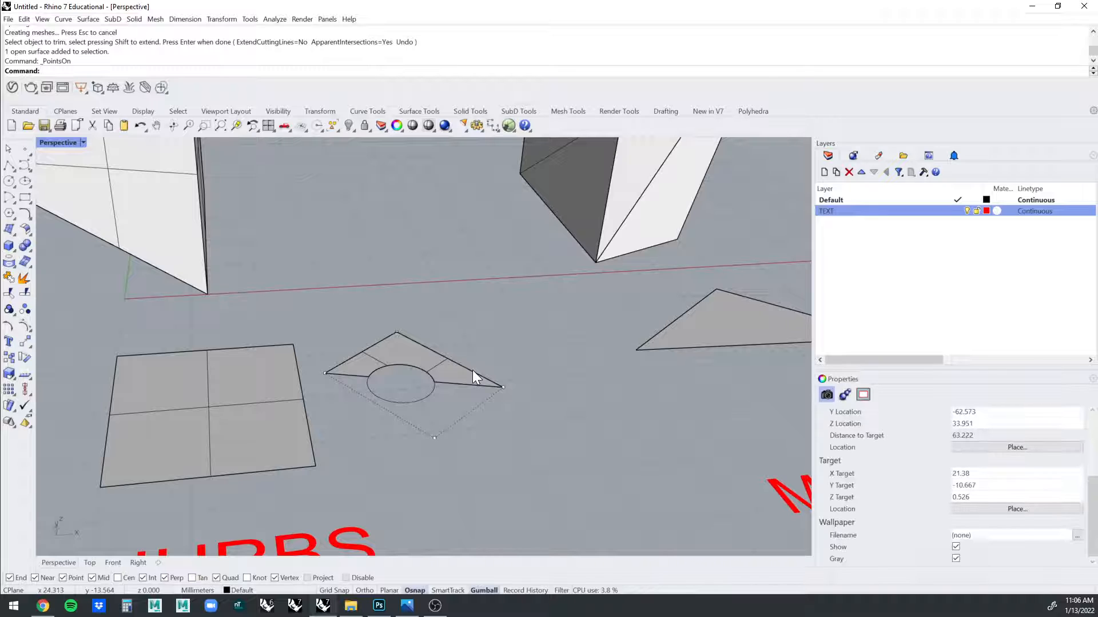
Move the cutting circle over to the long edge of the mesh triangle so that it overlaps the face.
click(448, 393)
right_drag(452, 400, 605, 362)
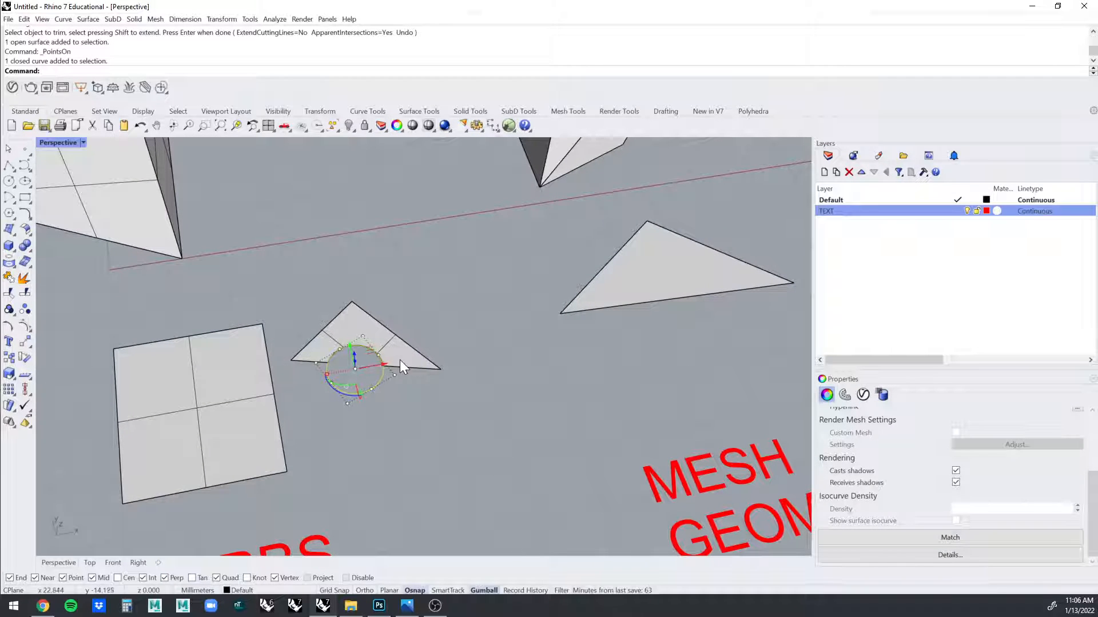
drag(385, 364, 698, 343)
drag(677, 296, 679, 275)
Examine the mesh triangle's control points against the overlapping circle and hide them again.
right_drag(694, 334, 537, 287)
click(536, 287)
key(F10)
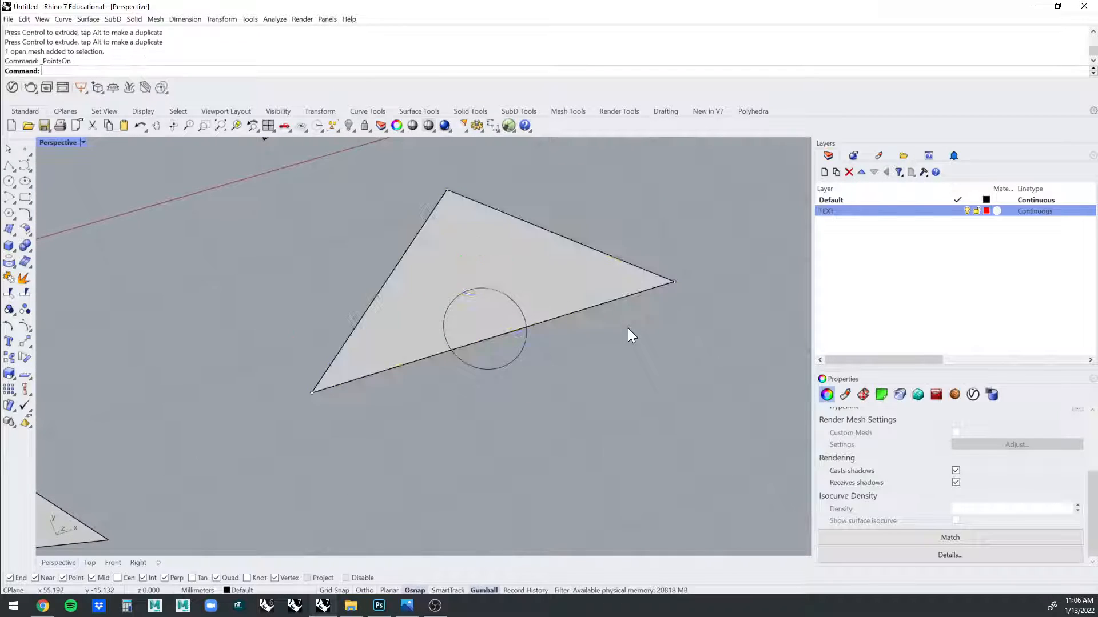
key(Escape)
key(F10)
key(Escape)
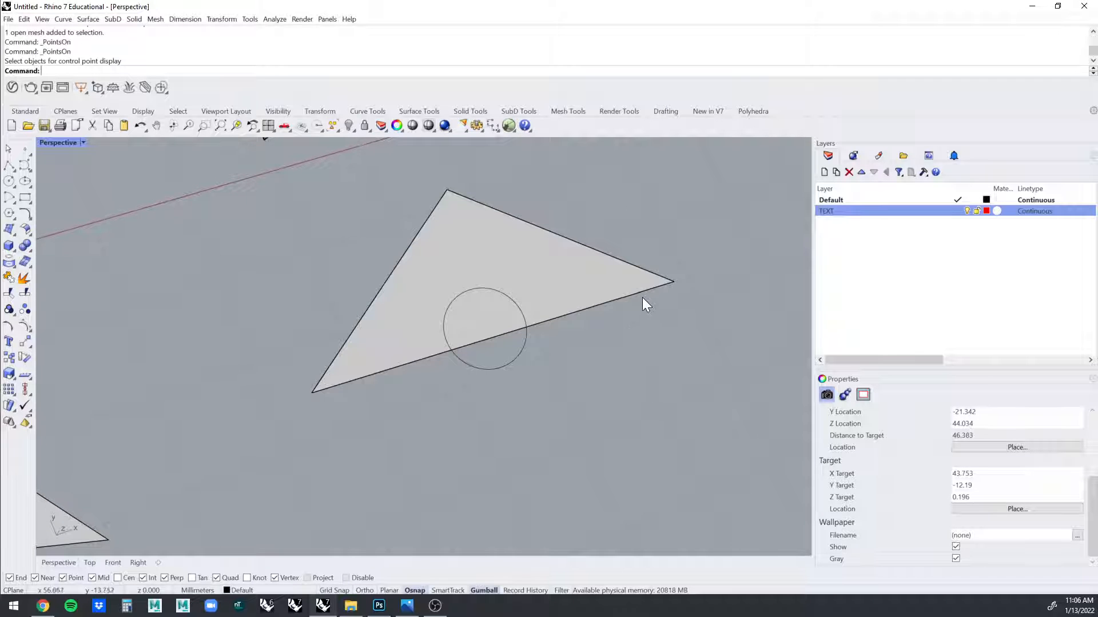
Turn on the mesh triangle's control points and raise the corner vertex nearest the SubD box vertically.
right_drag(643, 305, 640, 351)
click(637, 347)
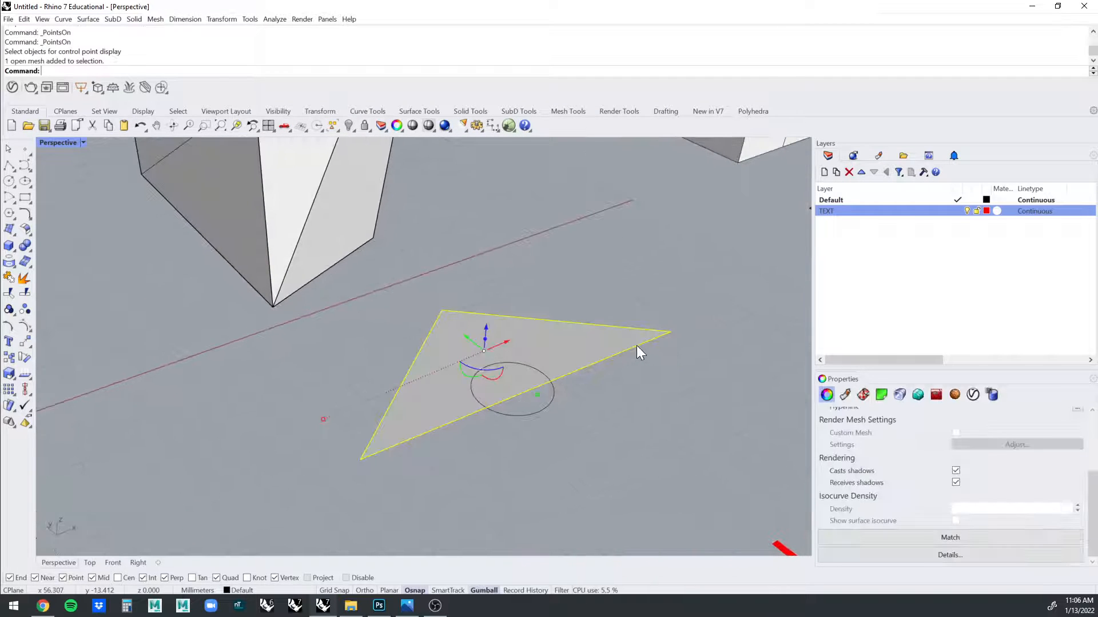
key(F10)
click(670, 332)
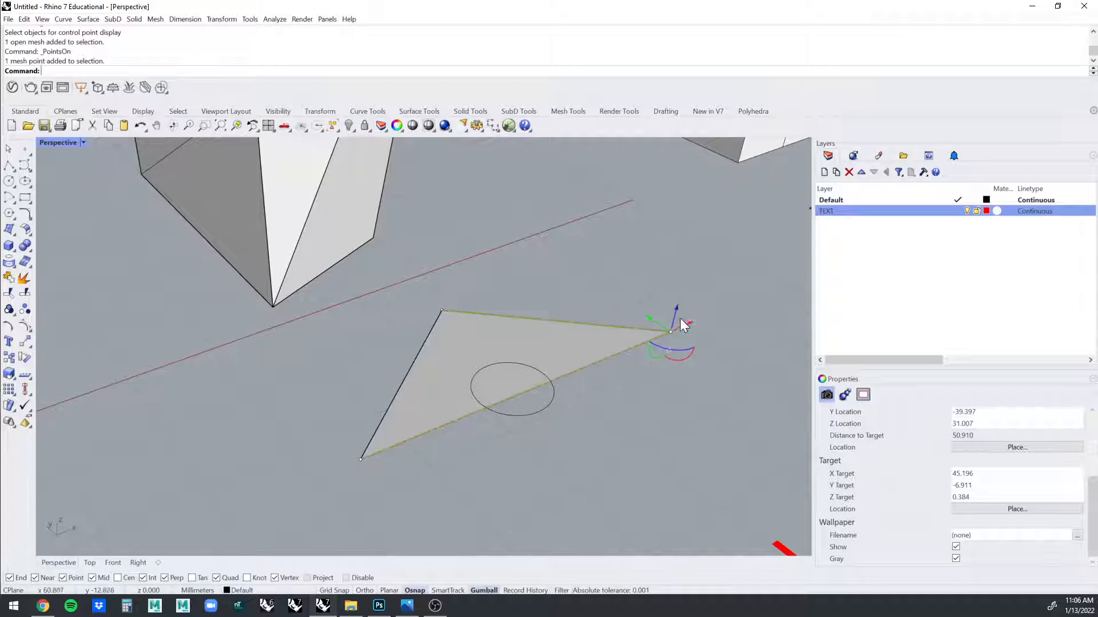
right_drag(670, 332, 699, 374)
drag(700, 374, 697, 301)
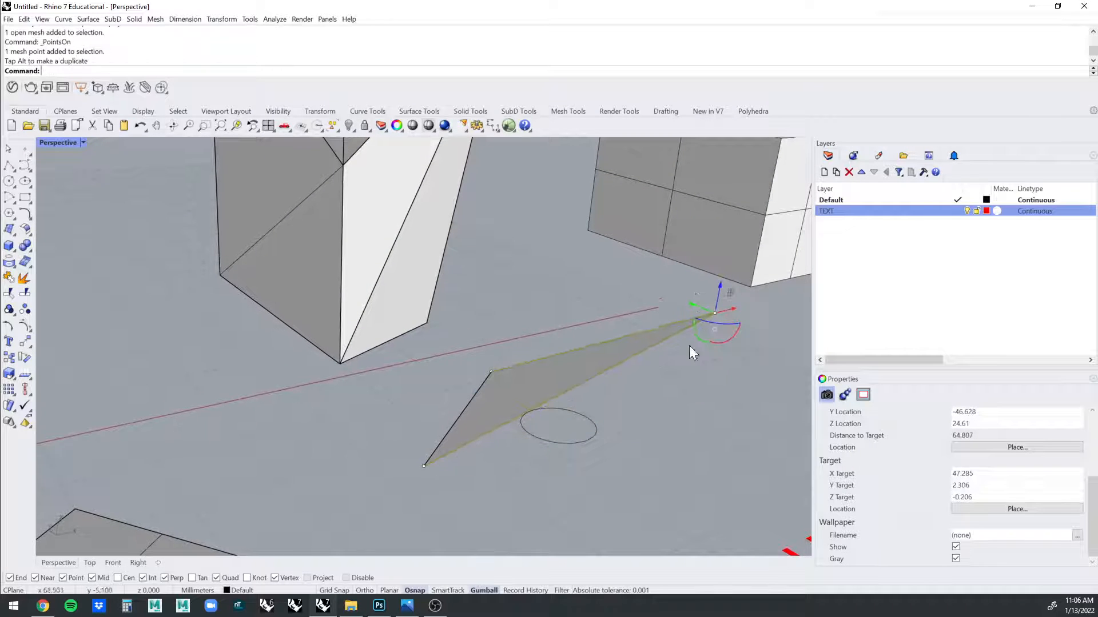
right_drag(688, 346, 531, 389)
key(Escape)
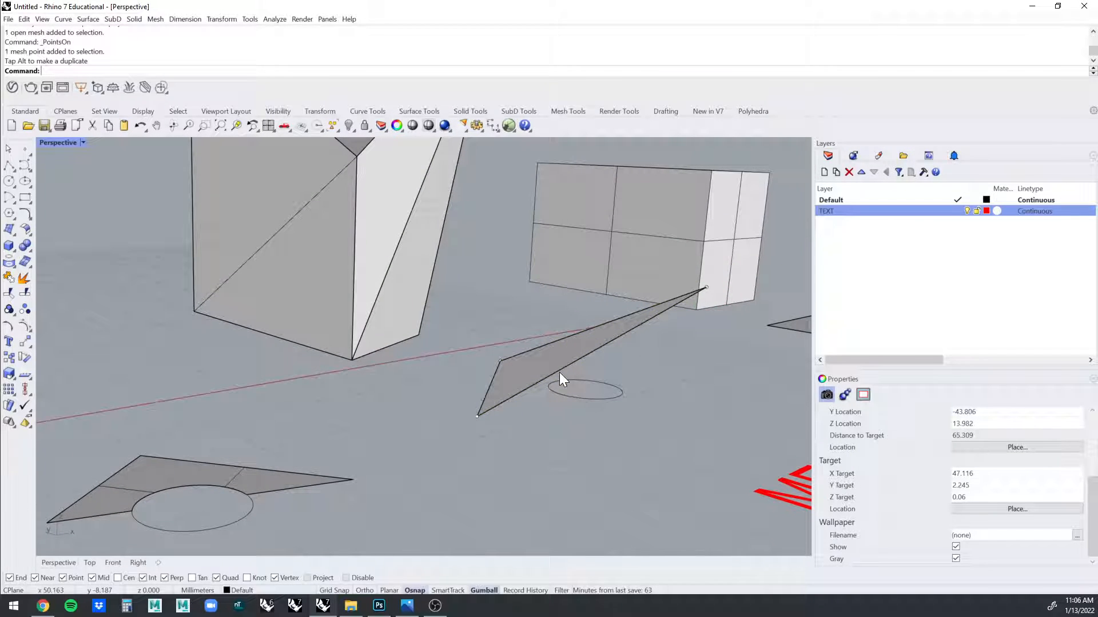
Turn on the trimmed NURBS triangle's control points and raise the corner nearest the mesh triangle by about 7.3 mm.
click(320, 478)
key(F10)
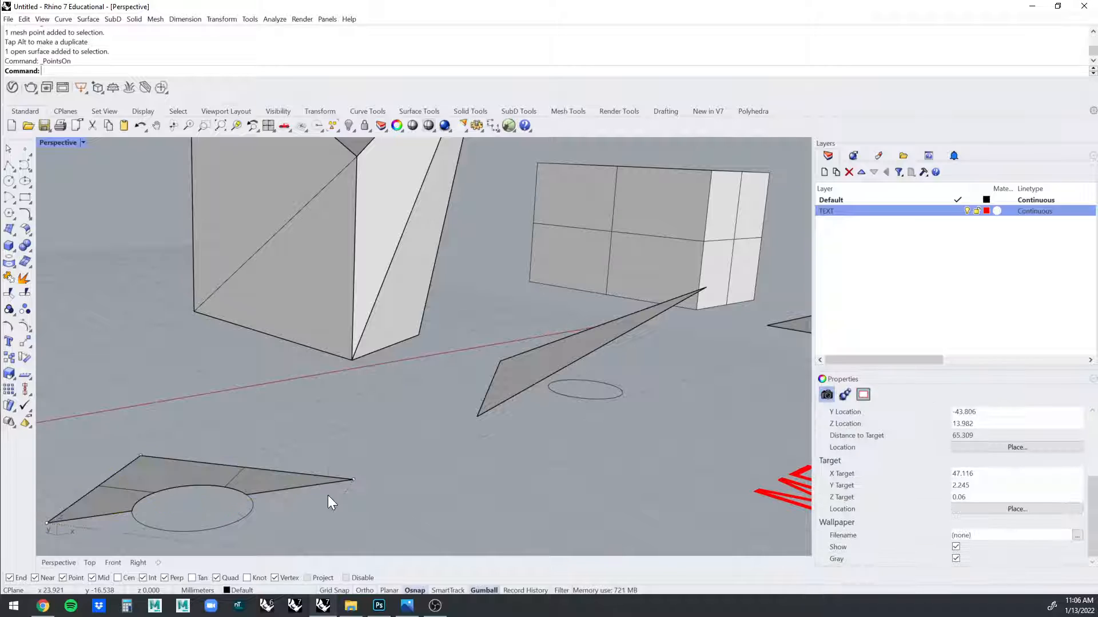
click(353, 479)
drag(353, 452, 366, 372)
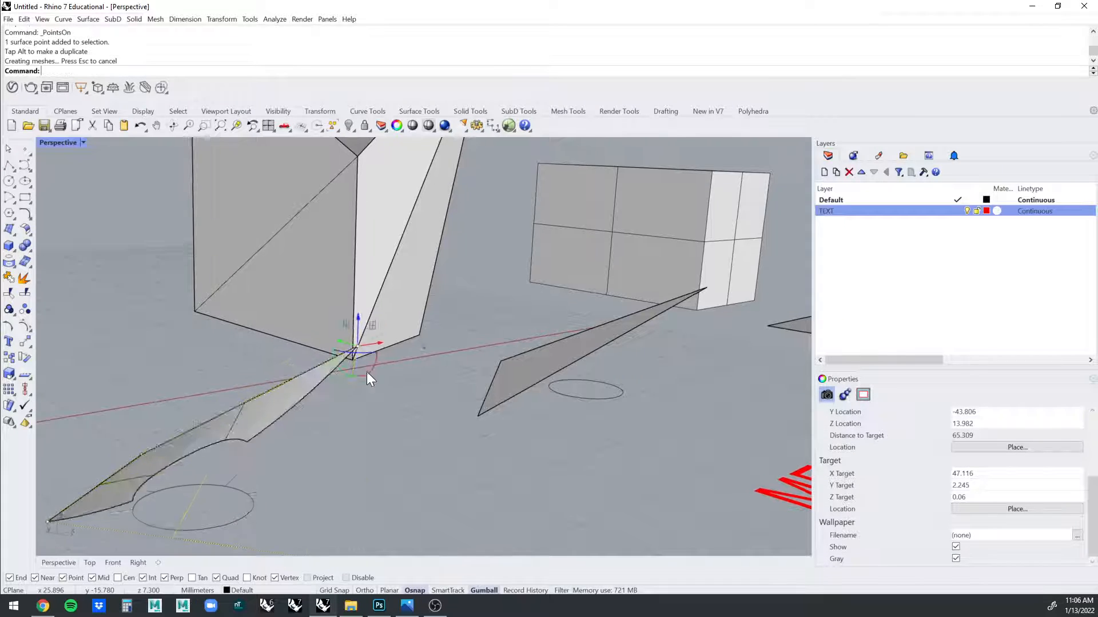
right_drag(365, 371, 201, 341)
scroll(247, 409, down, 4)
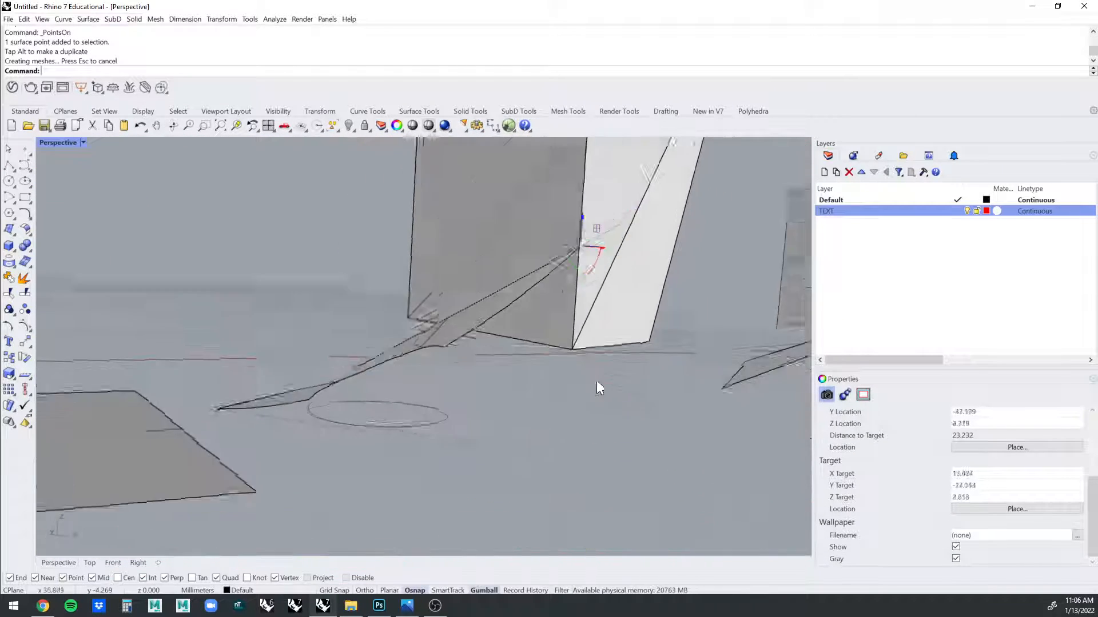
Undo the vertical corner moves on the trimmed NURBS triangle and the mesh triangle.
scroll(598, 384, down, 3)
key(ctrl+z)
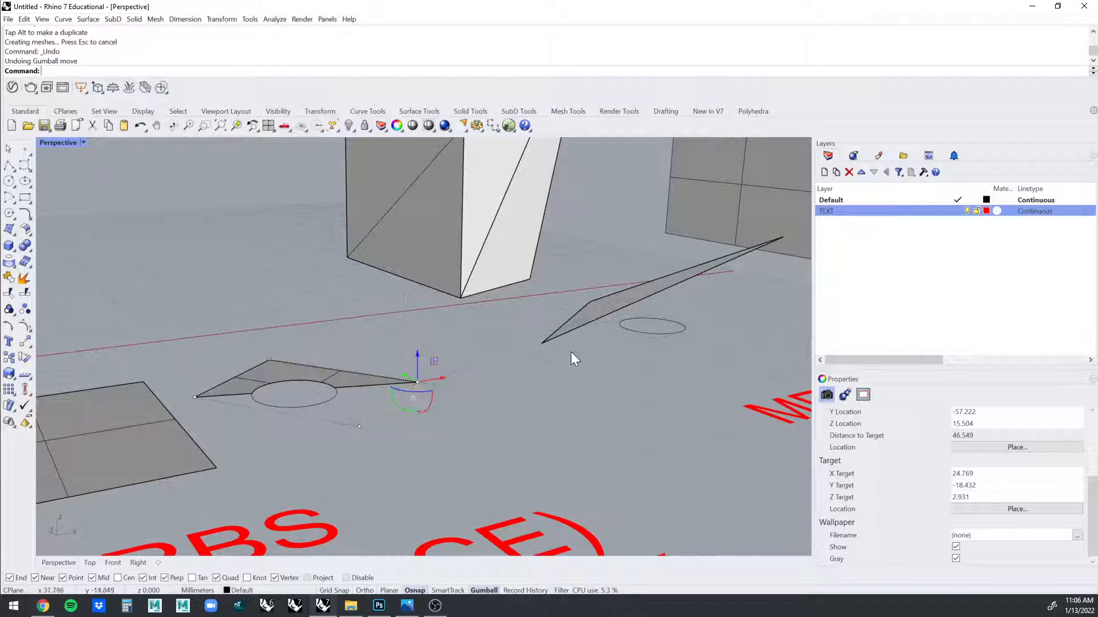
key(ctrl+z)
Try to trim the mesh triangle with the circle overlapping its long edge.
right_drag(699, 264, 496, 419)
click(489, 405)
scroll(489, 405, up, 3)
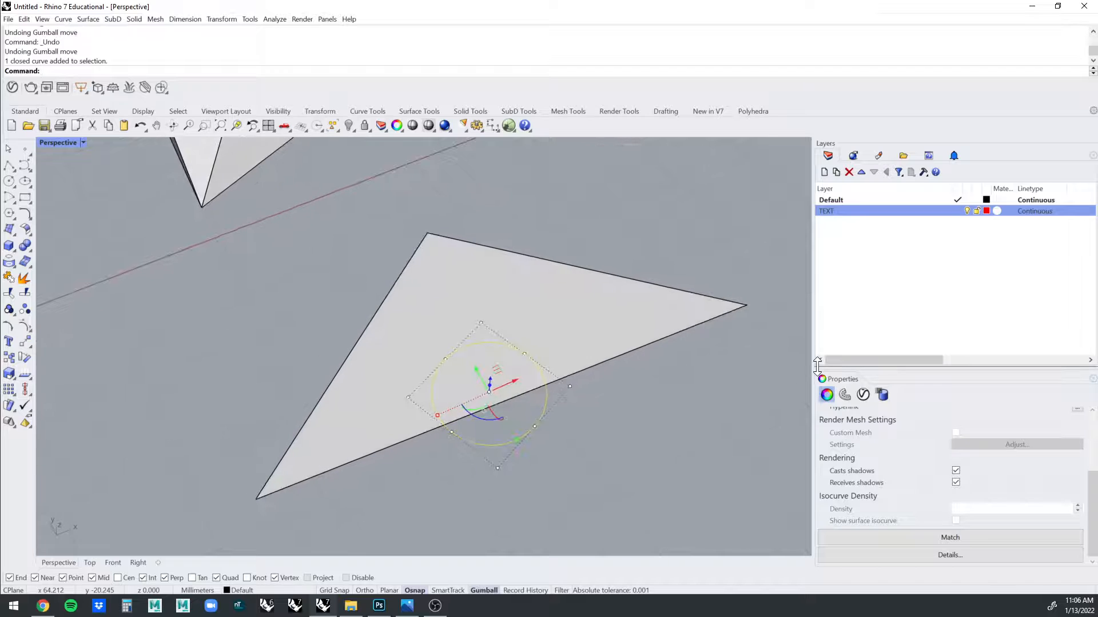
text(trim)
key(Return)
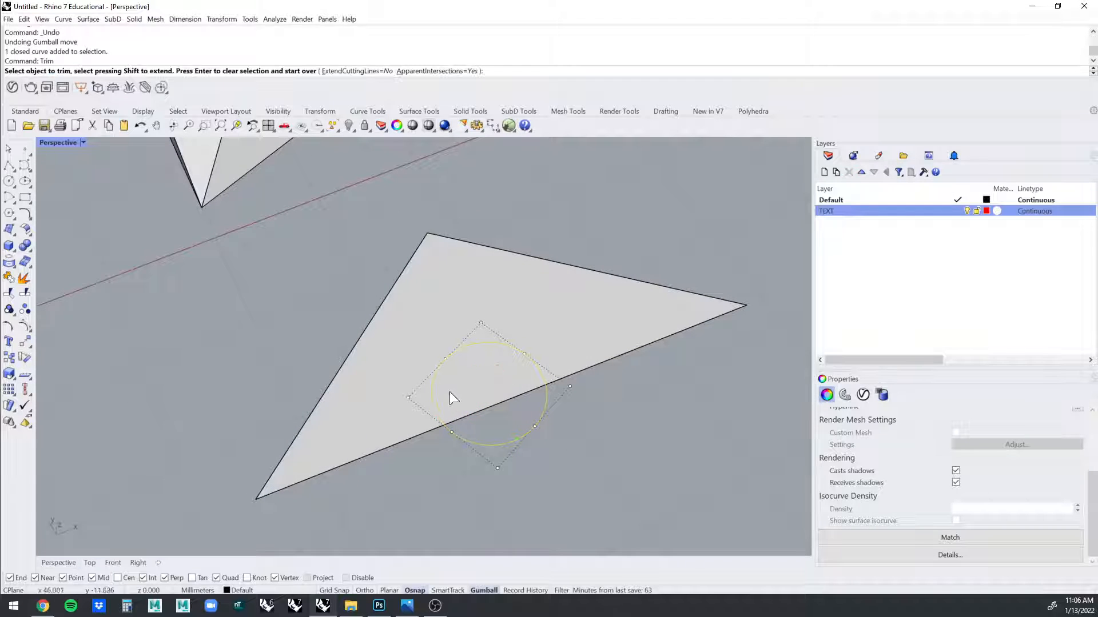
click(505, 399)
key(Escape)
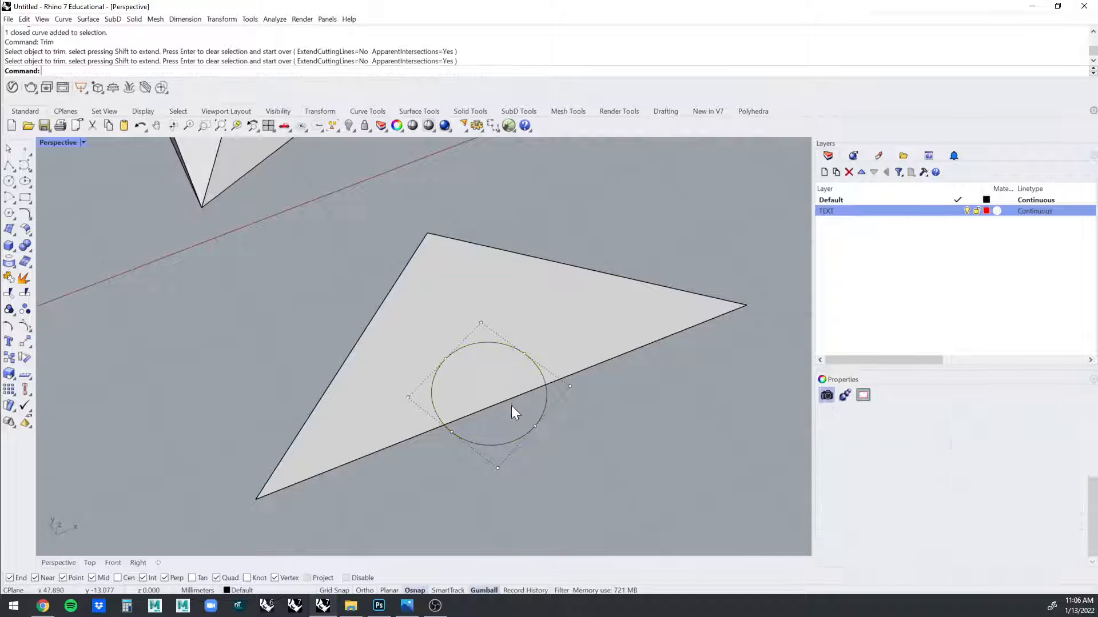
Examine the circle overlapping the mesh triangle's long edge and the triangle's single face.
click(530, 430)
scroll(578, 428, down, 3)
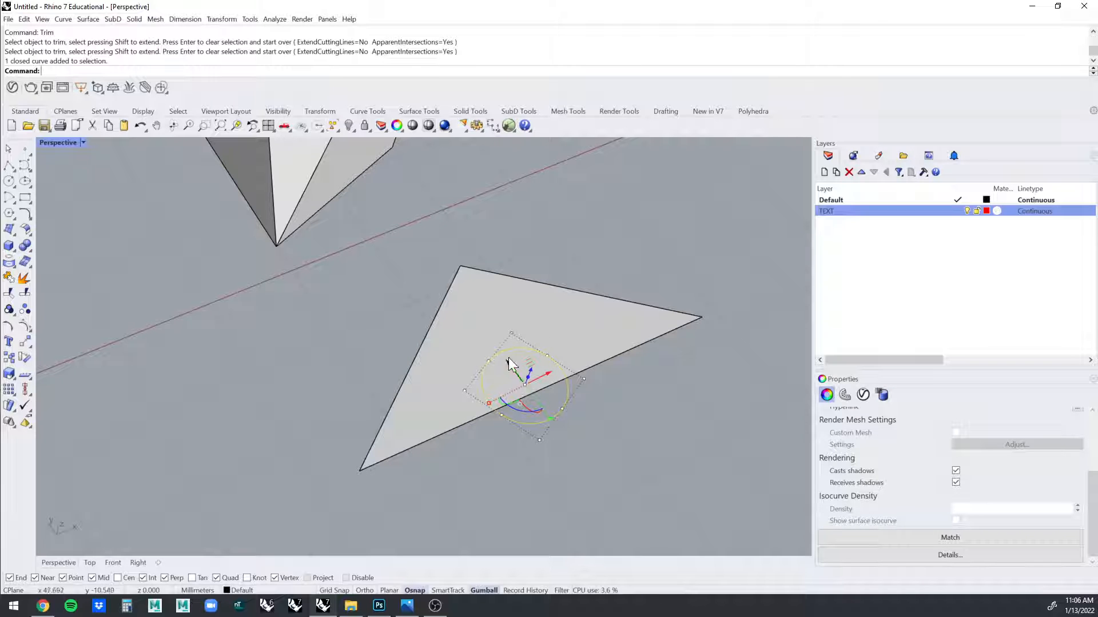
right_drag(567, 366, 514, 402)
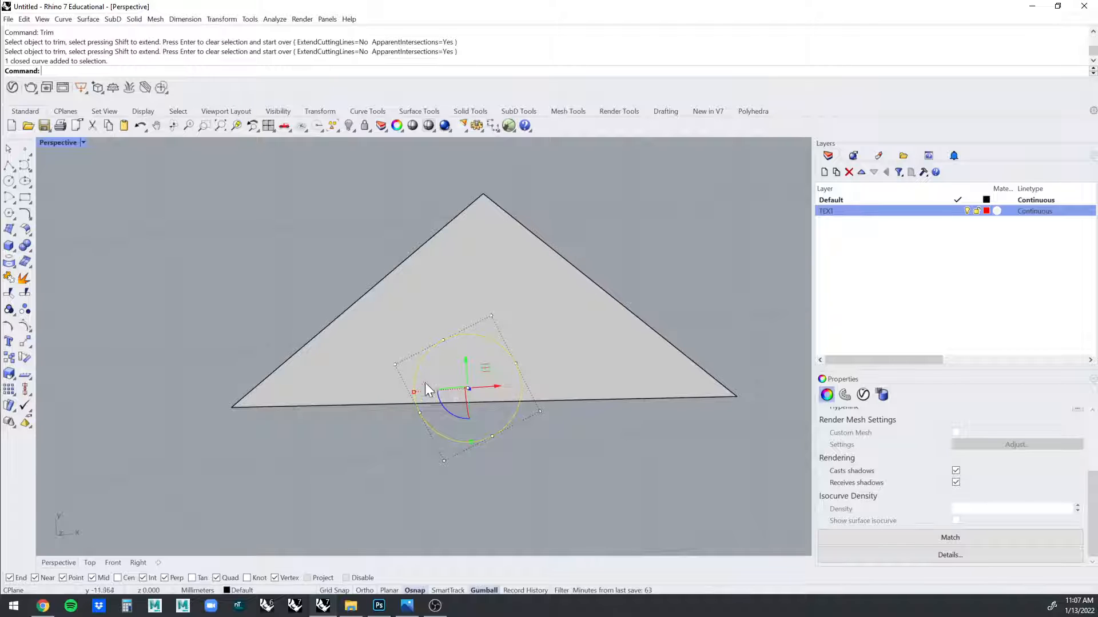
right_drag(424, 383, 588, 391)
click(534, 345)
scroll(588, 391, down, 3)
scroll(587, 391, down, 4)
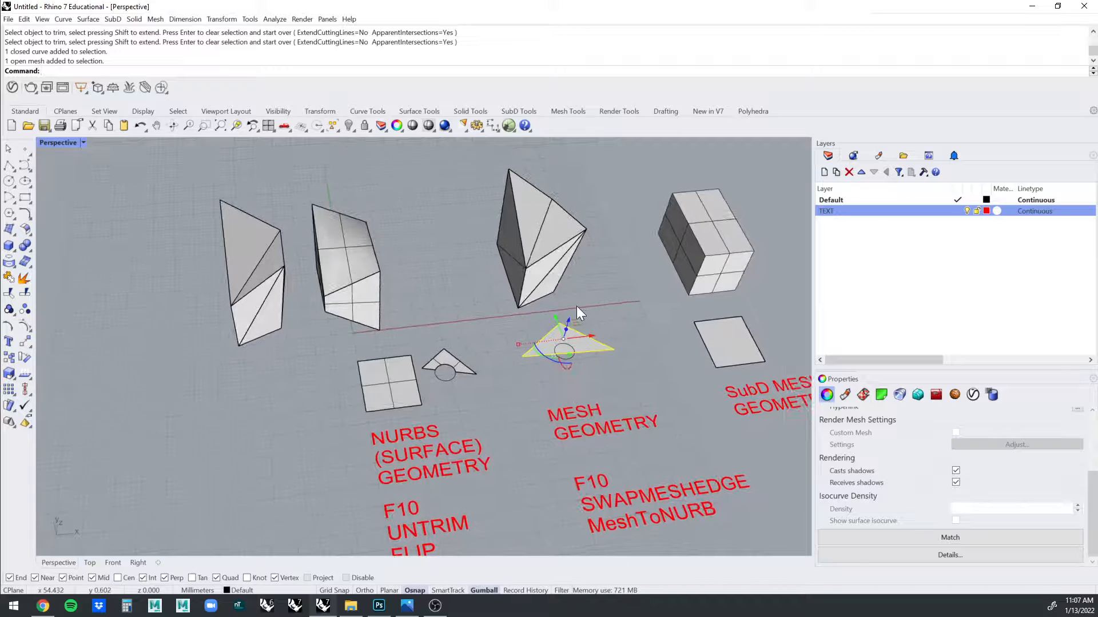
Create a polygon mesh from the trimmed NURBS triangle with the Mesh command, using the simple controls.
scroll(577, 307, up, 8)
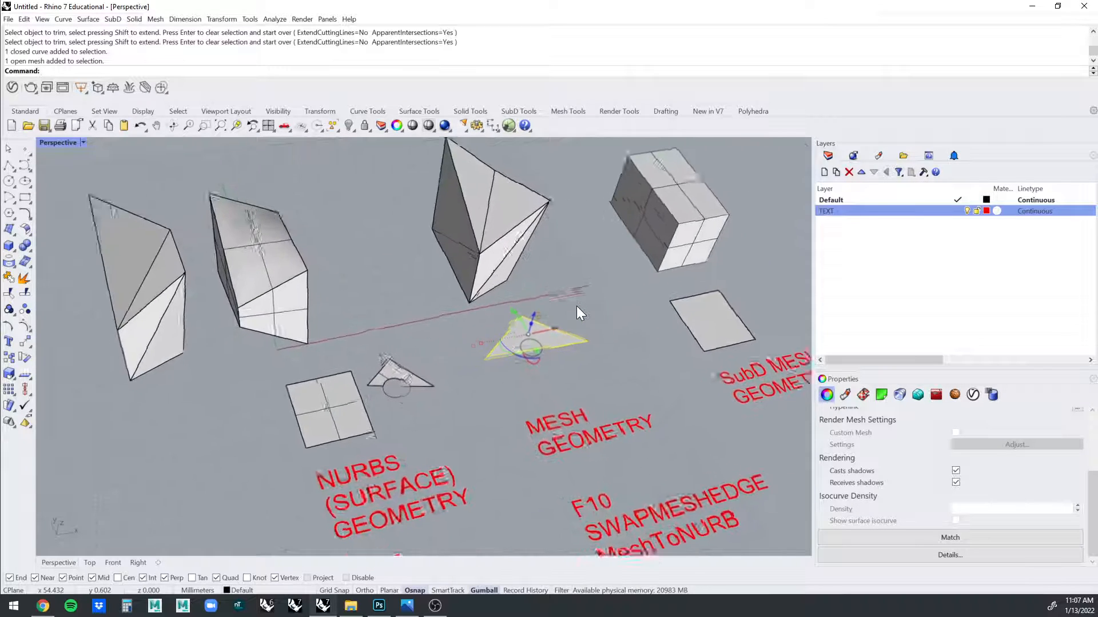
click(462, 379)
scroll(585, 362, down, 2)
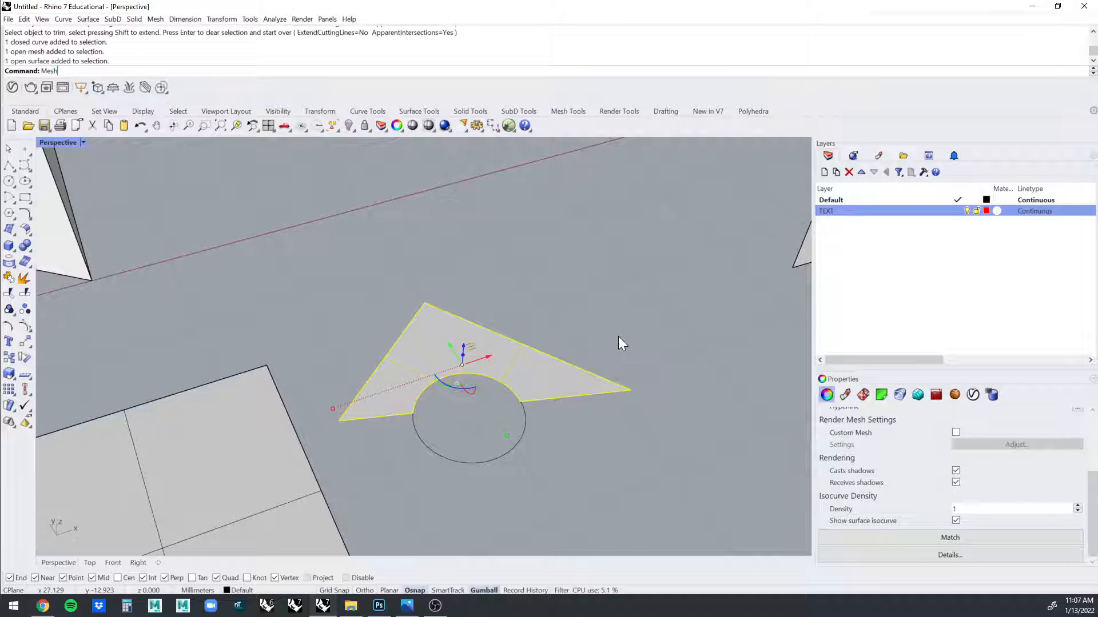
key(Return)
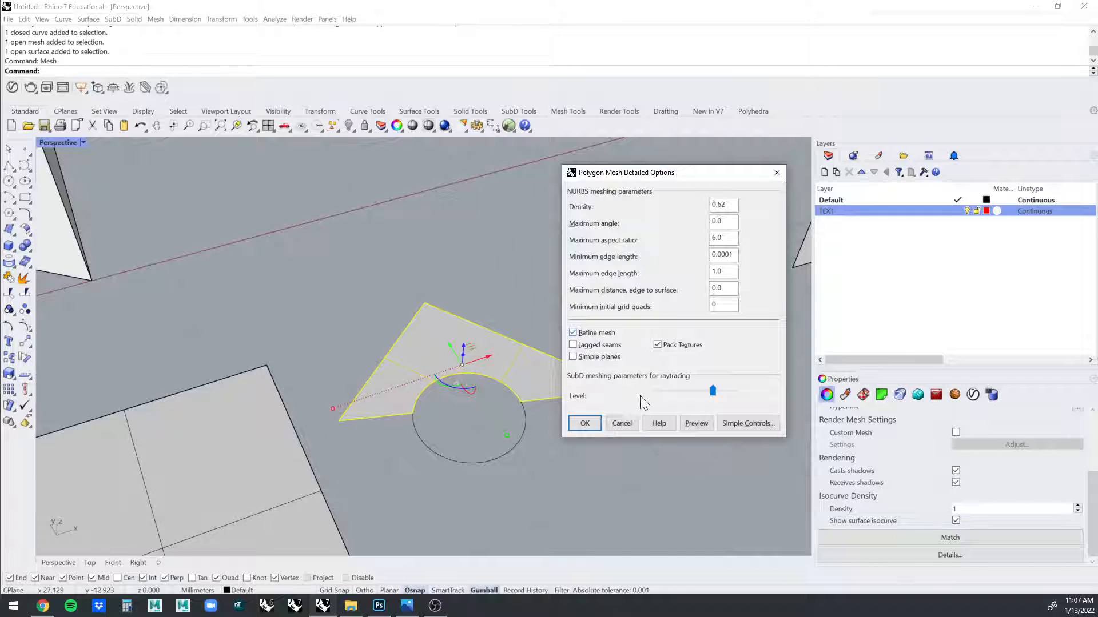
click(747, 424)
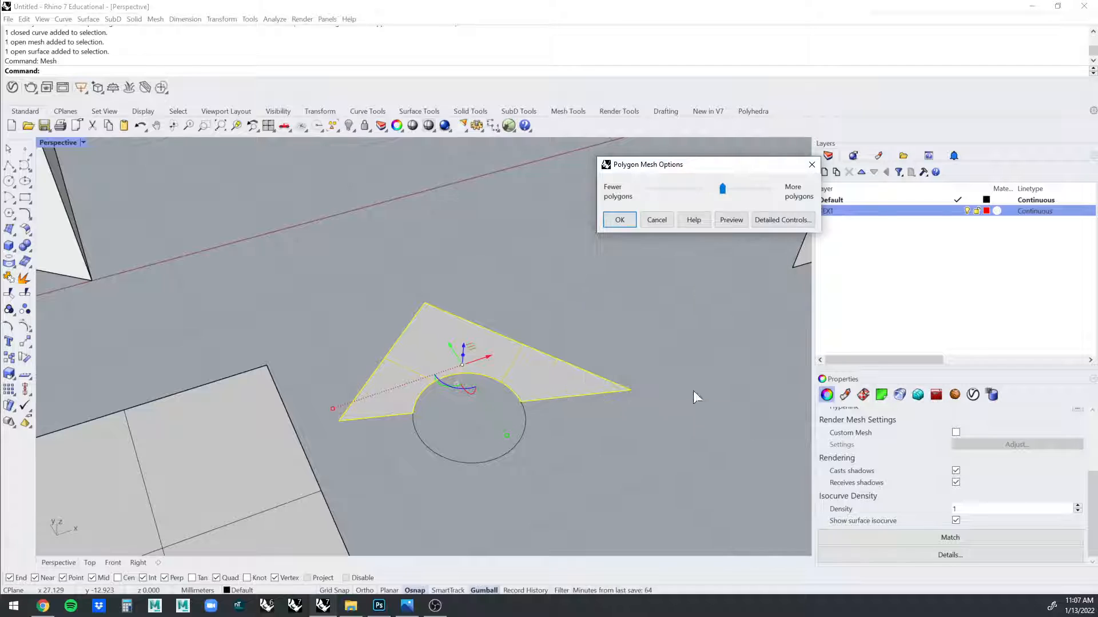
click(619, 220)
Examine how the new mesh's straight segments follow the circular cut compared with the smooth surface edge.
right_drag(499, 336, 493, 389)
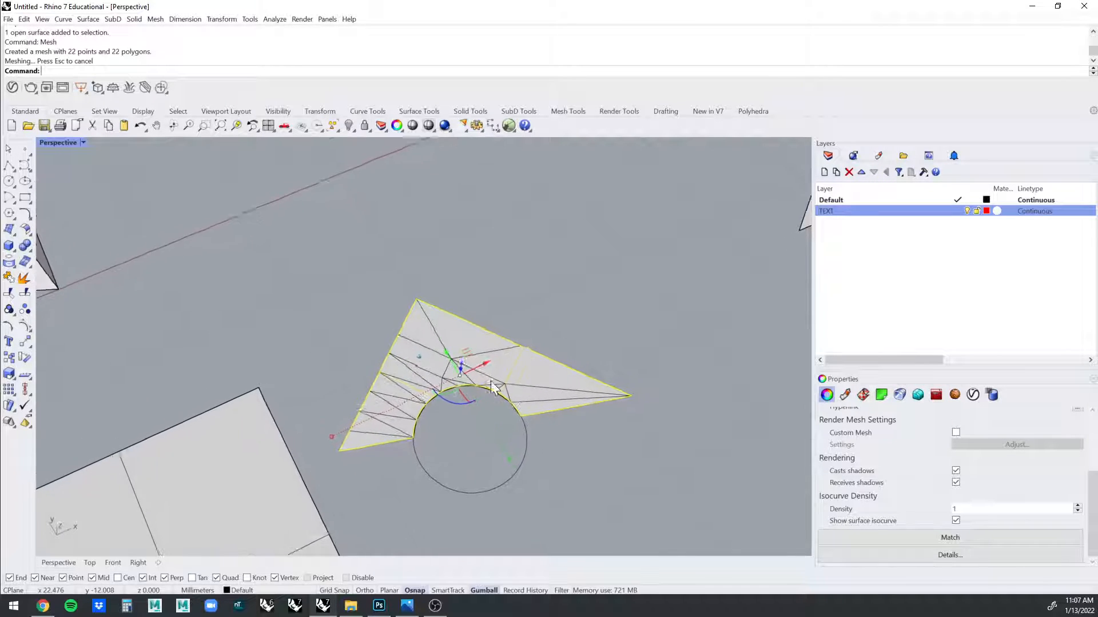
scroll(427, 534, up, 2)
key(Escape)
scroll(485, 454, up, 6)
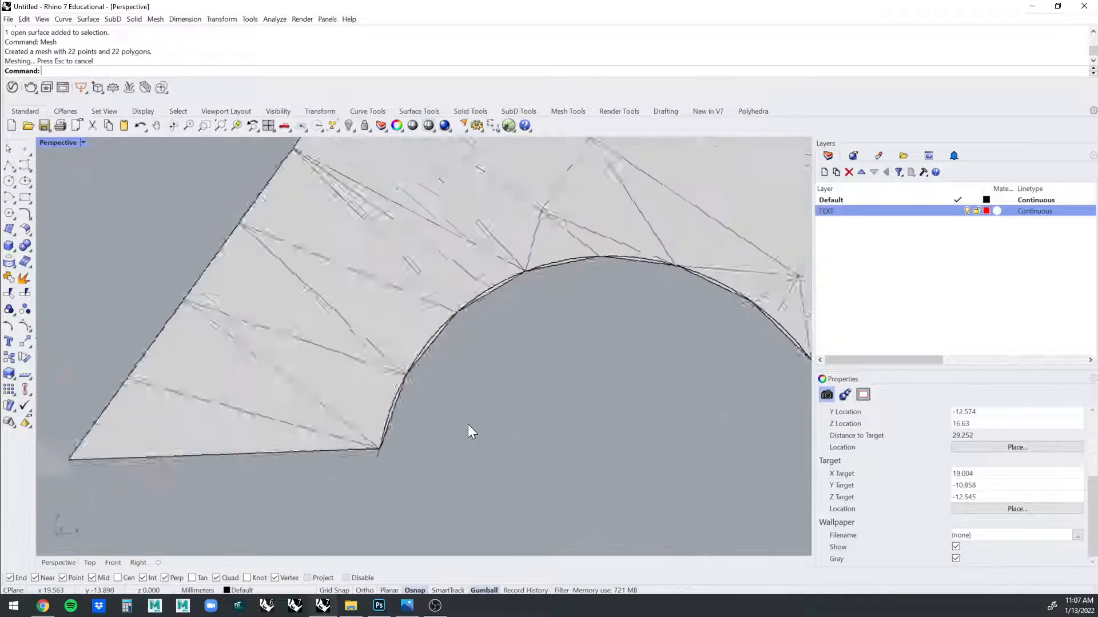
scroll(467, 424, down, 6)
right_drag(468, 424, 425, 369)
scroll(425, 369, up, 6)
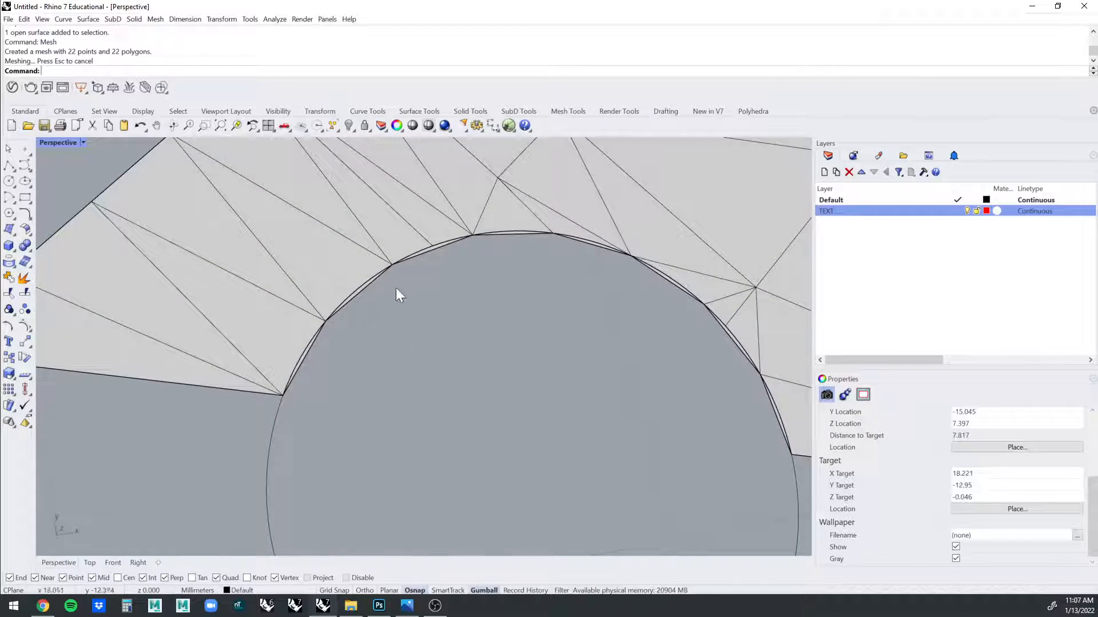
right_drag(702, 268, 619, 330)
scroll(669, 399, up, 4)
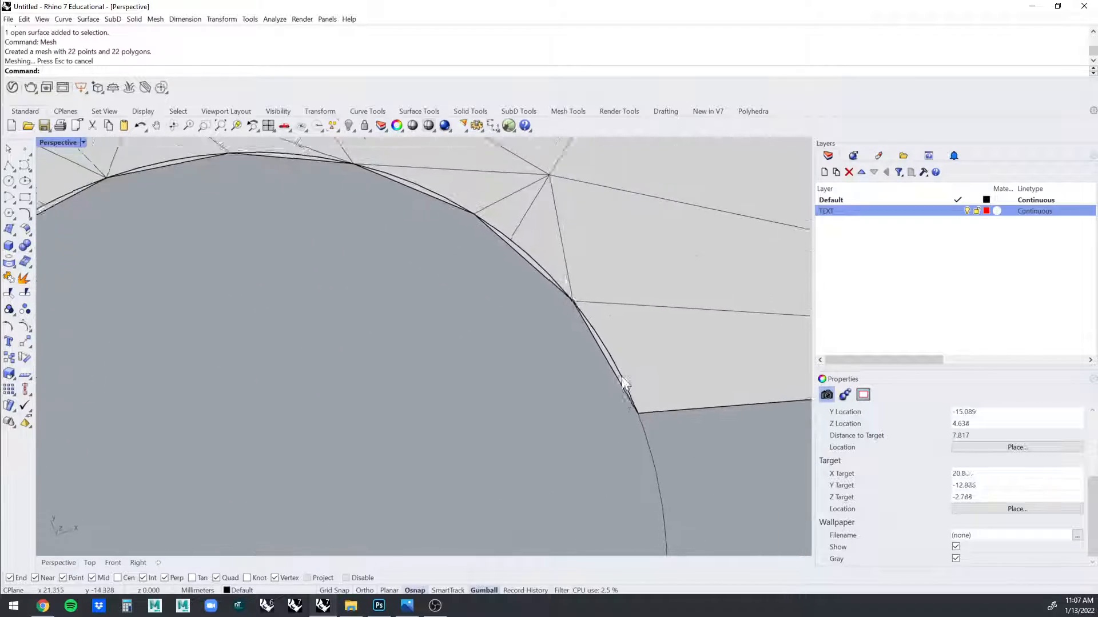
scroll(624, 384, down, 4)
Move the original trimmed NURBS surface away from the new mesh and delete it.
click(549, 330)
scroll(548, 331, down, 1)
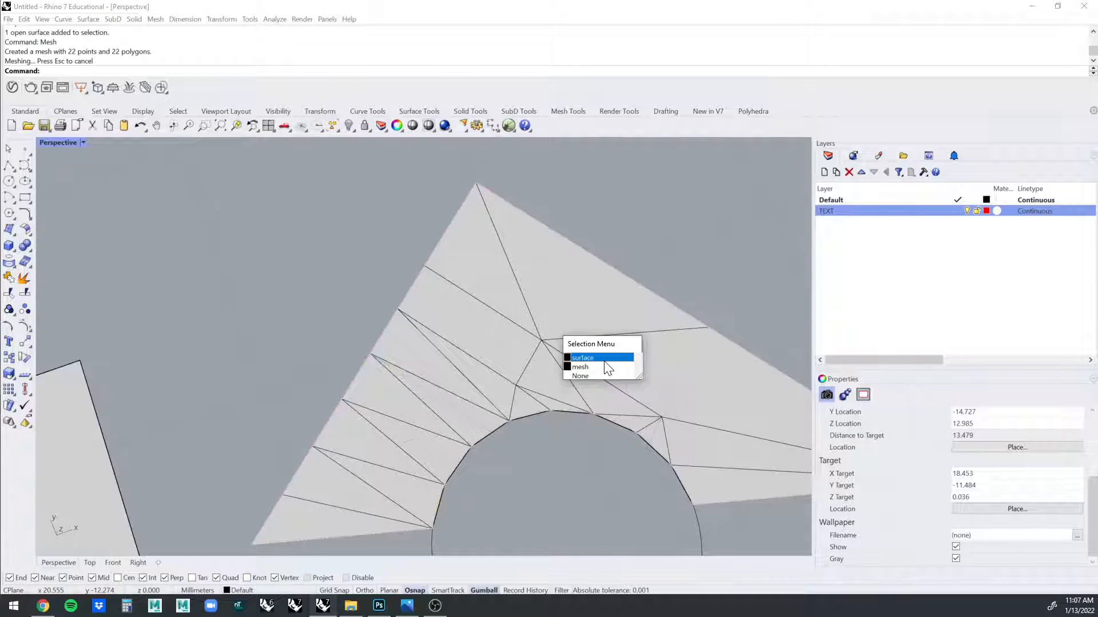
click(589, 358)
drag(567, 373, 557, 403)
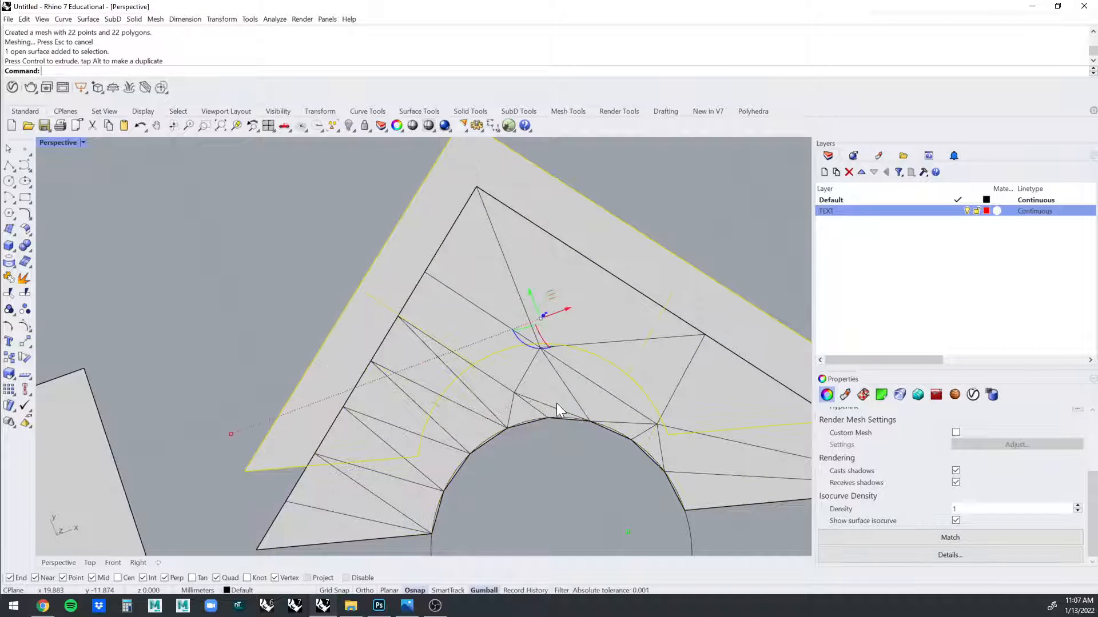
click(534, 495)
click(567, 211)
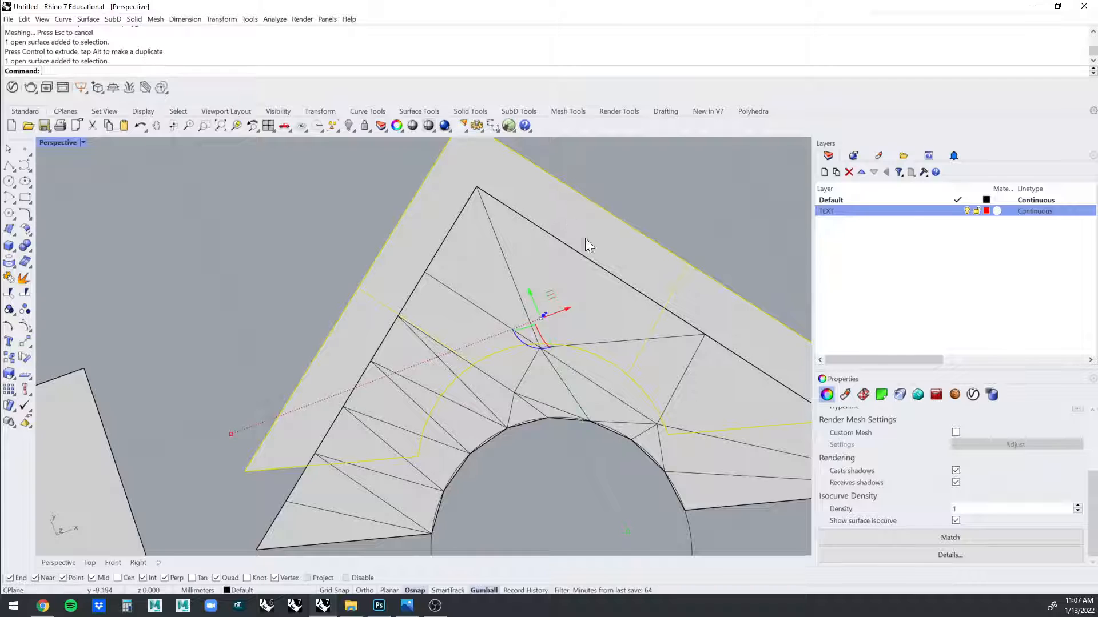
key(Delete)
Delete the cutting circle left beside the new mesh.
shift+right_drag(627, 292, 503, 143)
click(454, 509)
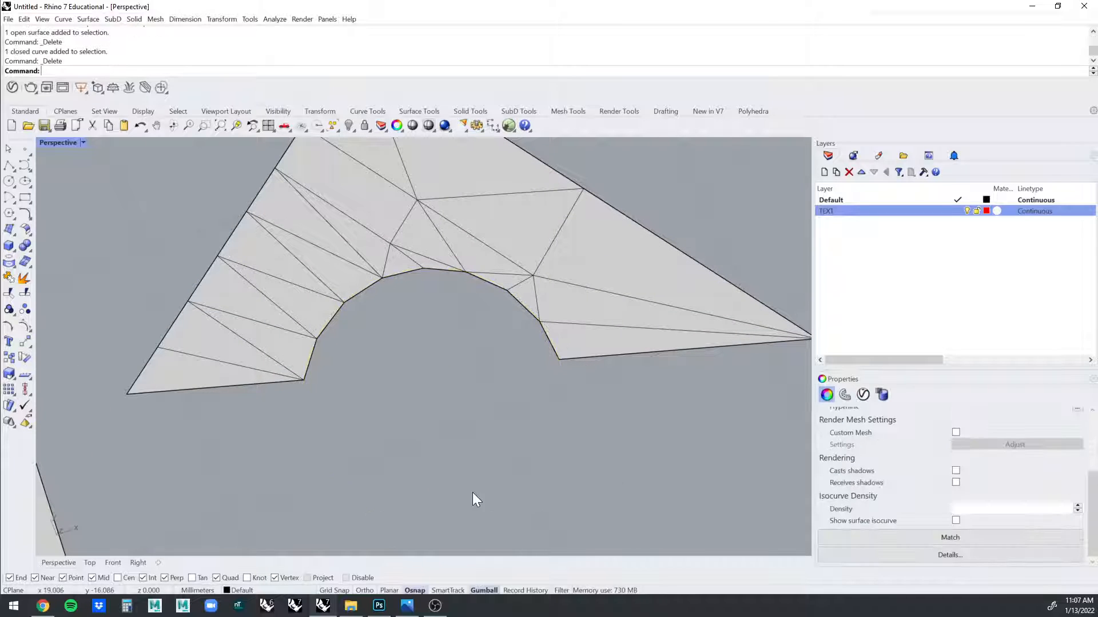
key(Delete)
Inspect the triangulated faces and faceted arc of the mesh made from the trimmed triangle.
scroll(268, 451, up, 5)
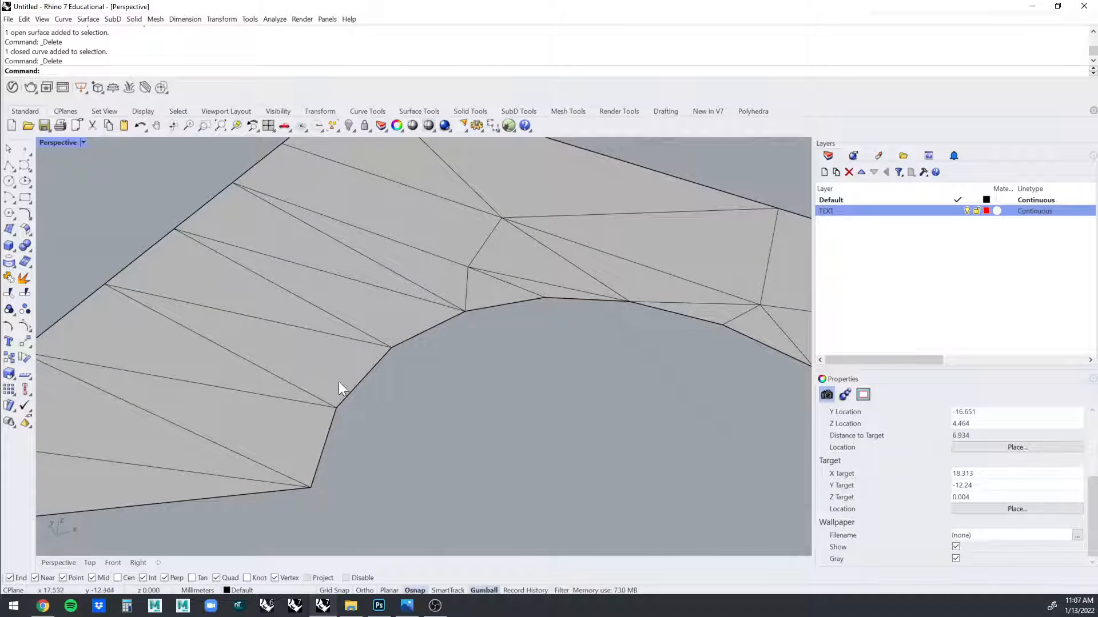
scroll(558, 276, down, 5)
right_drag(659, 343, 436, 331)
scroll(436, 331, up, 2)
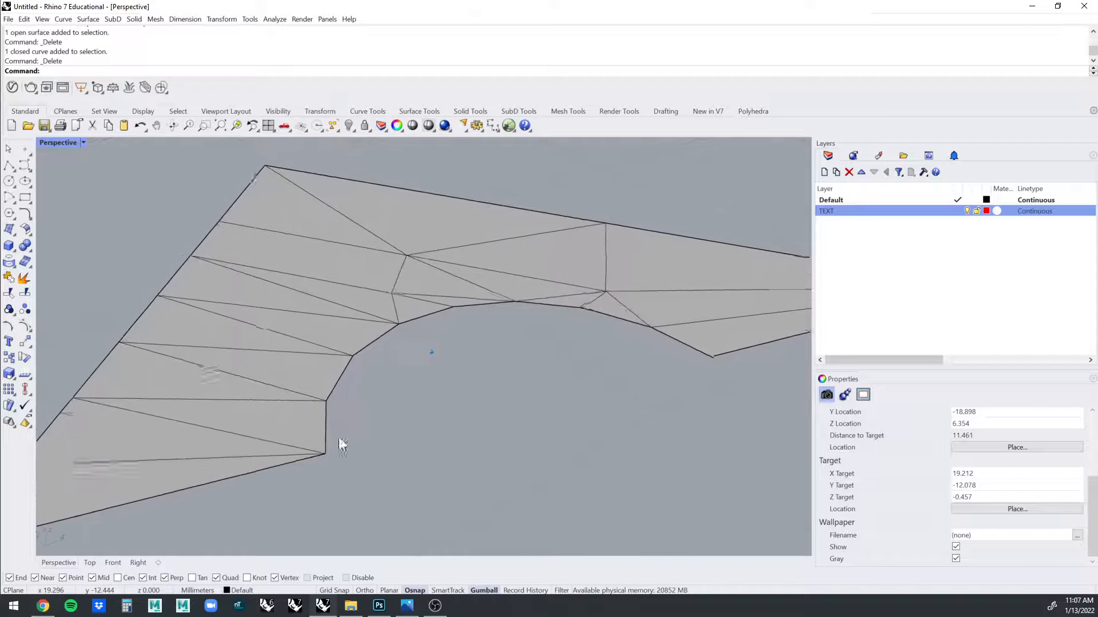
scroll(656, 342, down, 2)
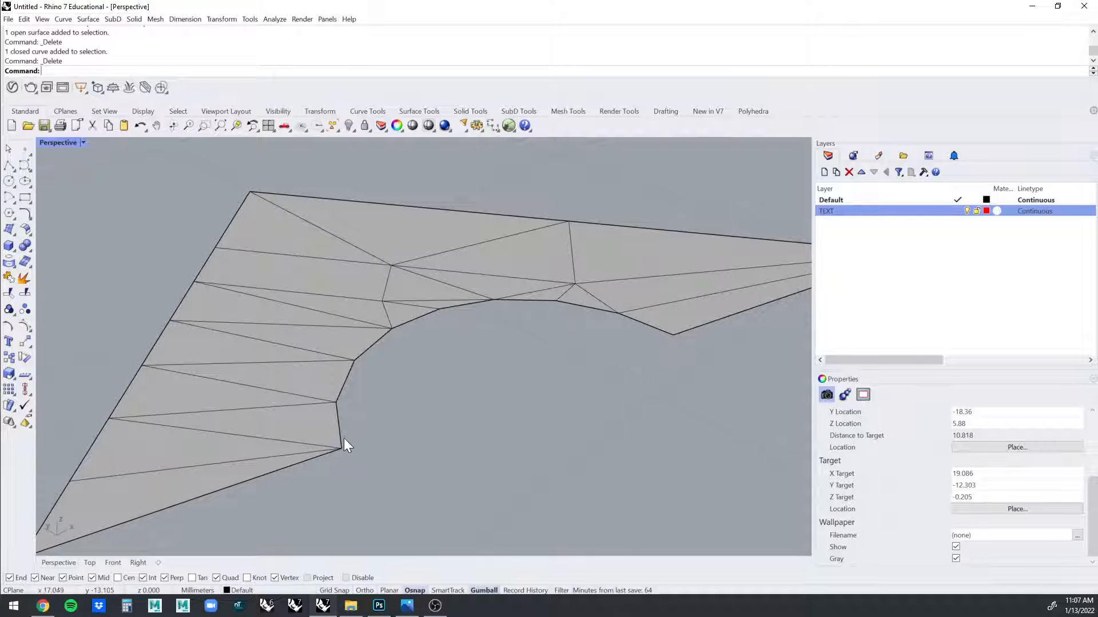
scroll(508, 323, down, 5)
scroll(666, 359, up, 4)
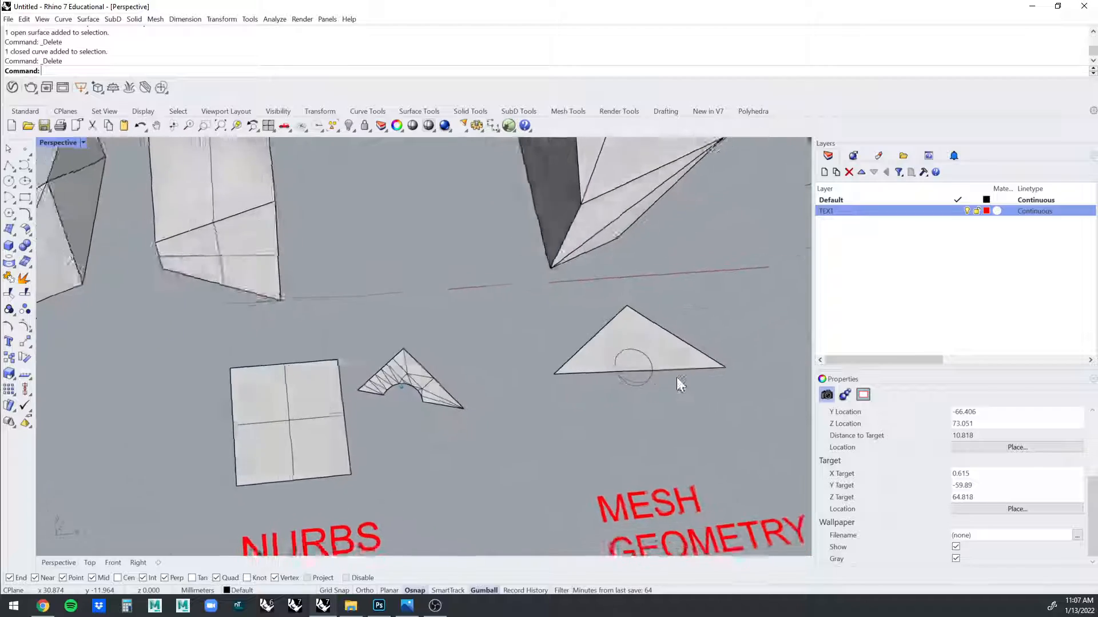
Compare the new triangulated mesh with the single-face mesh triangle and its overlapping circle.
click(405, 403)
scroll(497, 417, up, 3)
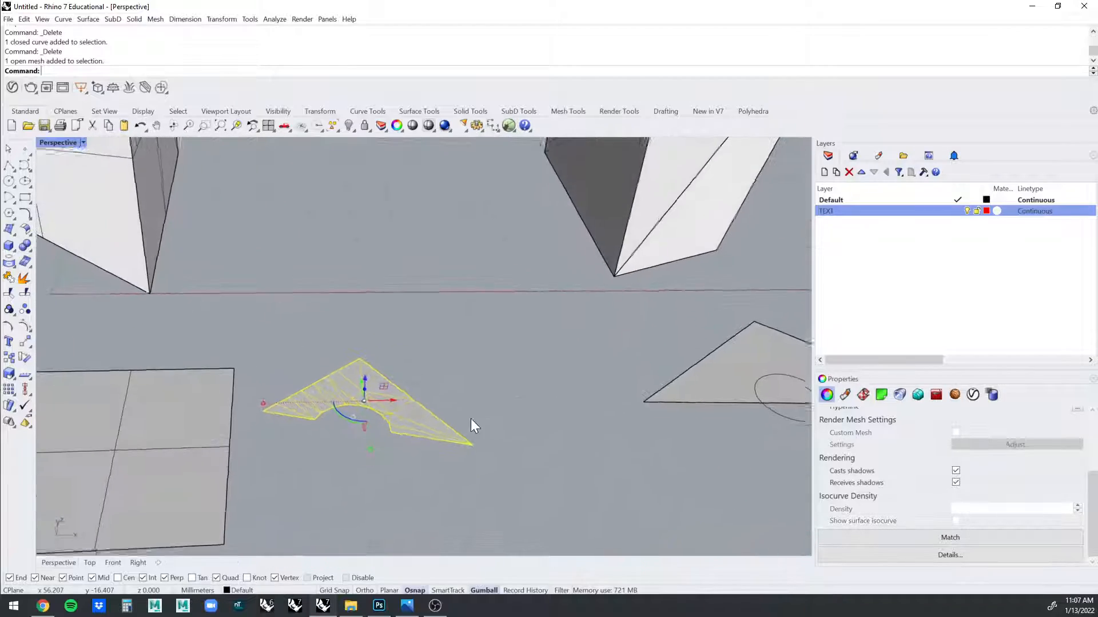
right_drag(471, 418, 359, 442)
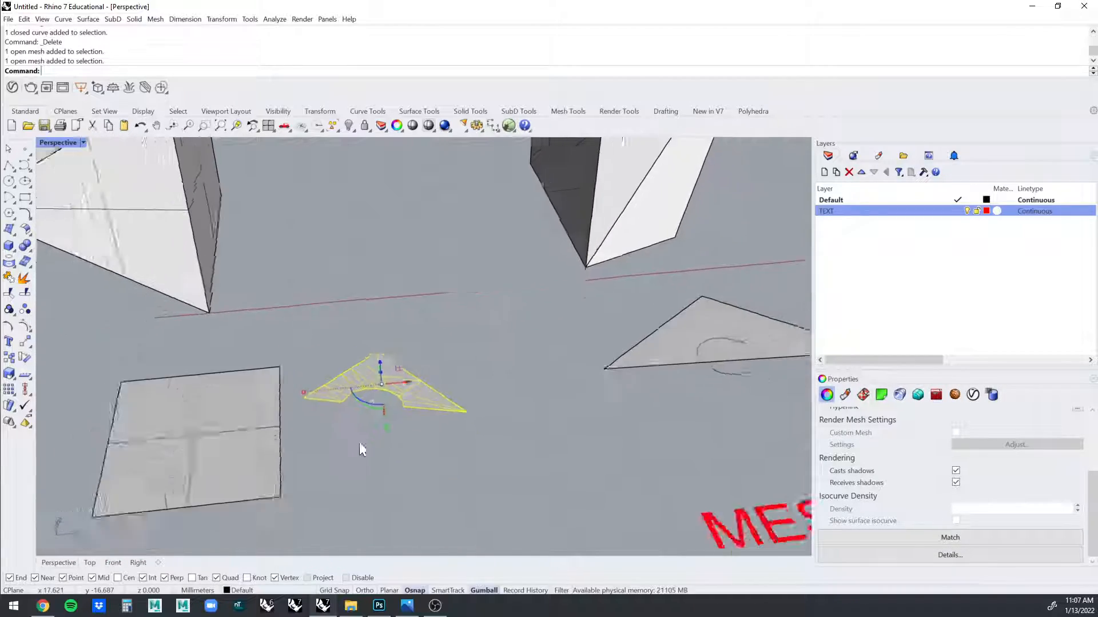
scroll(364, 440, down, 3)
scroll(363, 439, down, 2)
scroll(365, 443, up, 2)
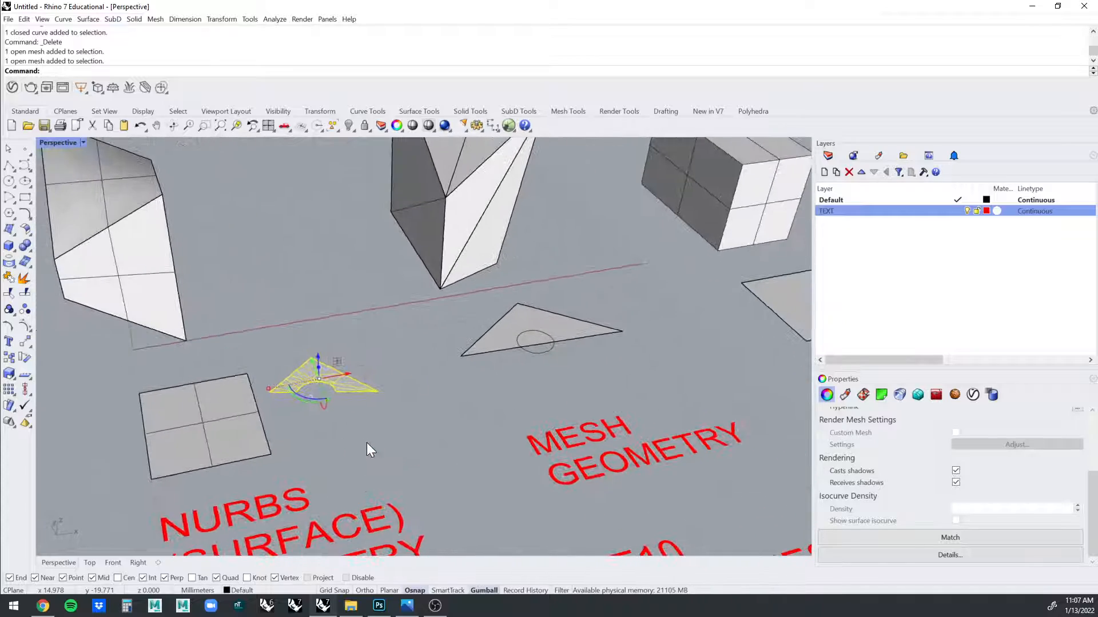
click(405, 386)
Compare the square NURBS surface with the triangulated mesh beside it.
click(179, 451)
right_drag(180, 452, 515, 396)
scroll(514, 396, up, 3)
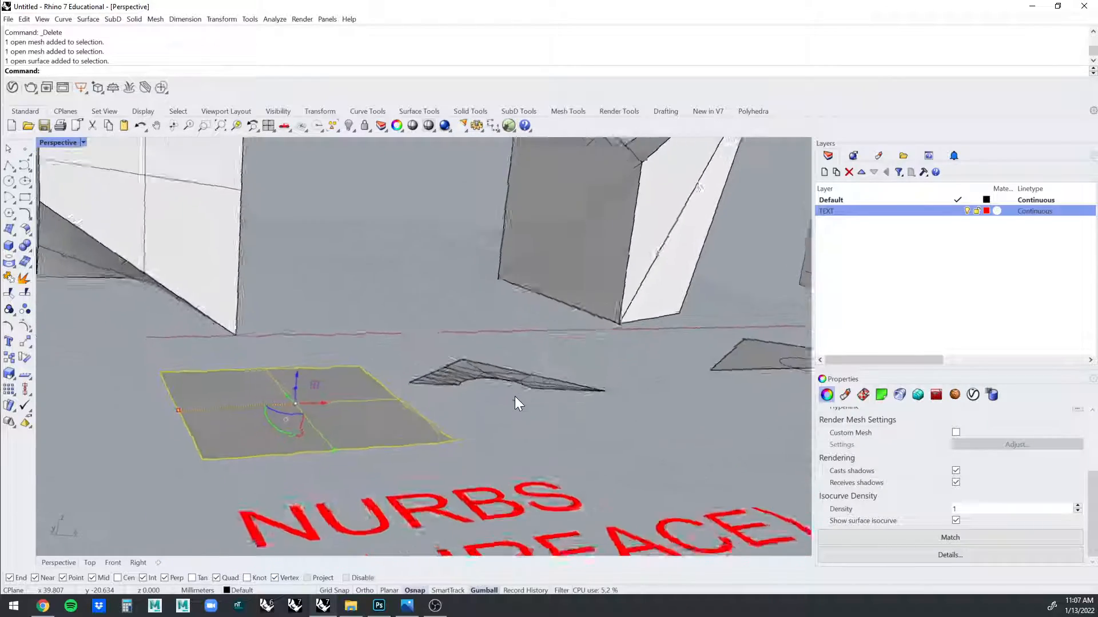
scroll(514, 397, up, 4)
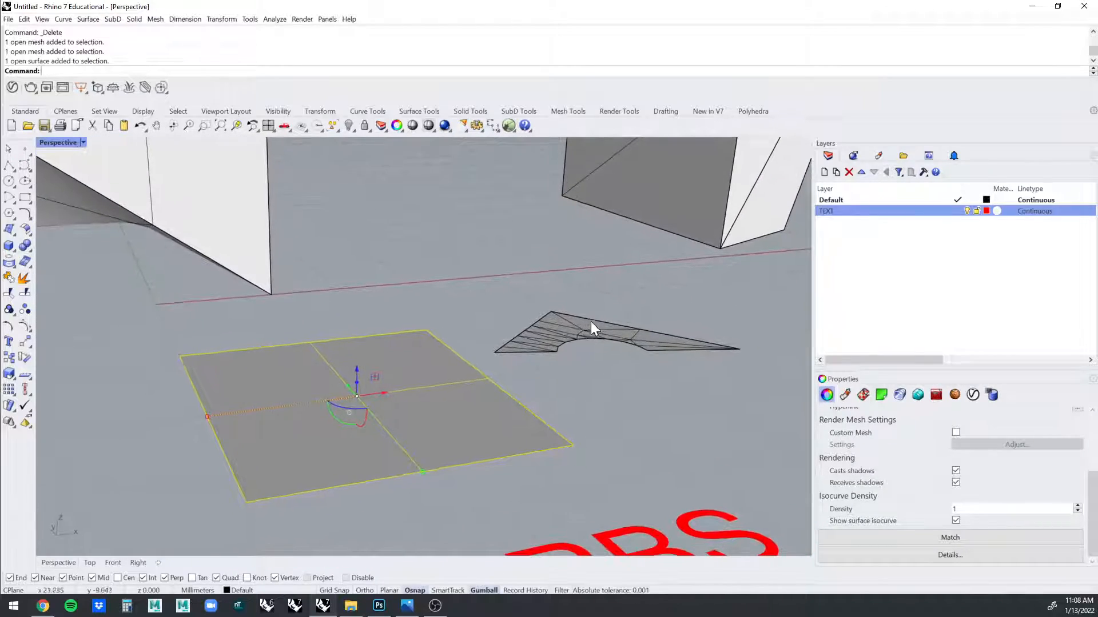
right_drag(591, 321, 592, 312)
click(602, 379)
scroll(790, 371, down, 5)
right_drag(790, 372, 674, 283)
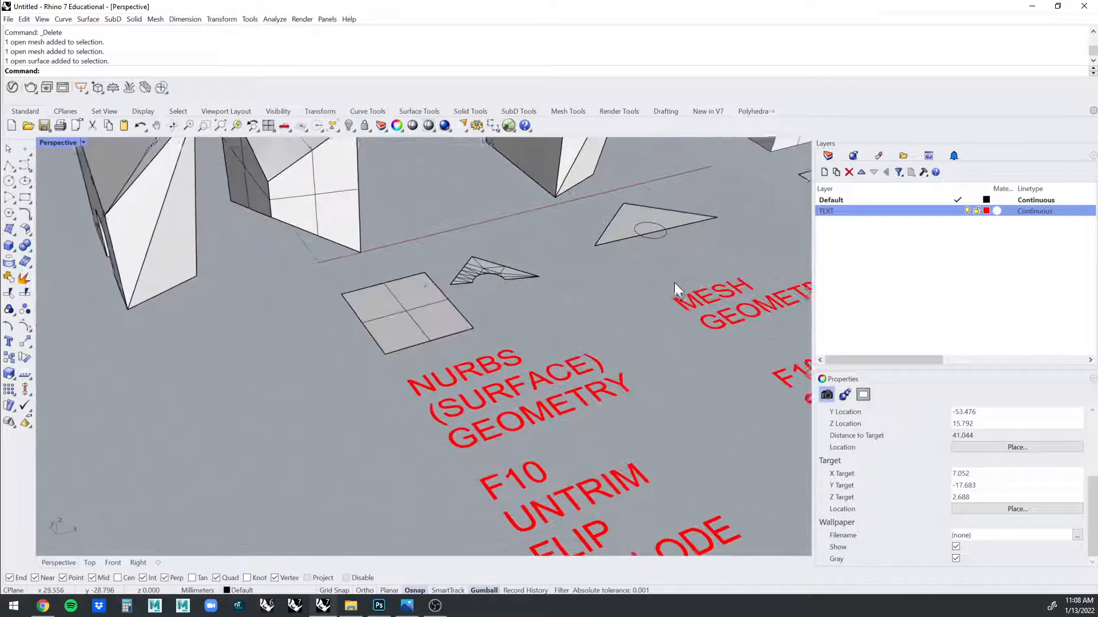
scroll(572, 304, up, 6)
right_drag(572, 303, 592, 322)
scroll(428, 303, up, 4)
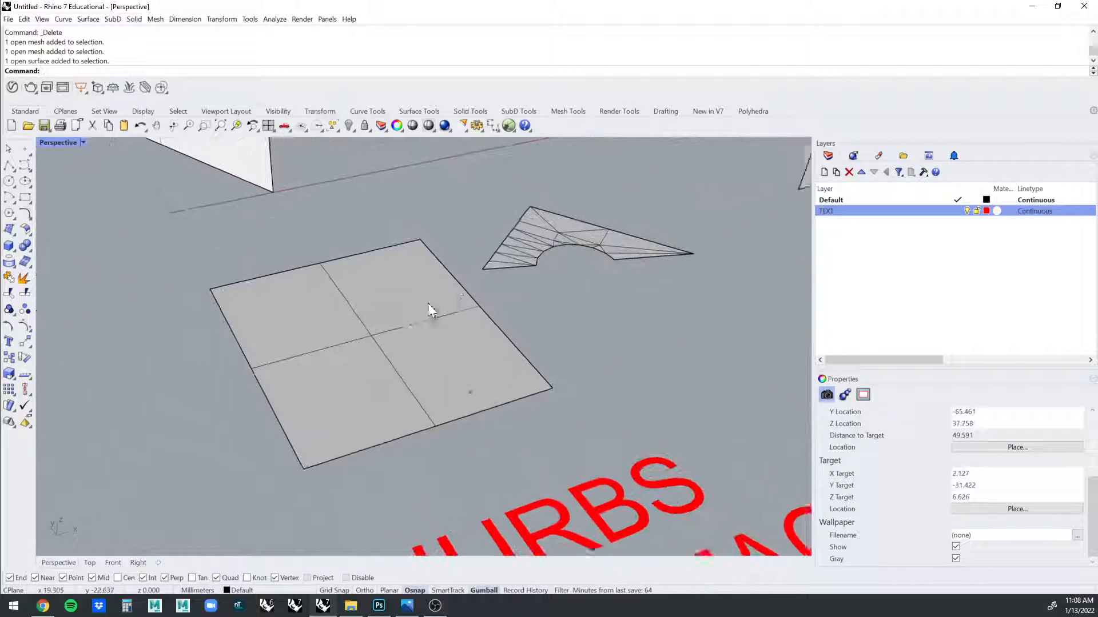
Try raising the square NURBS surface vertically and undo the move.
click(419, 321)
right_drag(419, 320, 386, 346)
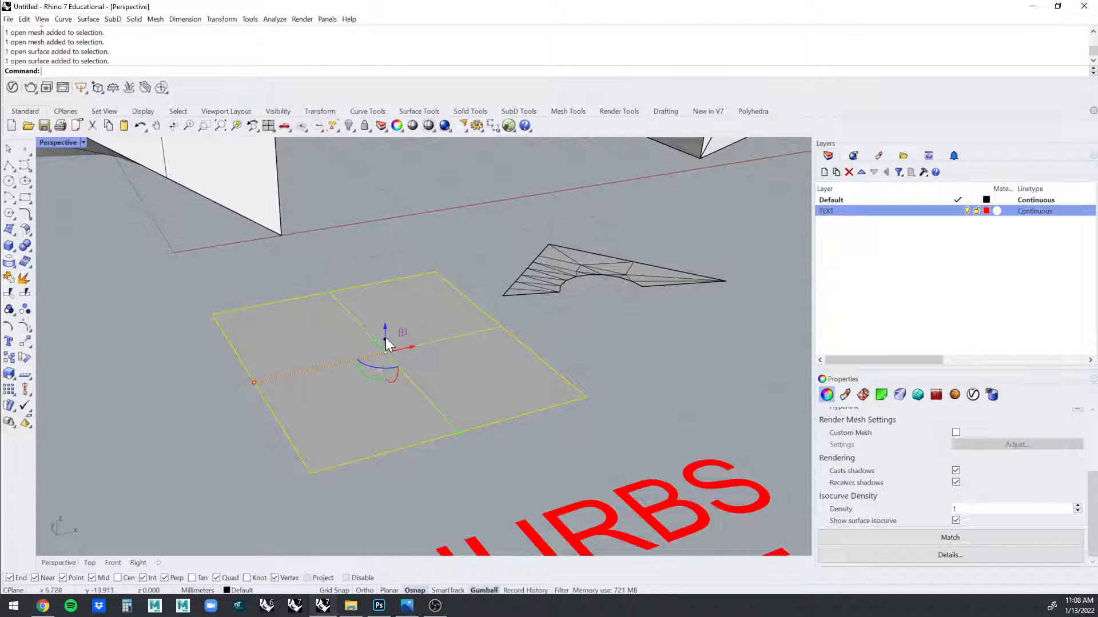
right_drag(597, 343, 613, 324)
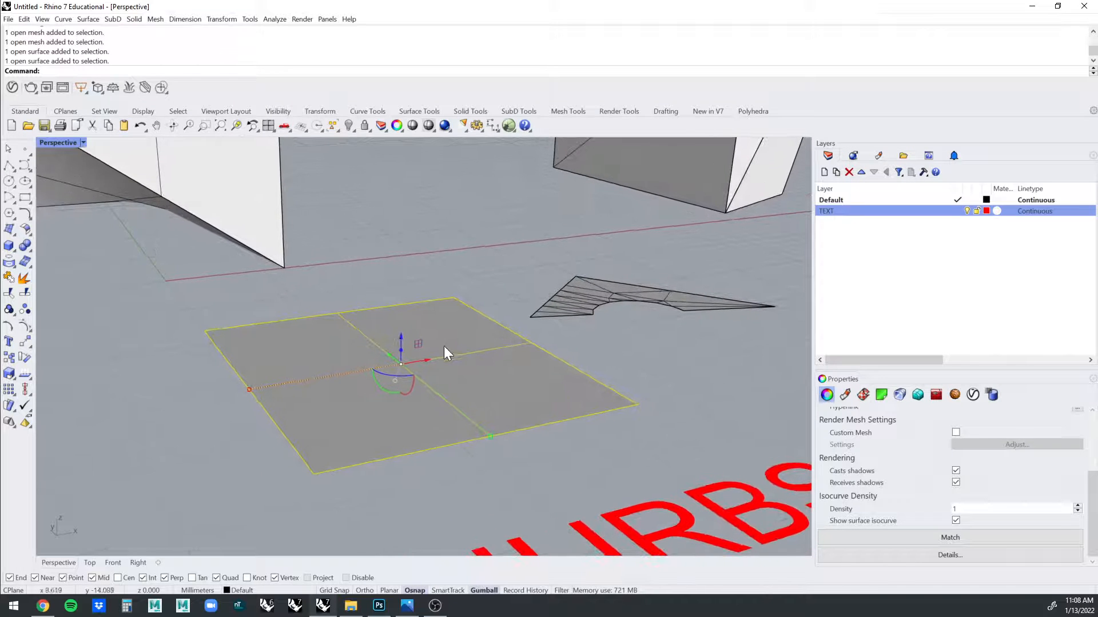
mouse_move(404, 350)
right_down()
mouse_move(503, 343)
mouse_move(393, 334)
right_up()
drag(402, 334, 399, 293)
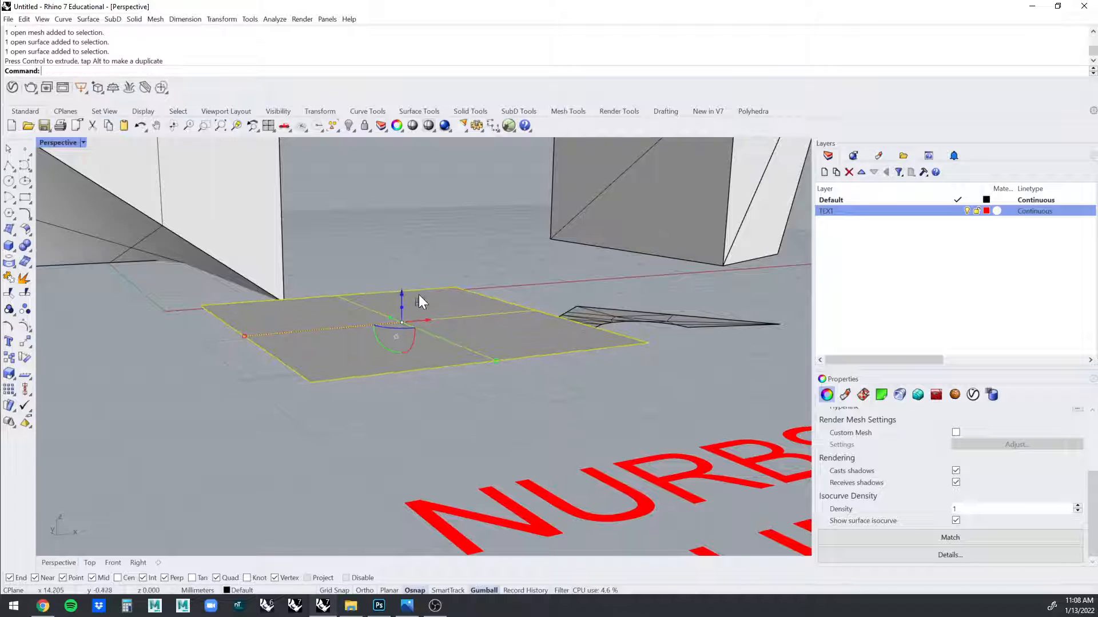
key(ctrl+z)
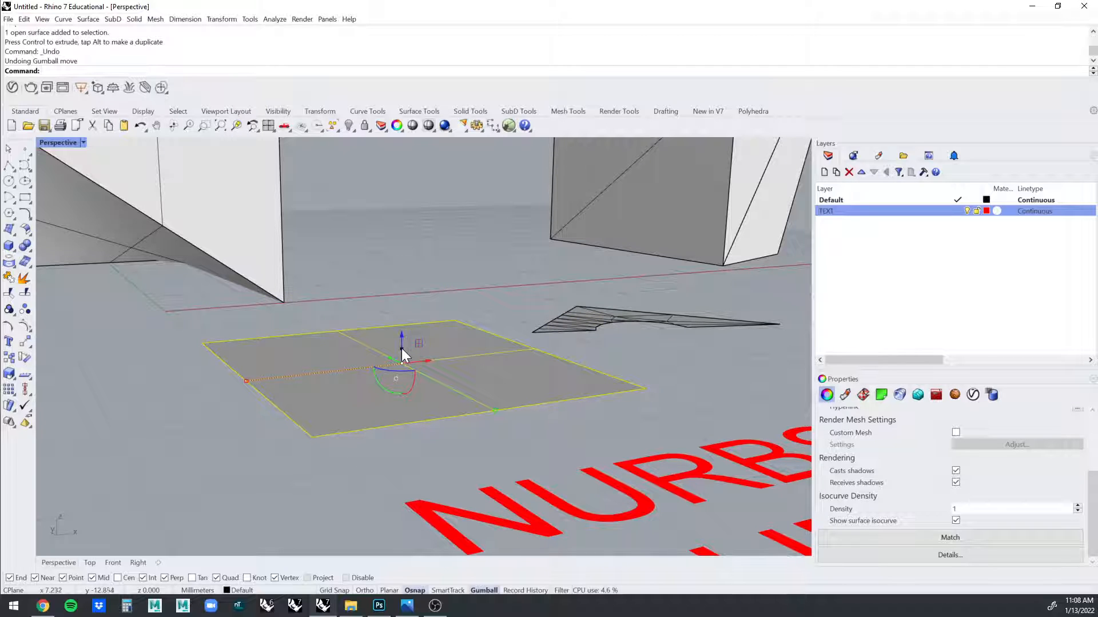
scroll(402, 348, up, 4)
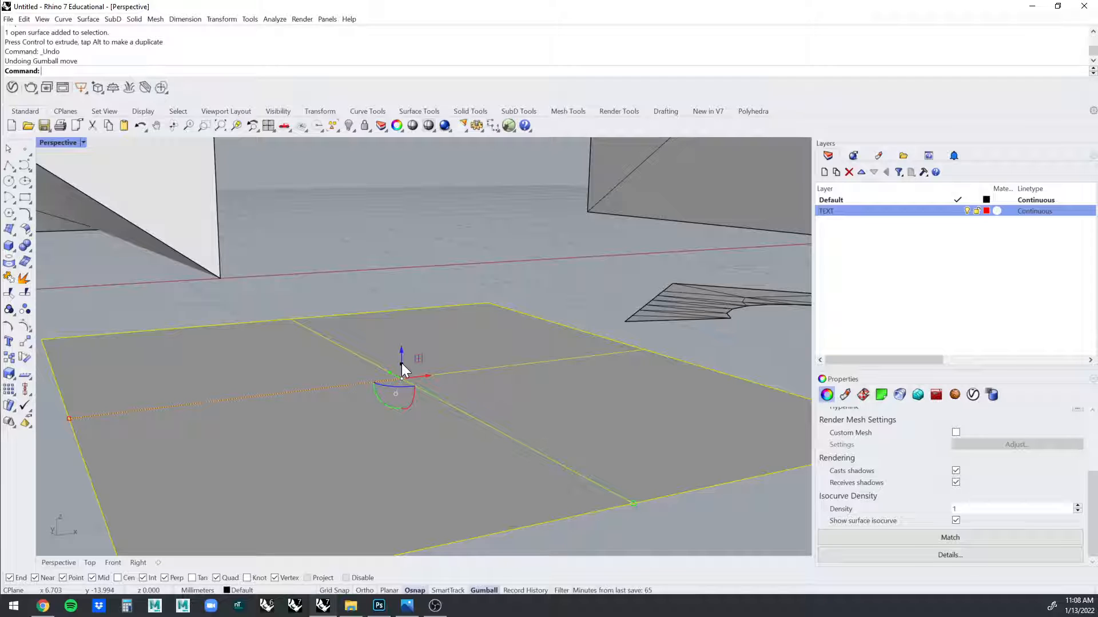
Extrude the square NURBS surface vertically into a solid box.
ctrl+drag(401, 364, 478, 212)
scroll(440, 169, down, 3)
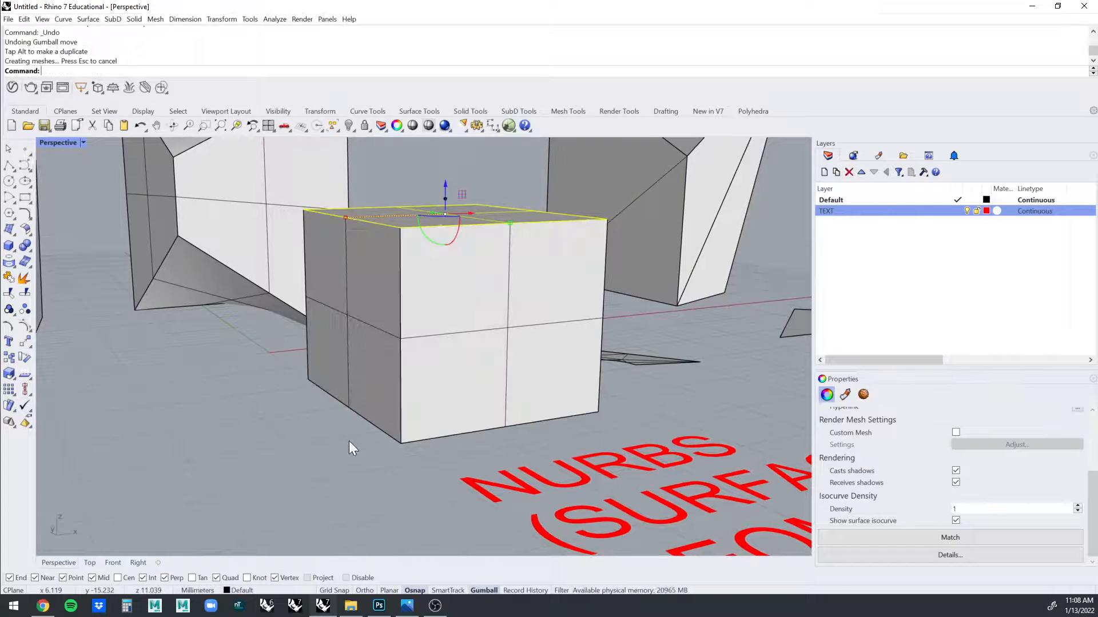
right_drag(349, 441, 359, 372)
key(Escape)
Select the extruded NURBS box and examine it from several sides, including its underside.
click(458, 368)
scroll(425, 409, down, 4)
click(372, 448)
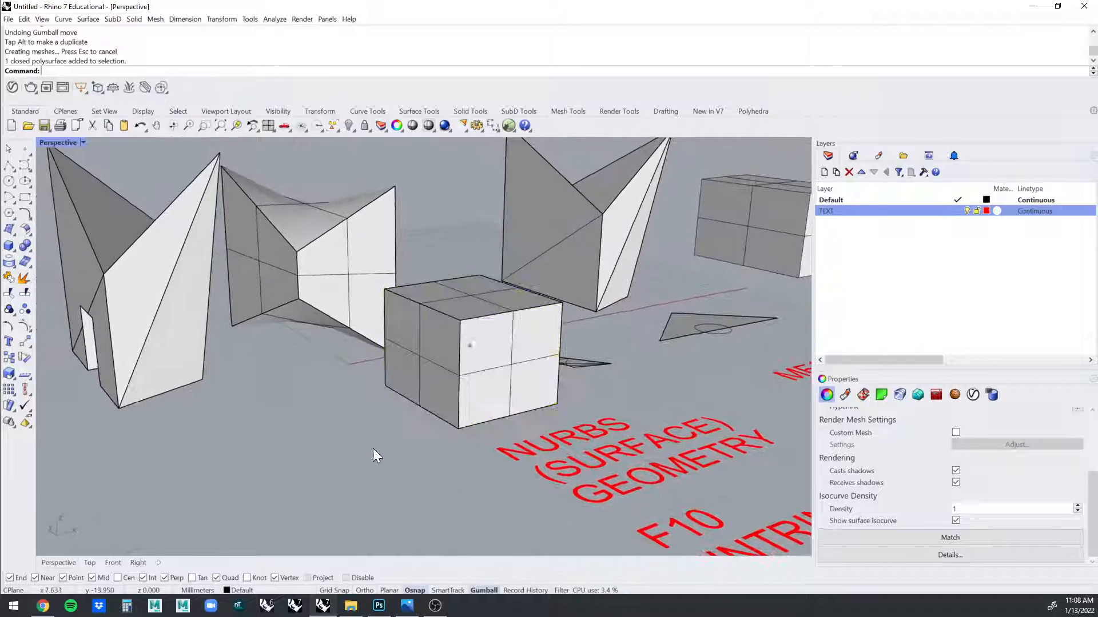
right_drag(373, 448, 375, 433)
scroll(564, 320, up, 2)
right_drag(558, 321, 319, 237)
click(519, 338)
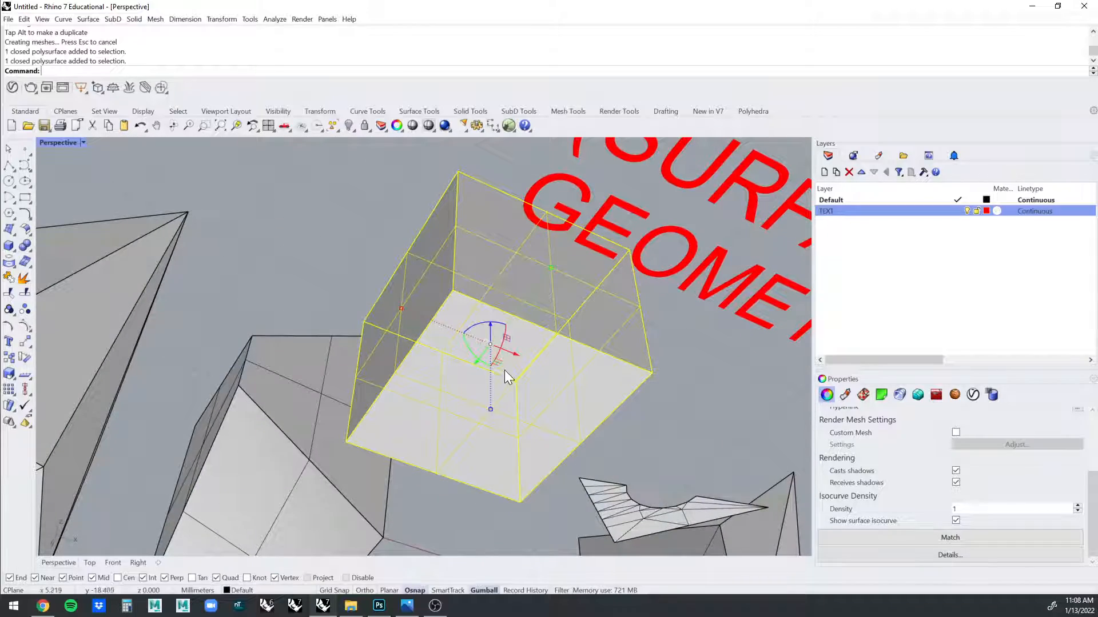
right_drag(505, 368, 343, 457)
click(518, 357)
scroll(518, 357, down, 5)
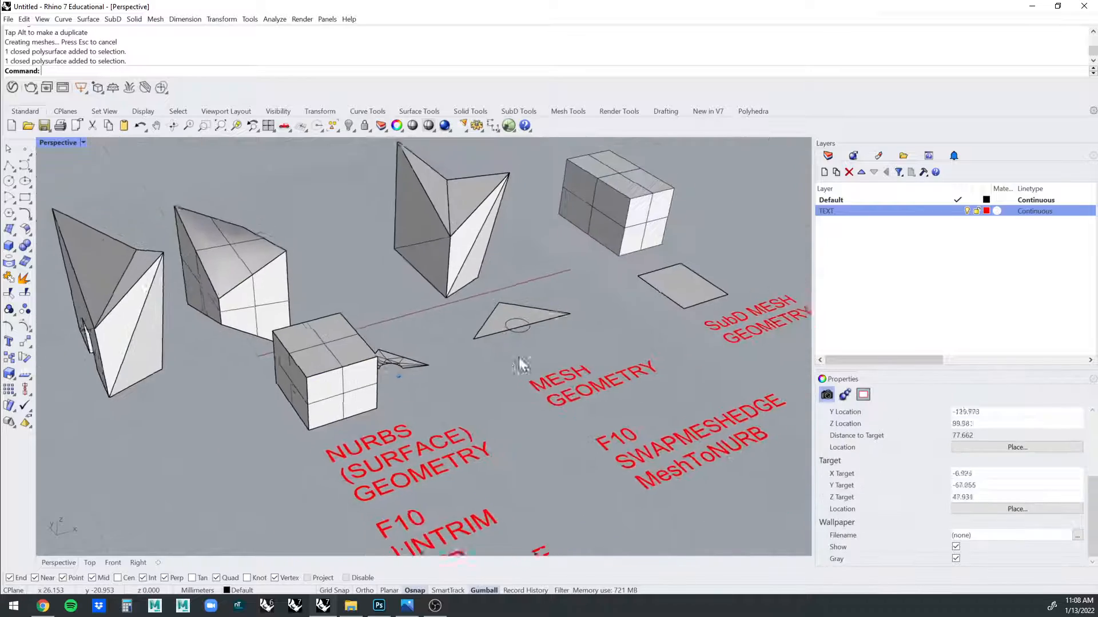
Extrude the single-face mesh triangle vertically into a solid prism above its overlapping circle.
scroll(516, 345, up, 8)
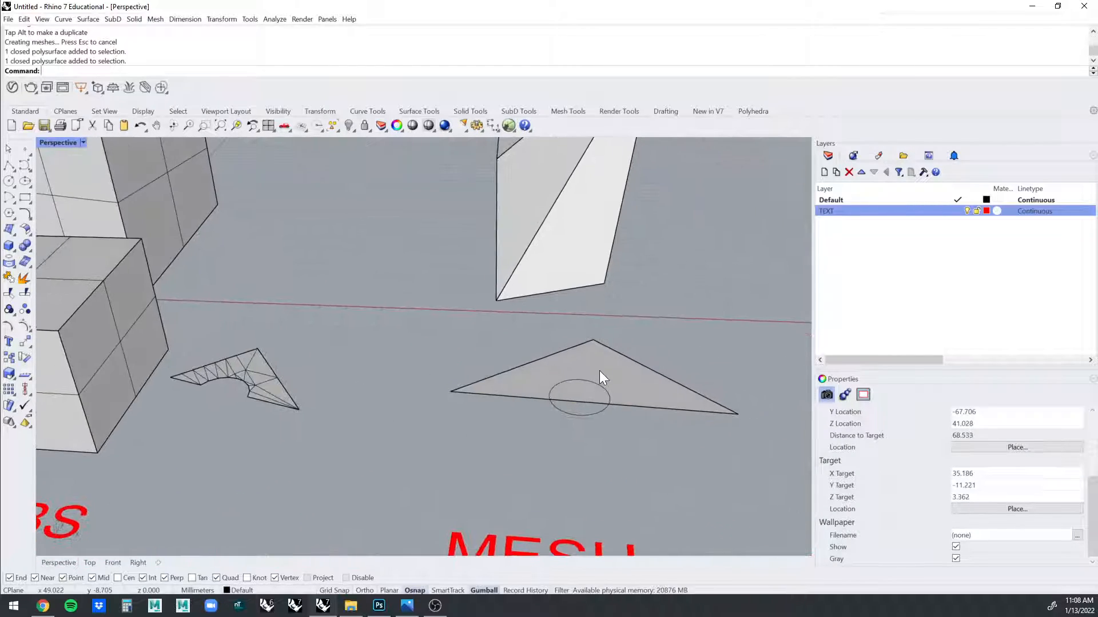
click(599, 371)
scroll(589, 344, up, 3)
right_drag(589, 344, 501, 372)
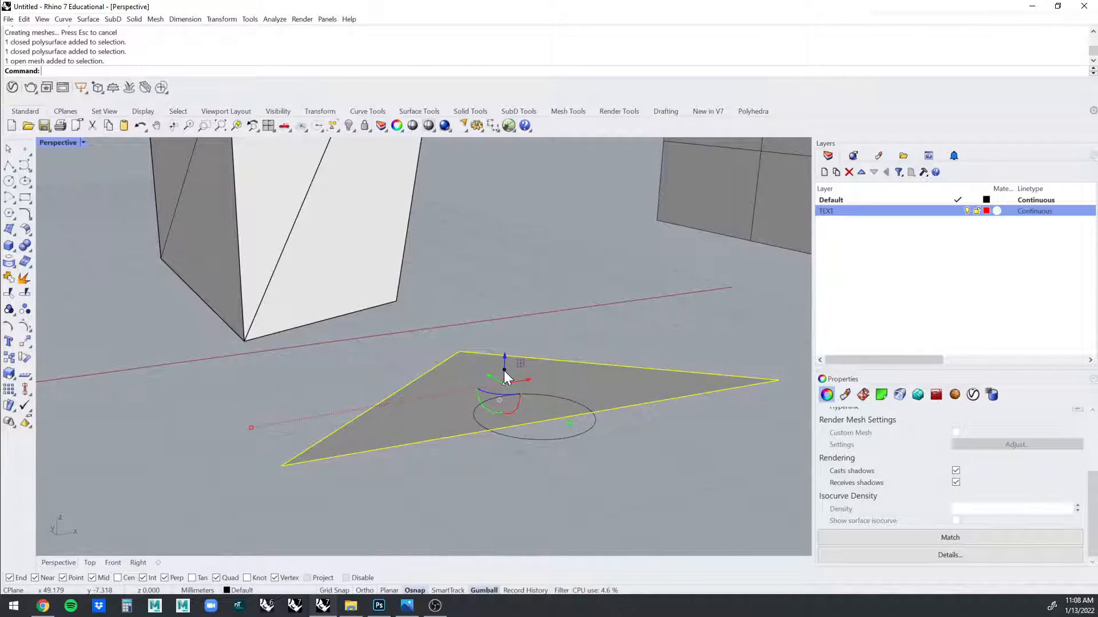
drag(503, 369, 513, 220)
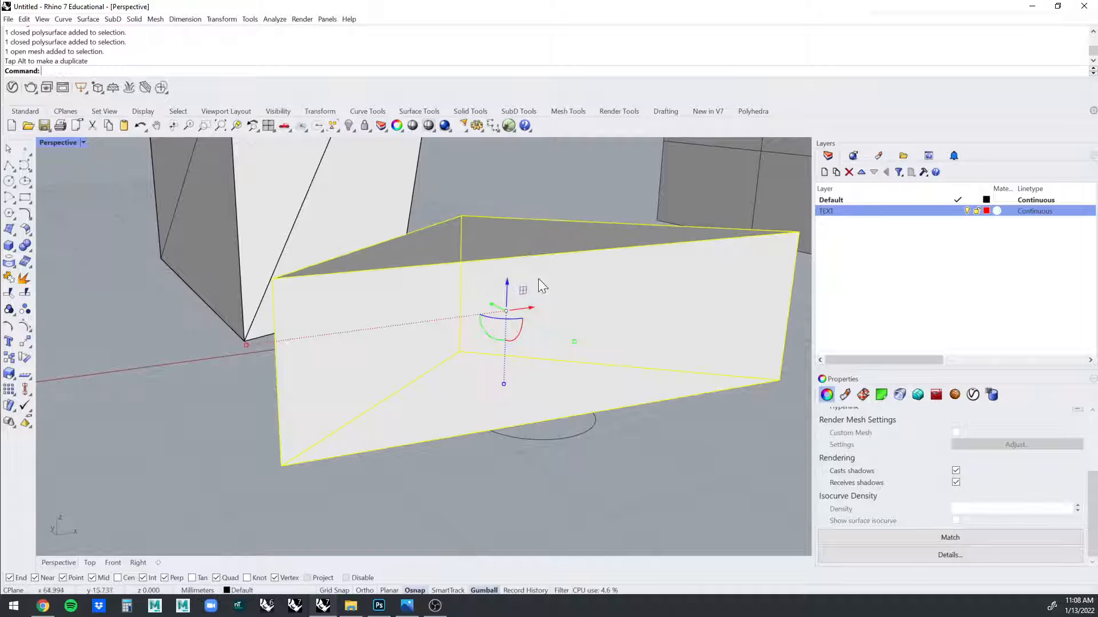
click(643, 458)
Check the object type of the extruded mesh triangle in its properties.
scroll(643, 459, up, 4)
scroll(643, 458, down, 5)
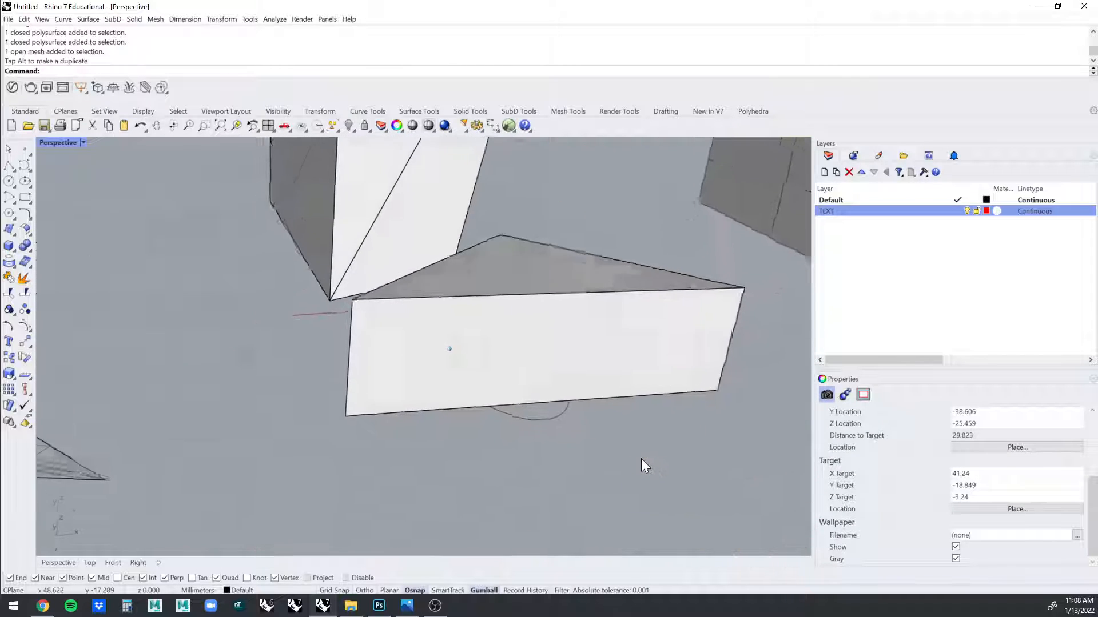
click(581, 351)
scroll(581, 352, down, 1)
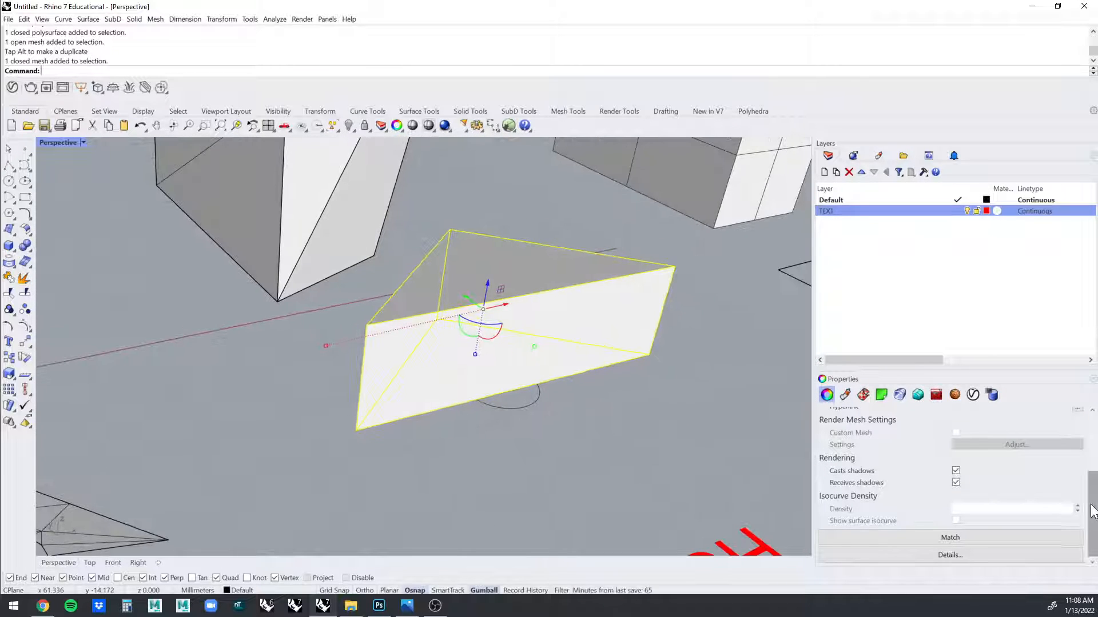
scroll(1093, 511, up, 3)
click(686, 448)
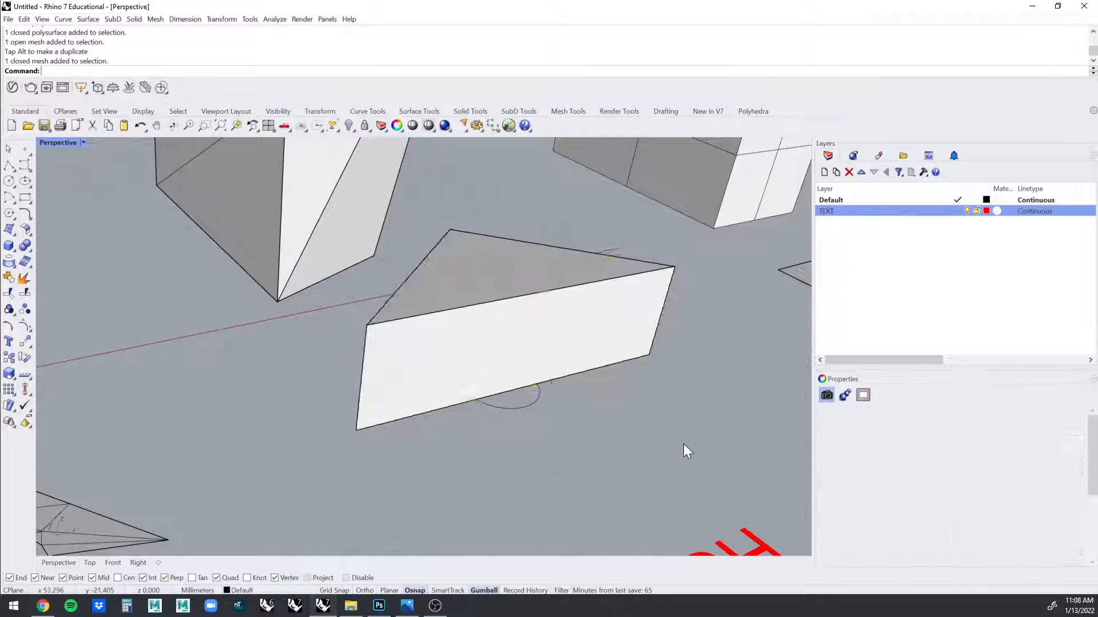
right_drag(686, 448, 461, 343)
click(594, 337)
Extrude the triangulated mesh with the faceted arc vertically into a solid.
click(272, 326)
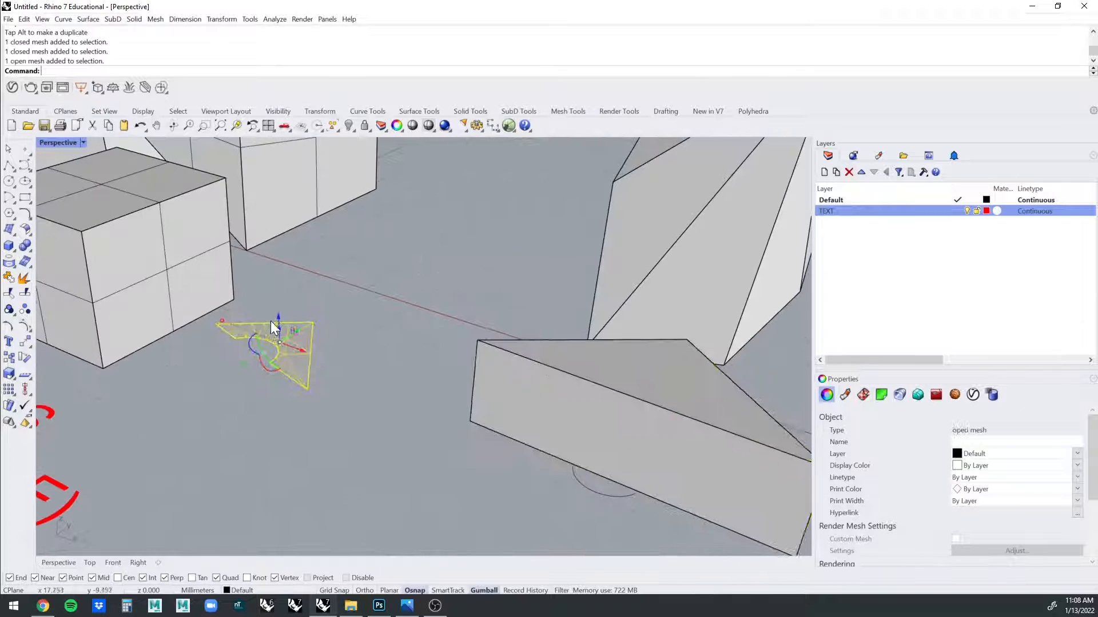
scroll(494, 329, up, 6)
right_drag(272, 326, 361, 317)
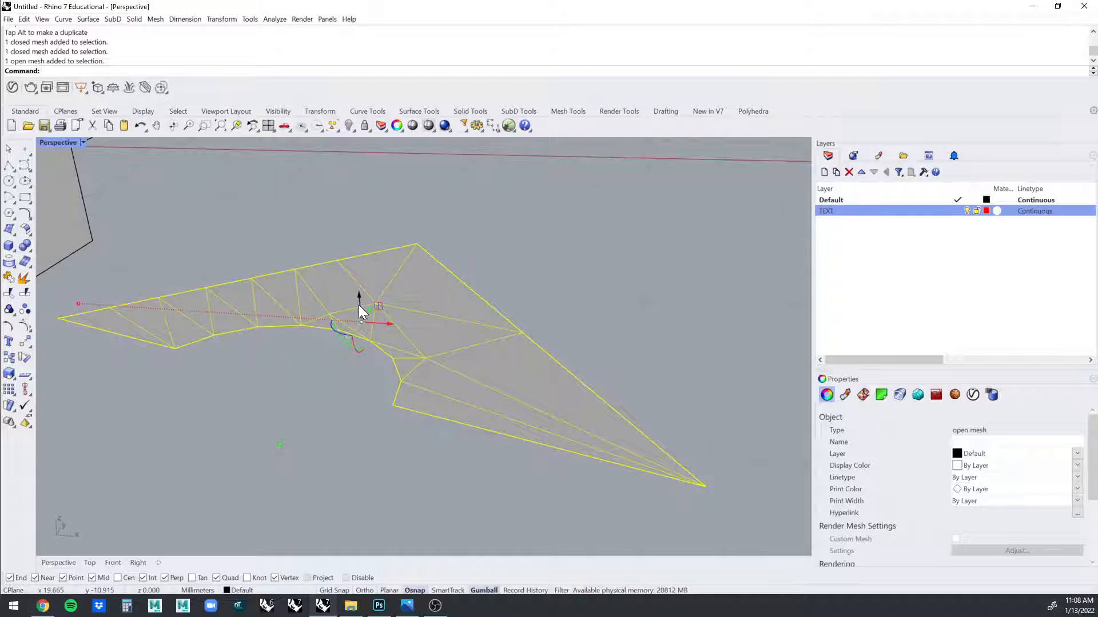
ctrl+drag(358, 307, 368, 155)
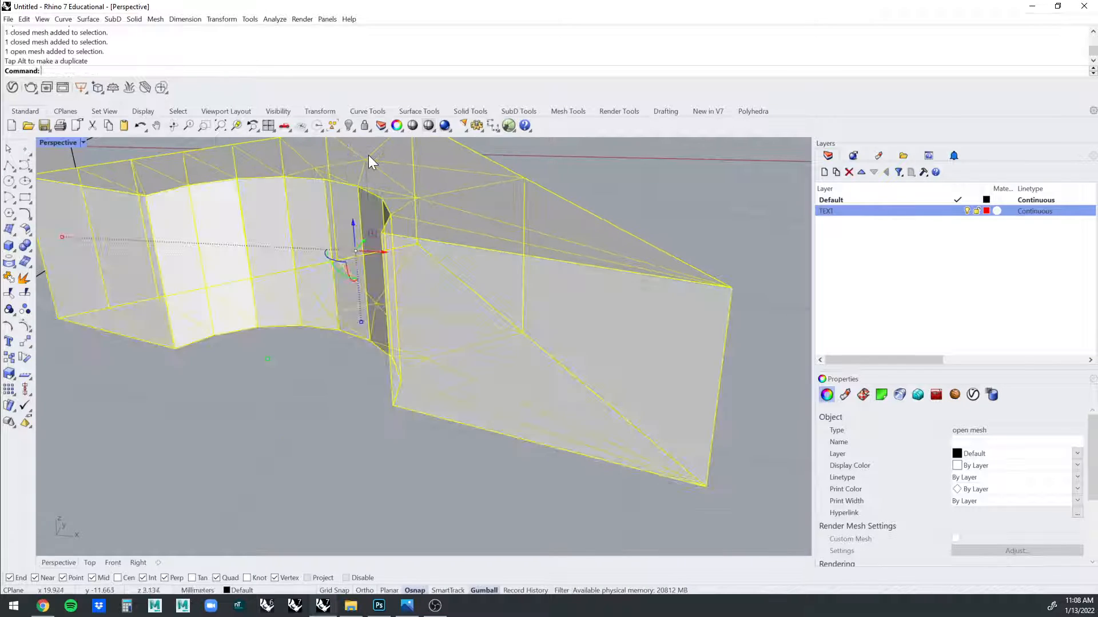
scroll(408, 341, down, 4)
click(372, 458)
Check the object type and side faces of the extruded triangulated mesh.
right_drag(372, 459, 434, 293)
click(435, 293)
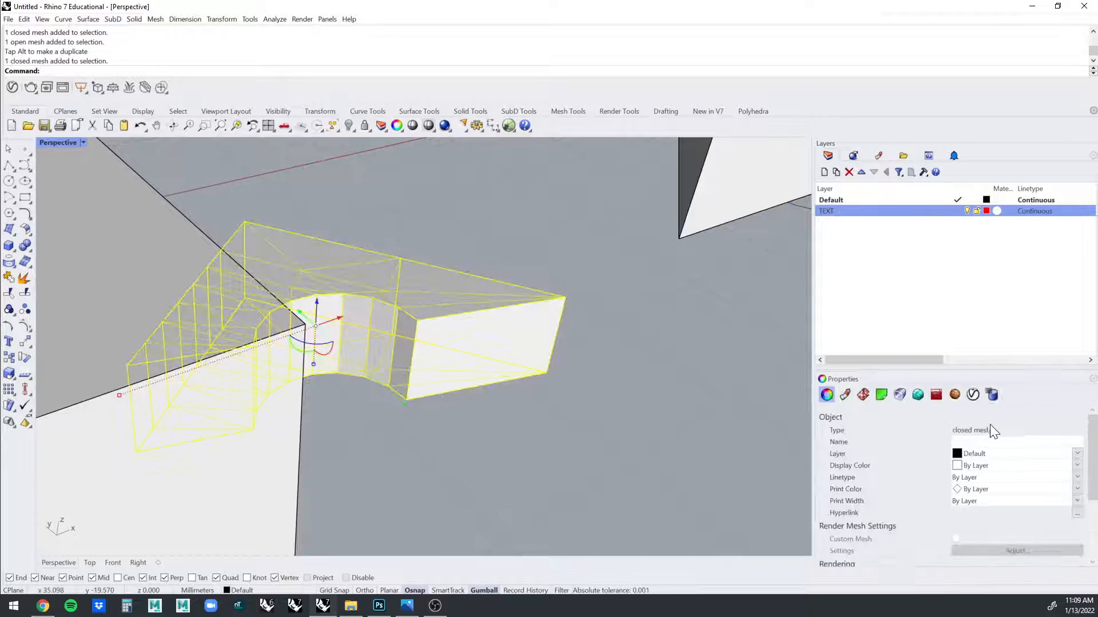
right_drag(789, 440, 534, 331)
key(Escape)
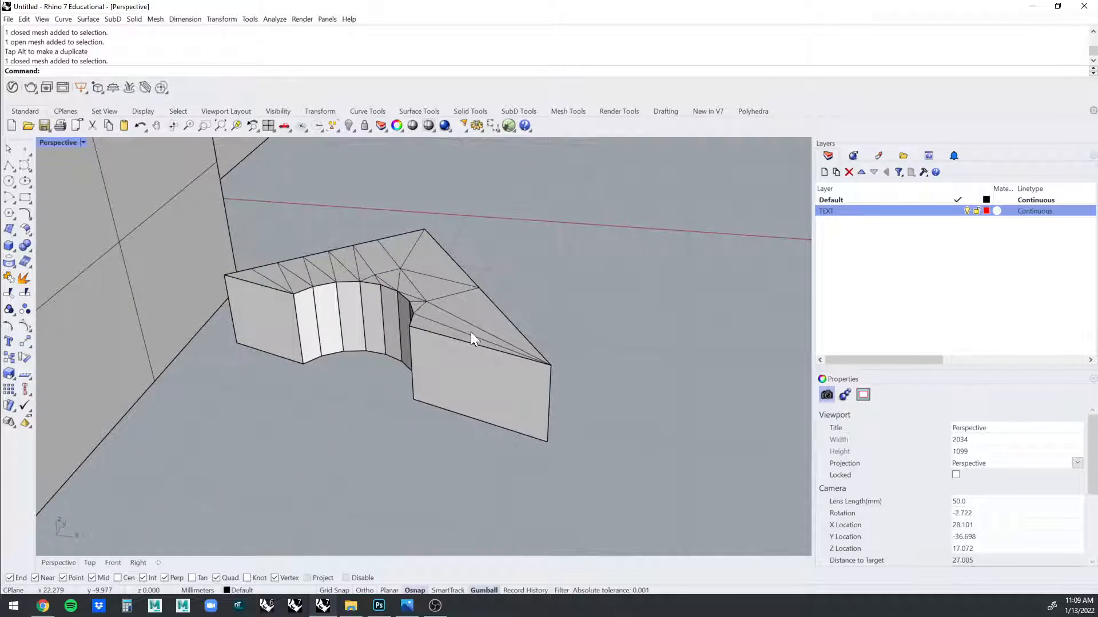
Compare the extruded NURBS box with the two extruded meshes beside it.
key(Home)
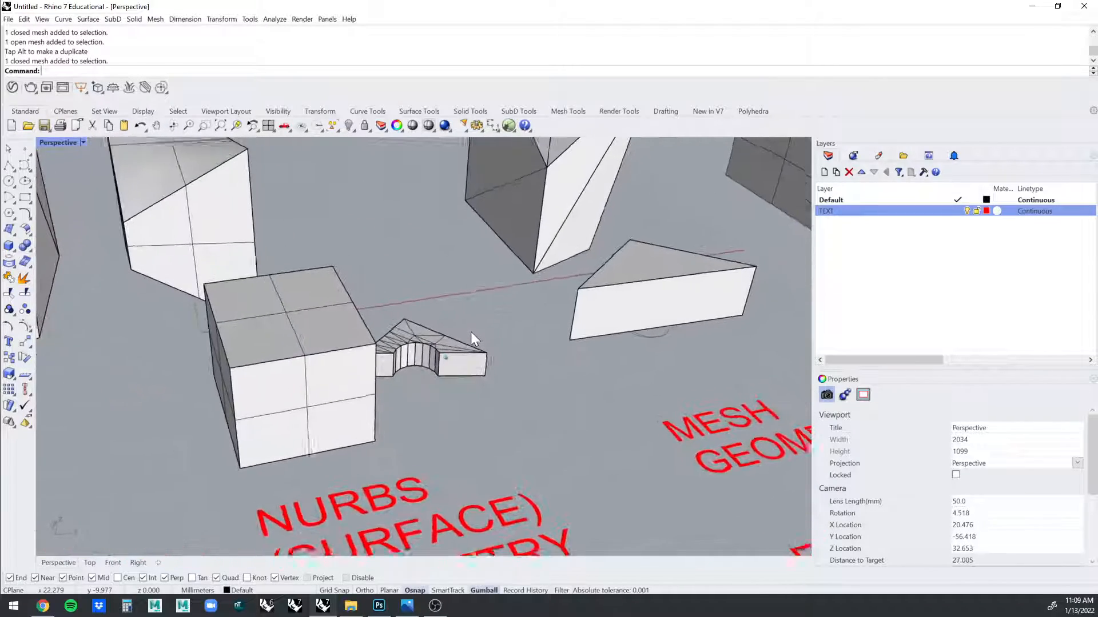
key(Home)
click(302, 391)
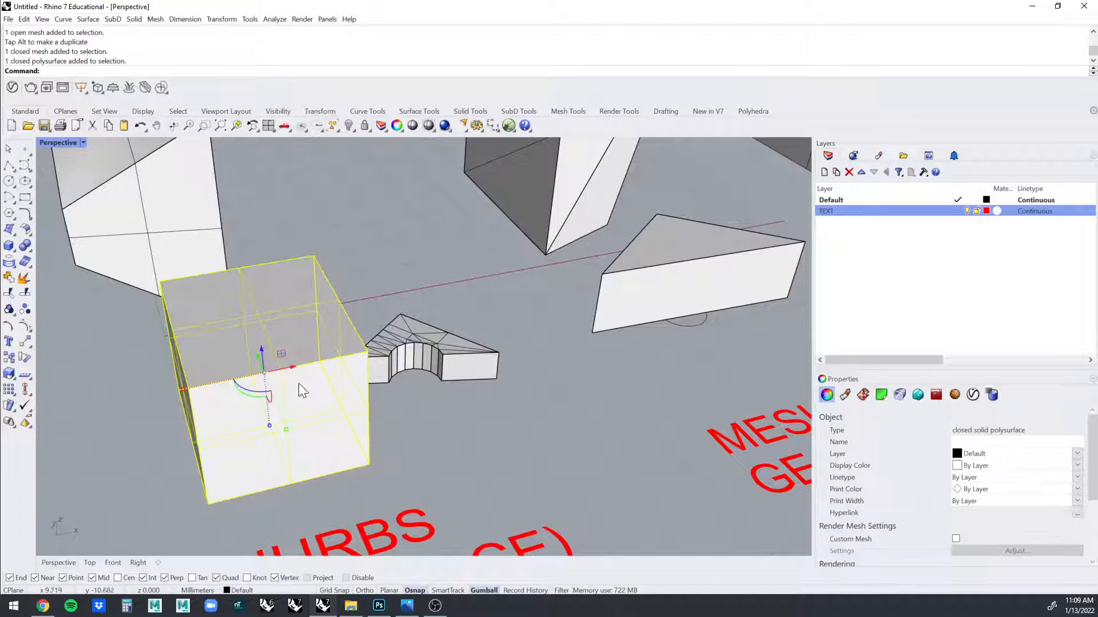
scroll(473, 360, up, 2)
key(Escape)
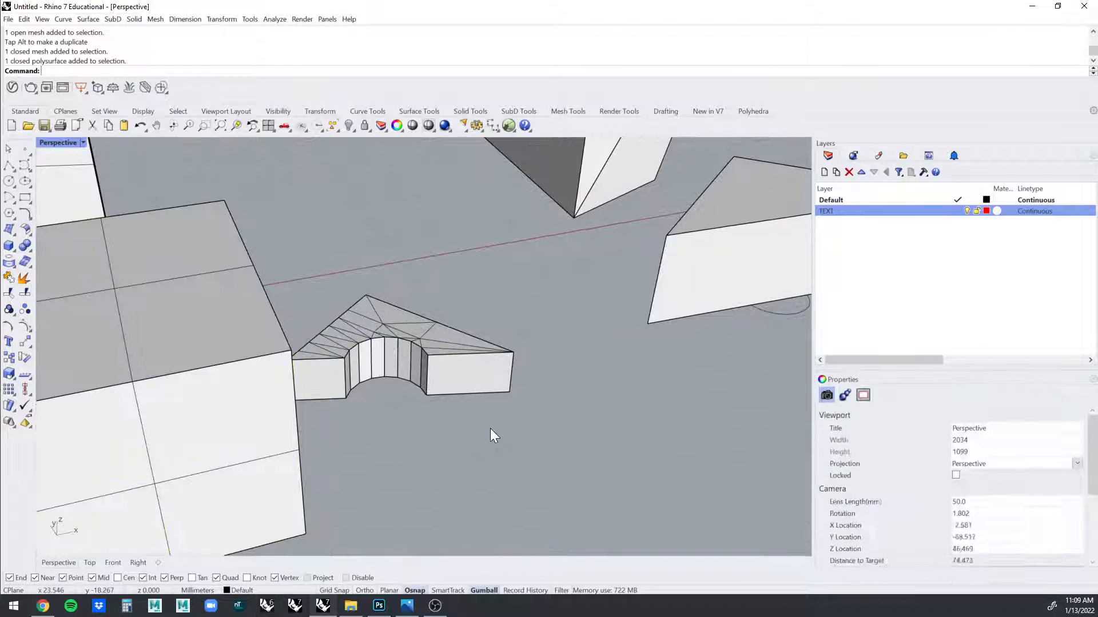
Undo the extrusions and the mesh conversion to restore the trimmed triangle surface and its circle.
key(ctrl+z)
key(ctrl+z)
key(ctrl+z)
key(ctrl+z)
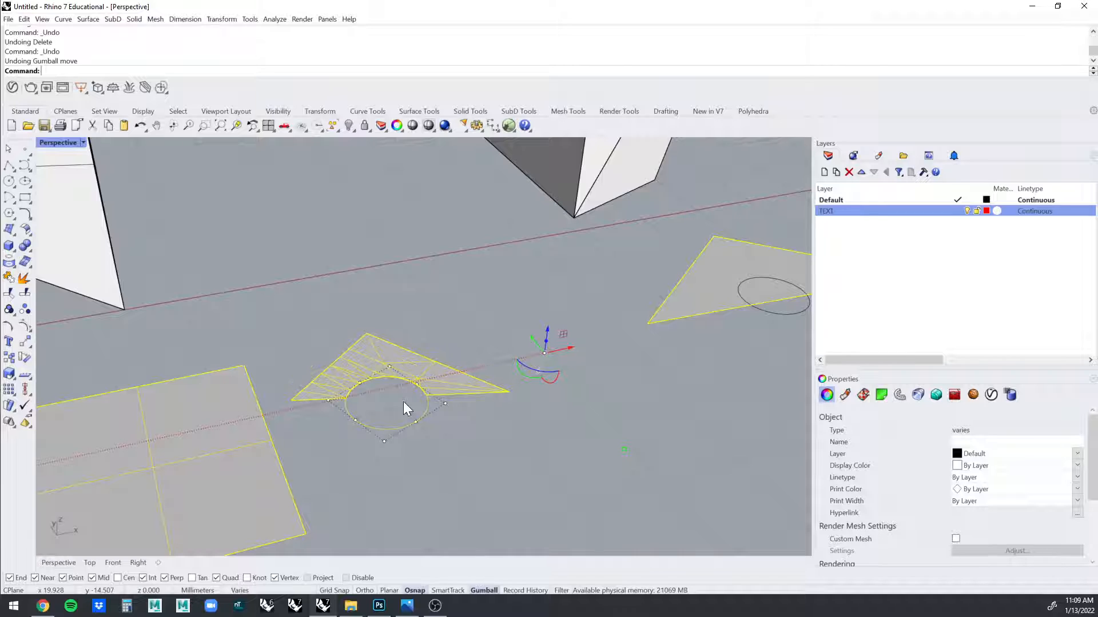
key(Escape)
Extrude the trimmed triangle surface vertically into a solid and create a mesh from it with the polygon density at maximum.
click(439, 379)
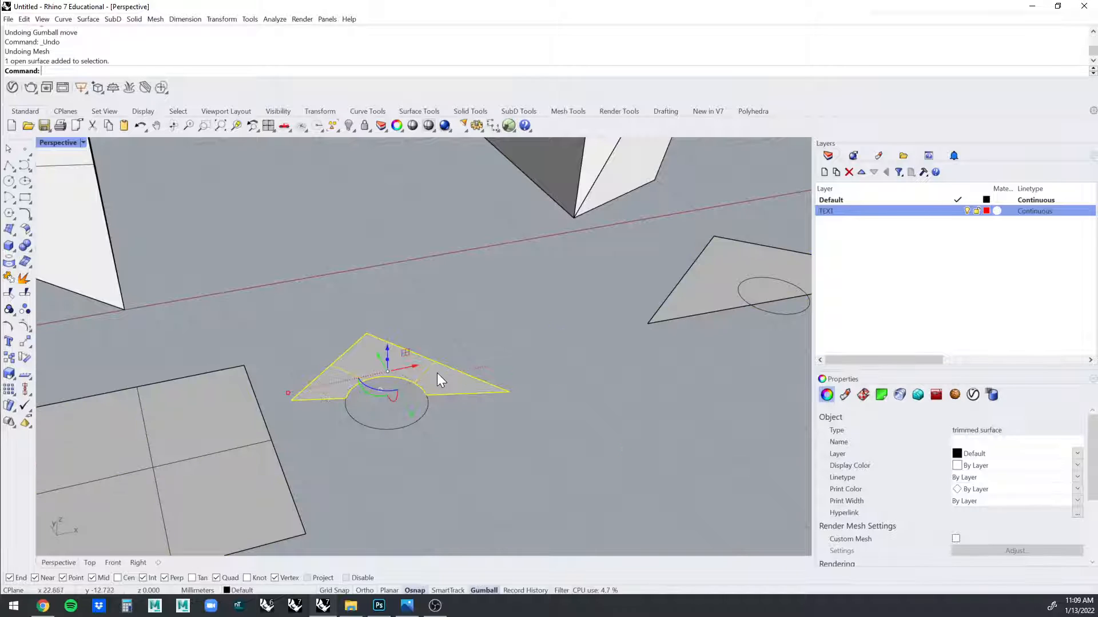
ctrl+drag(387, 362, 394, 298)
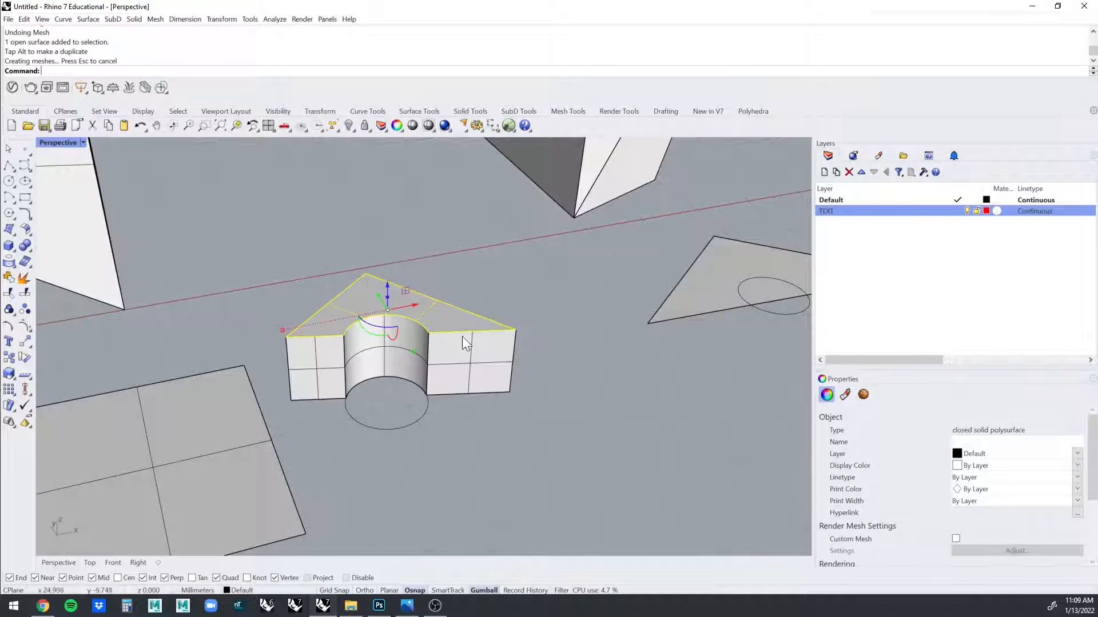
click(444, 326)
text(Mesh)
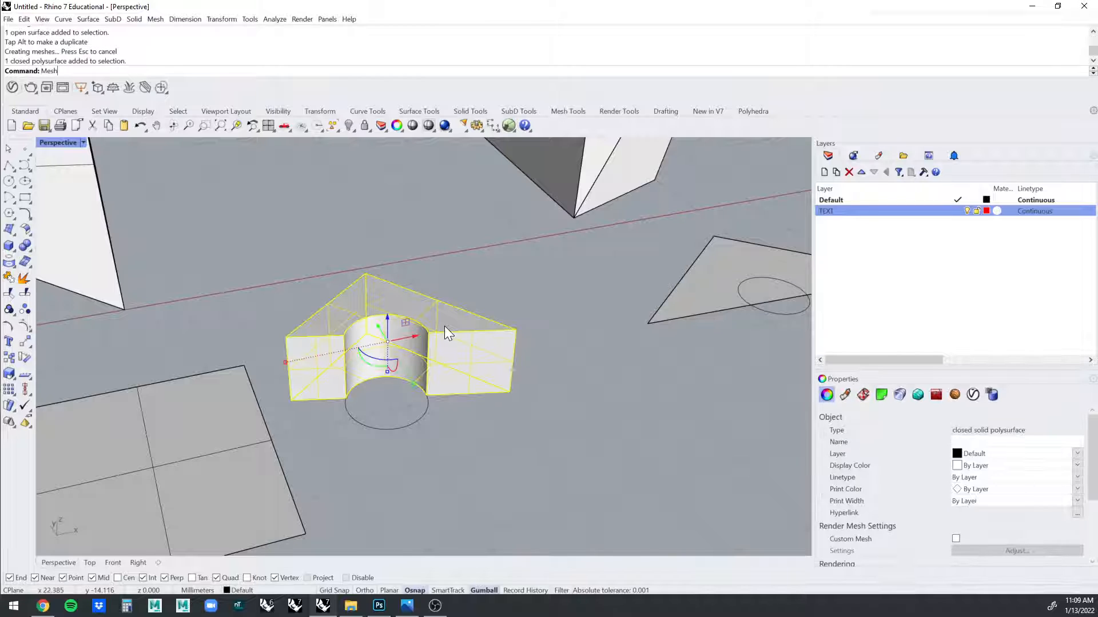
key(Return)
click(760, 224)
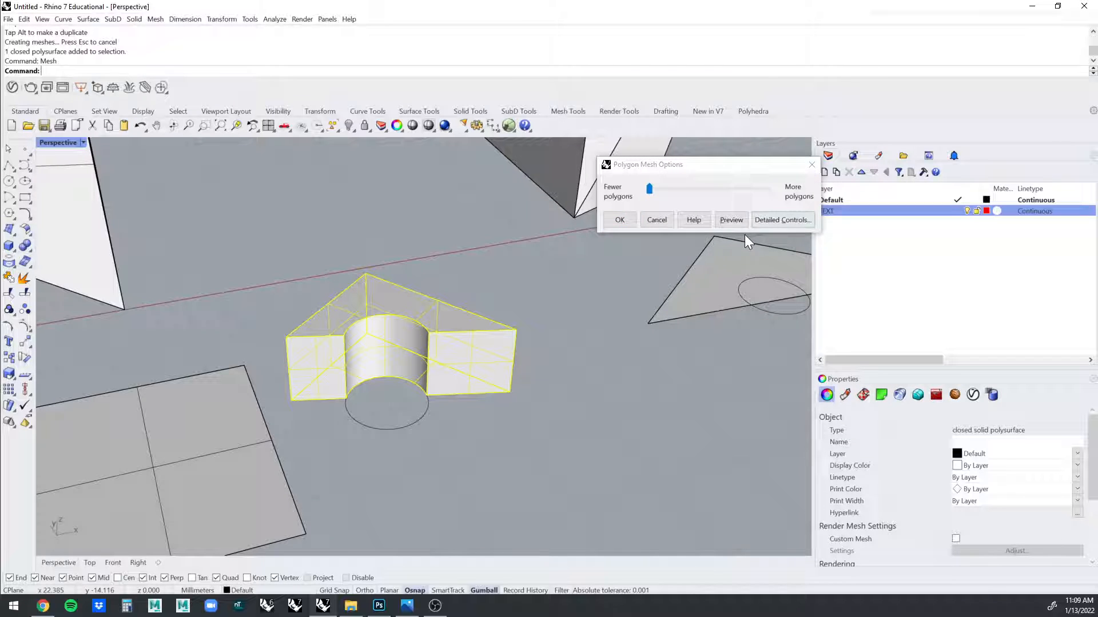
click(681, 192)
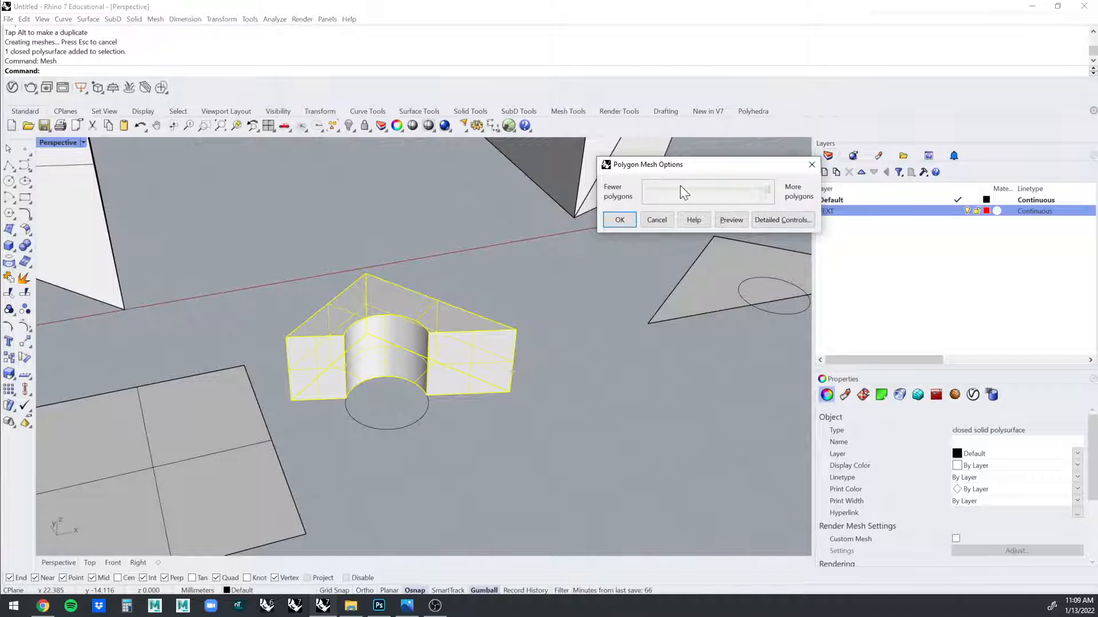
click(624, 221)
Move the dense mesh away from the extruded polysurface and compare their curved faces.
mouse_move(548, 289)
right_down()
mouse_move(536, 309)
mouse_move(560, 278)
right_up()
click(572, 350)
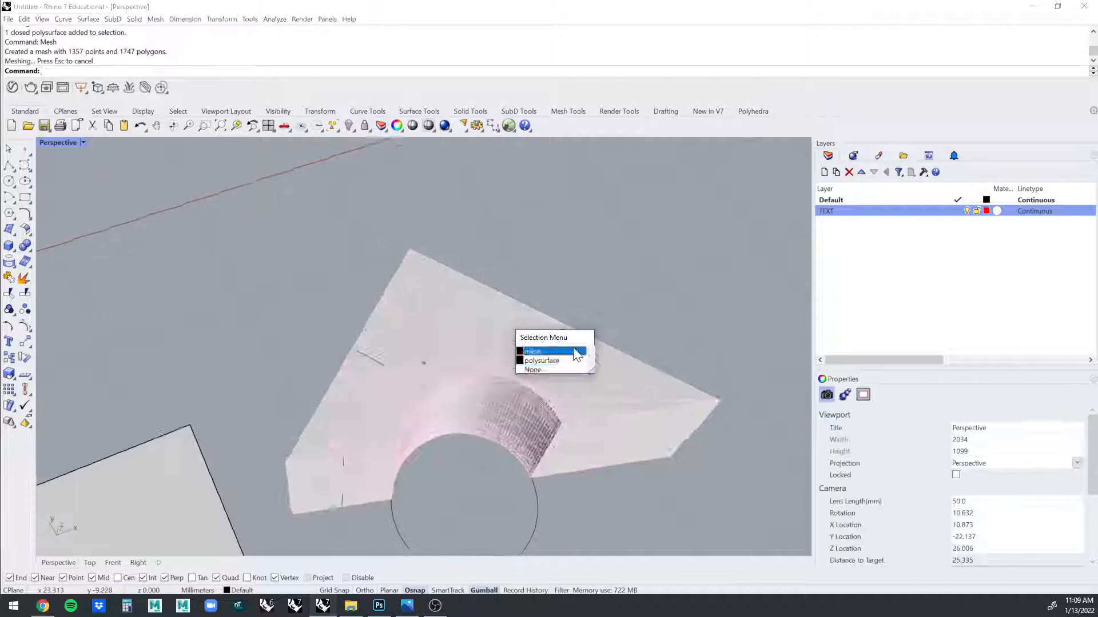
click(555, 359)
drag(497, 383, 416, 174)
click(644, 318)
right_drag(598, 360, 407, 354)
right_drag(661, 435, 461, 279)
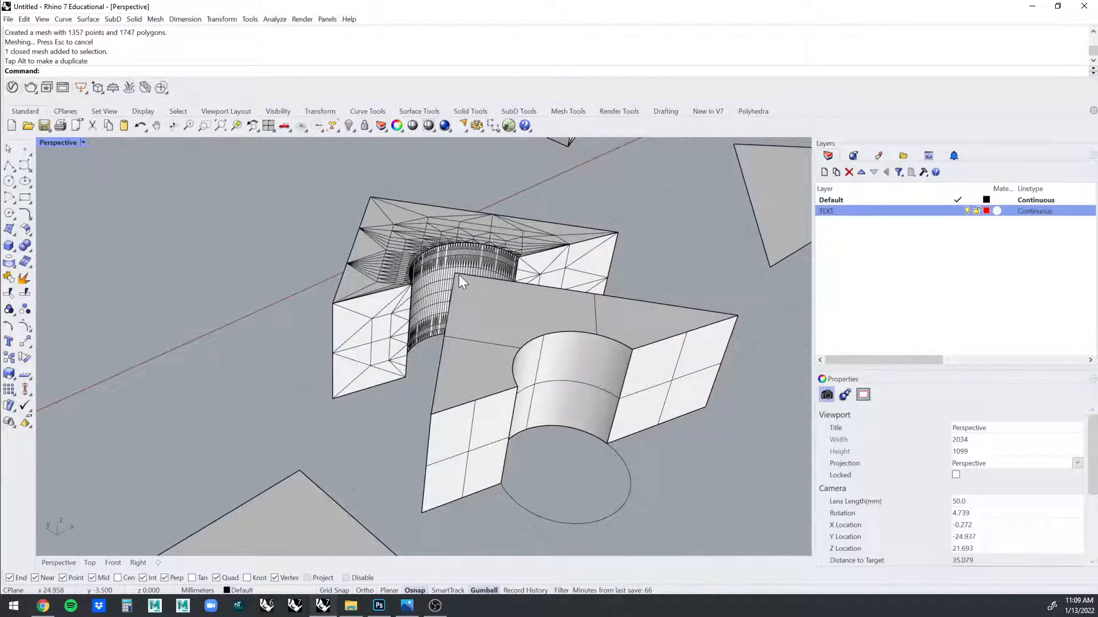
Delete the dense mesh, the extruded polysurface and the circle next to them.
click(515, 220)
key(Delete)
click(542, 312)
key(Delete)
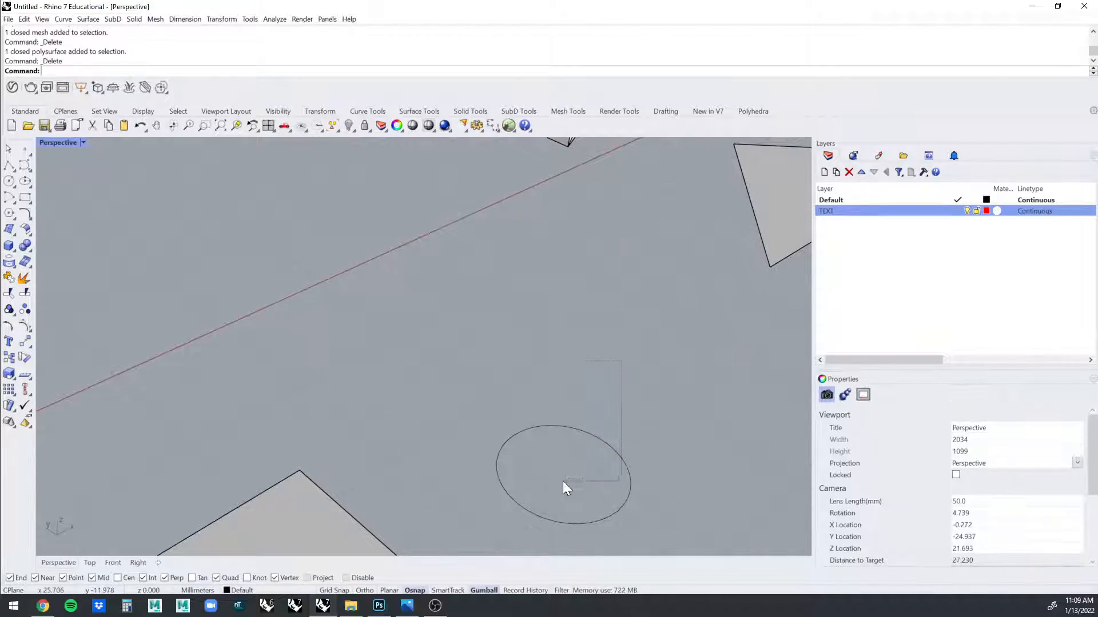
click(564, 480)
key(Delete)
right_drag(564, 480, 385, 308)
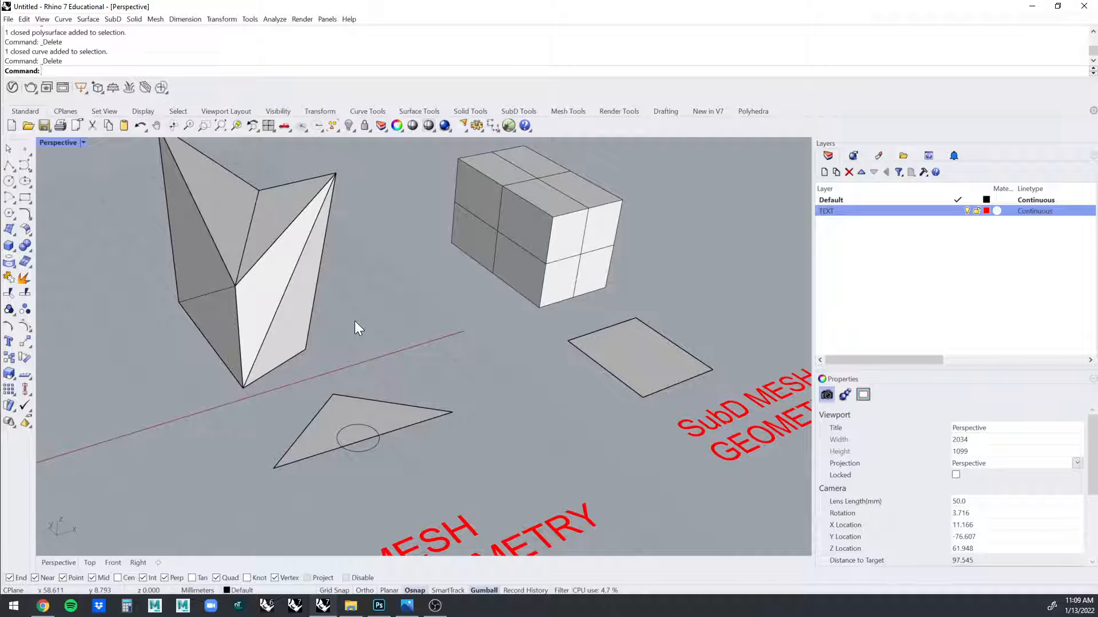
Examine the distorted closed mesh box with its triangulated faces, then clear the selection.
right_drag(355, 321, 481, 328)
click(512, 370)
click(481, 328)
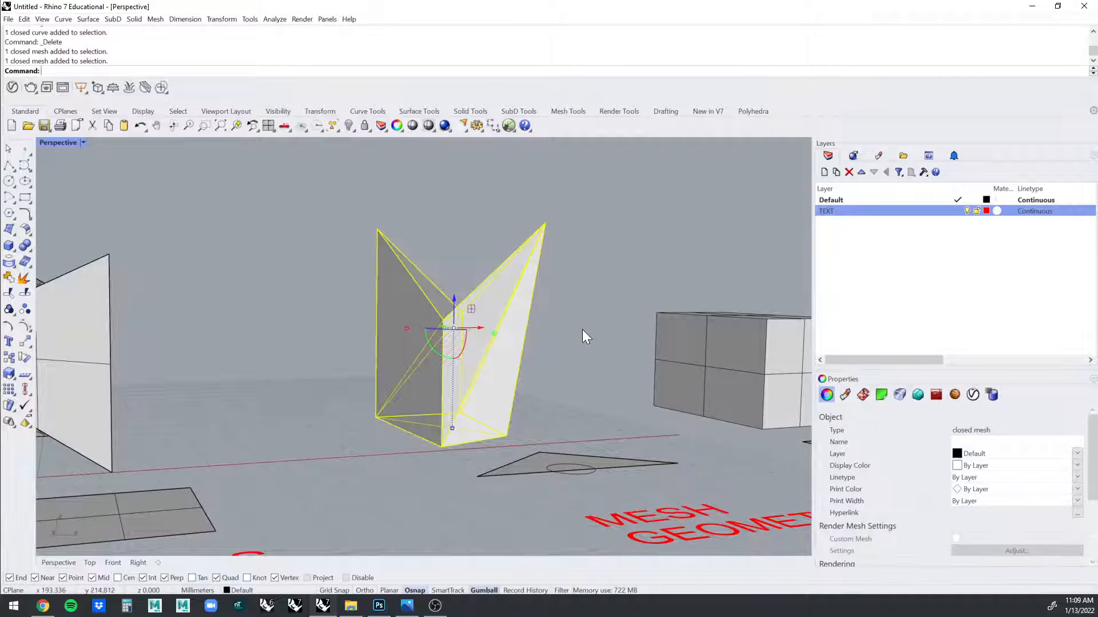
right_drag(582, 329, 541, 266)
key(Escape)
mouse_move(584, 301)
right_down()
mouse_move(451, 370)
mouse_move(554, 330)
mouse_move(565, 304)
mouse_move(469, 334)
mouse_move(659, 243)
mouse_move(566, 307)
right_up()
Go to the SubD geometry area and bring up the SubD modelling tools.
scroll(659, 243, down, 5)
scroll(660, 241, up, 3)
scroll(659, 241, up, 2)
scroll(364, 336, up, 3)
right_drag(413, 329, 490, 331)
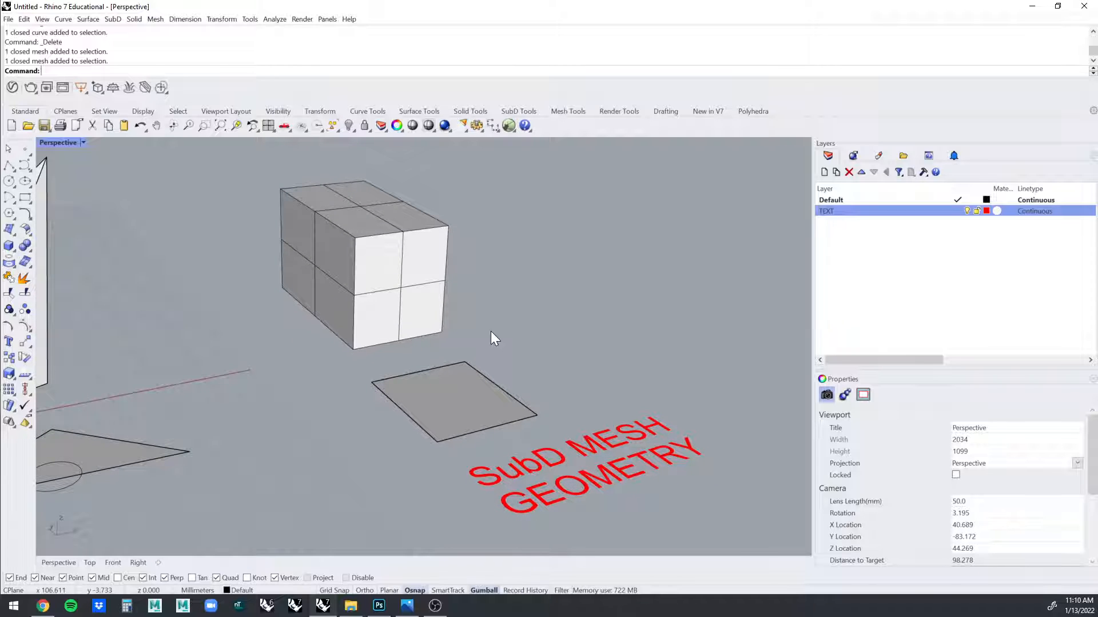
click(517, 111)
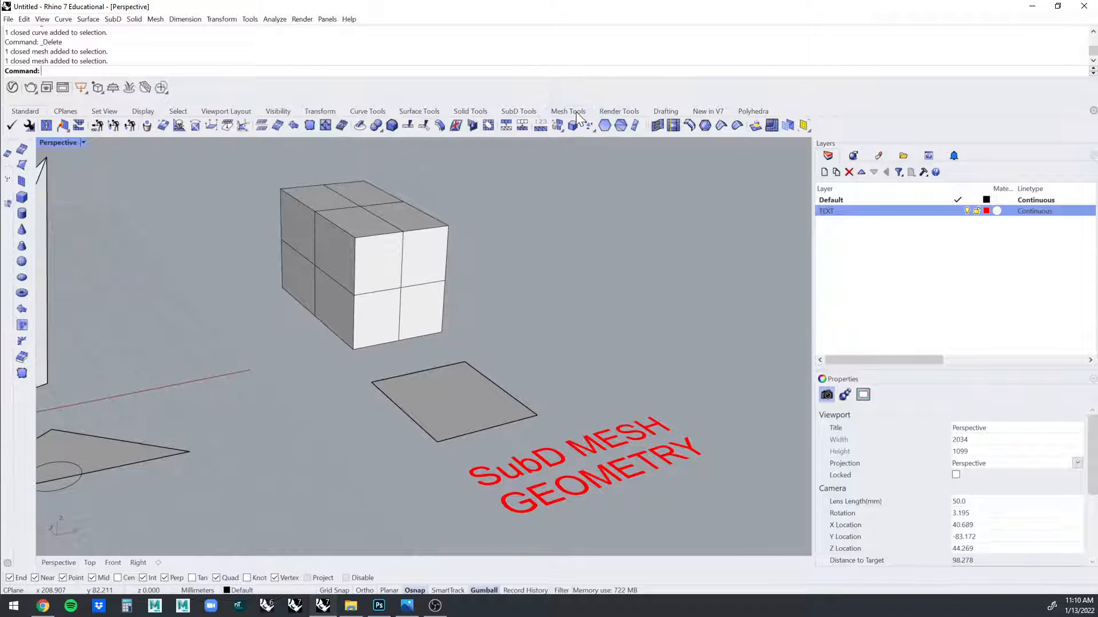
click(514, 112)
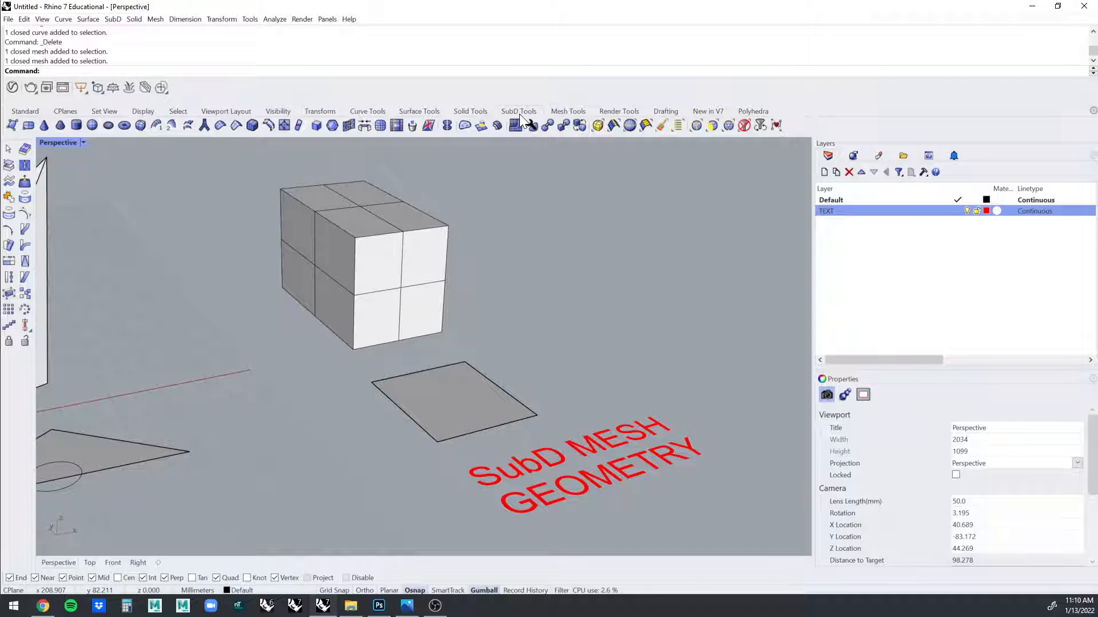
Examine the SubD box and the flat square SubD face alongside the neighbouring mesh geometry.
scroll(505, 227, down, 3)
right_drag(506, 227, 533, 297)
scroll(576, 321, up, 3)
scroll(580, 321, down, 2)
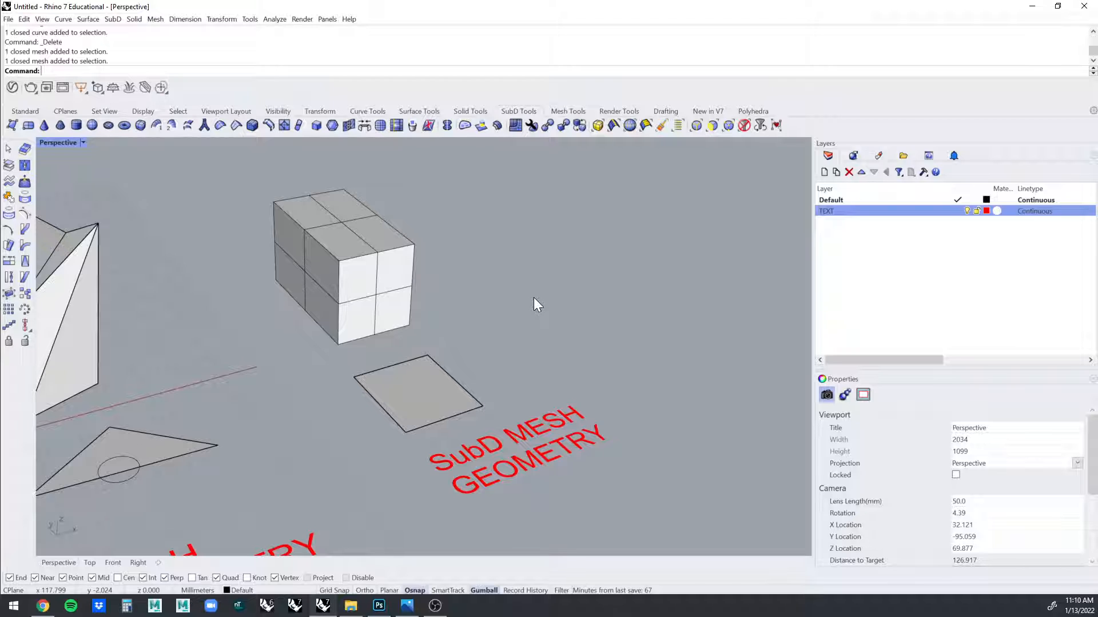
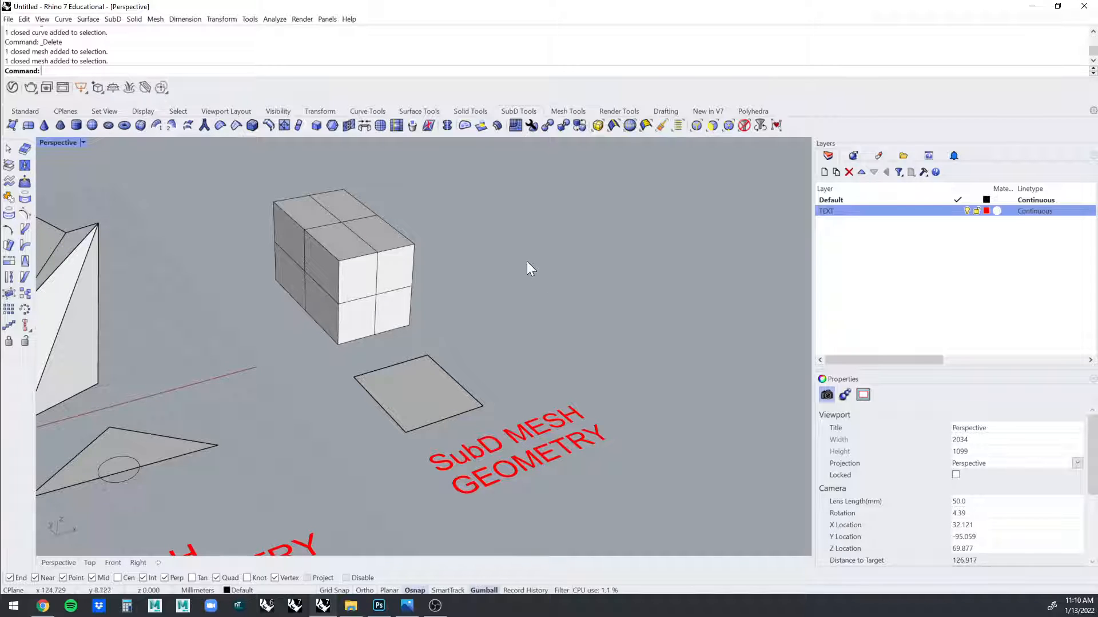
click(463, 393)
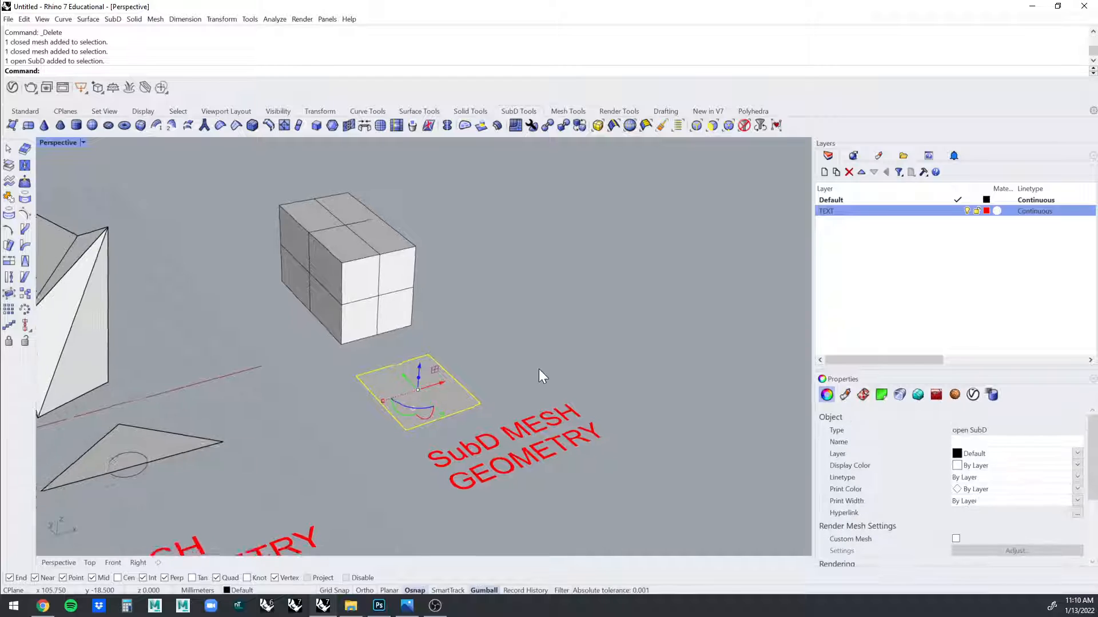
scroll(539, 369, up, 5)
scroll(491, 312, down, 2)
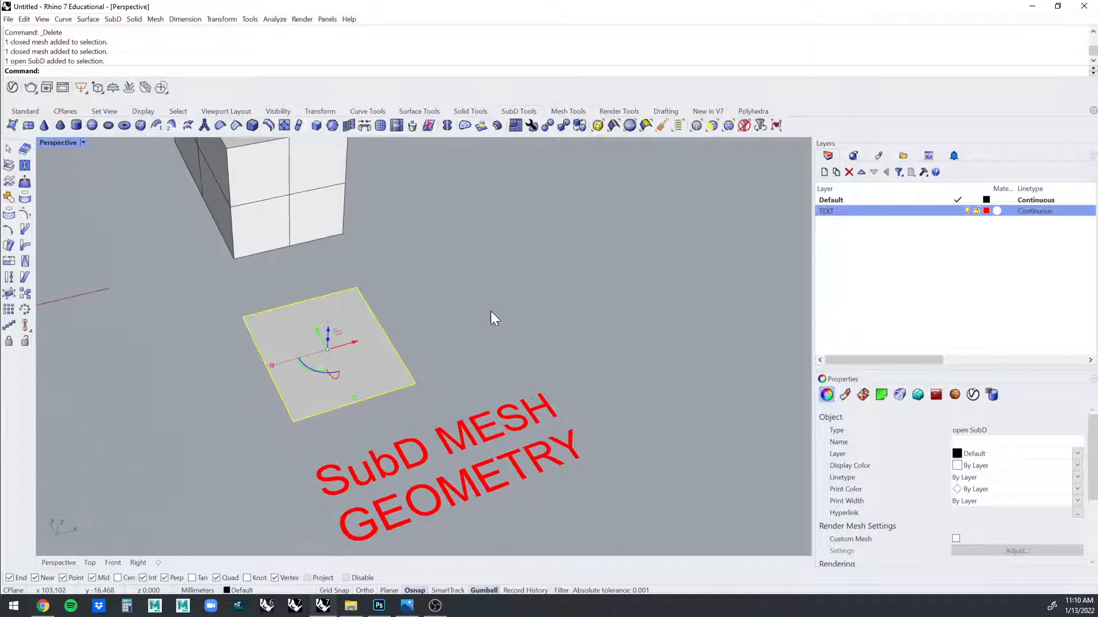
scroll(491, 311, down, 3)
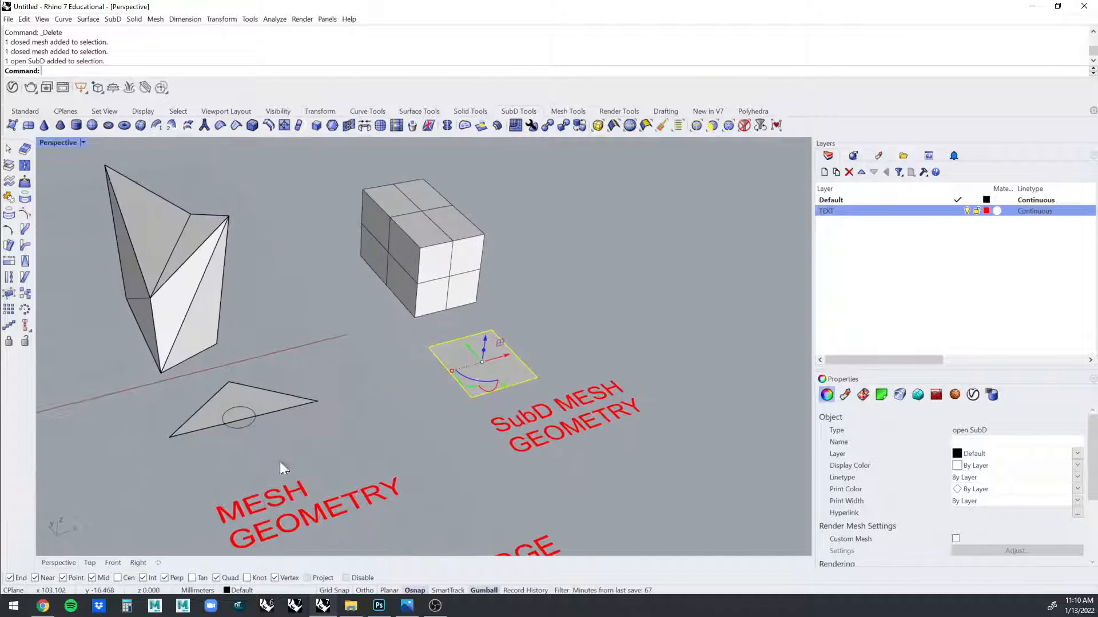
click(612, 326)
scroll(612, 326, up, 2)
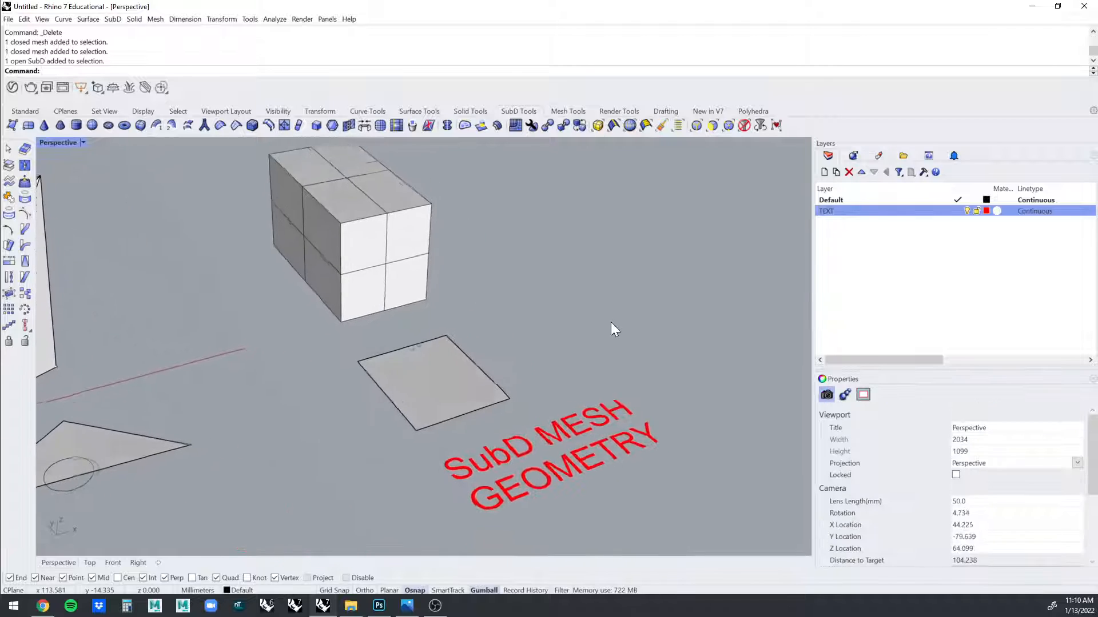
scroll(610, 321, up, 1)
scroll(409, 410, down, 3)
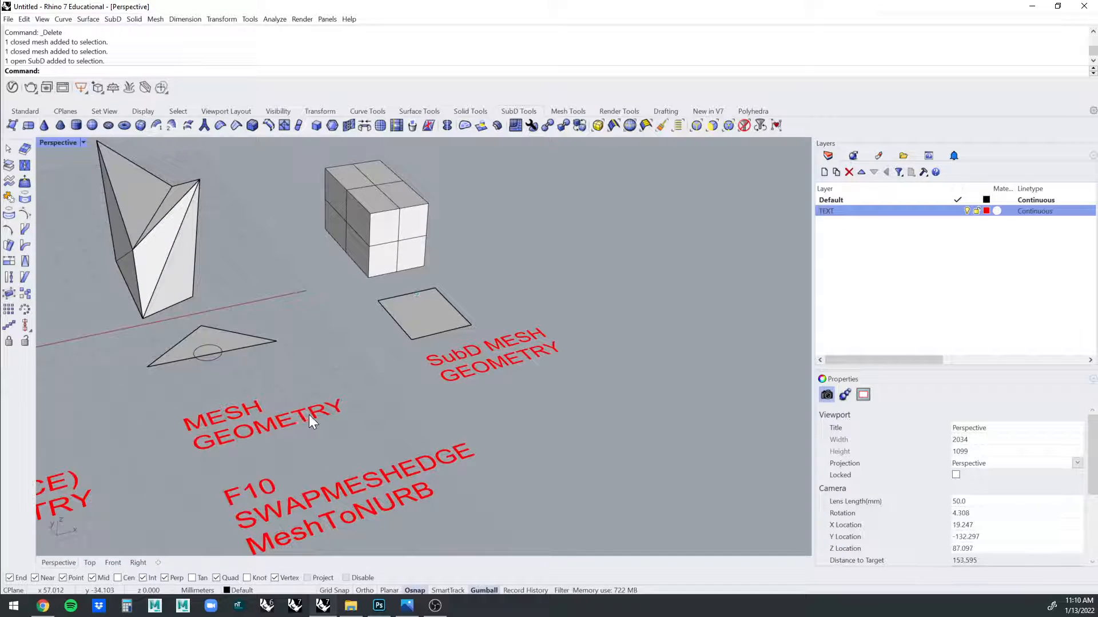
scroll(624, 290, up, 3)
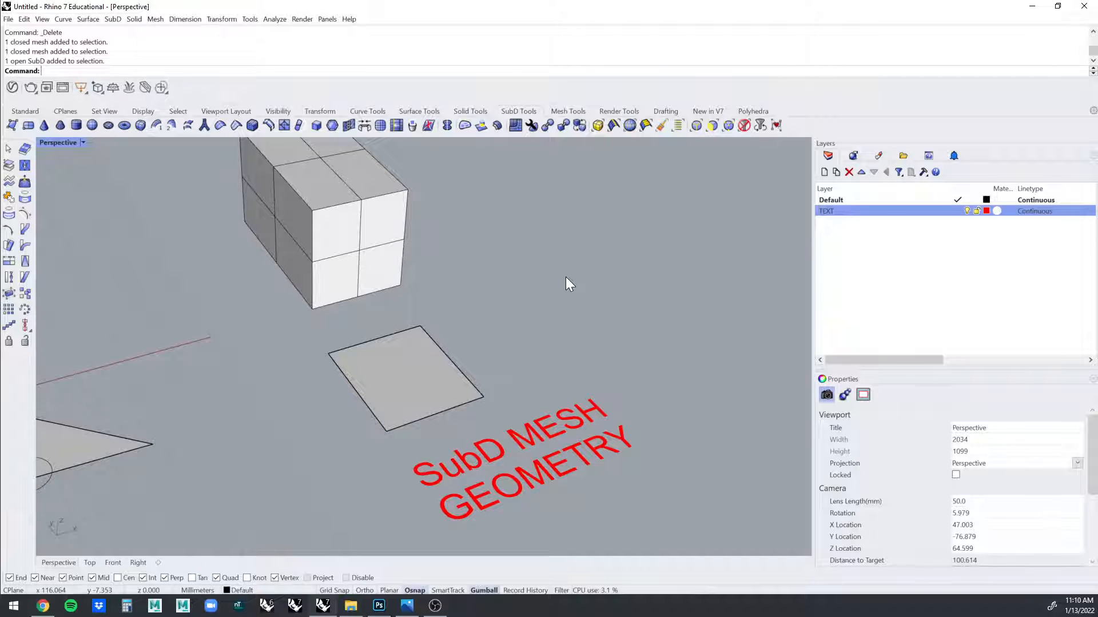
Draw a triangular single face beside the square SubD using 3DFace with the output set to SubD.
key(Return)
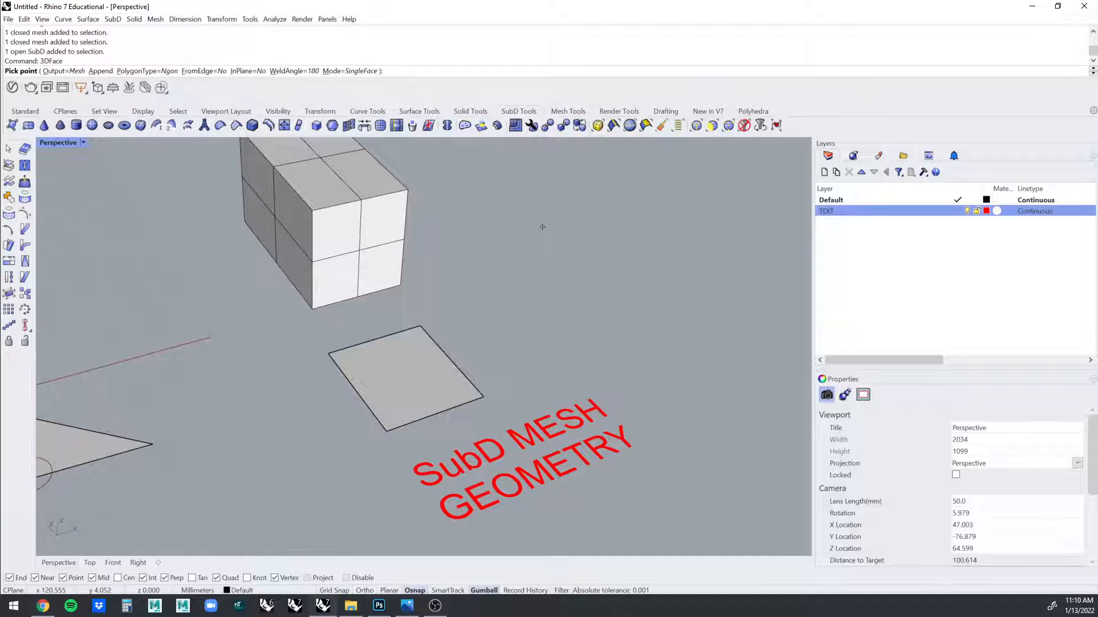
click(64, 71)
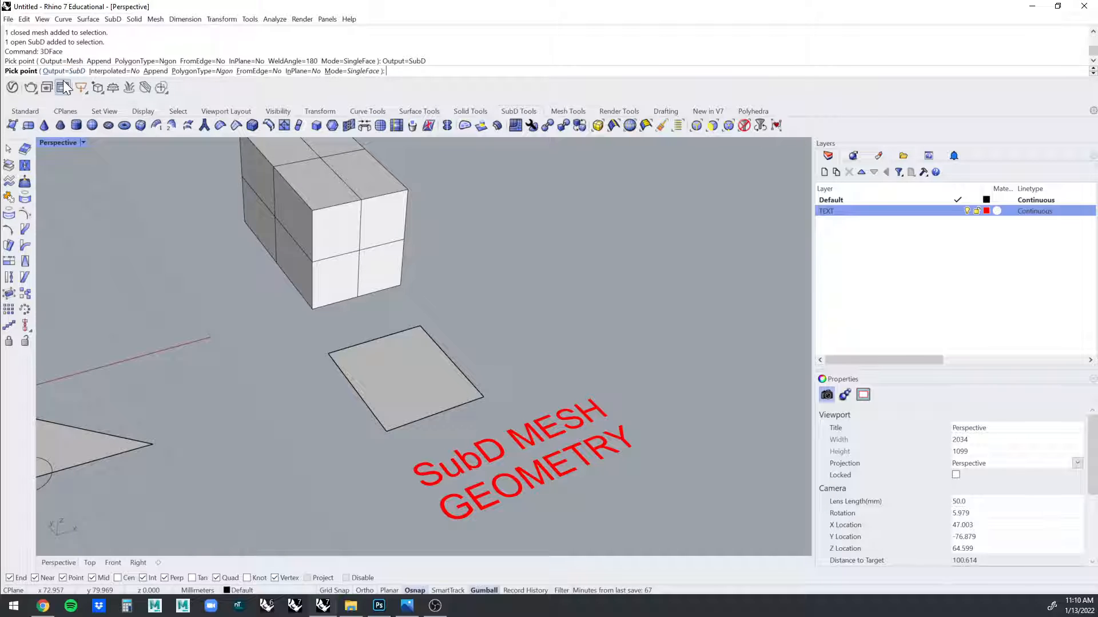
click(492, 322)
click(631, 312)
click(576, 375)
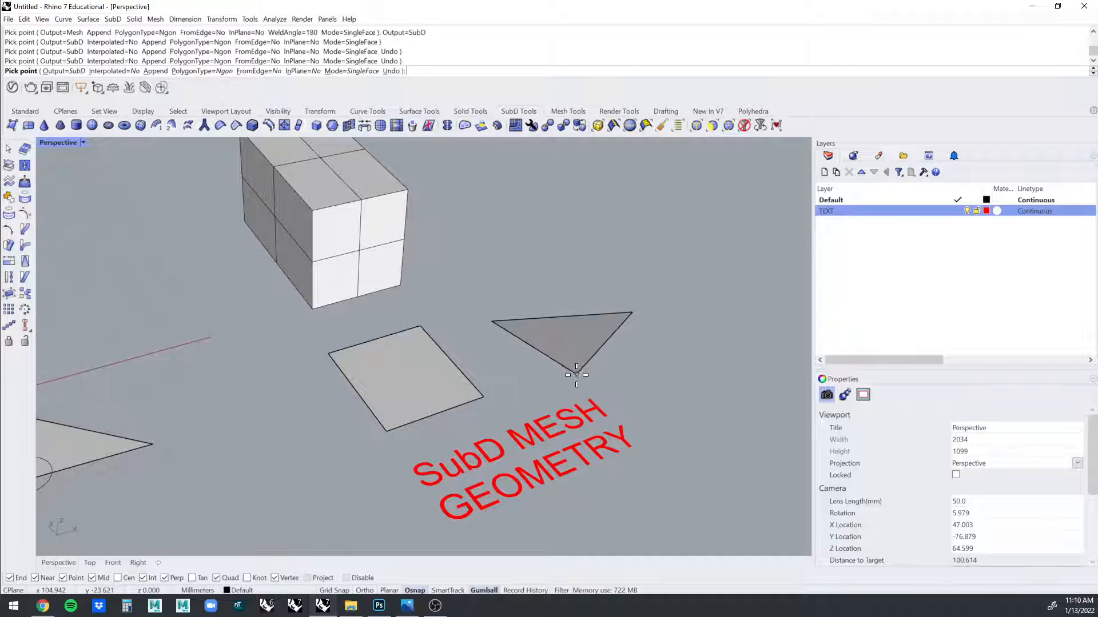
key(Return)
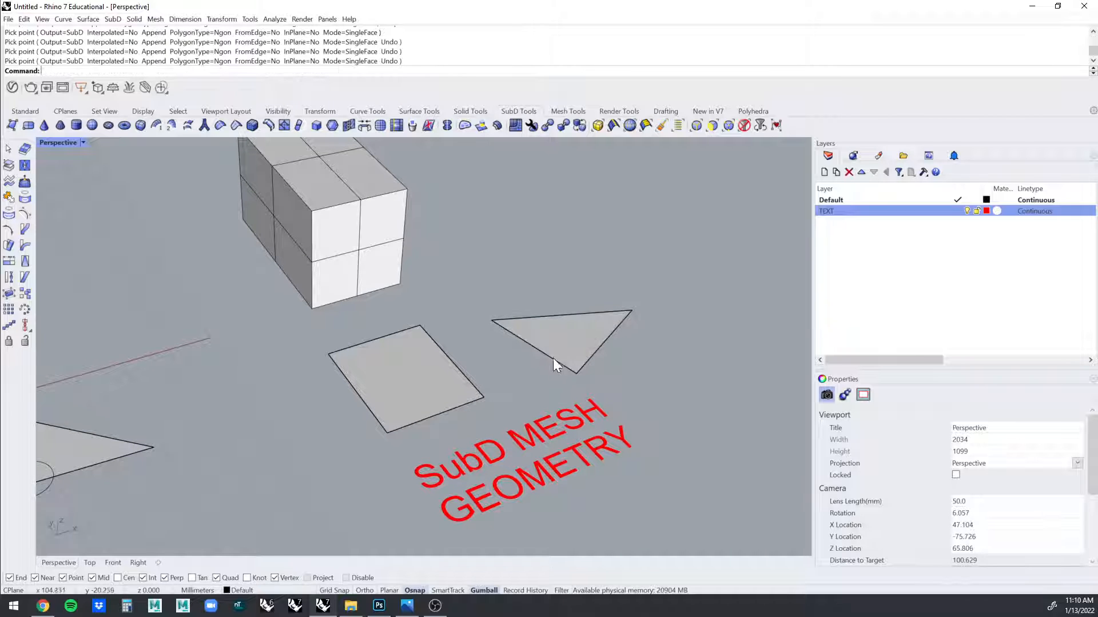
Show the control points of the triangular SubD face, then hide them and clear the selection.
click(579, 363)
key(F10)
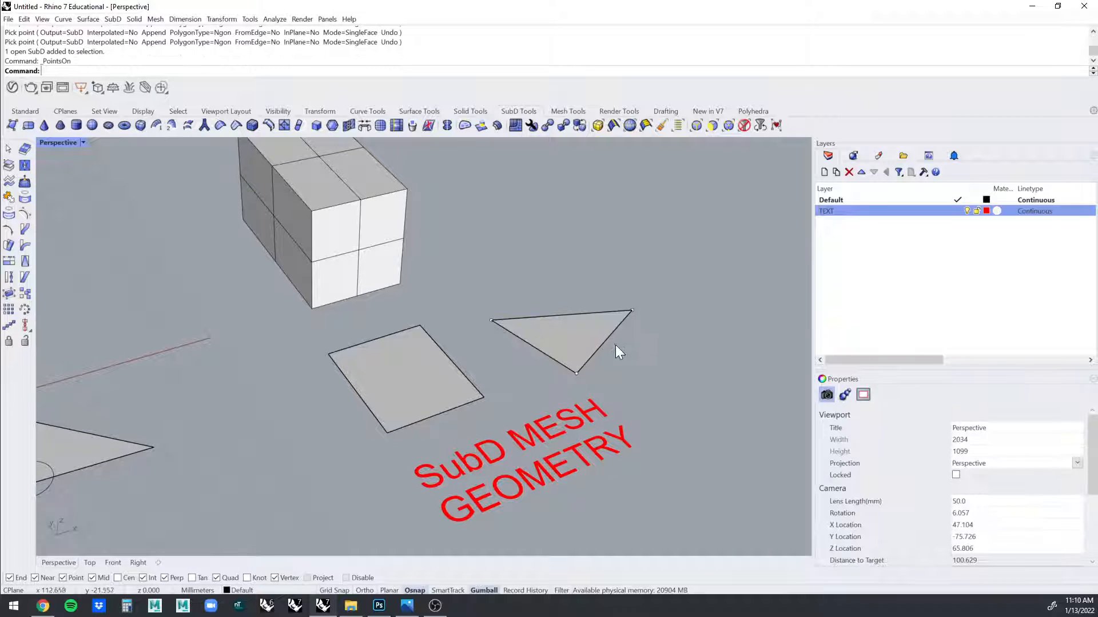
right_drag(706, 329, 545, 314)
scroll(630, 315, down, 5)
click(472, 331)
scroll(517, 301, up, 1)
scroll(545, 314, down, 2)
click(545, 314)
scroll(653, 321, up, 4)
click(653, 321)
right_drag(653, 321, 530, 328)
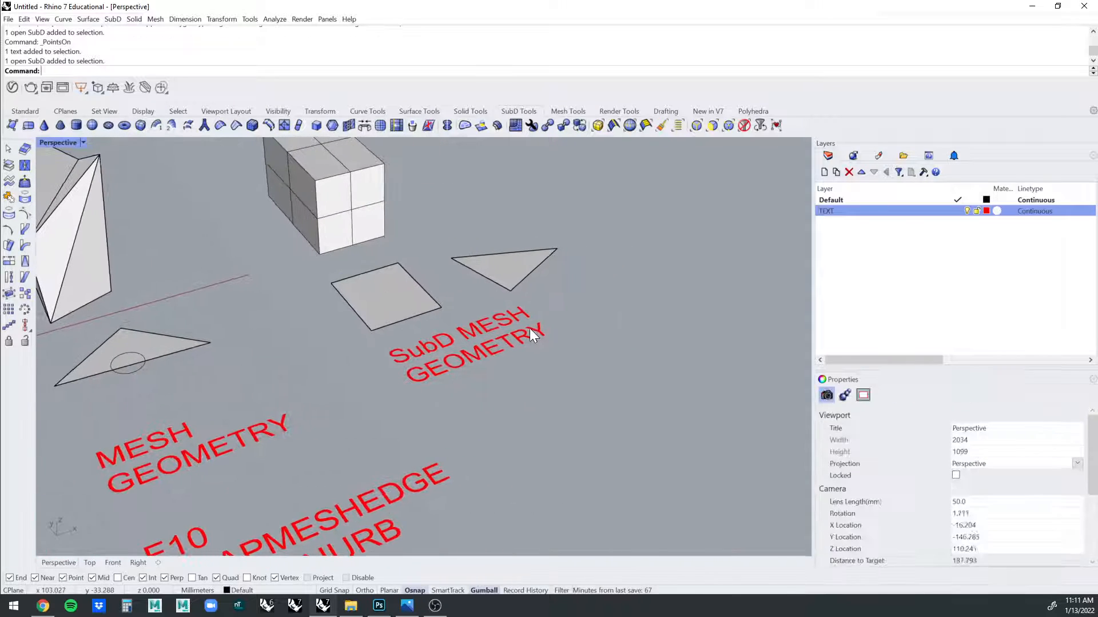
Duplicate the F10, SWAPMESHEDGE, MeshToNURB text block and place the copy below the SubD MESH GEOMETRY label.
scroll(389, 418, down, 3)
right_drag(389, 418, 333, 380)
click(333, 379)
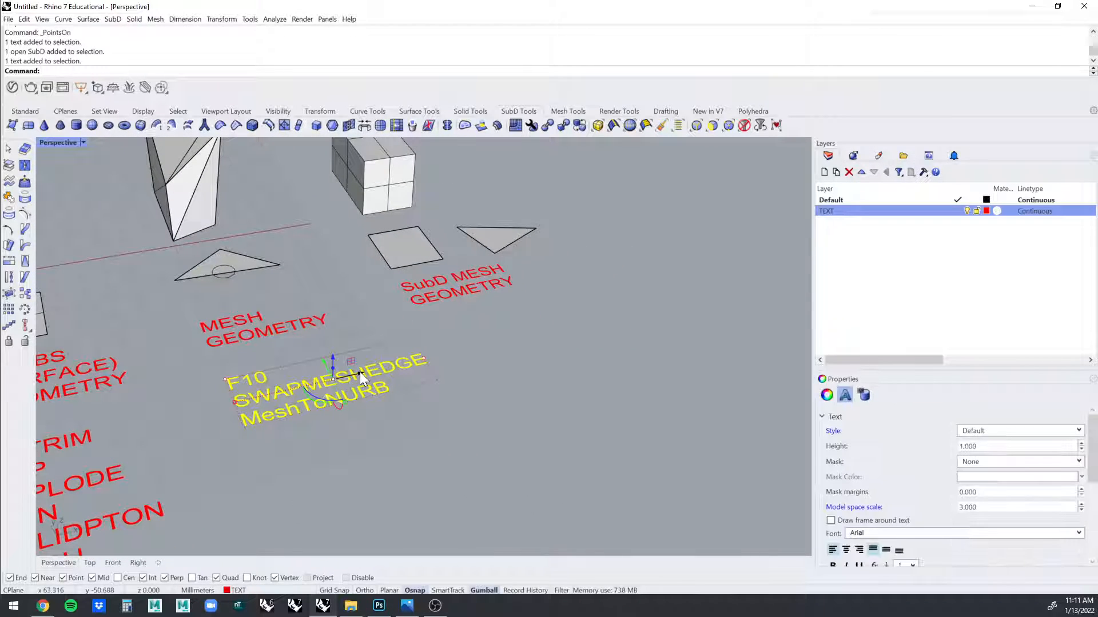
drag(359, 372, 557, 317)
key(alt)
click(592, 297)
scroll(537, 308, up, 3)
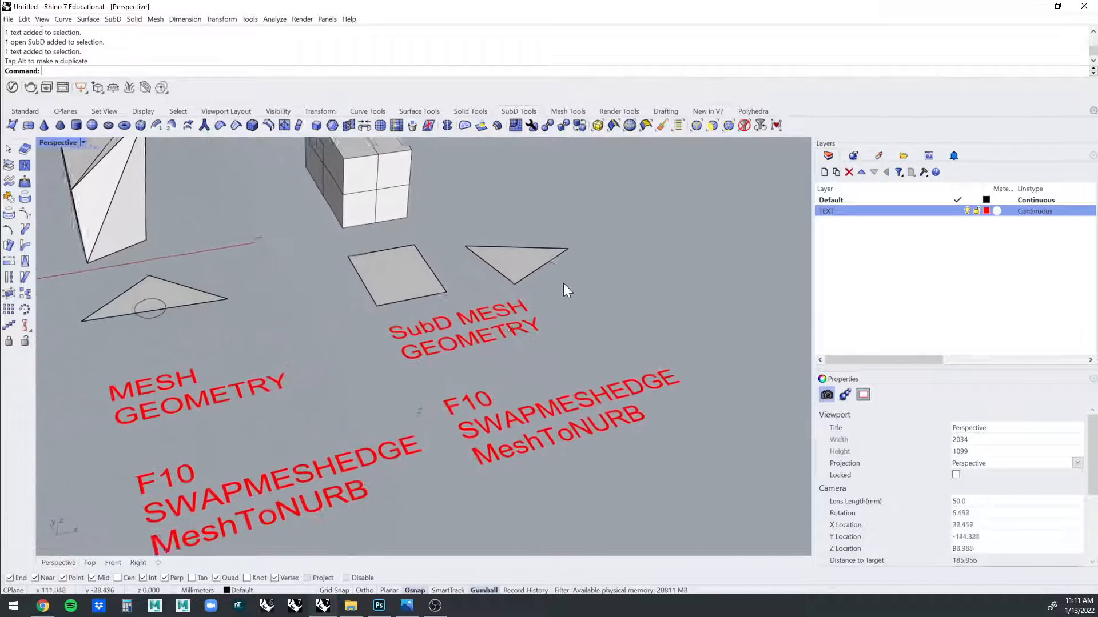
Remove the SWAPMESHEDGE and MeshToNURB lines from the copied text, keeping only F10.
click(631, 399)
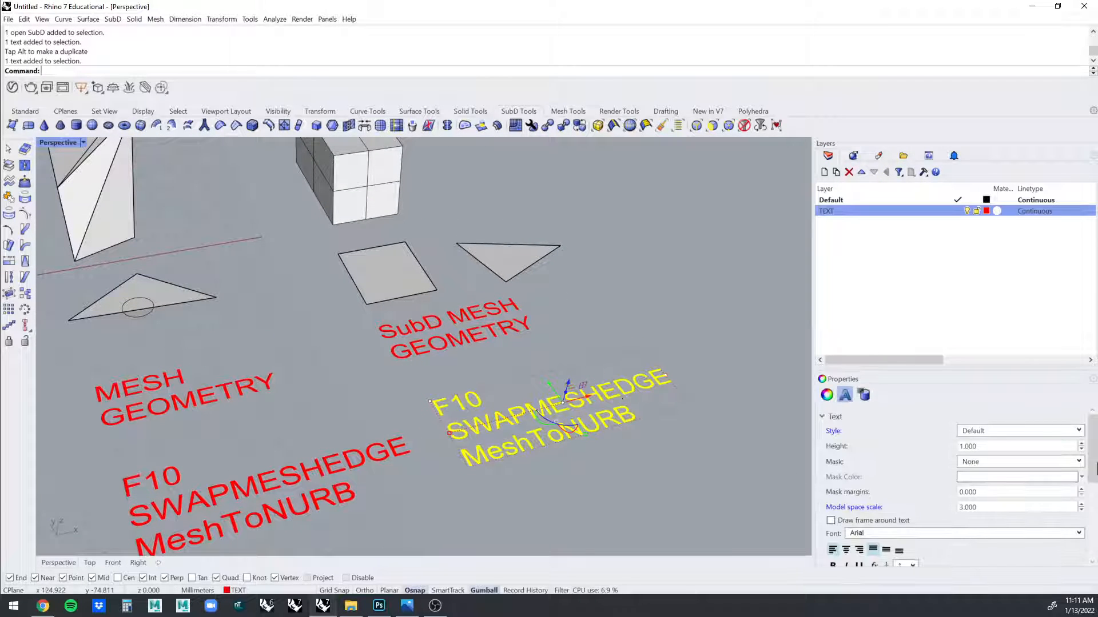
drag(1087, 454, 1090, 525)
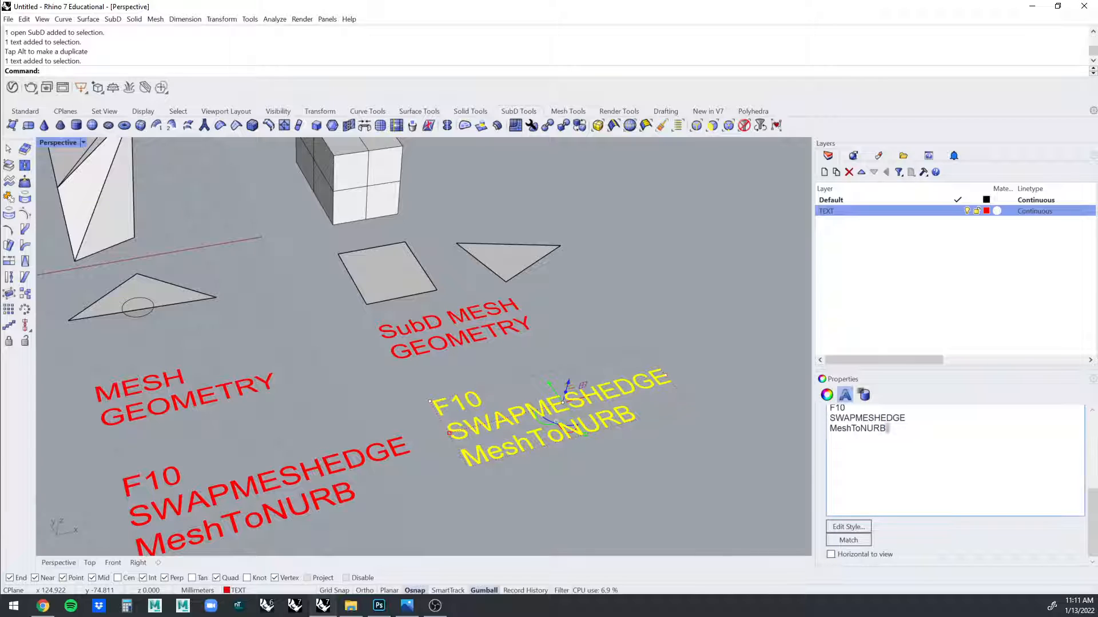
drag(828, 432, 816, 417)
key(BackSpace)
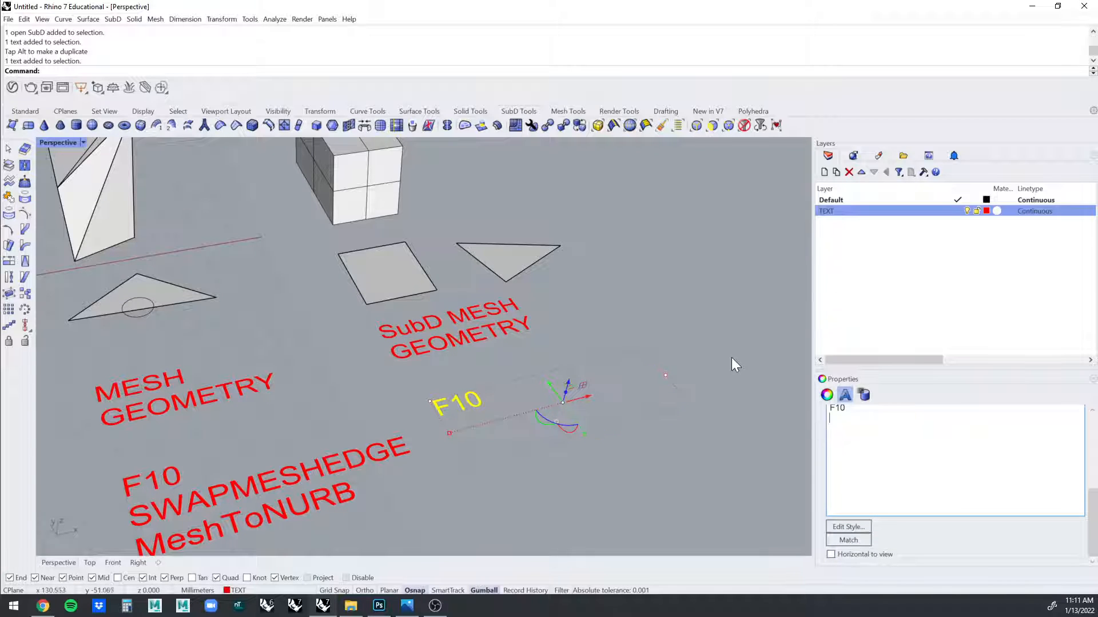
click(697, 329)
Show the control points of the square and triangular SubD faces and select two of the points.
click(385, 278)
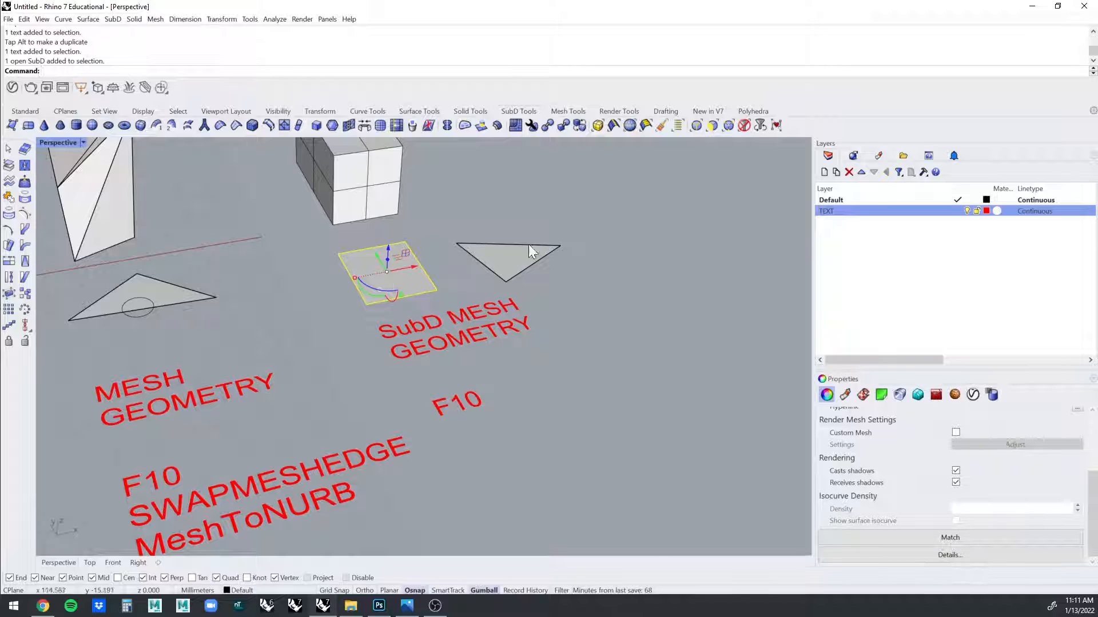
key(F10)
click(492, 250)
key(F10)
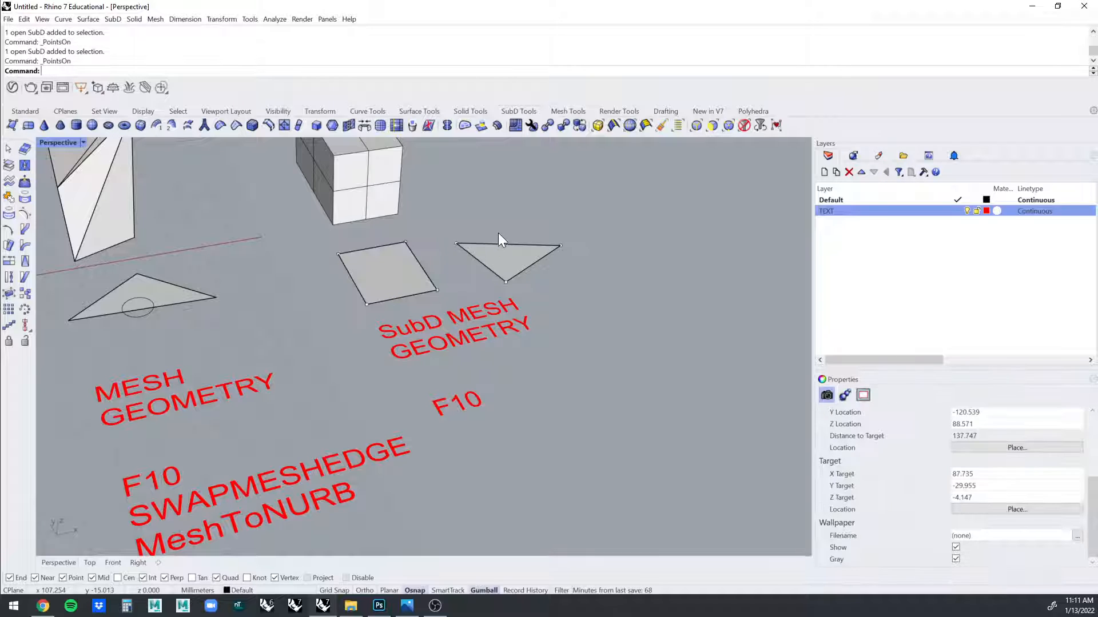
click(532, 250)
click(406, 276)
key(F10)
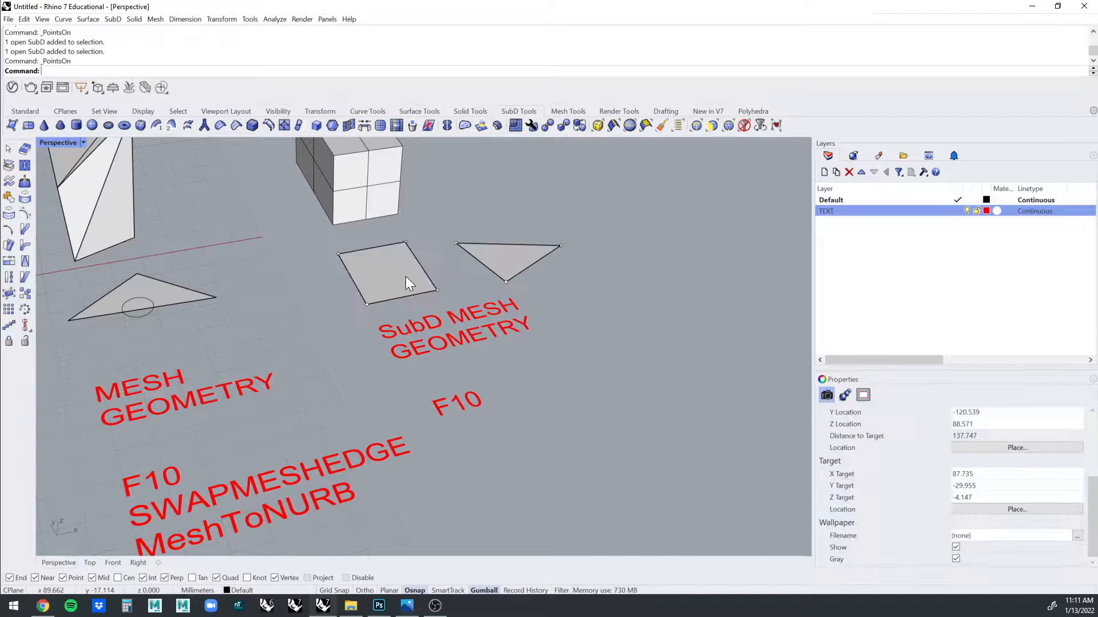
click(540, 257)
click(455, 281)
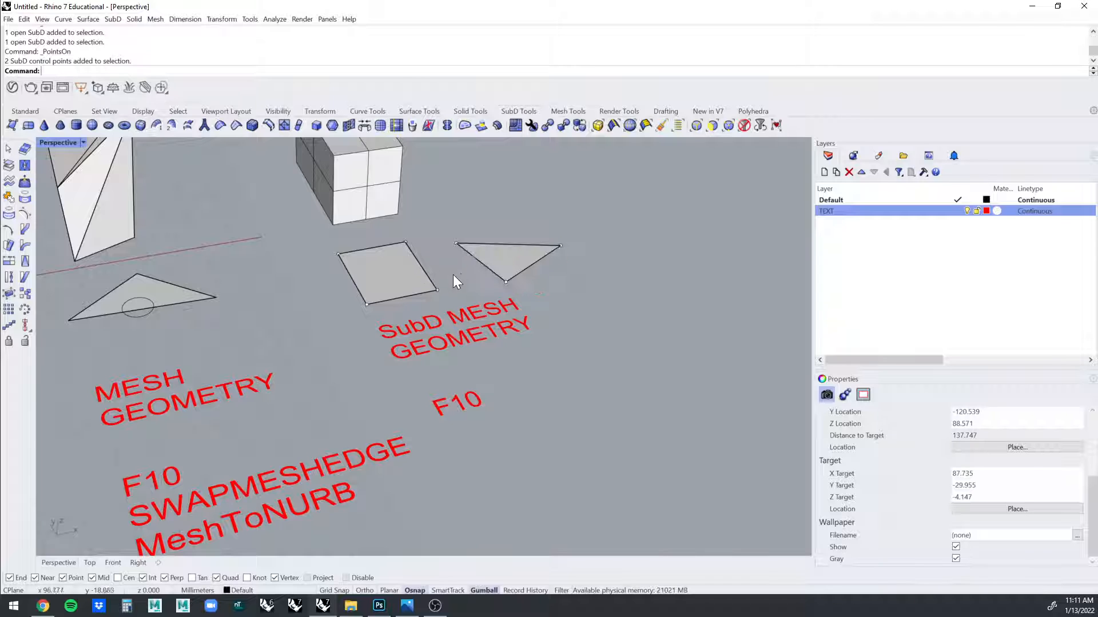
Add a second line reading TAB to the F10 text below the SubD label.
click(463, 396)
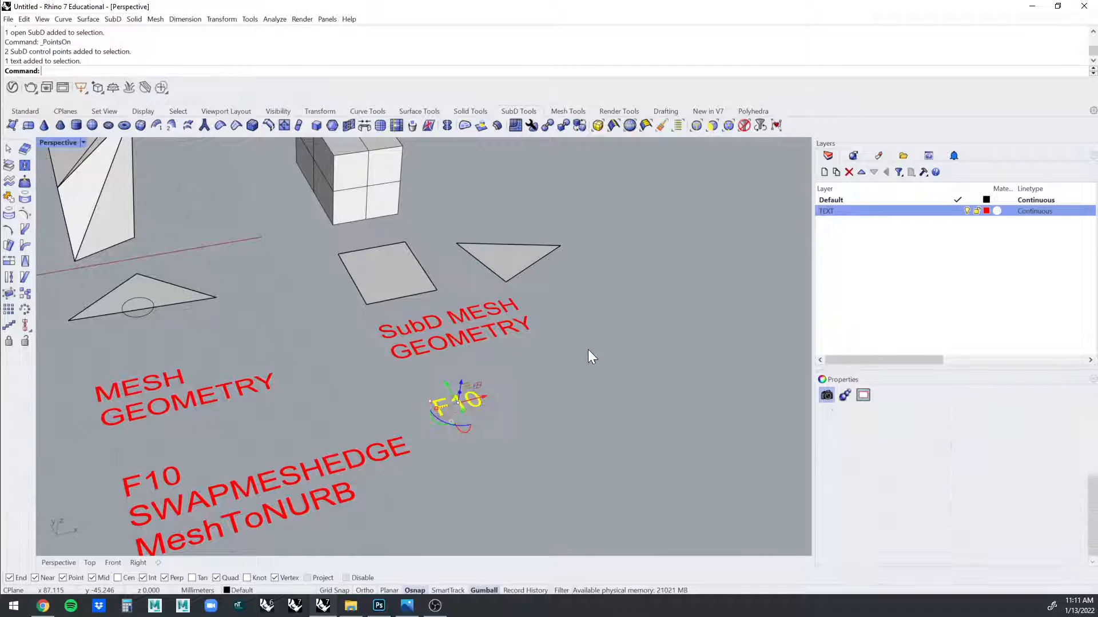
scroll(569, 294, up, 2)
shift+right_drag(568, 294, 575, 228)
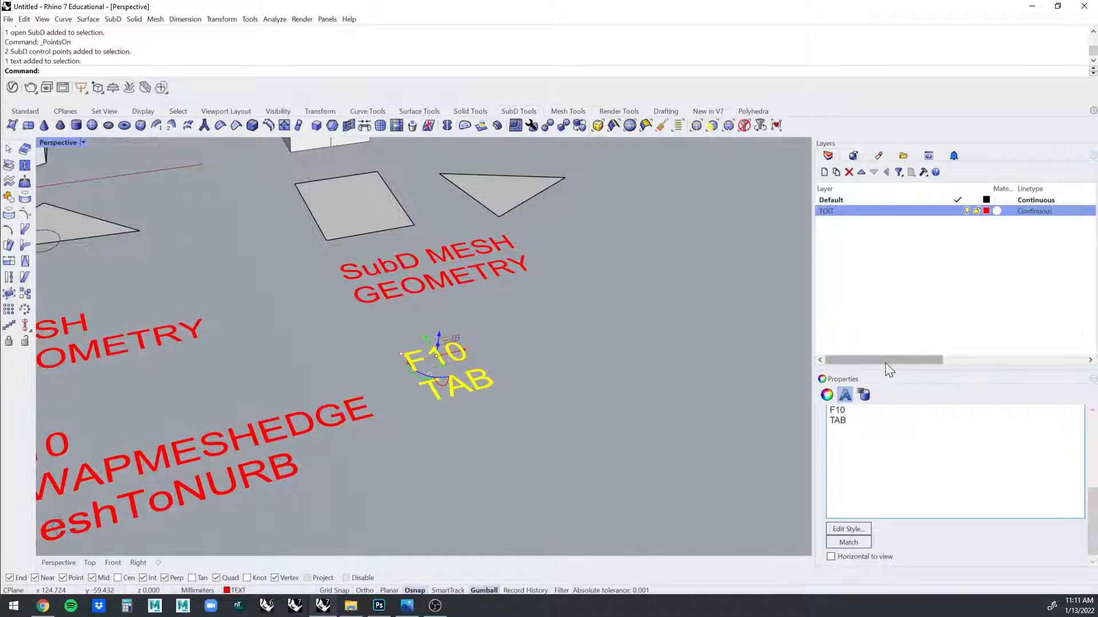
click(634, 373)
Put quotation marks around TAB in the F10 text note and clear the selection.
click(461, 382)
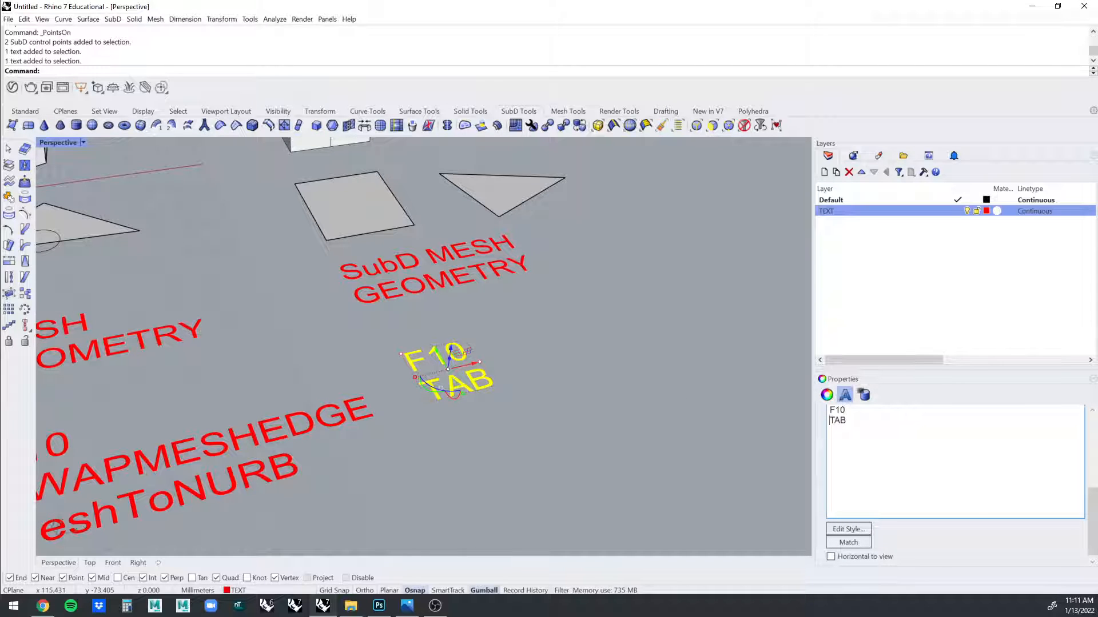
key(Return)
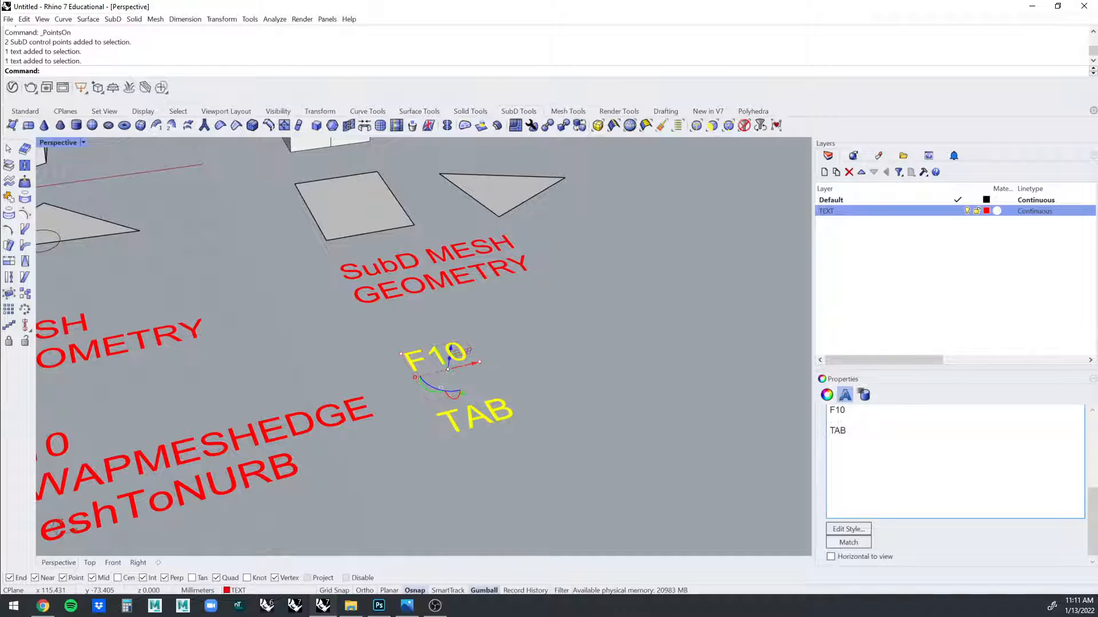
key(BackSpace)
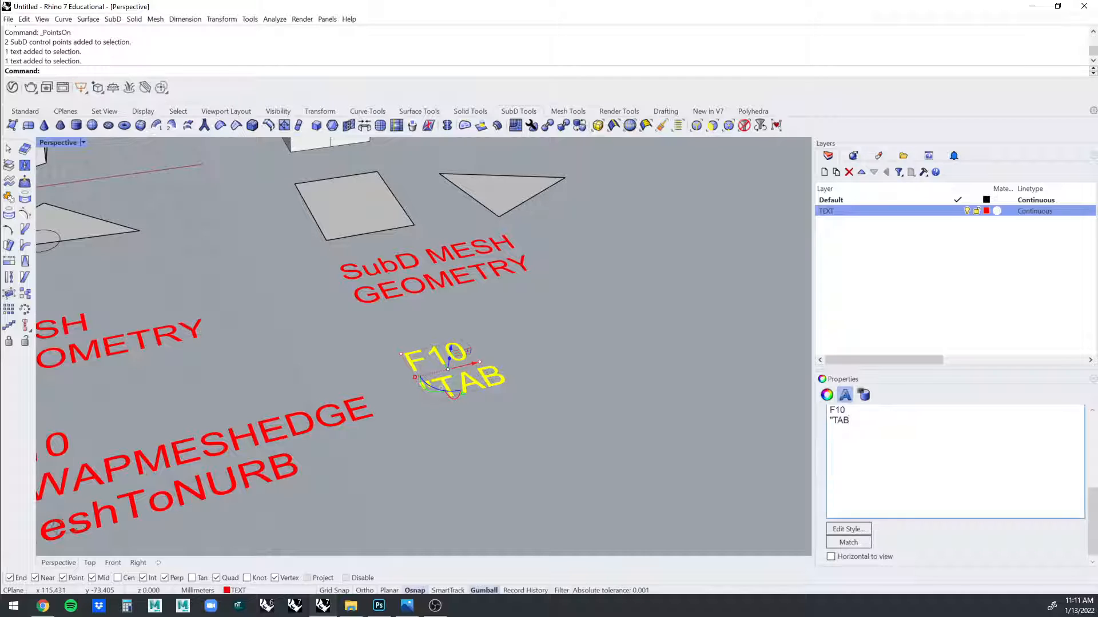
click(539, 342)
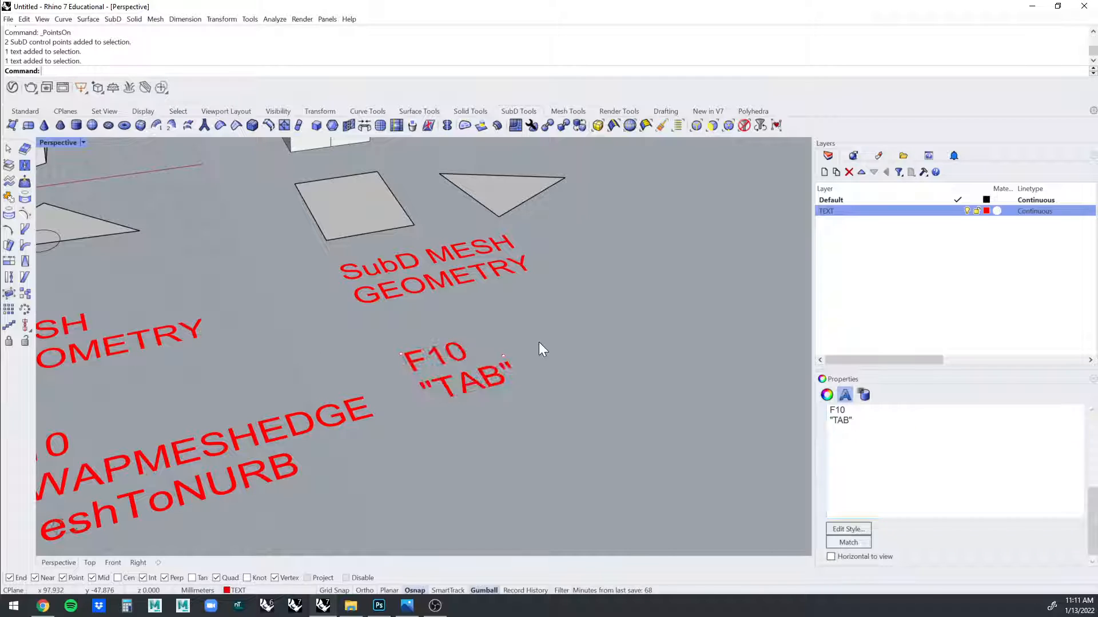
click(461, 354)
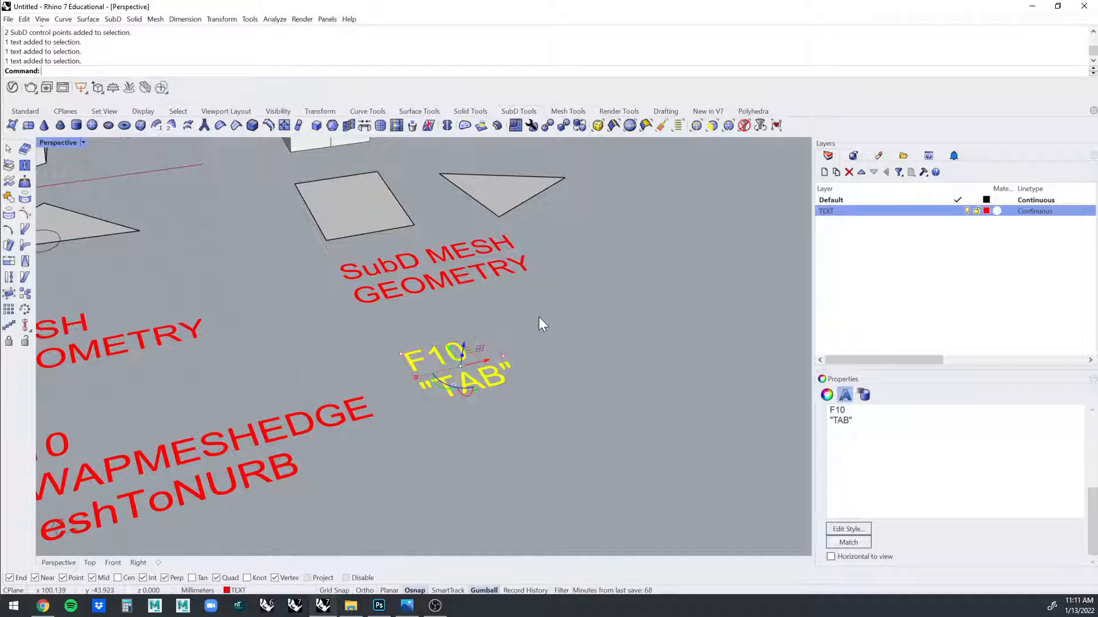
click(564, 300)
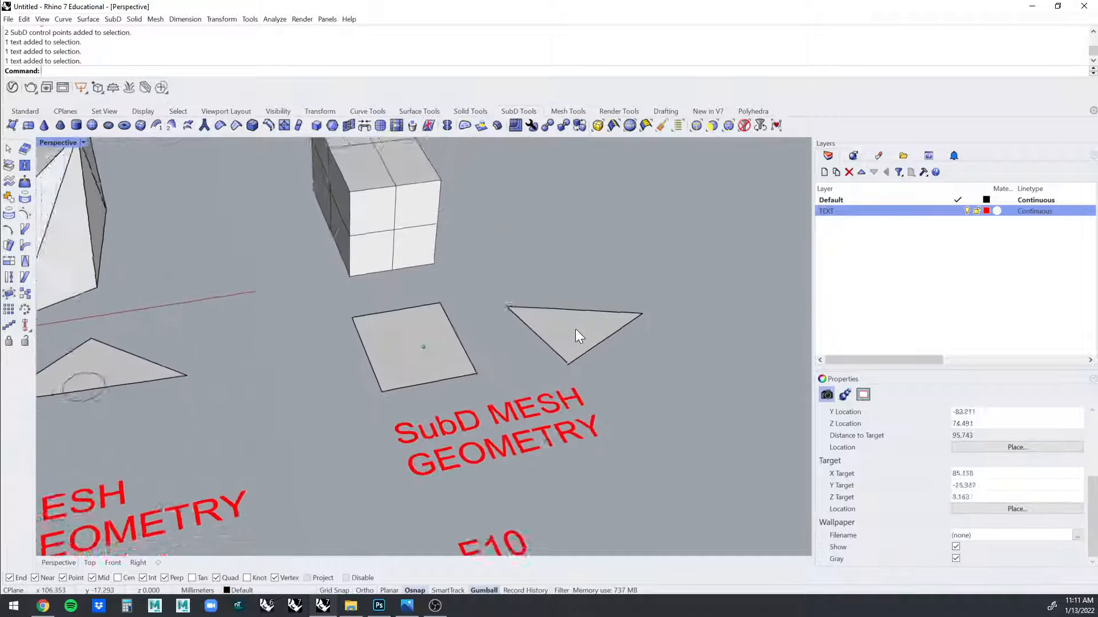
Toggle the SubD display repeatedly between flat and smooth to compare the box, square and triangle, ending on flat.
key(Tab)
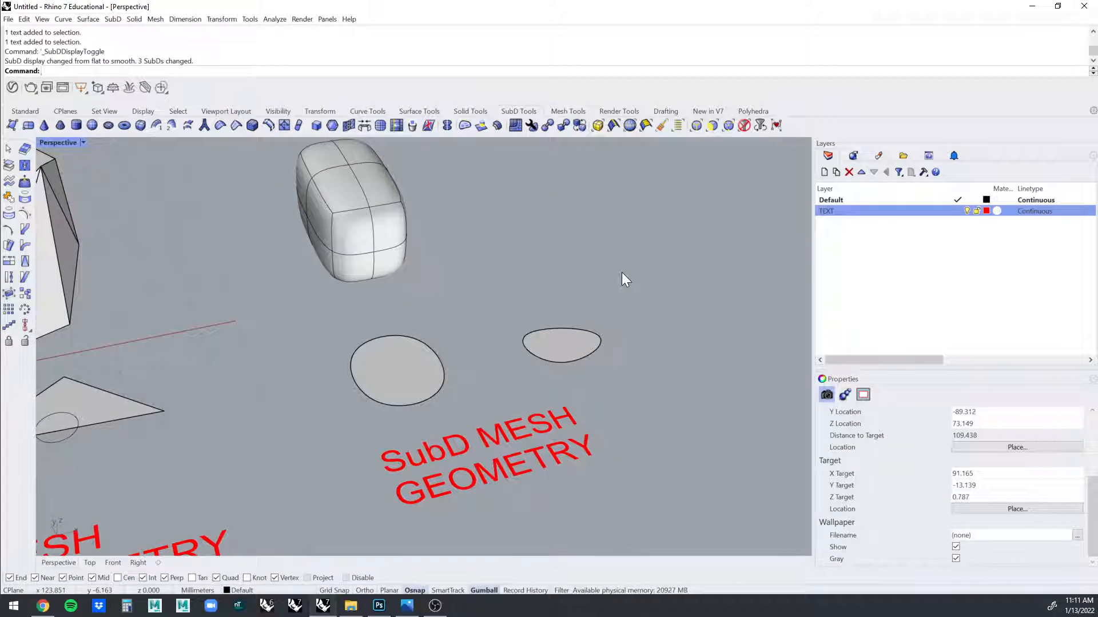
key(Tab)
key(Tab)
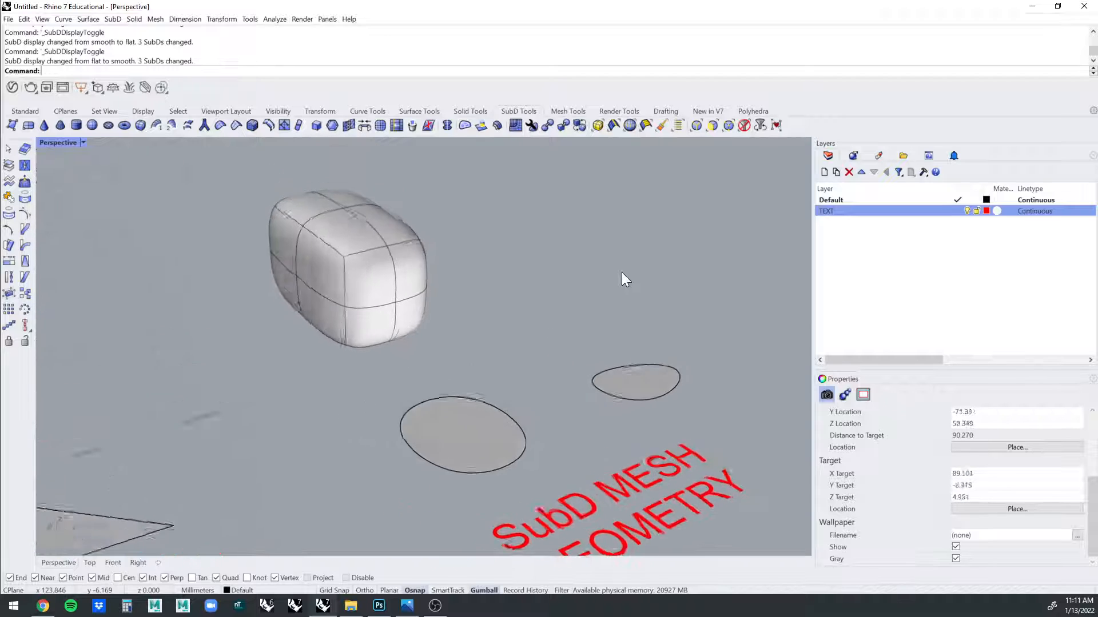
key(Tab)
key(Tab)
key(Tab)
key(Tab)
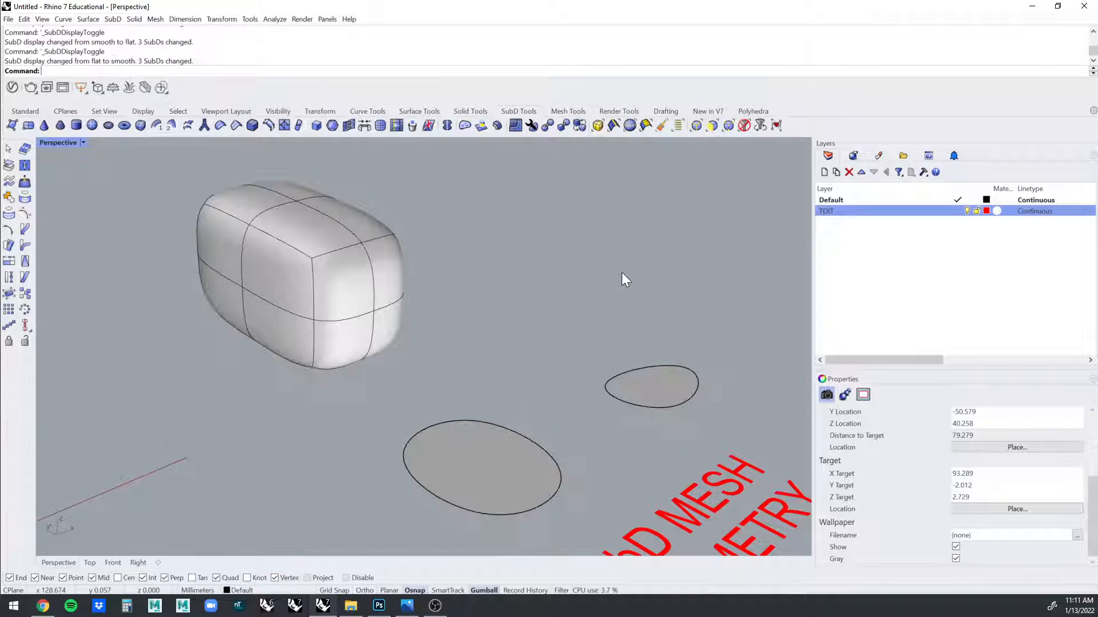
key(Tab)
key(Tab)
key(Tab)
key(Tab)
scroll(622, 272, down, 4)
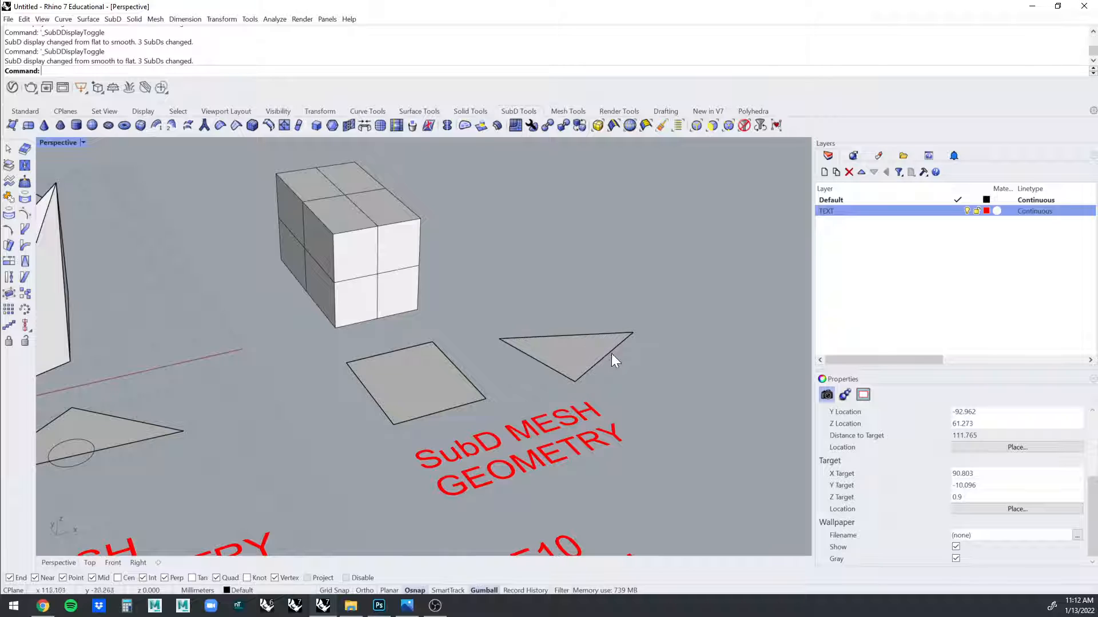
Switch the SubD display to smooth and show the control points of the SubD box.
scroll(441, 283, up, 6)
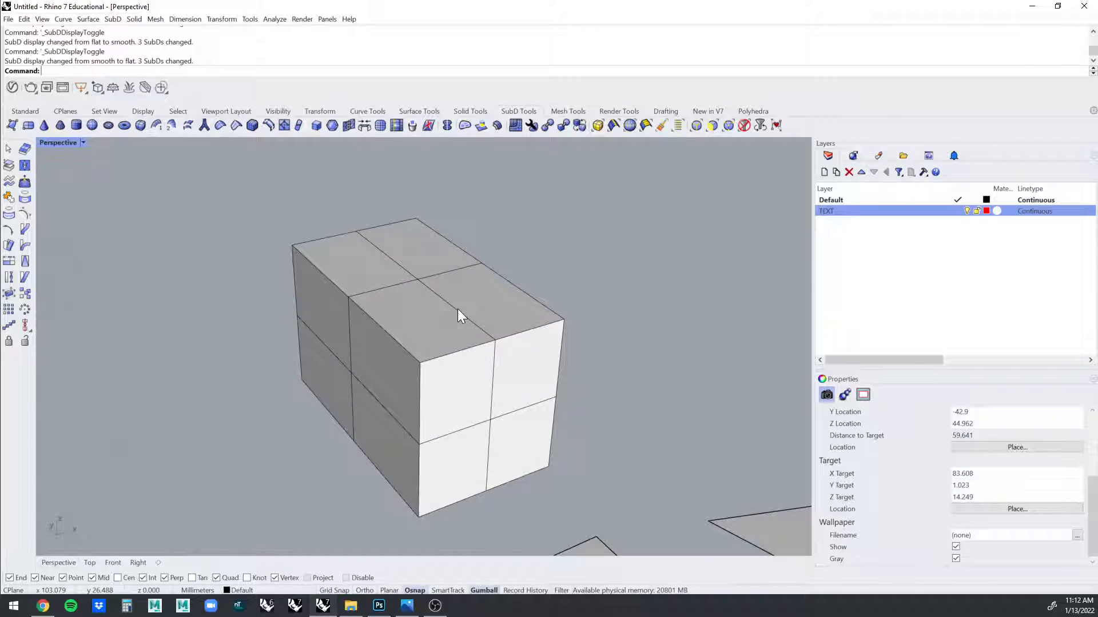
key(Tab)
right_drag(619, 332, 605, 309)
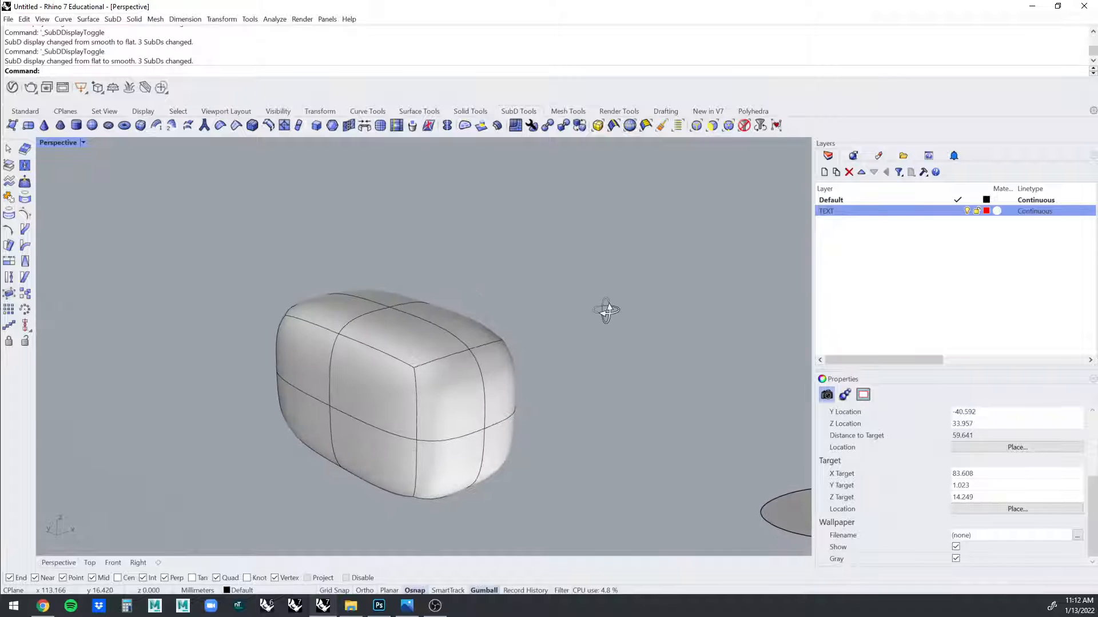
click(486, 368)
key(F10)
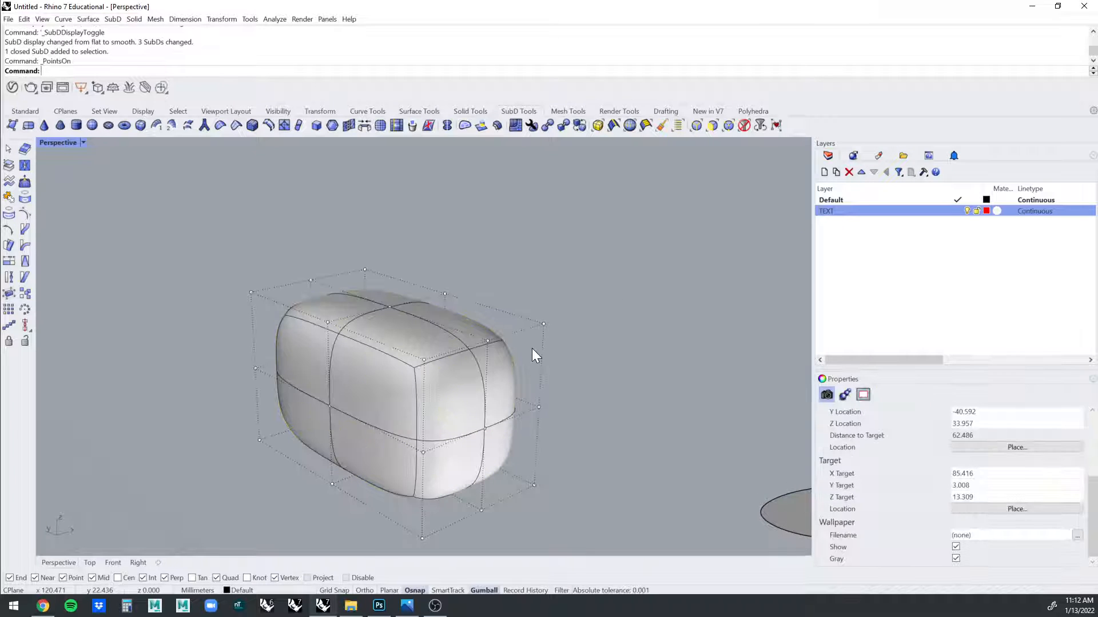
right_drag(552, 334, 550, 277)
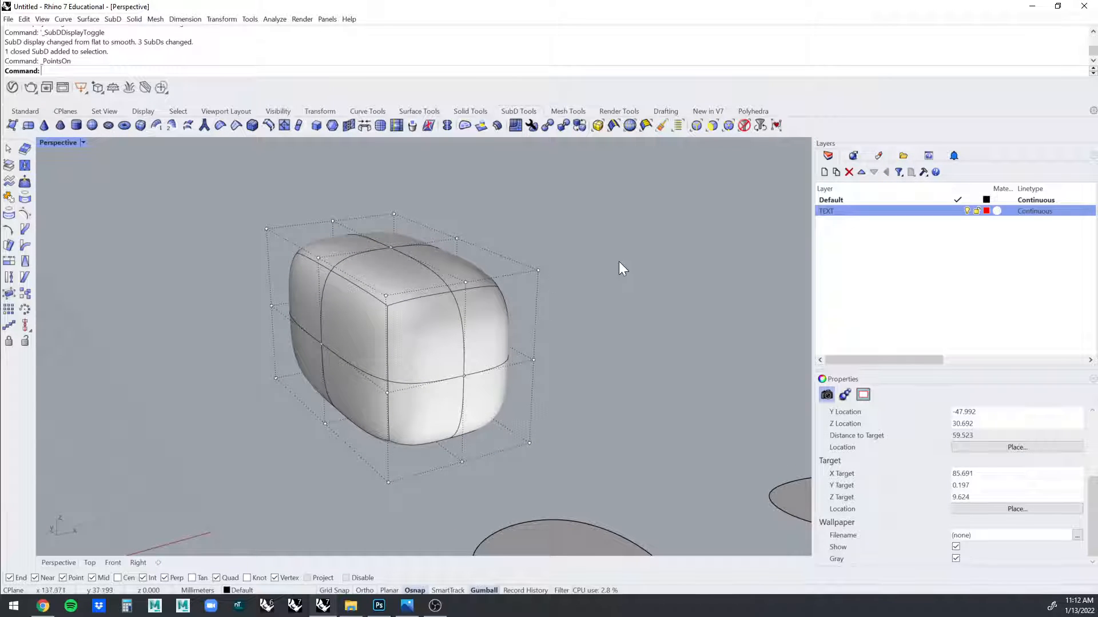
Examine the NURBS, mesh and SubD examples side by side with their labels.
scroll(601, 282, down, 3)
right_drag(598, 282, 233, 390)
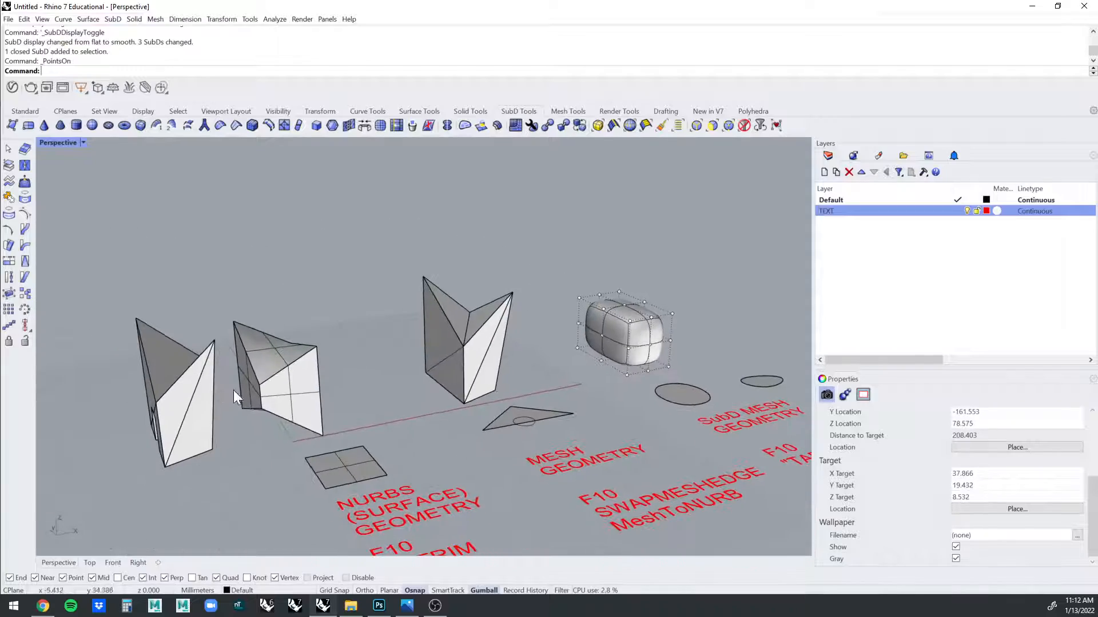
scroll(674, 321, up, 3)
scroll(759, 245, up, 3)
scroll(528, 276, down, 5)
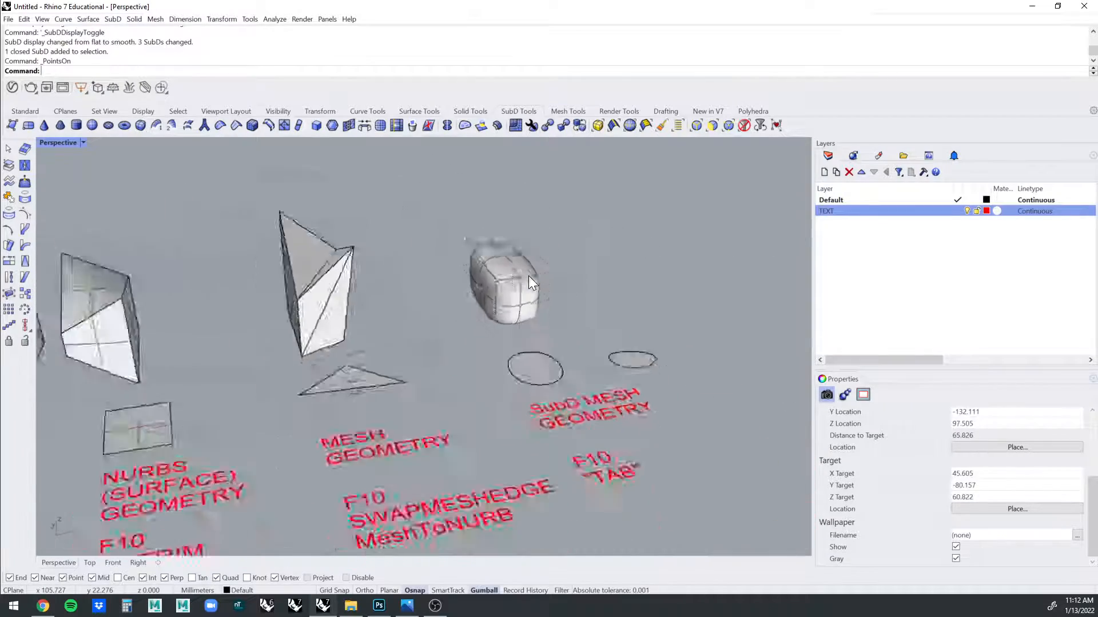
right_drag(528, 276, 481, 283)
scroll(478, 280, up, 2)
right_drag(431, 406, 390, 331)
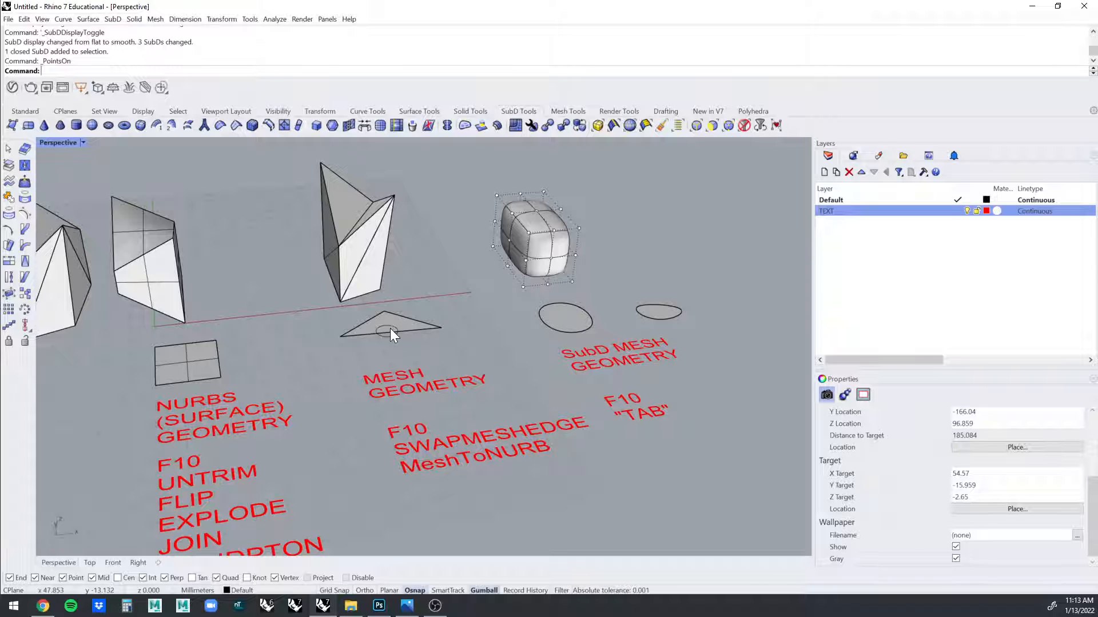
Toggle the selected SubD box between flat and smooth display, ending on smooth, and clear the selection.
scroll(615, 287, up, 6)
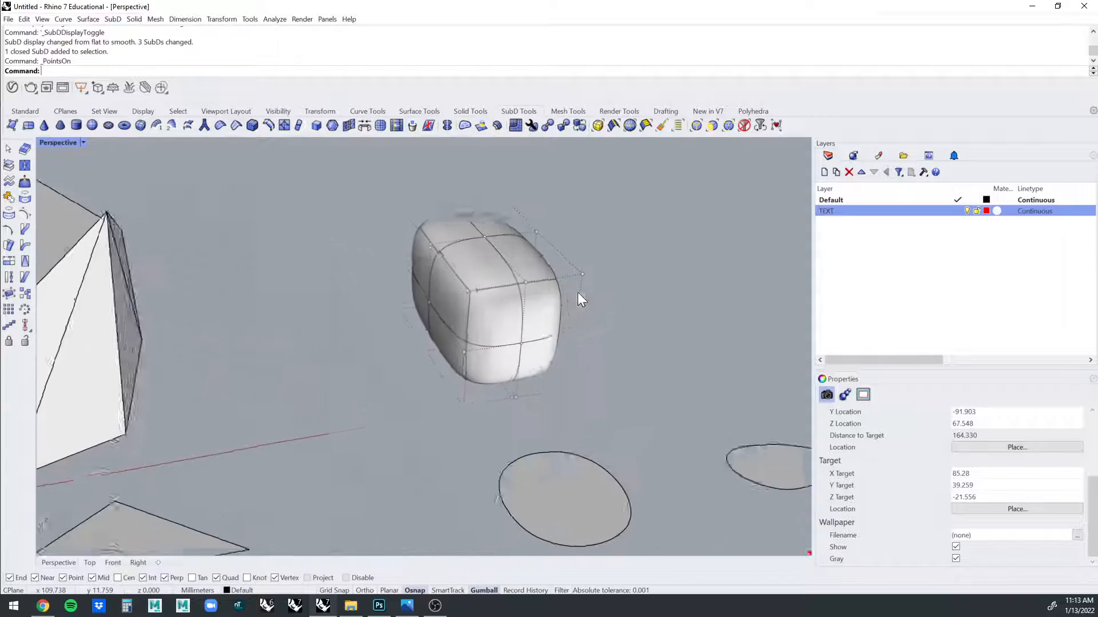
scroll(578, 293, up, 3)
click(565, 319)
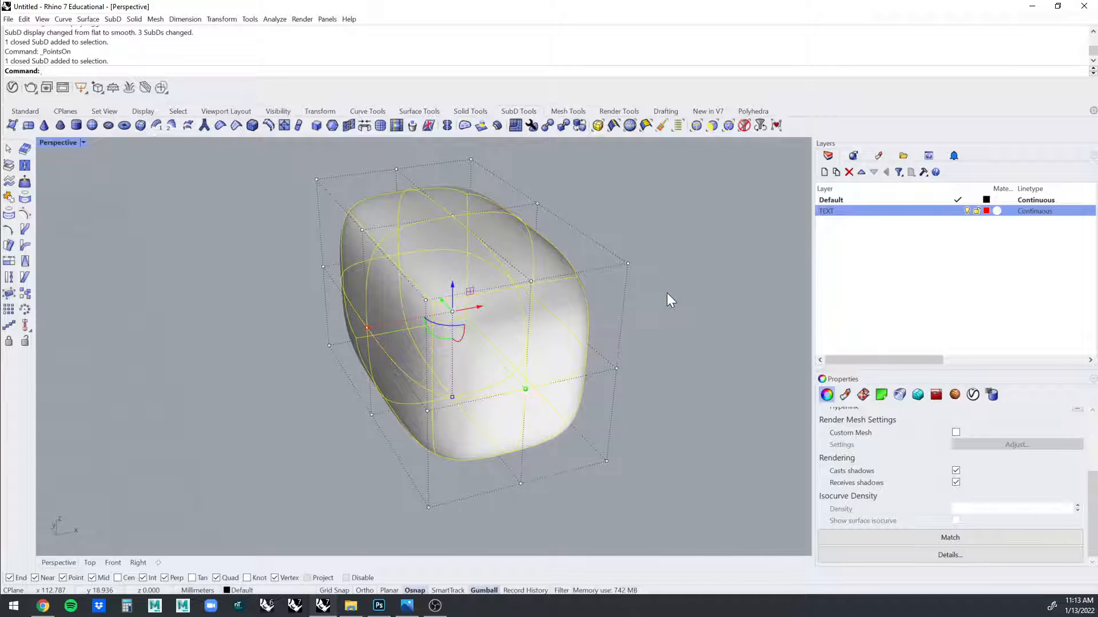
key(Tab)
key(Tab)
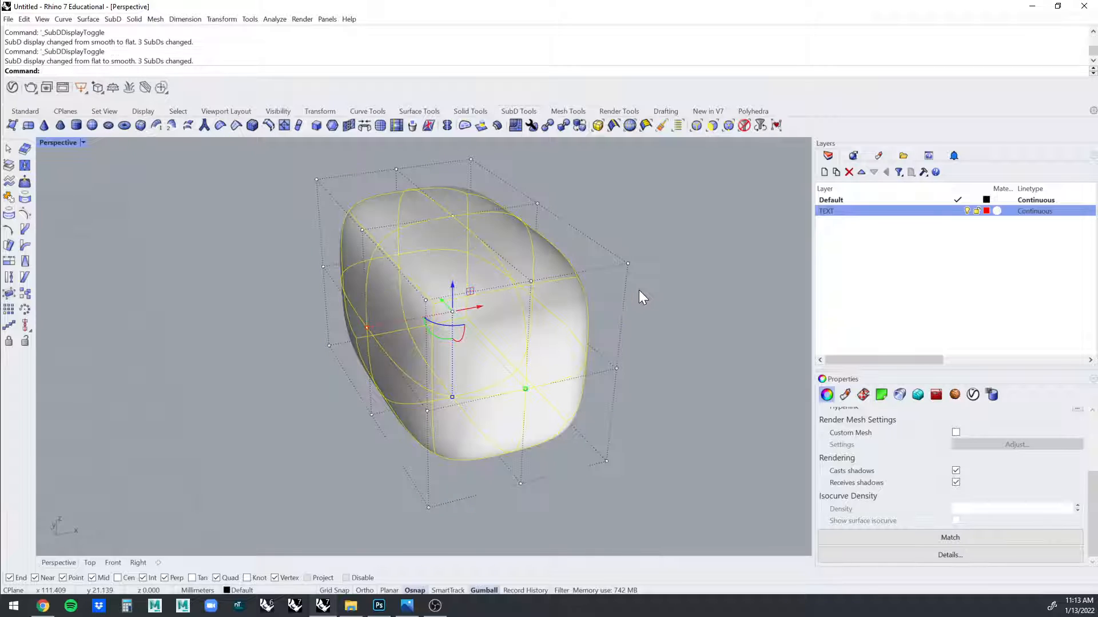
key(Tab)
key(Tab)
key(Escape)
Raise three control points around one top corner of the smooth SubD box.
right_drag(649, 295, 469, 237)
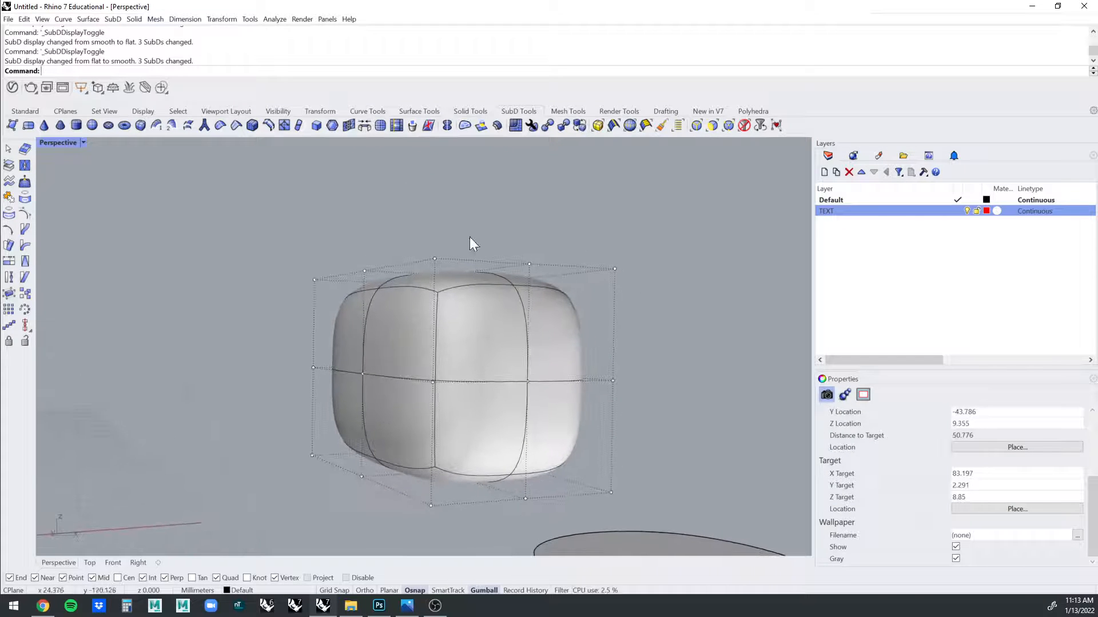
right_drag(564, 275, 550, 293)
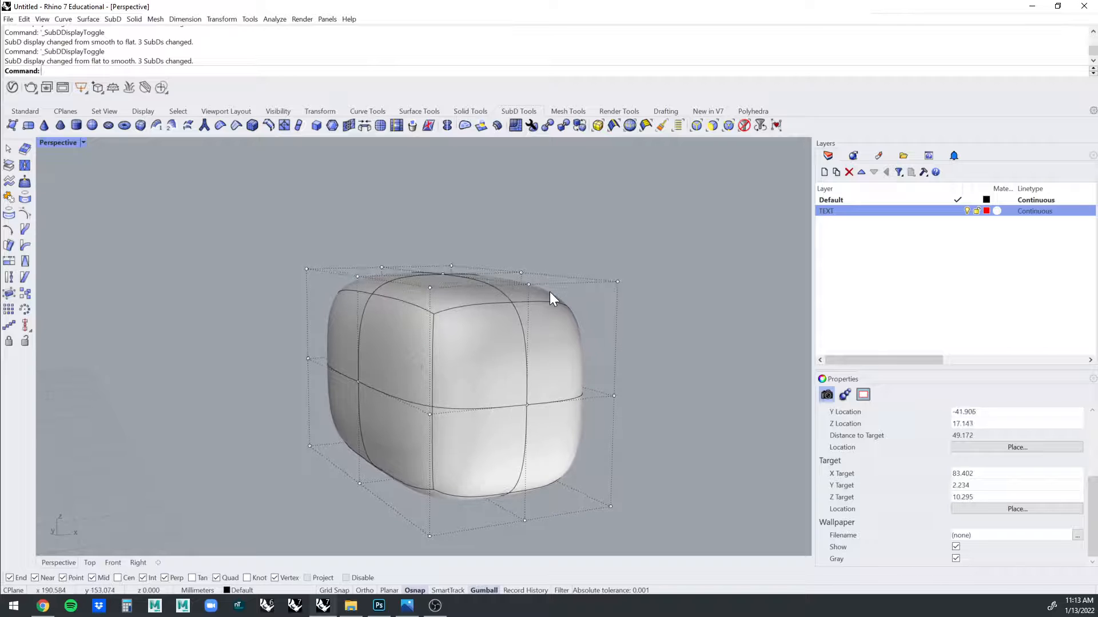
right_drag(520, 228, 512, 246)
drag(513, 245, 651, 300)
right_drag(651, 300, 533, 287)
drag(527, 283, 520, 152)
scroll(588, 239, down, 2)
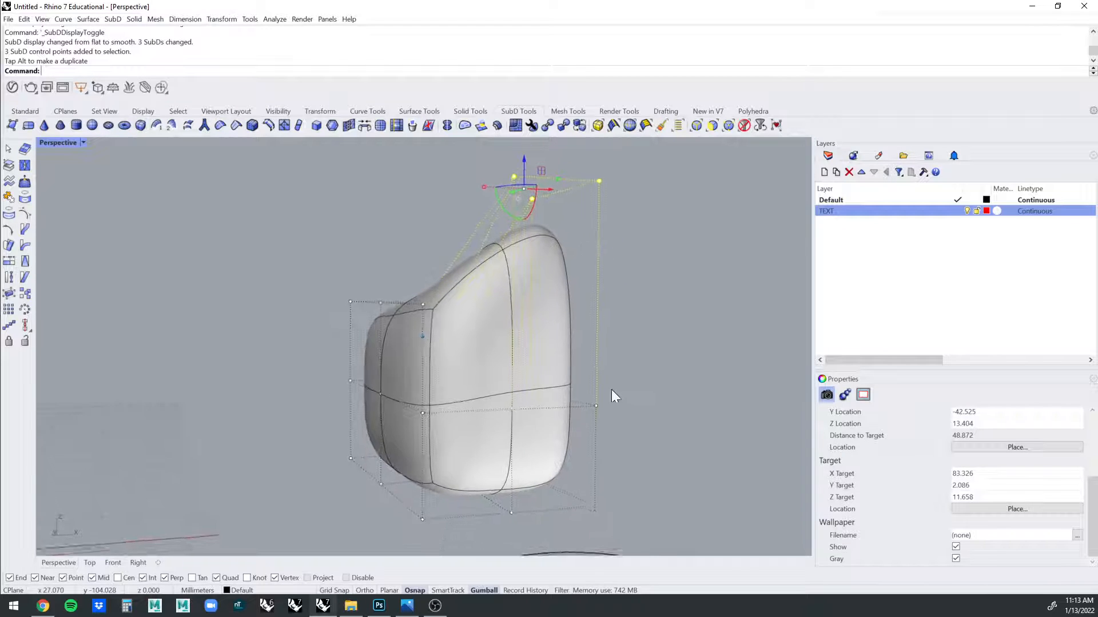
Try lowering a bottom corner control point of the SubD box and undo that move.
drag(571, 511, 606, 501)
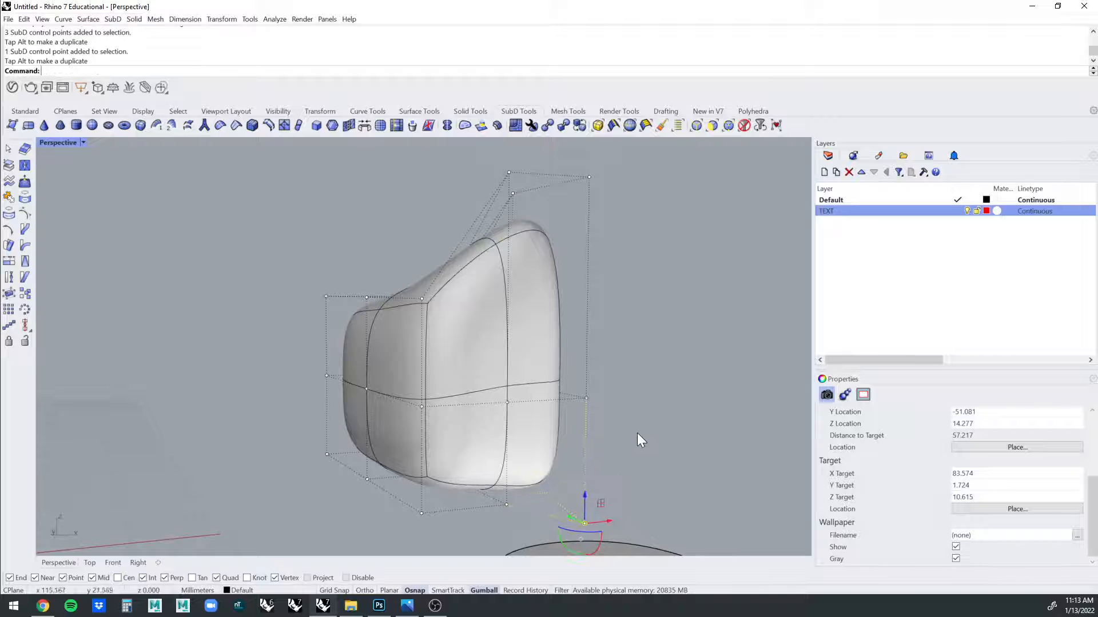
key(ctrl+z)
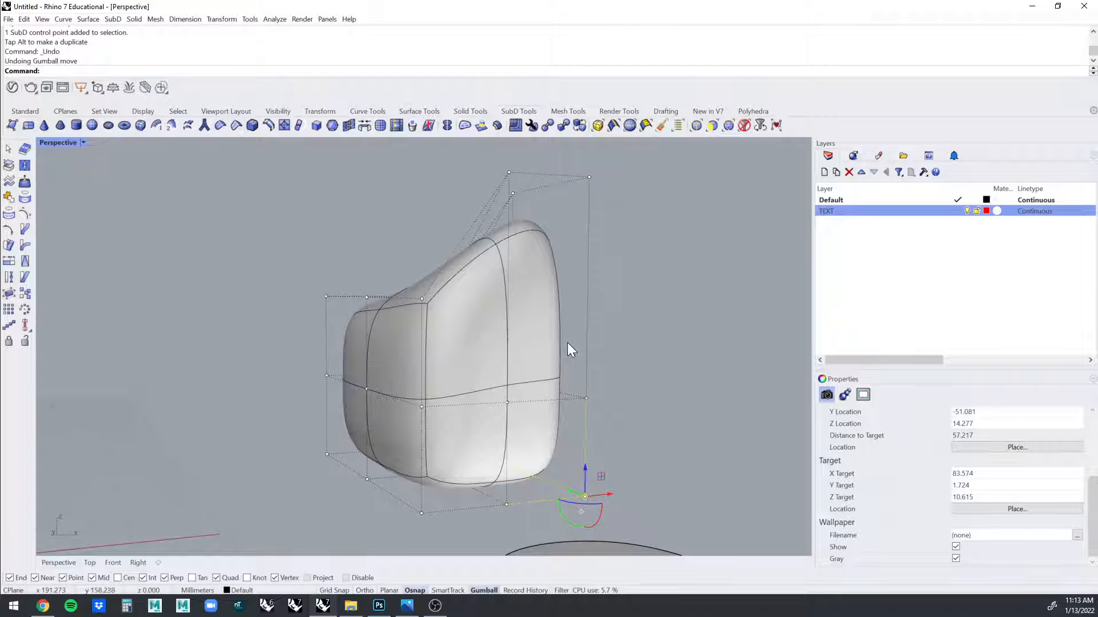
Switch the SubD display to flat and inspect the faces of the deformed box from several sides.
click(542, 325)
key(Tab)
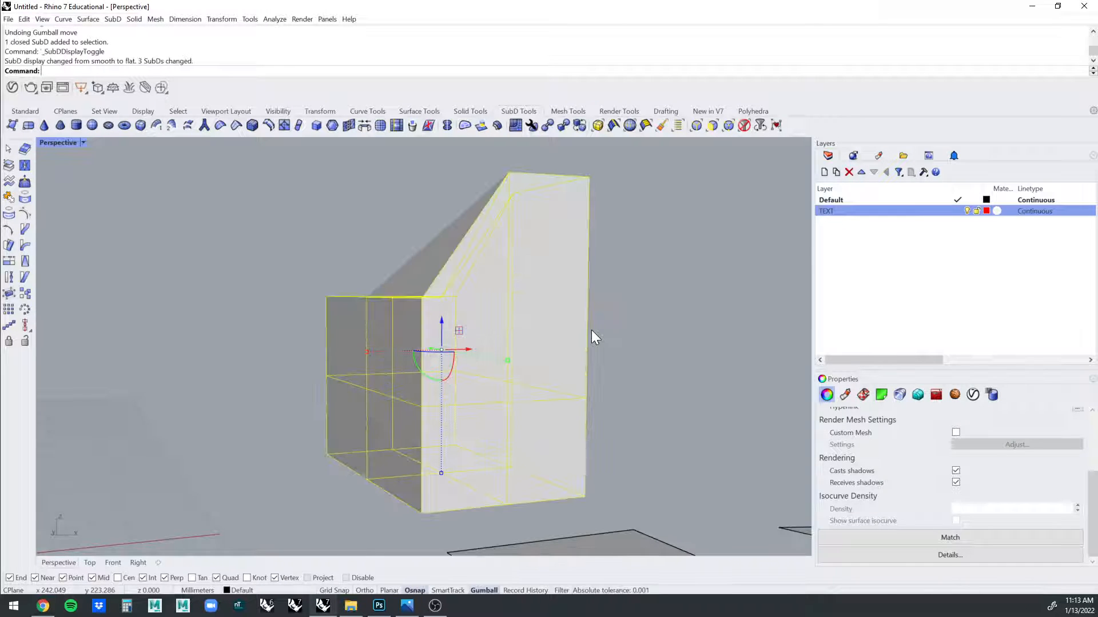
key(Escape)
right_drag(639, 294, 606, 278)
scroll(399, 225, up, 5)
scroll(343, 290, down, 5)
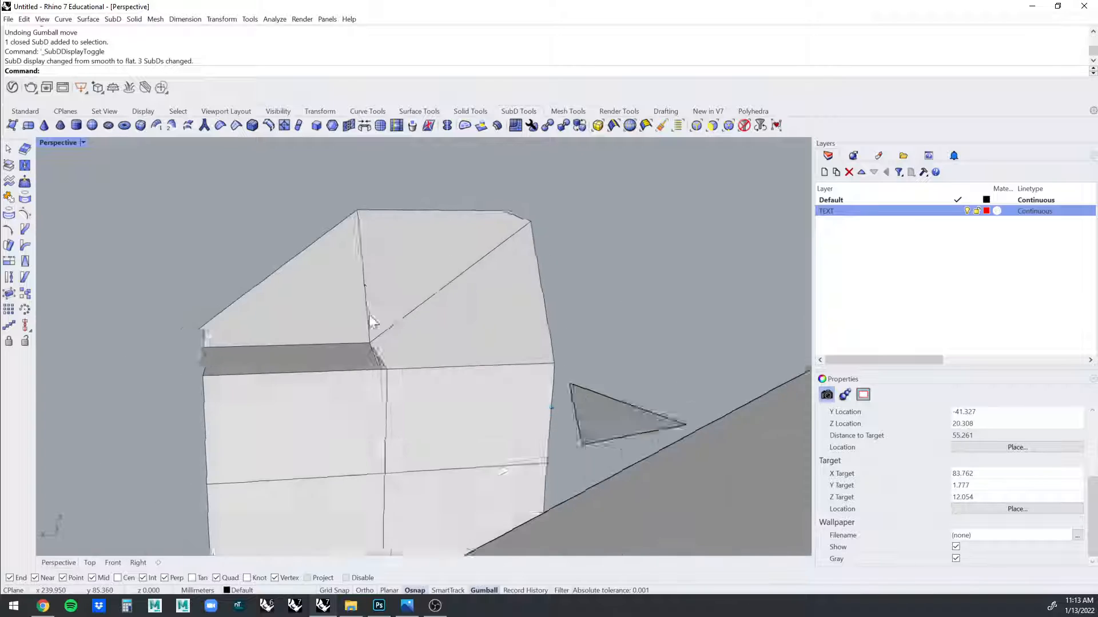
right_drag(343, 289, 640, 252)
right_drag(486, 347, 512, 335)
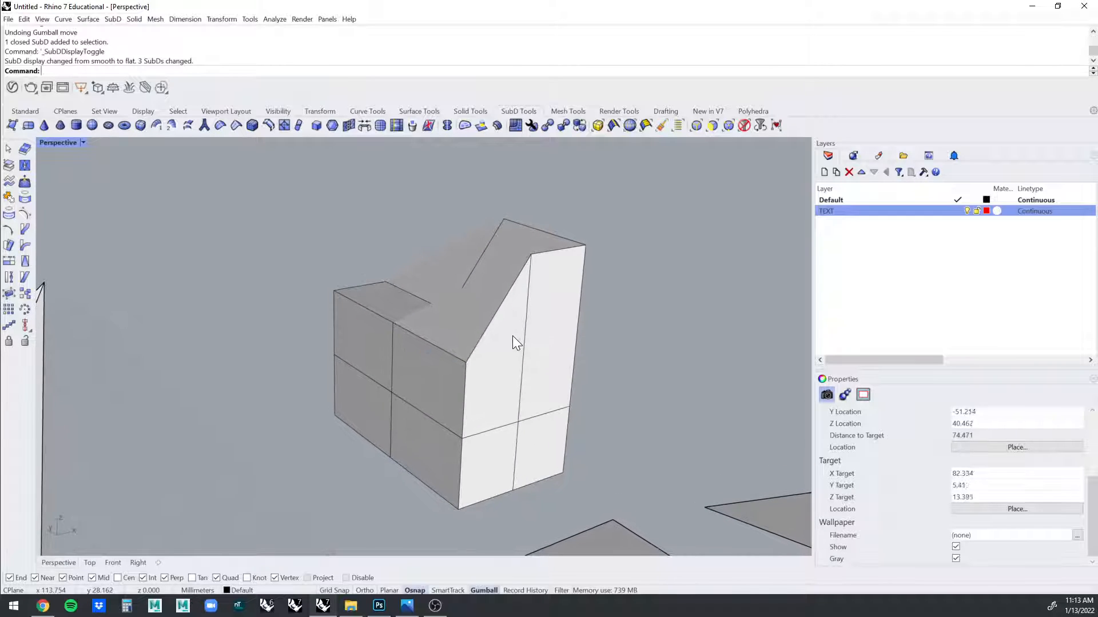
Compare the deformed box in smooth and flat display, and undo the raising of its top control points.
key(Tab)
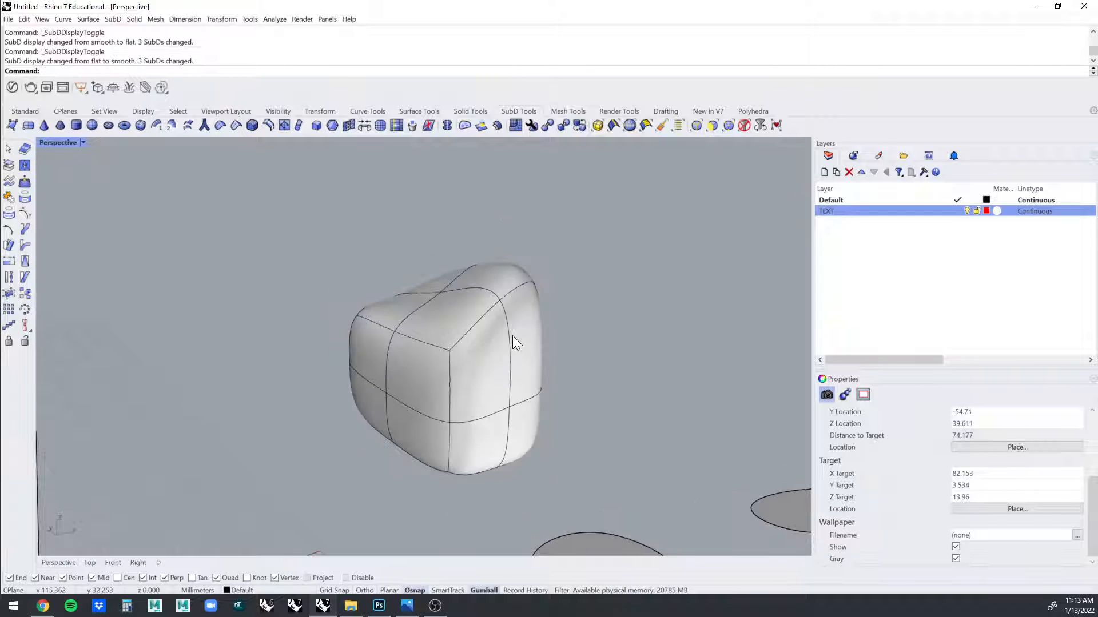
key(Tab)
key(ctrl+z)
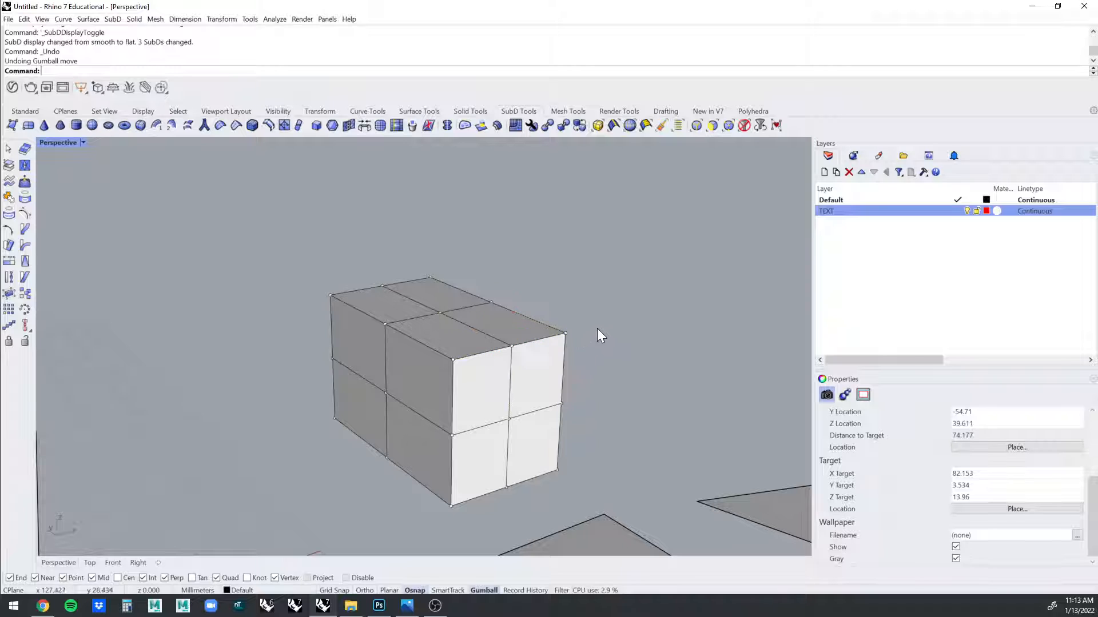
Select the flat SubD box and examine it alongside the square and triangular SubD faces.
click(539, 365)
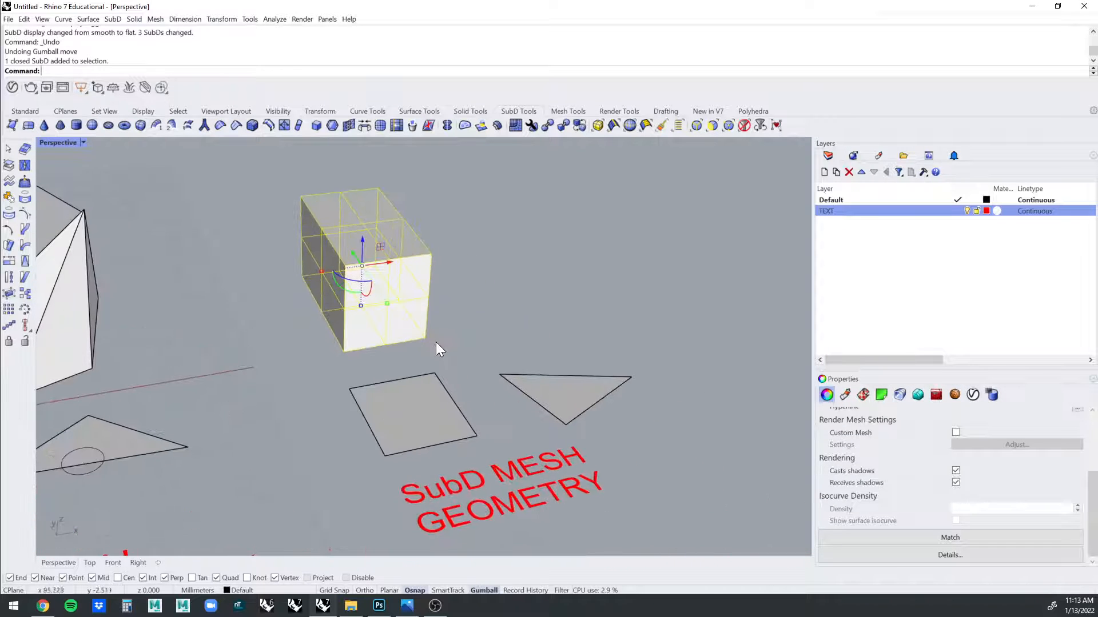
right_drag(695, 317, 511, 317)
scroll(521, 318, up, 3)
right_drag(441, 312, 491, 267)
click(554, 300)
scroll(554, 300, down, 2)
click(491, 266)
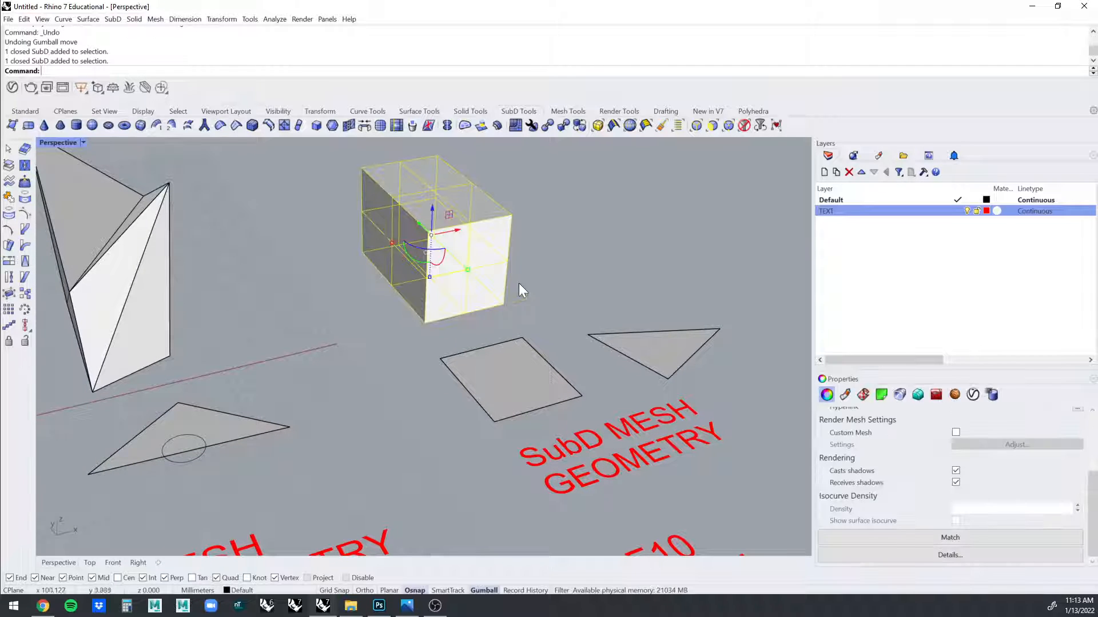
click(551, 252)
right_drag(496, 263, 464, 389)
click(489, 273)
Extrude the square SubD face upward into a block and inspect its underside.
click(463, 389)
scroll(554, 301, up, 5)
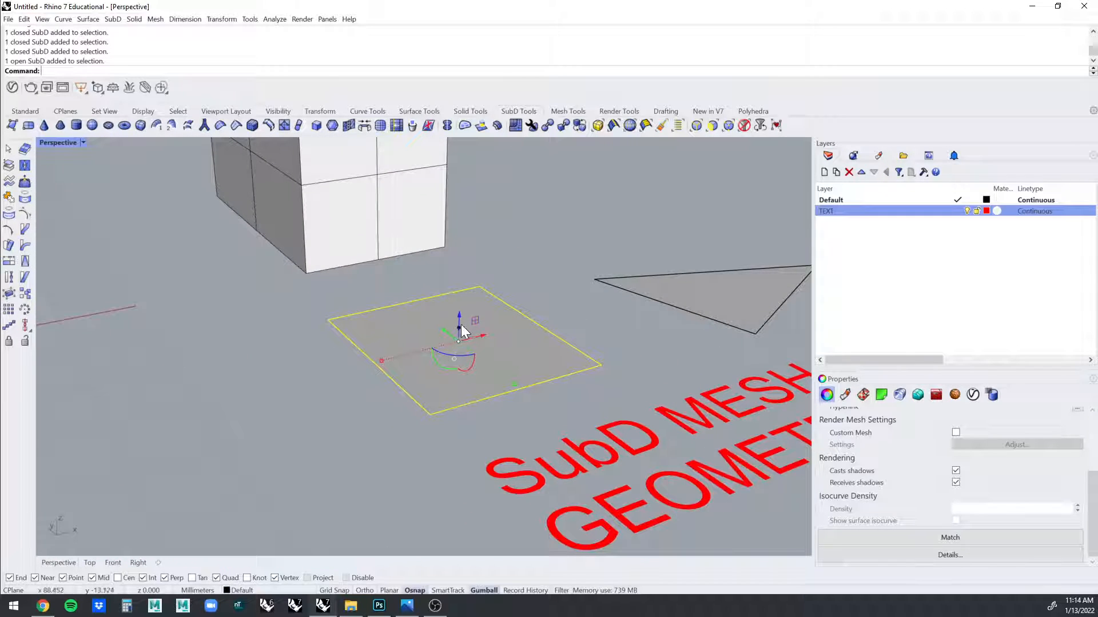
drag(459, 329, 475, 217)
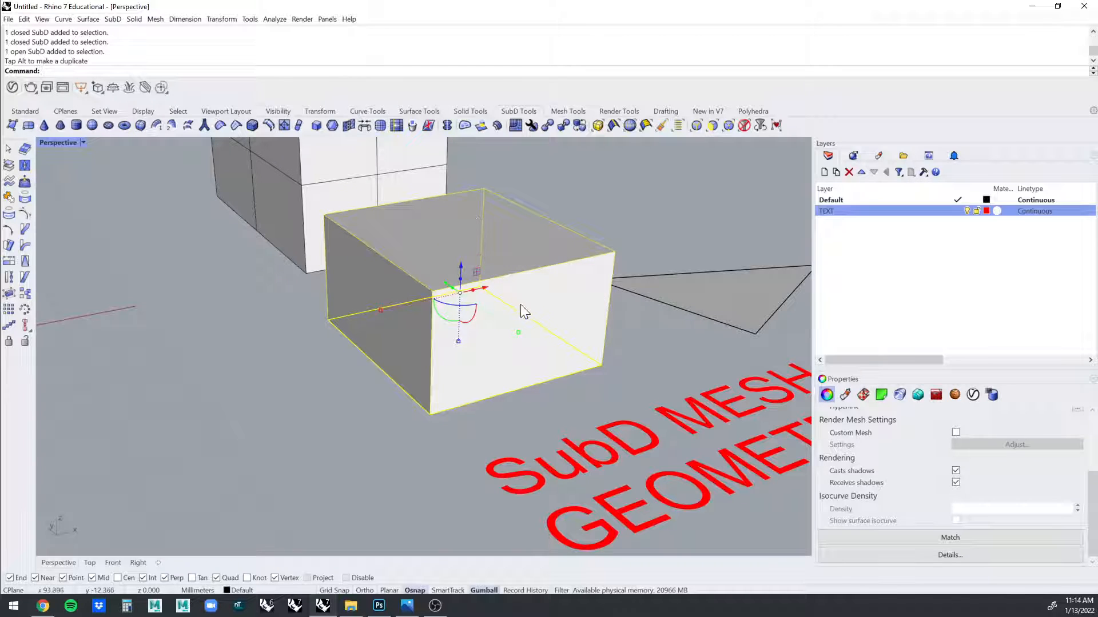
right_drag(520, 311, 587, 289)
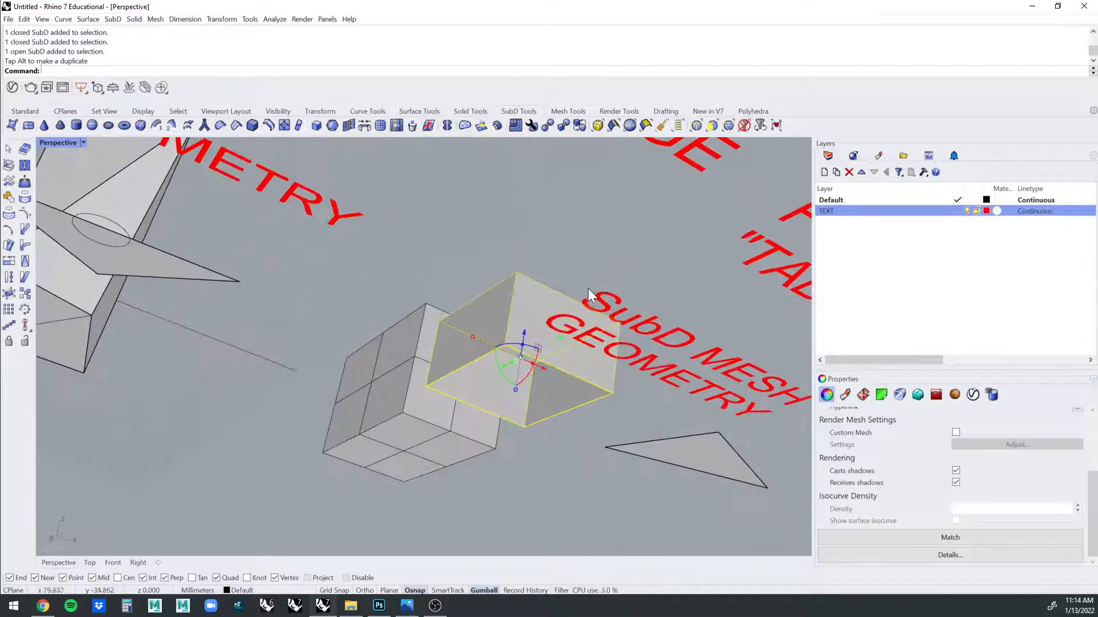
Toggle the SubD display repeatedly between flat and smooth to compare the extruded square, ending on flat.
scroll(587, 283, up, 6)
click(667, 369)
right_drag(667, 369, 543, 335)
click(551, 329)
key(Tab)
click(578, 305)
key(Tab)
key(Tab)
key(Tab)
key(Tab)
key(Tab)
Extrude the triangular SubD face upward into a prism.
click(543, 335)
scroll(570, 310, up, 5)
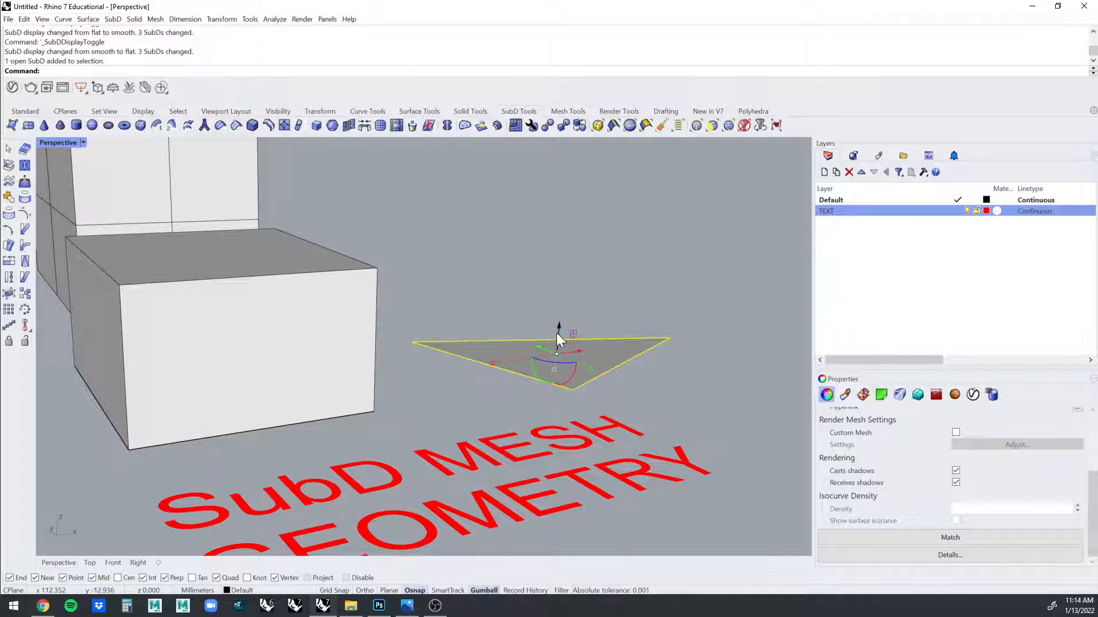
drag(558, 333, 585, 167)
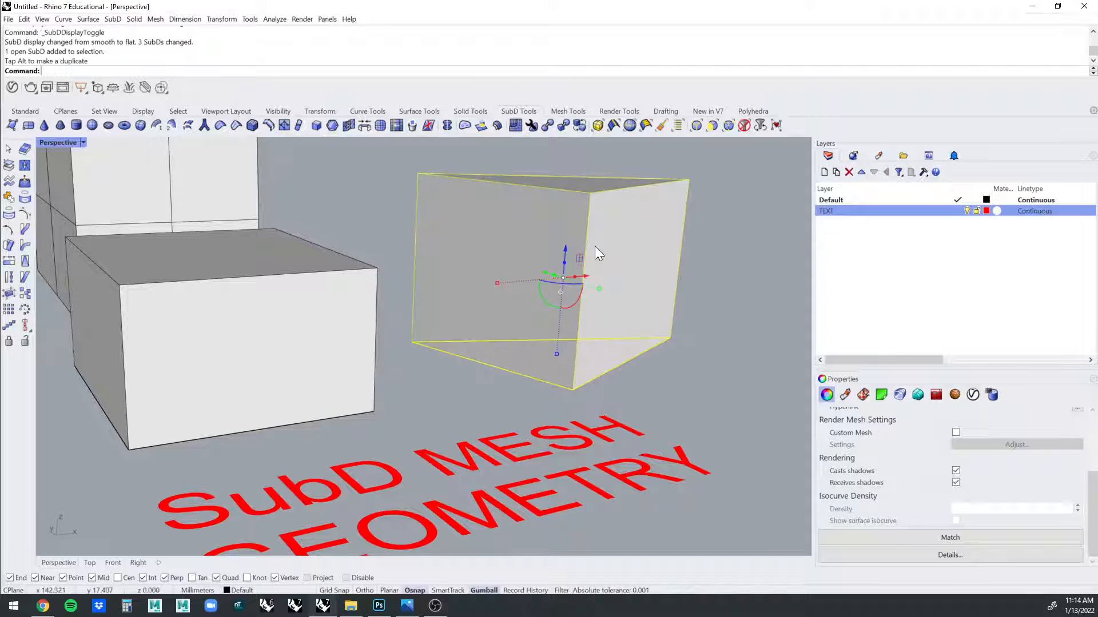
Toggle the SubD display between smooth and flat to compare the extruded square and triangle, ending on flat.
key(Tab)
click(667, 297)
right_drag(666, 296, 684, 321)
key(Tab)
key(Tab)
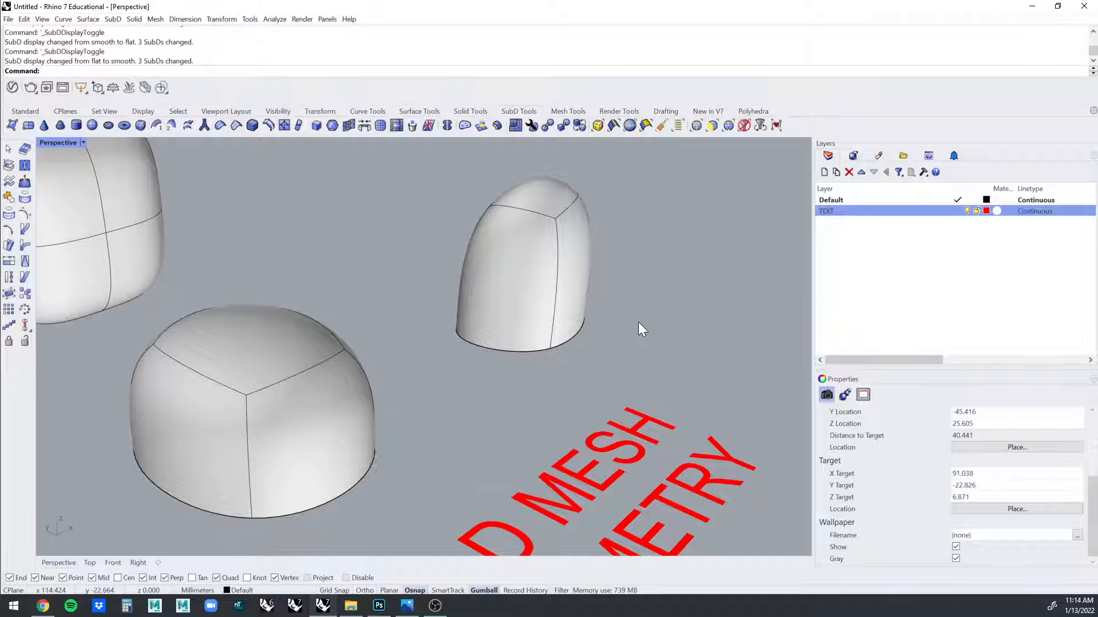
key(Tab)
scroll(643, 314, down, 5)
right_drag(312, 320, 378, 308)
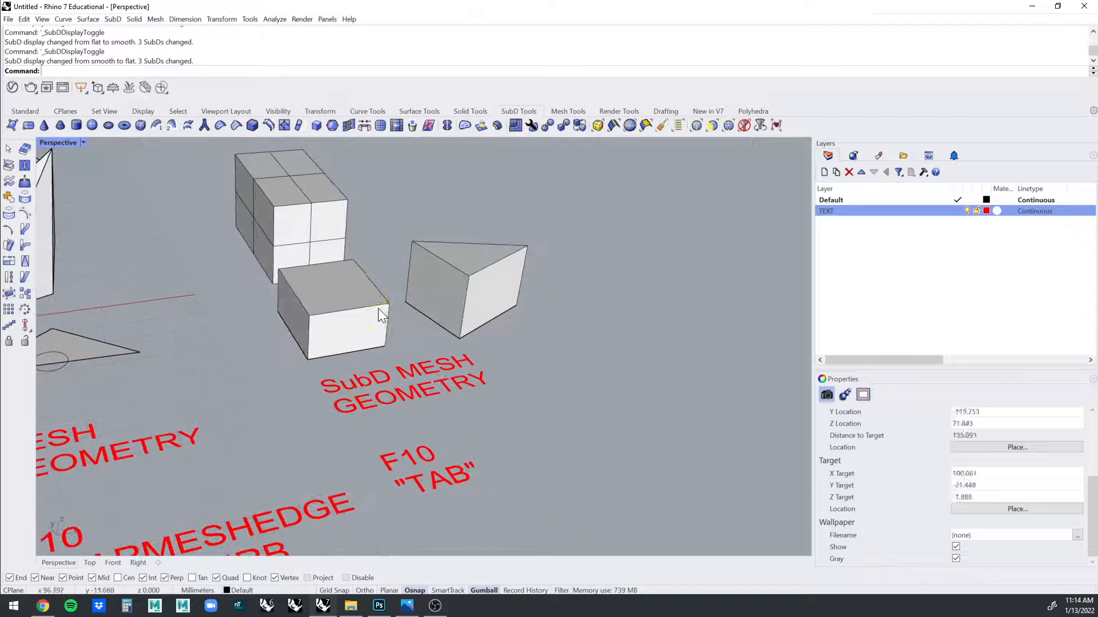
Undo the extrusion of the triangular SubD face.
click(379, 308)
scroll(378, 308, up, 2)
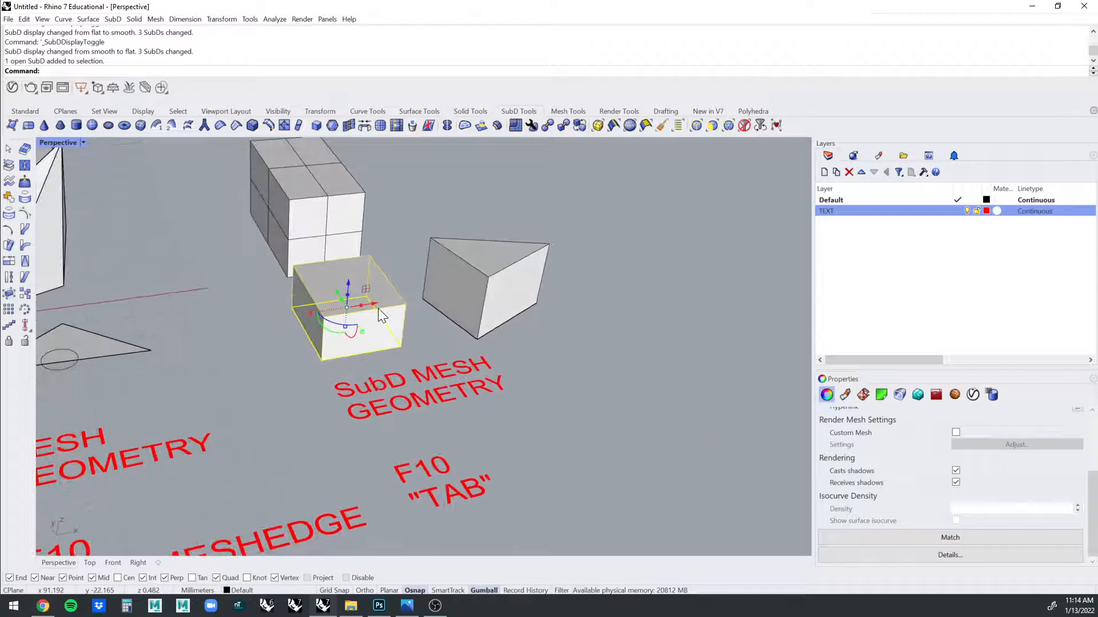
scroll(379, 307, up, 3)
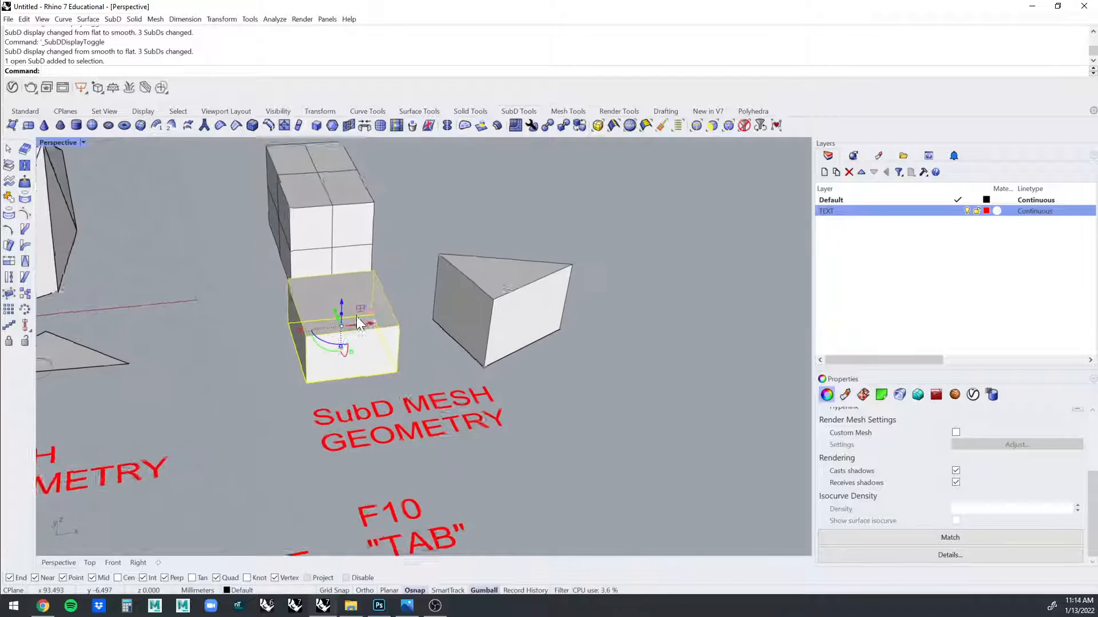
scroll(355, 316, up, 2)
scroll(406, 325, up, 3)
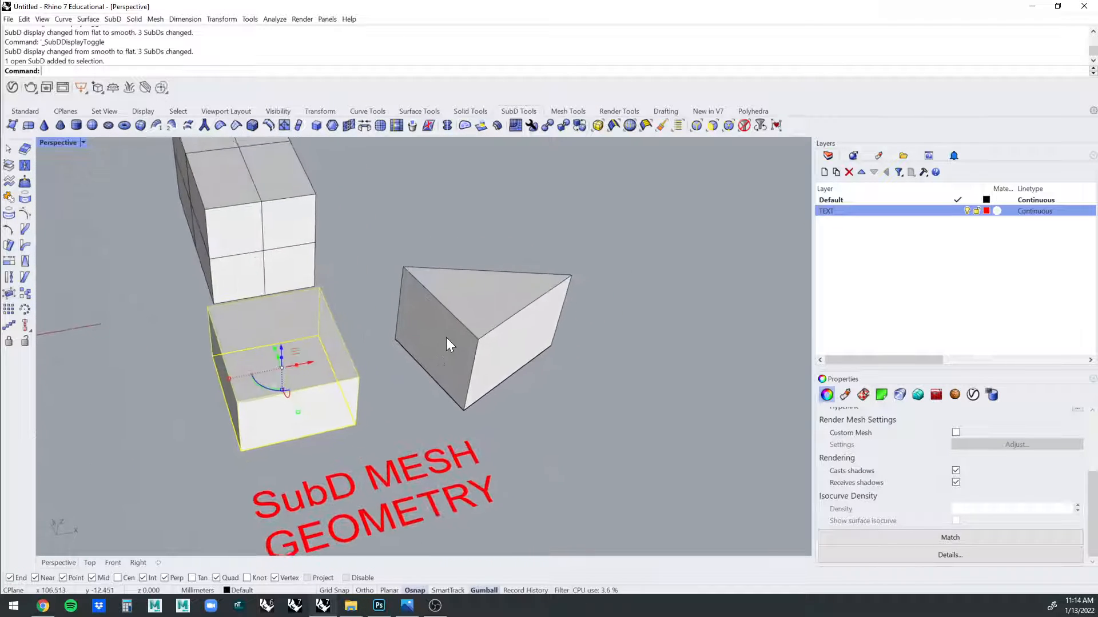
click(446, 337)
scroll(498, 341, down, 3)
key(ctrl+z)
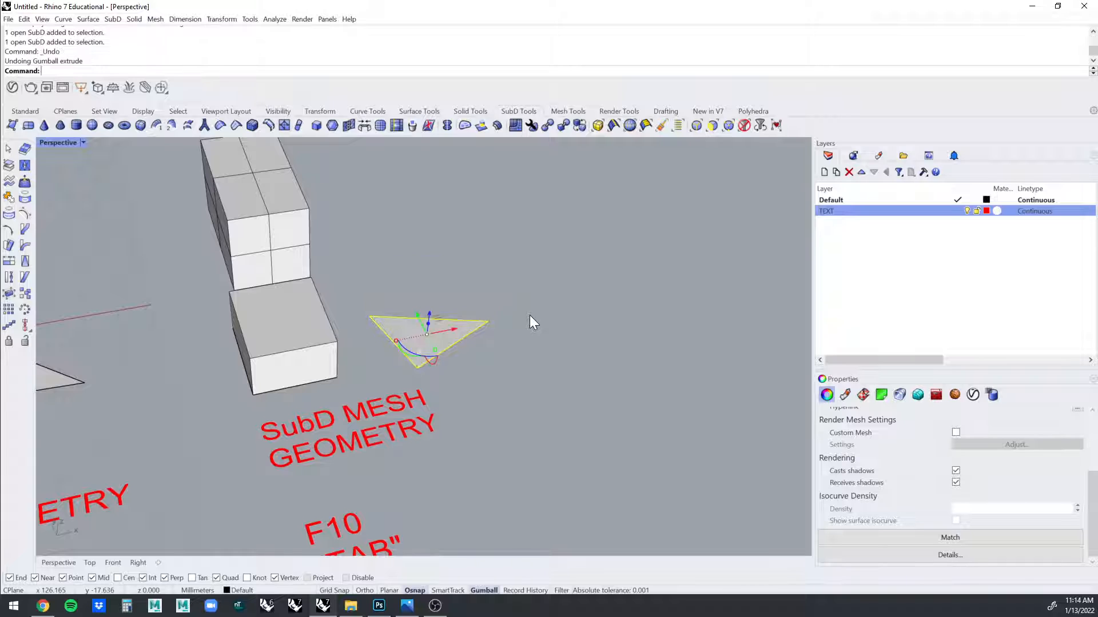
Move the triangular SubD face along the X axis, well away from the extruded square, and keep it selected.
click(526, 314)
click(424, 338)
right_drag(438, 325, 428, 346)
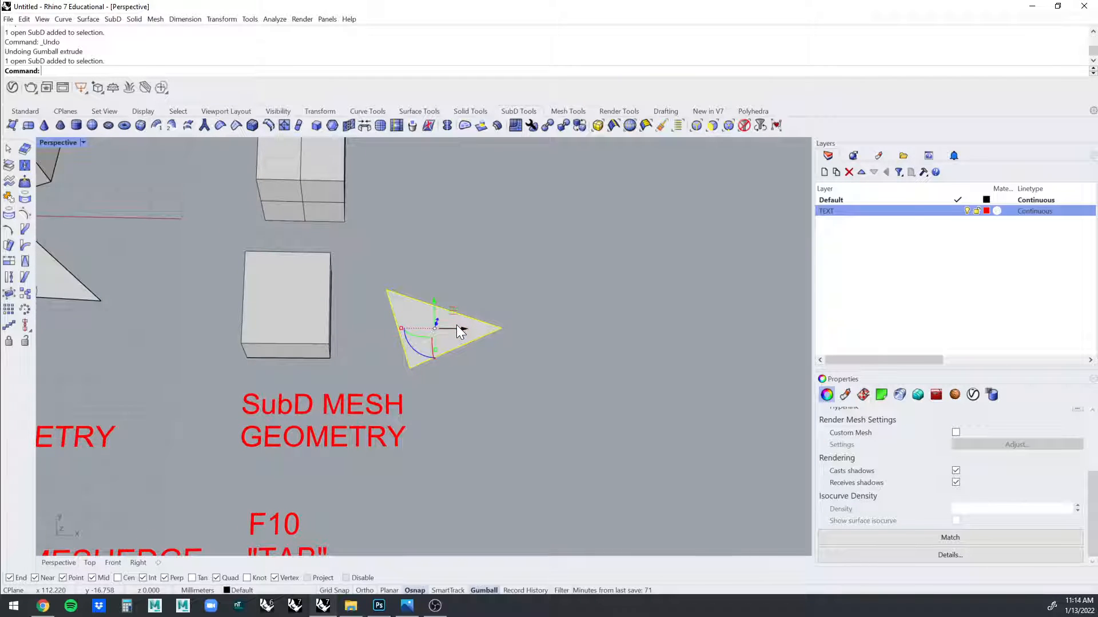
drag(459, 328, 687, 314)
click(701, 406)
click(677, 352)
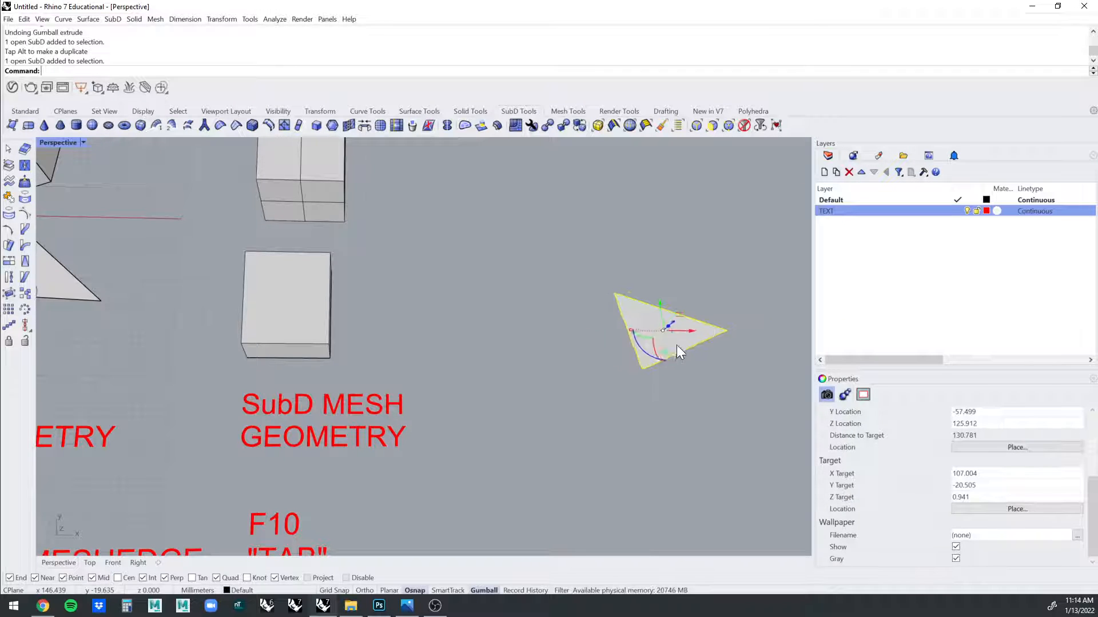
Add the line "SHIFT+CTRL" in quotation marks below "TAB" in the SubD text note.
right_drag(677, 345, 619, 407)
scroll(462, 316, up, 5)
click(489, 301)
scroll(510, 330, down, 4)
click(365, 398)
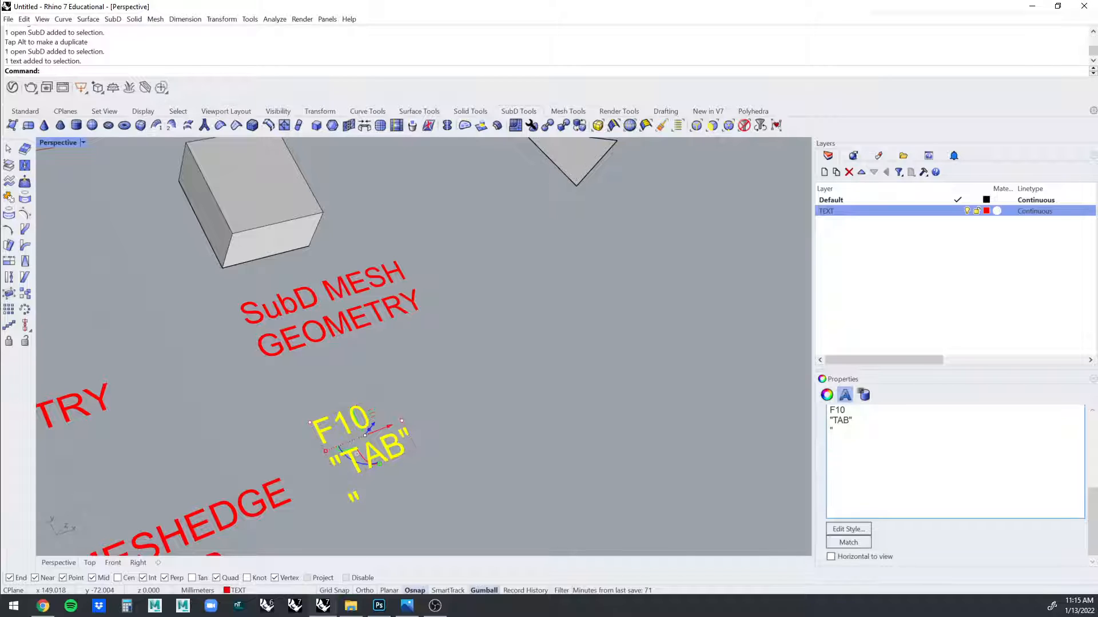
key(BackSpace)
key(BackSpace)
text(SHIFT)
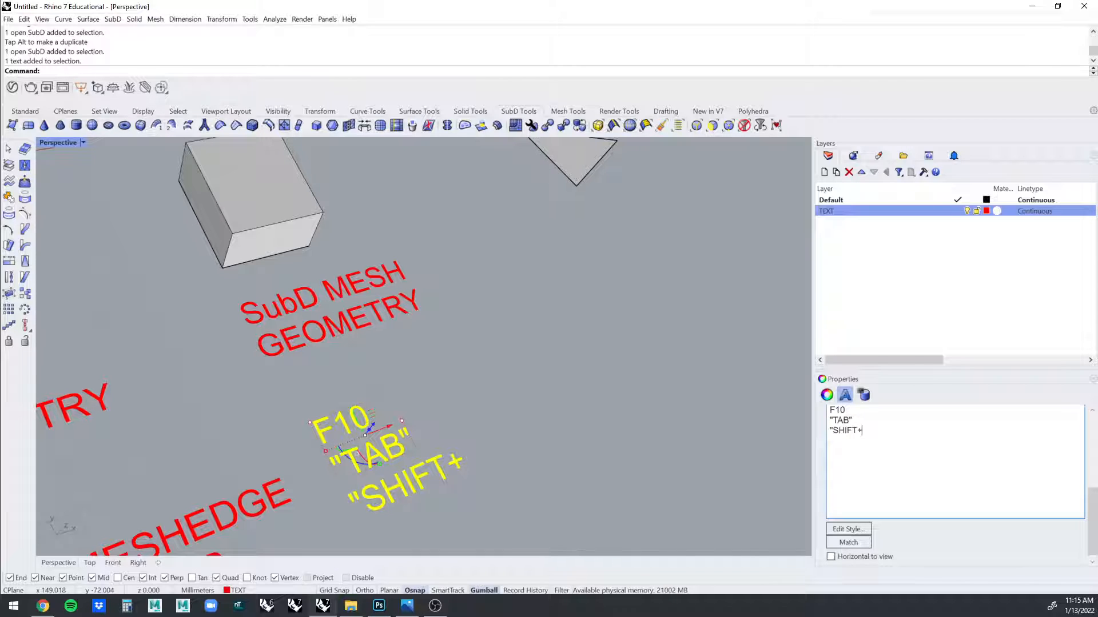
text(+c)
key(BackSpace)
text(CTRL)
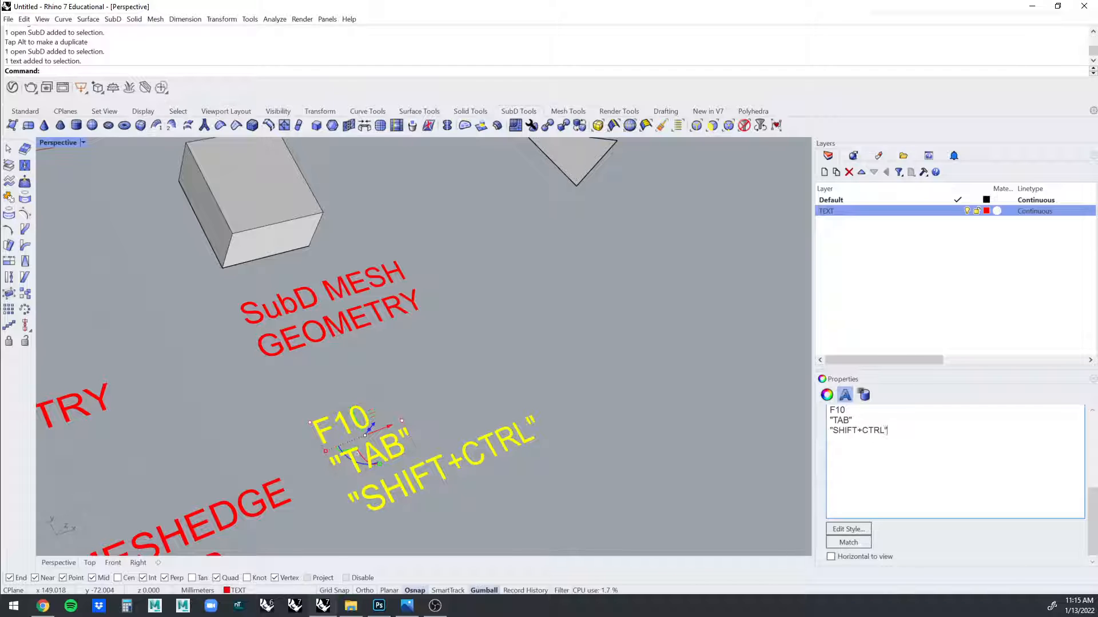
click(642, 344)
scroll(642, 345, down, 5)
right_drag(642, 344, 463, 392)
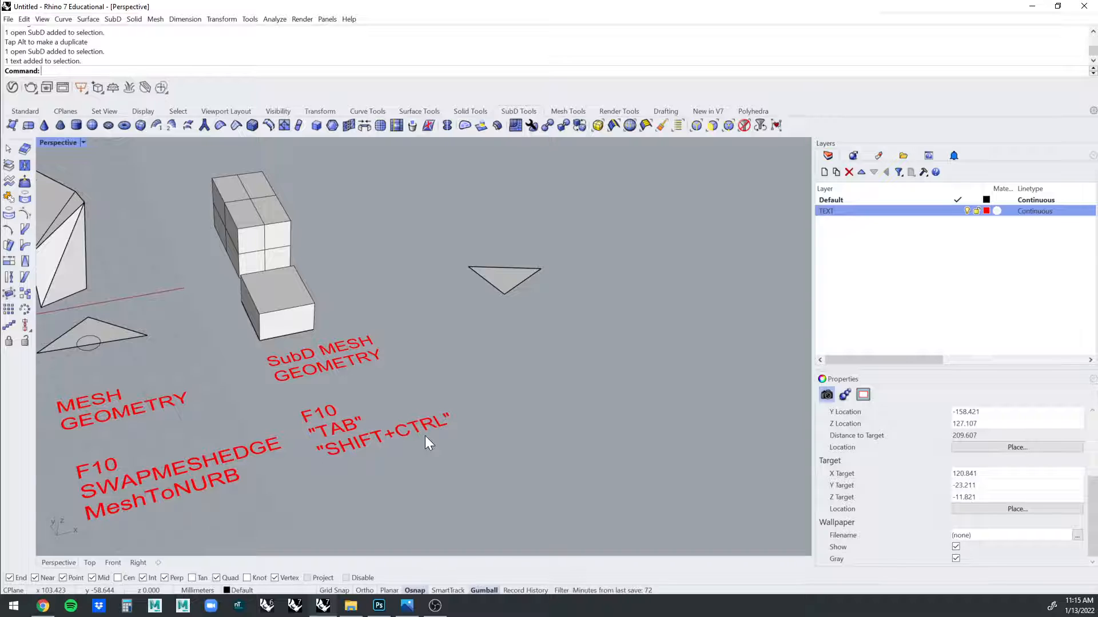
Sub-select the longest edge of the triangular SubD and extrude it outward into a four-sided flap.
scroll(424, 436, up, 10)
click(529, 354)
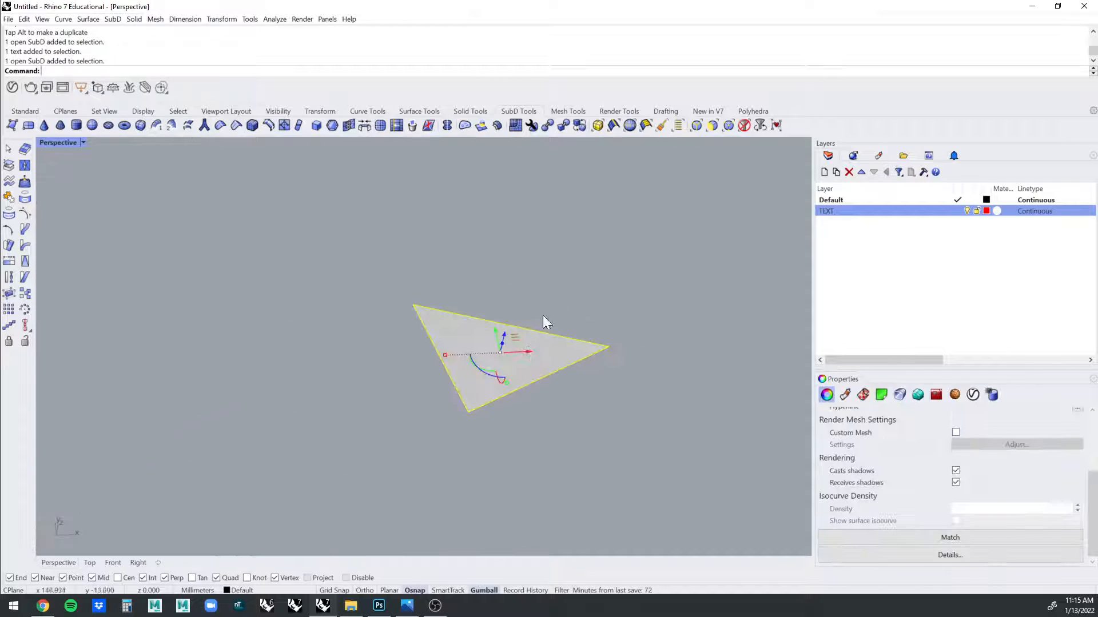
click(548, 283)
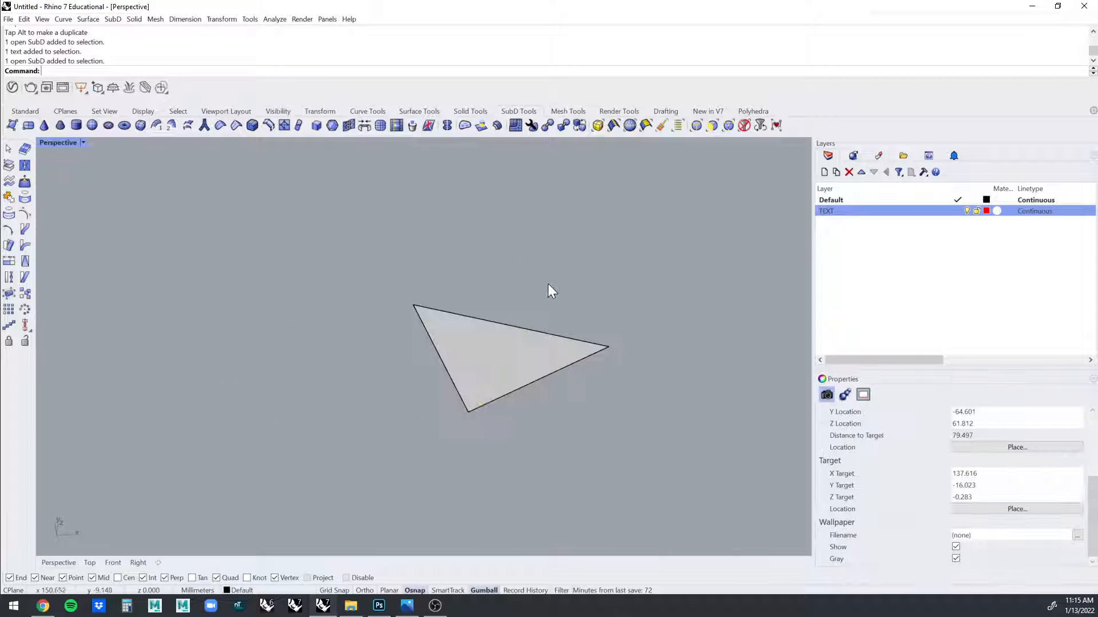
ctrl+shift+click(508, 326)
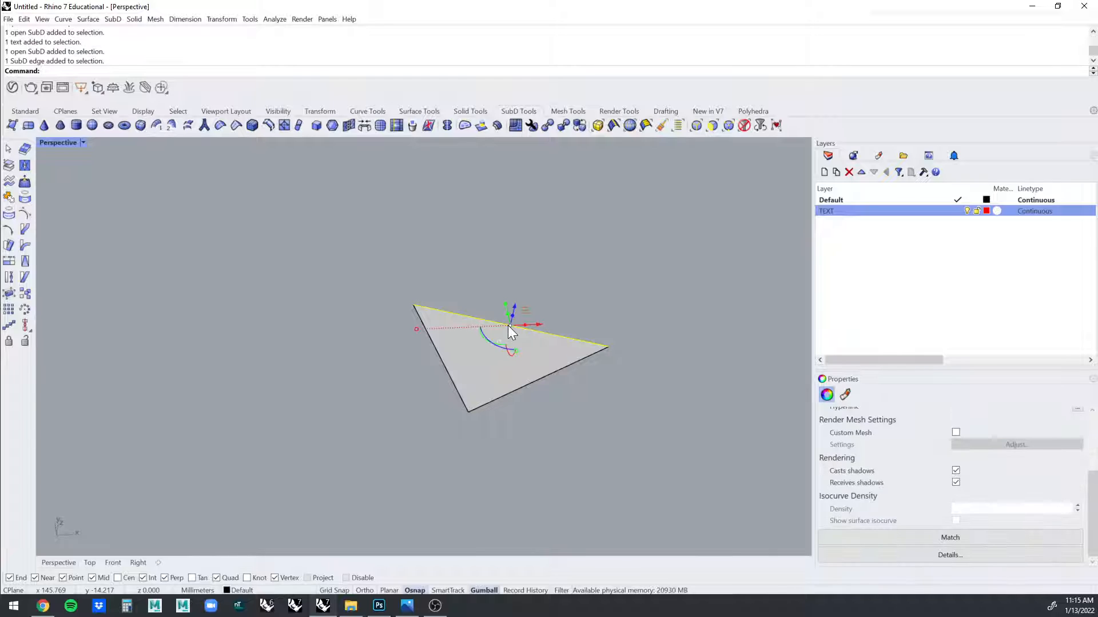
right_drag(584, 308, 515, 336)
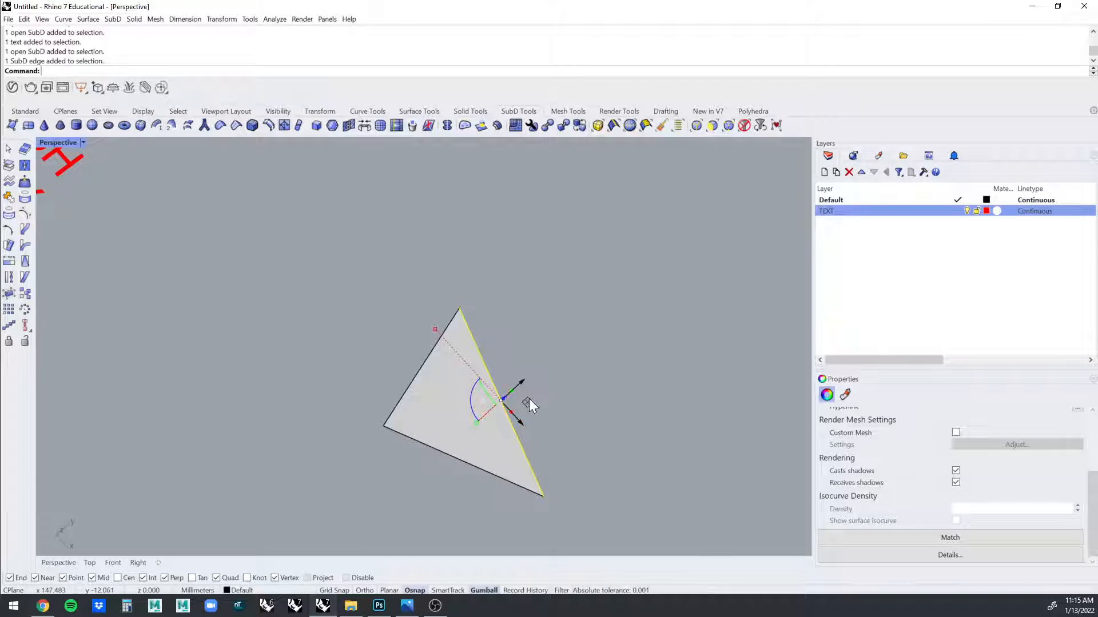
drag(513, 390, 617, 375)
right_drag(616, 375, 625, 331)
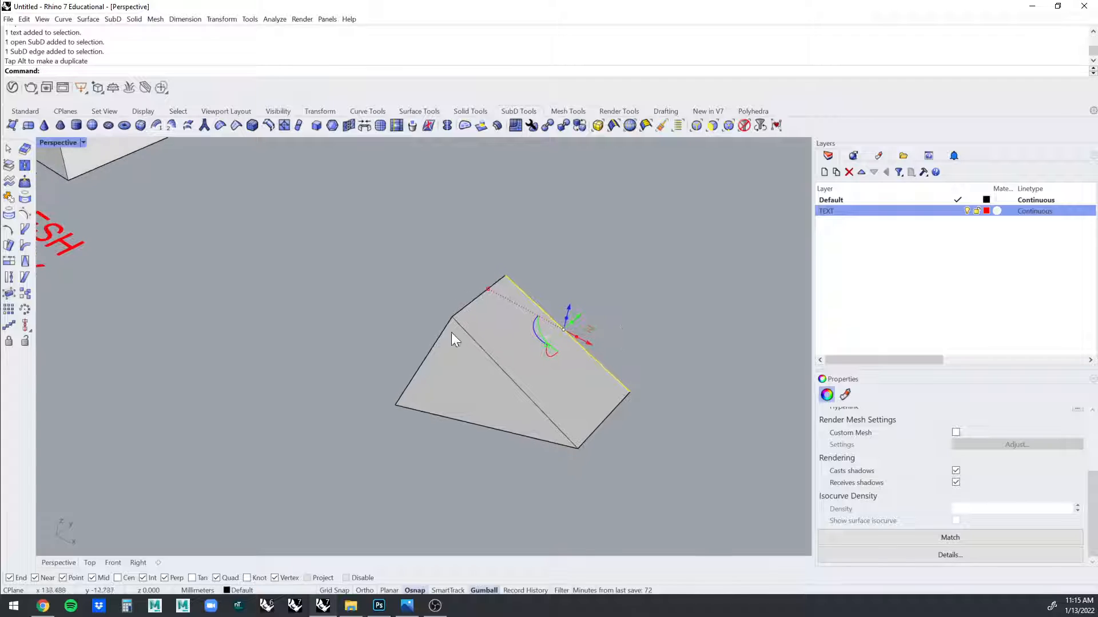
Extrude the short free edge of the triangular SubD face outward into a second flap.
click(434, 338)
click(429, 339)
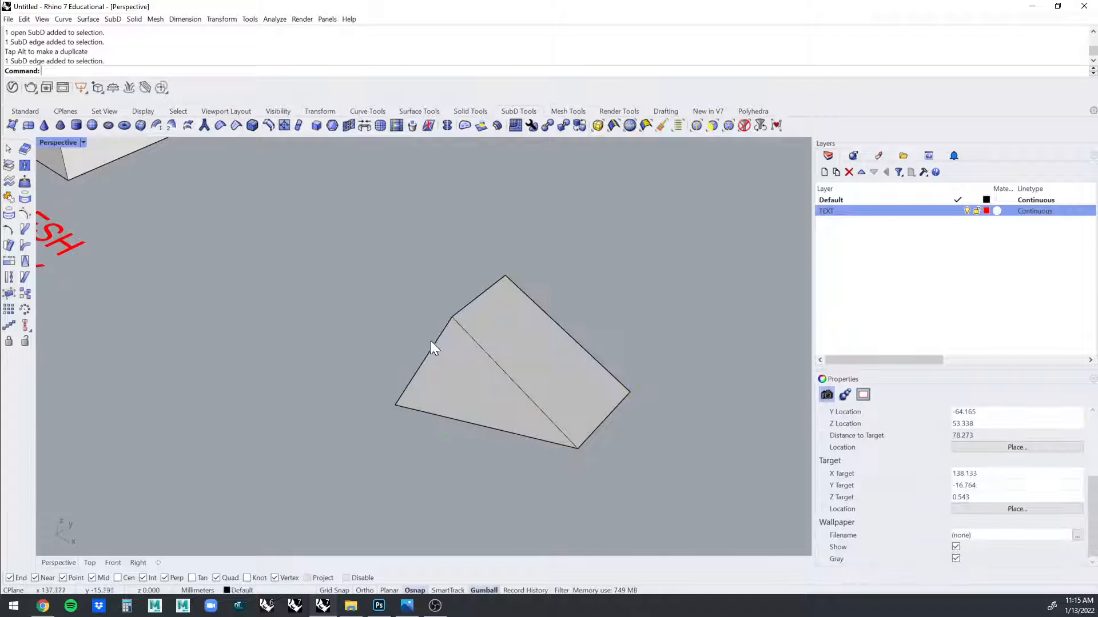
click(436, 344)
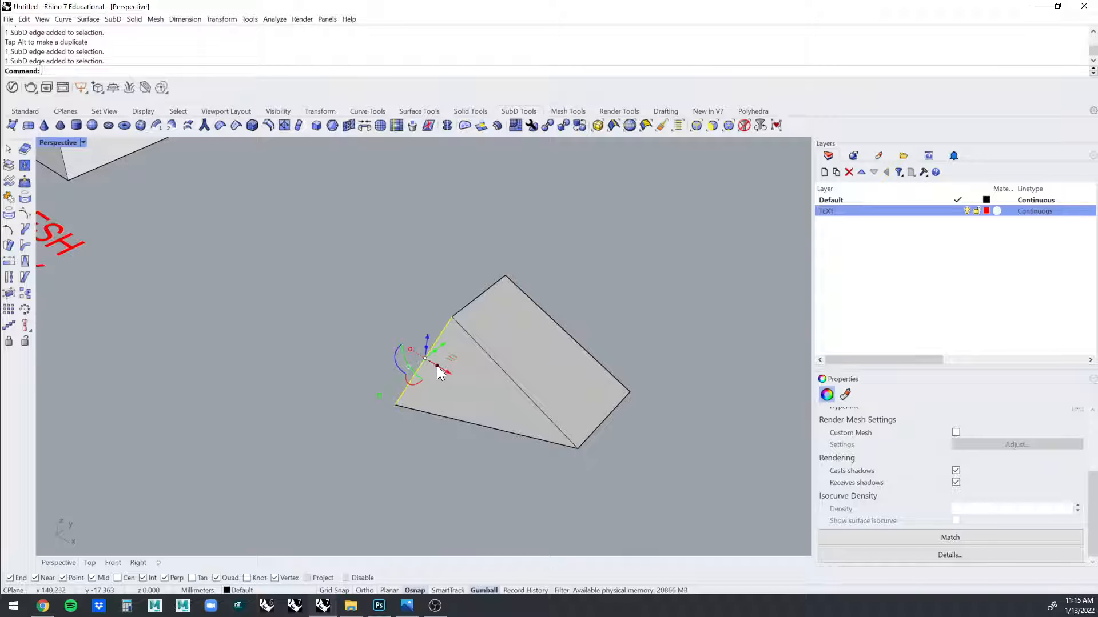
drag(437, 367, 353, 328)
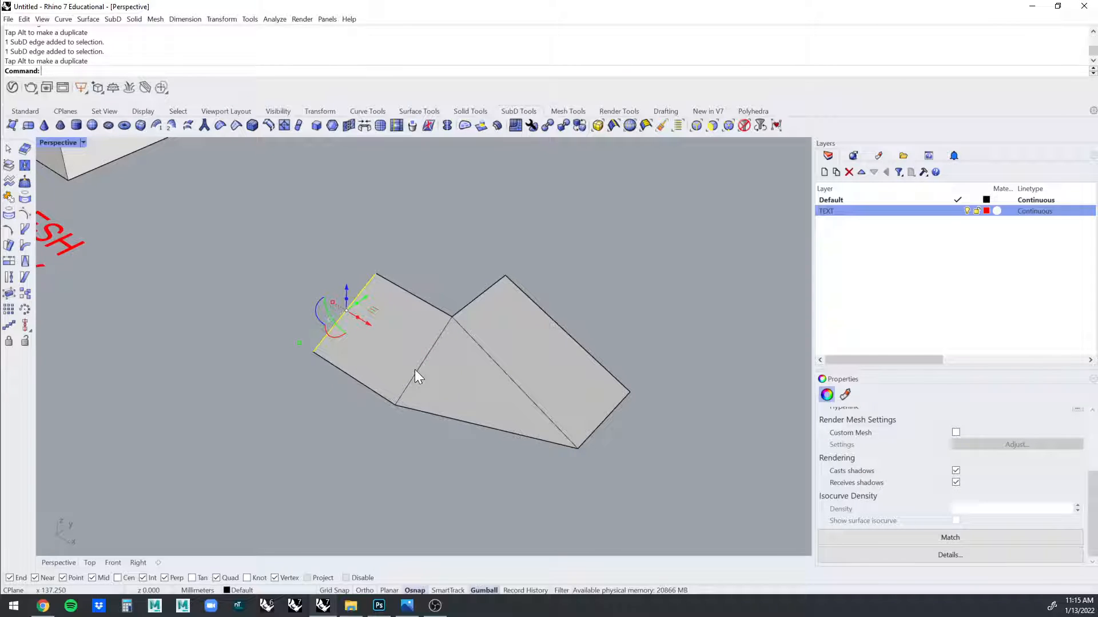
Extrude the last free edge of the triangular SubD face outward into a third flap.
click(462, 421)
right_drag(474, 422, 601, 458)
drag(528, 334, 557, 333)
drag(557, 333, 667, 371)
Move the outer edge of the flap on the triangle's longest side farther outward.
click(434, 226)
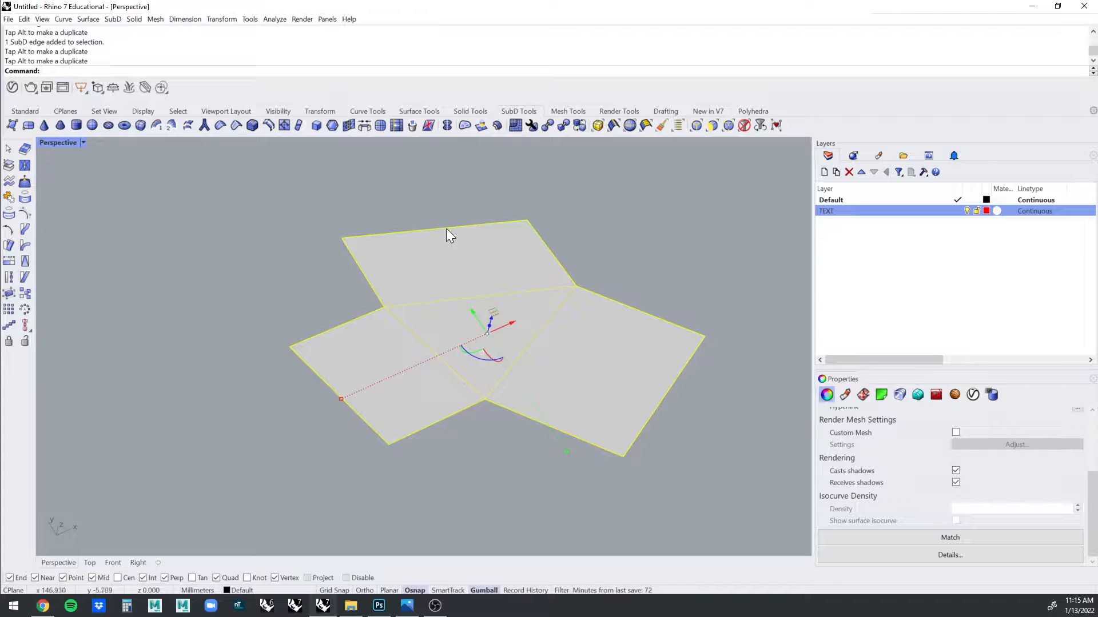
click(454, 203)
ctrl+shift+click(441, 228)
right_drag(454, 203, 517, 269)
drag(580, 258, 663, 240)
Move the outer edge of the flap on the triangle's short side slightly outward and clear the selection.
ctrl+shift+click(333, 291)
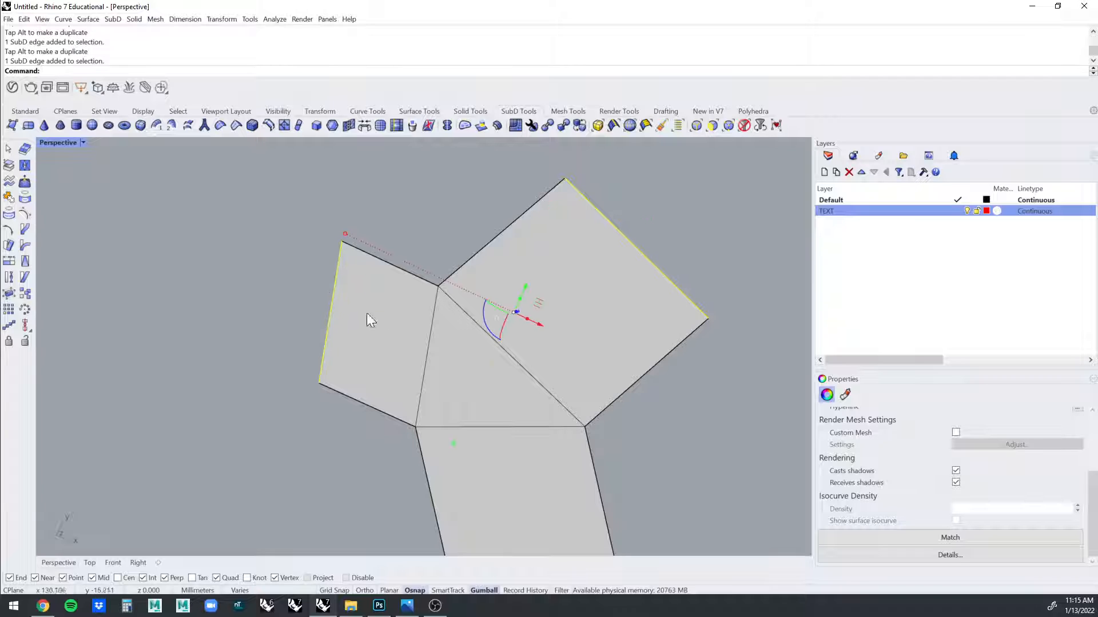
key(Escape)
ctrl+shift+click(332, 300)
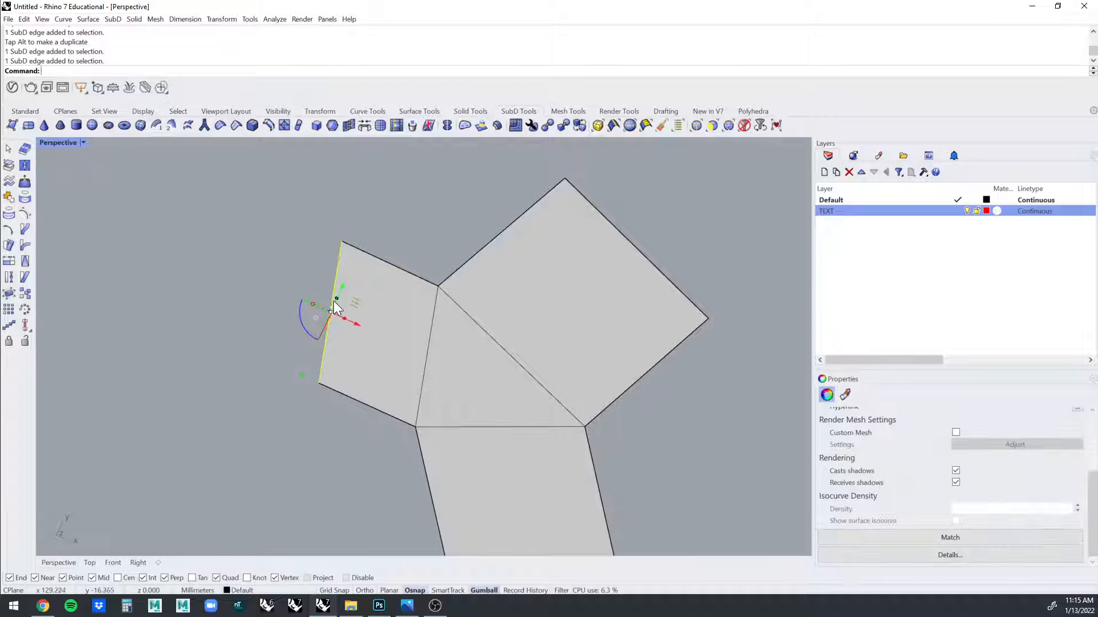
drag(358, 302, 322, 308)
click(379, 228)
scroll(379, 227, down, 3)
shift+right_drag(379, 228, 434, 313)
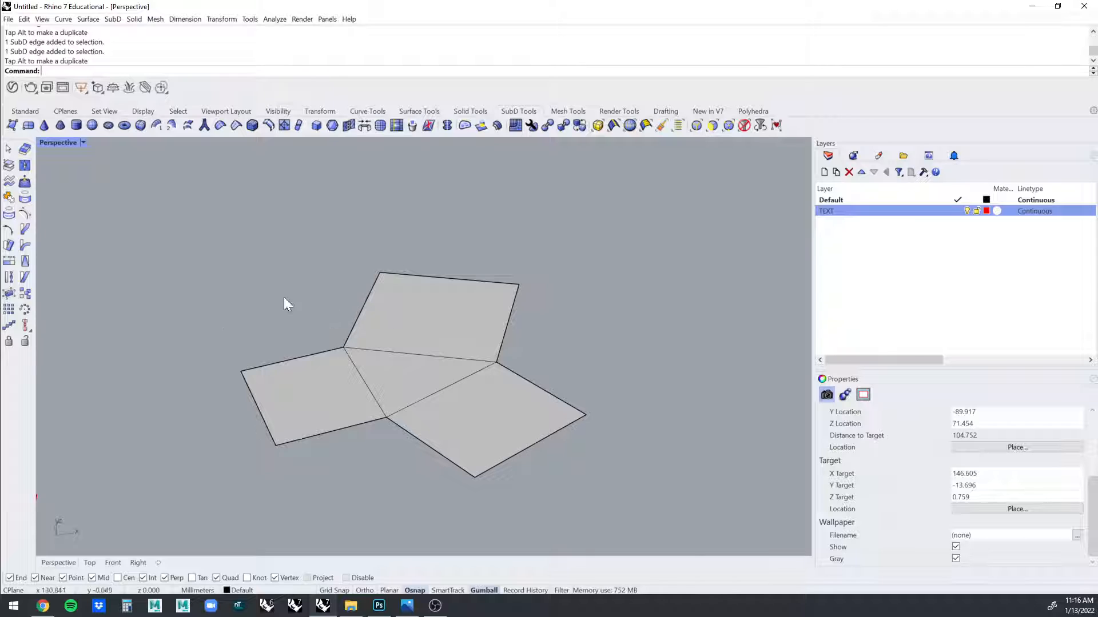
Extrude the central triangular face of the SubD upward and undo the extrusion.
click(380, 372)
right_drag(455, 298, 463, 266)
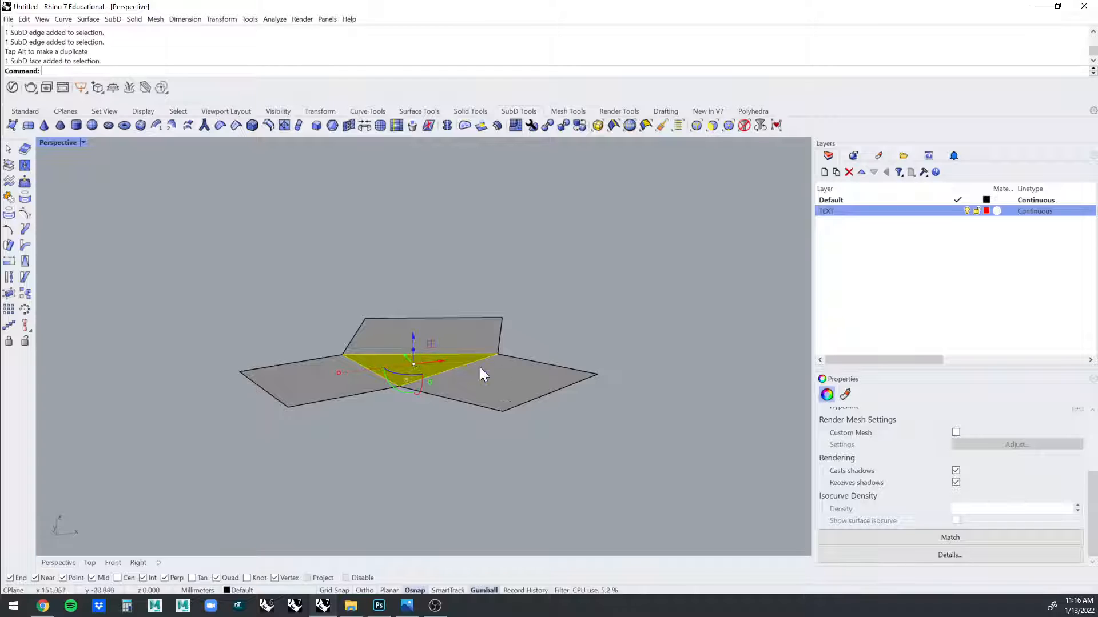
right_drag(527, 390, 435, 362)
drag(437, 361, 445, 293)
right_drag(444, 293, 607, 300)
key(ctrl+z)
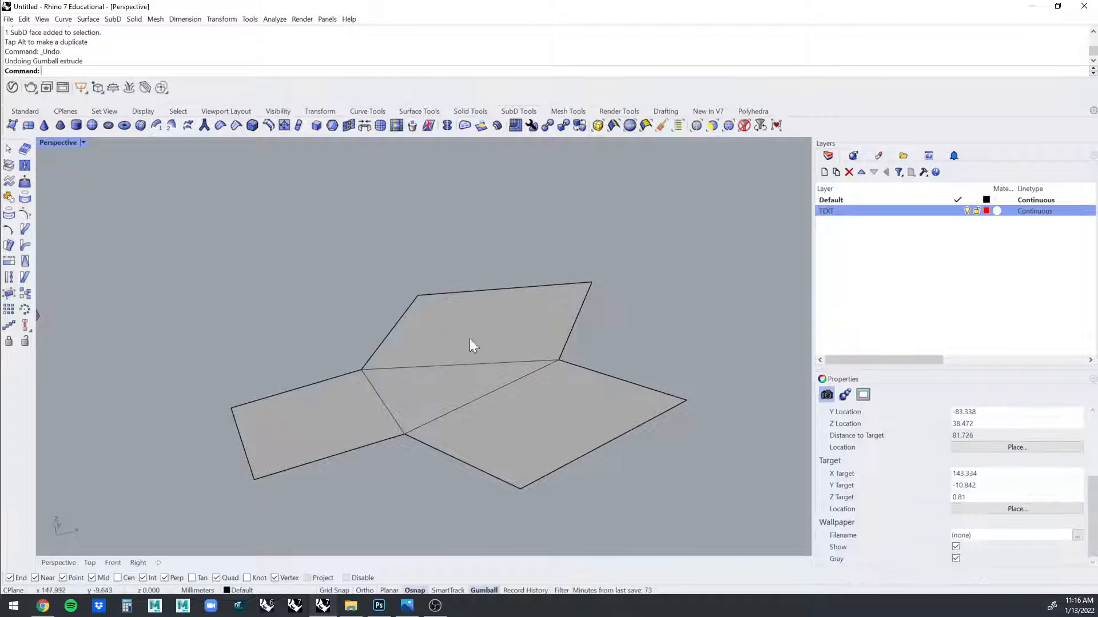
Show sub-object selection on the SubD by picking the central face and a corner vertex, clearing the selection after each.
ctrl+shift+click(444, 386)
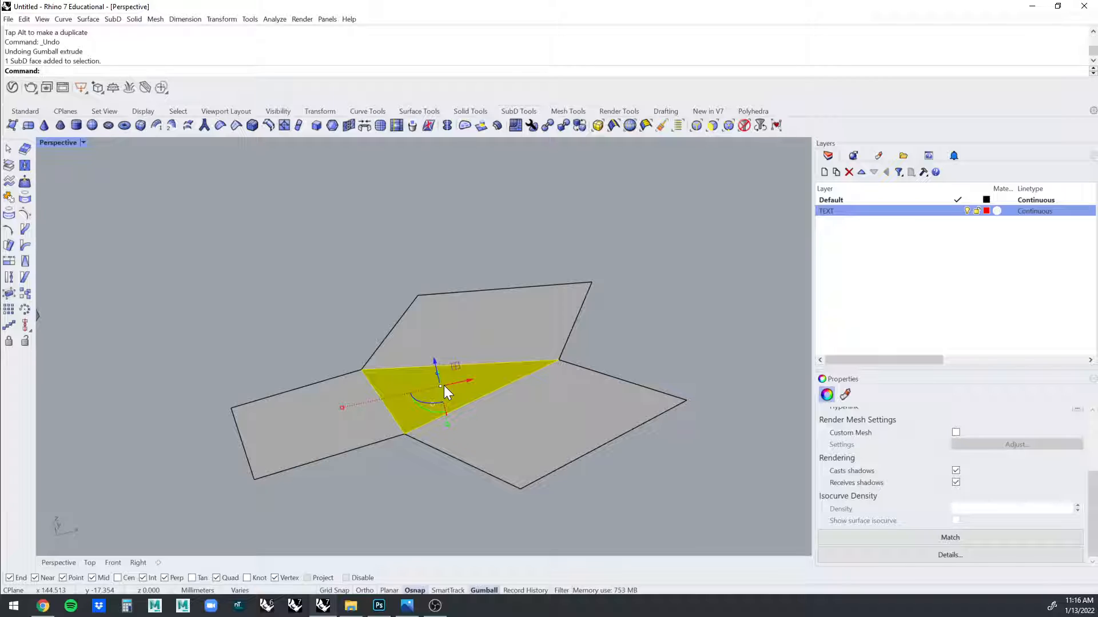
key(Escape)
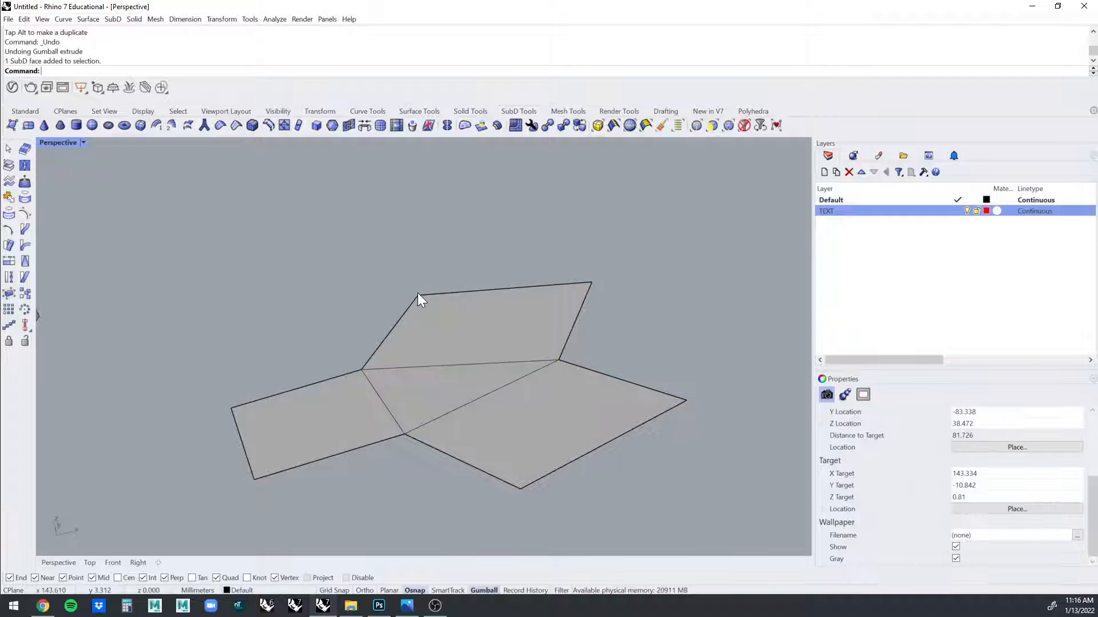
ctrl+shift+click(417, 295)
right_drag(465, 308, 571, 318)
click(570, 318)
Move the central triangle and the flap on its longest side upward together, and undo the move.
ctrl+shift+click(471, 348)
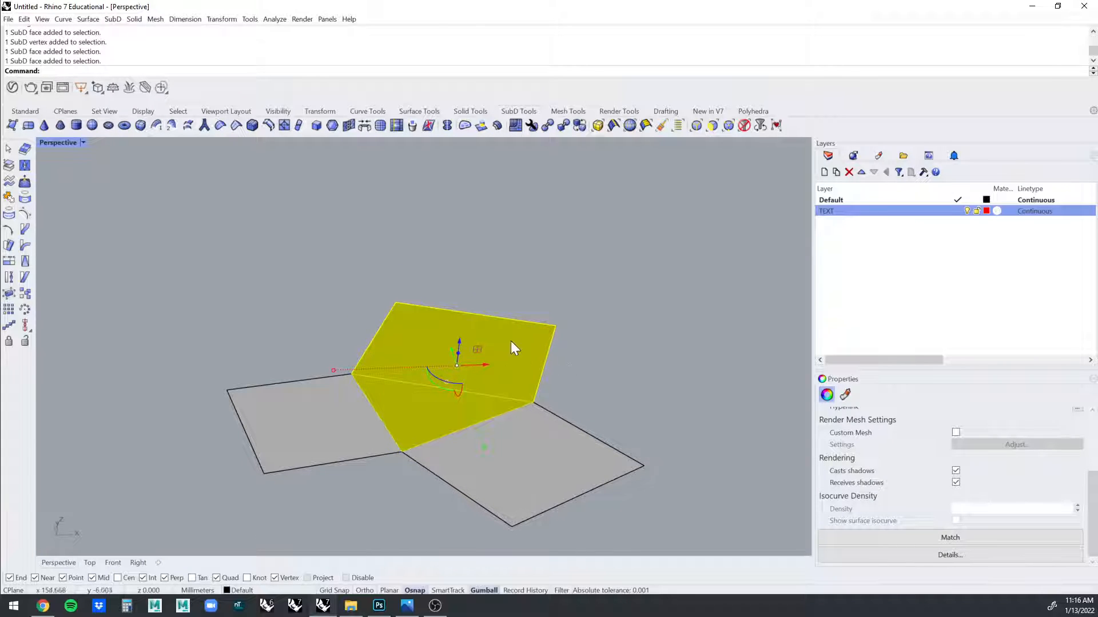
right_drag(521, 341, 468, 387)
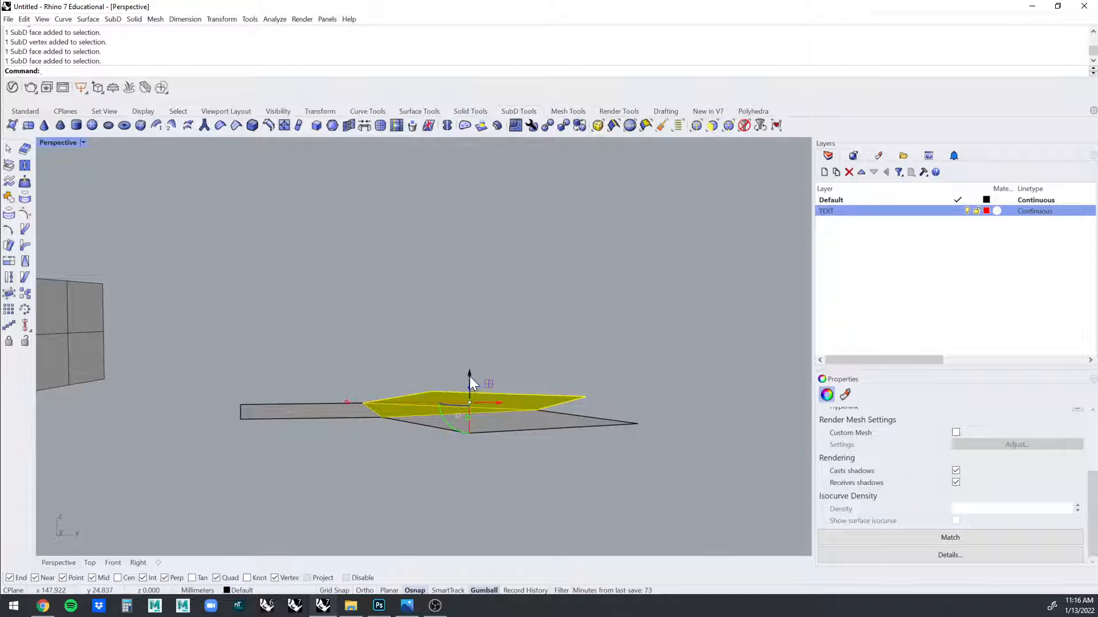
drag(469, 377, 479, 287)
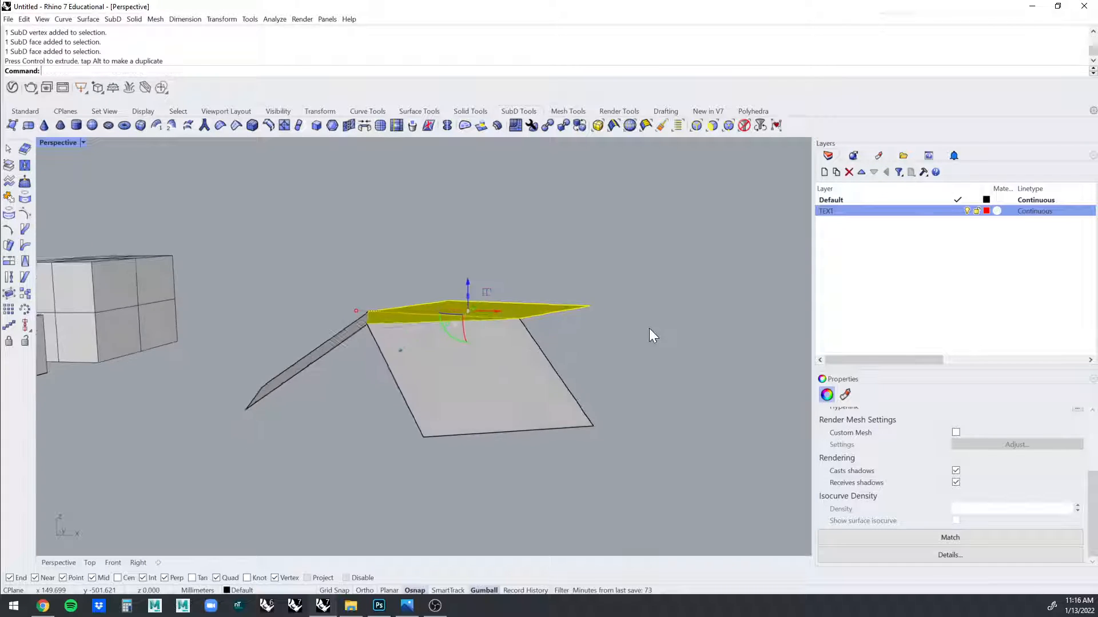
click(650, 328)
right_drag(649, 328, 565, 340)
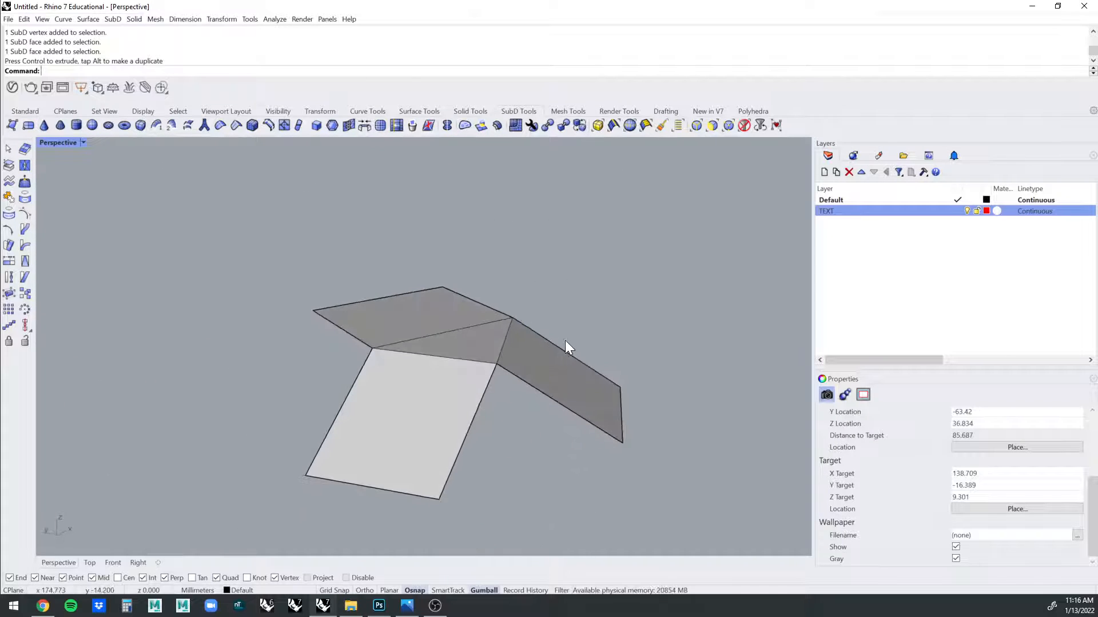
key(ctrl+z)
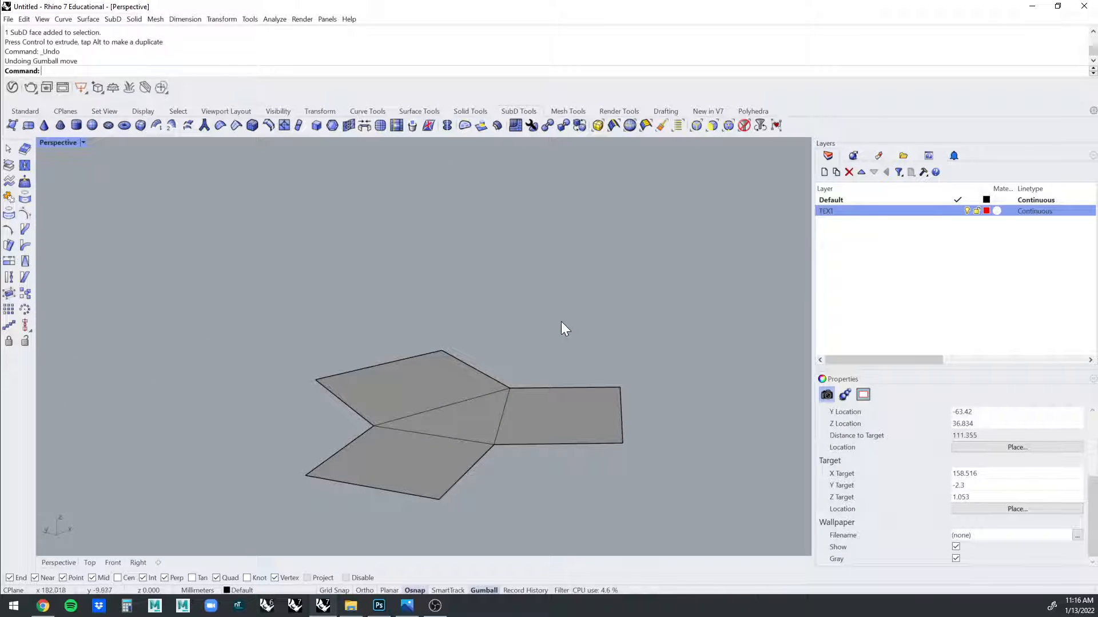
Sub-select the four faces of the flat SubD one by one and clear the selection.
right_drag(517, 398, 481, 324)
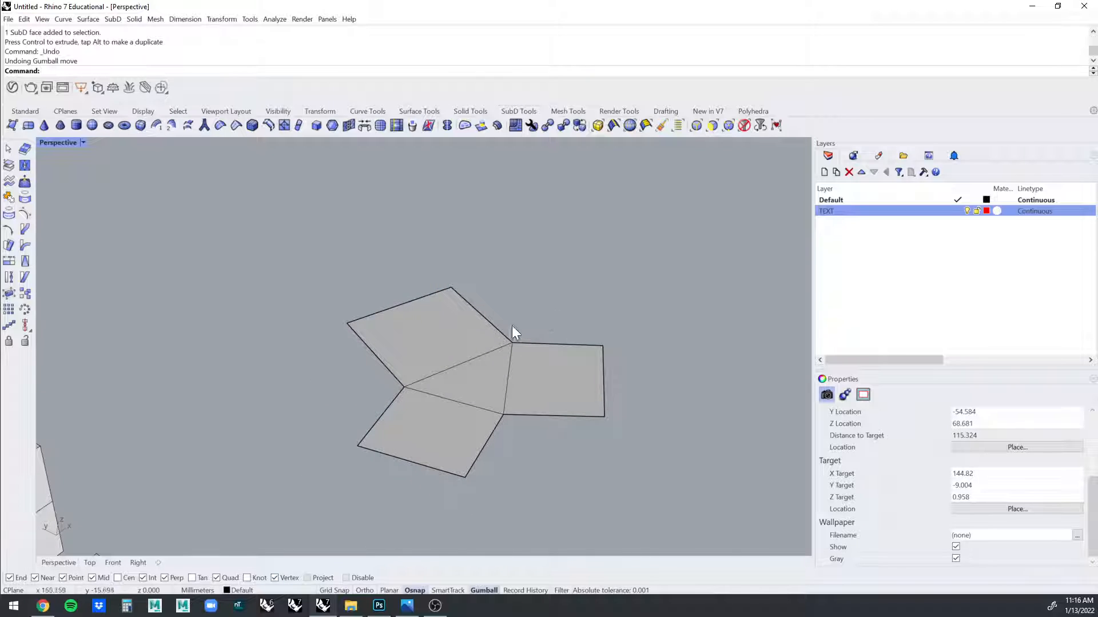
ctrl+shift+click(443, 346)
ctrl+shift+click(427, 429)
ctrl+shift+click(473, 385)
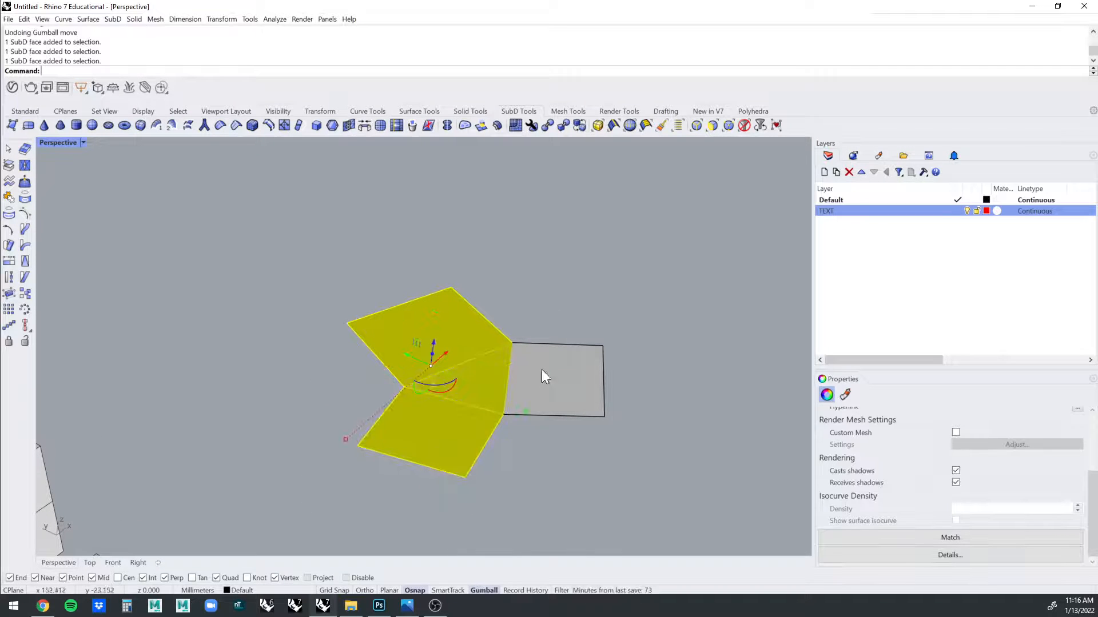
ctrl+shift+click(560, 368)
key(Escape)
Lengthen the flap on the triangle's short side by moving its outer edge outward.
right_drag(562, 341, 541, 307)
click(542, 306)
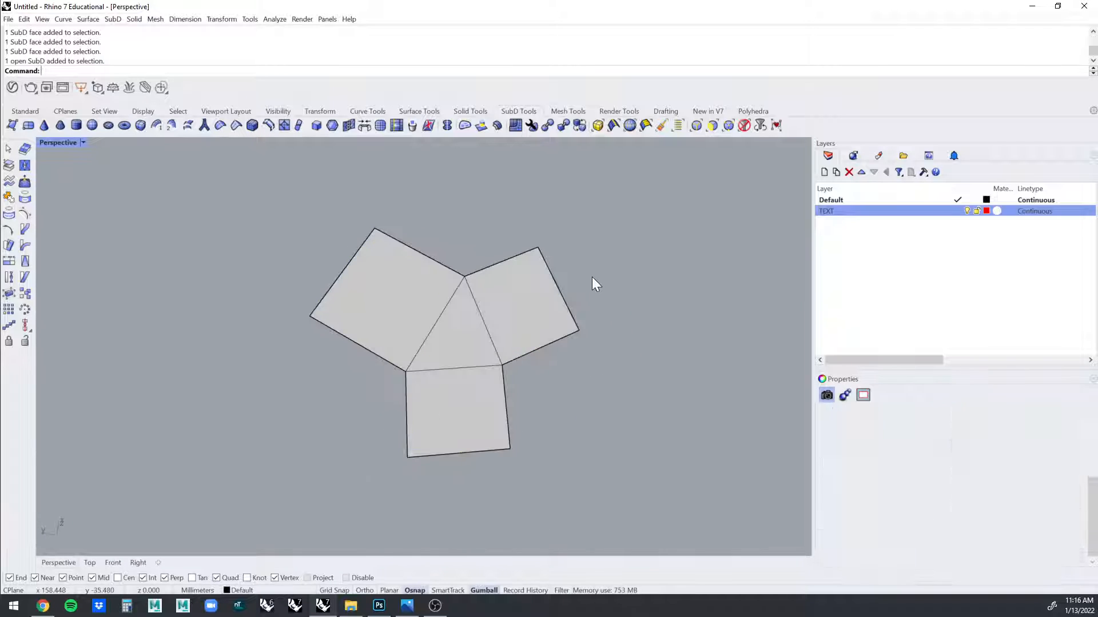
click(592, 279)
ctrl+shift+click(558, 287)
drag(558, 286, 573, 252)
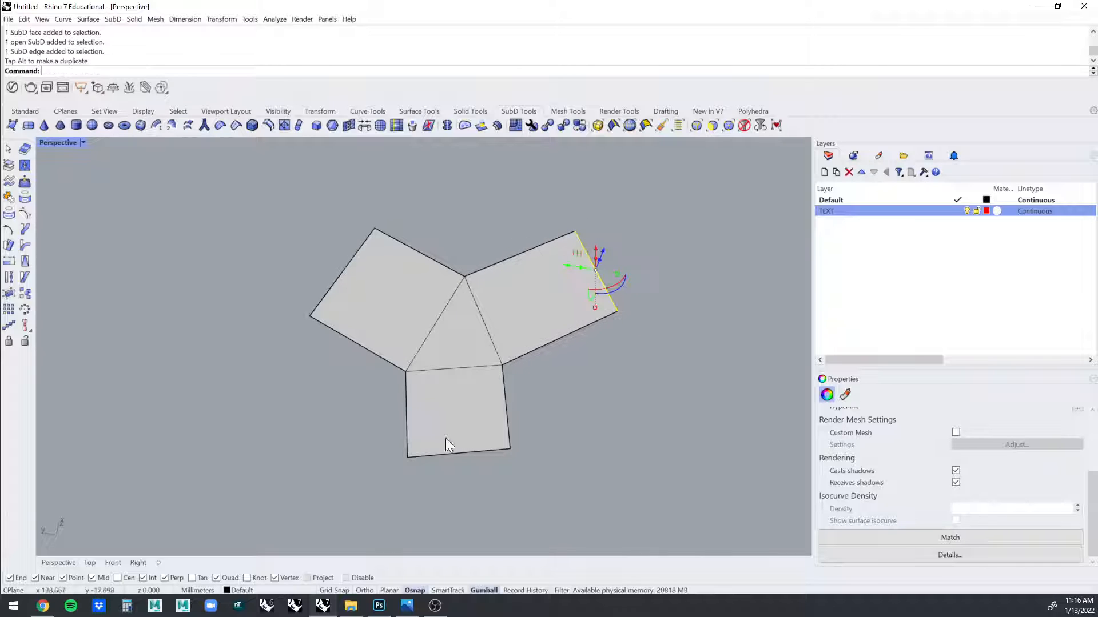
Lengthen the flap on the triangle's longest side by moving its outer edge outward, and clear the selection.
click(454, 471)
ctrl+shift+click(458, 454)
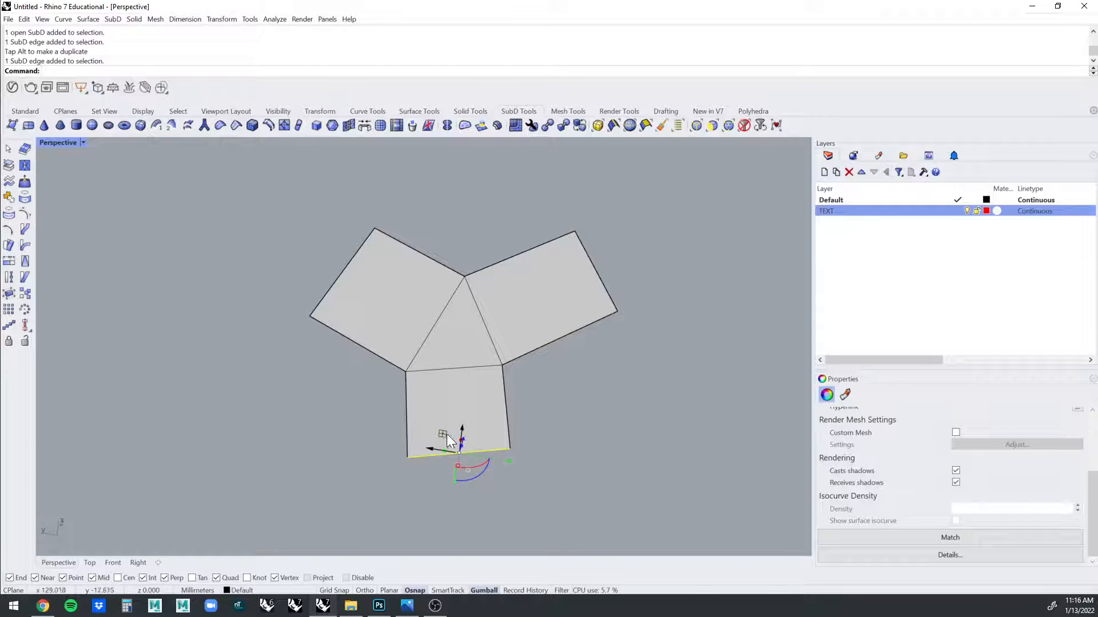
drag(448, 436, 446, 472)
key(Escape)
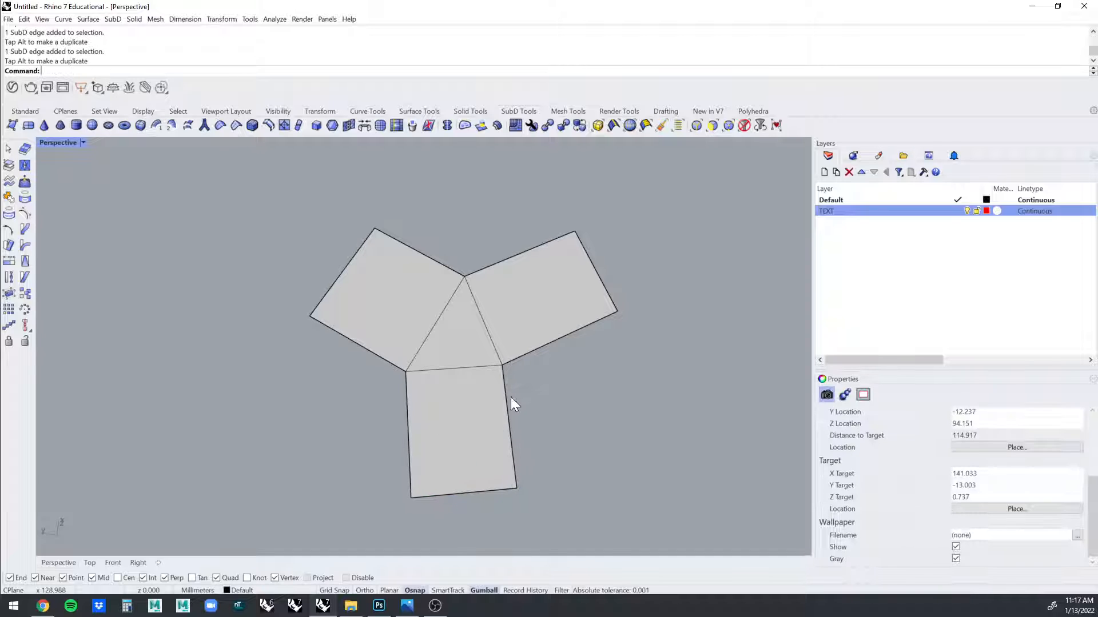
Extrude the whole three-armed SubD along the vertical axis to give it side walls, and inspect it from all around.
right_drag(511, 398, 441, 369)
click(529, 365)
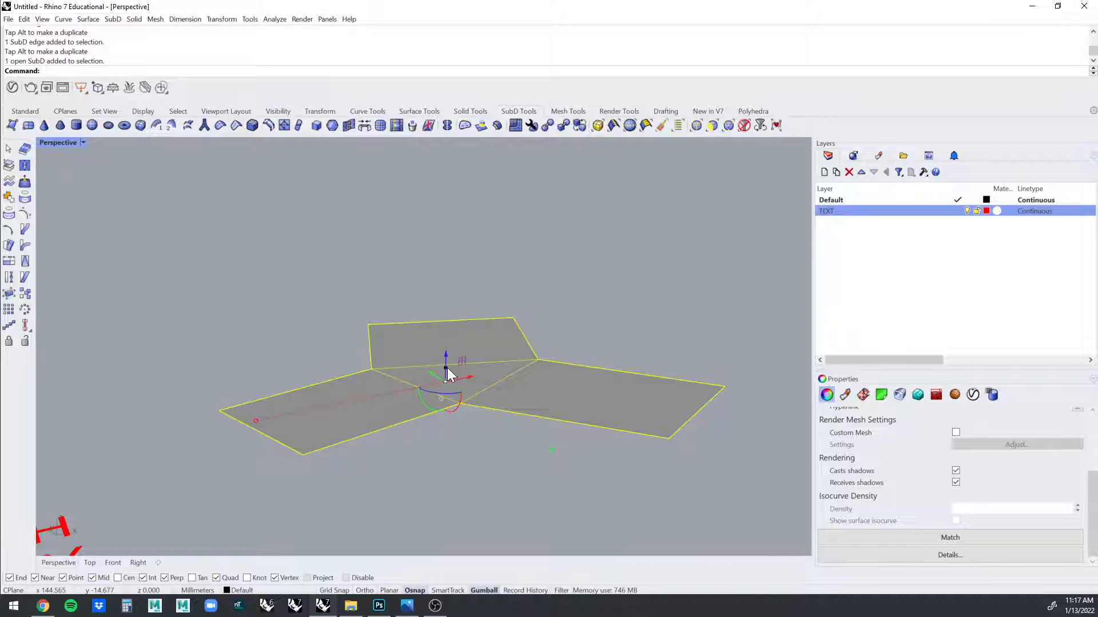
drag(445, 368, 451, 270)
click(606, 502)
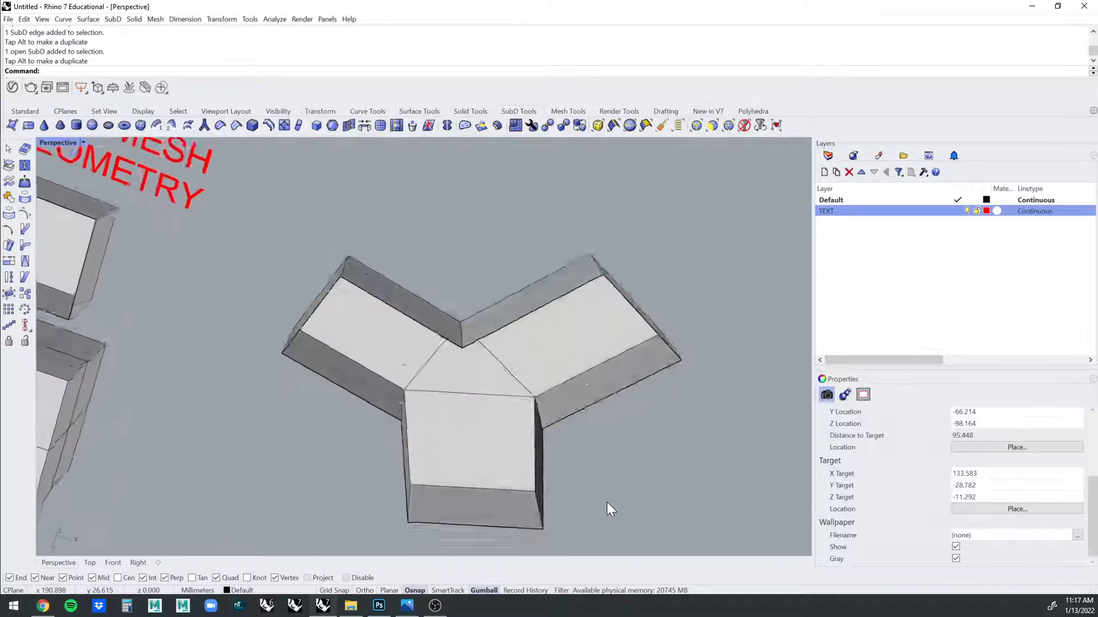
right_drag(606, 502, 589, 283)
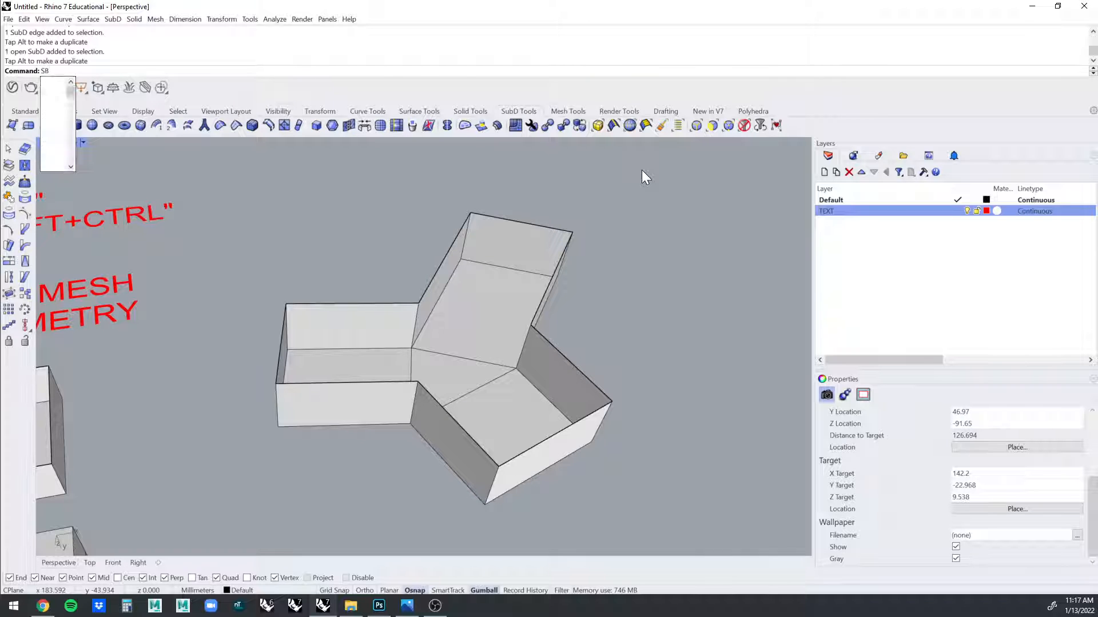
key(BackSpace)
key(BackSpace)
text(UbDAP)
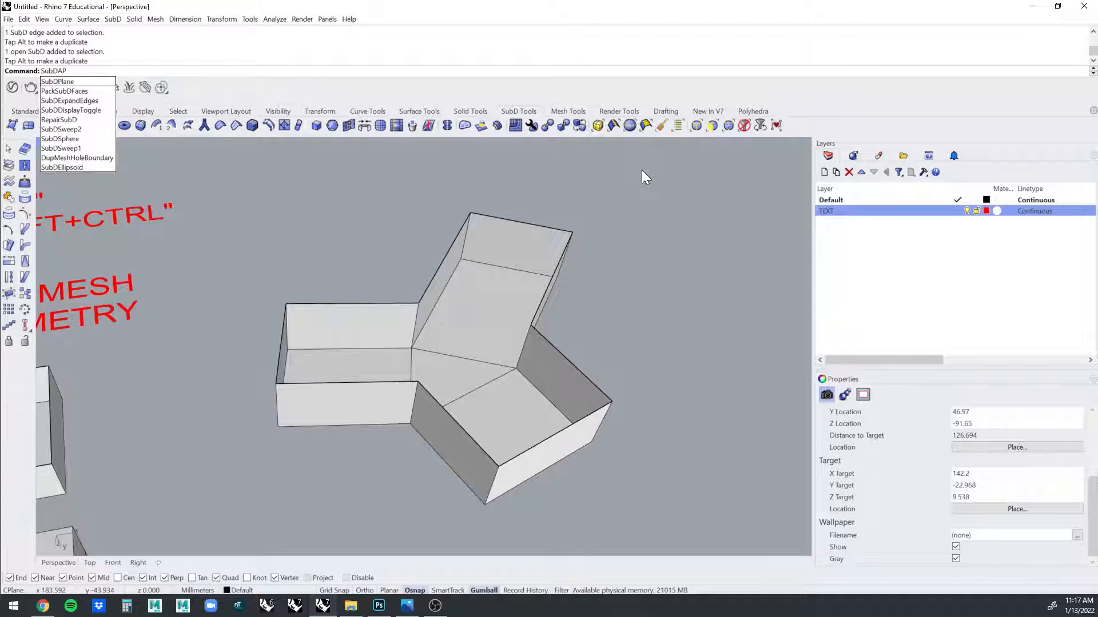
key(BackSpace)
key(BackSpace)
key(BackSpace)
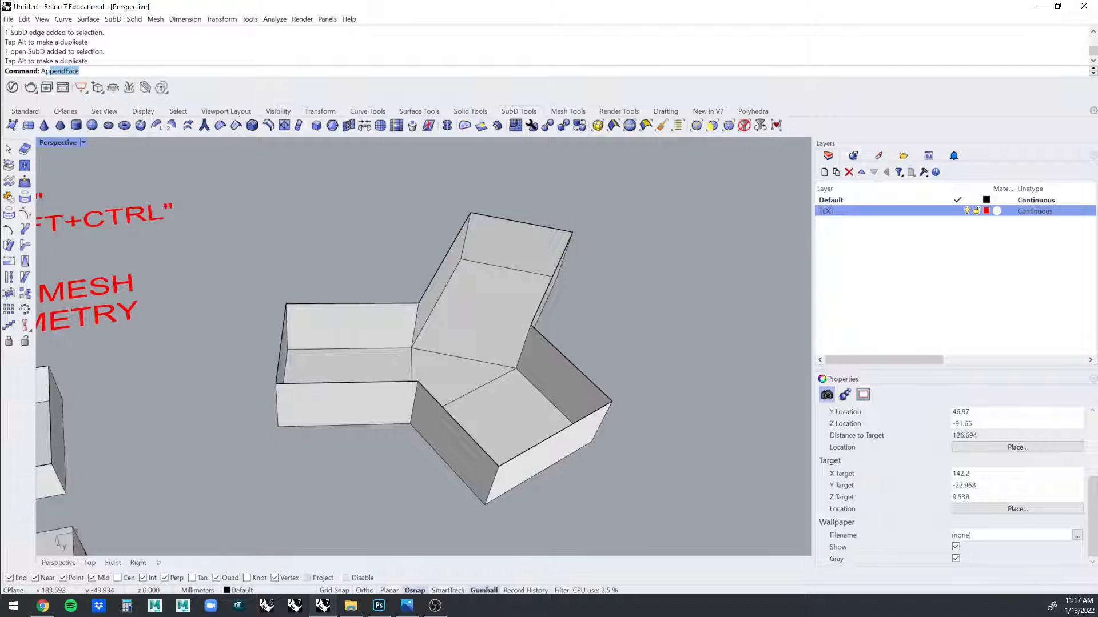
Append a four-sided face to the three-armed SubD with AppendFace, capping the open top of its left arm from corner to corner.
key(Return)
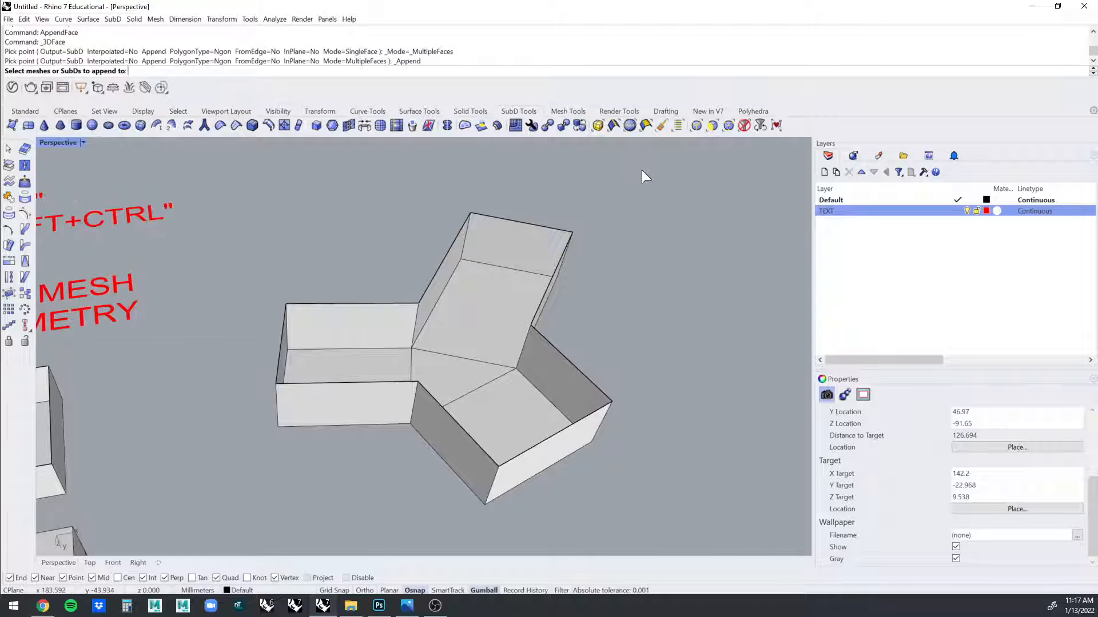
click(319, 320)
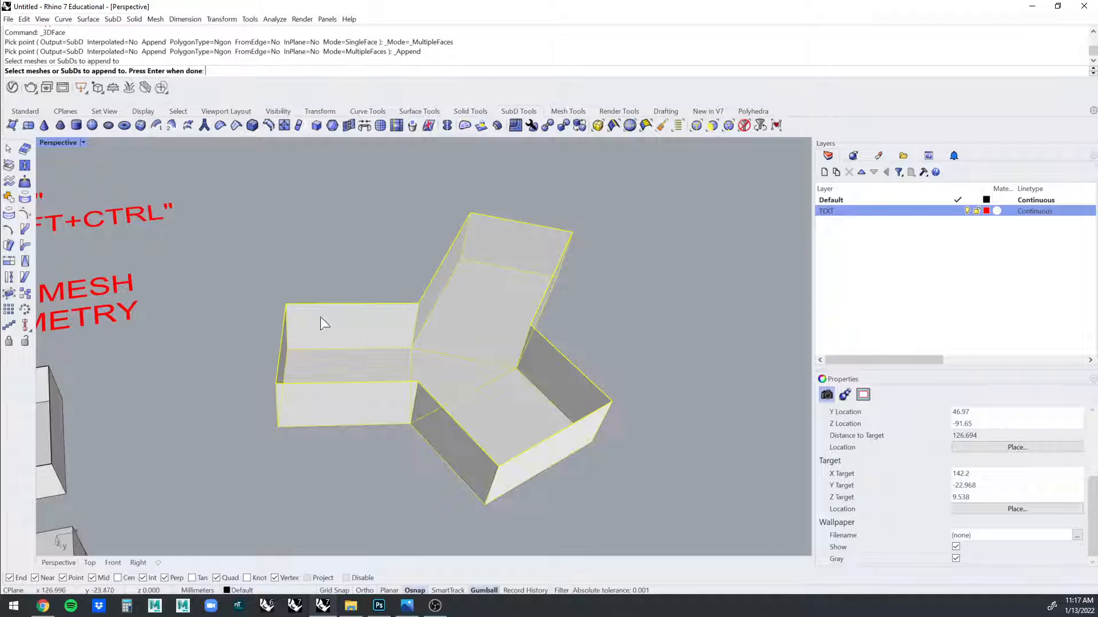
key(Return)
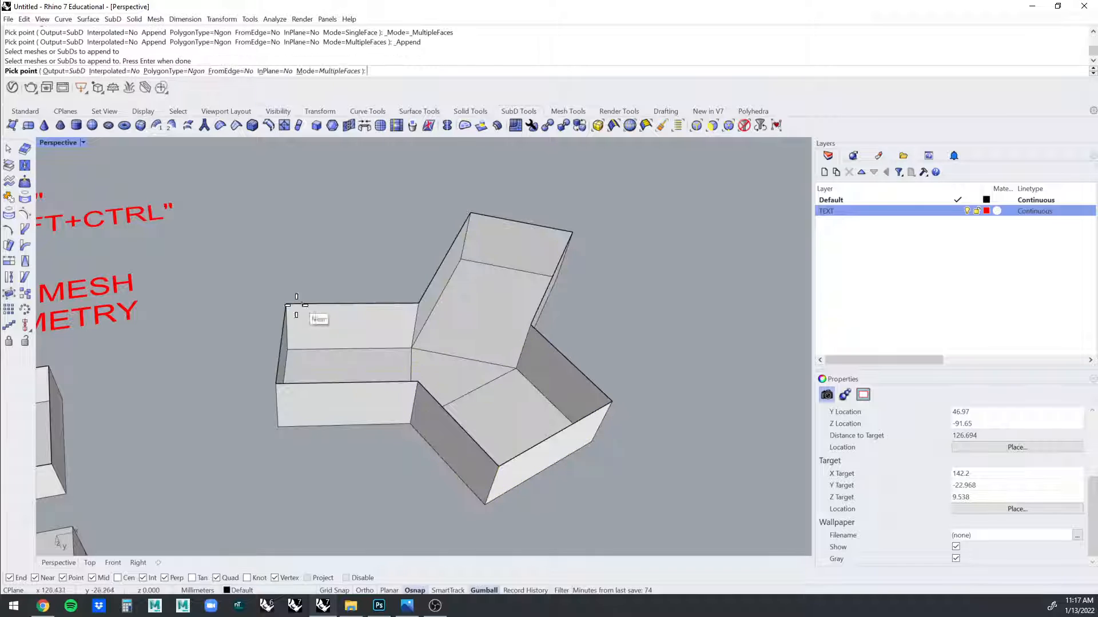
click(279, 380)
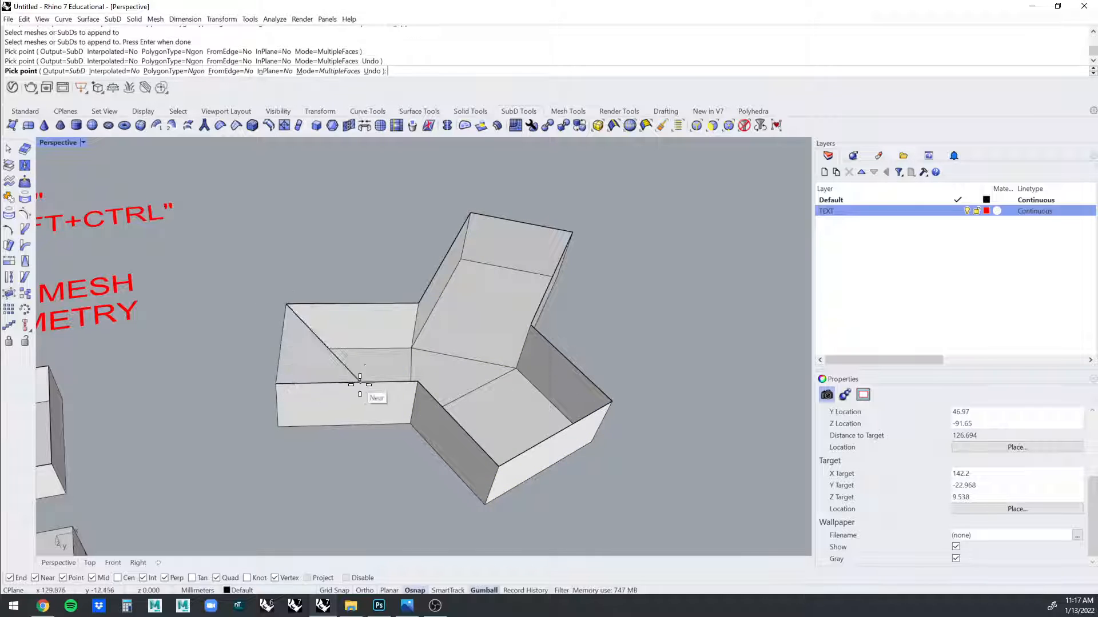
click(417, 382)
click(418, 304)
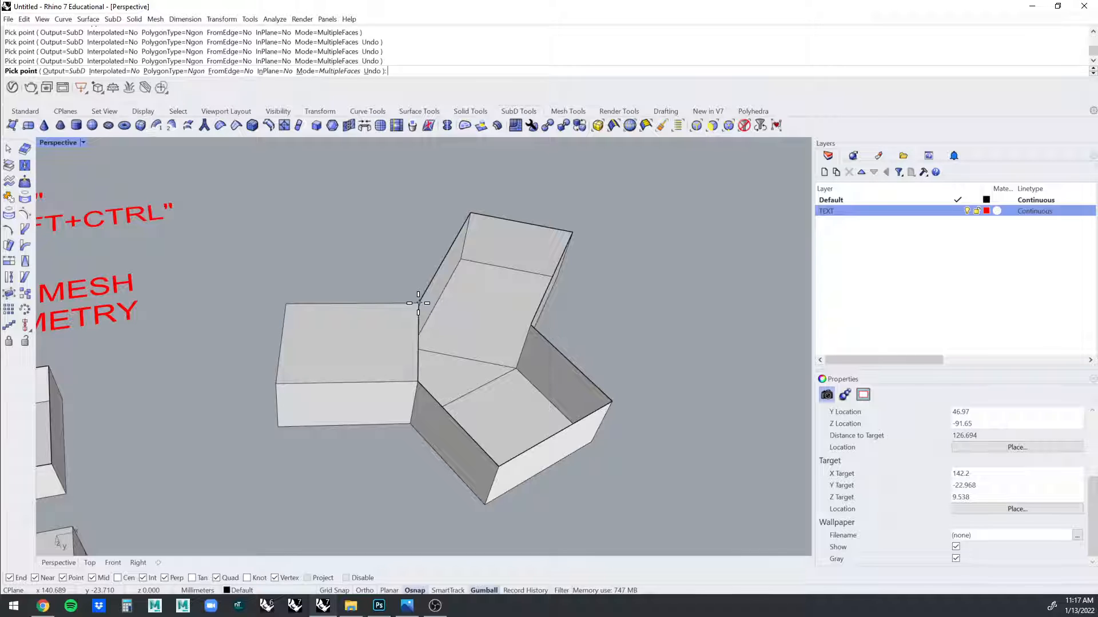
key(Return)
key(Return)
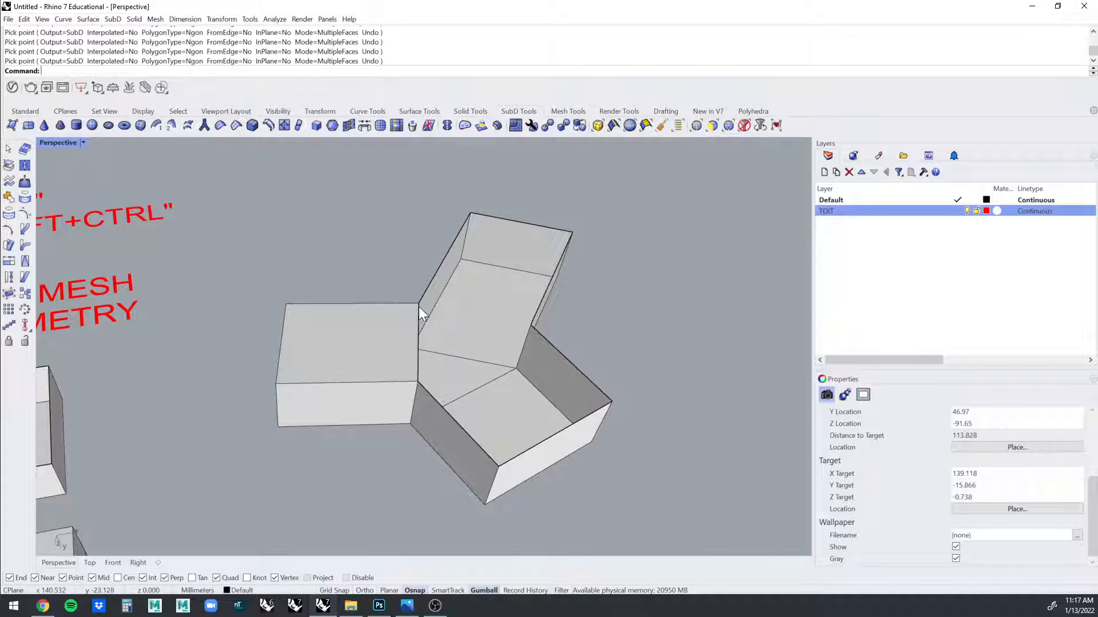
Begin appending another face to the same SubD from the capped arm's inner top corner, where it meets the upper arm.
click(418, 306)
key(Return)
click(418, 304)
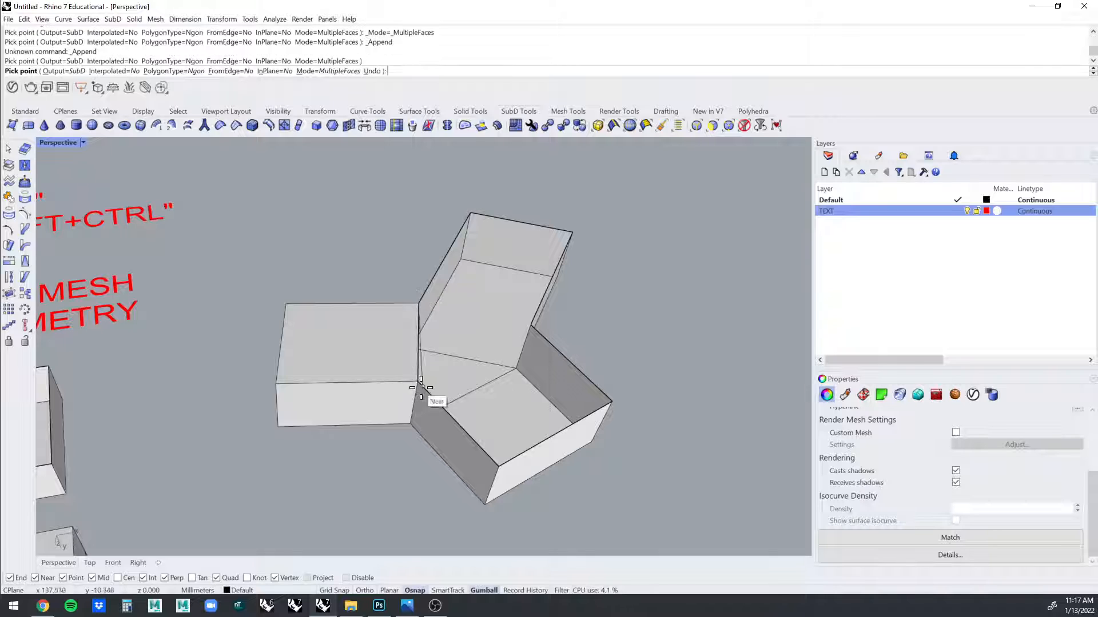
Complete a triangular SubD face spanning the three inner corners at the centre of the three arms.
click(417, 382)
click(534, 325)
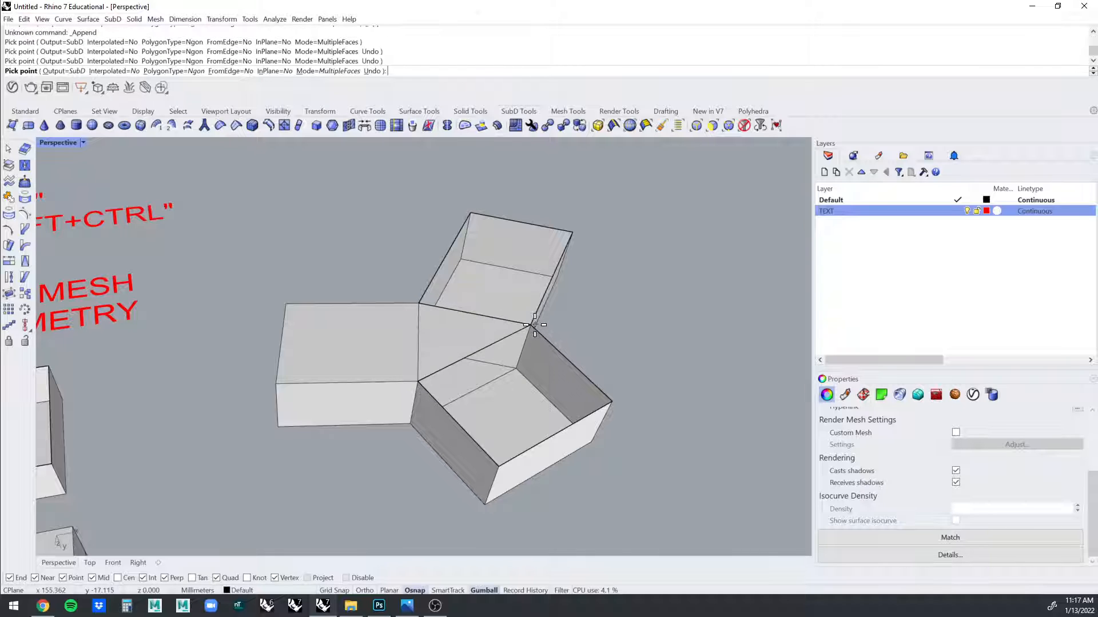
key(Return)
key(Return)
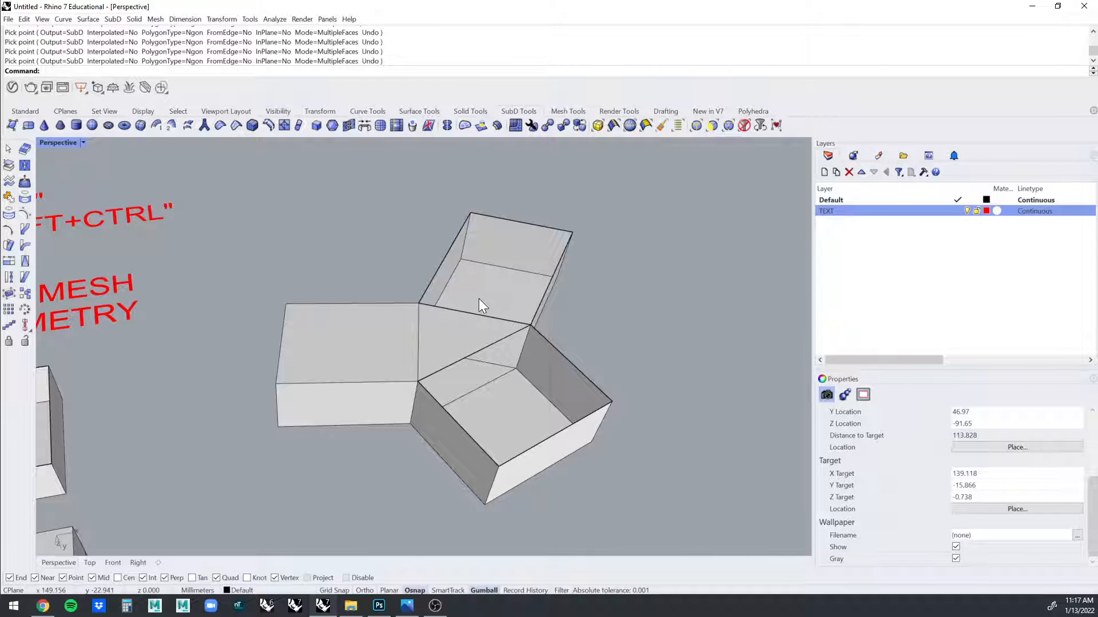
Append a four-corner face to the three-armed SubD, closing the open side of the rear arm.
key(Return)
click(473, 214)
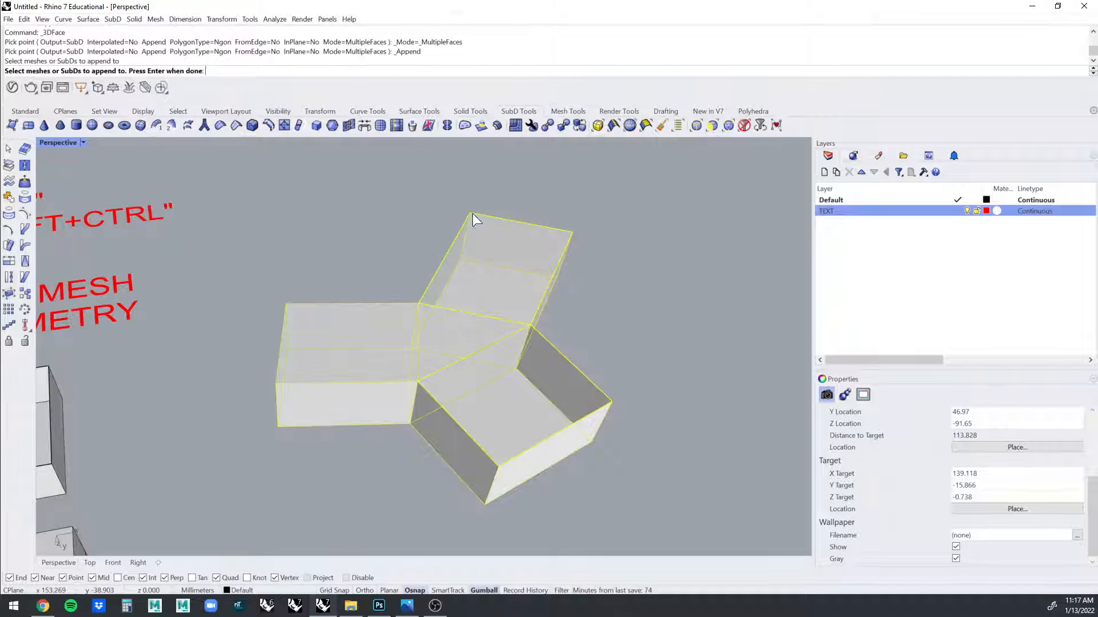
key(Return)
click(470, 213)
click(420, 302)
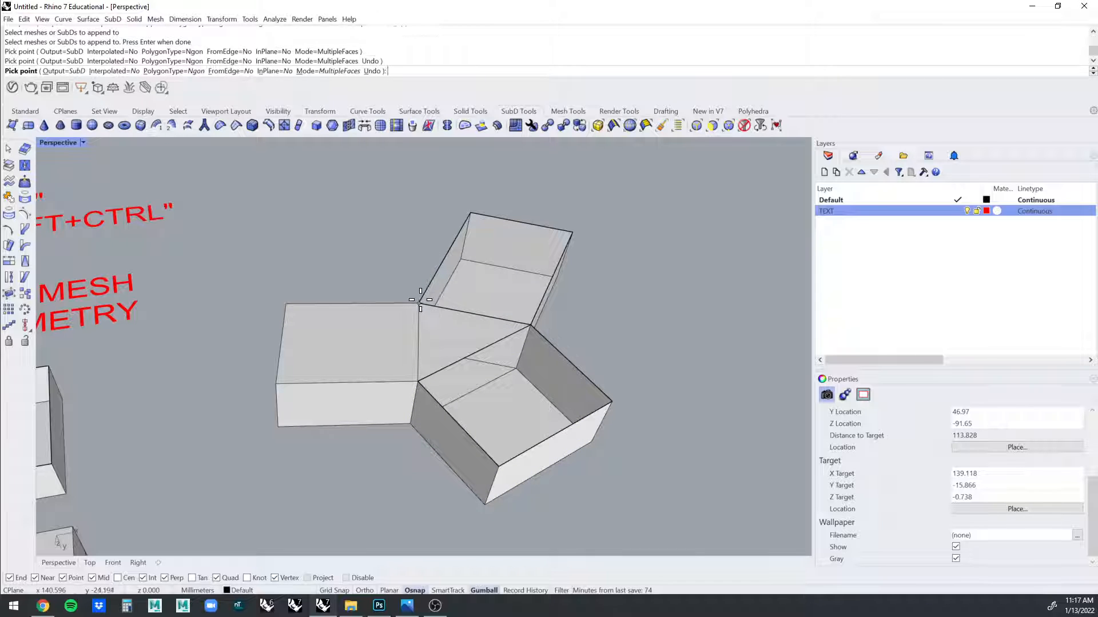
click(531, 326)
click(571, 232)
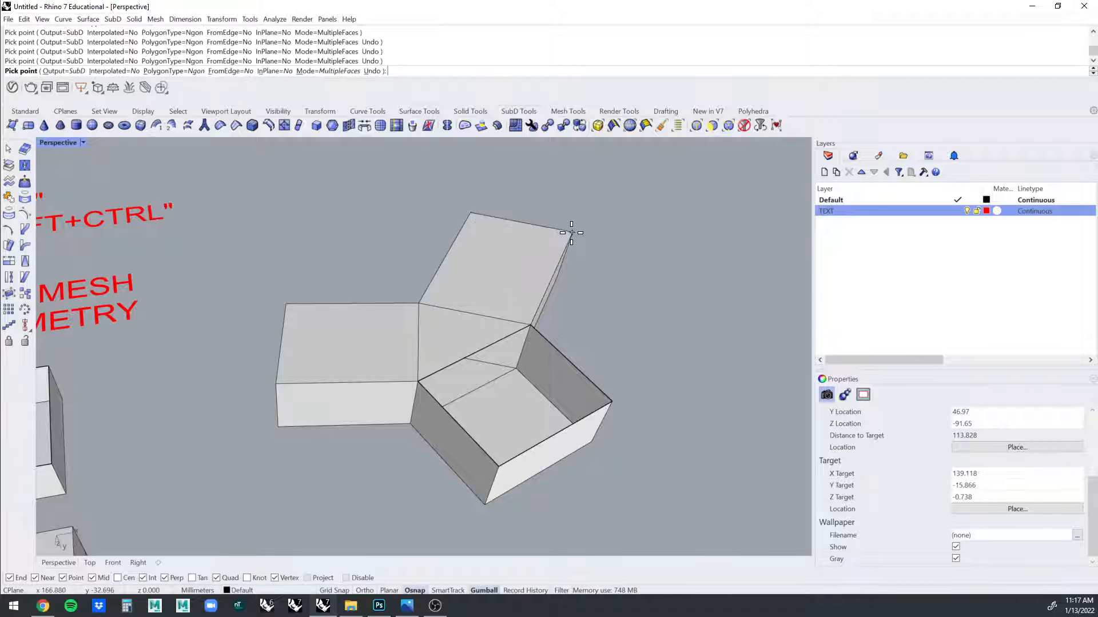
key(Return)
Try to cover the remaining open arm with a four-corner face without choosing a SubD to append to.
key(Return)
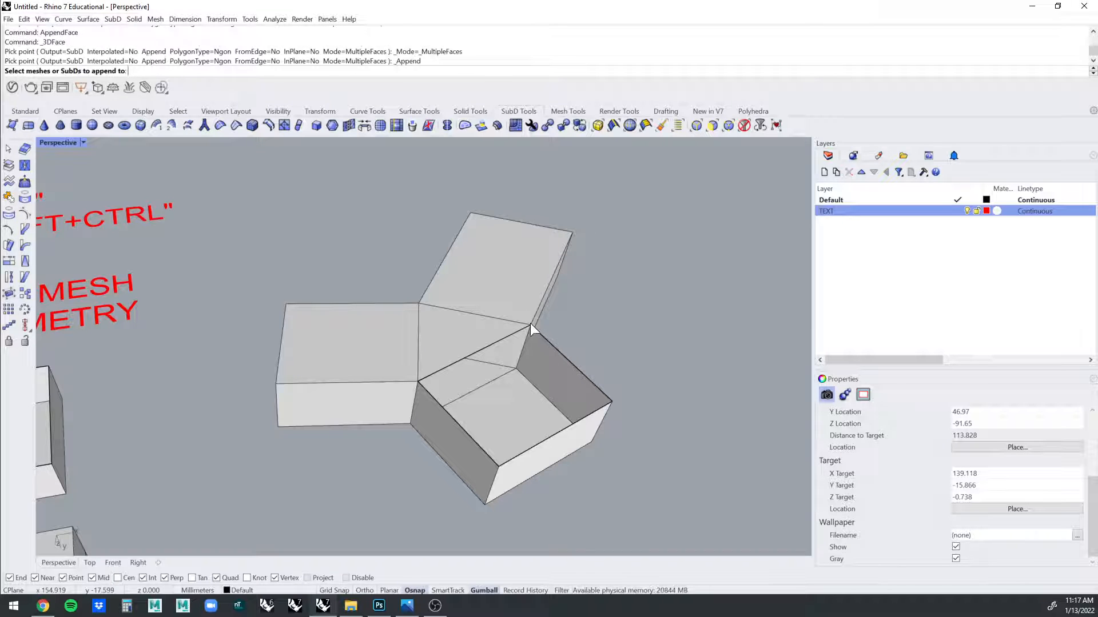
key(Return)
click(530, 325)
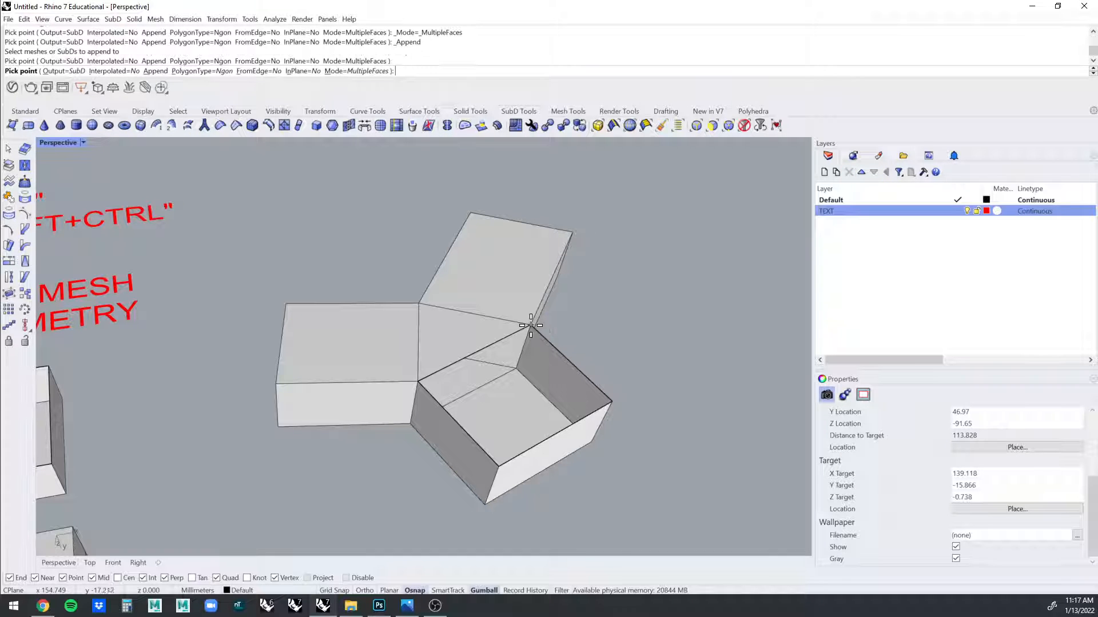
click(420, 381)
click(498, 466)
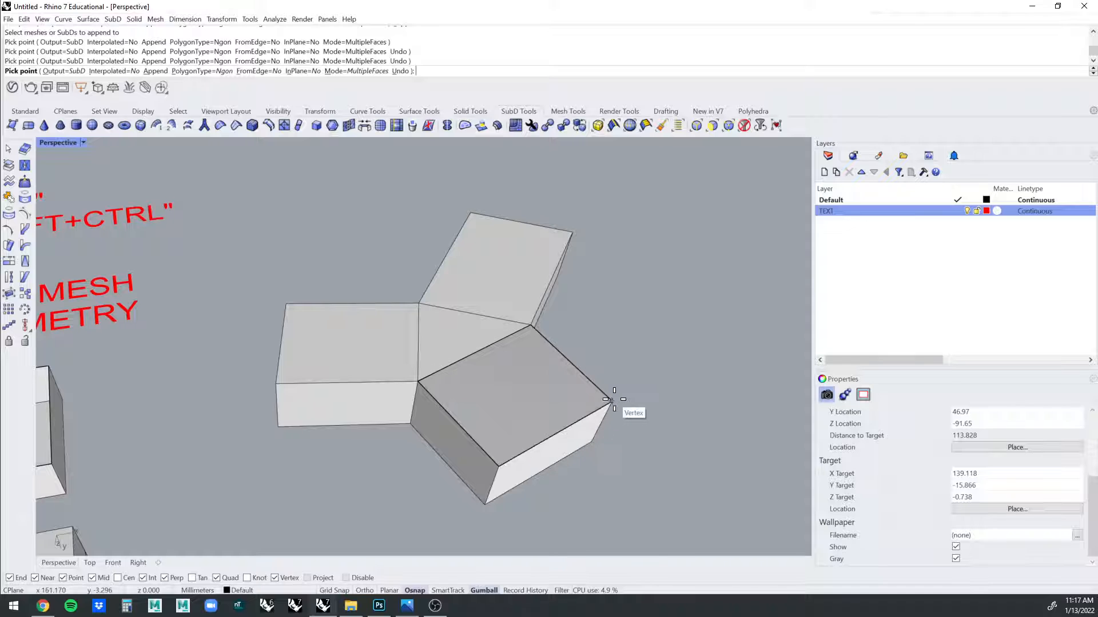
click(614, 399)
key(Return)
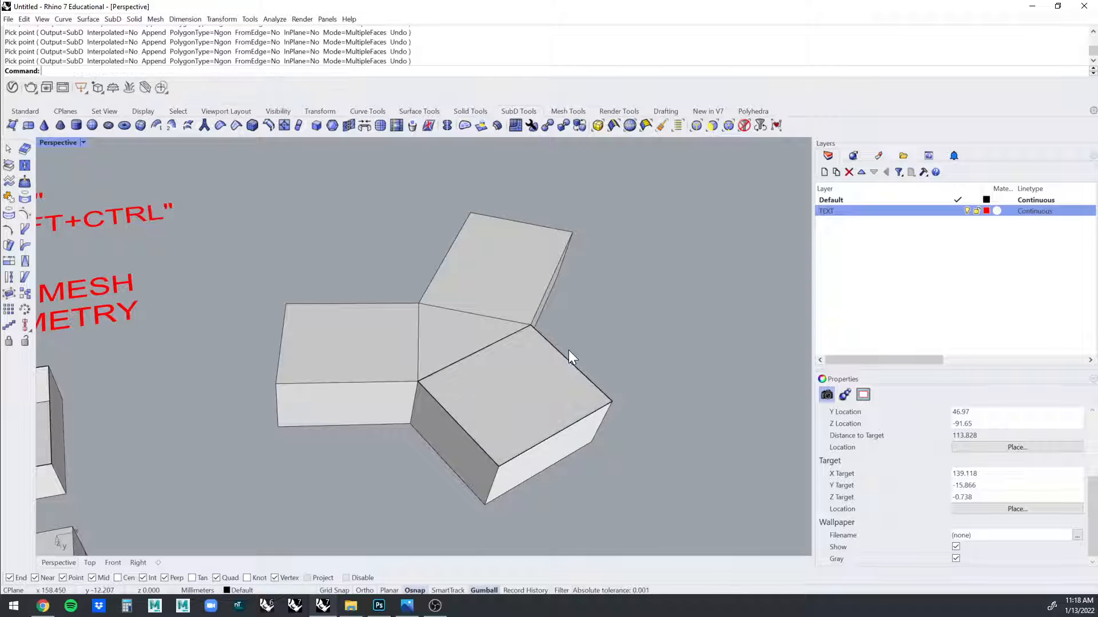
Inspect the join at the newly covered arm and undo its last face, keeping the rear arm's appended face.
right_drag(441, 361, 467, 54)
right_drag(511, 253, 533, 551)
click(511, 414)
mouse_move(513, 413)
right_down()
mouse_move(684, 400)
mouse_move(526, 409)
right_up()
key(Escape)
key(ctrl+z)
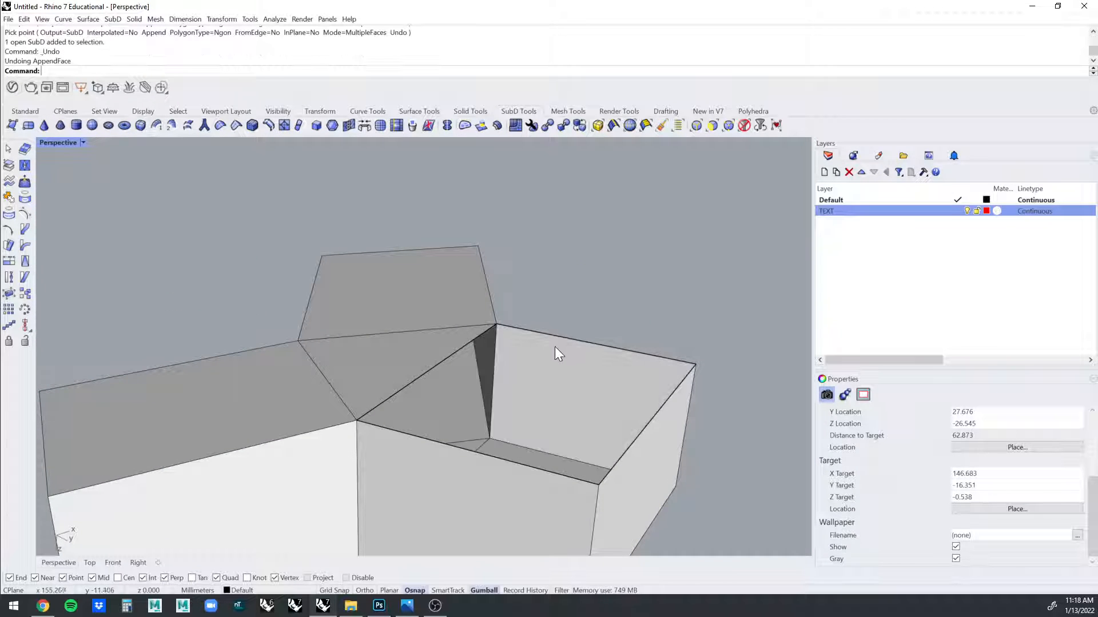
key(ctrl+z)
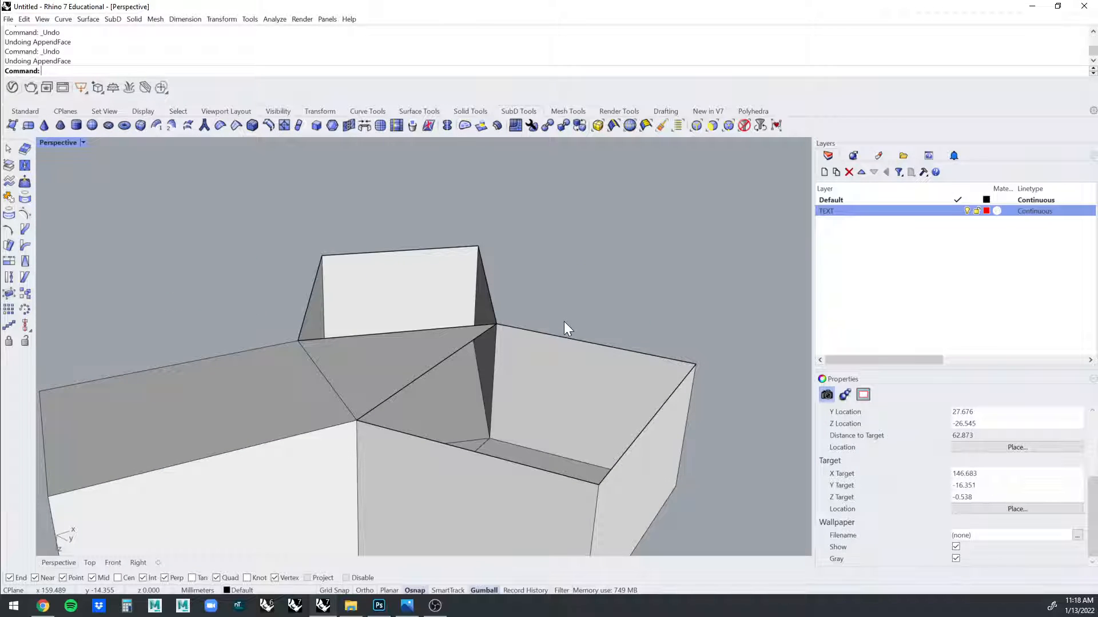
key(ctrl+y)
Append a four-corner face to the preselected three-armed SubD, closing the last open arm.
scroll(569, 311, up, 4)
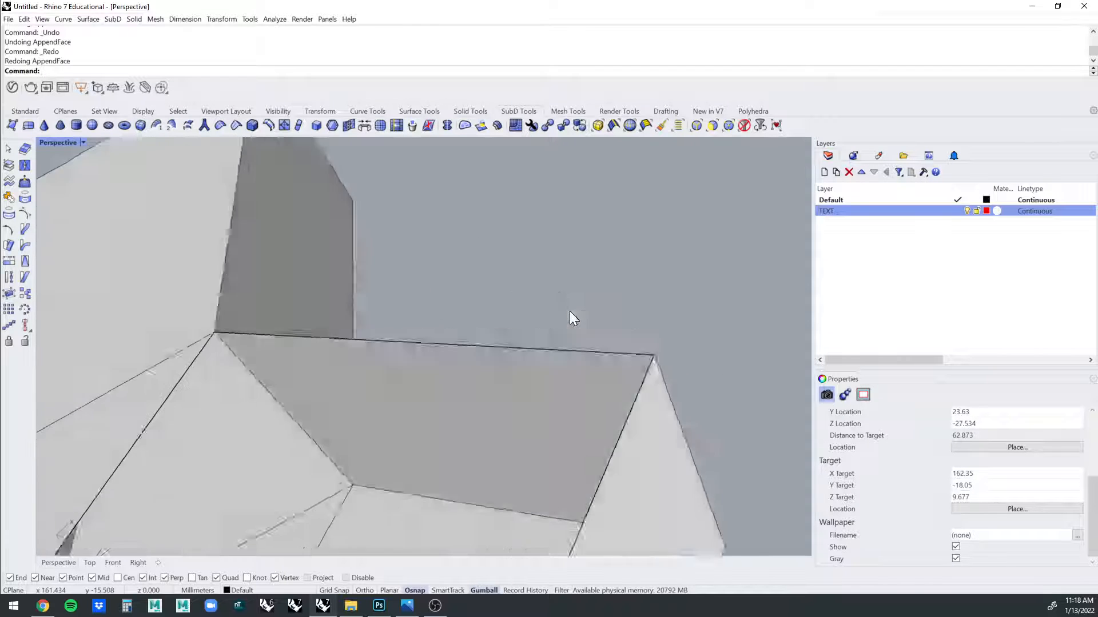
scroll(569, 311, up, 6)
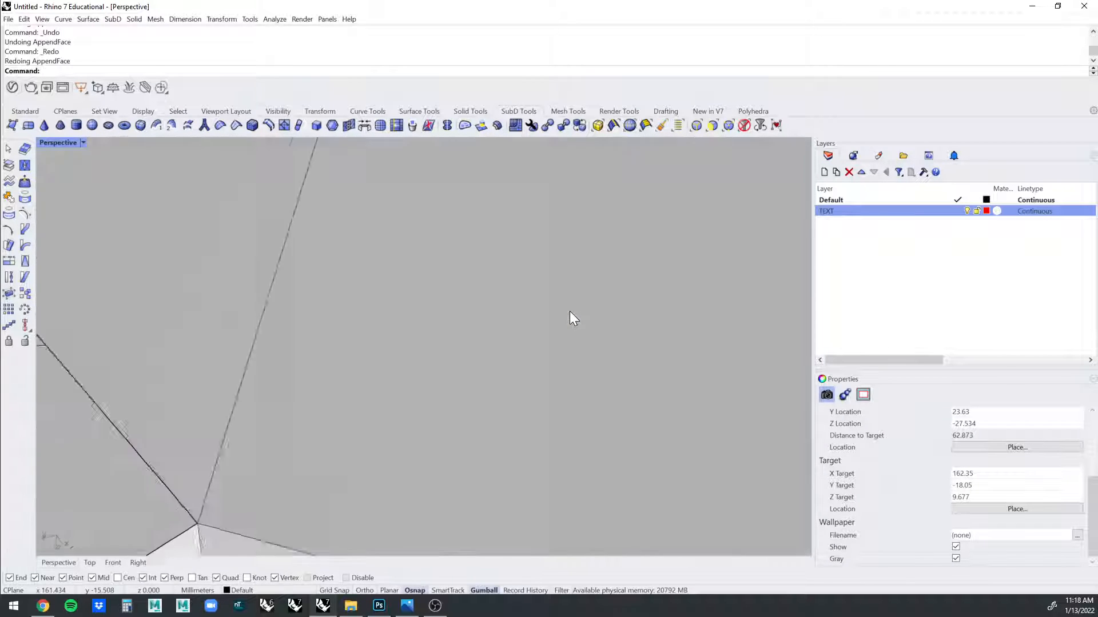
scroll(570, 311, up, 8)
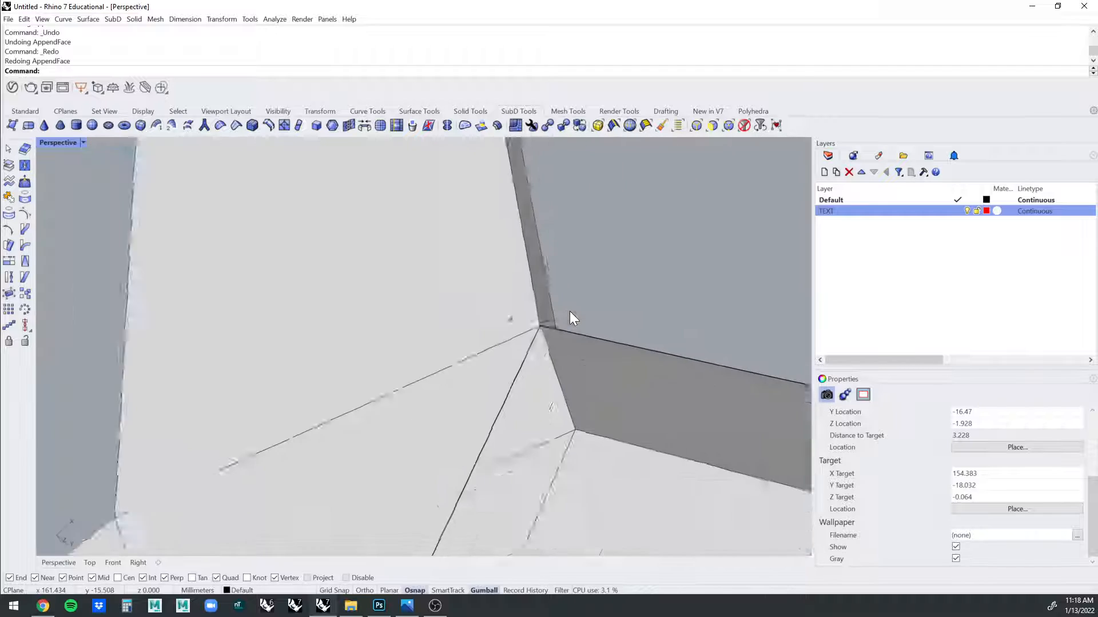
scroll(570, 311, down, 15)
right_drag(595, 314, 542, 287)
scroll(542, 286, up, 3)
click(435, 285)
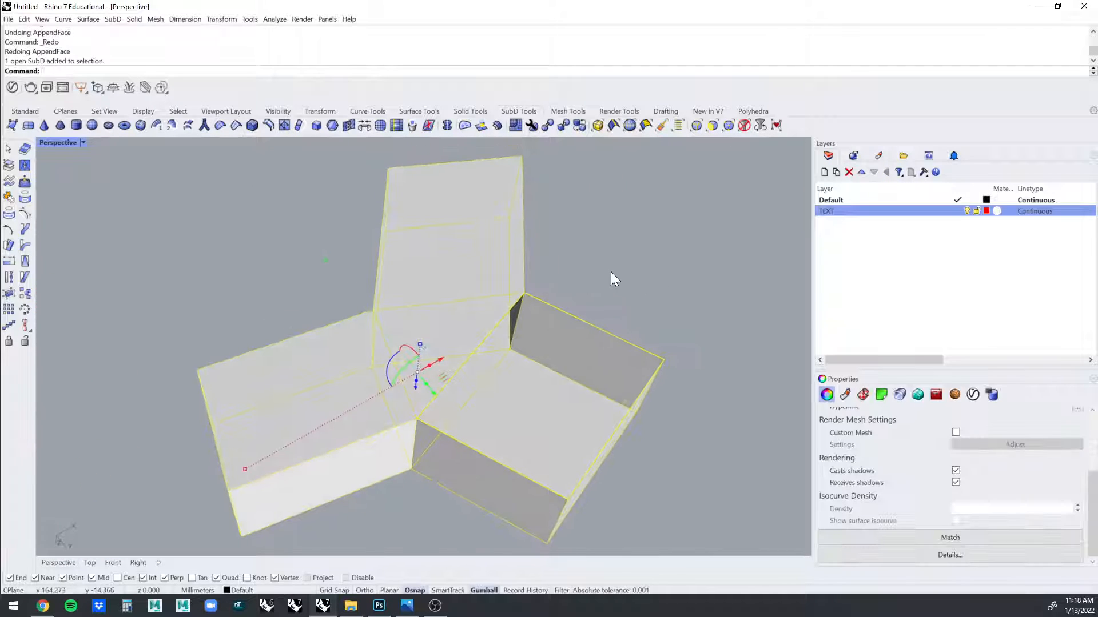
right_drag(611, 272, 610, 272)
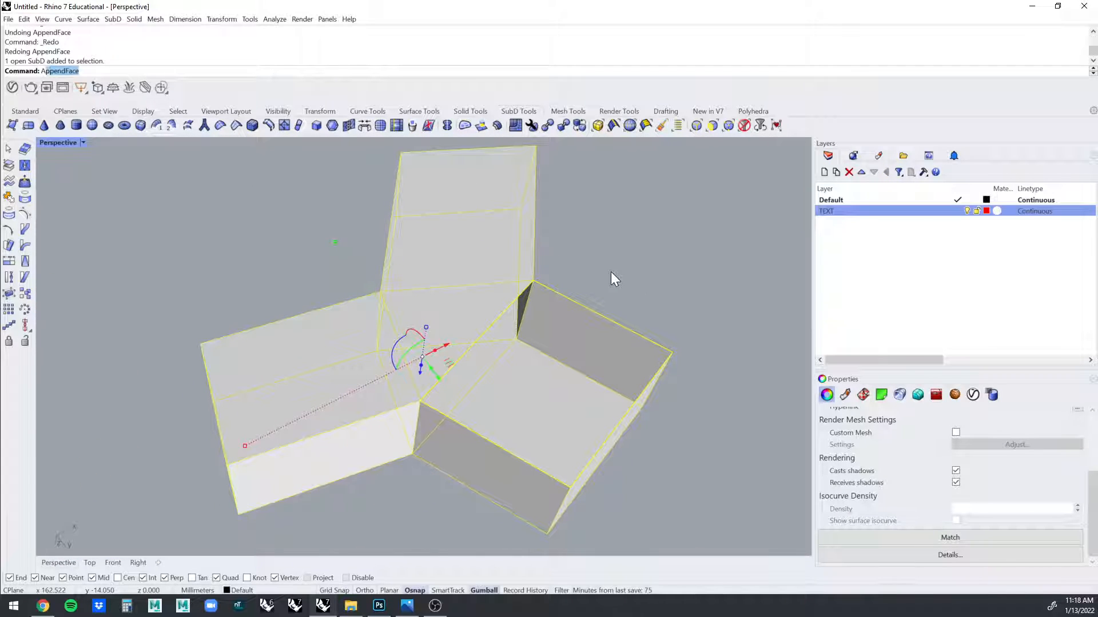
key(Return)
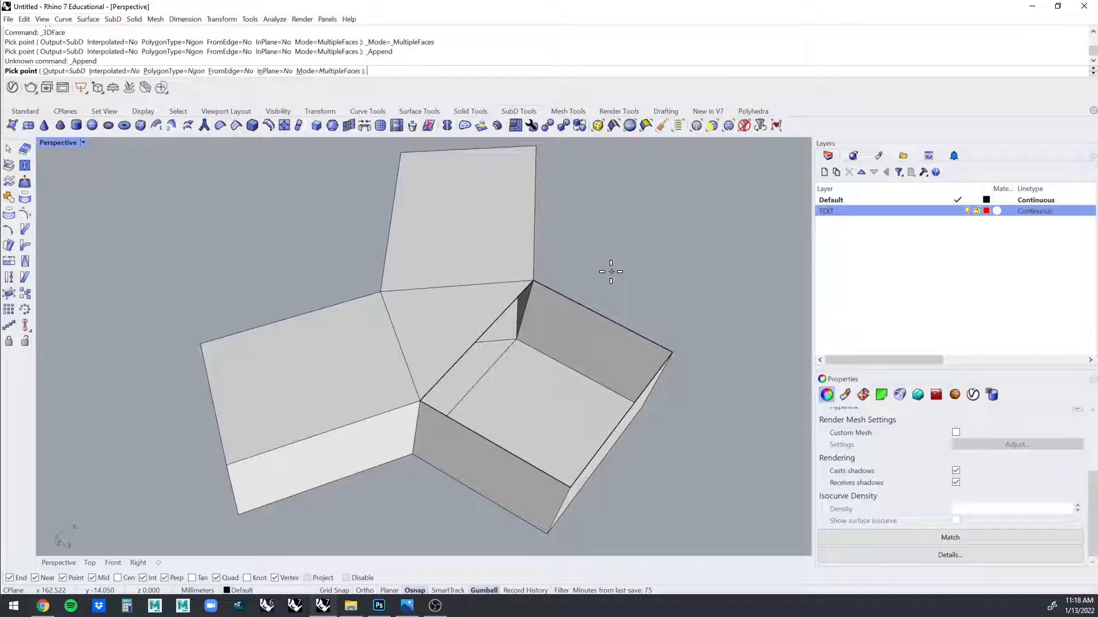
click(537, 278)
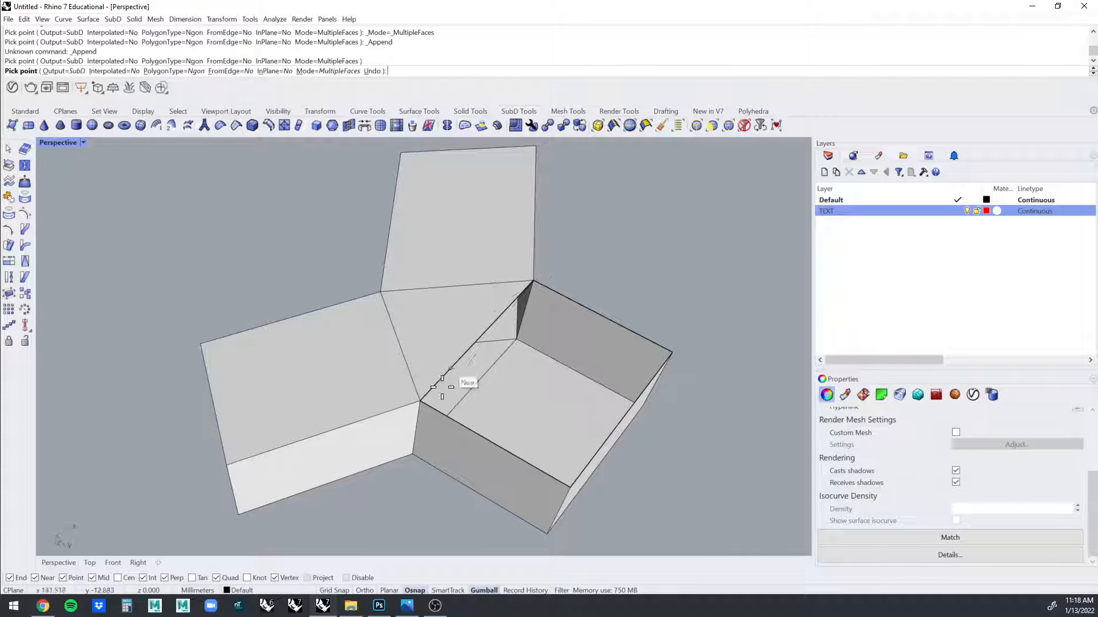
click(421, 401)
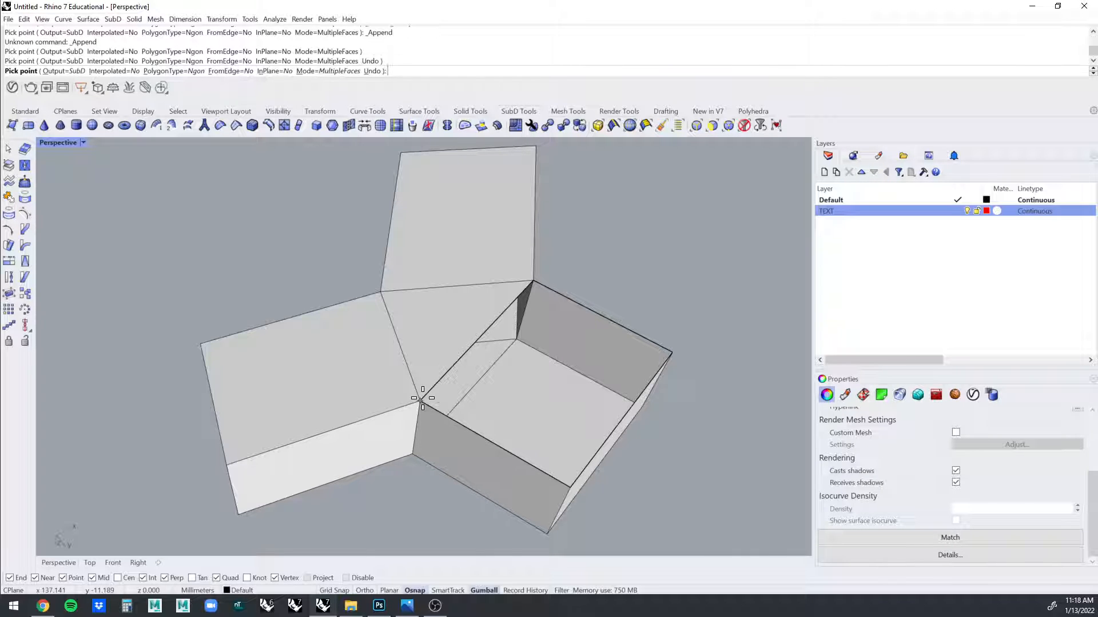
click(572, 491)
click(669, 353)
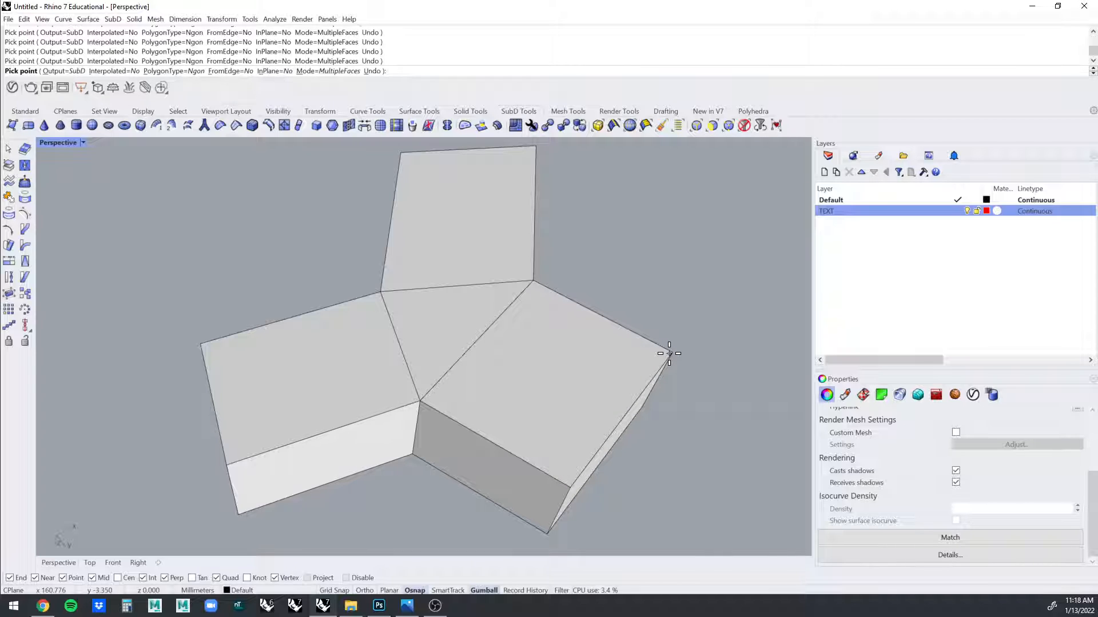
key(Return)
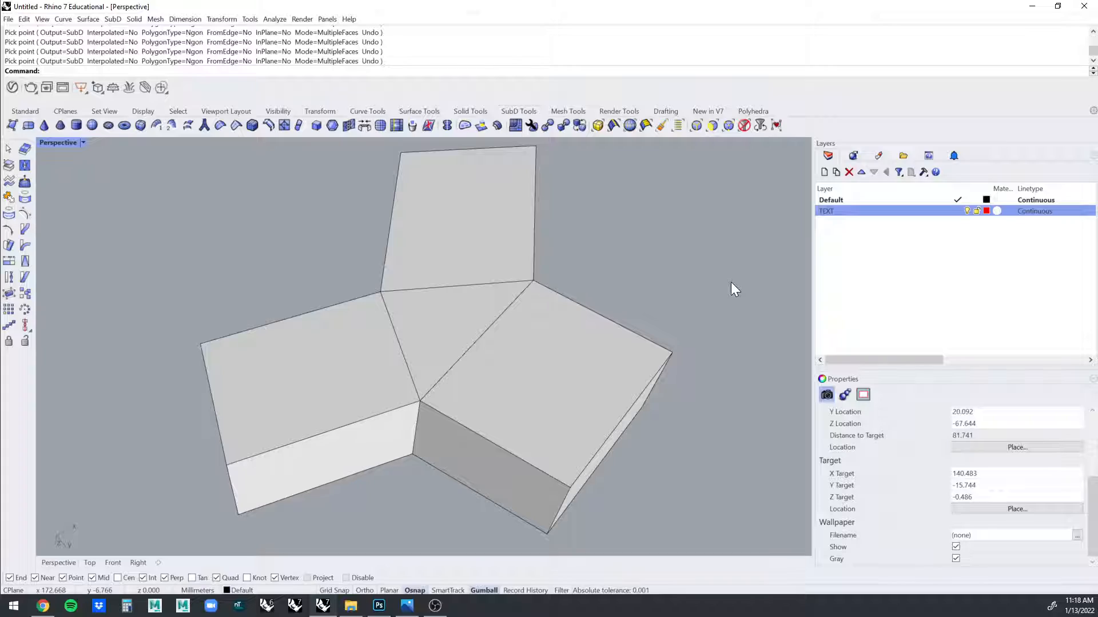
Add the line APPENDFACE below "SHIFT+CTRL" in the text note under the SubD MESH GEOMETRY heading.
right_drag(730, 283, 494, 388)
click(494, 388)
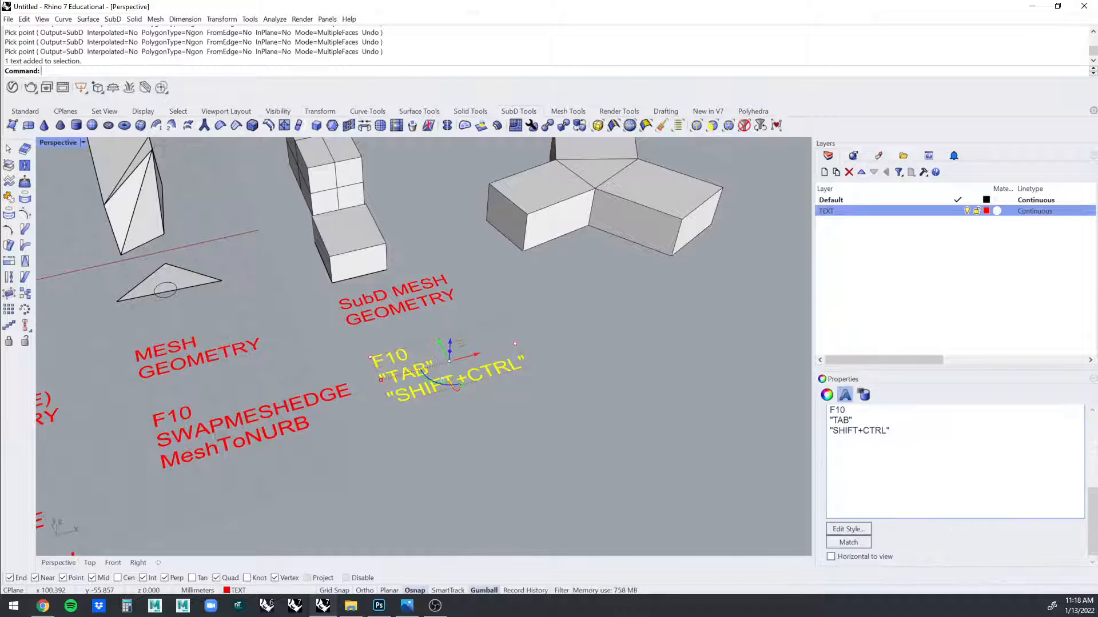
click(890, 431)
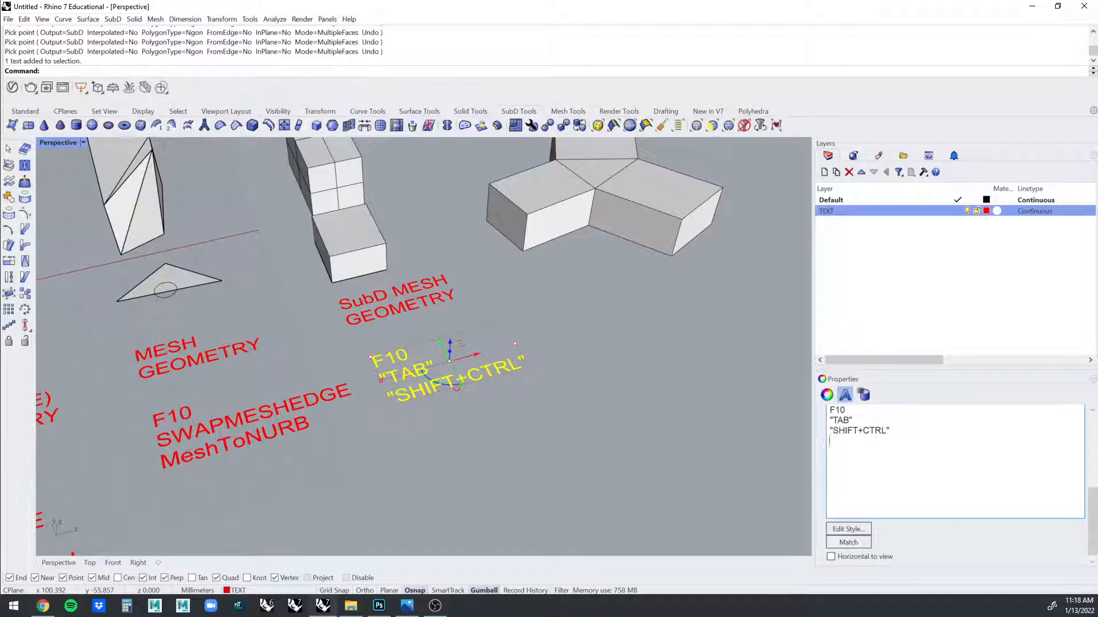
text(ENDFACE)
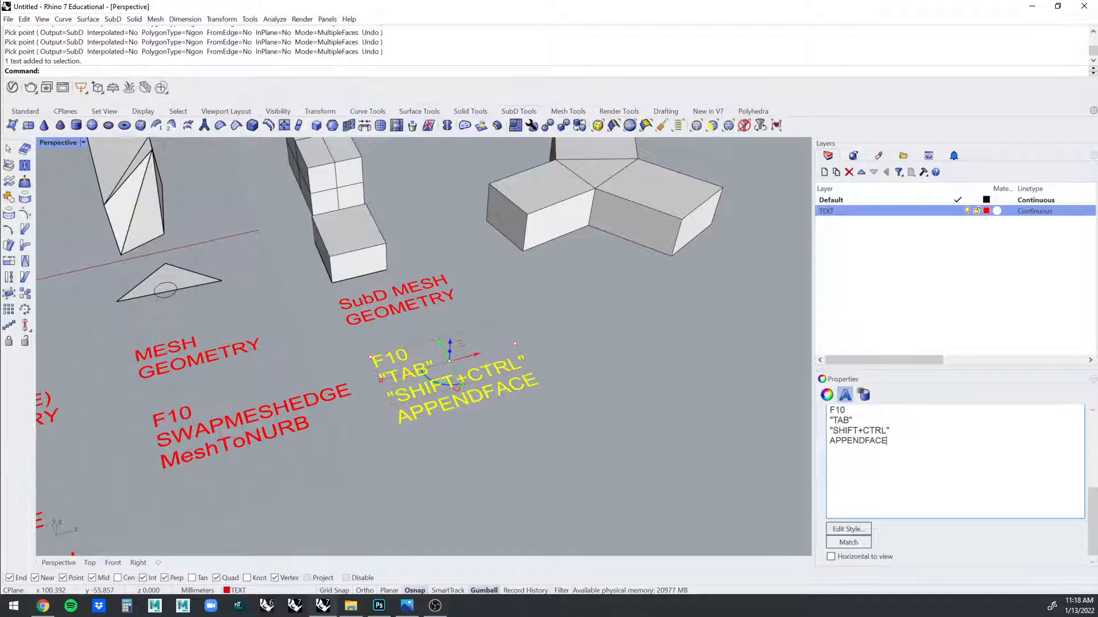
click(700, 328)
Select the three-armed SubD and switch the SubD display to smooth to view its rounded form.
right_drag(700, 328, 708, 372)
scroll(709, 372, up, 4)
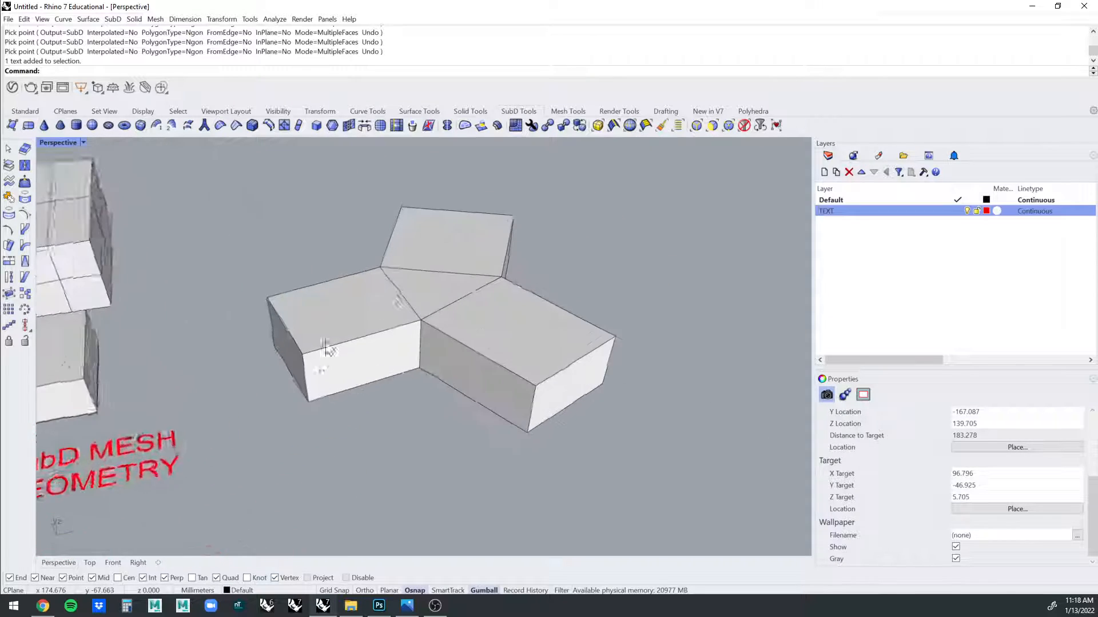
click(487, 333)
right_drag(588, 332, 588, 332)
scroll(588, 331, up, 4)
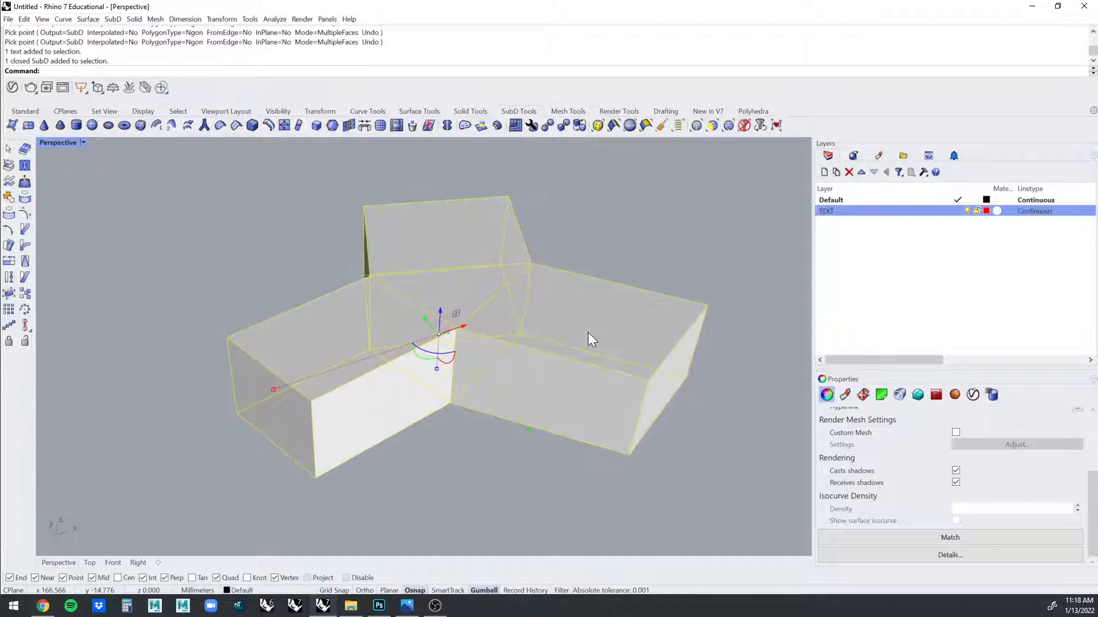
scroll(588, 332, up, 2)
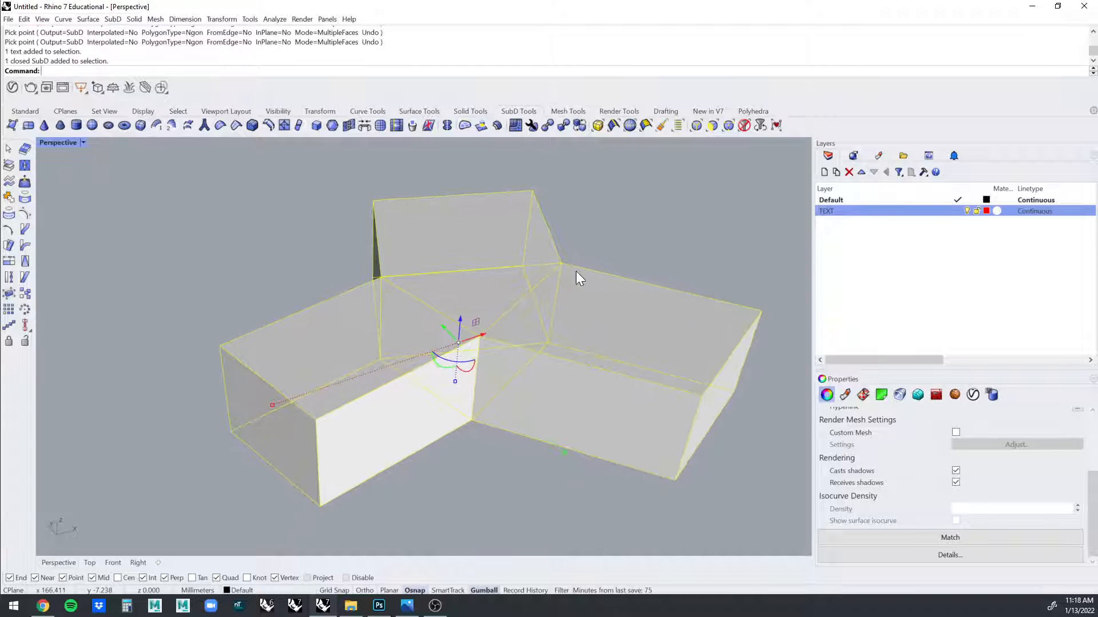
key(Tab)
key(Escape)
right_drag(547, 264, 606, 286)
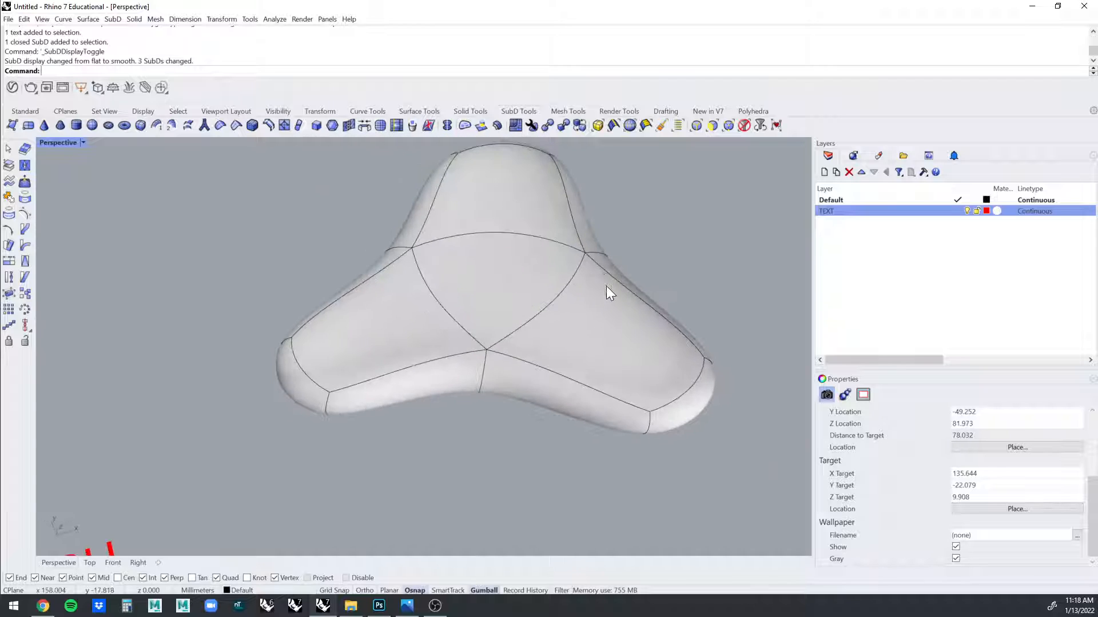
Compare the three-armed SubD in flat and smooth display, ending in flat display.
key(Tab)
key(Tab)
key(Tab)
key(Tab)
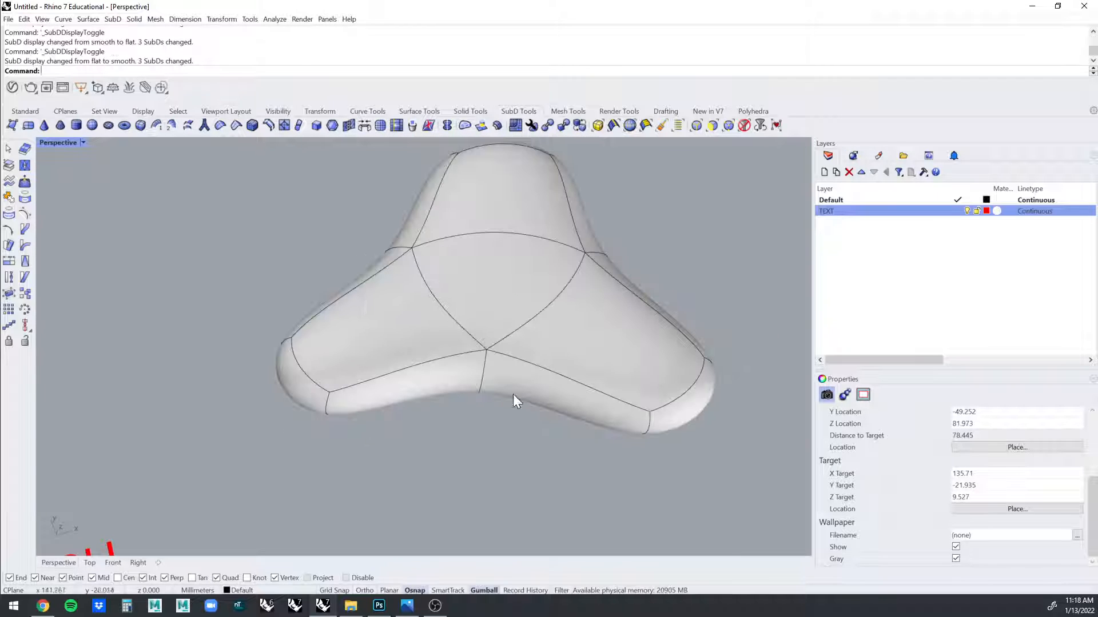
right_drag(495, 293, 315, 440)
key(Tab)
Delete the end faces of all three arms of the SubD.
scroll(507, 325, up, 5)
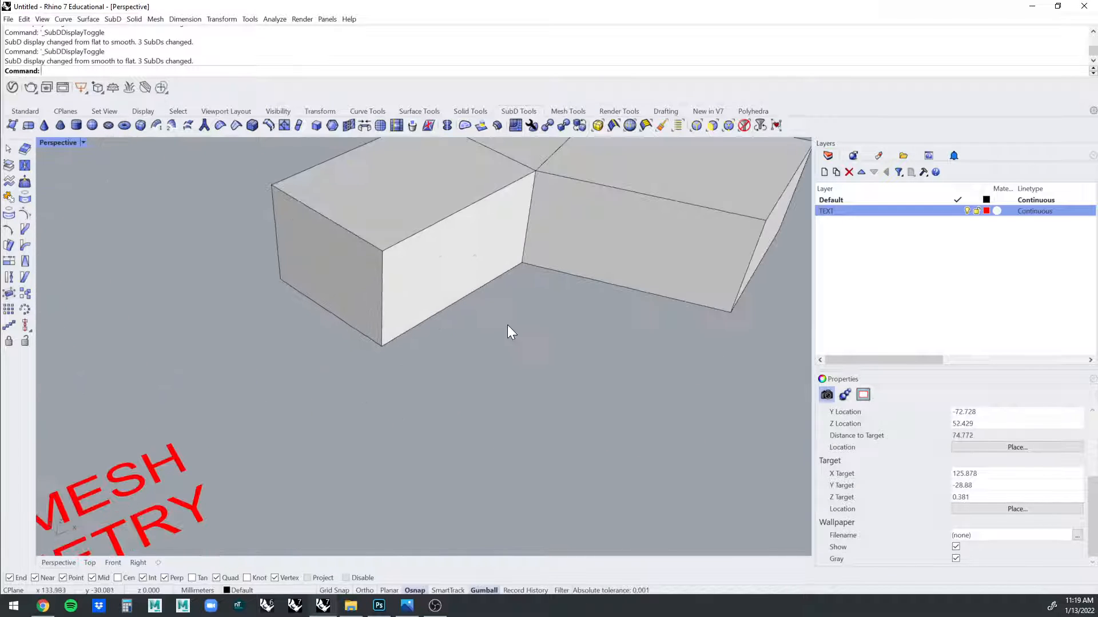
ctrl+shift+click(350, 296)
scroll(592, 337, down, 5)
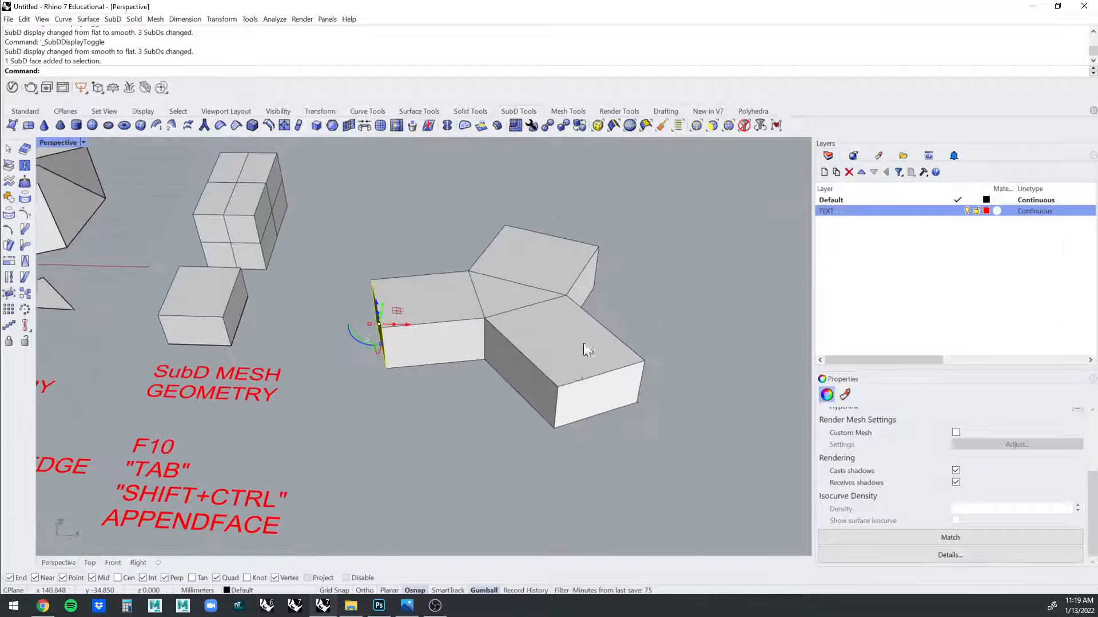
ctrl+shift+click(601, 407)
right_drag(646, 387, 536, 417)
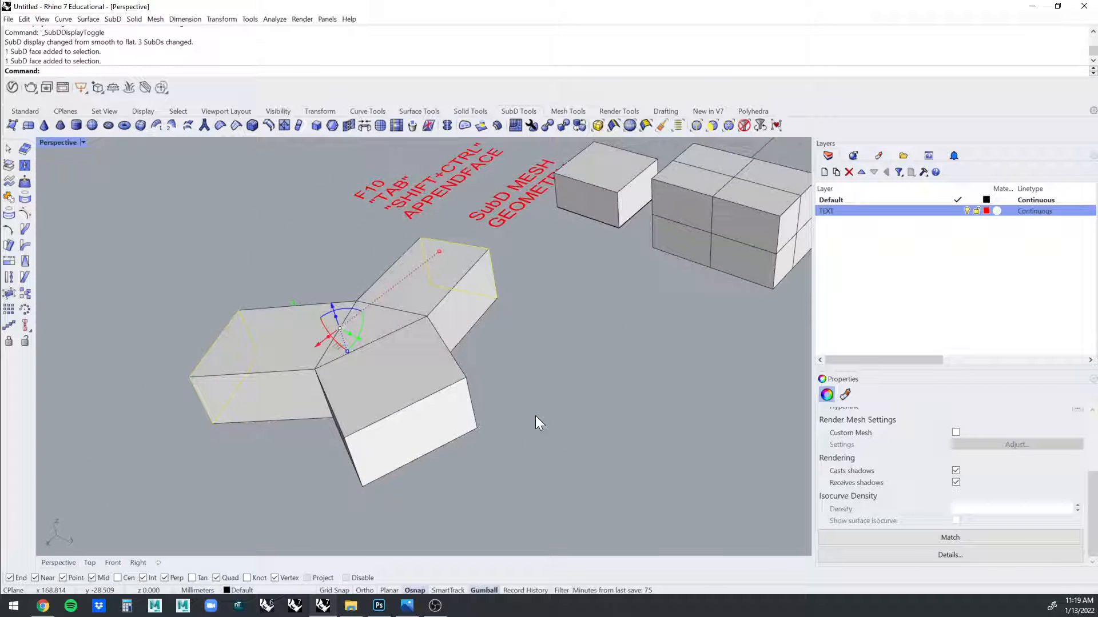
ctrl+shift+click(437, 441)
right_drag(466, 422, 537, 325)
key(Delete)
Switch the SubD display to smooth and view the open-ended three-way junction.
click(553, 305)
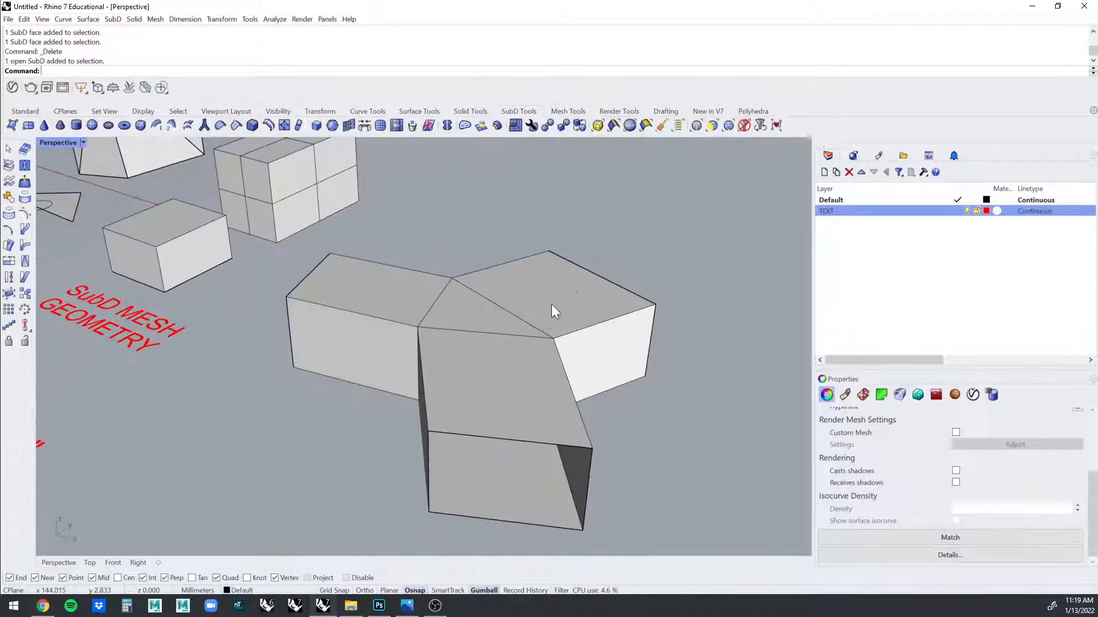
click(535, 310)
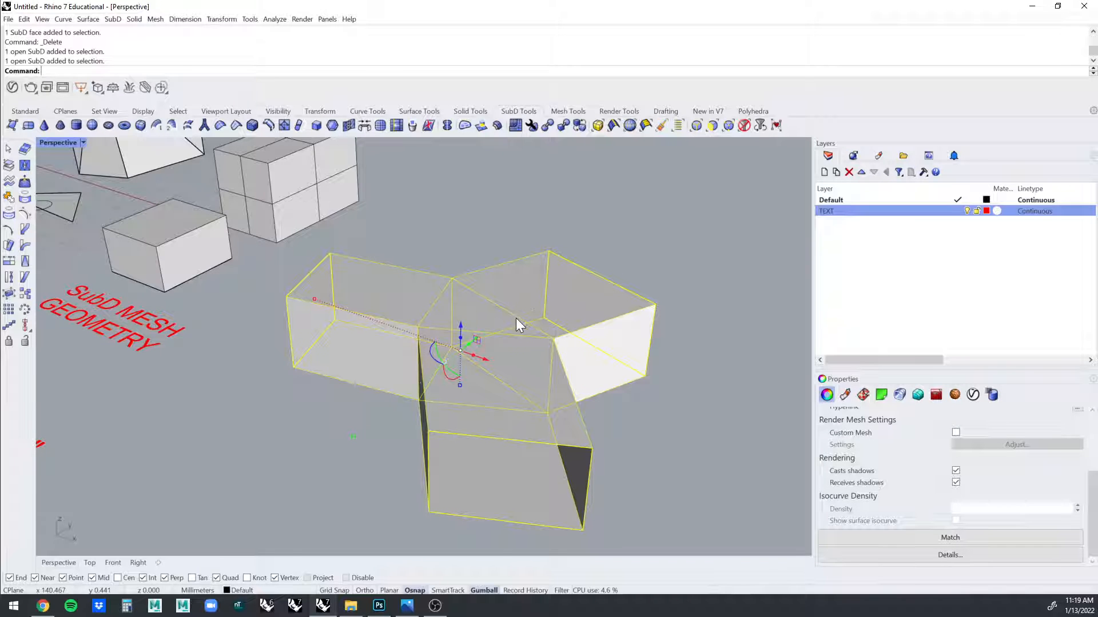
key(Tab)
click(715, 418)
right_drag(715, 417, 350, 388)
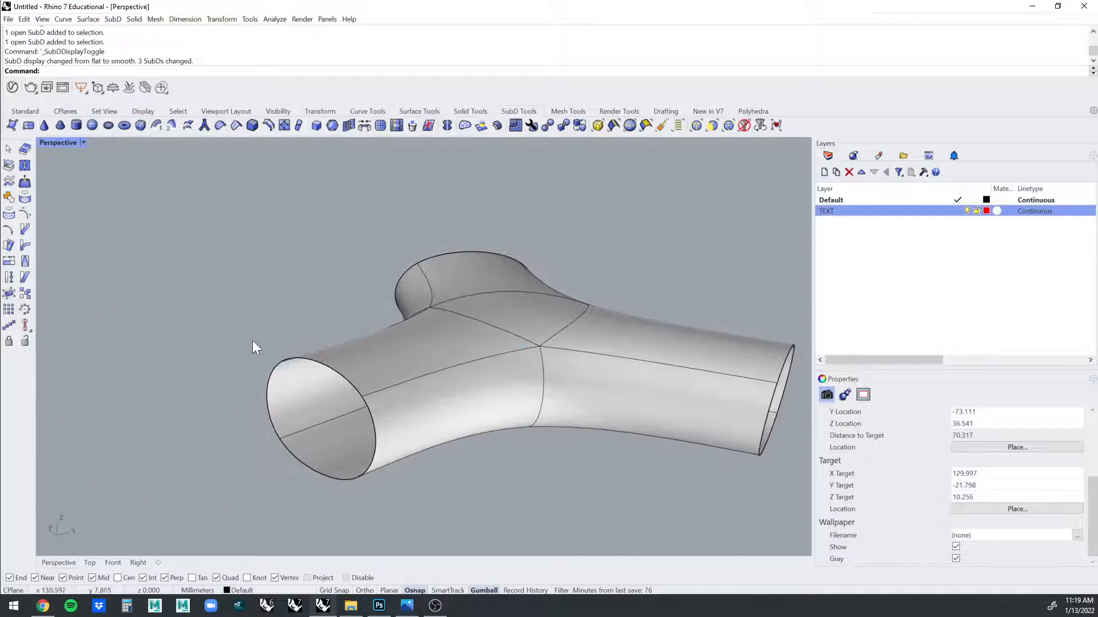
Show the control points of the three-armed SubD and move one arm's end points outward to lengthen that arm.
right_drag(614, 403, 445, 376)
click(444, 376)
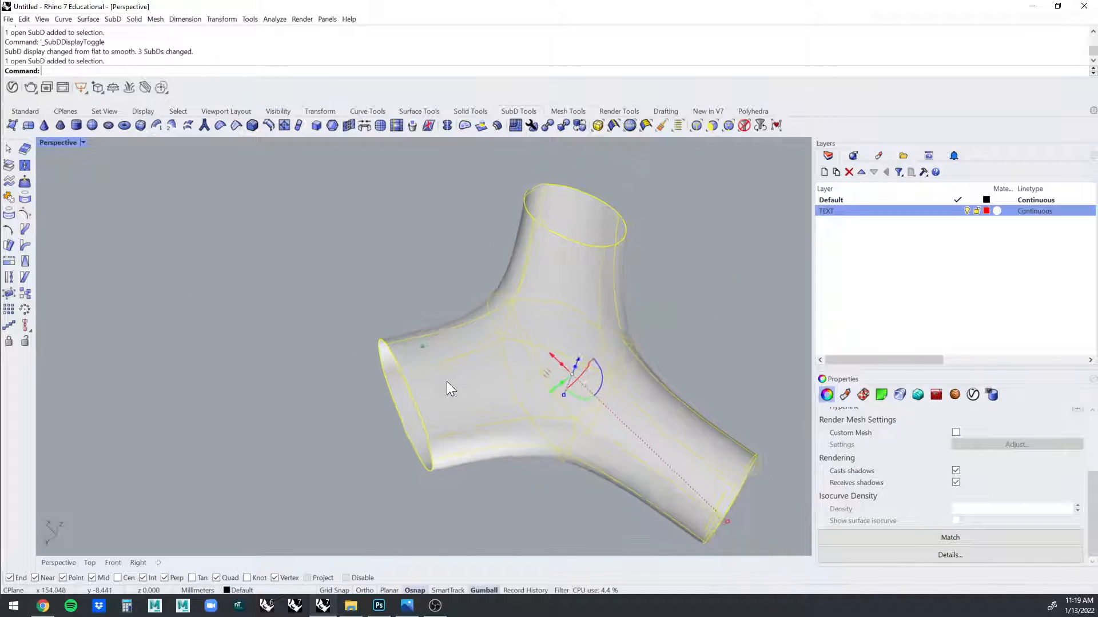
key(F10)
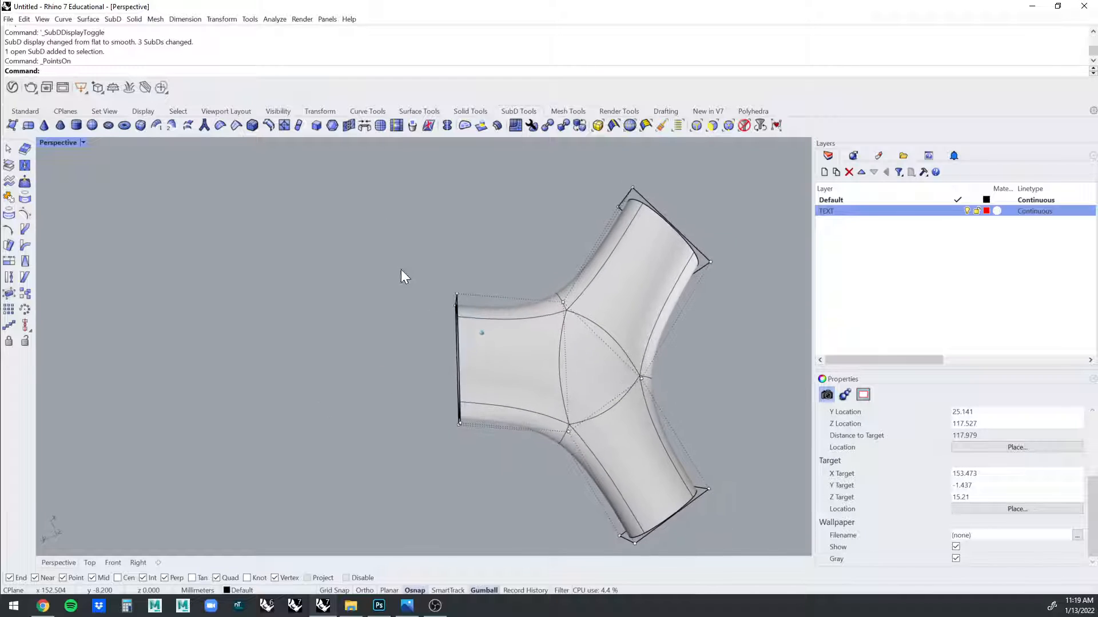
drag(402, 273, 510, 413)
drag(424, 357, 367, 367)
Lengthen a second arm of the junction by moving its four end control points outward.
right_drag(367, 367, 419, 299)
drag(419, 299, 681, 197)
right_drag(681, 197, 578, 260)
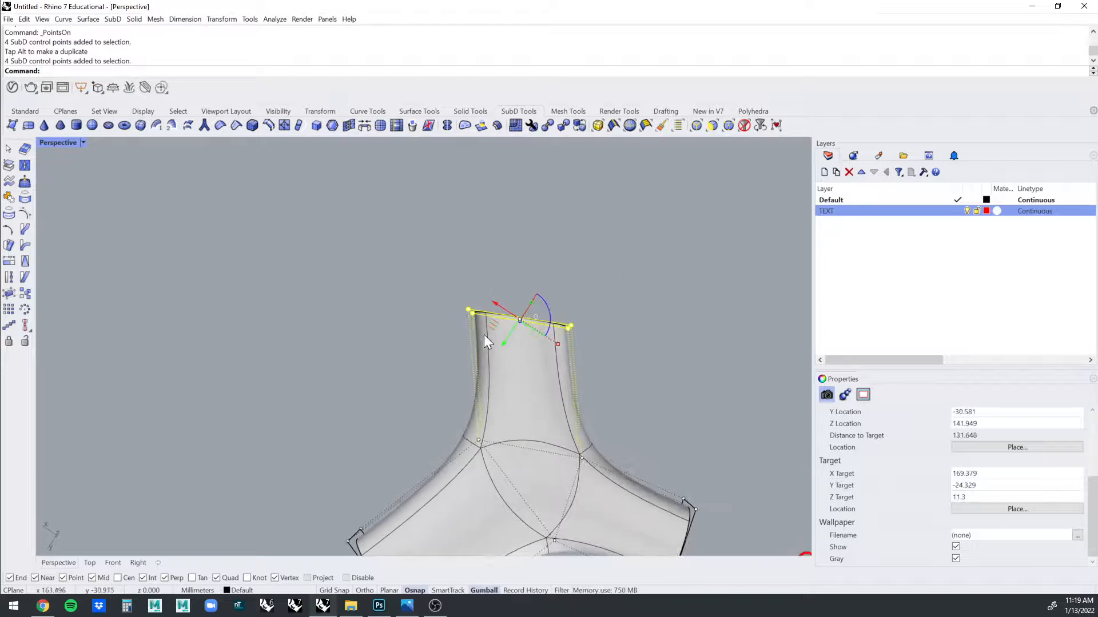
drag(496, 324, 506, 272)
Lengthen the remaining arm by moving its four end control points outward, and leave control point editing.
mouse_move(507, 273)
right_down()
mouse_move(571, 314)
mouse_move(512, 290)
right_up()
drag(512, 290, 571, 422)
scroll(606, 430, up, 3)
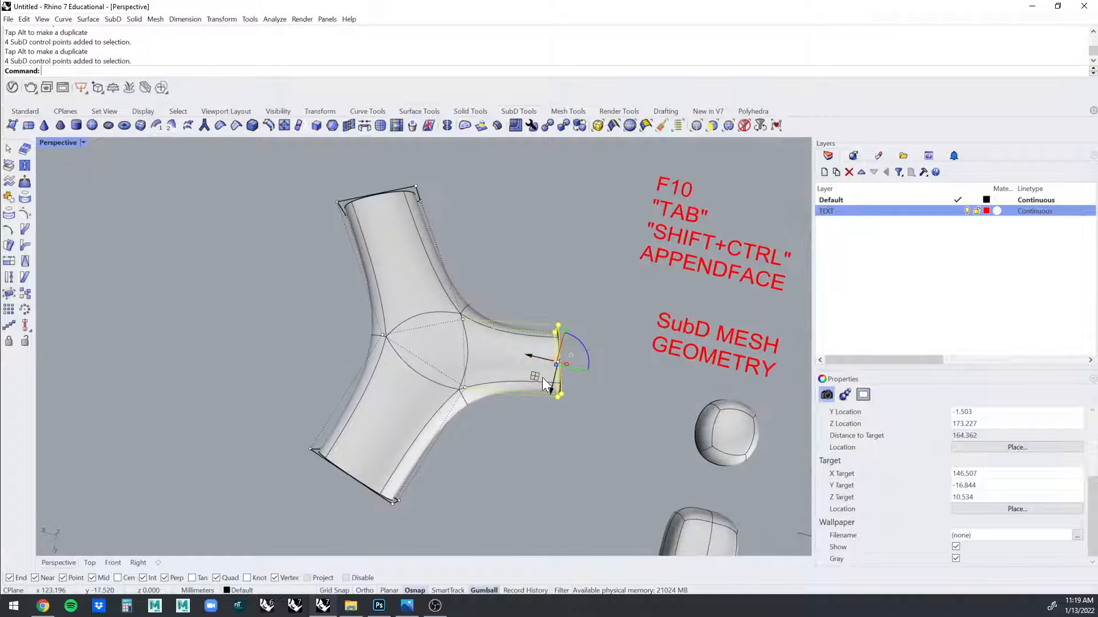
drag(534, 375, 581, 369)
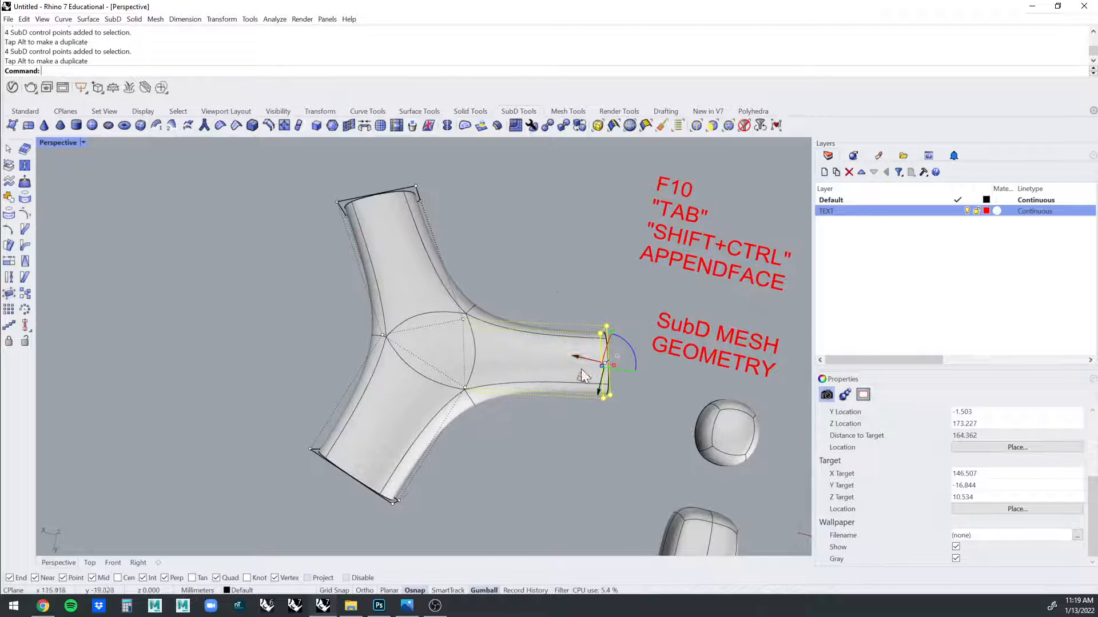
click(550, 275)
right_drag(551, 276, 502, 430)
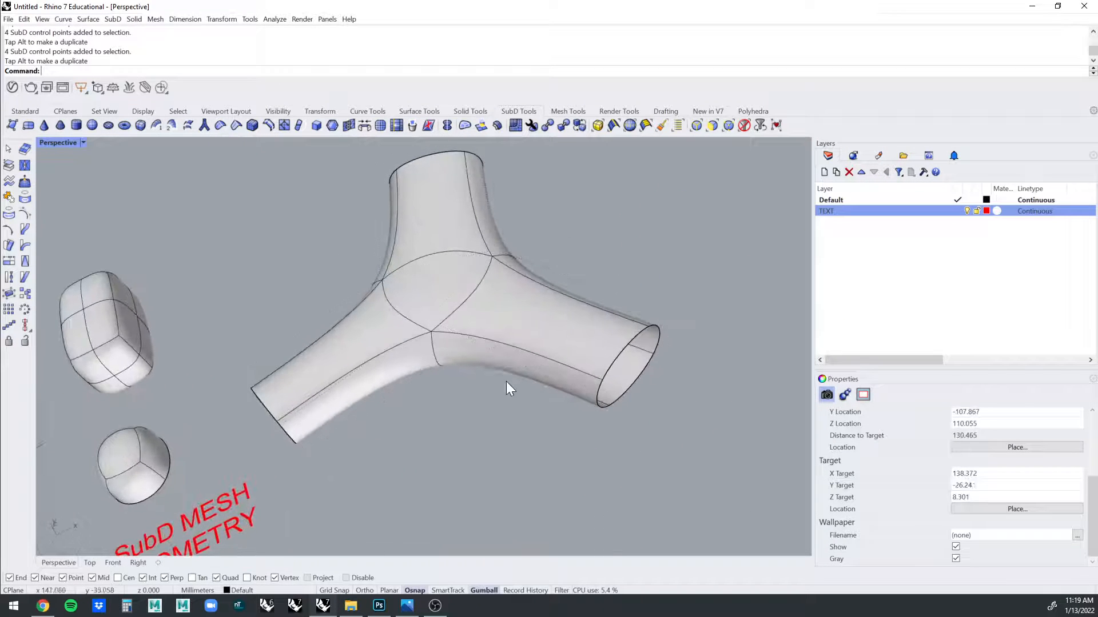
click(502, 363)
right_drag(501, 363, 551, 307)
click(600, 288)
scroll(514, 326, up, 3)
click(475, 338)
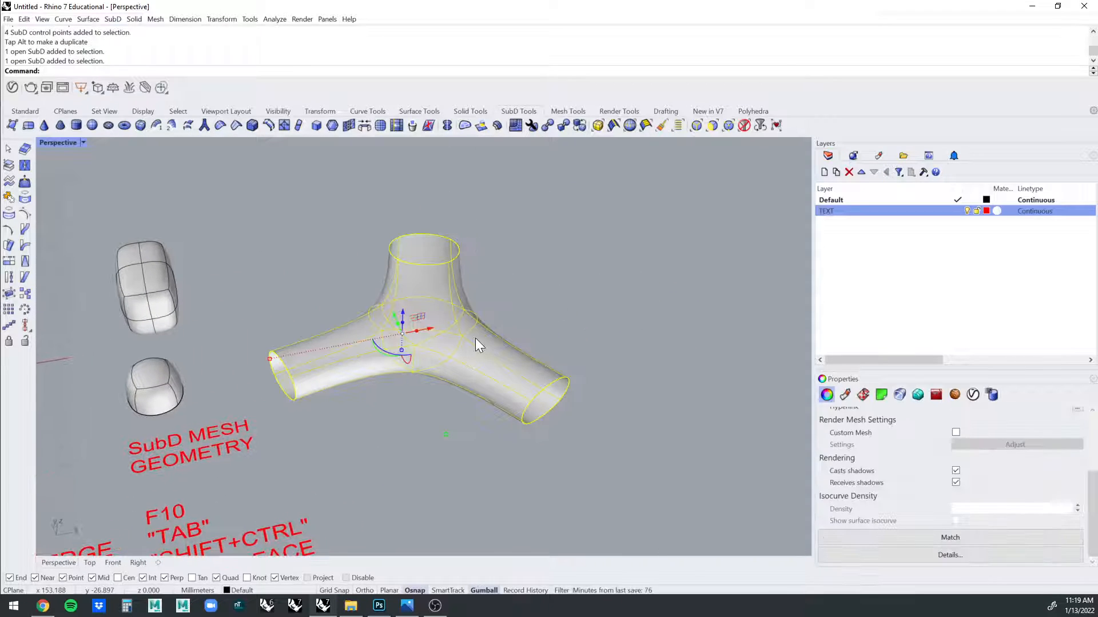
click(513, 277)
click(434, 341)
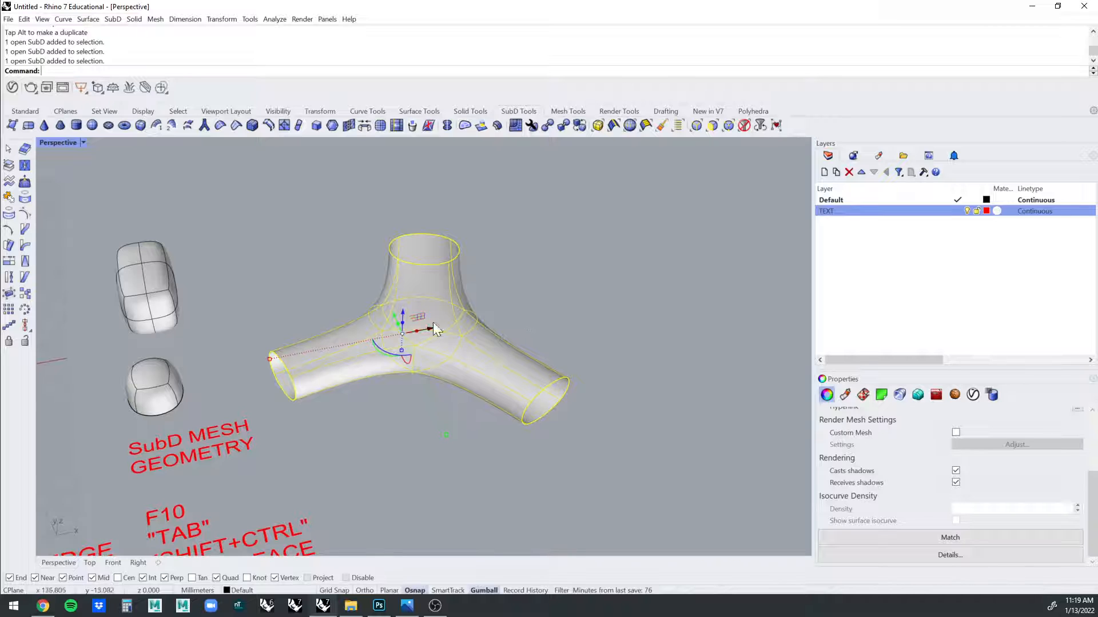
Switch the SubD display of the lengthened three-armed junction to flat.
scroll(466, 317, down, 2)
right_drag(499, 311, 407, 324)
click(382, 329)
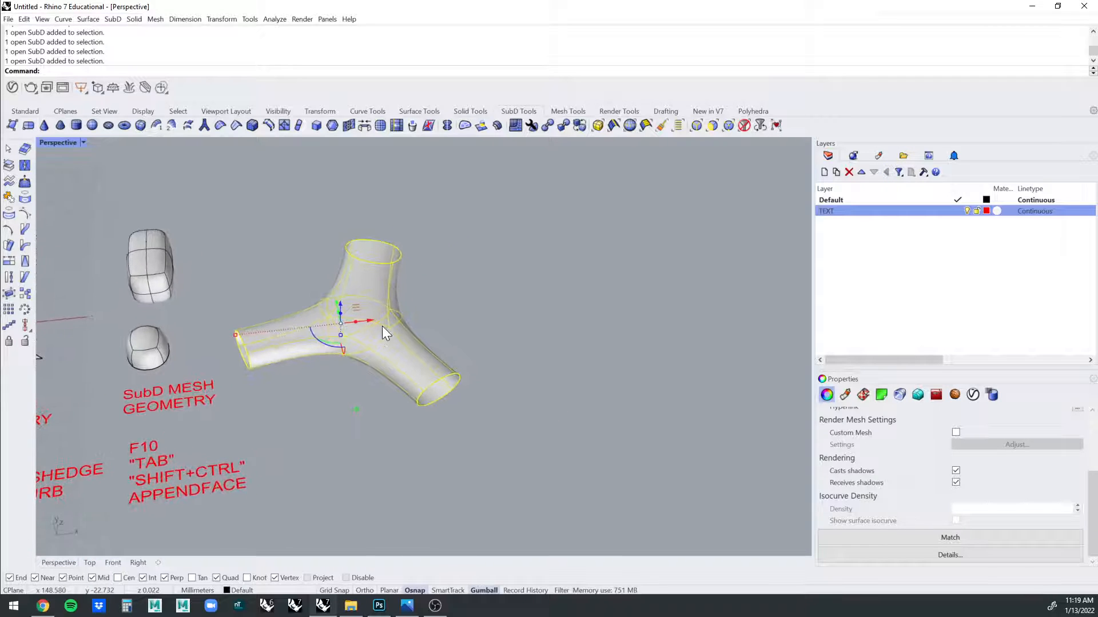
key(Tab)
click(509, 294)
scroll(451, 348, up, 3)
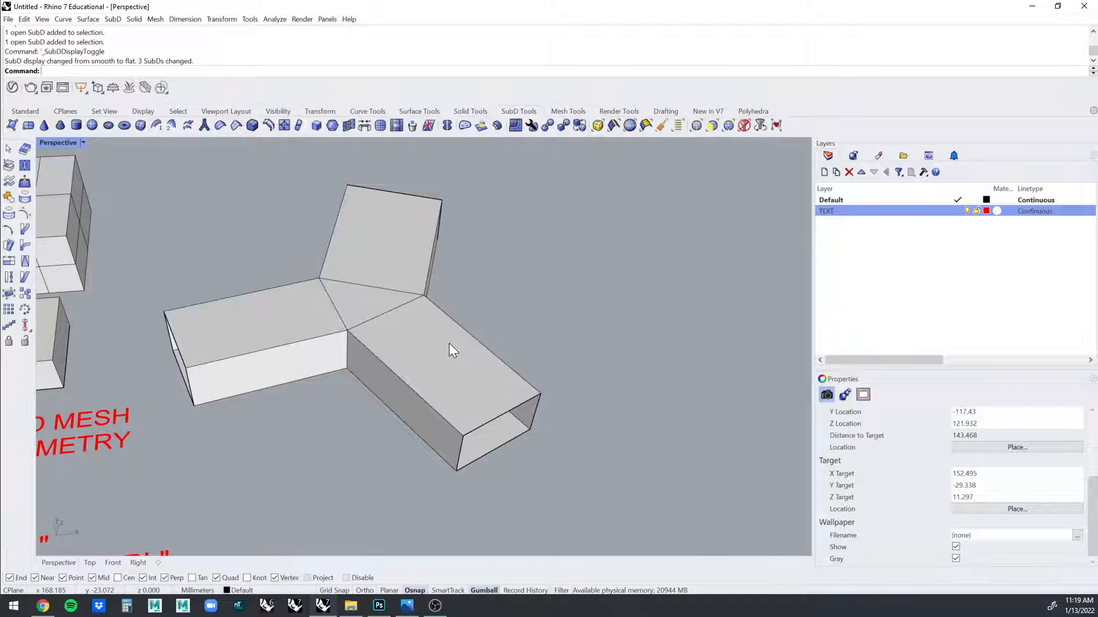
Duplicate the flat three-armed SubD along the red axis so the copy sits clear beside the original.
scroll(450, 349, down, 2)
right_drag(449, 350, 375, 331)
click(339, 339)
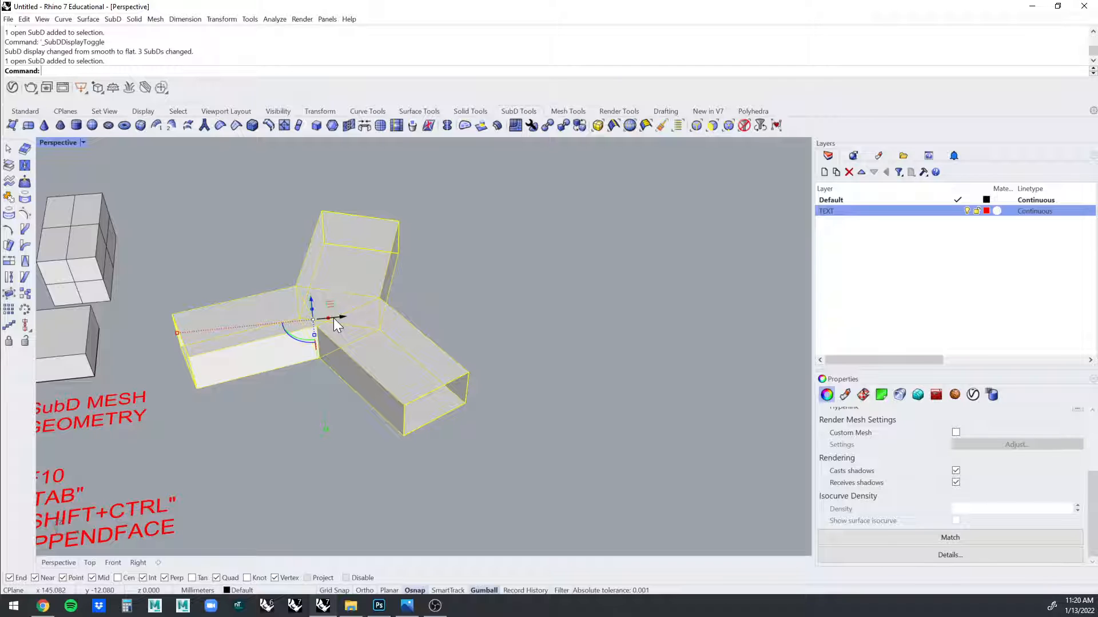
drag(330, 318, 677, 300)
key(alt)
scroll(560, 343, down, 6)
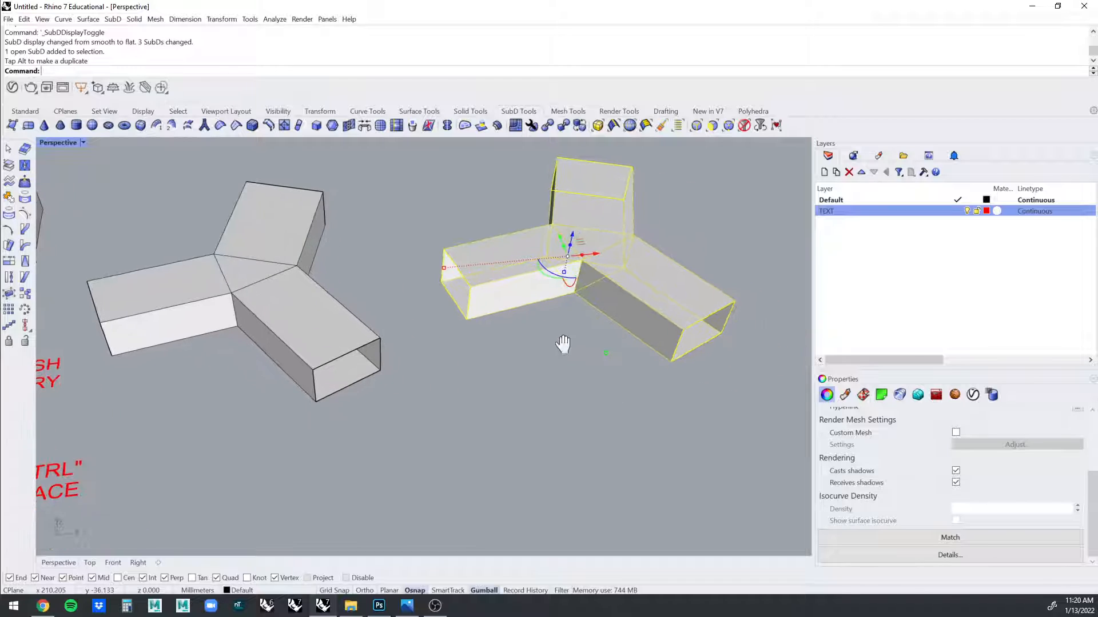
Make trial duplicates of the faceted closed polysurface near the NURBS label, one above it and one farther sideways.
scroll(530, 351, up, 8)
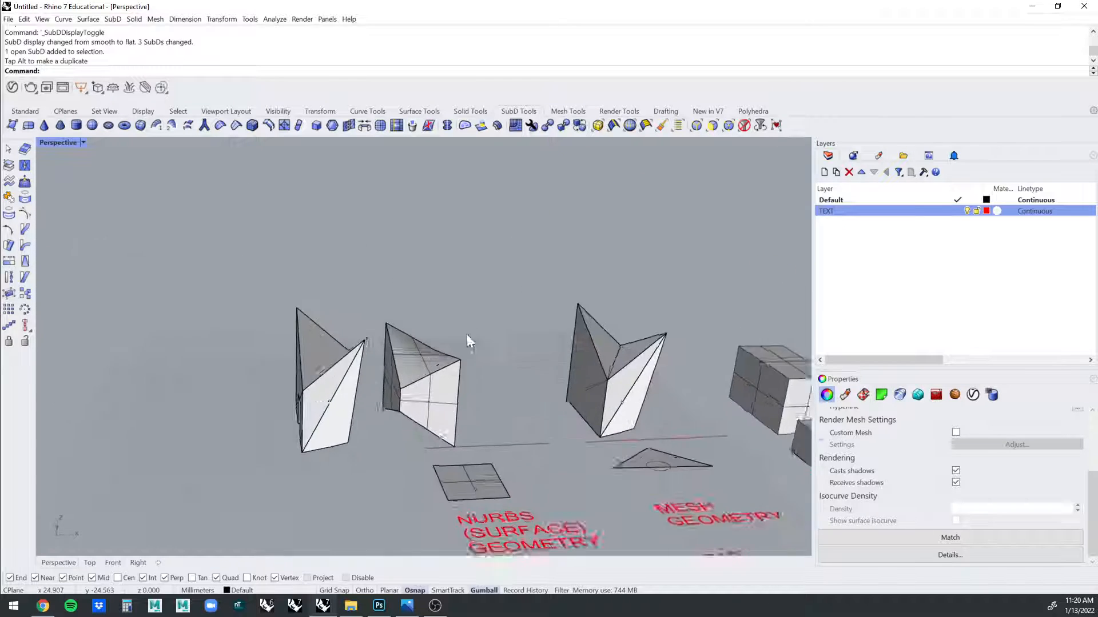
click(412, 299)
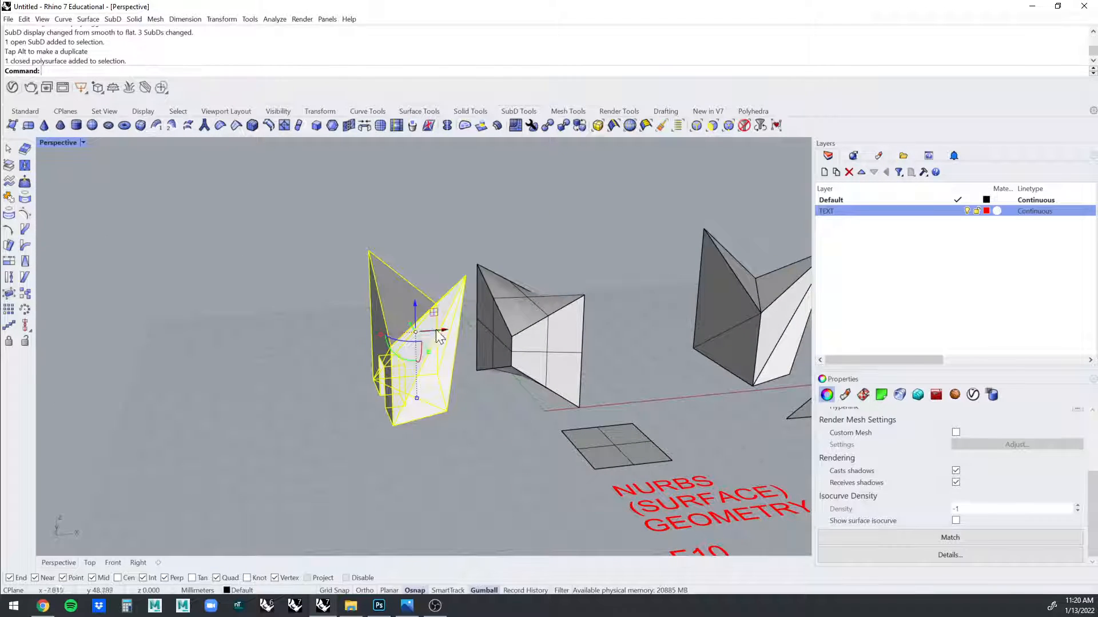
right_drag(411, 299, 430, 314)
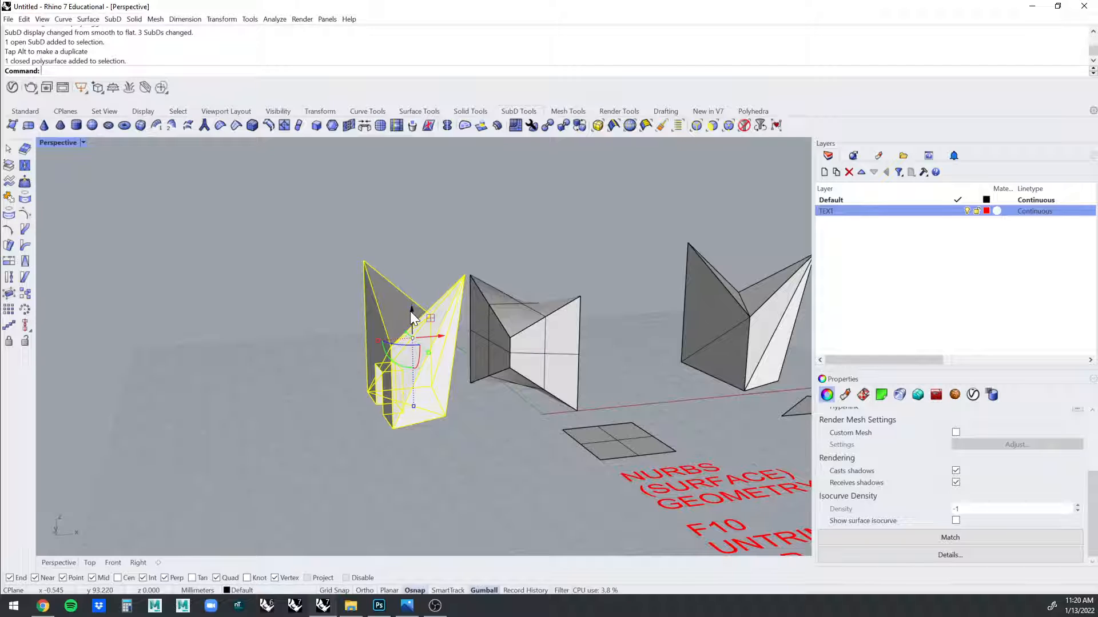
key(alt)
drag(412, 315, 320, 223)
key(alt)
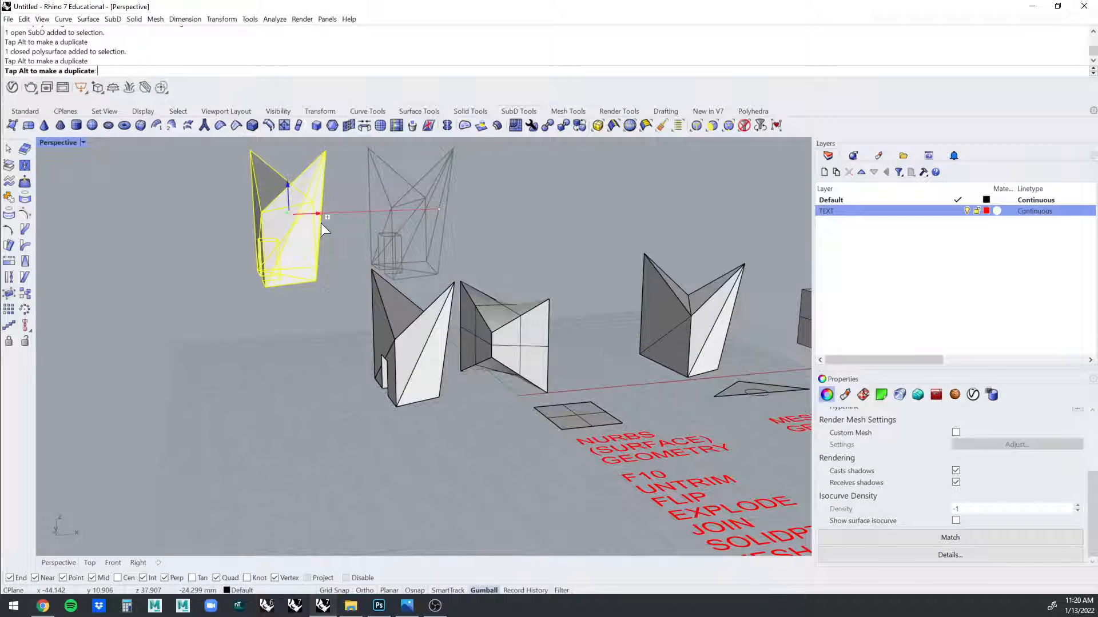
Delete both trial copies of the faceted polysurface.
click(414, 219)
key(Delete)
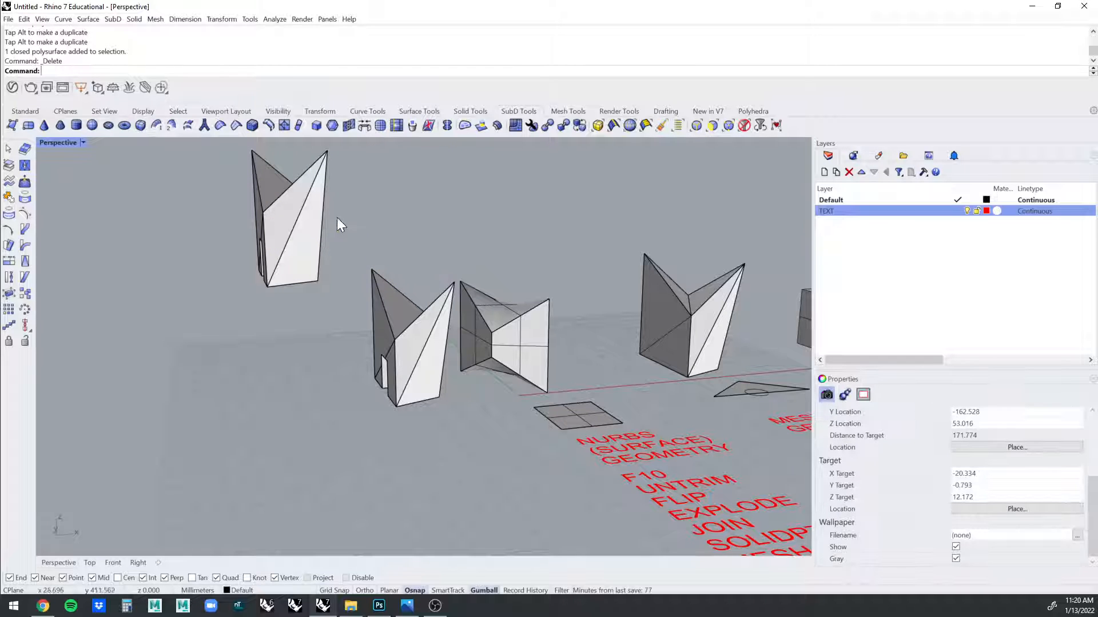
click(263, 224)
key(Delete)
Duplicate the copied three-armed SubD along the red axis to make a row of three junctions.
scroll(564, 313, down, 3)
shift+right_drag(794, 314, 566, 351)
click(385, 375)
right_drag(385, 375, 505, 330)
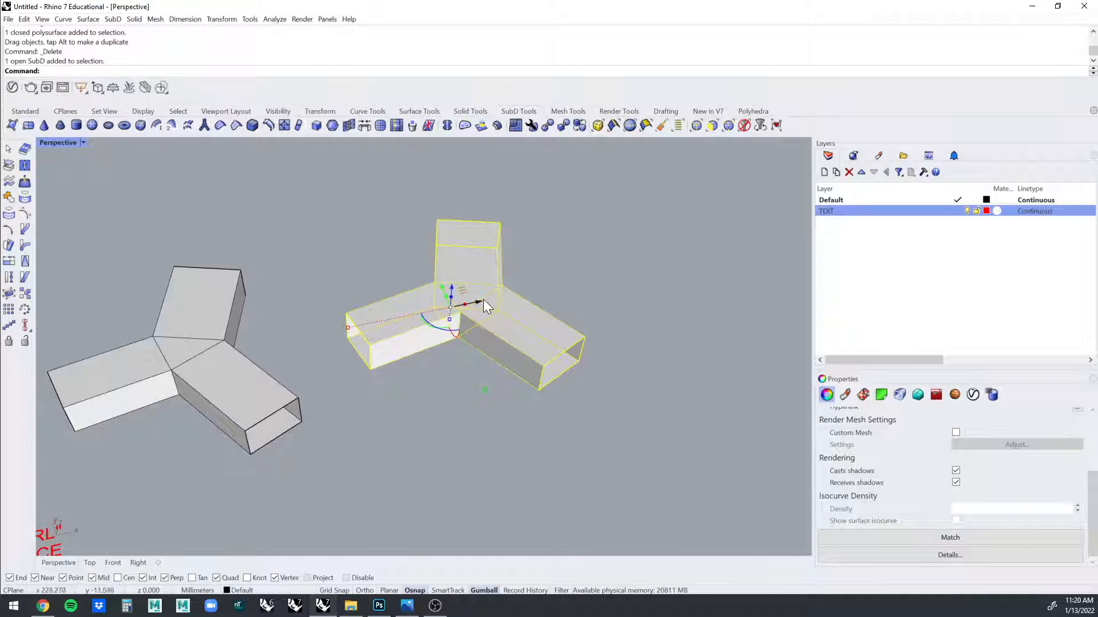
key(alt)
drag(477, 306, 723, 272)
click(703, 340)
right_drag(704, 340, 603, 365)
scroll(654, 356, down, 3)
scroll(469, 420, down, 4)
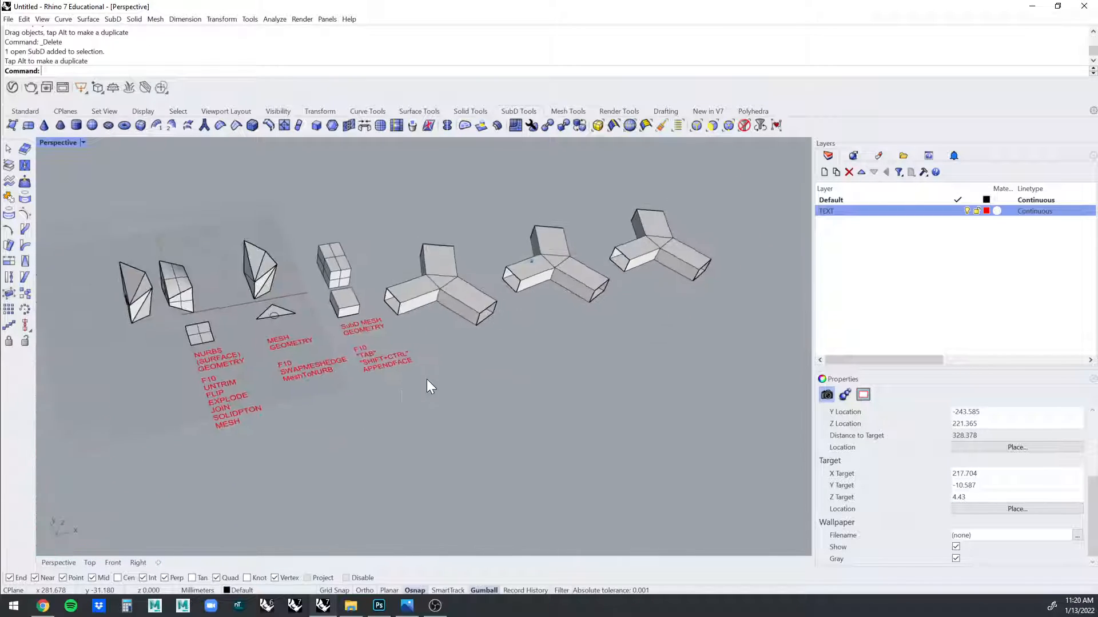
Select all three junction SubDs and move them together along the red axis, away from the labelled examples.
right_drag(426, 379, 567, 223)
drag(568, 223, 252, 345)
right_drag(252, 344, 378, 323)
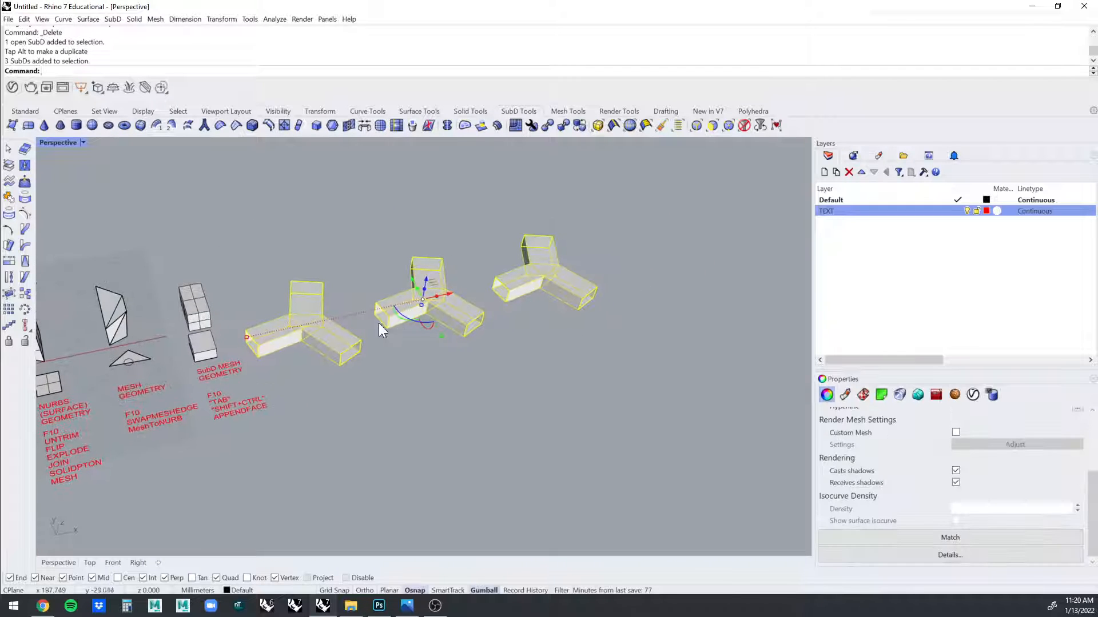
drag(442, 294, 540, 276)
click(557, 366)
shift+right_drag(560, 365, 477, 360)
scroll(518, 366, up, 2)
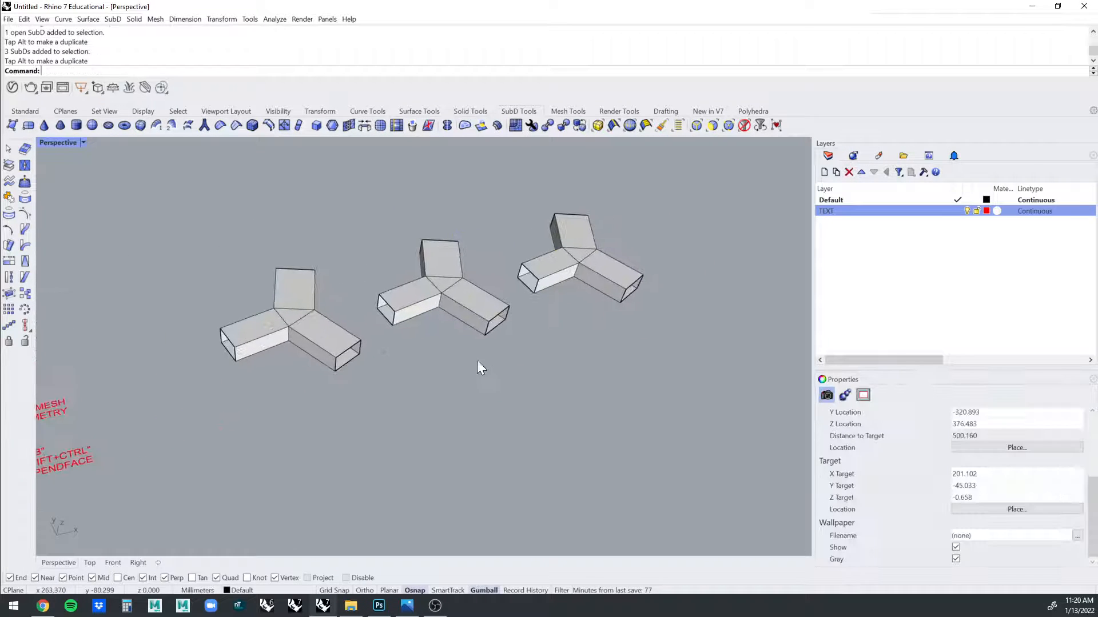
Compare the three junctions in smooth and flat SubD display.
key(Tab)
key(Tab)
key(Tab)
key(Tab)
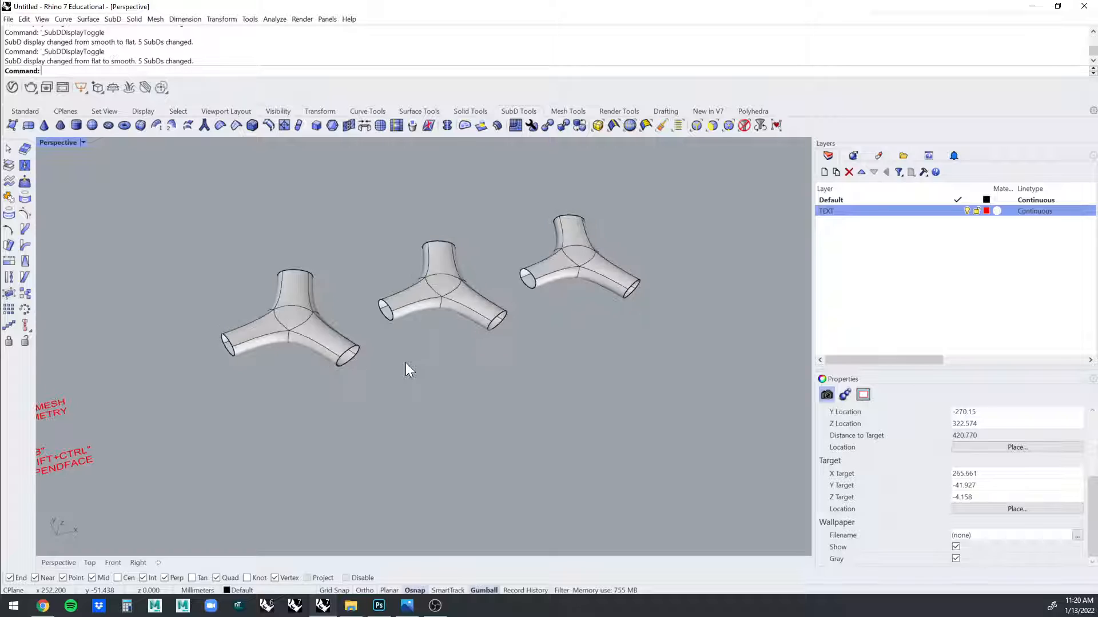
Duplicate the "SubD MESH GEOMETRY" label and place the copy below the first junction.
shift+right_drag(403, 362, 313, 389)
click(290, 365)
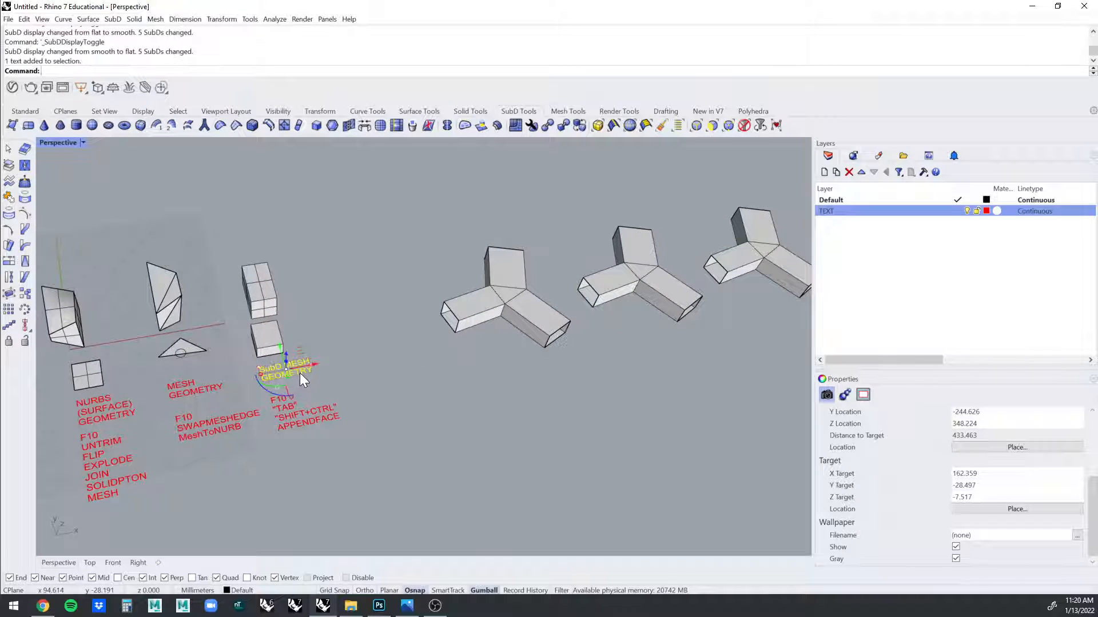
drag(310, 362, 492, 349)
key(alt)
click(553, 355)
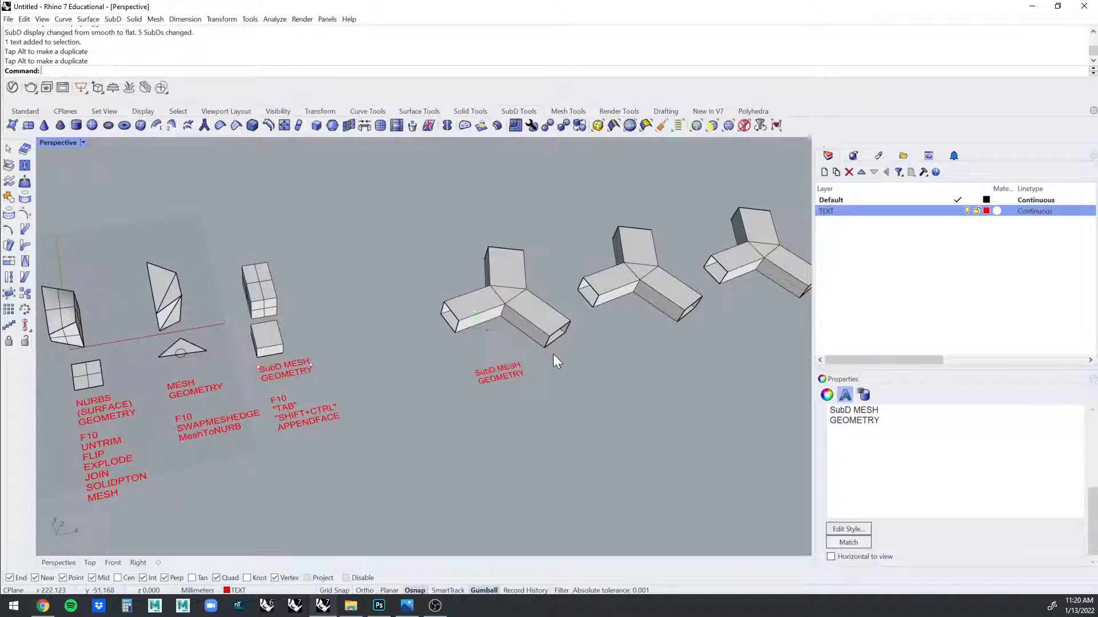
Switch the SubD display to smooth for the row of three junctions.
shift+right_drag(620, 349, 468, 356)
scroll(464, 303, up, 3)
click(464, 303)
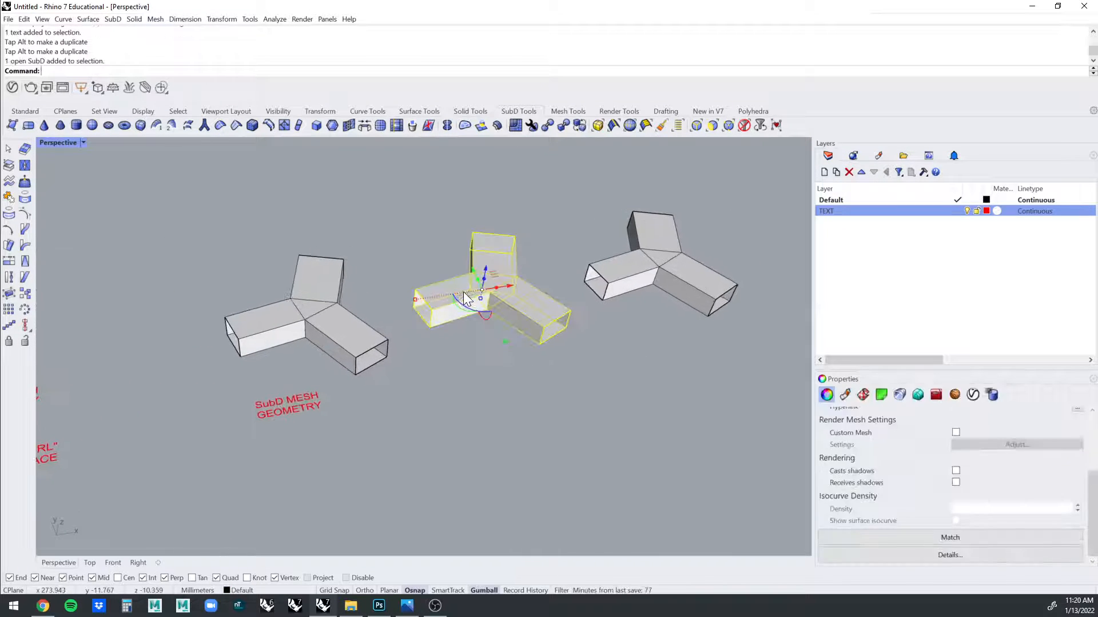
scroll(479, 352, up, 3)
scroll(479, 353, up, 2)
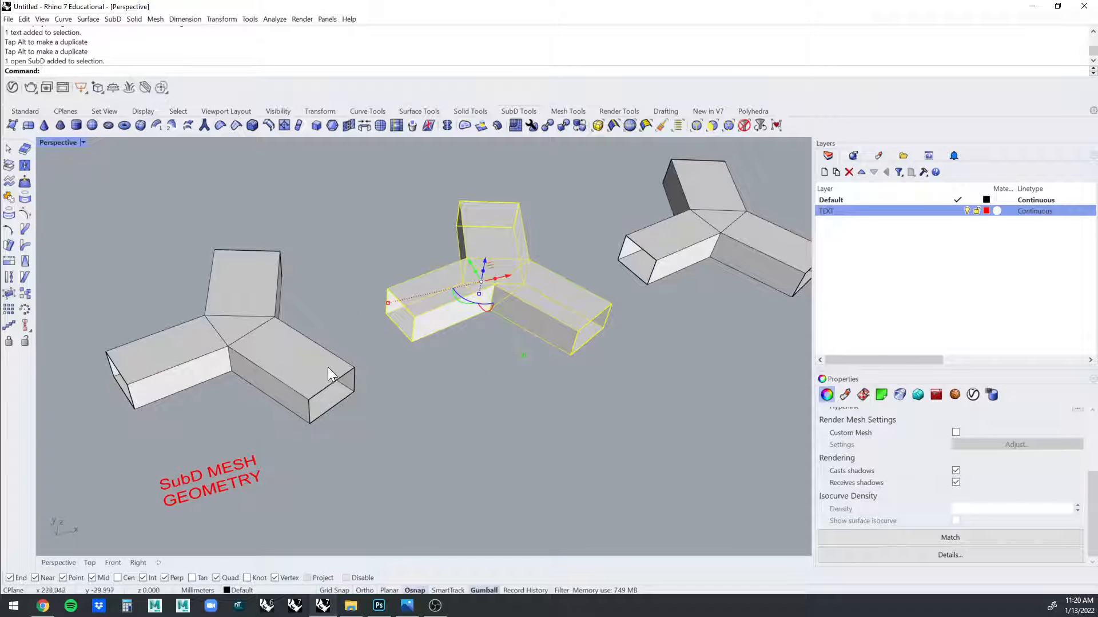
click(420, 386)
scroll(527, 319, up, 2)
click(453, 296)
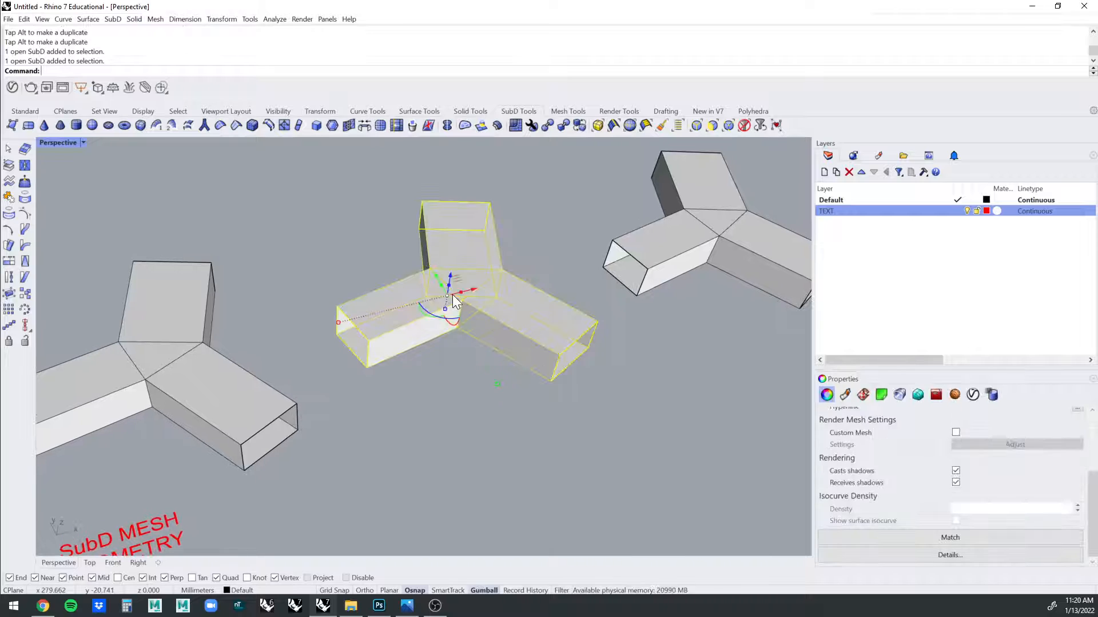
key(Tab)
scroll(521, 423, down, 3)
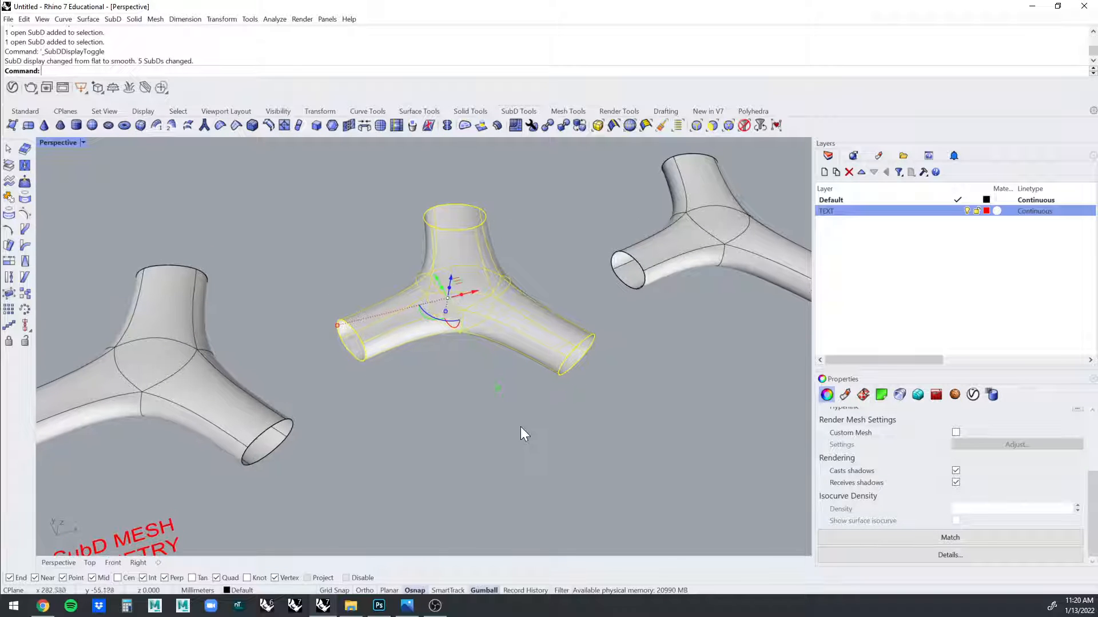
click(514, 412)
scroll(458, 320, down, 1)
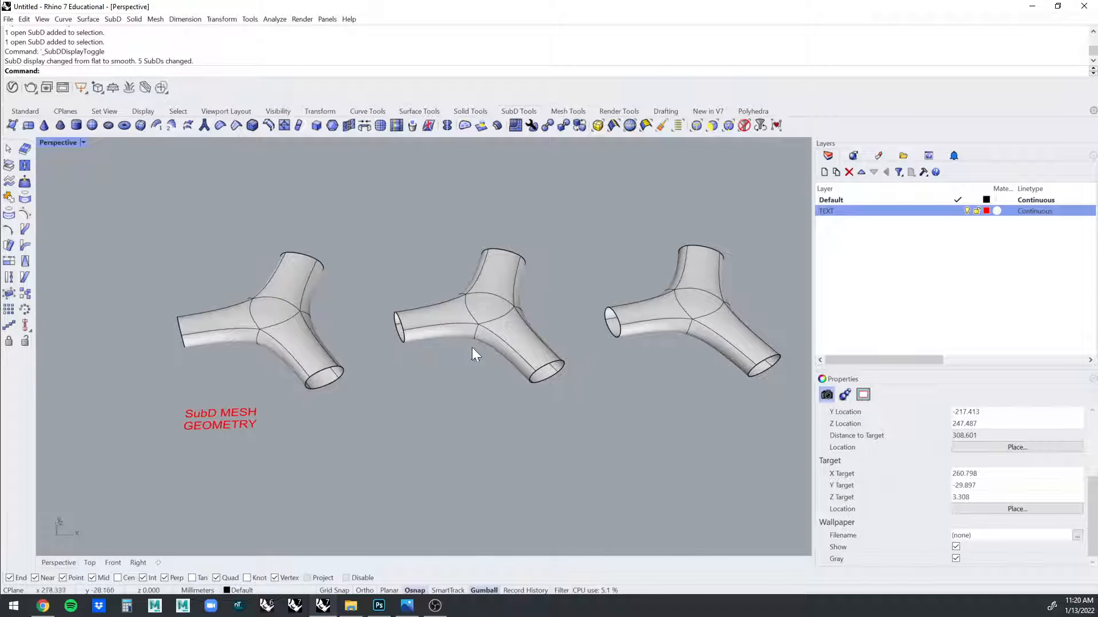
right_drag(487, 327, 483, 293)
click(482, 294)
scroll(483, 294, up, 2)
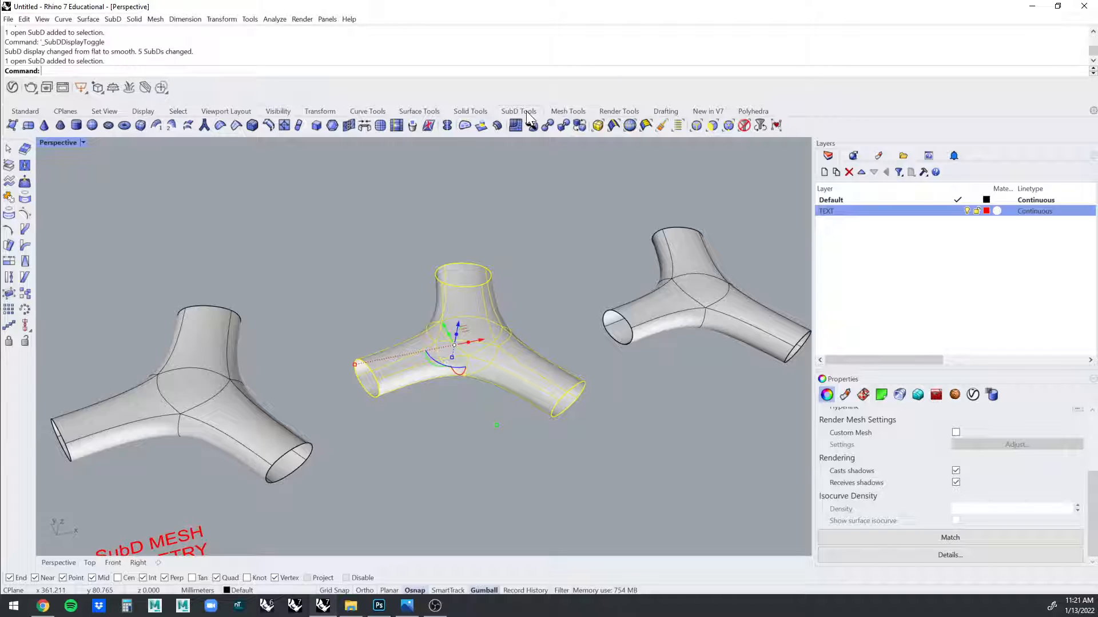
click(561, 127)
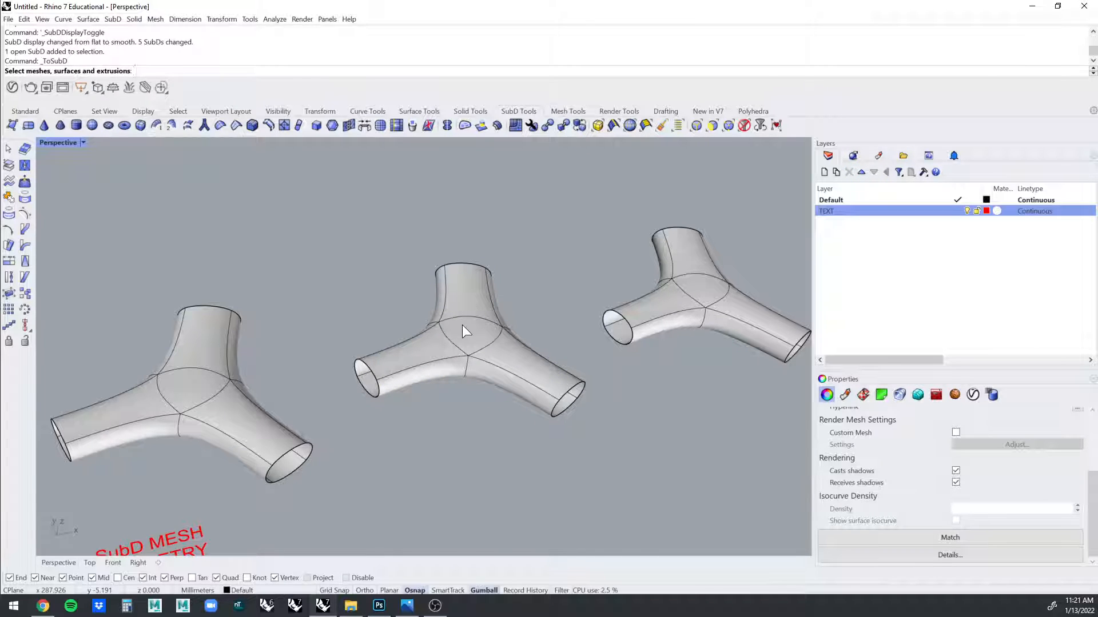
key(Escape)
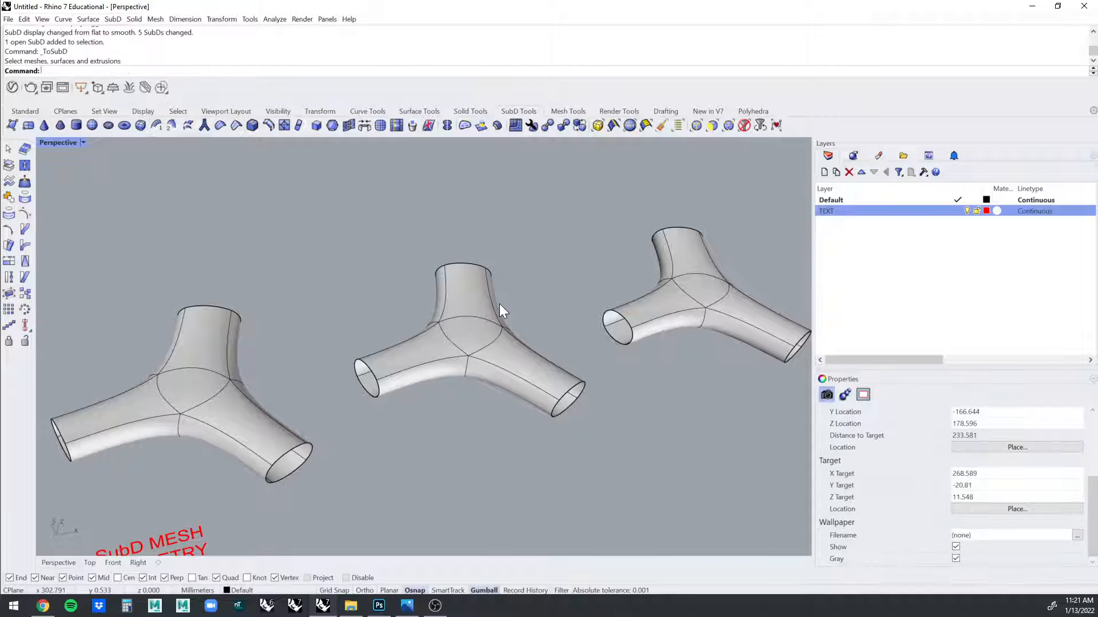
Convert the middle SubD junction to NURBS with the input objects kept, and delete the original SubD.
click(492, 321)
click(529, 246)
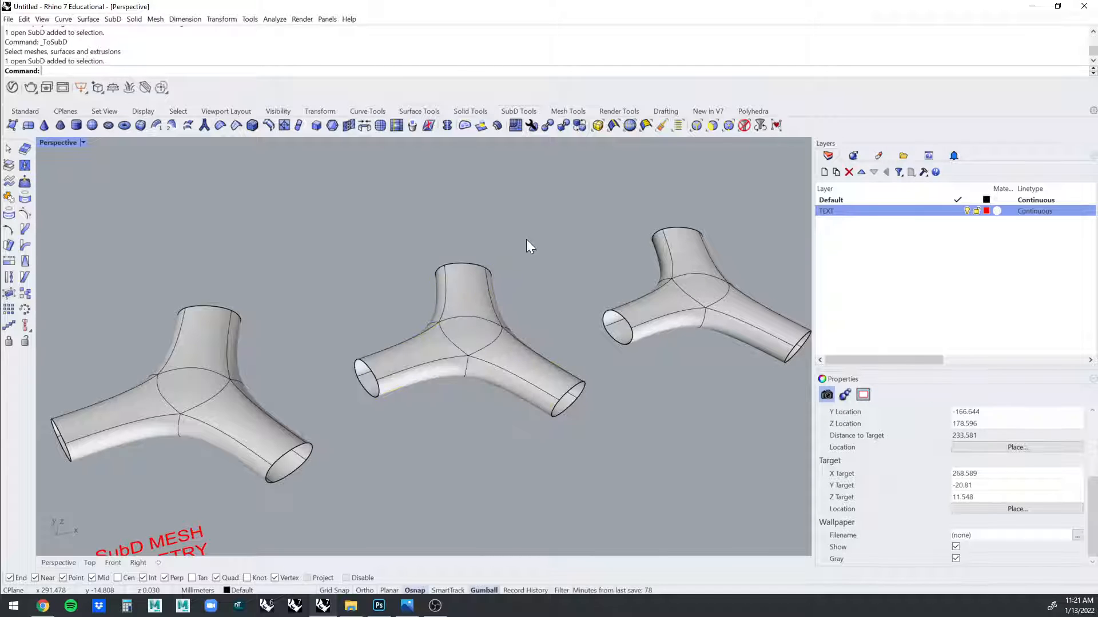
click(478, 307)
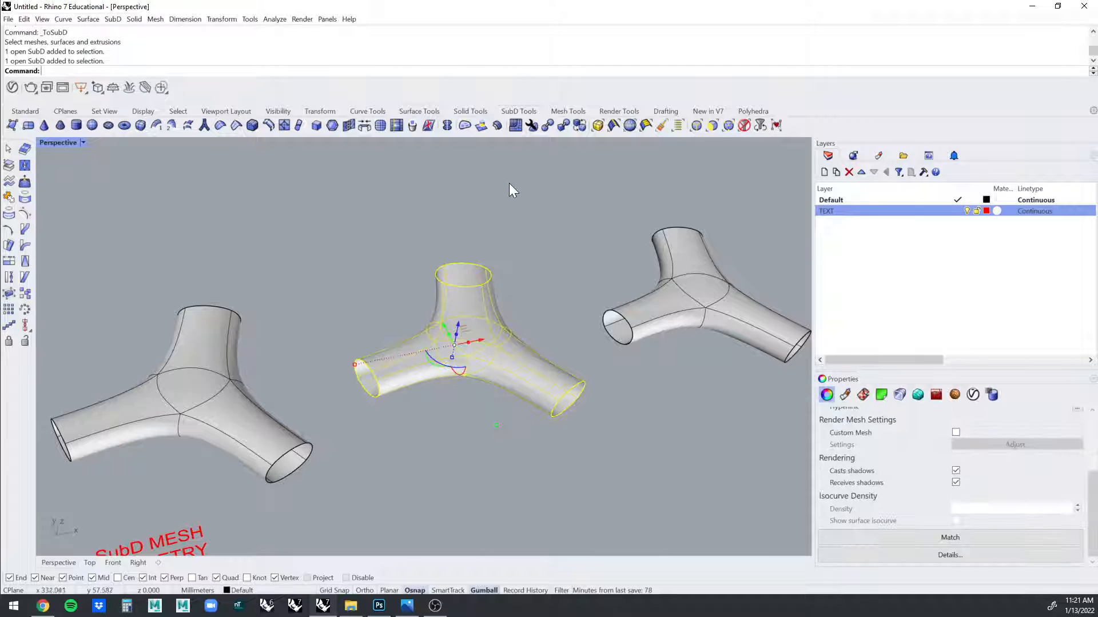
click(547, 128)
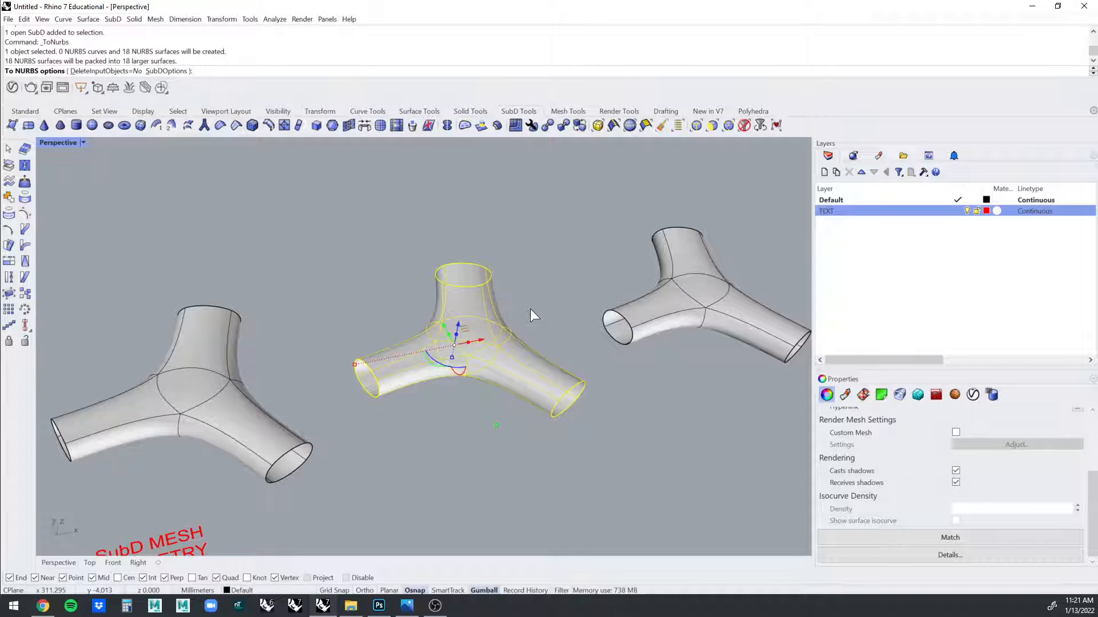
key(Return)
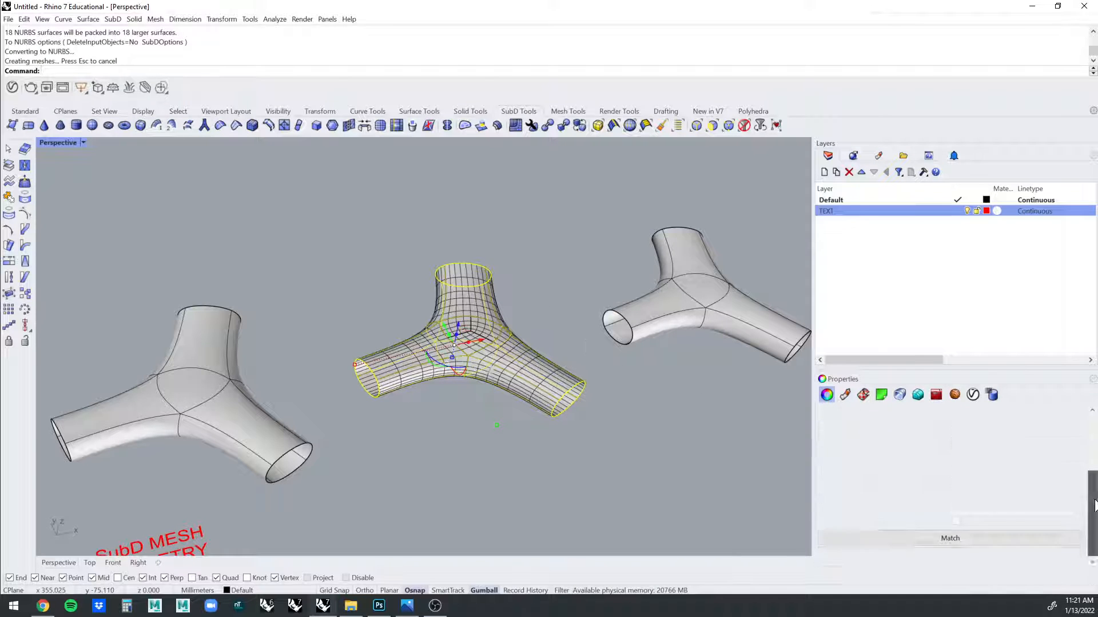
key(Delete)
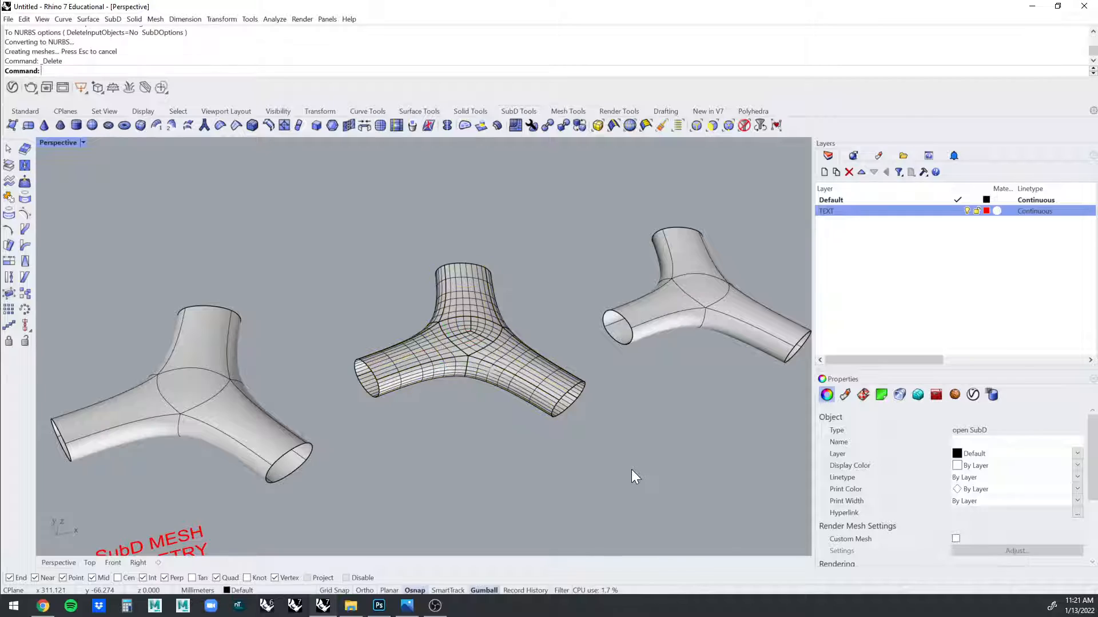
right_drag(608, 365, 629, 338)
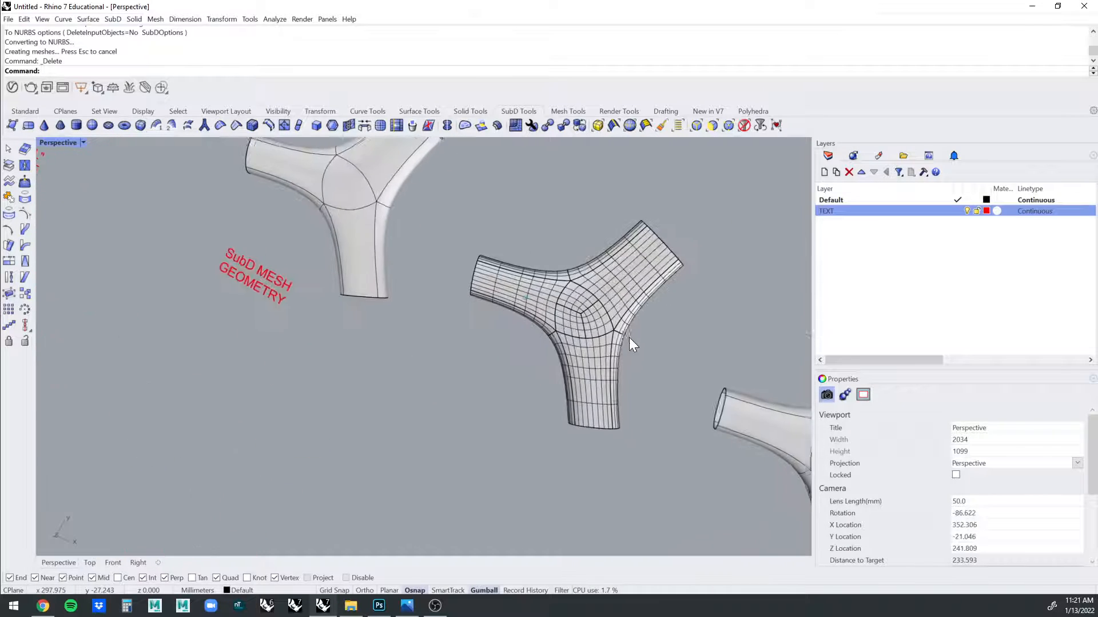
Cap the three open tube ends of the middle NURBS junction with planar surfaces to make a closed solid.
click(561, 319)
mouse_move(560, 320)
right_down()
mouse_move(674, 311)
mouse_move(545, 305)
mouse_move(649, 312)
mouse_move(578, 328)
mouse_move(528, 318)
mouse_move(540, 307)
mouse_move(654, 345)
mouse_move(661, 332)
mouse_move(572, 336)
right_up()
click(572, 335)
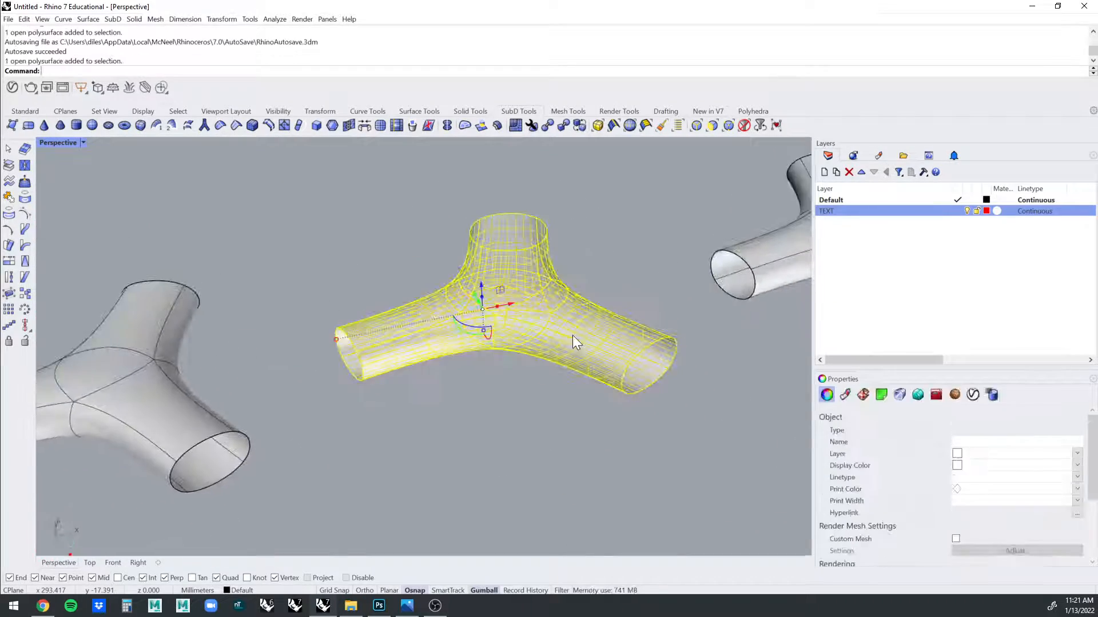
text(Cap)
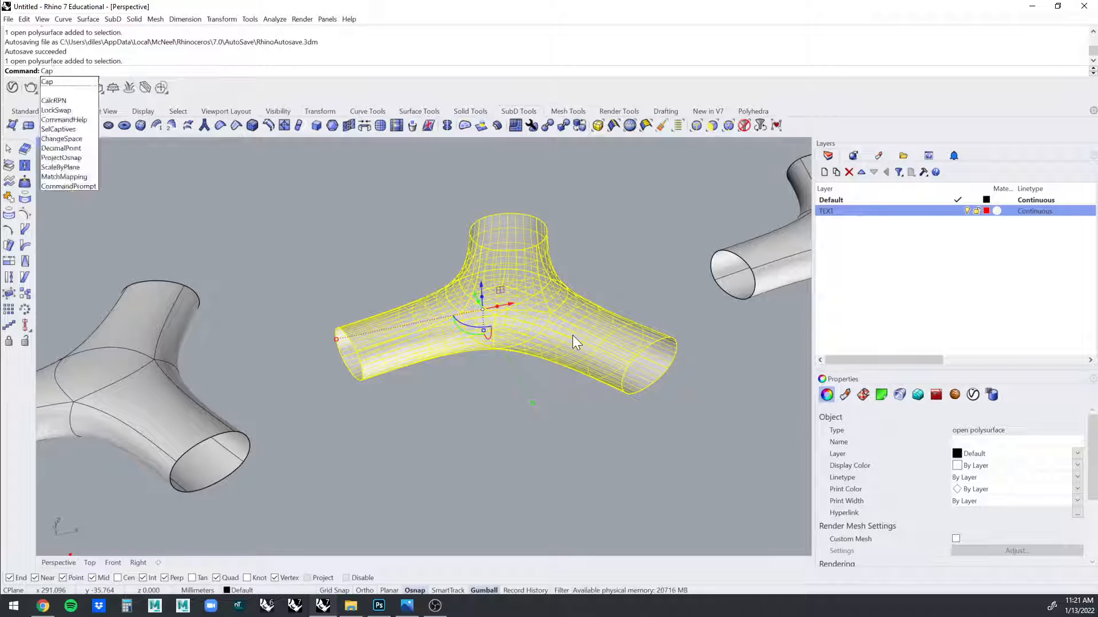
key(Return)
right_drag(572, 335, 709, 214)
click(708, 207)
Add the line "CAP" after "MESH" in the command list below the "NURBS (SURFACE) GEOMETRY" label.
scroll(615, 266, down, 6)
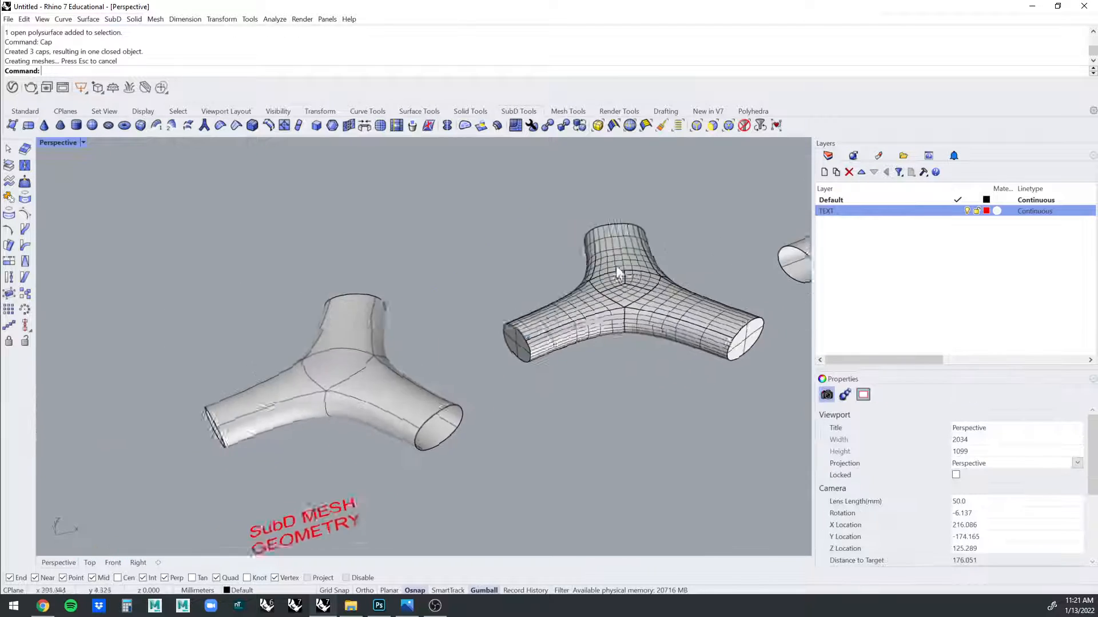
shift+right_drag(458, 383, 503, 337)
click(370, 377)
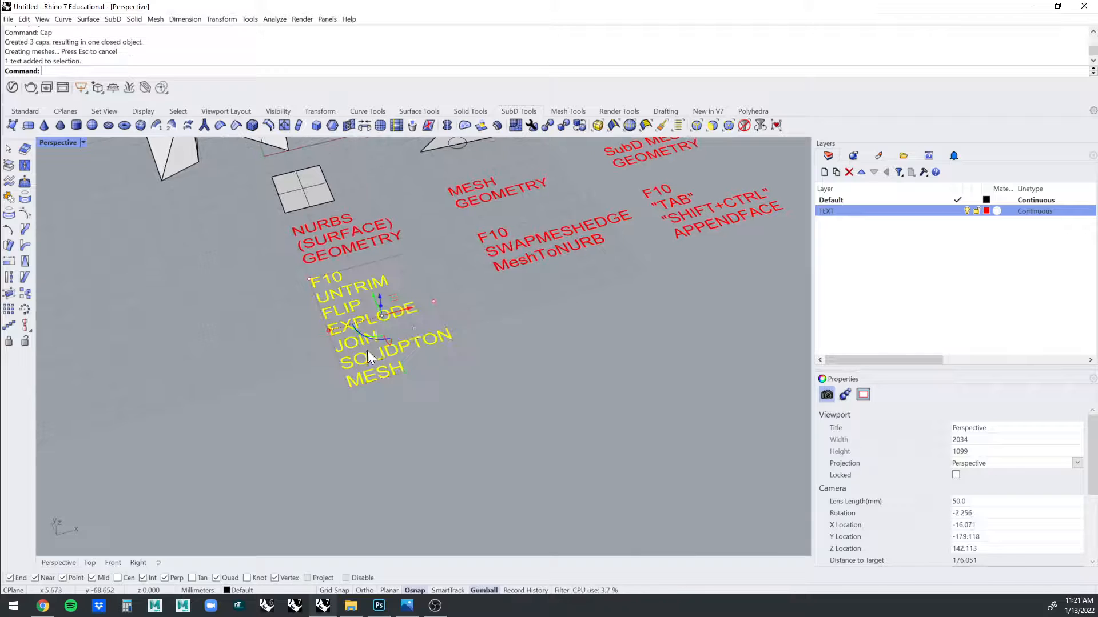
right_drag(424, 316, 263, 258)
key(Escape)
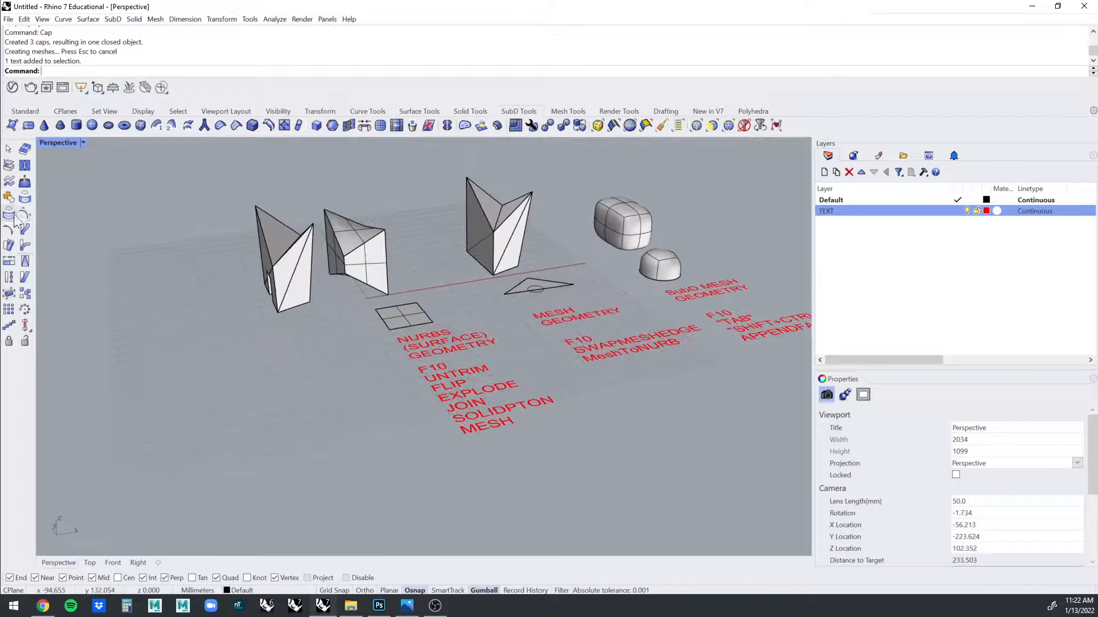
right_drag(543, 273, 431, 403)
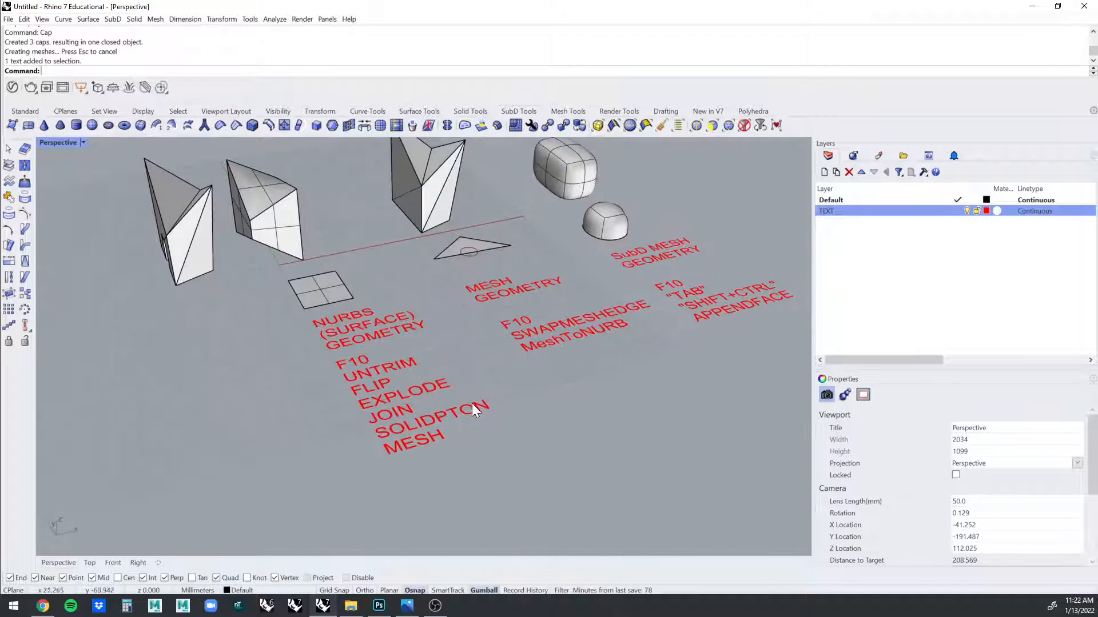
click(428, 395)
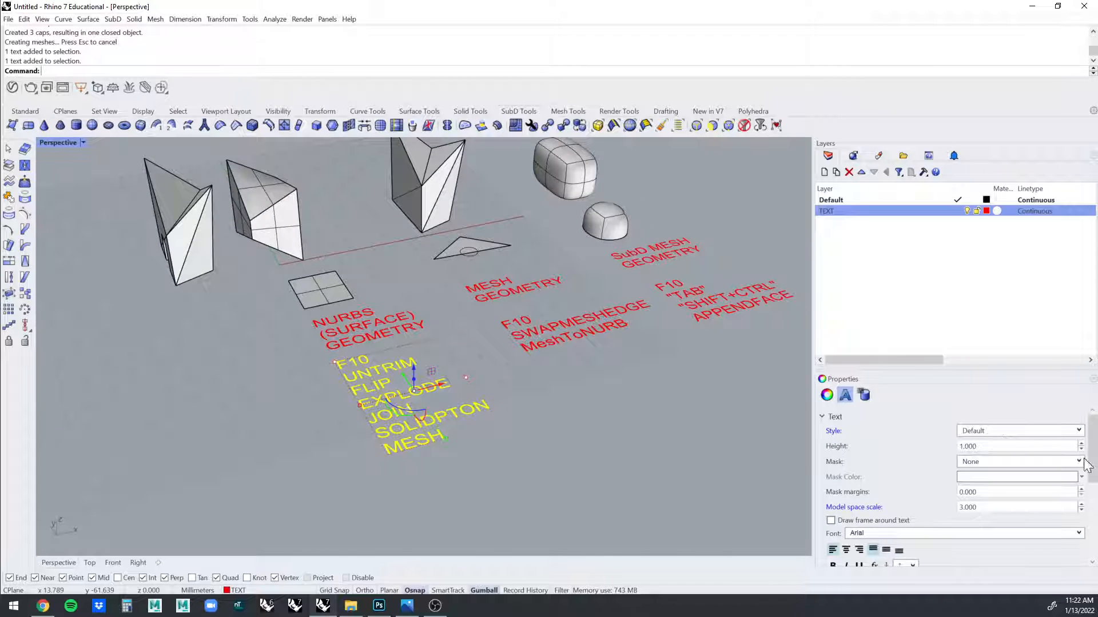
drag(1090, 460, 1089, 579)
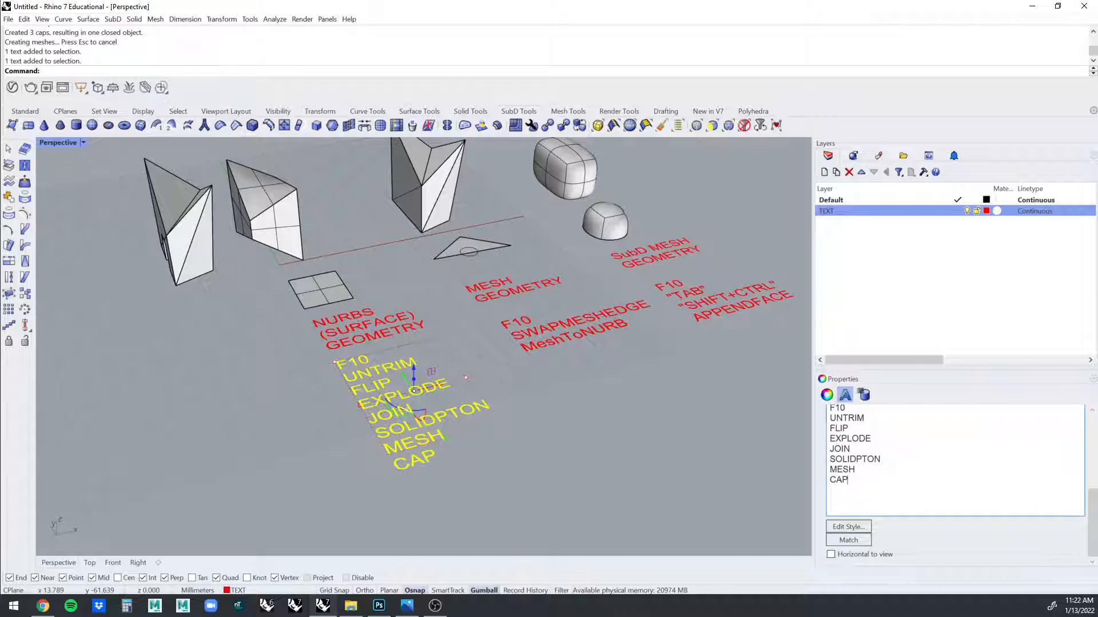
click(611, 389)
Examine the capped NURBS junction next to the SubD junctions, selecting each to compare their geometry.
scroll(612, 390, down, 3)
shift+right_drag(612, 389, 217, 486)
scroll(380, 270, up, 2)
click(426, 352)
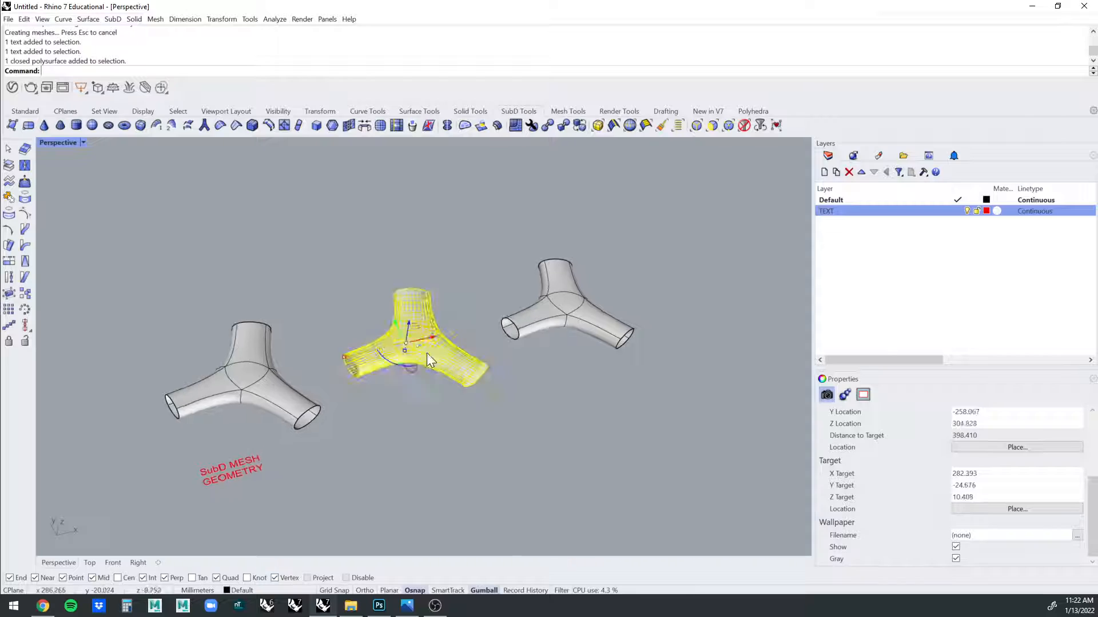
scroll(456, 311, up, 5)
key(Escape)
scroll(456, 299, down, 8)
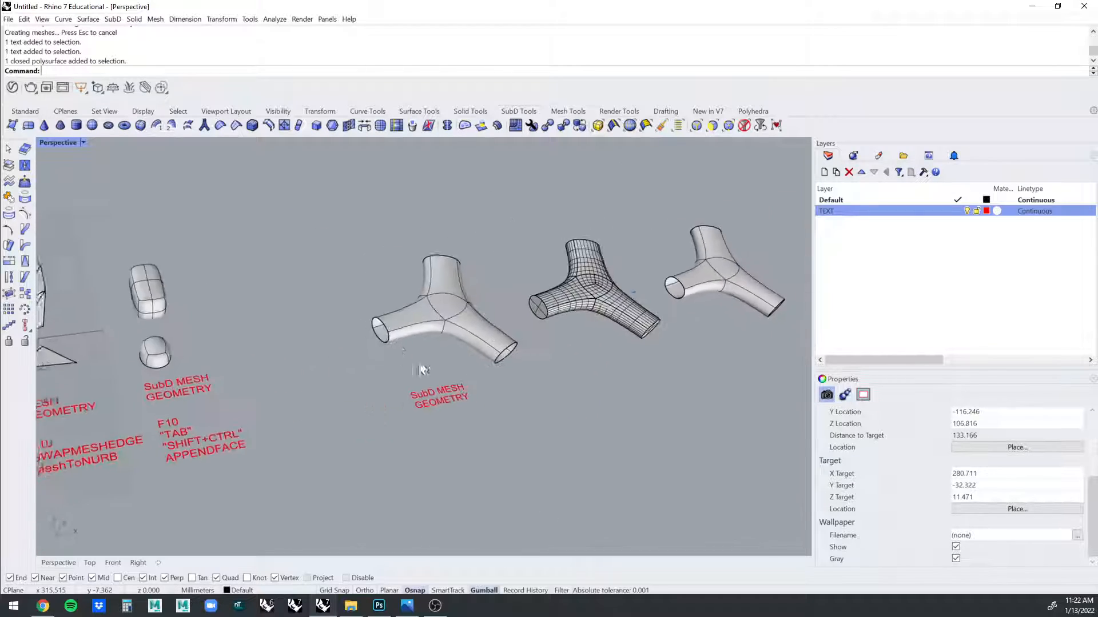
click(506, 316)
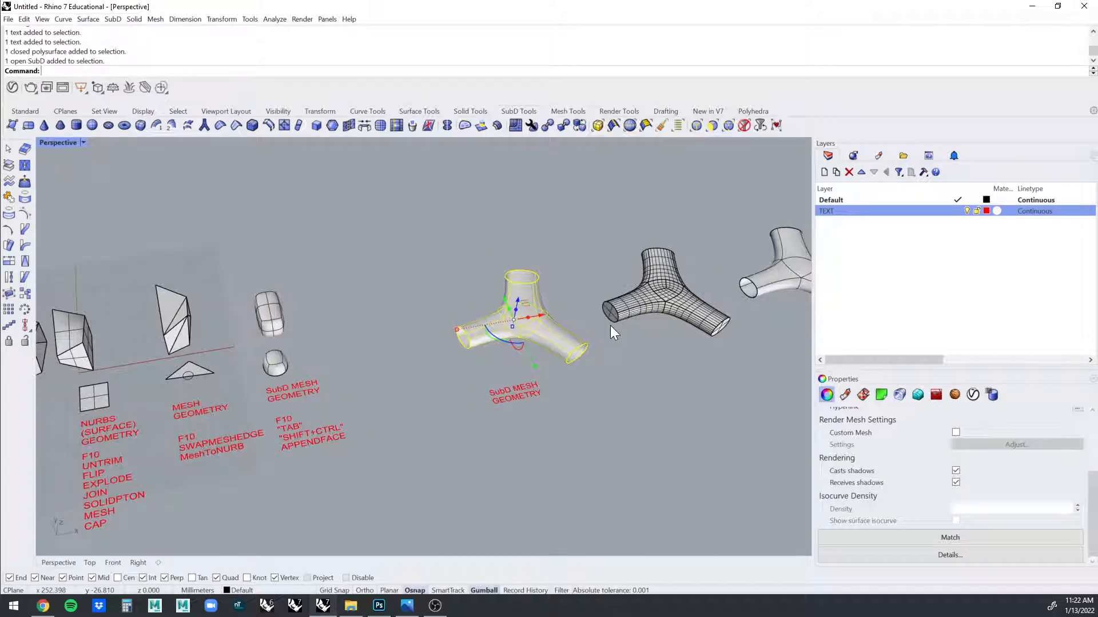
click(641, 290)
shift+right_drag(651, 292, 523, 335)
click(612, 296)
shift+right_drag(612, 296, 658, 296)
scroll(635, 309, up, 4)
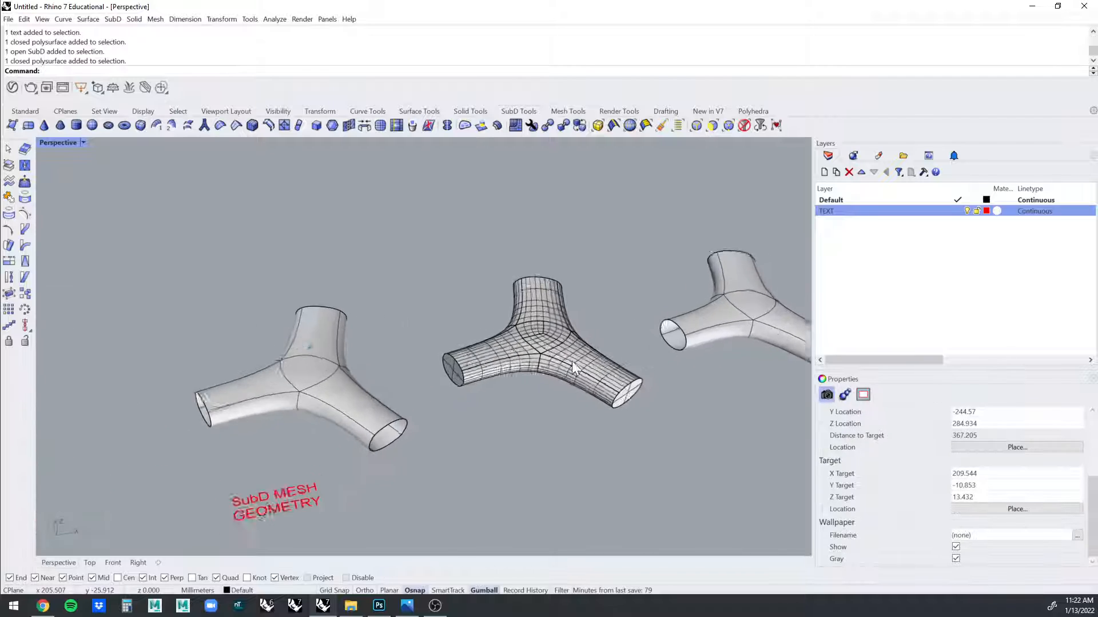
scroll(572, 362, up, 4)
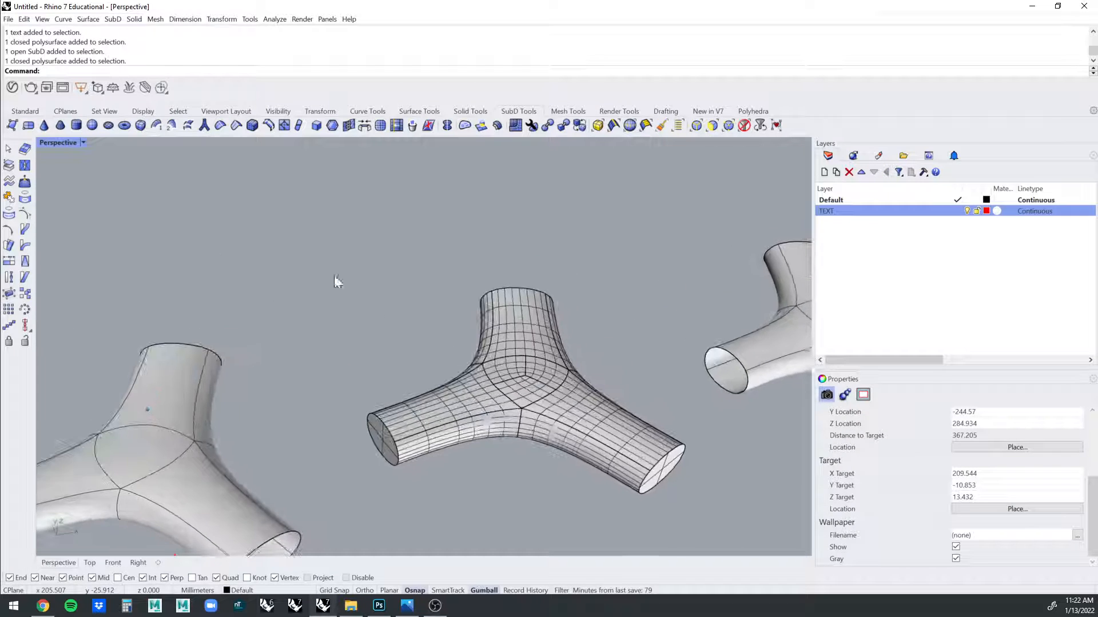
Create a solid truncated cone in front of the capped NURBS junction, with a wide base and a small top.
click(36, 109)
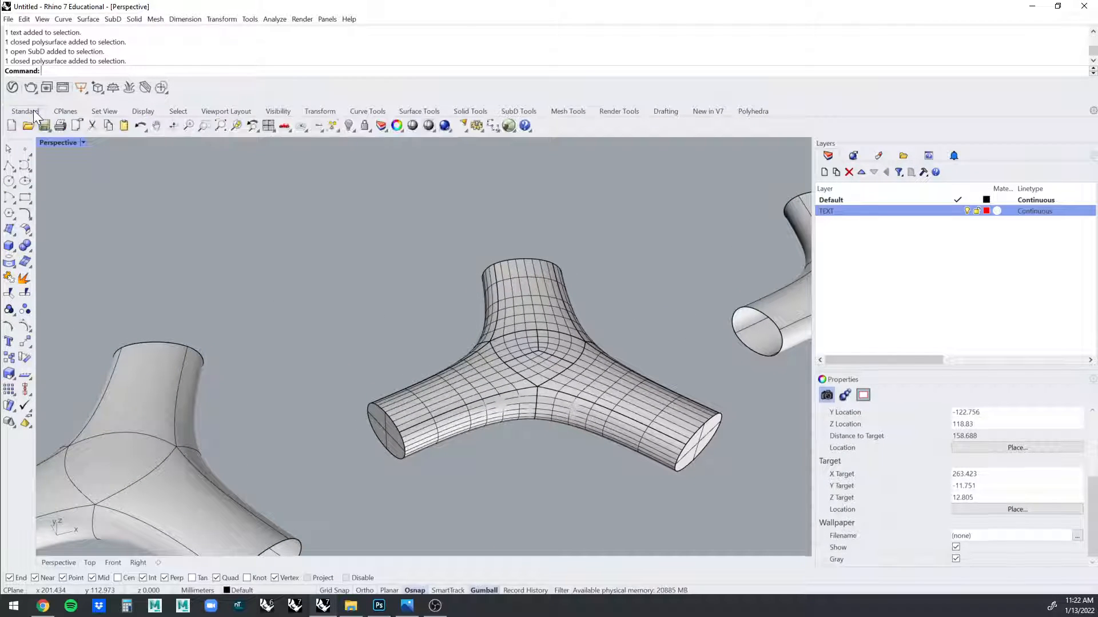
click(13, 246)
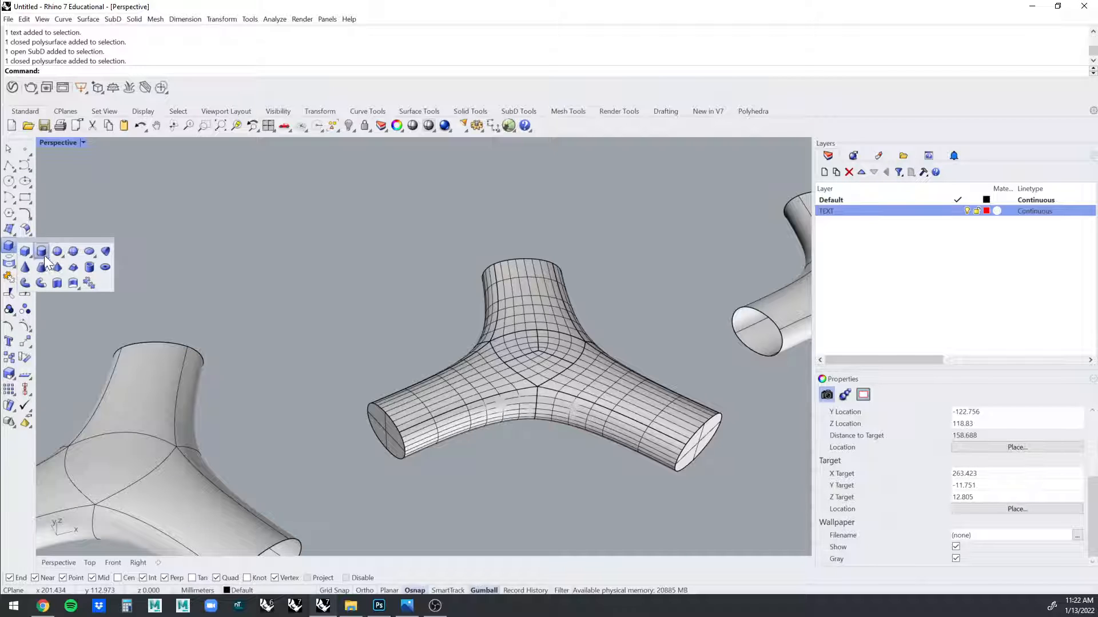
click(56, 252)
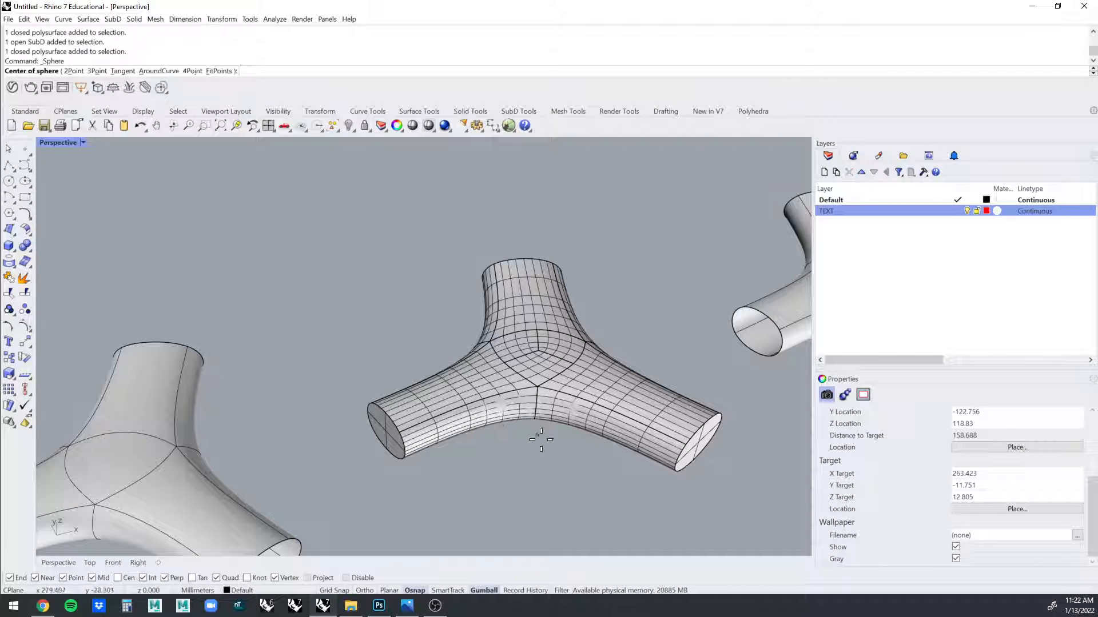
click(13, 248)
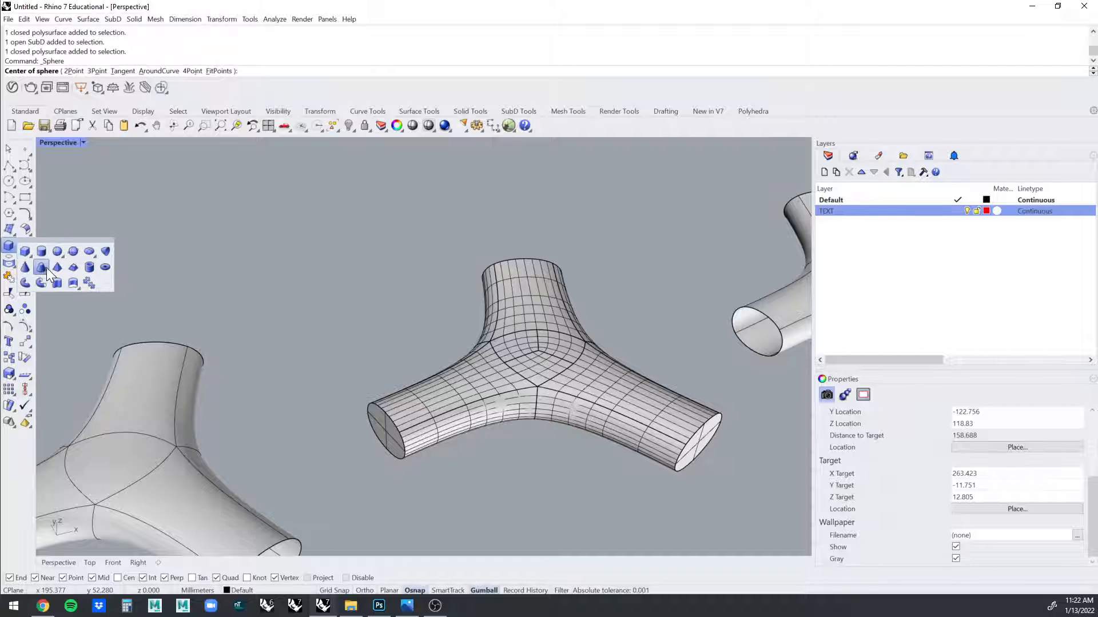
click(46, 267)
click(533, 480)
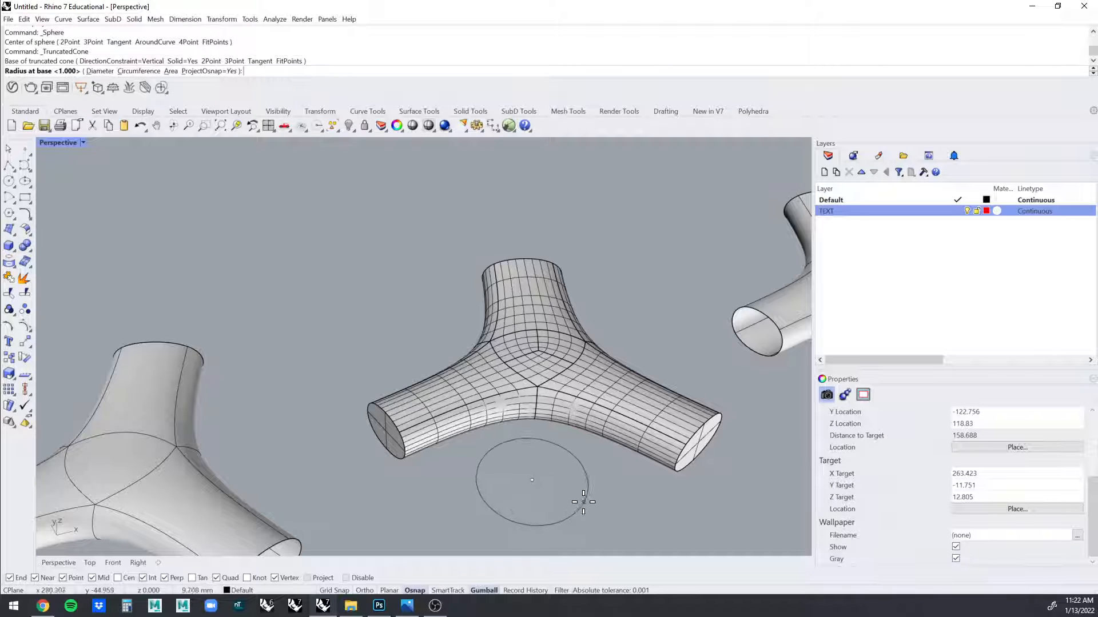
click(584, 502)
click(536, 449)
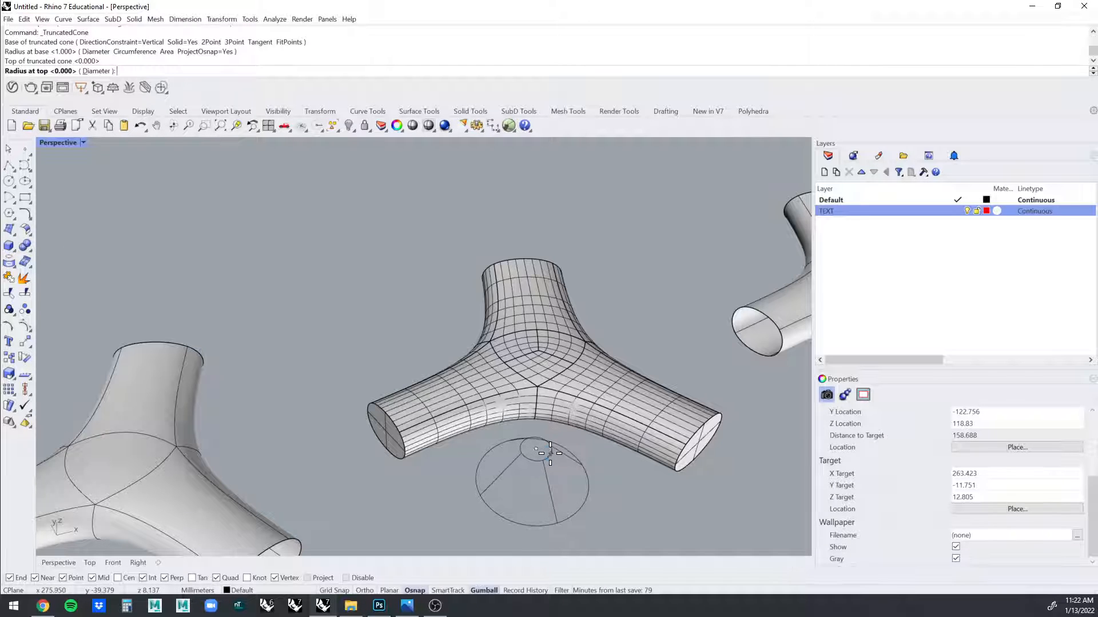
click(550, 453)
Flip the truncated cone upside down and position it so its narrow end sinks into the centre of the NURBS junction.
click(521, 490)
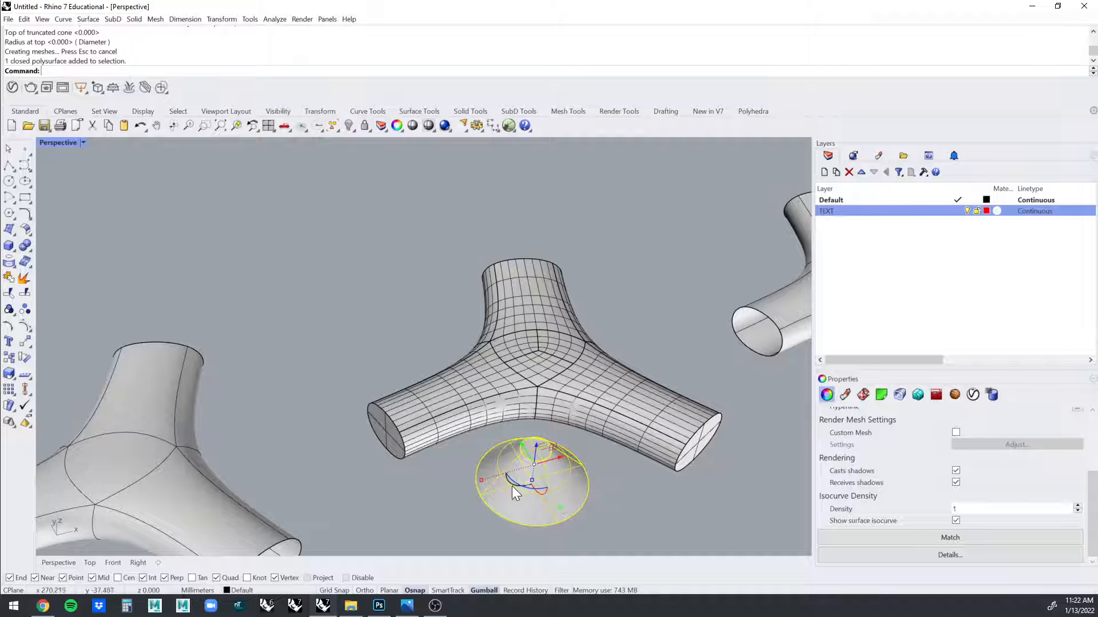
drag(512, 486, 561, 436)
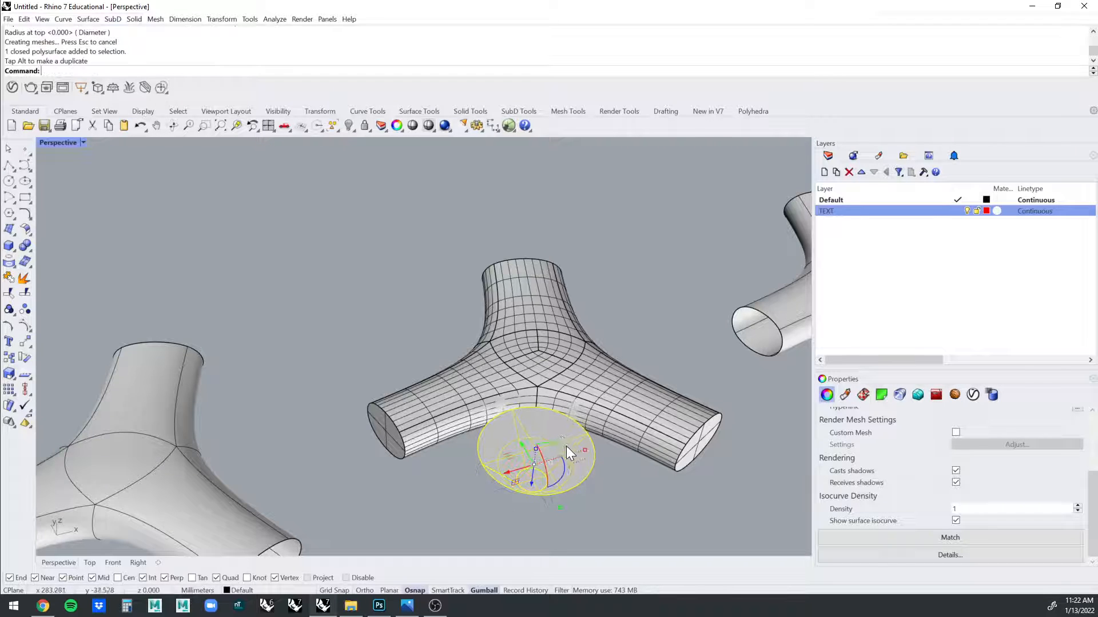
right_drag(566, 446, 495, 493)
drag(478, 468, 509, 339)
right_drag(705, 338, 530, 417)
drag(529, 420, 529, 372)
right_drag(529, 371, 460, 362)
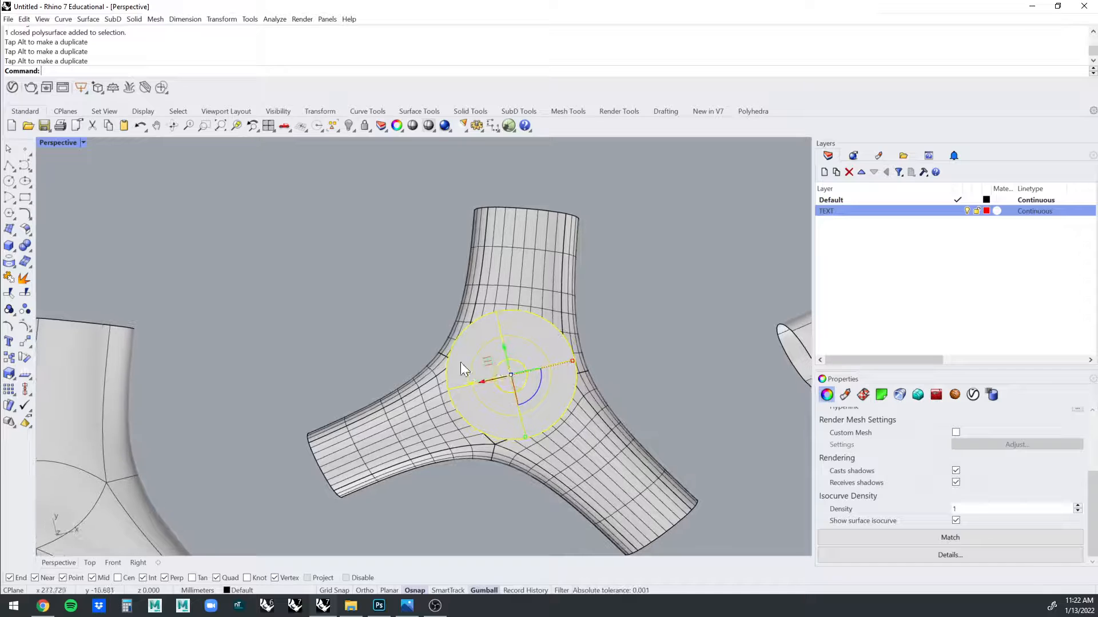
drag(488, 361, 485, 362)
click(609, 294)
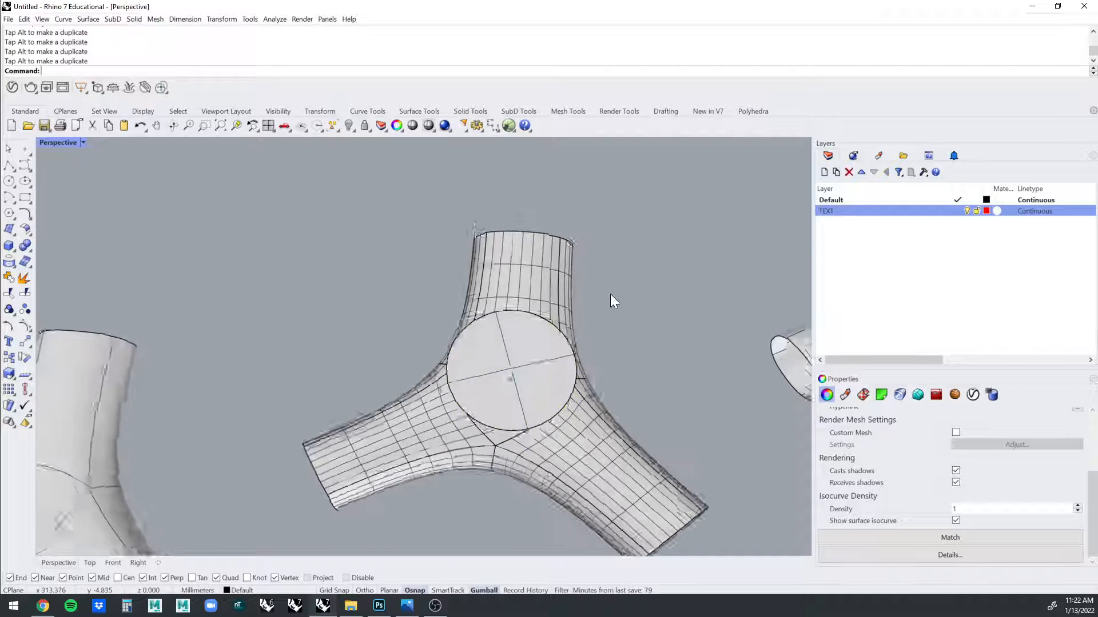
Subtract the truncated cone from the NURBS junction with BooleanDifference, keeping the input, and delete the leftover cone.
right_drag(610, 294, 601, 321)
click(555, 423)
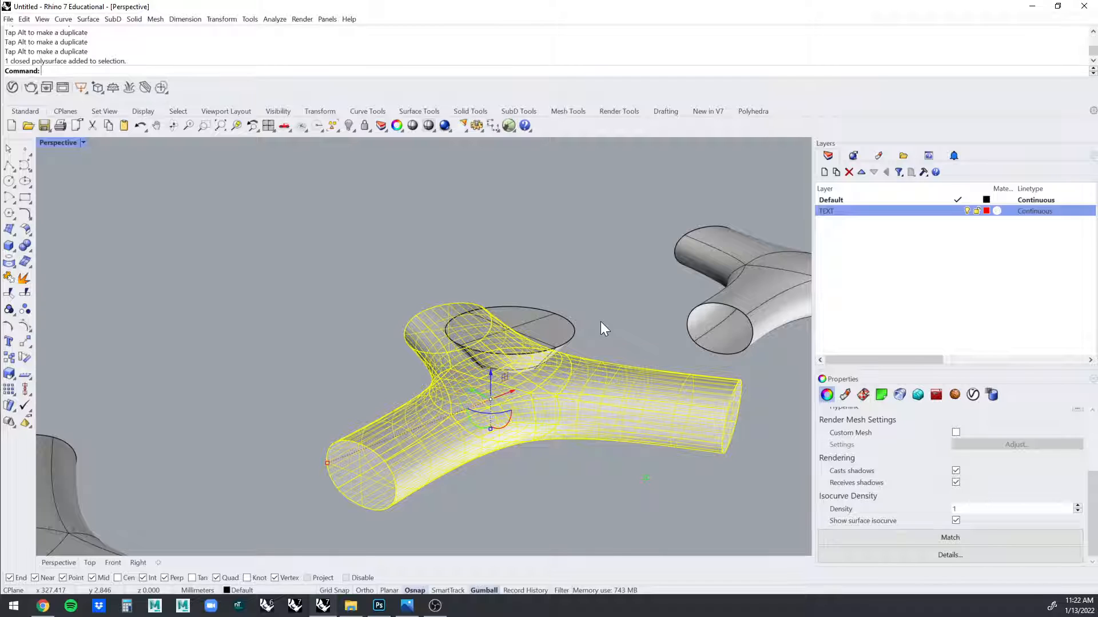
key(Return)
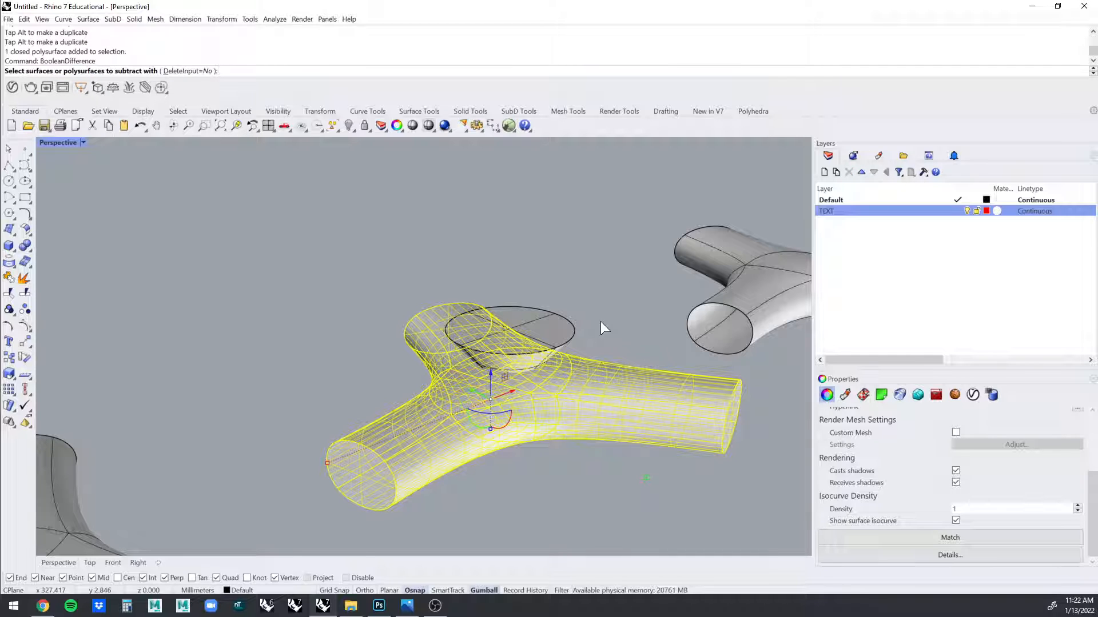
click(541, 330)
key(Return)
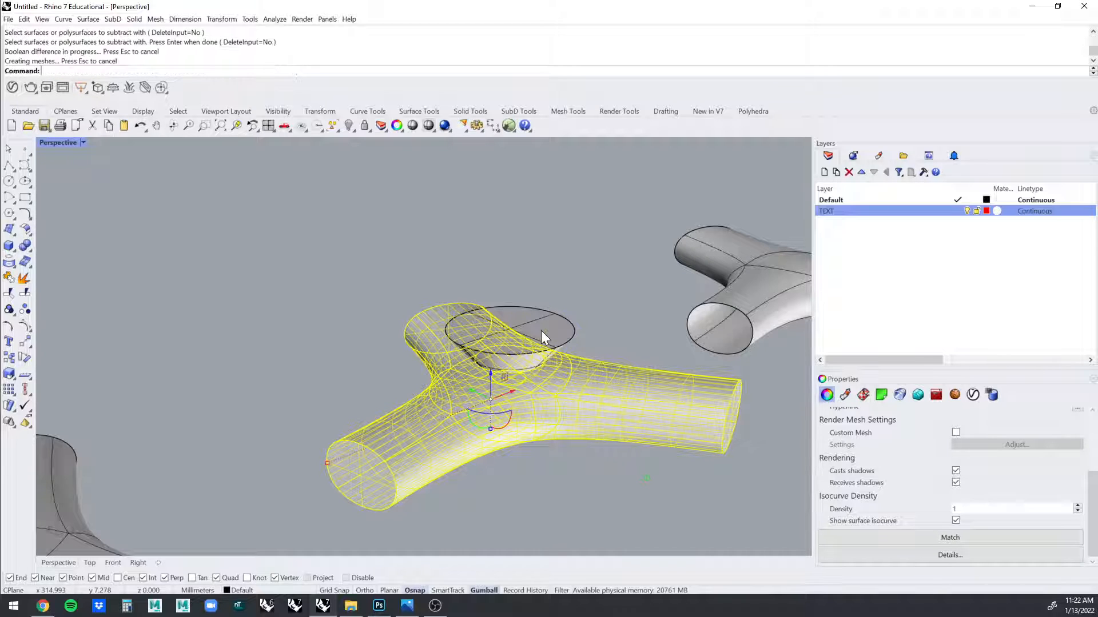
click(541, 330)
key(Delete)
Turn off surface isocurve display for the NURBS junction with the conical hole and inspect the cut from above.
click(530, 381)
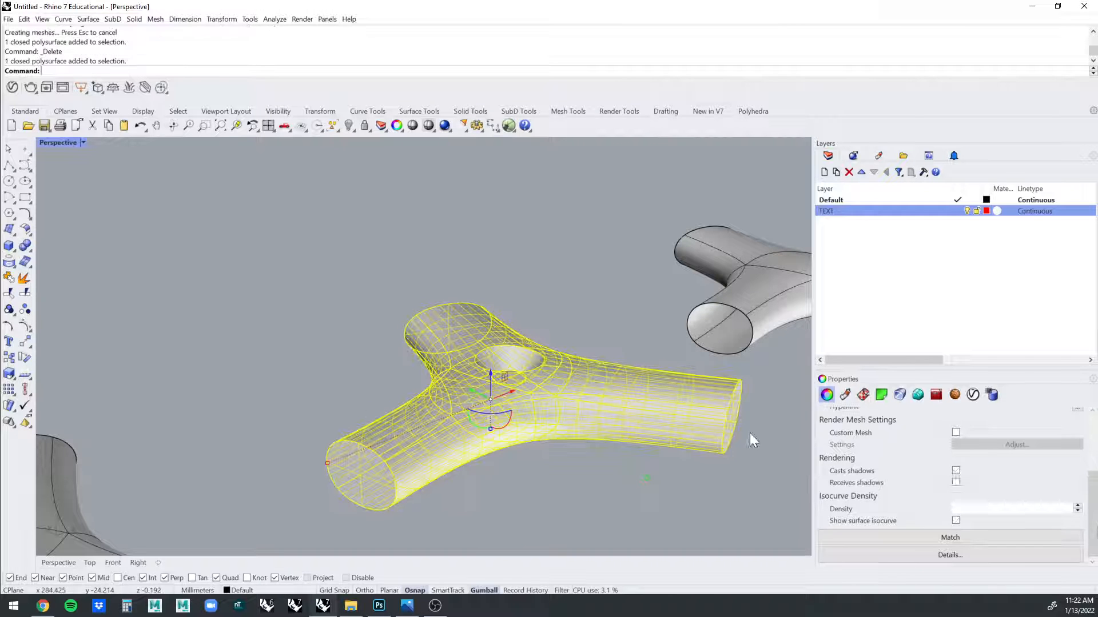
click(956, 520)
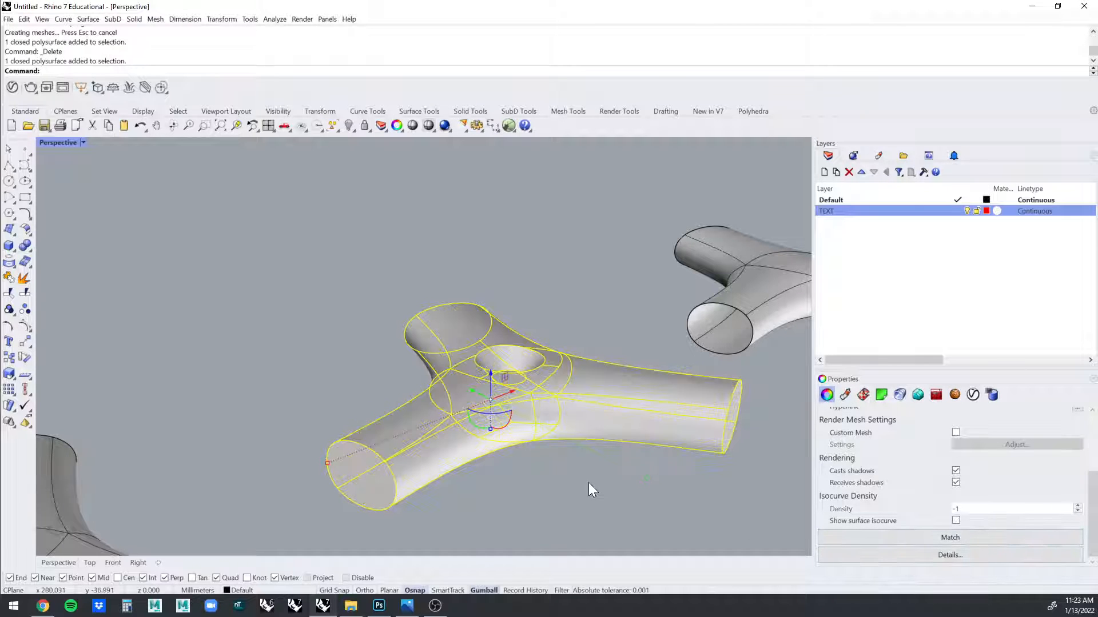
click(588, 482)
right_drag(589, 483, 482, 373)
scroll(634, 321, down, 8)
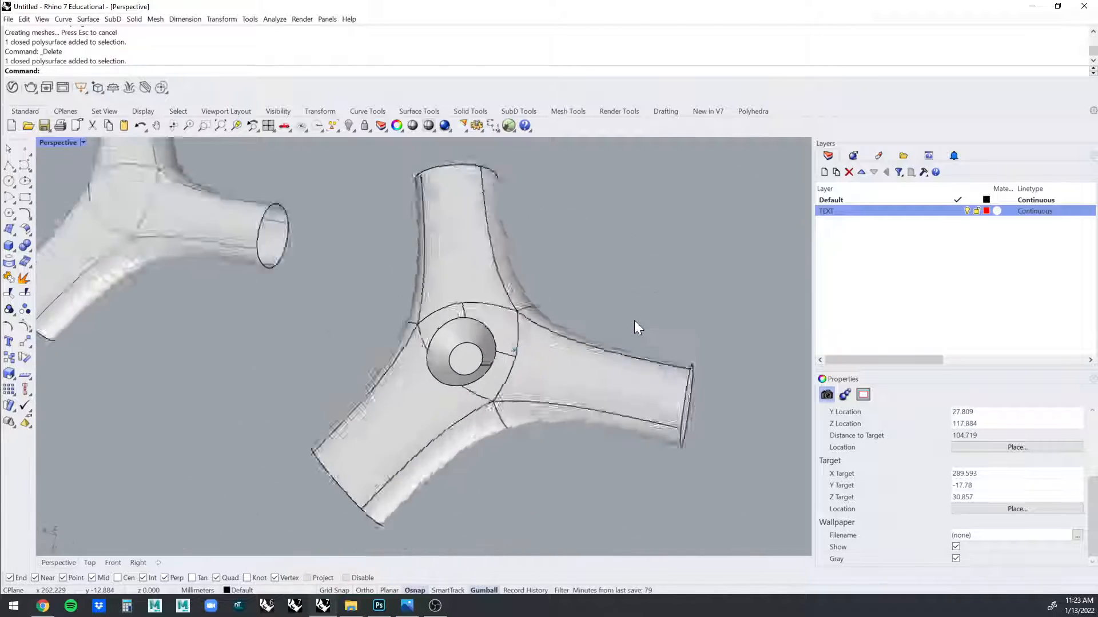
Undo the isocurve display change and the cone deletion, and move the restored cone onto the centre of the first SubD junction.
right_drag(504, 289, 506, 339)
key(ctrl+z)
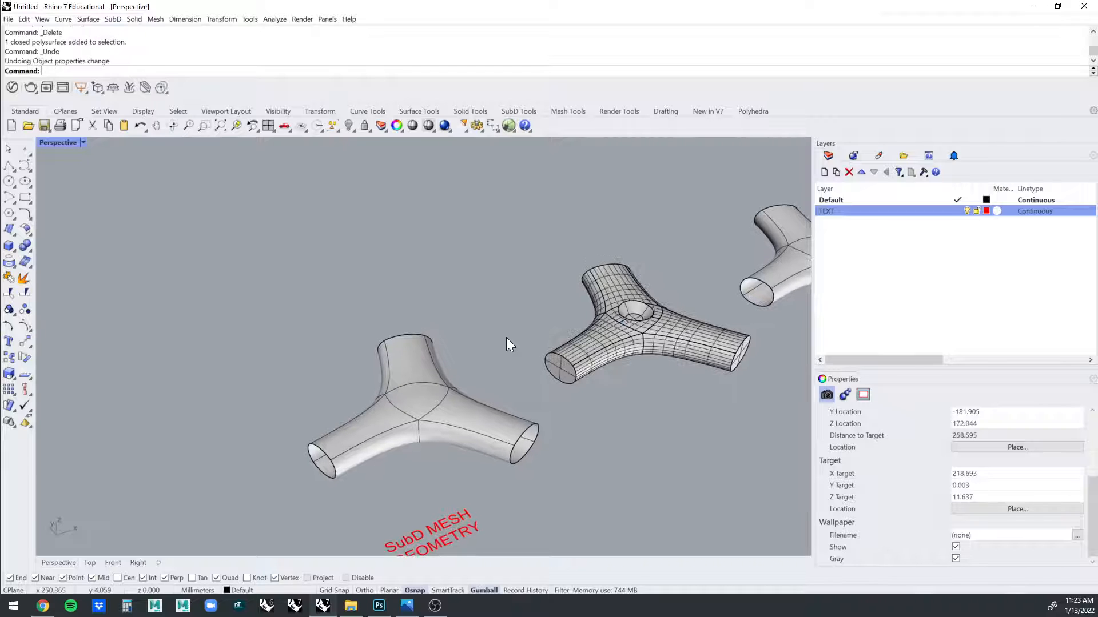
key(ctrl+z)
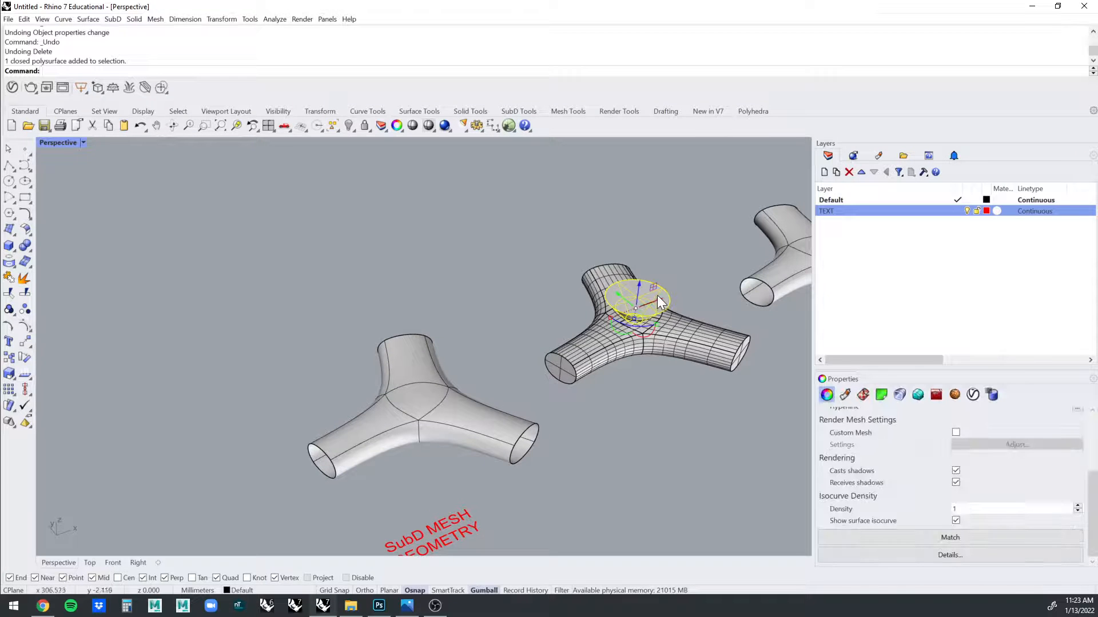
drag(657, 296, 451, 390)
click(479, 338)
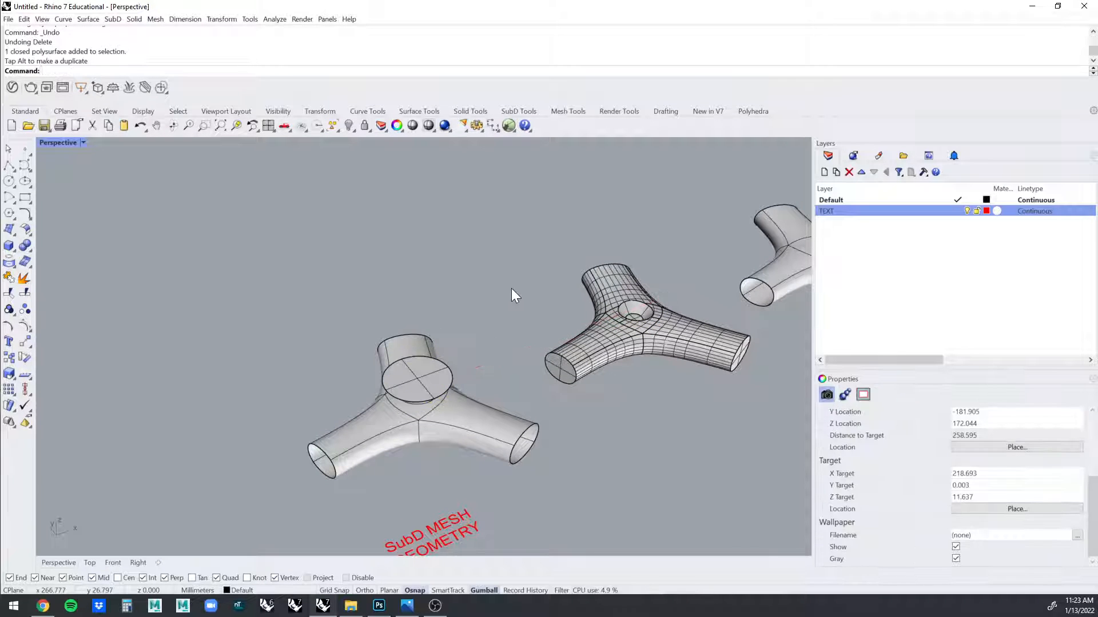
Try to subtract the cone from the SubD junction with BooleanDifference, keeping the input, and delete the cone.
key(Return)
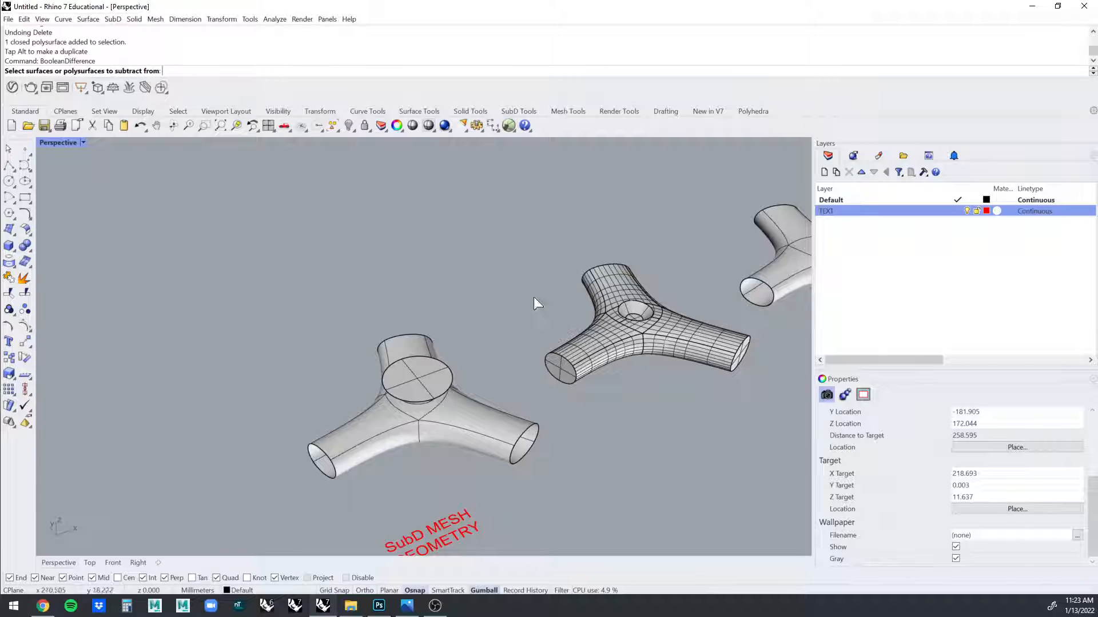
click(460, 446)
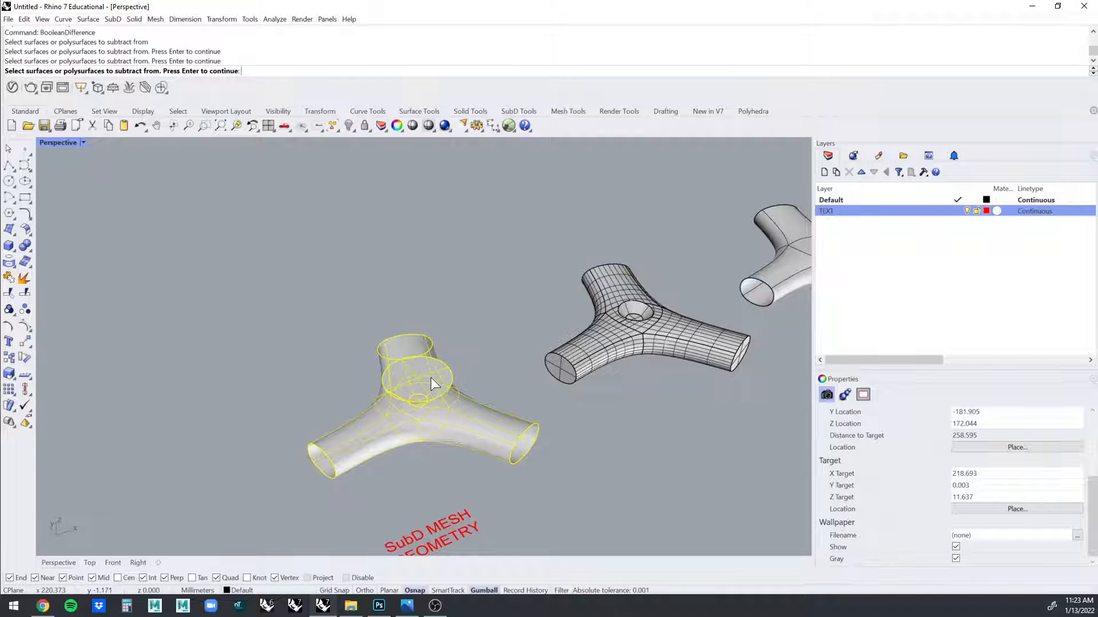
click(431, 377)
key(Return)
click(431, 377)
key(Delete)
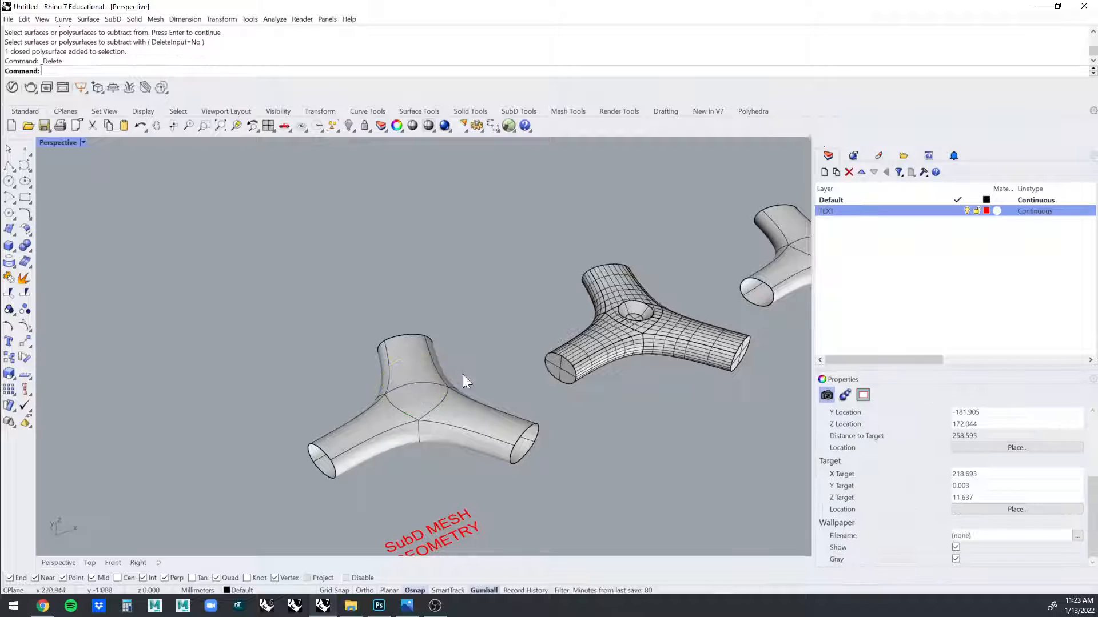
Switch the SubD display to flat and turn on the control points of the SubD junction beyond the NURBS one.
shift+right_drag(462, 375, 597, 341)
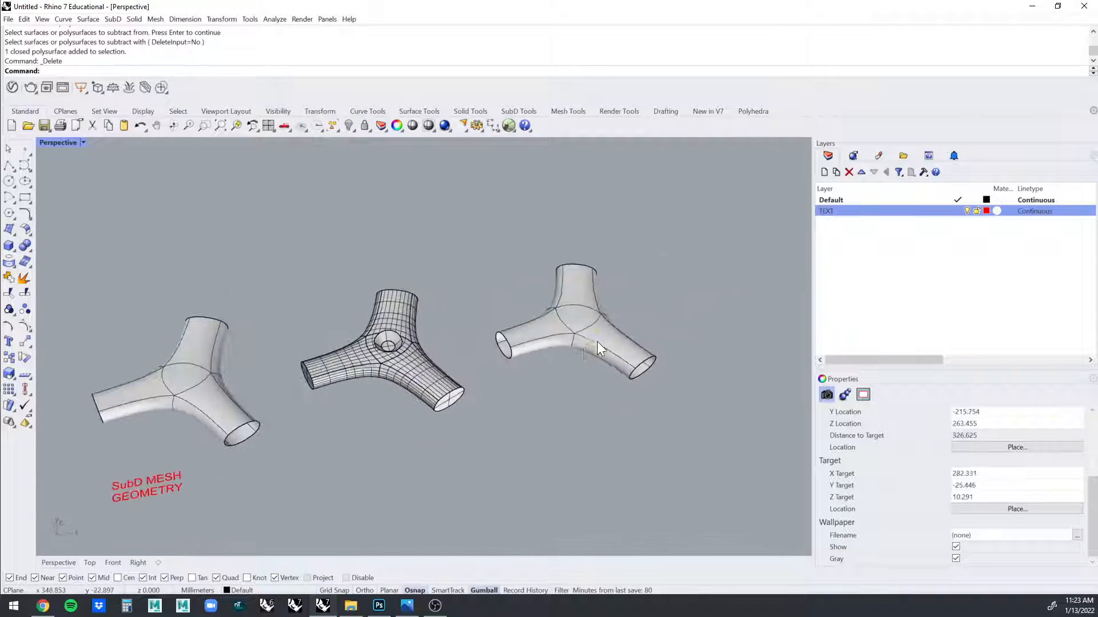
click(598, 338)
key(Tab)
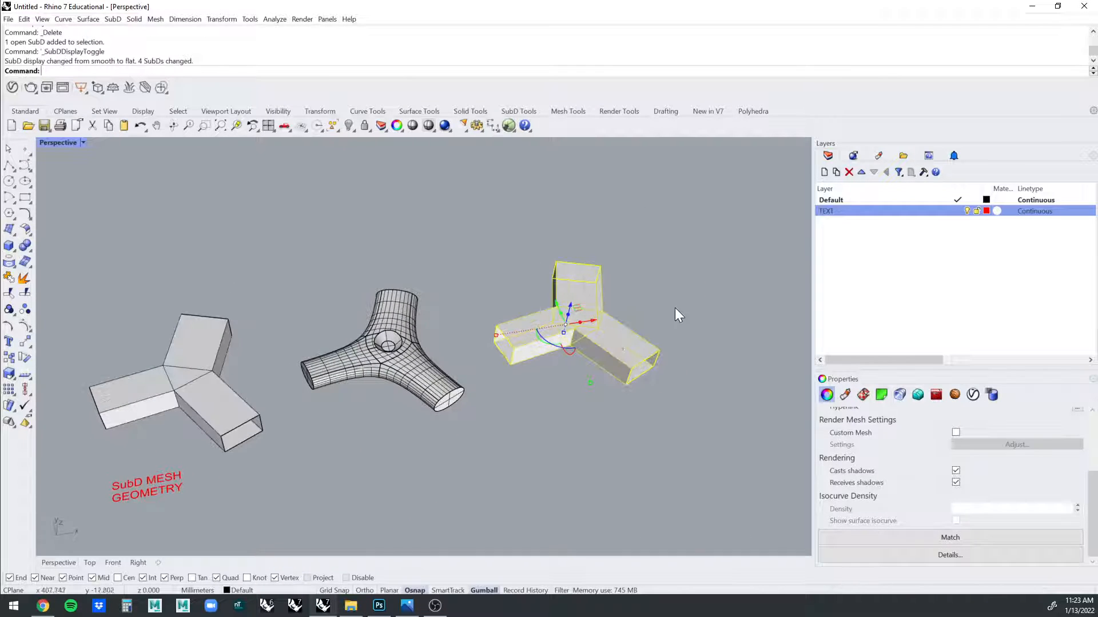
key(Escape)
scroll(681, 307, up, 5)
scroll(566, 323, up, 3)
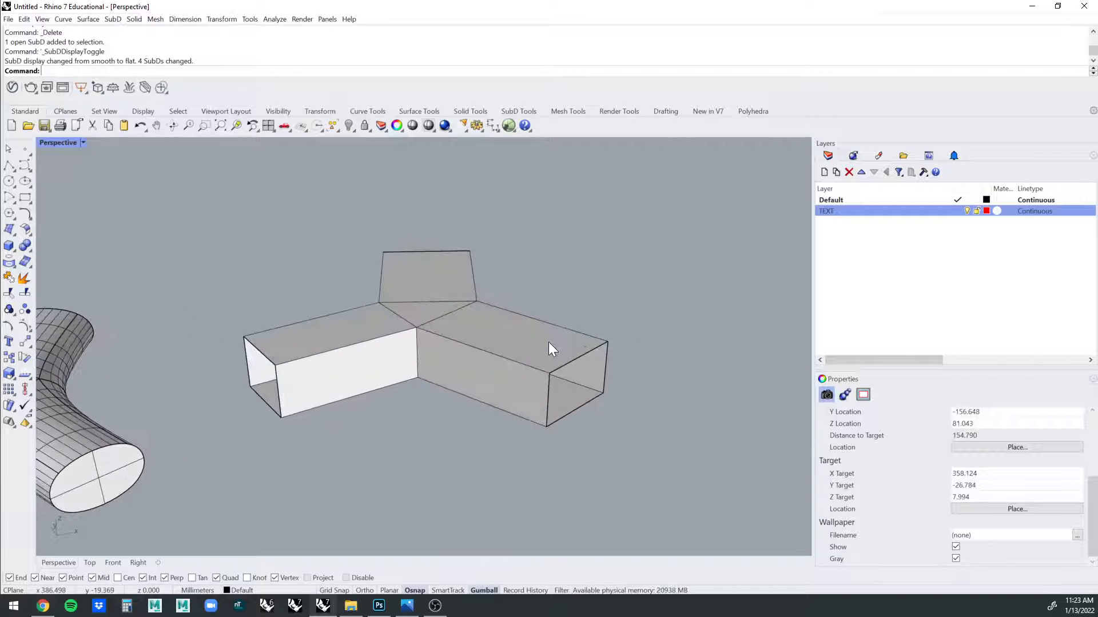
click(580, 346)
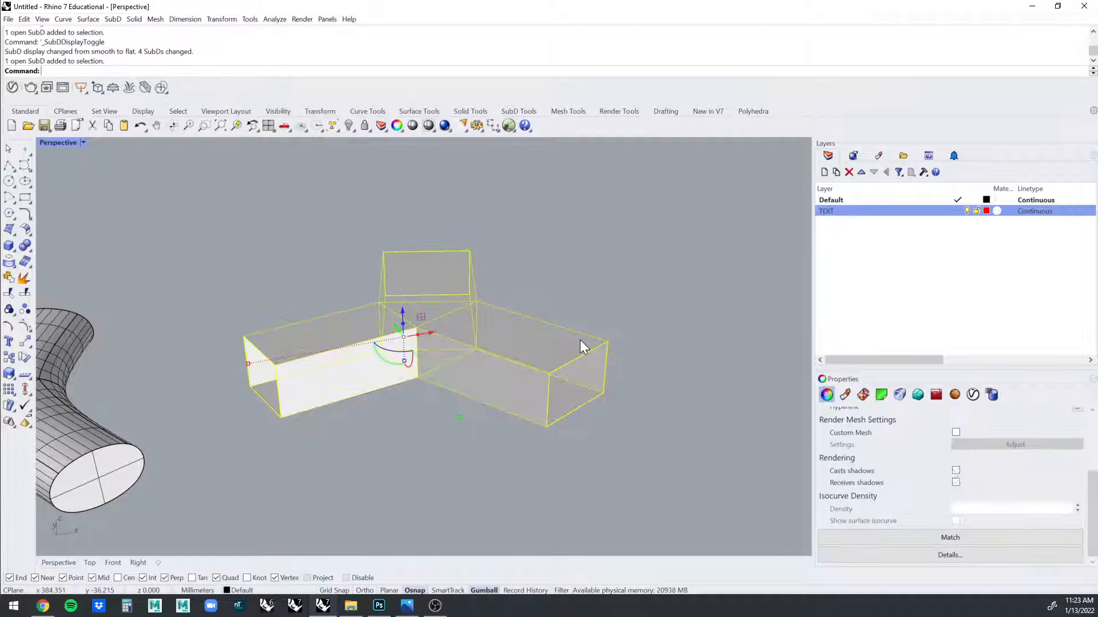
key(F10)
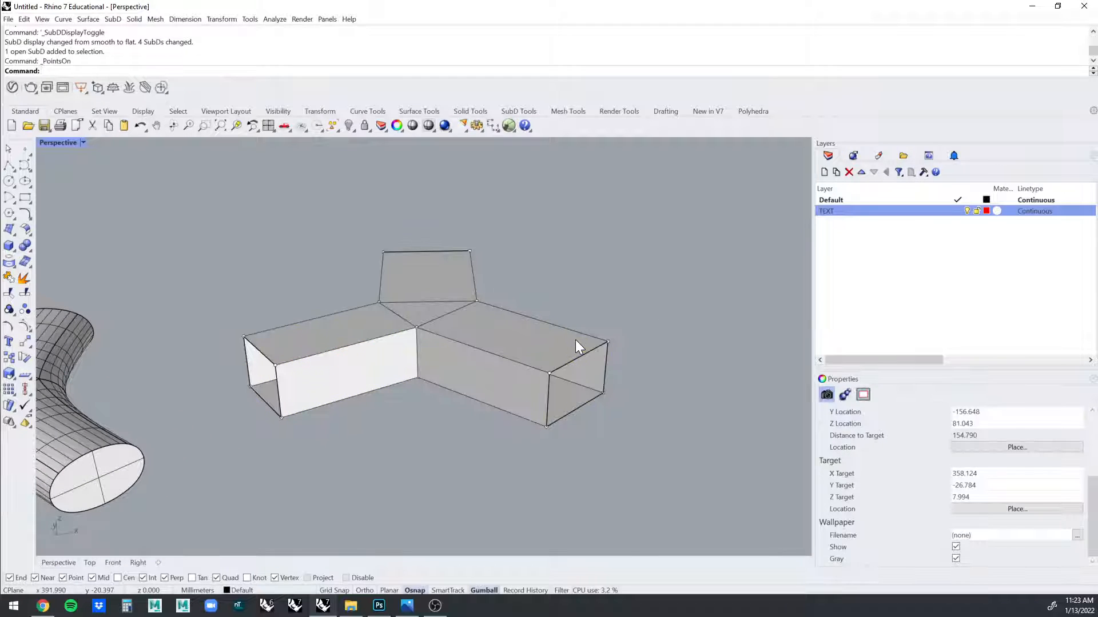
Raise the outer top corner point of one arm's open end and lower both top points of the neighbouring arm's end.
click(608, 342)
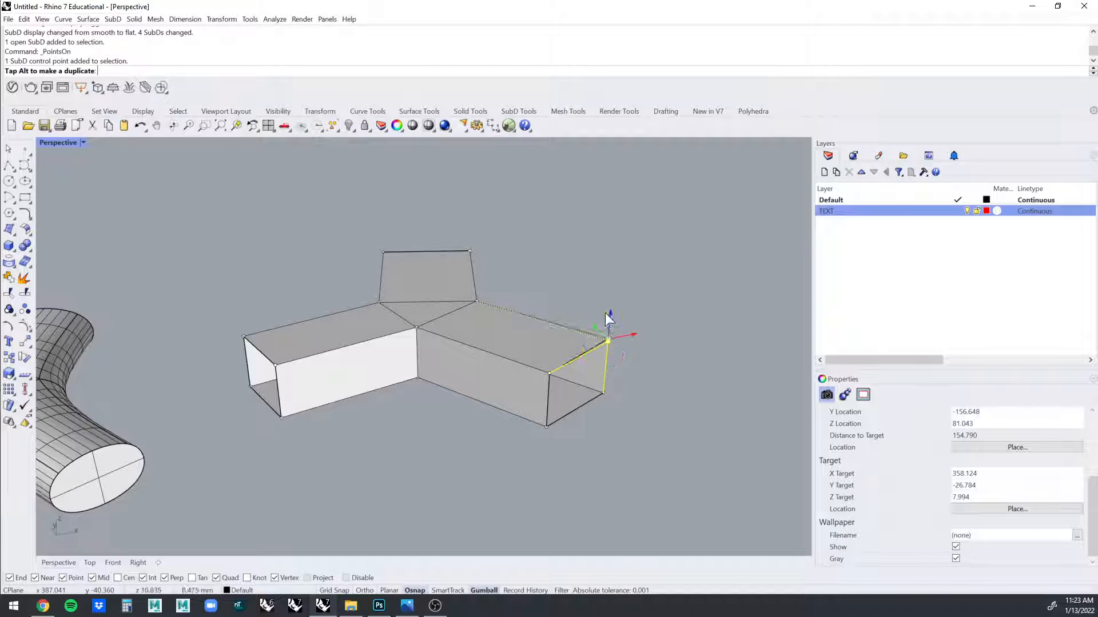
drag(608, 319, 567, 245)
shift+right_drag(290, 306, 480, 338)
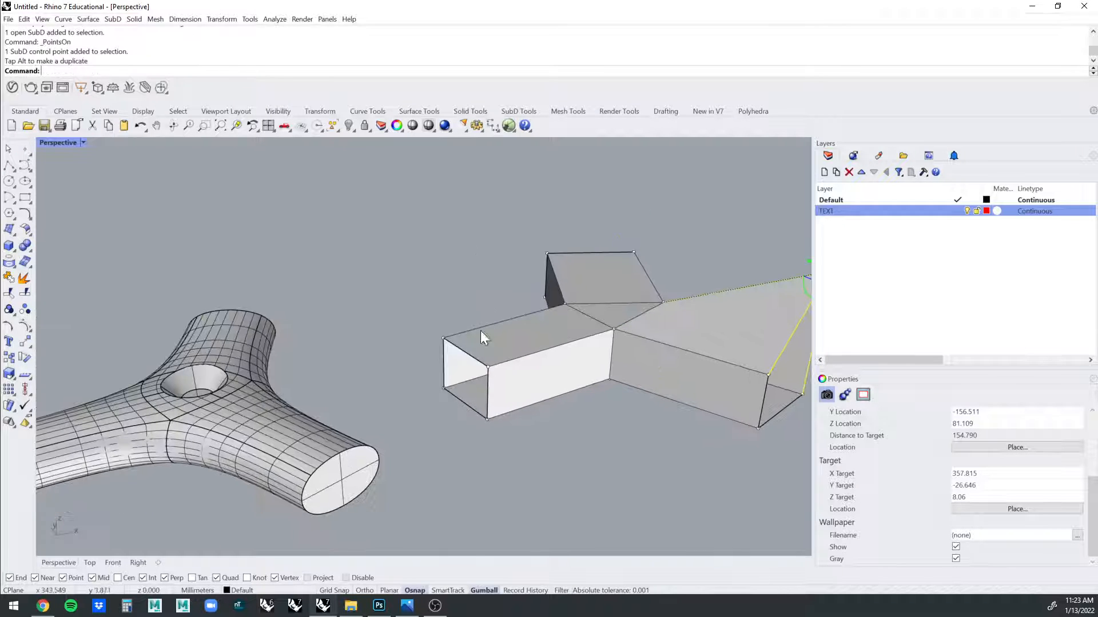
click(455, 346)
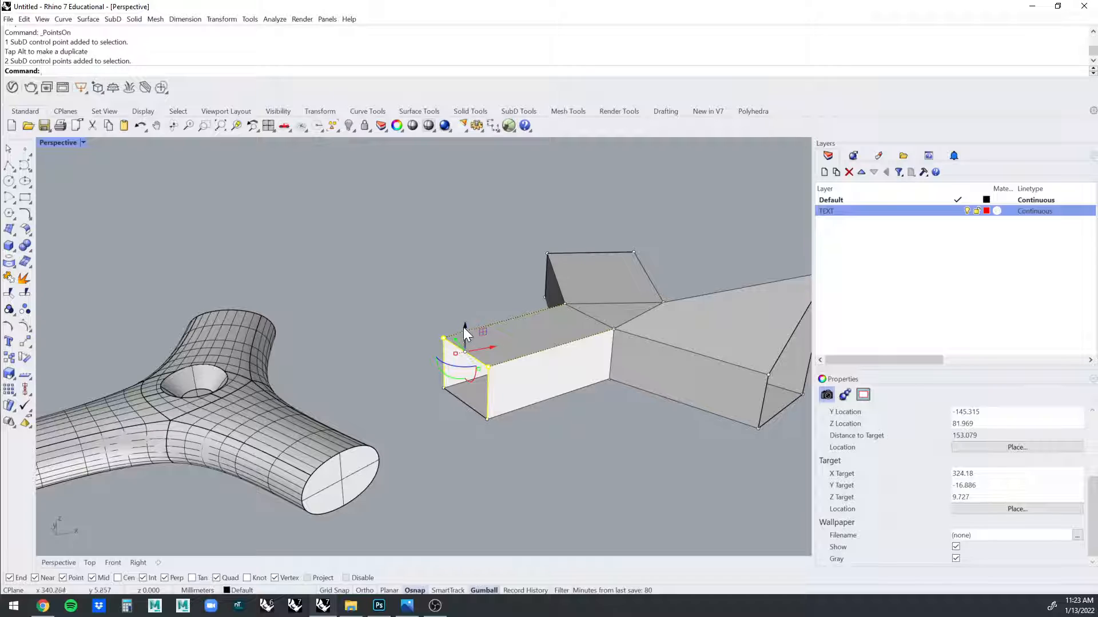
drag(464, 331, 468, 352)
Raise one top corner point of the remaining arm's open end and leave control point editing.
shift+right_drag(535, 319, 575, 333)
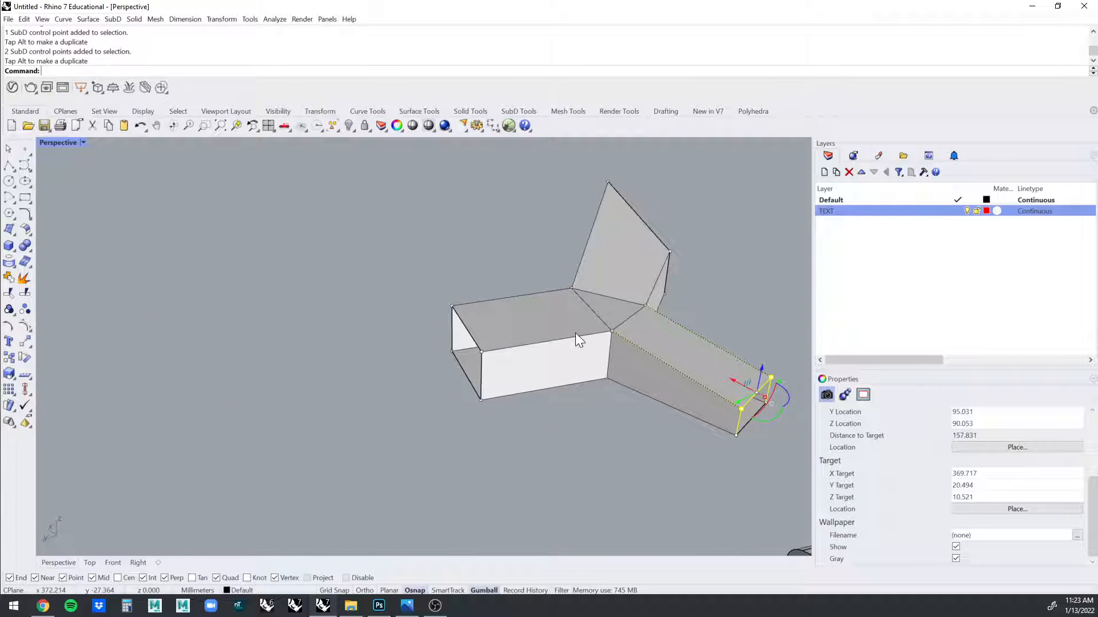
click(480, 352)
drag(484, 372, 493, 255)
right_drag(555, 302, 517, 348)
click(404, 368)
click(684, 313)
click(517, 348)
scroll(487, 348, down, 4)
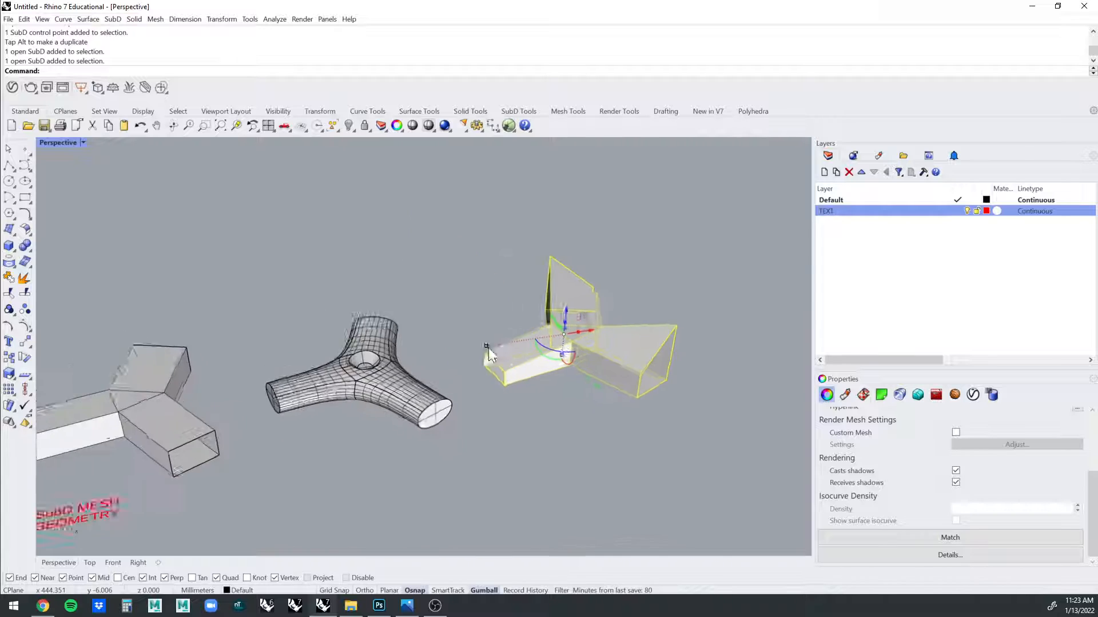
scroll(487, 348, up, 4)
scroll(487, 348, up, 3)
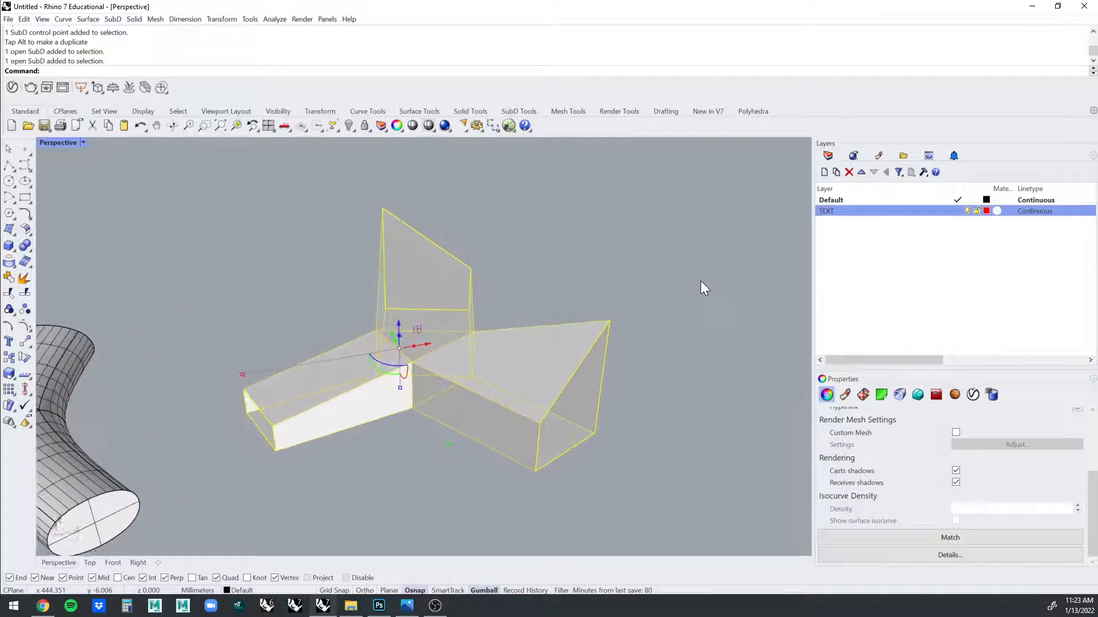
click(629, 288)
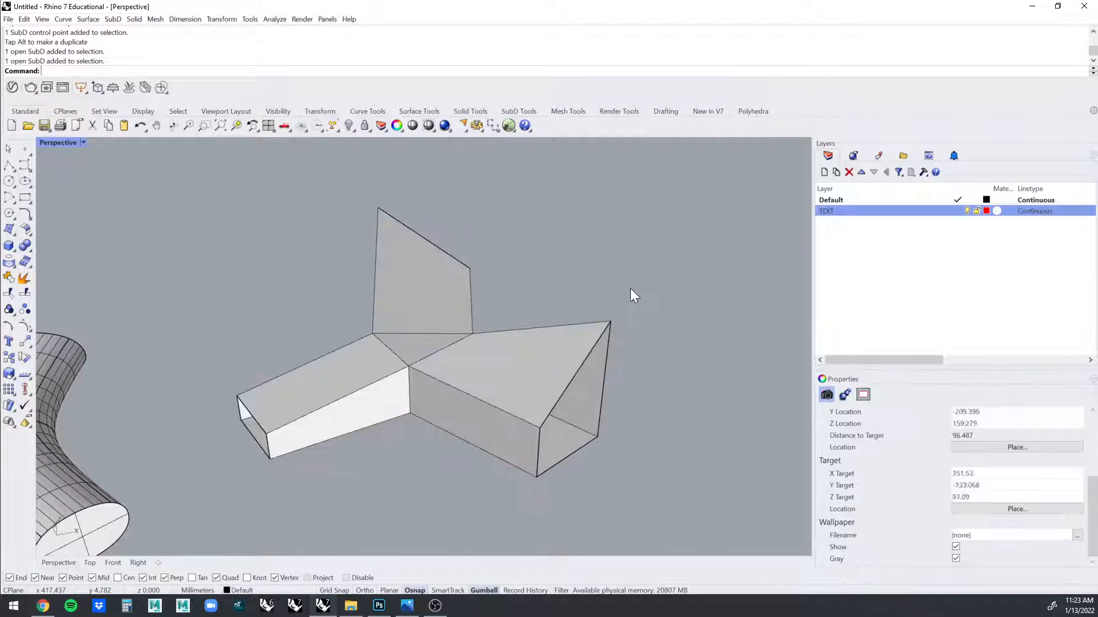
right_drag(630, 288, 587, 279)
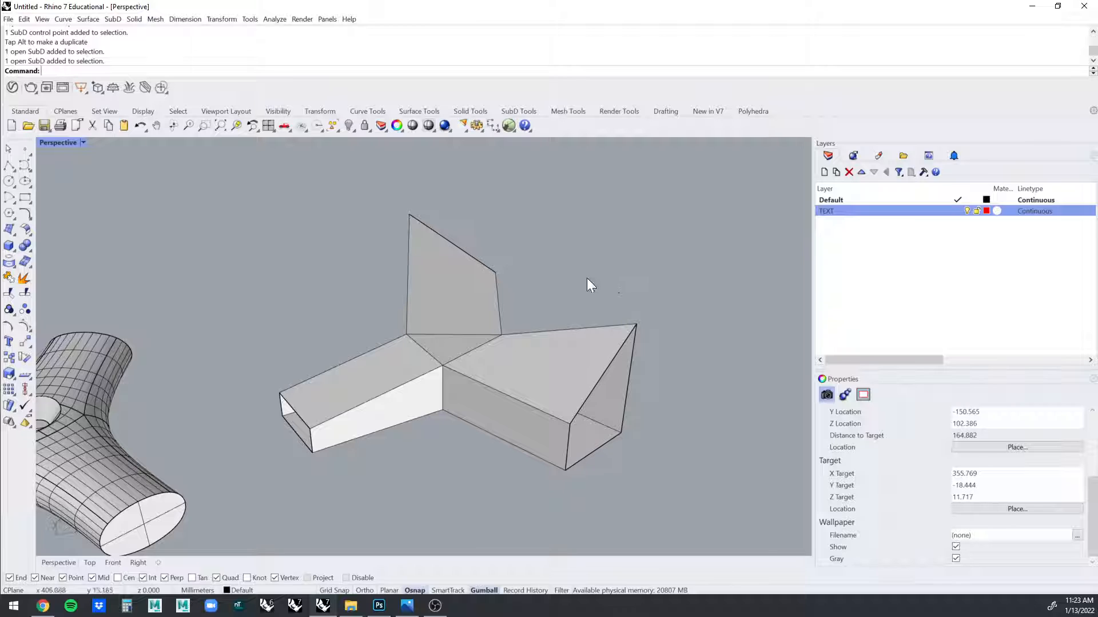
click(569, 367)
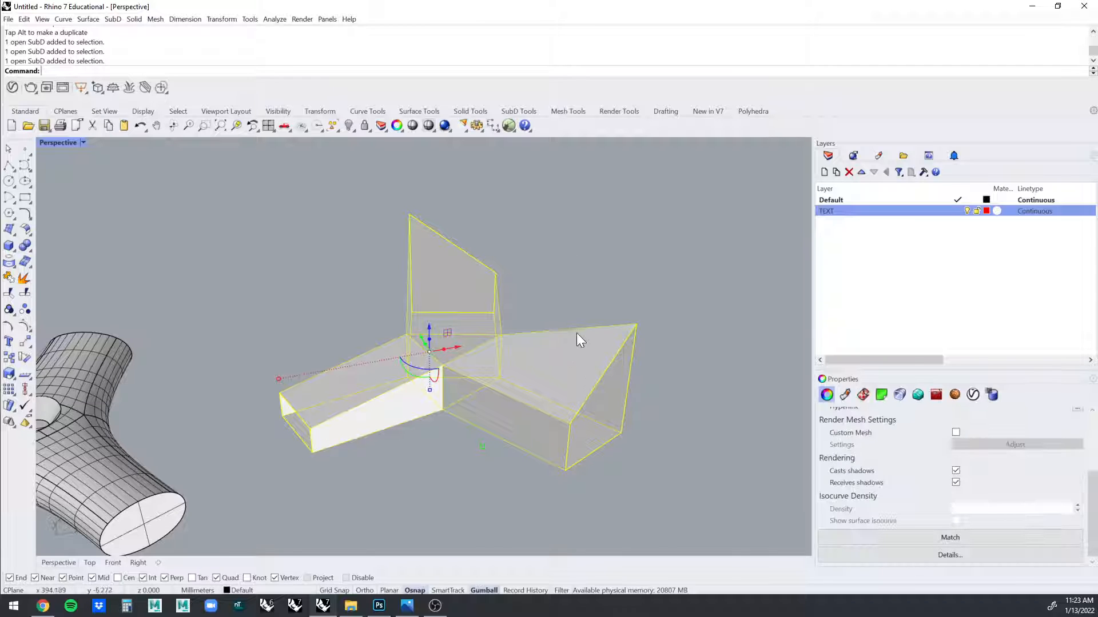
click(519, 115)
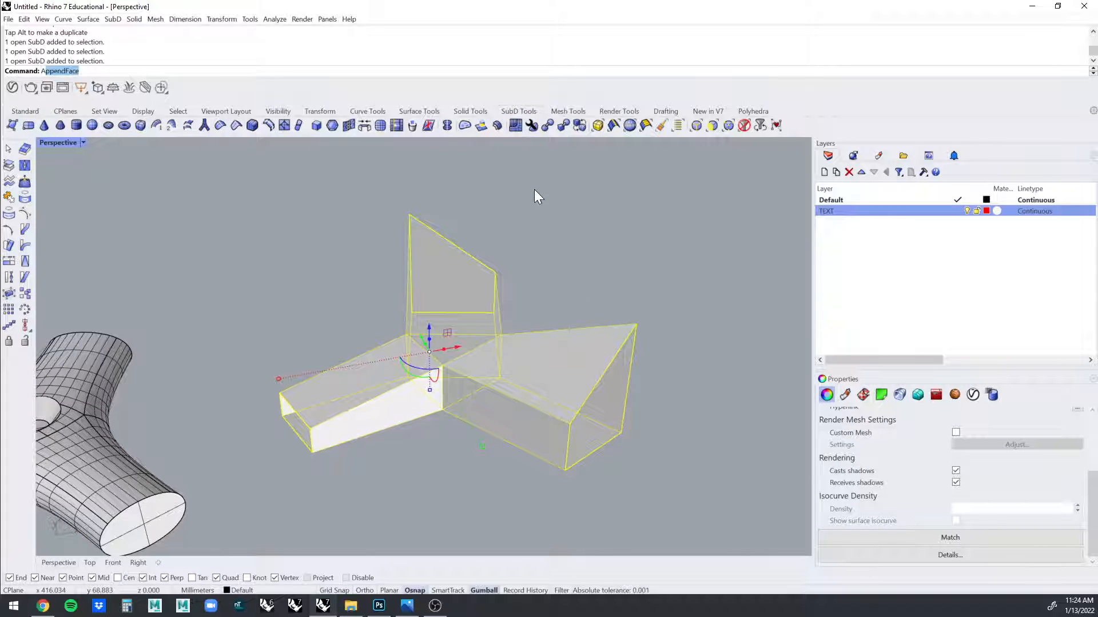
key(Return)
right_drag(532, 186, 528, 321)
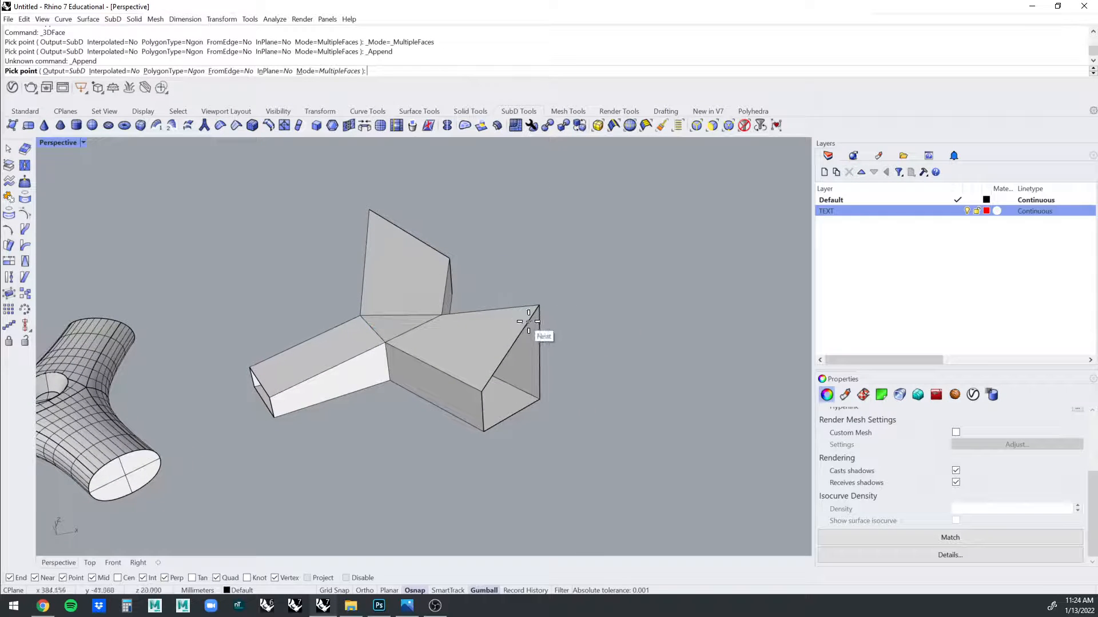
click(540, 306)
right_click(560, 327)
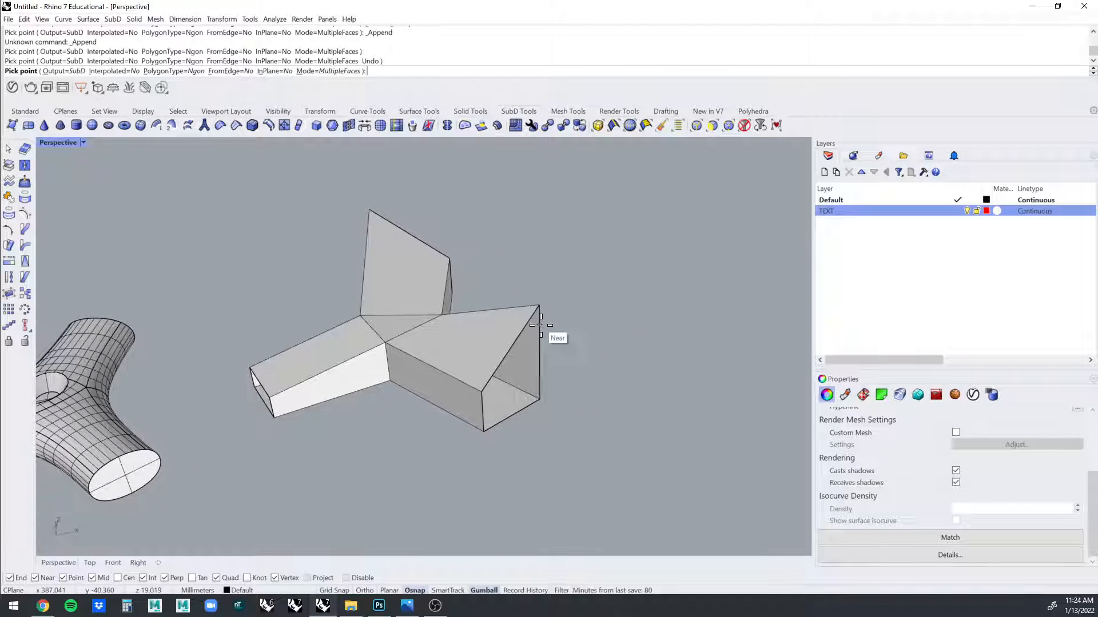
right_click(541, 309)
Append a four-sided SubD face to the reshaped junction with AppendFace, closing the arm end with the raised outer corner.
right_click(535, 305)
click(538, 306)
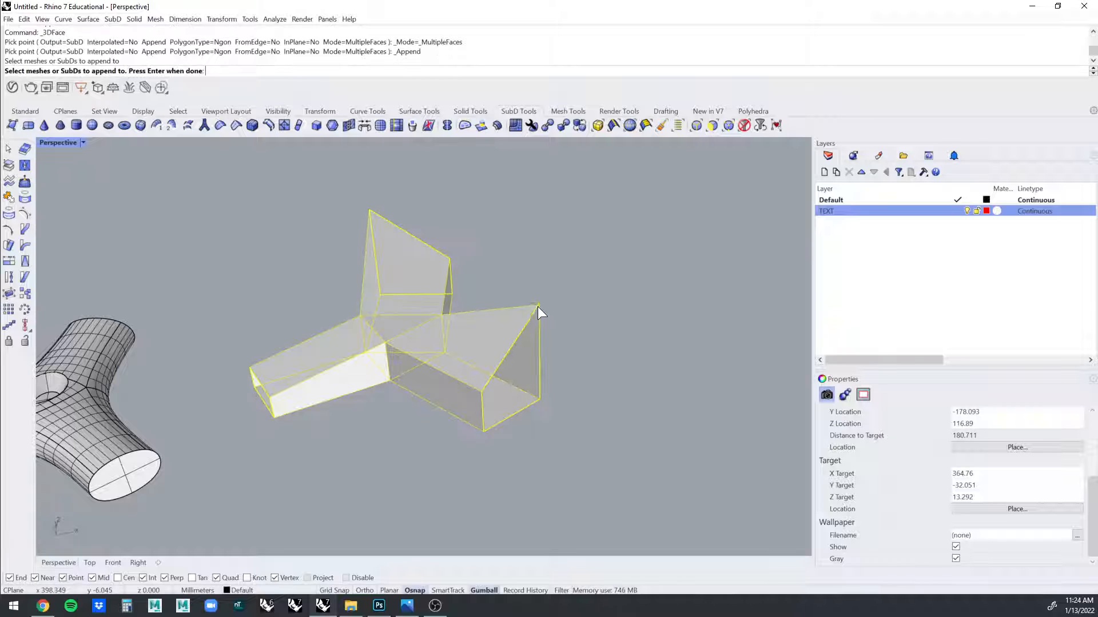
right_click(538, 307)
click(540, 307)
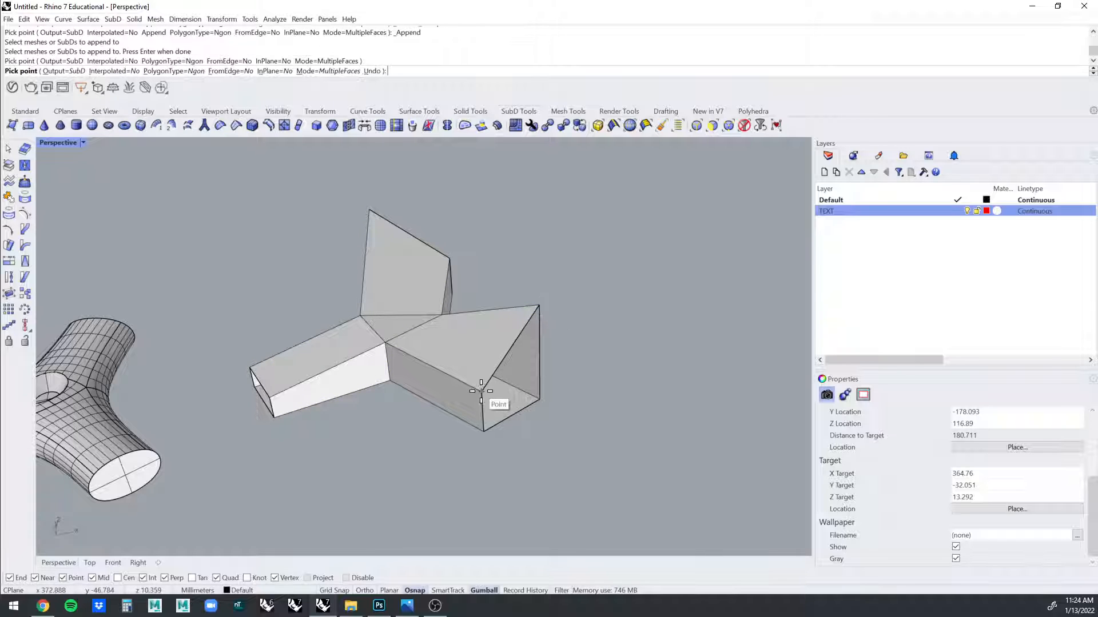
click(480, 391)
click(484, 431)
click(539, 399)
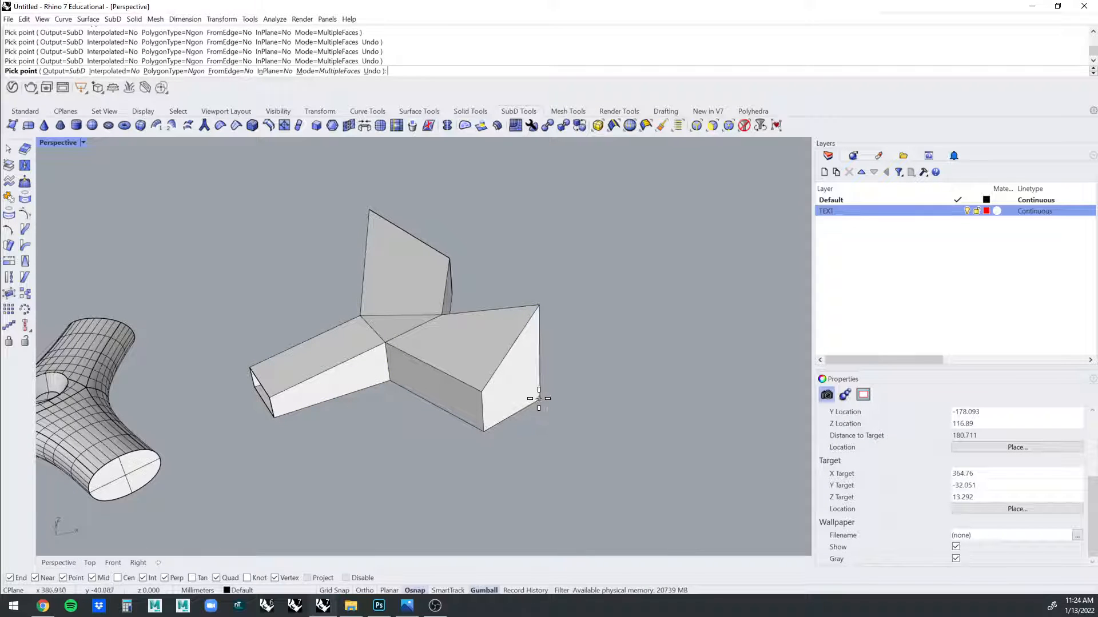
click(517, 417)
Append faces corner by corner across the other two open arm ends and finish the AppendFace command.
right_drag(245, 392, 315, 388)
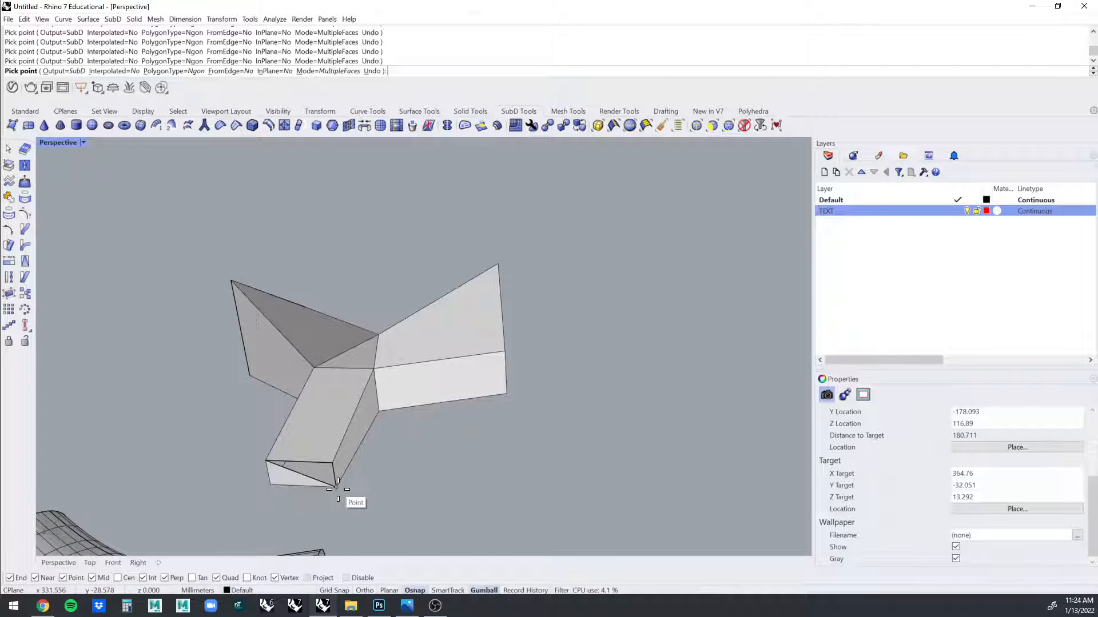
right_drag(335, 461, 388, 417)
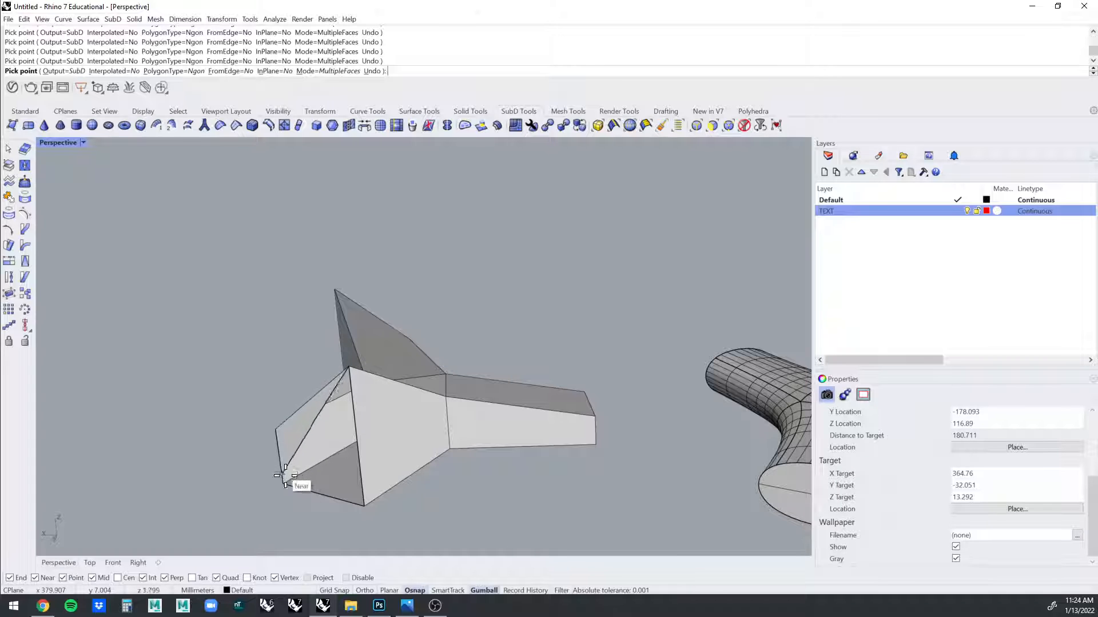
click(284, 484)
click(368, 509)
right_drag(368, 508, 606, 400)
right_click(422, 411)
Select the capped SubD junction and check its object type in the properties.
click(455, 406)
drag(1095, 483, 1092, 428)
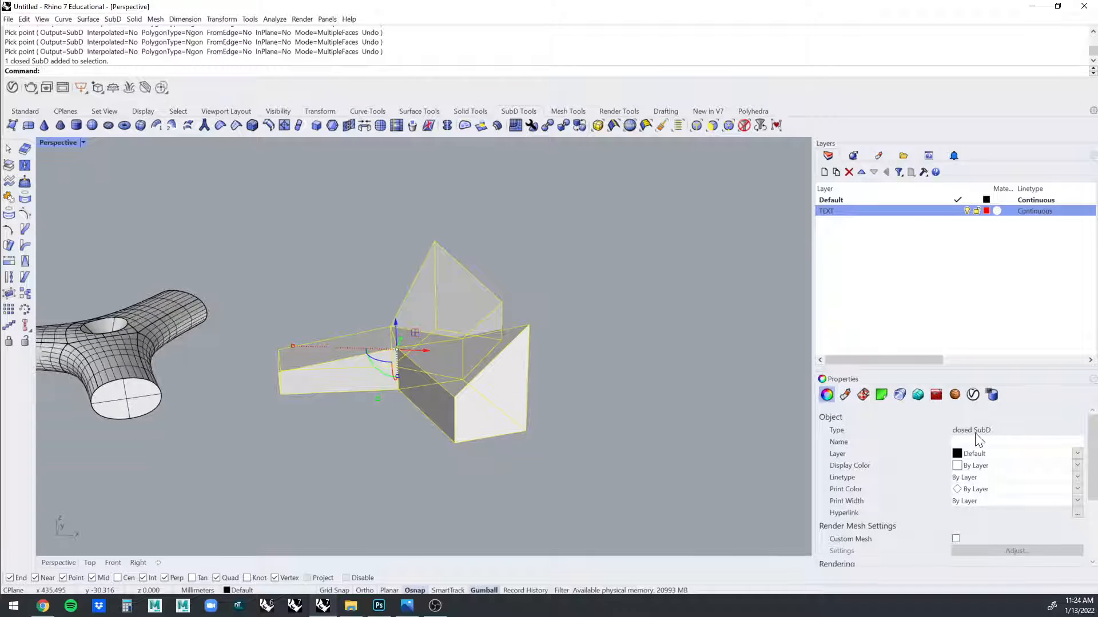
click(589, 412)
click(491, 385)
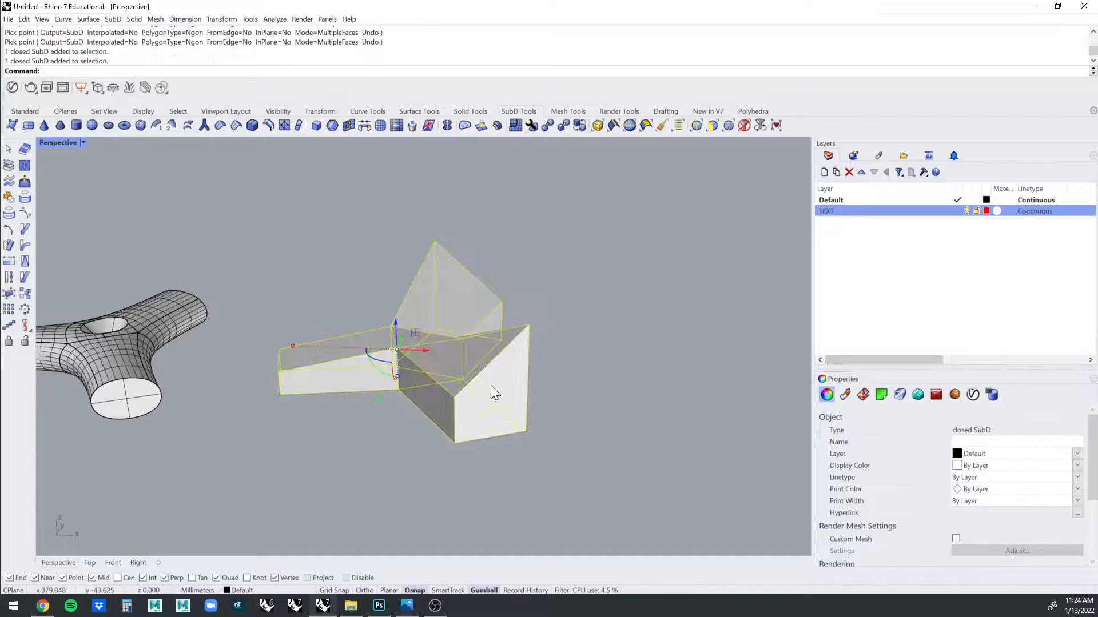
click(636, 243)
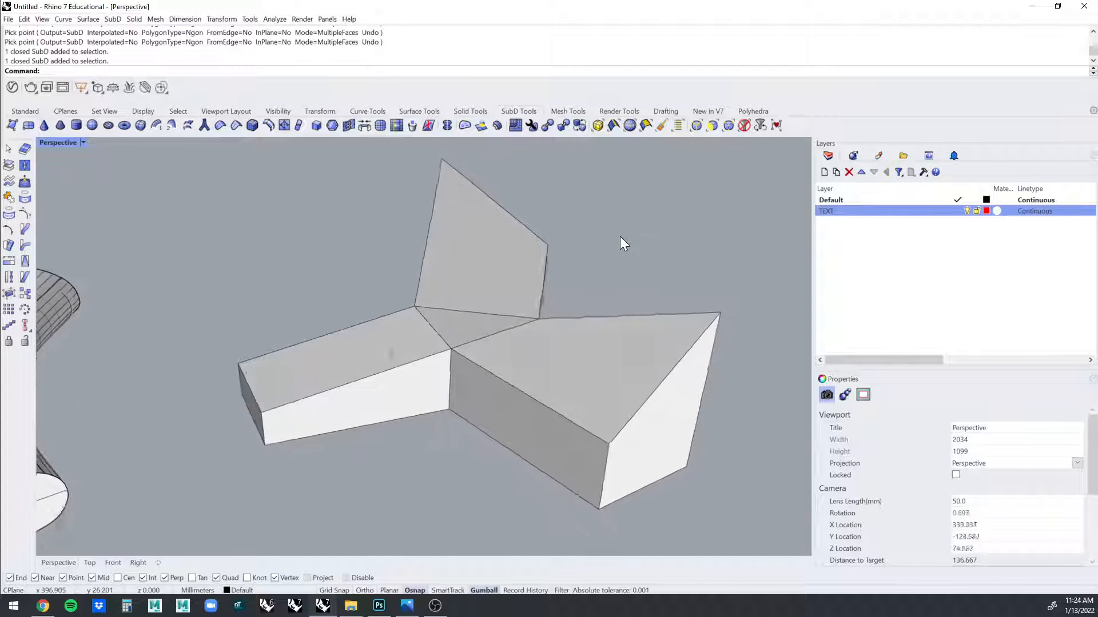
Convert the capped SubD junction to NURBS with ToNURBS, keeping the input, and move the NURBS copy beside the original.
click(503, 244)
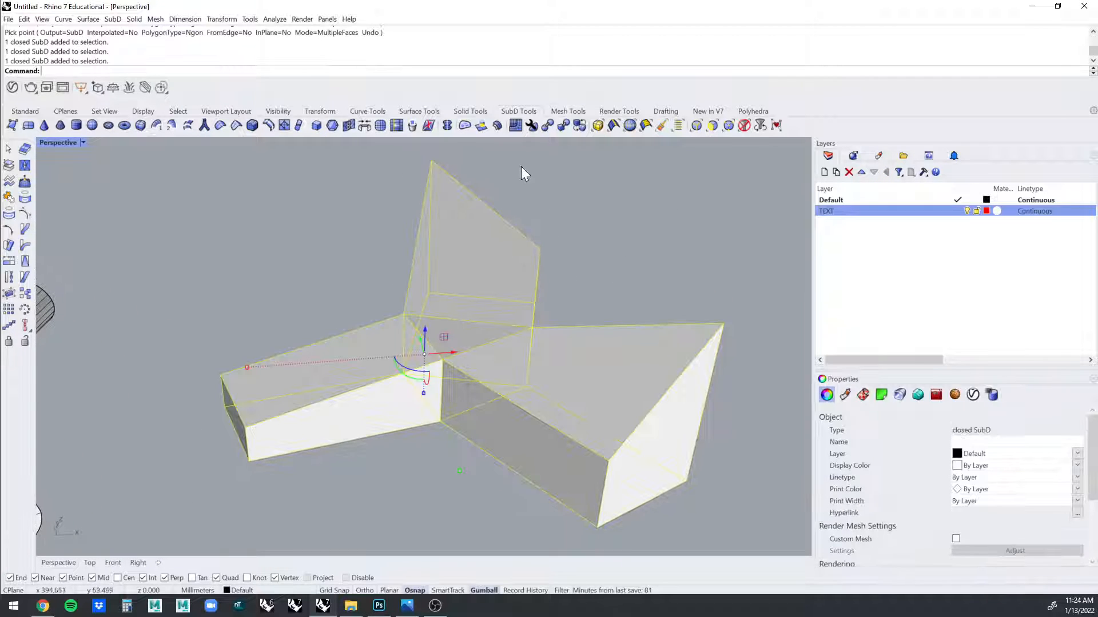
click(546, 127)
key(Return)
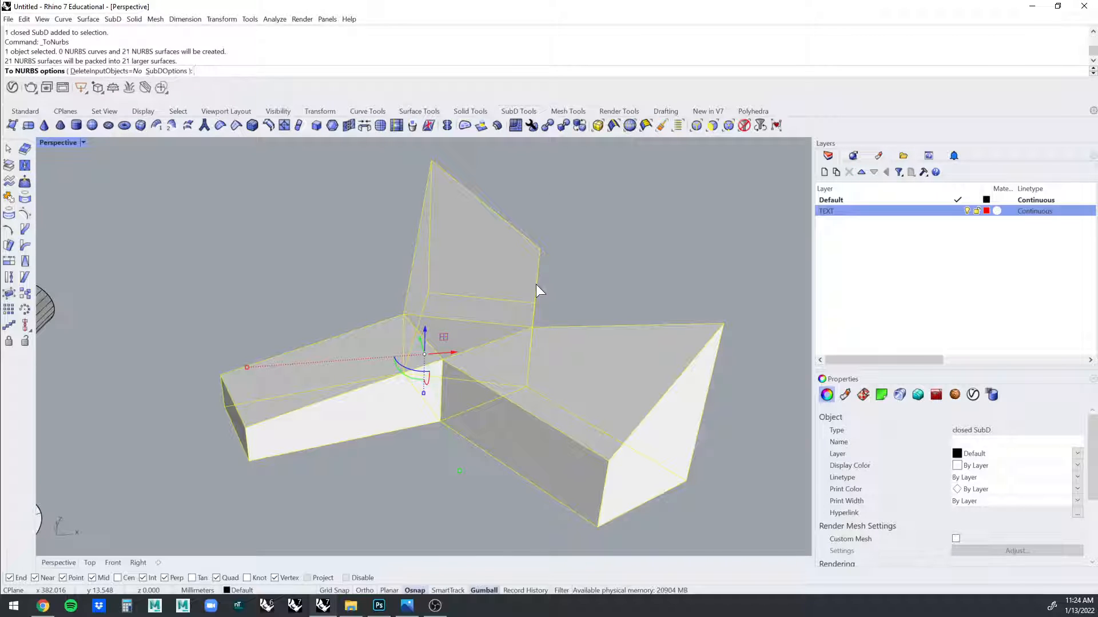
click(448, 396)
scroll(457, 395, down, 3)
right_drag(468, 396, 484, 337)
drag(482, 339, 680, 279)
Select the capped SubD junction and toggle the SubD display between flat and smooth, ending on smooth.
right_drag(680, 279, 429, 350)
click(429, 350)
key(Tab)
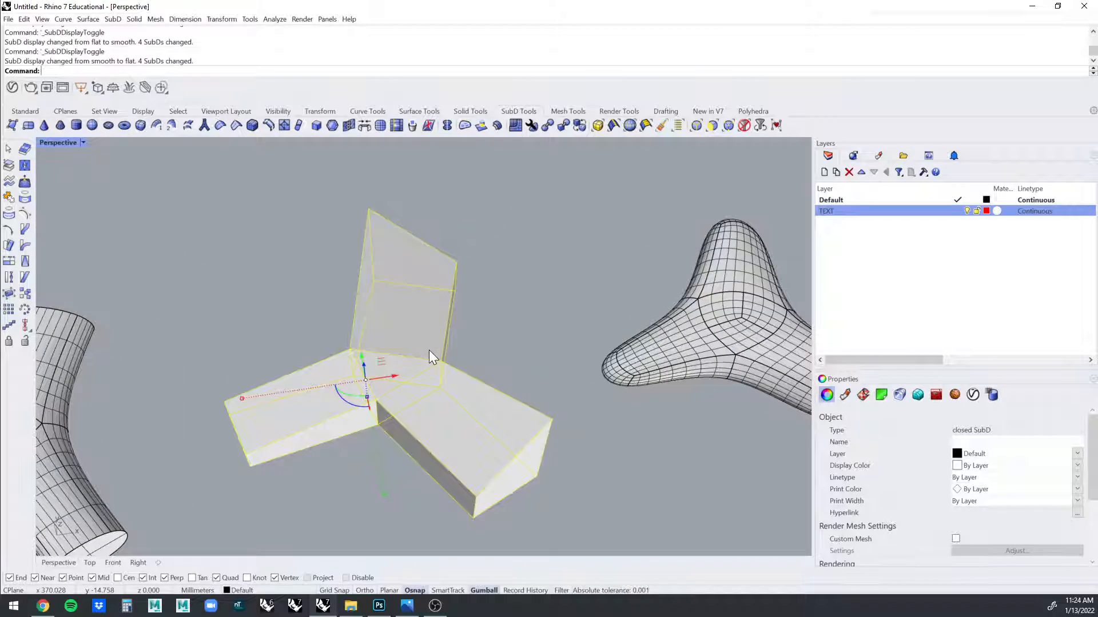
key(Tab)
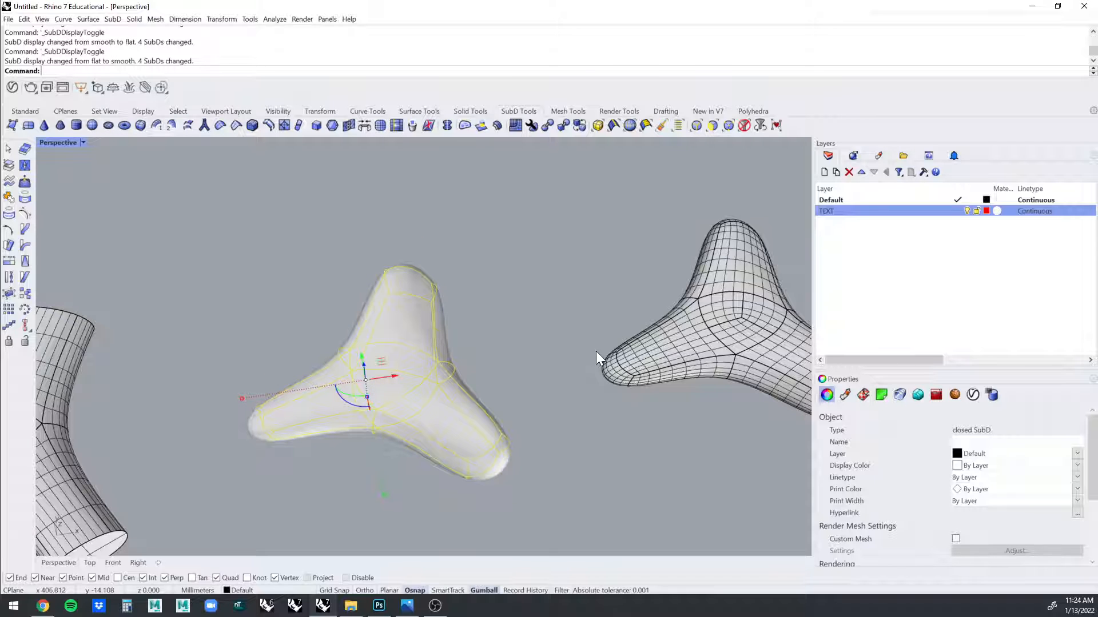
Switch the SubD display to flat and delete the NURBS copy of the capped junction.
key(Tab)
click(657, 343)
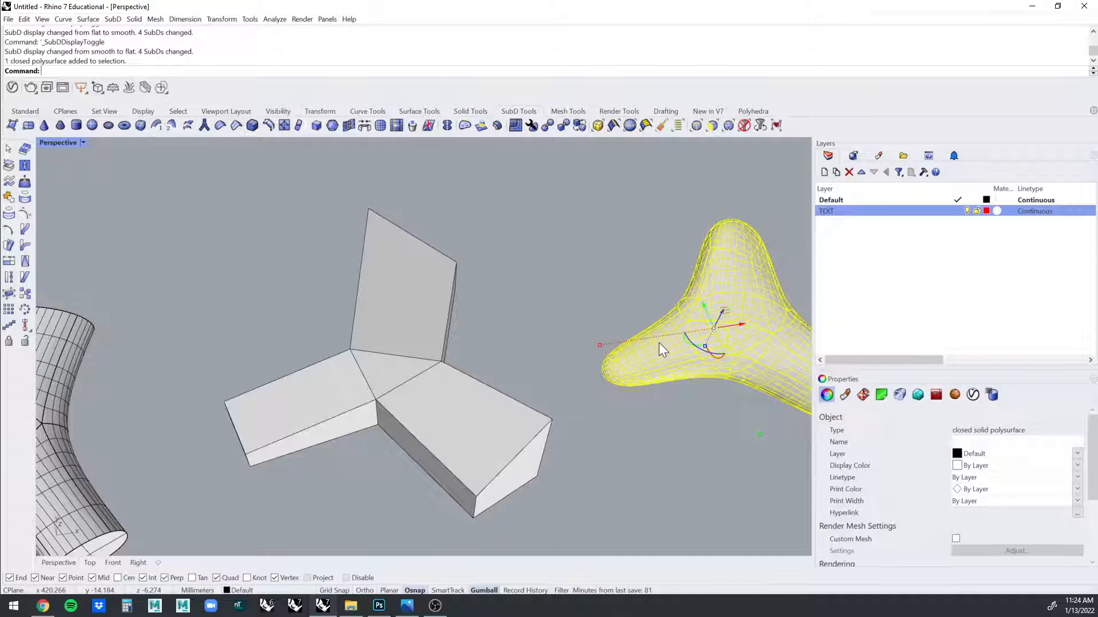
key(Delete)
Copy the "NURBS (SURFACE) GEOMETRY" label and place the copy beneath the smooth NURBS junction with the Boolean hole.
click(452, 394)
scroll(563, 329, down, 5)
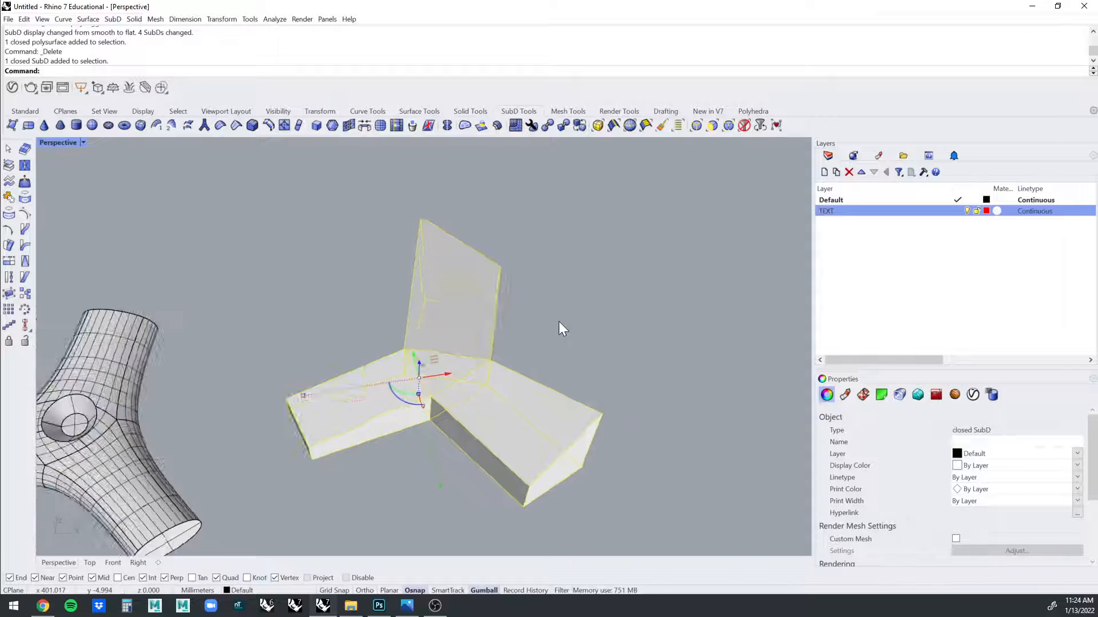
right_drag(559, 322, 195, 414)
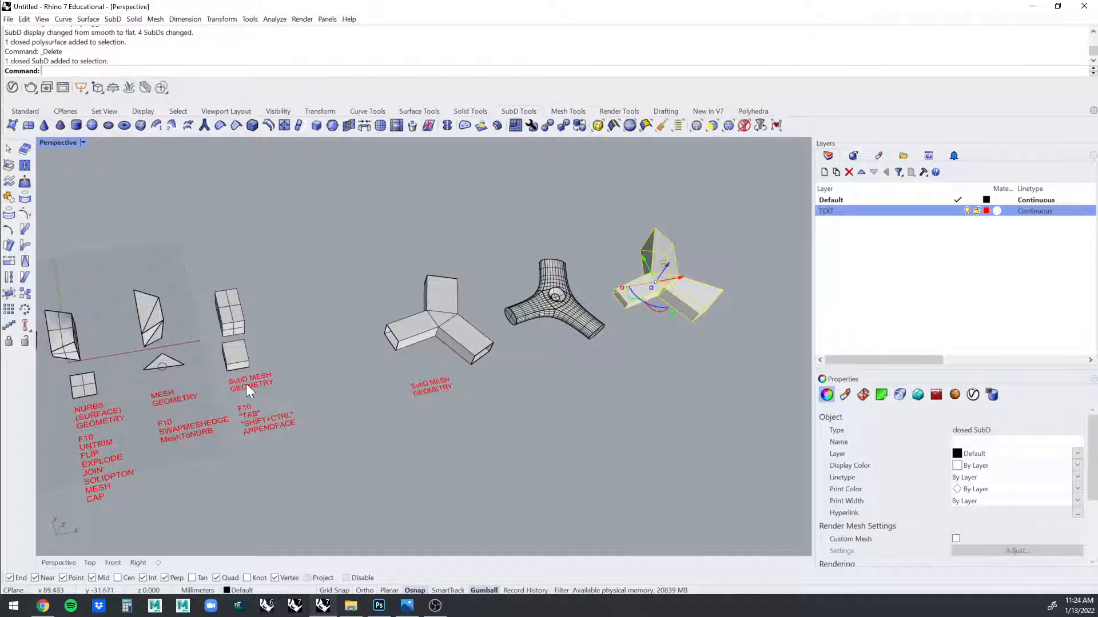
click(92, 410)
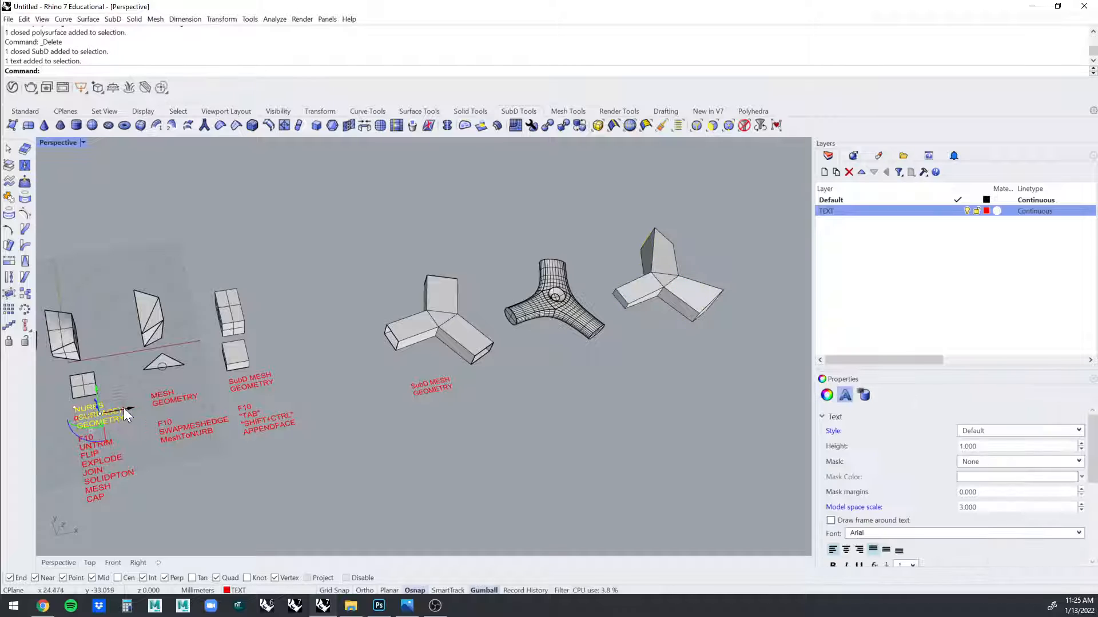
drag(124, 408, 561, 345)
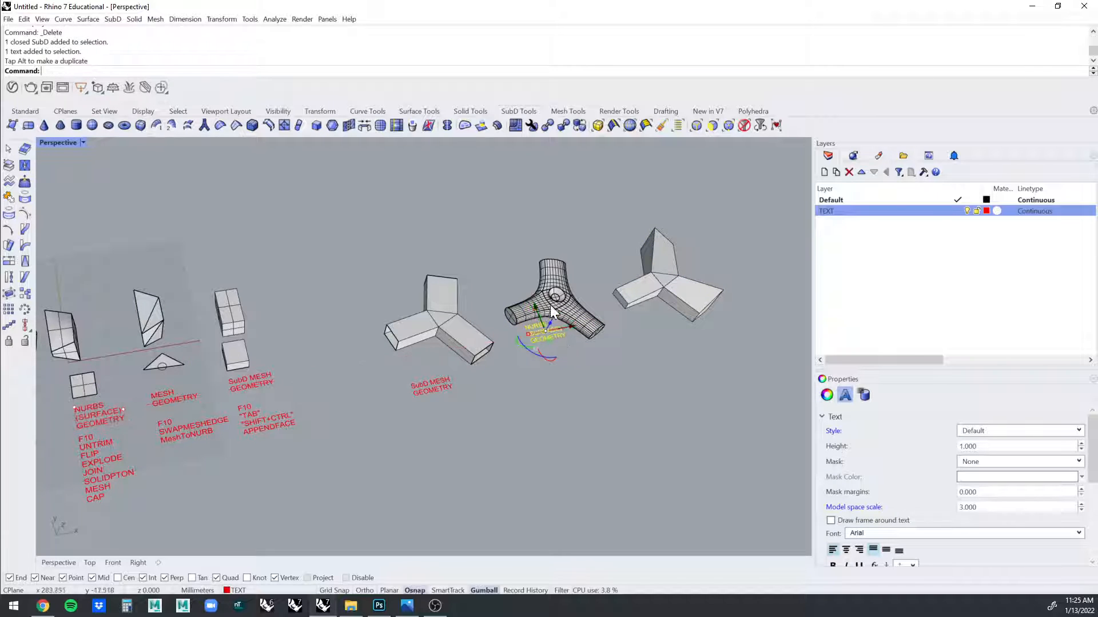
drag(532, 308, 553, 334)
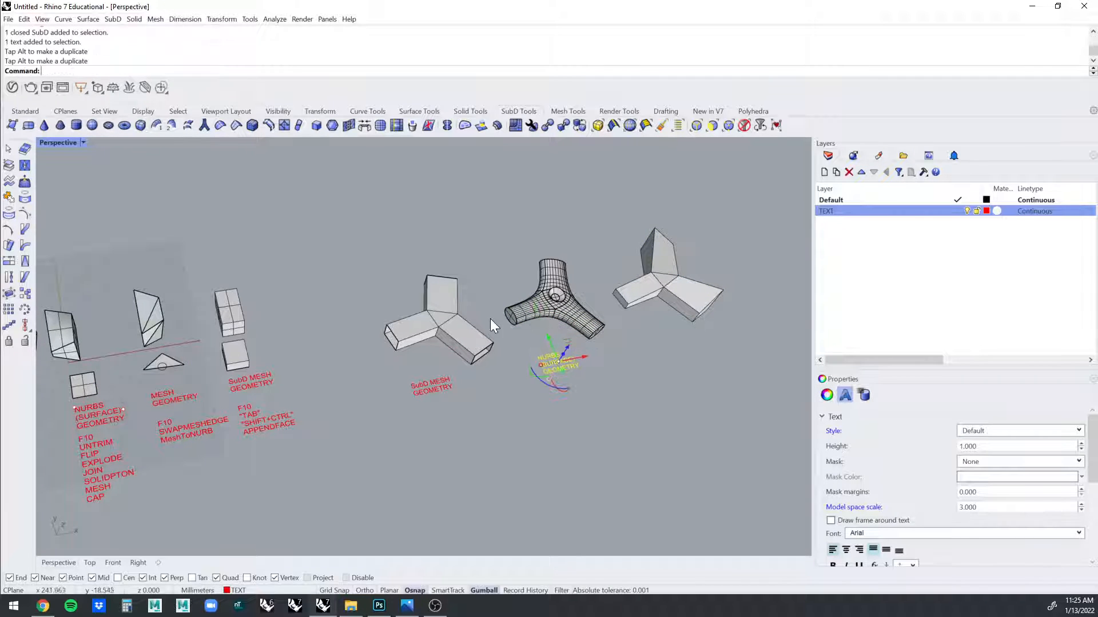
Select the open SubD, the NURBS junction and the capped SubD one after another and compare their object types.
click(455, 324)
click(589, 318)
scroll(589, 318, up, 5)
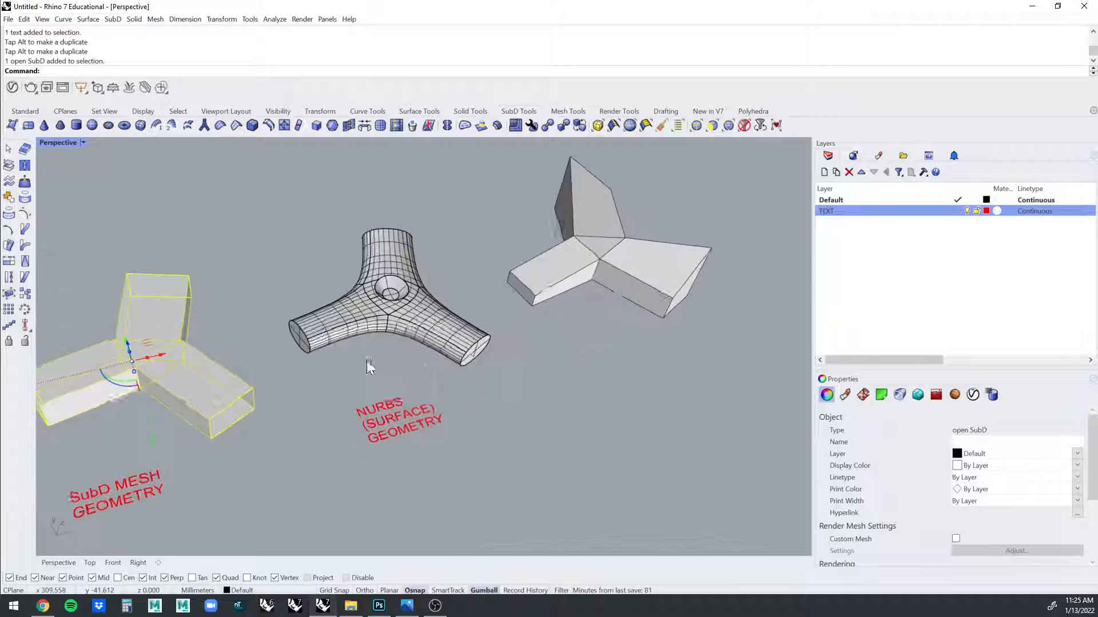
click(625, 318)
click(638, 269)
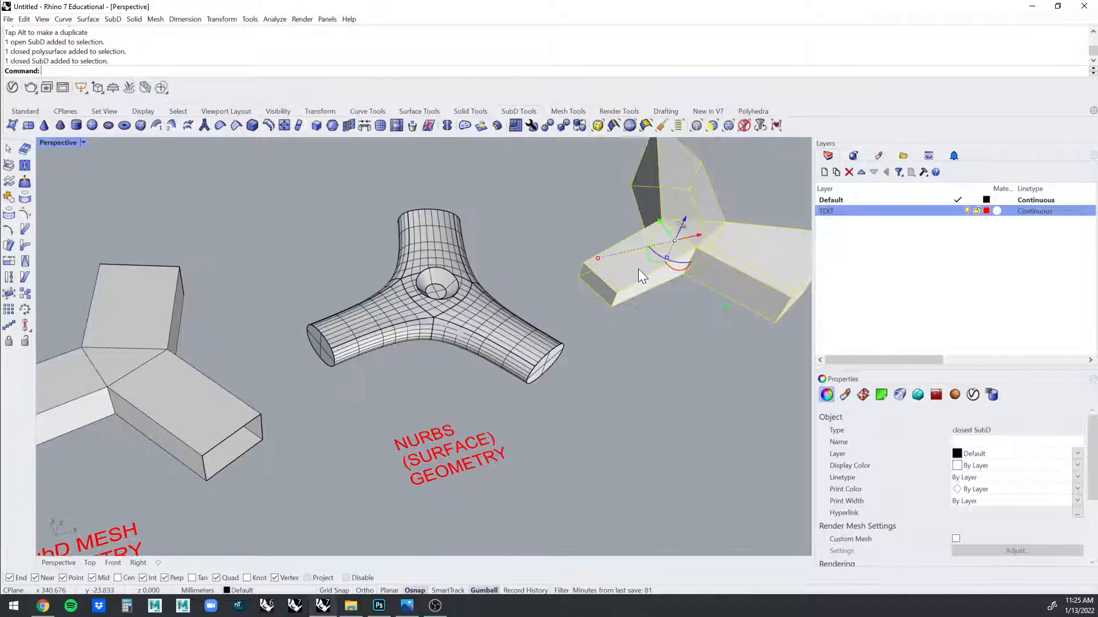
shift+right_drag(638, 269, 568, 285)
scroll(465, 313, up, 2)
drag(468, 311, 479, 309)
click(582, 266)
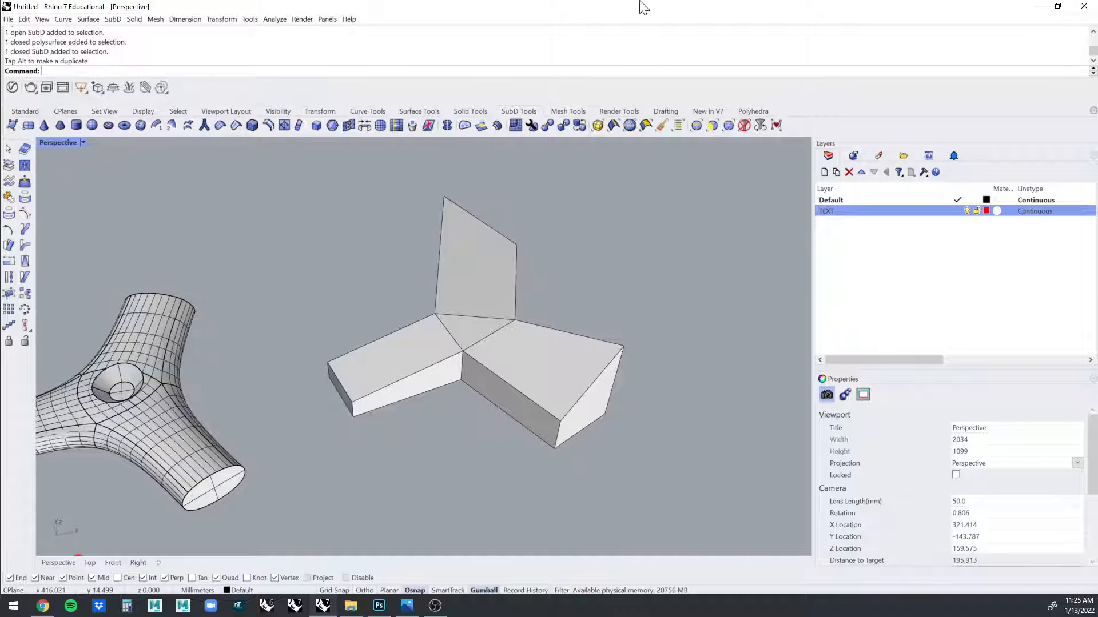
right_drag(502, 468, 567, 358)
click(568, 358)
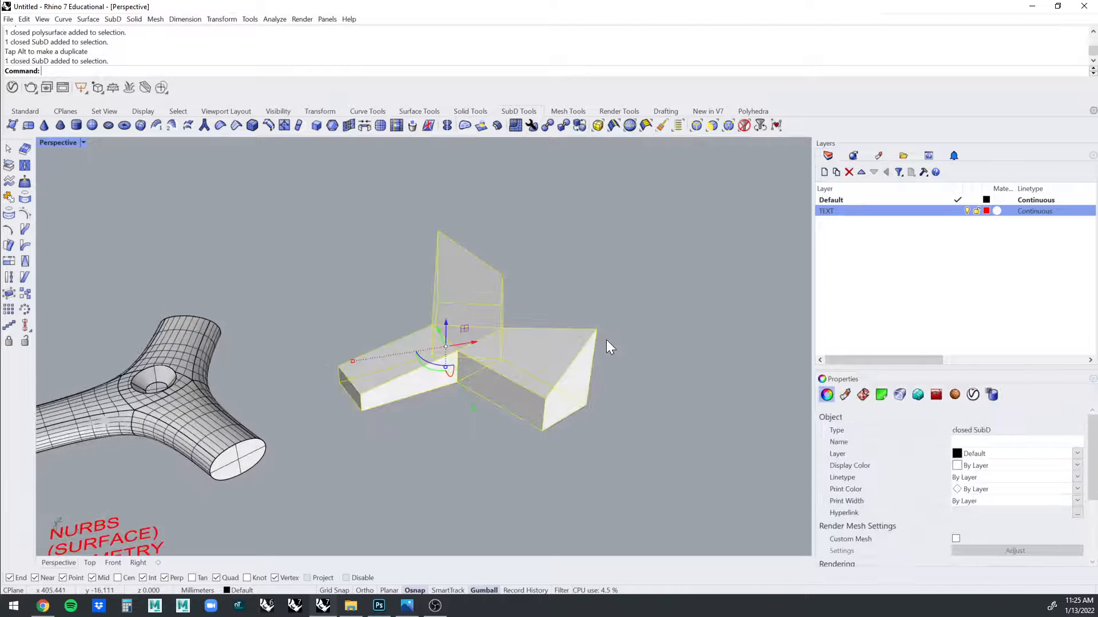
click(627, 301)
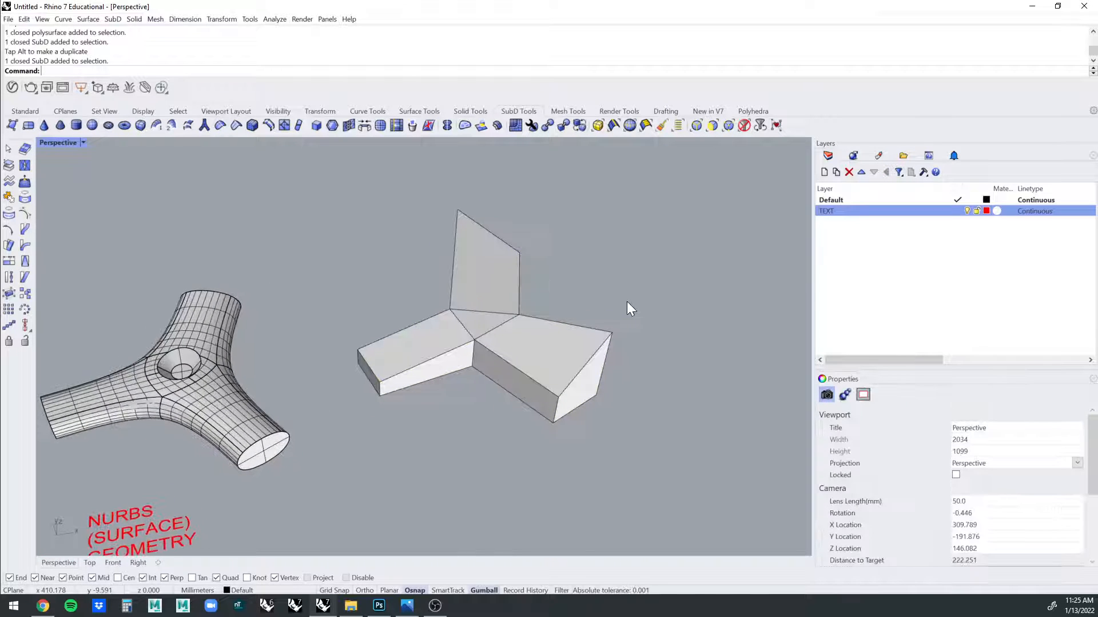
Extract a mesh from the capped SubD junction with ExtractControlPolygon, delete the source SubD and select the mesh.
click(494, 331)
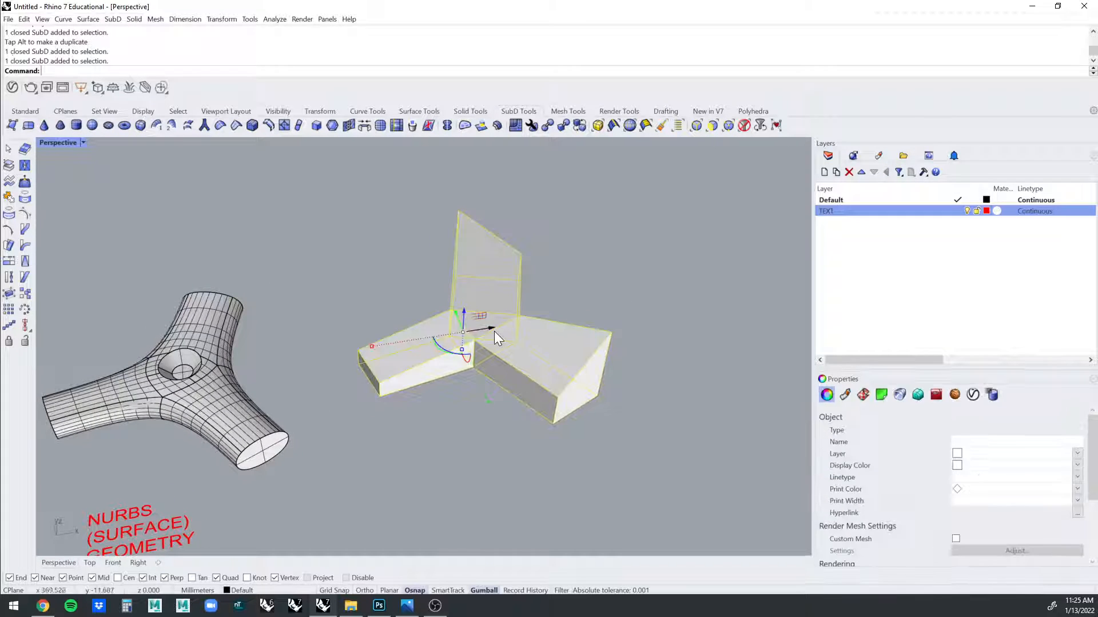
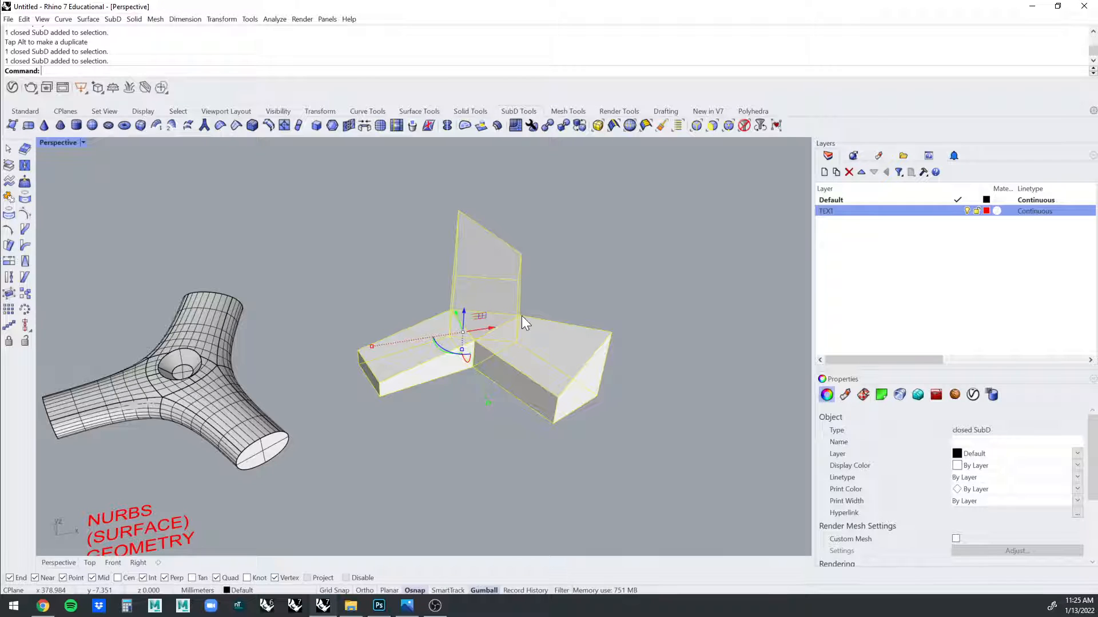
text(ractCo)
key(Return)
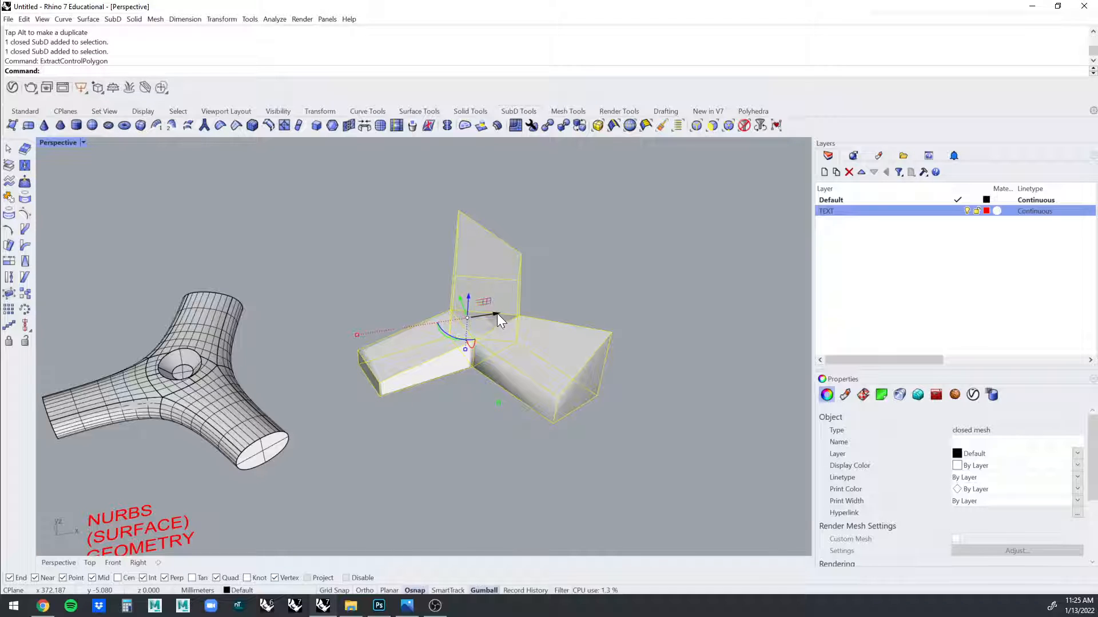
click(531, 294)
click(504, 324)
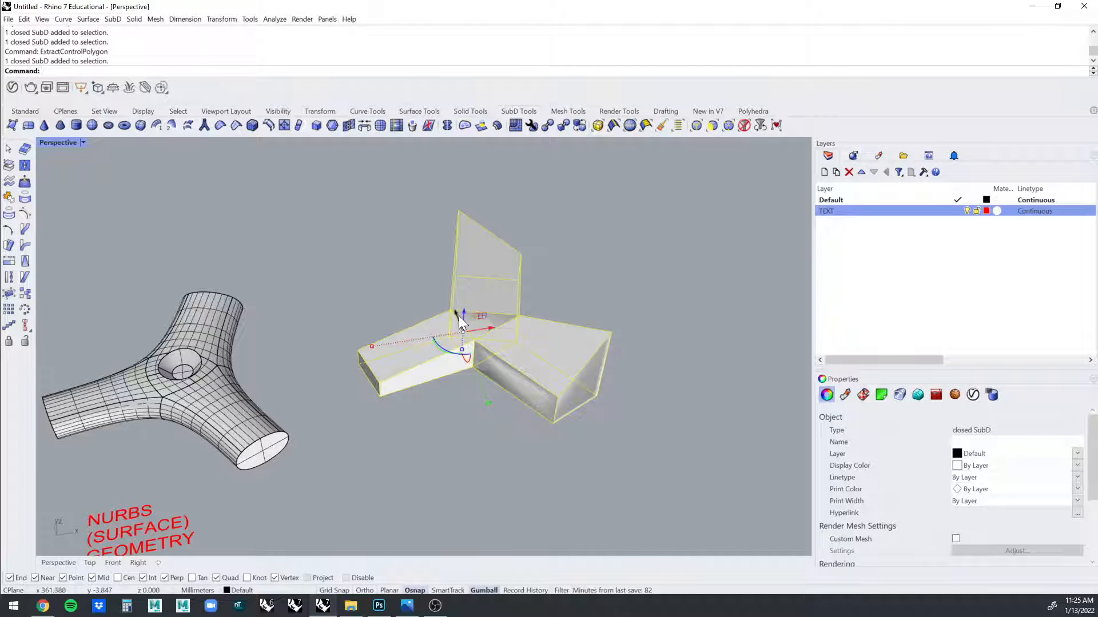
key(Delete)
click(504, 320)
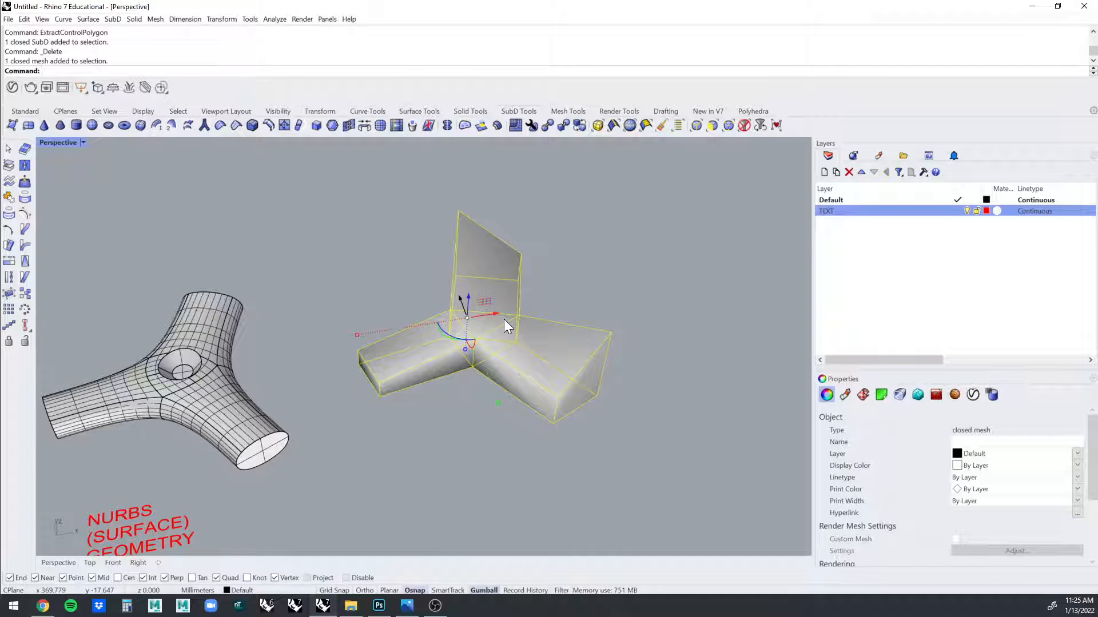
right_drag(503, 319, 604, 349)
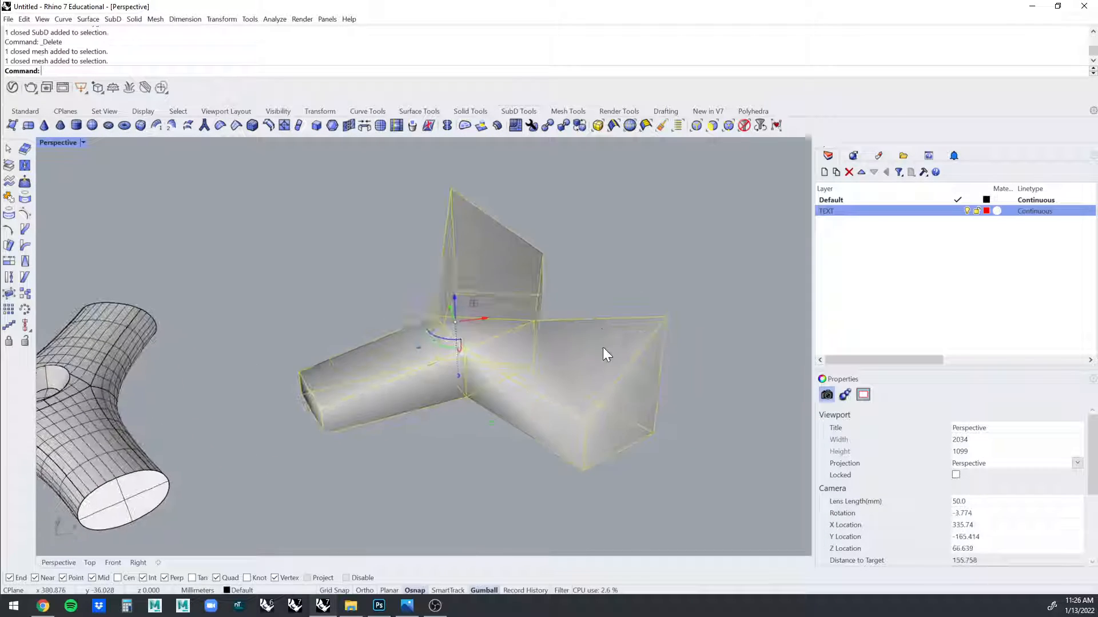
Add the line EXTRACTCONTROLPOLYGON beneath APPENDFACE in the command notes under the SubD MESH GEOMETRY label.
scroll(620, 309, down, 5)
click(544, 396)
right_drag(544, 397, 398, 404)
scroll(397, 404, up, 5)
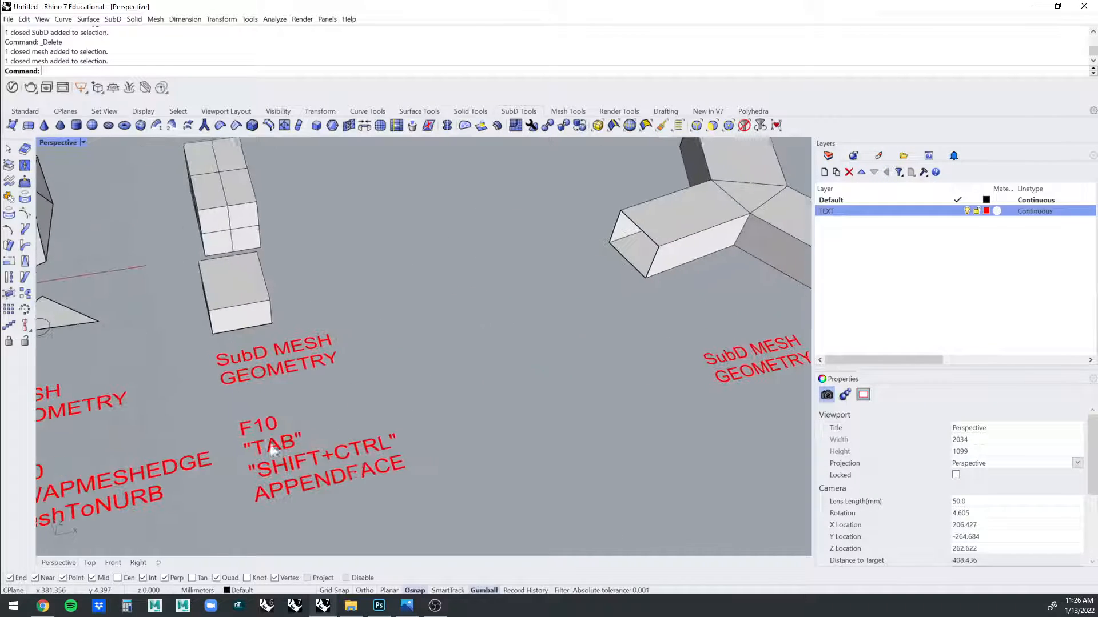
click(347, 467)
right_drag(347, 466, 436, 429)
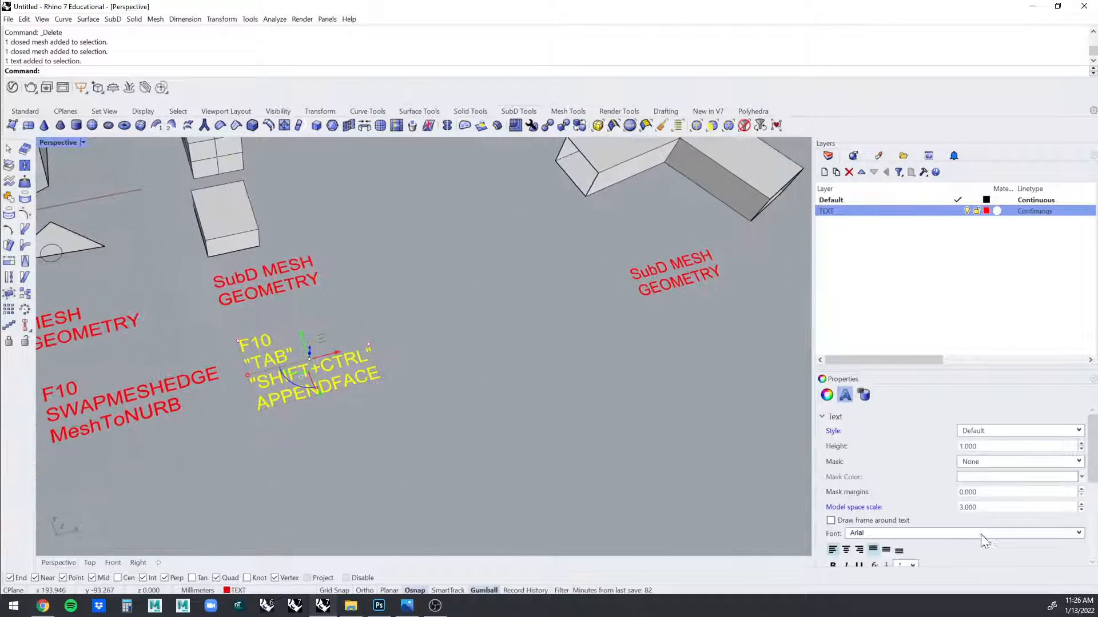
scroll(1067, 469, down, 5)
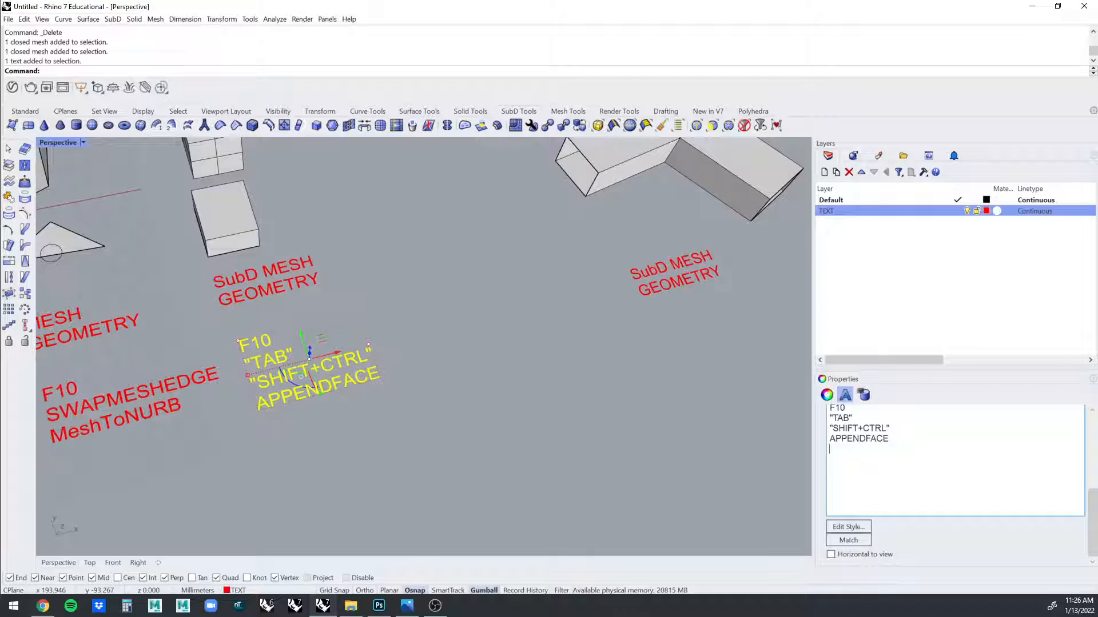
text(RACTCONTROLPOLYGON)
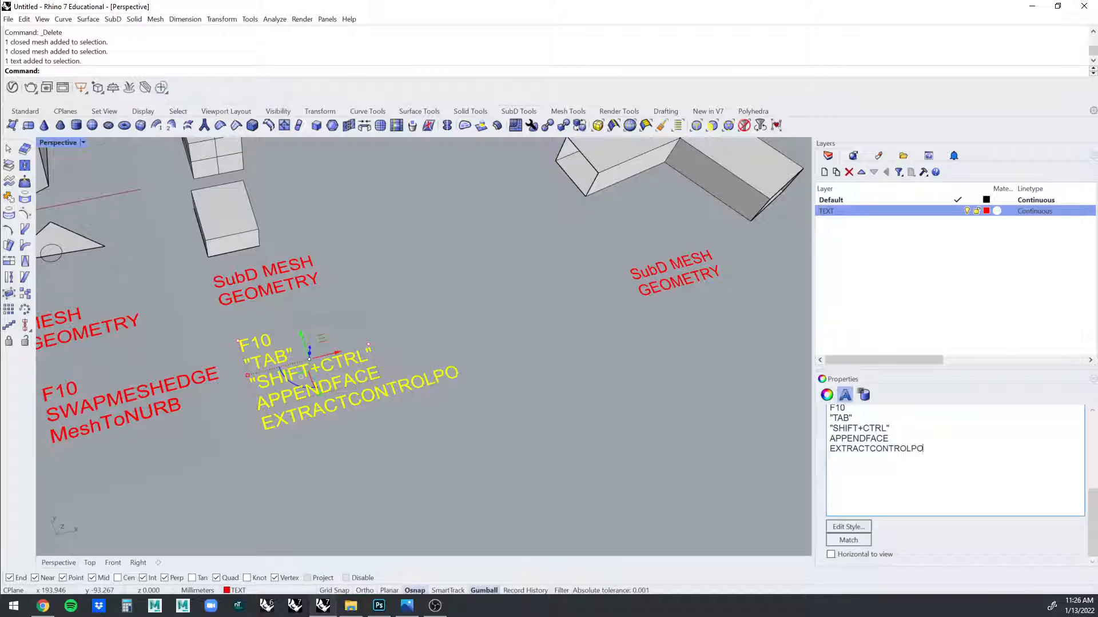
click(440, 504)
click(433, 370)
scroll(480, 425, up, 3)
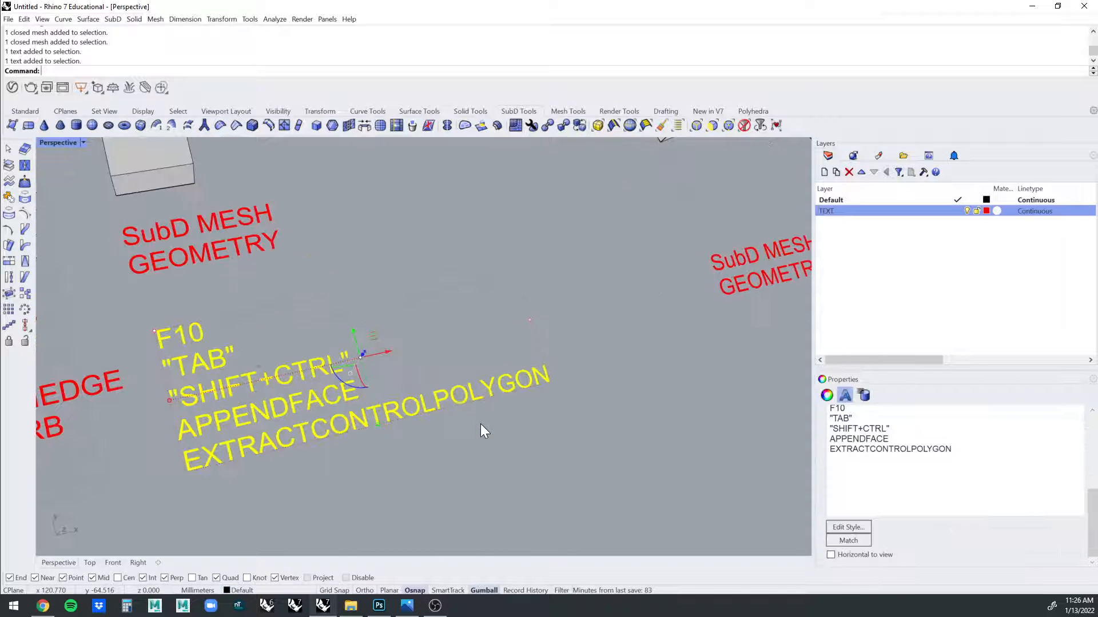
Clear the selection and toggle the SubD display to smooth and back to flat with the extracted mesh in view.
scroll(480, 424, down, 6)
scroll(648, 243, up, 5)
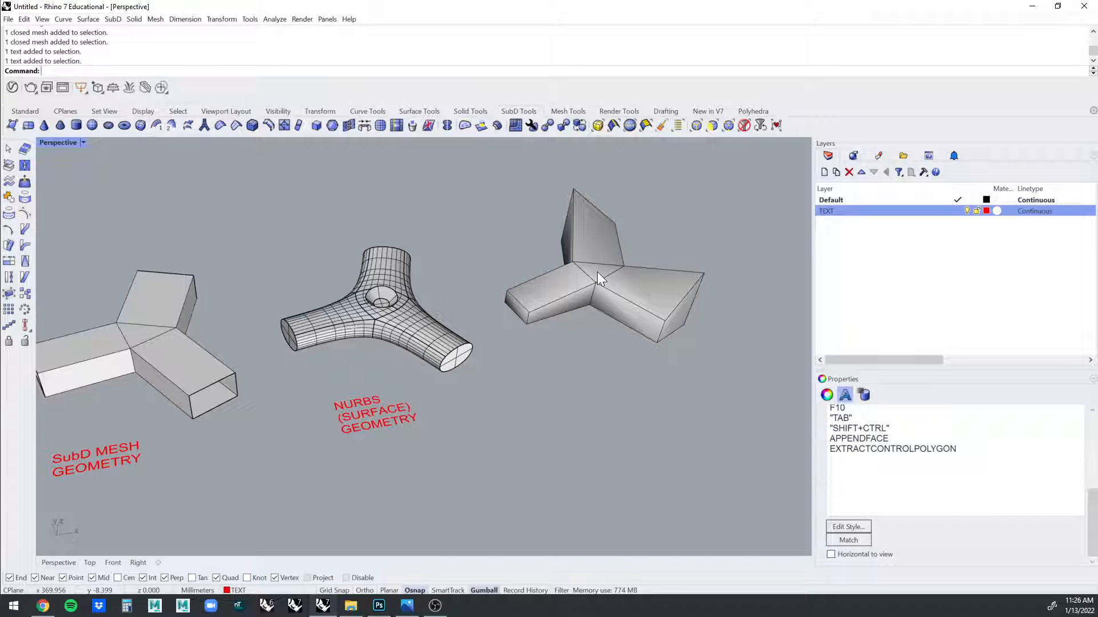
shift+right_drag(597, 272, 645, 277)
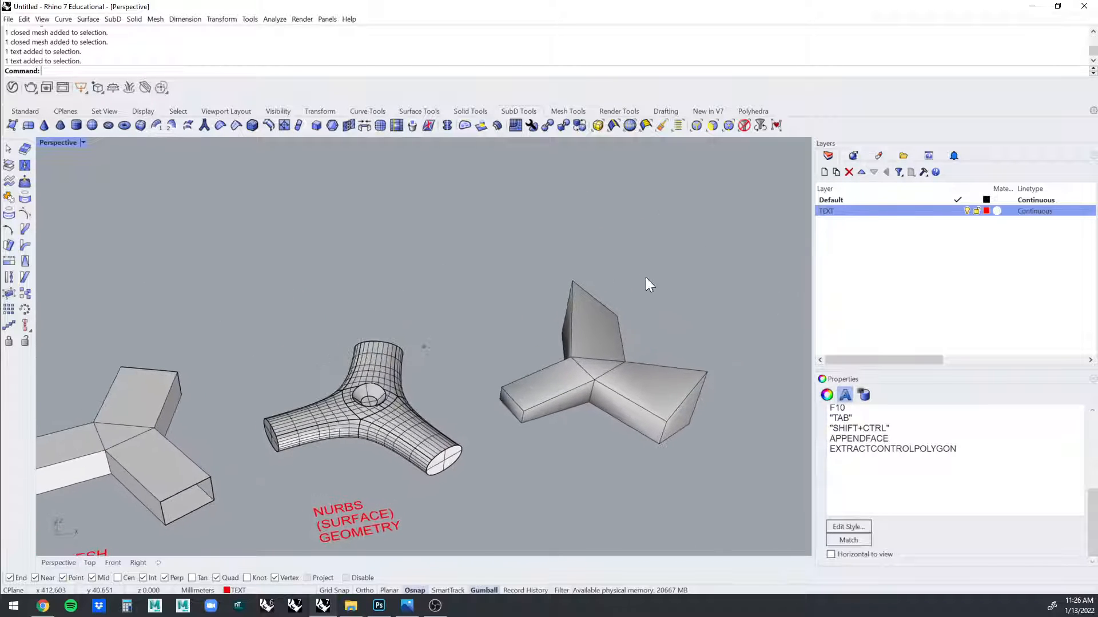
key(Escape)
key(Tab)
key(Tab)
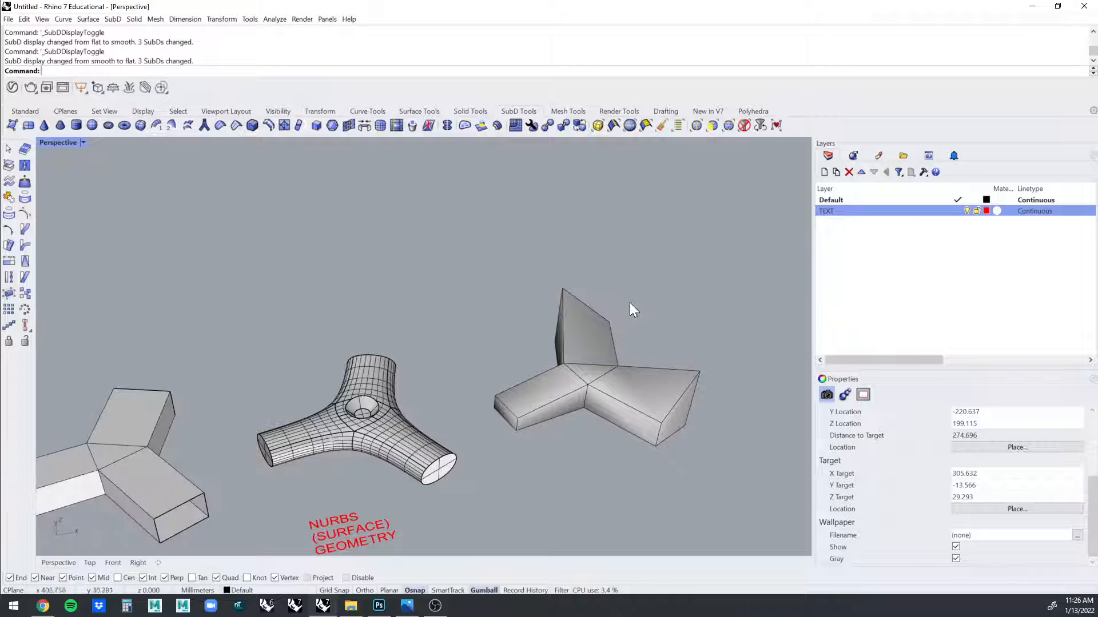
Examine the extracted mesh junction from several angles and review the command notes beside the SubD examples.
click(615, 365)
scroll(771, 327, up, 5)
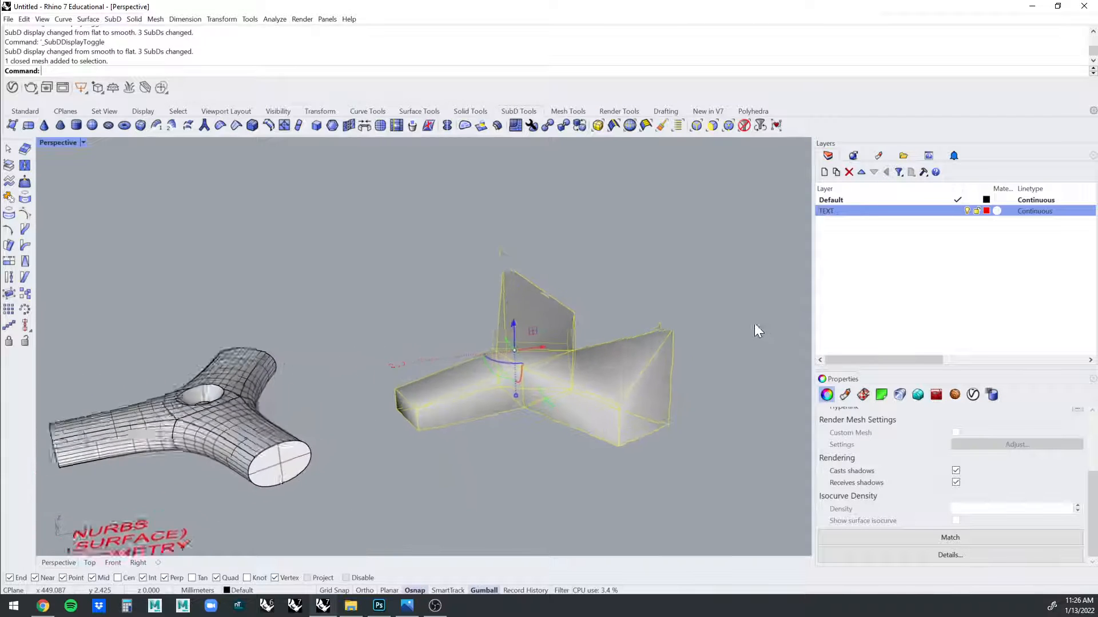
click(686, 267)
right_drag(629, 325, 327, 435)
click(618, 356)
key(Escape)
click(542, 361)
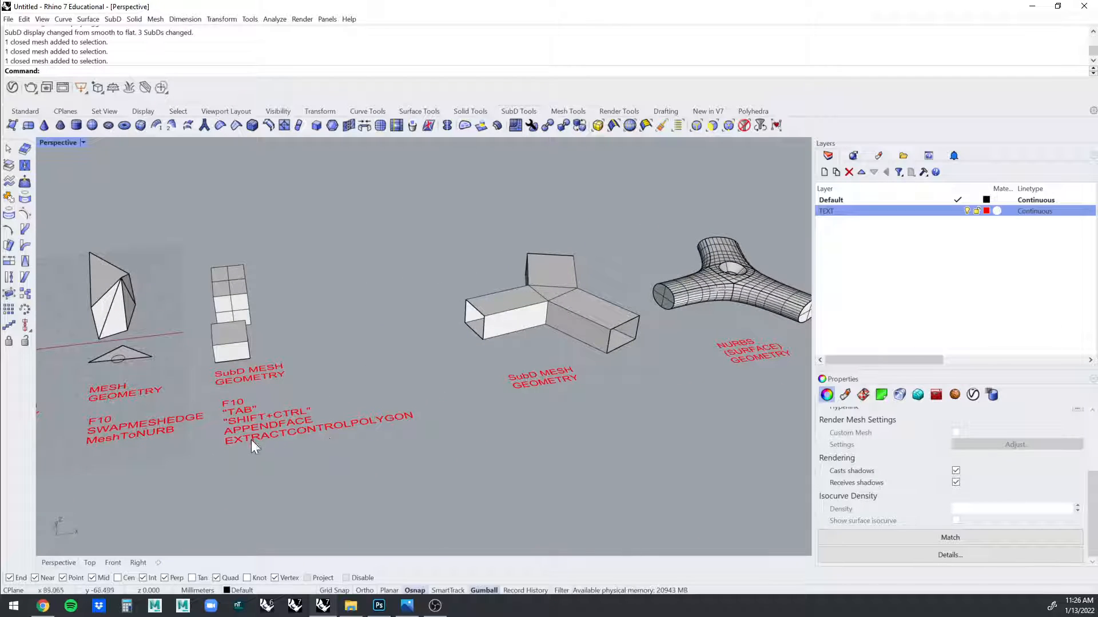
right_drag(250, 448, 594, 280)
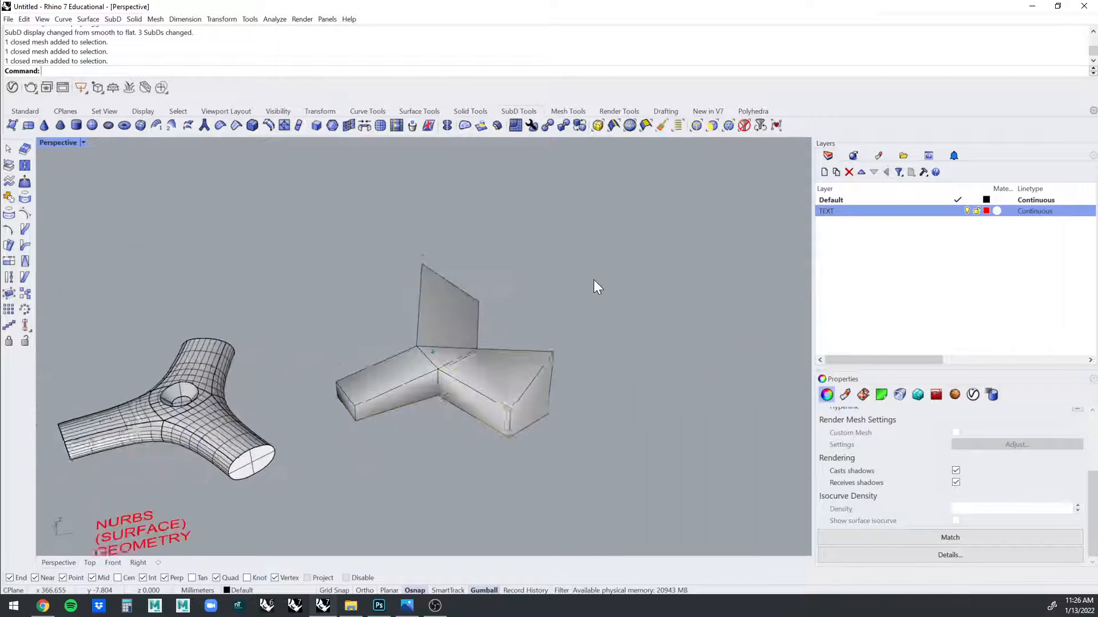
scroll(596, 277, up, 2)
key(Escape)
click(528, 380)
right_drag(527, 379, 570, 266)
click(616, 292)
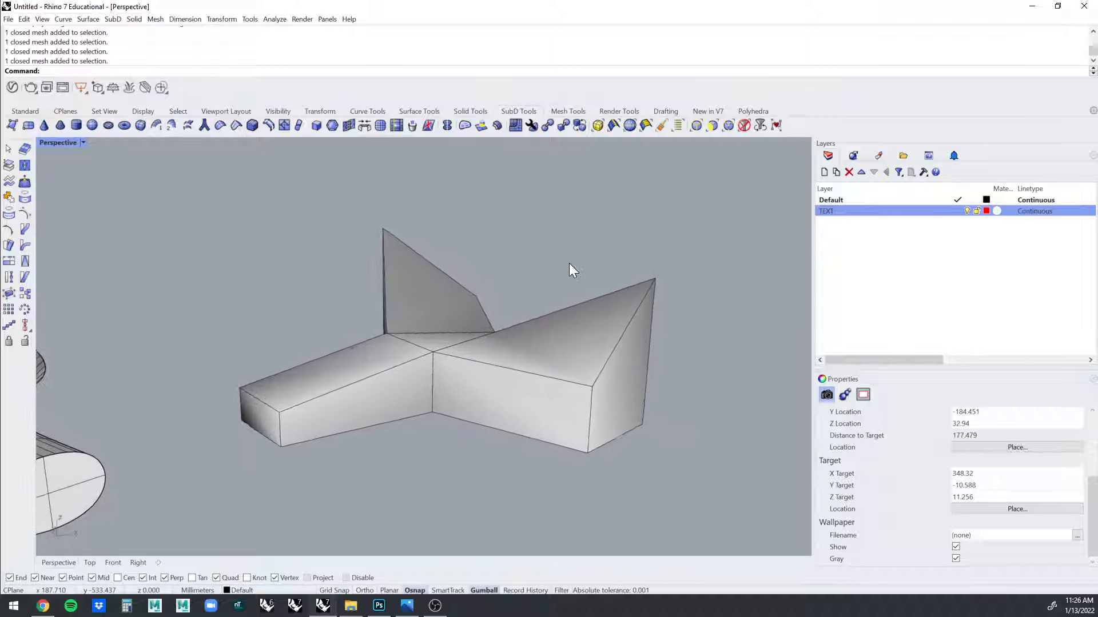
Triangulate the extracted mesh junction with TriangulateMesh.
click(554, 343)
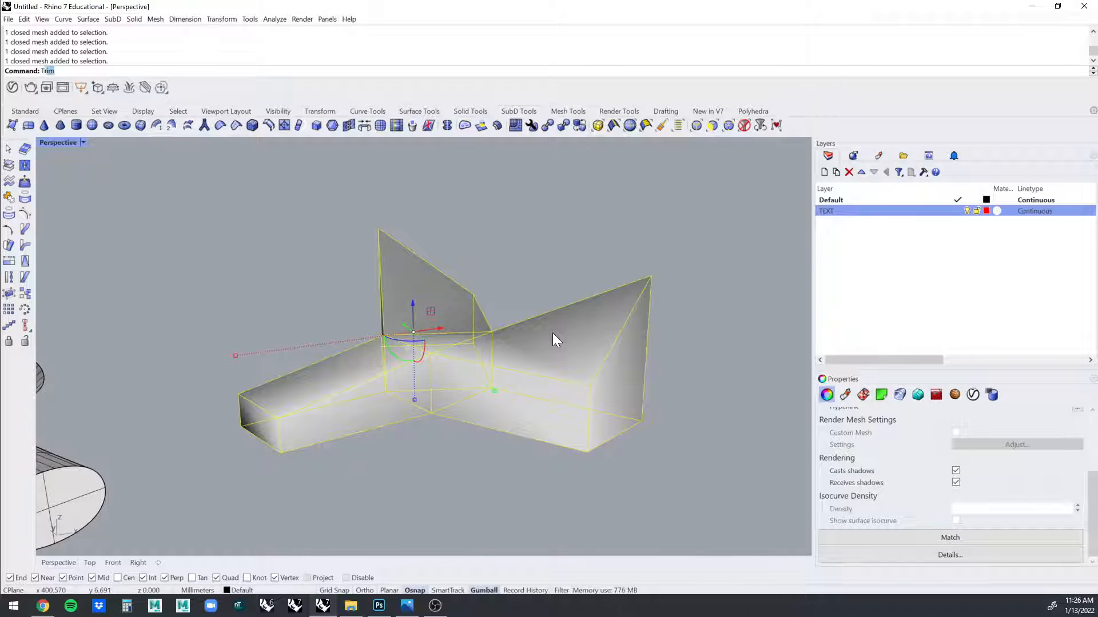
text(riangulateMesh)
key(Return)
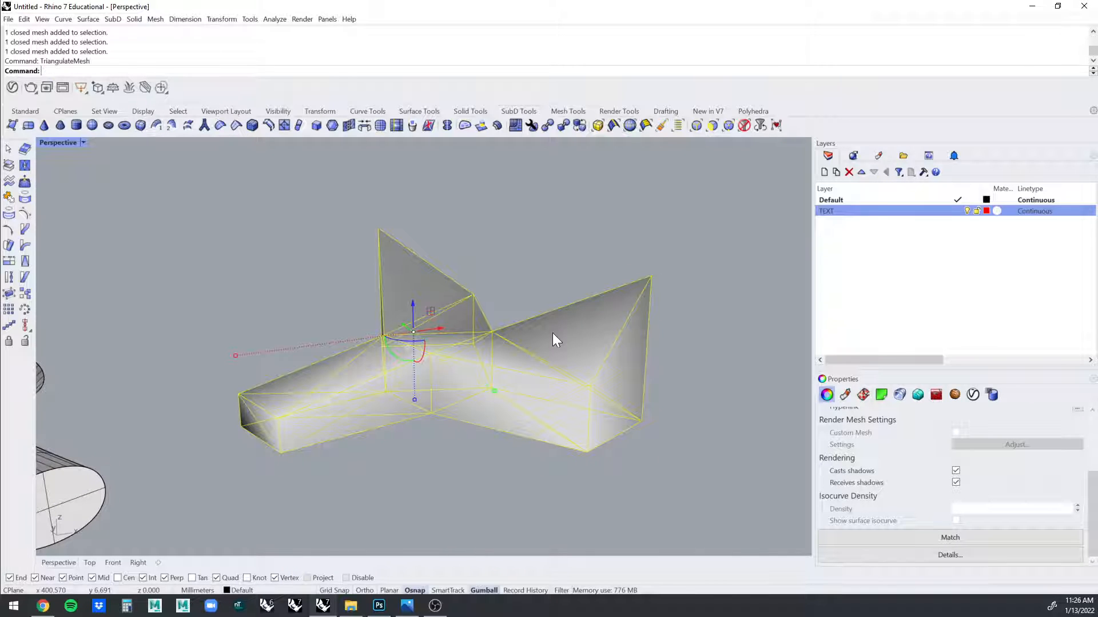
Try raising the diagonal mesh edge on the upright arm, select an edge on another arm, and undo the move.
right_drag(575, 232, 442, 331)
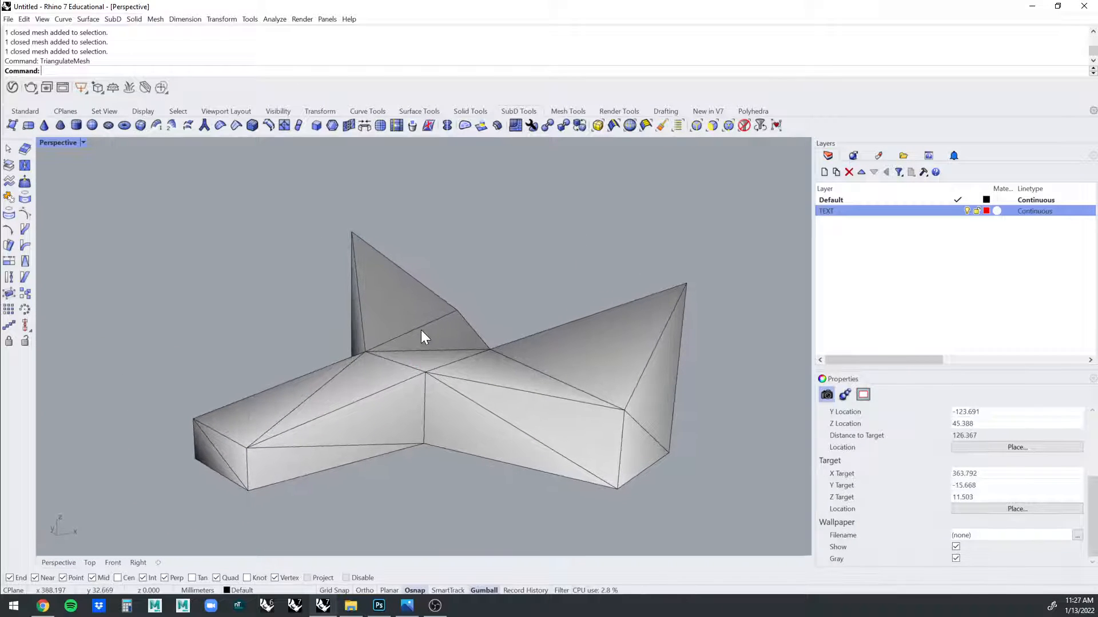
ctrl+shift+click(421, 327)
mouse_move(416, 305)
mouse_down()
mouse_move(421, 269)
mouse_move(429, 296)
mouse_up()
ctrl+shift+click(523, 365)
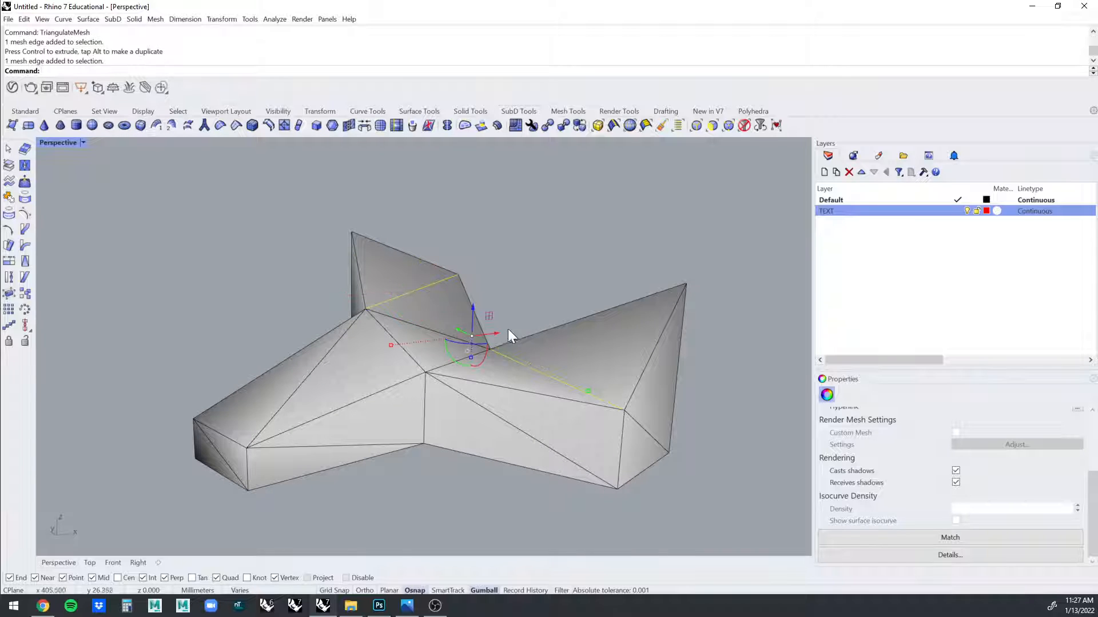
key(Escape)
ctrl+shift+click(525, 367)
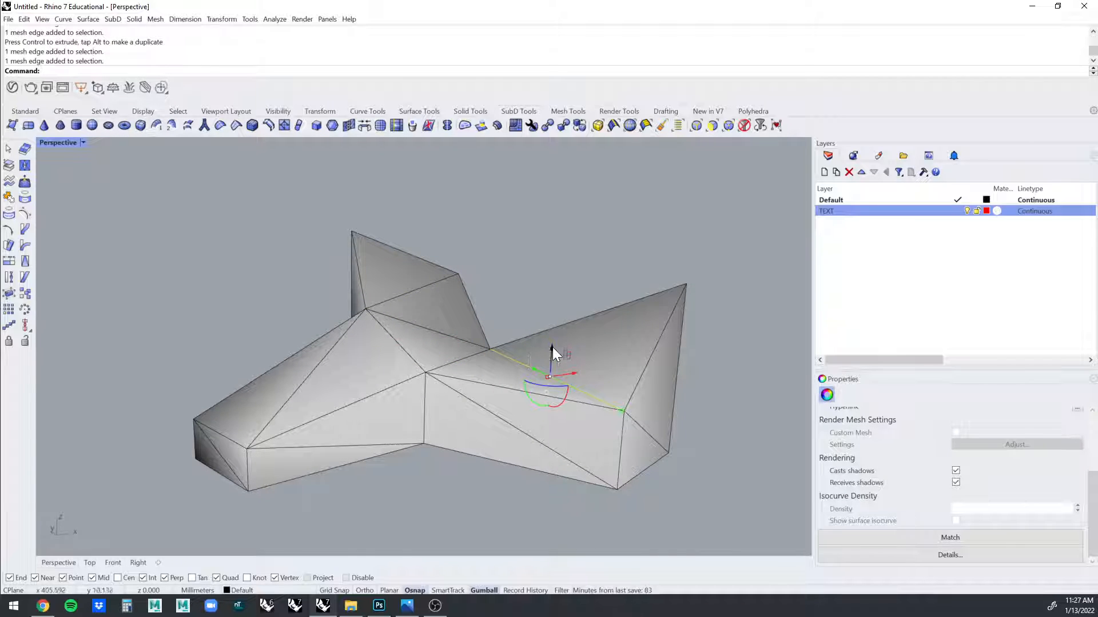
key(ctrl+z)
right_drag(485, 244, 511, 272)
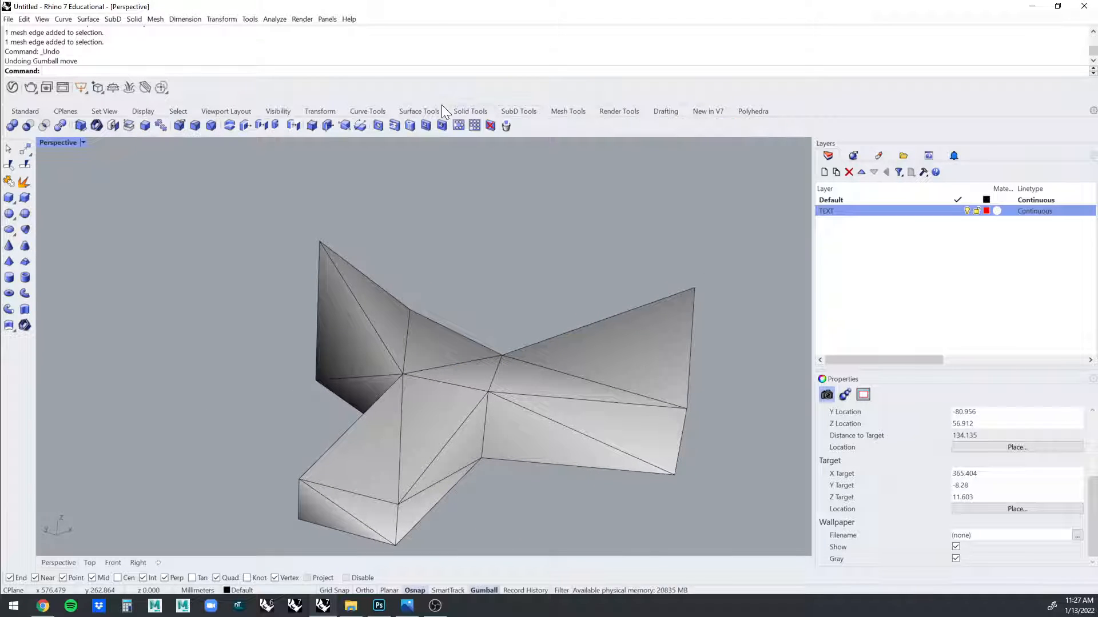
Swap the diagonal mesh edges on the upright arm and the large arm of the mesh junction with SwapMeshEdge.
click(564, 112)
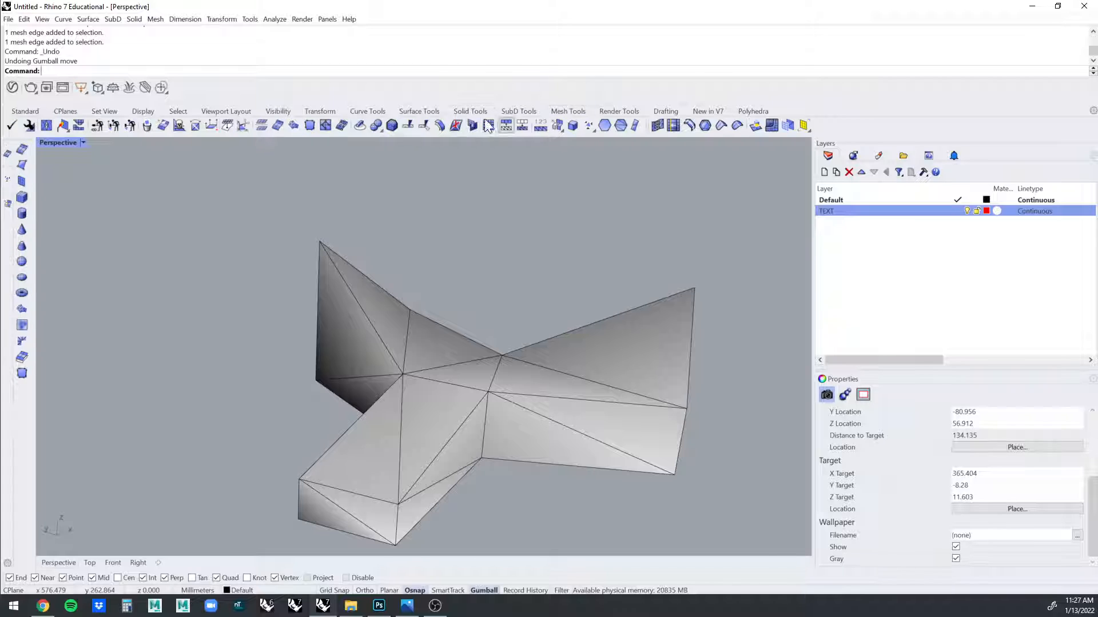
click(195, 125)
click(408, 332)
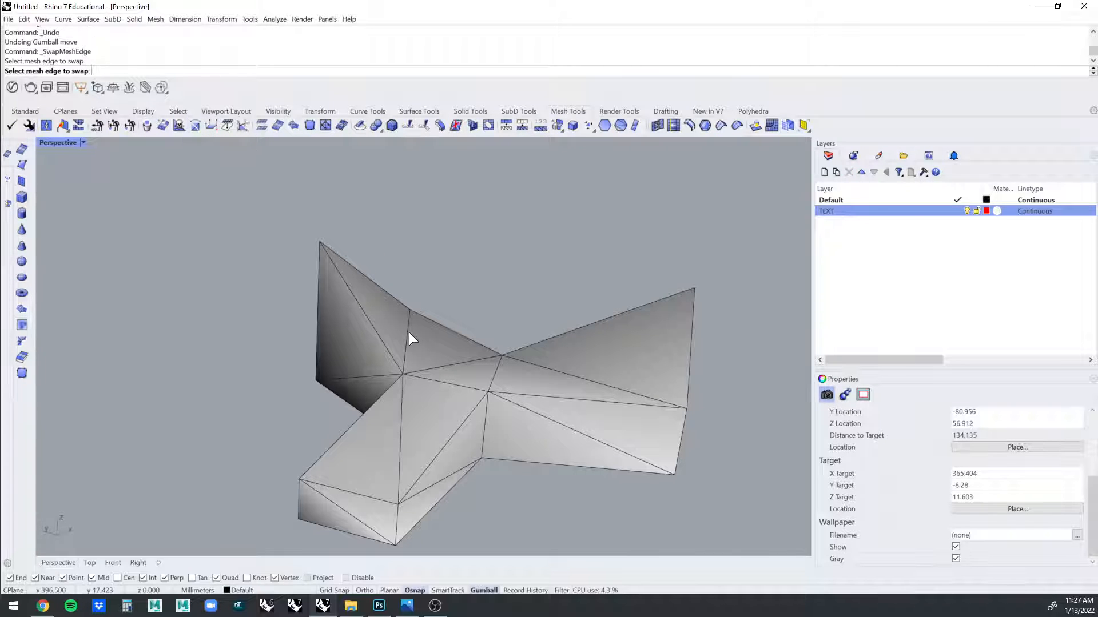
click(570, 375)
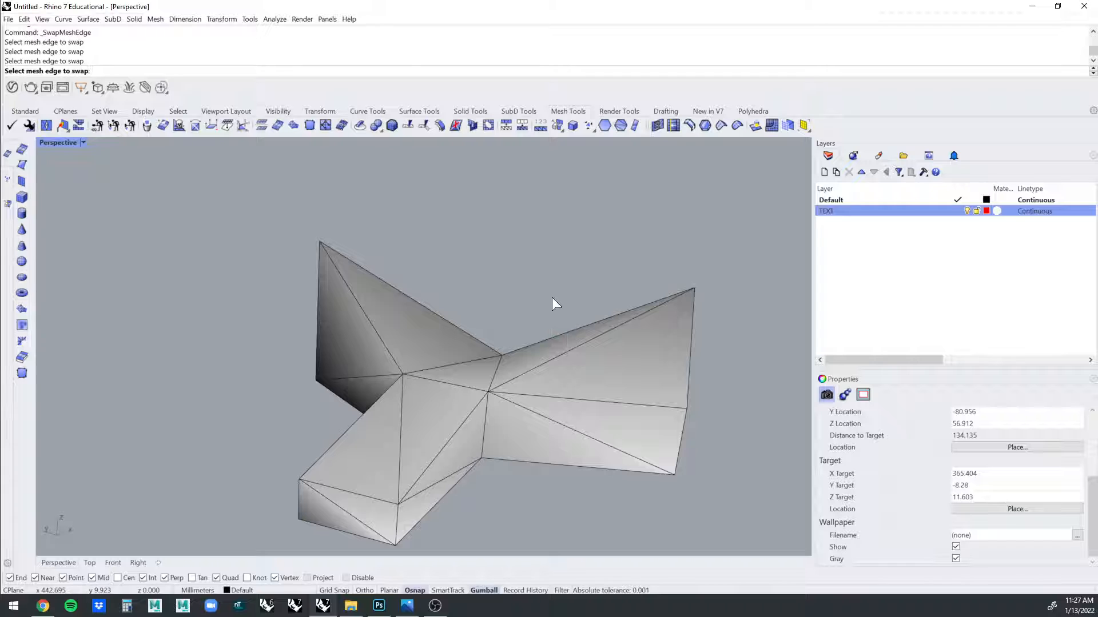
right_drag(550, 293, 479, 309)
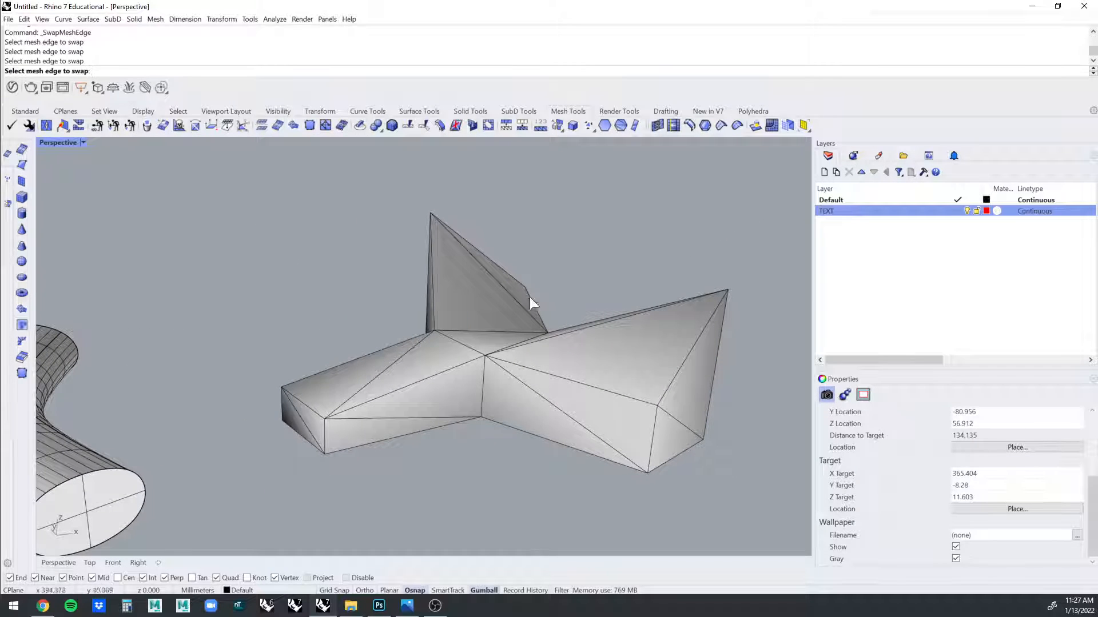
key(Return)
click(651, 311)
click(623, 294)
Copy the MESH GEOMETRY label from the first mesh examples to below the triangulated mesh junction.
scroll(644, 288, down, 4)
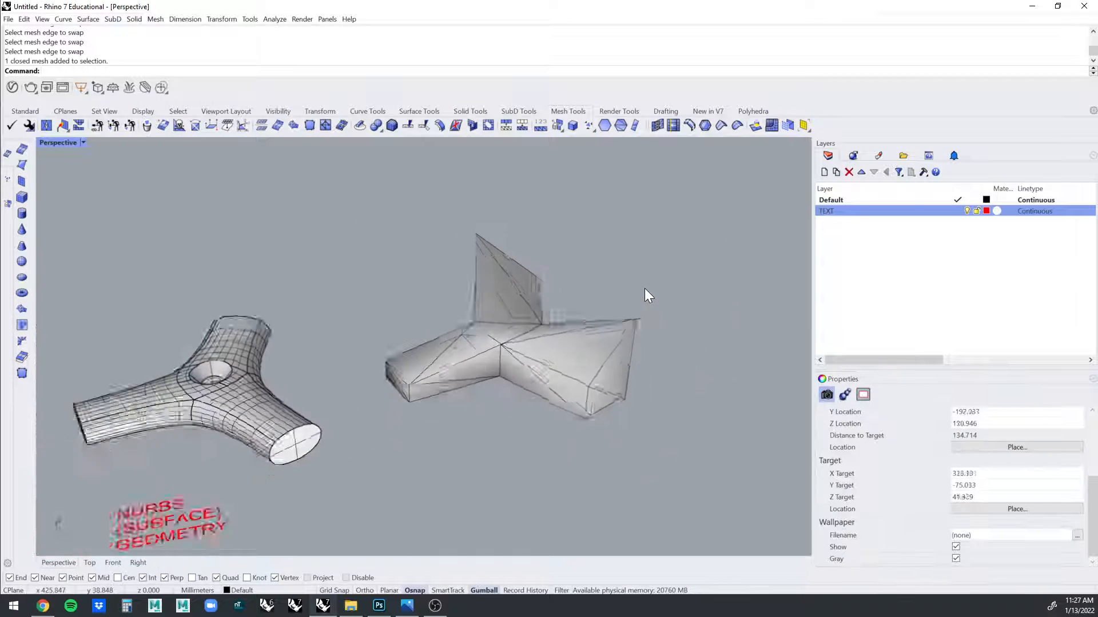
scroll(644, 289, down, 2)
right_drag(644, 288, 323, 410)
click(92, 382)
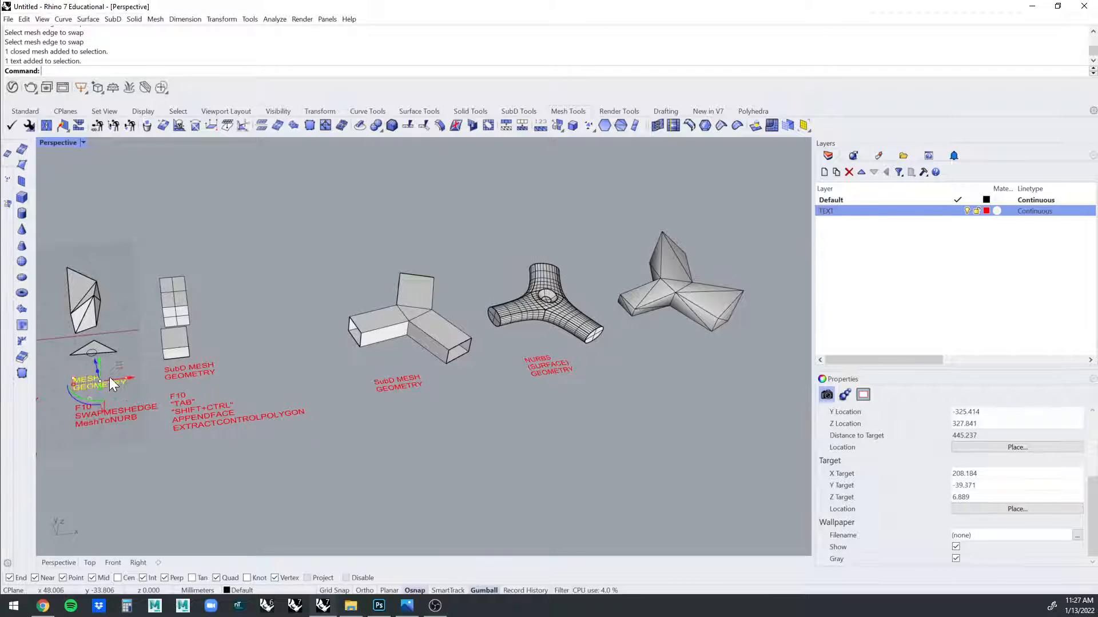
drag(127, 374, 669, 331)
Examine the labelled mesh junction and review the command notes under the NURBS, mesh and SubD examples.
scroll(790, 317, up, 5)
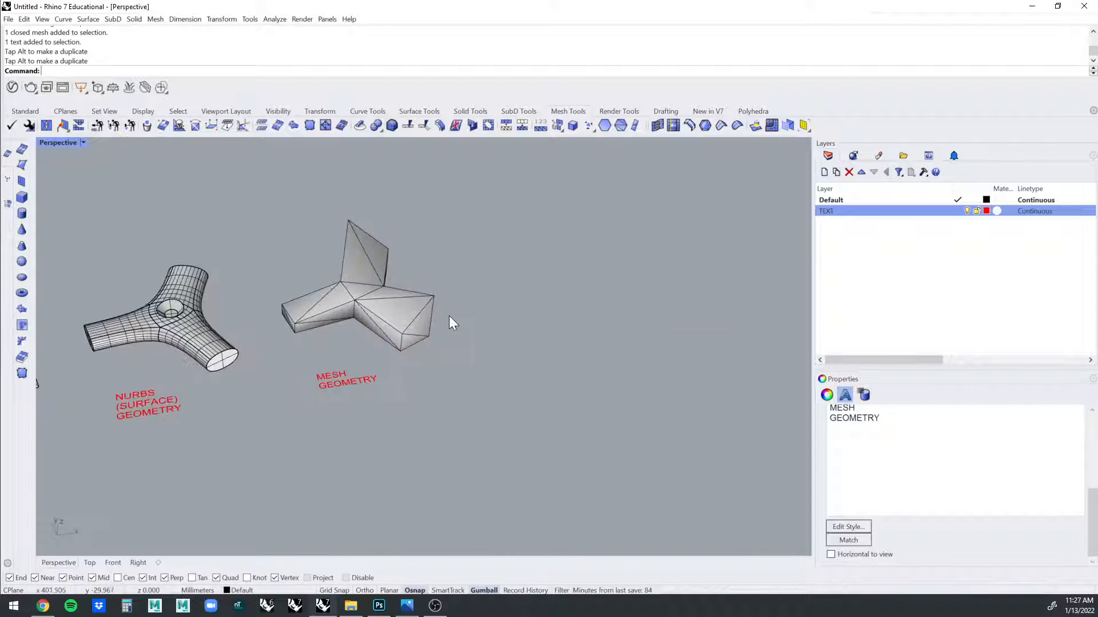
click(452, 325)
scroll(514, 299, up, 2)
right_drag(515, 299, 614, 318)
click(614, 318)
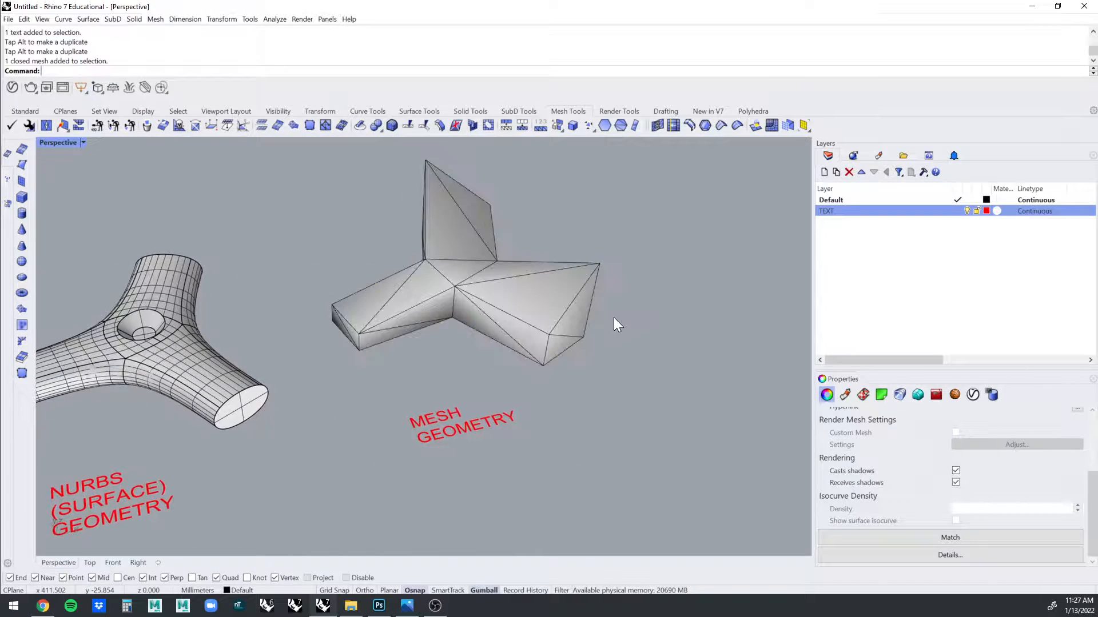
click(514, 313)
scroll(506, 314, down, 2)
scroll(570, 286, up, 2)
scroll(570, 286, down, 6)
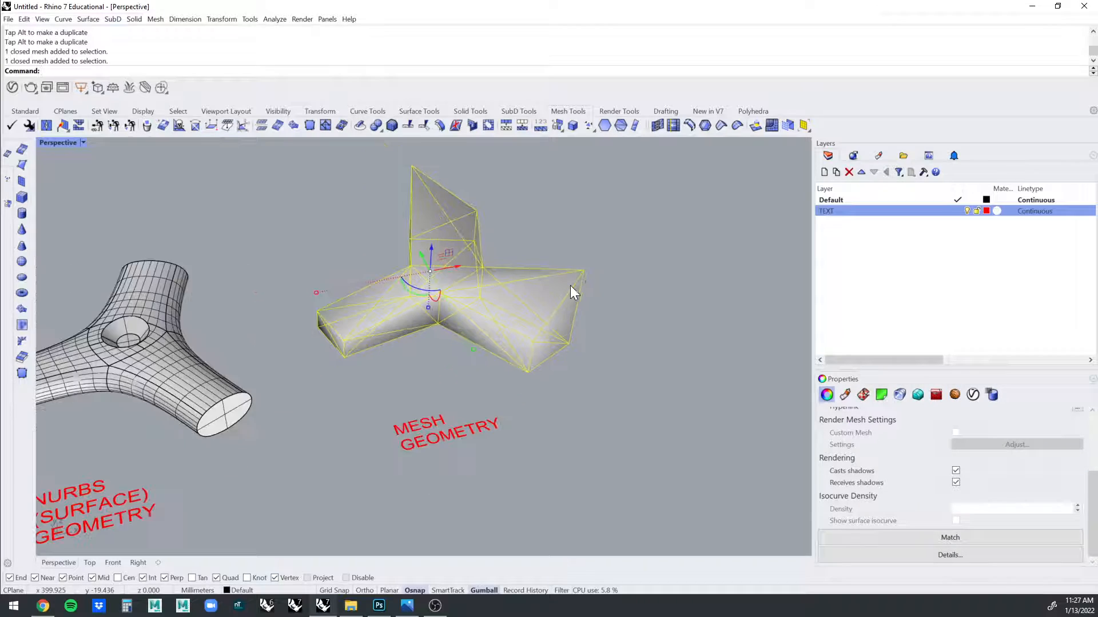
scroll(646, 274, up, 3)
scroll(637, 292, down, 2)
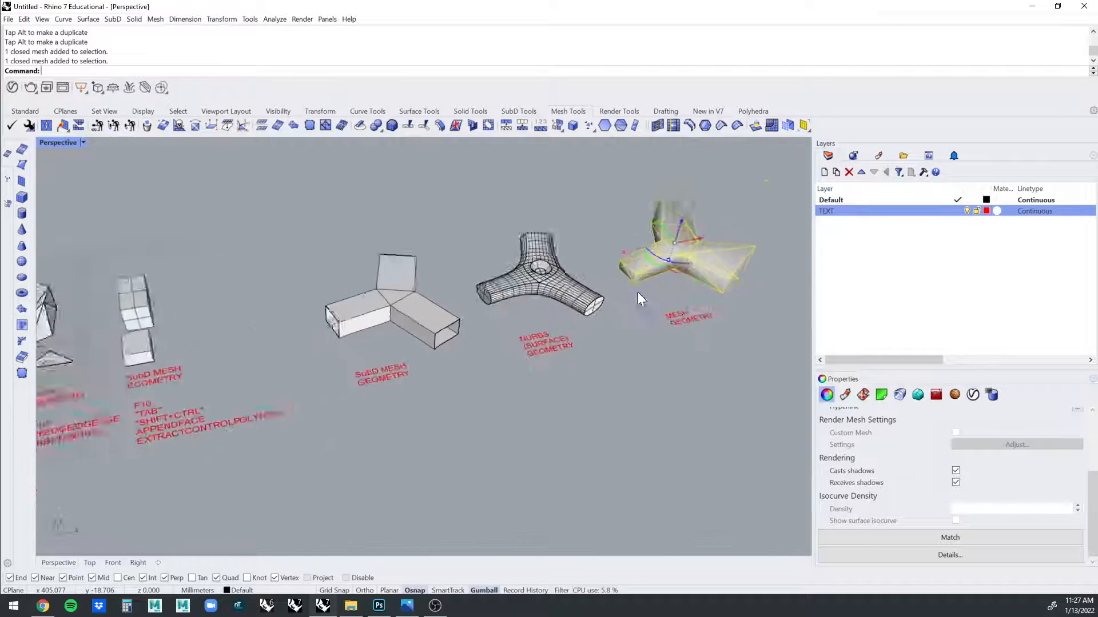
scroll(516, 385, up, 5)
shift+right_drag(183, 493, 394, 393)
scroll(395, 392, down, 1)
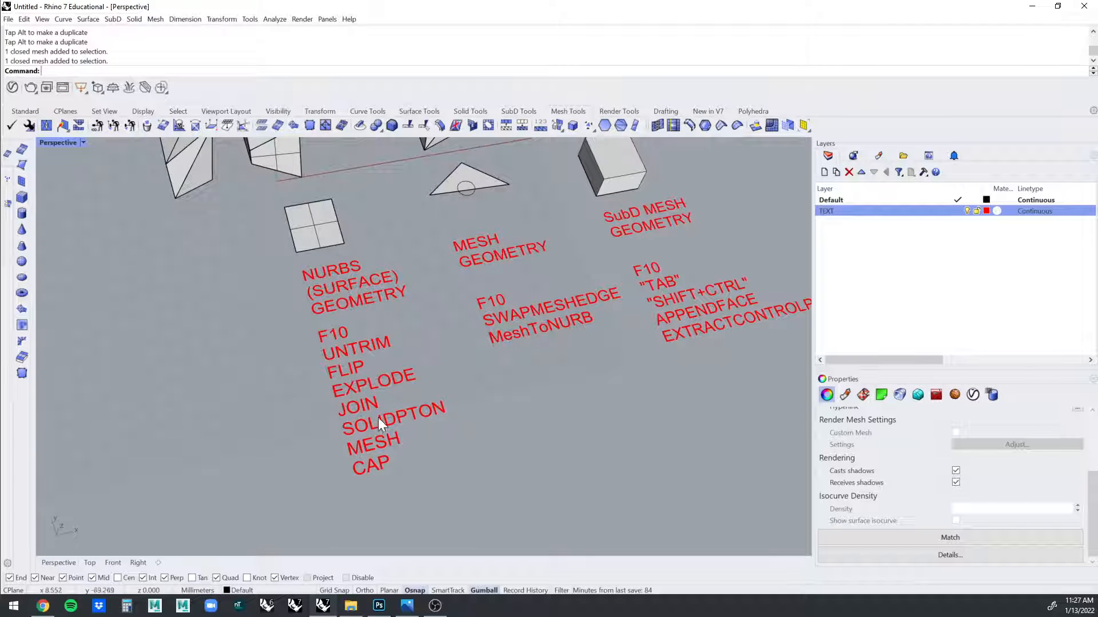
shift+right_drag(591, 319, 429, 358)
scroll(429, 358, up, 2)
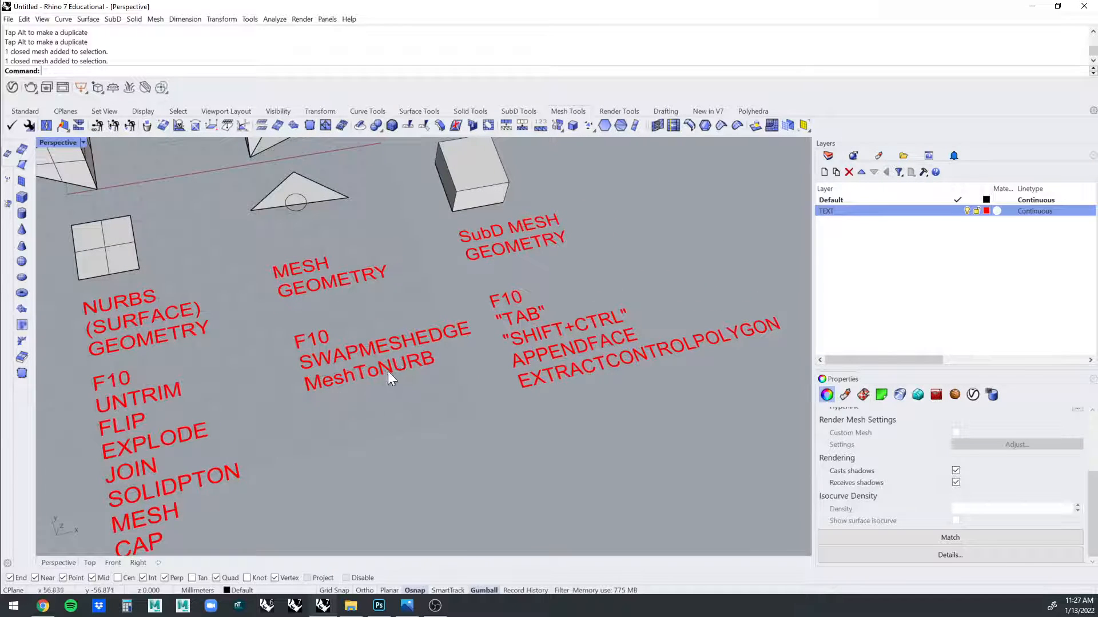
shift+right_drag(532, 367, 440, 360)
Convert the triangulated mesh junction into a NURBS polysurface with MeshToNURB.
scroll(440, 359, down, 9)
shift+right_drag(749, 293, 535, 317)
scroll(606, 229, up, 6)
click(655, 231)
click(521, 304)
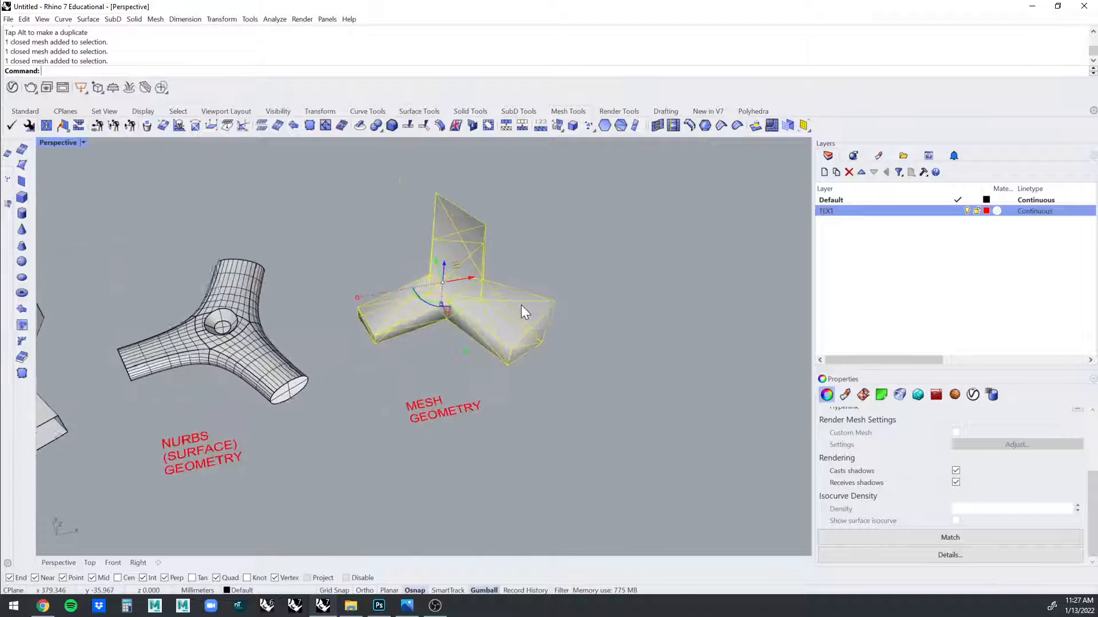
scroll(522, 306, up, 3)
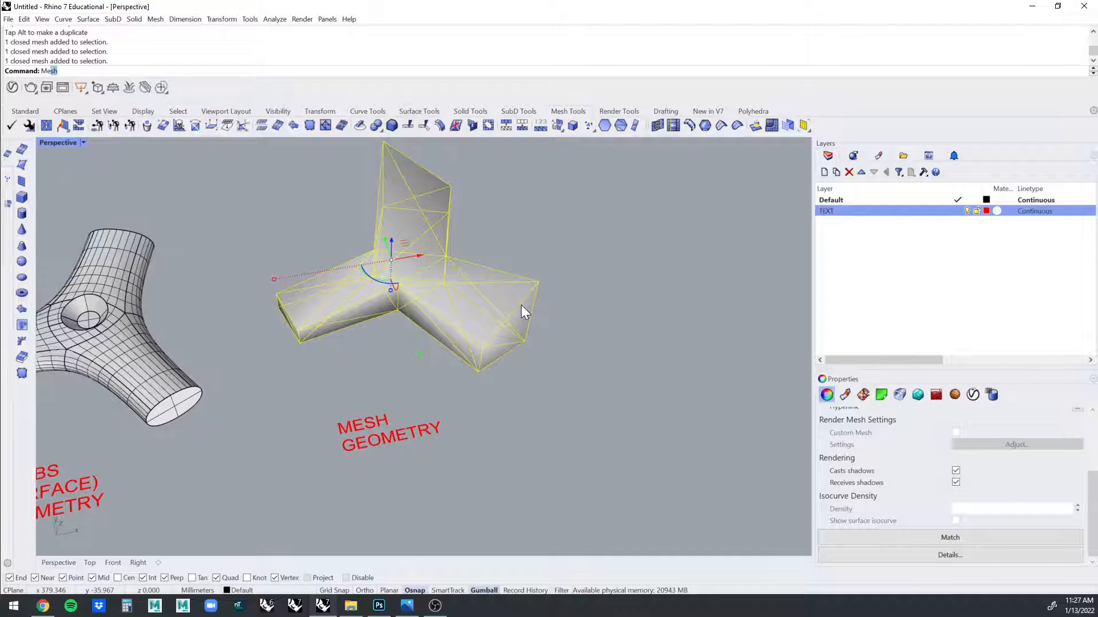
text(MeshToNURB)
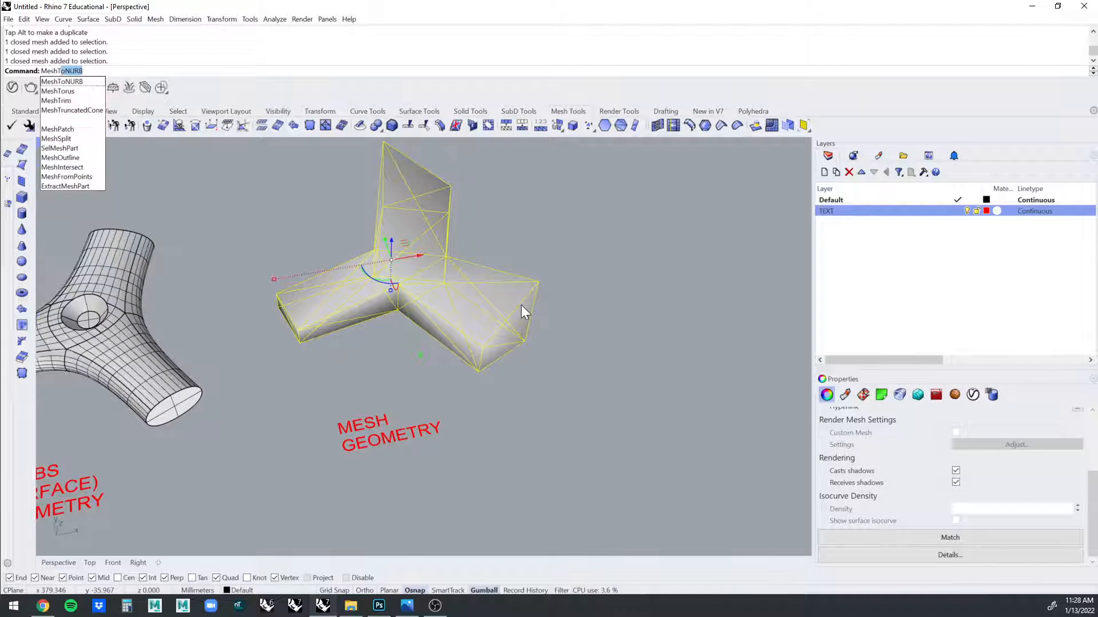
key(Return)
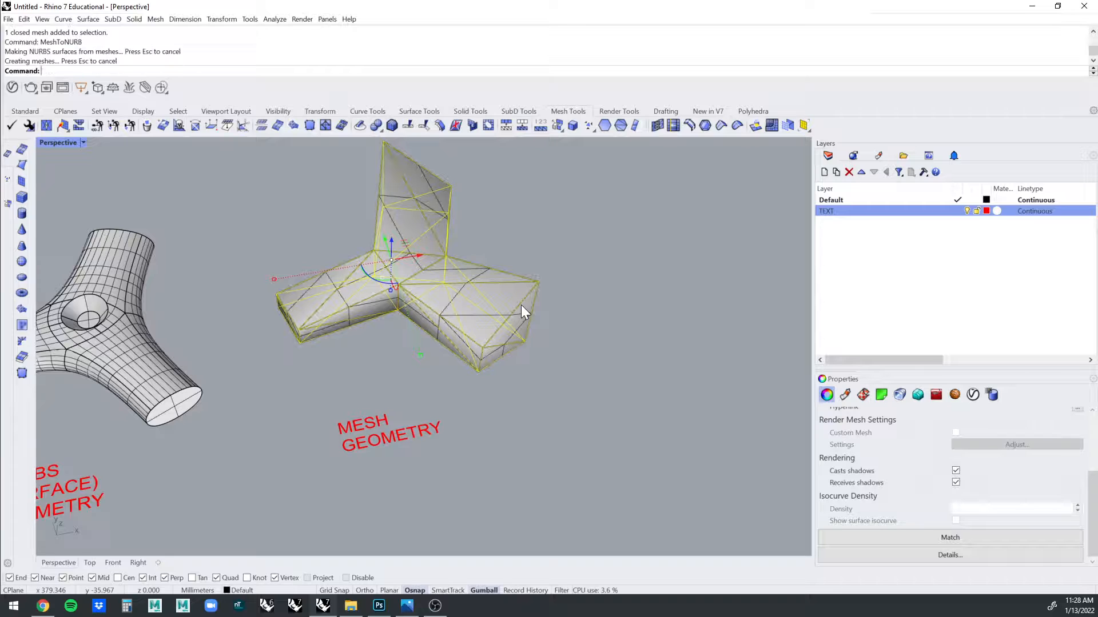
Select the converted polysurface instead of the overlapping mesh and move it along the X axis, clear of the mesh.
key(Escape)
click(430, 268)
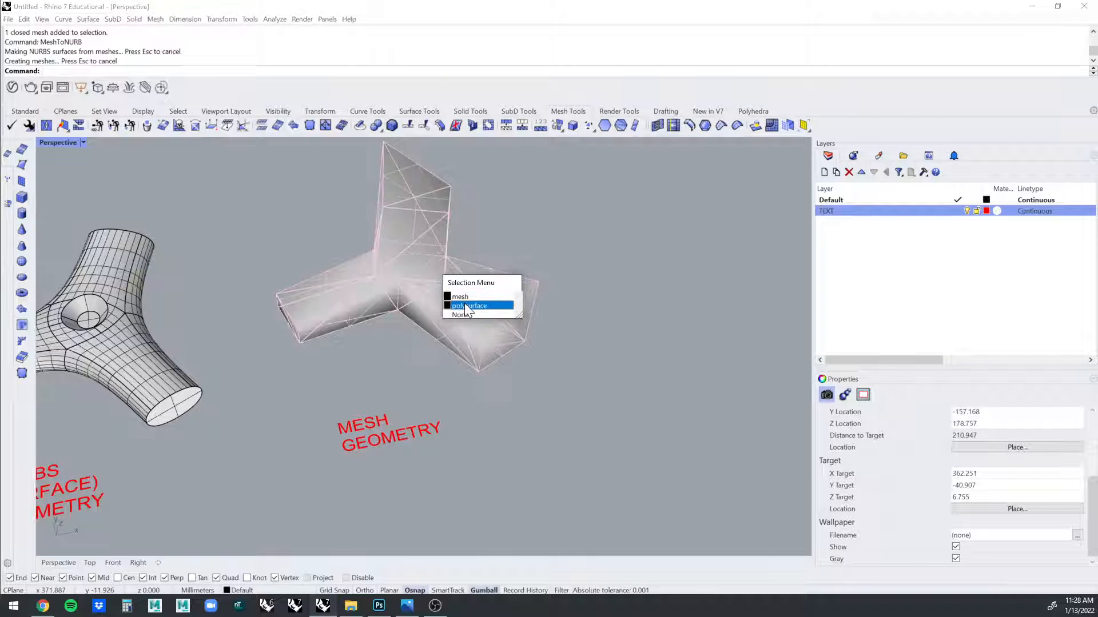
click(467, 306)
drag(421, 257, 731, 199)
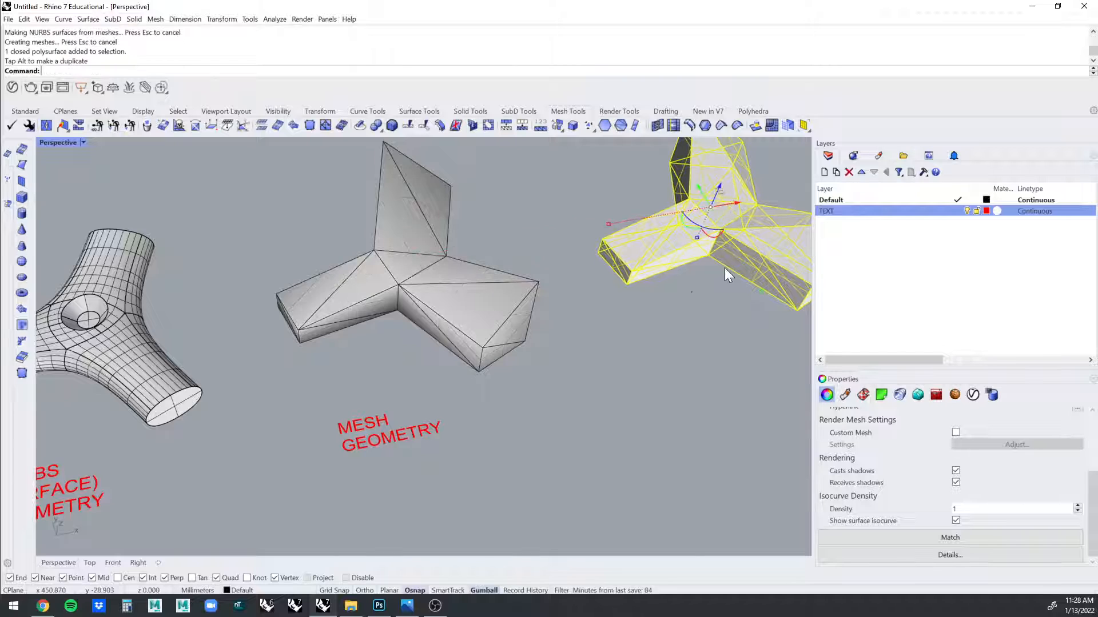
Turn off the surface isocurve display for the converted polysurface.
shift+right_drag(724, 268, 600, 274)
scroll(536, 355, down, 2)
click(536, 354)
shift+right_drag(682, 286, 637, 311)
scroll(639, 312, up, 2)
click(595, 304)
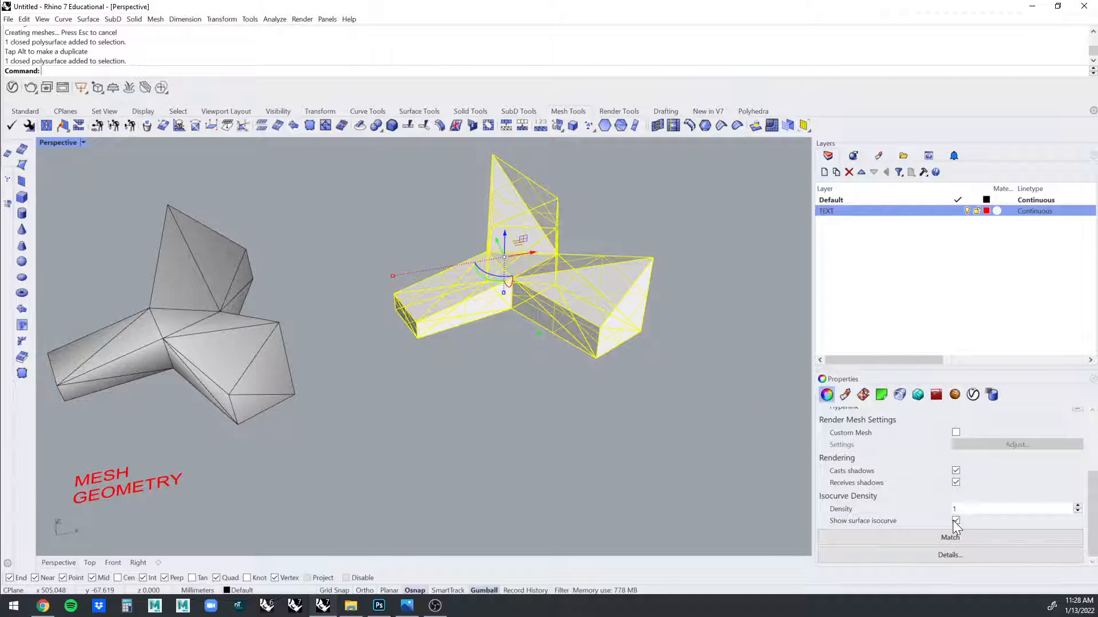
click(954, 520)
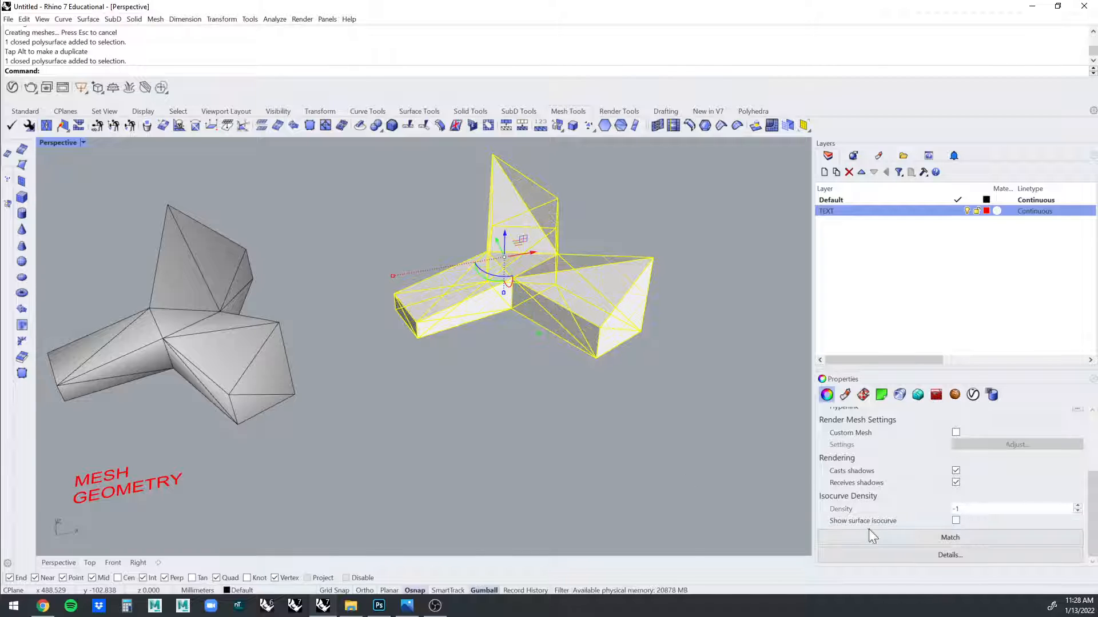
Copy the NURBS (SURFACE) GEOMETRY label to below the converted polysurface.
click(623, 451)
mouse_move(589, 297)
right_down()
mouse_move(624, 267)
mouse_move(653, 302)
mouse_move(660, 293)
mouse_move(585, 335)
mouse_move(458, 344)
mouse_move(326, 389)
right_up()
click(329, 390)
key(alt)
drag(358, 389, 749, 337)
click(722, 301)
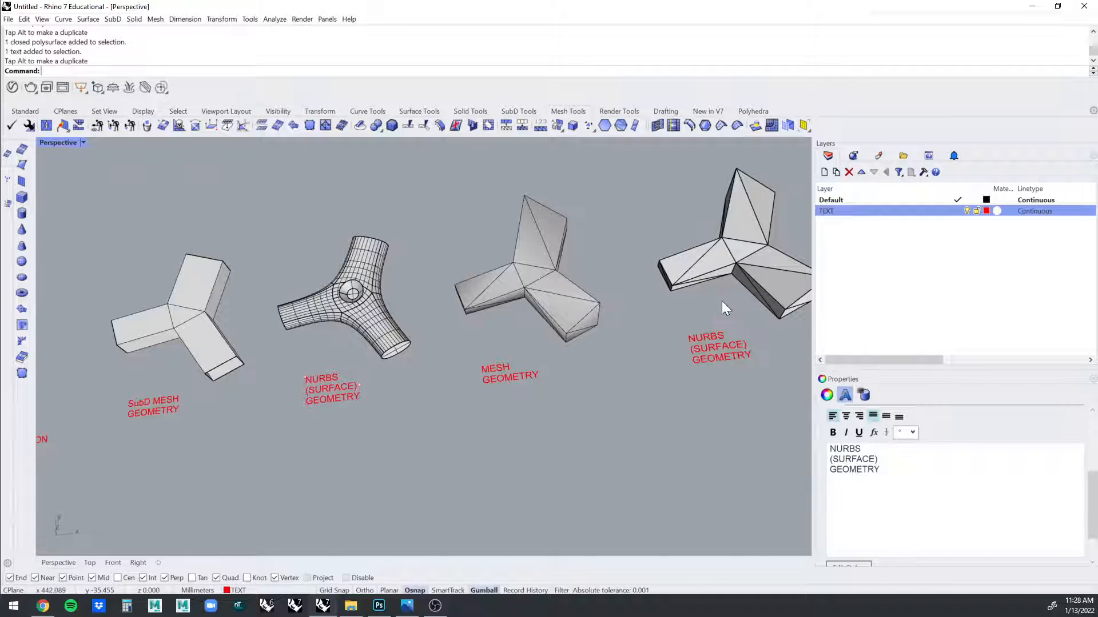
Draw a small solid box beside the converted polysurface and move it so that it intersects one arm.
right_drag(721, 301, 366, 251)
scroll(366, 251, up, 3)
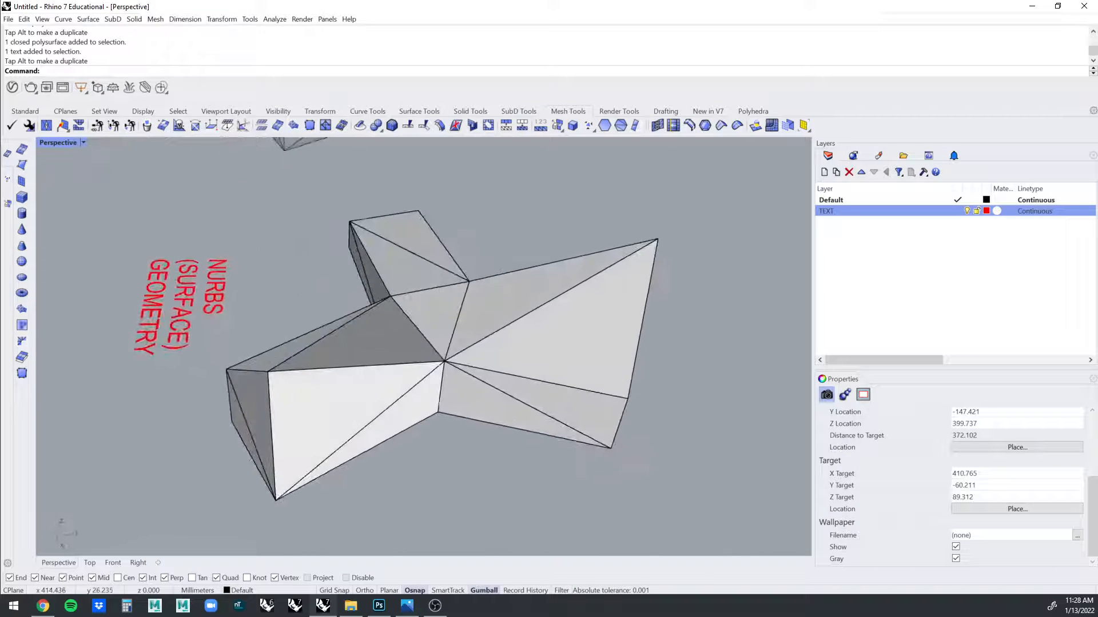
click(25, 112)
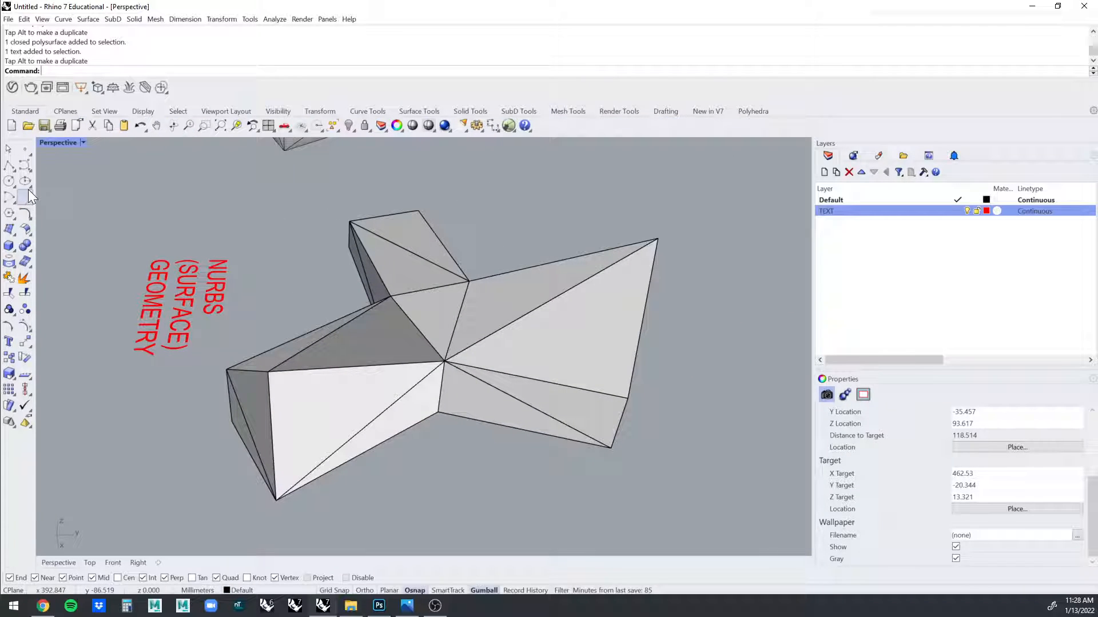
click(10, 248)
click(399, 470)
click(502, 509)
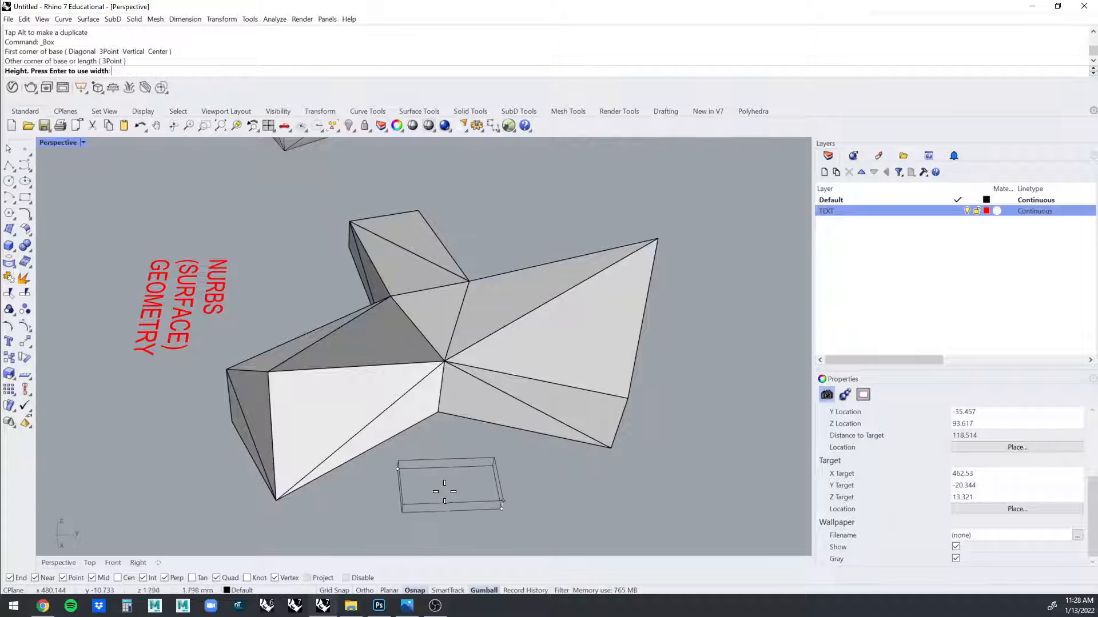
click(464, 473)
right_drag(452, 474, 503, 454)
drag(503, 454, 405, 443)
click(466, 470)
right_drag(486, 473, 394, 400)
Subtract the box from the polysurface with BooleanDifference, keeping the input objects, and delete the box.
click(394, 395)
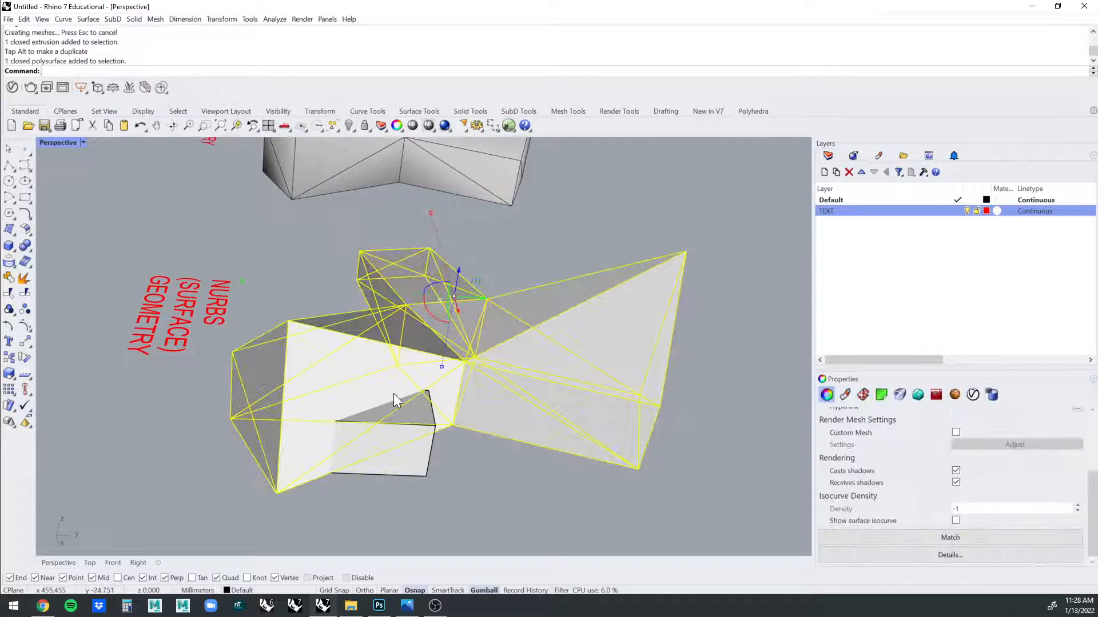
text(BooleanDifference)
key(Return)
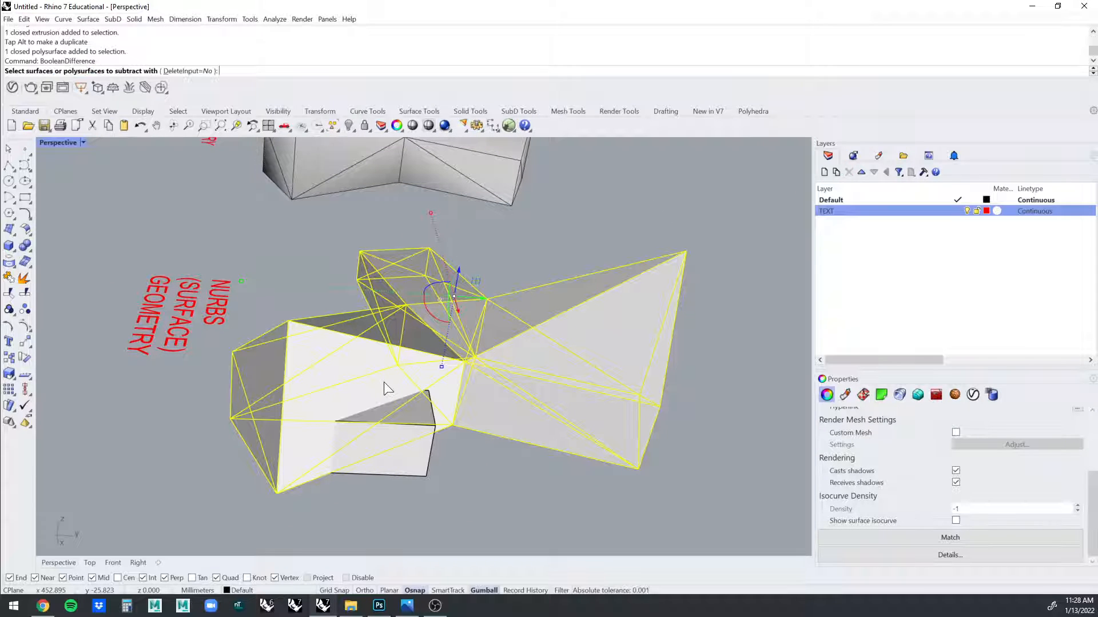
key(Return)
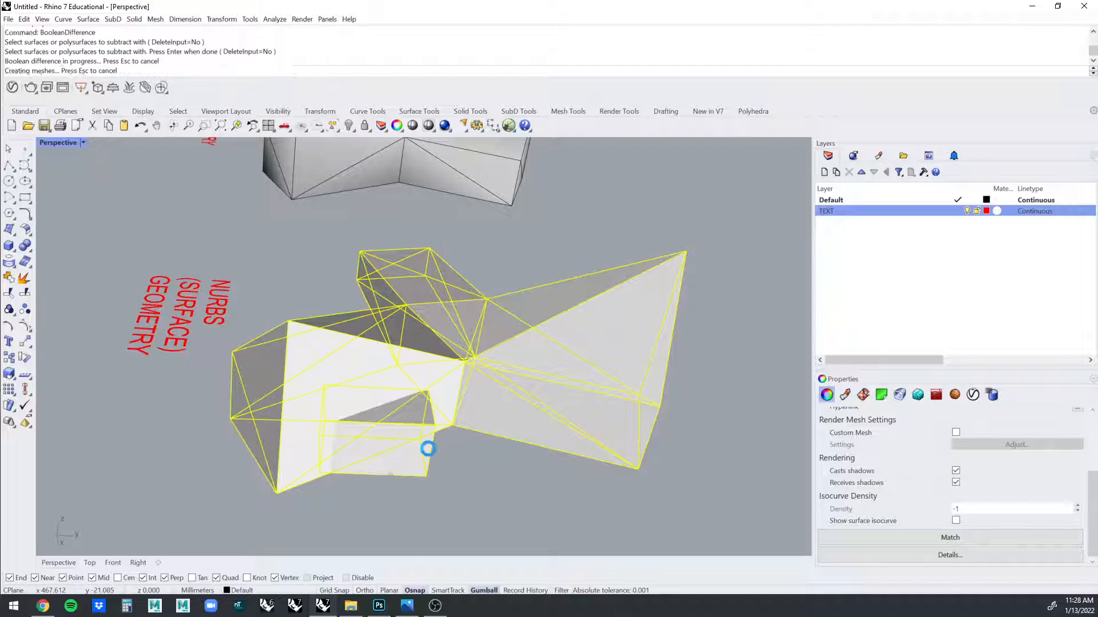
click(428, 449)
key(Delete)
right_drag(429, 451, 640, 367)
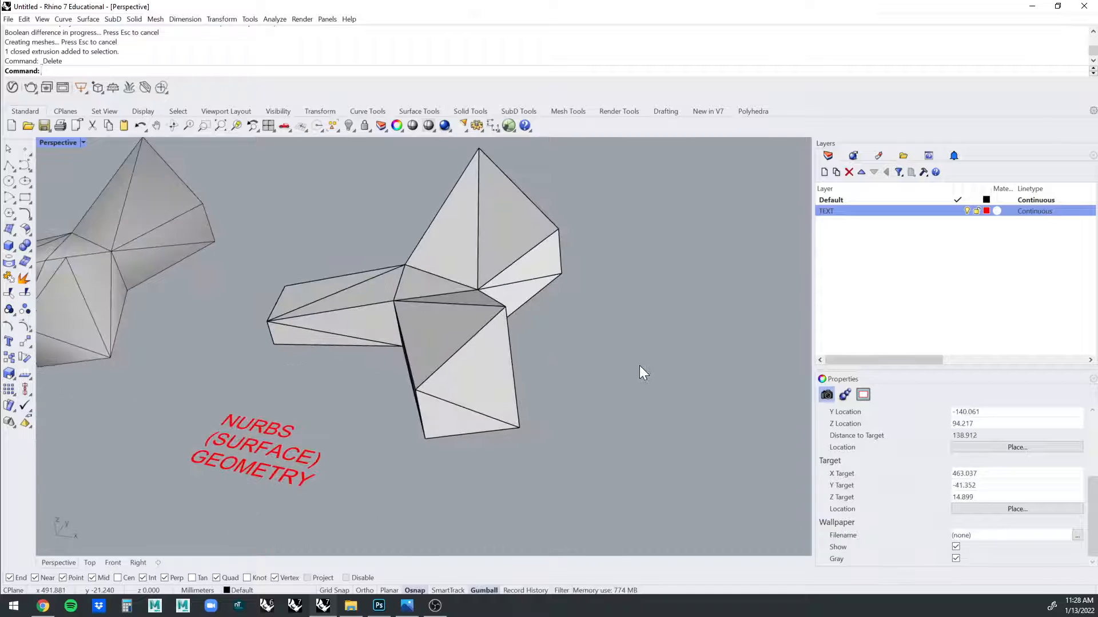
Undo the box deletion and the Boolean difference, and remove the box from beside the intact polysurface.
key(ctrl+z)
click(460, 268)
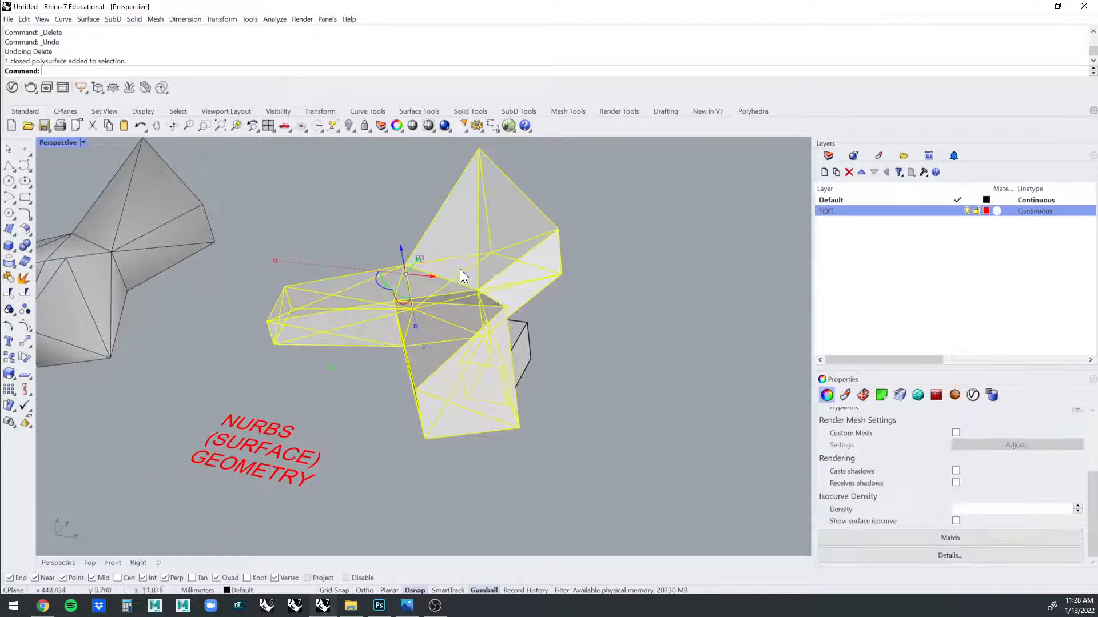
right_drag(460, 268, 586, 368)
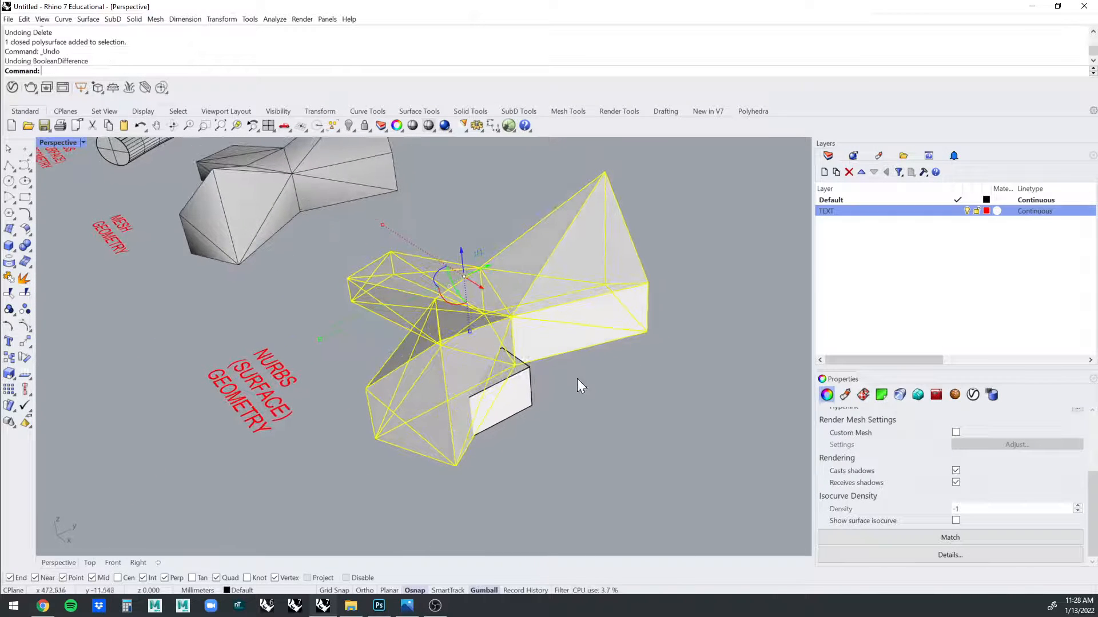
click(574, 380)
click(529, 388)
key(Delete)
Examine the converted polysurface and select the neighbouring mesh junction to compare the two geometry types.
right_drag(526, 388, 663, 304)
click(663, 305)
click(682, 347)
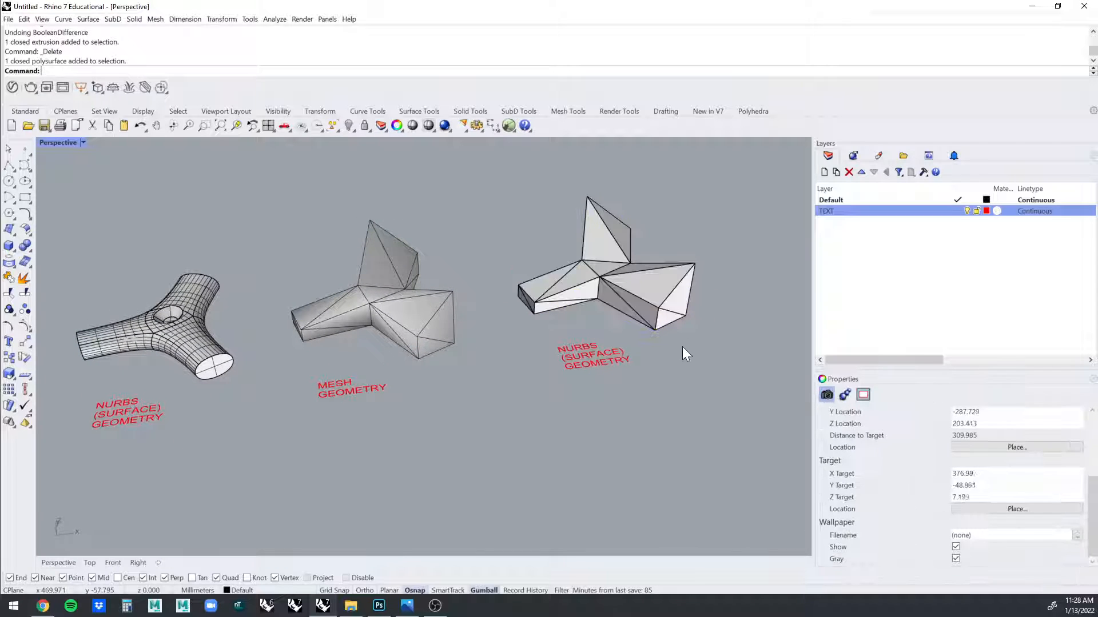
right_drag(682, 348, 520, 363)
scroll(493, 324, up, 3)
click(493, 318)
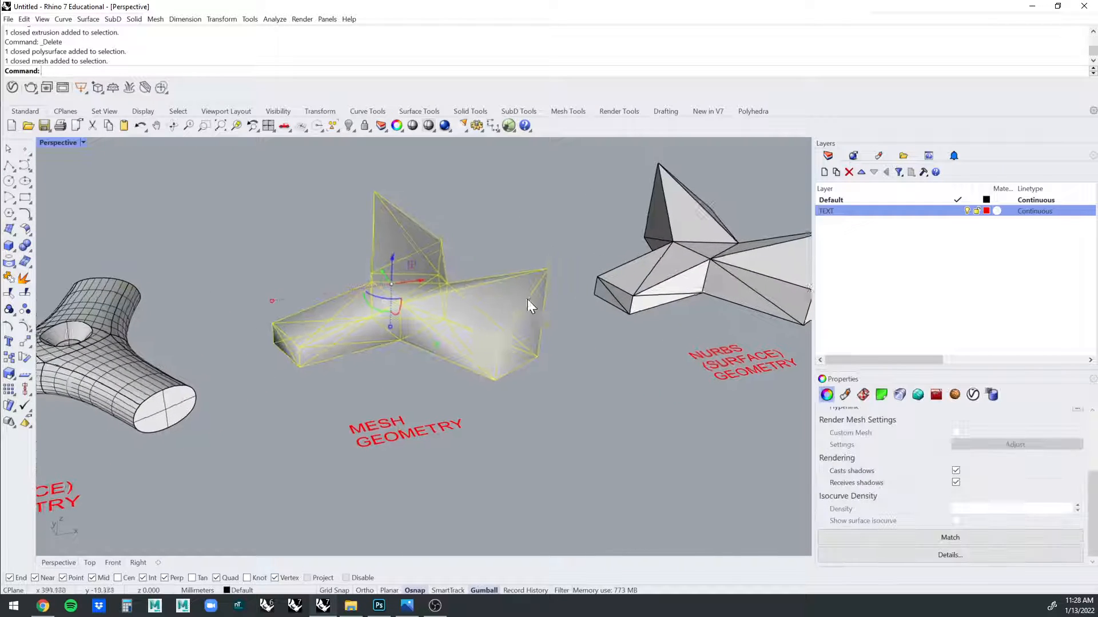
scroll(528, 300, up, 2)
click(558, 260)
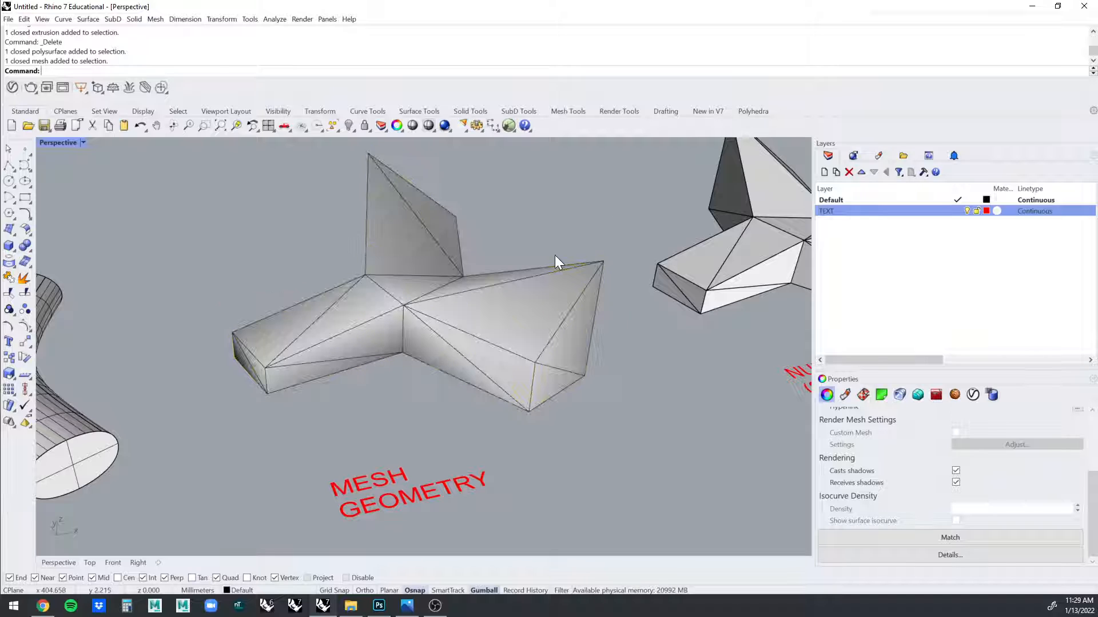
Select an edge and a corner vertex on the flared arm of the mesh junction to inspect its editable sub-objects.
ctrl+shift+click(598, 295)
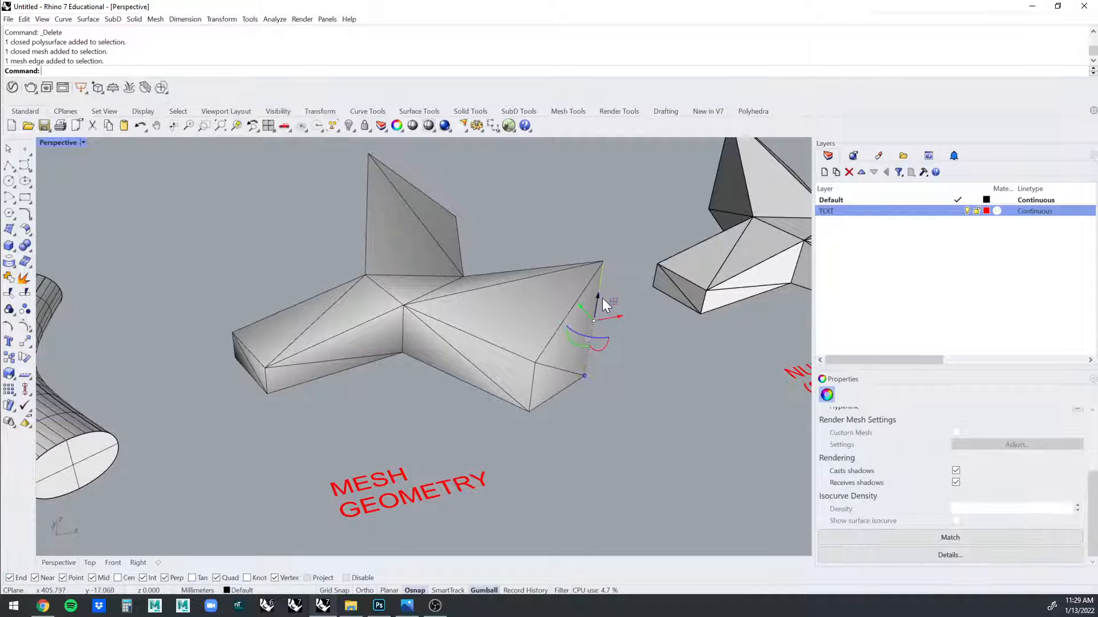
click(614, 258)
ctrl+shift+click(605, 261)
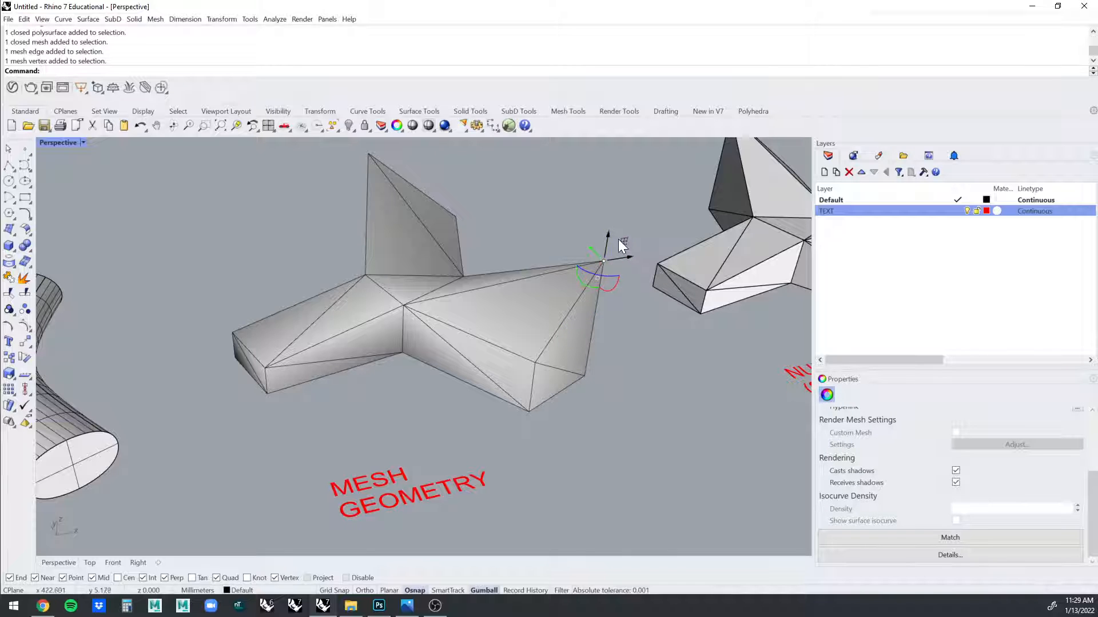
click(620, 240)
scroll(619, 264, down, 3)
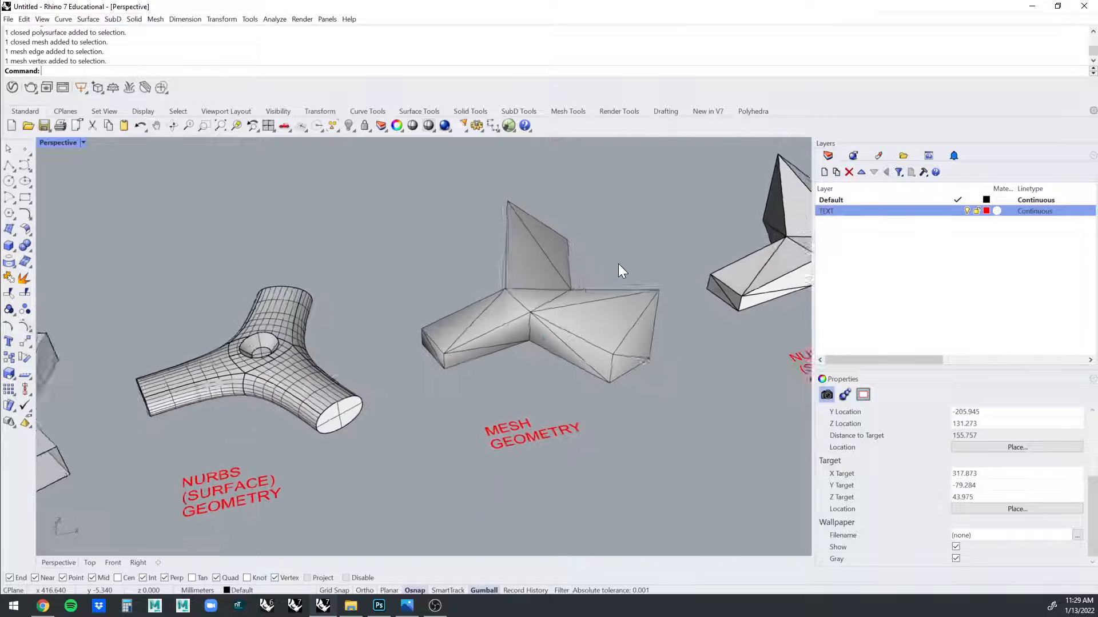
right_drag(618, 263, 663, 246)
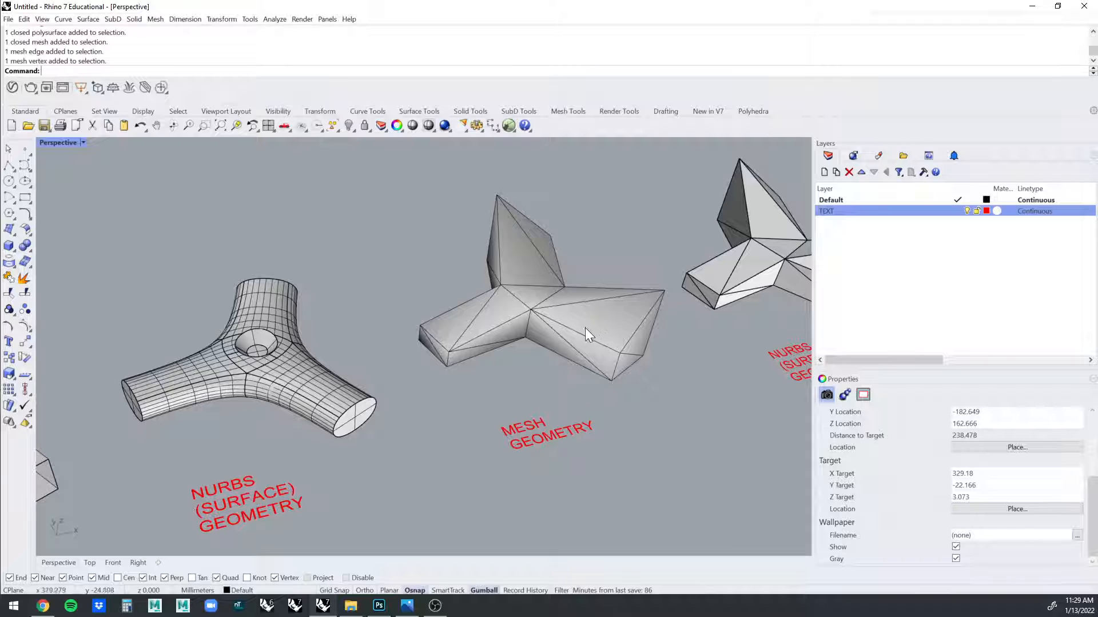
Examine the row of labelled SubD, NURBS and mesh junctions and compare them with the earlier example solids.
scroll(529, 342, down, 5)
scroll(465, 372, up, 6)
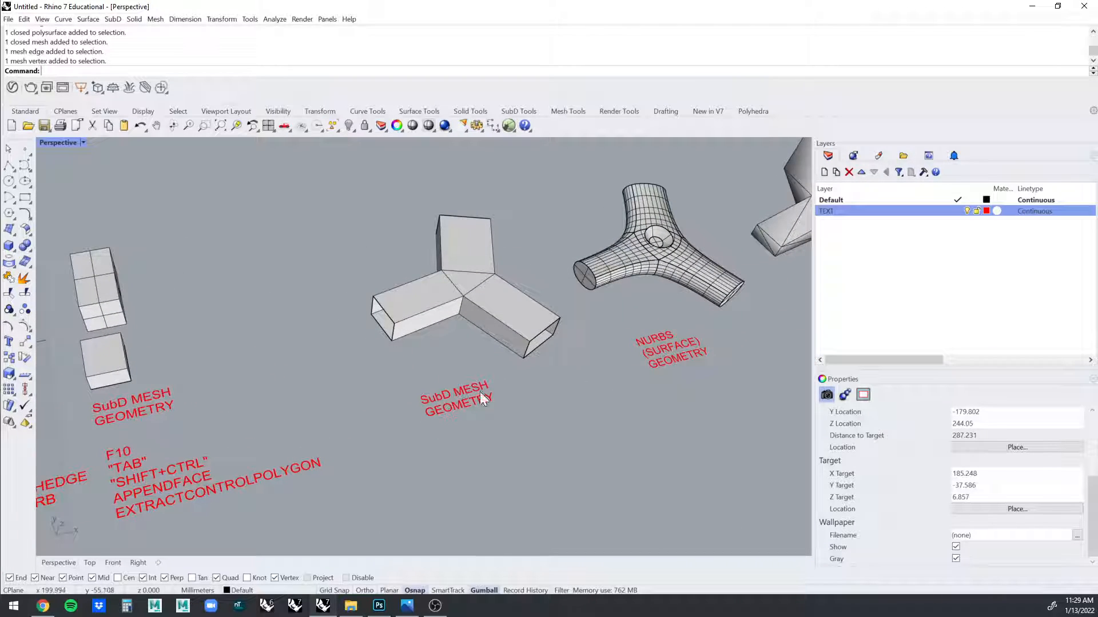
shift+right_drag(505, 390, 392, 411)
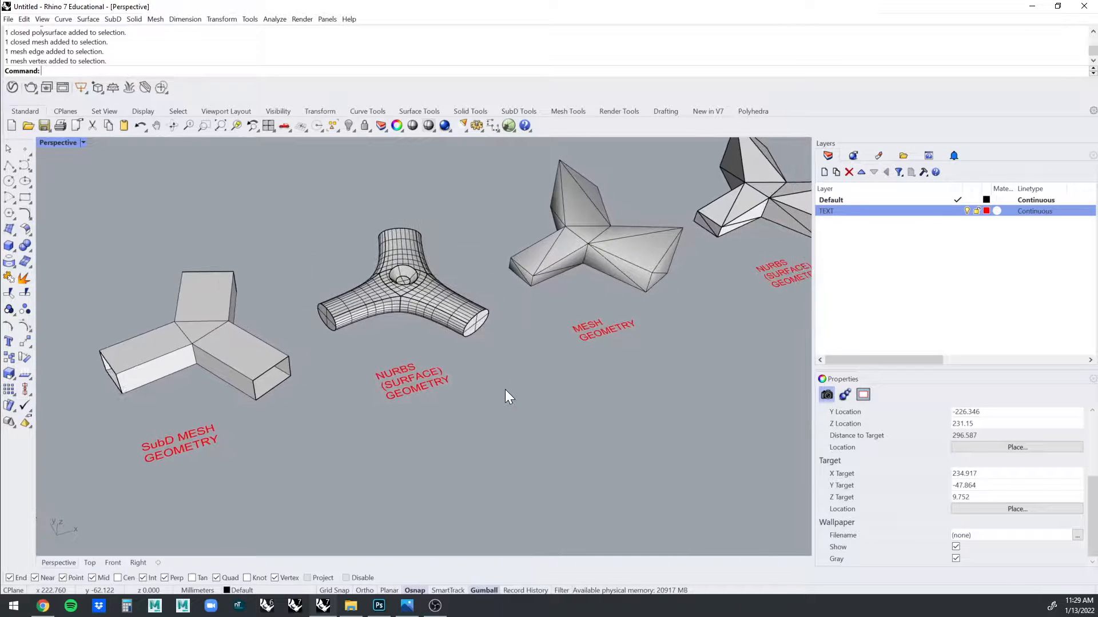
shift+right_drag(505, 390, 380, 405)
right_drag(509, 365, 672, 346)
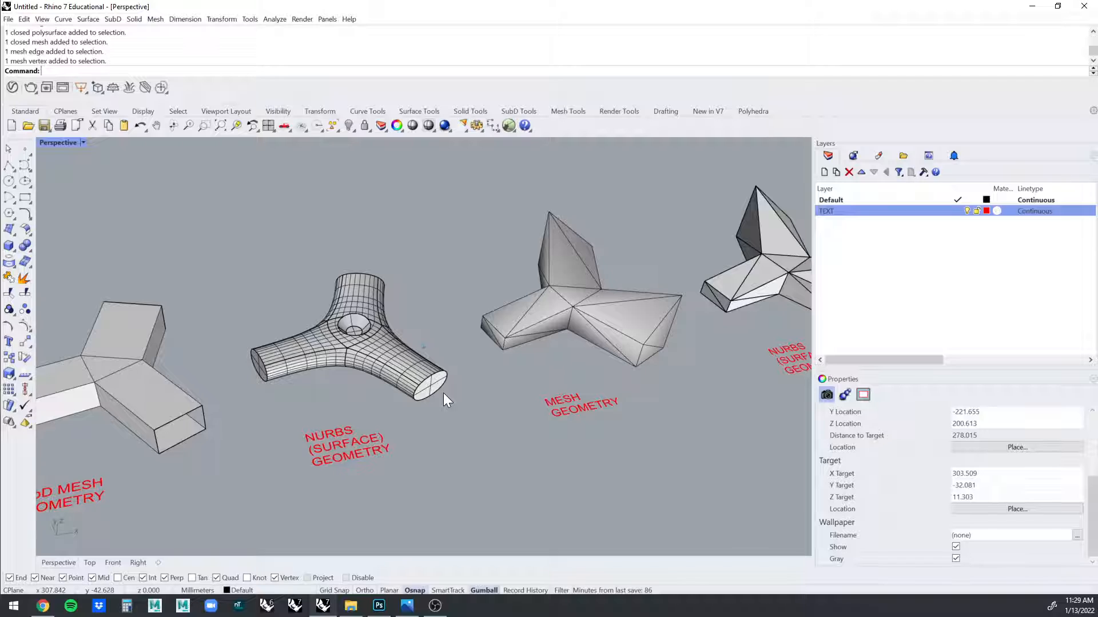
shift+right_drag(444, 394, 433, 393)
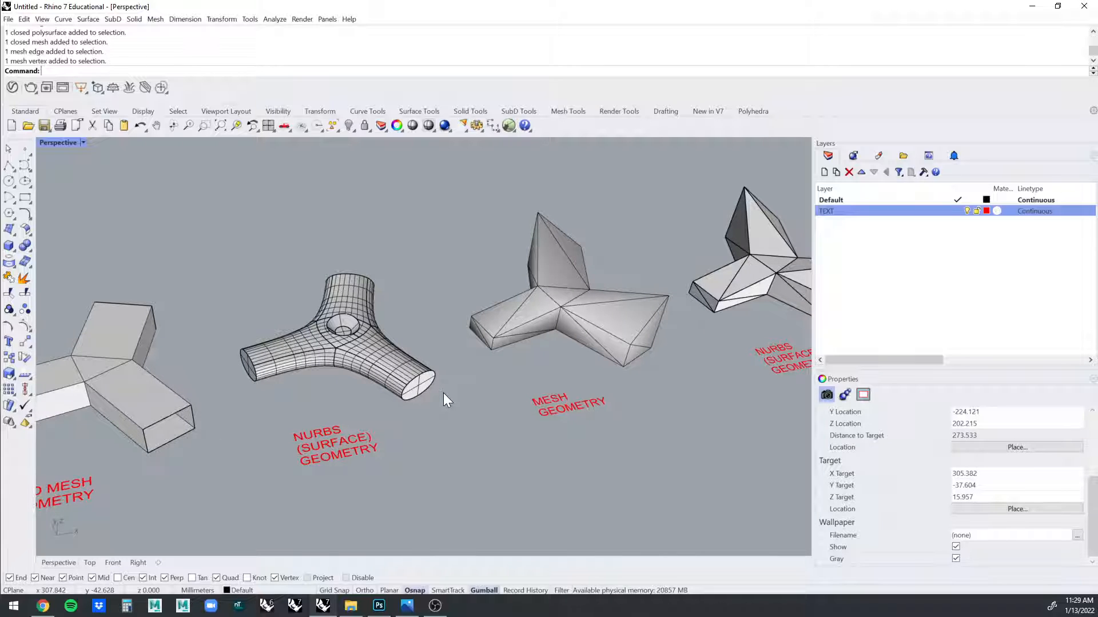
scroll(443, 393, down, 3)
scroll(401, 395, down, 2)
scroll(359, 402, up, 5)
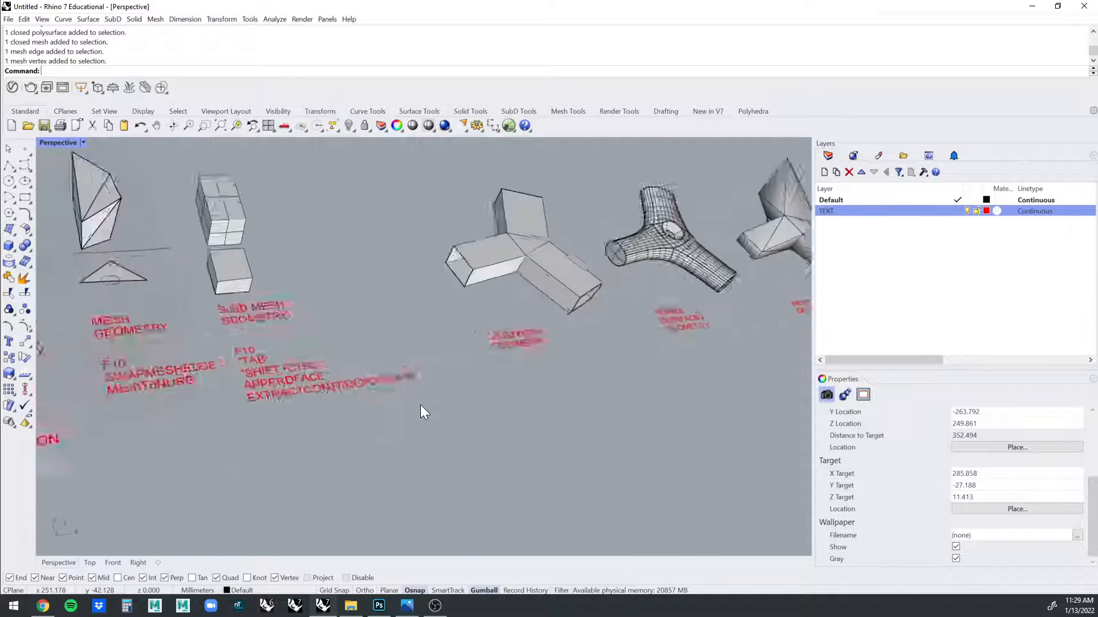
right_drag(475, 395, 178, 370)
scroll(600, 280, up, 5)
right_drag(599, 281, 444, 346)
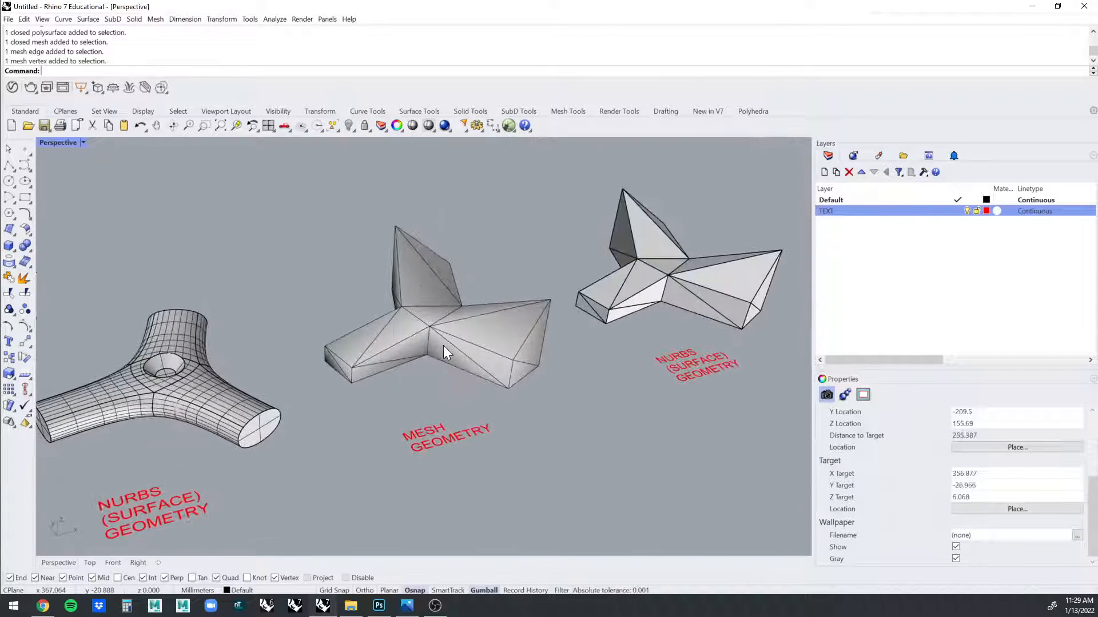
click(431, 346)
right_drag(492, 313, 388, 310)
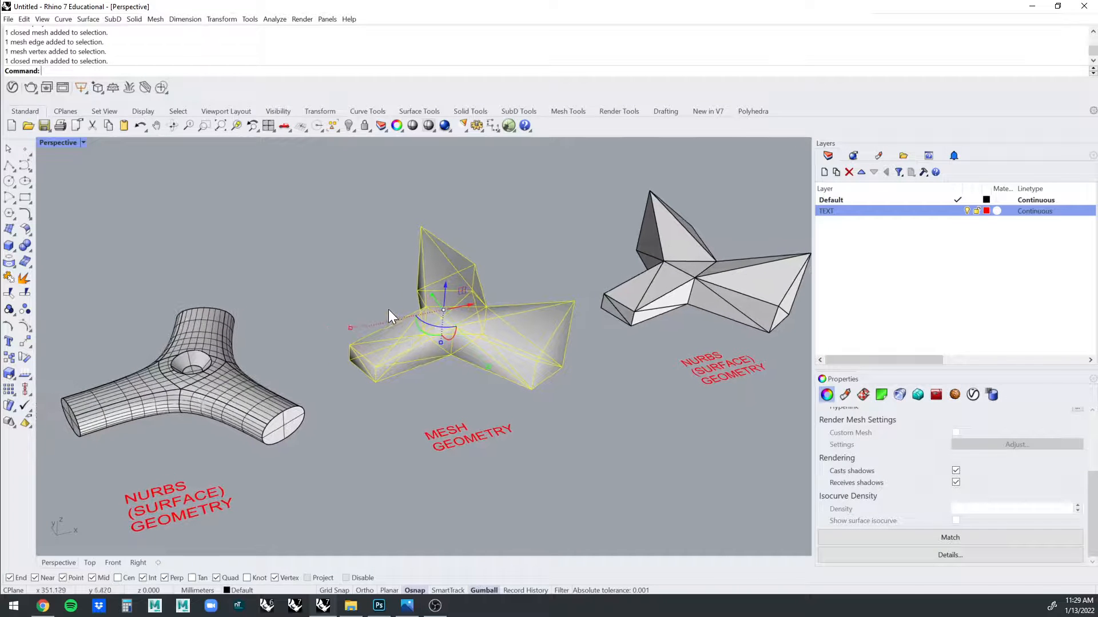
click(570, 263)
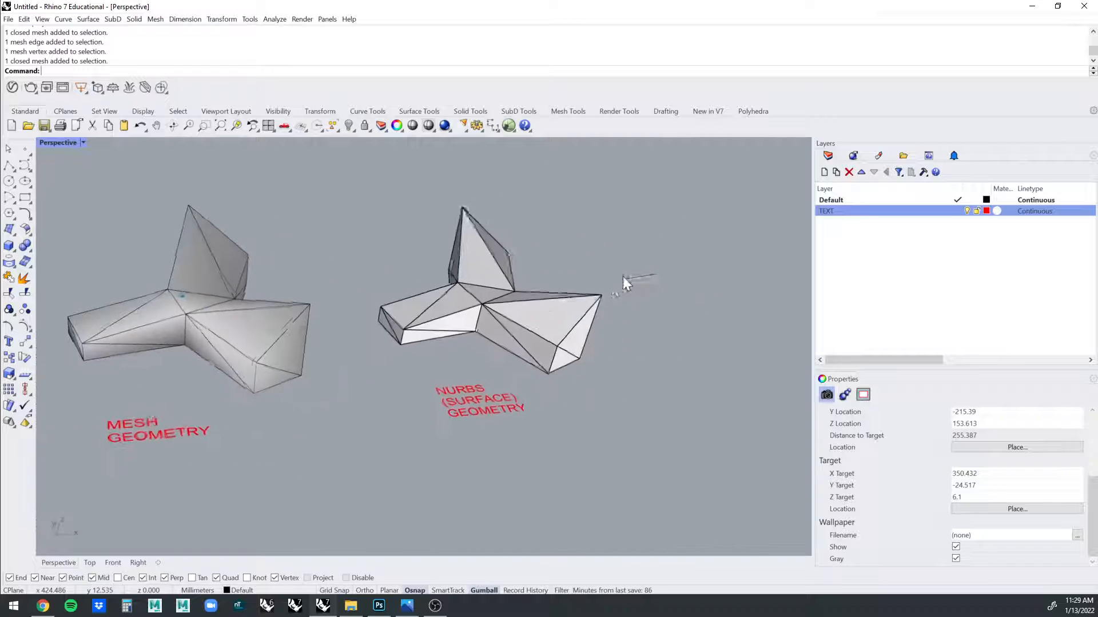
Copy the converted polysurface to beside the first NURBS example solids and delete the outermost old solid there.
click(573, 307)
scroll(620, 309, down, 5)
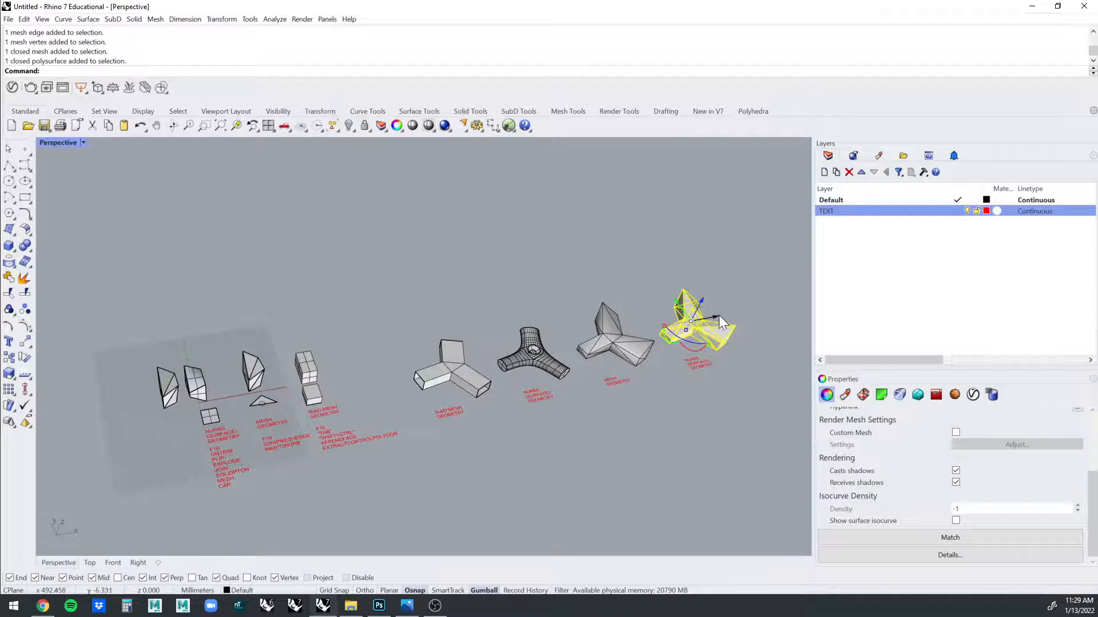
drag(718, 317, 166, 399)
click(165, 395)
key(Delete)
click(160, 420)
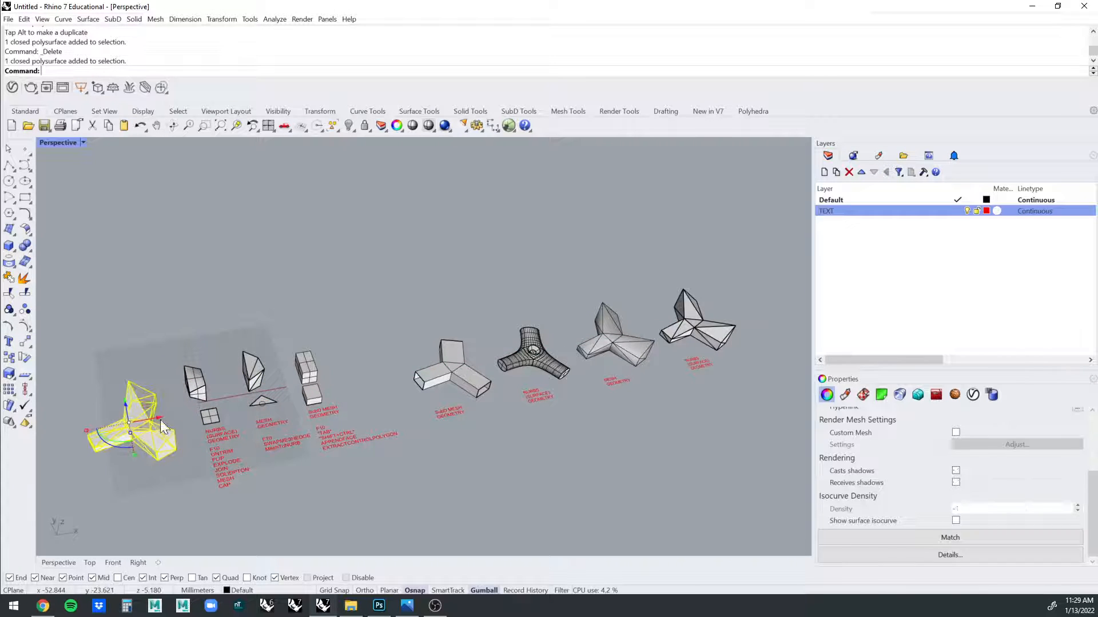
shift+right_drag(161, 419, 249, 384)
scroll(249, 384, up, 5)
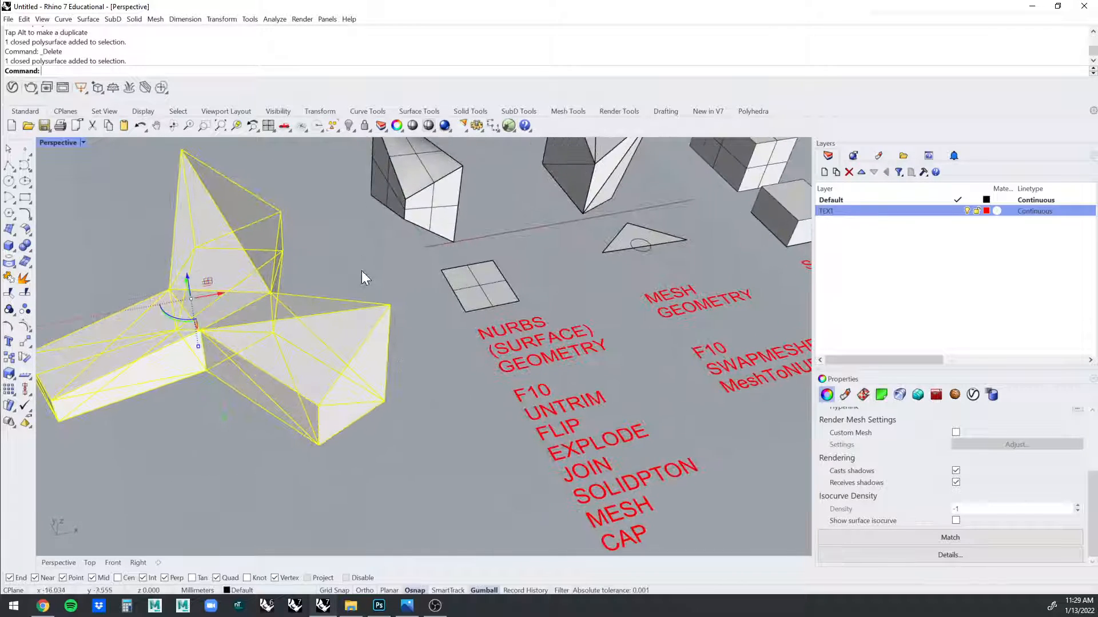
right_drag(361, 317, 423, 344)
Float the Solid Tools toolbar over the viewport, beside the copied polysurface.
click(499, 410)
scroll(480, 399, down, 3)
click(25, 246)
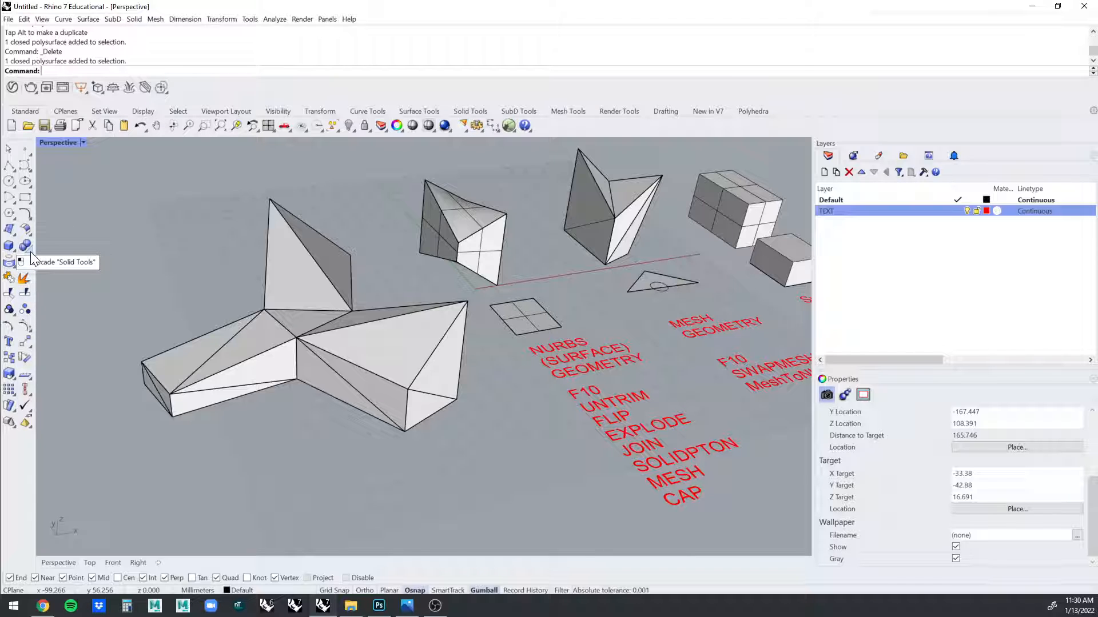
click(31, 254)
drag(55, 239, 79, 172)
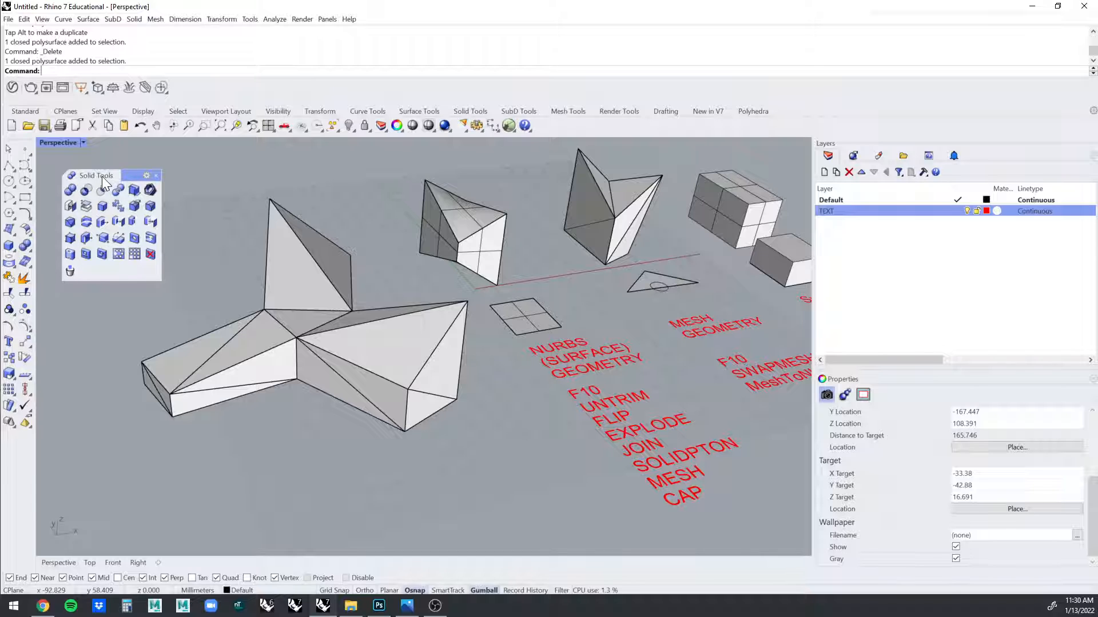
drag(104, 175, 151, 189)
click(31, 249)
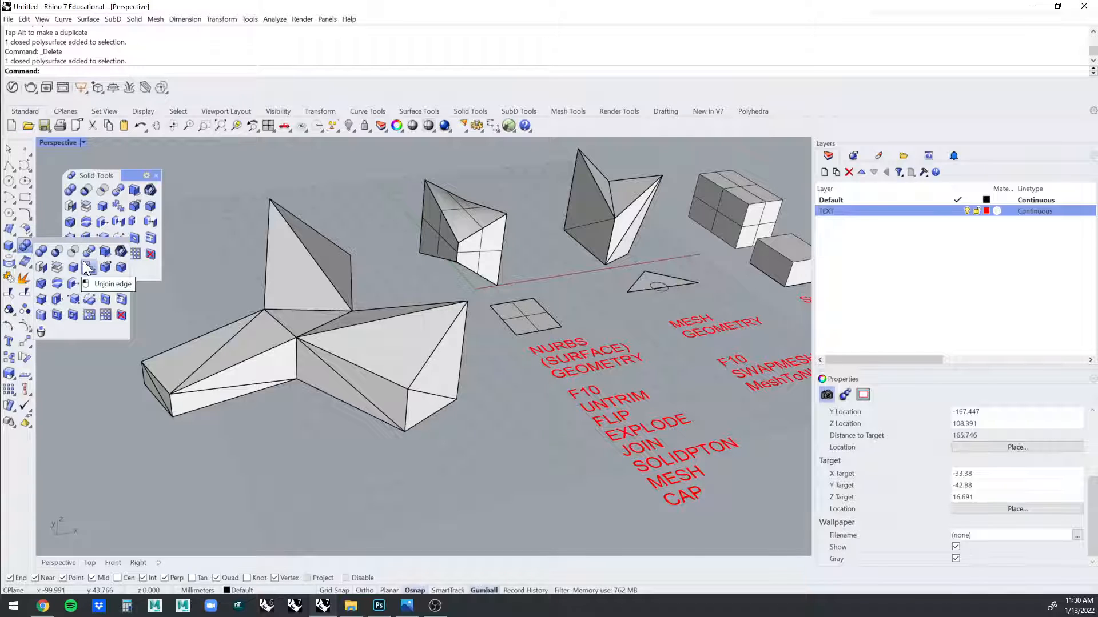
click(203, 222)
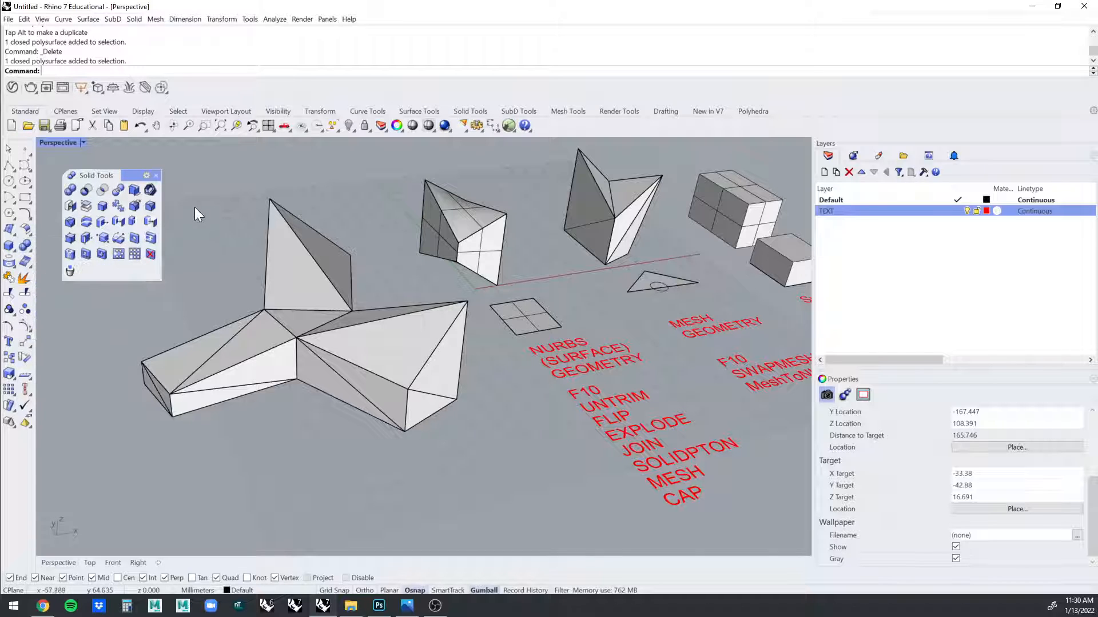
Merge the two coplanar triangular faces on the inner side of the copied polysurface's flared arm with MergeCoplanarFace.
click(337, 328)
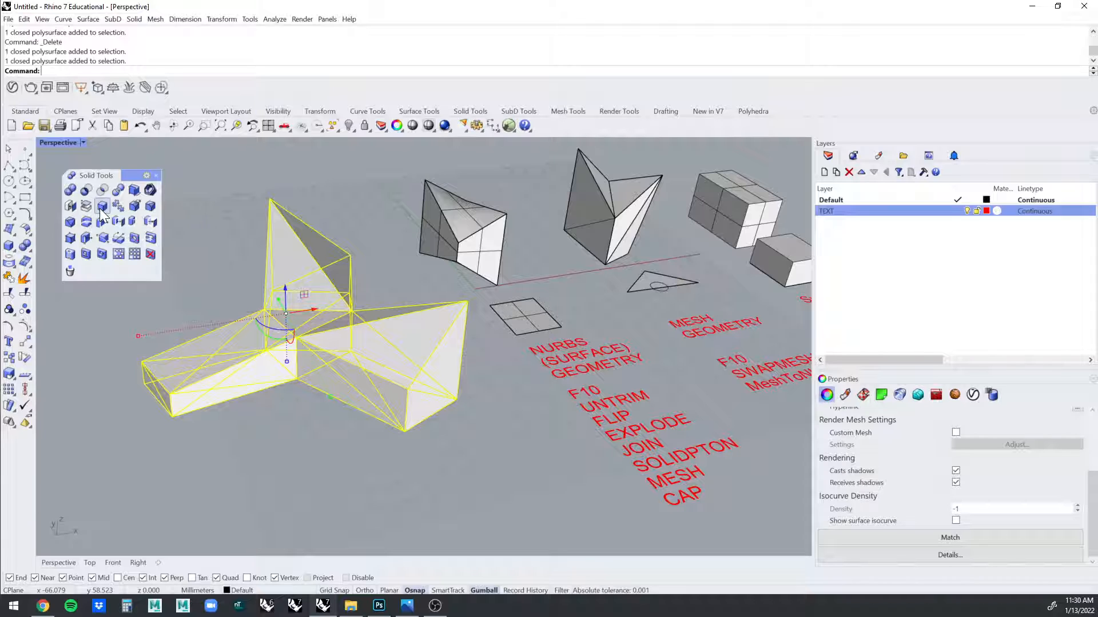
click(188, 235)
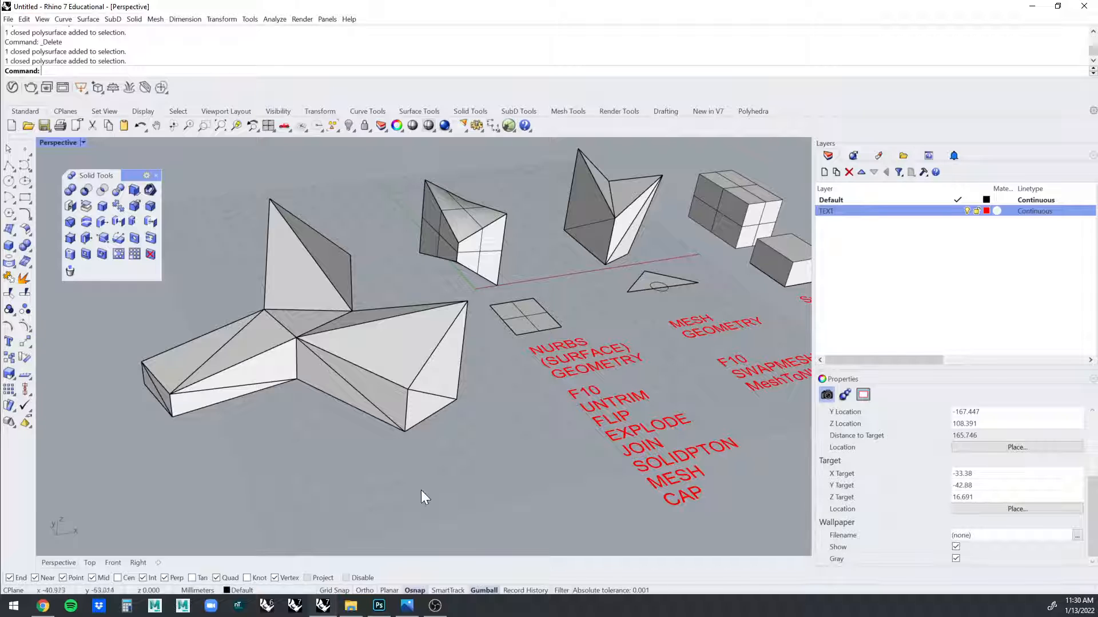
right_drag(421, 489, 463, 317)
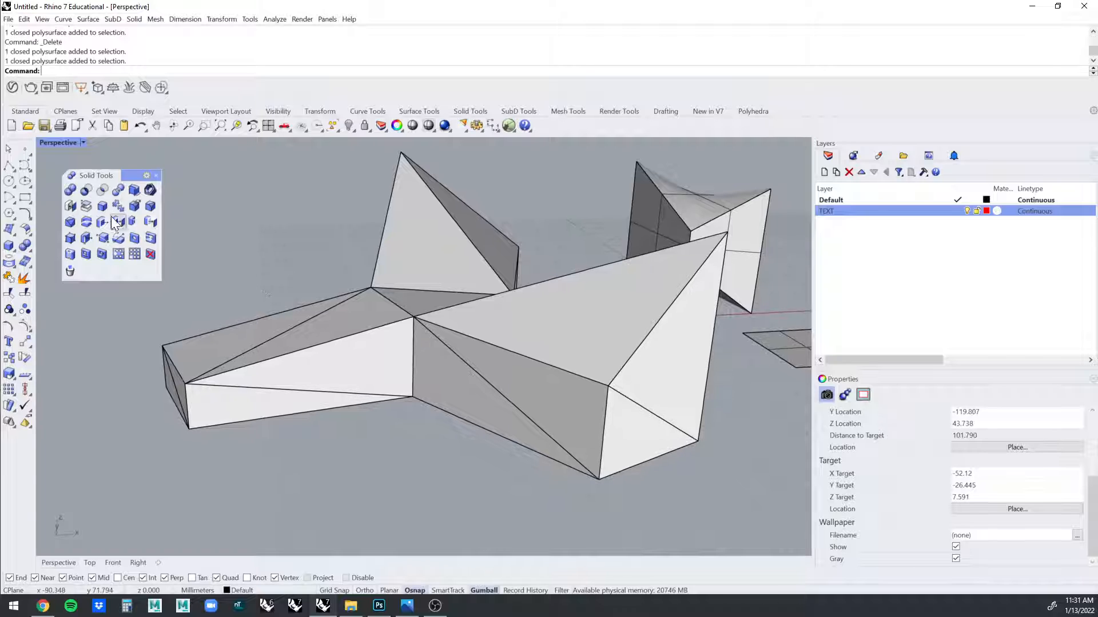
right_drag(536, 440, 434, 333)
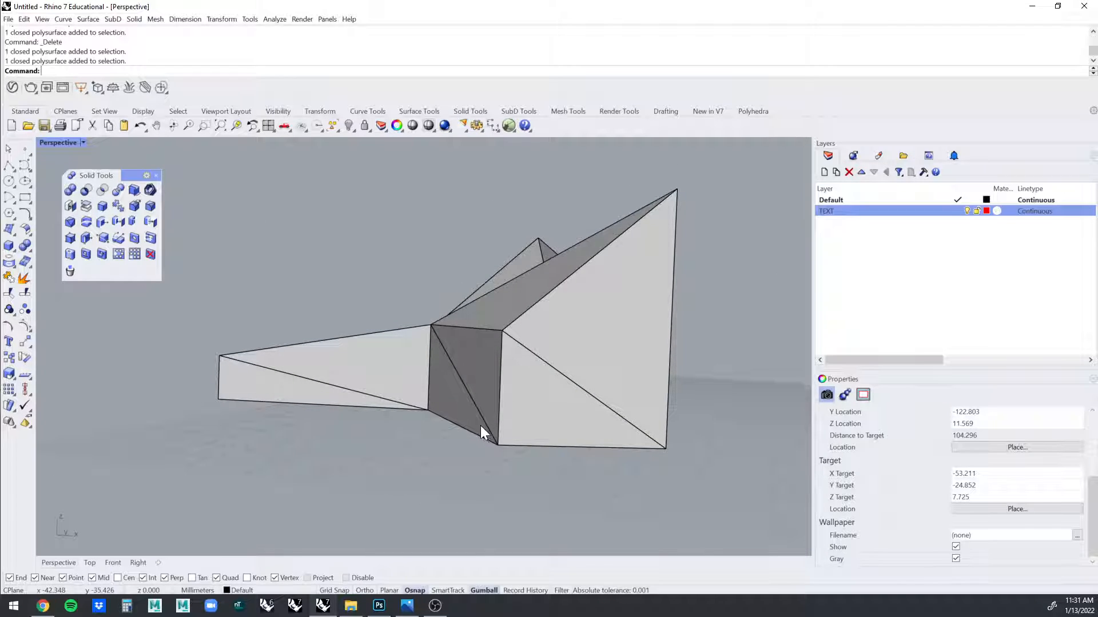
right_drag(480, 425, 426, 439)
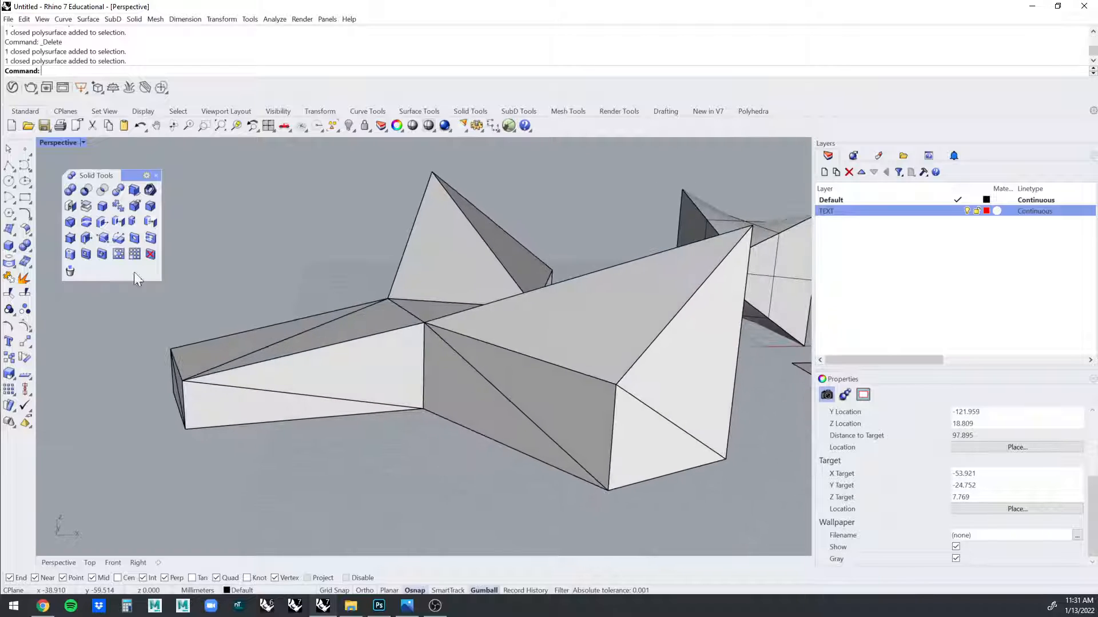
click(102, 207)
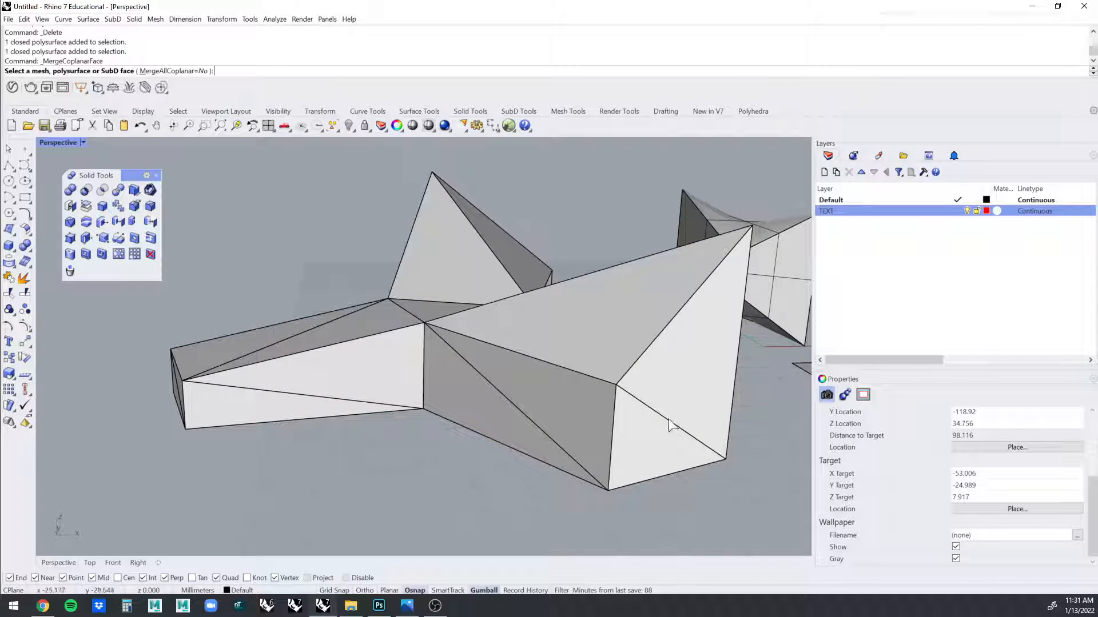
click(511, 387)
click(479, 394)
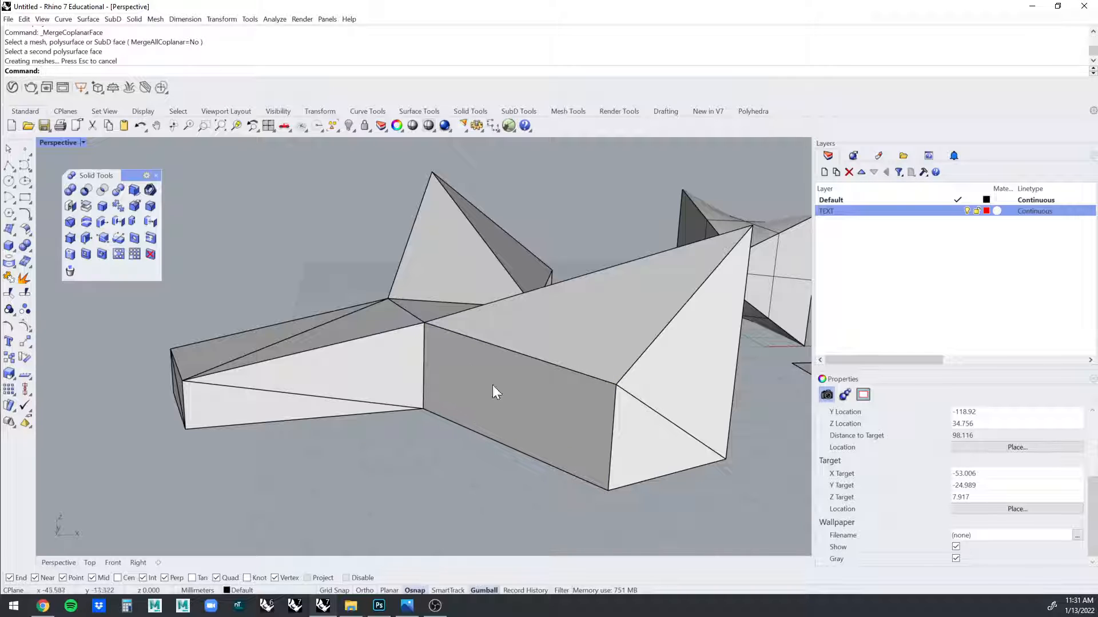
Merge all remaining coplanar faces of the copied polysurface at once with MergeAllCoplanarFaces.
right_drag(452, 360, 492, 344)
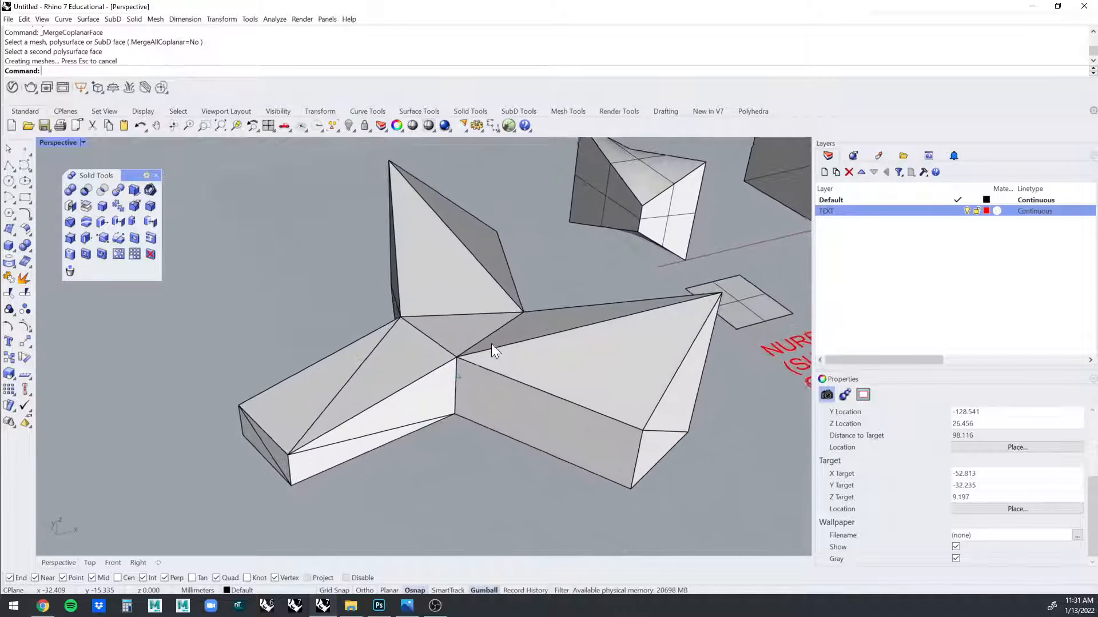
click(490, 343)
click(269, 284)
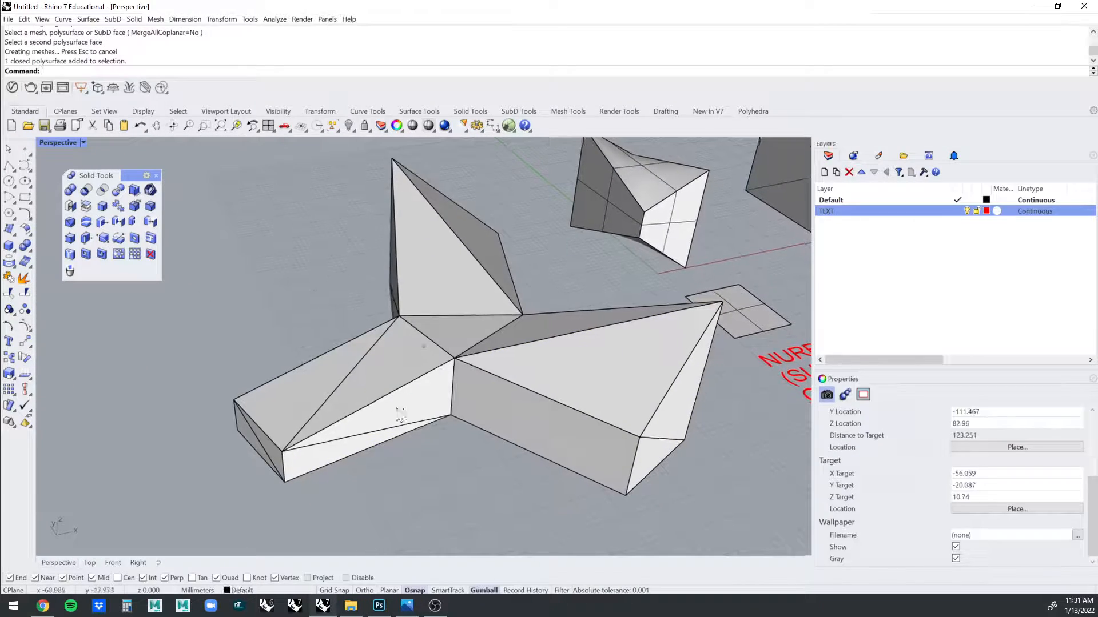
click(448, 395)
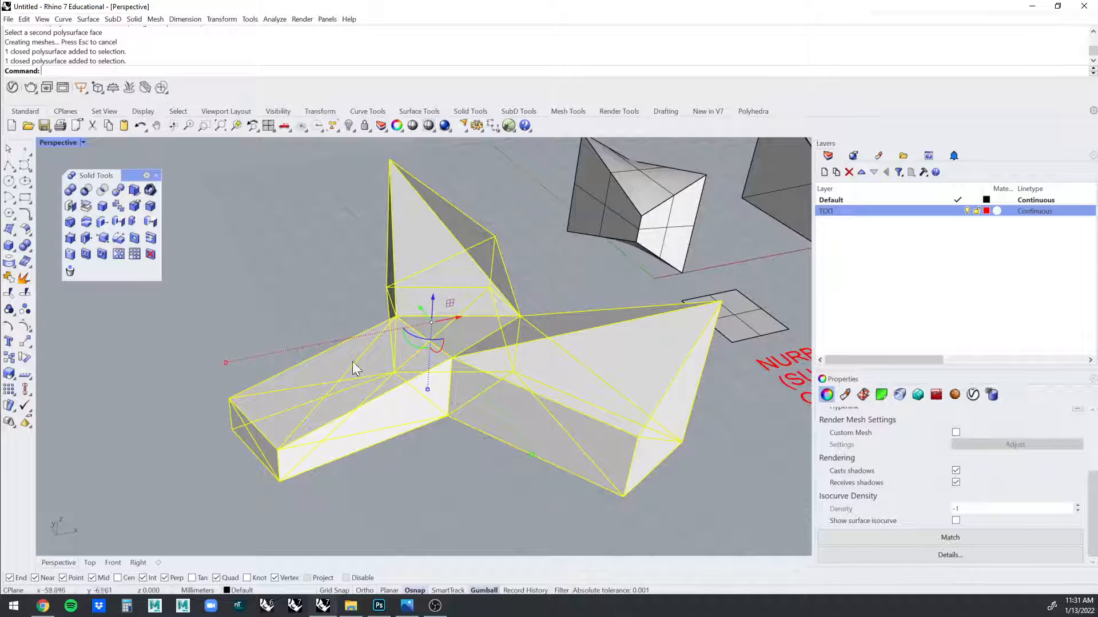
right_click(103, 205)
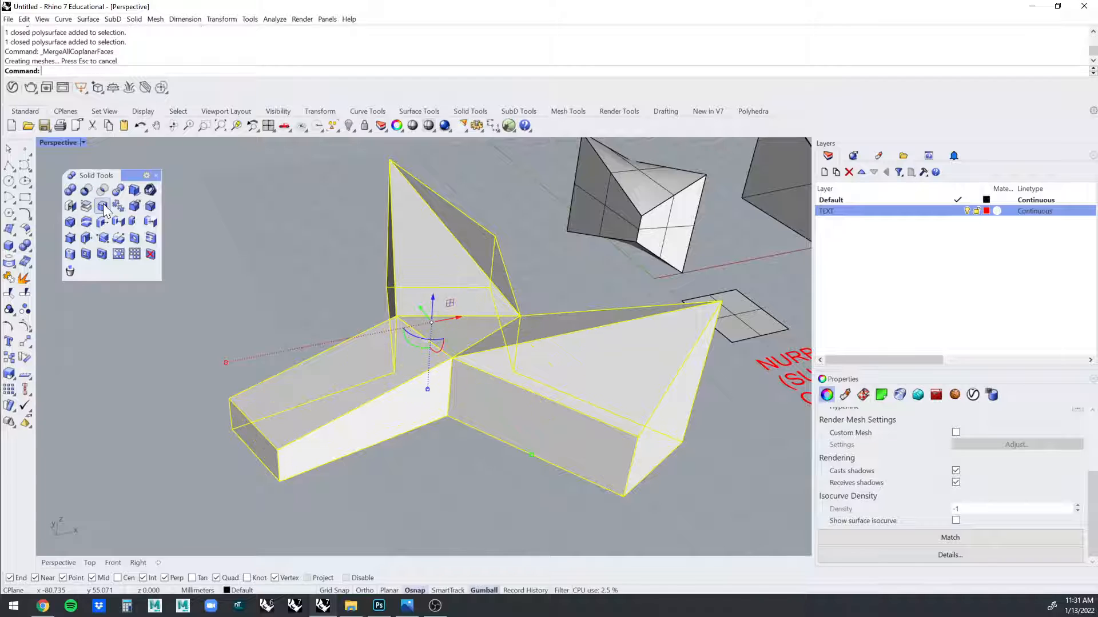
click(286, 251)
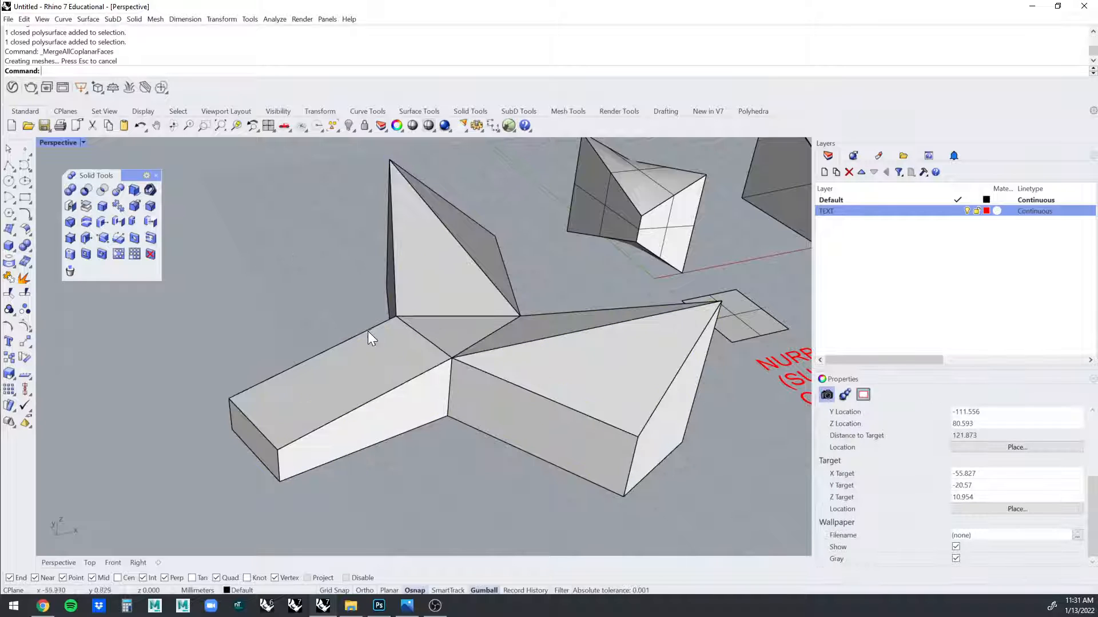
Try to merge the two triangular faces on the outer side of the junction's flared arm with MergeCoplanarFace.
right_drag(367, 333, 344, 321)
click(101, 207)
click(511, 299)
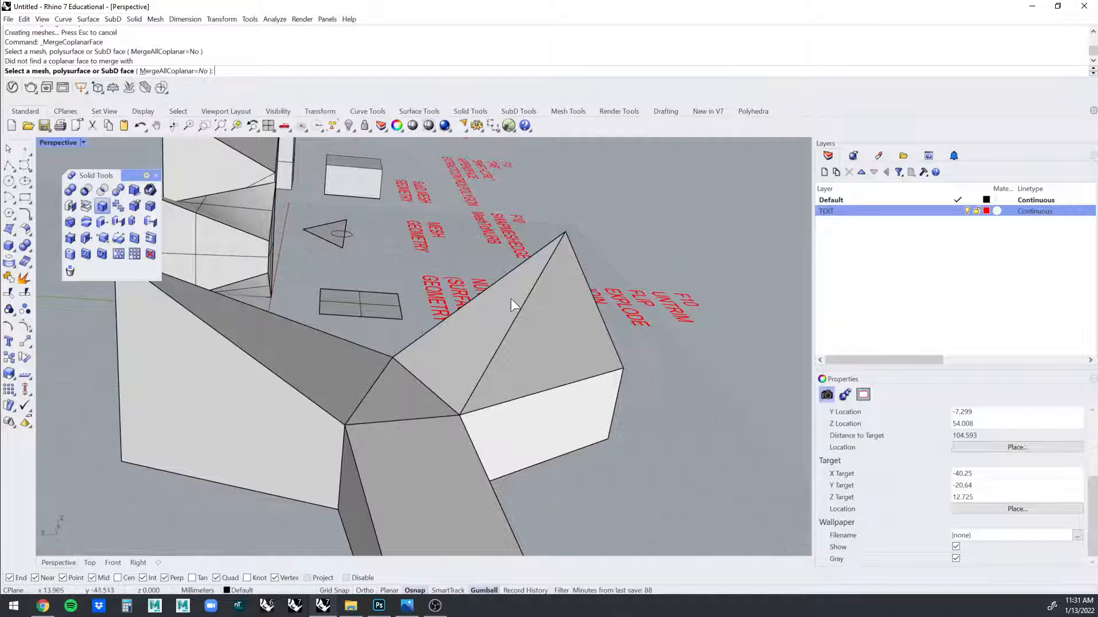
click(521, 313)
right_drag(521, 313, 711, 386)
key(Escape)
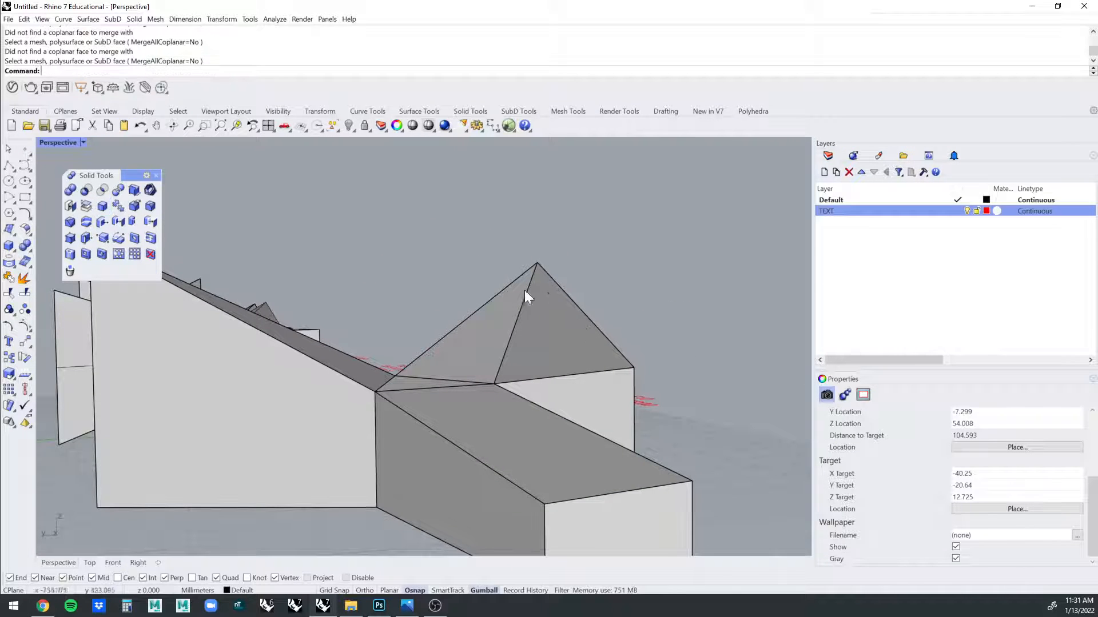
Add the line "MergeAllCoplanarFaces" below CAP in the red command list under the NURBS (SURFACE) GEOMETRY label.
right_drag(611, 354, 364, 290)
right_drag(558, 277, 540, 391)
click(528, 381)
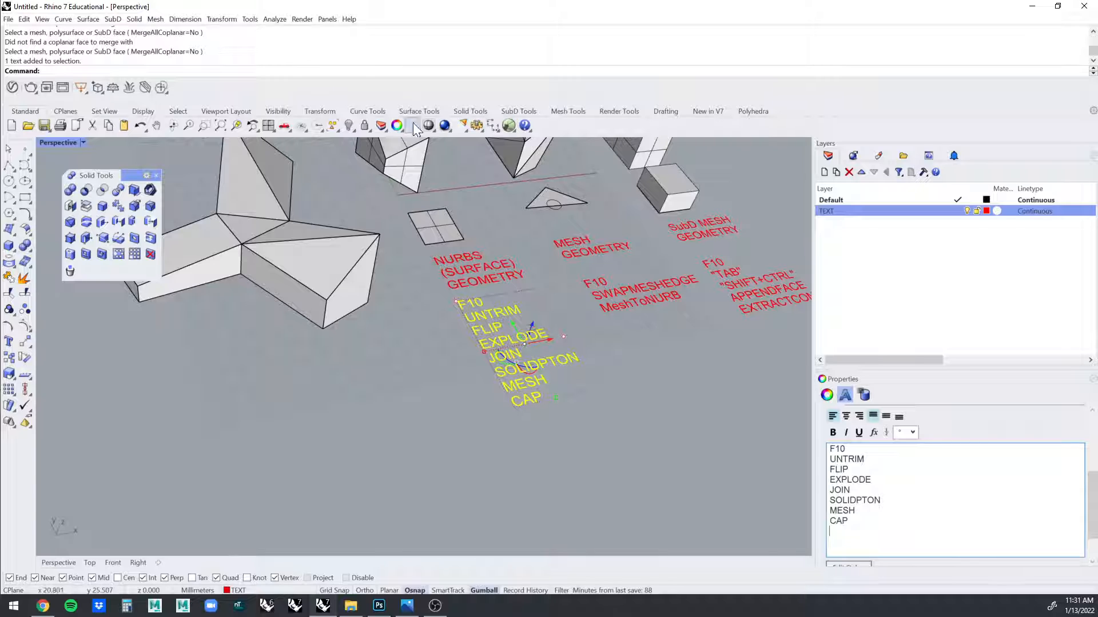
click(255, 71)
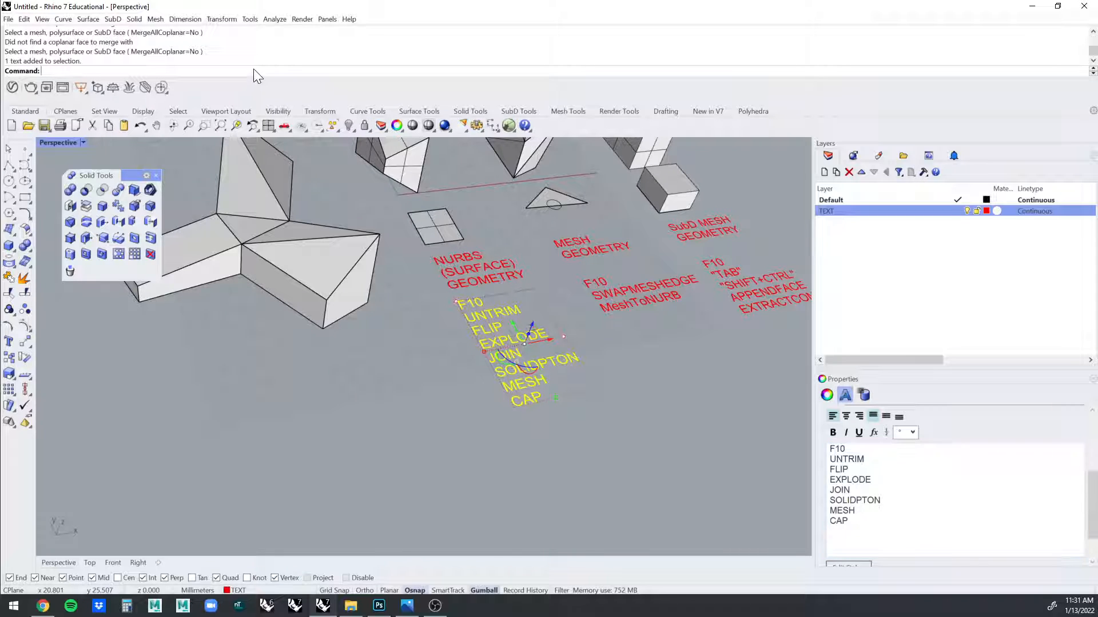
text(MergeAllCoplanarFaces)
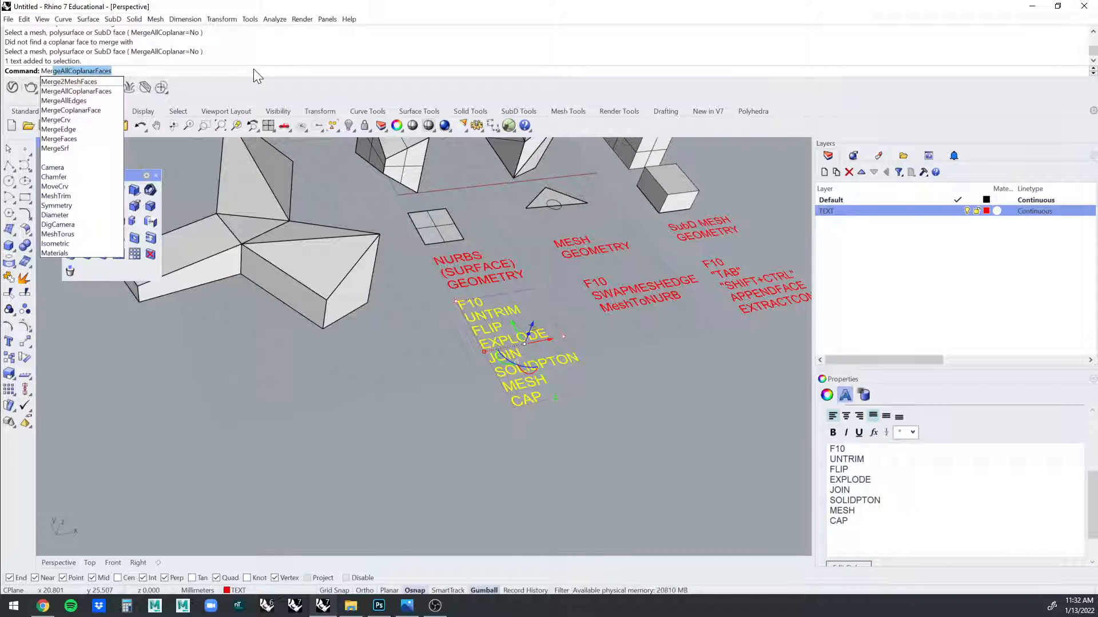
click(856, 520)
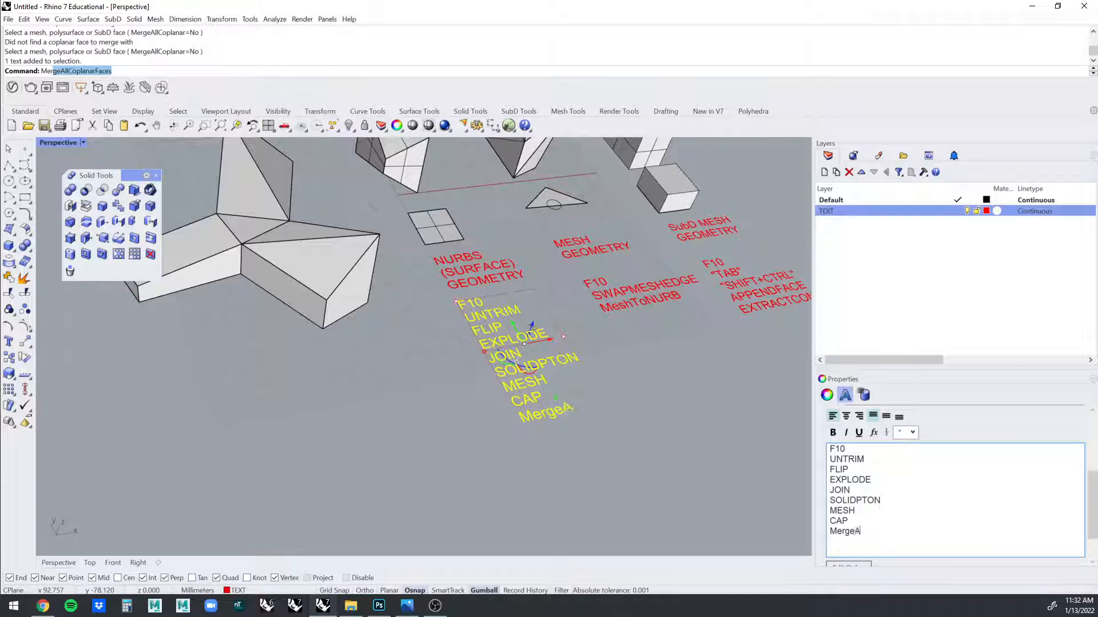
text(Coplan)
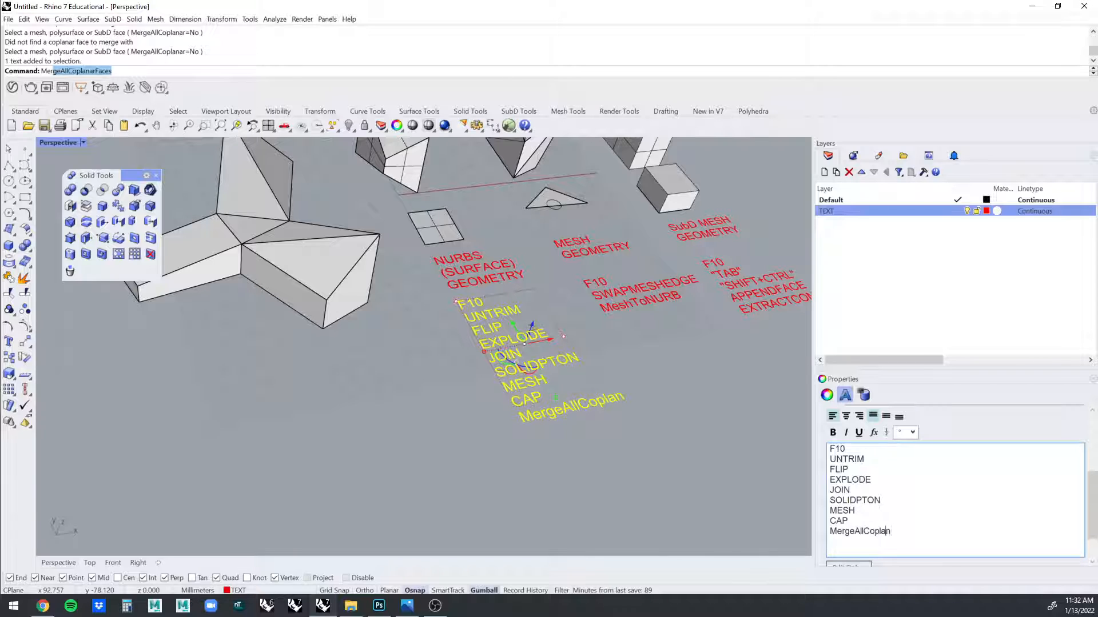
text(arFaces)
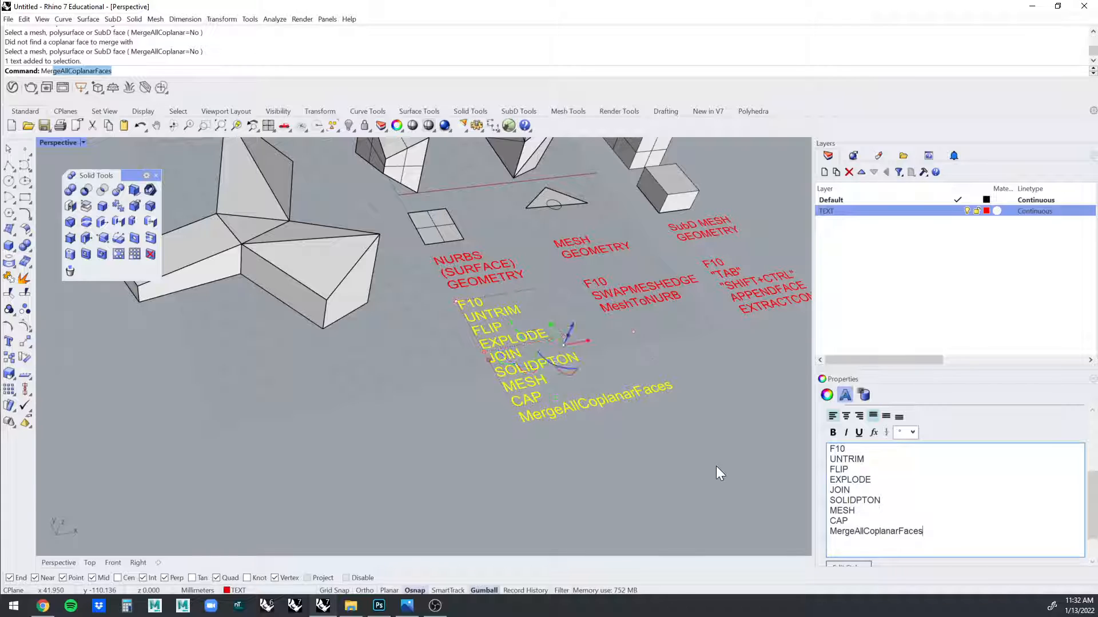
click(717, 466)
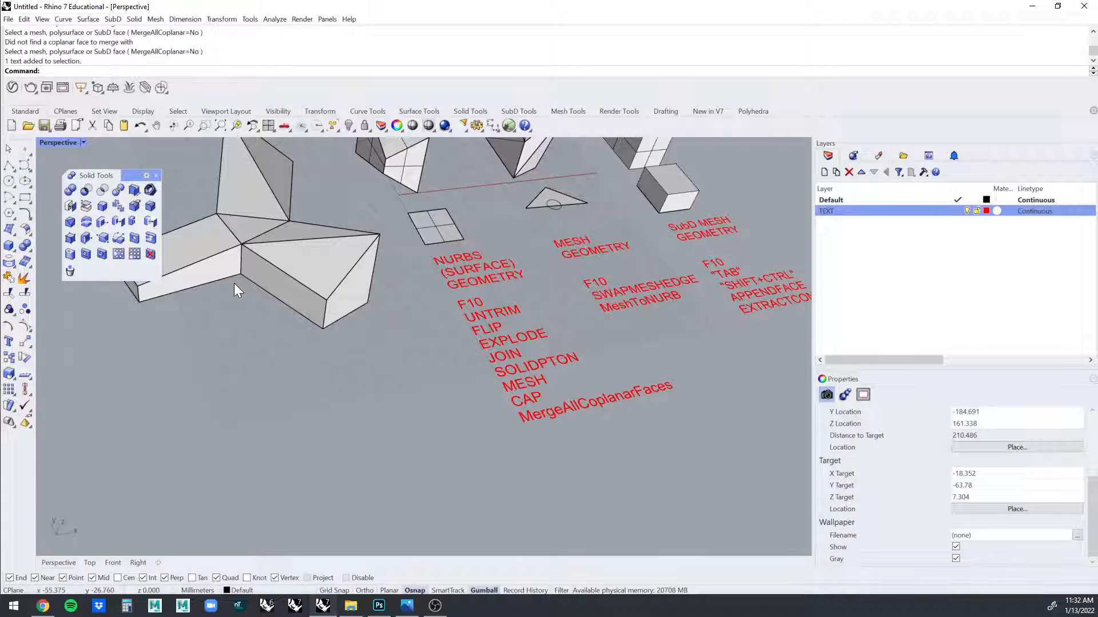
text(MergeAllCoplanarFaces)
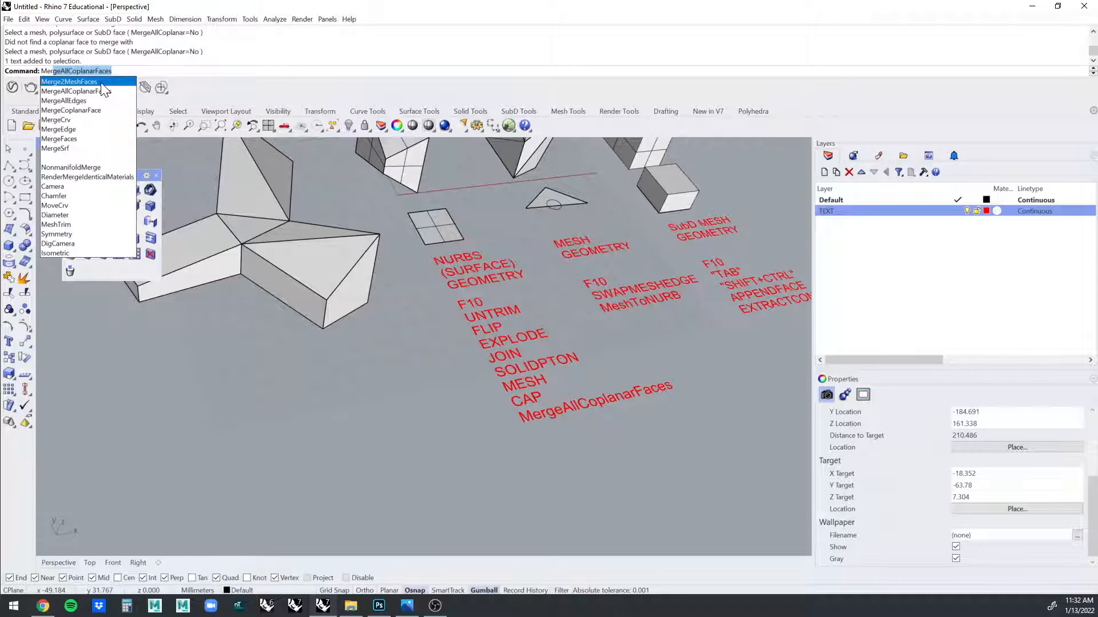
click(95, 139)
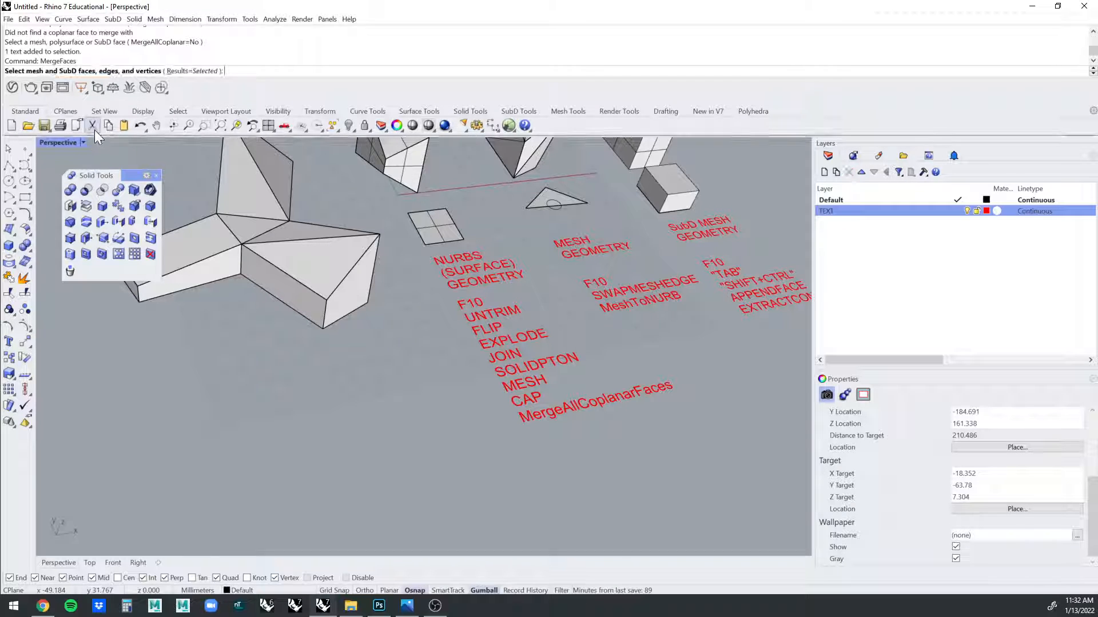
click(102, 207)
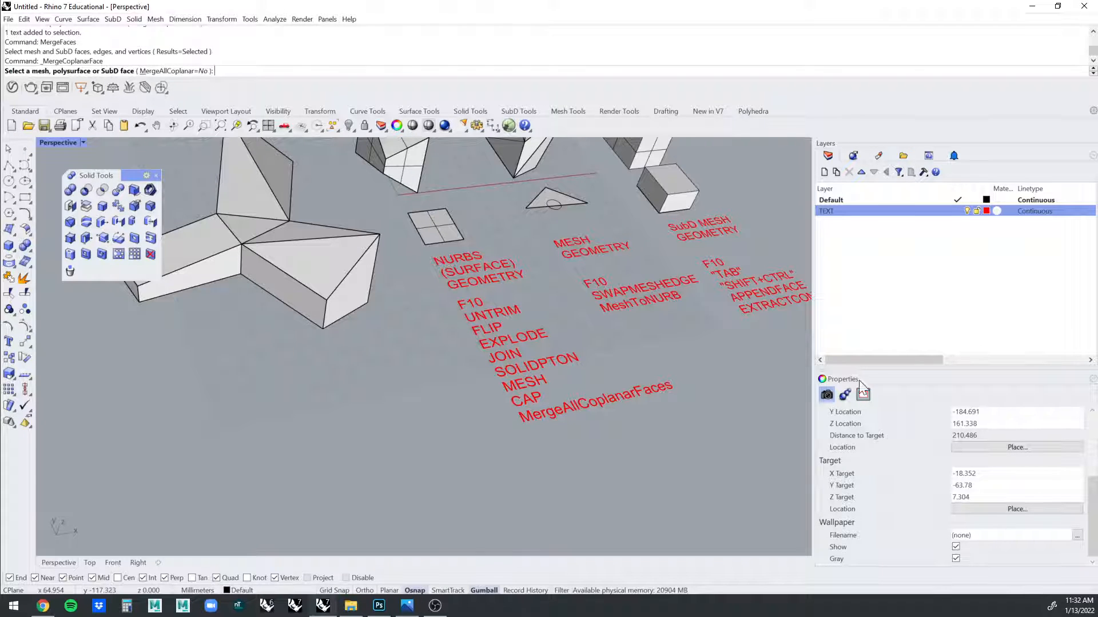
key(Escape)
Add the line "MergeCoplanarFaces" at the end of the NURBS command list text.
click(553, 411)
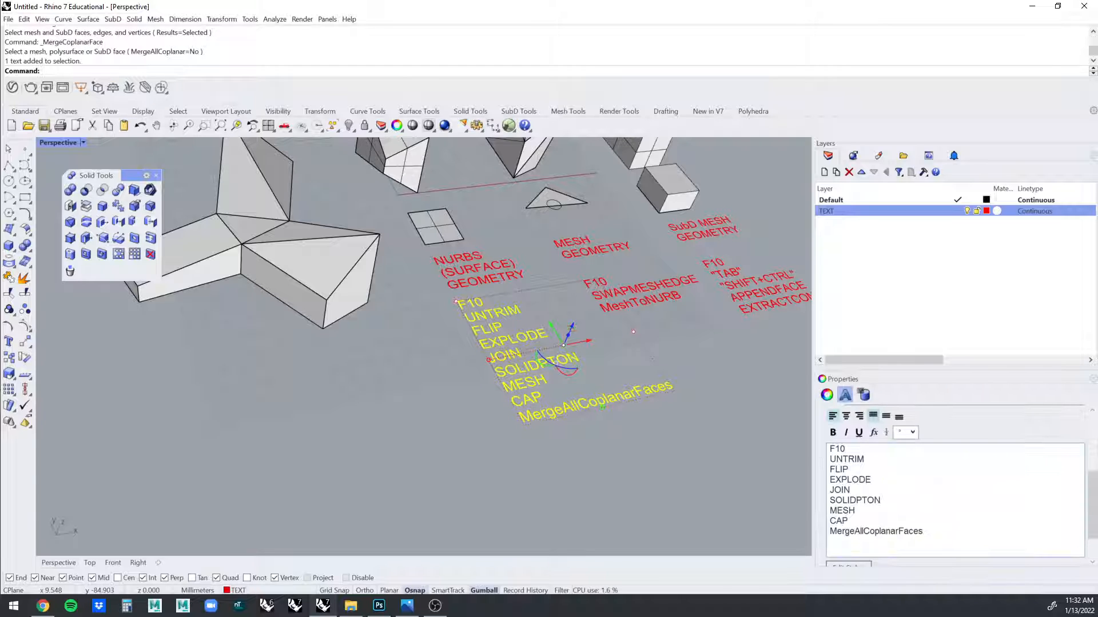
click(923, 532)
text(Merge)
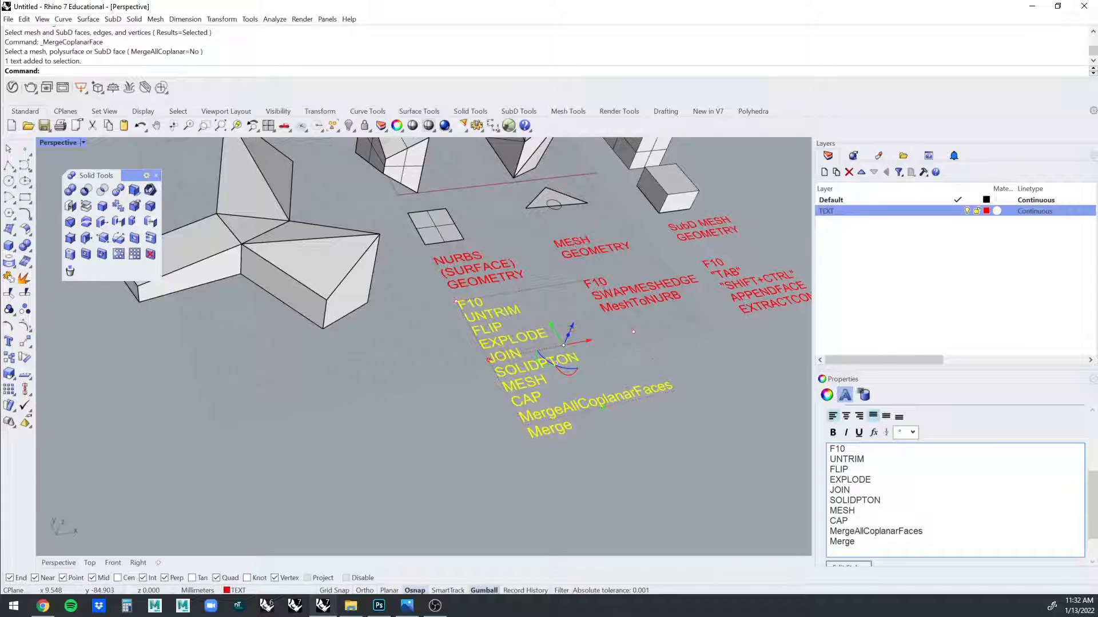
text(CoplanarFaces)
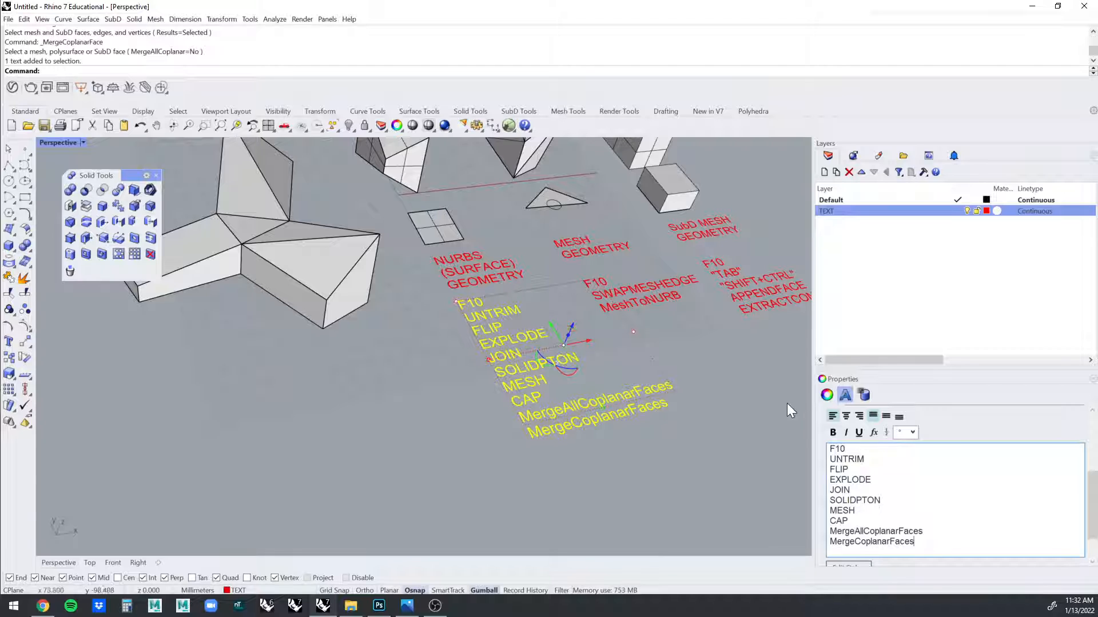
click(782, 403)
Duplicate the rounded NURBS three-way junction and place the copy in the empty space behind the original.
scroll(536, 390, down, 6)
scroll(642, 240, up, 3)
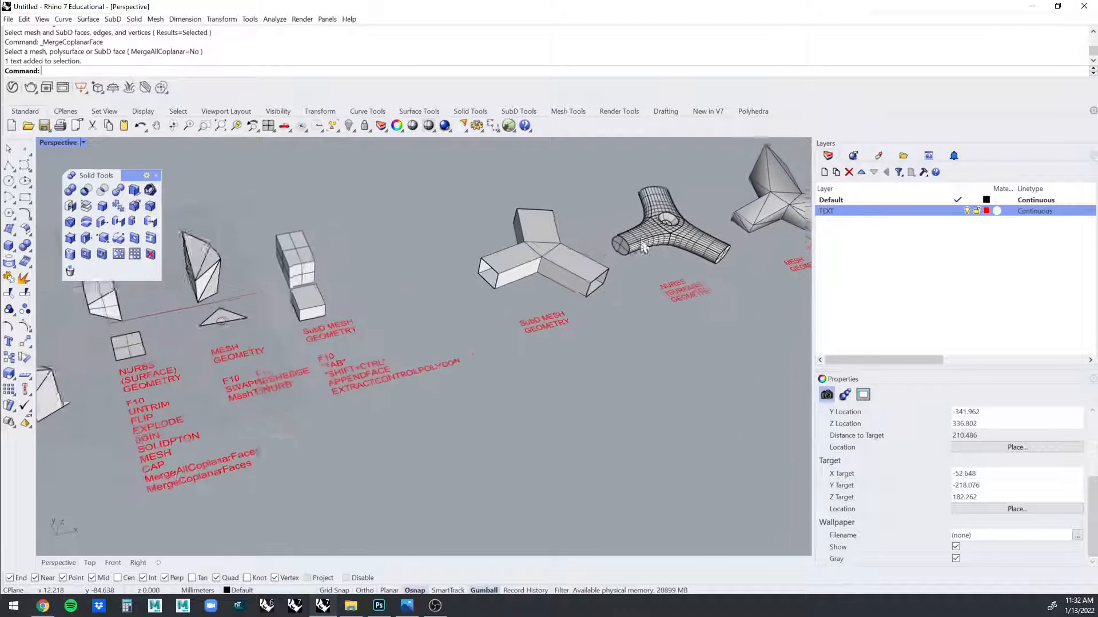
click(643, 243)
scroll(715, 278, up, 5)
shift+right_drag(716, 278, 492, 376)
click(569, 268)
click(510, 313)
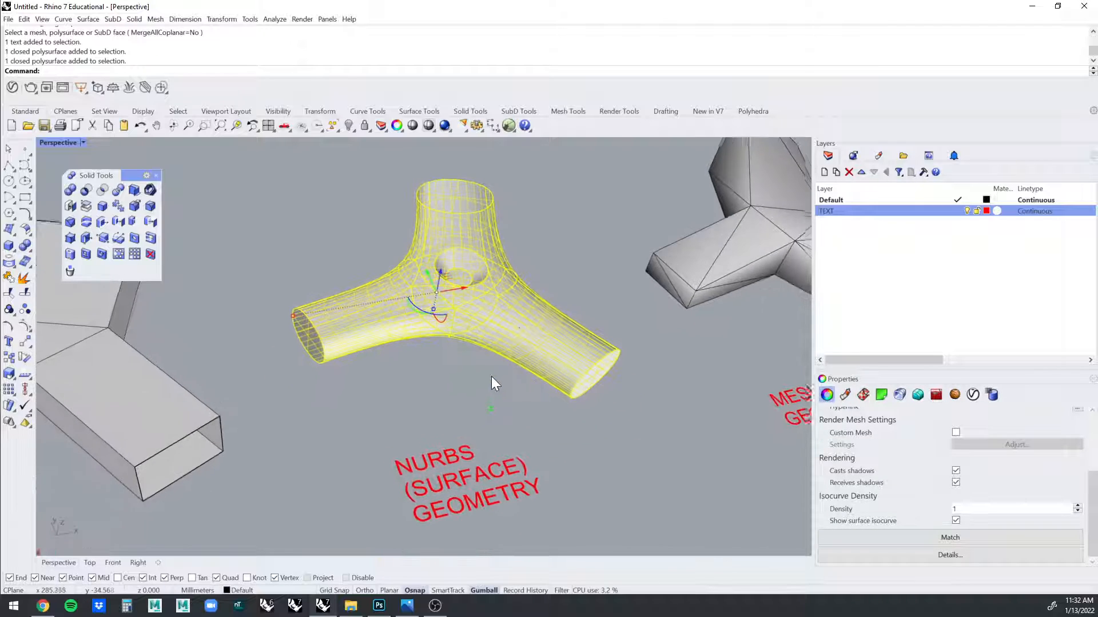
click(561, 267)
click(551, 311)
right_drag(551, 311, 573, 461)
drag(554, 451, 457, 273)
Convert the copied NURBS junction to a polygon mesh at the More polygons end of the density range, and delete the source polysurface copy.
click(487, 275)
click(486, 282)
right_drag(520, 275, 614, 253)
scroll(614, 253, up, 5)
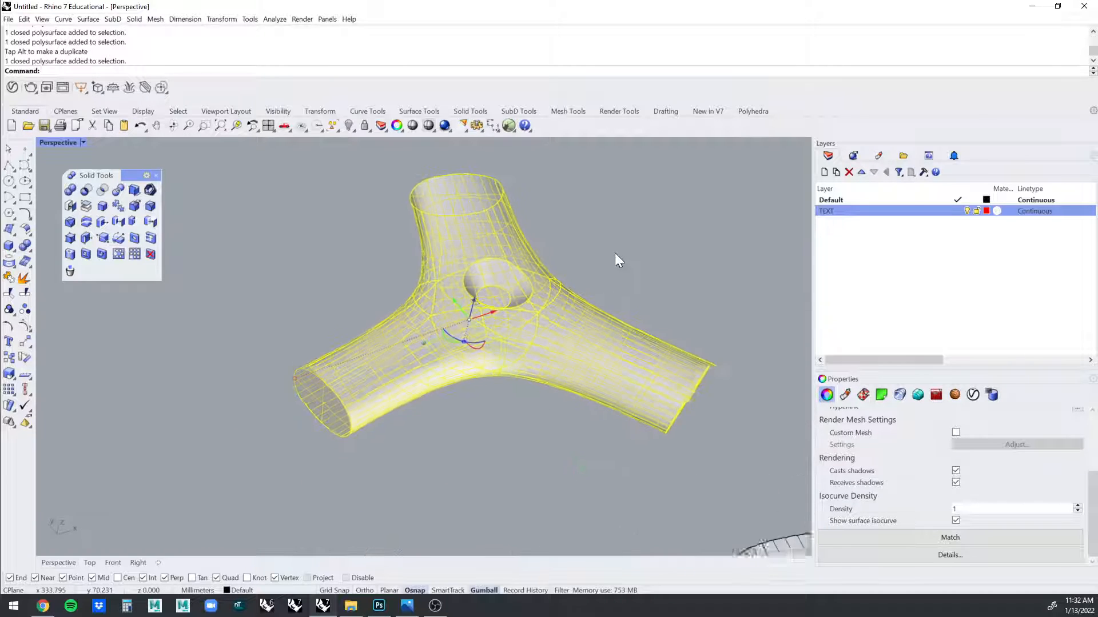
text(Mes)
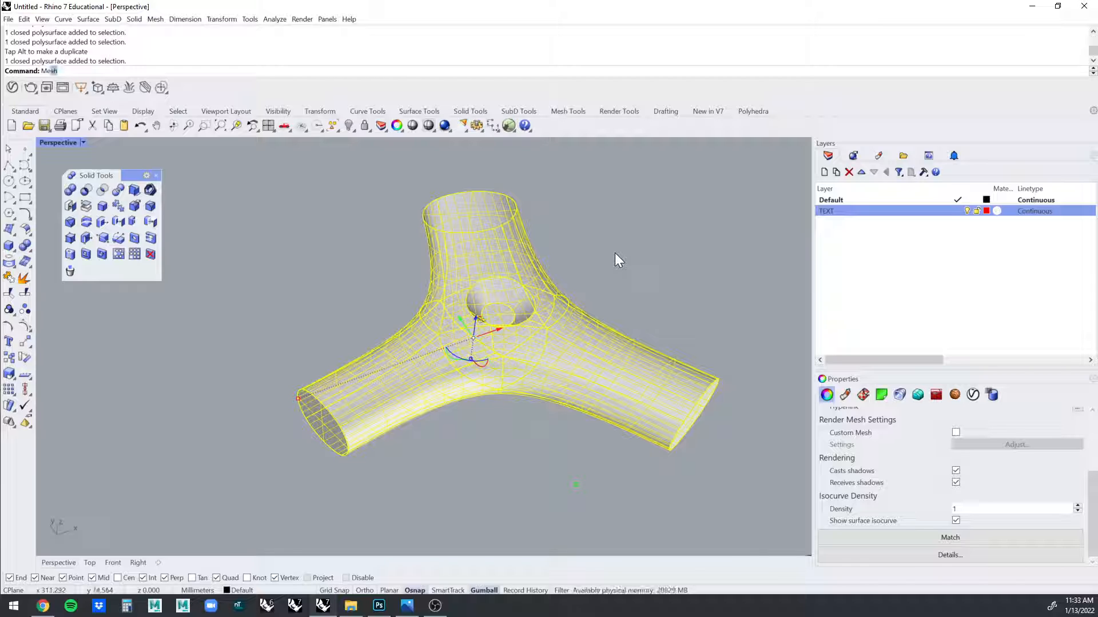
text(h)
key(Return)
text(M)
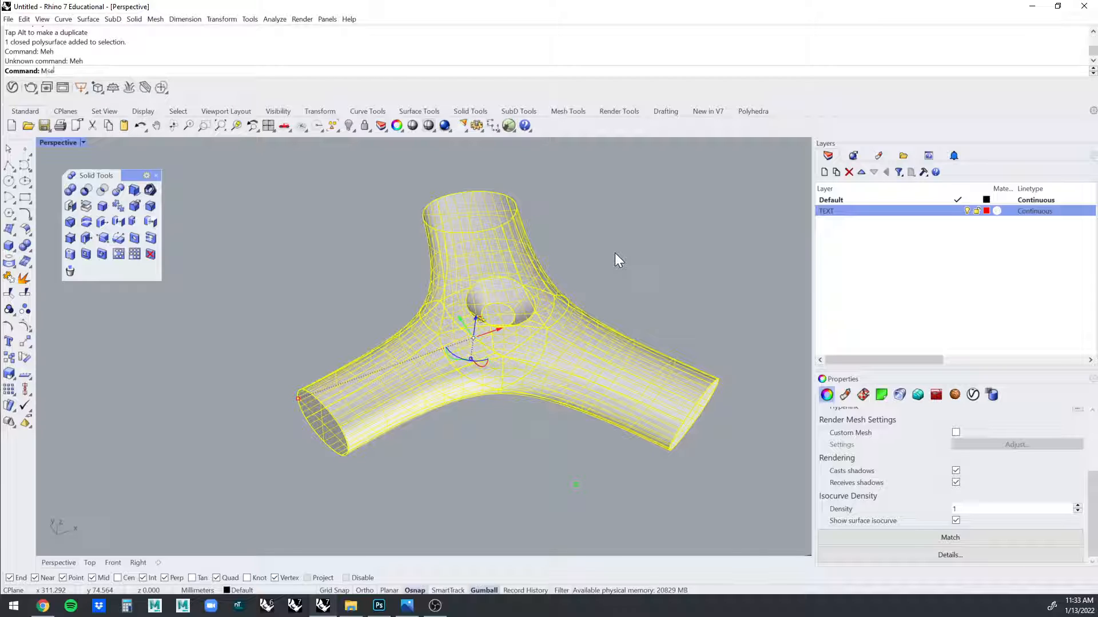
text(esh)
key(Return)
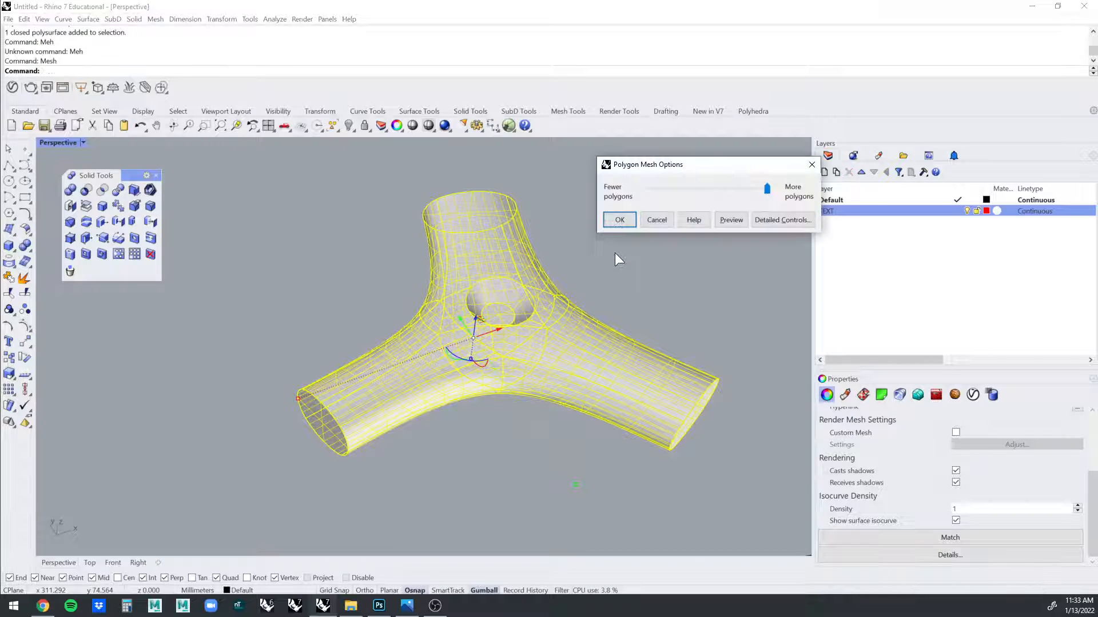
click(617, 223)
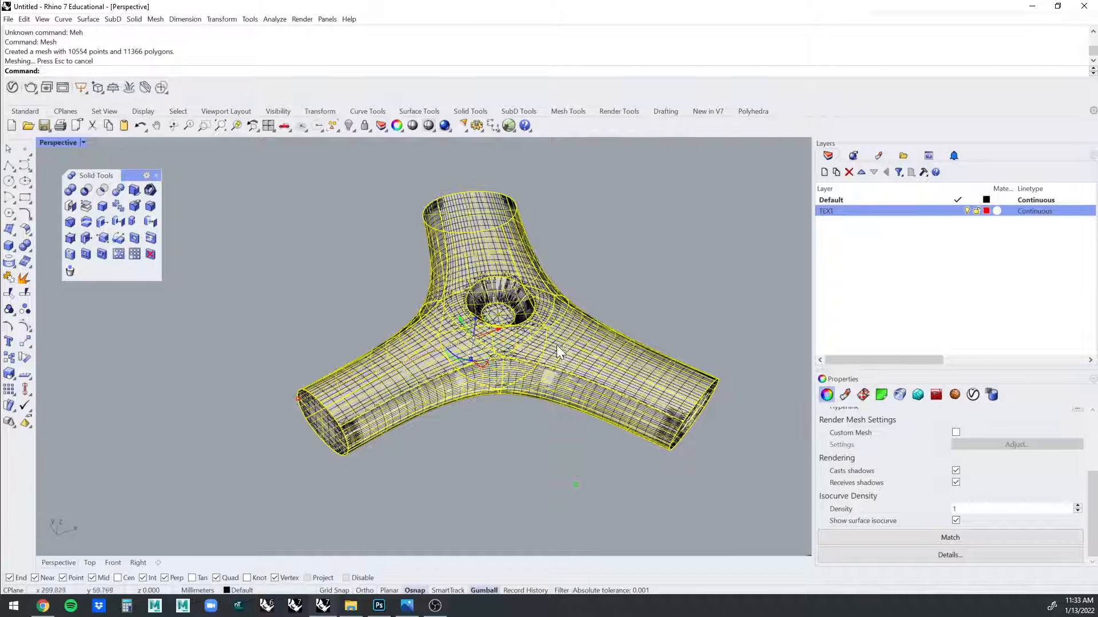
scroll(600, 366, down, 3)
key(Delete)
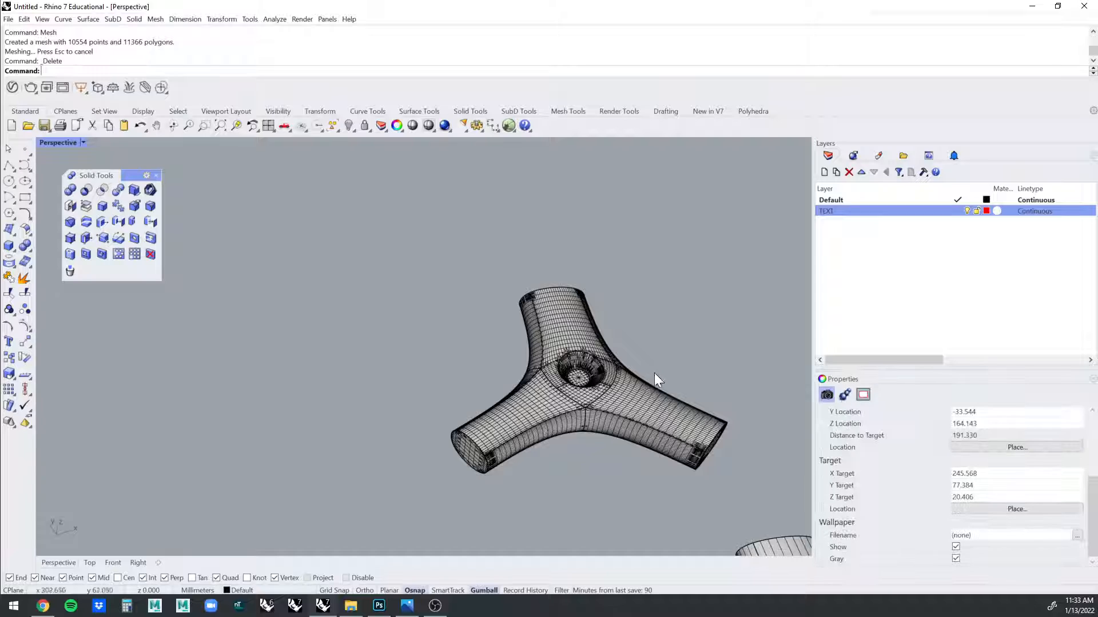
Check the new mesh junction's object type in its properties and examine its polygon layout up close.
click(654, 375)
scroll(644, 383, up, 2)
click(640, 316)
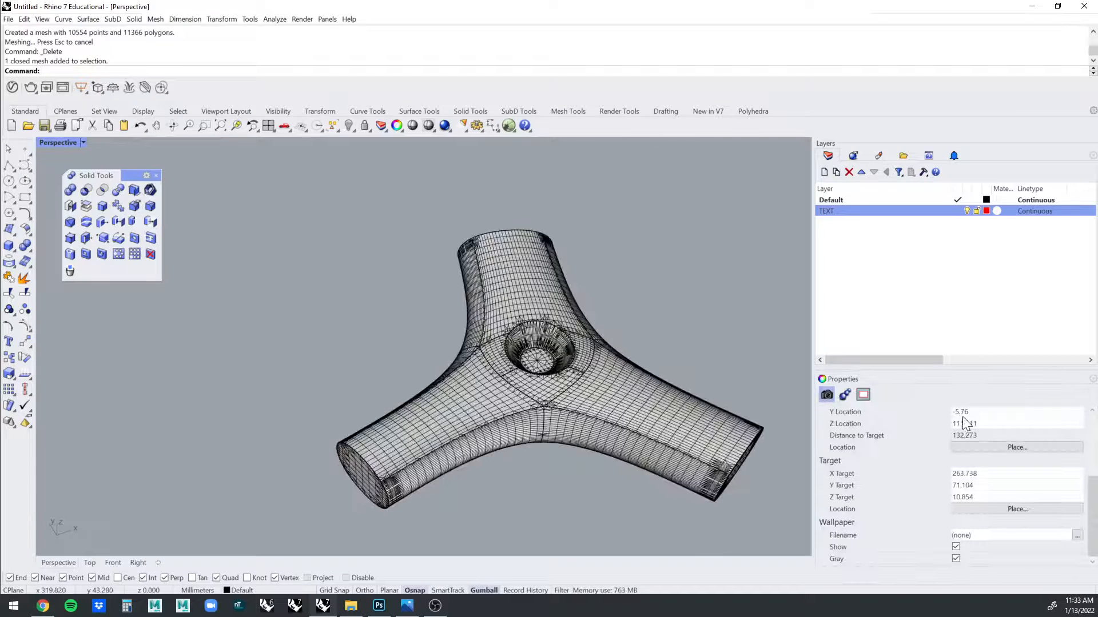
drag(1096, 496, 1096, 434)
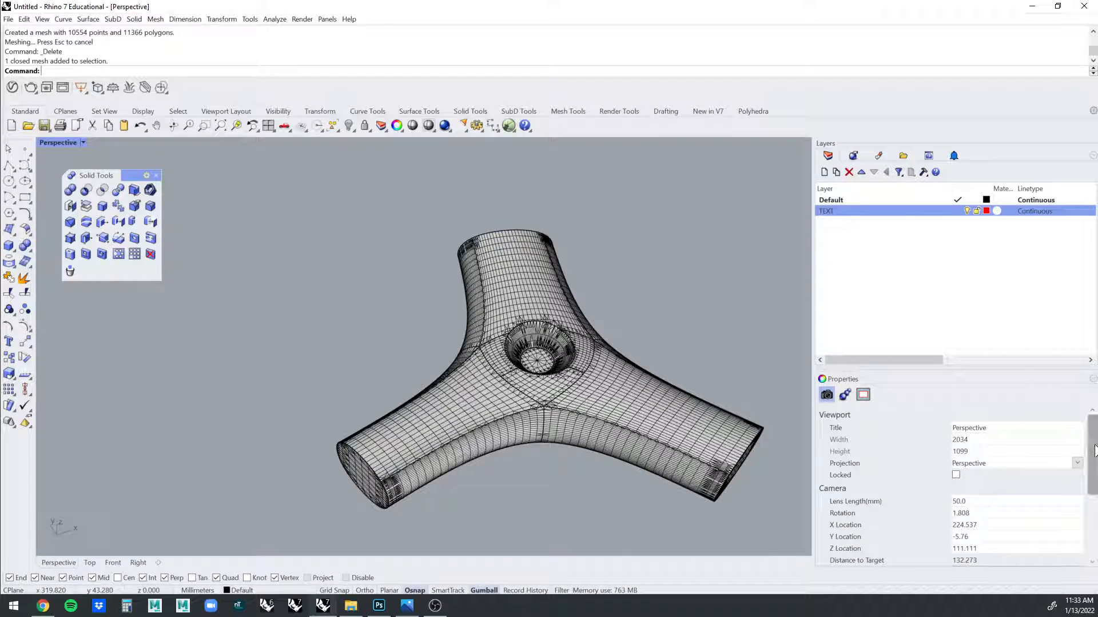
click(668, 356)
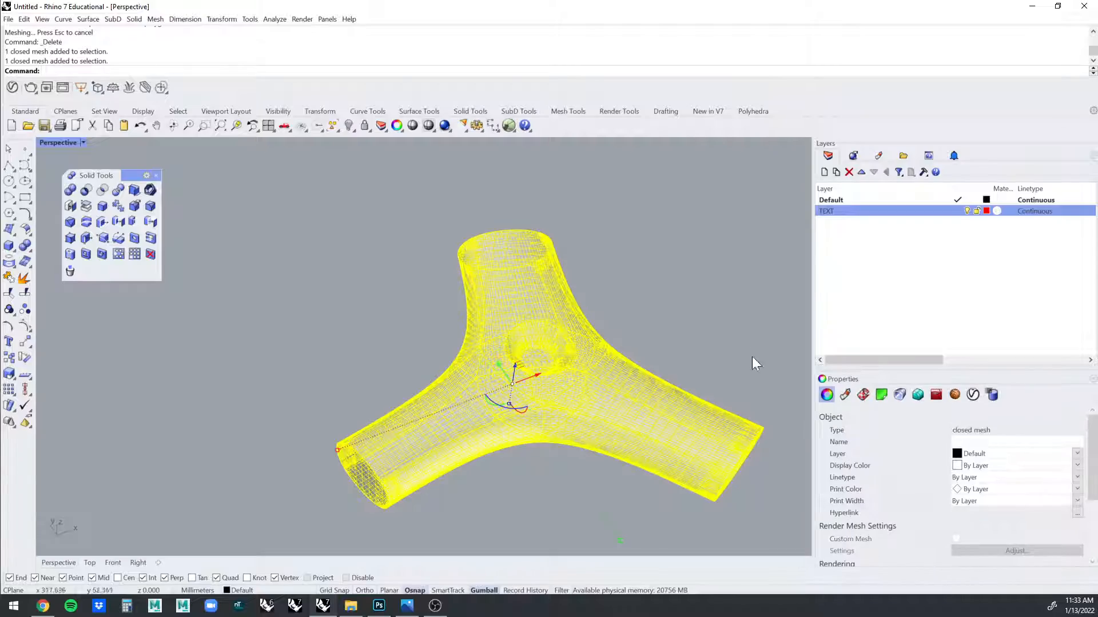
click(734, 312)
scroll(734, 311, up, 6)
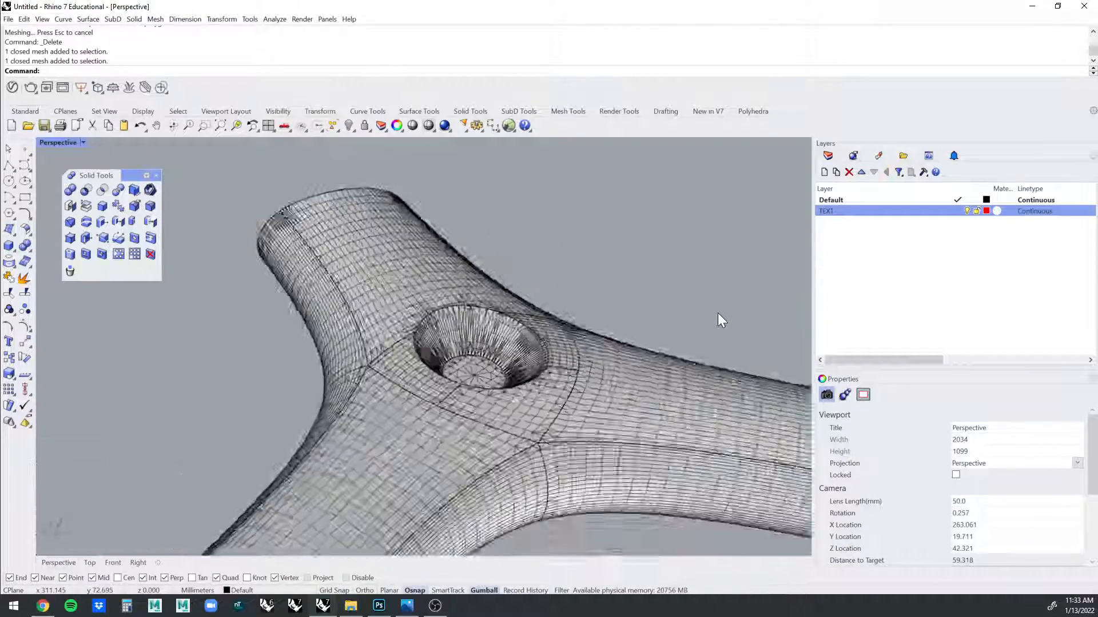
right_drag(717, 313, 569, 289)
click(523, 306)
scroll(575, 322, down, 4)
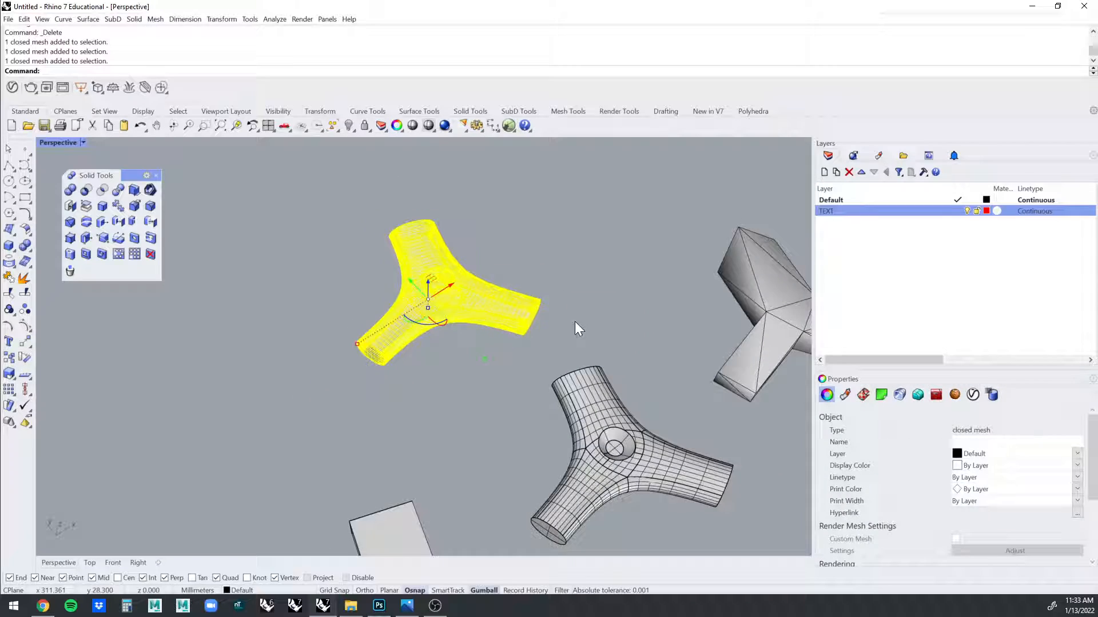
Compare the original NURBS junction, the SubD junction and the dense mesh copy by selecting each and viewing them together.
click(630, 420)
key(Escape)
scroll(447, 326, down, 5)
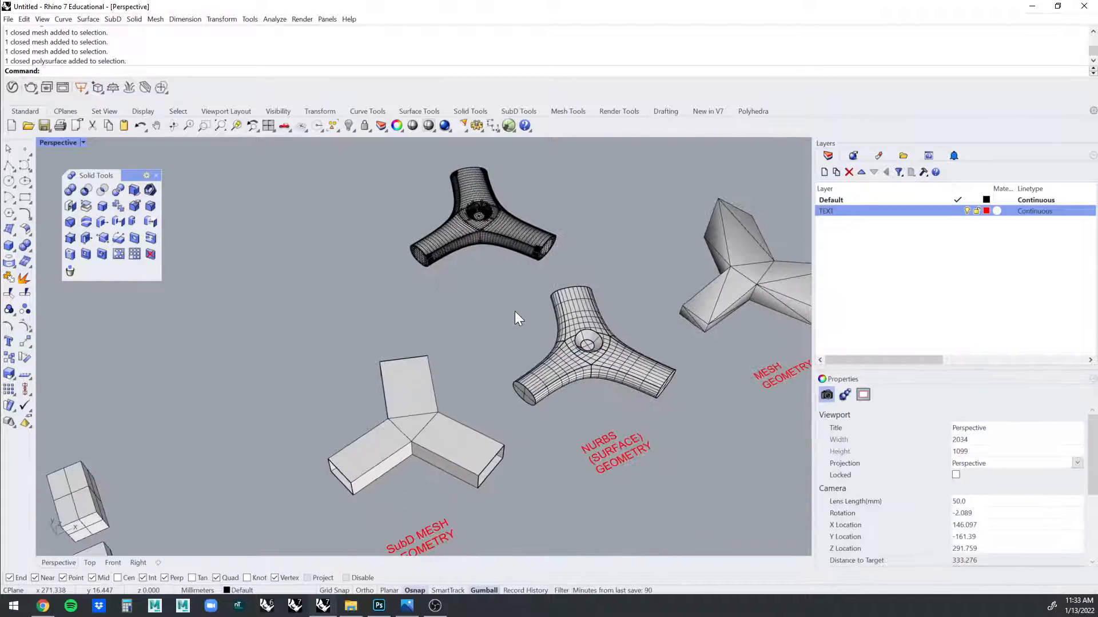
right_drag(516, 313, 407, 431)
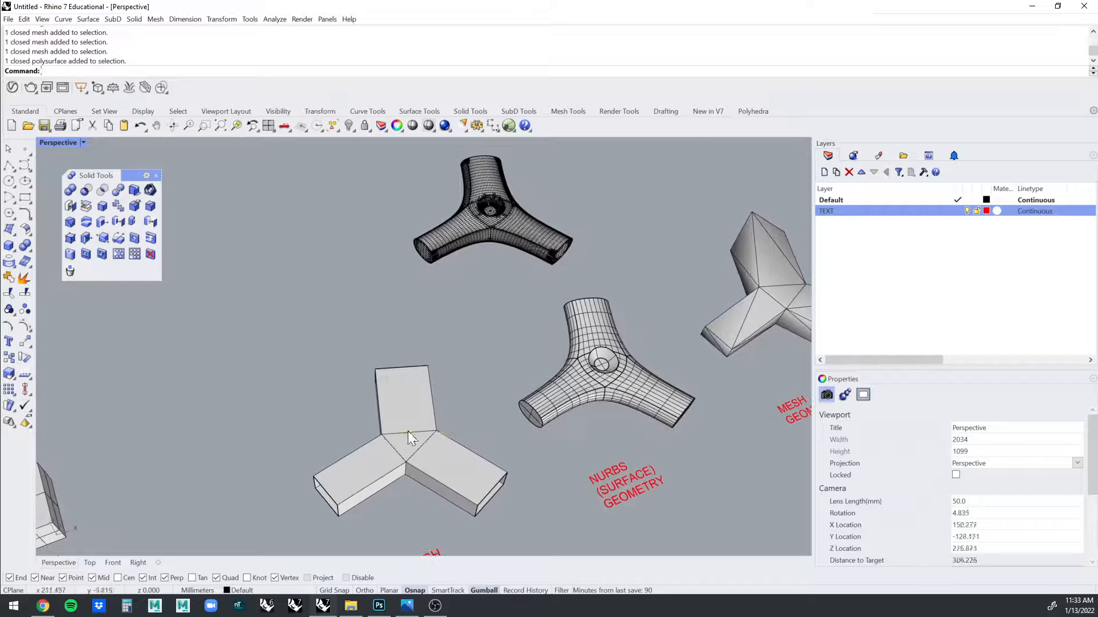
click(407, 431)
key(Escape)
scroll(492, 296, up, 4)
right_drag(530, 269, 590, 355)
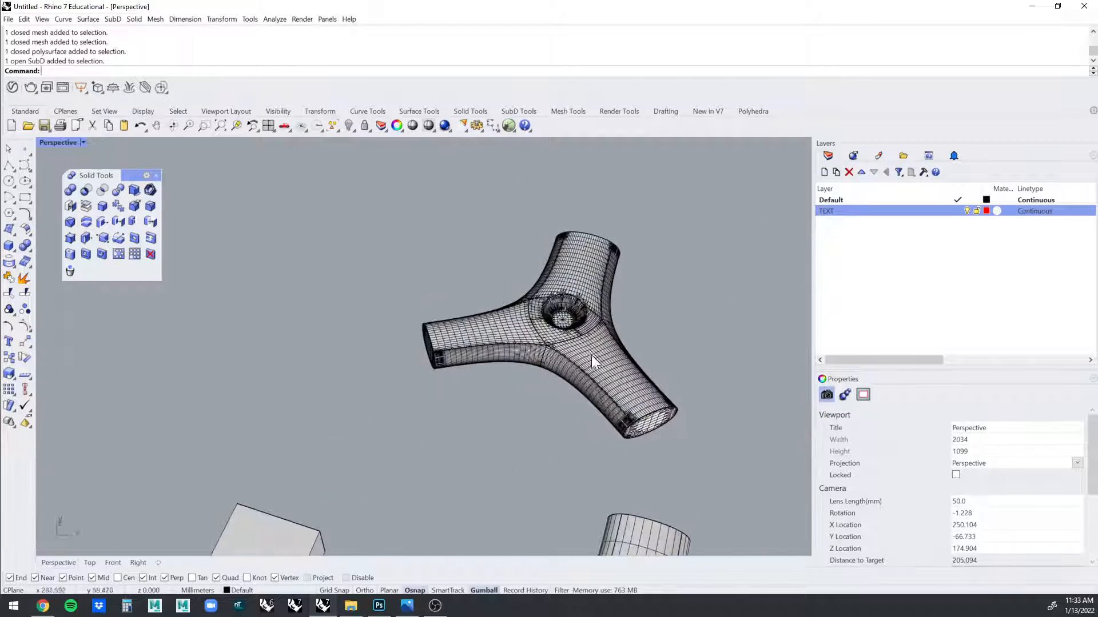
click(591, 355)
key(Escape)
scroll(677, 284, up, 5)
click(590, 320)
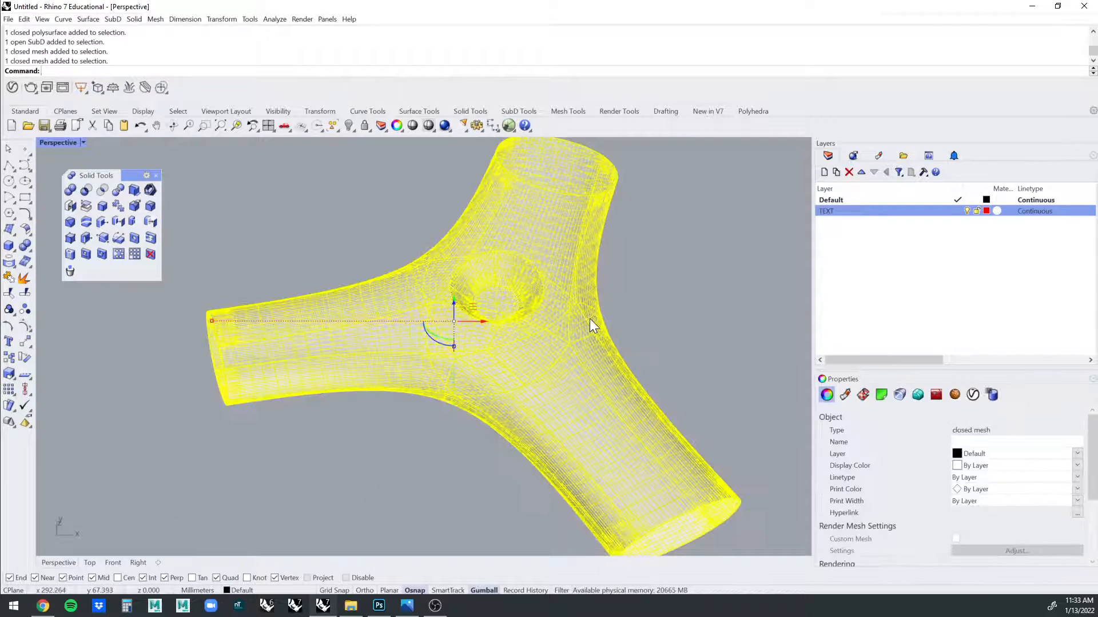
scroll(574, 257, down, 6)
key(Escape)
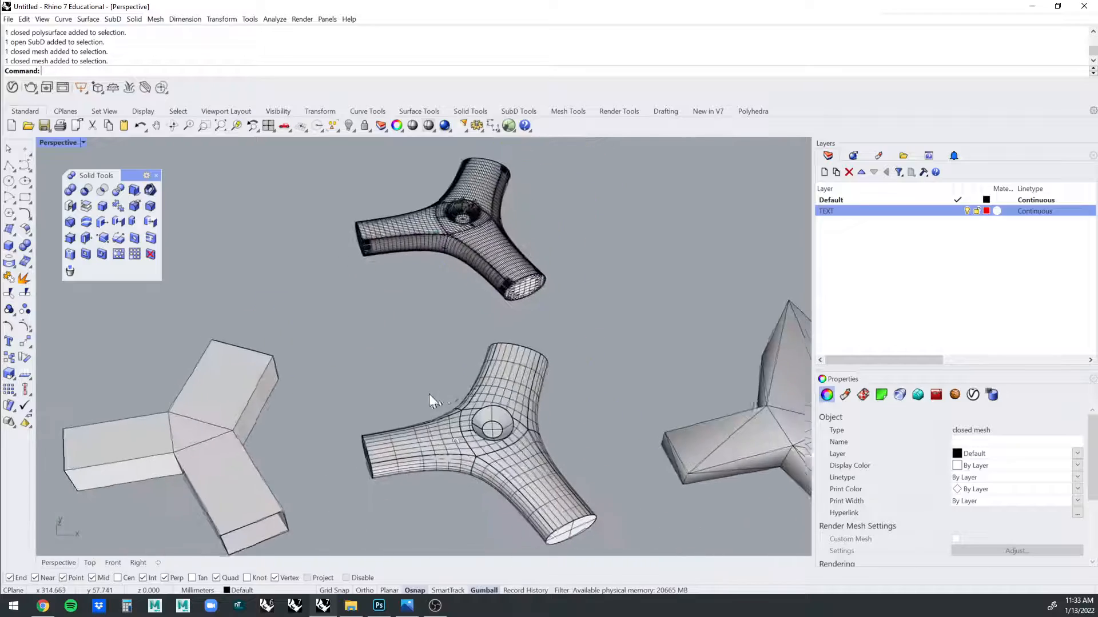
scroll(484, 243, up, 3)
click(490, 244)
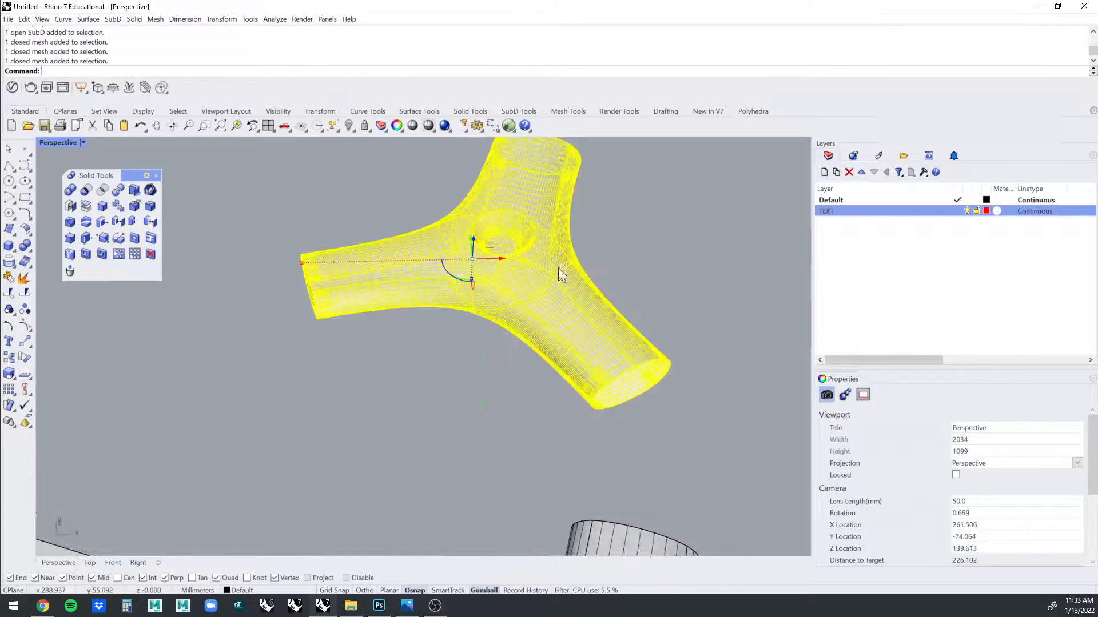
key(Escape)
right_drag(317, 375, 469, 289)
scroll(435, 356, down, 5)
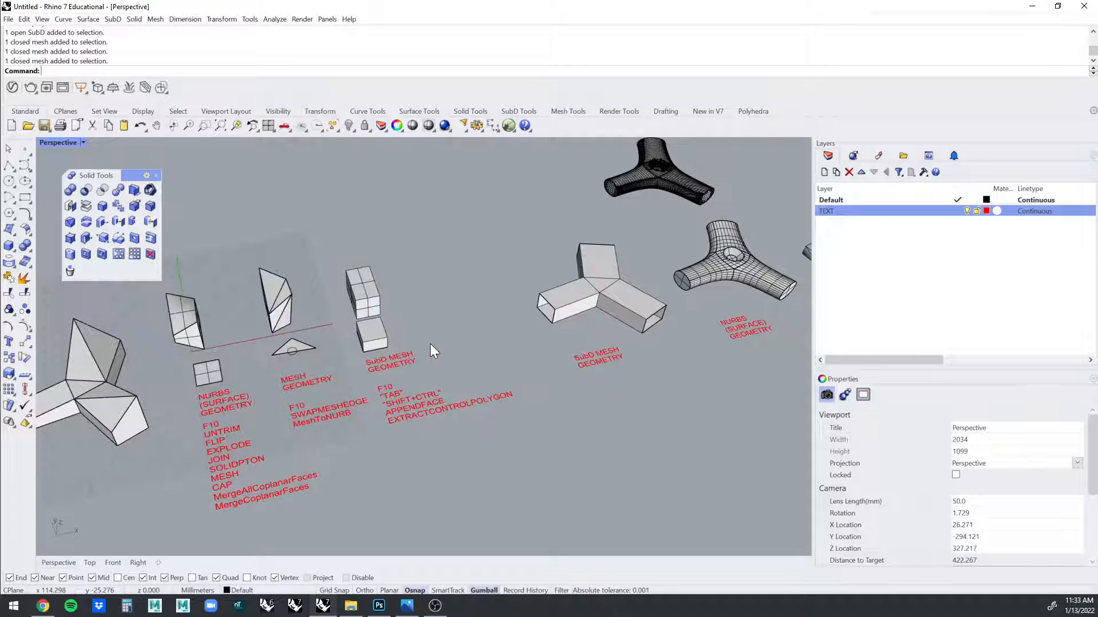
Change the text of the SubD mesh label below the SubD boxes to "SubD (SUBDIVISION) MESH GEOMETRY".
scroll(432, 346, up, 3)
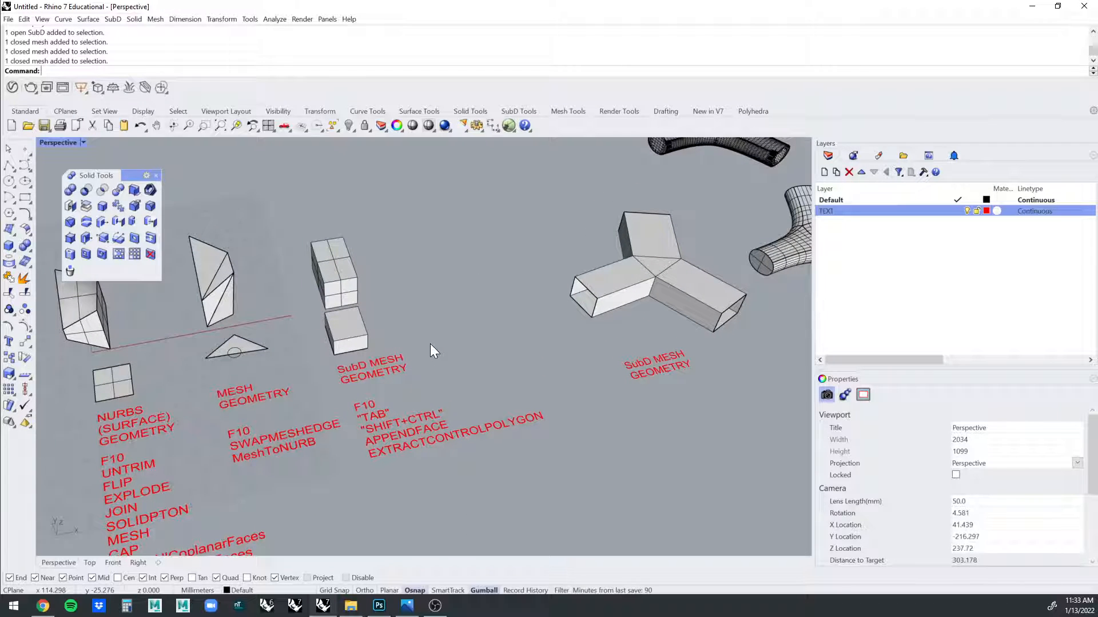
right_drag(431, 345, 373, 246)
scroll(372, 244, up, 8)
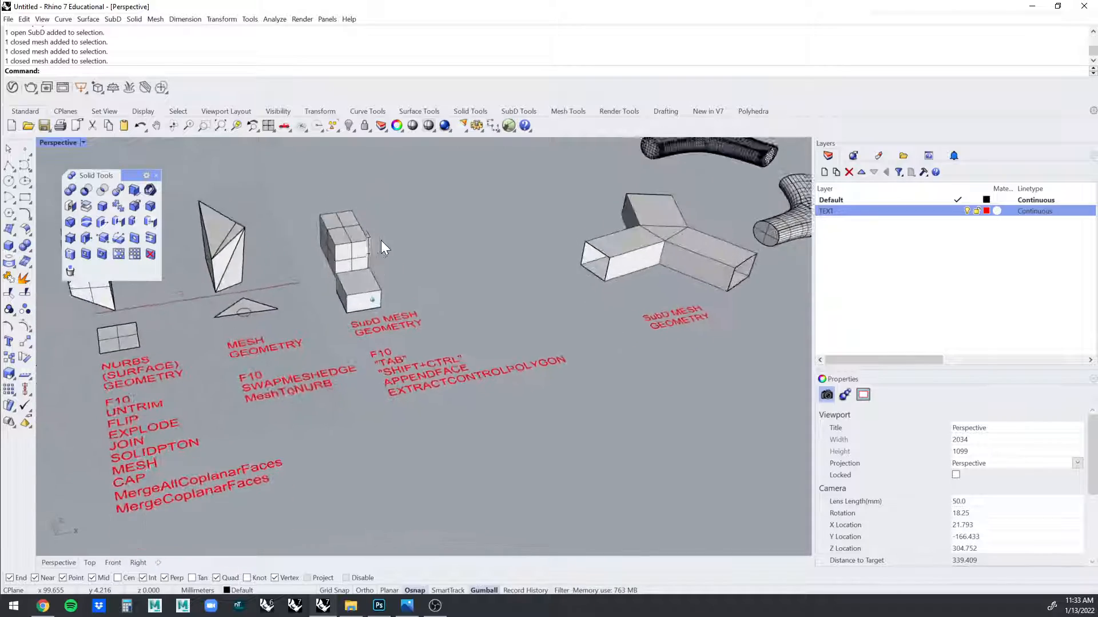
right_drag(389, 394, 400, 357)
click(400, 361)
scroll(486, 343, down, 1)
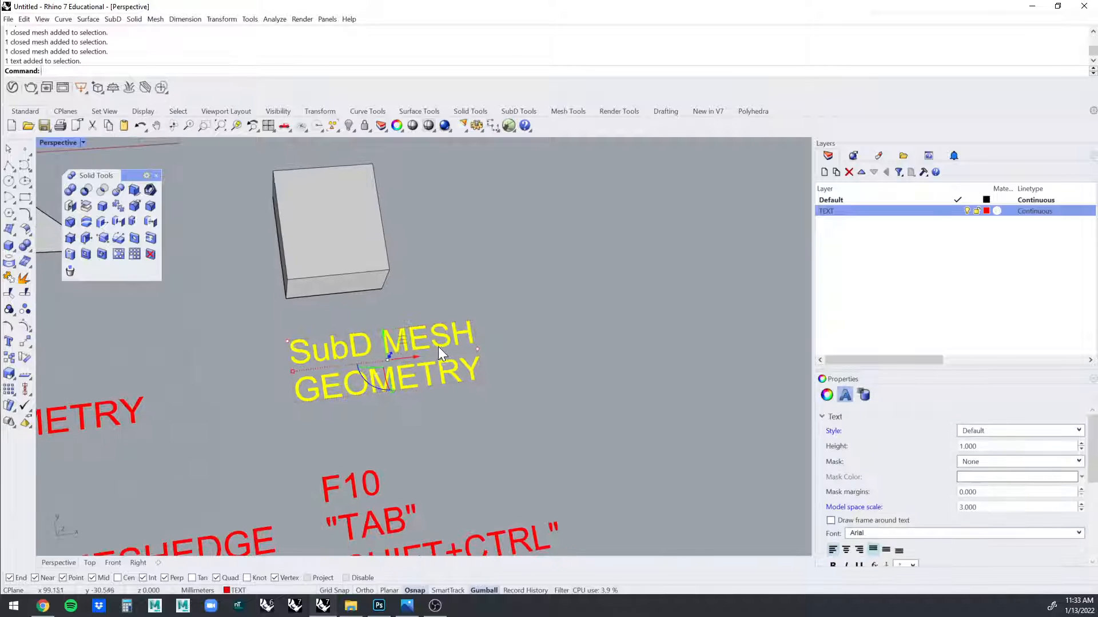
scroll(1077, 433, down, 3)
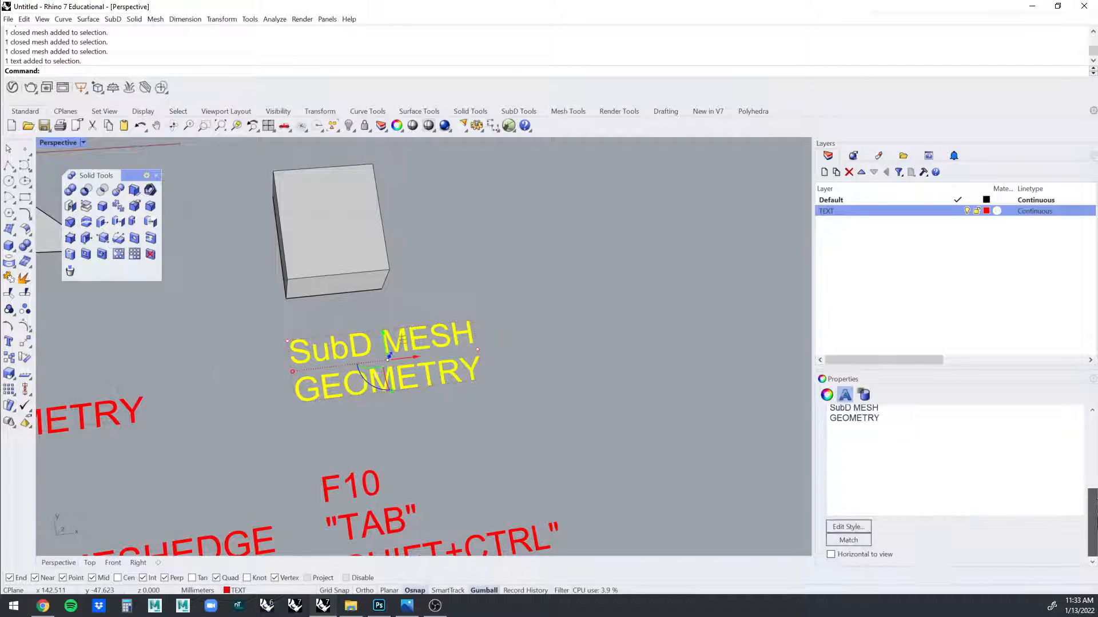
click(852, 435)
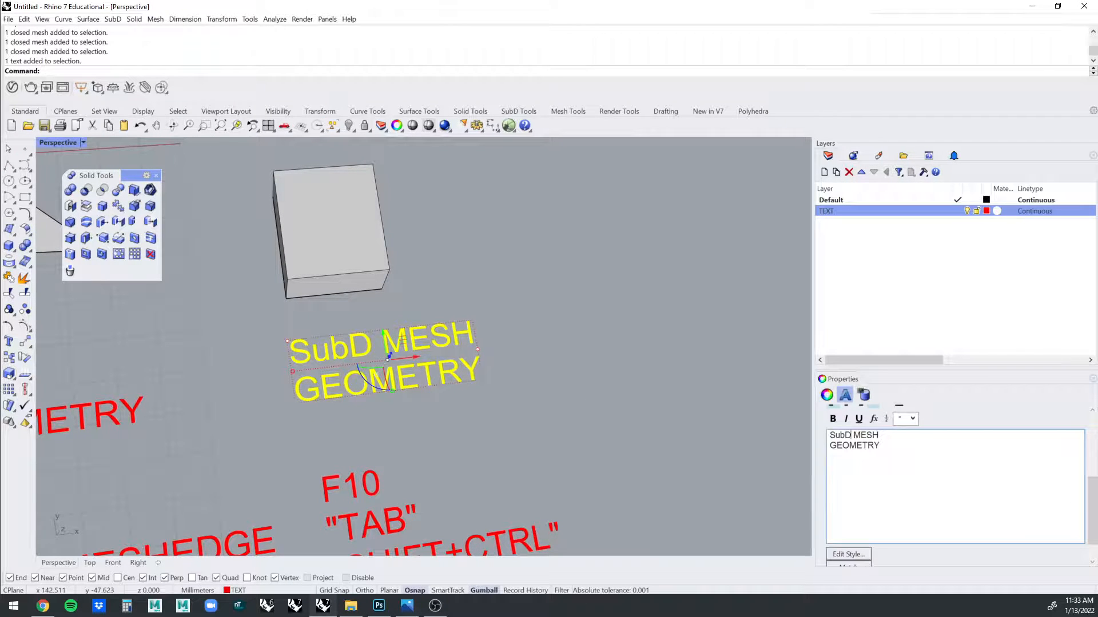
text(()
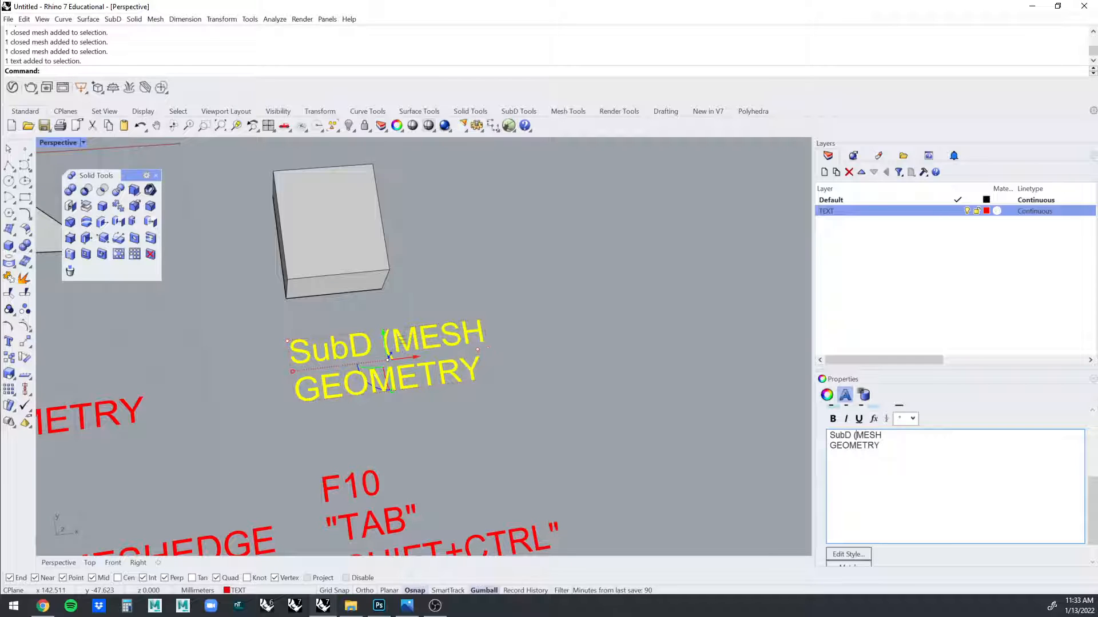
text(SUBDIVISION)
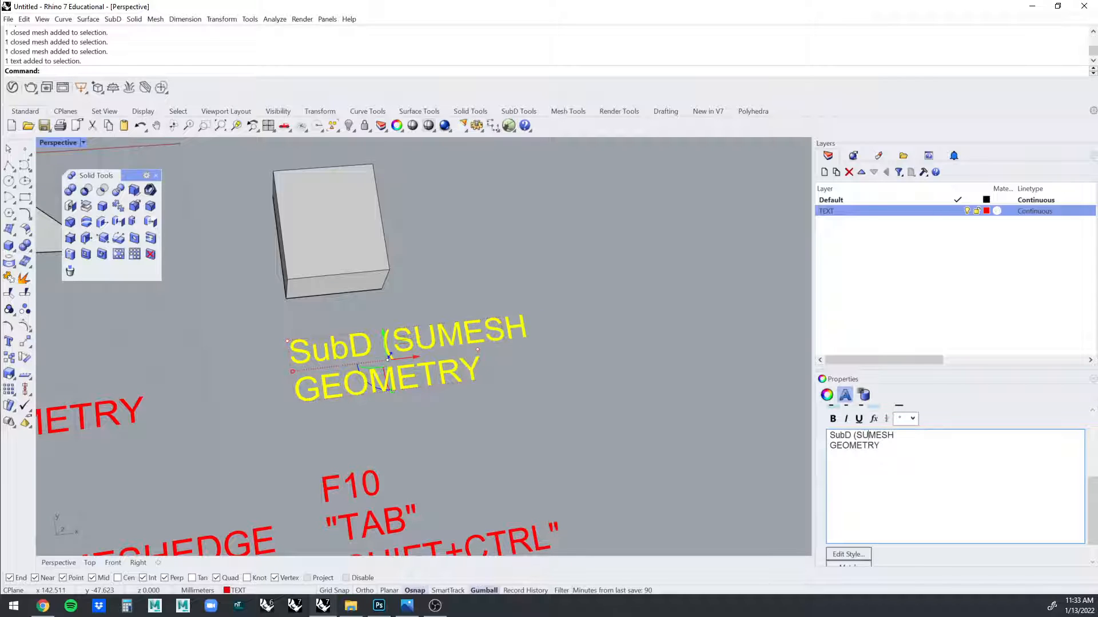
text())
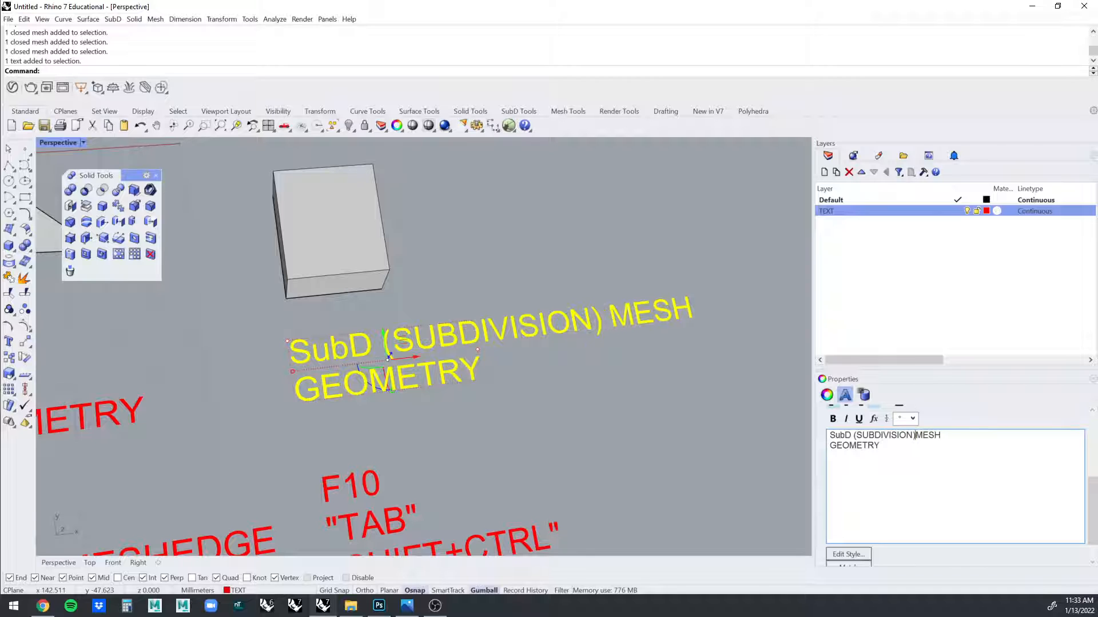
click(694, 424)
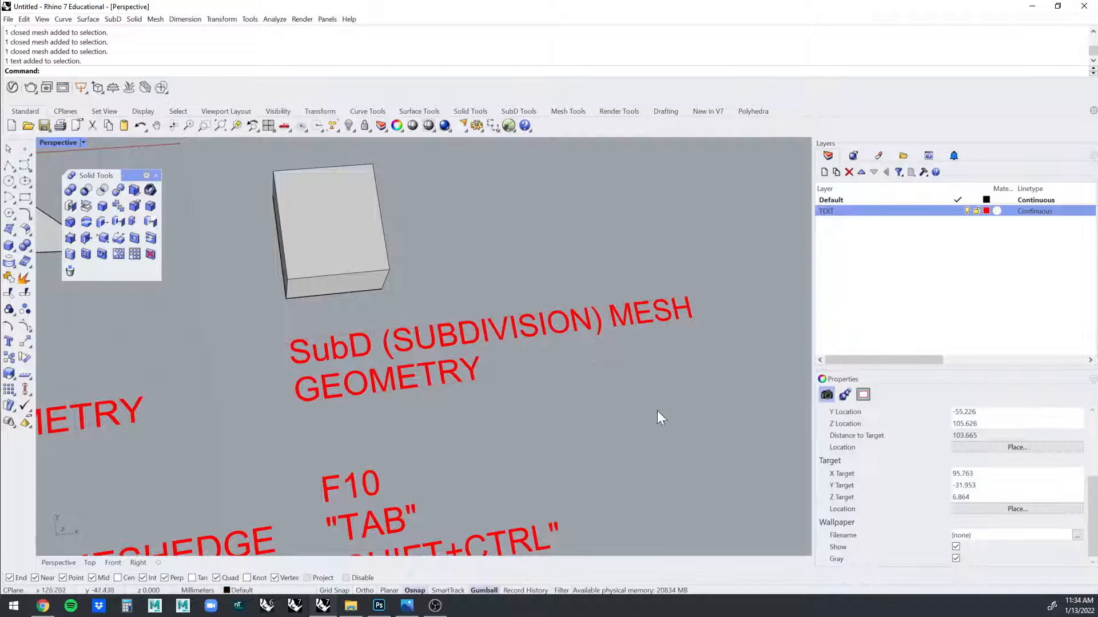
Select the closed SubD box and toggle the SubD display repeatedly between smooth and flat to compare both, ending on flat.
scroll(652, 404, down, 4)
scroll(440, 368, up, 6)
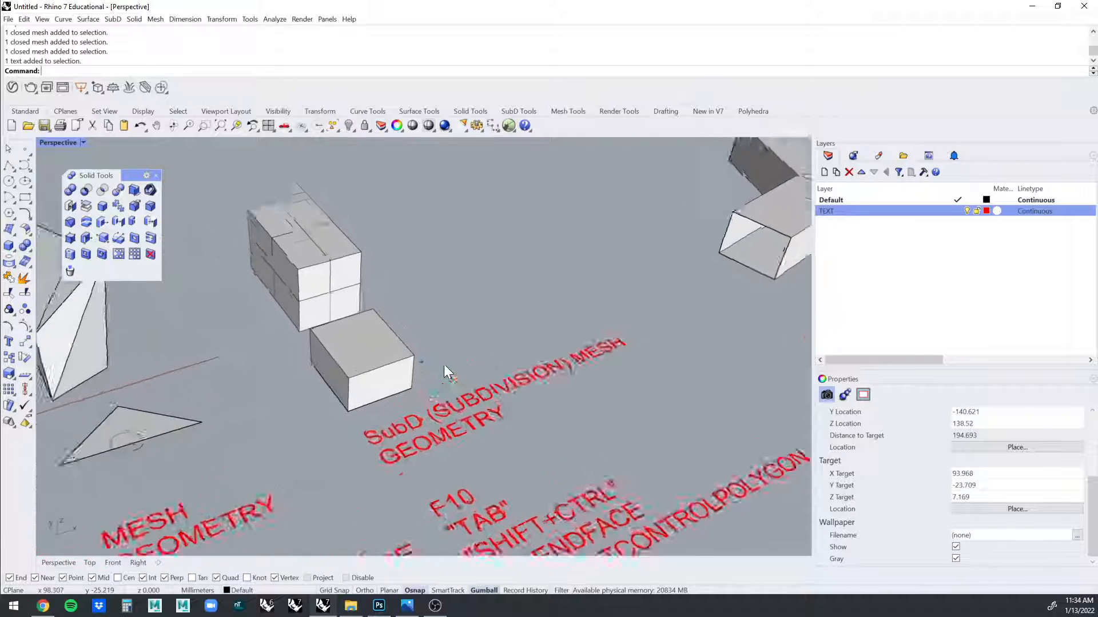
scroll(376, 382, up, 1)
click(345, 300)
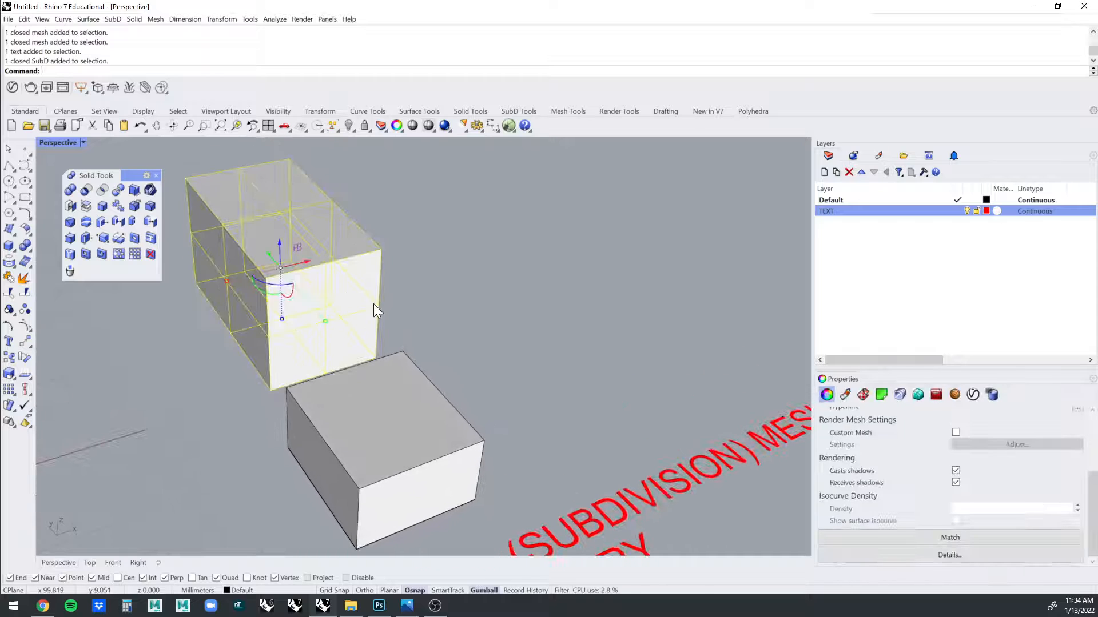
key(Tab)
key(Tab)
key(Tab)
key(Tab)
key(Tab)
key(Tab)
key(Tab)
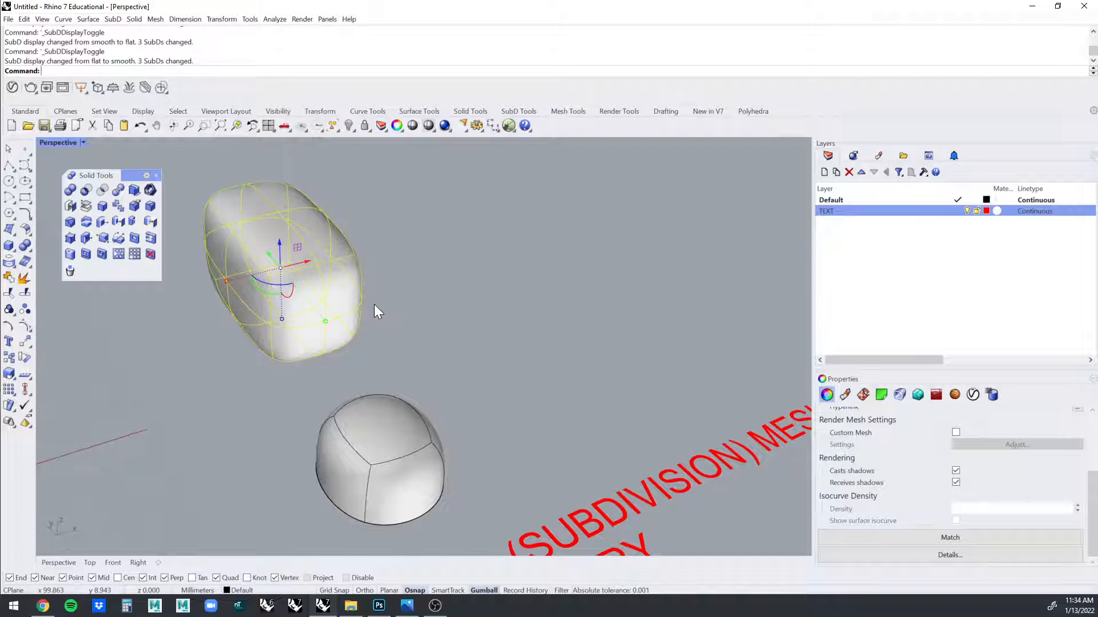
right_drag(374, 304, 637, 289)
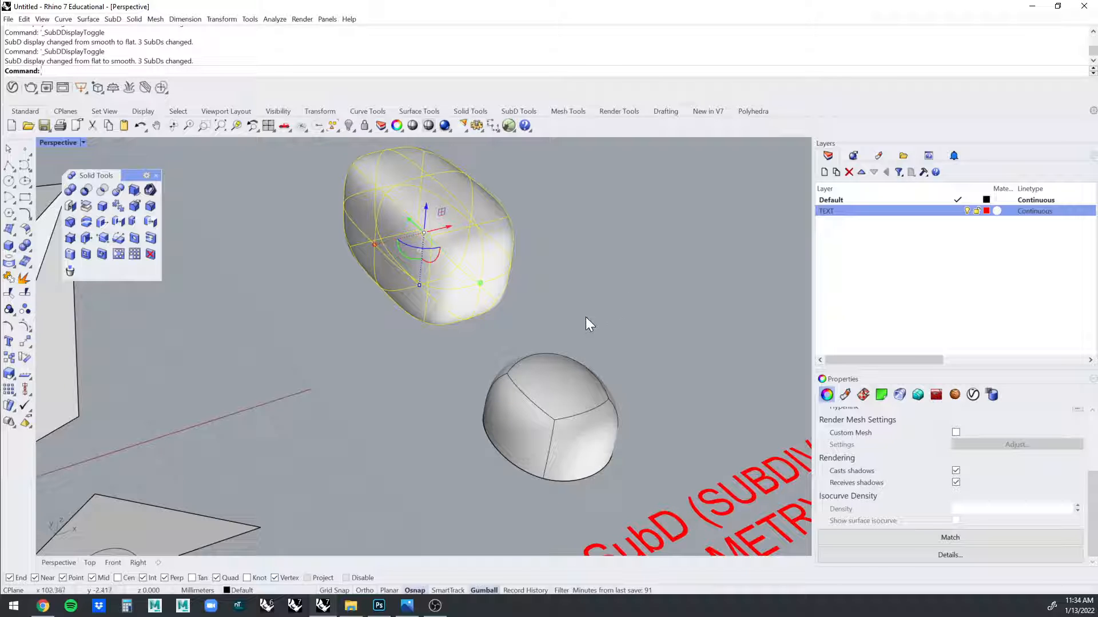
key(Tab)
key(Tab)
key(Tab)
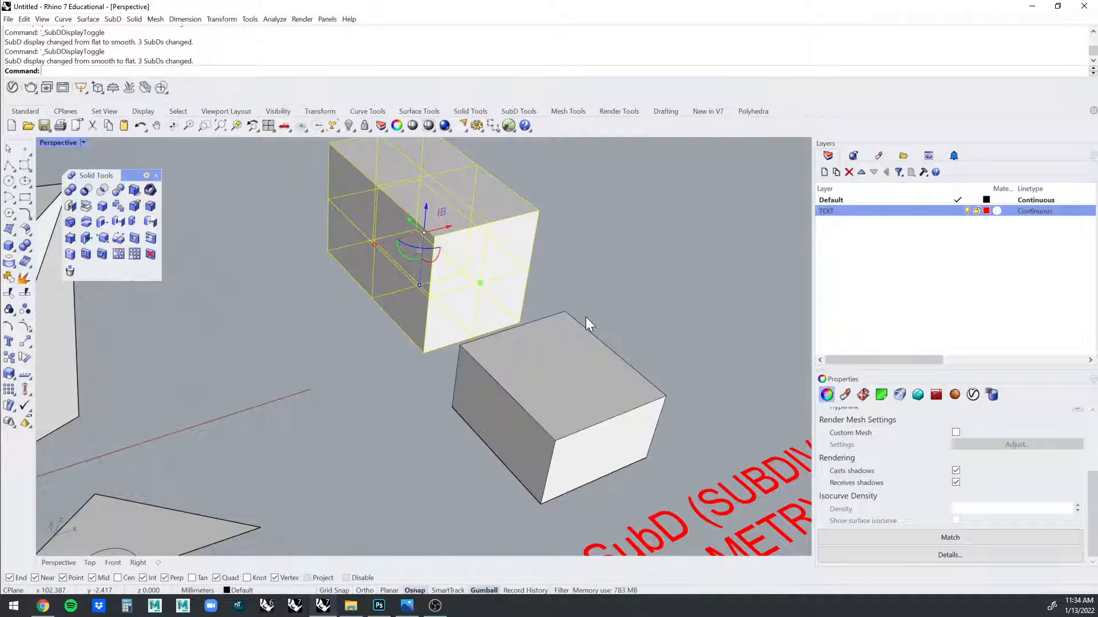
Duplicate the closed SubD box along the X axis into the empty space beside the original.
click(612, 305)
scroll(612, 304, down, 3)
right_drag(612, 305, 559, 347)
click(559, 349)
click(501, 307)
right_drag(499, 306, 358, 316)
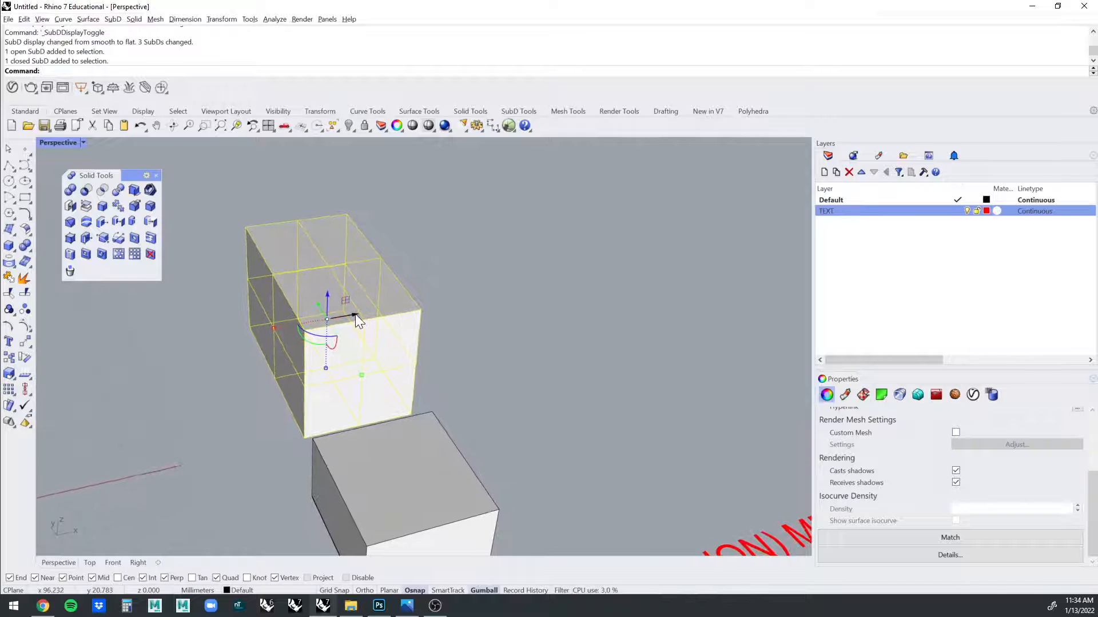
drag(356, 314, 551, 286)
click(659, 277)
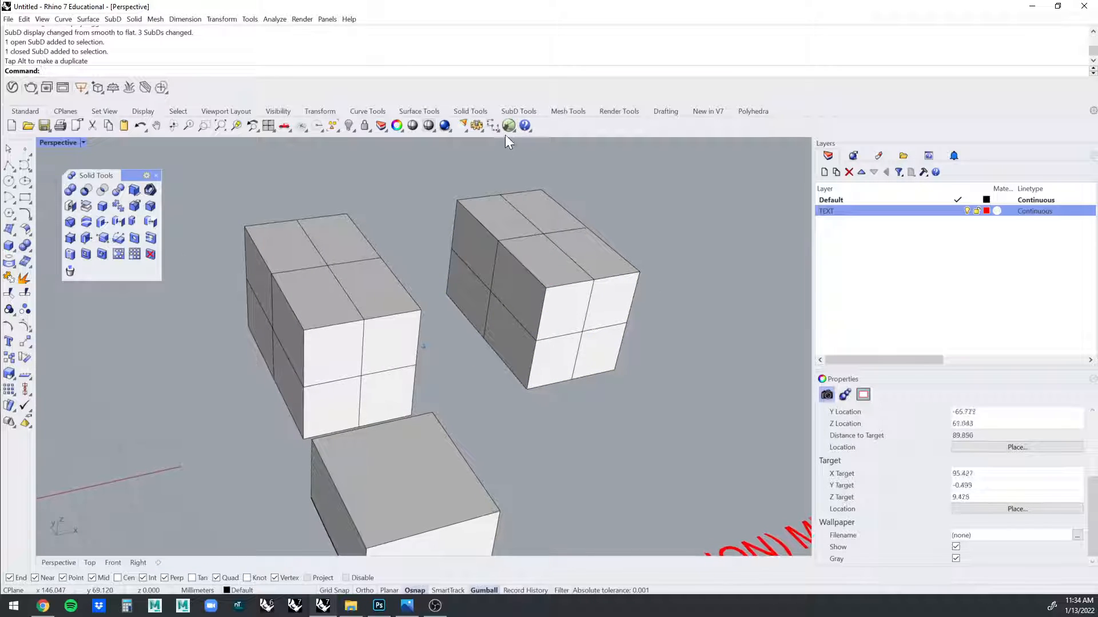
Subdivide the copied SubD box once and examine its finer faces against the original box.
right_drag(505, 138, 524, 268)
click(524, 270)
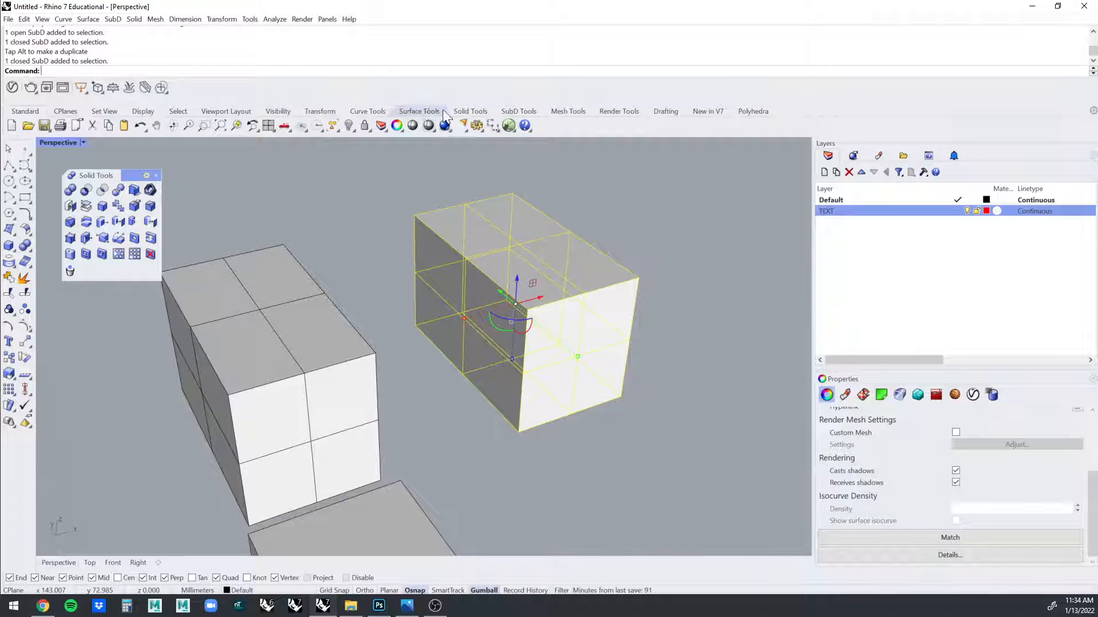
click(518, 111)
scroll(488, 159, up, 3)
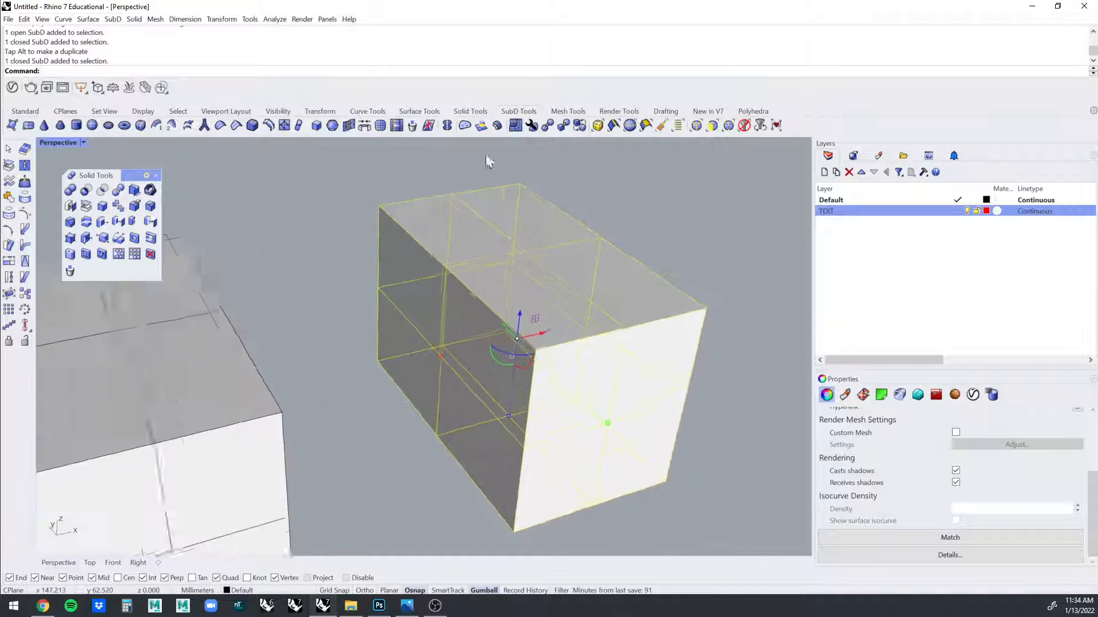
click(382, 125)
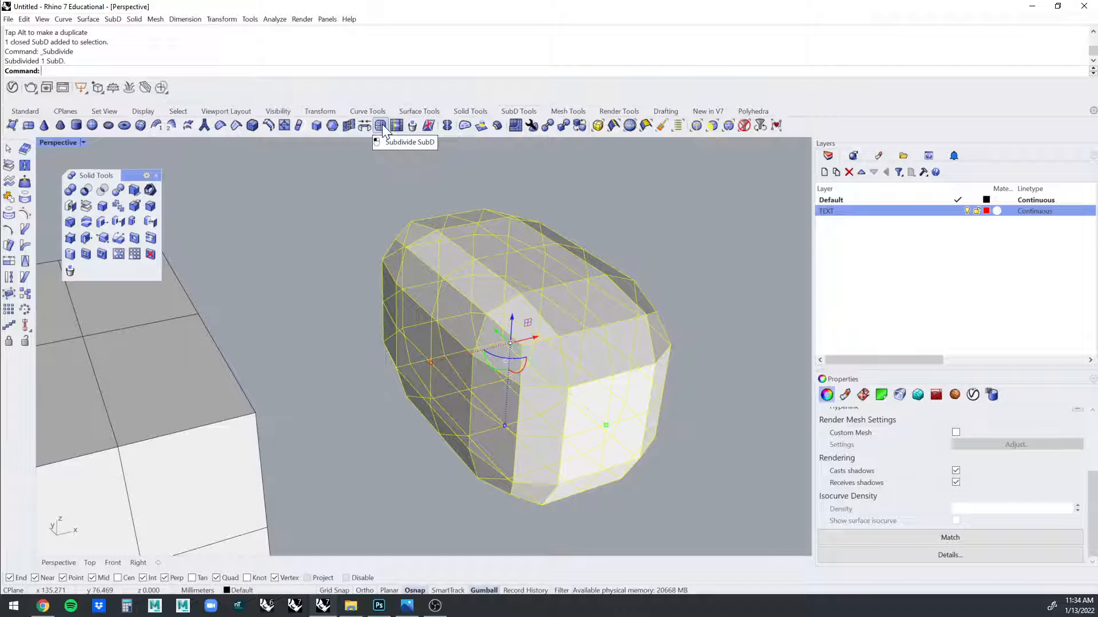
right_drag(703, 300, 706, 267)
scroll(707, 267, down, 2)
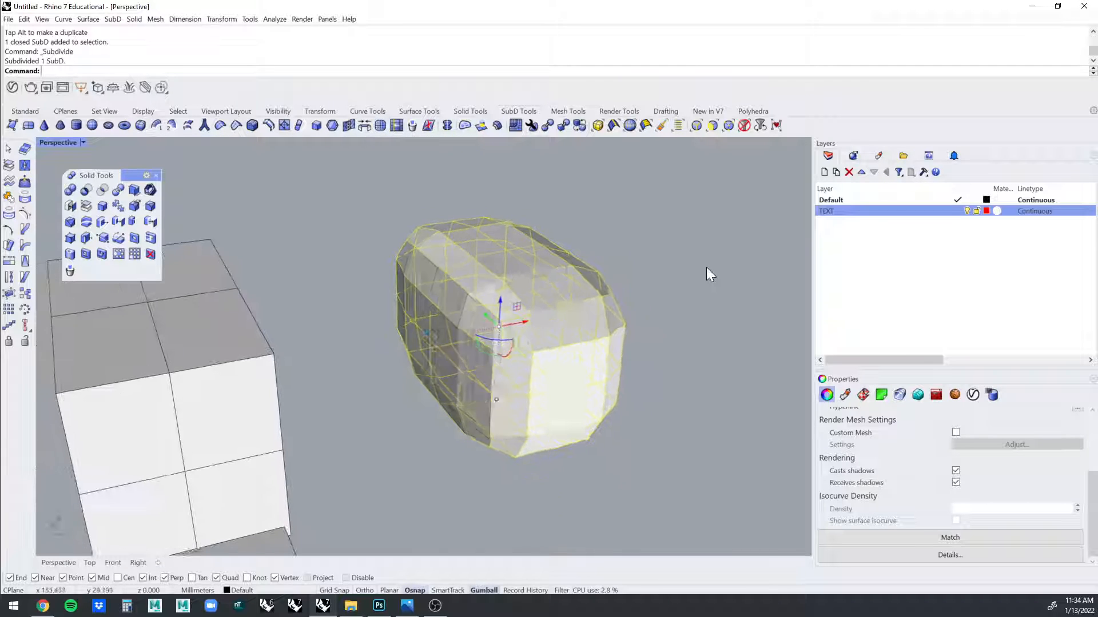
click(707, 265)
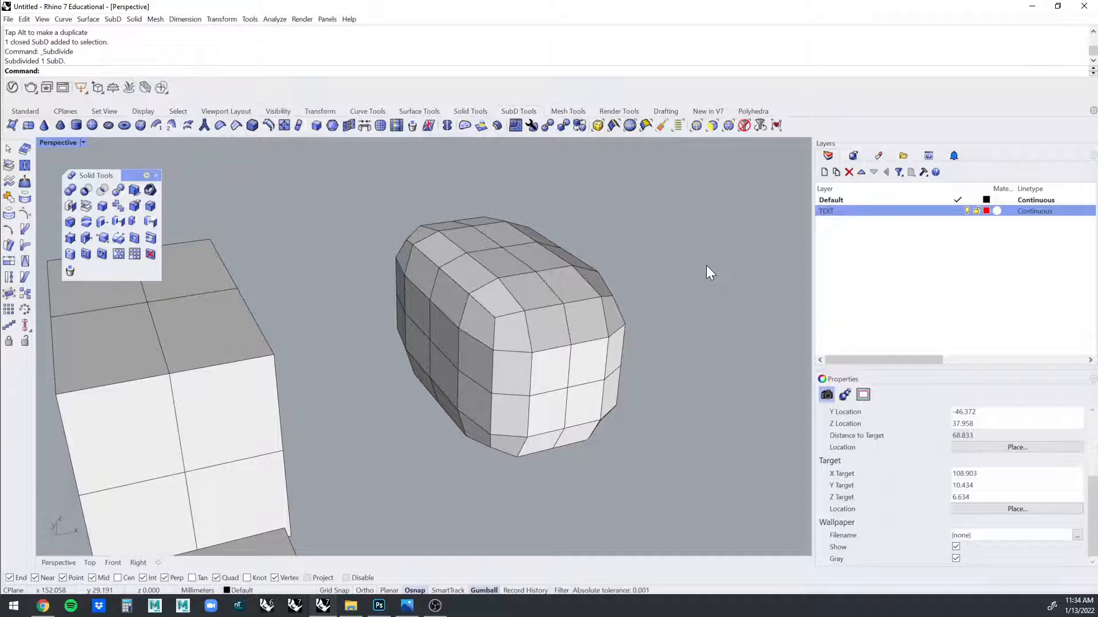
right_drag(706, 265, 656, 305)
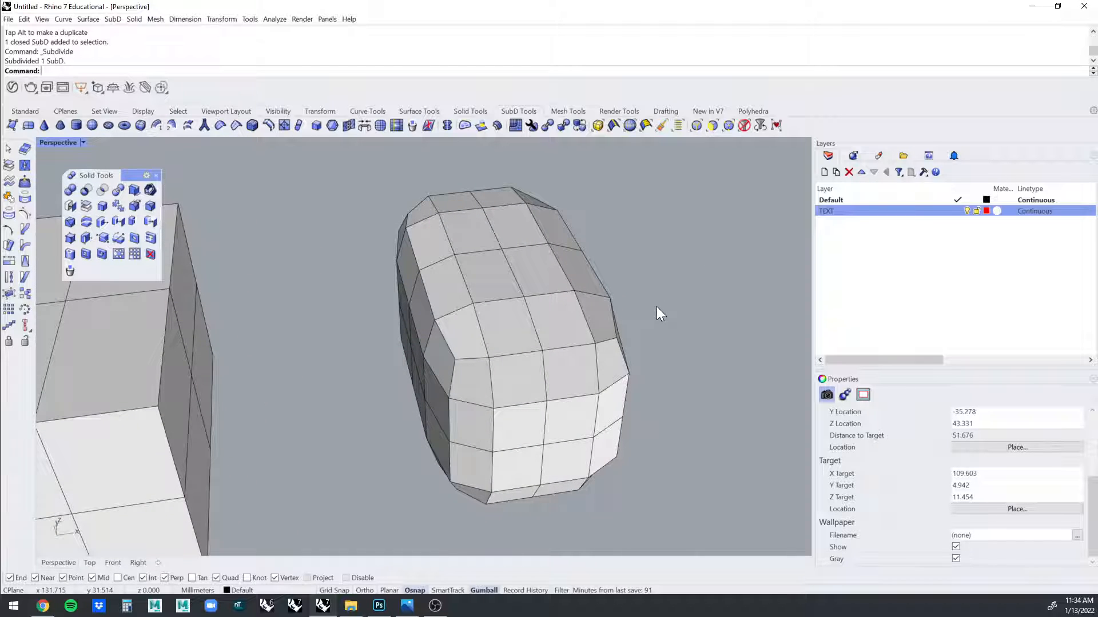
Subdivide the copied SubD box repeatedly until its faces form a very dense grid, and select it.
click(586, 308)
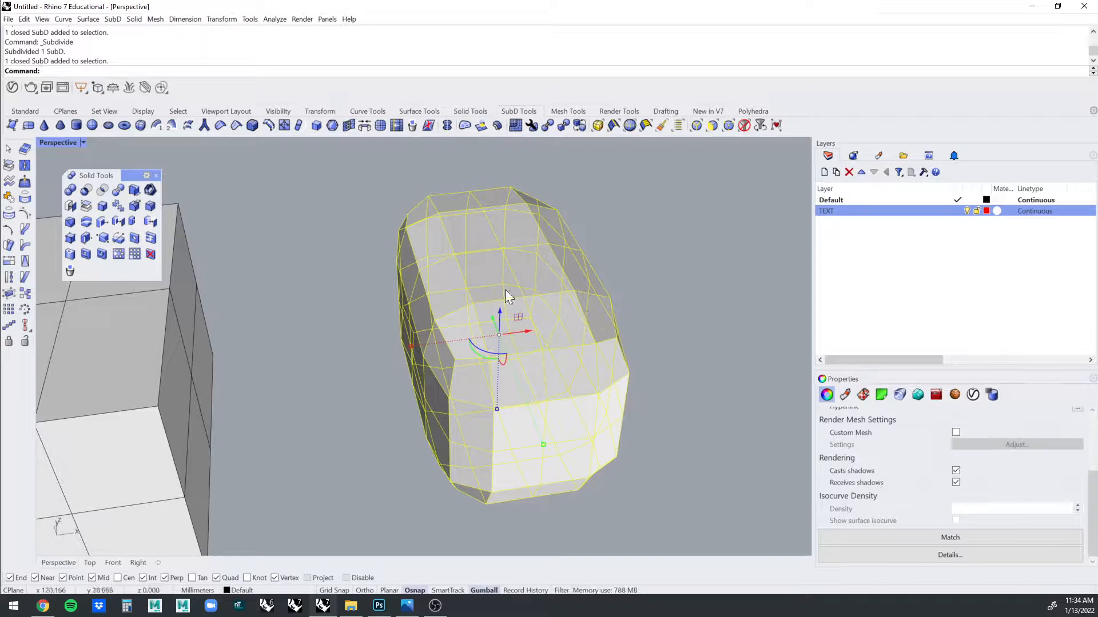
click(398, 125)
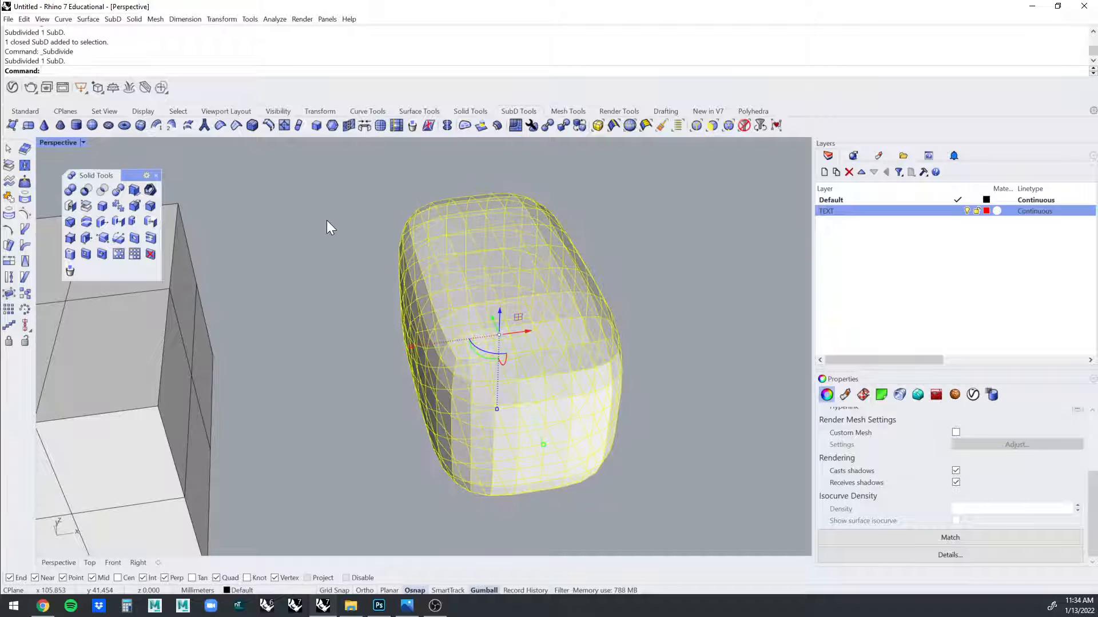
click(678, 270)
right_drag(679, 269, 555, 368)
click(555, 369)
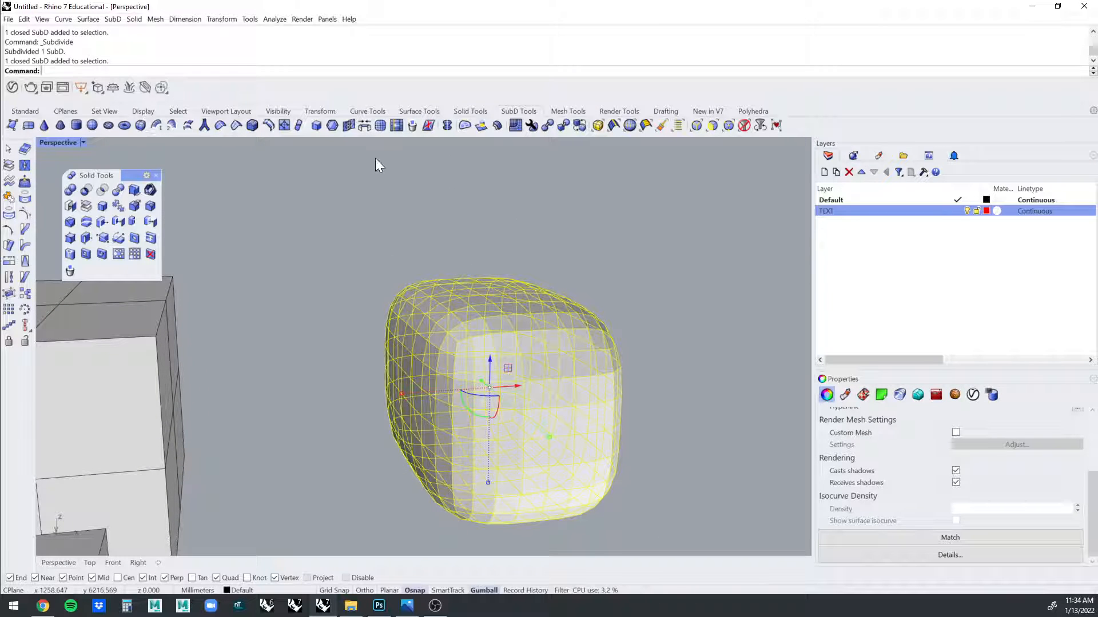
right_click(458, 245)
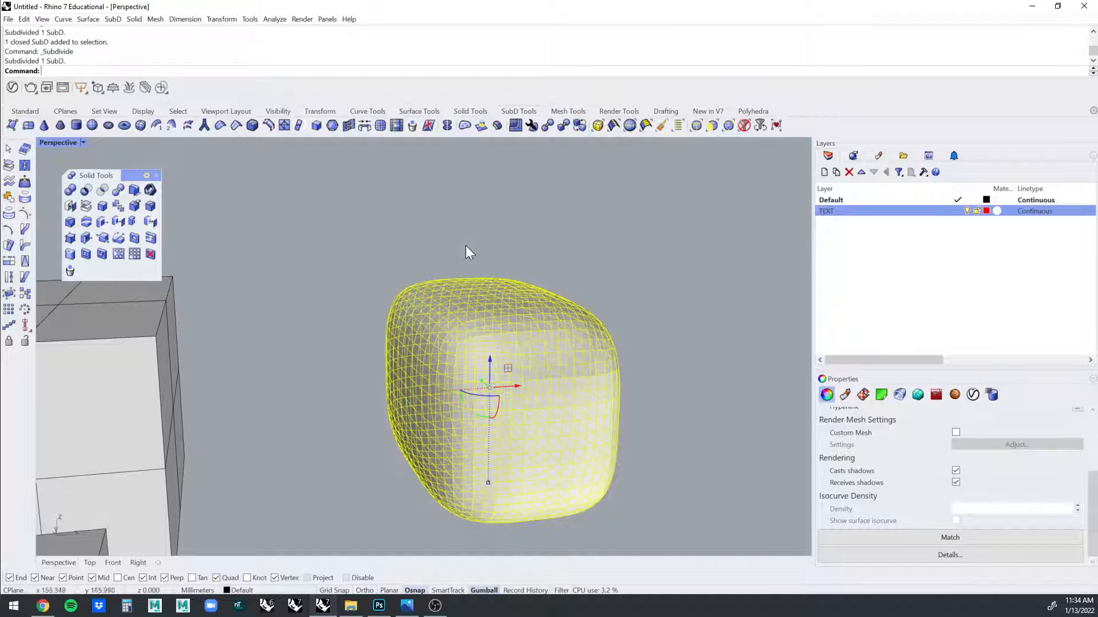
click(607, 294)
right_drag(661, 298, 586, 316)
click(545, 329)
scroll(585, 303, up, 5)
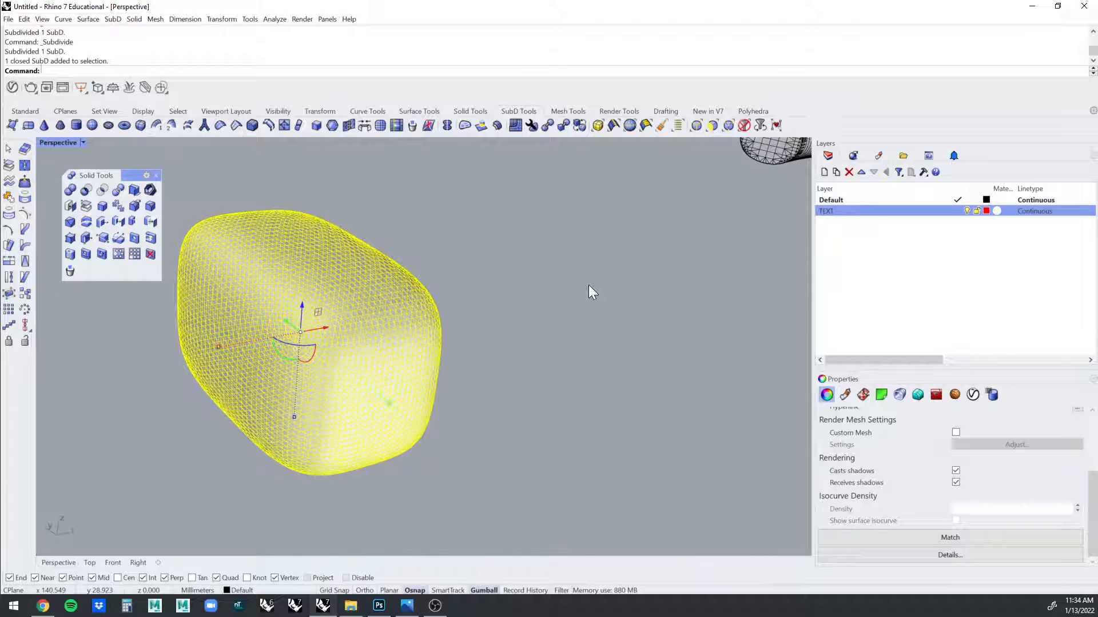
Toggle the SubD display to smooth and back to flat to check the shape of the densely subdivided box.
key(Tab)
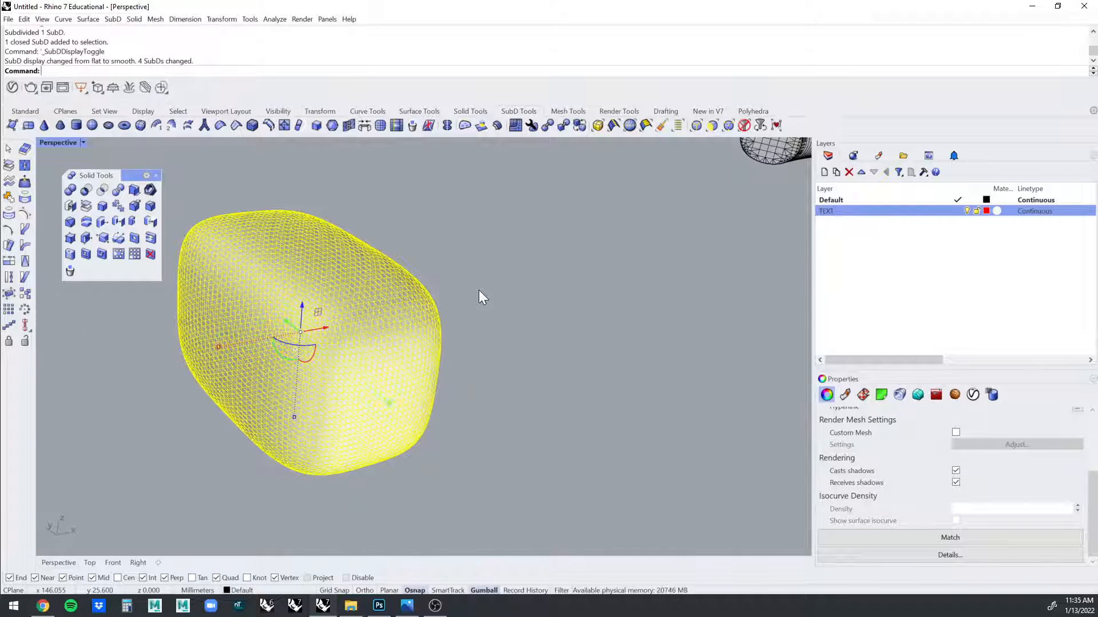
key(Tab)
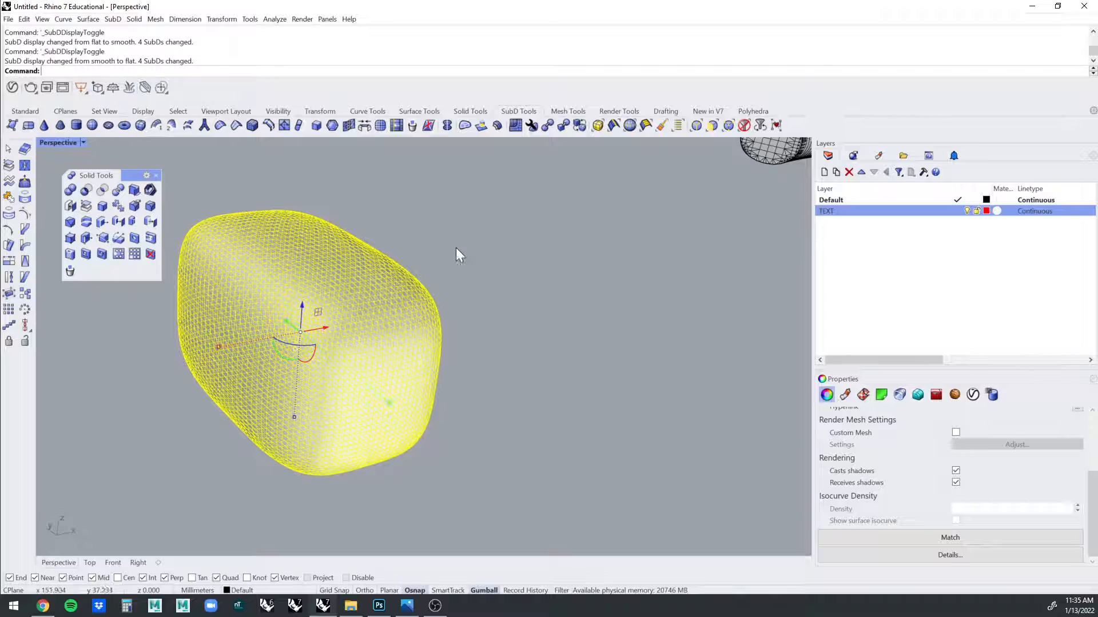
click(457, 247)
scroll(589, 282, down, 4)
right_drag(601, 284, 519, 338)
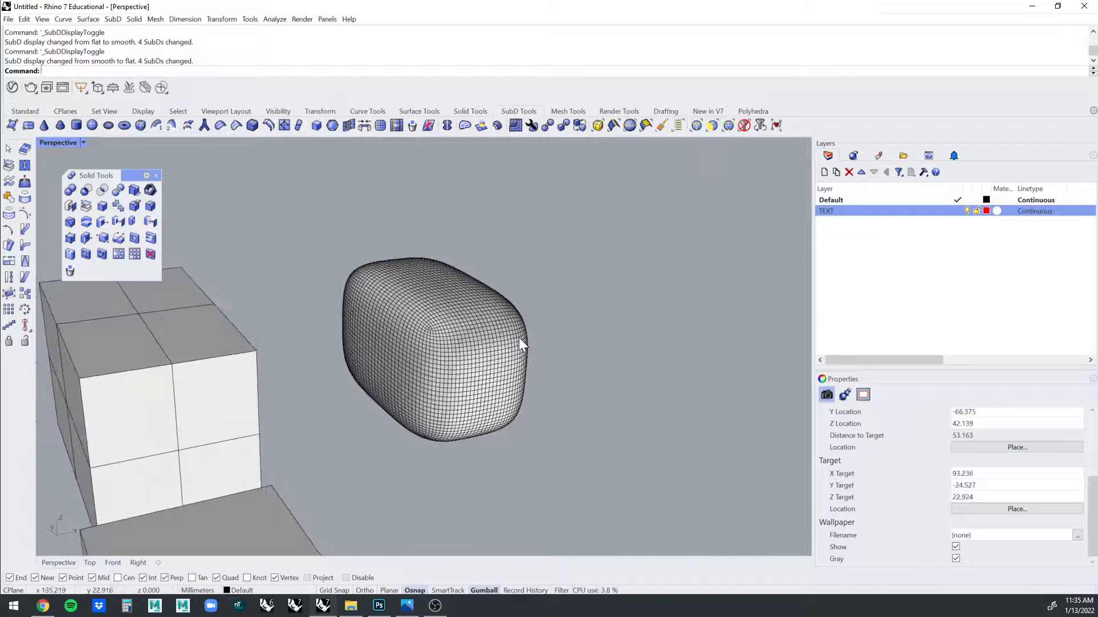
Show the SubDs smooth and duplicate the original coarse SubD box along the X axis to beyond the dense one.
key(Tab)
click(167, 391)
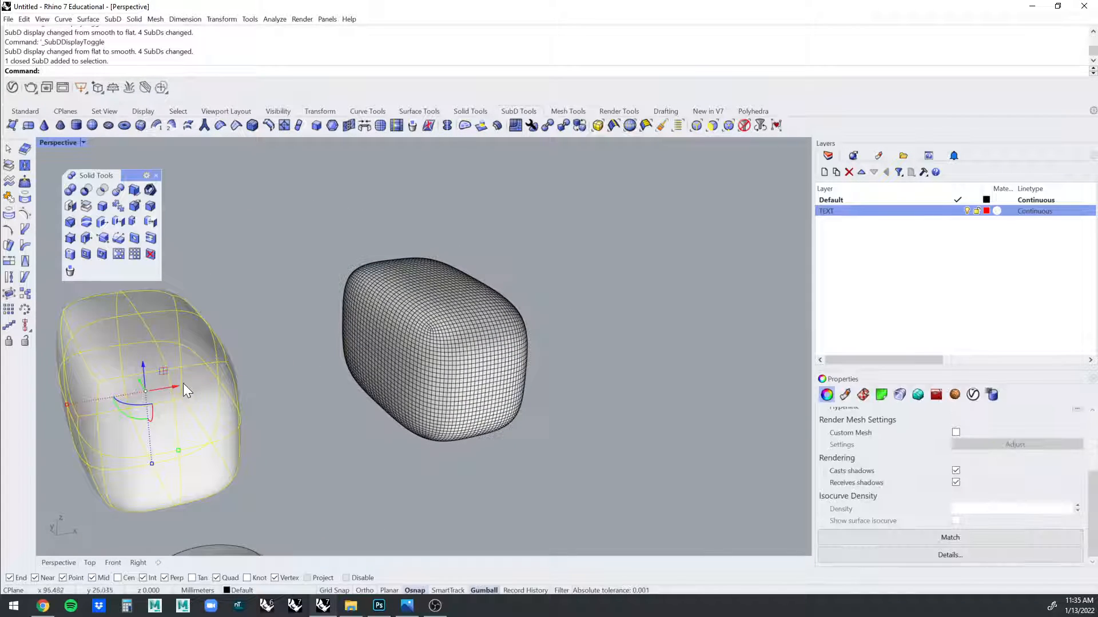
mouse_move(175, 386)
mouse_down()
mouse_move(404, 339)
mouse_move(397, 349)
mouse_move(597, 292)
mouse_move(590, 303)
mouse_up()
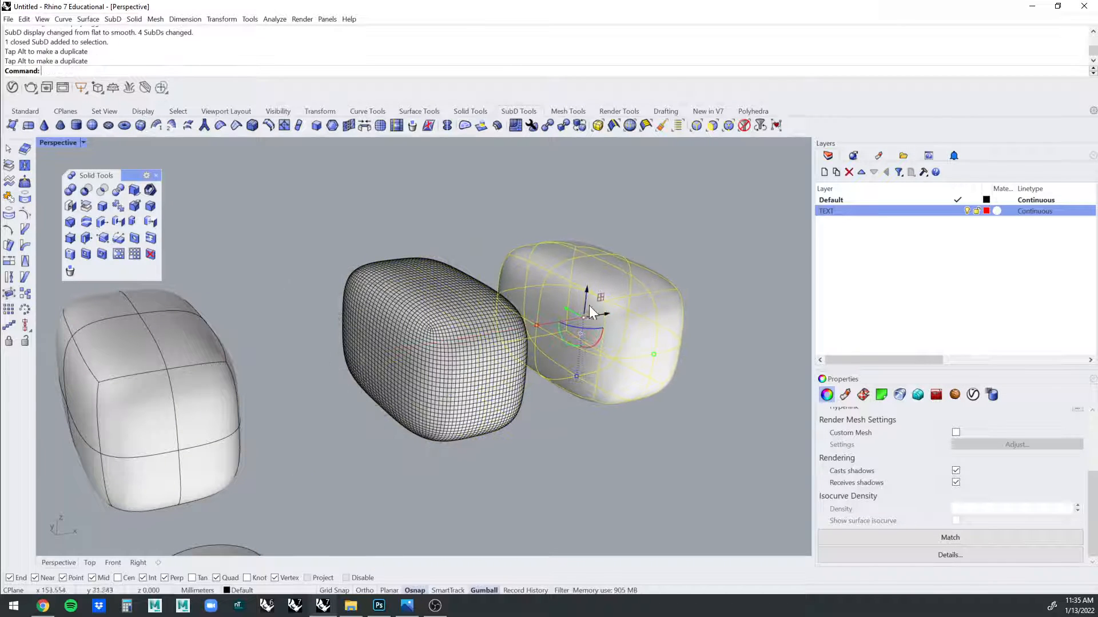
Compare the coarse SubD copy with the densely subdivided box by toggling the SubD display between flat and smooth.
key(Tab)
key(Tab)
key(Tab)
key(Tab)
key(Tab)
key(Tab)
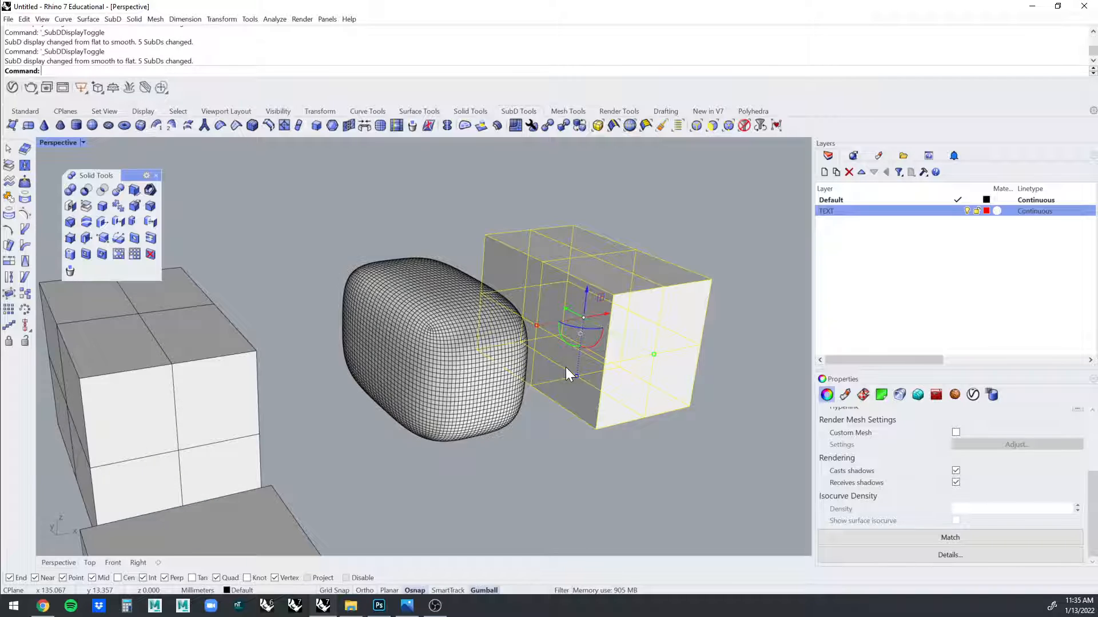
key(Tab)
click(443, 337)
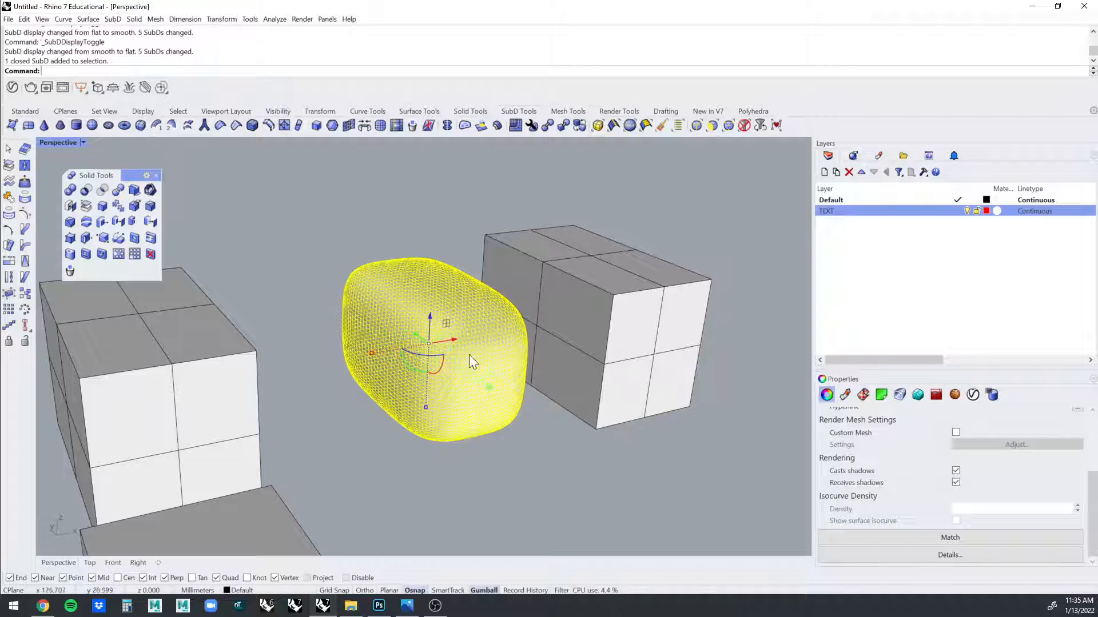
key(Tab)
key(Tab)
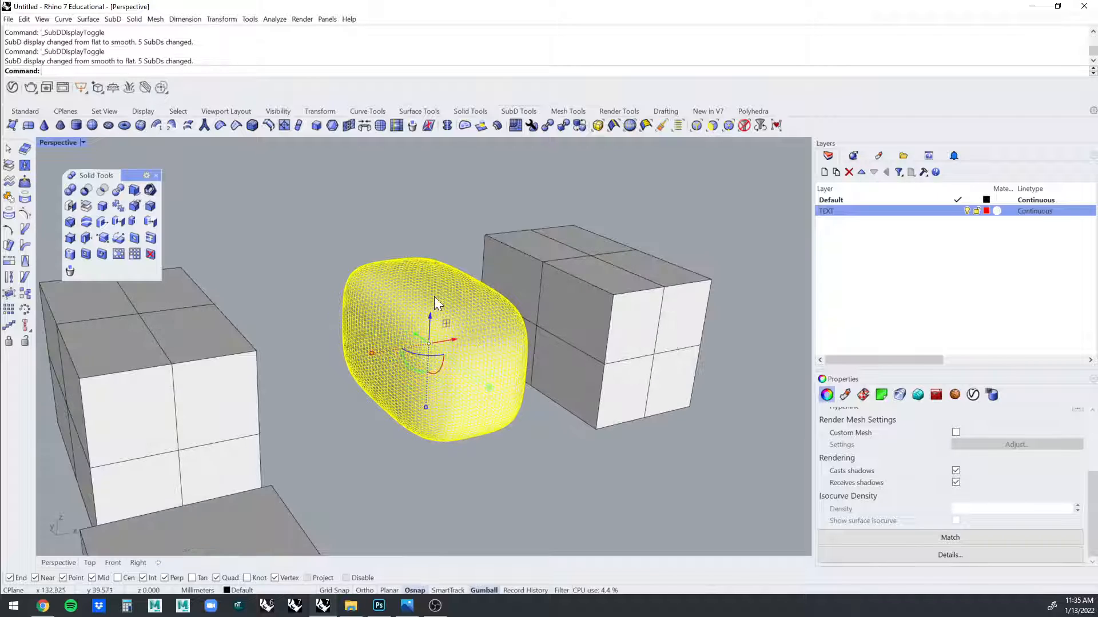
click(456, 246)
right_drag(464, 285, 430, 341)
click(472, 324)
click(11, 125)
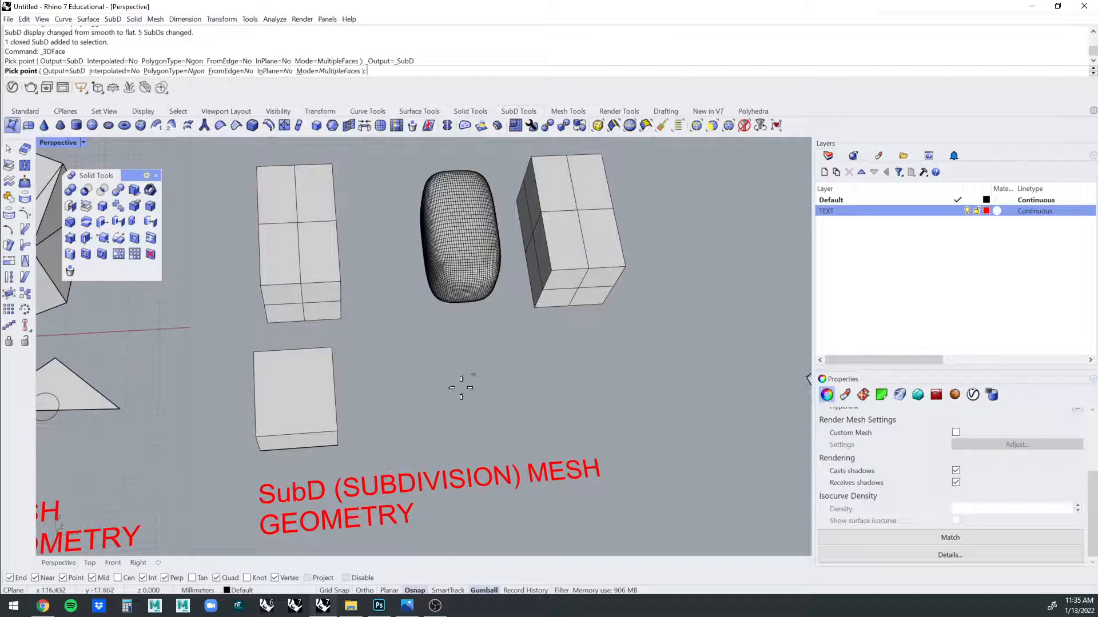
click(427, 430)
key(Escape)
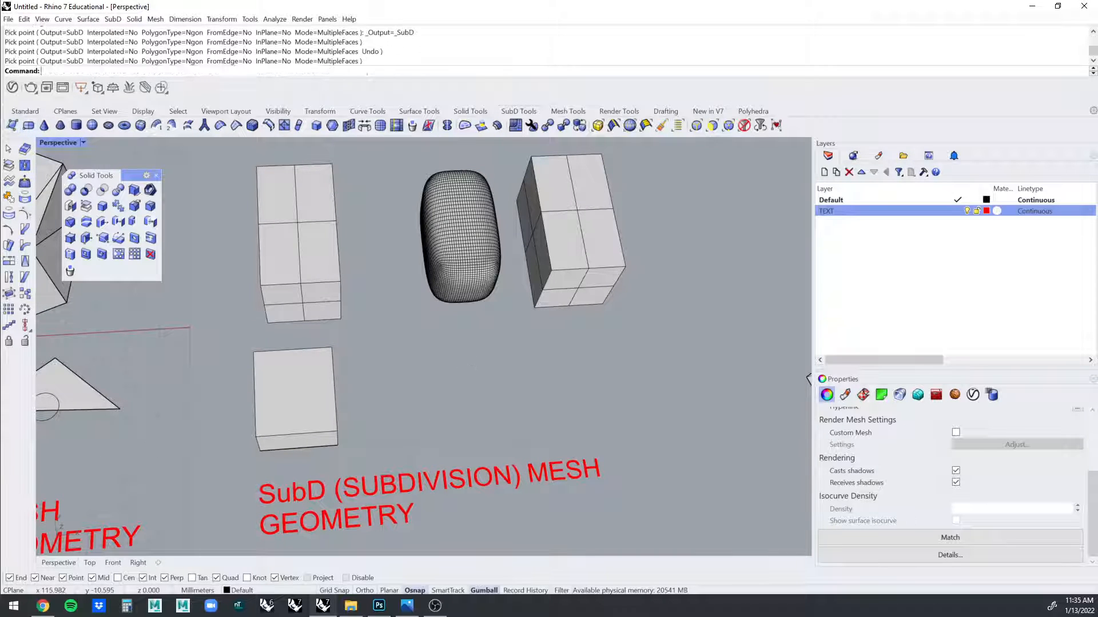
Draw a single four-sided SubD face on the ground beside the small SubD box, above the SubD mesh geometry label.
click(12, 125)
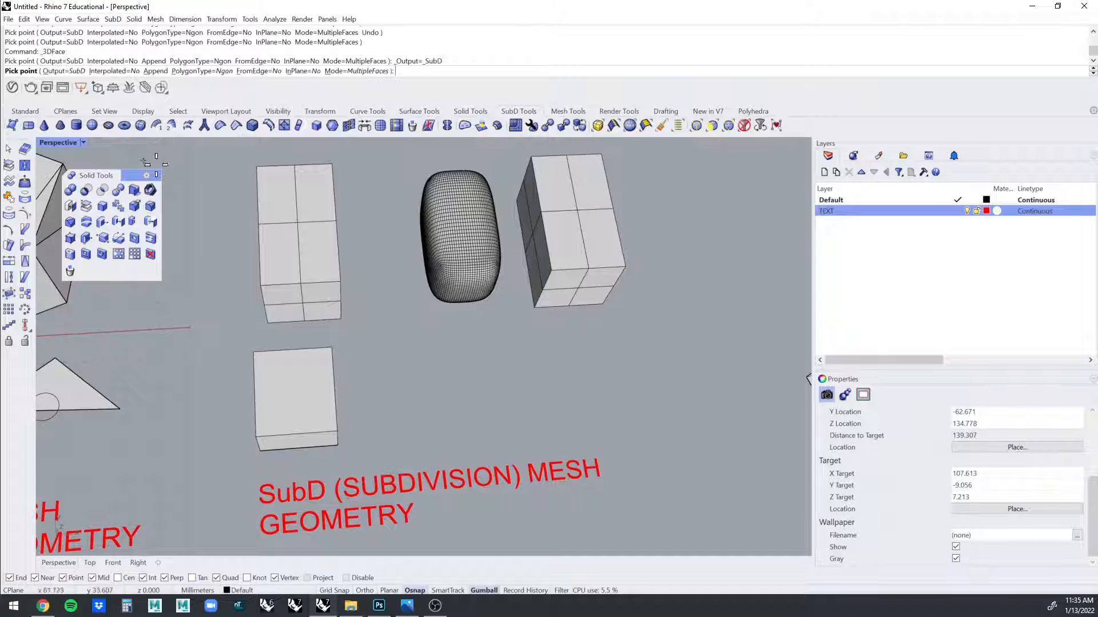
click(430, 359)
click(433, 435)
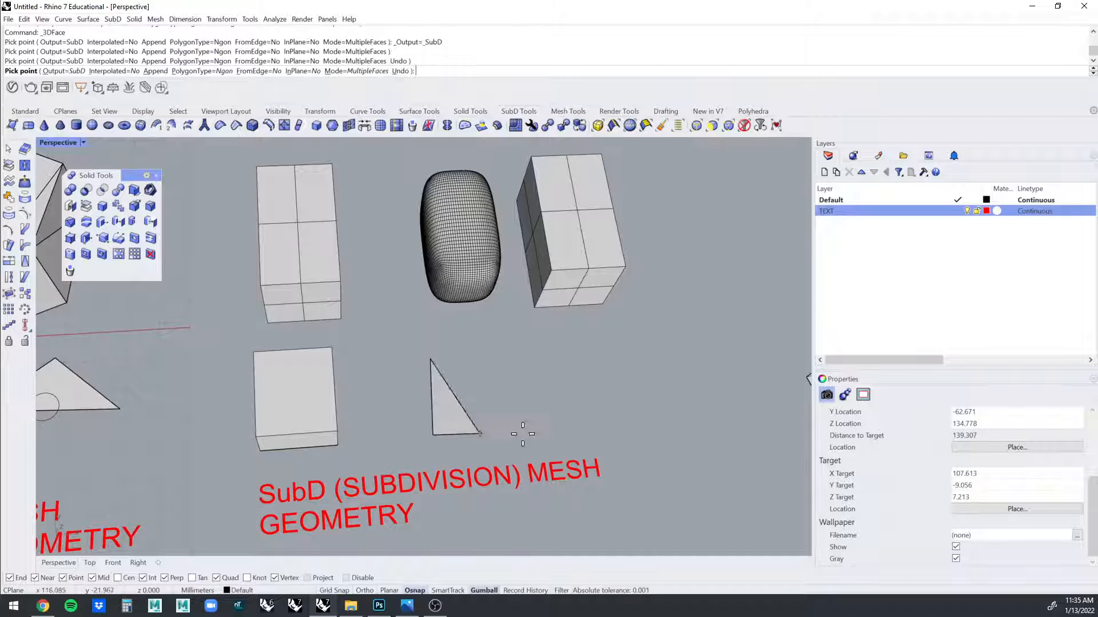
click(552, 427)
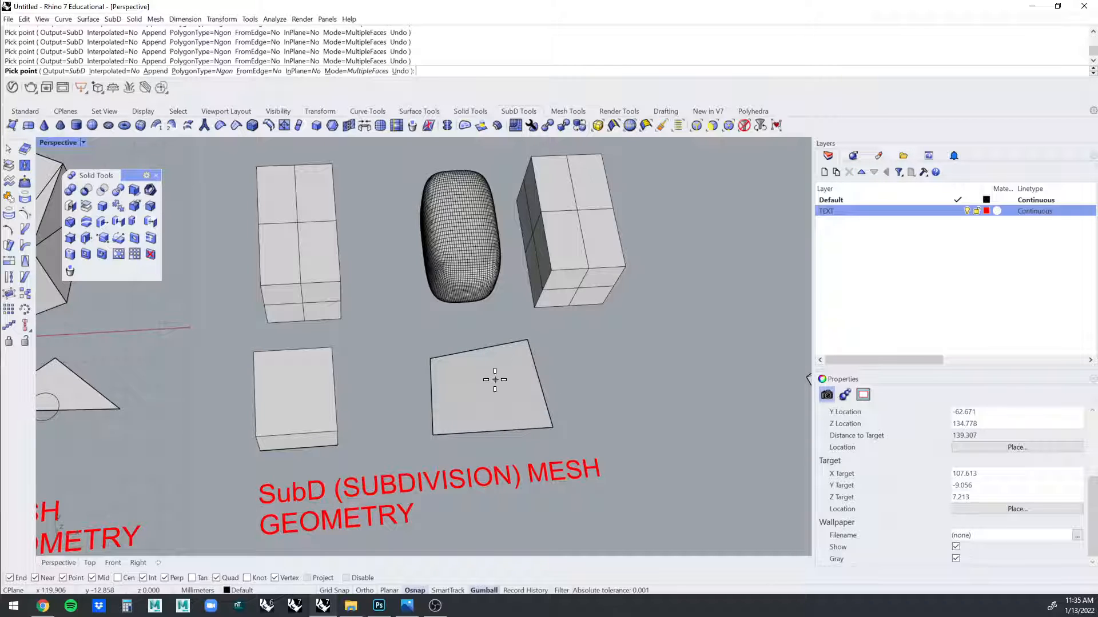
key(Return)
Select the new SubD face and toggle the SubD display to smooth and back to flat to check its shape.
click(507, 382)
key(Tab)
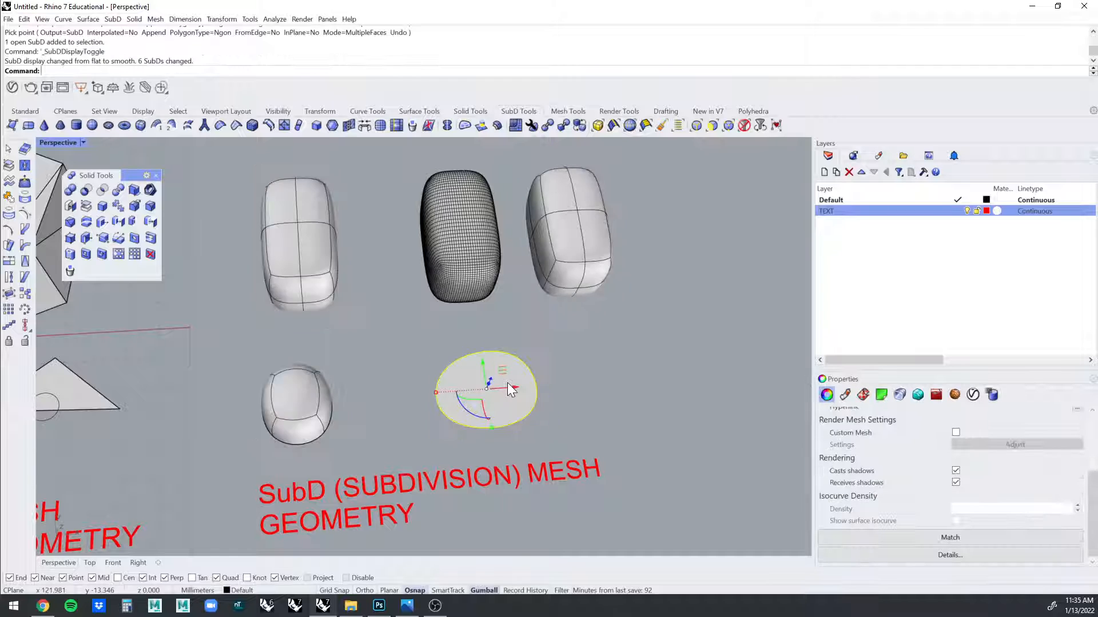
key(Tab)
Subdivide the four-sided SubD face repeatedly until it forms a finely gridded rounded disc.
scroll(524, 366, up, 3)
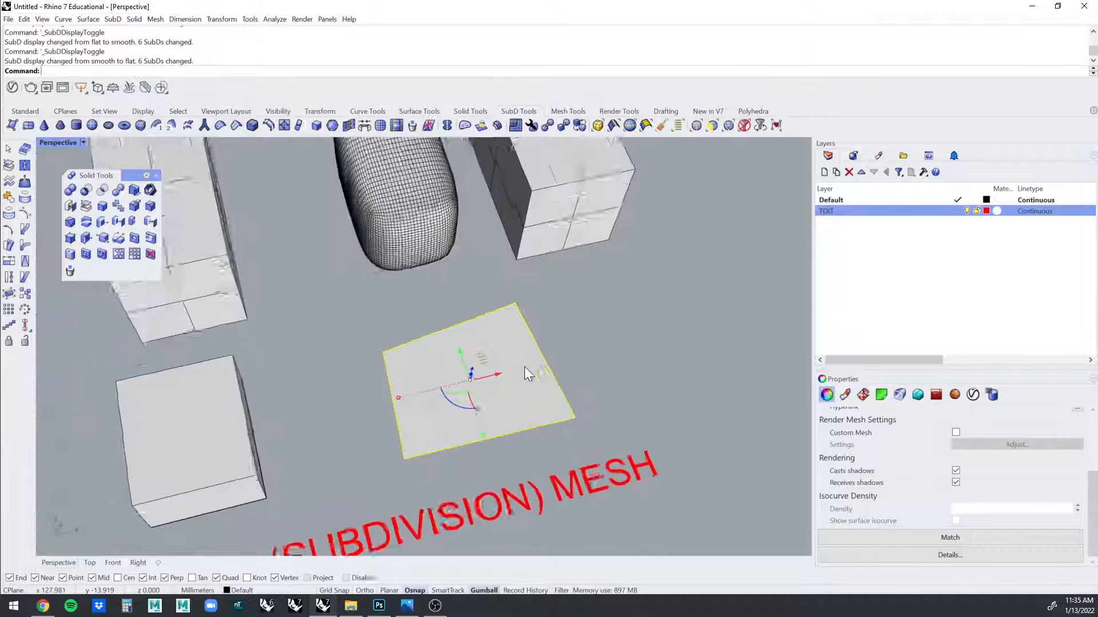
scroll(524, 366, up, 2)
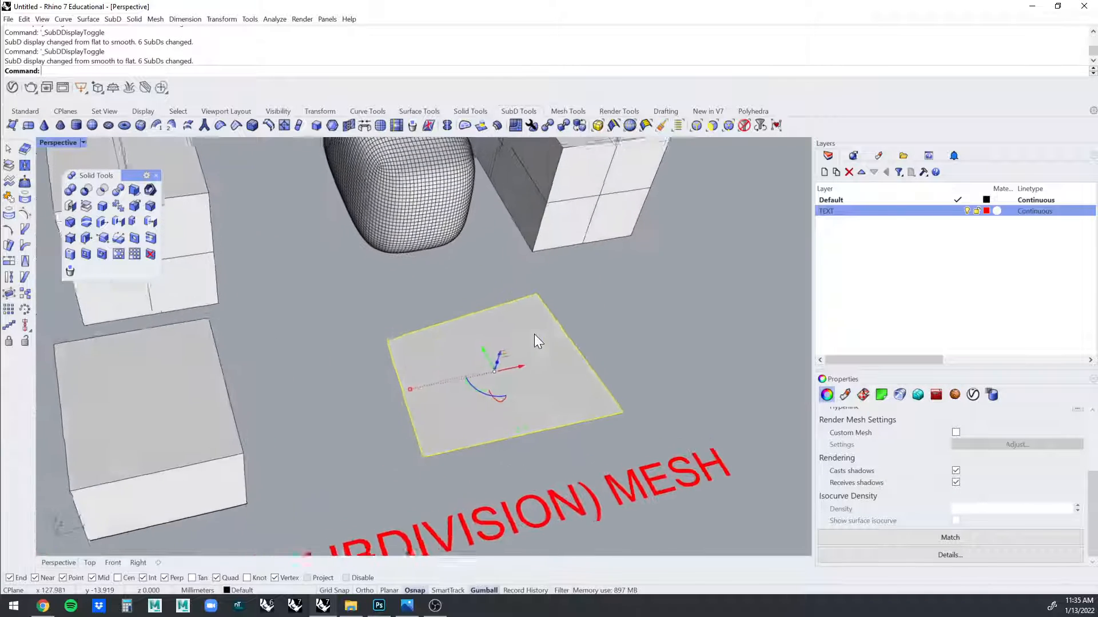
click(380, 124)
click(380, 124)
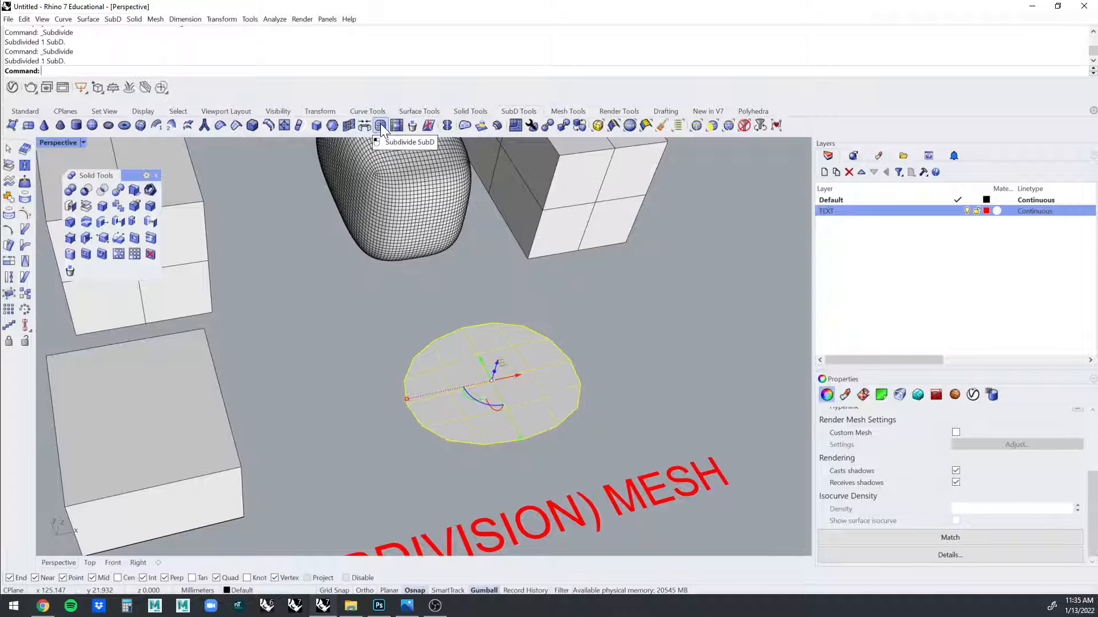
scroll(646, 304, up, 2)
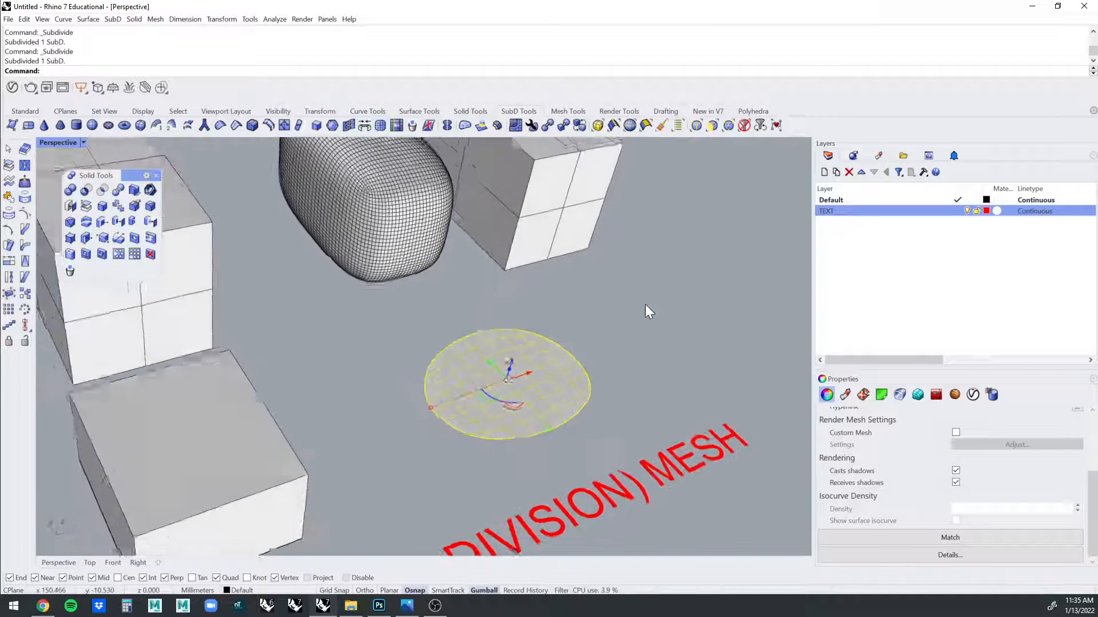
click(644, 303)
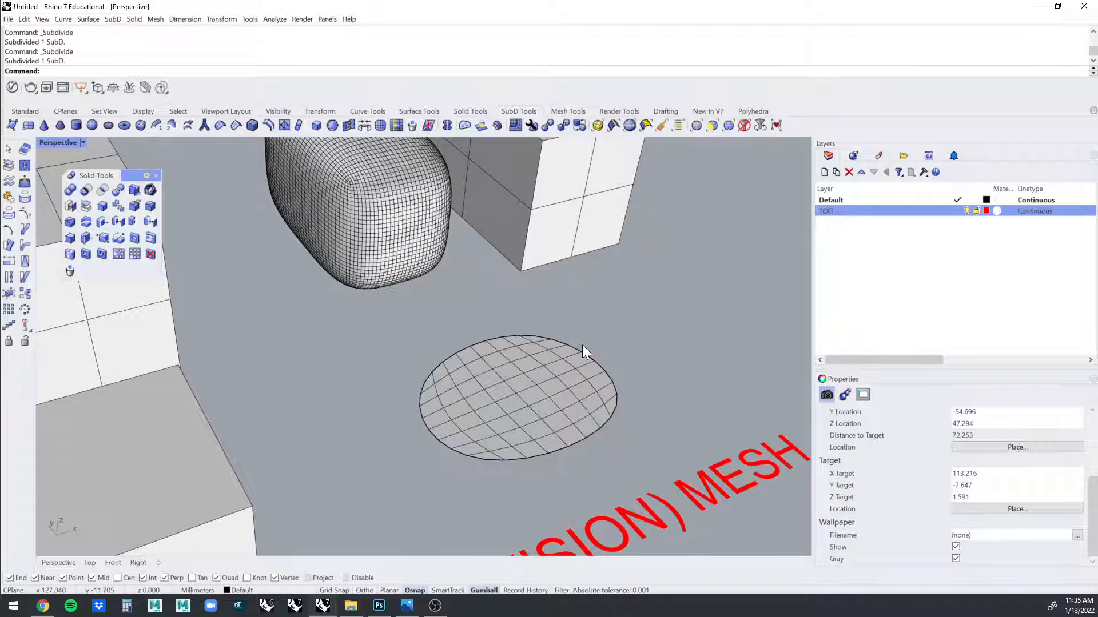
Undo the subdivisions of the SubD face to restore its single four-sided polygon.
key(ctrl+z)
key(ctrl+z)
key(ctrl+z)
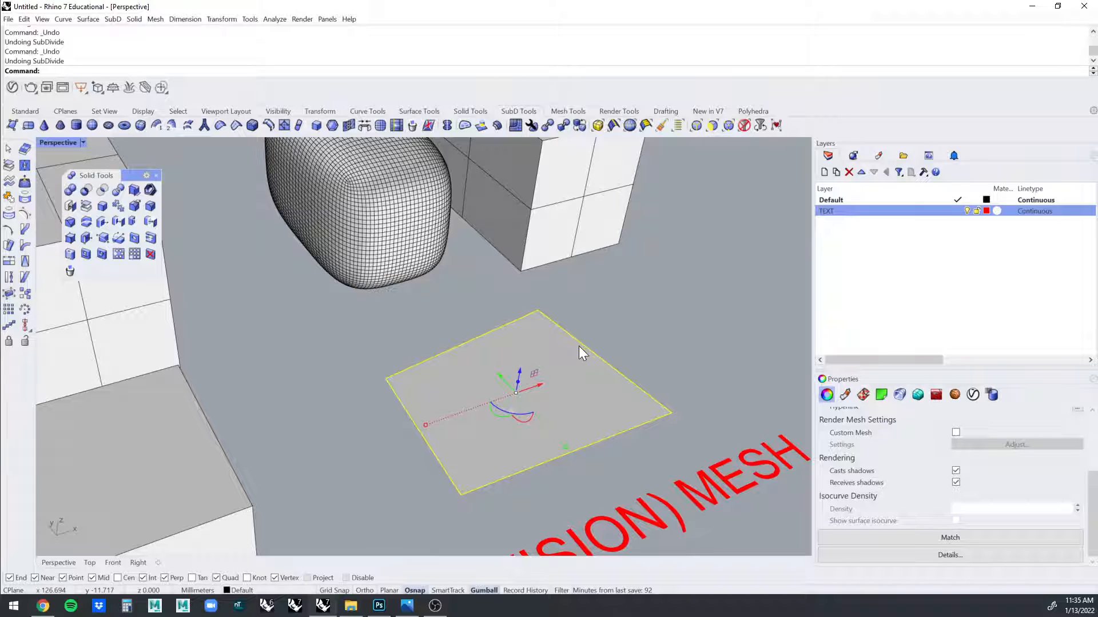
Toggle the SubD display repeatedly between smooth and flat to examine the undivided SubD face.
key(Tab)
key(Tab)
key(Tab)
key(Tab)
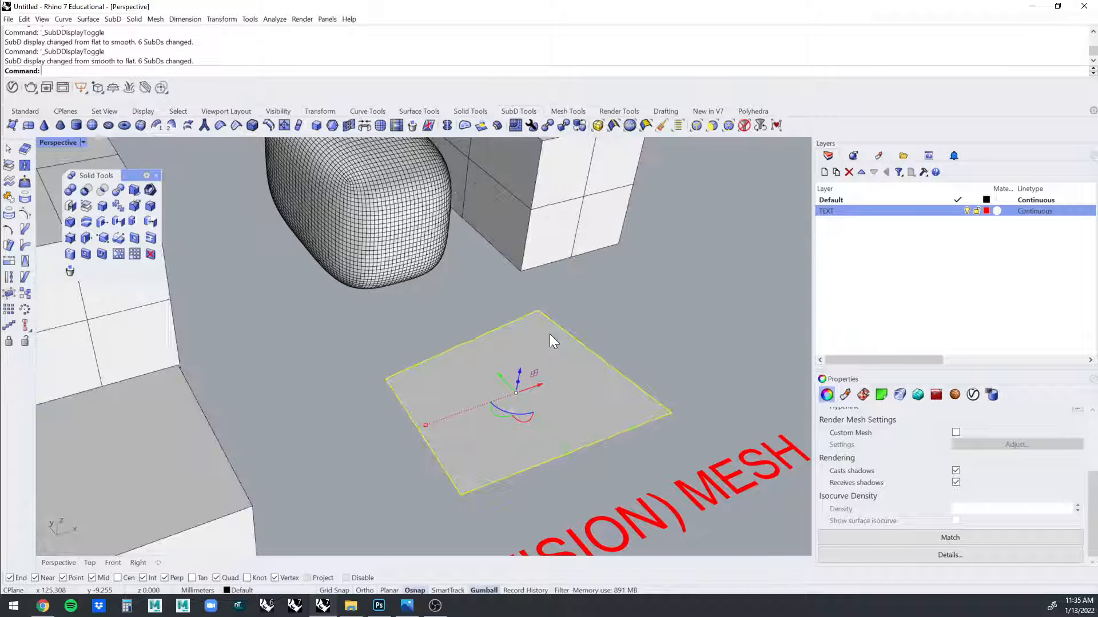
Select the original coarse SubD box and compare its smooth and flat displays repeatedly.
scroll(523, 346, down, 4)
right_drag(527, 343, 494, 347)
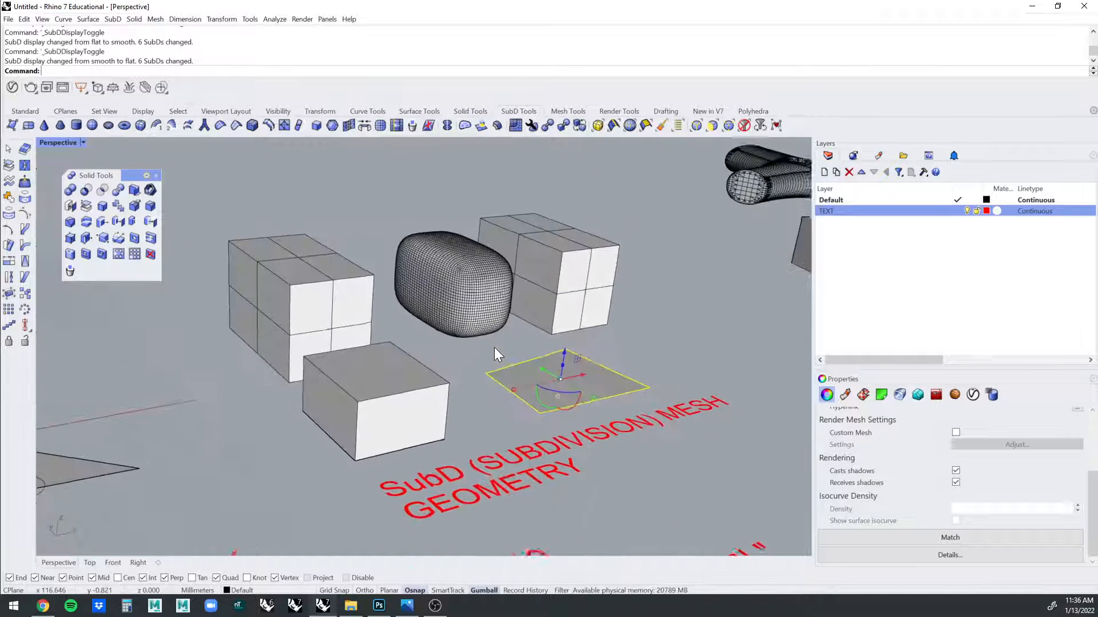
scroll(308, 284, up, 3)
click(279, 325)
key(Tab)
key(Tab)
key(Tab)
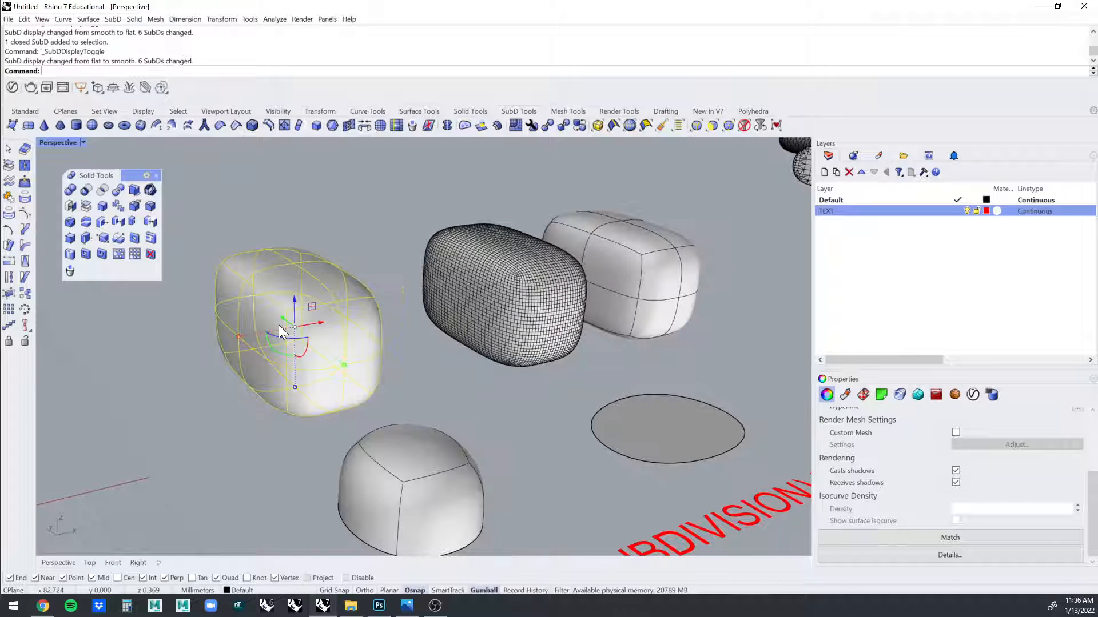
key(Tab)
key(Tab)
key(Tab)
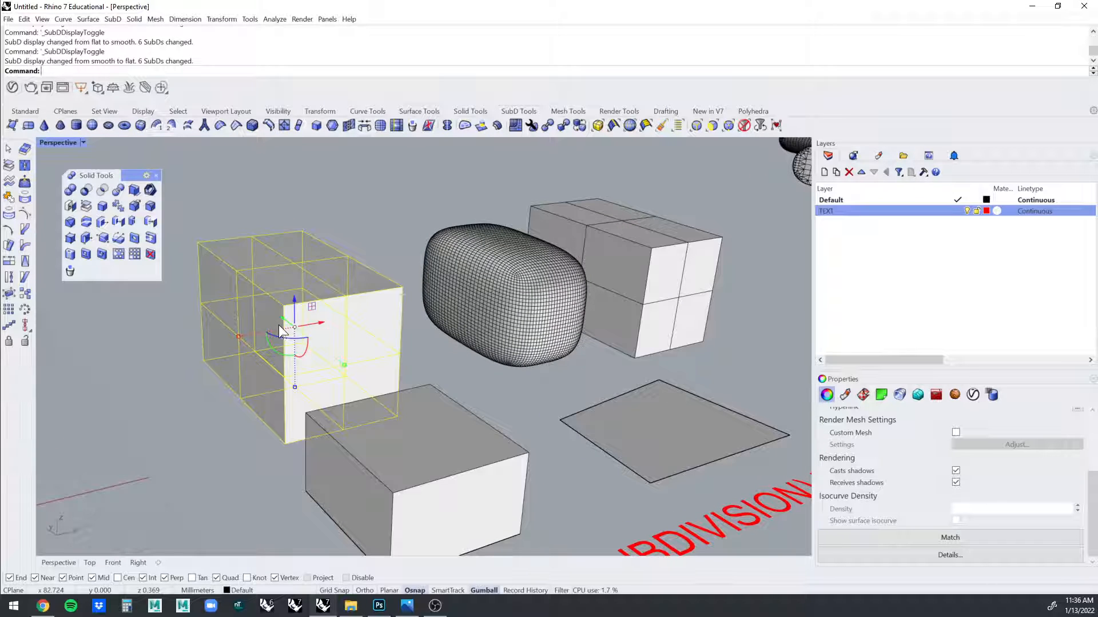
key(Escape)
Select the densely subdivided box and compare it with the coarse SubD boxes in smooth and flat display.
right_drag(313, 345, 543, 311)
click(478, 262)
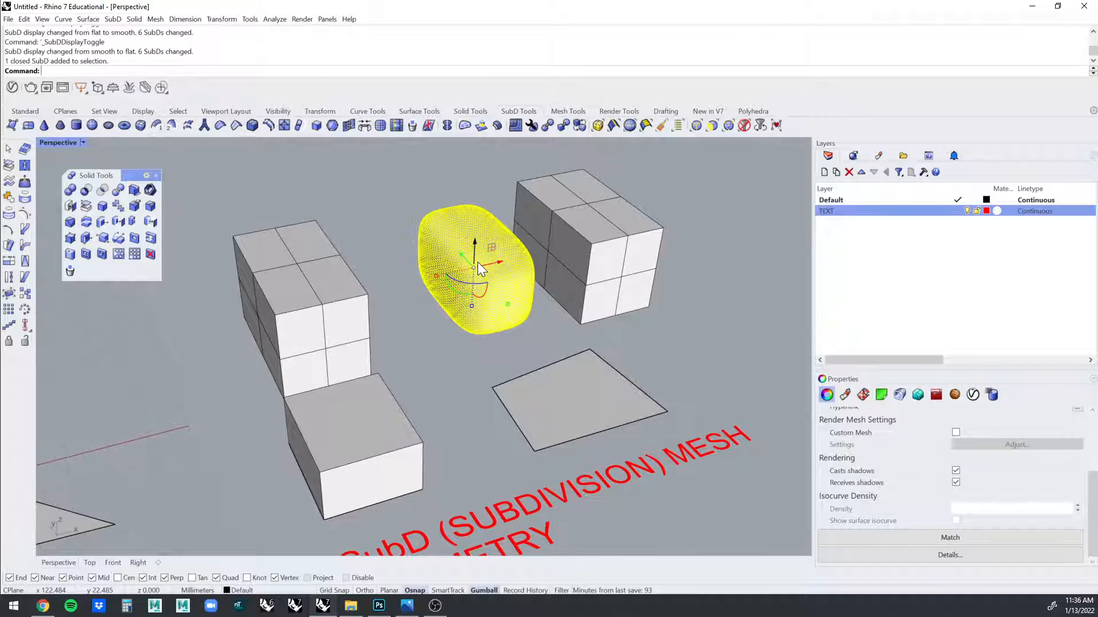
scroll(478, 264, down, 5)
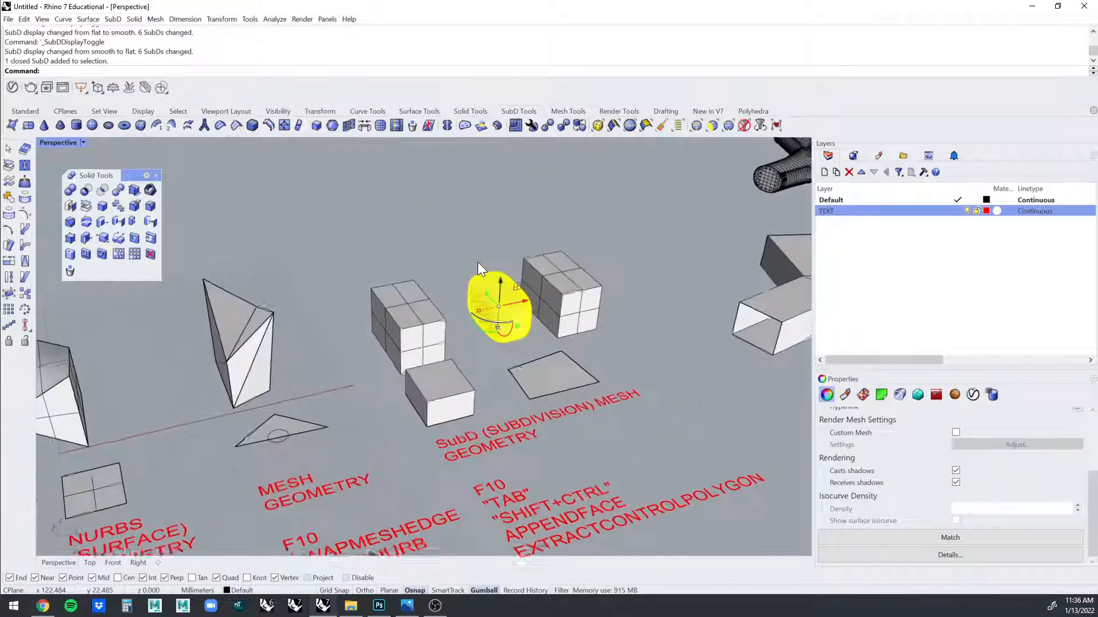
scroll(478, 261, up, 5)
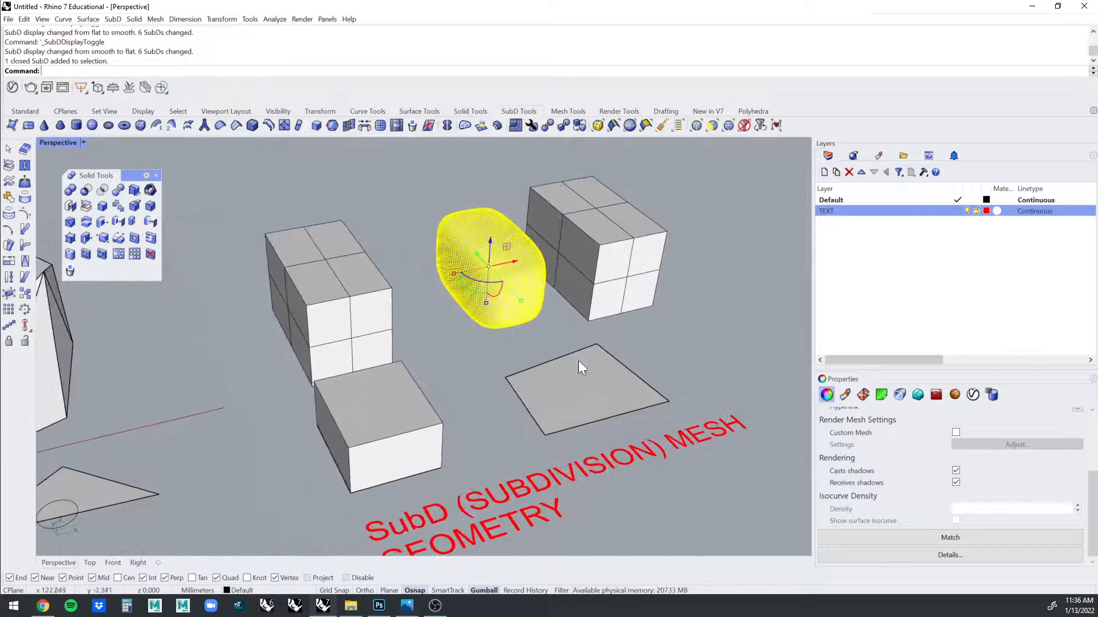
right_drag(579, 363, 523, 331)
key(Escape)
click(507, 245)
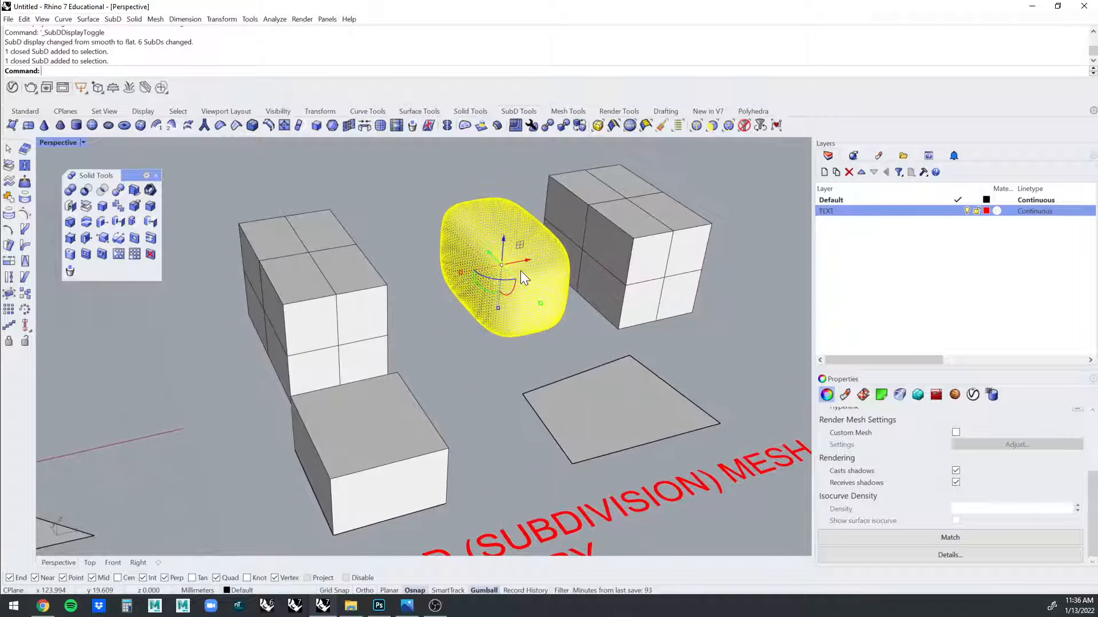
right_drag(521, 271, 526, 337)
key(Tab)
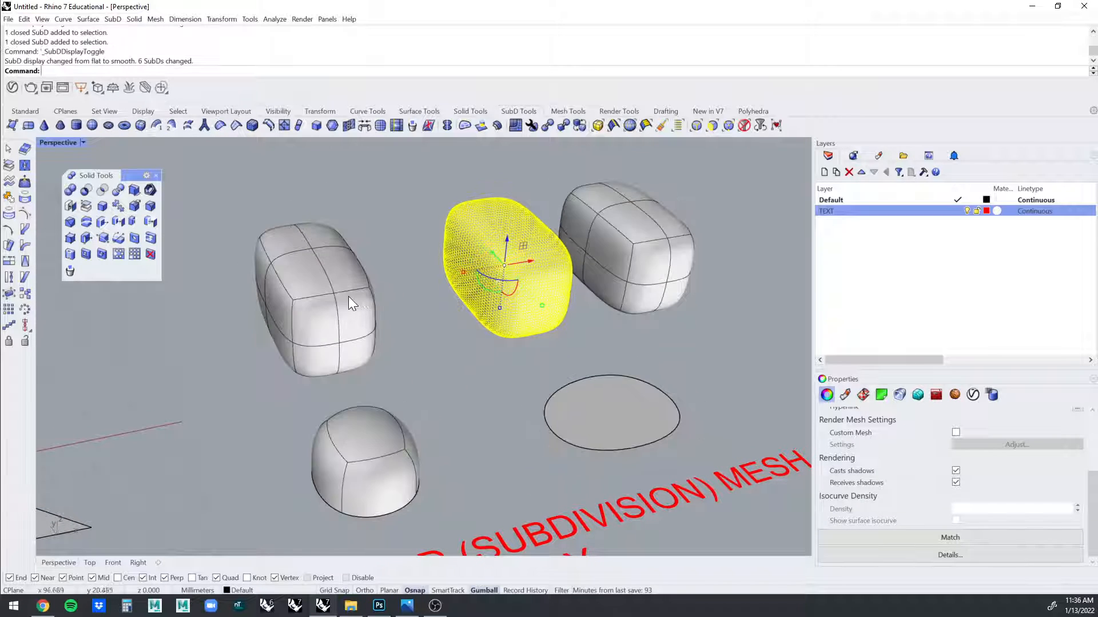
key(Tab)
key(Tab)
key(Tab)
Examine the SubD boxes from a lower angle while toggling the display between smooth and flat.
right_drag(299, 289, 265, 312)
key(Tab)
key(Tab)
key(Tab)
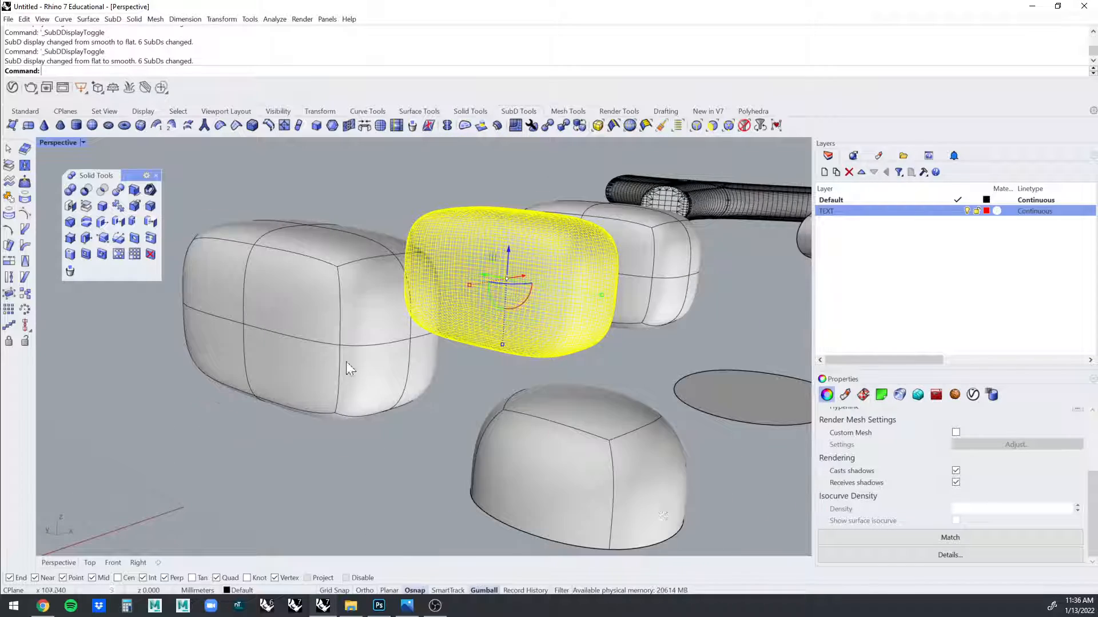
key(Tab)
key(Tab)
Examine the small SubD box and the SubD face from above in both smooth and flat display.
scroll(510, 350, down, 6)
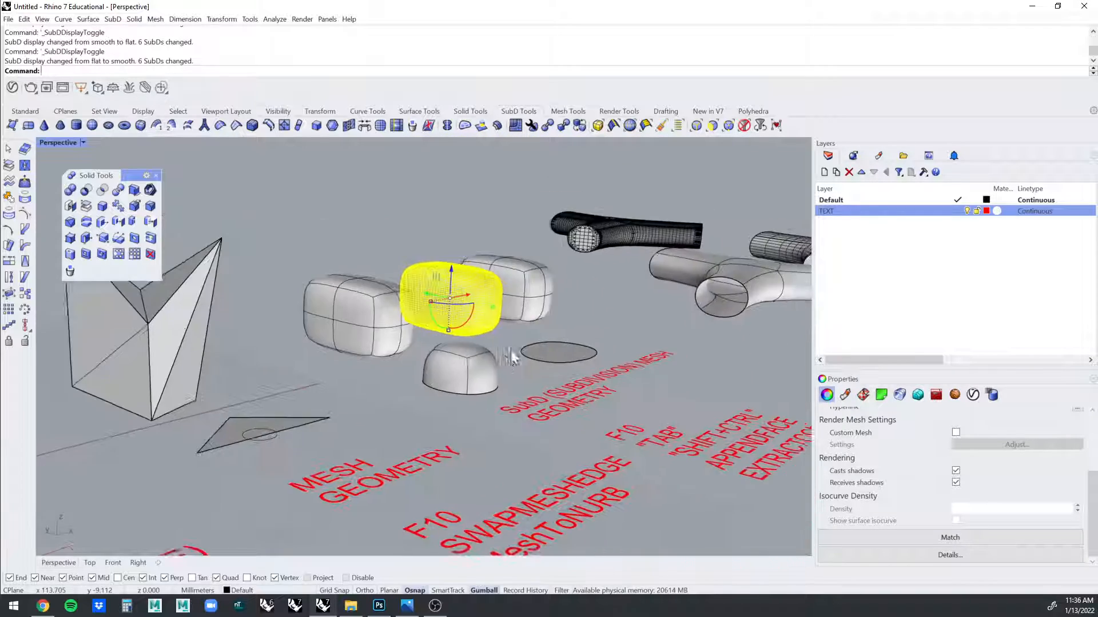
right_drag(511, 350, 494, 381)
scroll(430, 397, up, 5)
key(Tab)
key(Tab)
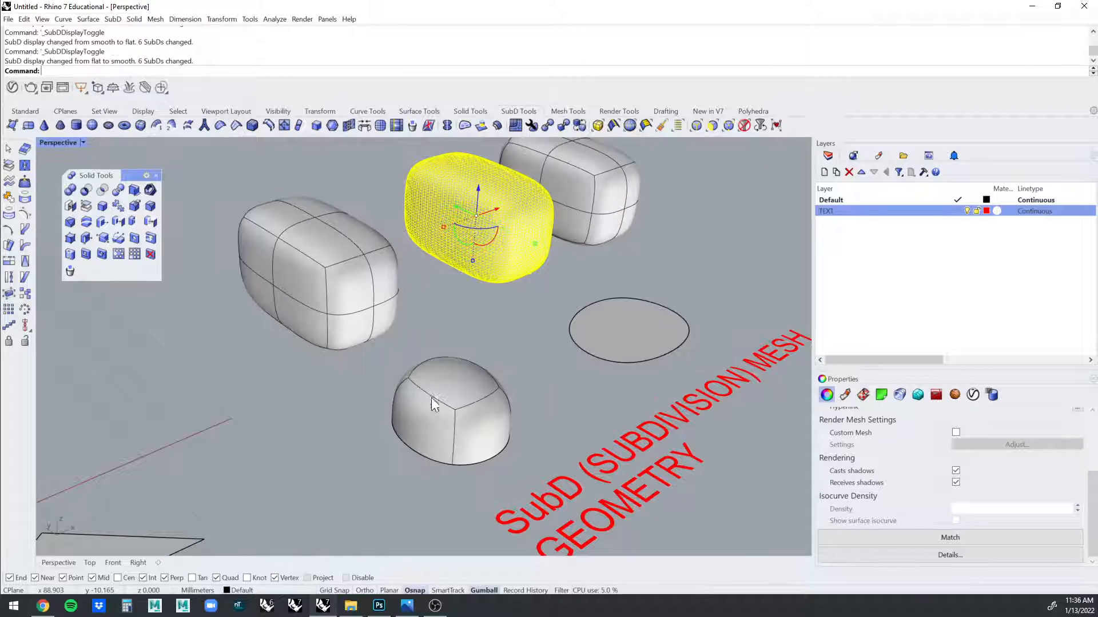
key(Tab)
Delete all five example SubDs above the SubD (SUBDIVISION) MESH GEOMETRY label.
right_drag(490, 354, 663, 208)
scroll(478, 354, down, 3)
drag(664, 209, 299, 409)
scroll(325, 399, down, 5)
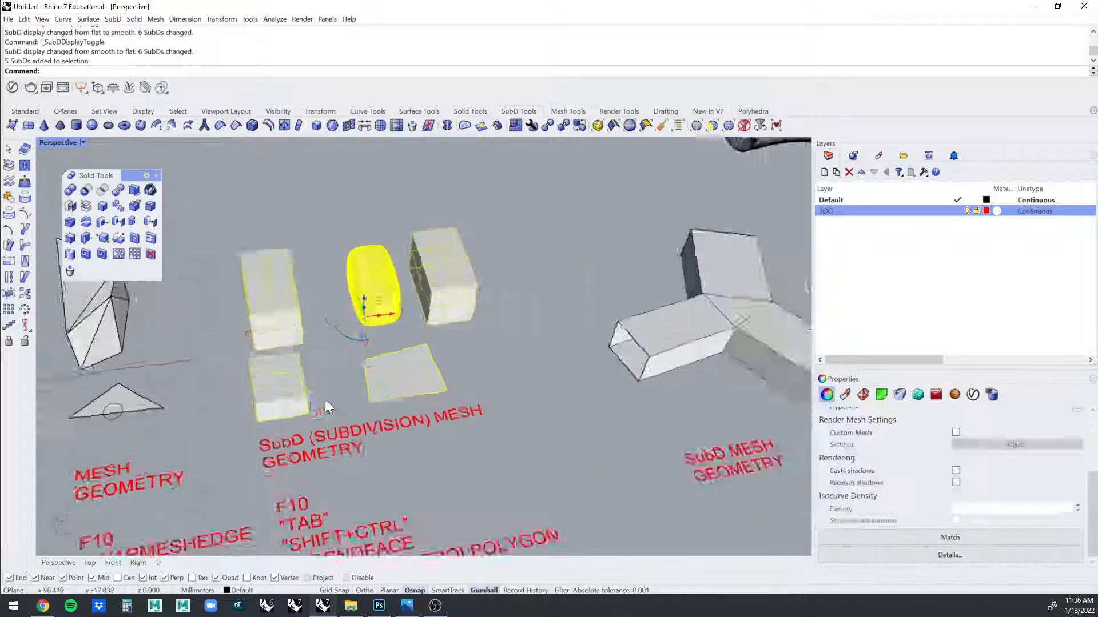
key(Delete)
Examine the converted three-armed branch models, comparing the SubD, NURBS and mesh versions along the row.
scroll(325, 399, down, 4)
scroll(325, 399, down, 3)
scroll(414, 346, up, 6)
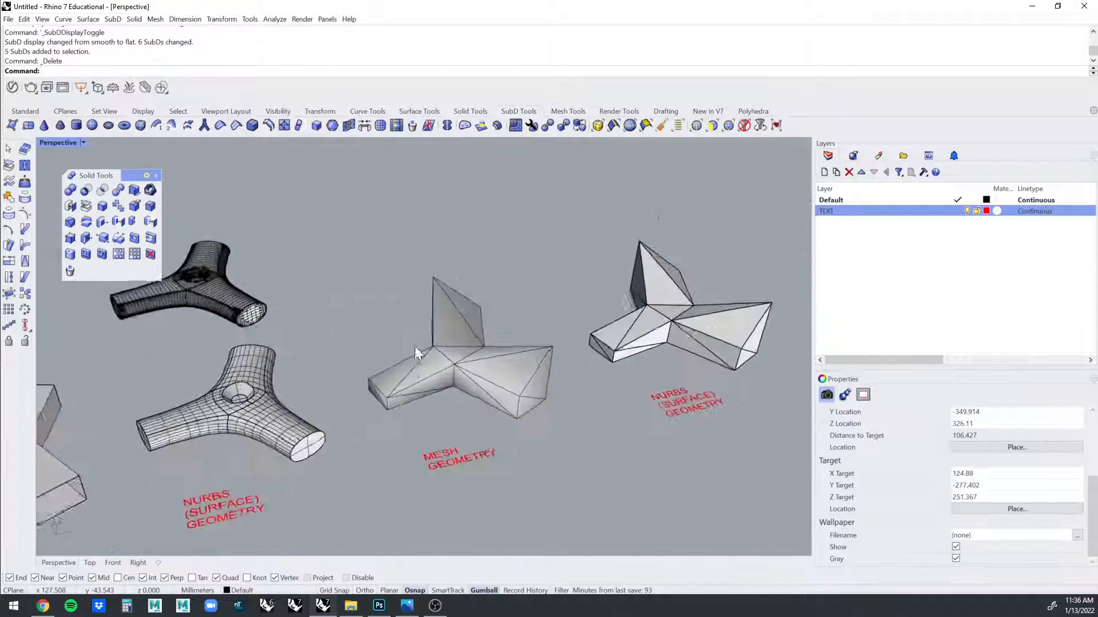
scroll(414, 347, up, 5)
right_drag(414, 347, 495, 246)
right_drag(447, 335, 429, 344)
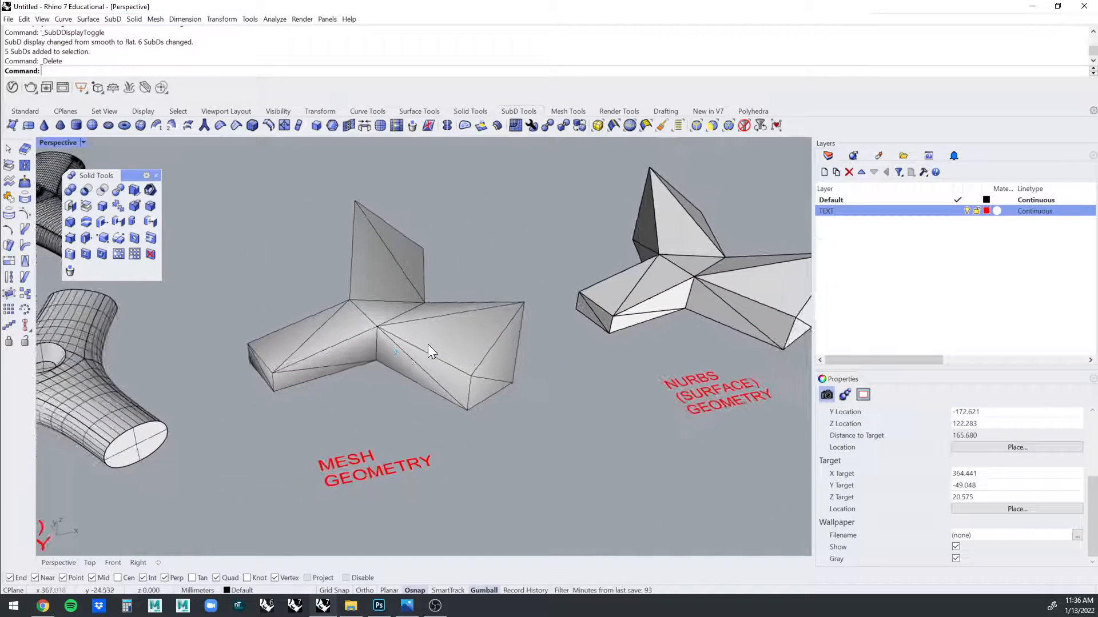
right_drag(331, 360, 341, 355)
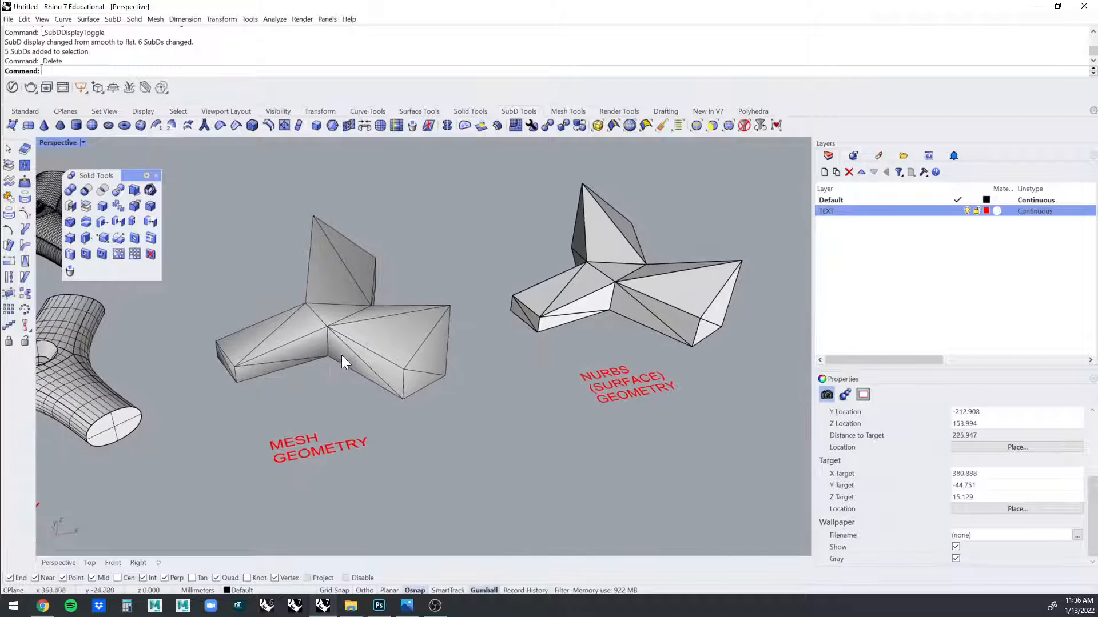
scroll(349, 343, down, 3)
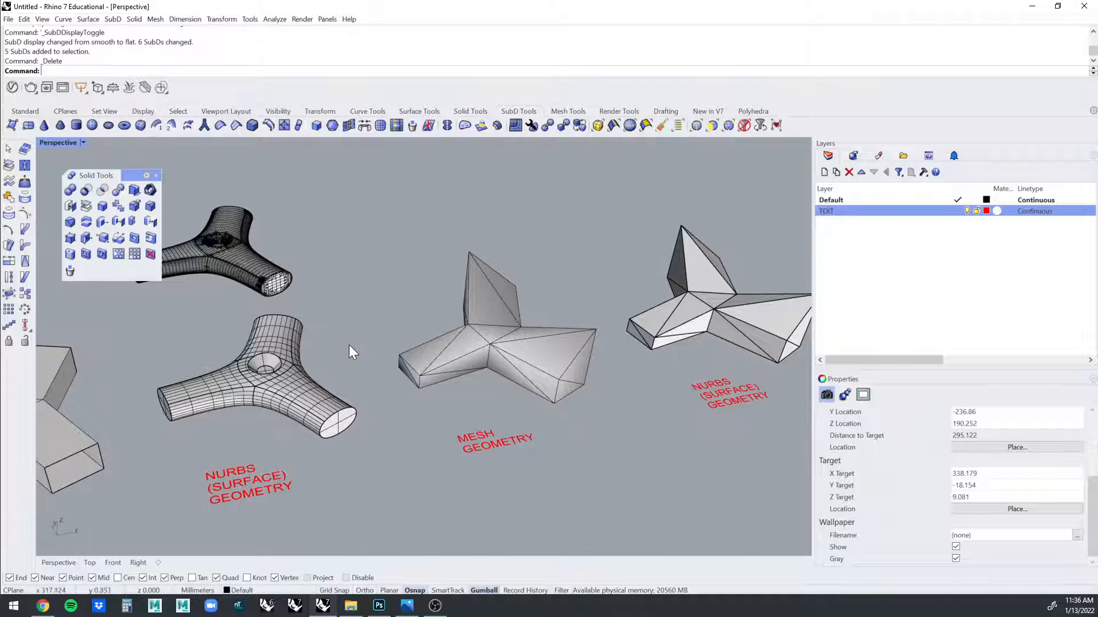
scroll(350, 346, down, 5)
scroll(350, 349, down, 3)
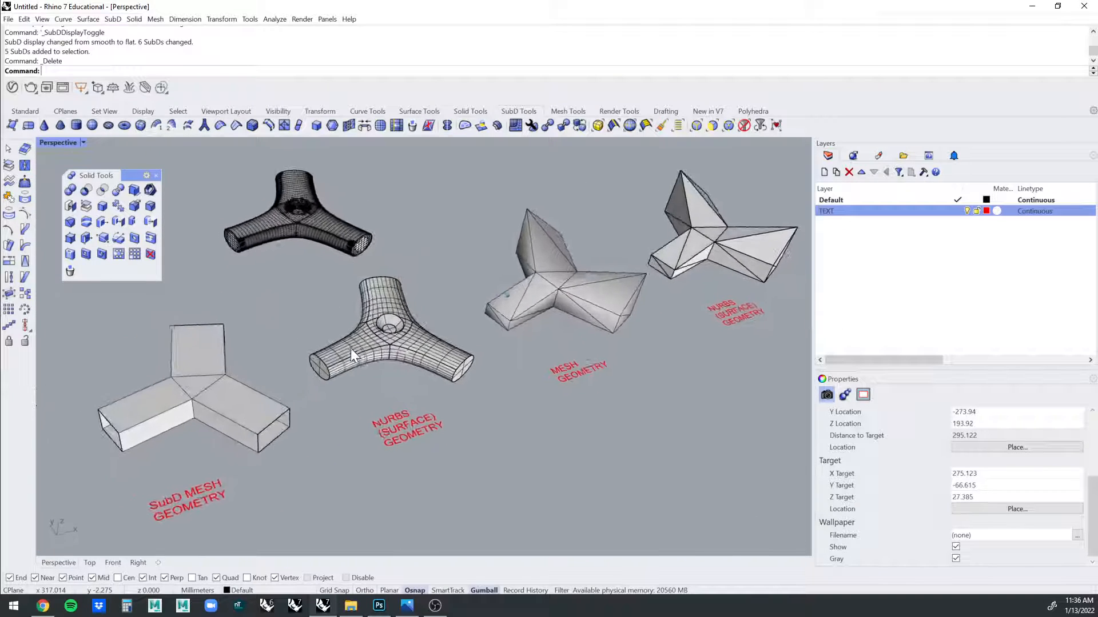
right_drag(351, 349, 387, 359)
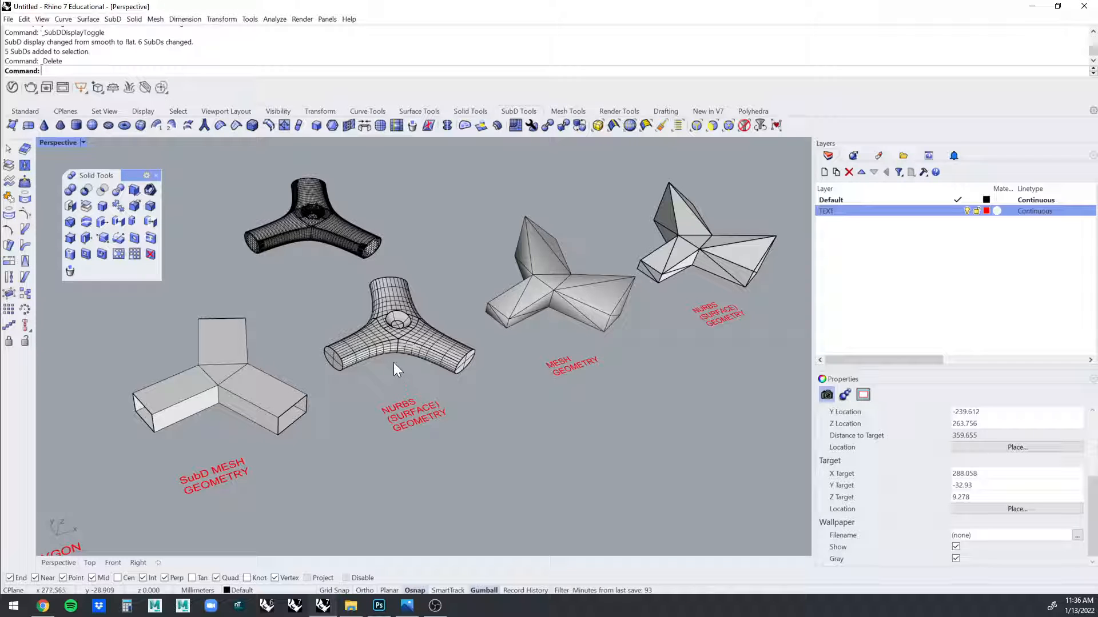
Highlight the whole row of converted branch models with their labels, look back at the basic examples, and clear the selection.
scroll(400, 379, down, 3)
right_drag(401, 379, 759, 255)
drag(759, 257, 440, 380)
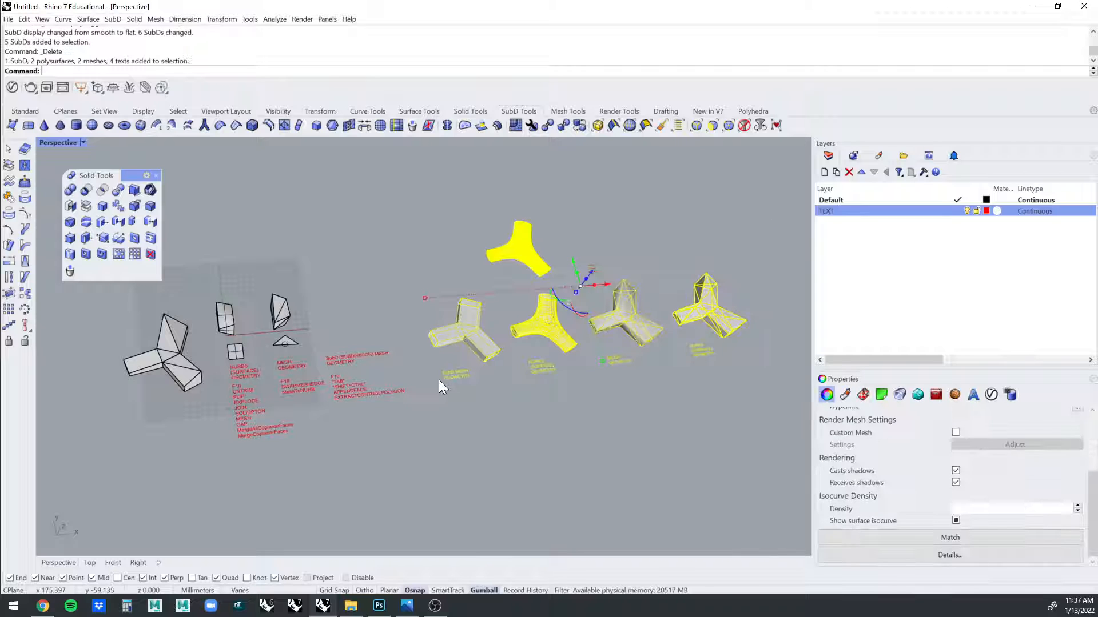
right_drag(323, 360, 369, 396)
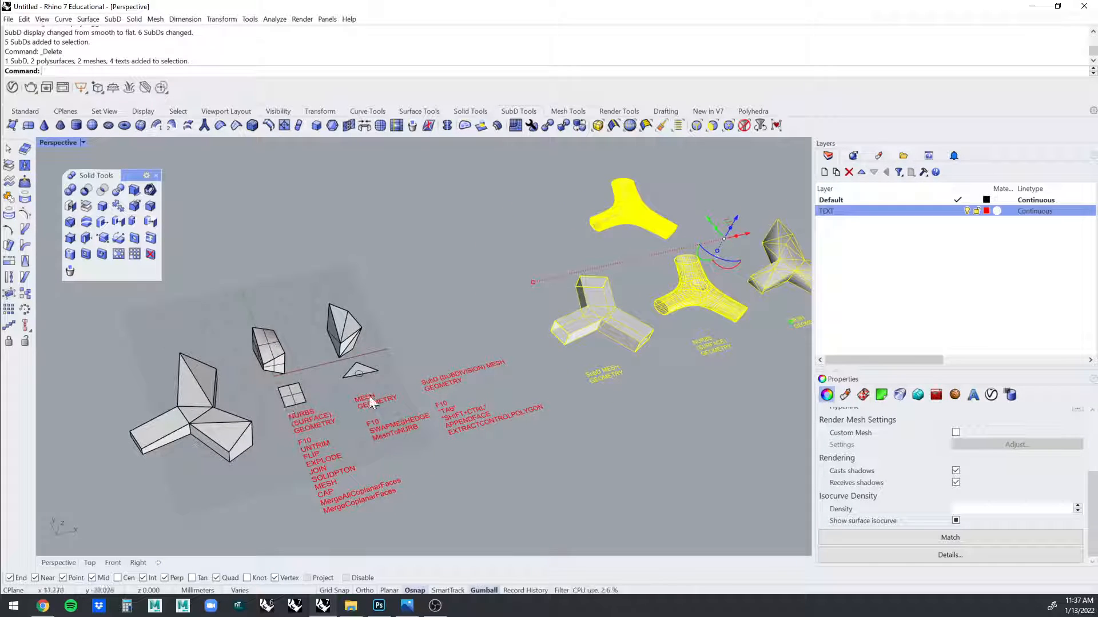
click(437, 321)
Undo the SubD deletion and the drawn face, and delete only the densely subdivided box and the coarse copy beyond it.
key(ctrl+z)
key(ctrl+z)
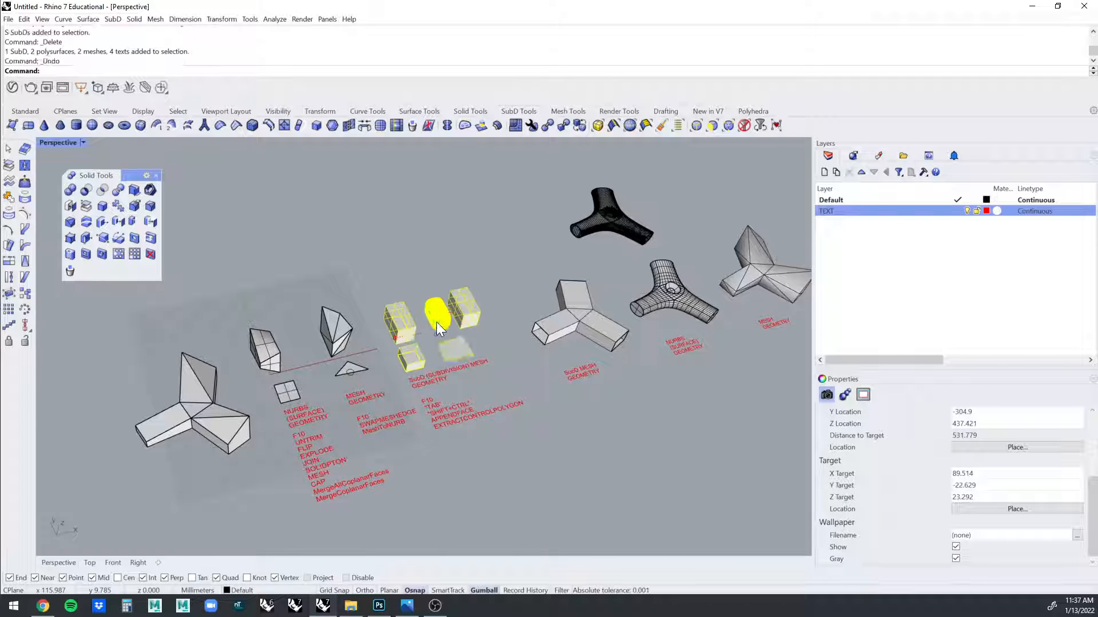
right_drag(441, 347, 526, 264)
click(454, 329)
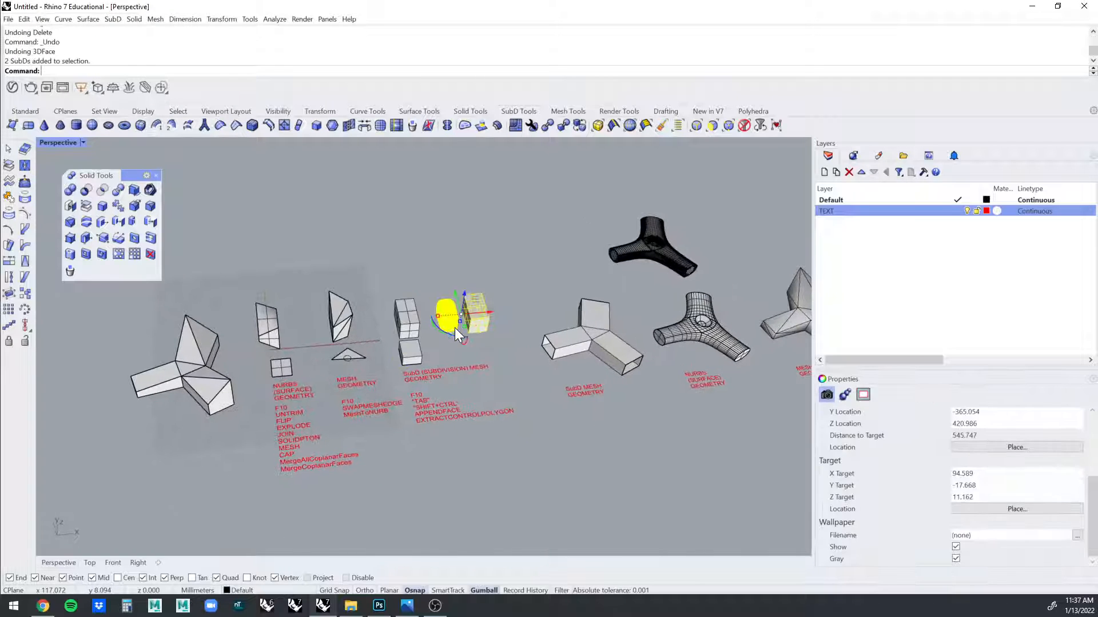
key(Delete)
scroll(456, 330, up, 5)
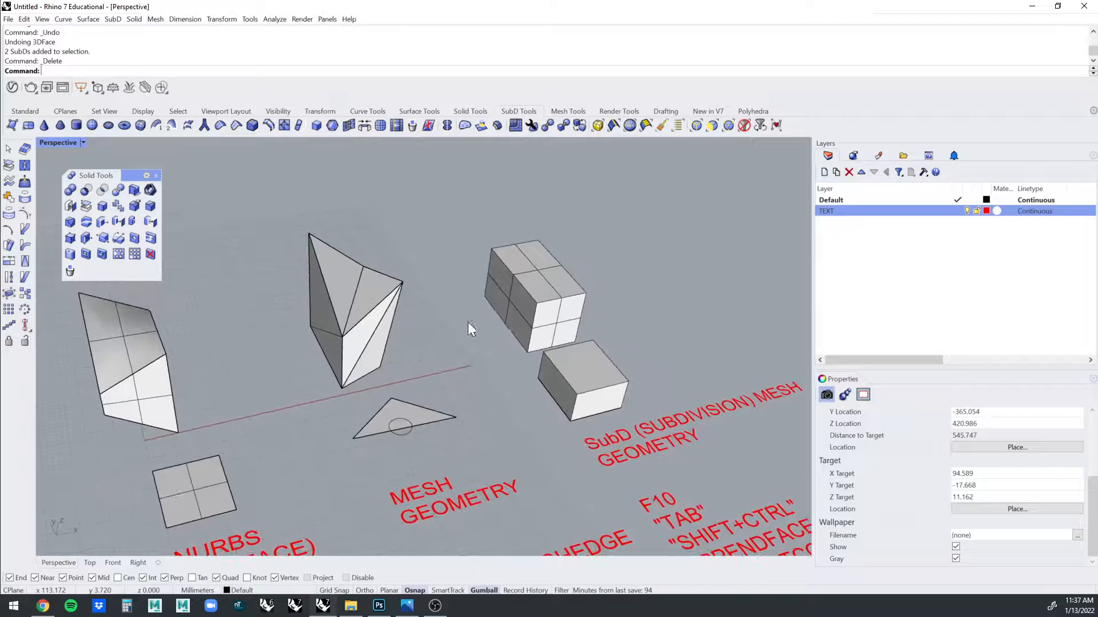
Show the remaining SubDs smooth and review the geometry examples with their command notes.
key(Tab)
right_drag(574, 270, 207, 347)
scroll(233, 350, down, 1)
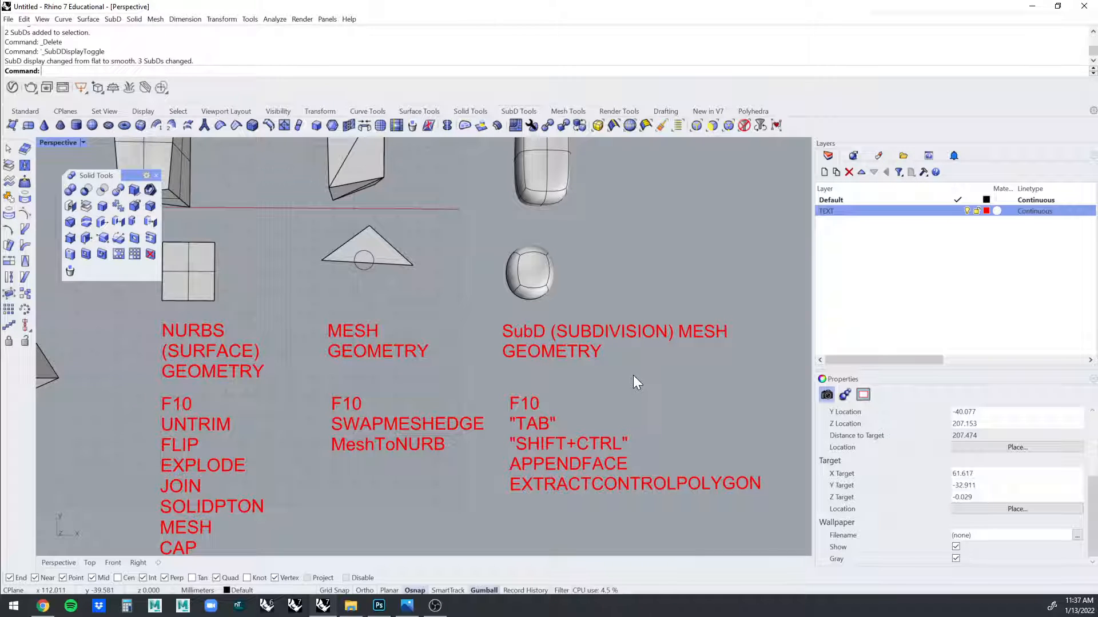
right_drag(633, 374, 599, 304)
scroll(600, 304, down, 4)
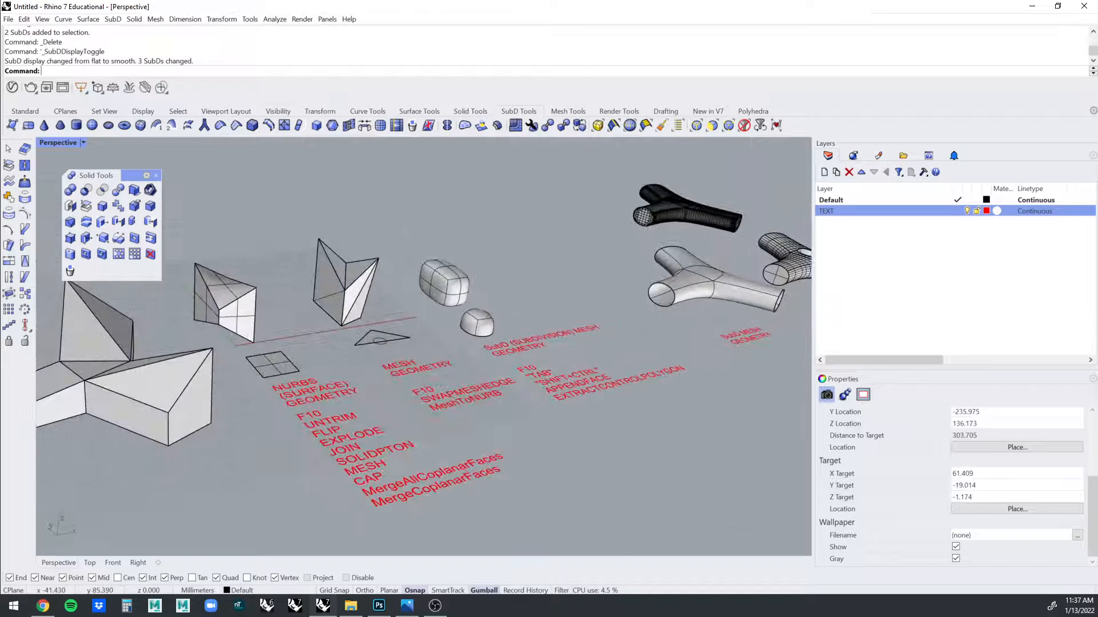